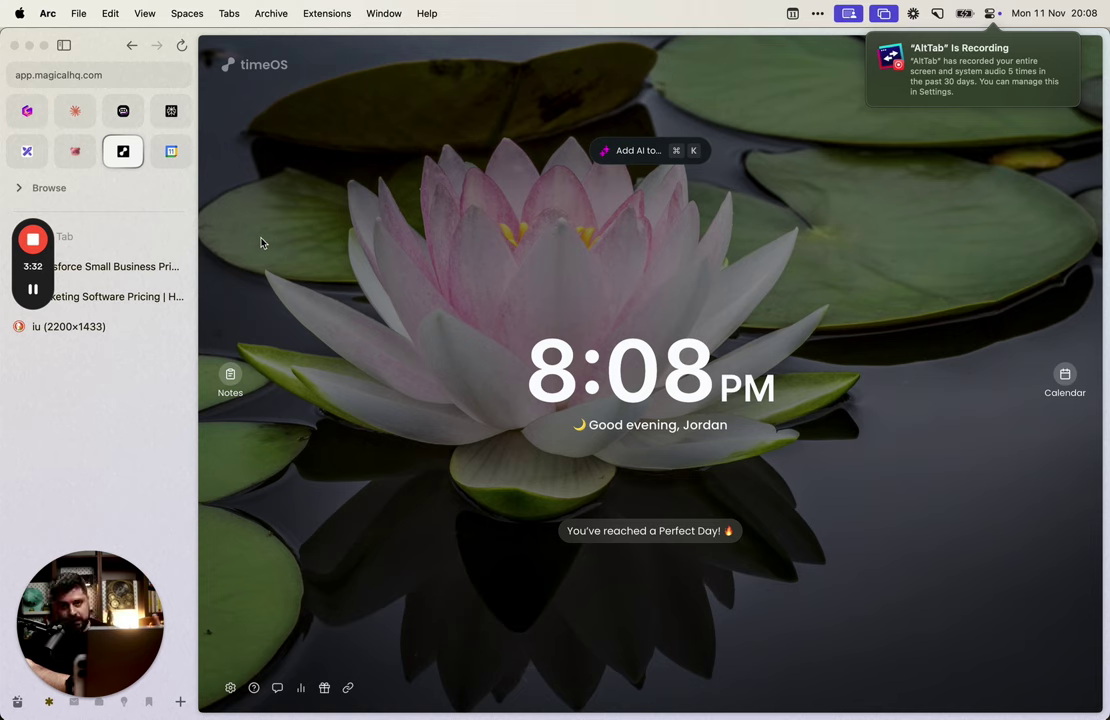
Step: Review Salesforce's $25 Starter Suite and $100 Pro Suite cards, then bring up HubSpot's marketing pricing
{"action": "left_click", "coordinate": [112, 266]}
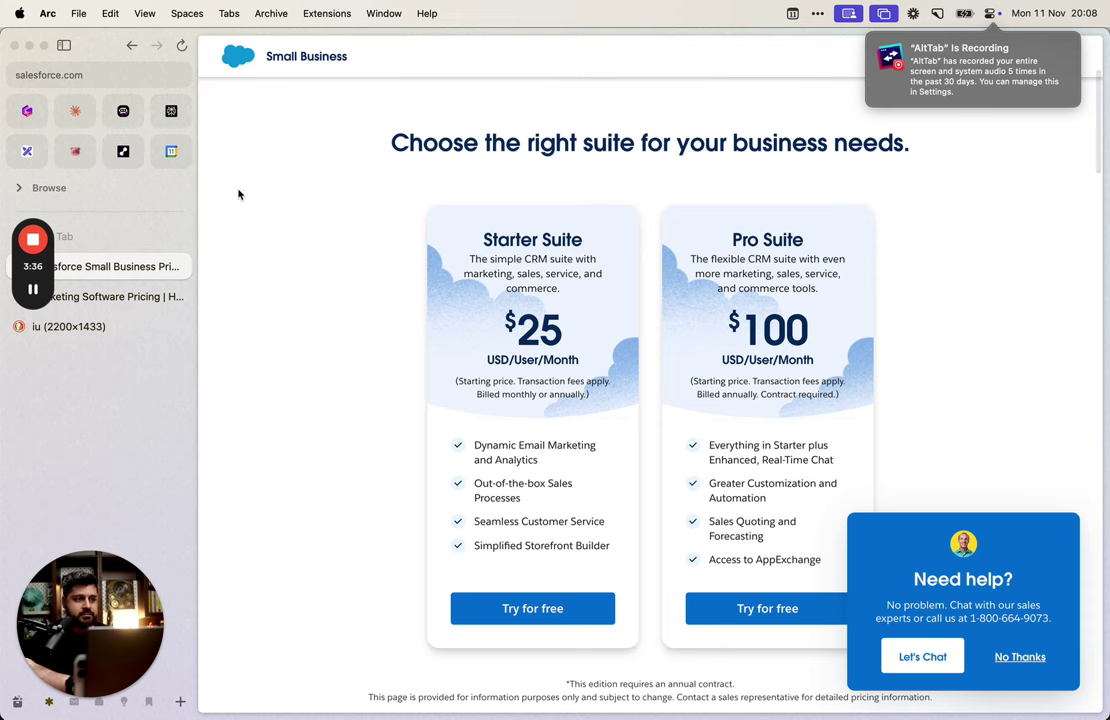
{"action": "scroll", "coordinate": [339, 256], "scroll_direction": "down", "scroll_amount": 2}
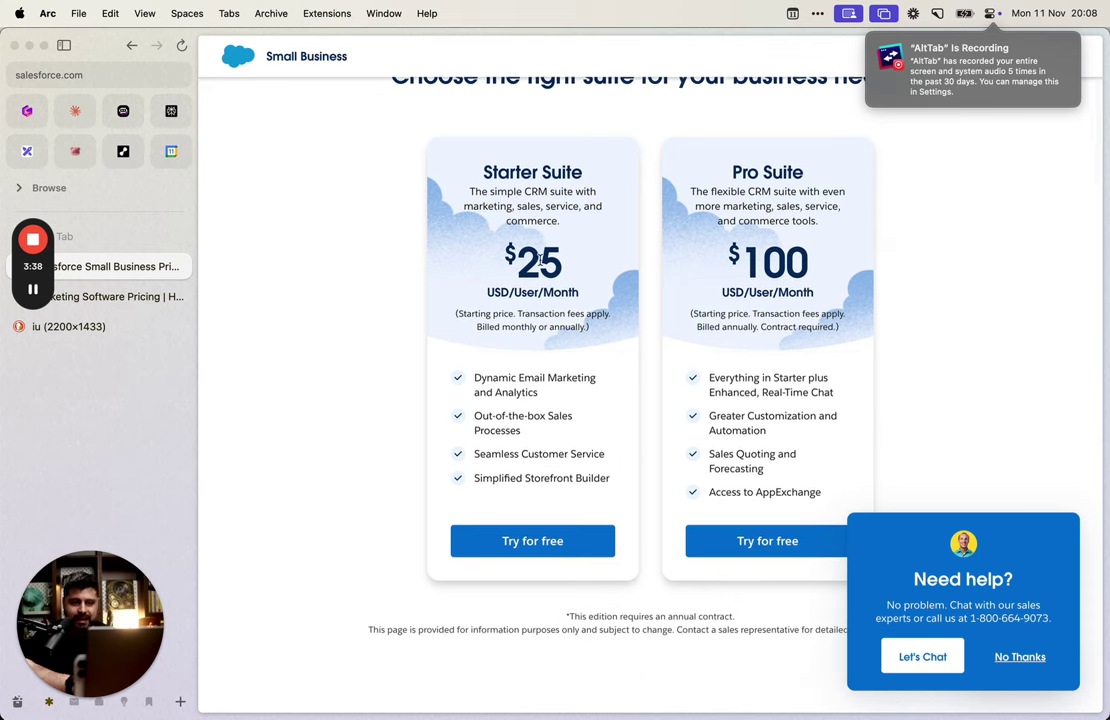
{"action": "left_click_drag", "start_coordinate": [453, 213], "coordinate": [576, 294]}
{"action": "left_click", "coordinate": [612, 324]}
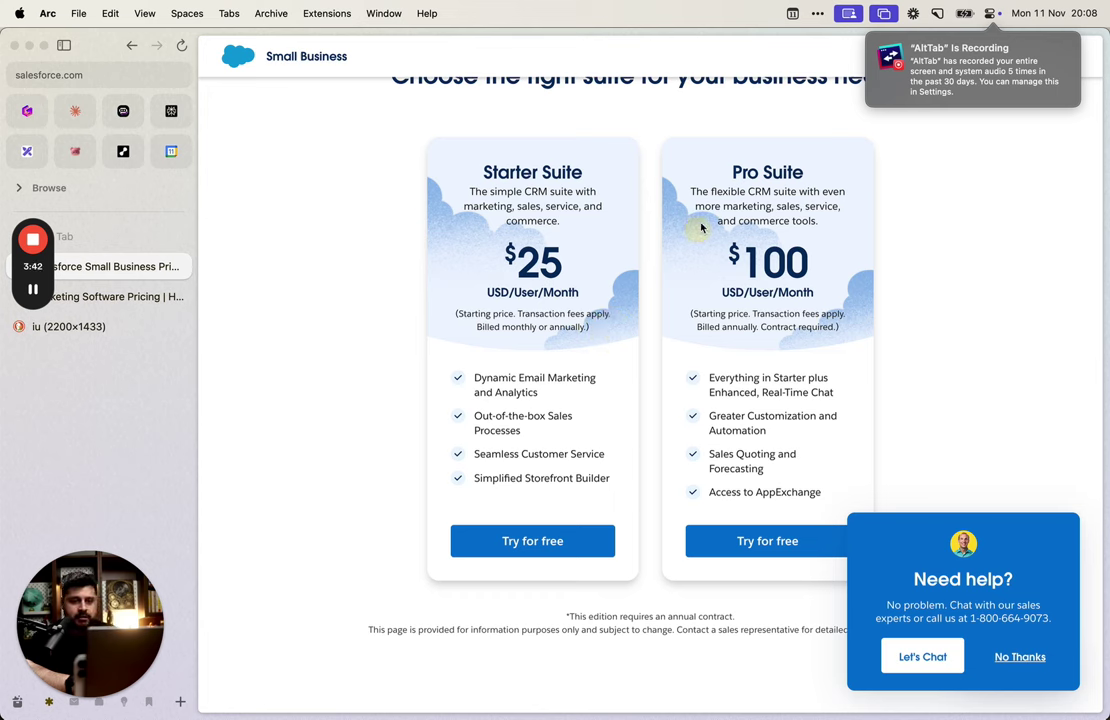
{"action": "left_click", "coordinate": [818, 367]}
{"action": "left_click", "coordinate": [714, 299]}
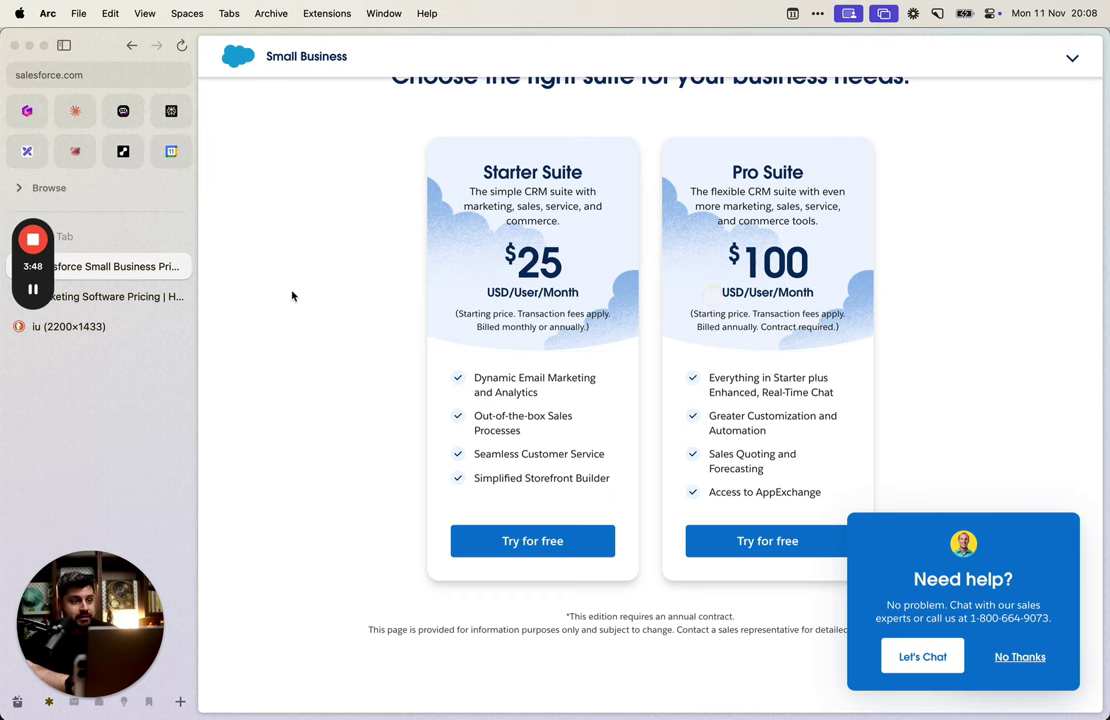
{"action": "left_click", "coordinate": [855, 356]}
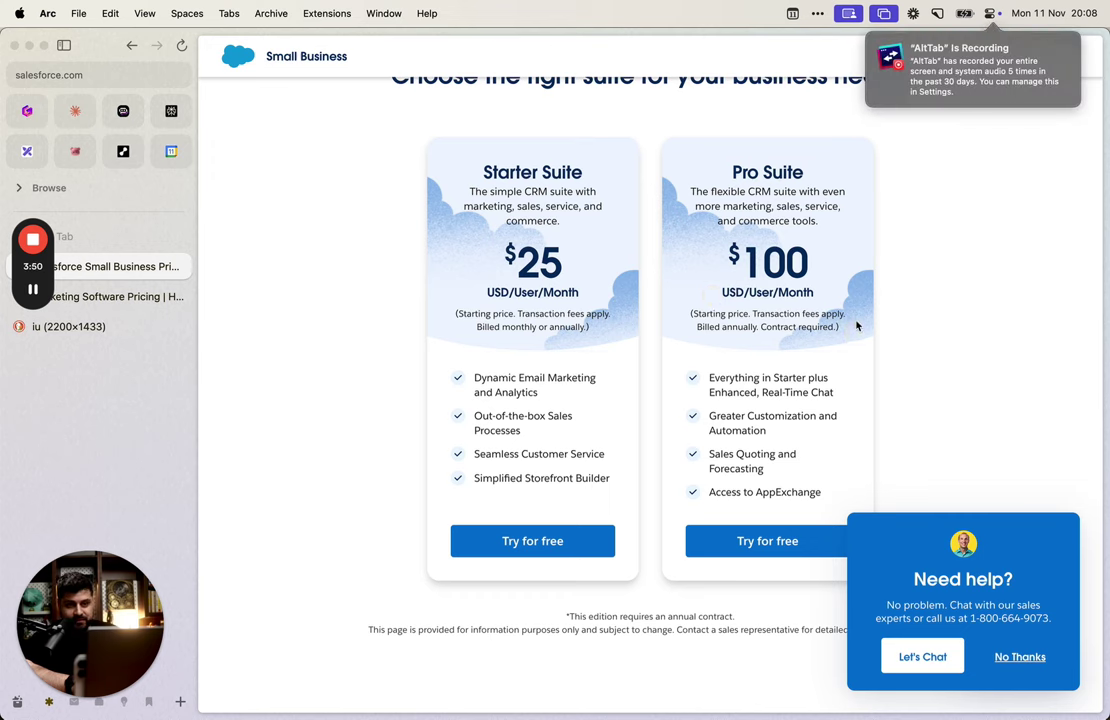
{"action": "left_click", "coordinate": [778, 241]}
{"action": "left_click", "coordinate": [737, 156]}
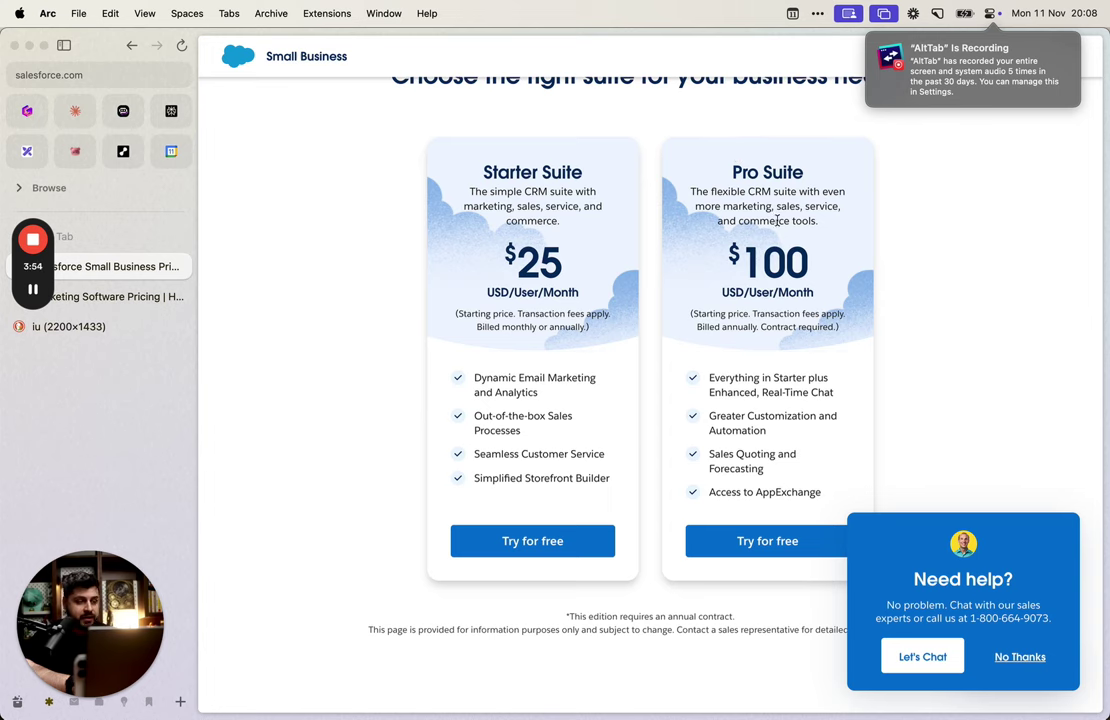
{"action": "left_click", "coordinate": [110, 298]}
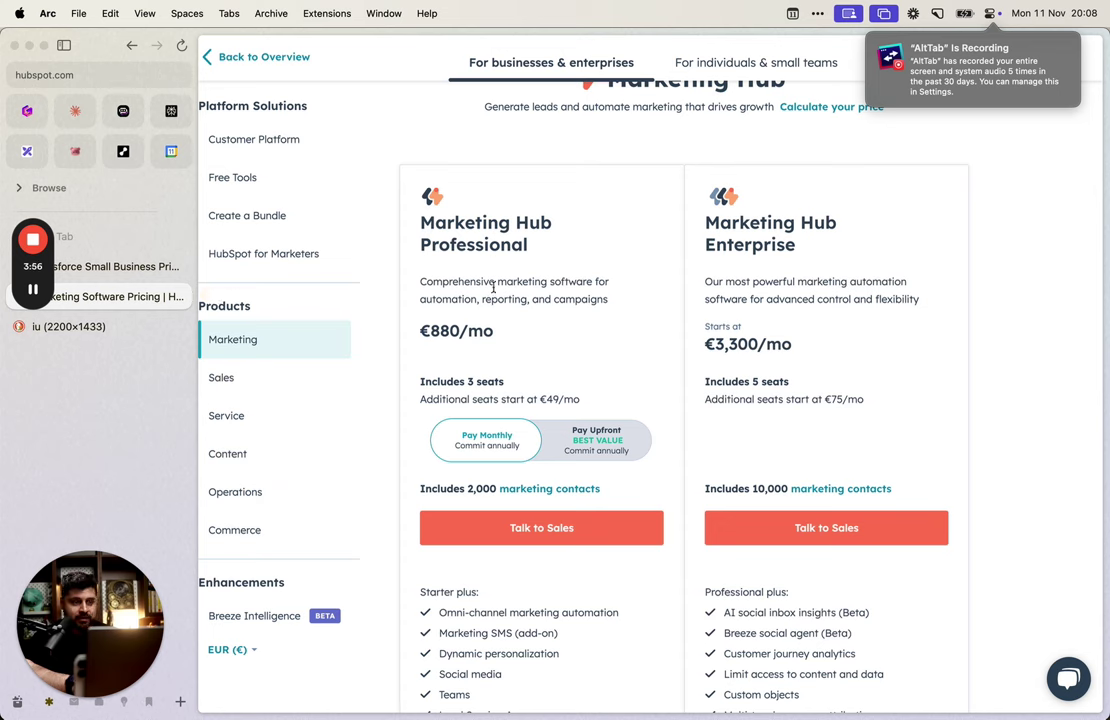
{"action": "scroll", "coordinate": [493, 296], "scroll_direction": "down", "scroll_amount": 1}
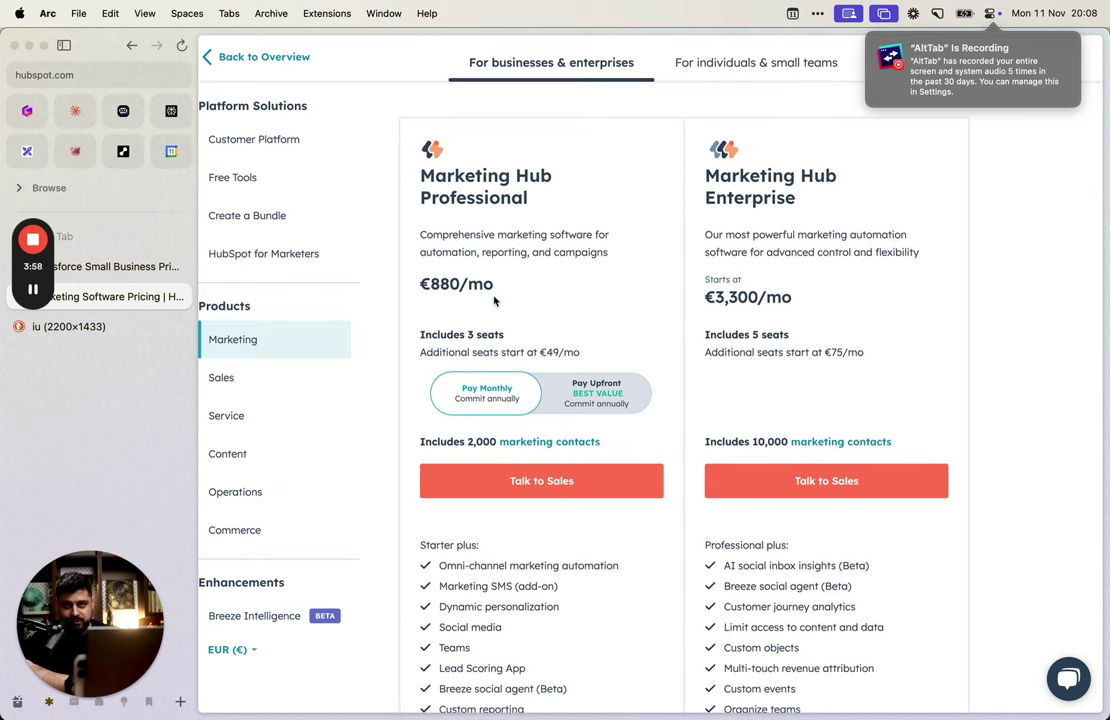
{"action": "left_click_drag", "start_coordinate": [424, 283], "coordinate": [493, 285]}
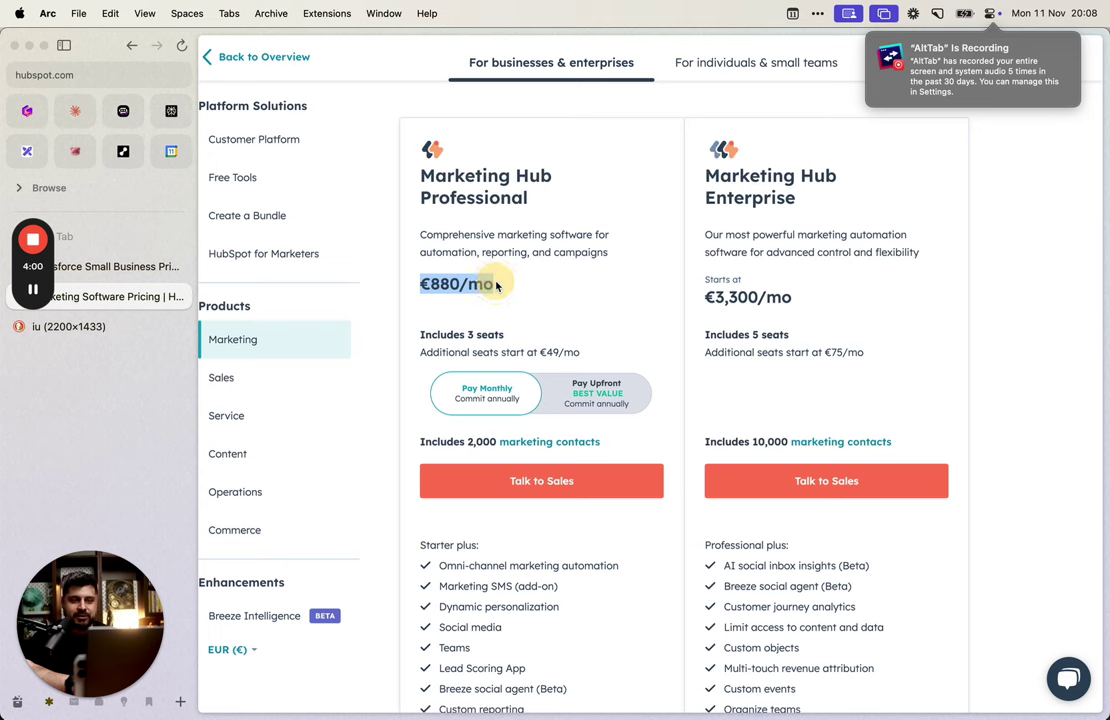
{"action": "left_click", "coordinate": [548, 294]}
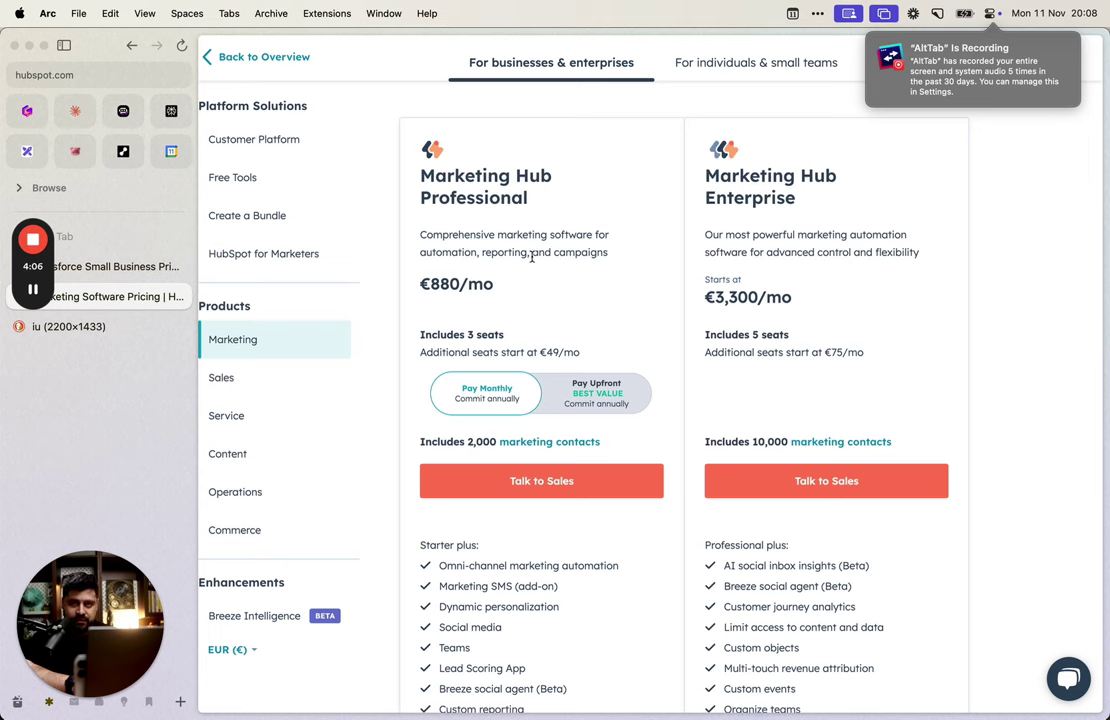
{"action": "left_click_drag", "start_coordinate": [416, 152], "coordinate": [520, 270]}
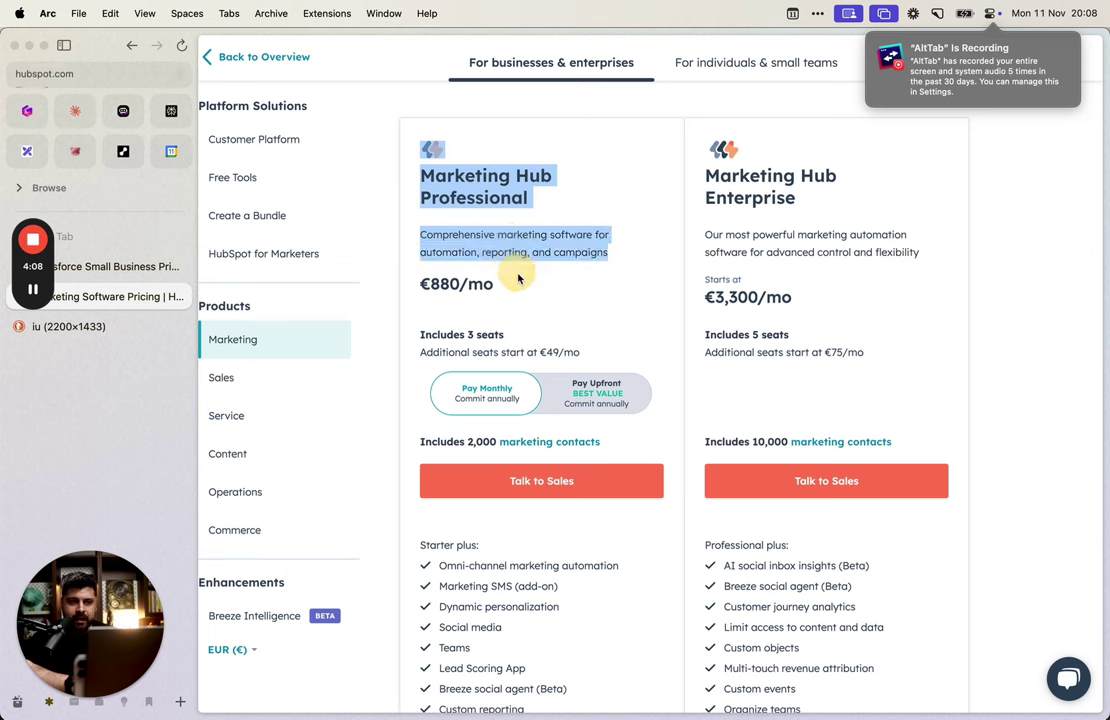
{"action": "left_click", "coordinate": [520, 285]}
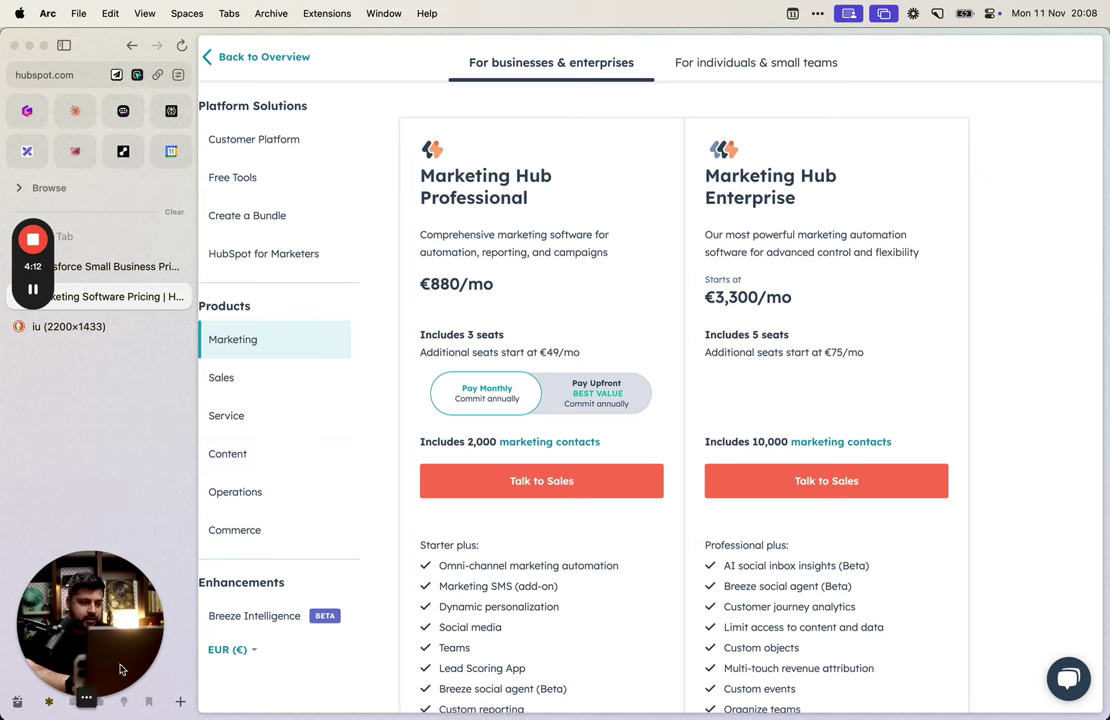
{"action": "left_click", "coordinate": [92, 600]}
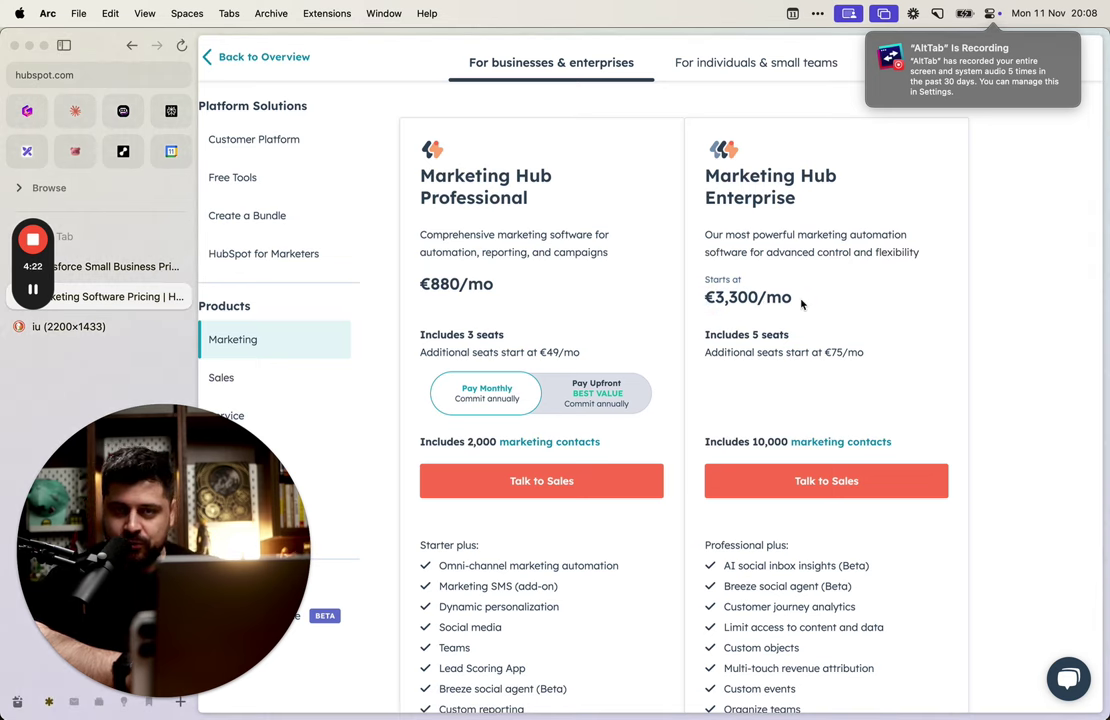
Step: Look over the Zoho CRM Deal Dashboards image, then close its window
{"action": "left_click", "coordinate": [110, 326]}
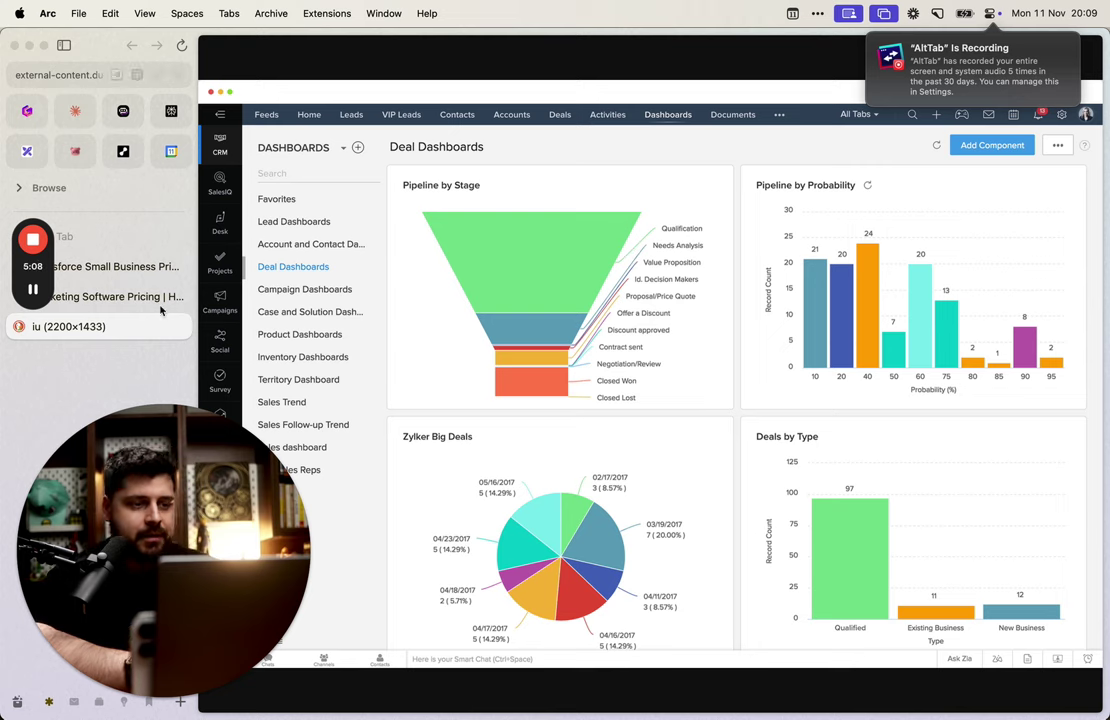
{"action": "key", "text": "super+shift+w"}
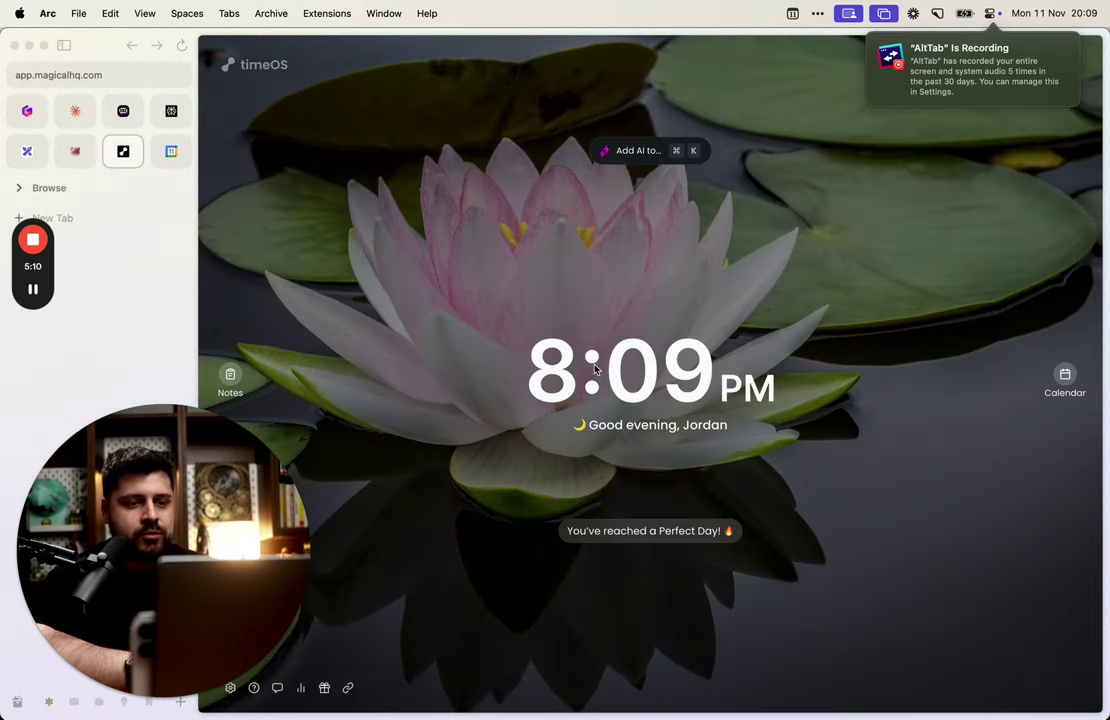
Step: Switch from the timeOS window to Notion's blank CRM page
{"action": "key", "text": "alt+Tab"}
{"action": "key", "text": "alt+Tab"}
{"action": "key", "text": "alt+Tab"}
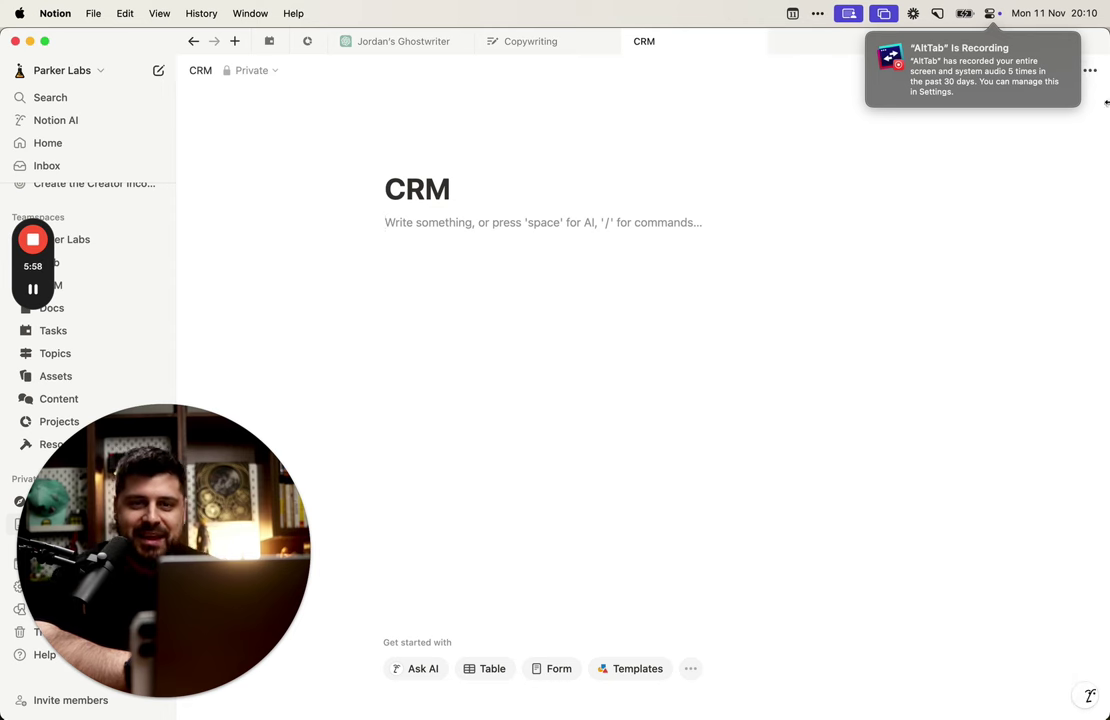
Step: Turn on Full width for the CRM page and place the cursor on its empty first line
{"action": "left_click", "coordinate": [1090, 70]}
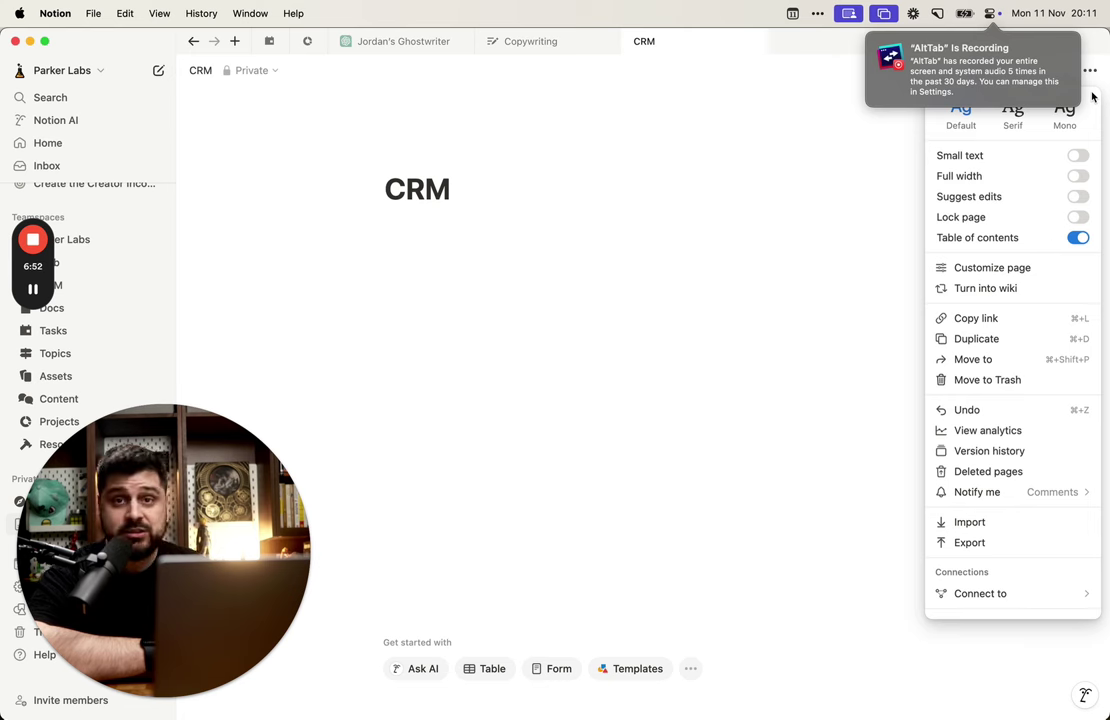
{"action": "left_click", "coordinate": [1077, 176]}
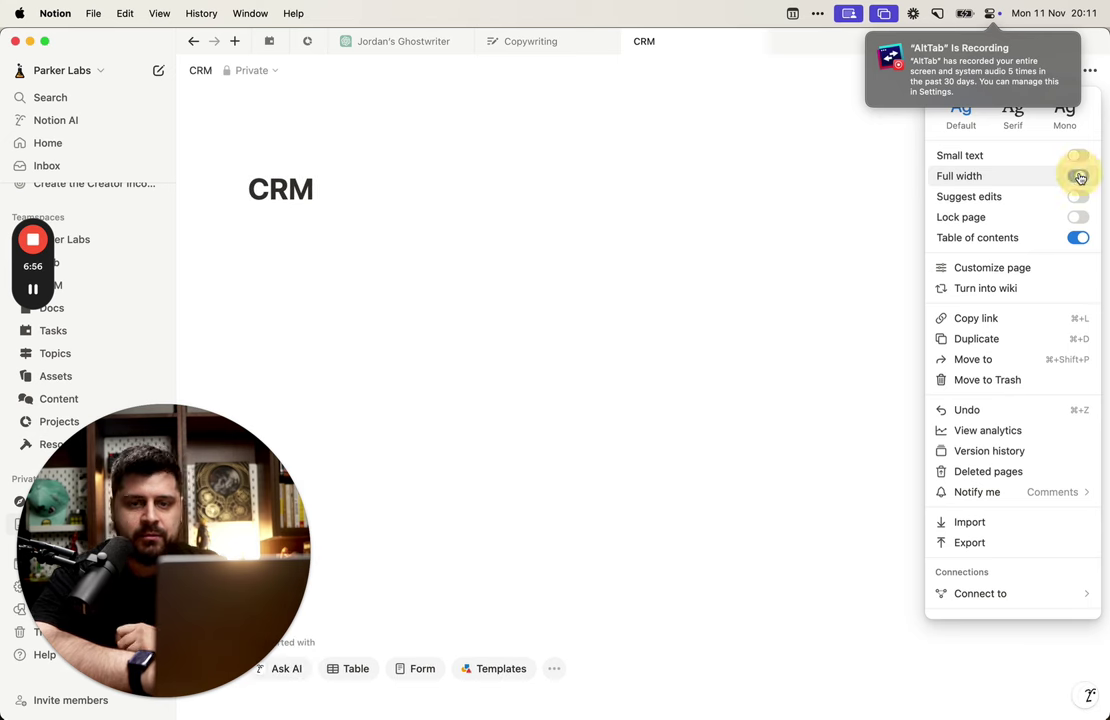
{"action": "left_click", "coordinate": [307, 233]}
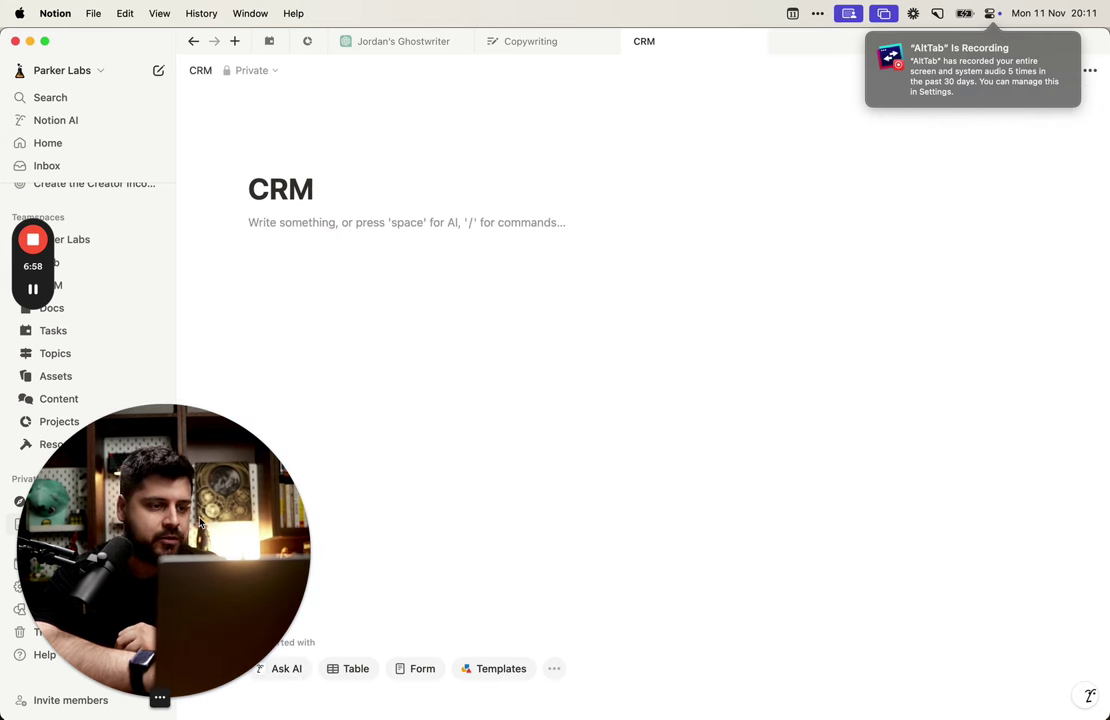
{"action": "left_click", "coordinate": [148, 699]}
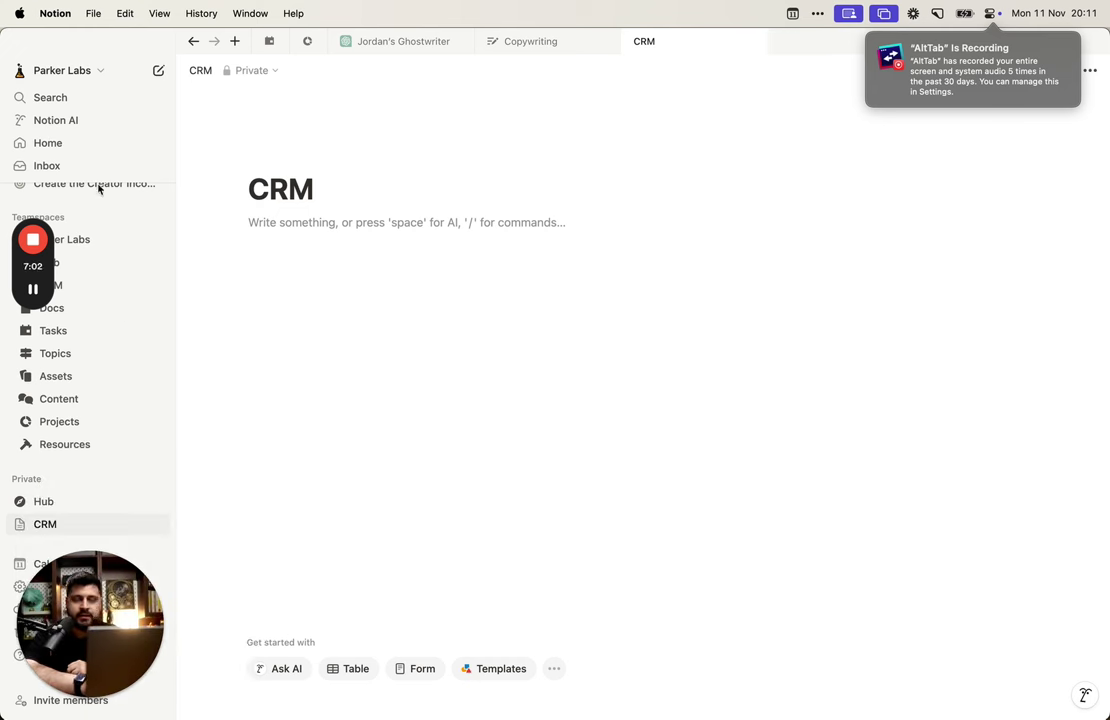
{"action": "left_click", "coordinate": [354, 236]}
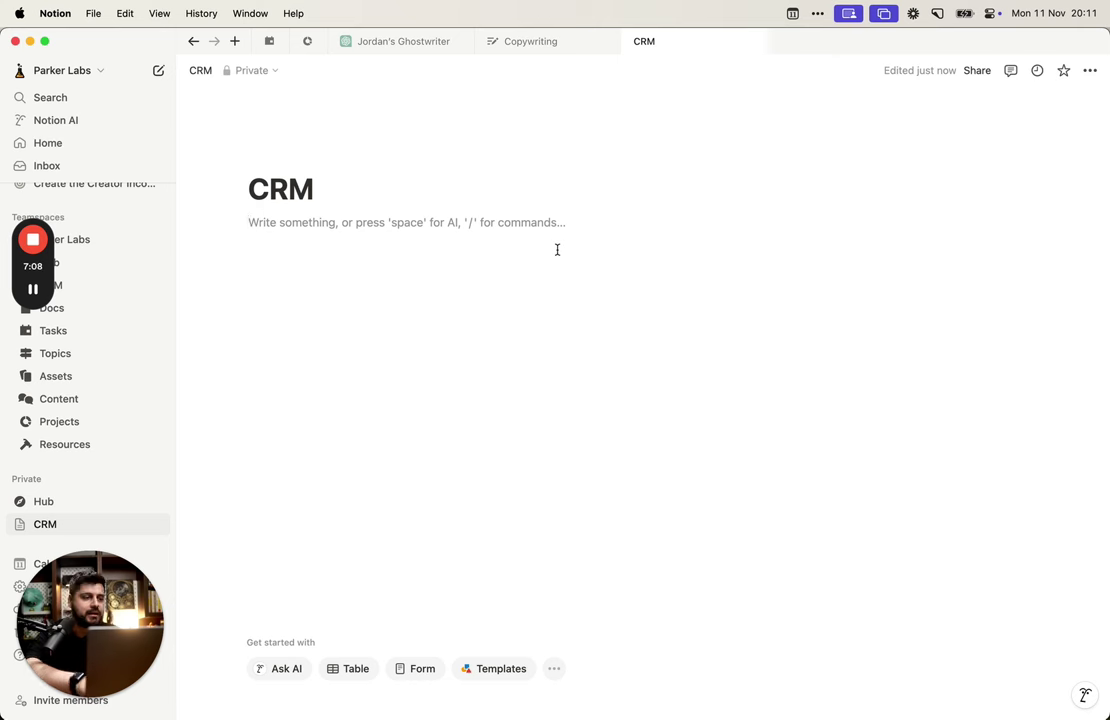
Step: Insert a Database - Inline table beneath the CRM title using /data
{"action": "key", "text": "Return"}
{"action": "type", "text": "/"}
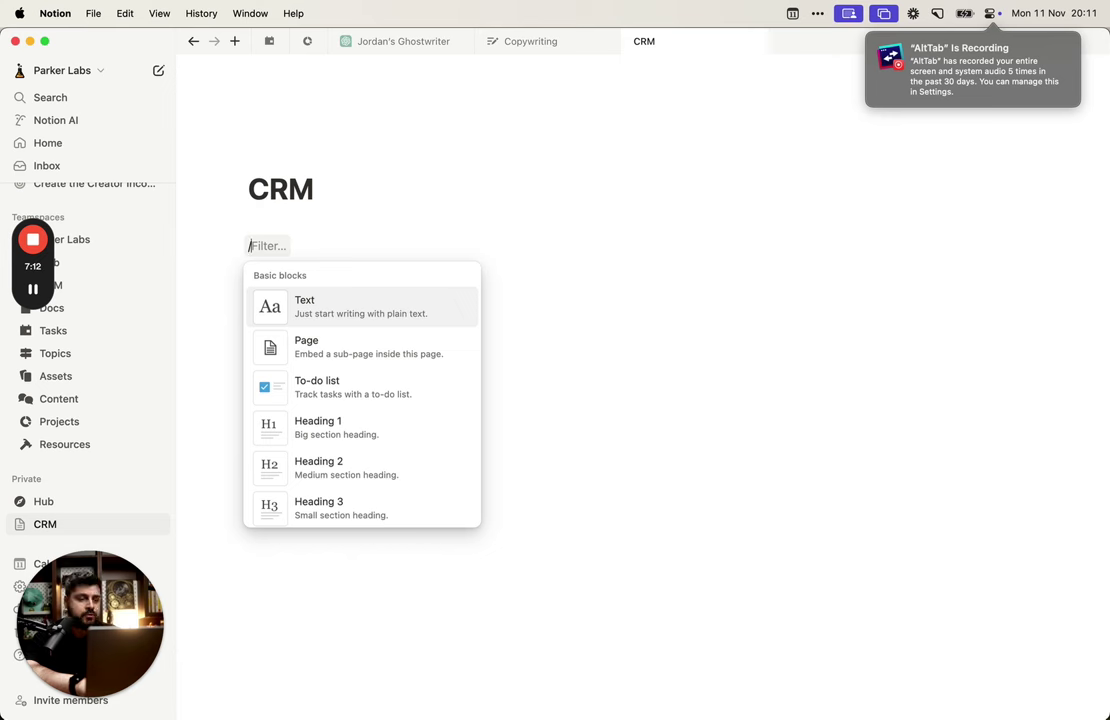
{"action": "type", "text": "data"}
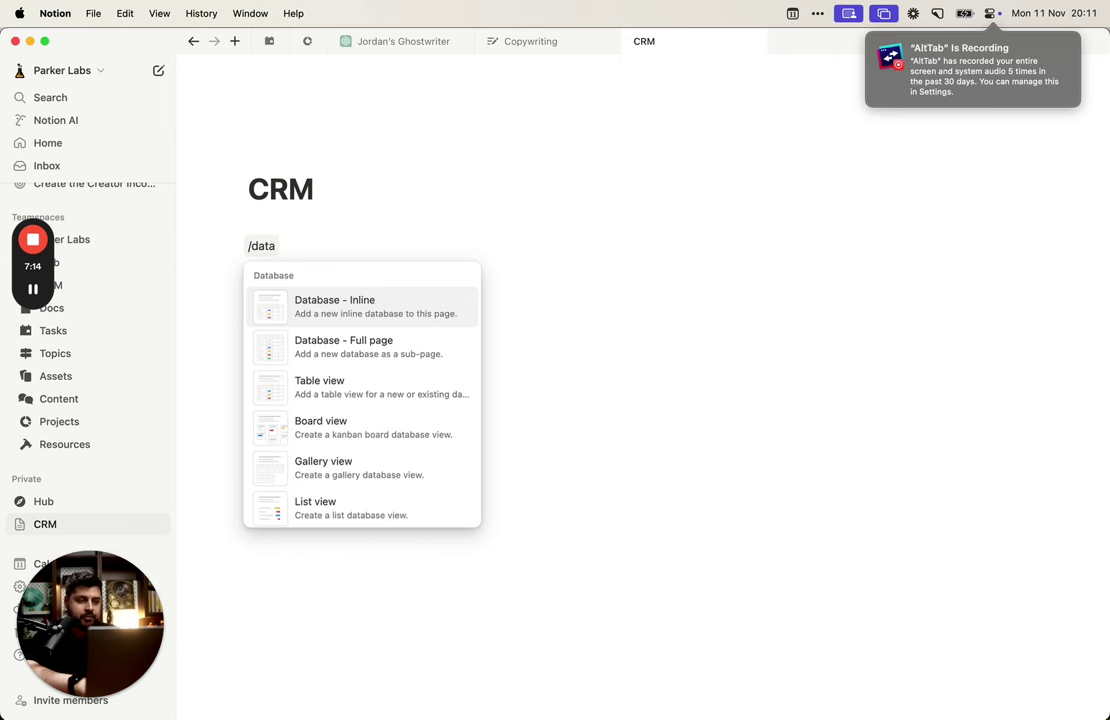
{"action": "key", "text": "Return"}
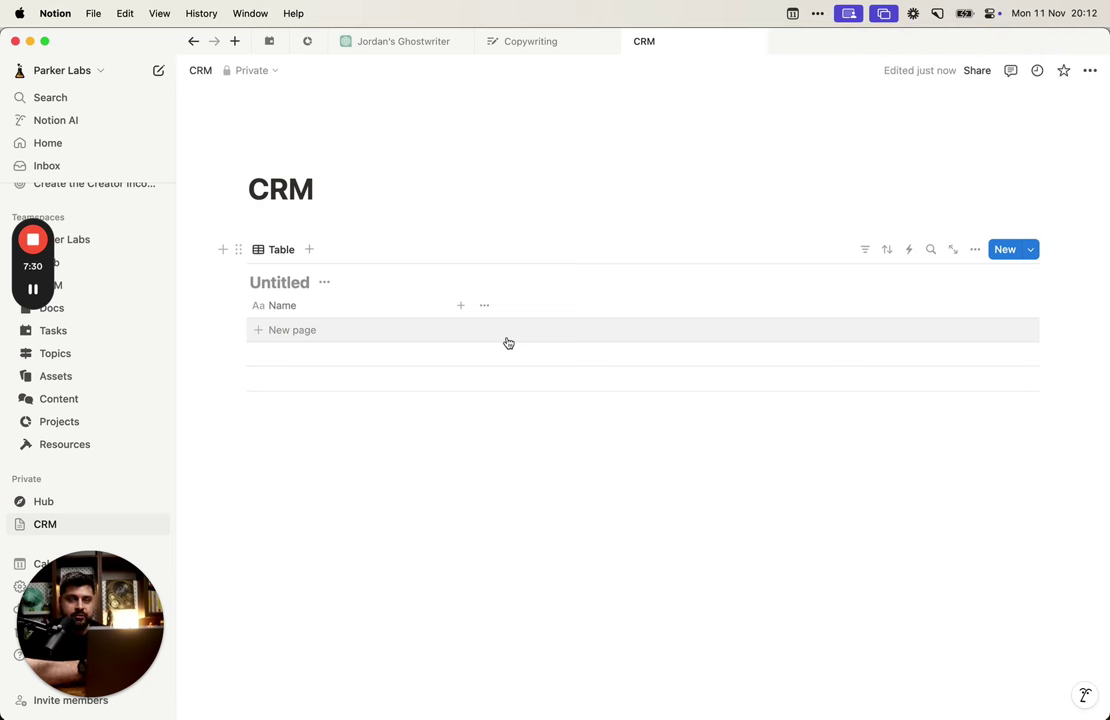
Step: Rename the Untitled table to 'Contacts DB' and open it as its own page
{"action": "left_click", "coordinate": [308, 283]}
{"action": "type", "text": "Contact"}
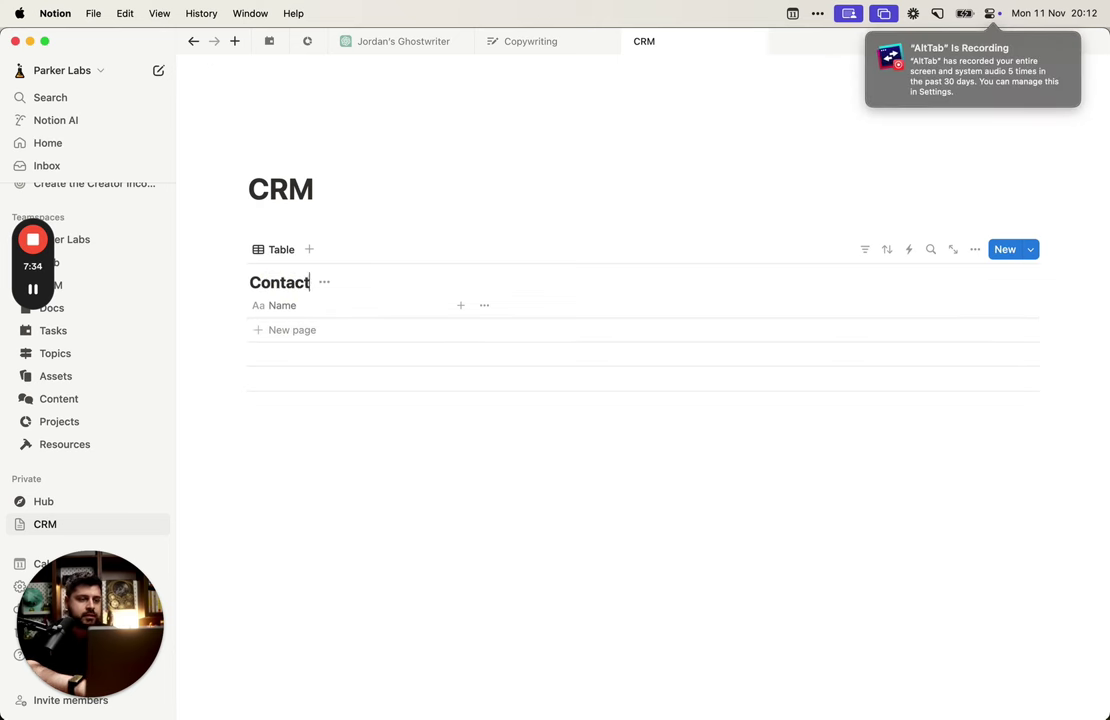
{"action": "type", "text": "s DB"}
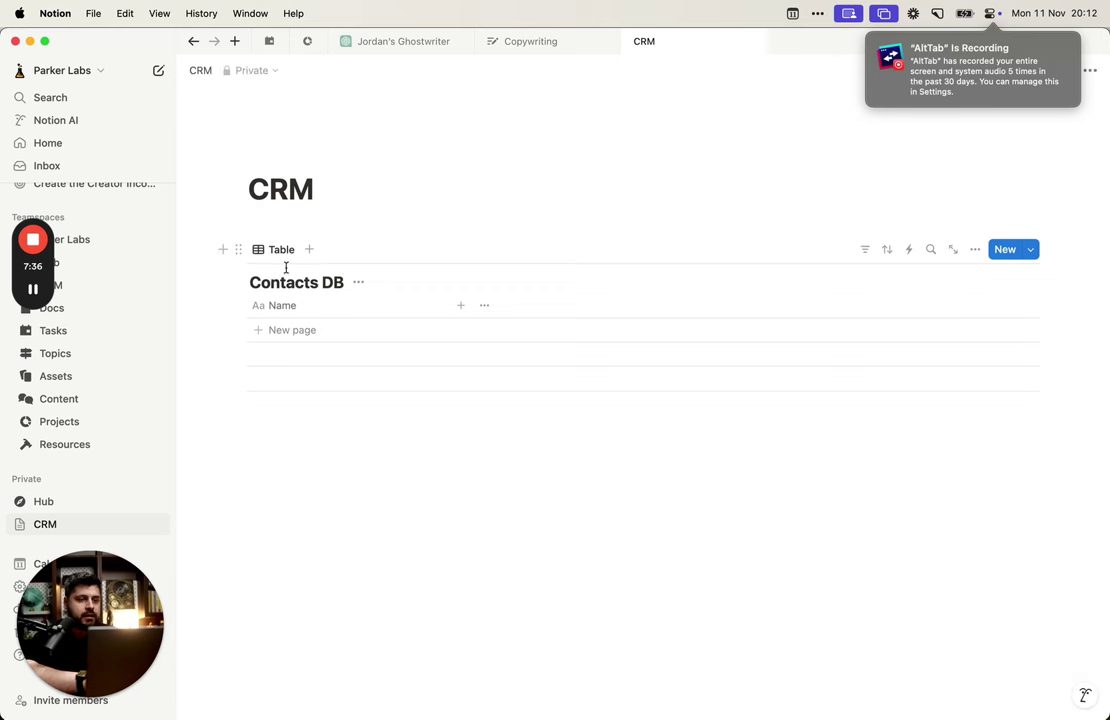
{"action": "left_click", "coordinate": [327, 282]}
{"action": "double_click", "coordinate": [327, 282]}
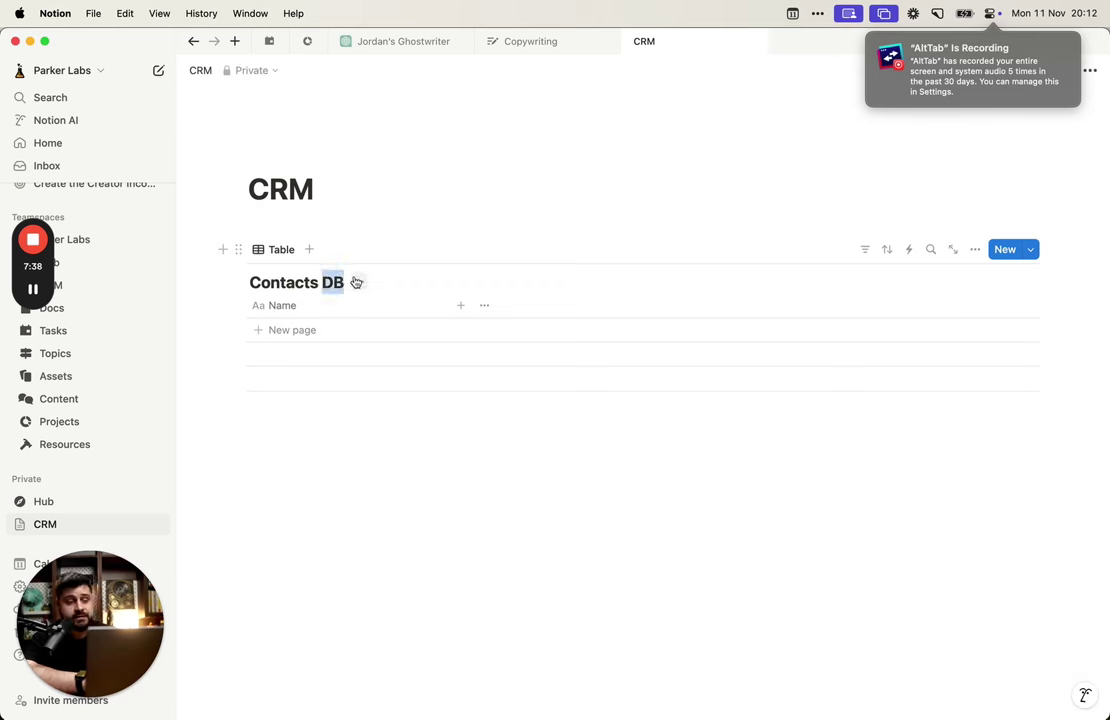
{"action": "left_click", "coordinate": [358, 282]}
{"action": "left_click", "coordinate": [352, 270]}
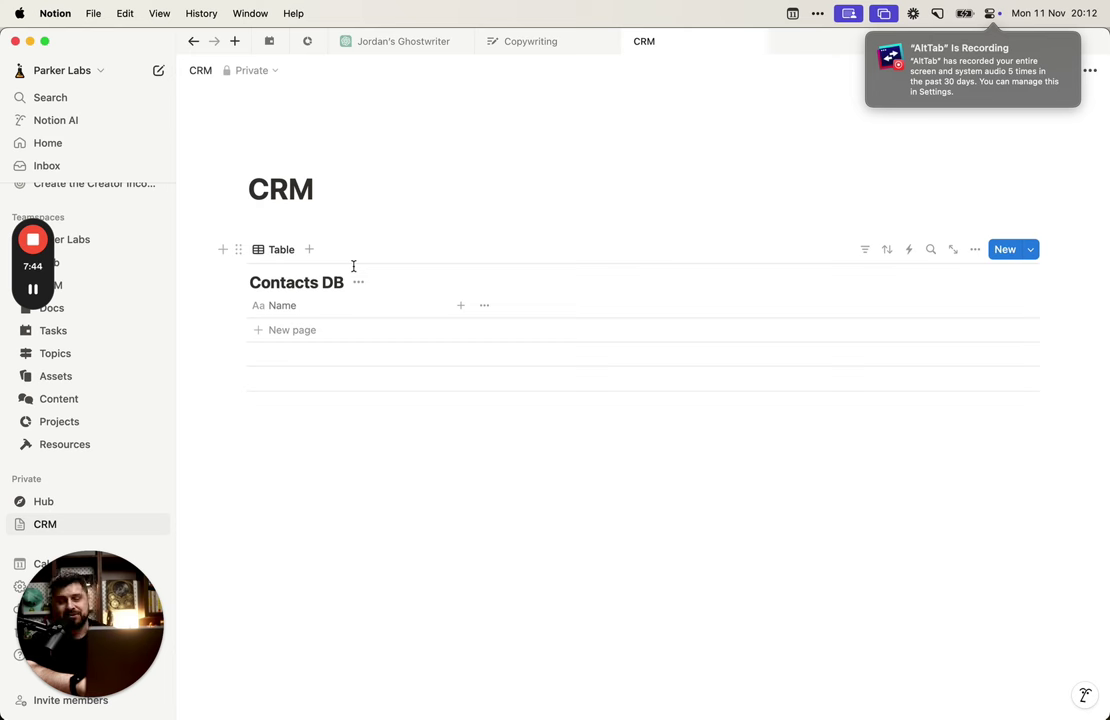
{"action": "left_click", "coordinate": [361, 285]}
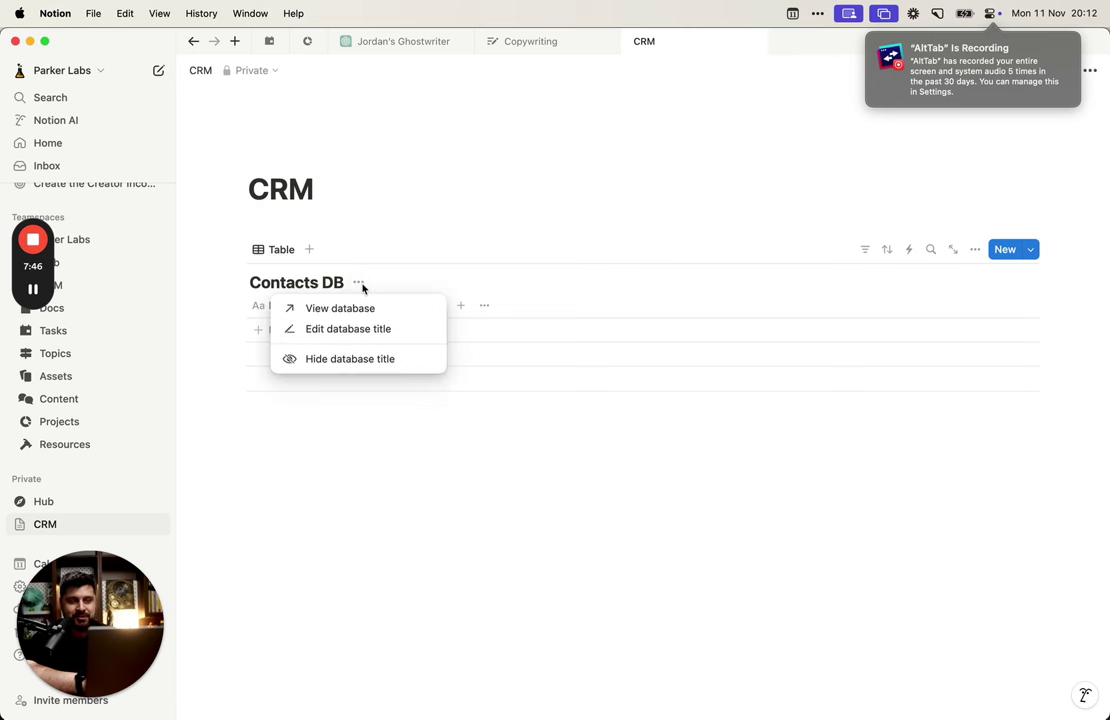
{"action": "left_click", "coordinate": [360, 286]}
{"action": "left_click", "coordinate": [361, 288]}
{"action": "left_click", "coordinate": [365, 308]}
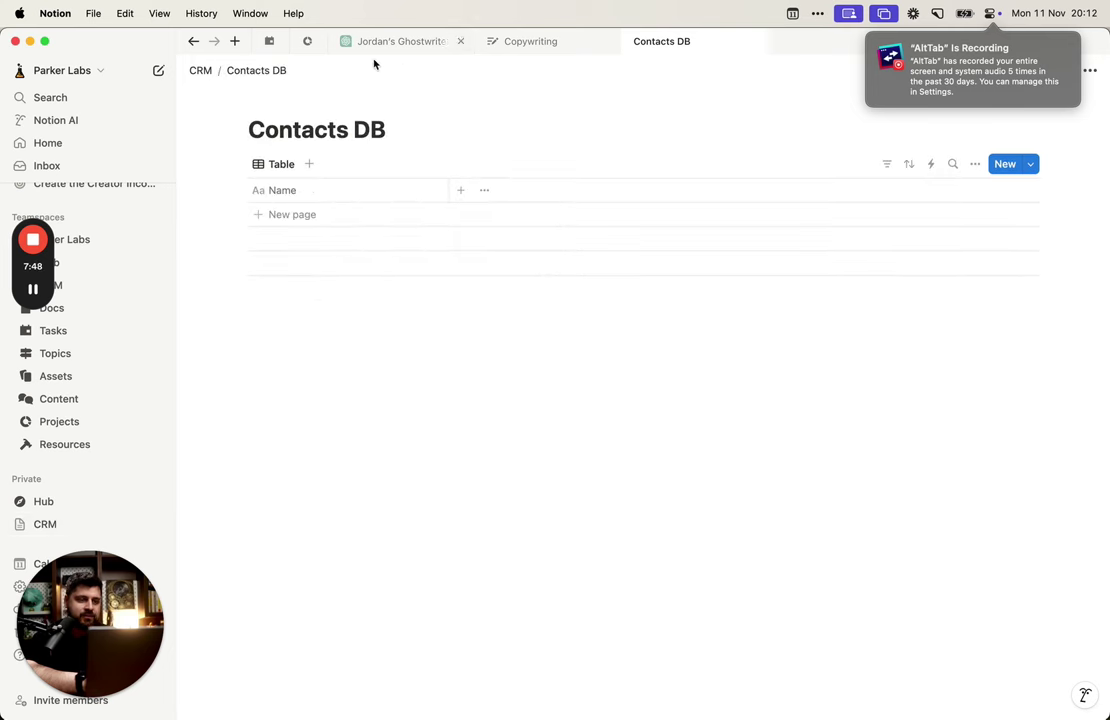
Step: Give the Contacts DB page a people icon found by searching icons for 'people'
{"action": "left_click", "coordinate": [289, 99]}
{"action": "left_click", "coordinate": [172, 160]}
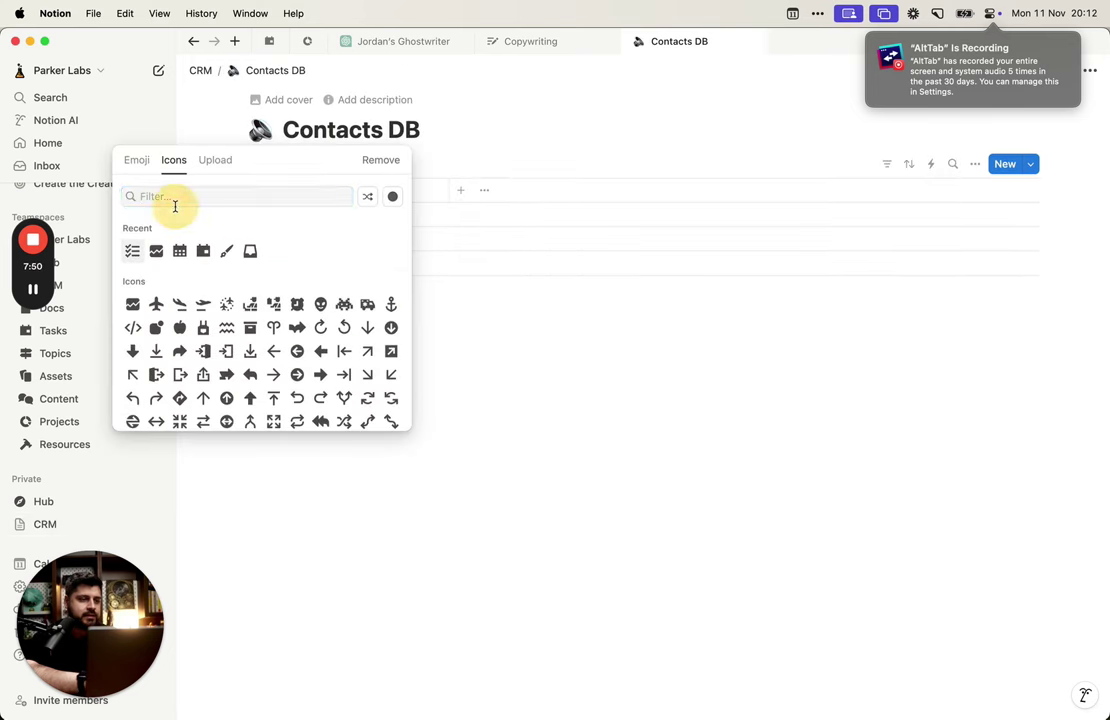
{"action": "left_click", "coordinate": [176, 198]}
{"action": "type", "text": "people"}
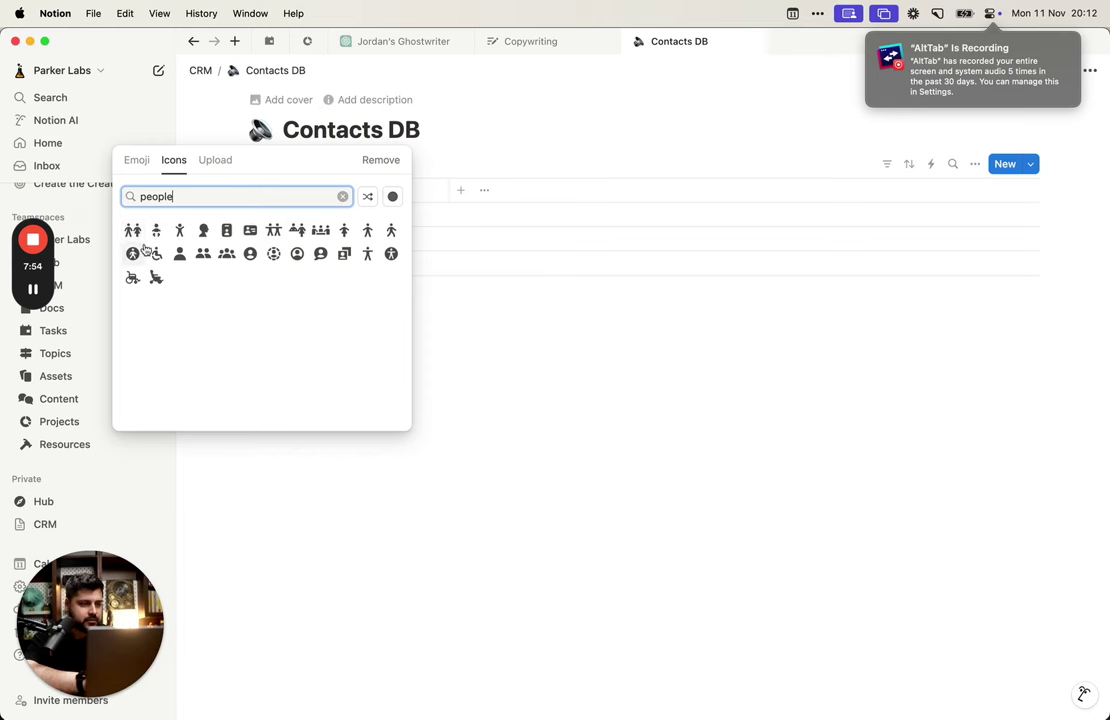
{"action": "left_click", "coordinate": [226, 253]}
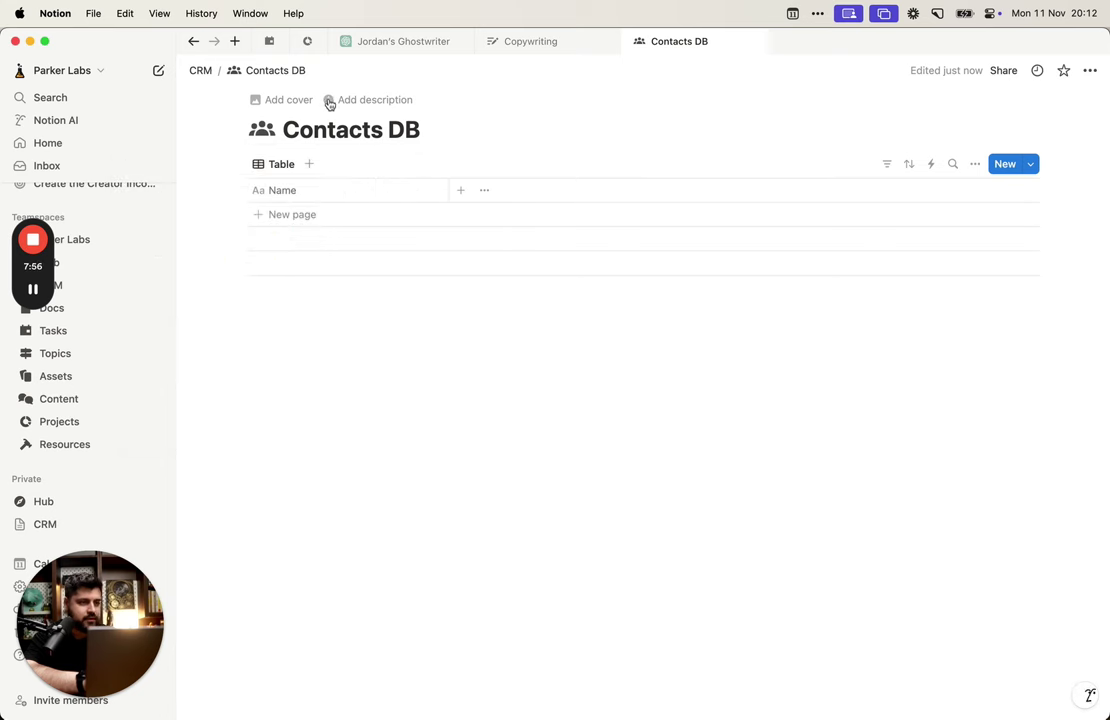
Step: Return to the CRM page and check the table view options and Contacts DB title
{"action": "left_click", "coordinate": [205, 70]}
{"action": "left_click", "coordinate": [281, 249]}
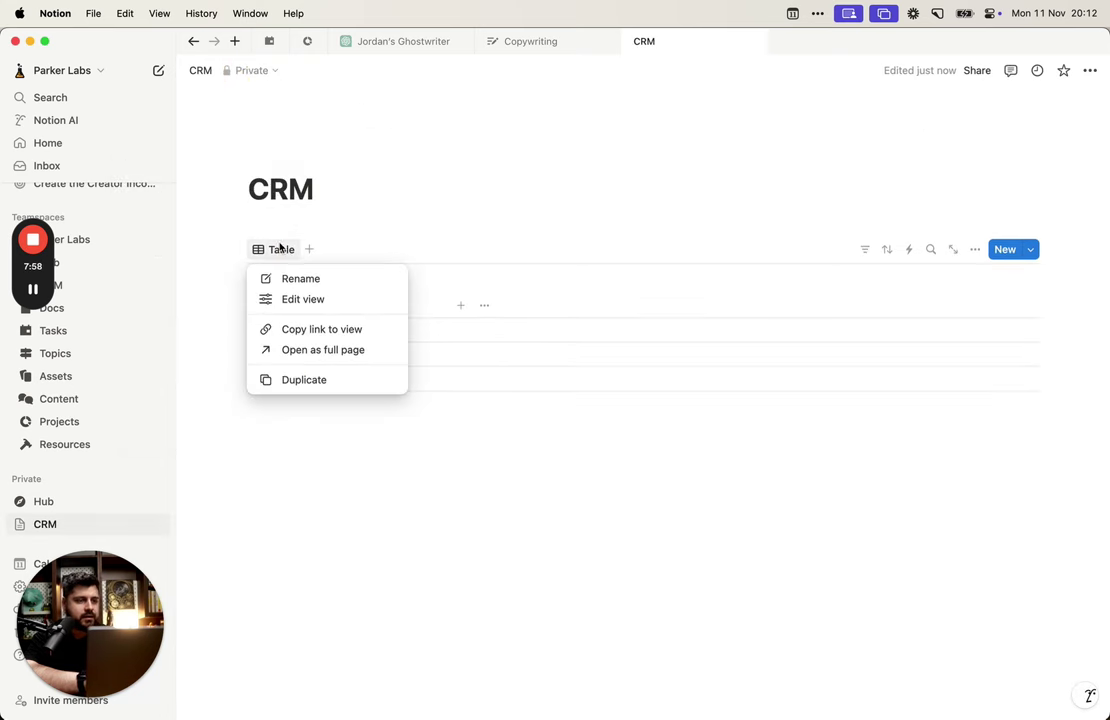
{"action": "left_click", "coordinate": [303, 299]}
{"action": "left_click", "coordinate": [280, 265]}
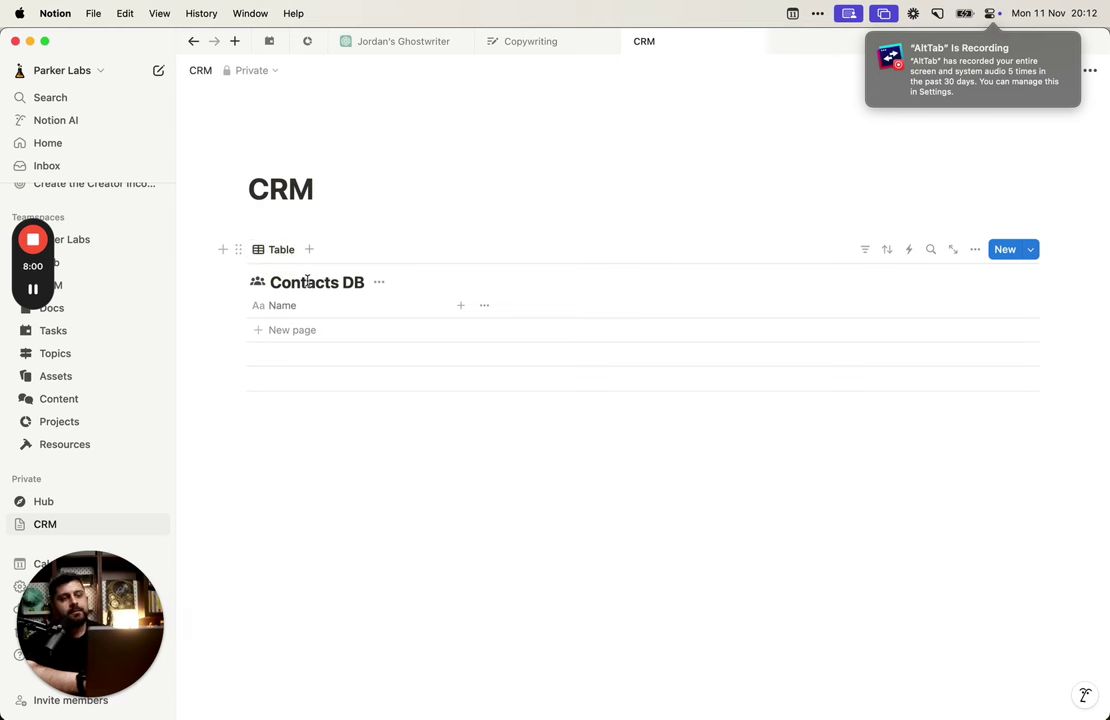
{"action": "triple_click", "coordinate": [323, 283]}
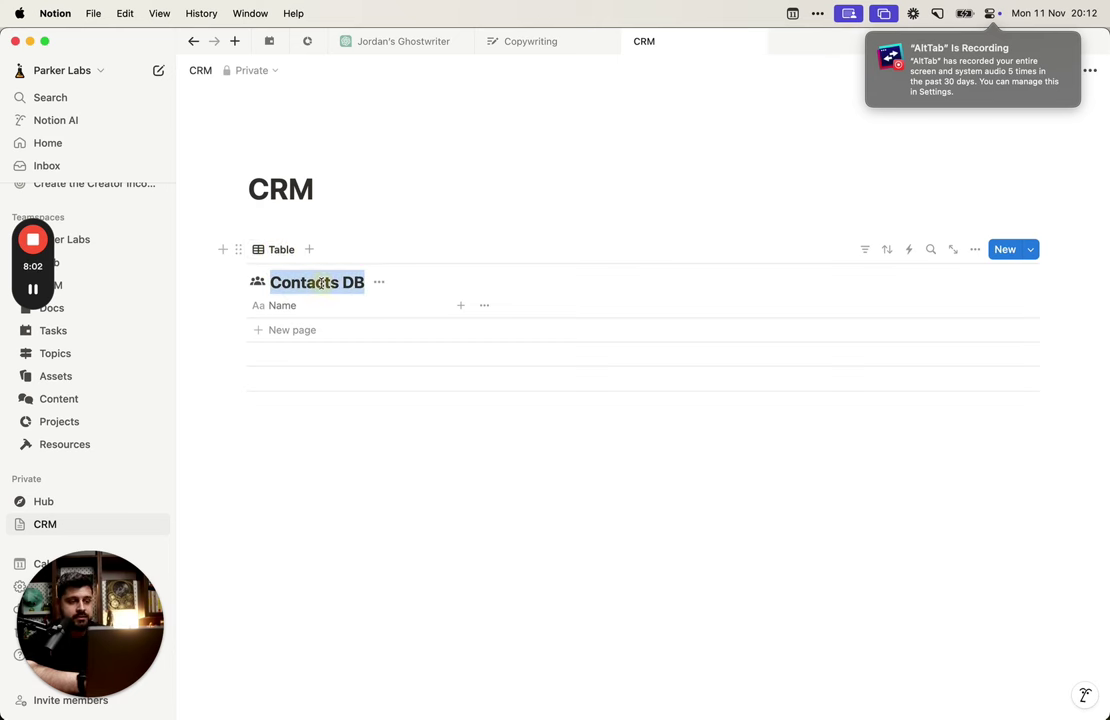
{"action": "left_click", "coordinate": [323, 283]}
{"action": "triple_click", "coordinate": [320, 283]}
{"action": "left_click", "coordinate": [290, 283]}
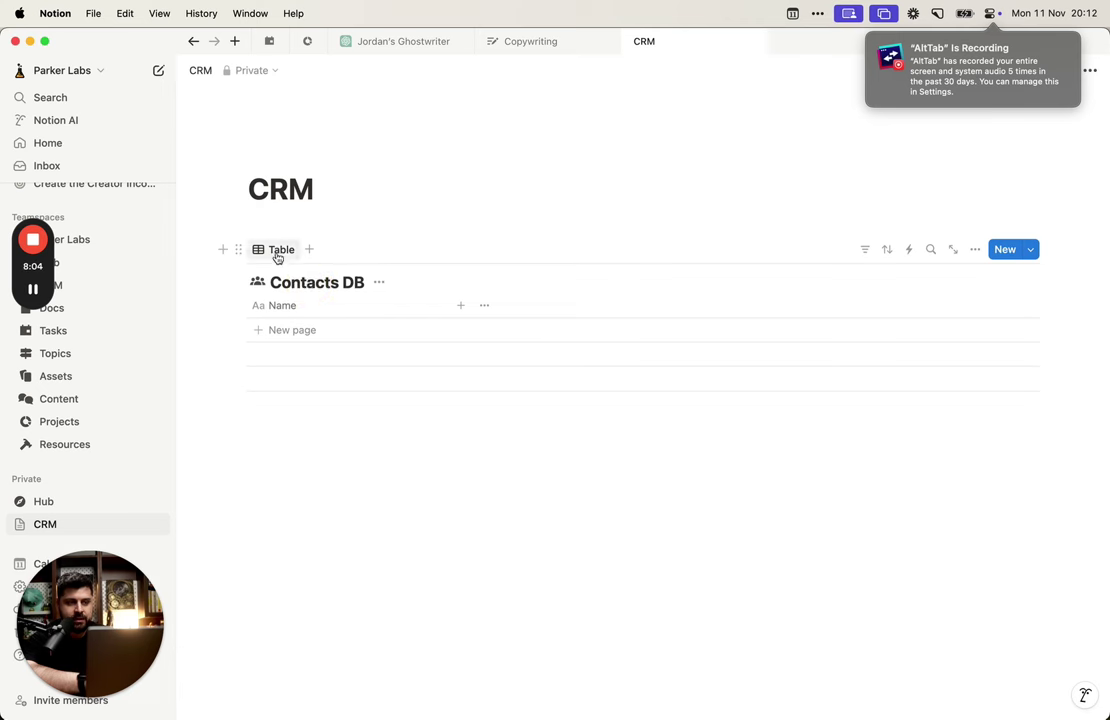
{"action": "left_click", "coordinate": [277, 256]}
{"action": "left_click", "coordinate": [277, 256]}
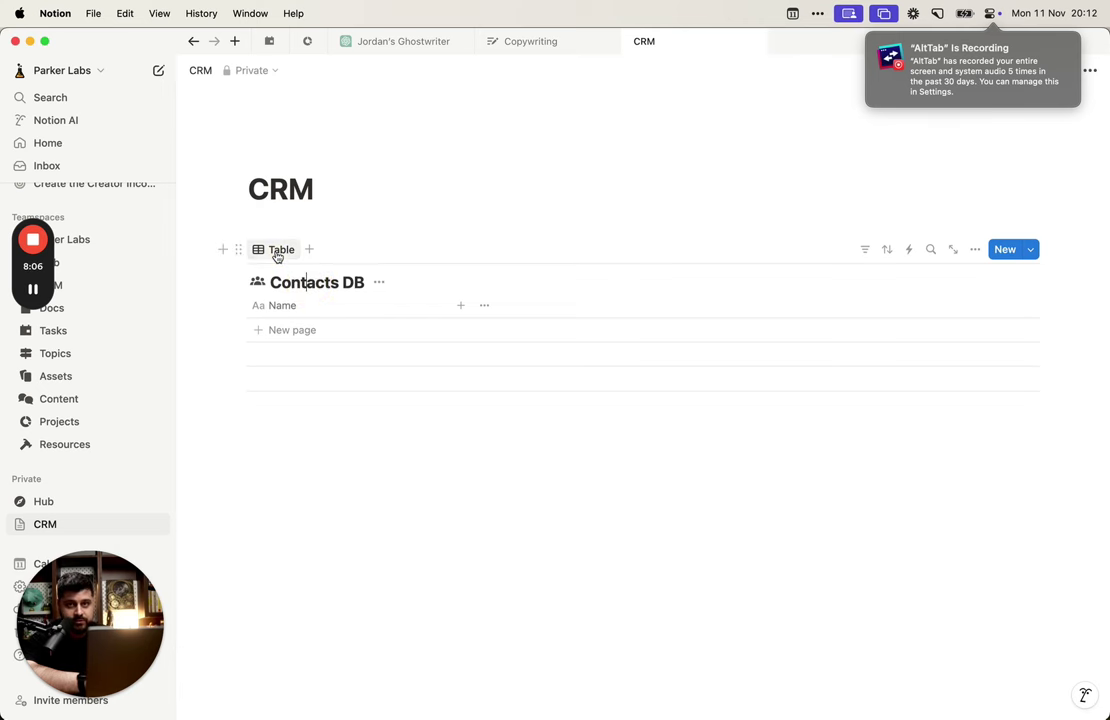
{"action": "left_click", "coordinate": [277, 256]}
{"action": "left_click", "coordinate": [277, 256]}
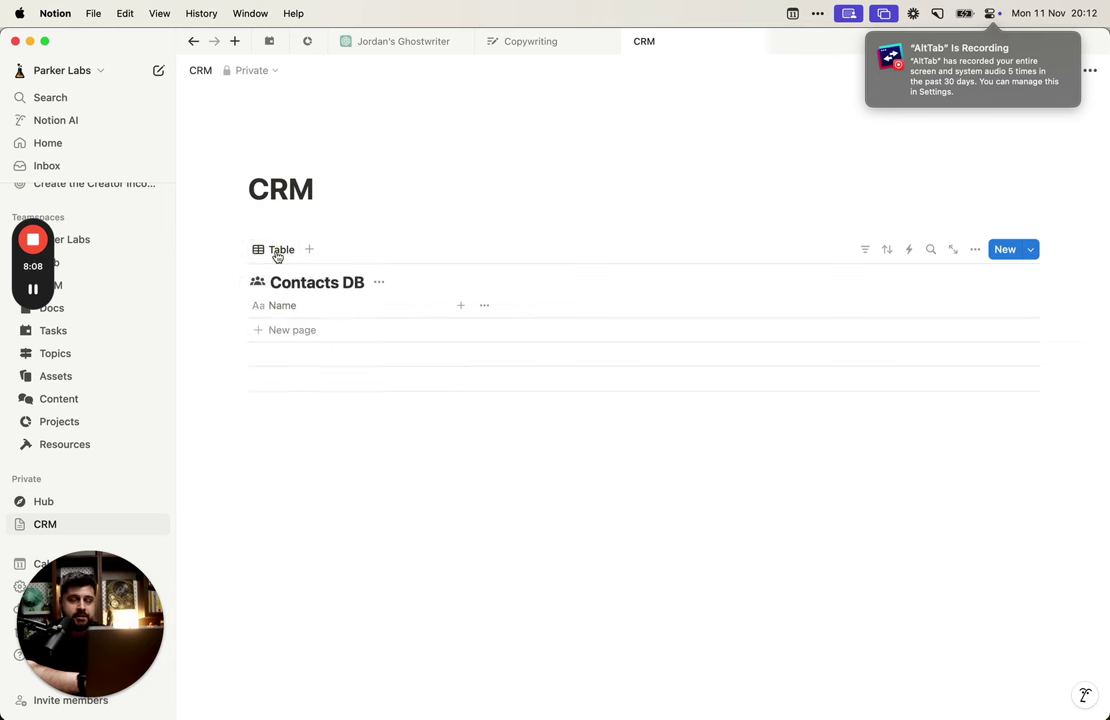
{"action": "left_click", "coordinate": [277, 256]}
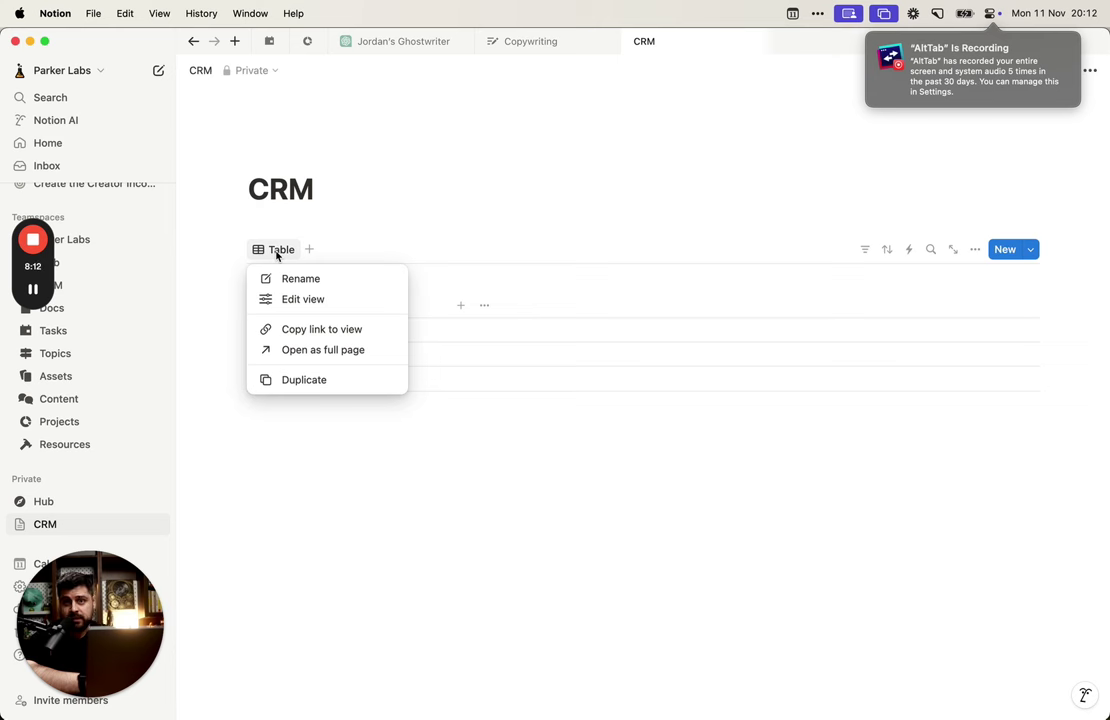
{"action": "left_click", "coordinate": [277, 256]}
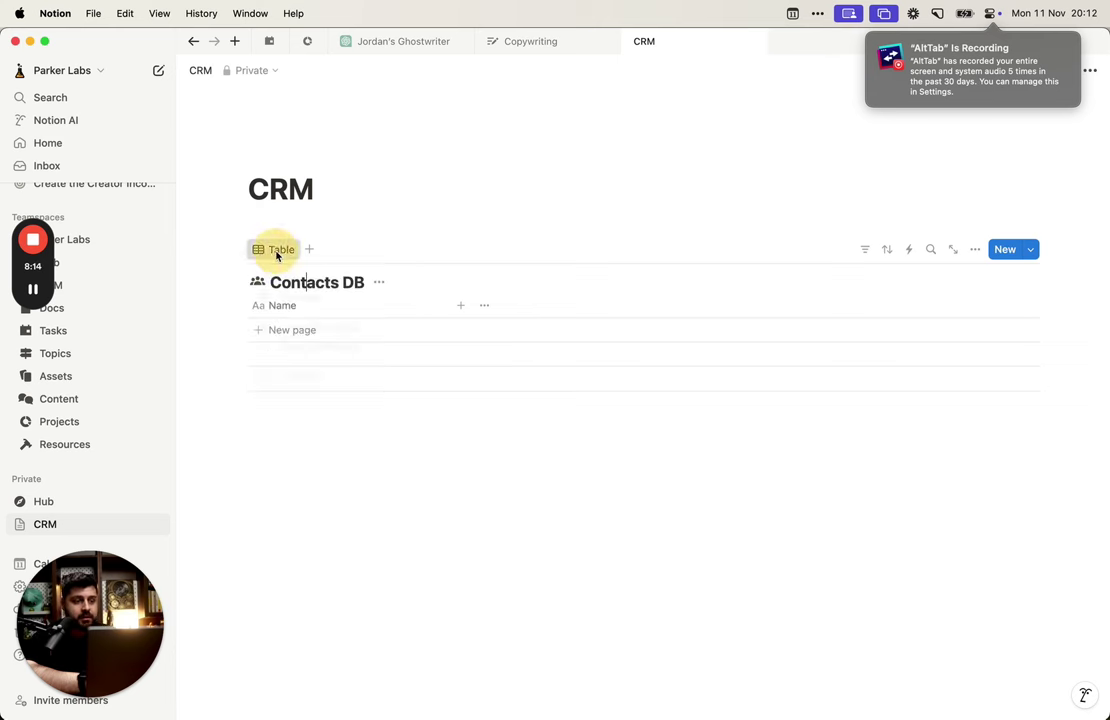
Step: Rename the table view to 'Contacts' and give it the people icon
{"action": "left_click", "coordinate": [277, 256]}
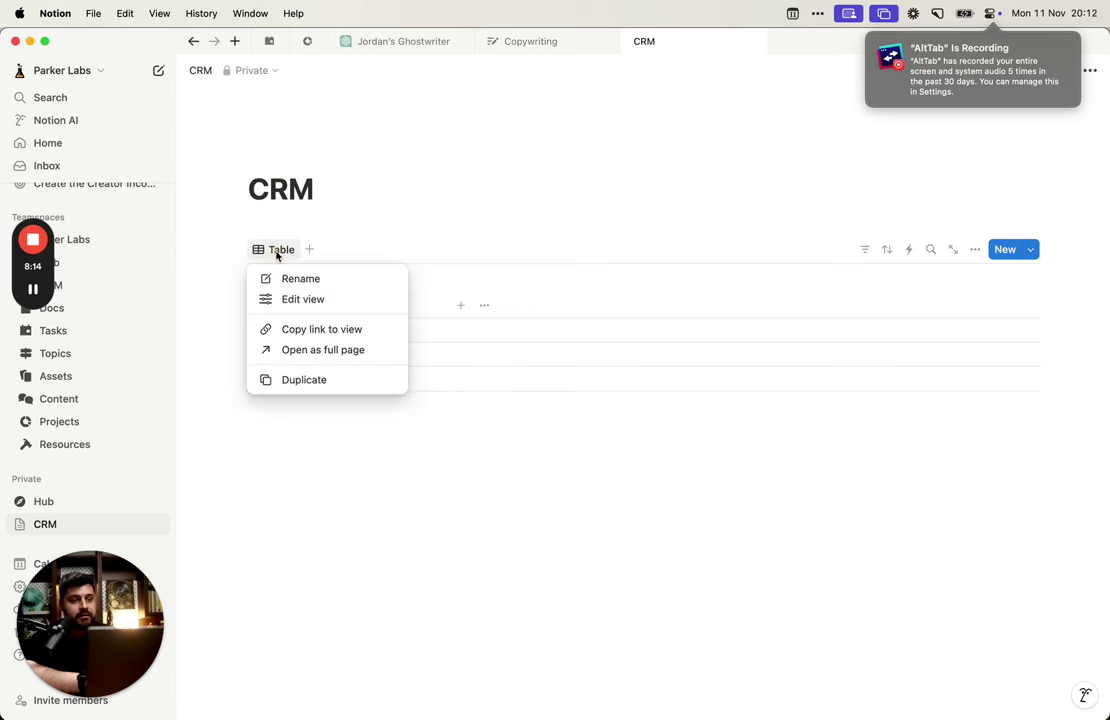
{"action": "left_click", "coordinate": [296, 299]}
{"action": "type", "text": "Contacts"}
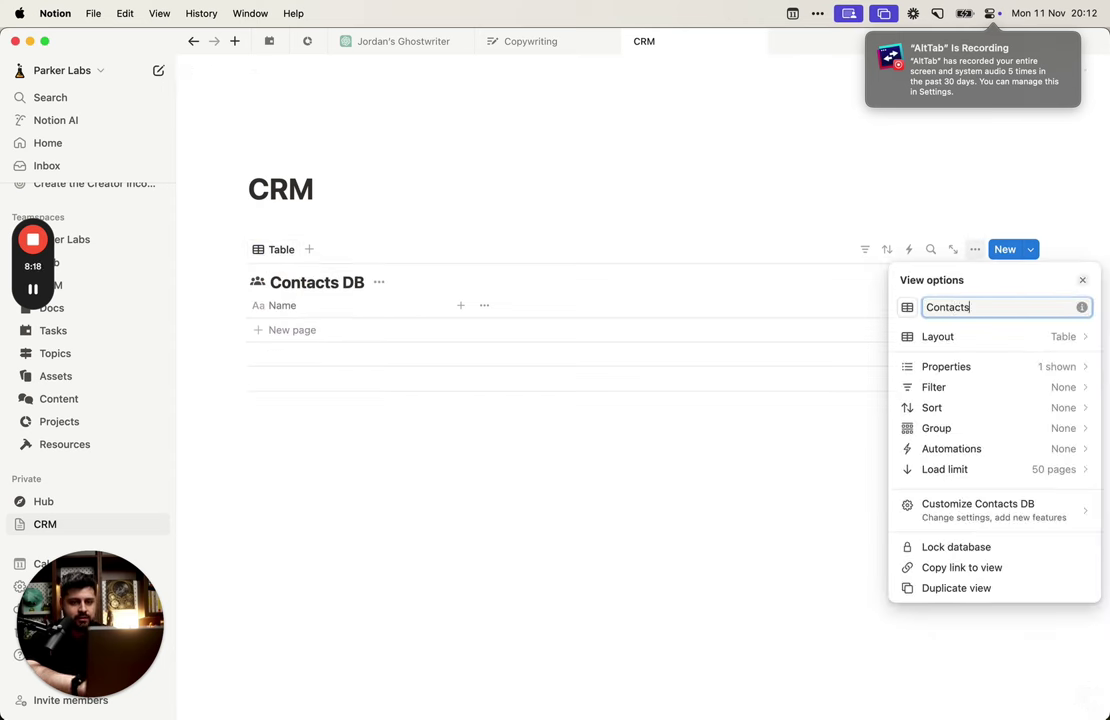
{"action": "left_click", "coordinate": [909, 307]}
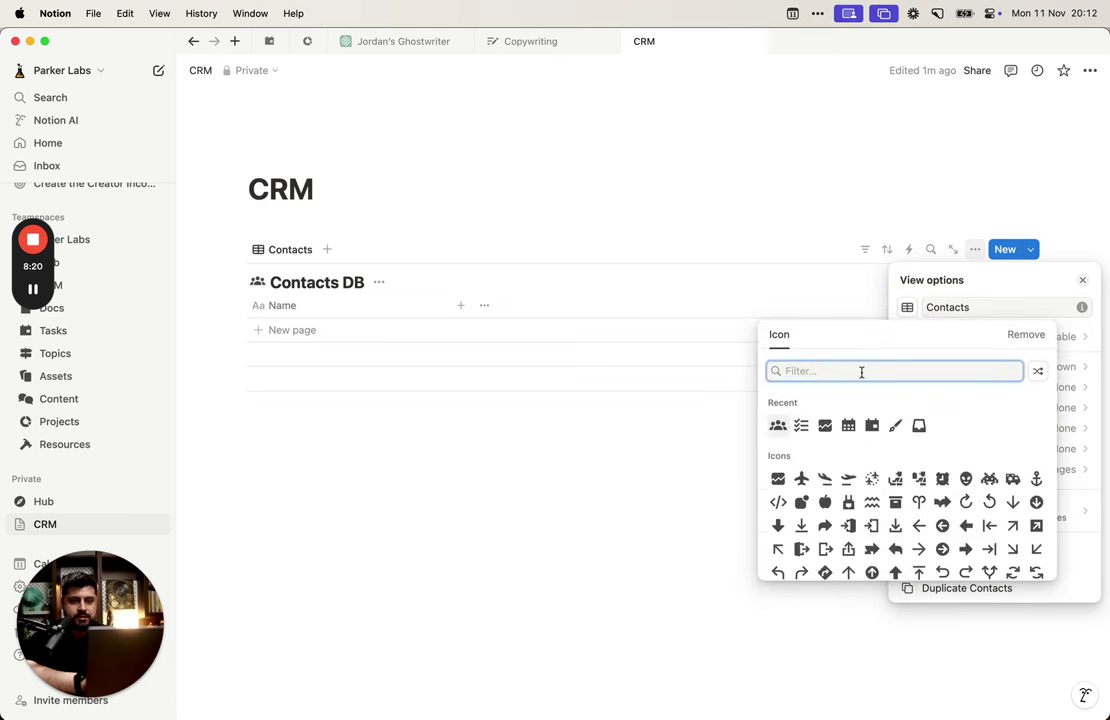
{"action": "left_click", "coordinate": [776, 426]}
{"action": "left_click", "coordinate": [567, 441]}
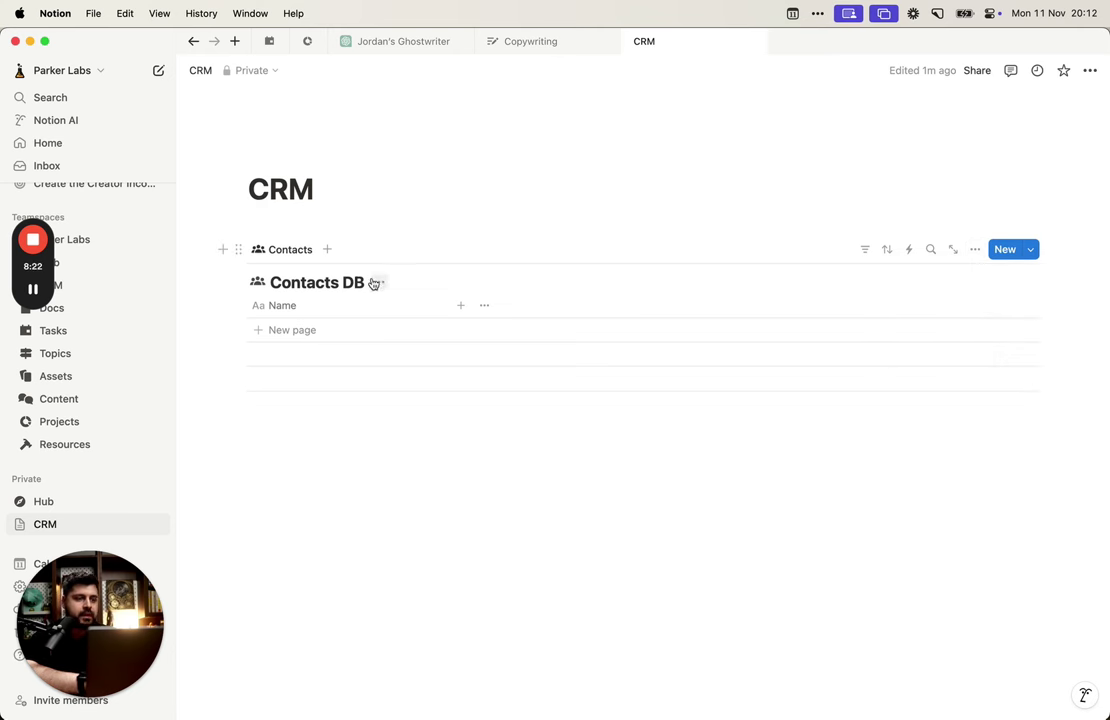
Step: Hide the Contacts DB title above the table, confirming it stays hidden in layout settings
{"action": "left_click", "coordinate": [379, 283]}
{"action": "left_click", "coordinate": [381, 364]}
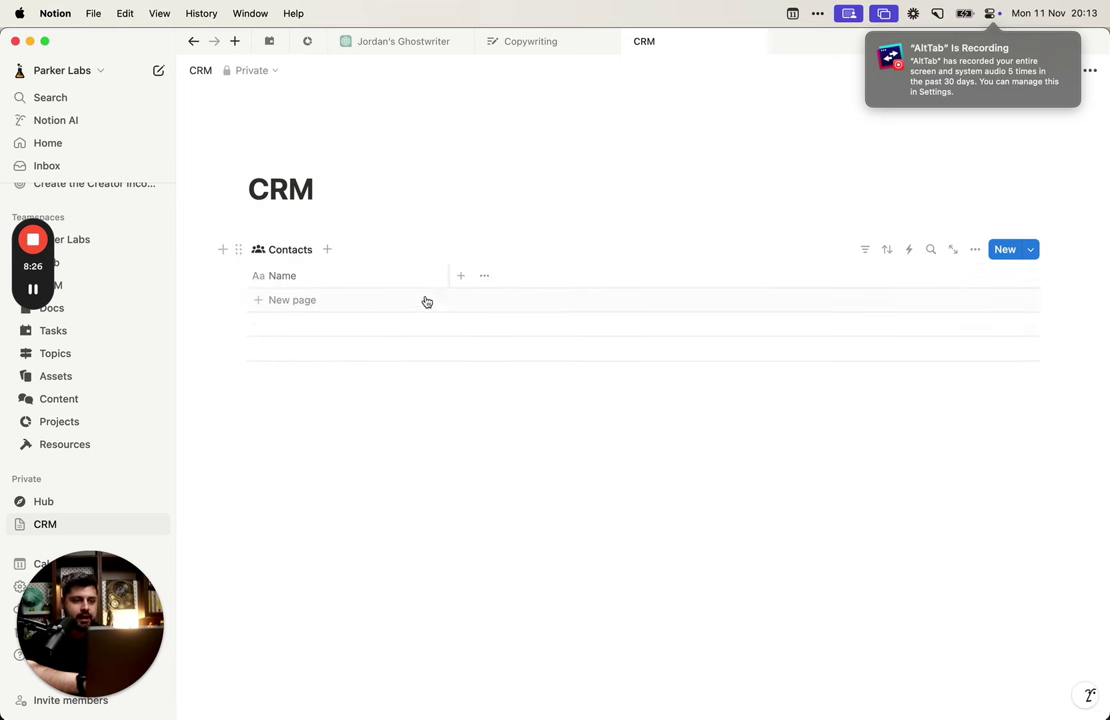
{"action": "left_click", "coordinate": [382, 411]}
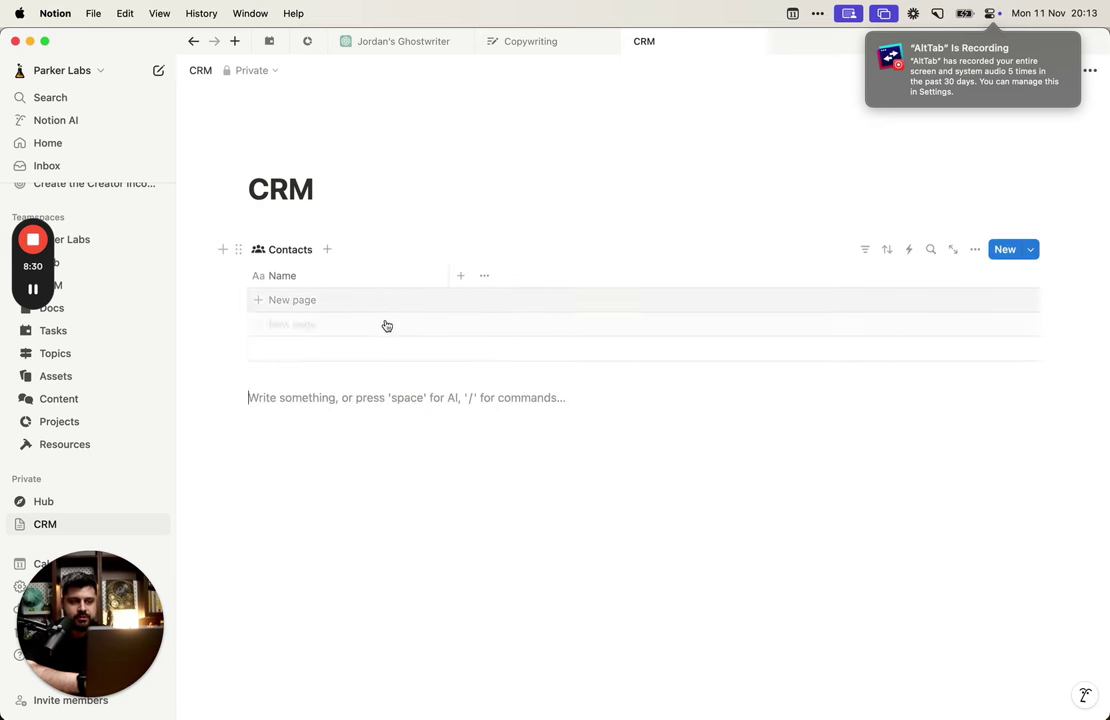
{"action": "left_click_drag", "start_coordinate": [198, 317], "coordinate": [276, 352]}
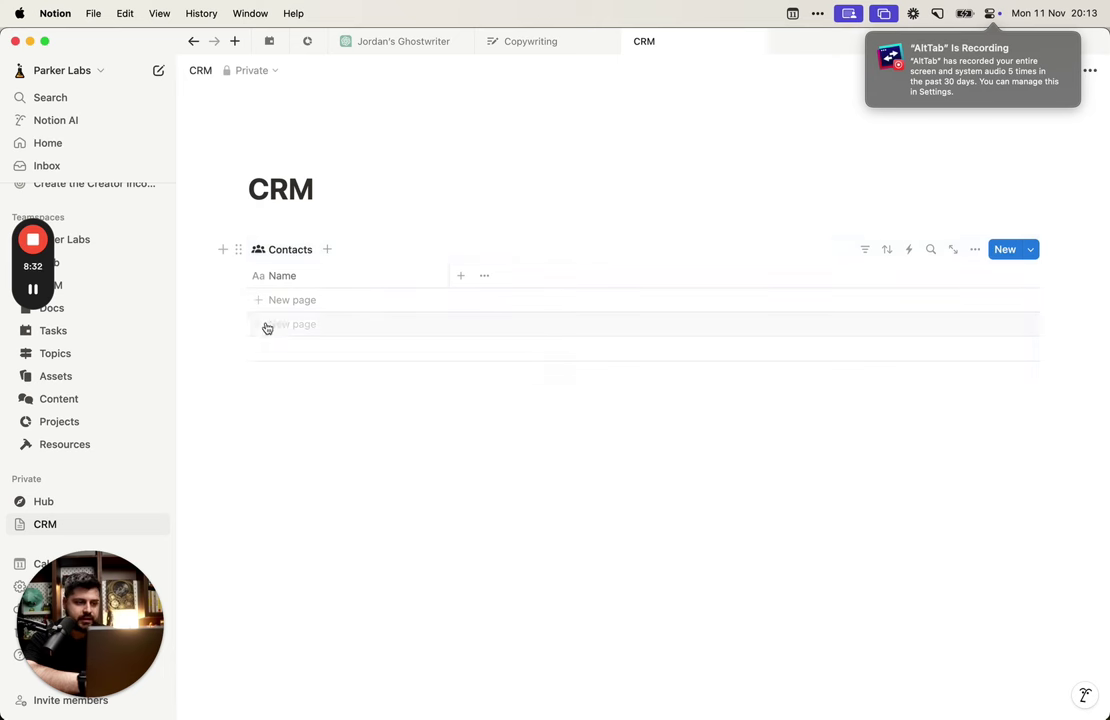
{"action": "left_click", "coordinate": [975, 249]}
{"action": "left_click", "coordinate": [996, 333]}
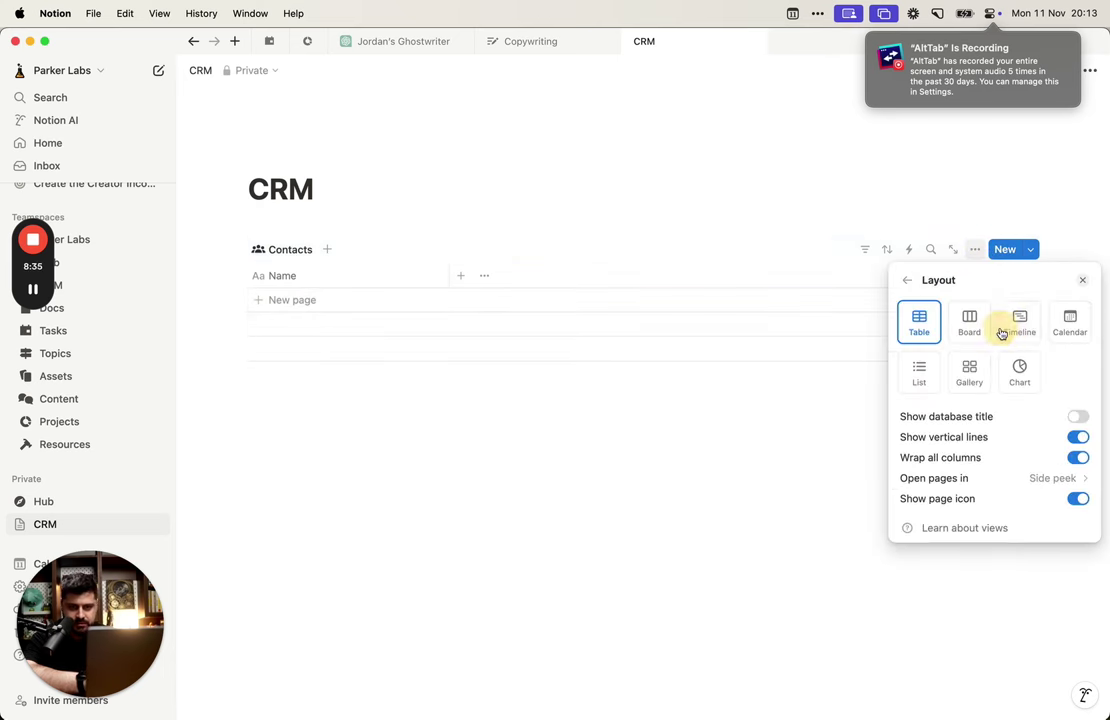
{"action": "left_click", "coordinate": [1076, 416]}
{"action": "left_click", "coordinate": [1076, 416]}
{"action": "left_click", "coordinate": [392, 316]}
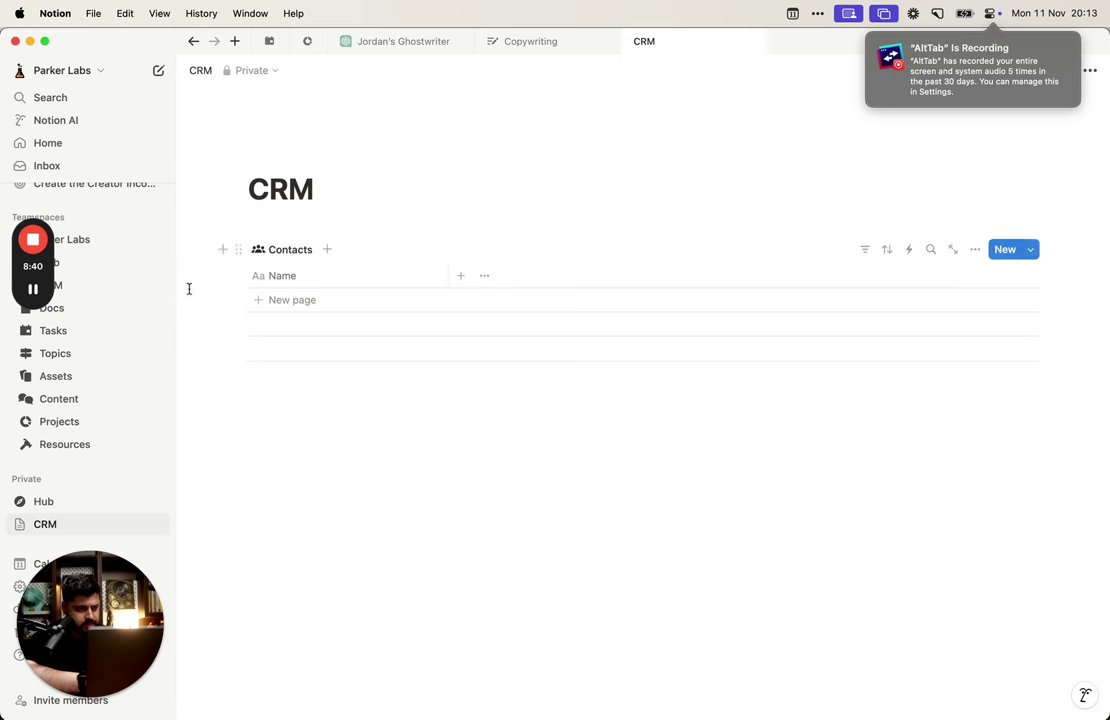
{"action": "left_click_drag", "start_coordinate": [188, 290], "coordinate": [281, 307]}
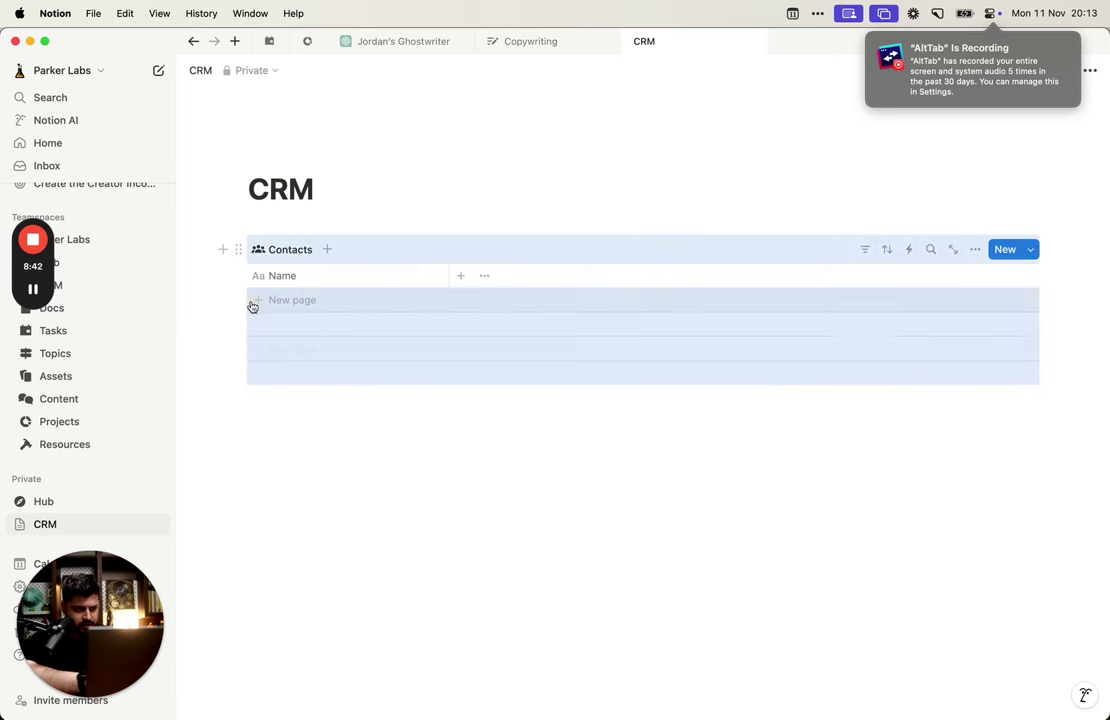
Step: Add a blank row to Contacts, opening and closing the new-property list without adding one
{"action": "left_click", "coordinate": [213, 297]}
{"action": "left_click", "coordinate": [284, 303]}
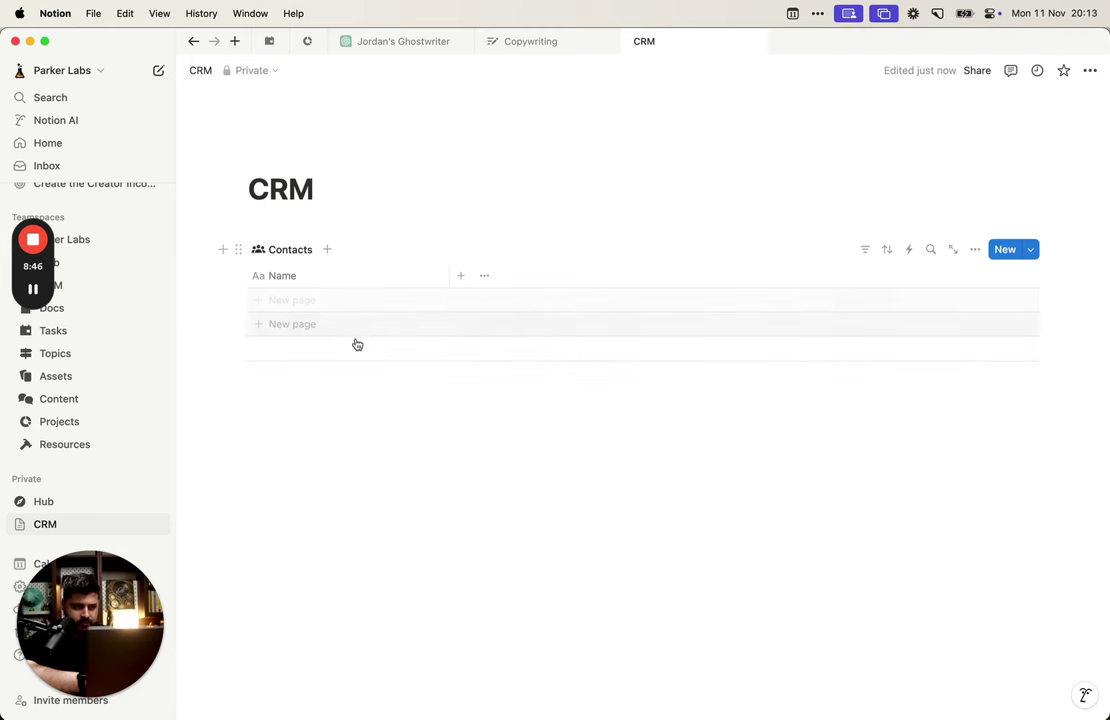
{"action": "left_click", "coordinate": [458, 285]}
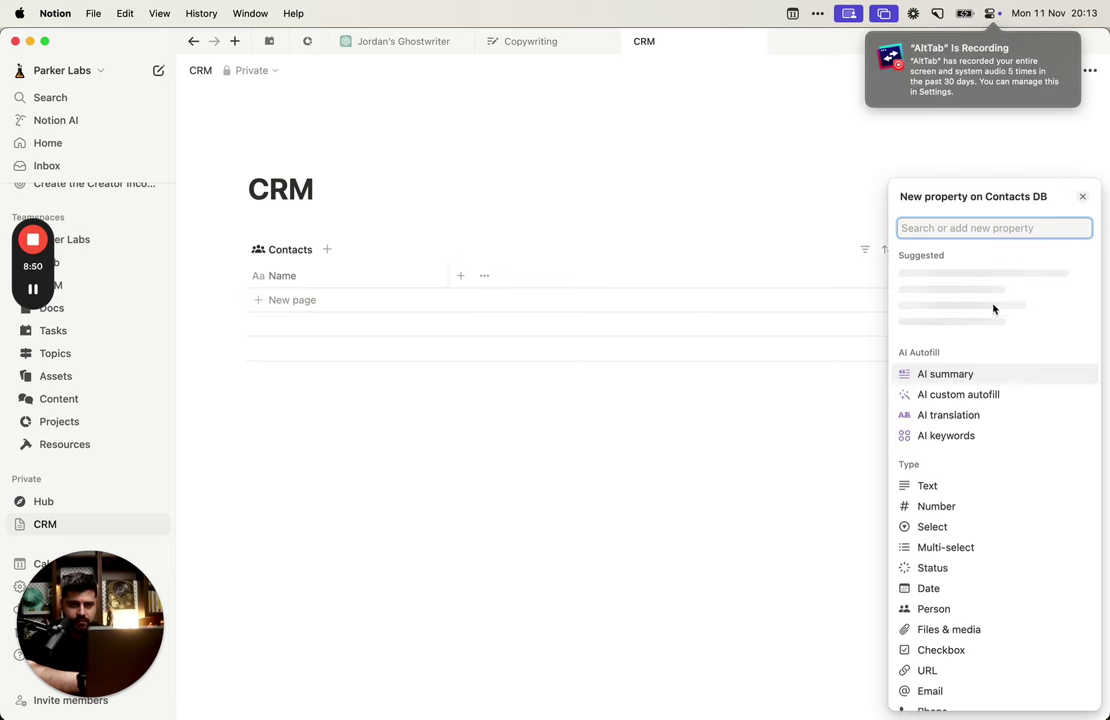
{"action": "left_click", "coordinate": [310, 375]}
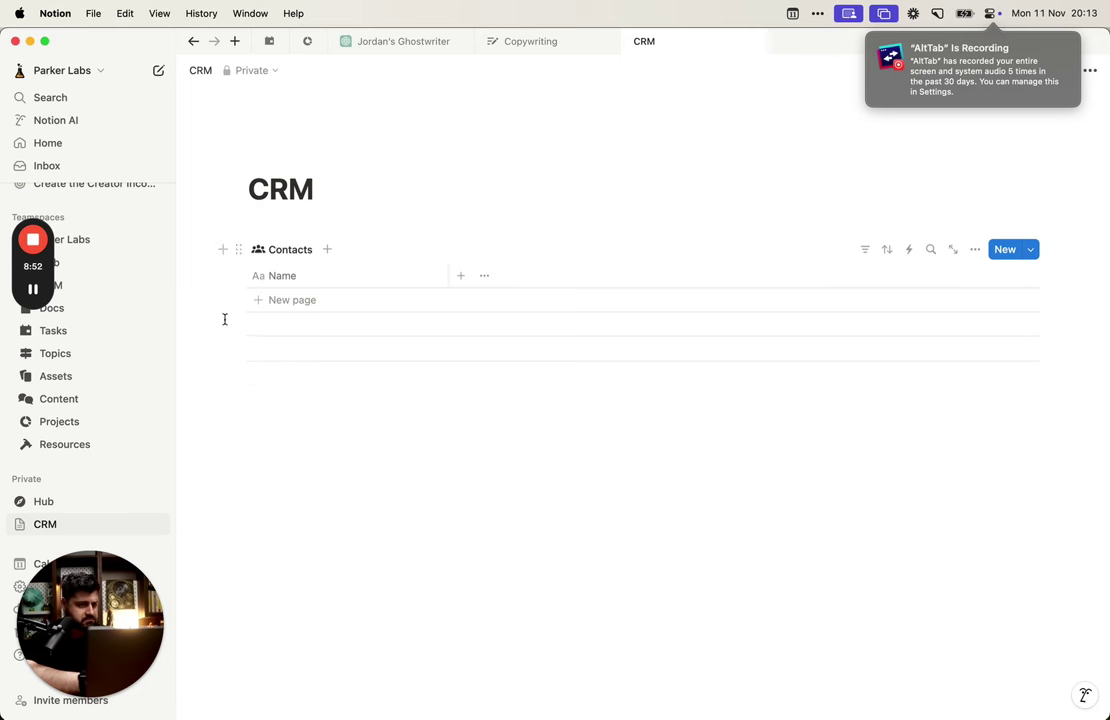
{"action": "left_click_drag", "start_coordinate": [224, 319], "coordinate": [305, 367]}
{"action": "key", "text": "super+r"}
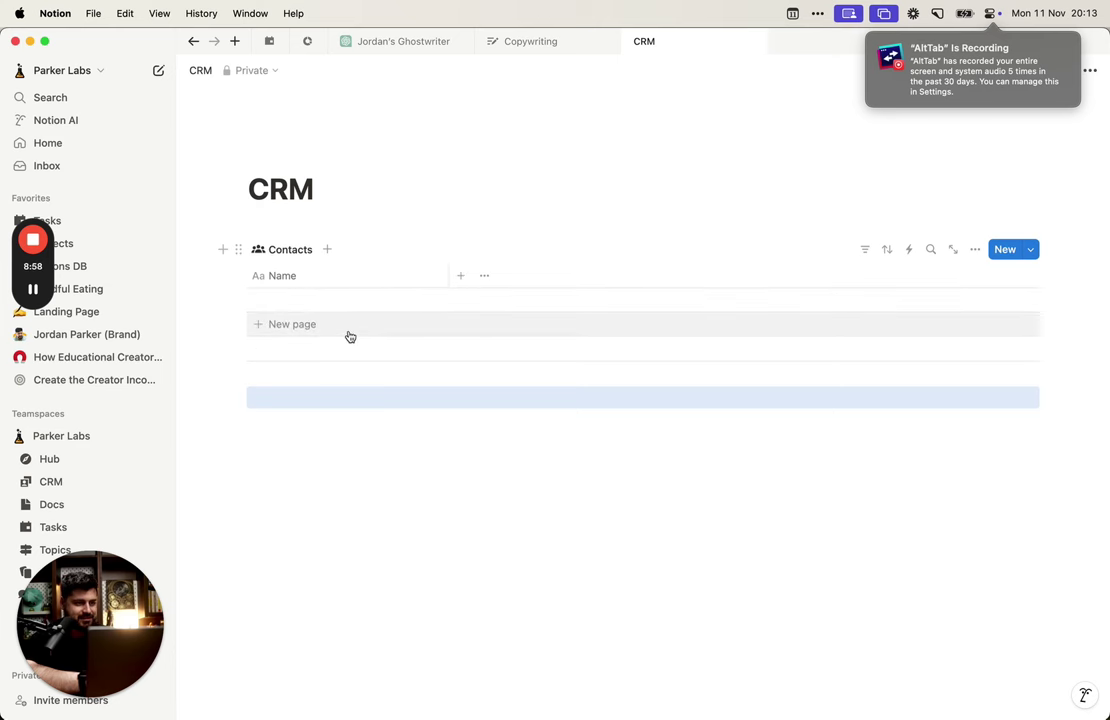
{"action": "left_click", "coordinate": [451, 280]}
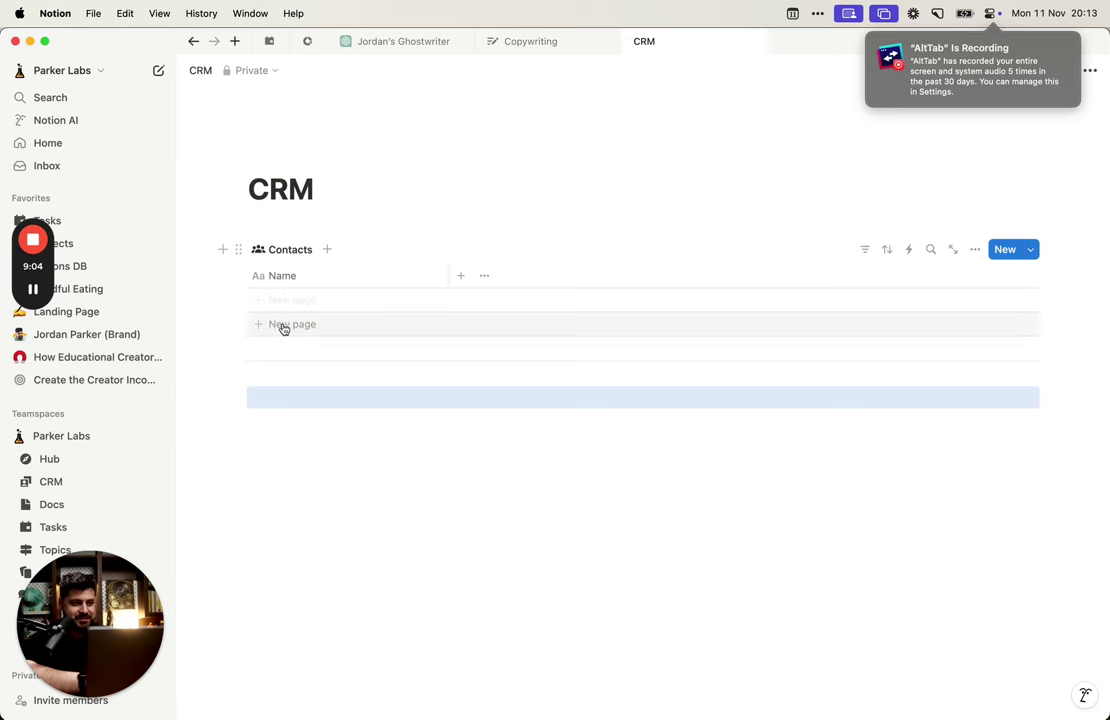
Step: Add three test rows to Contacts, each named 'asdf'
{"action": "left_click", "coordinate": [288, 352]}
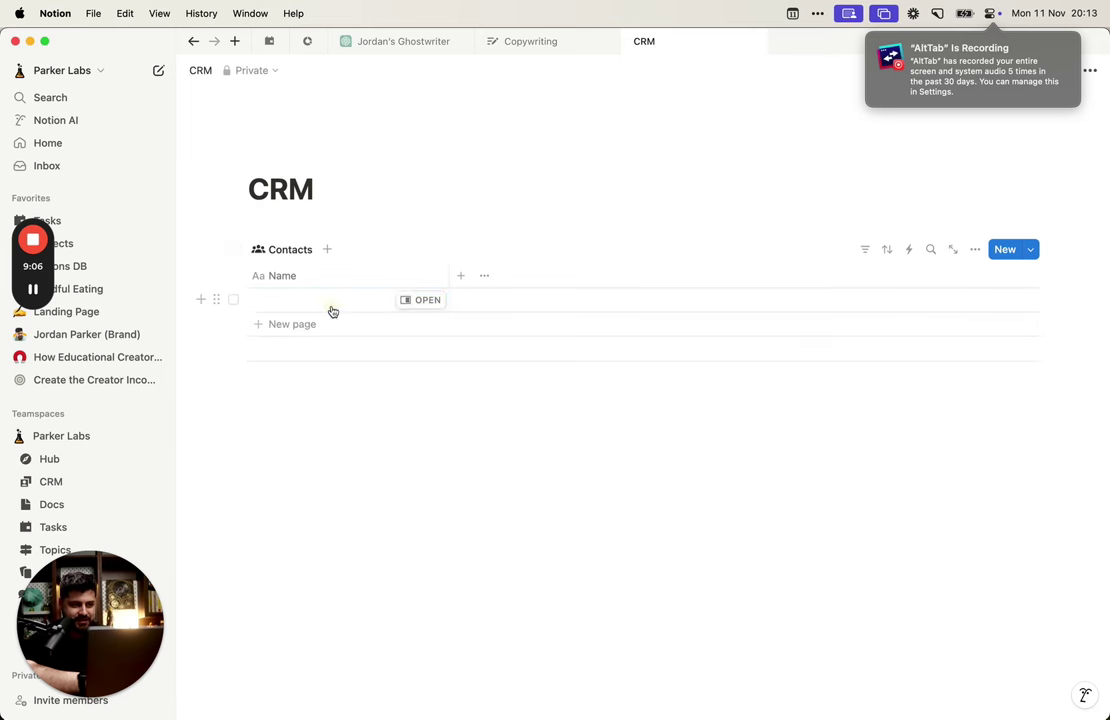
{"action": "left_click", "coordinate": [332, 312]}
{"action": "type", "text": "asdf"}
{"action": "left_click", "coordinate": [340, 320]}
{"action": "type", "text": "asdf"}
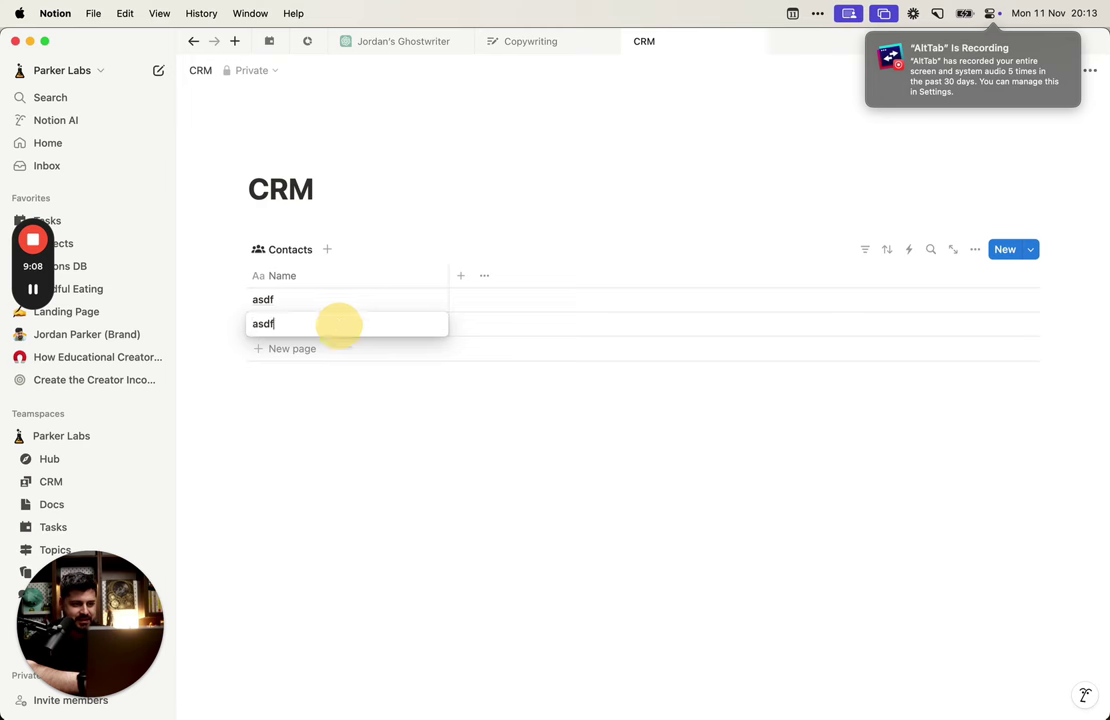
{"action": "key", "text": "Return"}
{"action": "left_click", "coordinate": [339, 347]}
{"action": "type", "text": "asdf"}
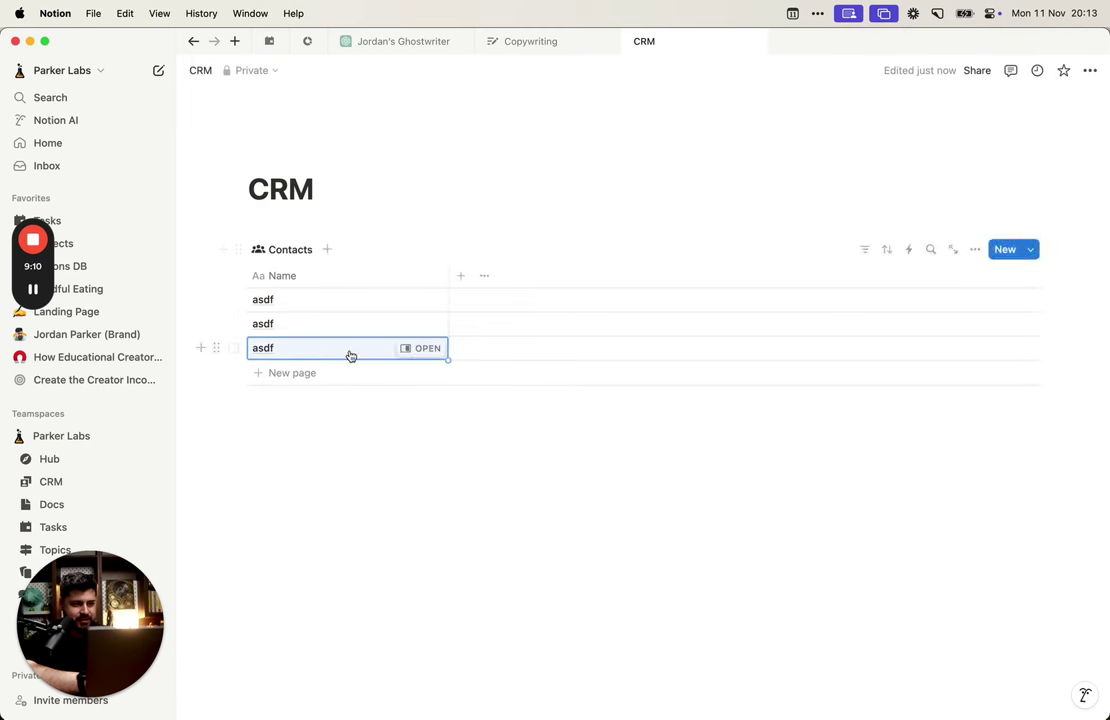
{"action": "left_click", "coordinate": [366, 470]}
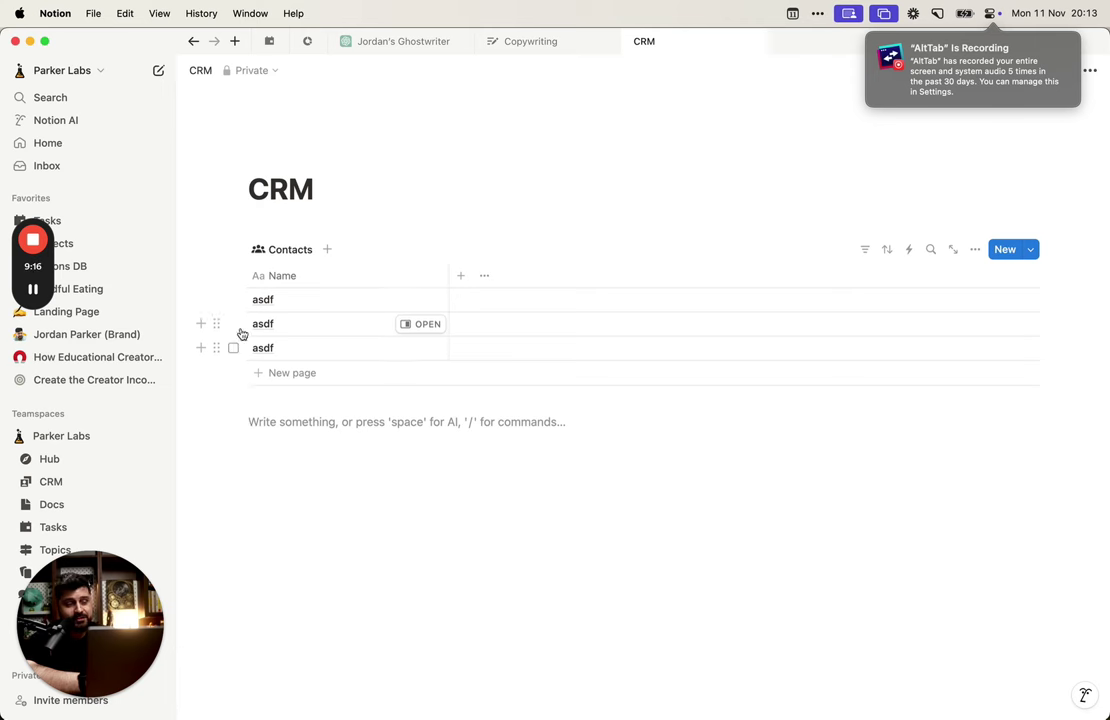
Step: Select the asdf rows and delete them, then undo the deletion to restore them
{"action": "mouse_move", "coordinate": [215, 299]}
{"action": "left_mouse_down"}
{"action": "mouse_move", "coordinate": [264, 368]}
{"action": "mouse_move", "coordinate": [236, 300]}
{"action": "left_mouse_up"}
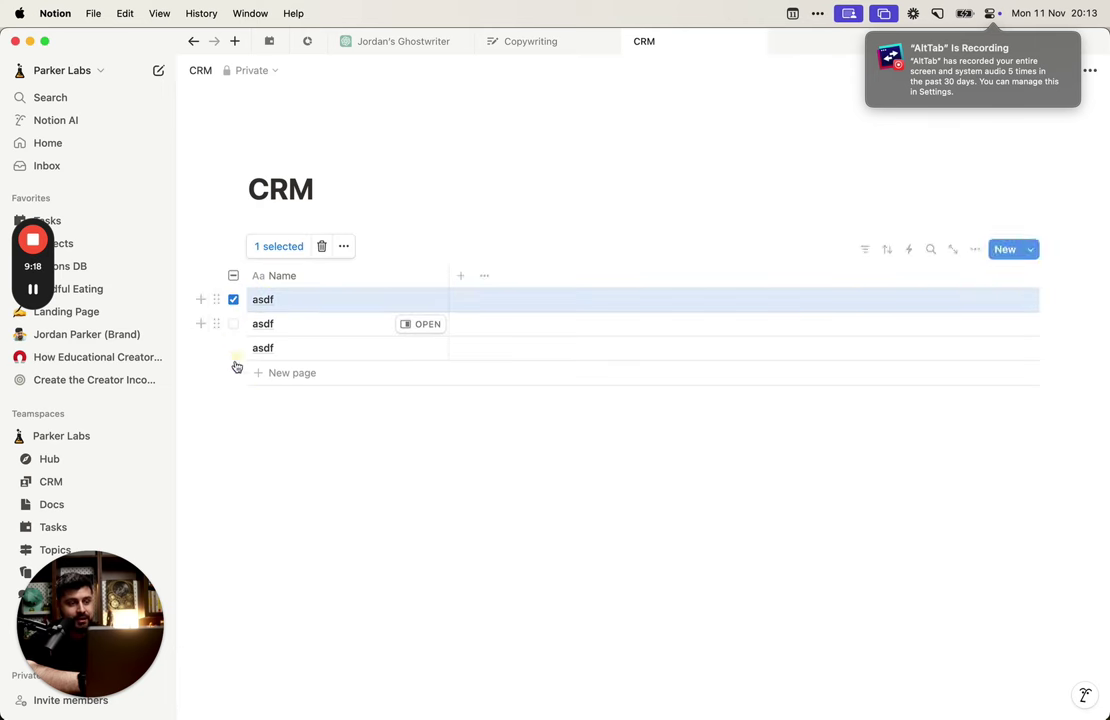
{"action": "left_click_drag", "start_coordinate": [150, 245], "coordinate": [307, 357]}
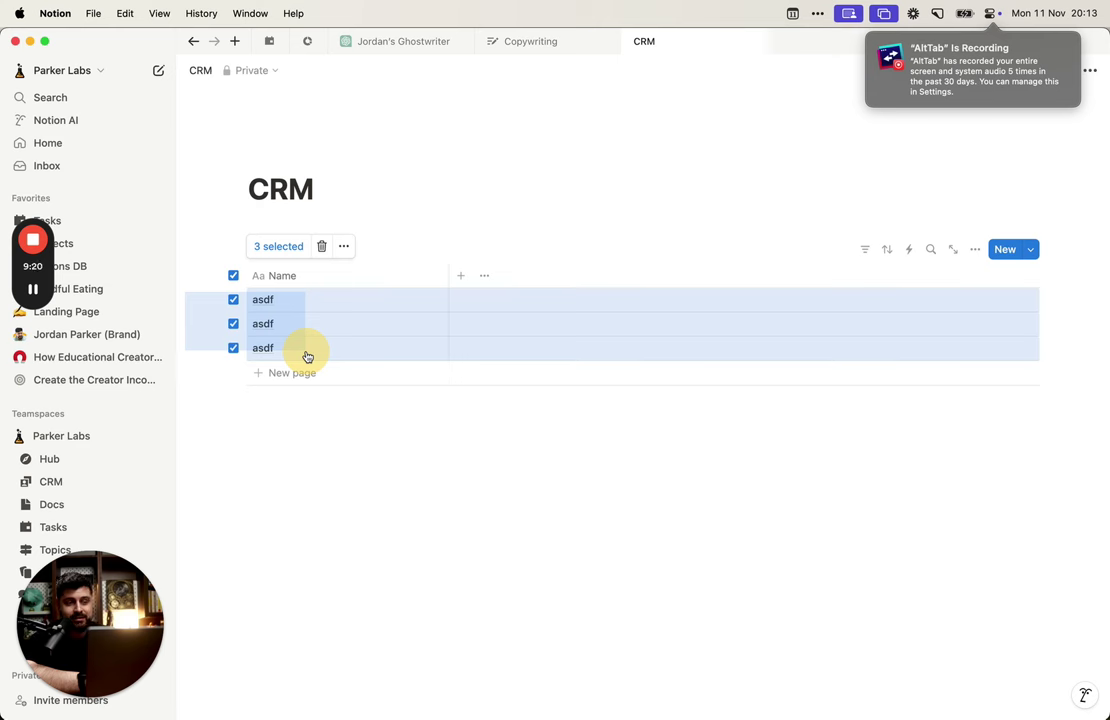
{"action": "left_click", "coordinate": [315, 436]}
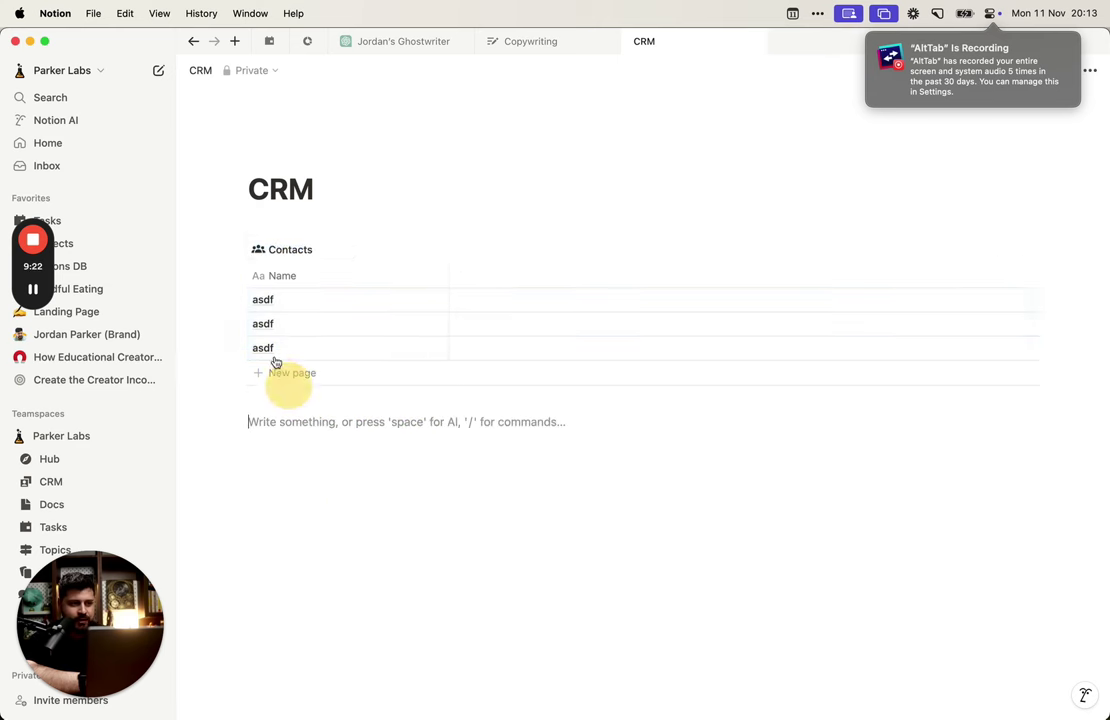
{"action": "left_click", "coordinate": [234, 326]}
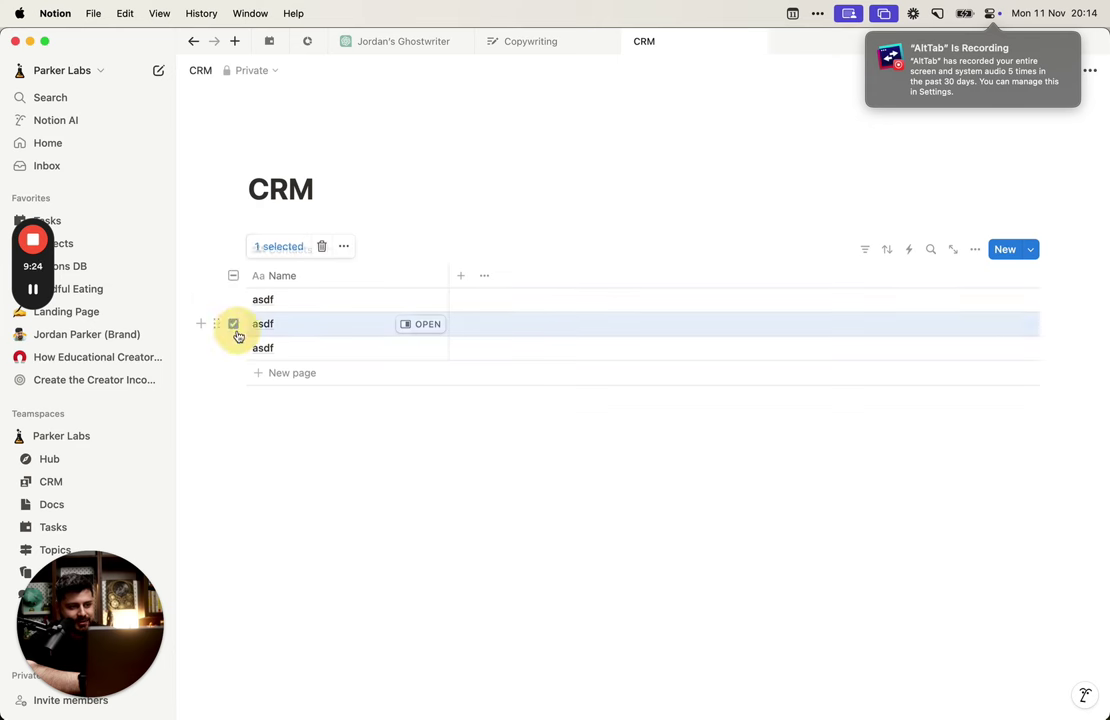
{"action": "left_click", "coordinate": [234, 278]}
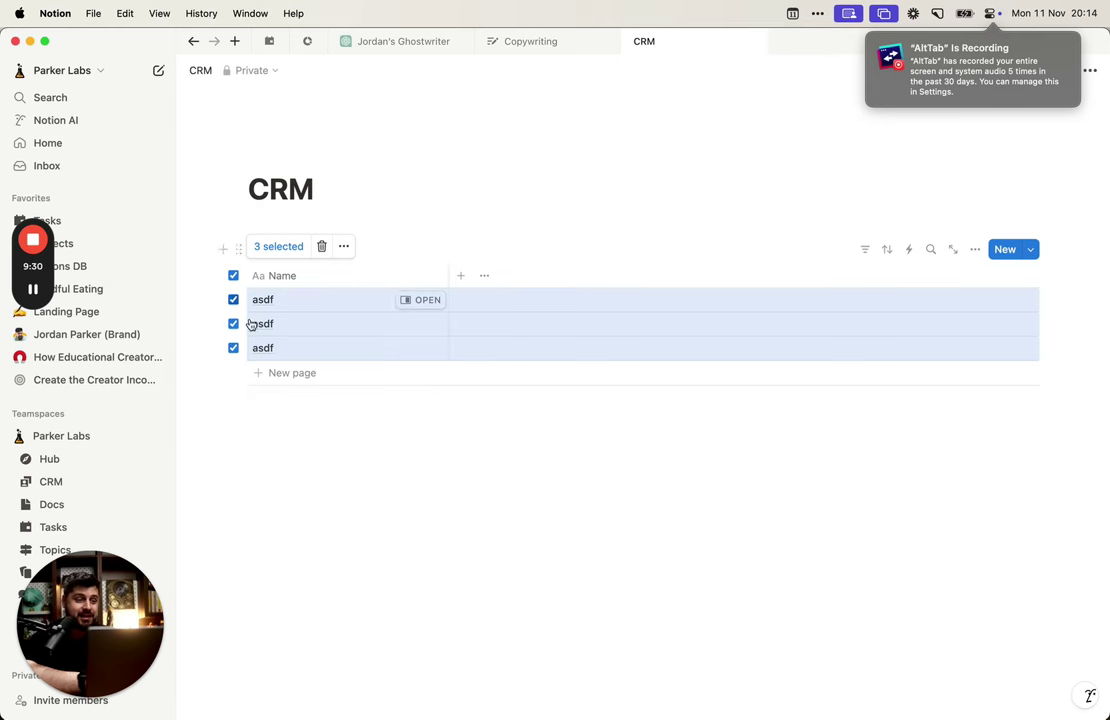
{"action": "left_click_drag", "start_coordinate": [196, 294], "coordinate": [269, 353]}
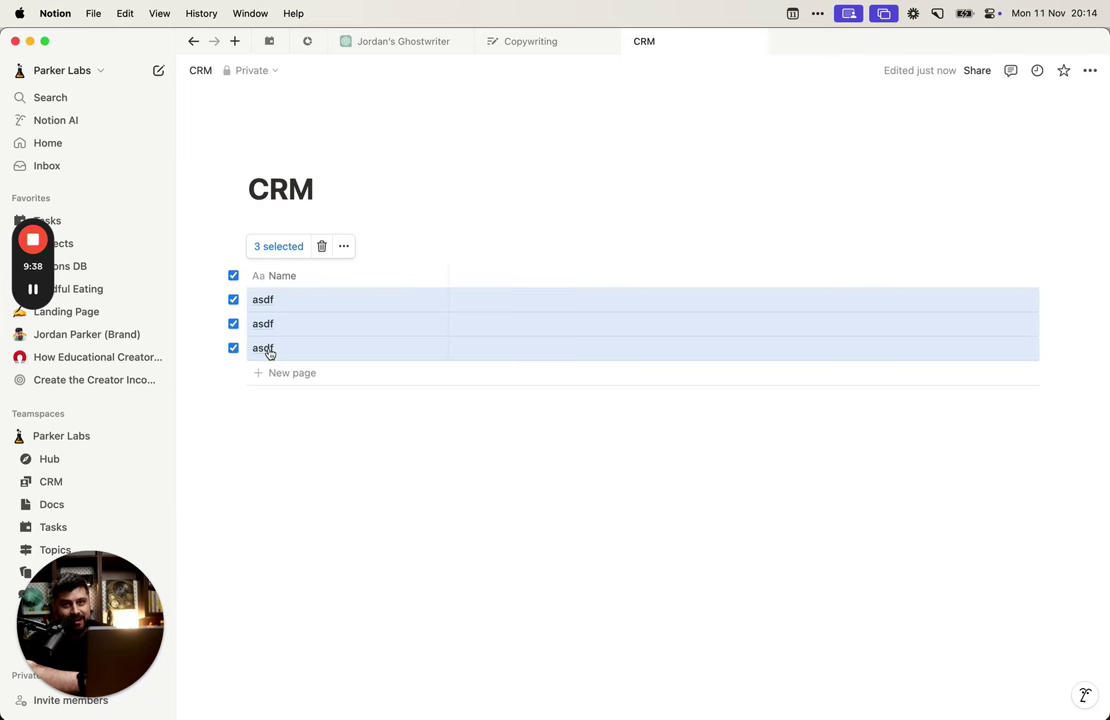
{"action": "key", "text": "BackSpace"}
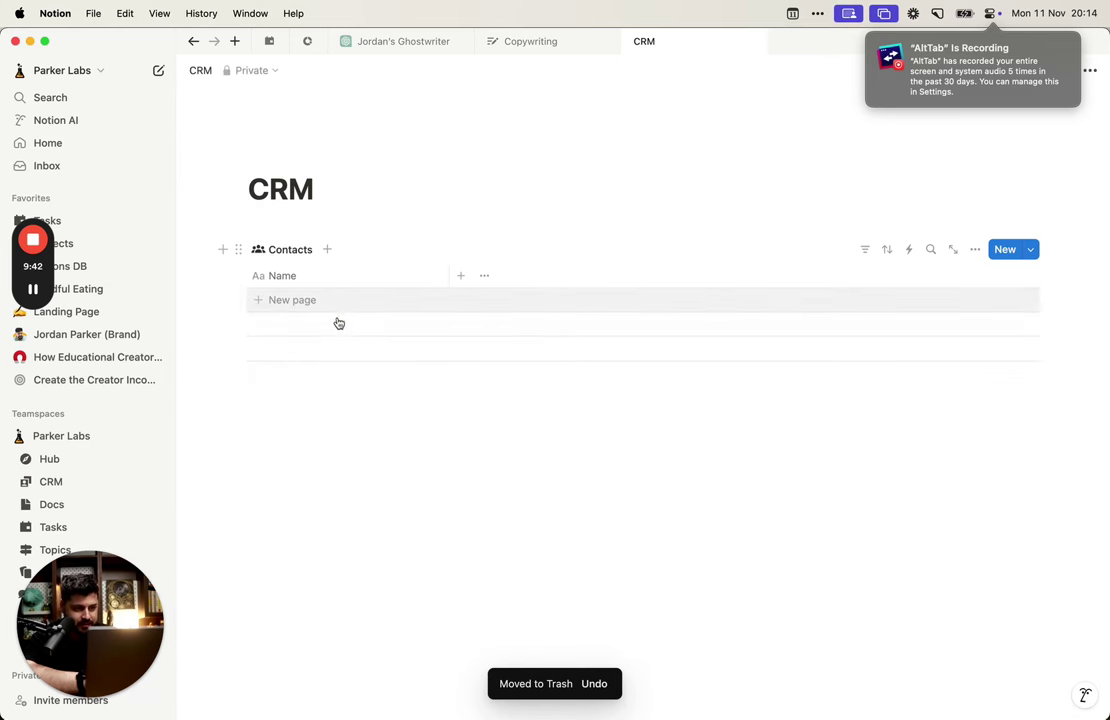
{"action": "key", "text": "super+z"}
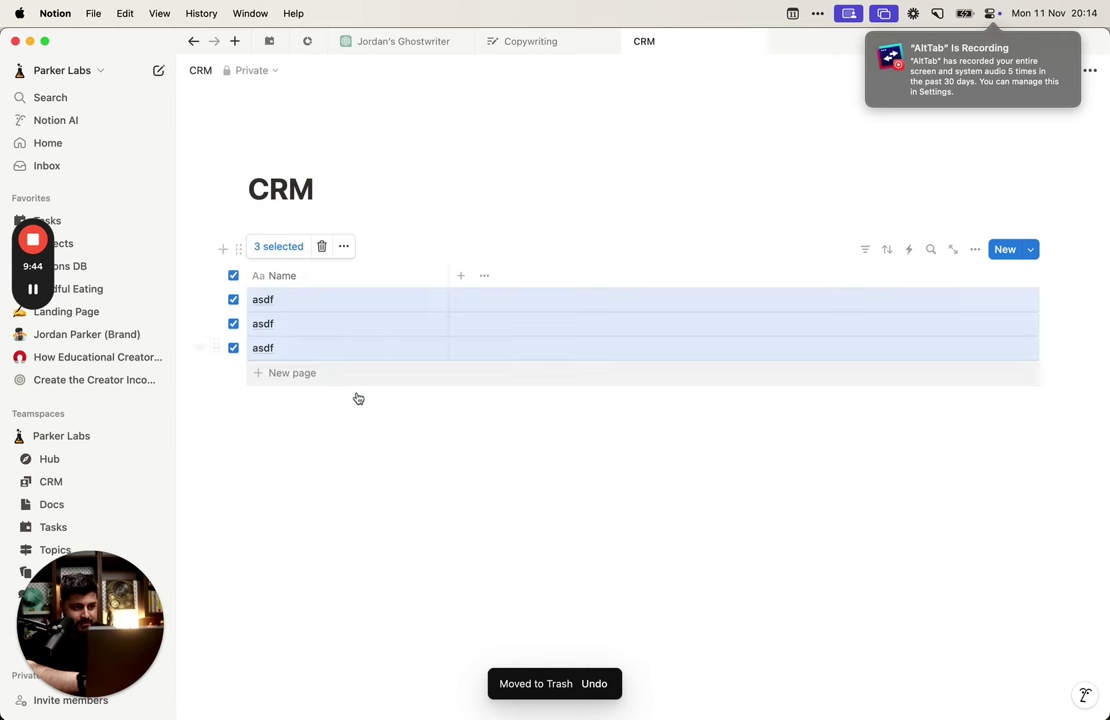
{"action": "left_click", "coordinate": [358, 398]}
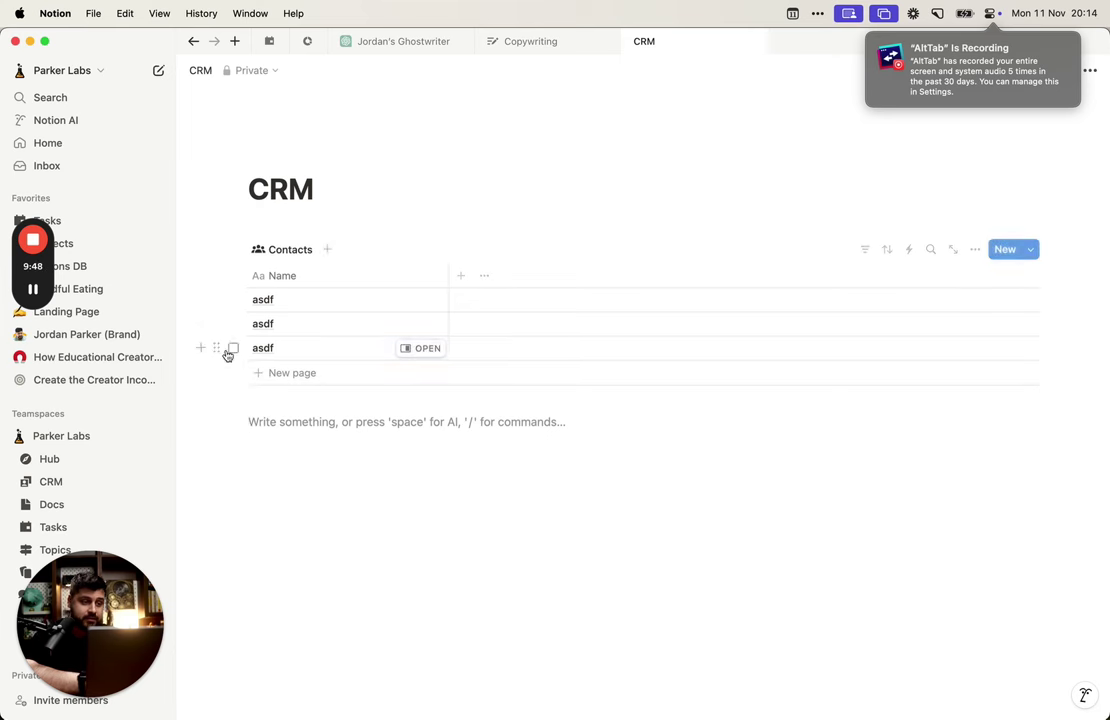
Step: Delete the third and then the second asdf row, leaving a single entry
{"action": "left_click", "coordinate": [233, 348]}
{"action": "key", "text": "Delete"}
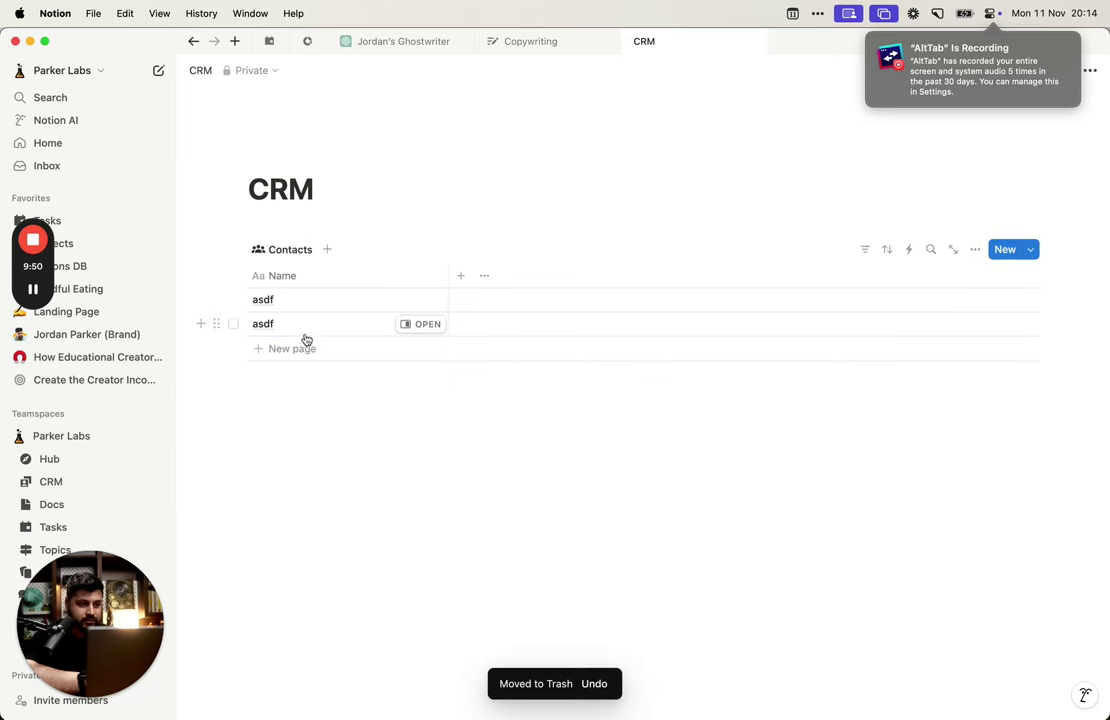
{"action": "left_click", "coordinate": [233, 324]}
{"action": "key", "text": "Delete"}
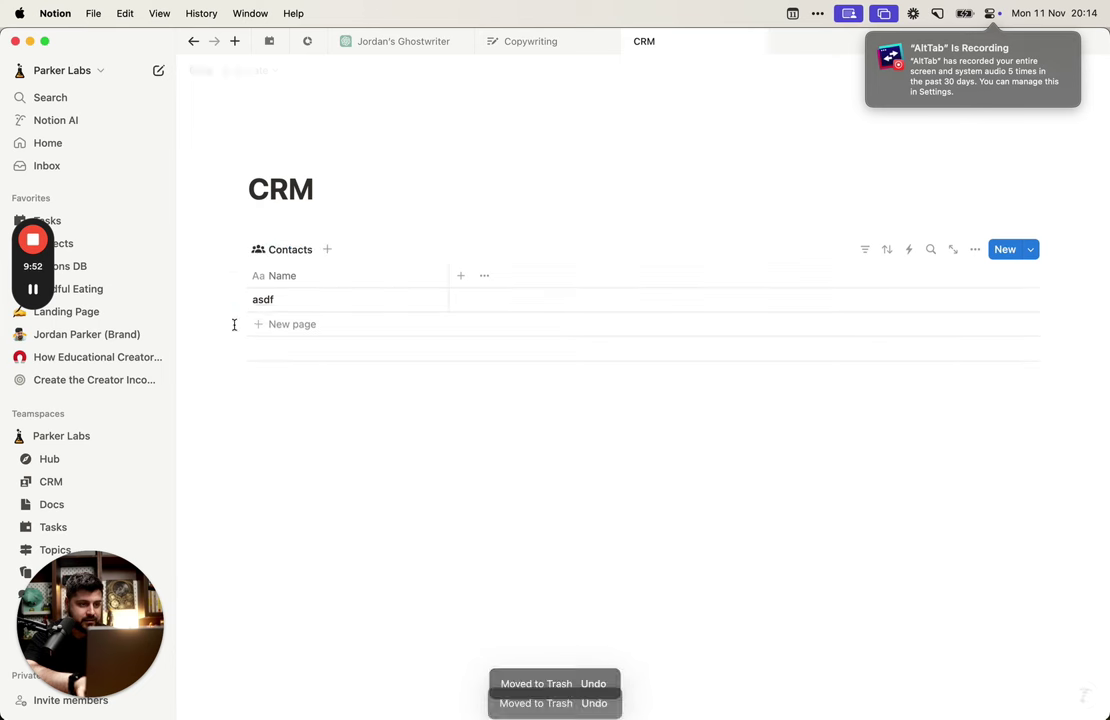
Step: Replace 'asdf' with the contact's full name and open that record in side peek
{"action": "left_click", "coordinate": [280, 300]}
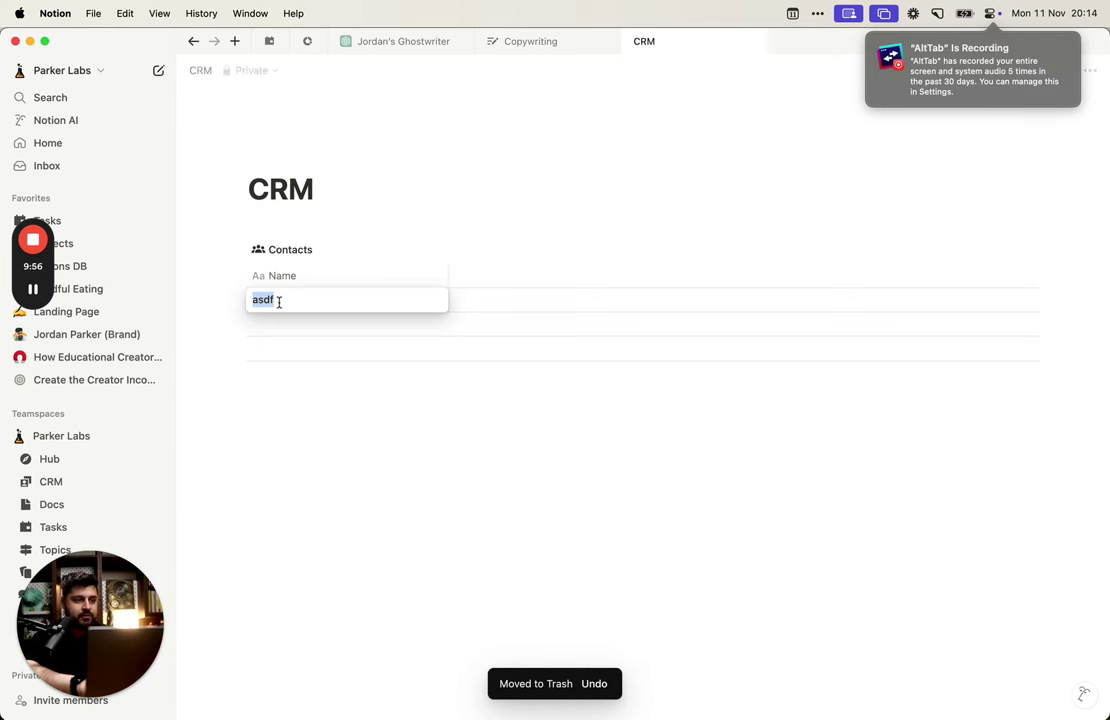
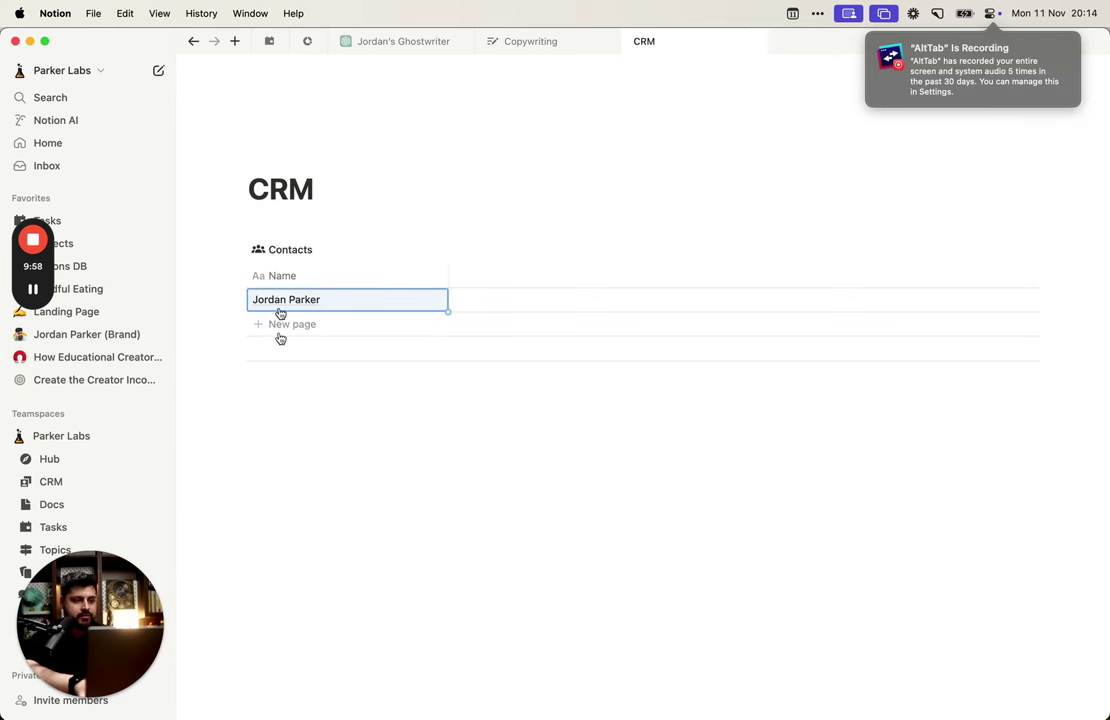
{"action": "left_click", "coordinate": [372, 404]}
{"action": "left_click_drag", "start_coordinate": [458, 277], "coordinate": [451, 277]}
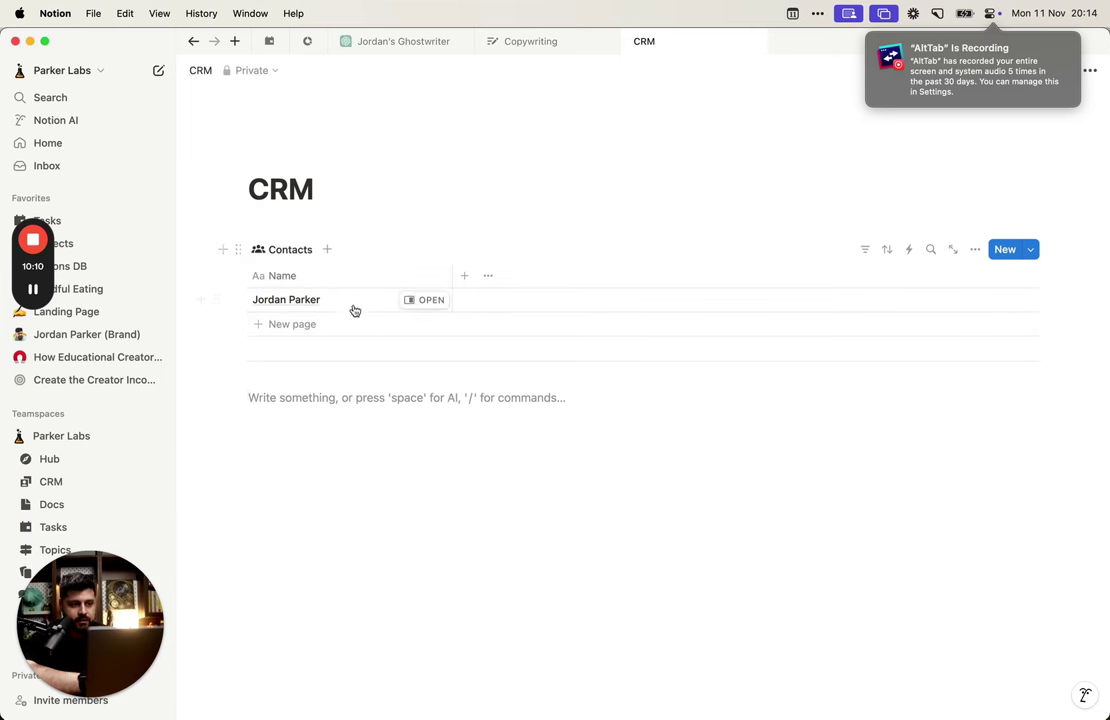
{"action": "left_click", "coordinate": [418, 300]}
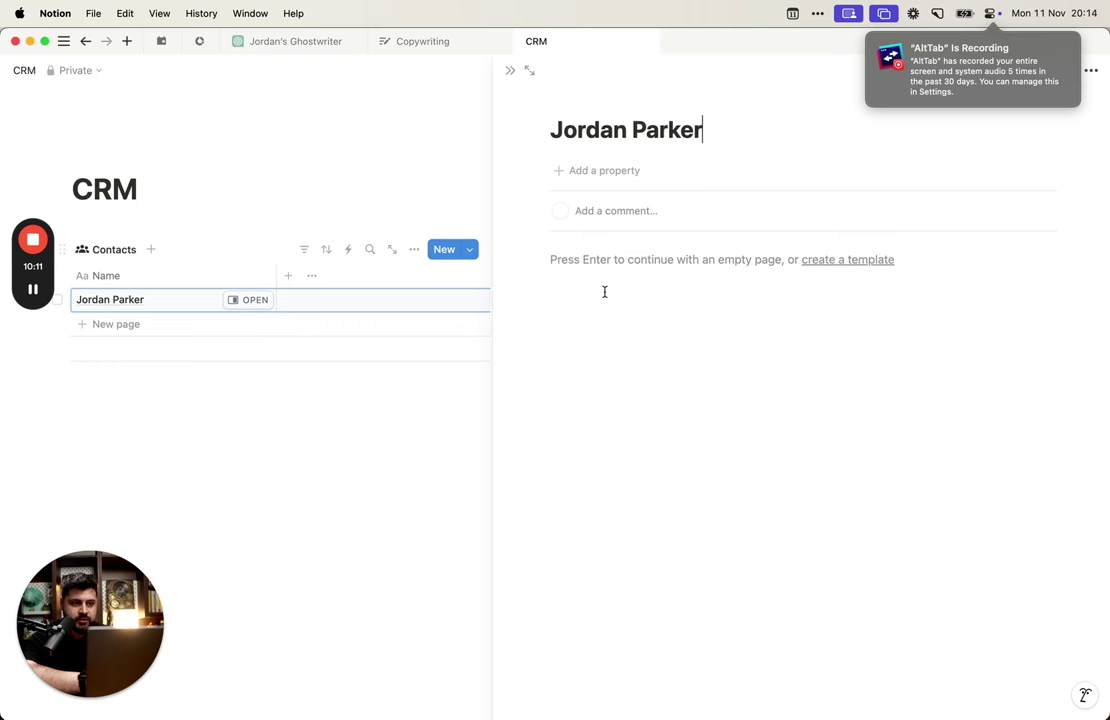
Step: Add a page icon to the contact and try uploading JP Anonymous.png from Design's personal folder
{"action": "left_click", "coordinate": [565, 100]}
{"action": "left_click", "coordinate": [515, 160]}
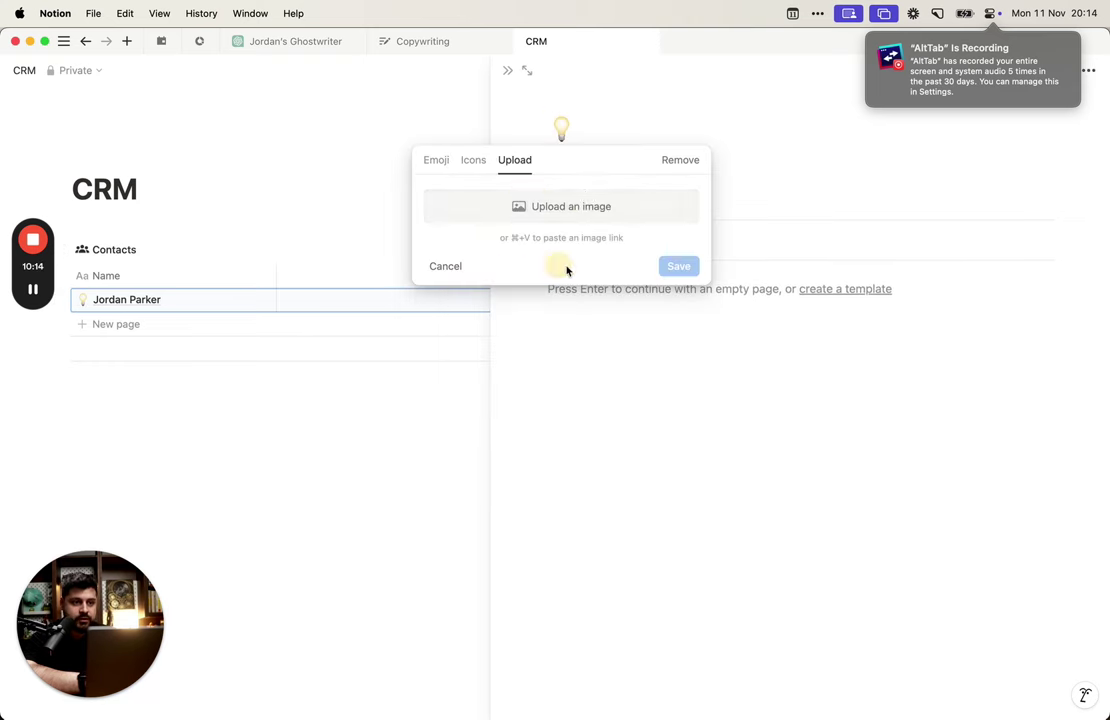
{"action": "left_click", "coordinate": [578, 202]}
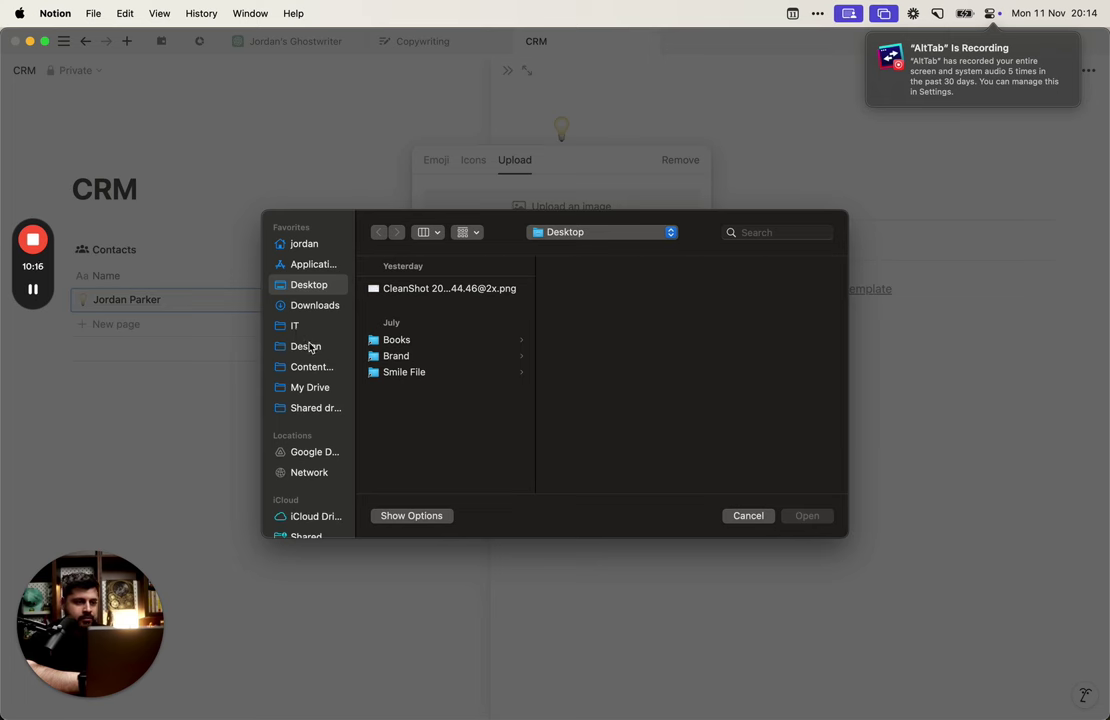
{"action": "left_click", "coordinate": [308, 346]}
{"action": "left_click", "coordinate": [312, 367]}
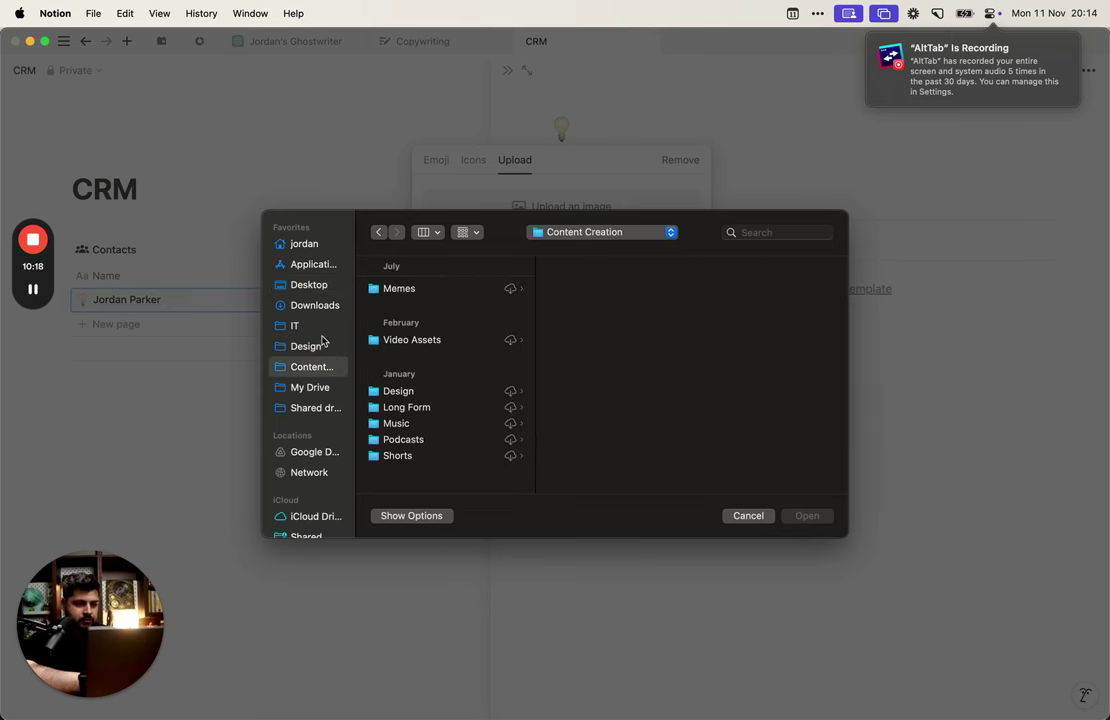
{"action": "left_click", "coordinate": [322, 343]}
{"action": "scroll", "coordinate": [426, 370], "scroll_direction": "down", "scroll_amount": 5}
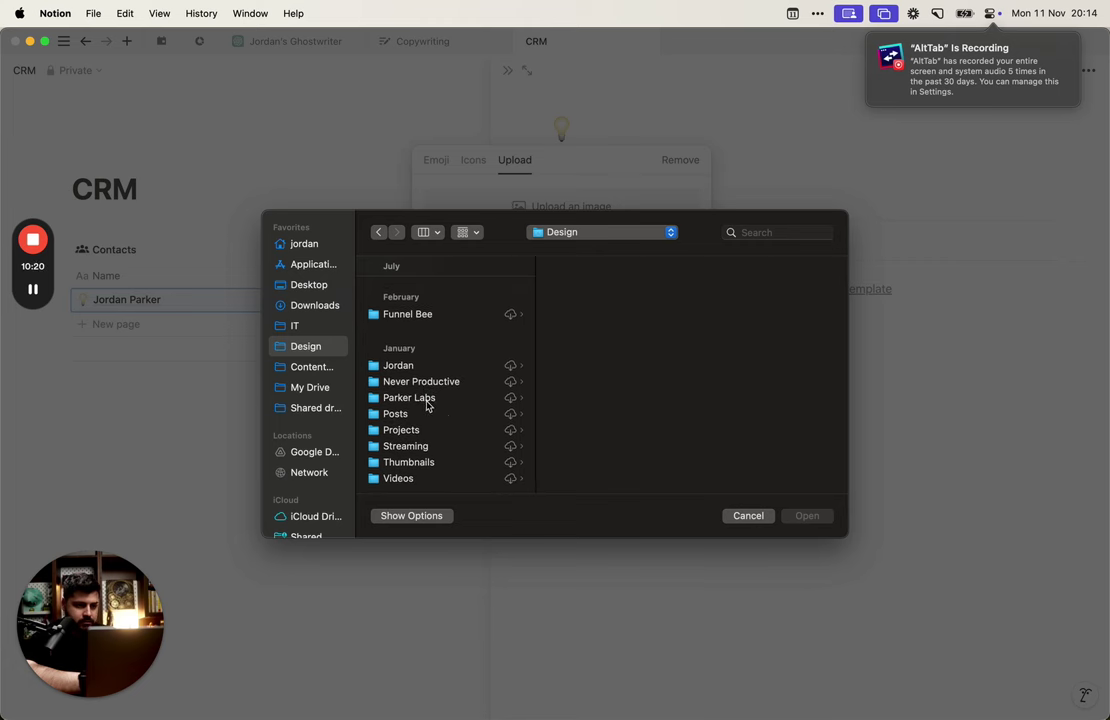
{"action": "left_click", "coordinate": [433, 368]}
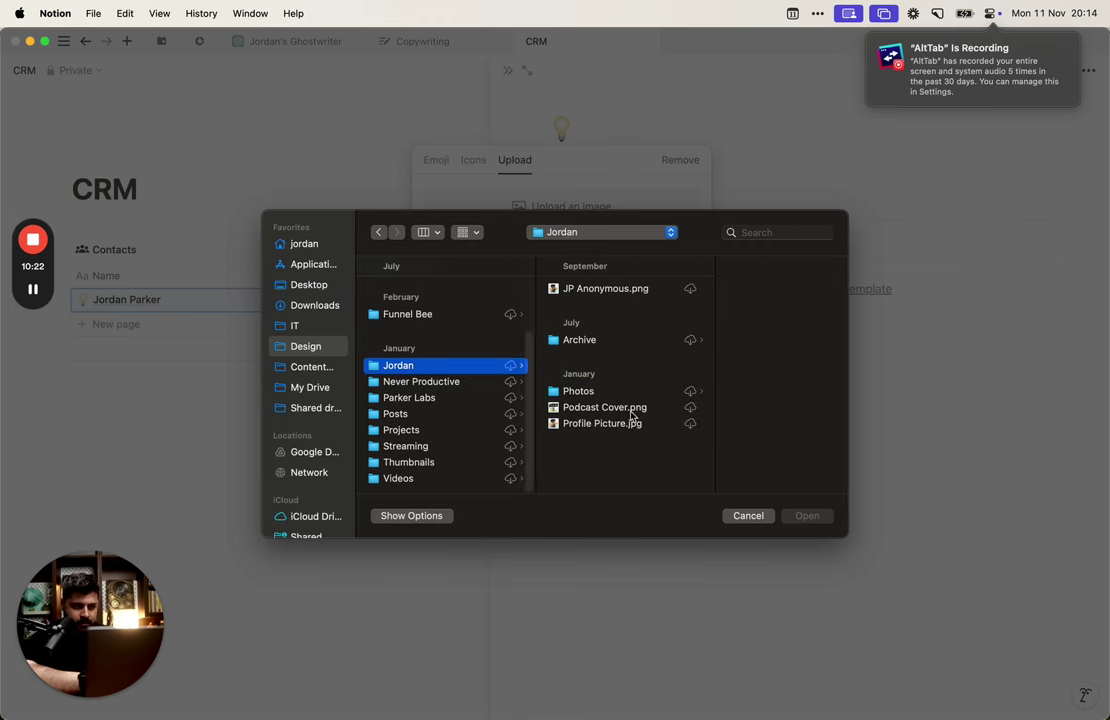
{"action": "double_click", "coordinate": [612, 288]}
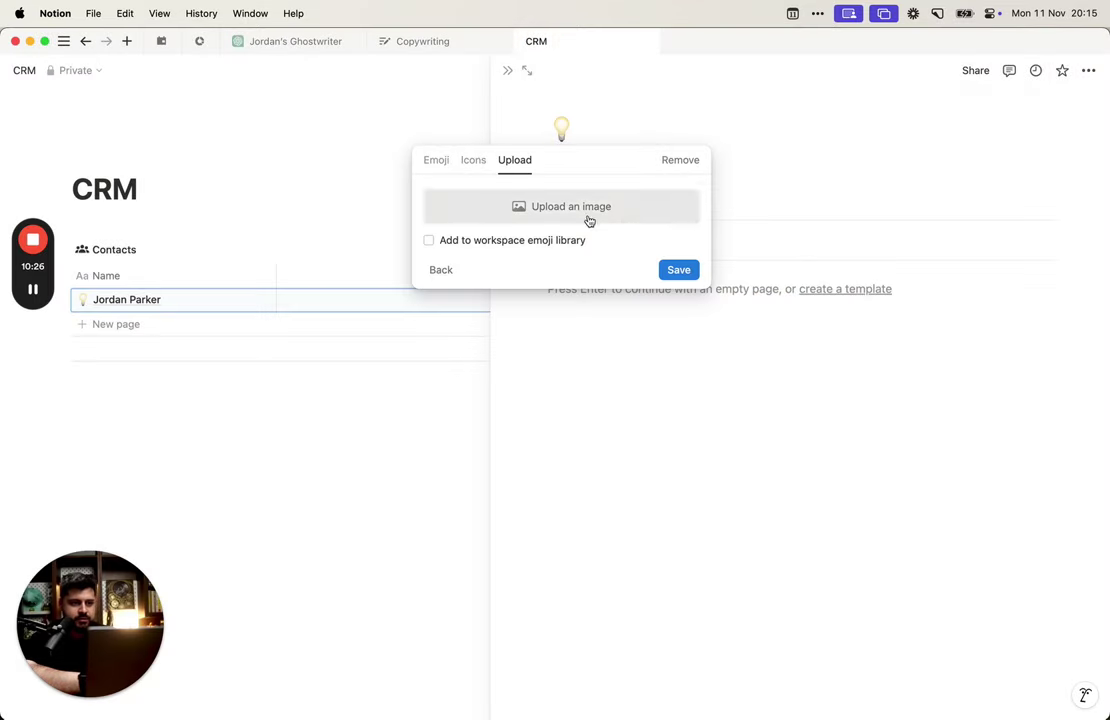
Step: Retry uploading JP Anonymous.png, then dismiss the file picker and bring up the app launcher
{"action": "left_click", "coordinate": [550, 206]}
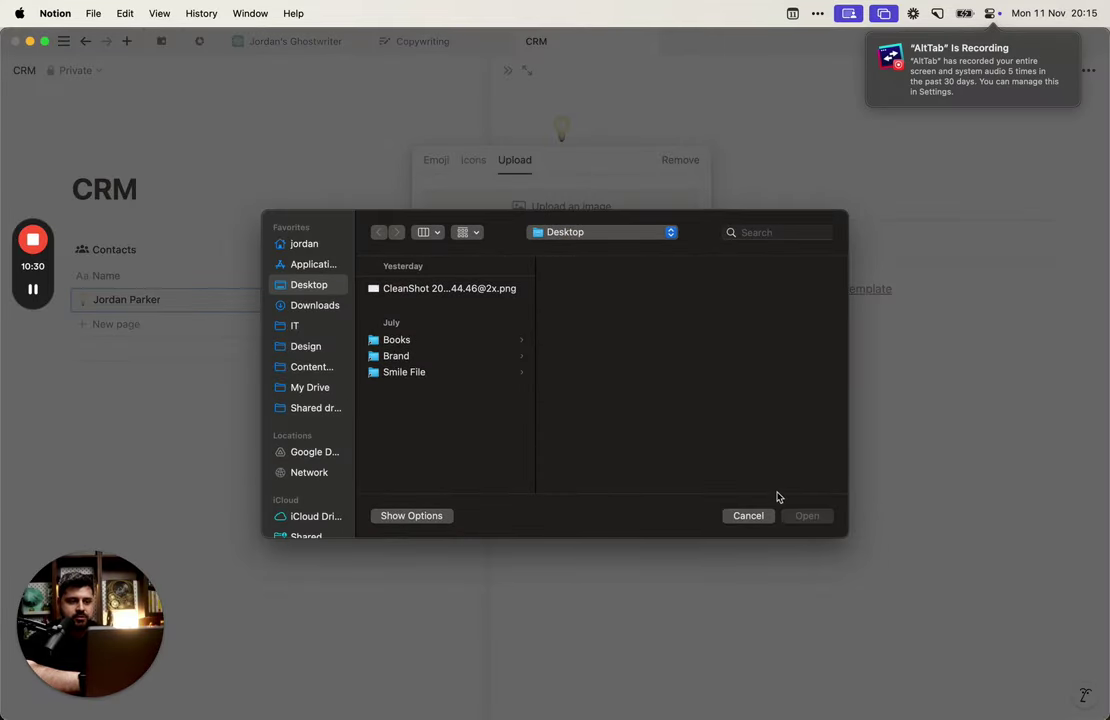
{"action": "left_click", "coordinate": [316, 387]}
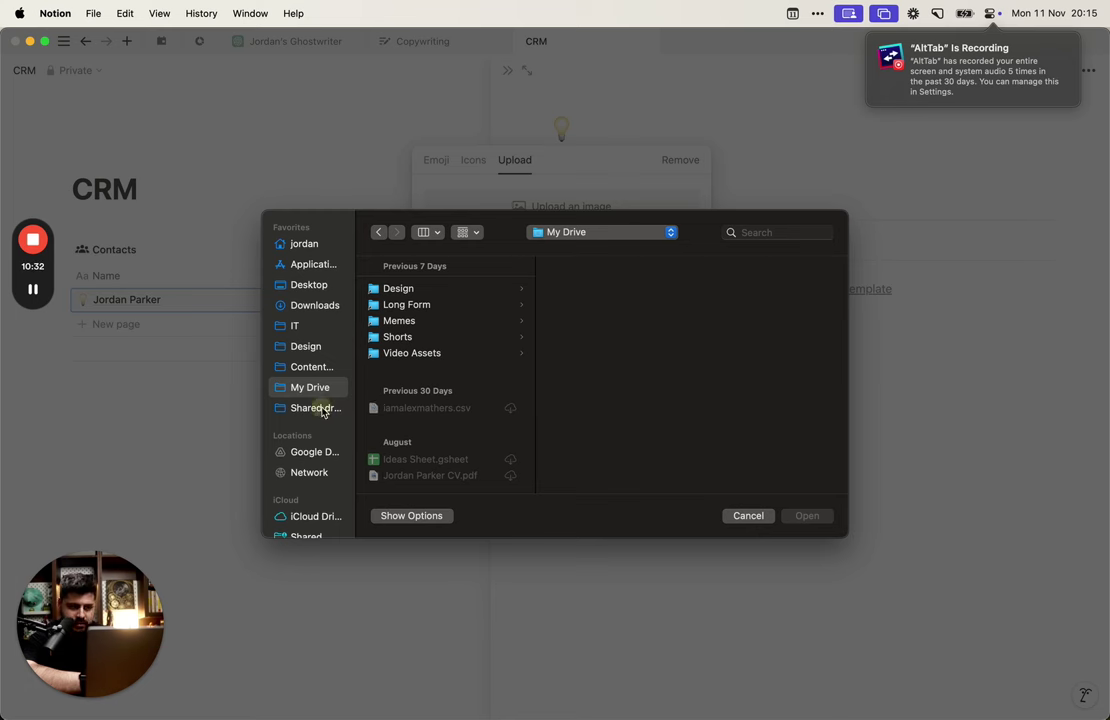
{"action": "left_click", "coordinate": [318, 408]}
{"action": "left_click", "coordinate": [318, 367]}
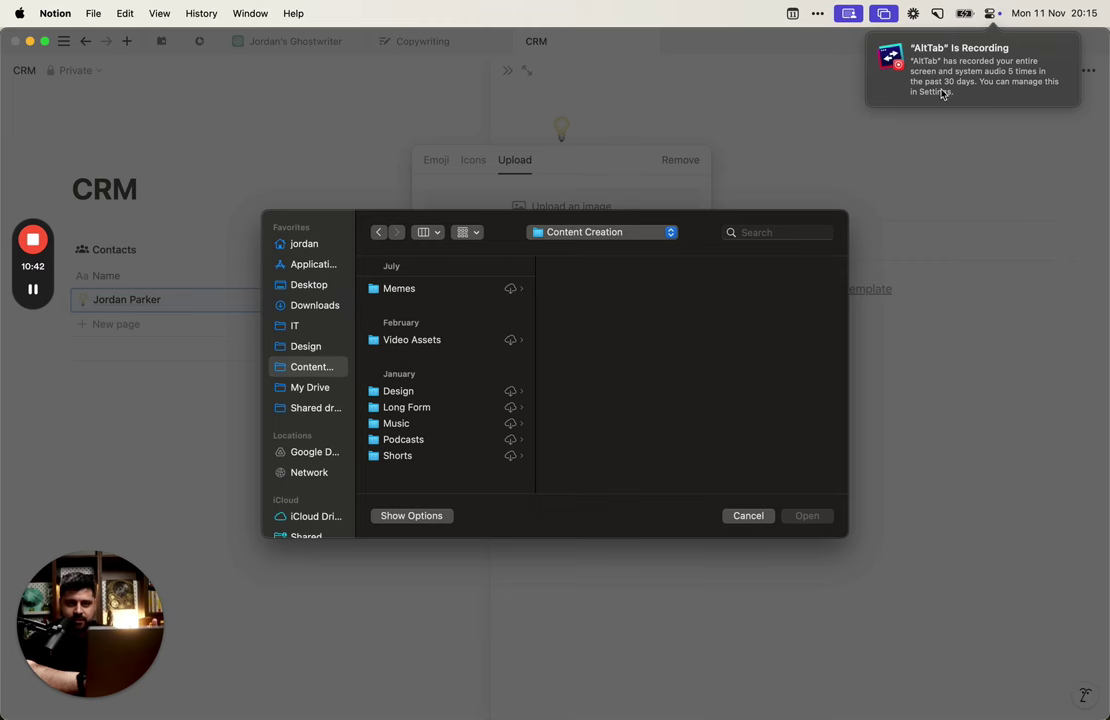
{"action": "left_click", "coordinate": [322, 349]}
{"action": "scroll", "coordinate": [449, 414], "scroll_direction": "down", "scroll_amount": 5}
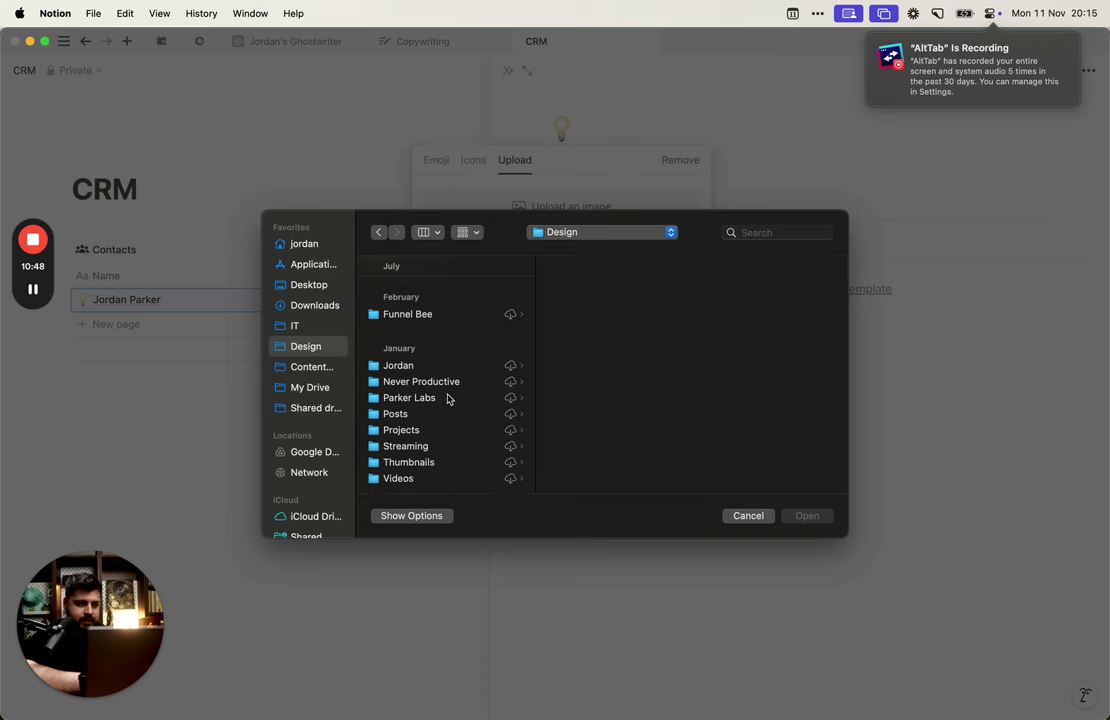
{"action": "left_click", "coordinate": [444, 365]}
{"action": "double_click", "coordinate": [632, 288]}
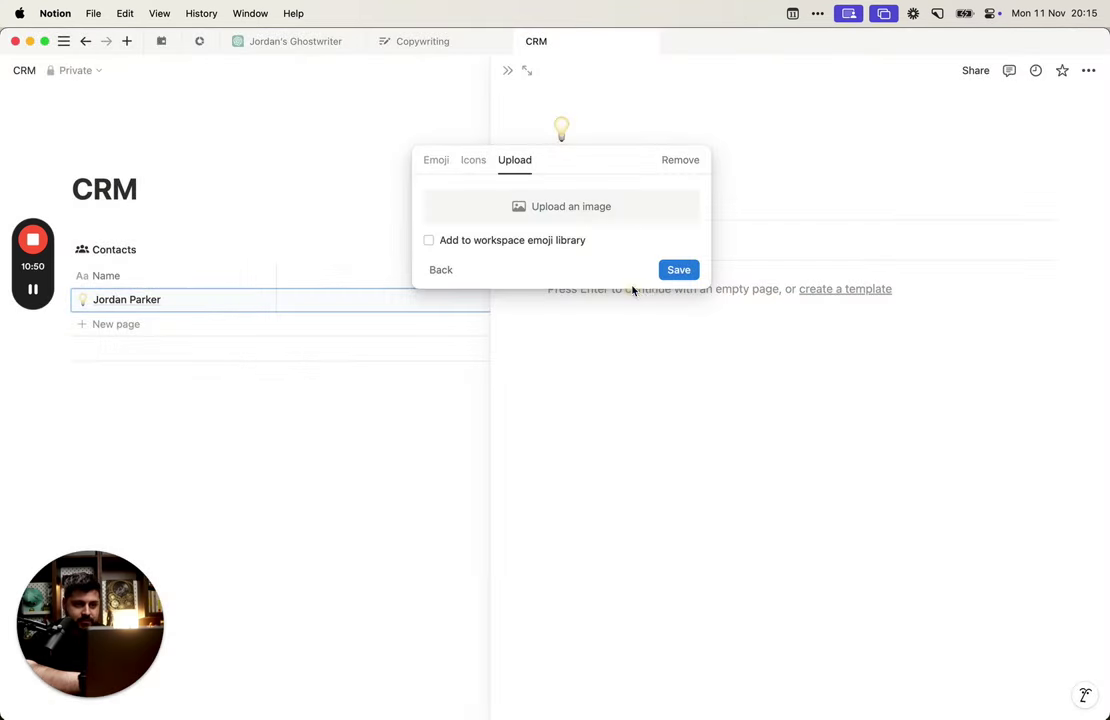
{"action": "left_click", "coordinate": [600, 208]}
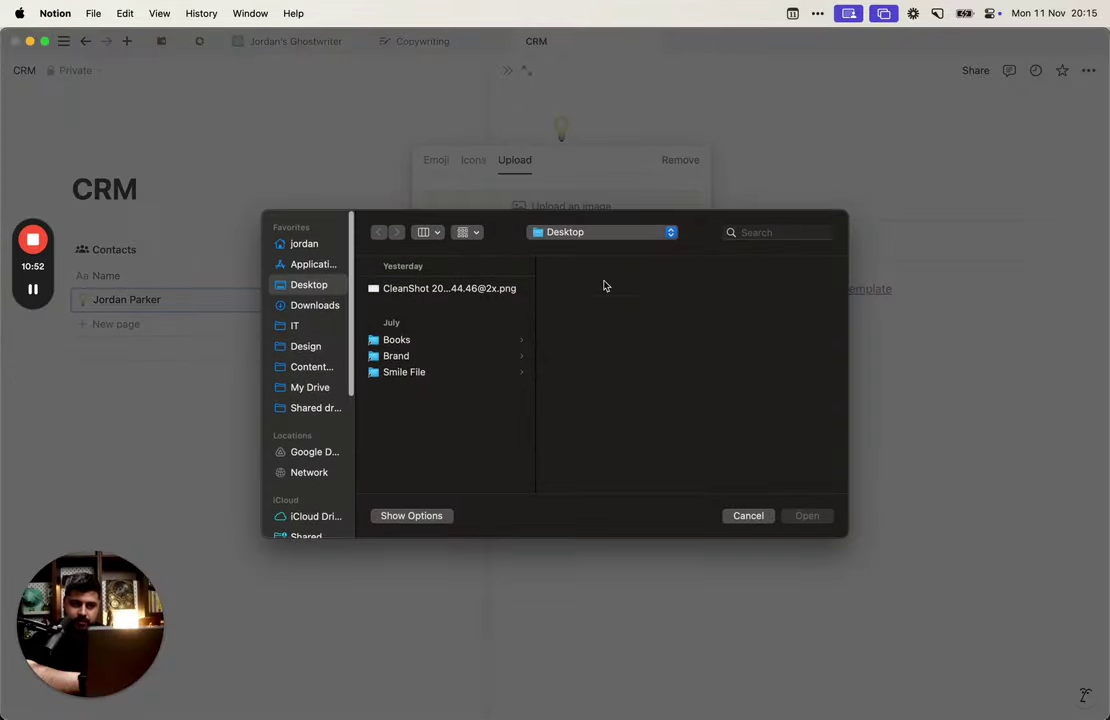
{"action": "key", "text": "Escape"}
{"action": "key", "text": "alt+space"}
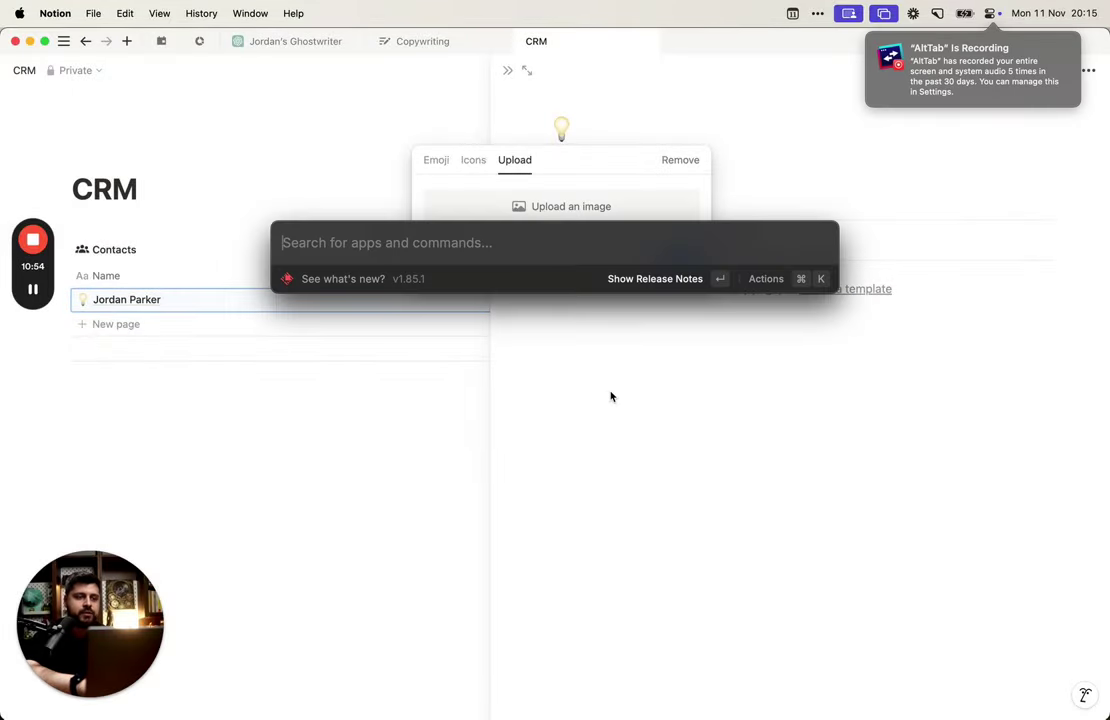
Step: Open the Design personal folder in Finder and drag JP Anonymous.png toward Notion's icon upload area
{"action": "type", "text": "find"}
{"action": "key", "text": "Return"}
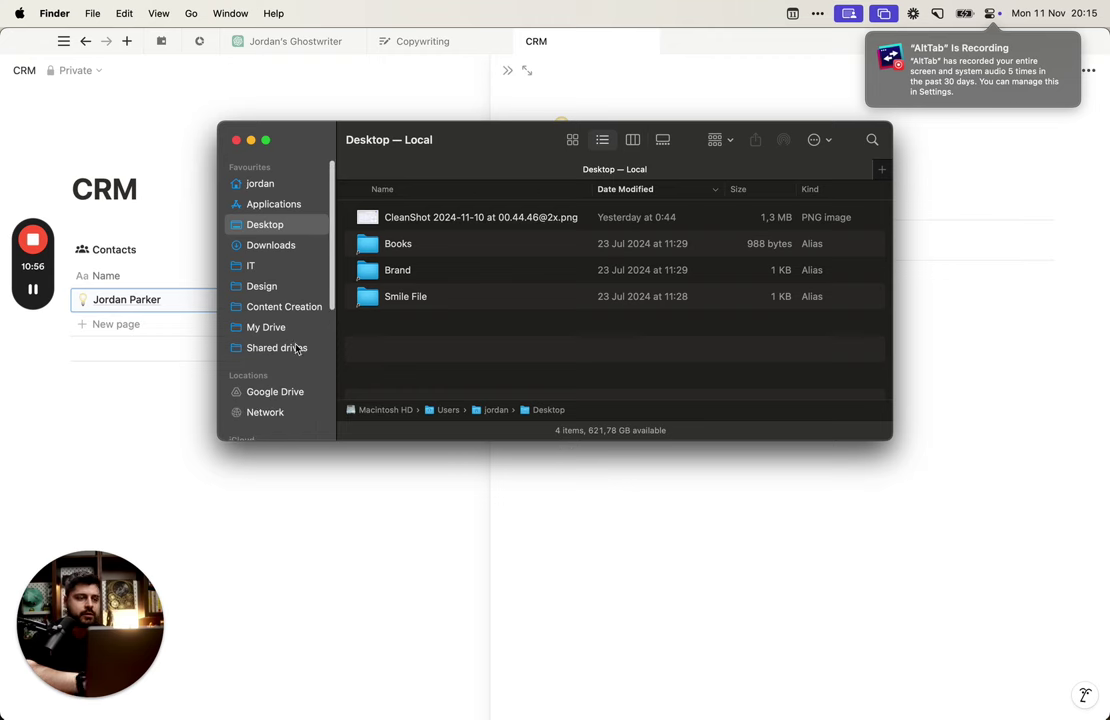
{"action": "left_click", "coordinate": [262, 288]}
{"action": "double_click", "coordinate": [461, 222]}
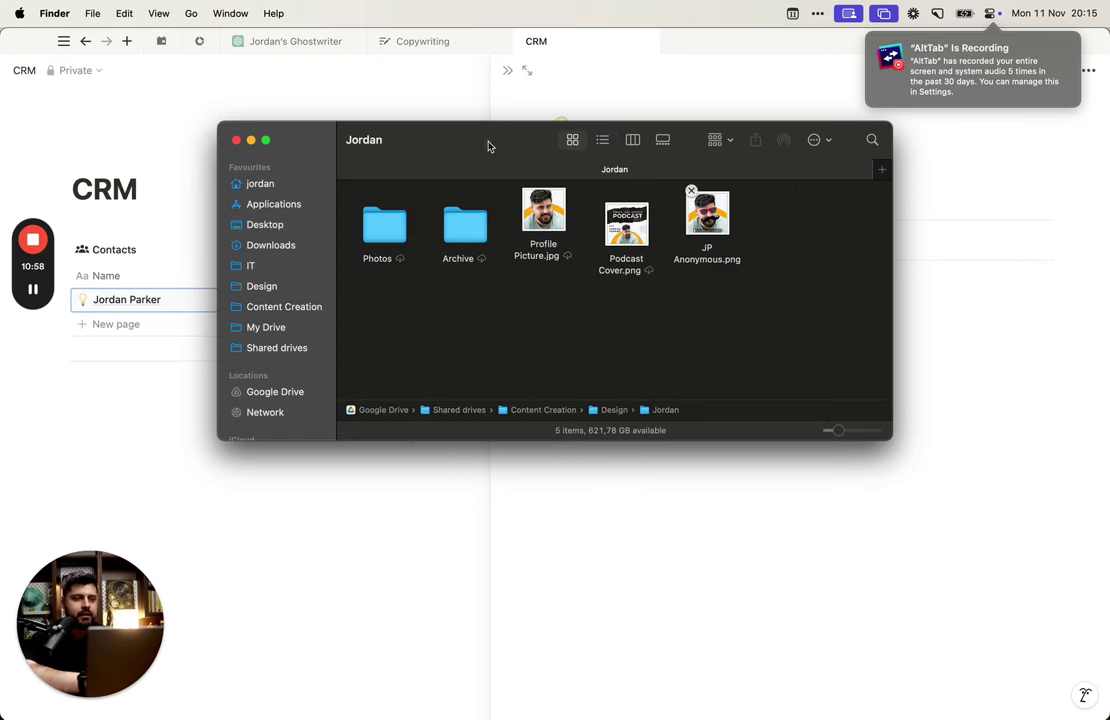
{"action": "left_click_drag", "start_coordinate": [488, 144], "coordinate": [448, 369]}
{"action": "left_click_drag", "start_coordinate": [670, 430], "coordinate": [552, 205]}
{"action": "left_click_drag", "start_coordinate": [711, 468], "coordinate": [831, 5]}
Step: Quit Google Drive from its menu-bar settings menu and confirm
{"action": "left_click", "coordinate": [812, 15]}
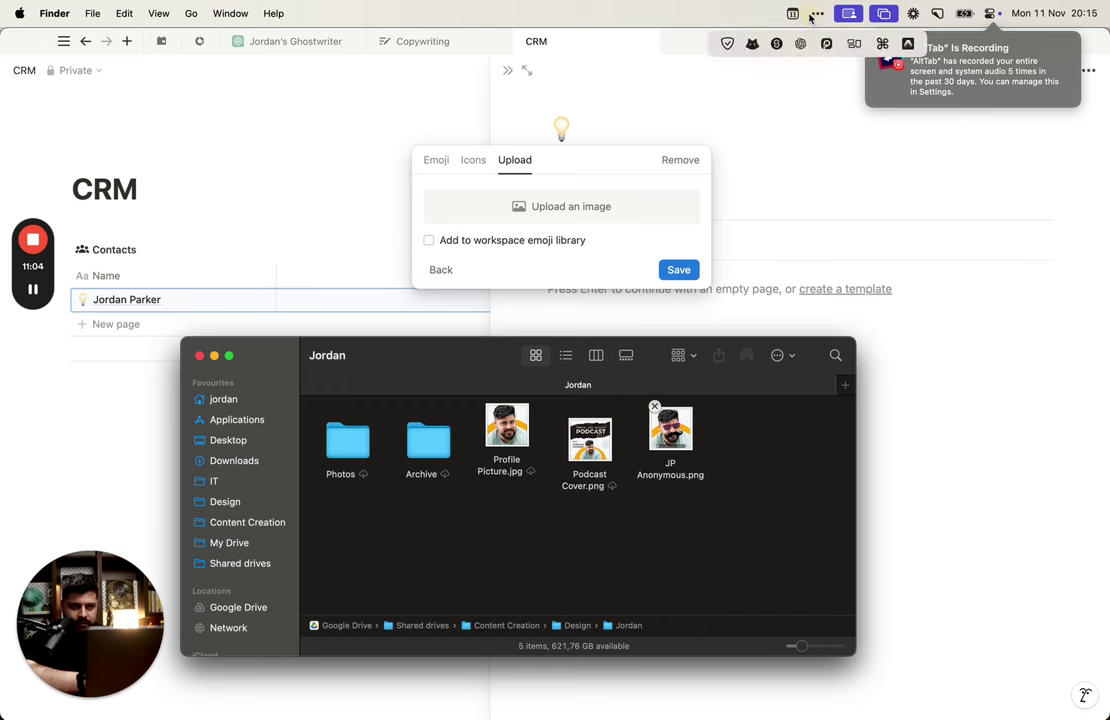
{"action": "left_click", "coordinate": [908, 45]}
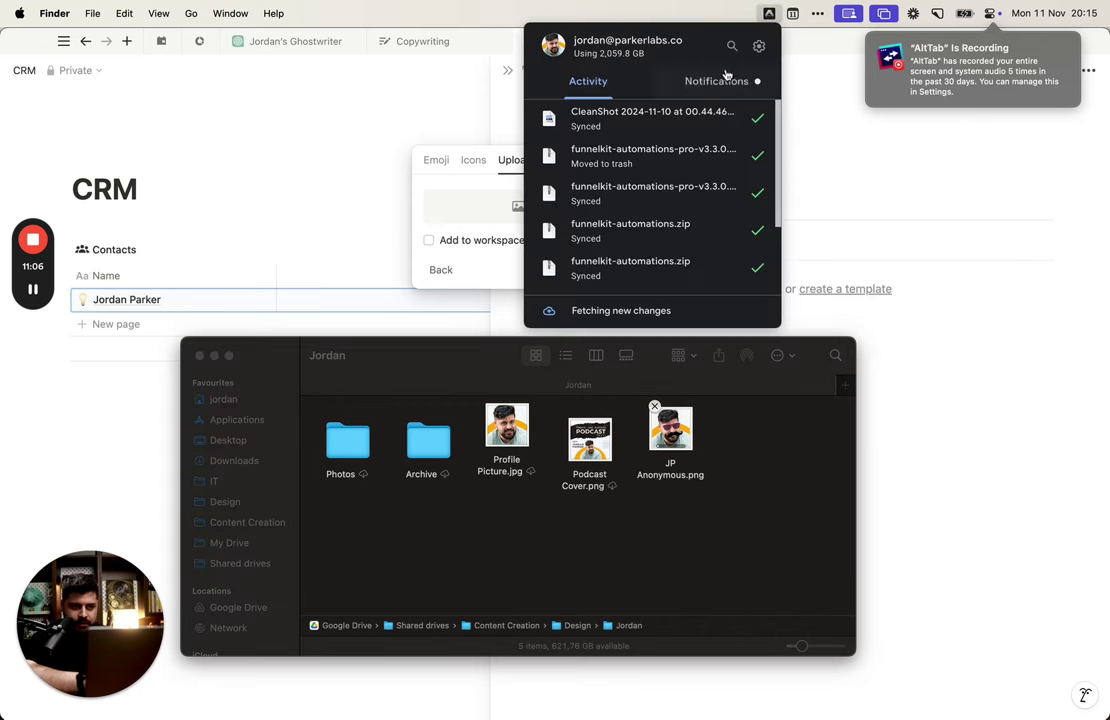
{"action": "left_click", "coordinate": [758, 47]}
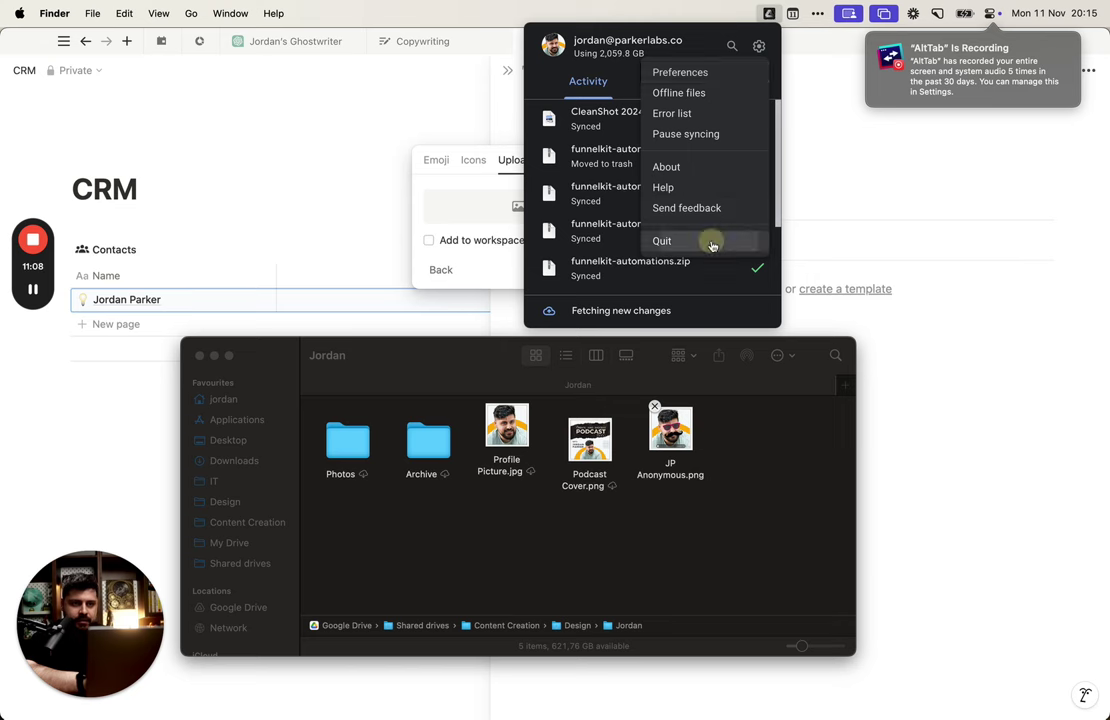
{"action": "left_click", "coordinate": [712, 241]}
{"action": "left_click", "coordinate": [612, 309]}
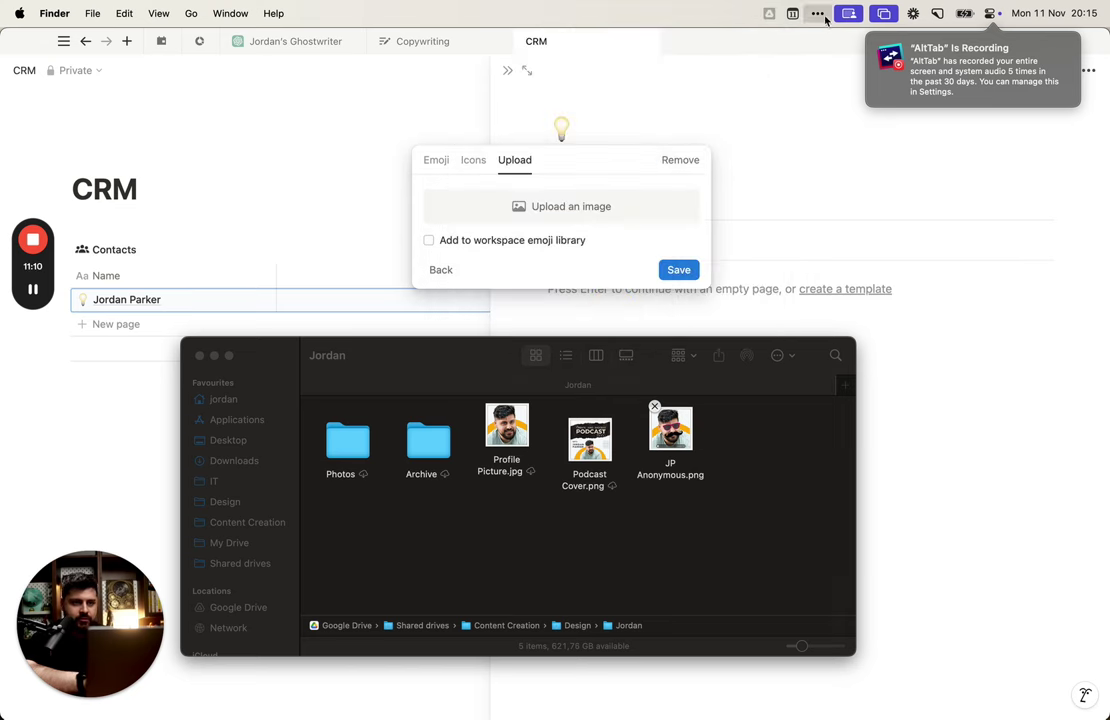
Step: Relaunch Google Drive by searching 'drive' in Raycast
{"action": "key", "text": "alt+space"}
{"action": "type", "text": "di"}
{"action": "key", "text": "BackSpace"}
{"action": "key", "text": "BackSpace"}
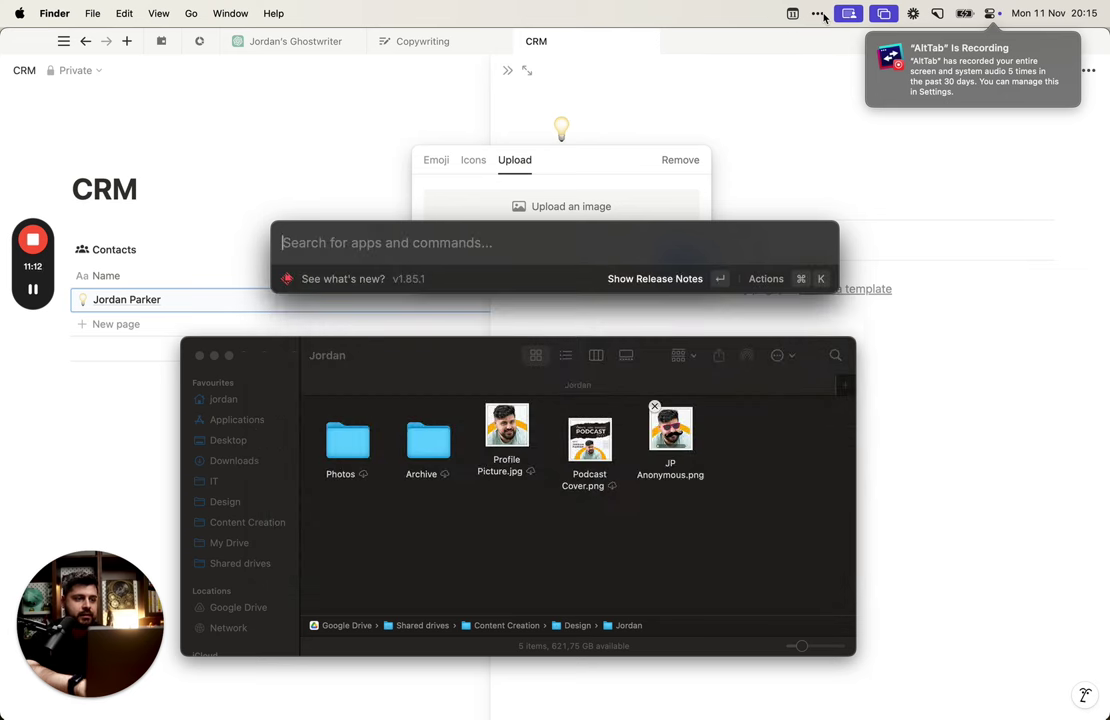
{"action": "key", "text": "Escape"}
{"action": "key", "text": "alt+space"}
{"action": "type", "text": "dri"}
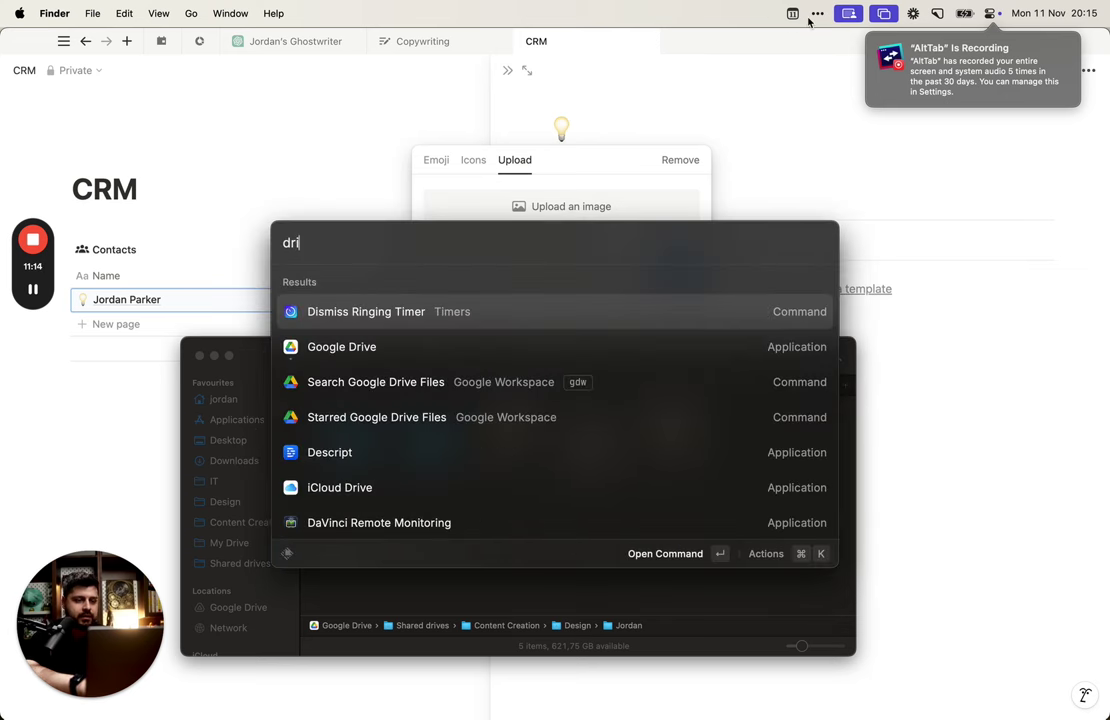
{"action": "key", "text": "Down"}
{"action": "key", "text": "Down"}
{"action": "key", "text": "Down"}
{"action": "type", "text": "ve"}
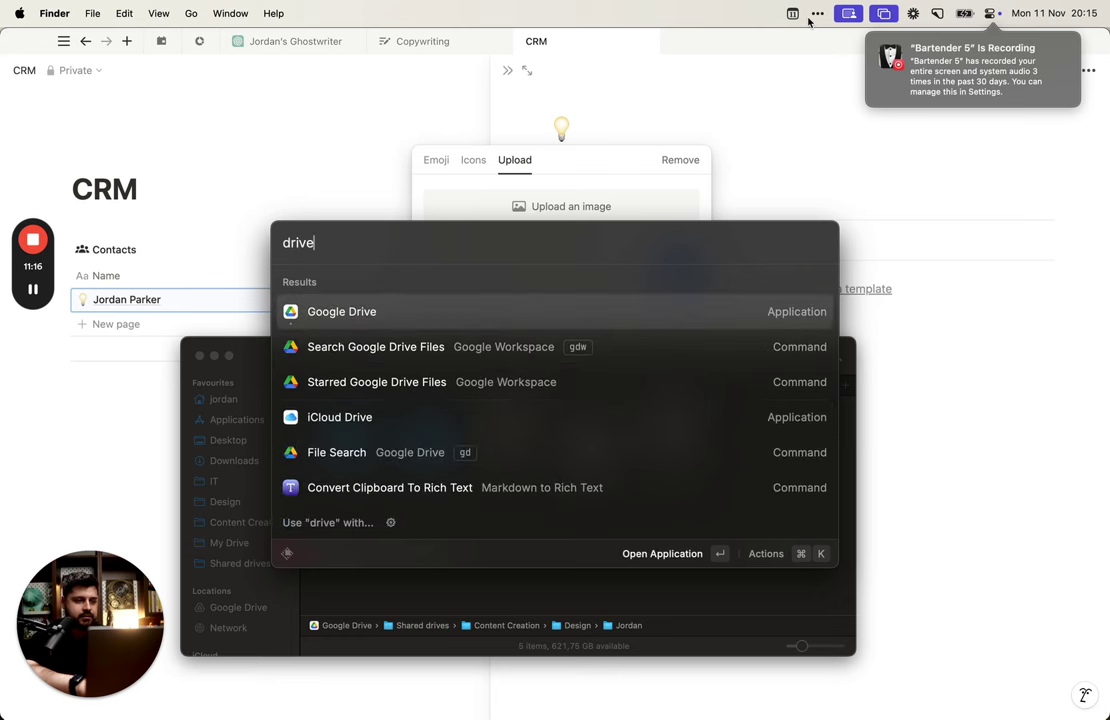
{"action": "key", "text": "Return"}
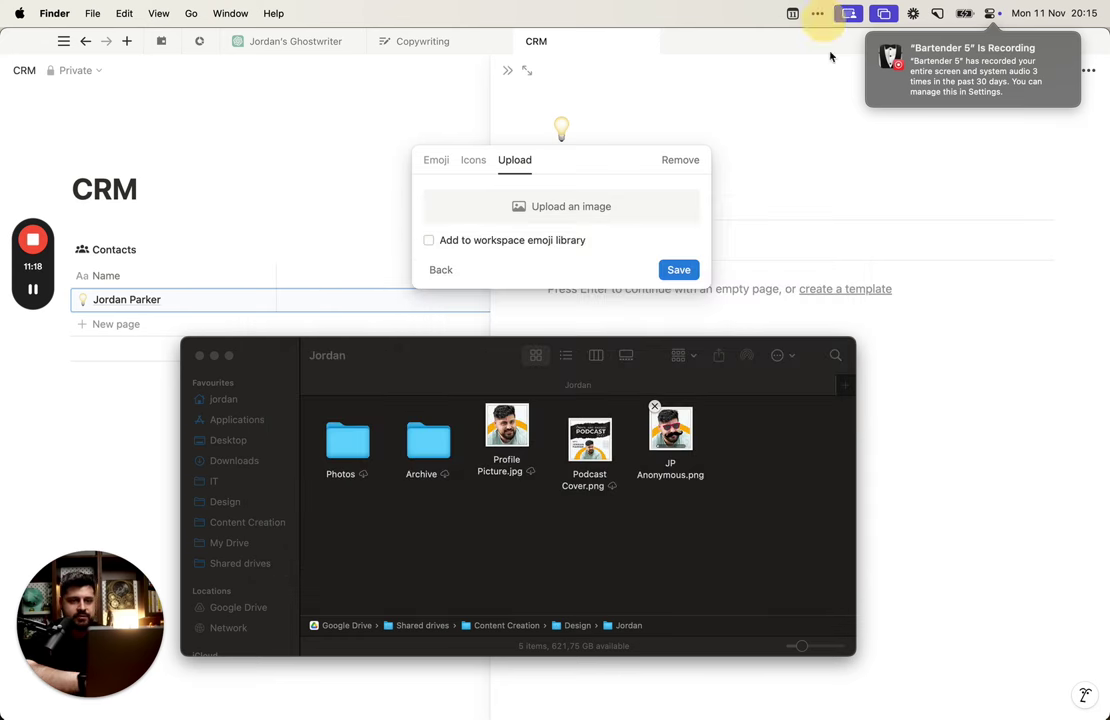
Step: Close the Drive folder window with Cmd+W and switch over to Arc
{"action": "left_click", "coordinate": [481, 569]}
{"action": "key", "text": "super+w"}
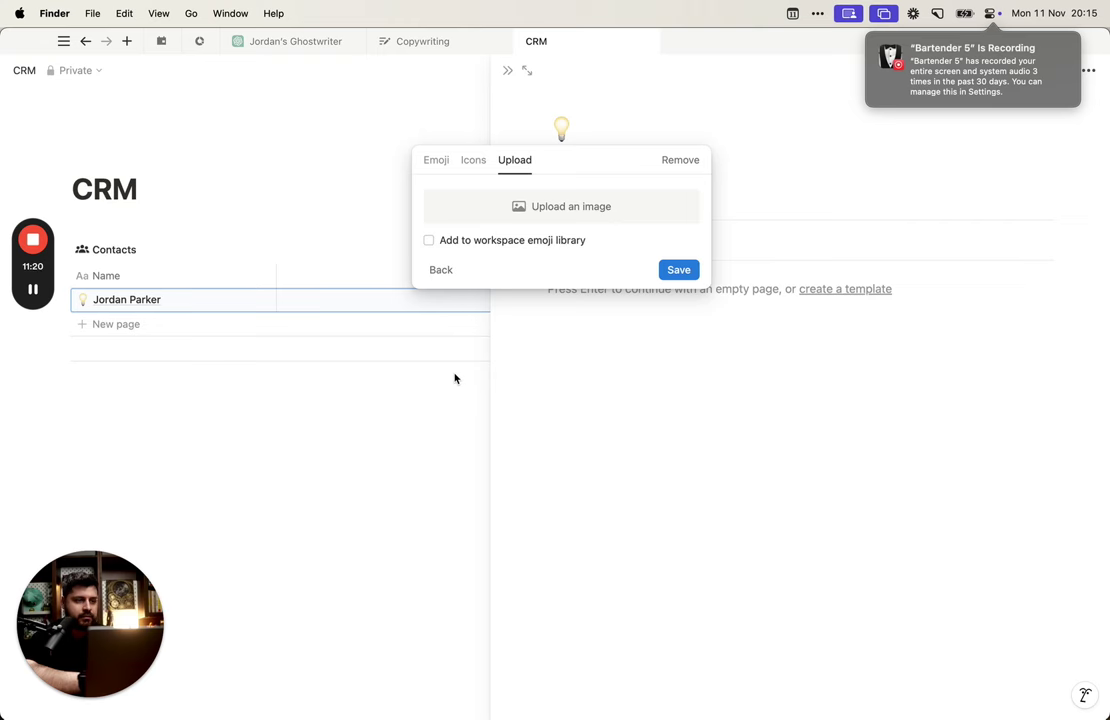
{"action": "key", "text": "super+Tab"}
{"action": "key", "text": "super+Tab"}
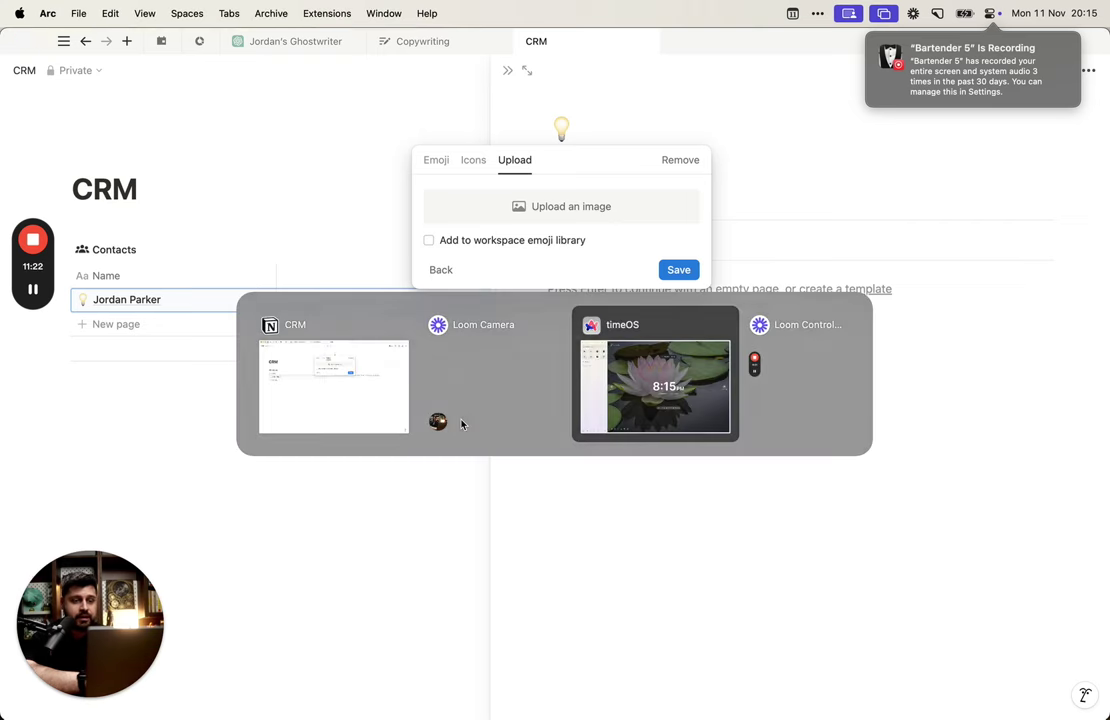
Step: Open LinkedIn in Arc and go to your own profile page via the Me menu
{"action": "type", "text": "lin"}
{"action": "key", "text": "Return"}
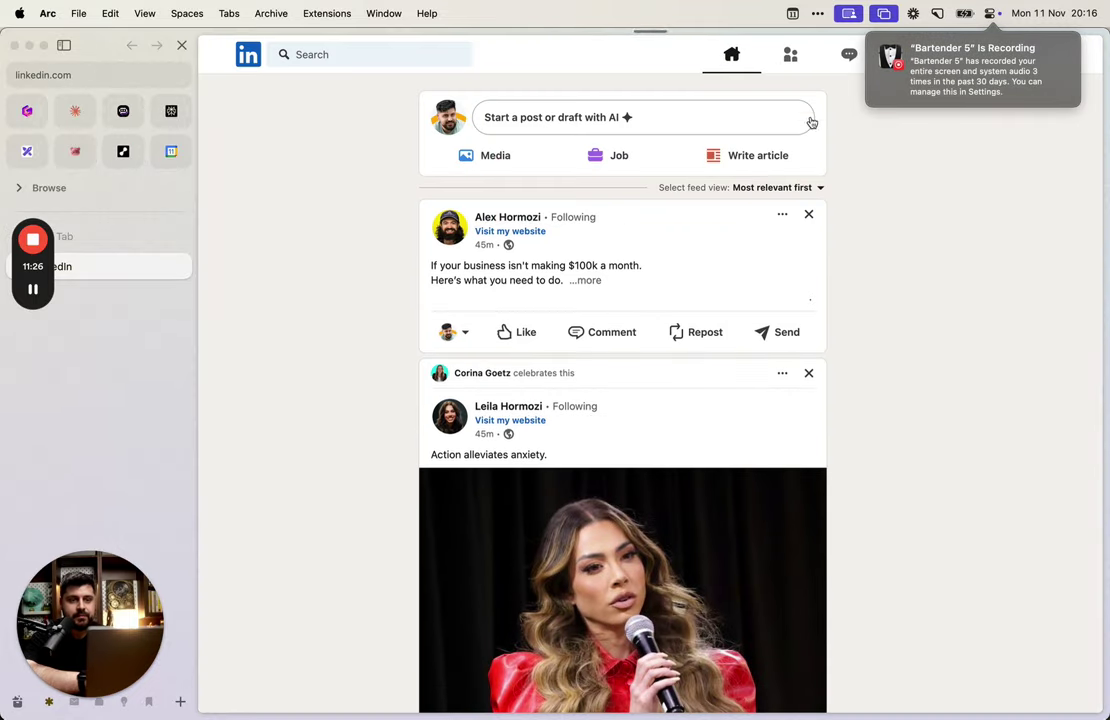
{"action": "left_click", "coordinate": [964, 13]}
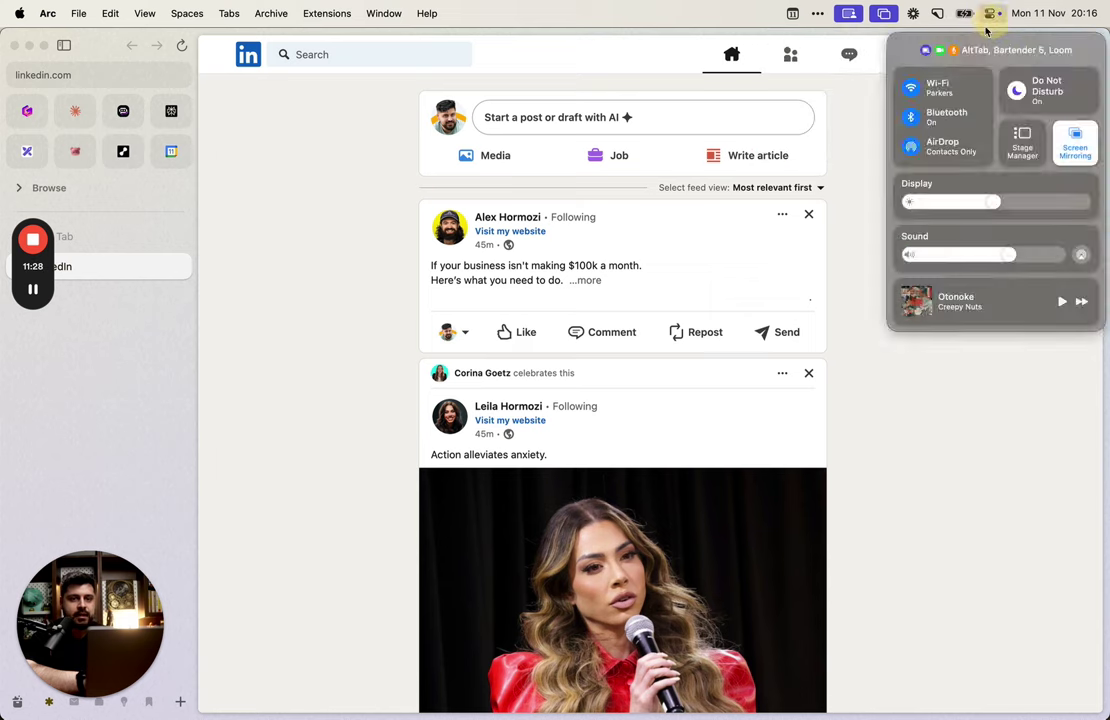
{"action": "left_click", "coordinate": [862, 144]}
{"action": "left_click", "coordinate": [964, 55]}
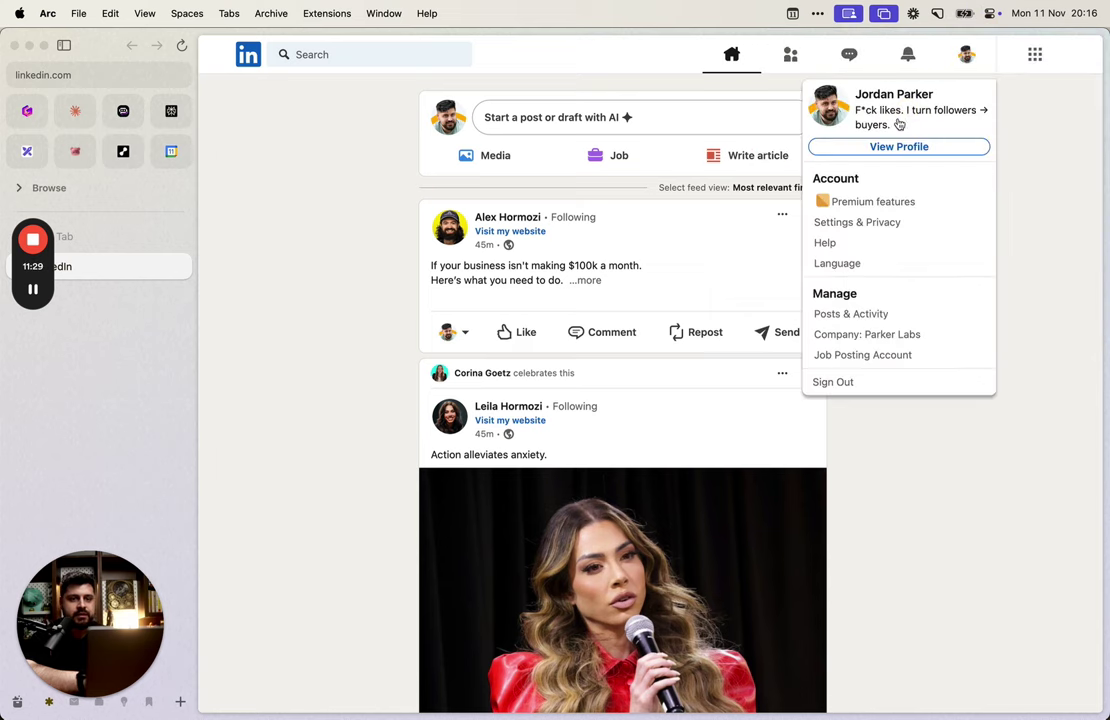
{"action": "left_click", "coordinate": [832, 105]}
Step: Save the enlarged profile photo to Downloads, close the LinkedIn tab, and return to Notion
{"action": "left_click", "coordinate": [308, 240]}
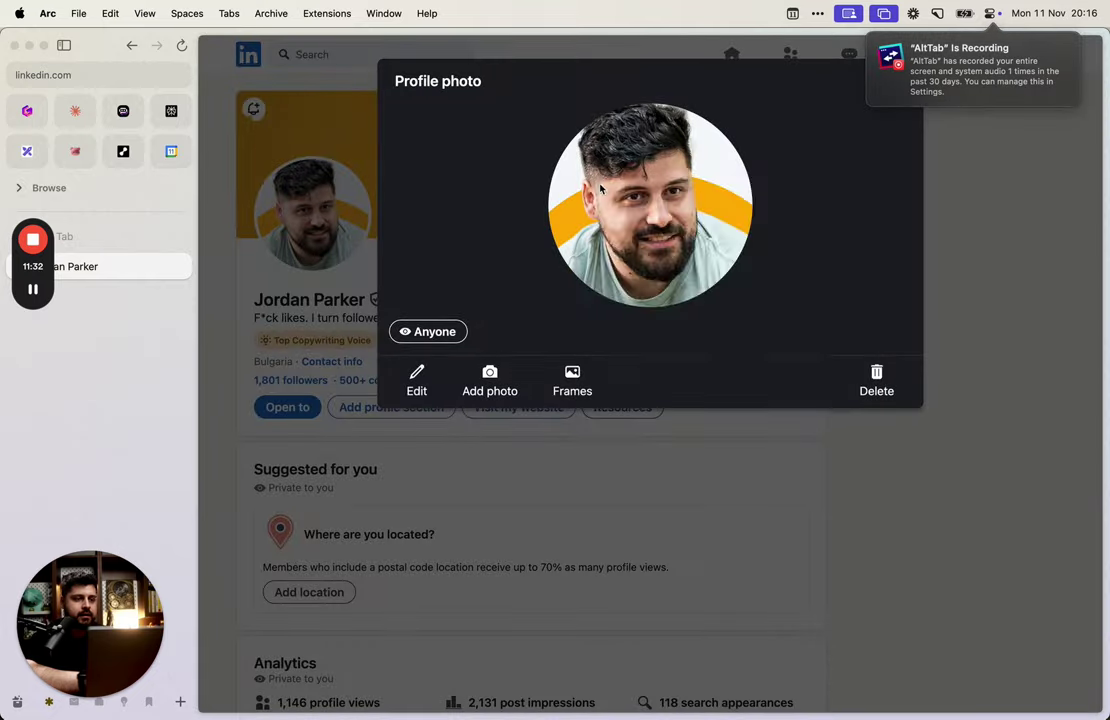
{"action": "right_click", "coordinate": [604, 184]}
{"action": "left_click", "coordinate": [657, 207]}
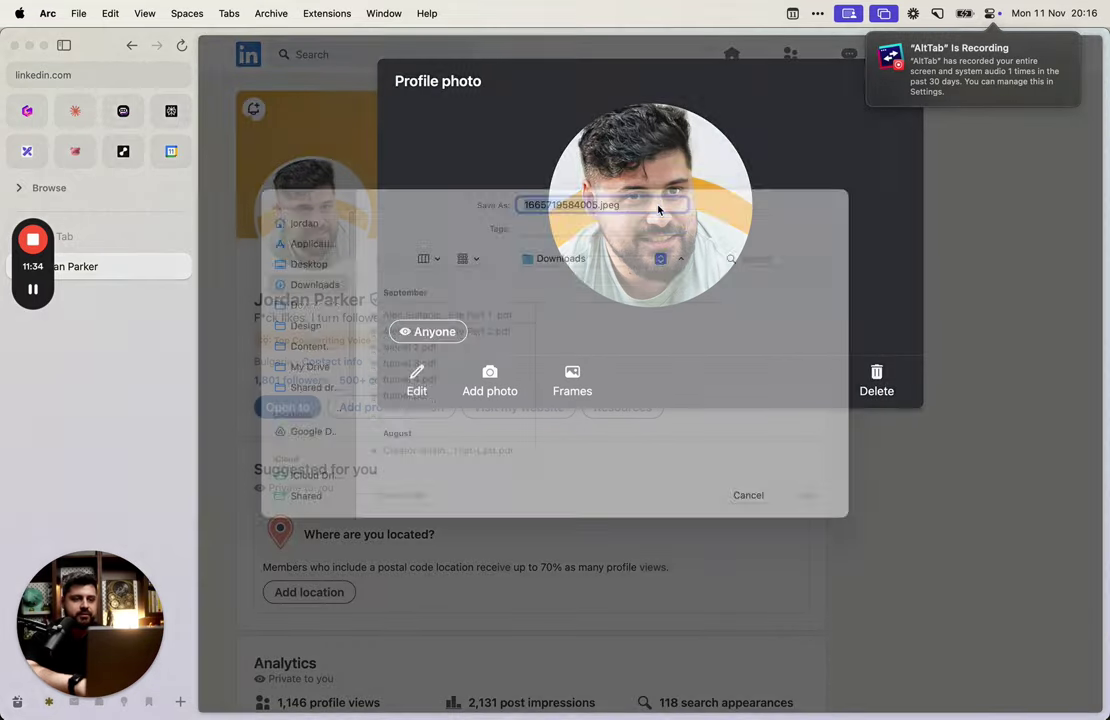
{"action": "key", "text": "Return"}
{"action": "key", "text": "Escape"}
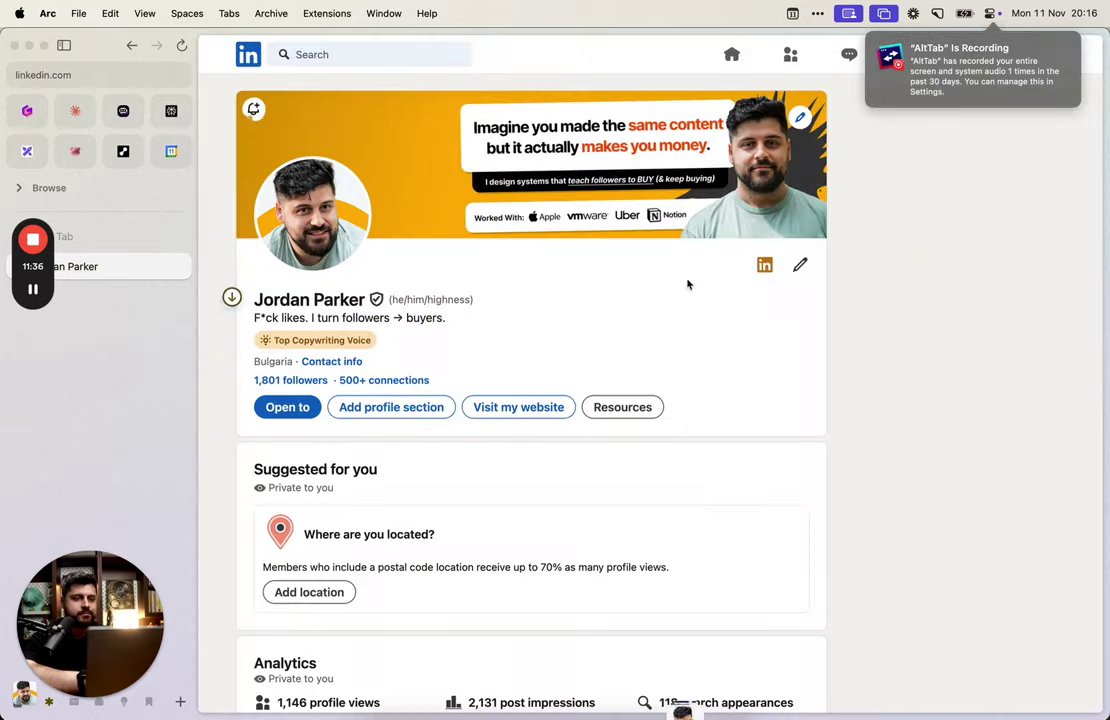
{"action": "key", "text": "super+w"}
{"action": "key", "text": "super+Tab"}
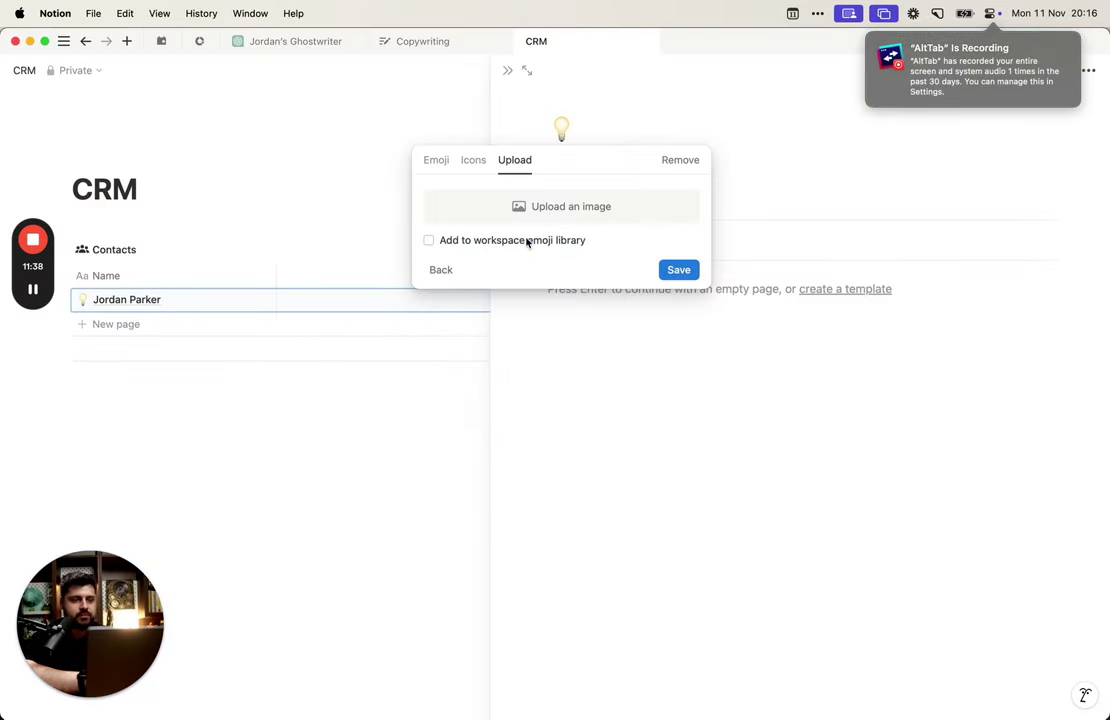
Step: Upload the profile photo from Downloads as the contact's icon, excluded from the emoji library
{"action": "left_click", "coordinate": [527, 242]}
{"action": "left_click", "coordinate": [540, 210]}
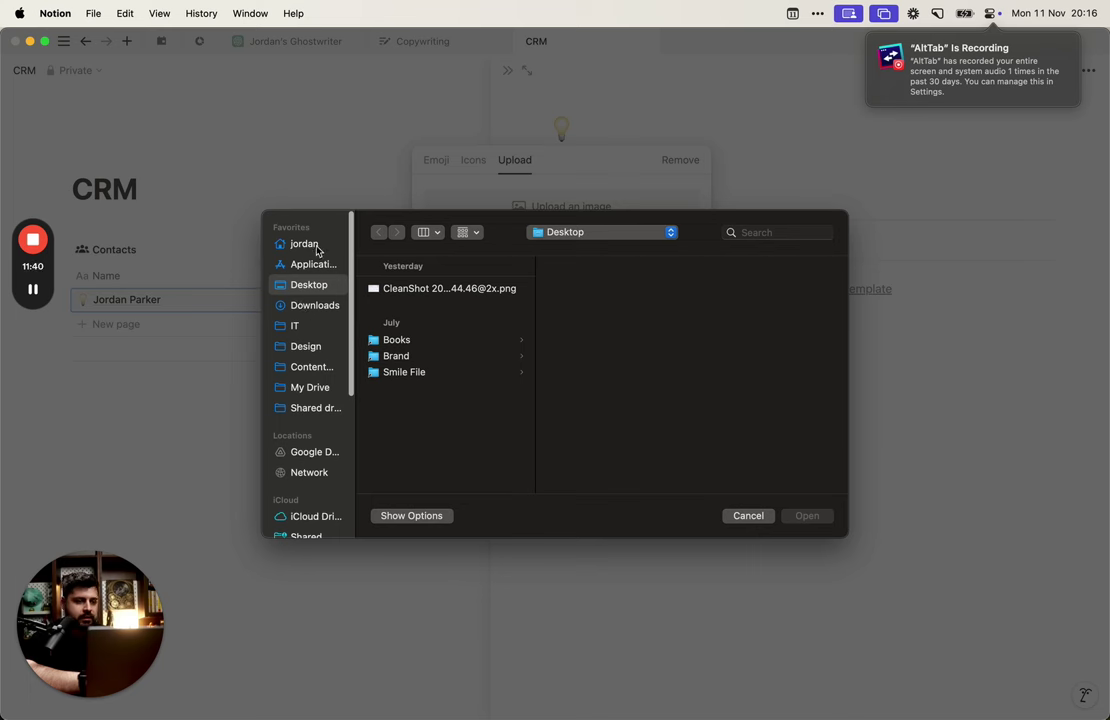
{"action": "left_click", "coordinate": [316, 249]}
{"action": "left_click", "coordinate": [310, 285]}
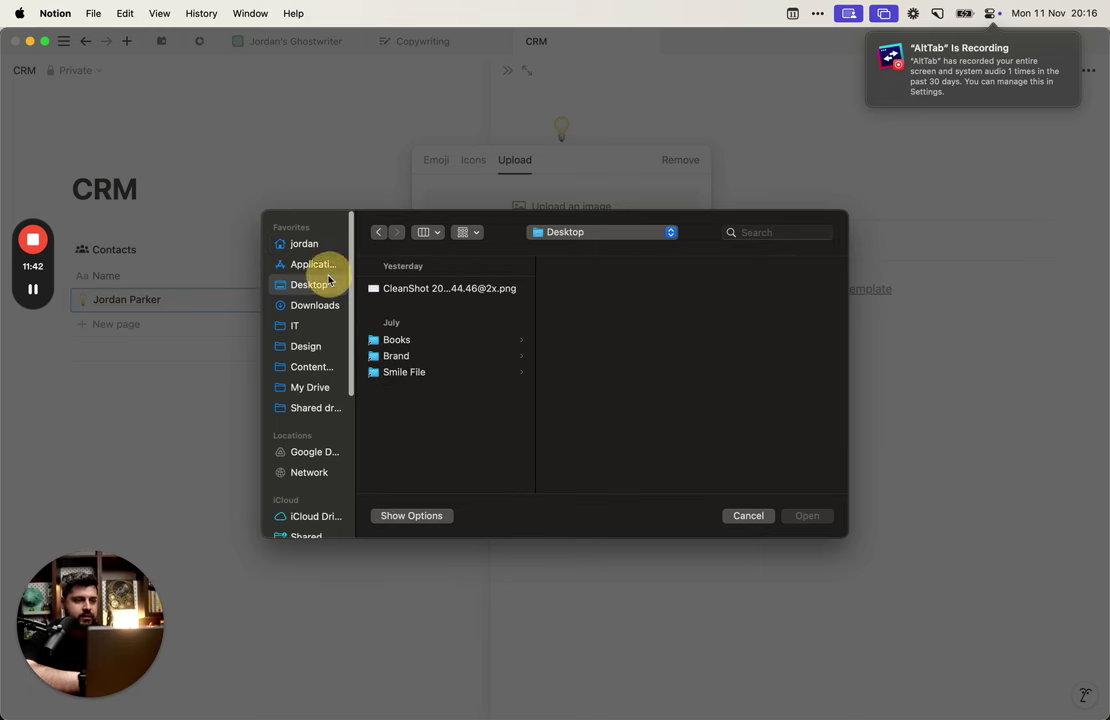
{"action": "left_click", "coordinate": [312, 304]}
{"action": "left_click", "coordinate": [428, 290]}
{"action": "double_click", "coordinate": [430, 294]}
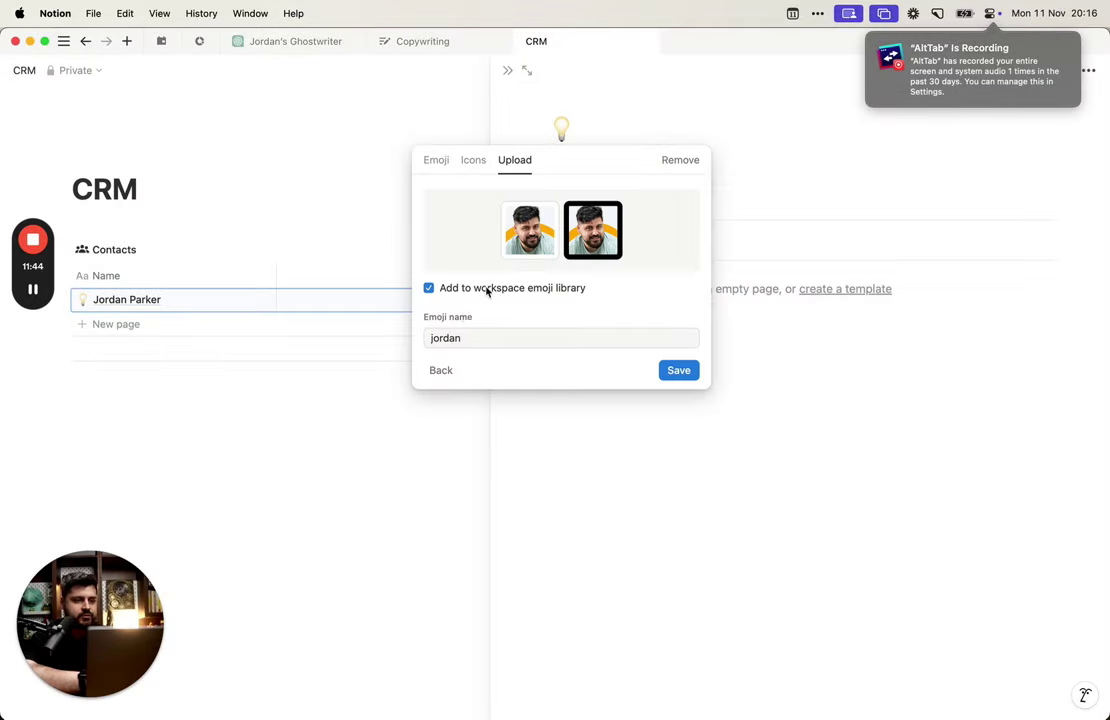
{"action": "left_click_drag", "start_coordinate": [474, 289], "coordinate": [481, 289]}
{"action": "left_click", "coordinate": [429, 288]}
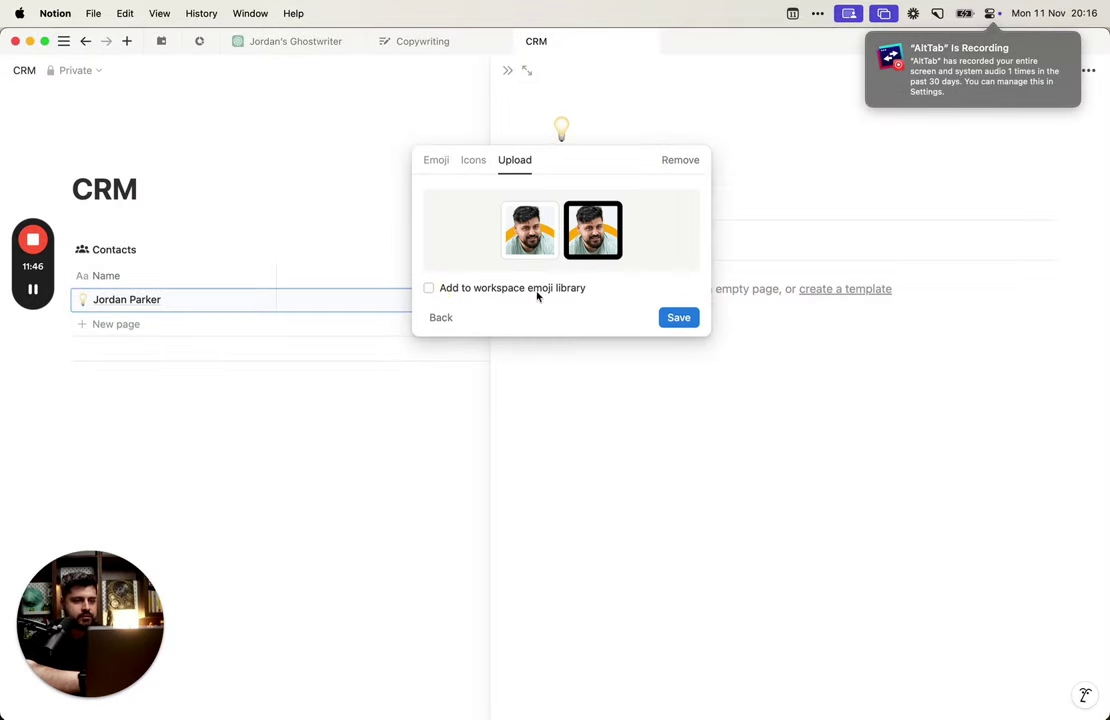
{"action": "left_click", "coordinate": [666, 319]}
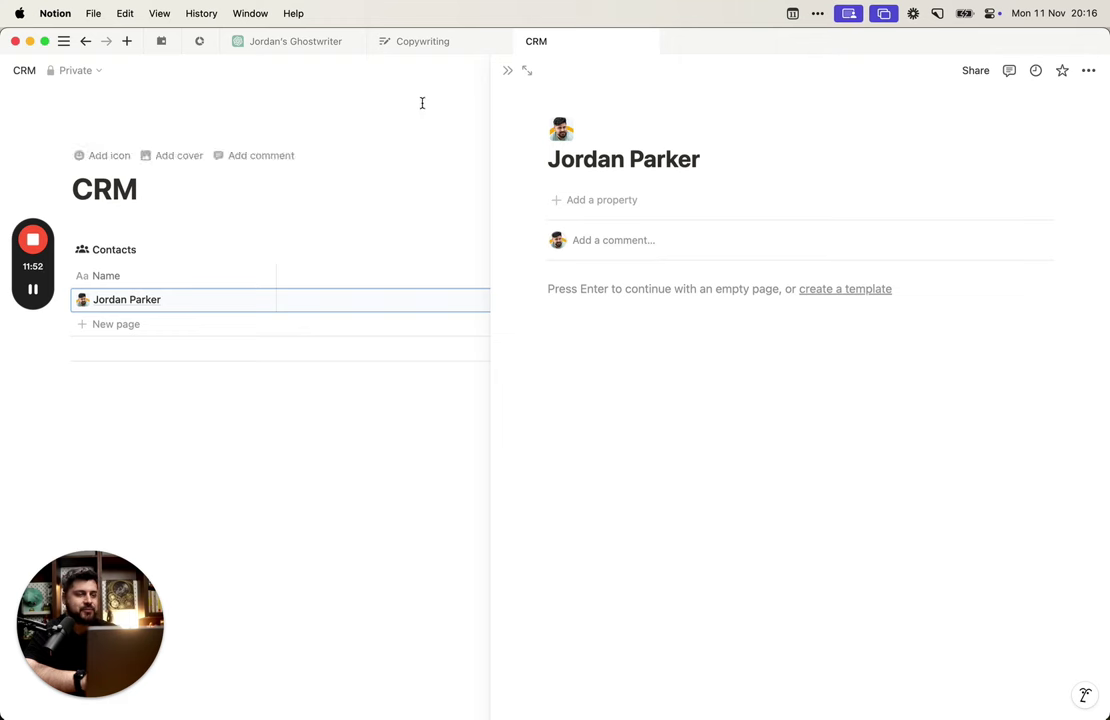
Step: Add a Text property named 'Notes' beside Name and drag its column slightly wider
{"action": "left_click", "coordinate": [506, 71]}
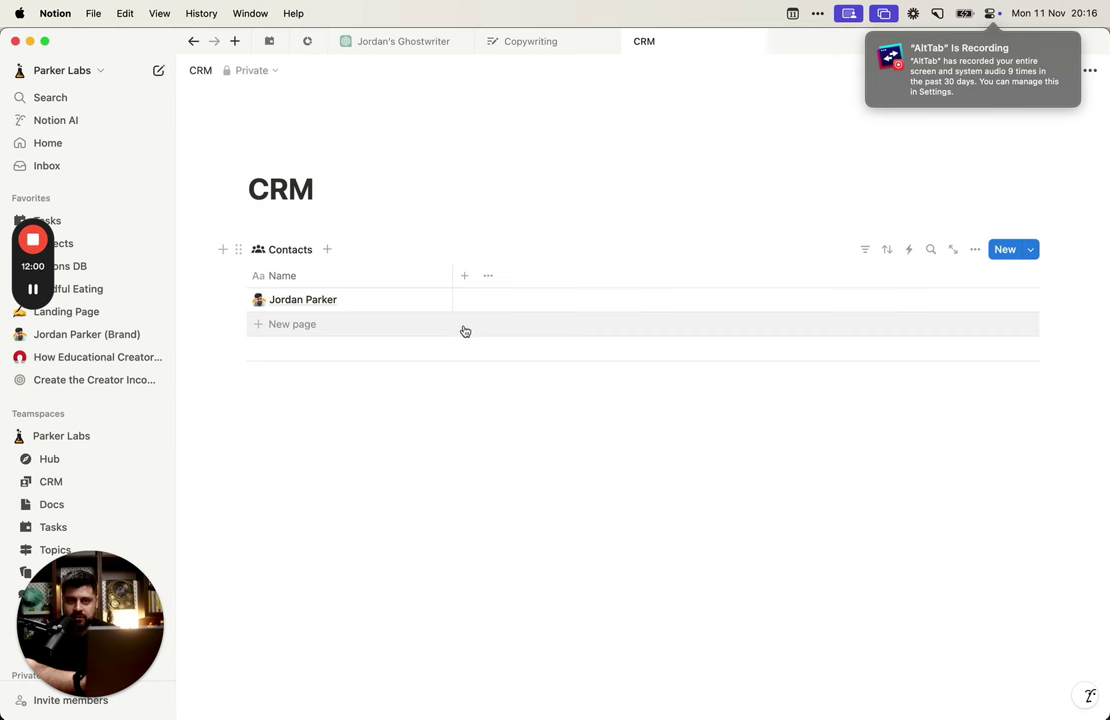
{"action": "left_click", "coordinate": [465, 276]}
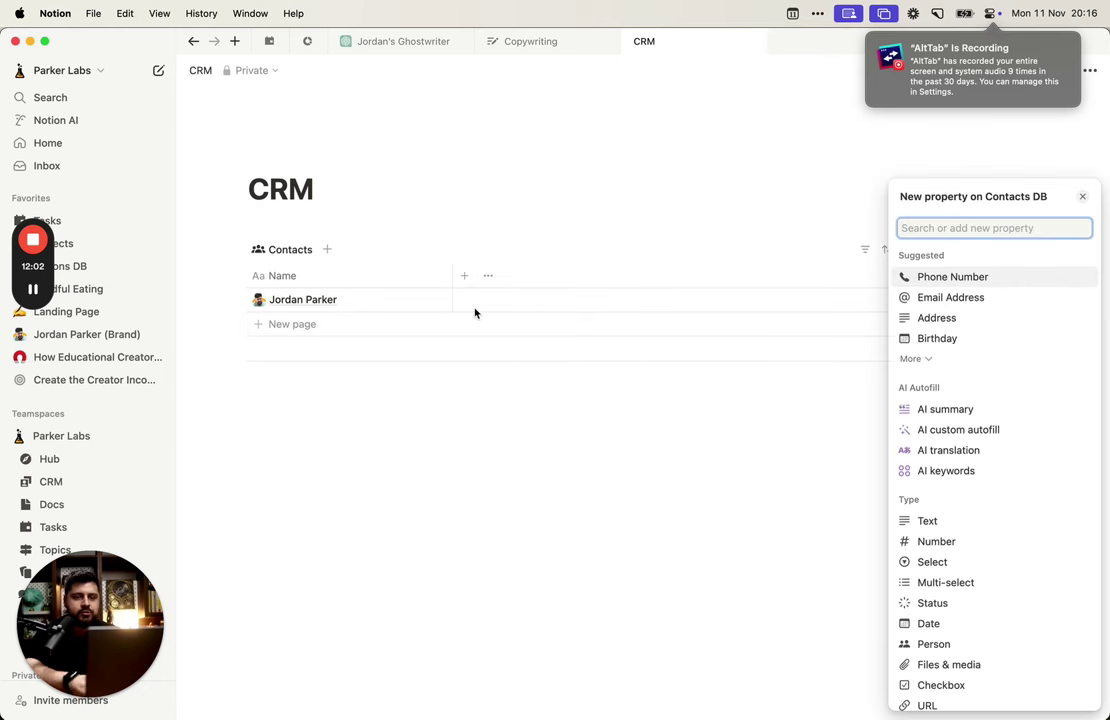
{"action": "type", "text": "text"}
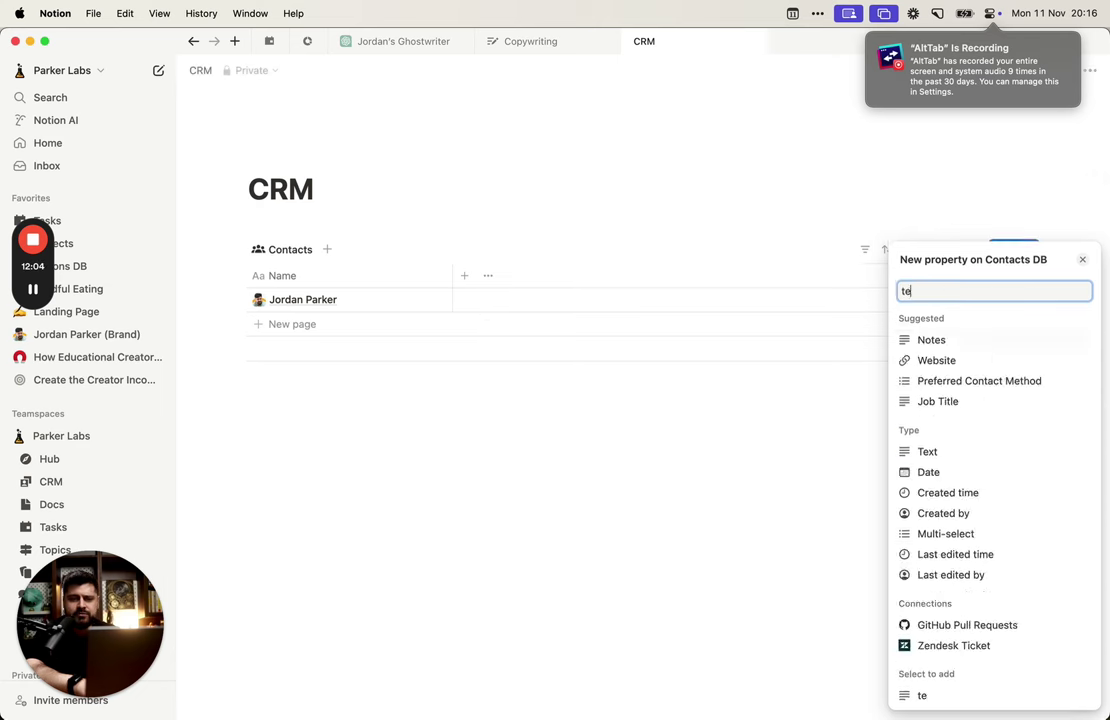
{"action": "key", "text": "Return"}
{"action": "type", "text": "Notes"}
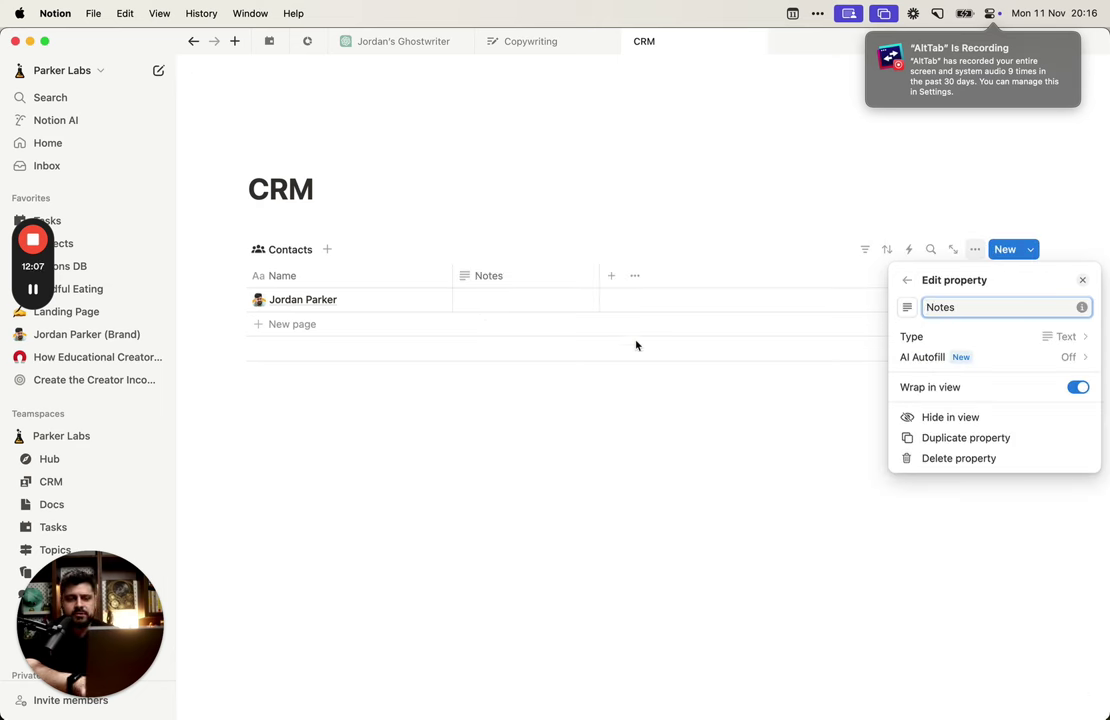
{"action": "left_click", "coordinate": [545, 349]}
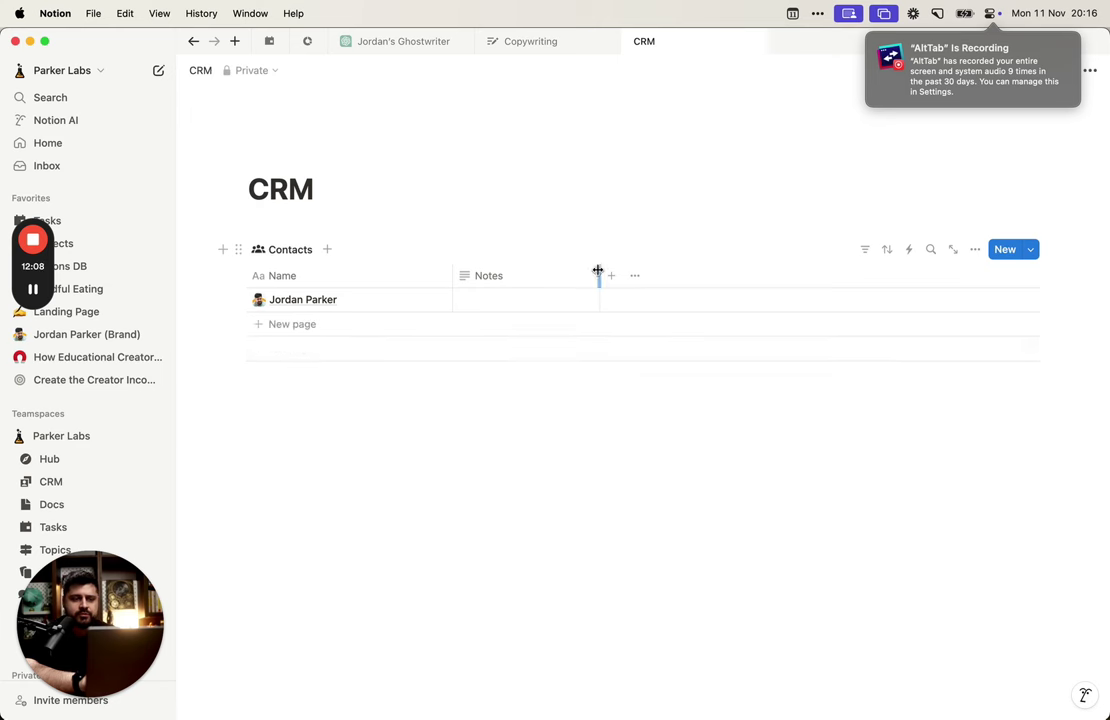
{"action": "left_click_drag", "start_coordinate": [597, 275], "coordinate": [626, 271]}
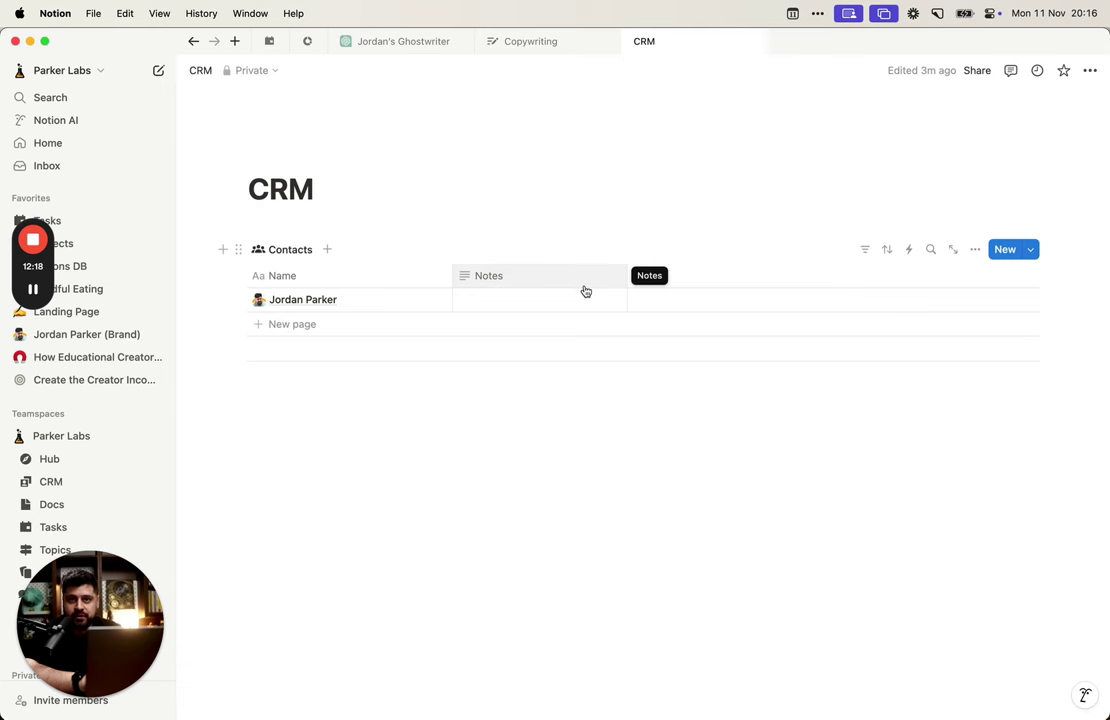
Step: Add a Notes block above the Property group in the contact layout and apply it to all pages
{"action": "left_click", "coordinate": [412, 300]}
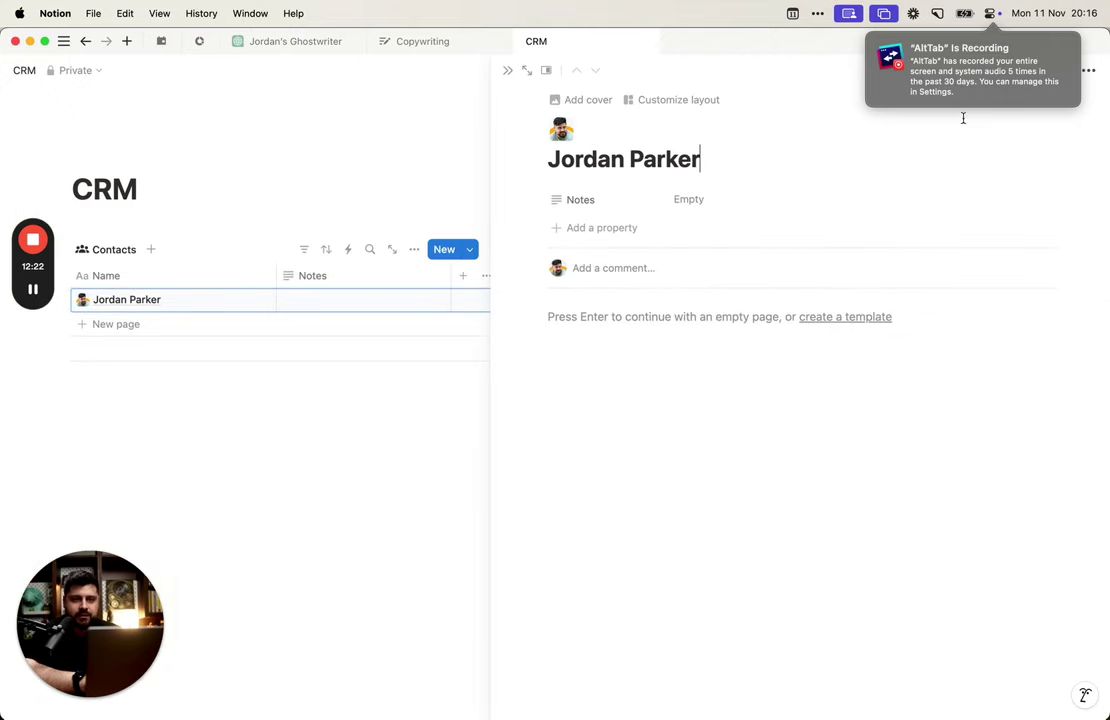
{"action": "left_click", "coordinate": [759, 186]}
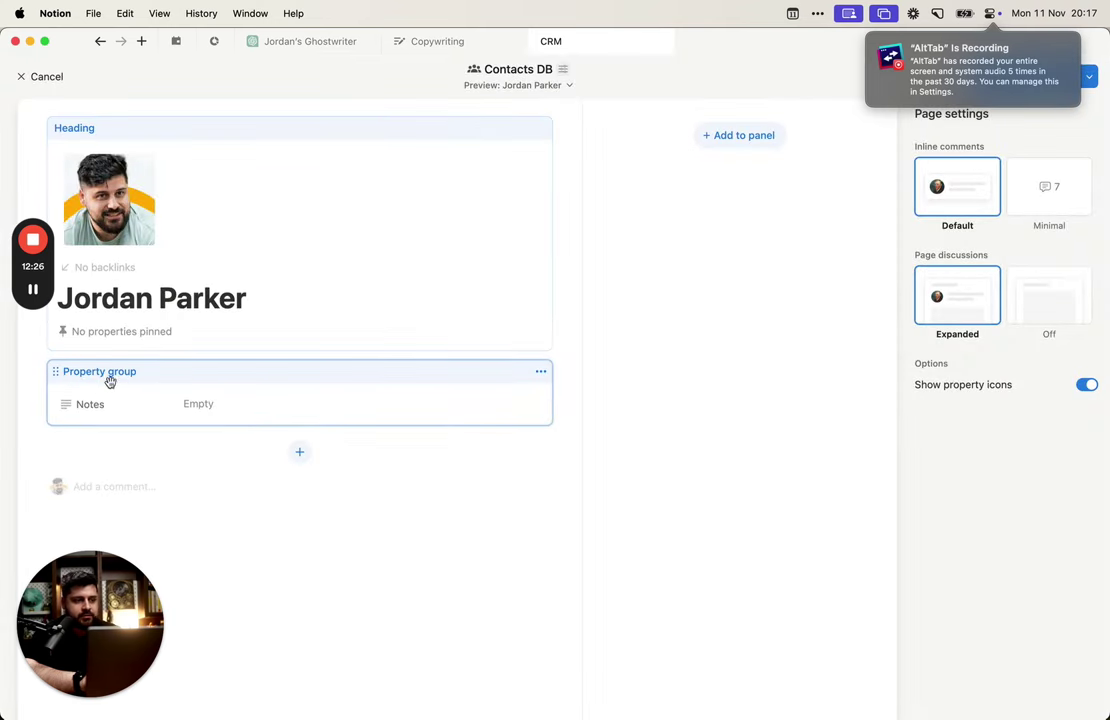
{"action": "left_click", "coordinate": [300, 452]}
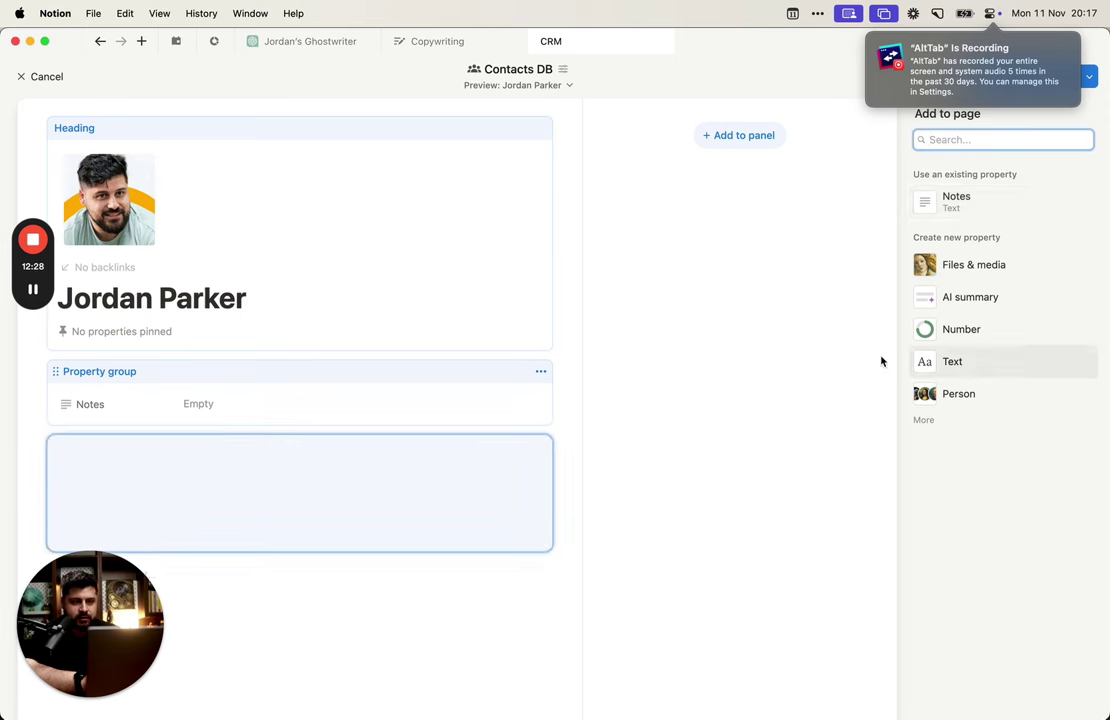
{"action": "left_click", "coordinate": [976, 204]}
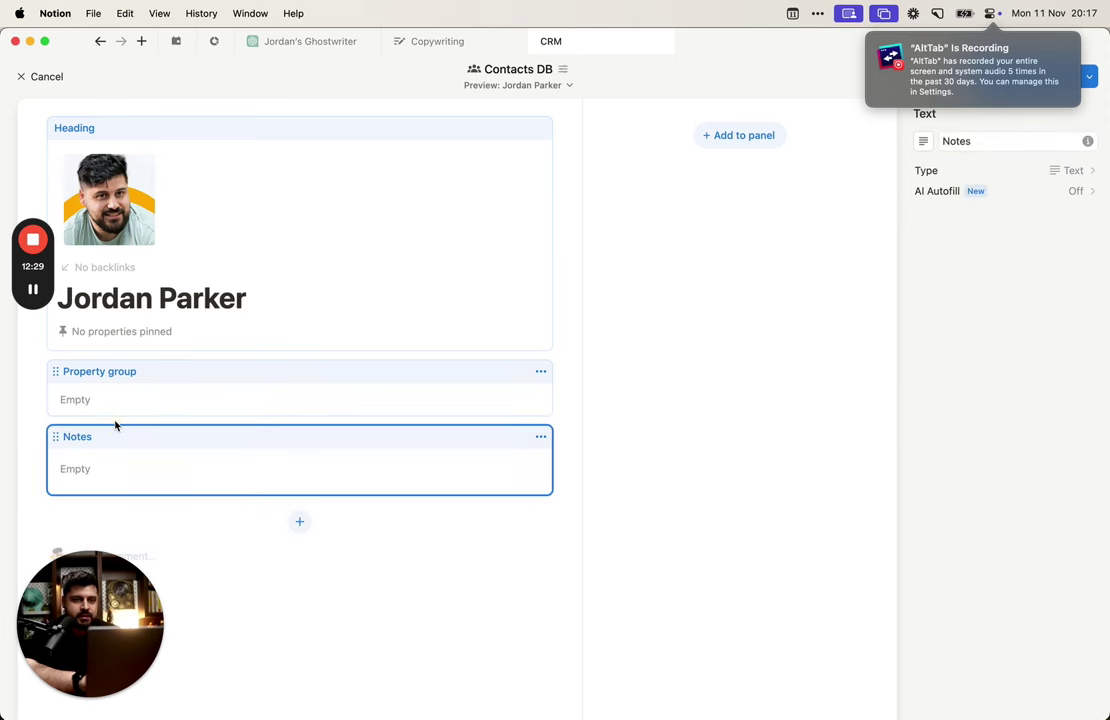
{"action": "left_click_drag", "start_coordinate": [71, 432], "coordinate": [109, 352]}
{"action": "left_click", "coordinate": [75, 455]}
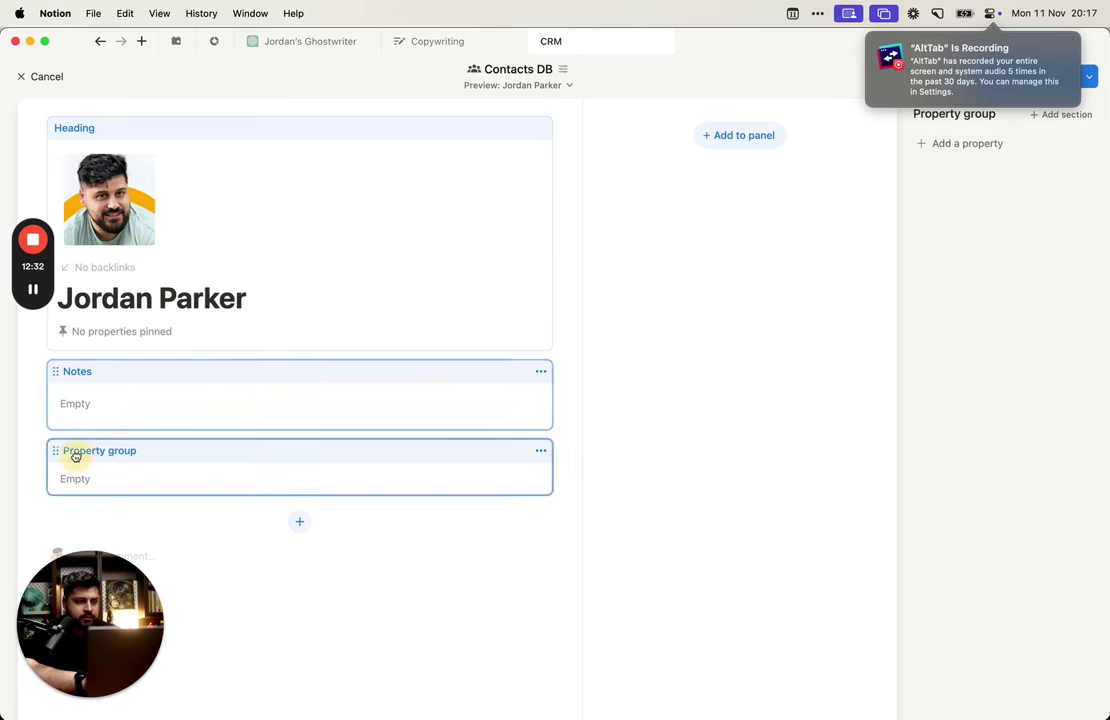
{"action": "left_click_drag", "start_coordinate": [75, 455], "coordinate": [461, 421]}
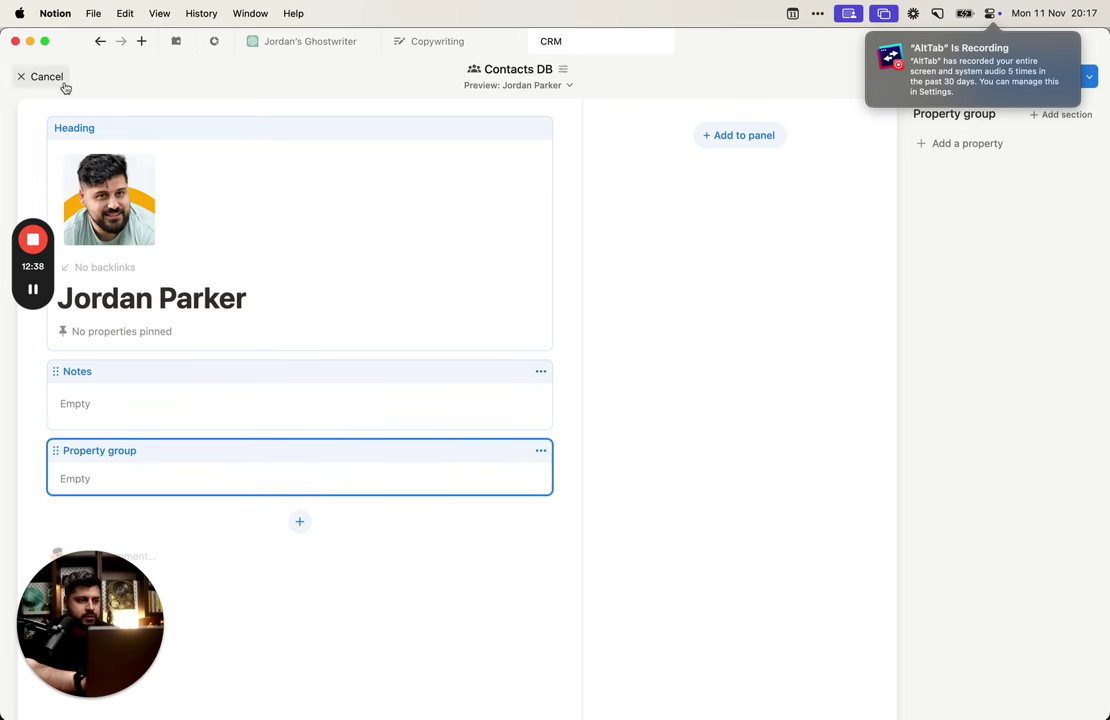
{"action": "left_click", "coordinate": [1028, 75]}
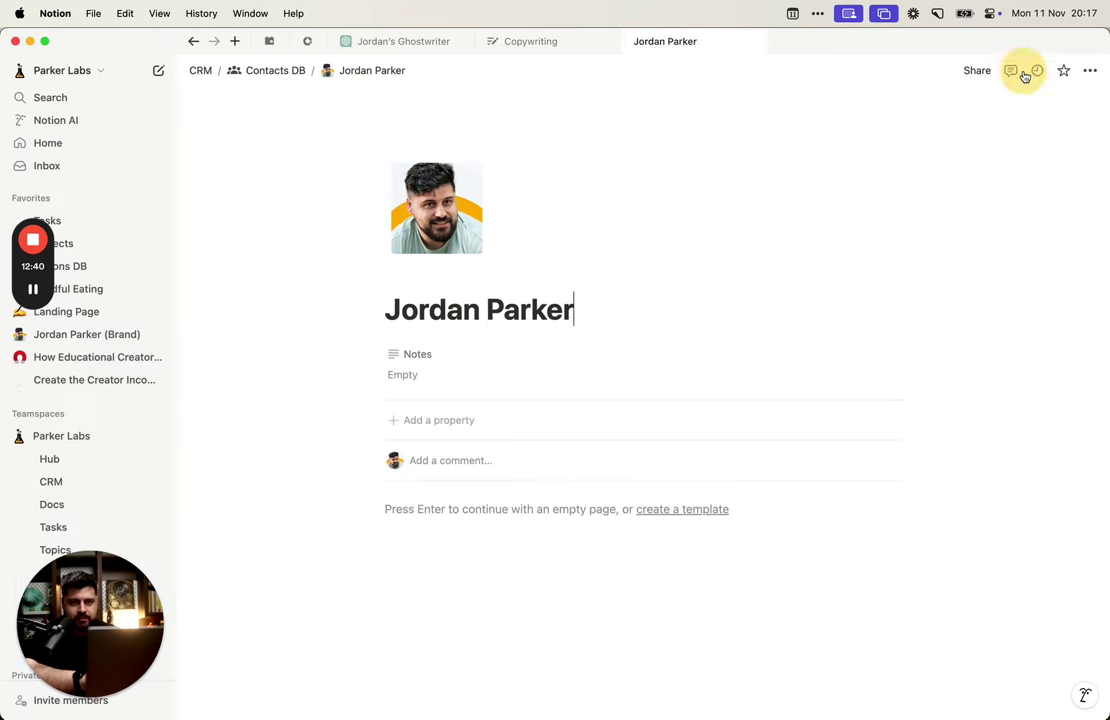
Step: Check the empty Notes field, then open the Contacts DB page from the breadcrumb
{"action": "left_click", "coordinate": [438, 375]}
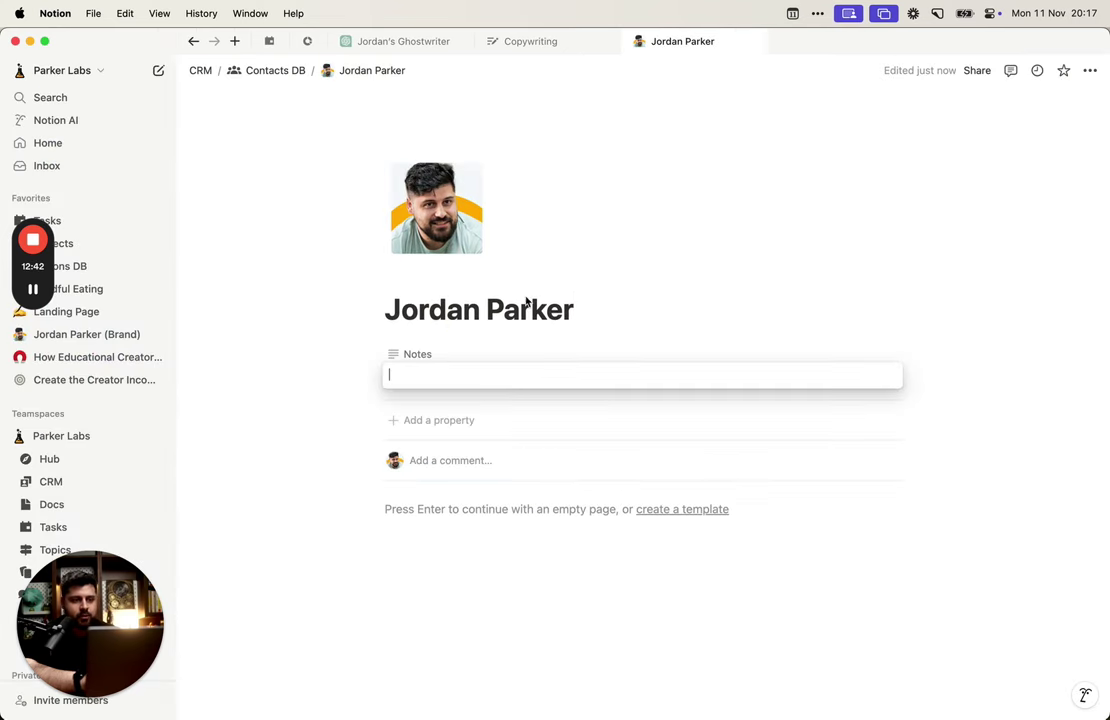
{"action": "key", "text": "Escape"}
{"action": "left_click", "coordinate": [432, 382]}
{"action": "key", "text": "Escape"}
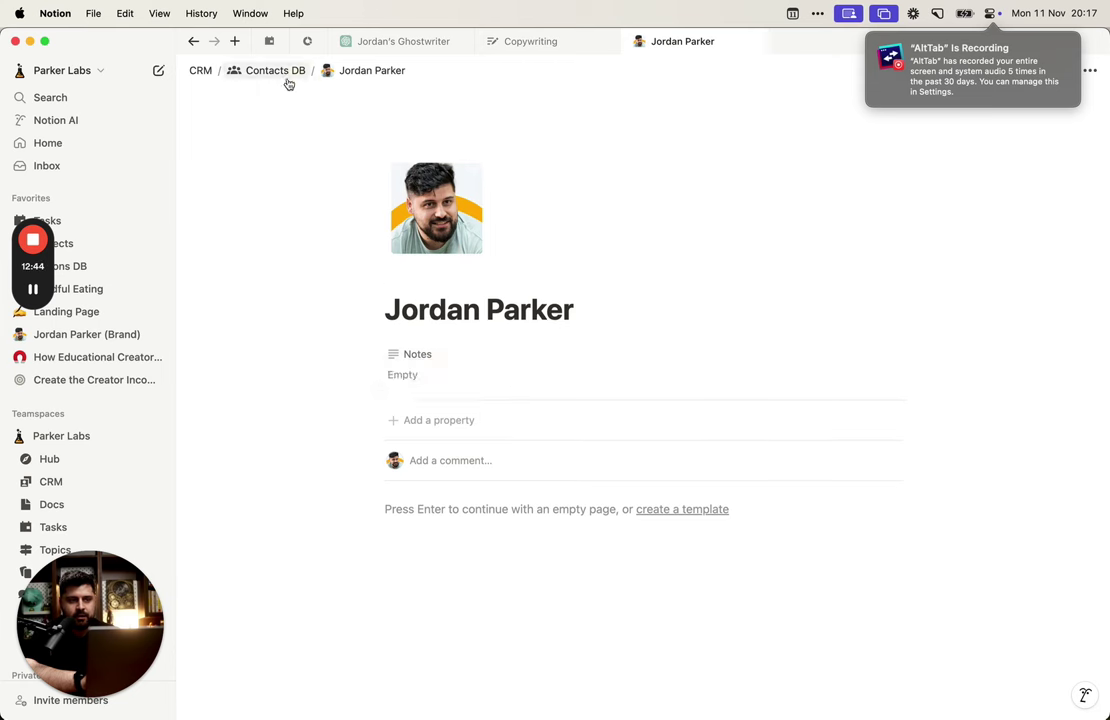
{"action": "left_click", "coordinate": [272, 70]}
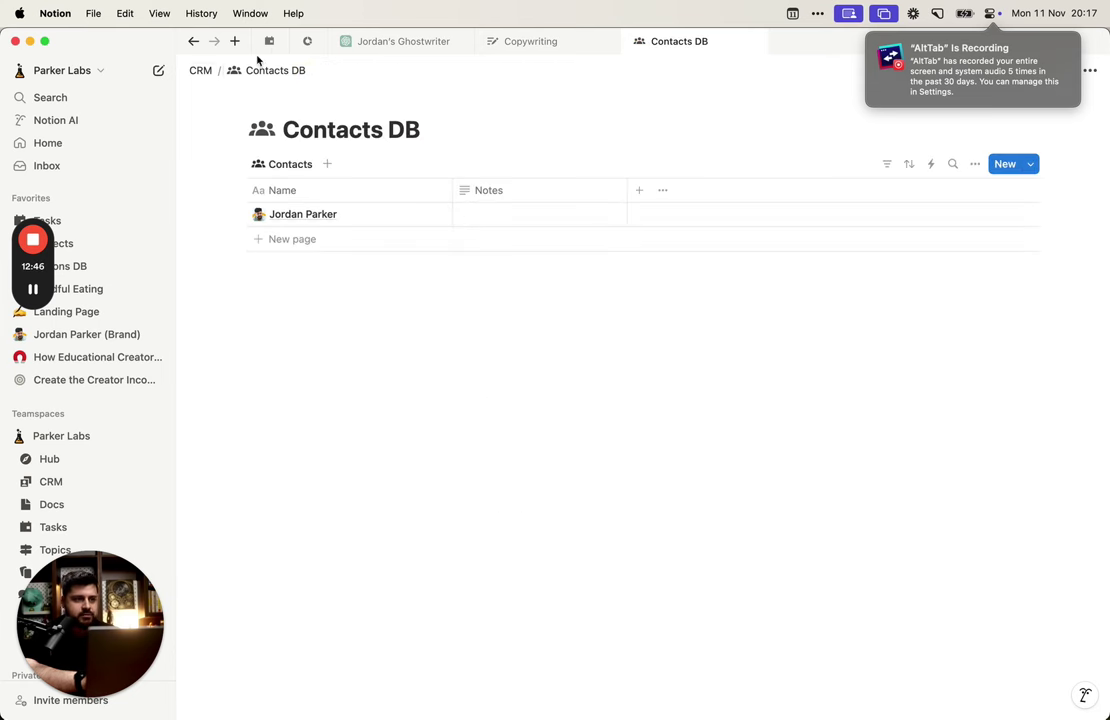
Step: Go to the CRM page and set its icon to the first 'star' from the Icons tab
{"action": "left_click", "coordinate": [200, 70]}
{"action": "left_click", "coordinate": [278, 155]}
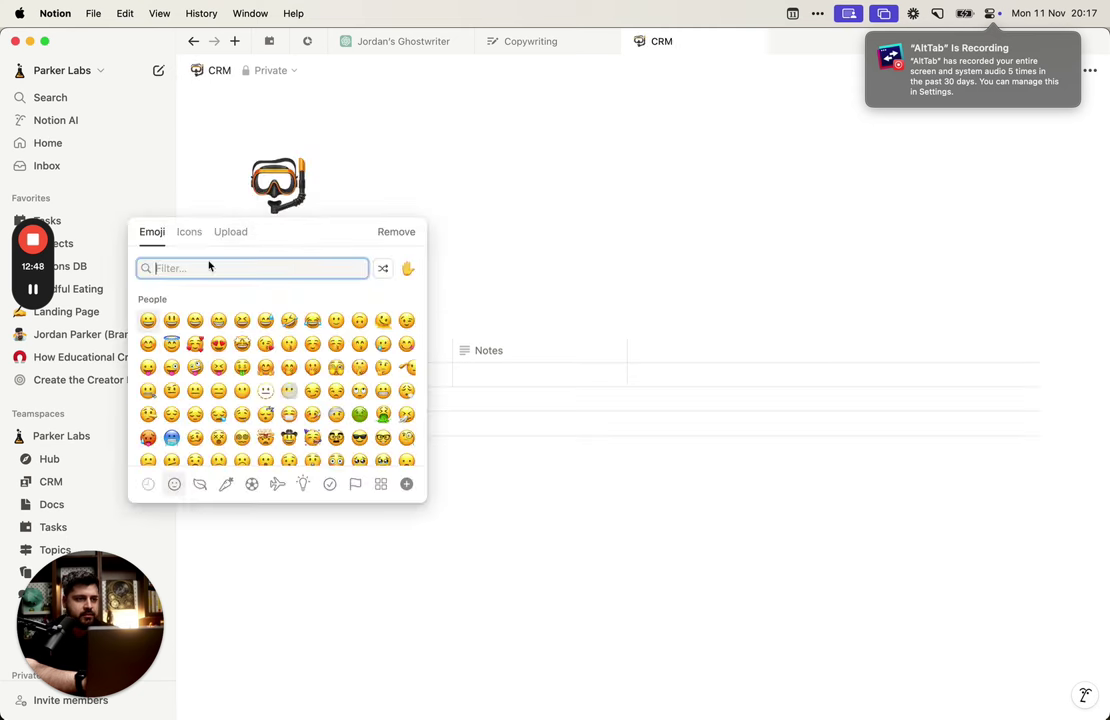
{"action": "left_click", "coordinate": [190, 231]}
{"action": "type", "text": "star"}
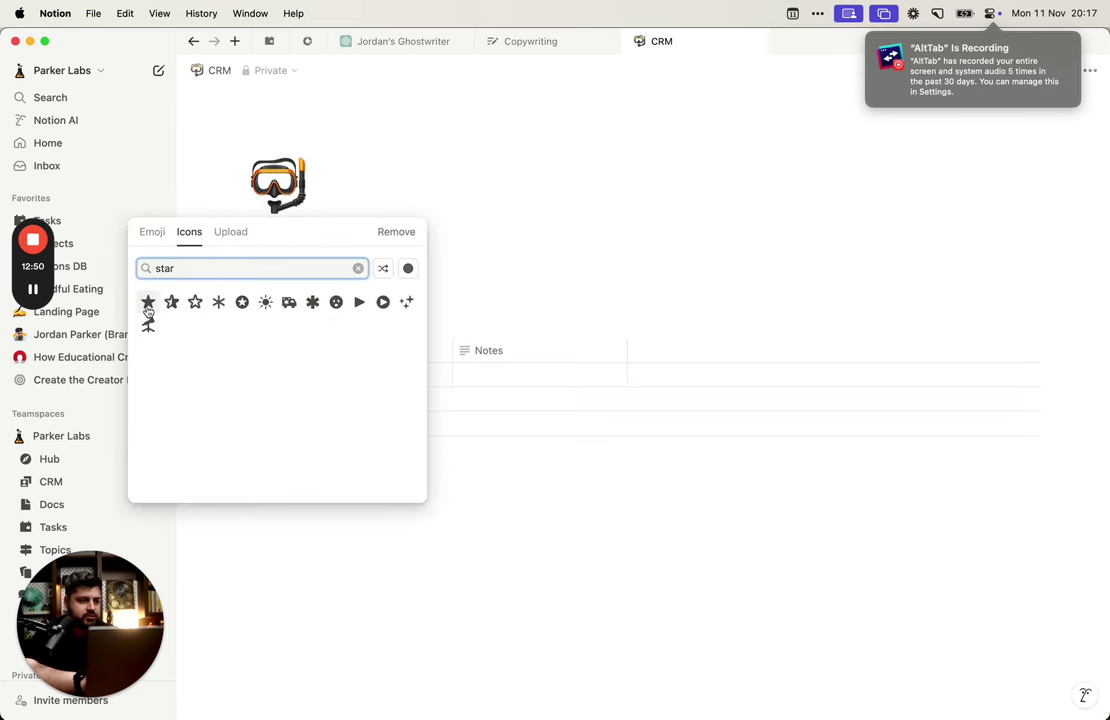
{"action": "left_click", "coordinate": [150, 304]}
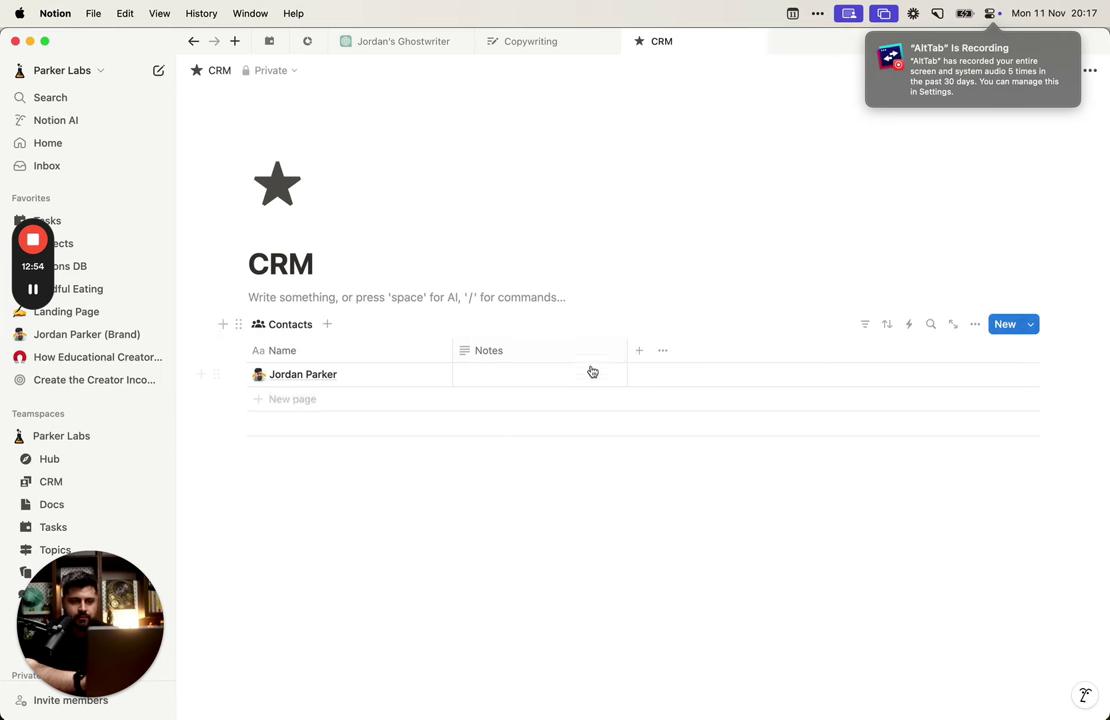
Step: Switch the Contacts database view layout to List
{"action": "left_click", "coordinate": [975, 324]}
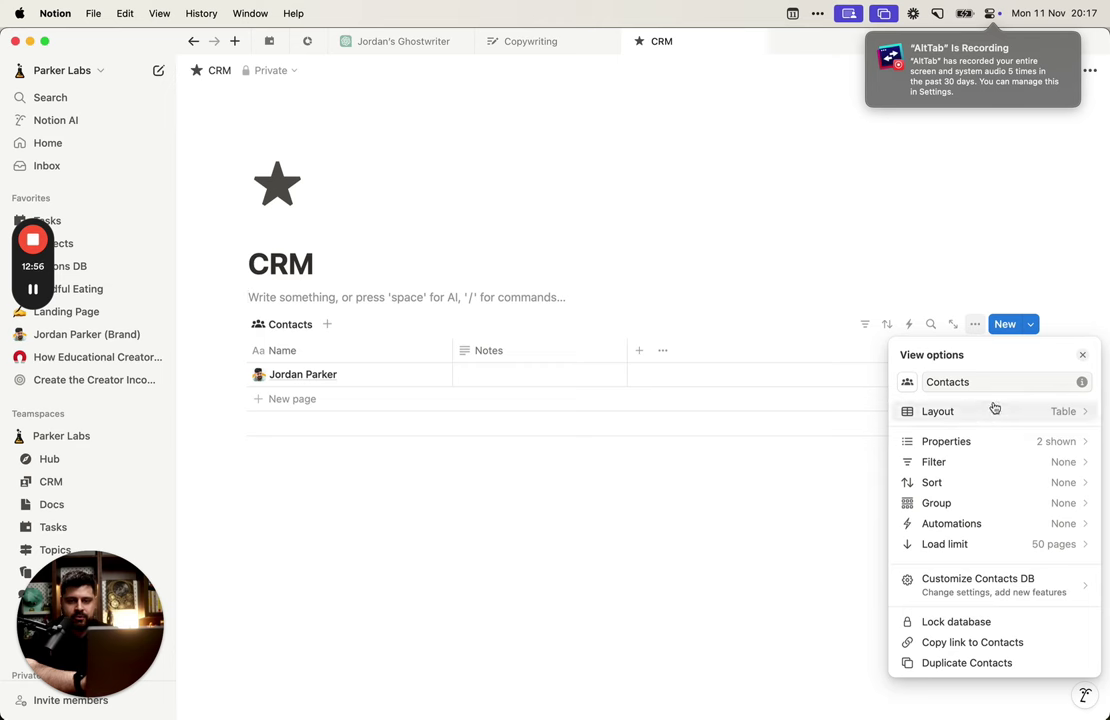
{"action": "left_click", "coordinate": [992, 410]}
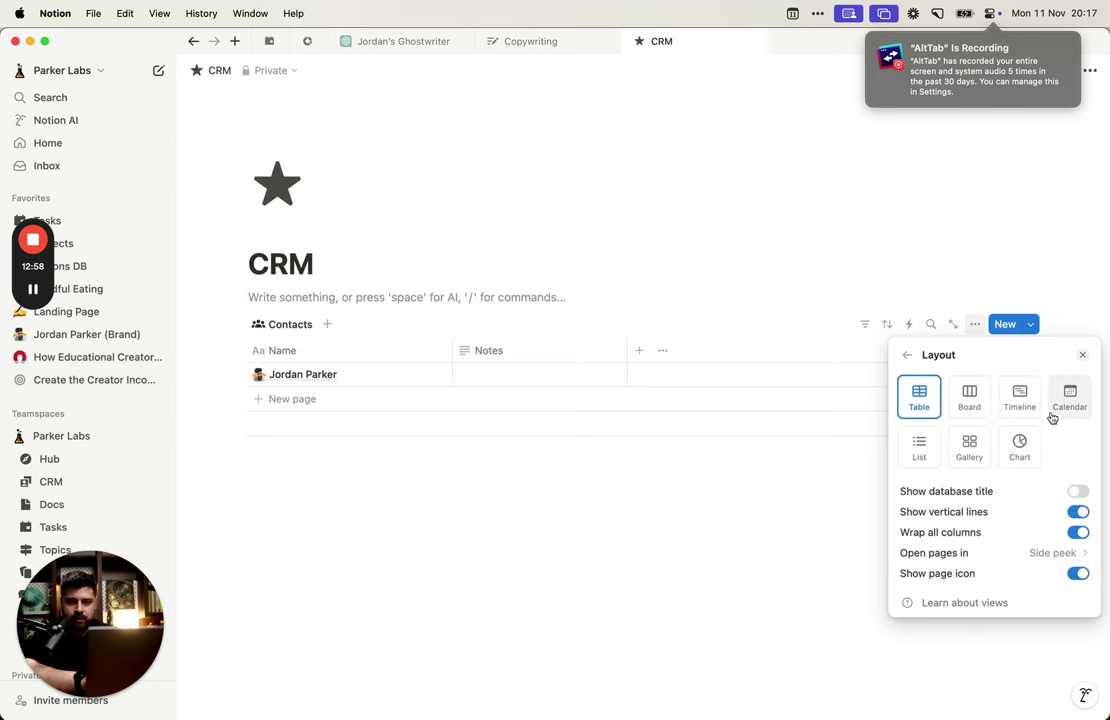
{"action": "left_click", "coordinate": [926, 452]}
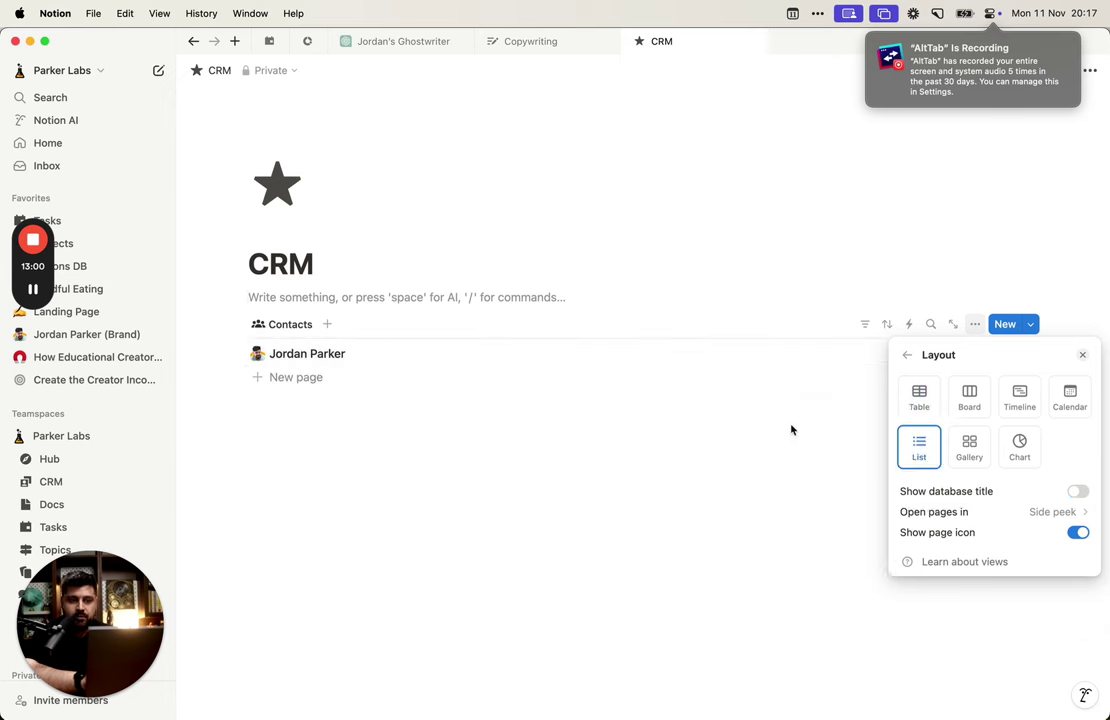
{"action": "left_click", "coordinate": [793, 429]}
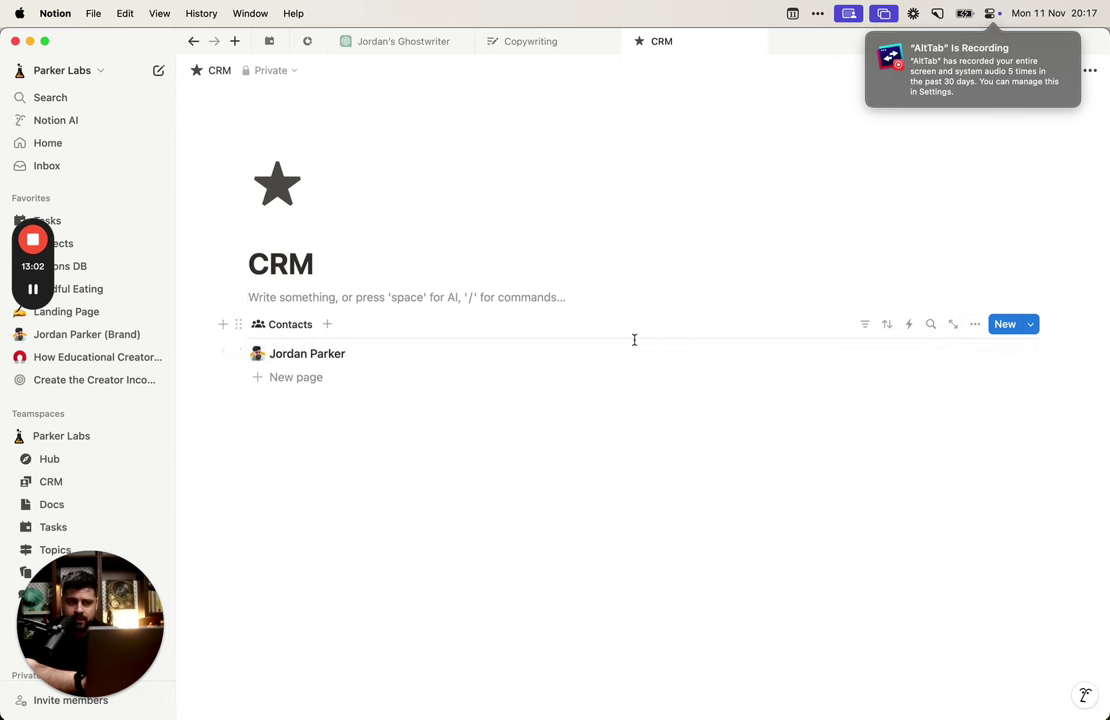
Step: Keep 'Open pages in' set to Side peek and test it by opening and closing the contact
{"action": "left_click", "coordinate": [975, 324]}
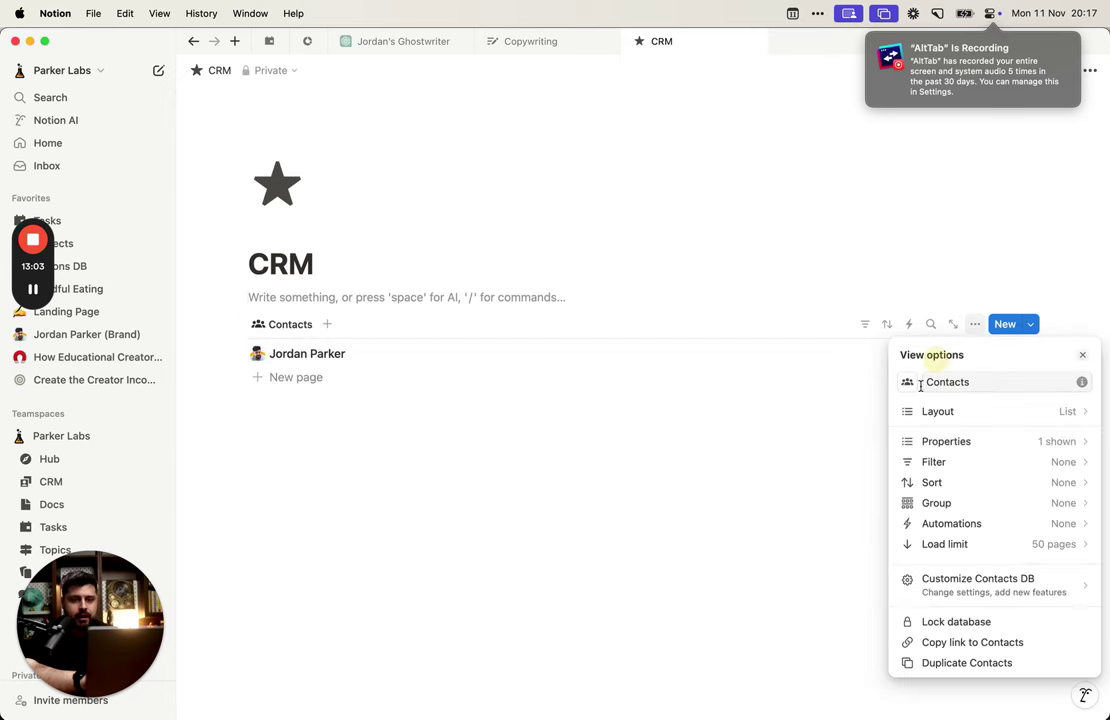
{"action": "left_click", "coordinate": [975, 411]}
{"action": "left_click", "coordinate": [1021, 514]}
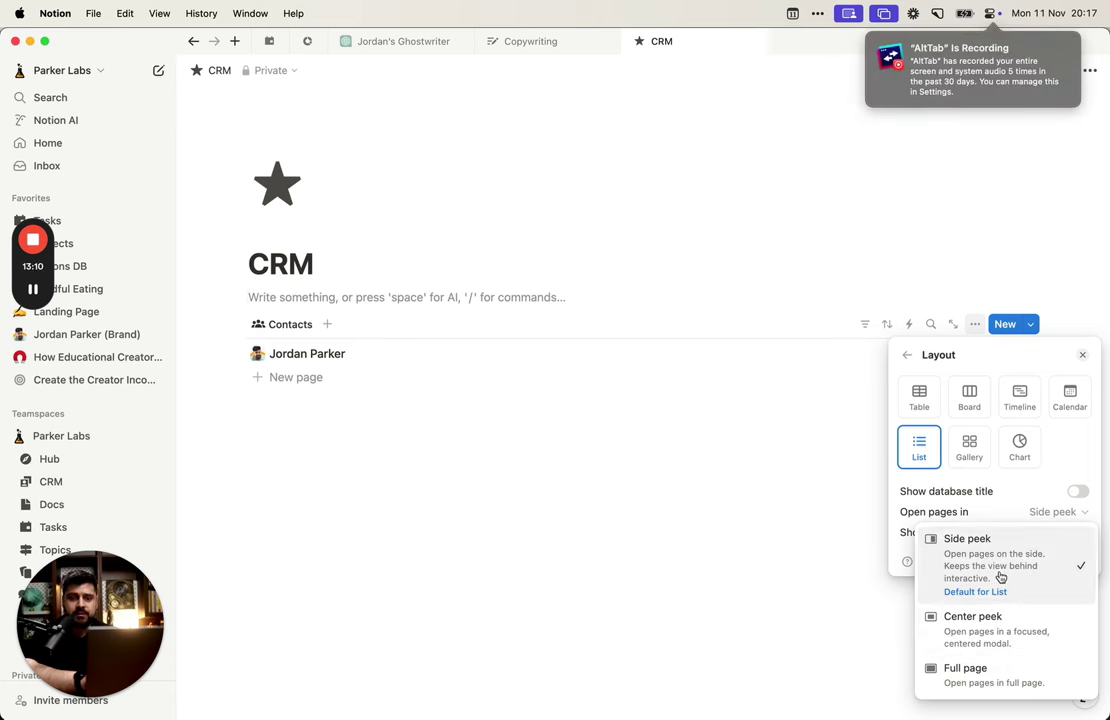
{"action": "left_click", "coordinate": [800, 550]}
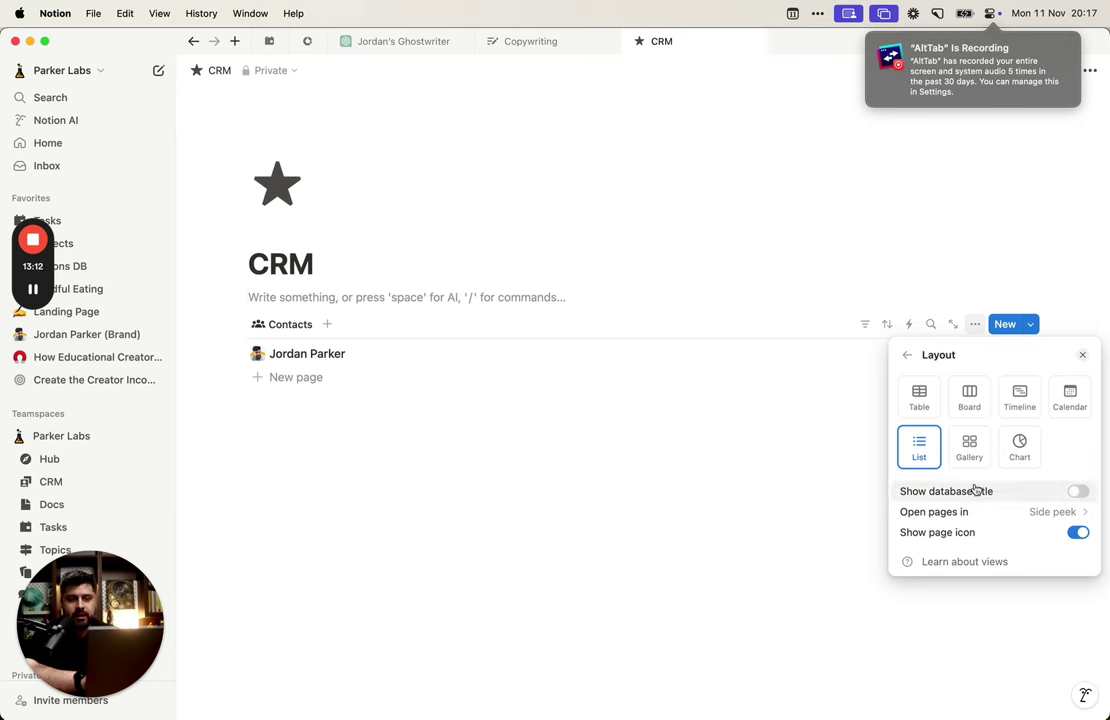
{"action": "left_click", "coordinate": [686, 356]}
{"action": "left_click", "coordinate": [686, 356]}
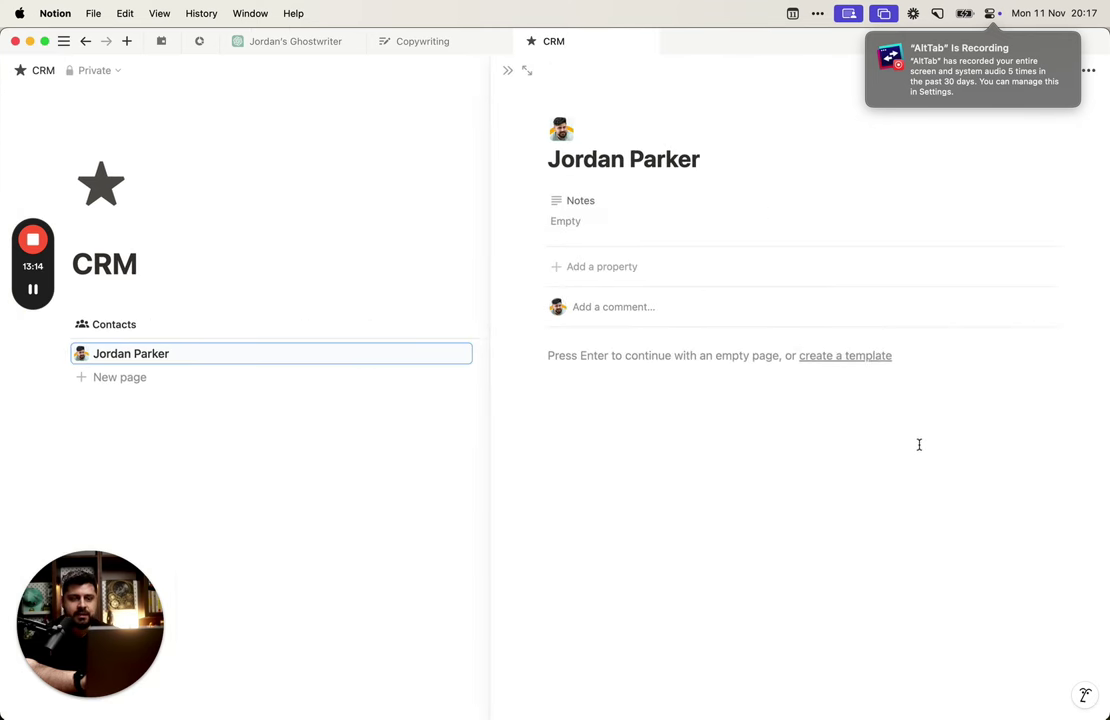
{"action": "left_click", "coordinate": [389, 556]}
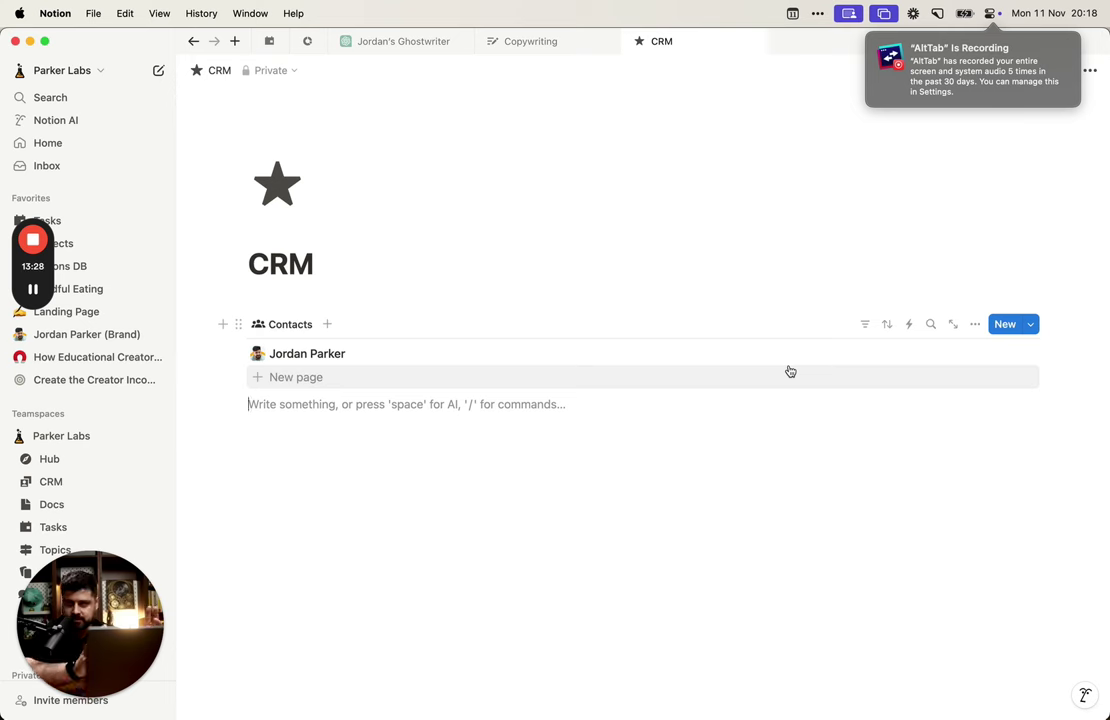
{"action": "left_click", "coordinate": [975, 324]}
{"action": "left_click", "coordinate": [968, 412]}
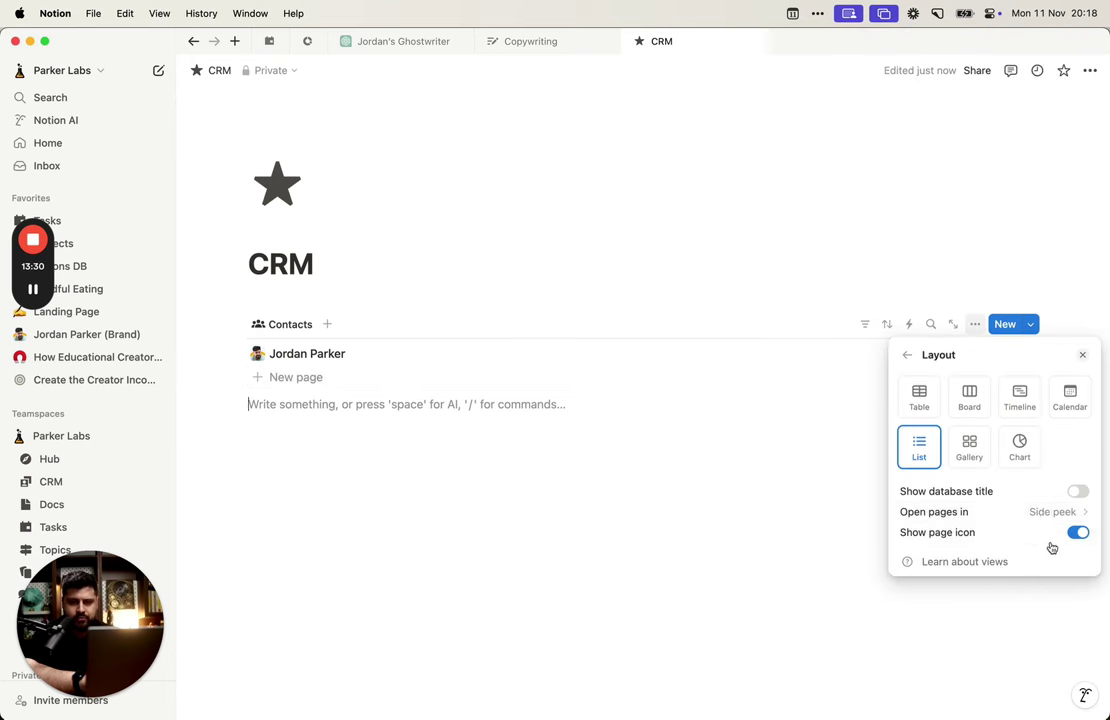
{"action": "left_click", "coordinate": [1053, 511]}
{"action": "left_click", "coordinate": [980, 622]}
{"action": "left_click", "coordinate": [698, 542]}
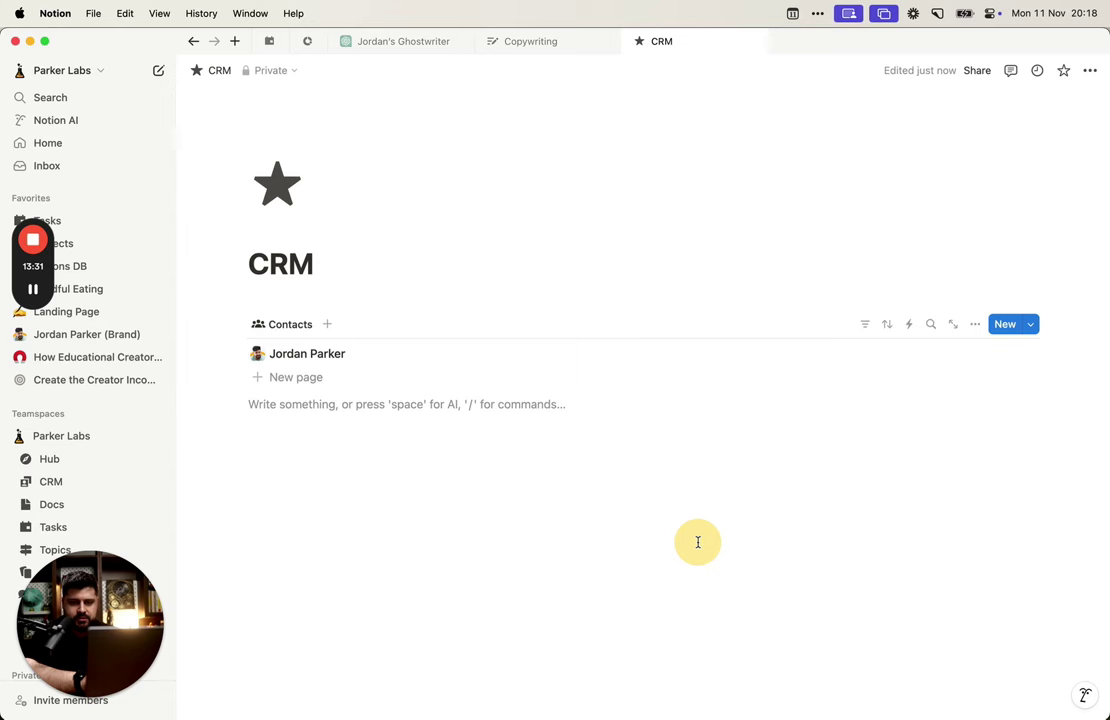
{"action": "left_click", "coordinate": [787, 353]}
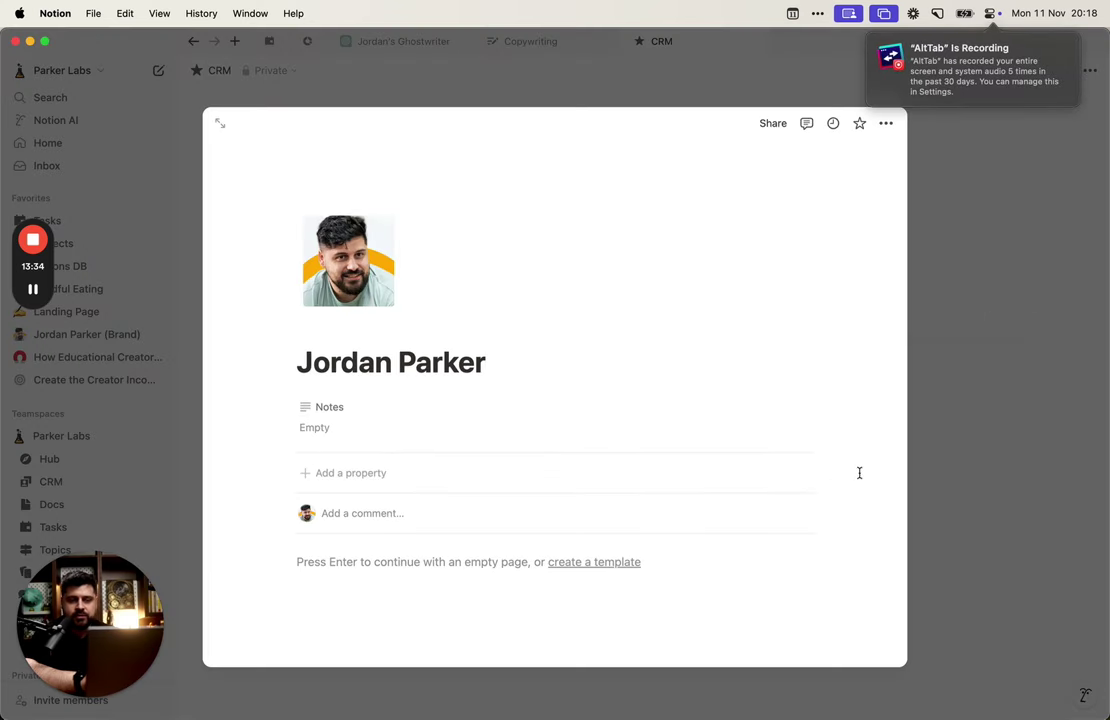
{"action": "scroll", "coordinate": [716, 570], "scroll_direction": "down", "scroll_amount": 3}
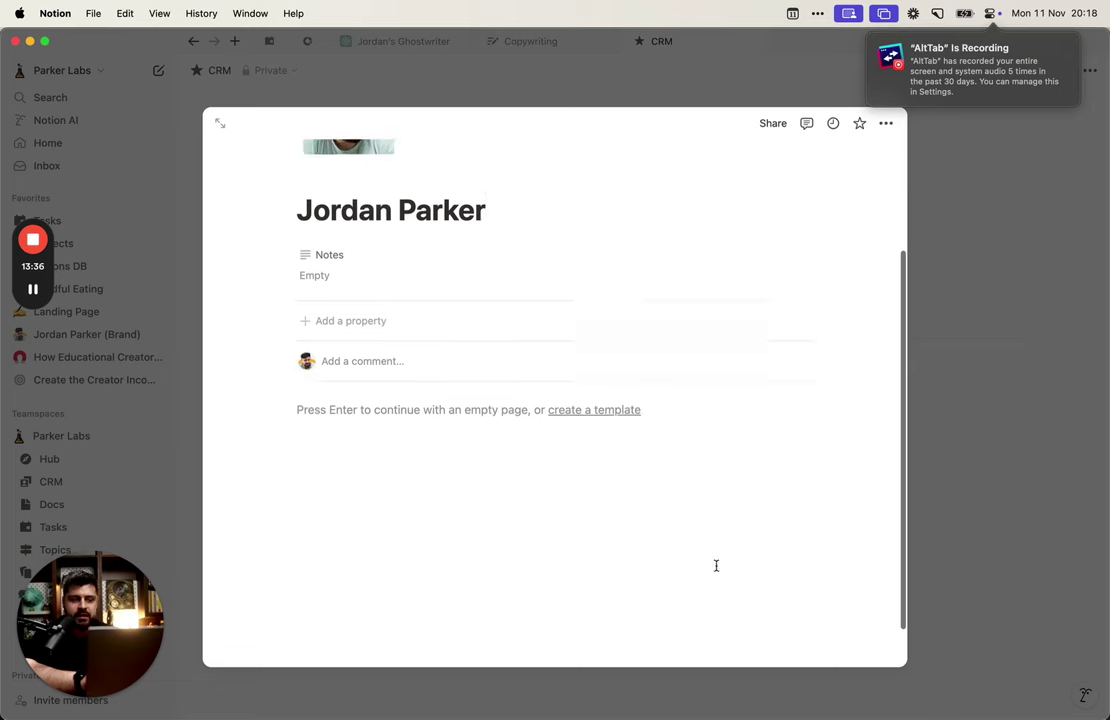
{"action": "scroll", "coordinate": [716, 565], "scroll_direction": "up", "scroll_amount": 3}
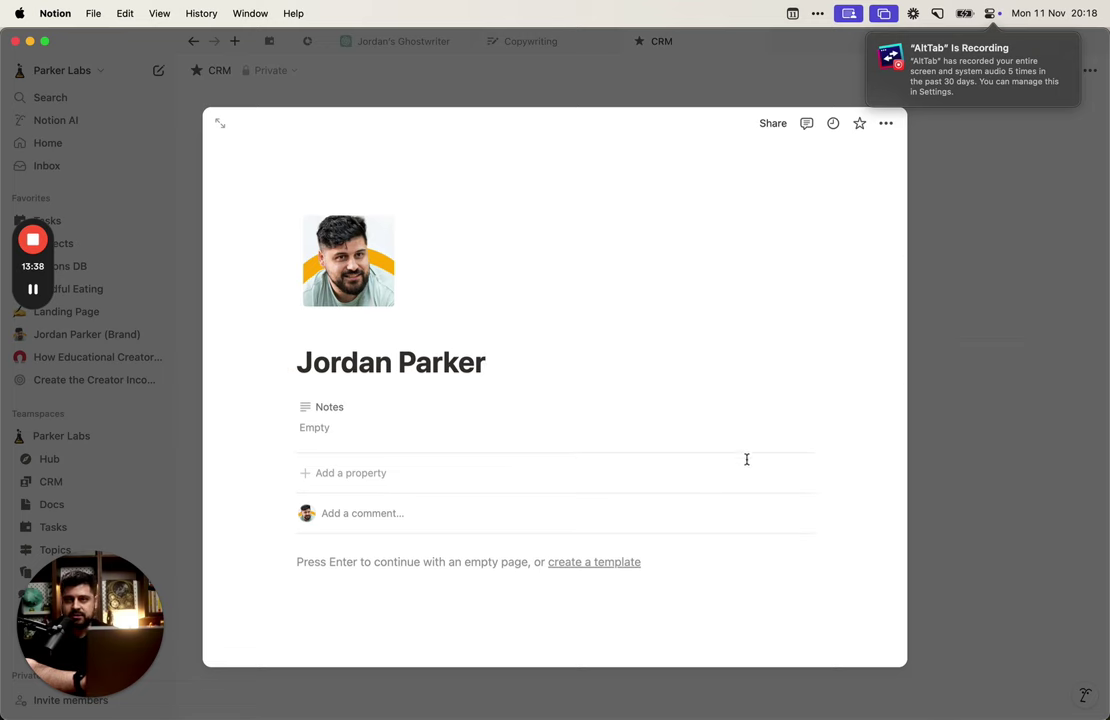
{"action": "left_click", "coordinate": [1038, 494]}
{"action": "left_click", "coordinate": [975, 324]}
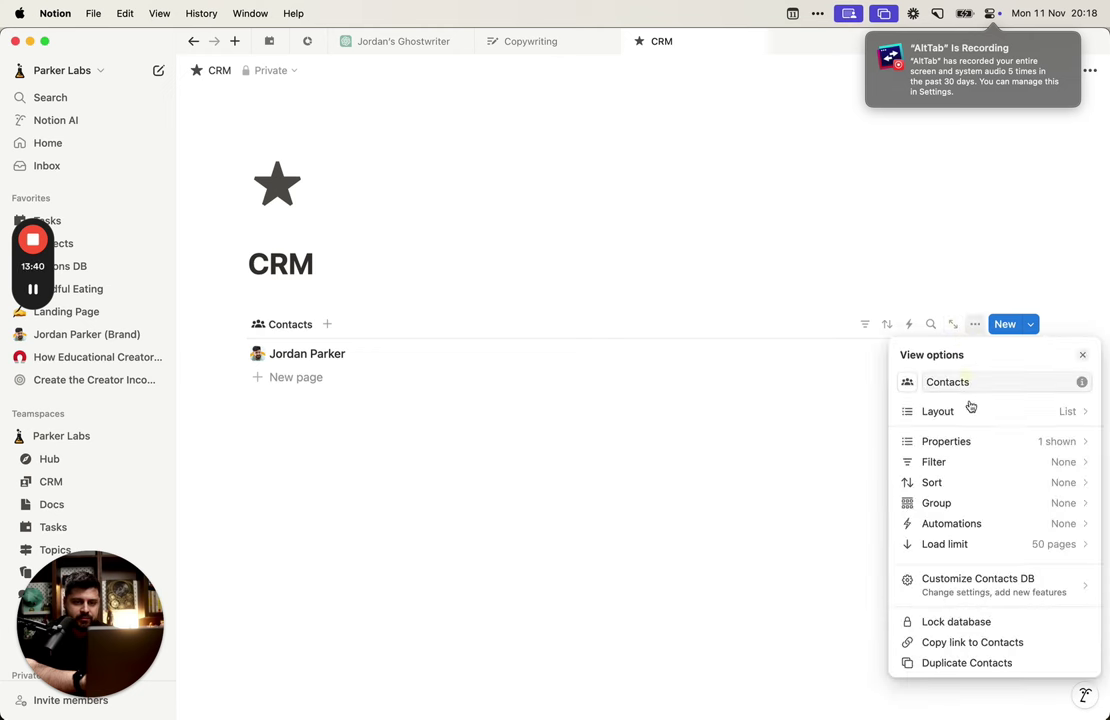
{"action": "left_click", "coordinate": [982, 411]}
{"action": "left_click", "coordinate": [1063, 493]}
{"action": "left_click", "coordinate": [1062, 495]}
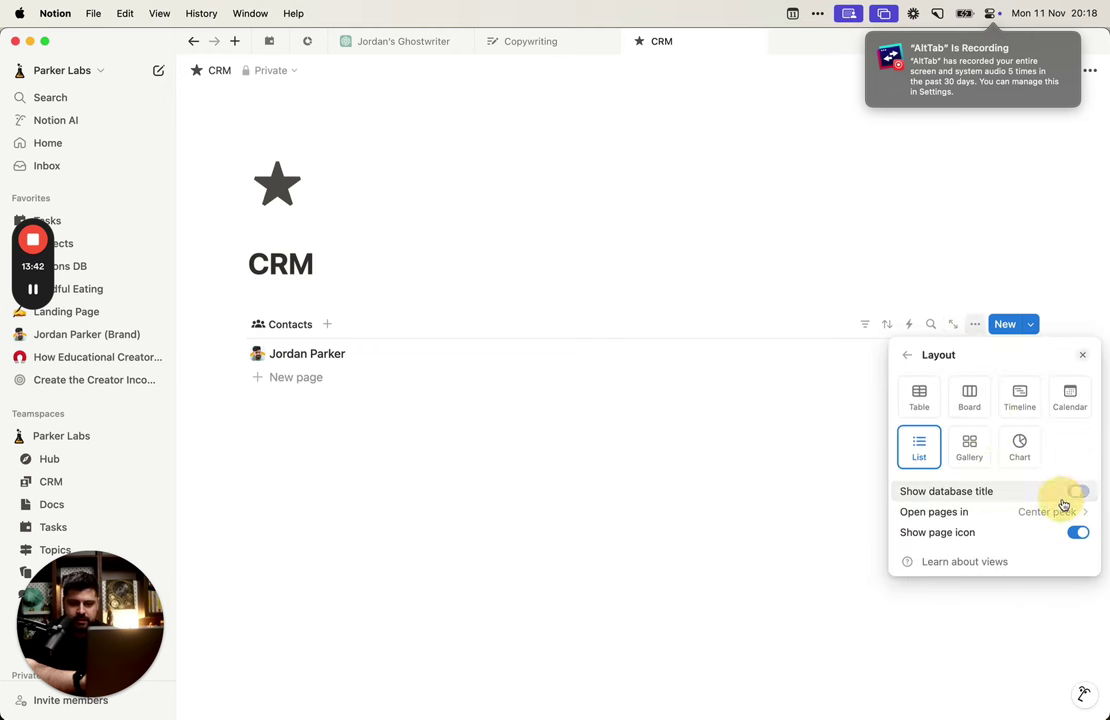
{"action": "left_click", "coordinate": [1051, 514]}
{"action": "left_click", "coordinate": [958, 545]}
{"action": "left_click", "coordinate": [738, 451]}
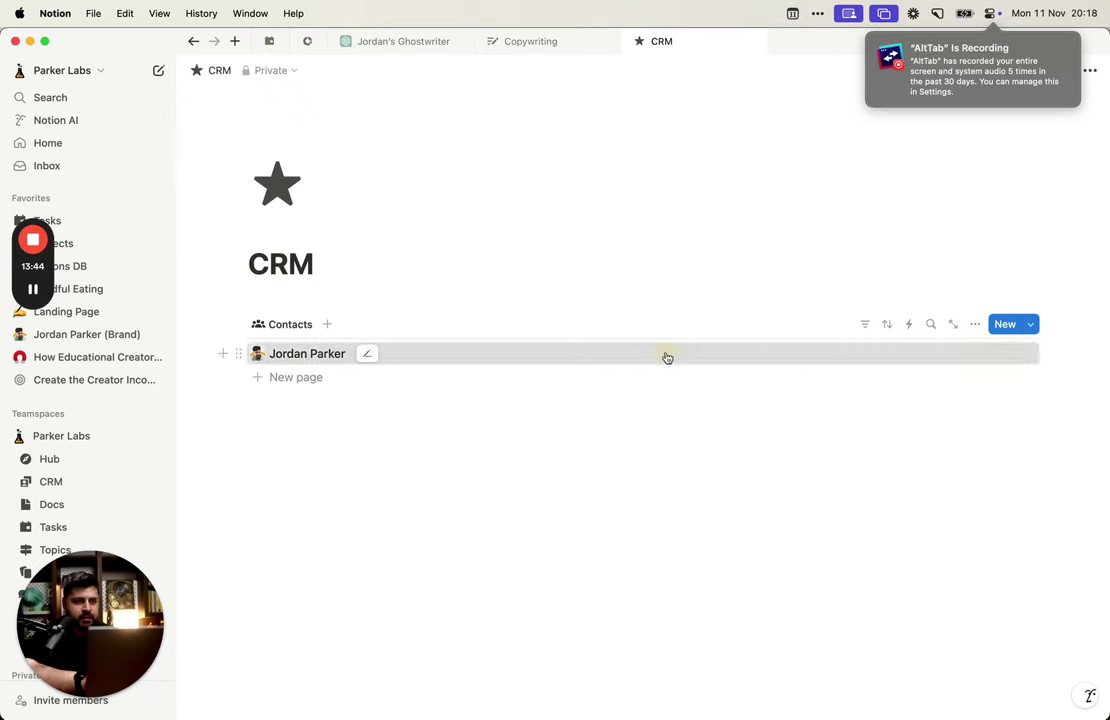
{"action": "left_click", "coordinate": [664, 355]}
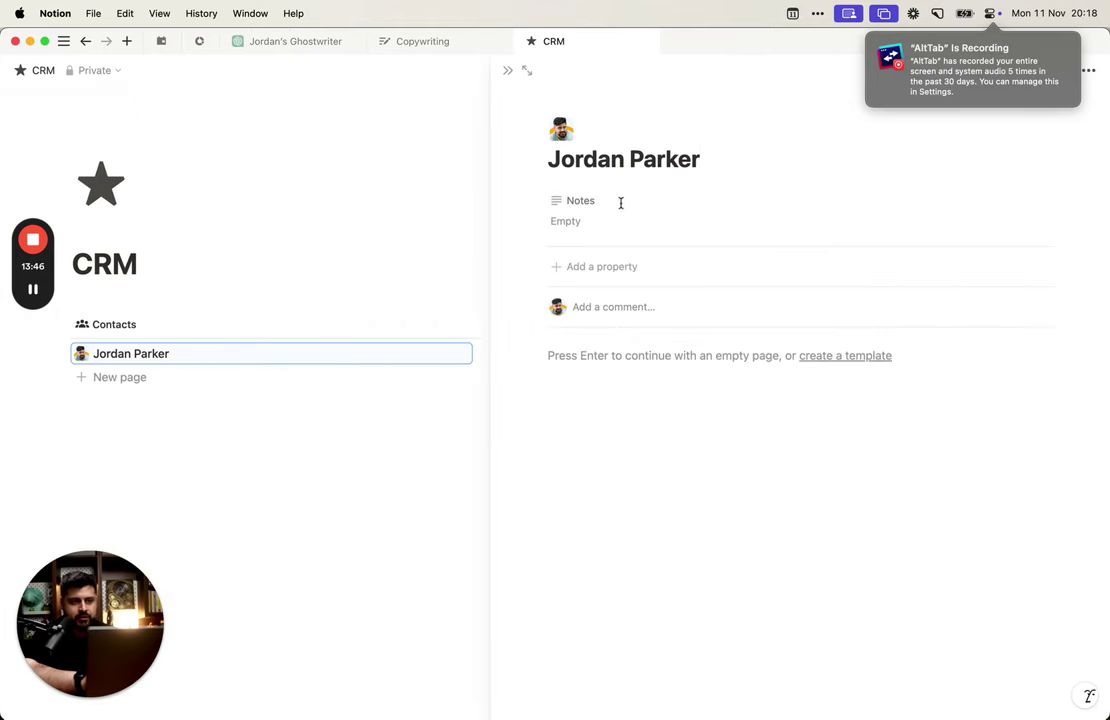
{"action": "mouse_move", "coordinate": [508, 54]}
{"action": "left_click", "coordinate": [560, 198]}
{"action": "key", "text": "super+backslash"}
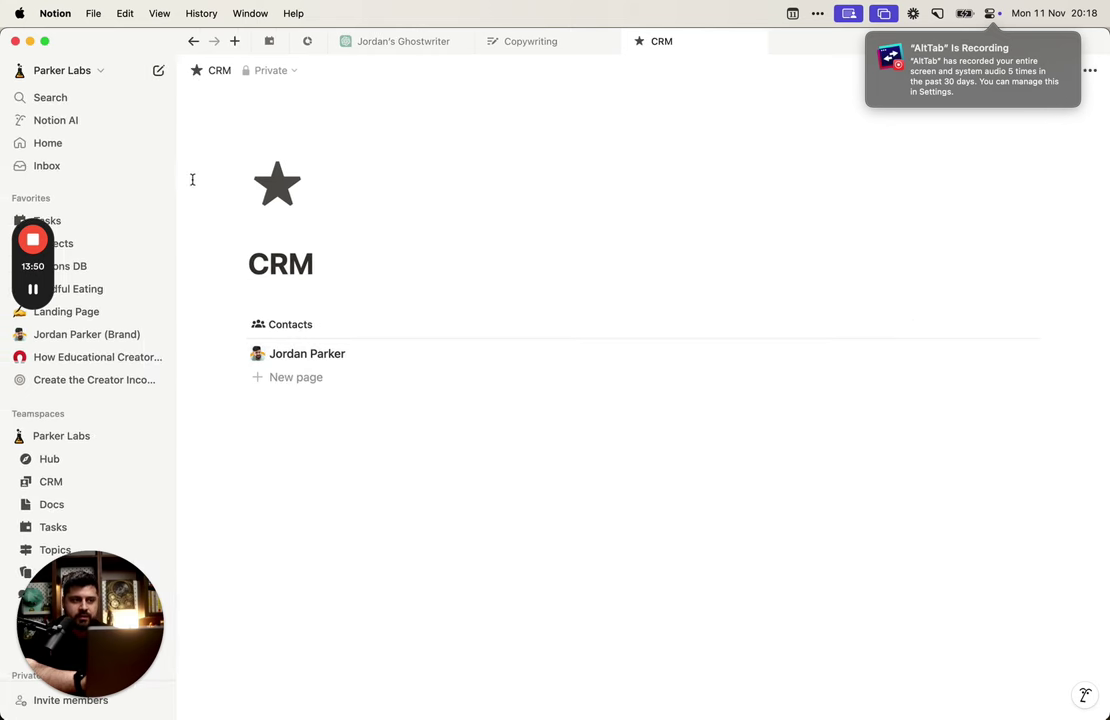
{"action": "left_click_drag", "start_coordinate": [178, 178], "coordinate": [207, 178]}
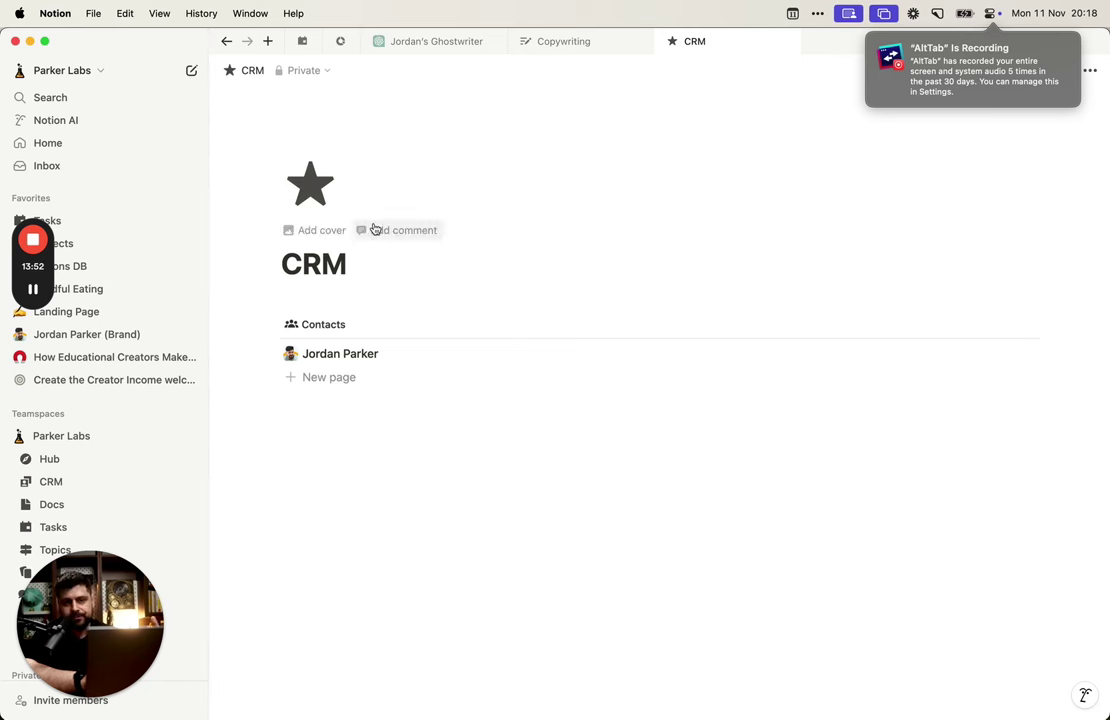
{"action": "left_click", "coordinate": [545, 355]}
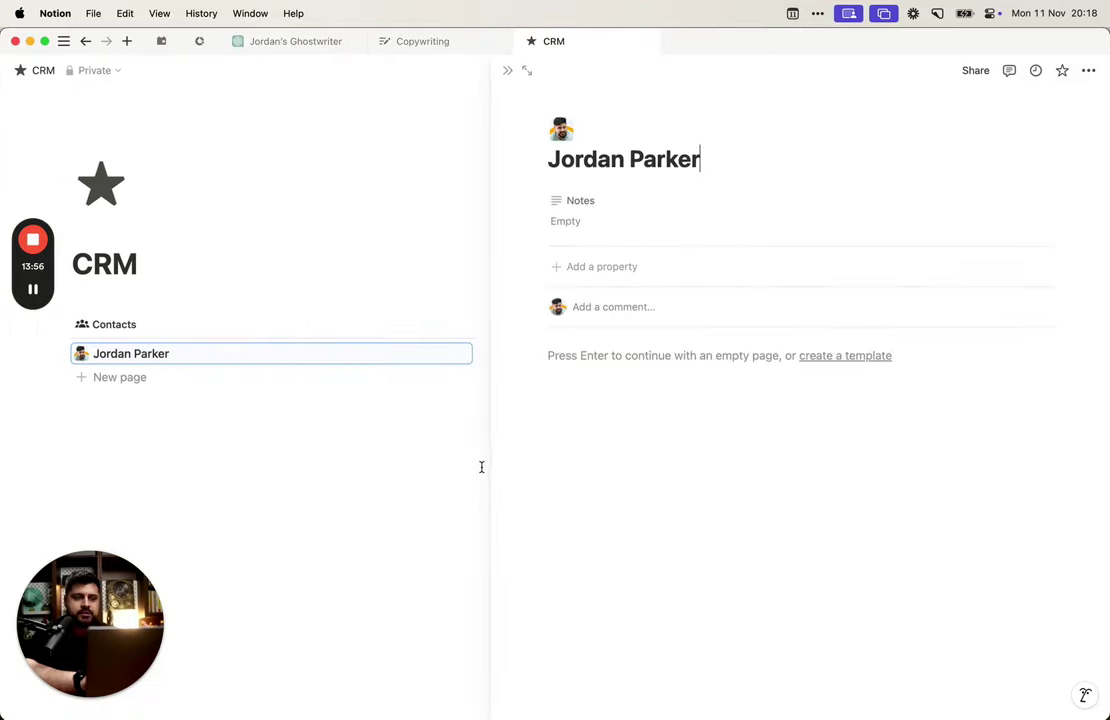
{"action": "left_click", "coordinate": [480, 471]}
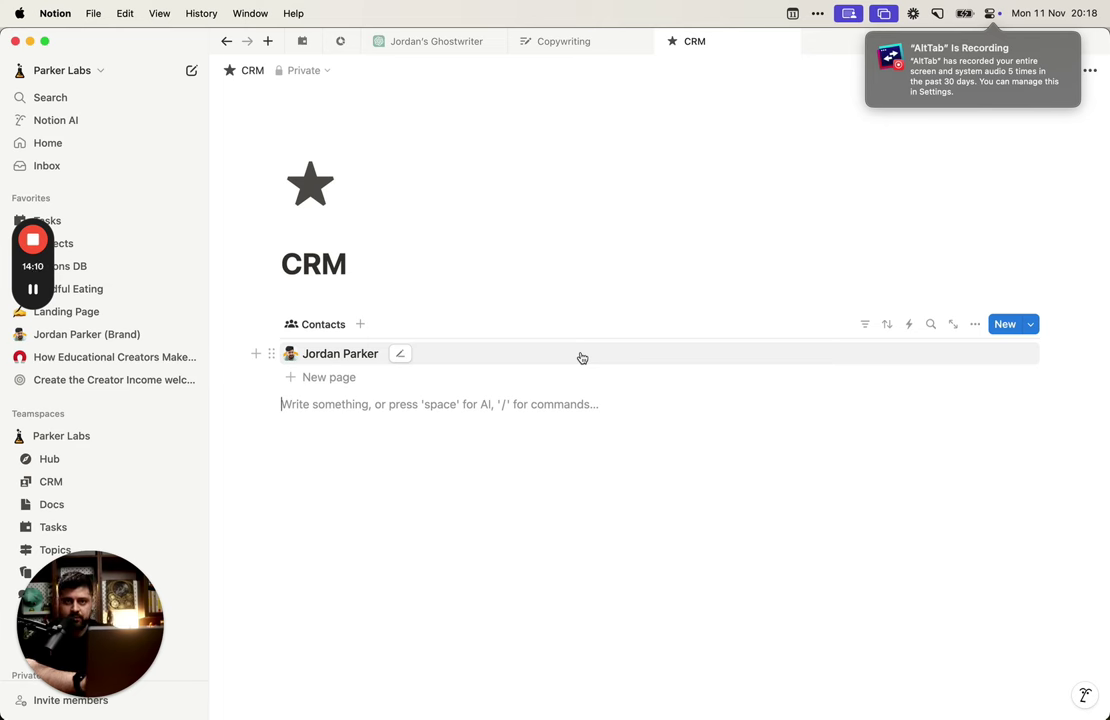
{"action": "left_click", "coordinate": [582, 358]}
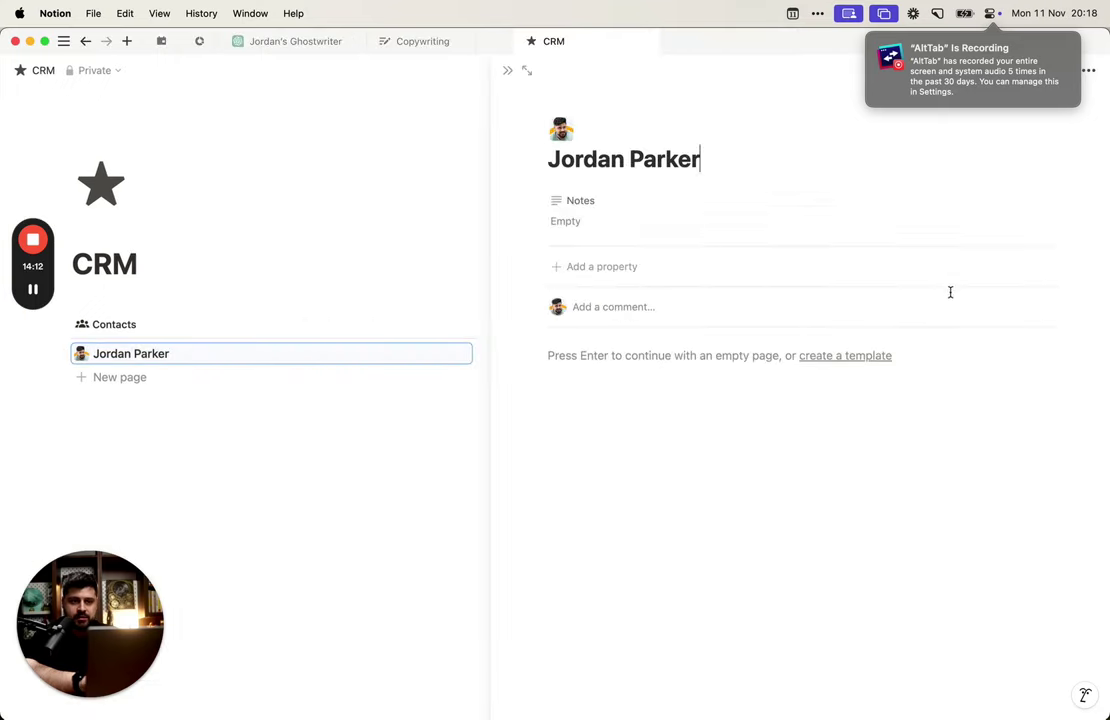
{"action": "left_click", "coordinate": [507, 72]}
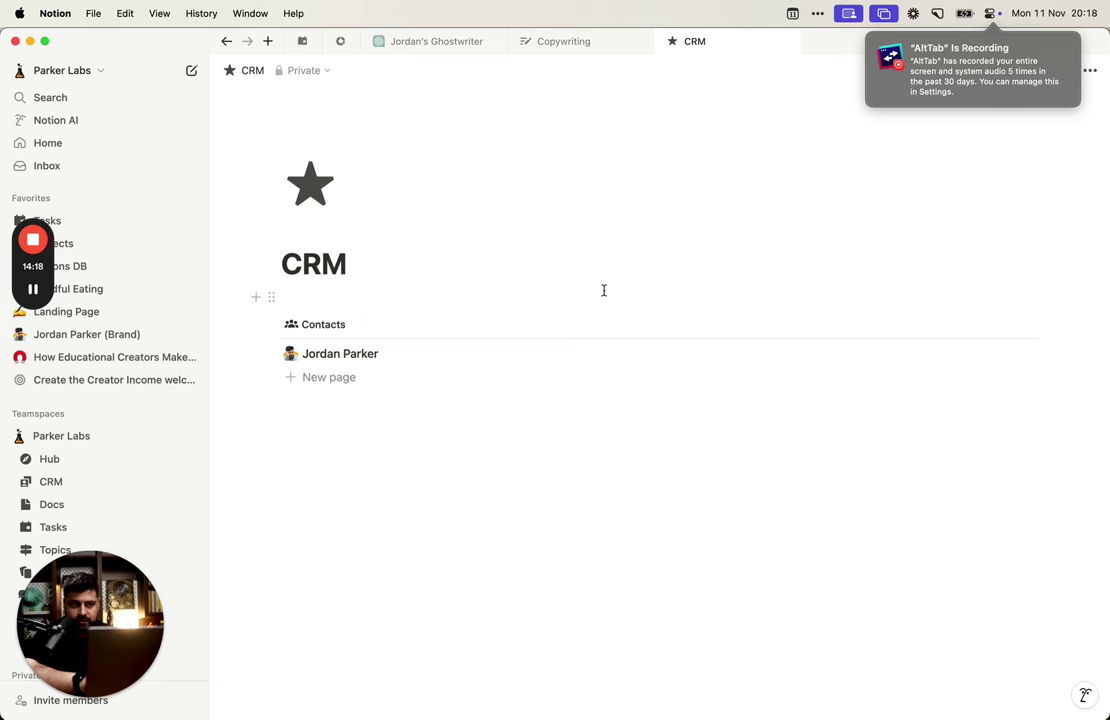
Step: Add a Date property named 'Last Contacted' on the contact's page
{"action": "left_click", "coordinate": [977, 323]}
{"action": "left_click", "coordinate": [977, 323]}
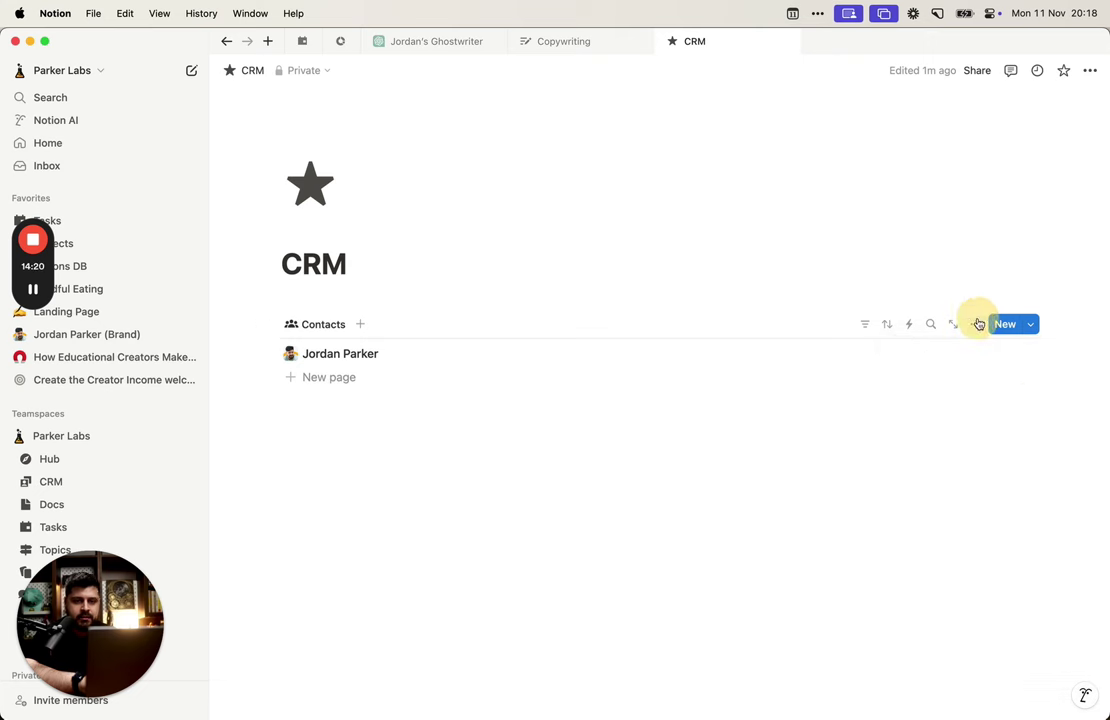
{"action": "left_click", "coordinate": [833, 348]}
{"action": "left_click", "coordinate": [644, 268]}
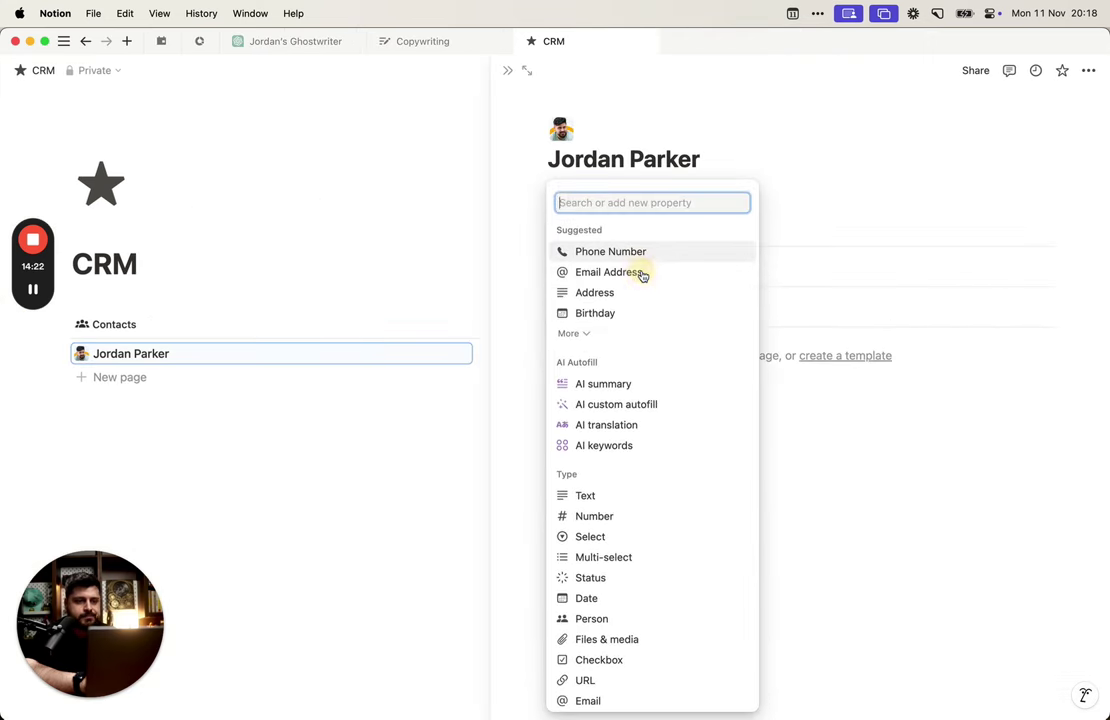
{"action": "type", "text": "date"}
{"action": "key", "text": "Down"}
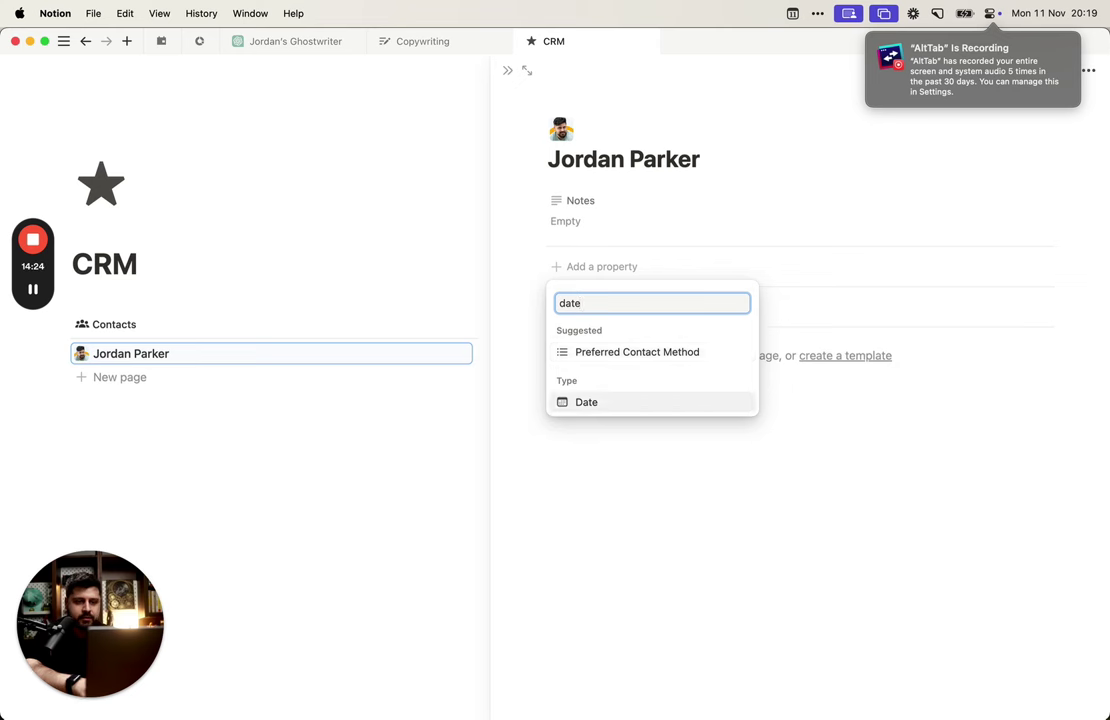
{"action": "key", "text": "Return"}
{"action": "type", "text": "Last Contac"}
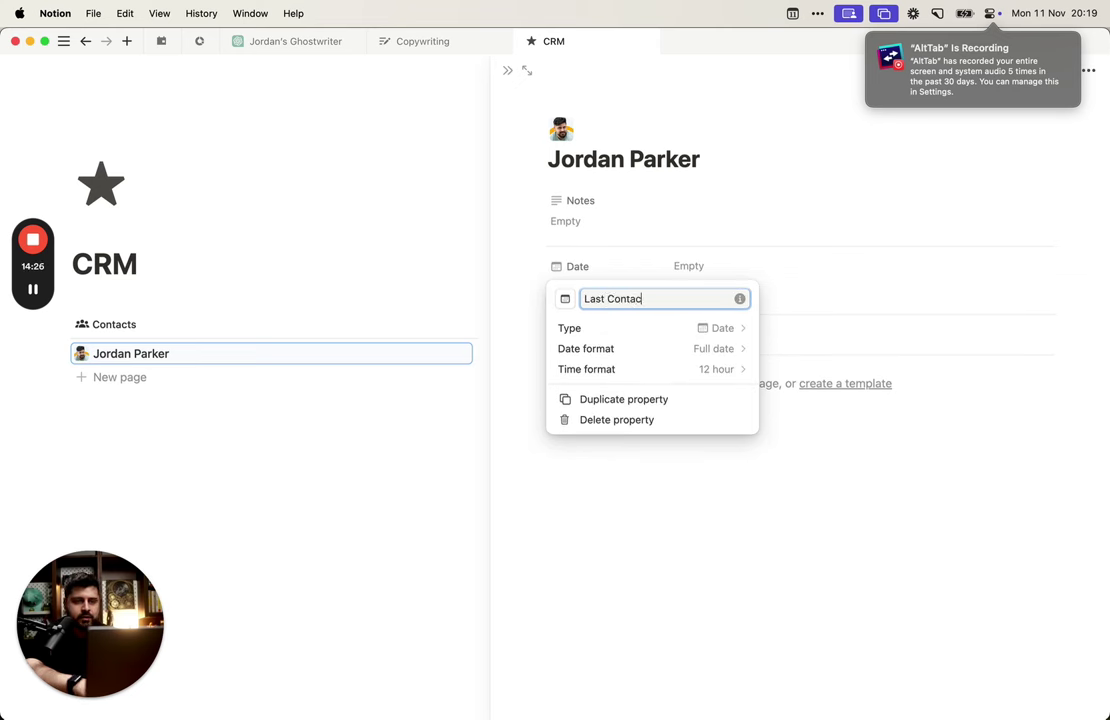
{"action": "type", "text": "ted"}
{"action": "key", "text": "Return"}
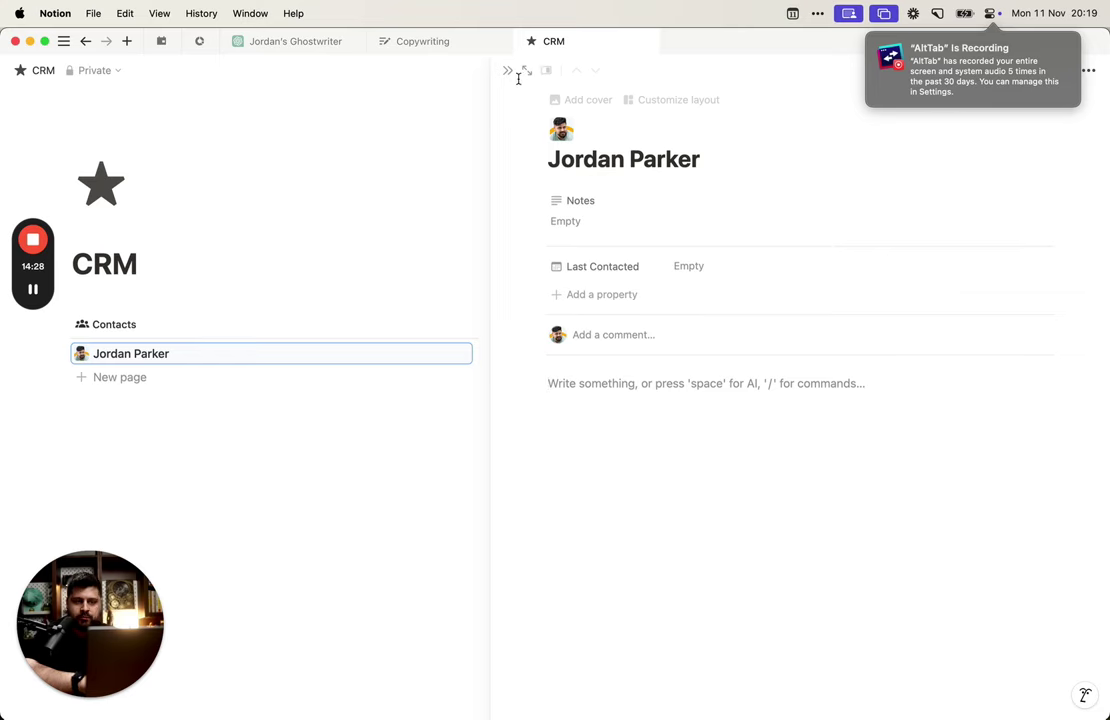
Step: Make Last Contacted visible in the Contacts list view's properties
{"action": "left_click", "coordinate": [509, 71]}
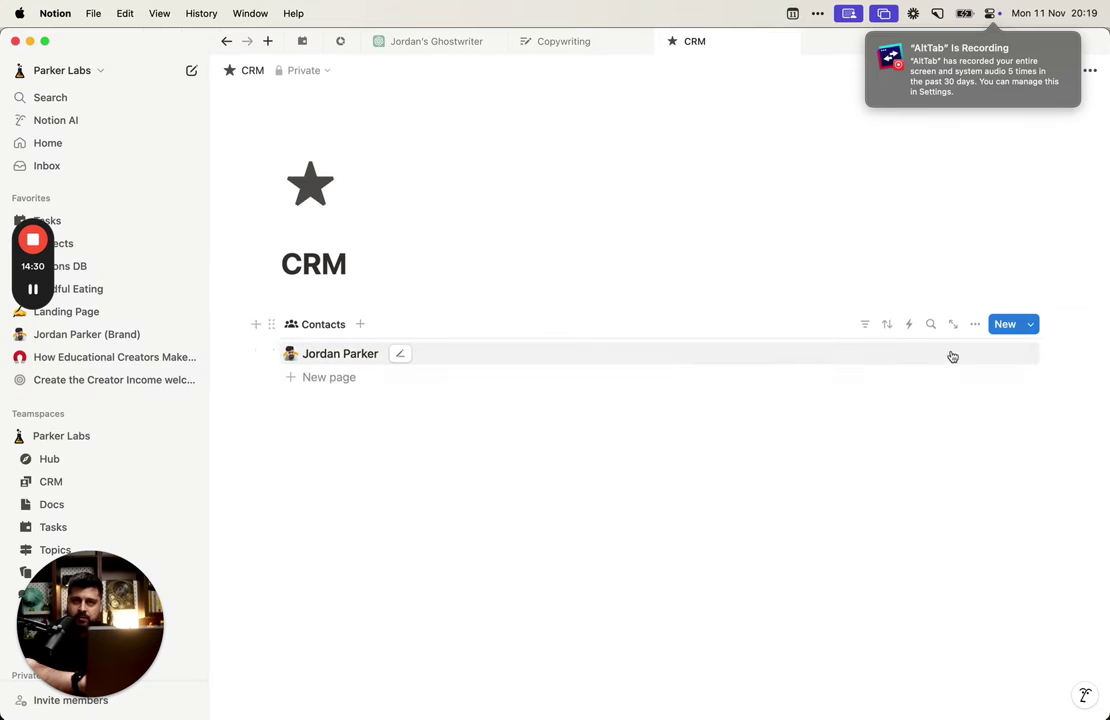
{"action": "left_click", "coordinate": [975, 324]}
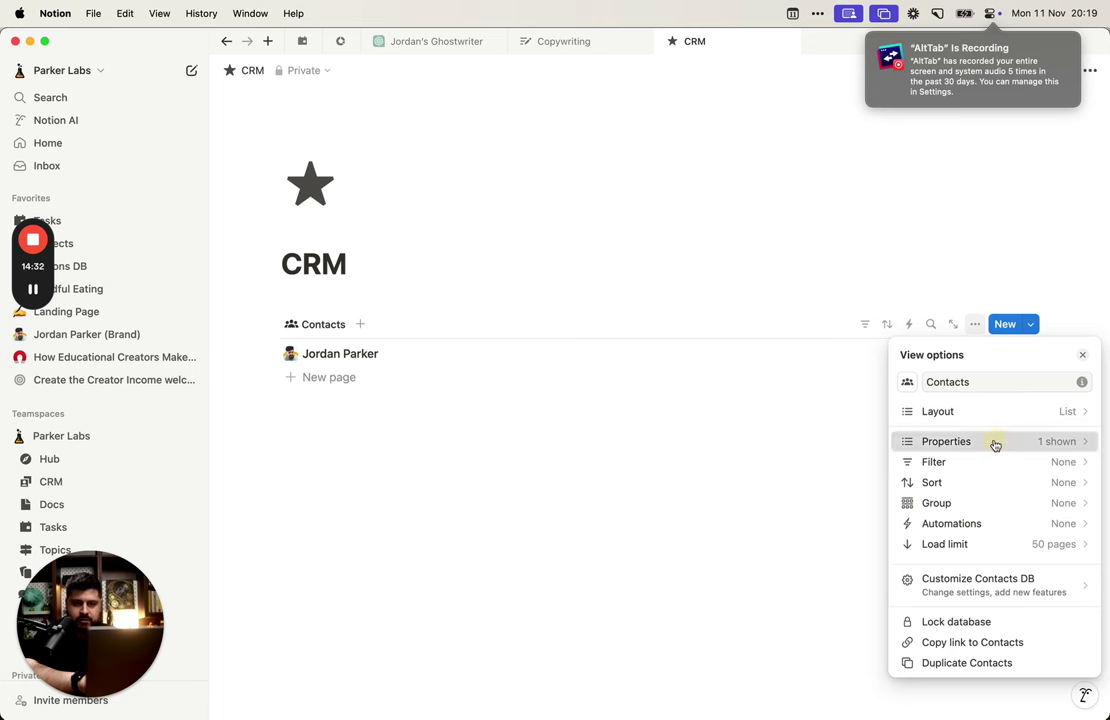
{"action": "left_click", "coordinate": [995, 443]}
{"action": "left_click", "coordinate": [907, 355]}
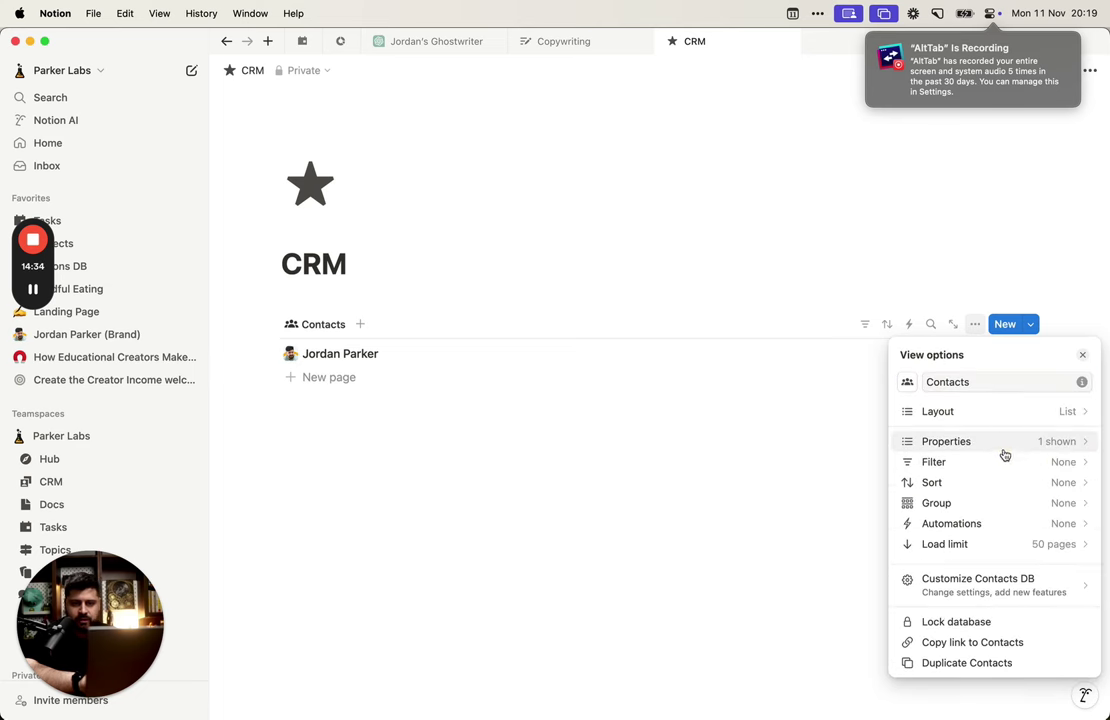
{"action": "left_click", "coordinate": [1003, 446]}
{"action": "left_click", "coordinate": [1066, 485]}
{"action": "left_click", "coordinate": [726, 466]}
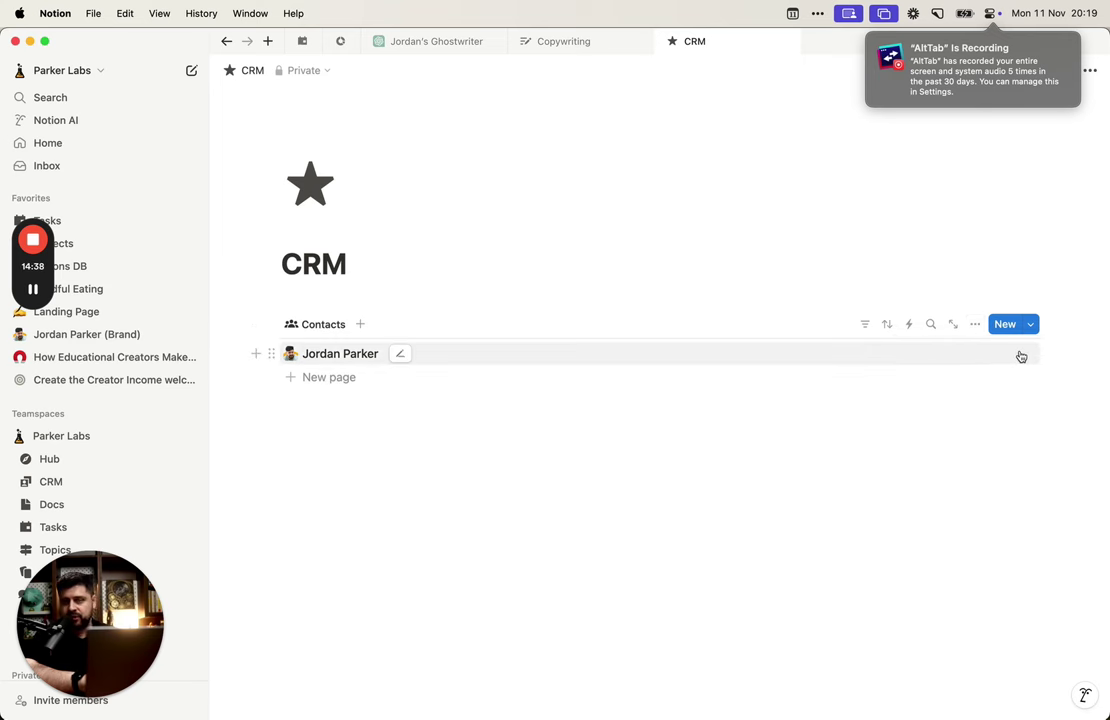
Step: Set the contact's Last Contacted date to November 9, 2024 and return to the CRM page
{"action": "left_click", "coordinate": [1013, 358]}
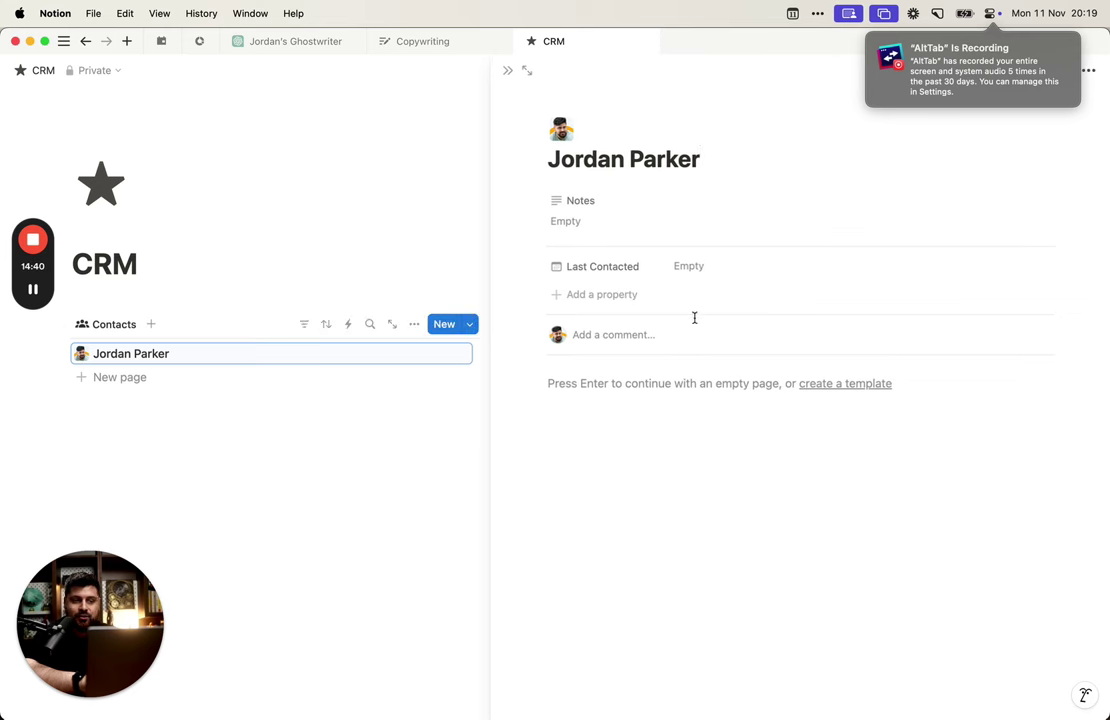
{"action": "left_click", "coordinate": [695, 275]}
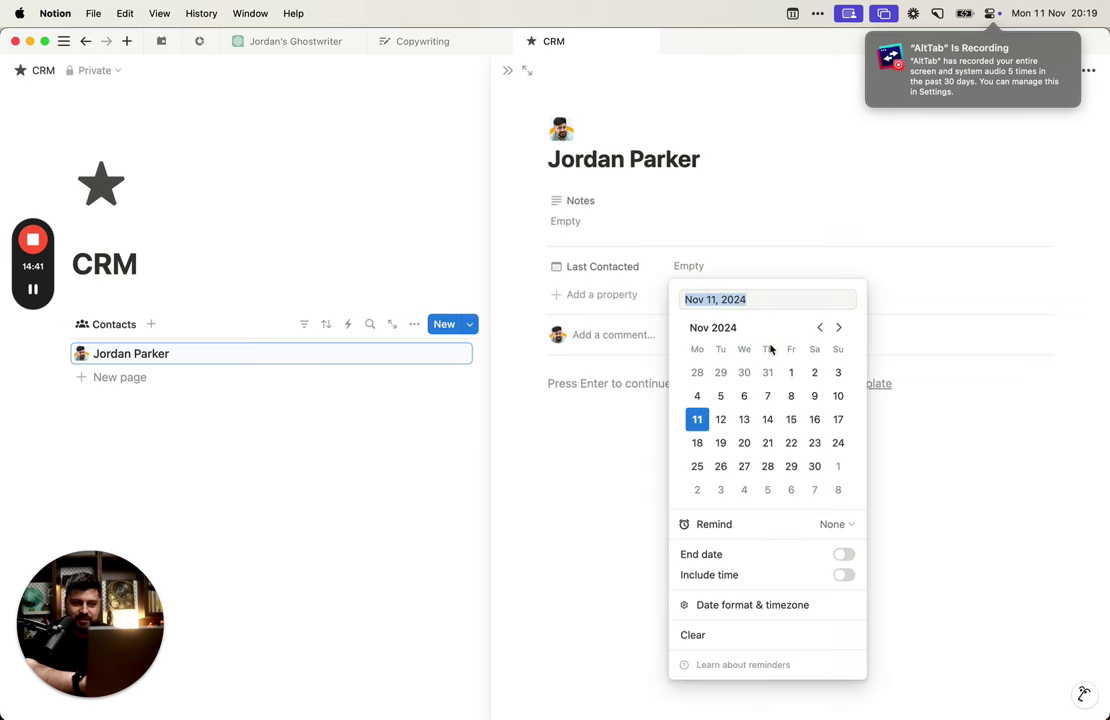
{"action": "left_click", "coordinate": [814, 396]}
{"action": "left_click", "coordinate": [590, 99]}
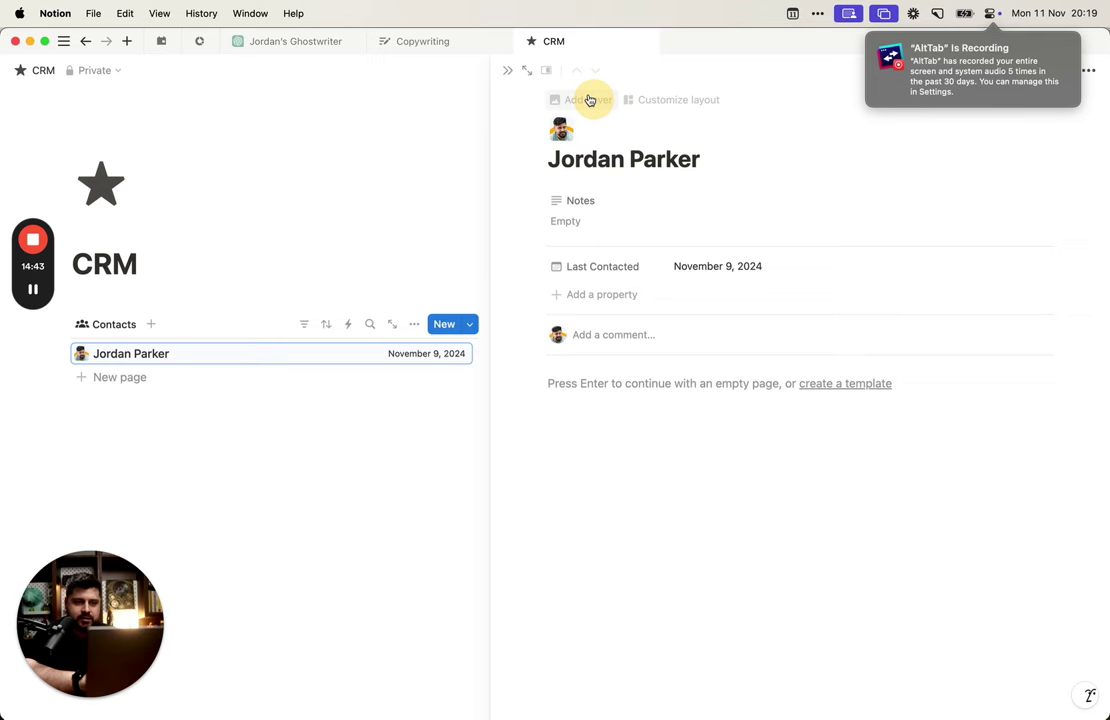
{"action": "left_click", "coordinate": [527, 70]}
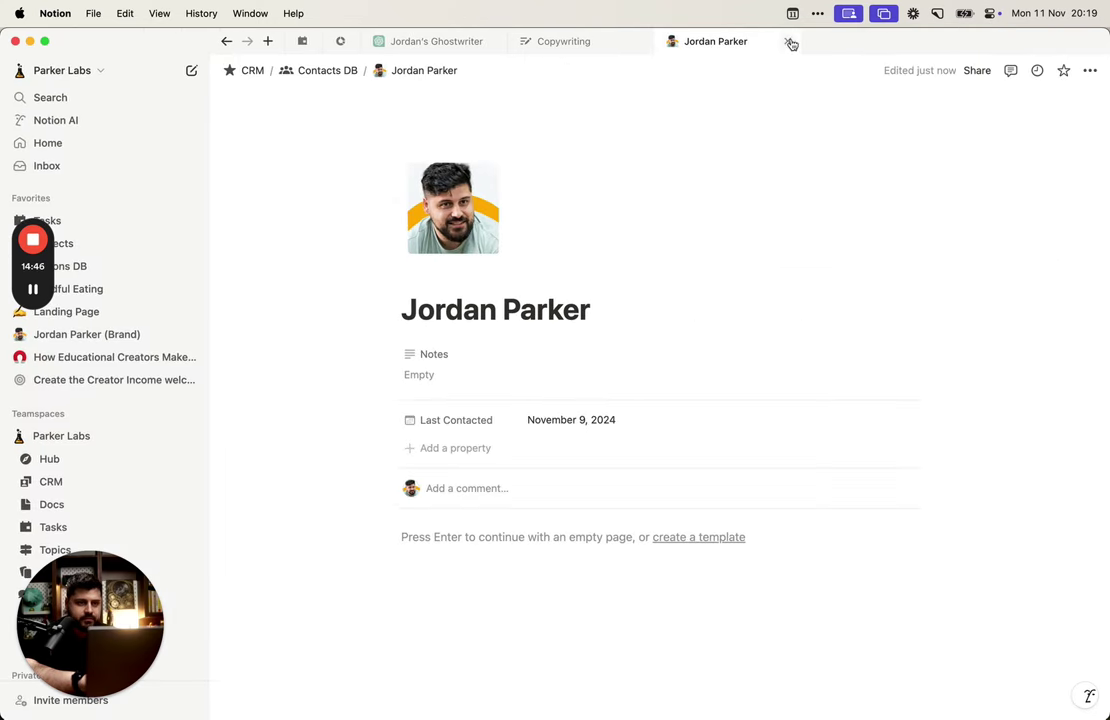
{"action": "left_click", "coordinate": [224, 42]}
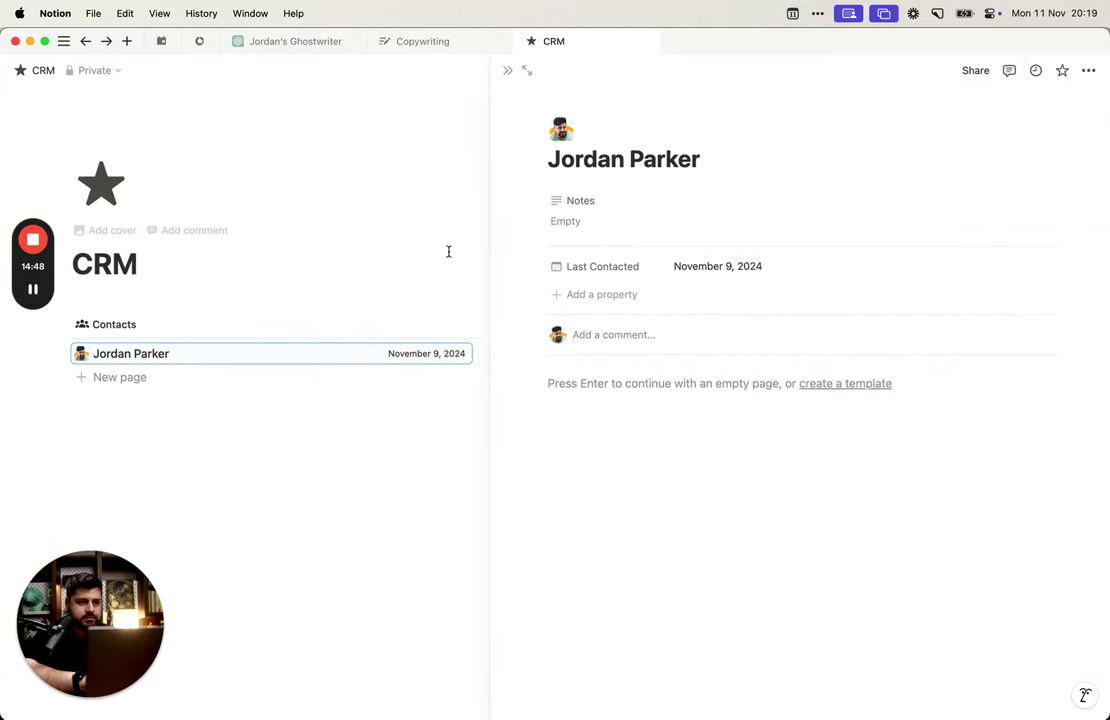
{"action": "left_click", "coordinate": [440, 184]}
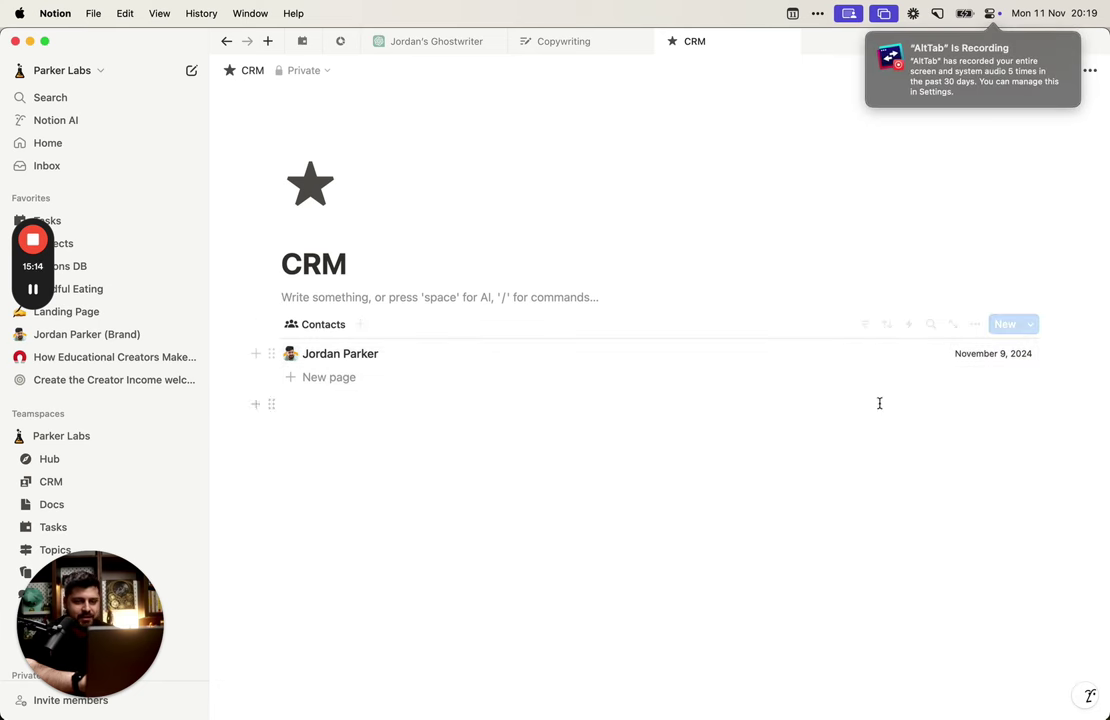
{"action": "left_click", "coordinate": [825, 350]}
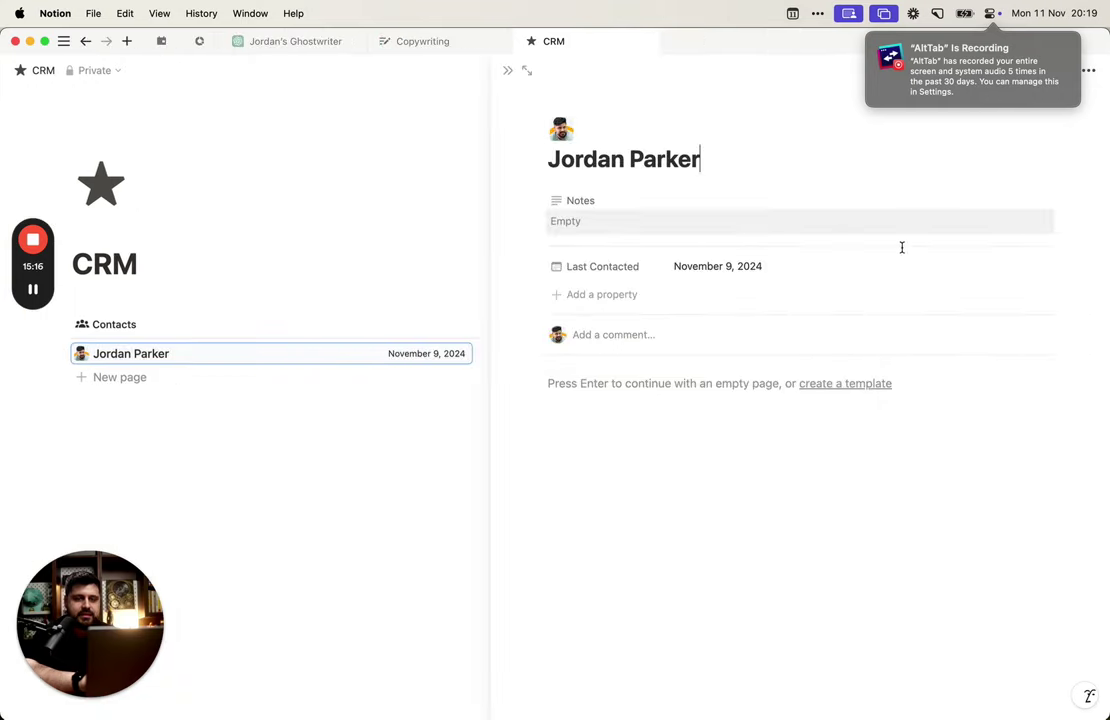
{"action": "left_click", "coordinate": [483, 448]}
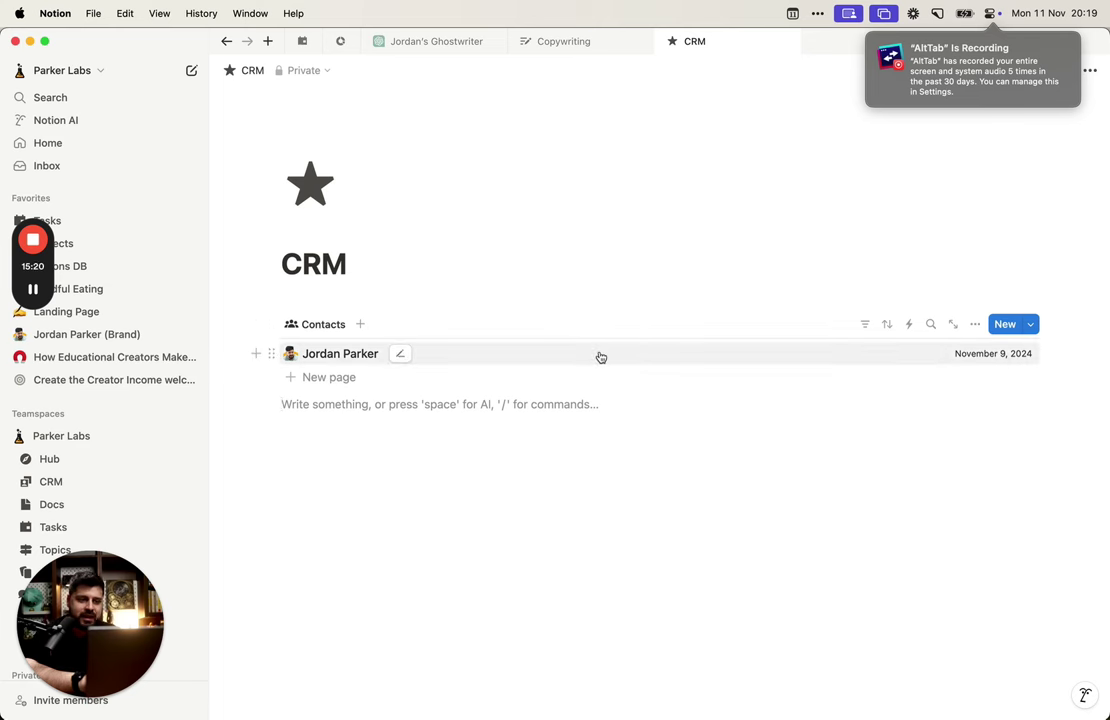
Step: Set the contact's Last Contacted date to November 11, 2024
{"action": "left_click", "coordinate": [977, 359]}
{"action": "left_click", "coordinate": [929, 451]}
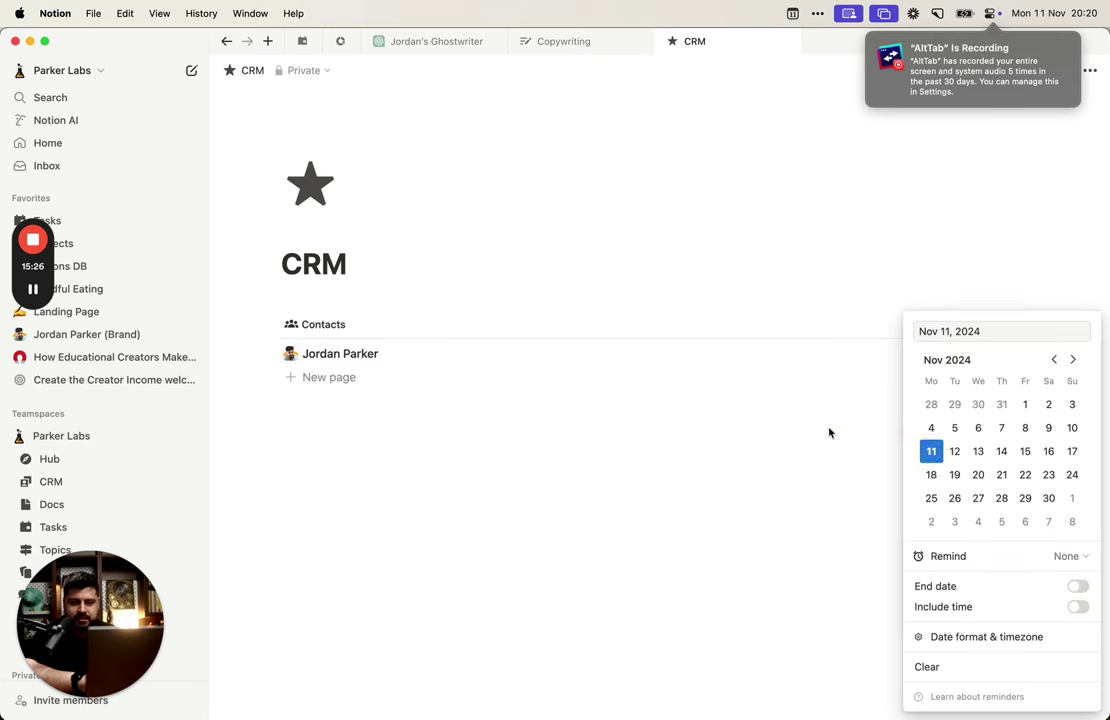
{"action": "left_click", "coordinate": [830, 434]}
Step: Add a Button property named Contacted to the contact's page
{"action": "left_click", "coordinate": [897, 350]}
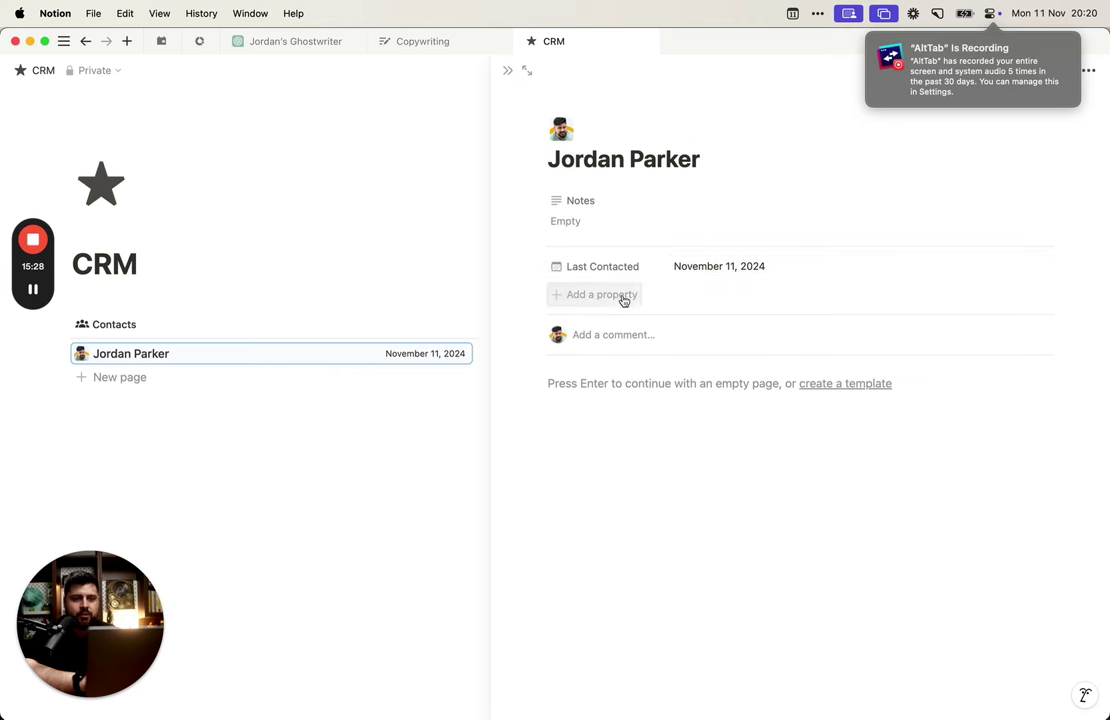
{"action": "left_click", "coordinate": [622, 297]}
{"action": "type", "text": "butt"}
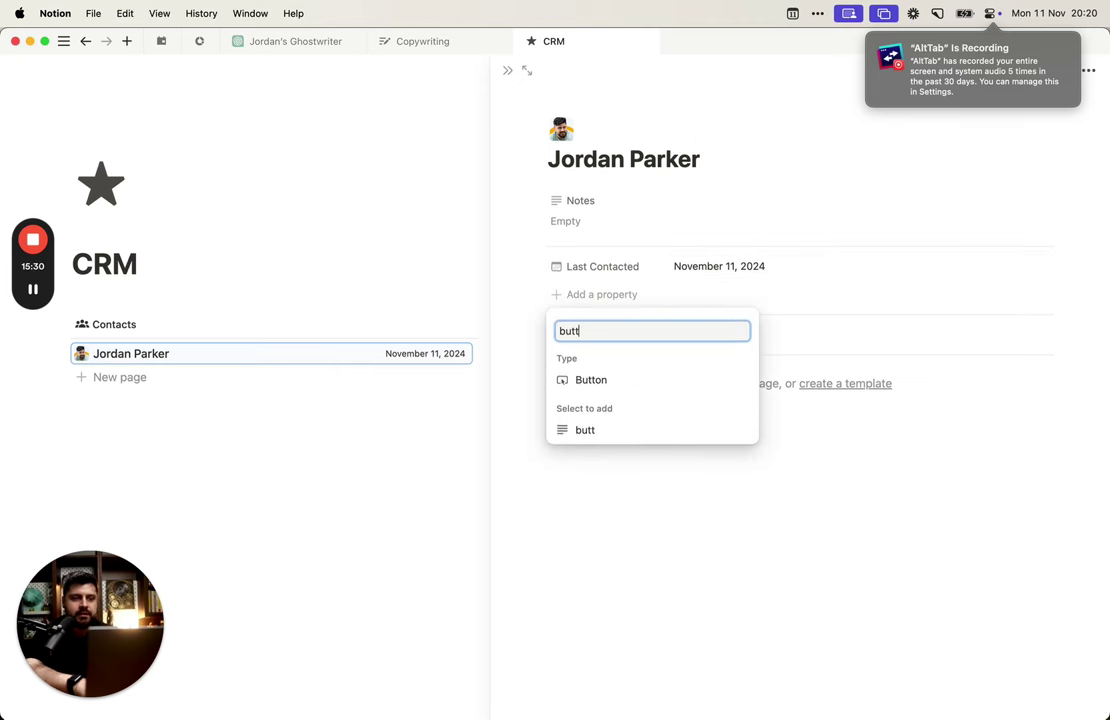
{"action": "key", "text": "Return"}
{"action": "type", "text": "Cont"}
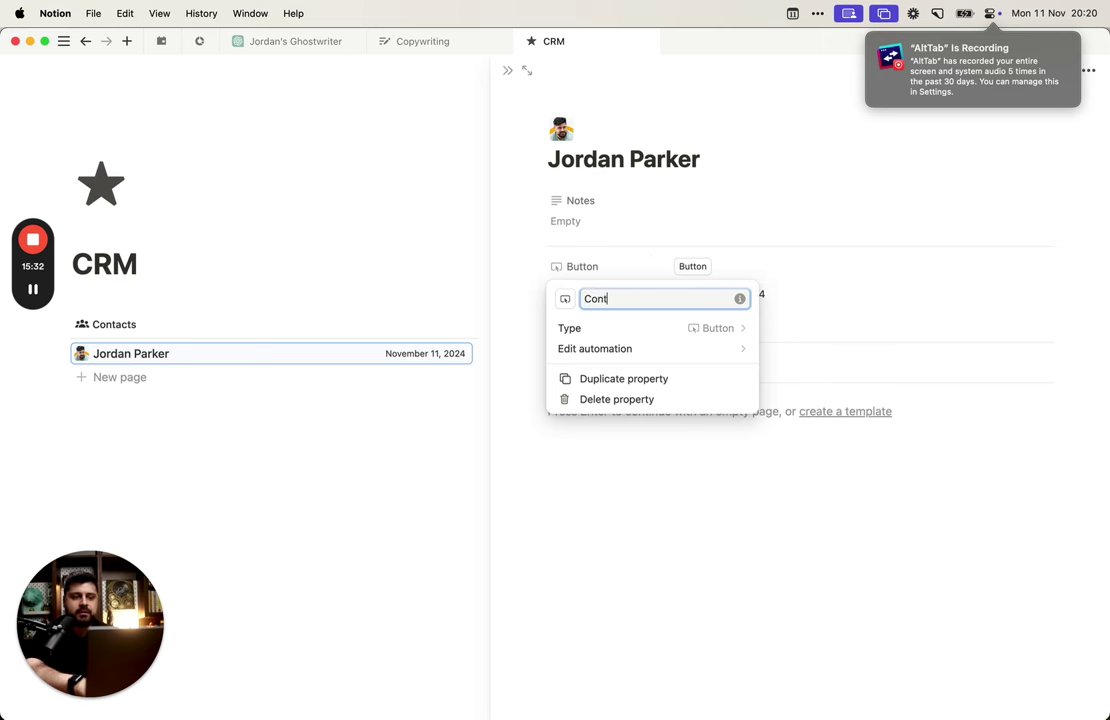
{"action": "type", "text": "acted"}
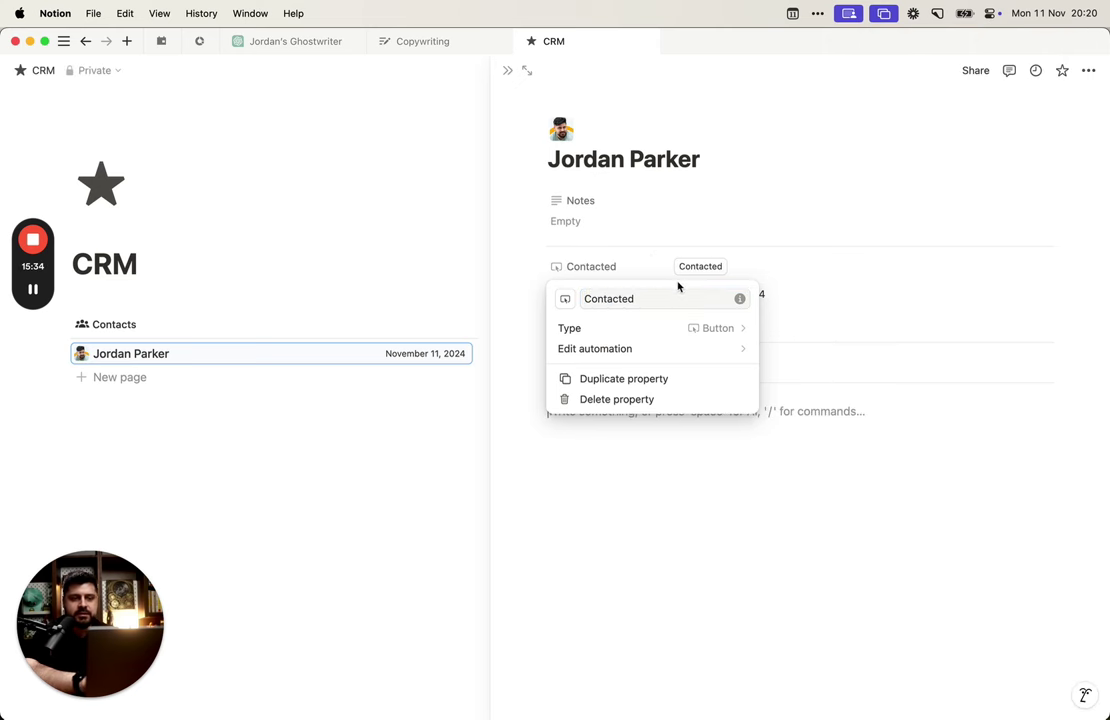
Step: Make the Contacted button set Last Contacted to the click time and save it
{"action": "left_click", "coordinate": [706, 350]}
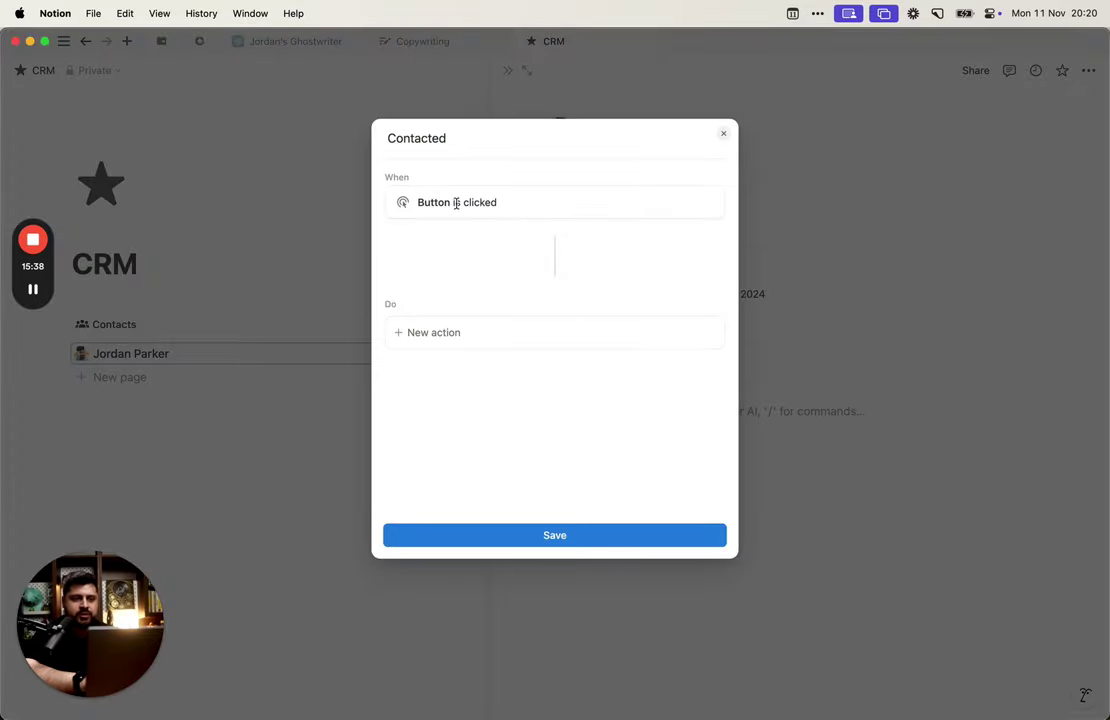
{"action": "left_click_drag", "start_coordinate": [418, 202], "coordinate": [539, 209]}
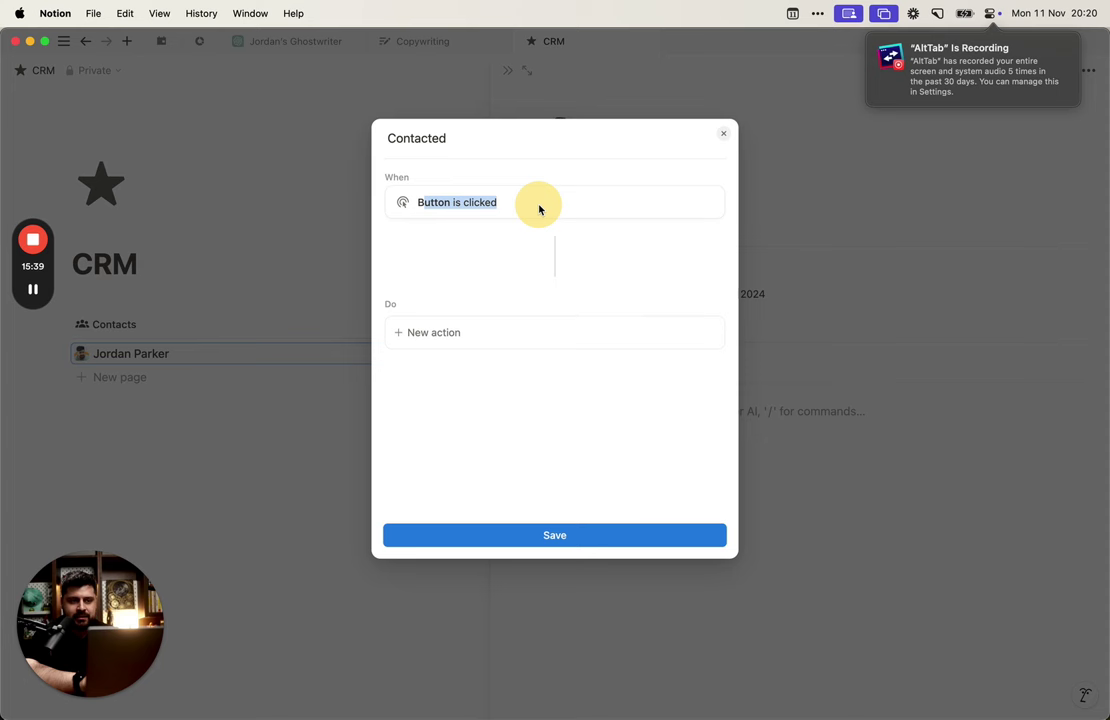
{"action": "left_click", "coordinate": [503, 332]}
{"action": "left_click", "coordinate": [523, 398]}
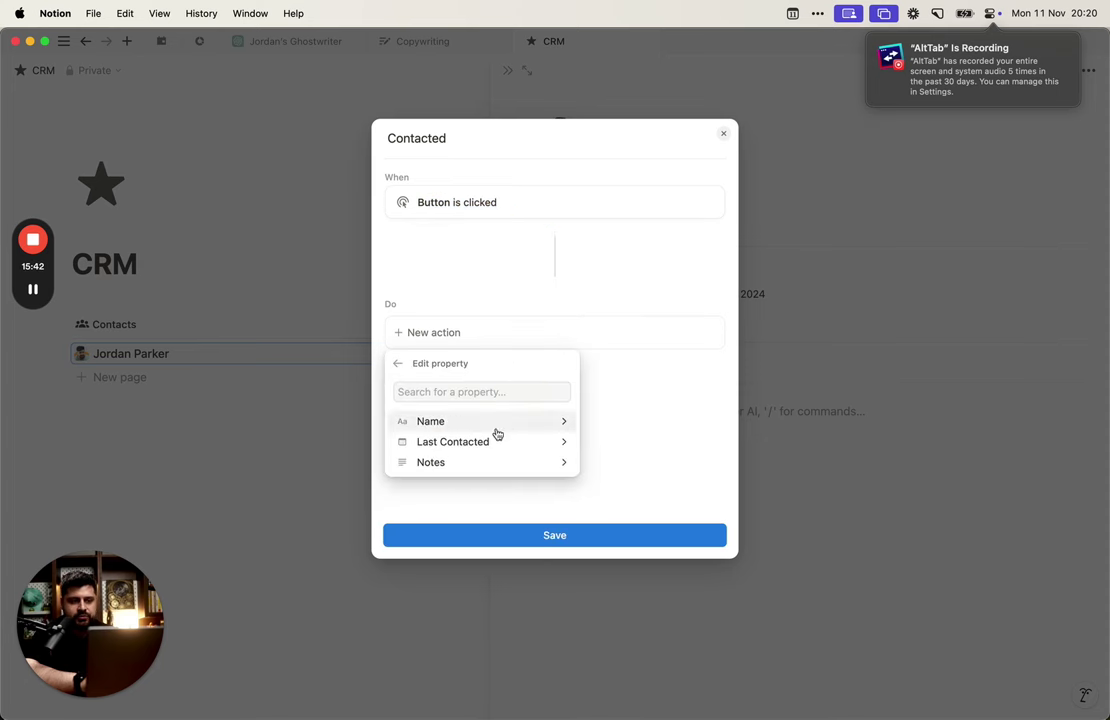
{"action": "left_click", "coordinate": [493, 441]}
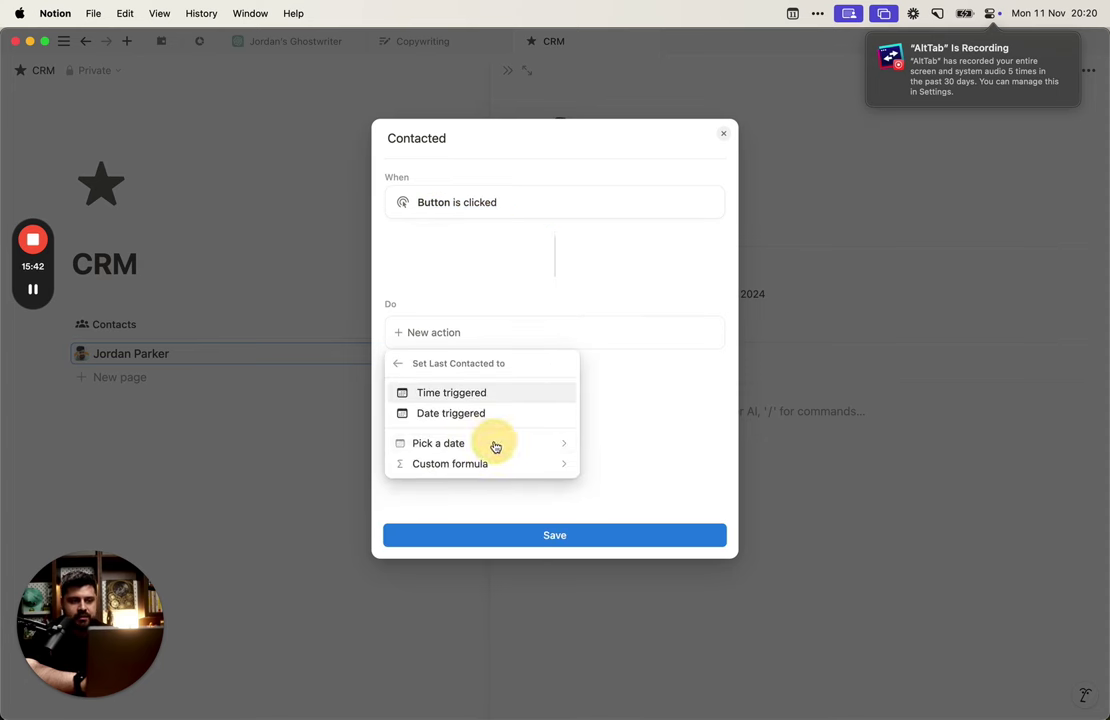
{"action": "left_click", "coordinate": [497, 395]}
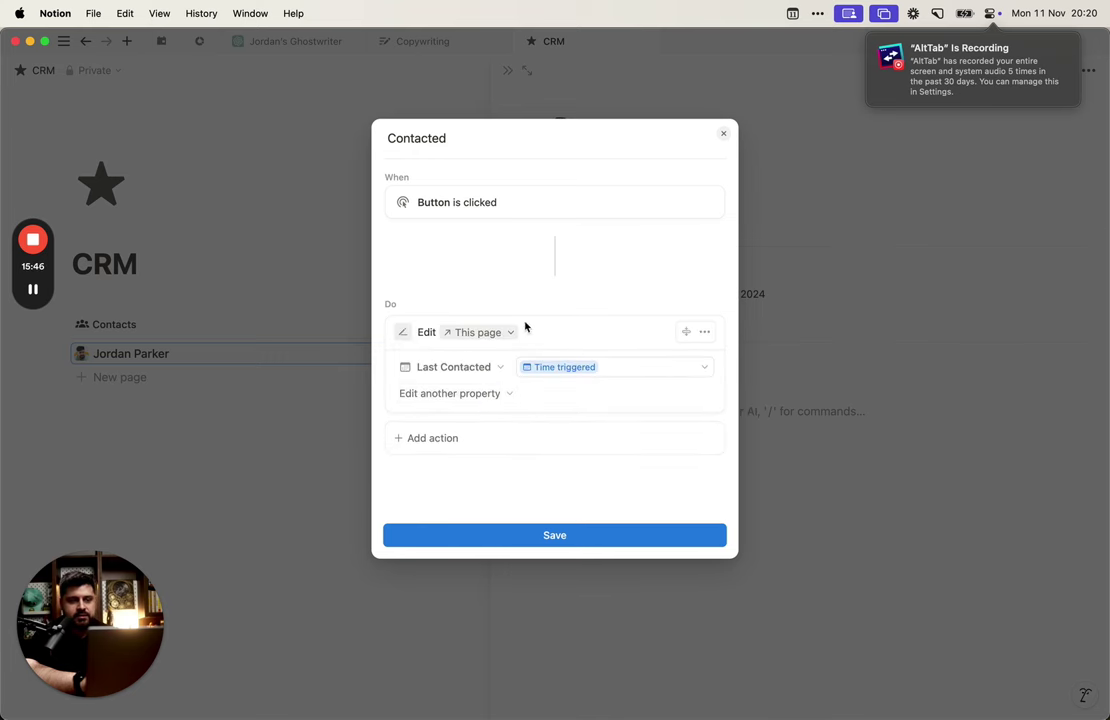
{"action": "left_click", "coordinate": [550, 533]}
{"action": "left_click", "coordinate": [634, 208]}
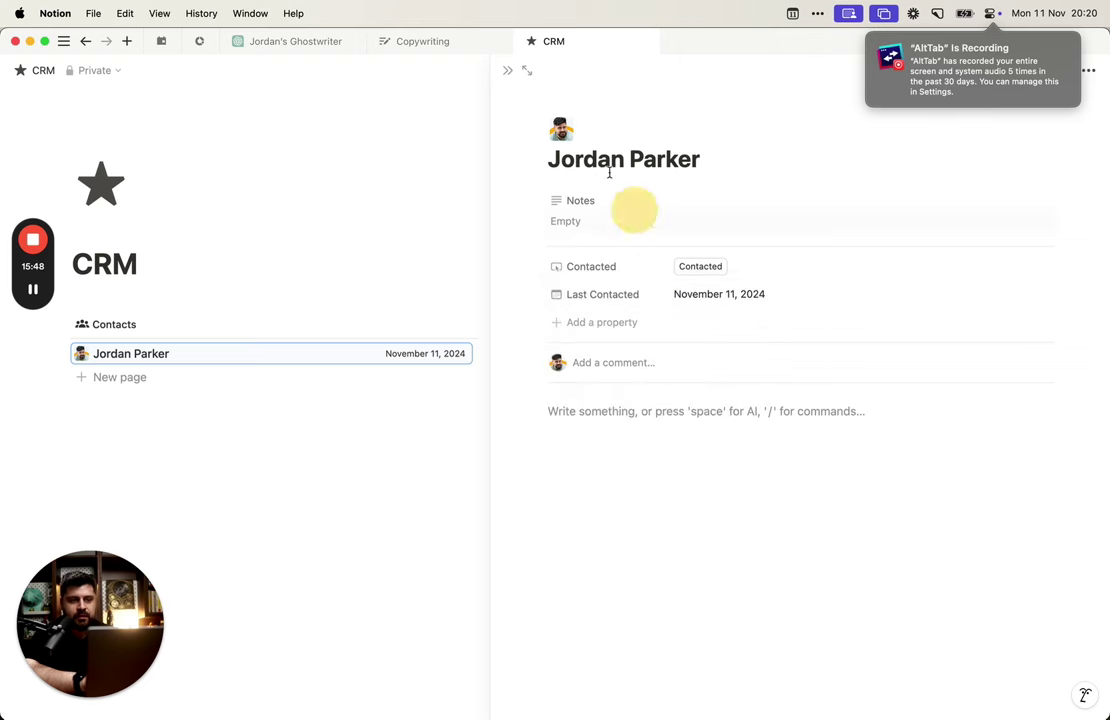
Step: Show the Contacted property in the Contacts list rows
{"action": "left_click", "coordinate": [508, 71]}
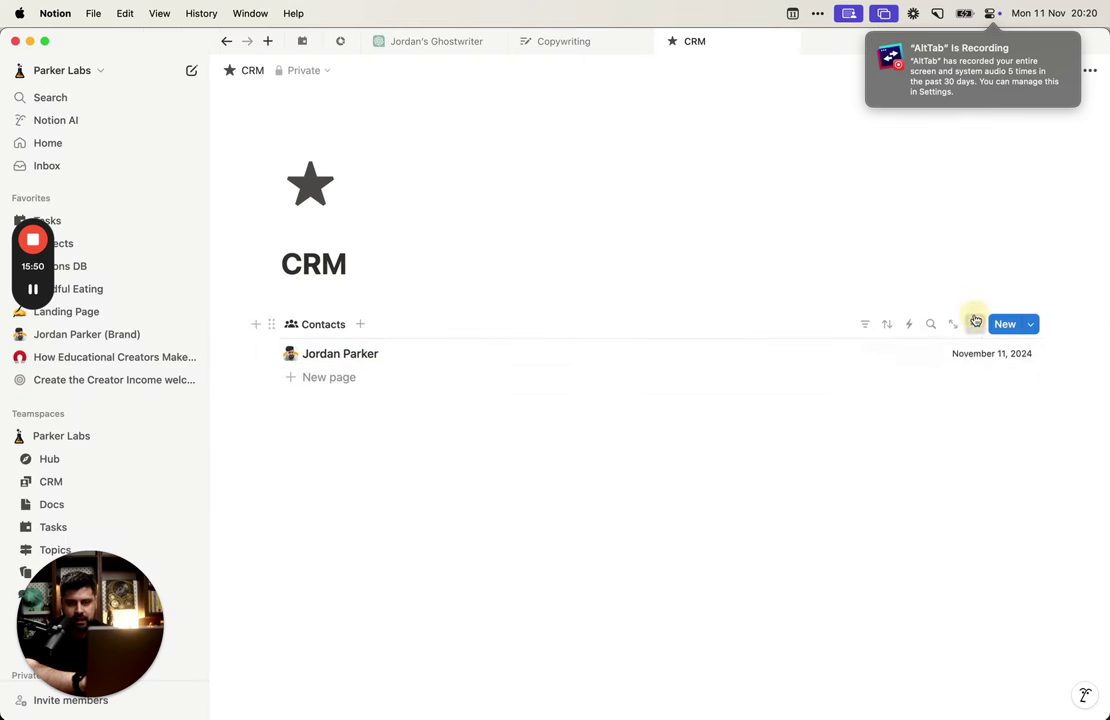
{"action": "left_click", "coordinate": [975, 324]}
{"action": "left_click", "coordinate": [972, 441]}
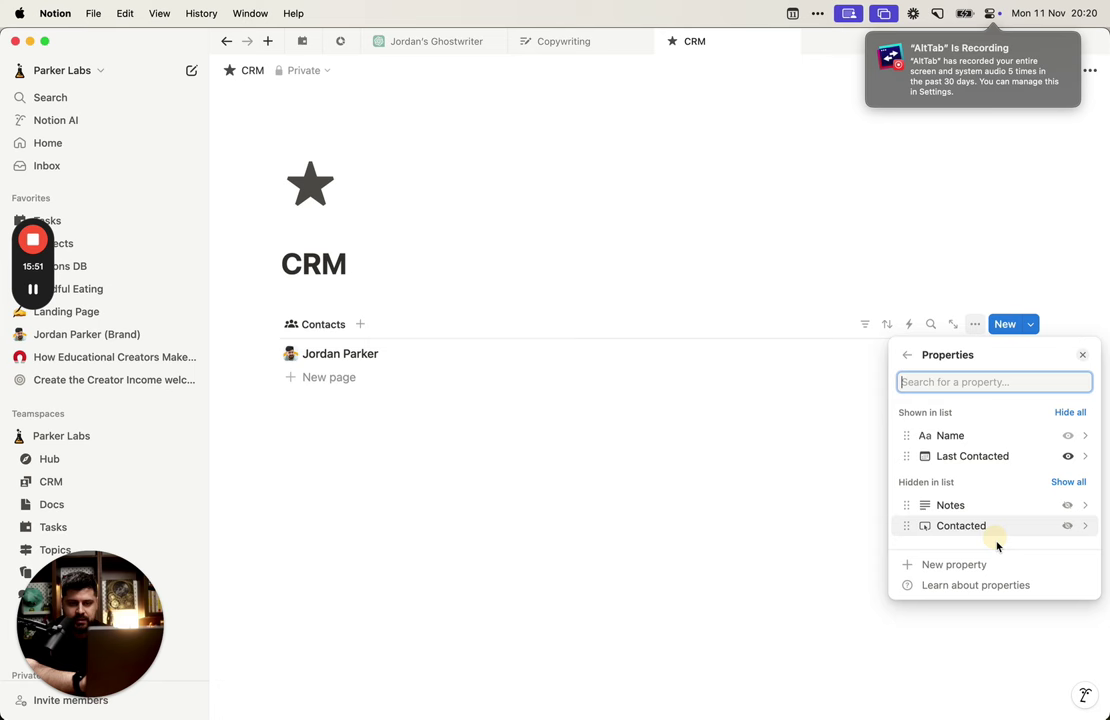
{"action": "left_click", "coordinate": [1067, 524]}
{"action": "left_click", "coordinate": [728, 443]}
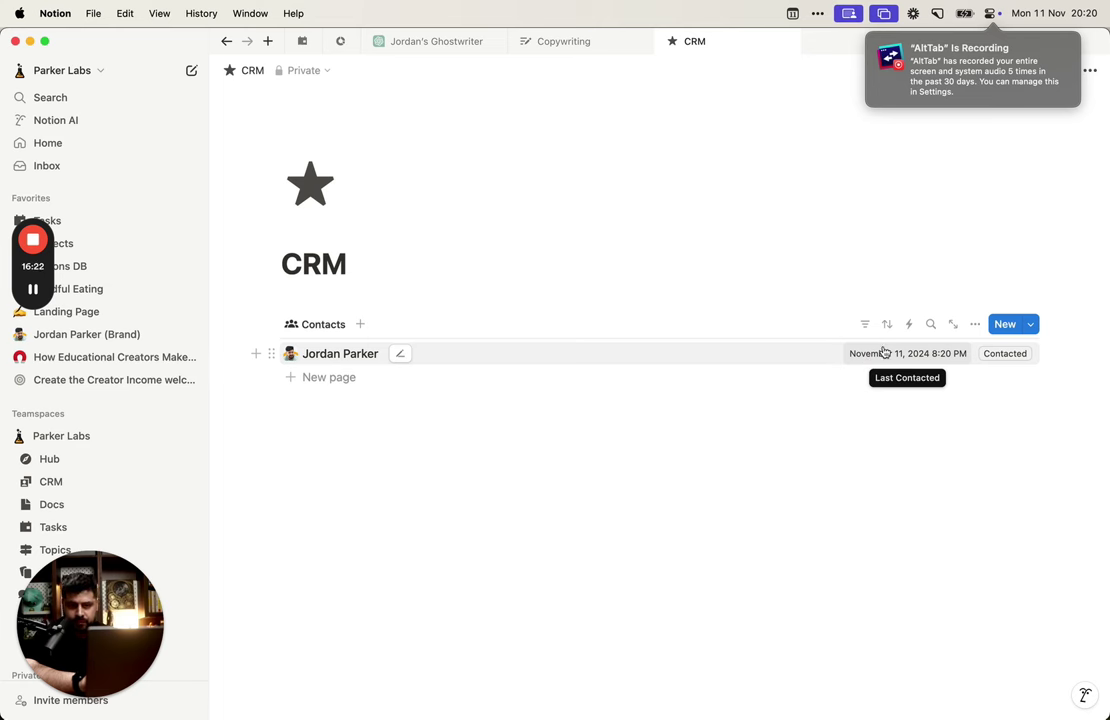
Step: Check the Last Contacted date, then open the contact in a side view
{"action": "left_click", "coordinate": [929, 354]}
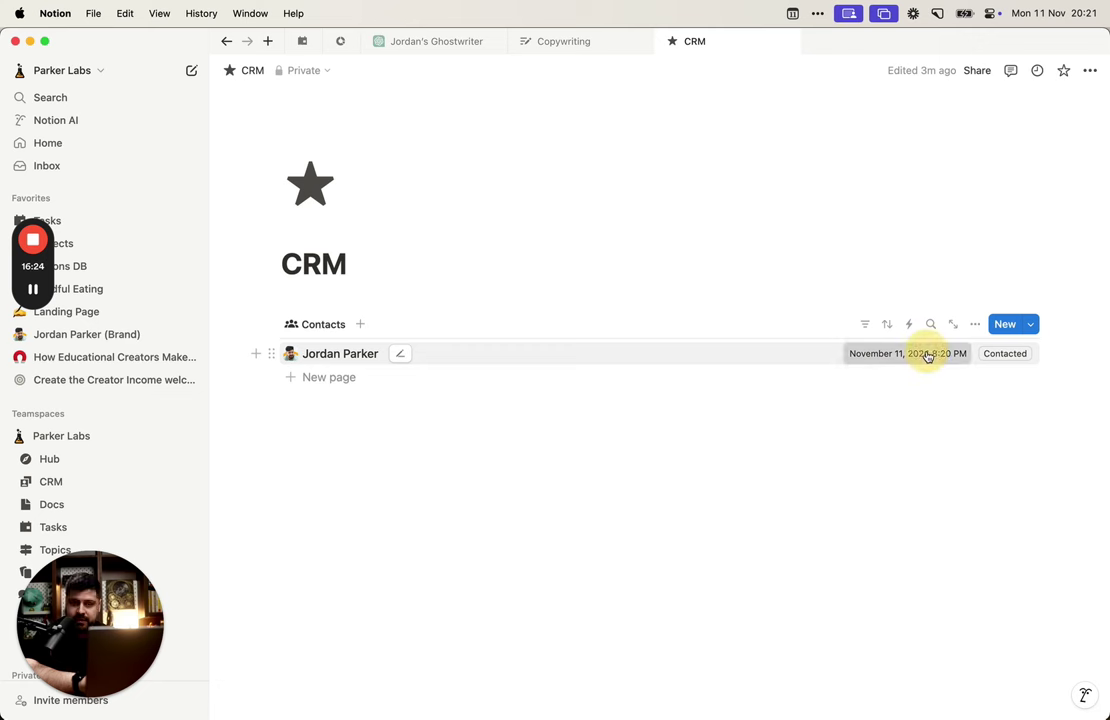
{"action": "left_click", "coordinate": [805, 434]}
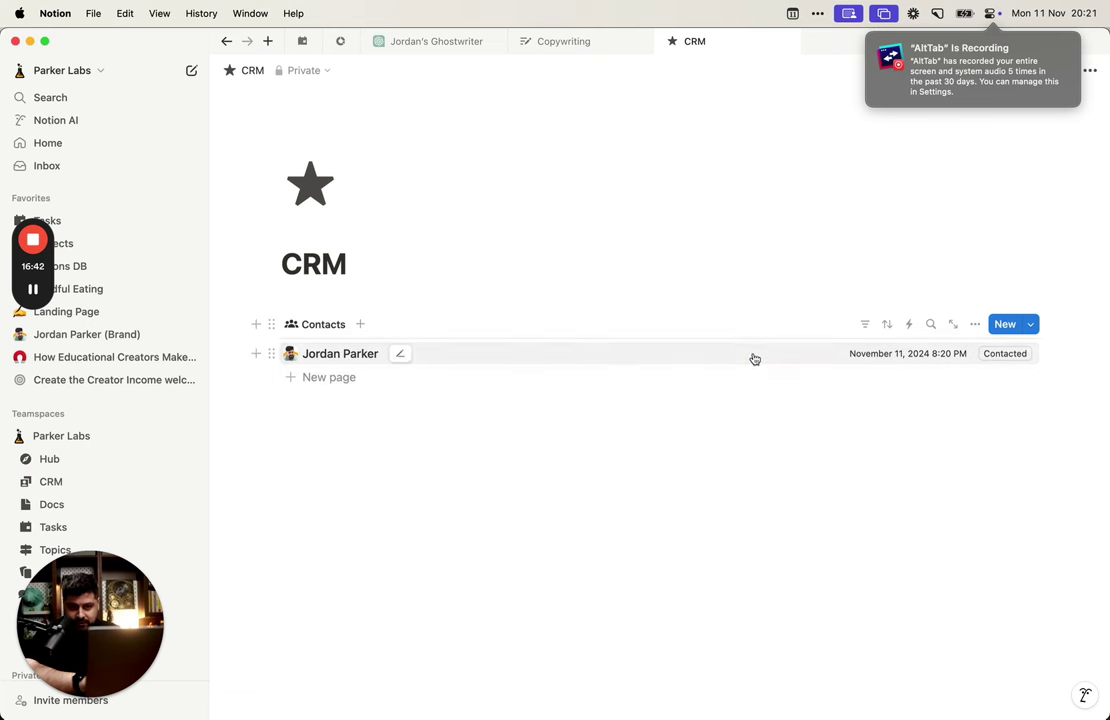
{"action": "left_click_drag", "start_coordinate": [753, 359], "coordinate": [745, 345]}
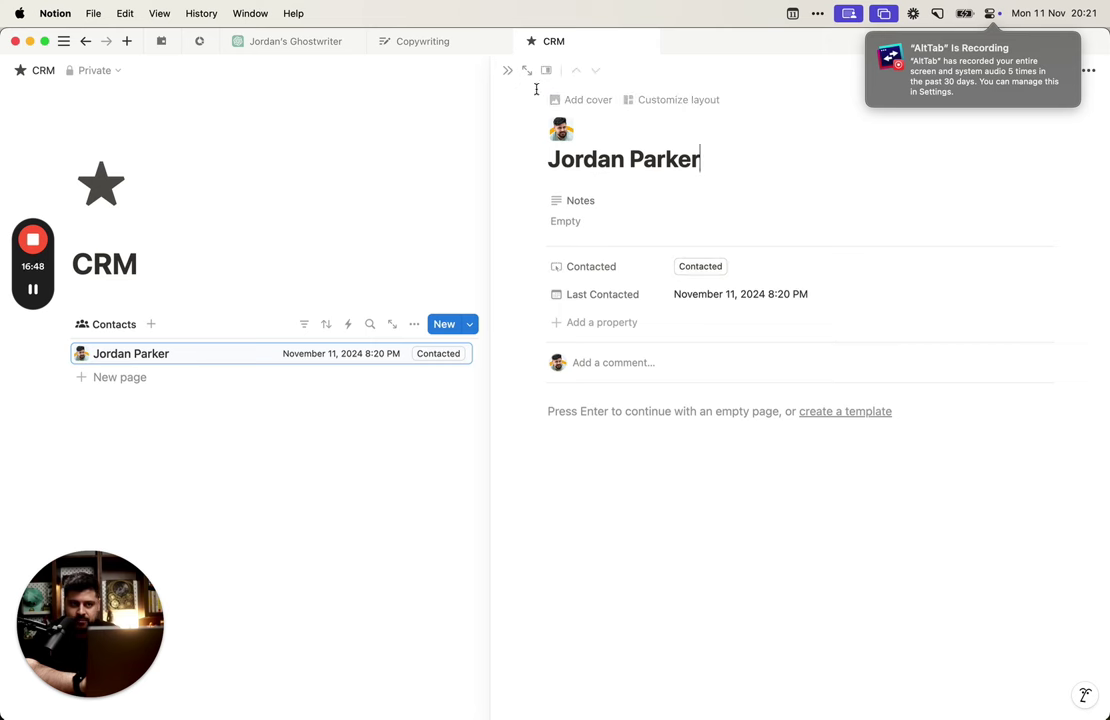
Step: Write bullet notes 'Game designer', 'Engineer', 'Talks too much', then close the side view
{"action": "left_click", "coordinate": [580, 222]}
{"action": "type", "text": "- G"}
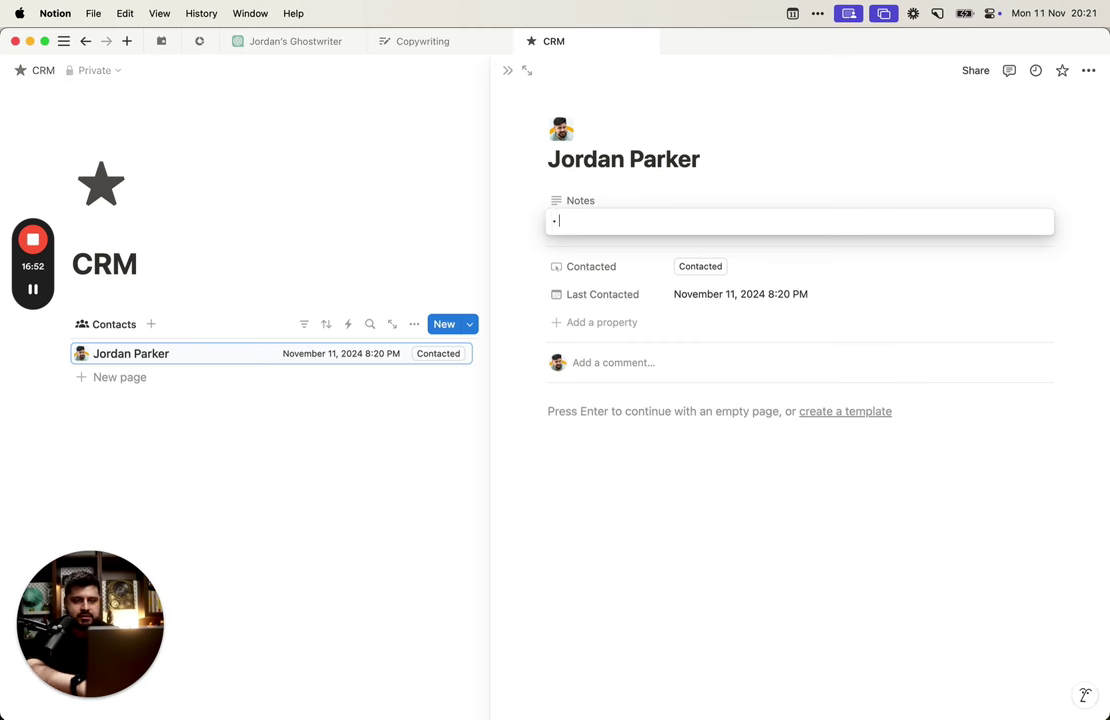
{"action": "type", "text": "ame des"}
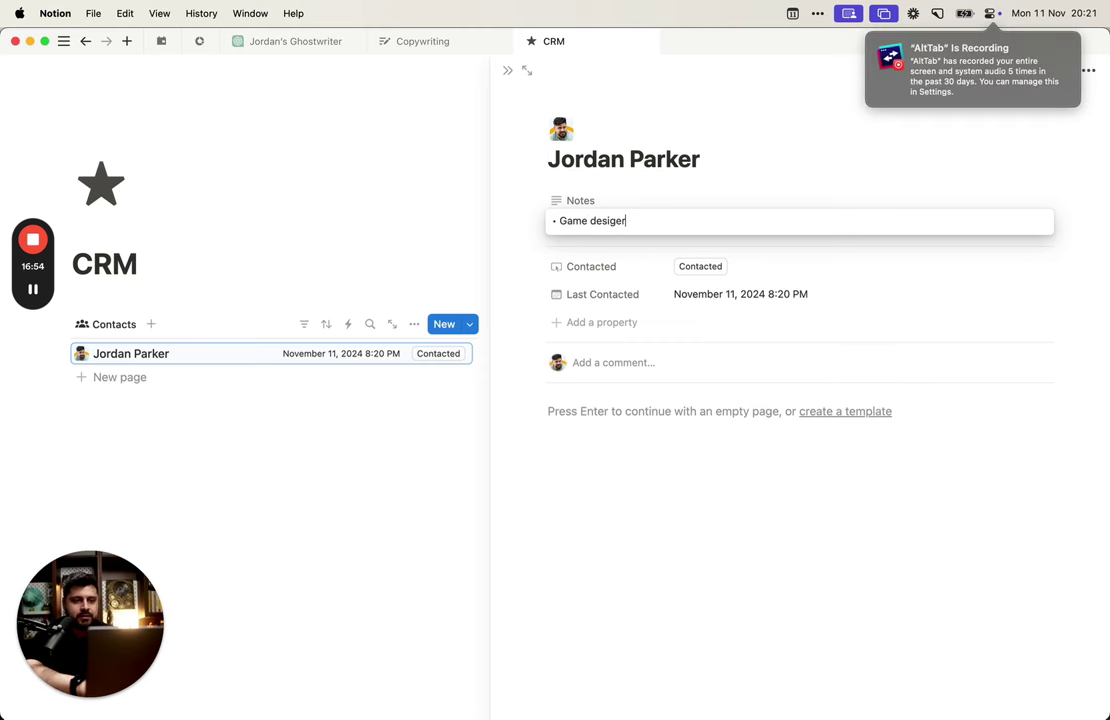
{"action": "type", "text": "igner"}
{"action": "key", "text": "shift+Return"}
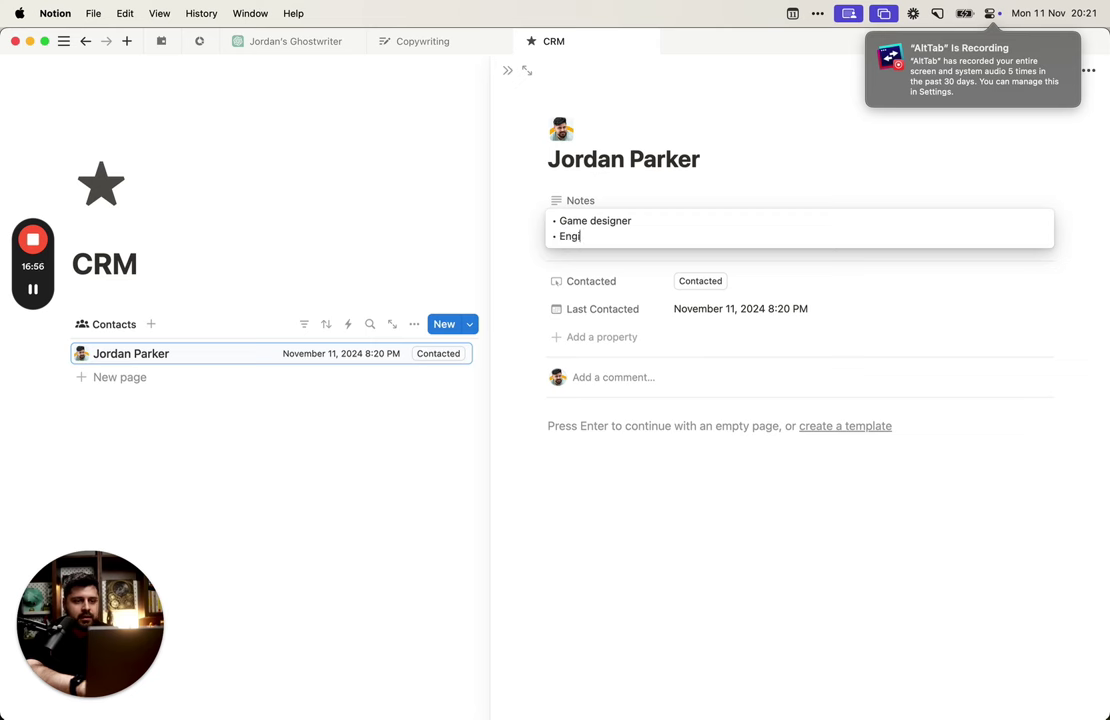
{"action": "type", "text": "- Engineer"}
{"action": "key", "text": "shift+Return"}
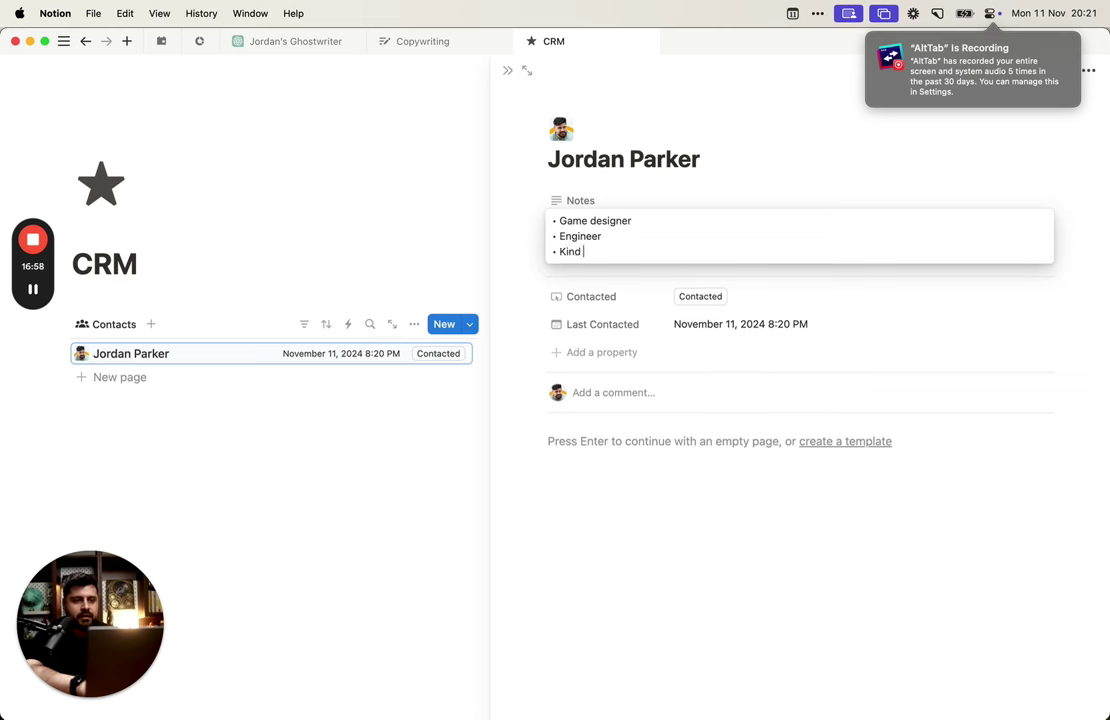
{"action": "key", "text": "BackSpace"}
{"action": "key", "text": "BackSpace"}
{"action": "key", "text": "BackSpace"}
{"action": "key", "text": "BackSpace"}
{"action": "key", "text": "BackSpace"}
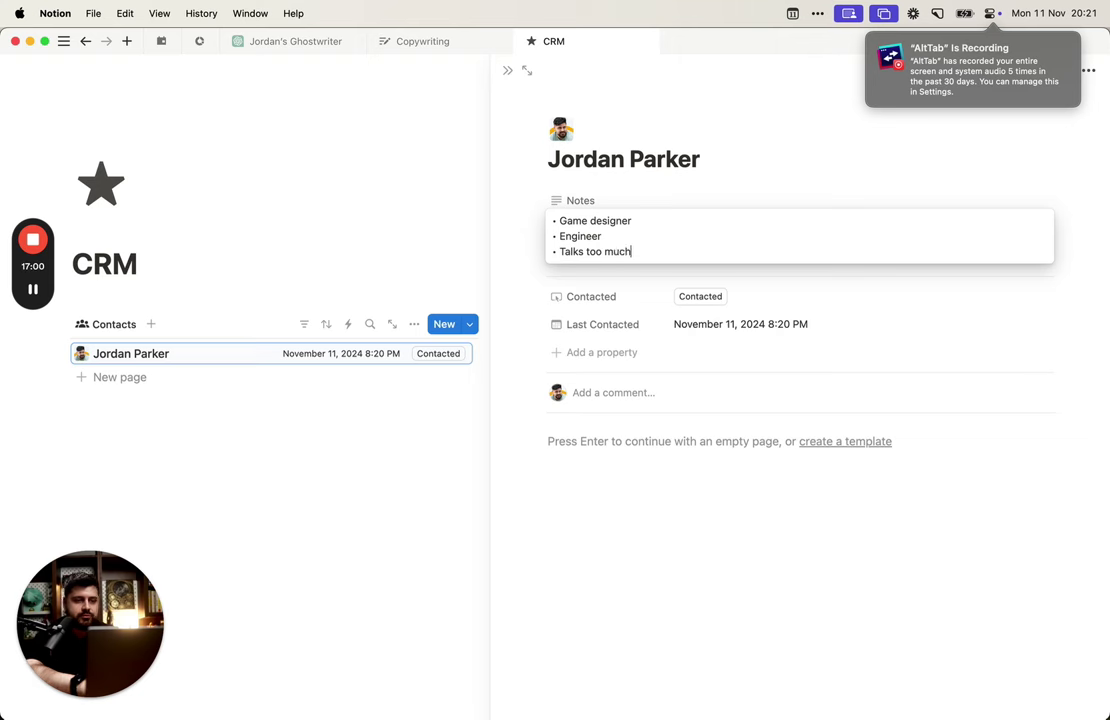
{"action": "key", "text": "Escape"}
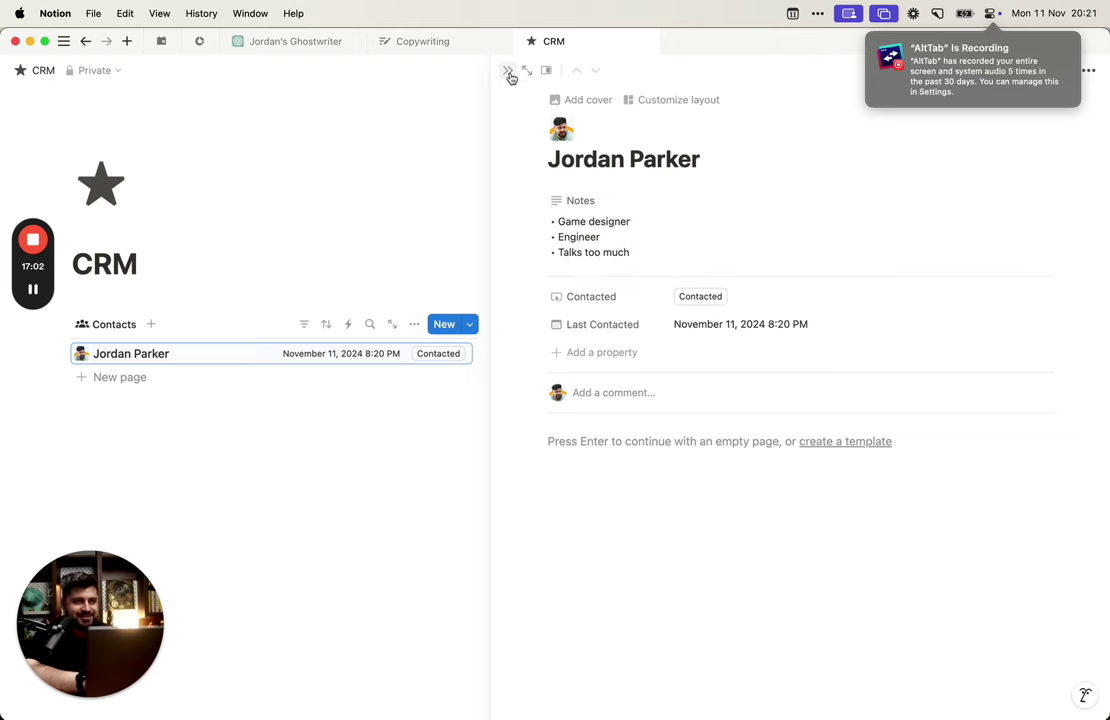
{"action": "left_click", "coordinate": [508, 72]}
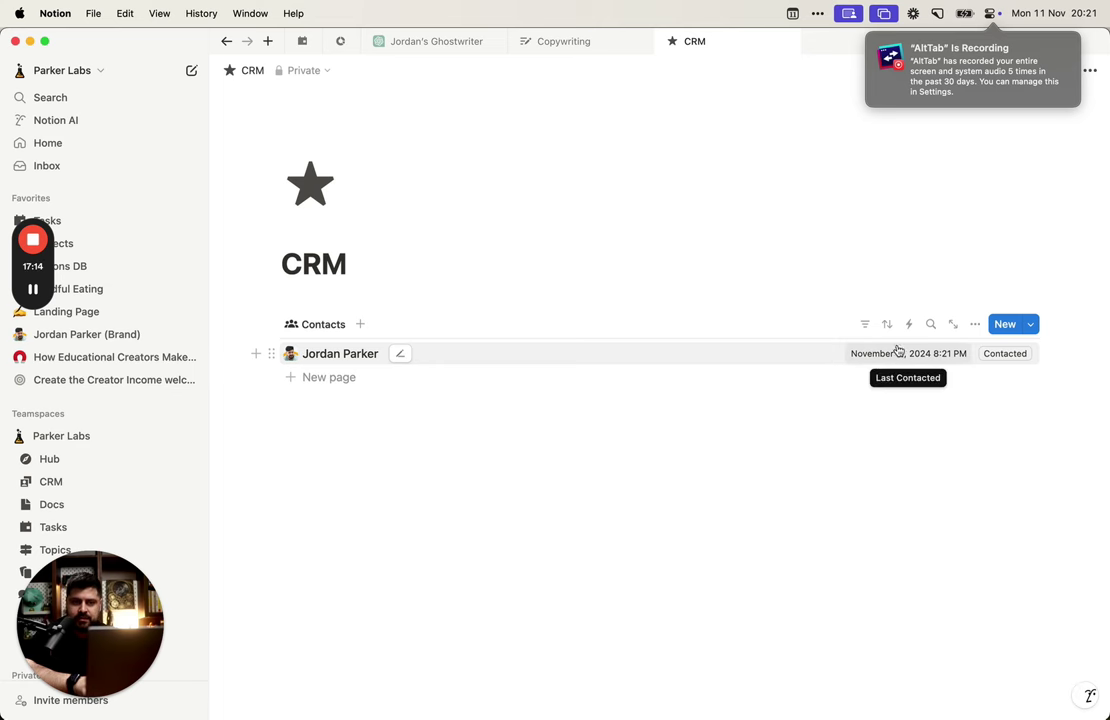
Step: Check the Last Contacted date, then open and close the contact's side view
{"action": "left_click", "coordinate": [931, 353]}
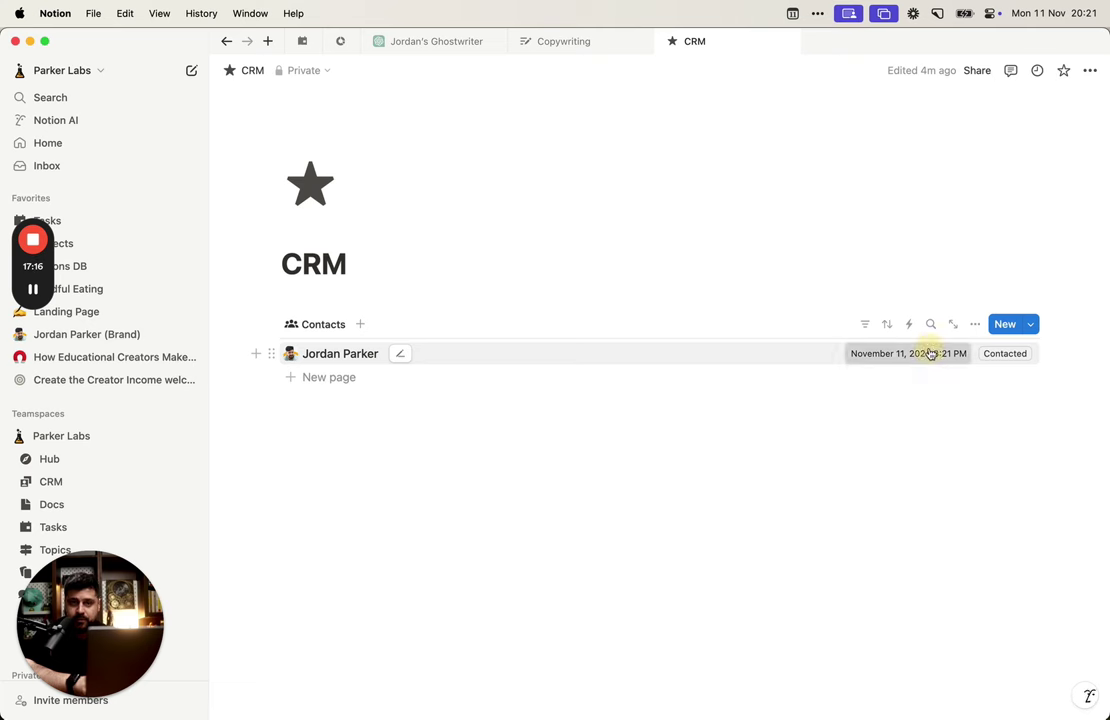
{"action": "left_click", "coordinate": [743, 414]}
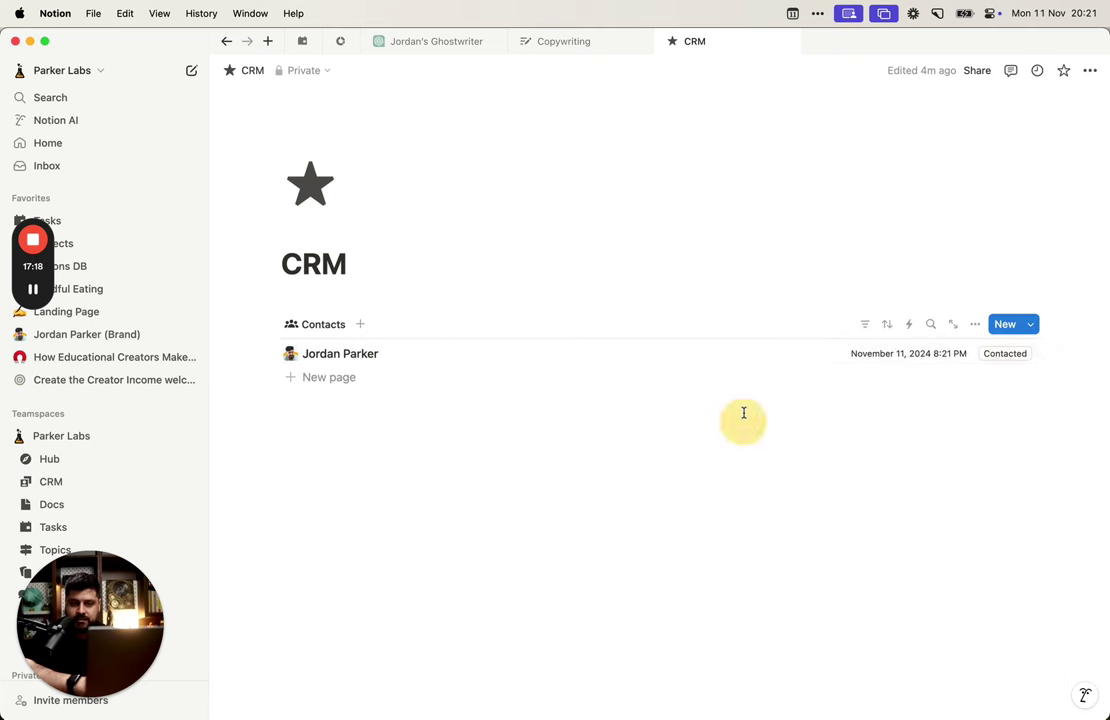
{"action": "left_click", "coordinate": [751, 359]}
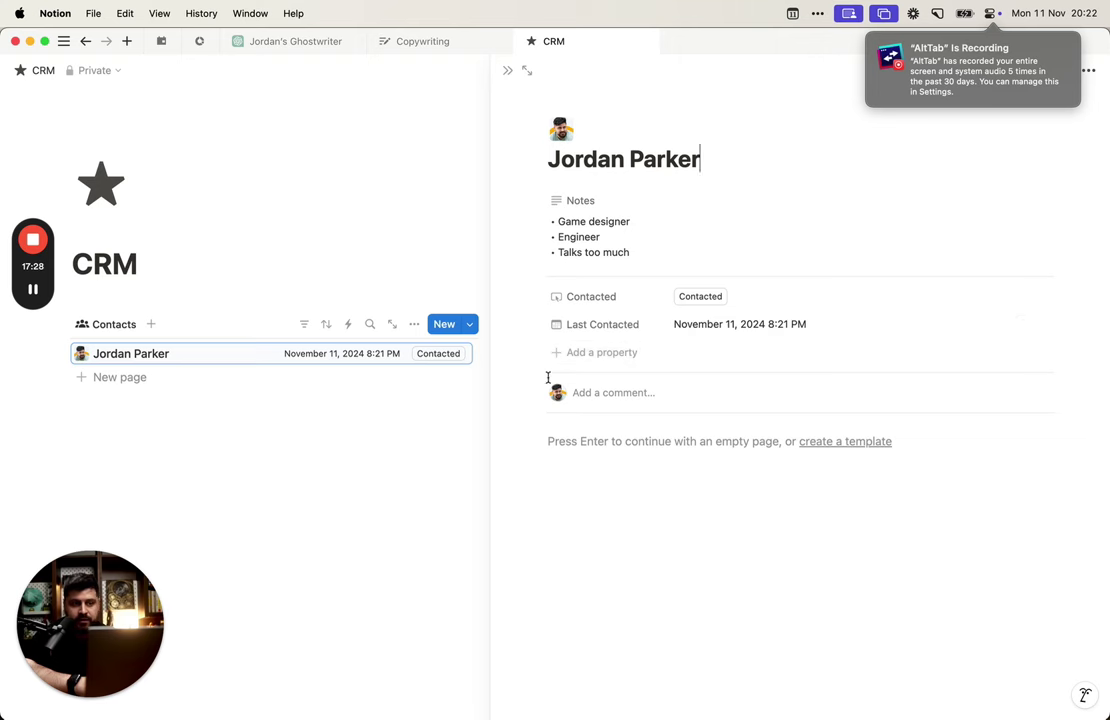
{"action": "left_click", "coordinate": [406, 400]}
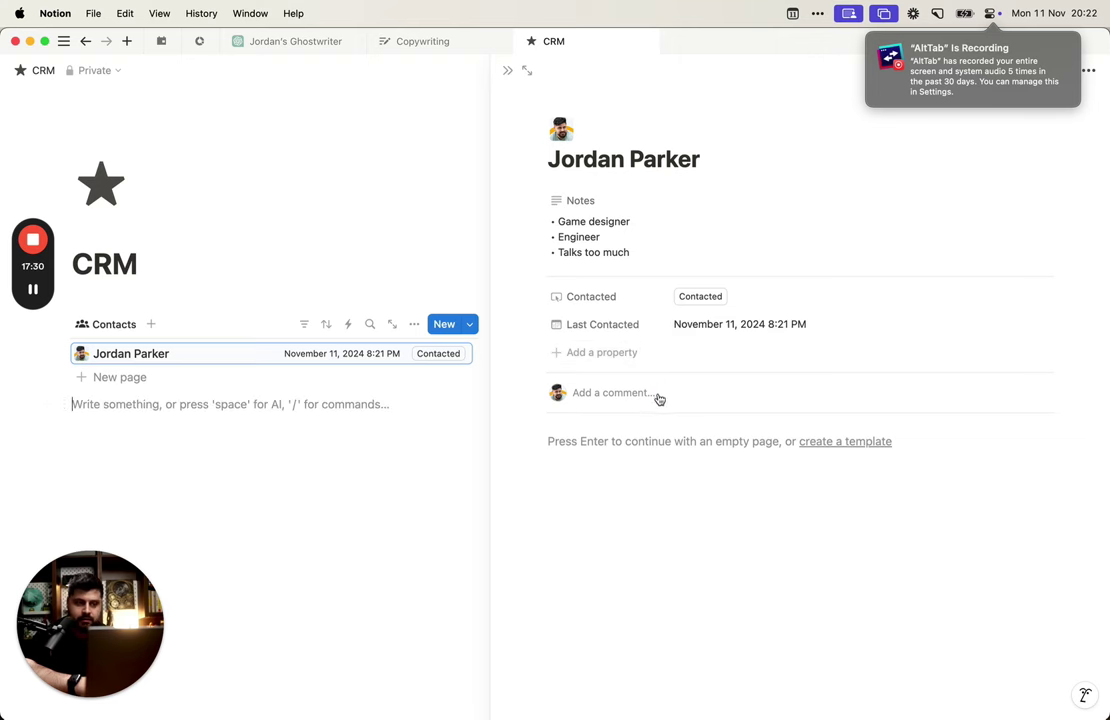
{"action": "left_click", "coordinate": [512, 70]}
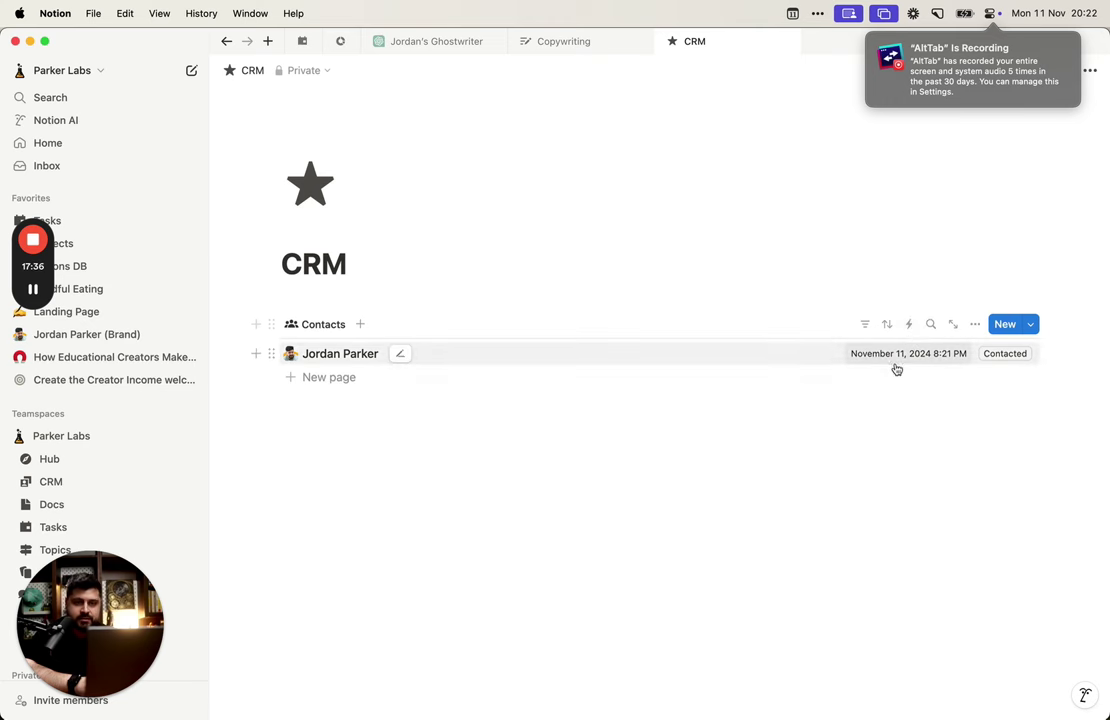
Step: Select the contact's row and open it in a side view
{"action": "left_click", "coordinate": [900, 356]}
{"action": "left_click", "coordinate": [840, 397]}
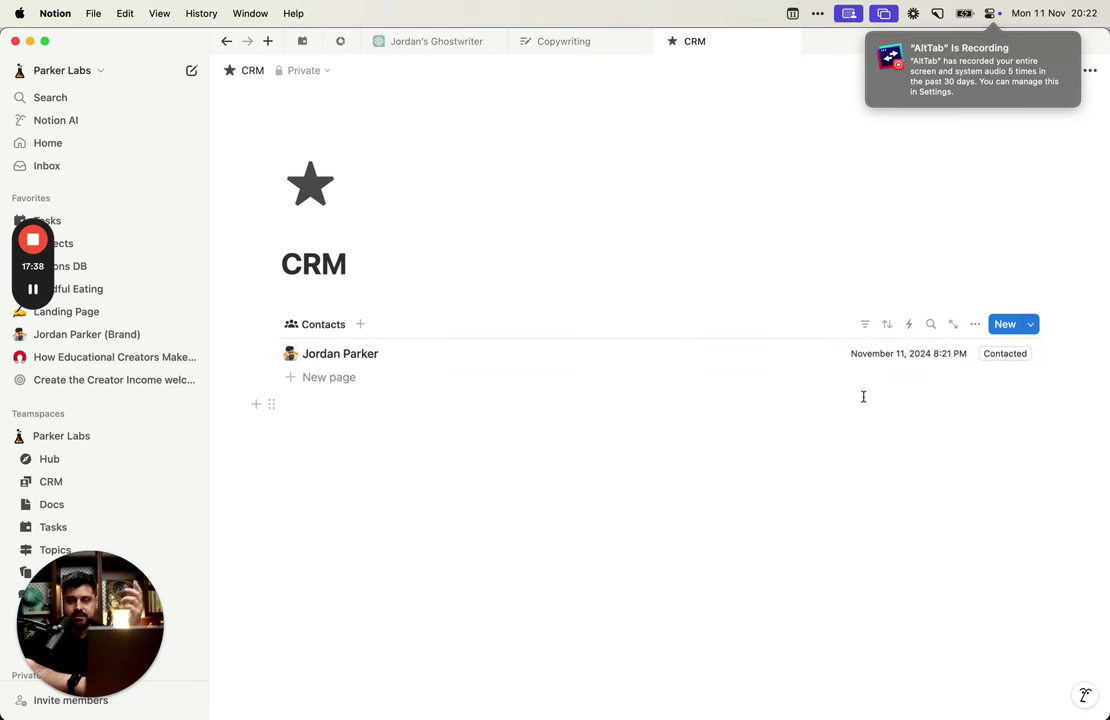
{"action": "left_click_drag", "start_coordinate": [862, 396], "coordinate": [865, 372]}
{"action": "key", "text": "super+backslash"}
{"action": "key", "text": "Return"}
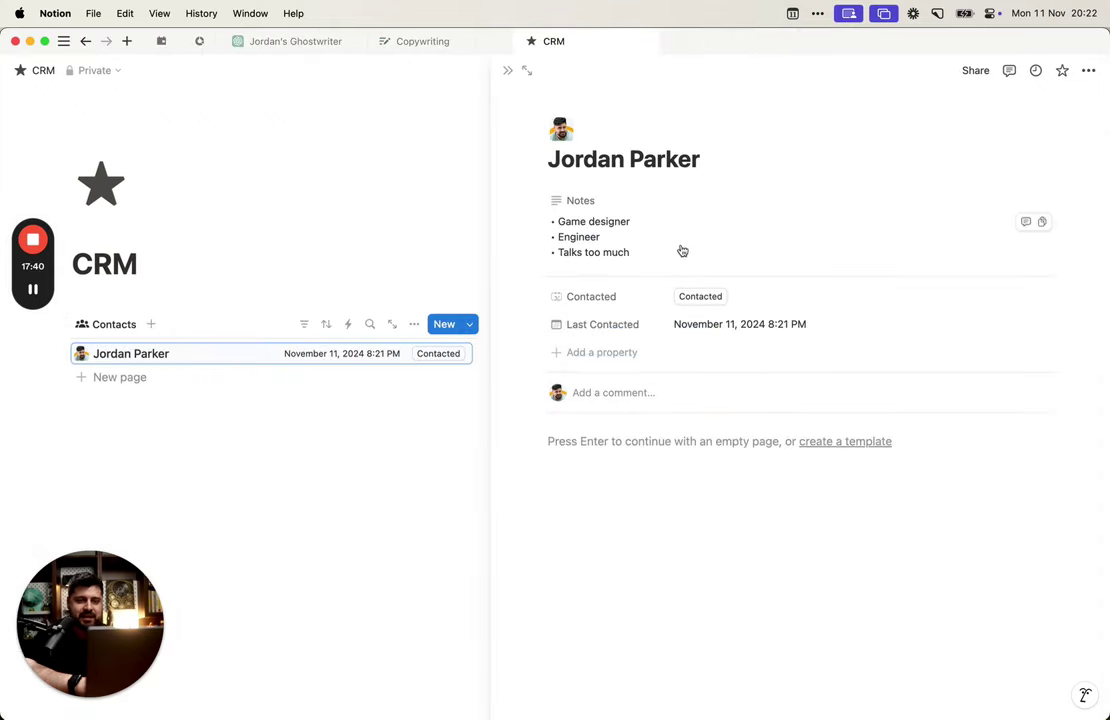
Step: Dismiss the add-property menu without changes and close the contact's side view
{"action": "left_click", "coordinate": [600, 353]}
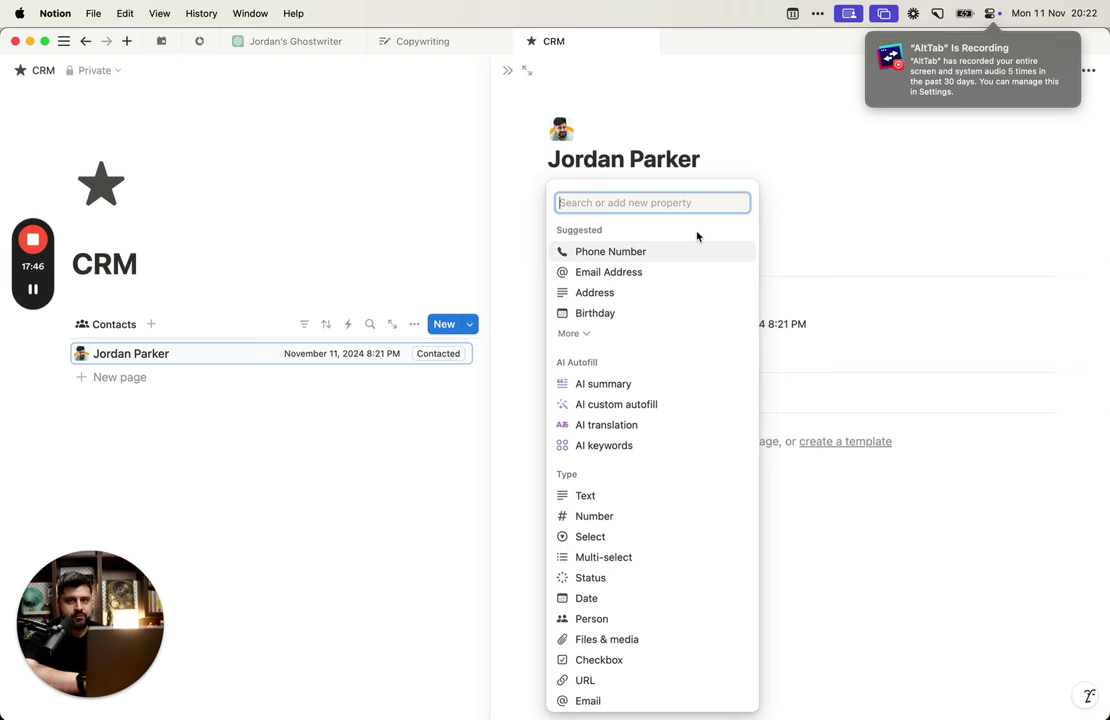
{"action": "left_click", "coordinate": [421, 421]}
{"action": "left_click", "coordinate": [255, 414]}
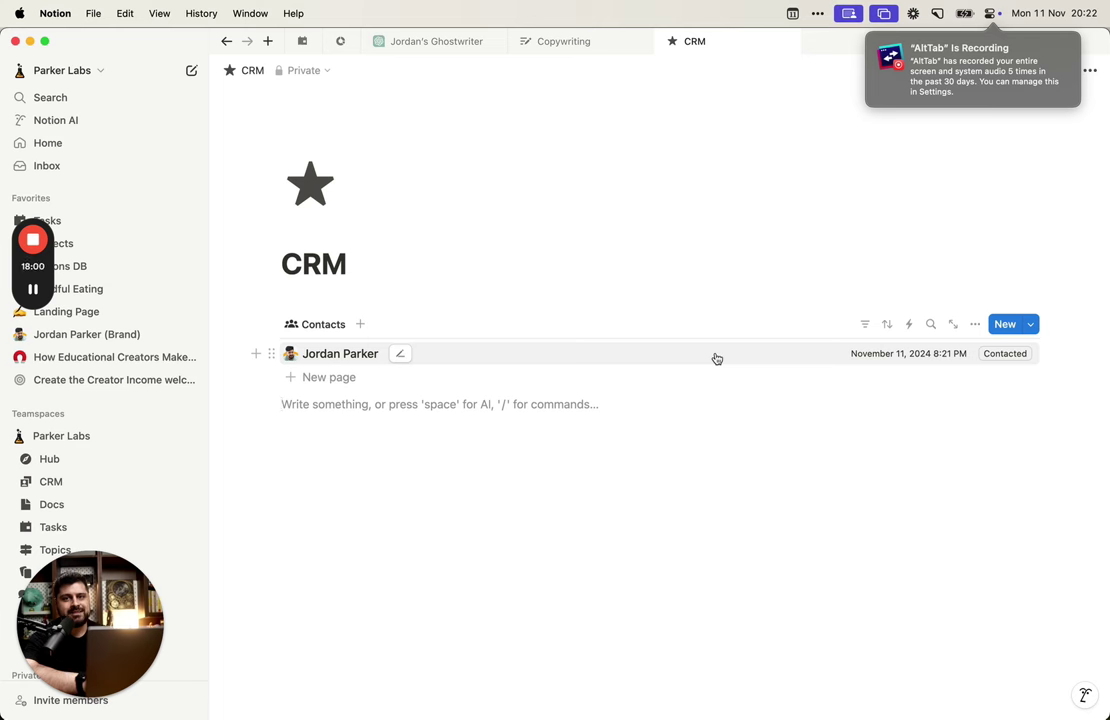
Step: Add a 'DM →' line below the Contacts table with an empty line above it
{"action": "left_click", "coordinate": [720, 460]}
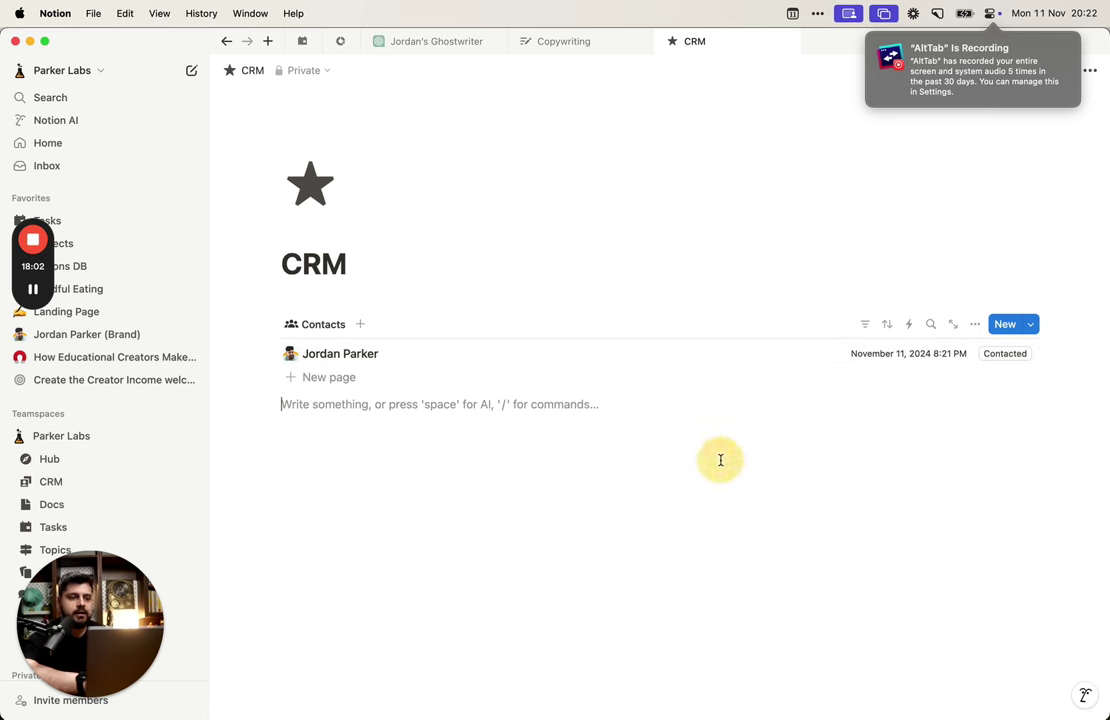
{"action": "key", "text": "Return"}
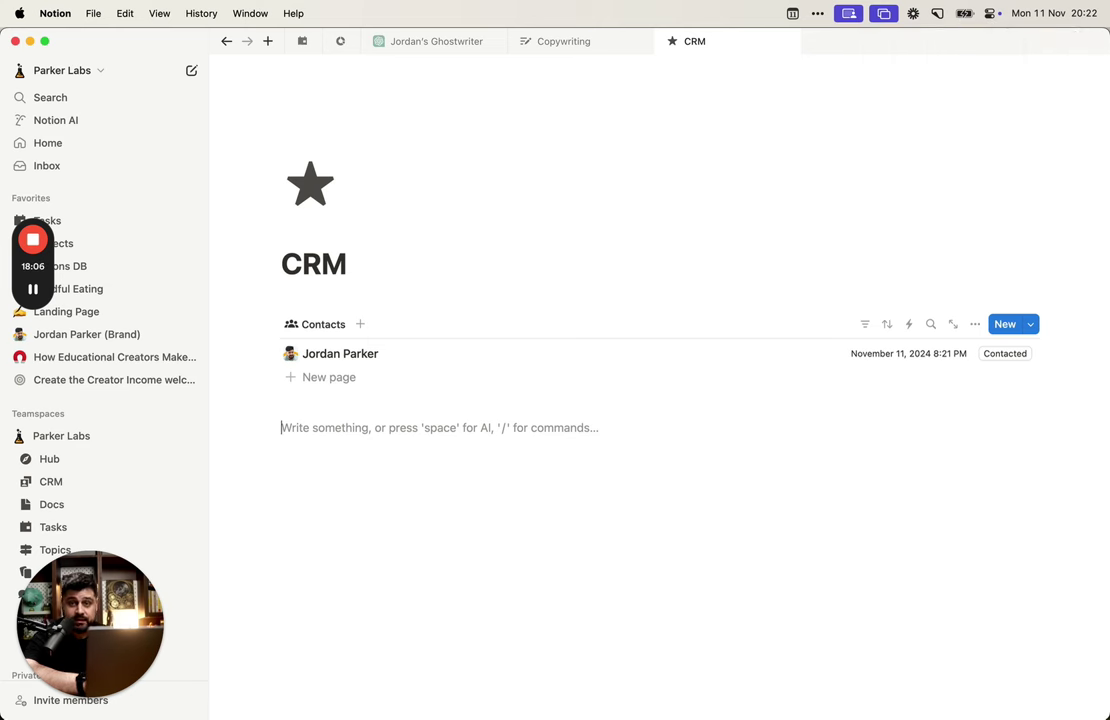
{"action": "type", "text": "DM ->"}
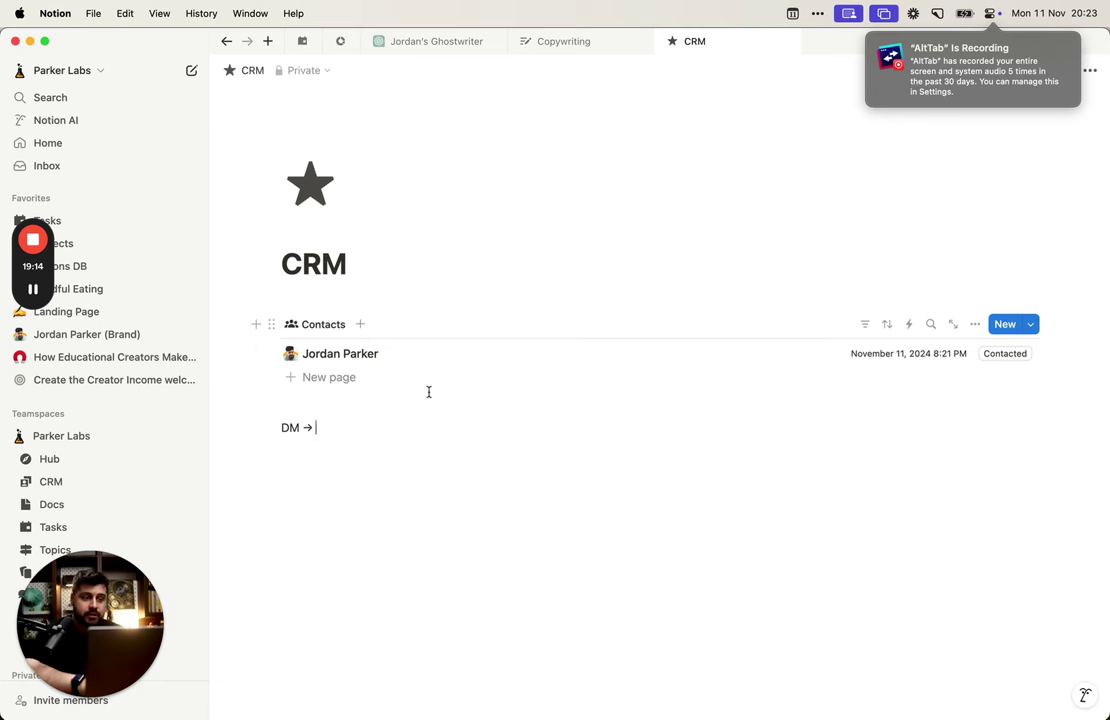
{"action": "left_click", "coordinate": [285, 427]}
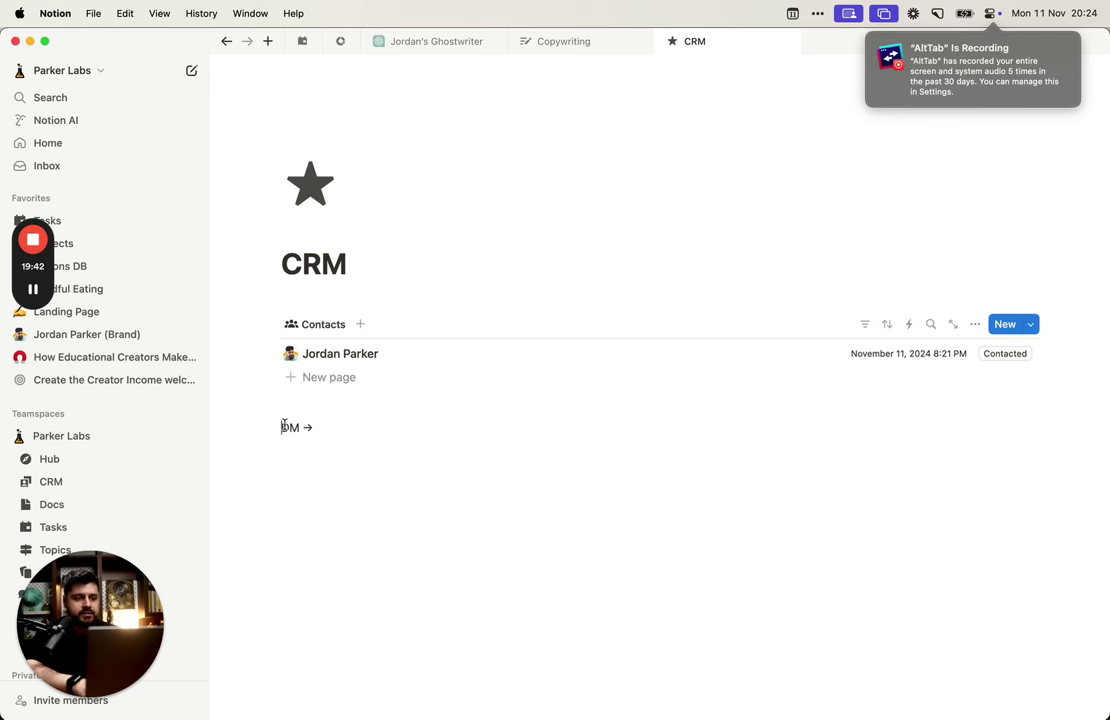
{"action": "key", "text": "Return"}
{"action": "key", "text": "Up"}
Step: Type a bold 'Steps:' heading and start a new line below it
{"action": "type", "text": "Ste"}
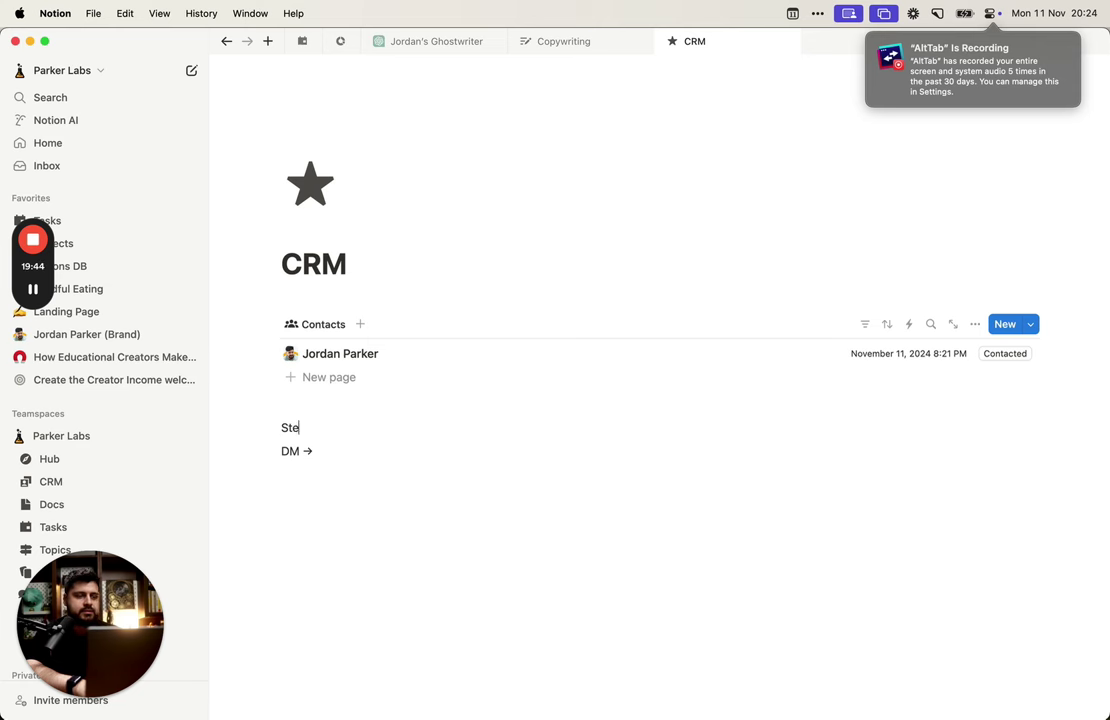
{"action": "type", "text": "ps:"}
{"action": "key", "text": "shift+Home"}
{"action": "key", "text": "super+b"}
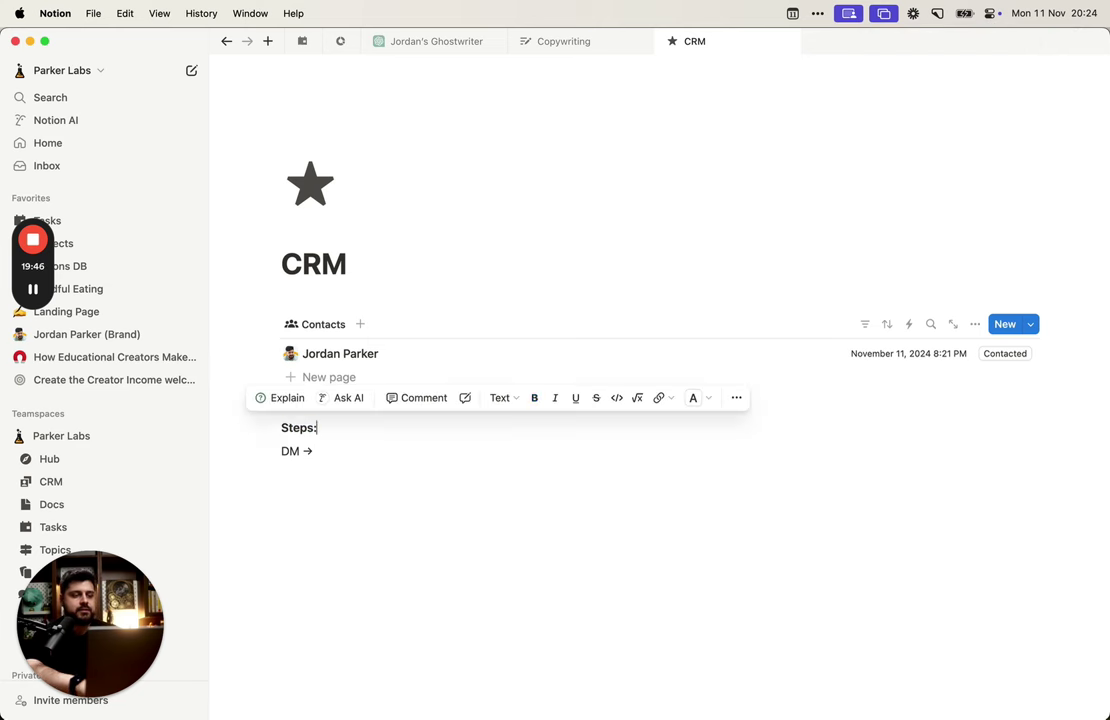
{"action": "key", "text": "Return"}
Step: Add numbered items Engage and DM, removing the leftover 'DM →' line
{"action": "type", "text": "1. Enga"}
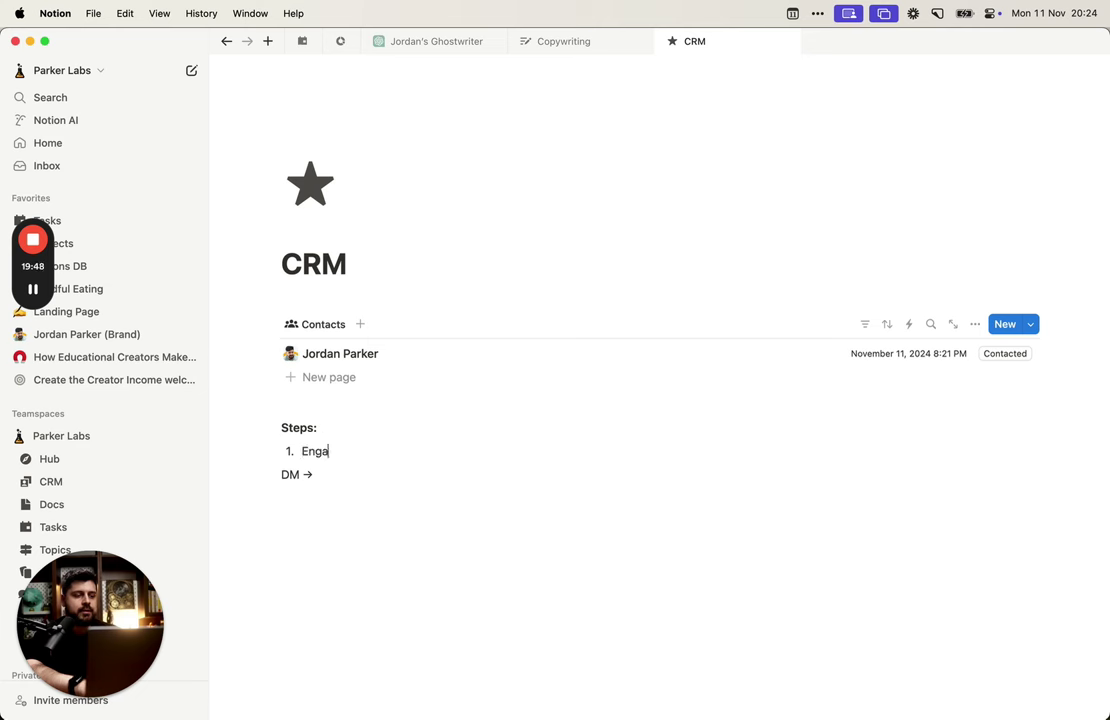
{"action": "type", "text": "ge"}
{"action": "key", "text": "Return"}
{"action": "type", "text": "D"}
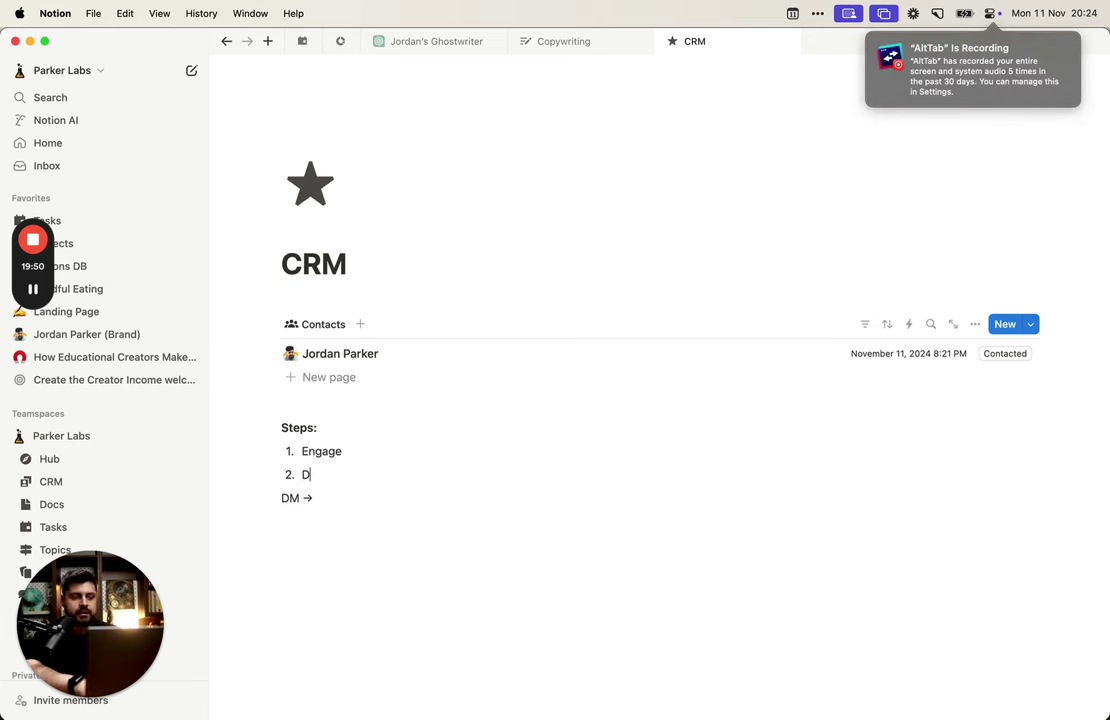
{"action": "type", "text": "M"}
{"action": "key", "text": "Down"}
{"action": "key", "text": "shift+Home"}
{"action": "key", "text": "BackSpace"}
{"action": "key", "text": "BackSpace"}
Step: Add list items 'Set a call' and 'Offer'
{"action": "key", "text": "Return"}
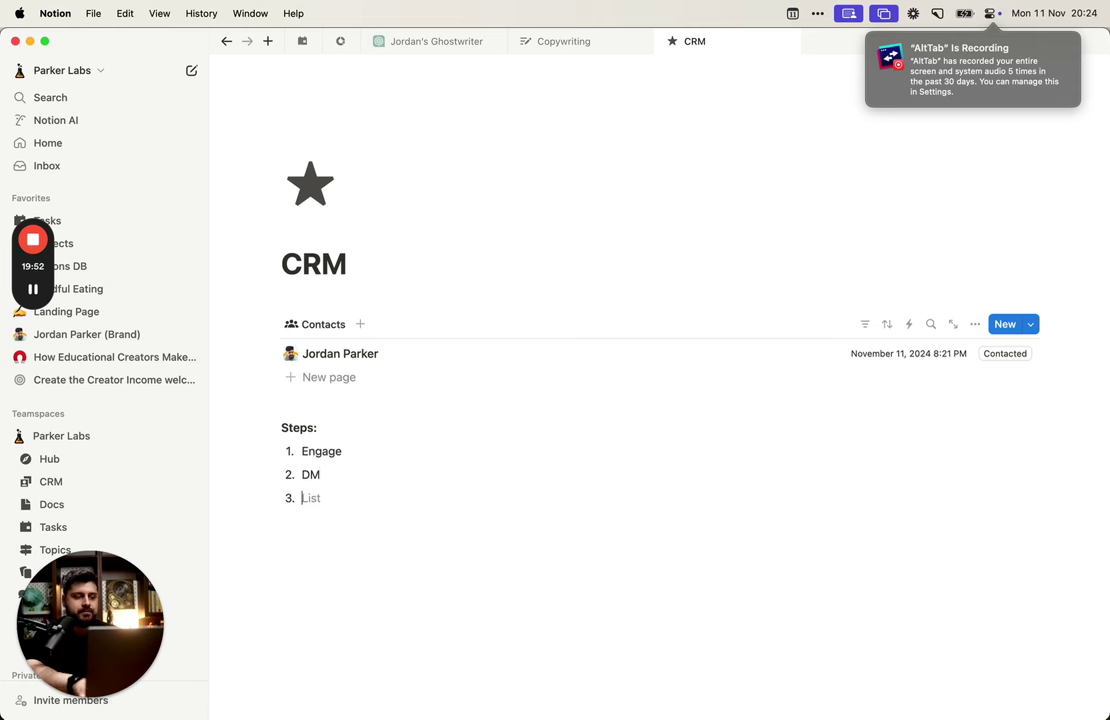
{"action": "type", "text": "Set a call"}
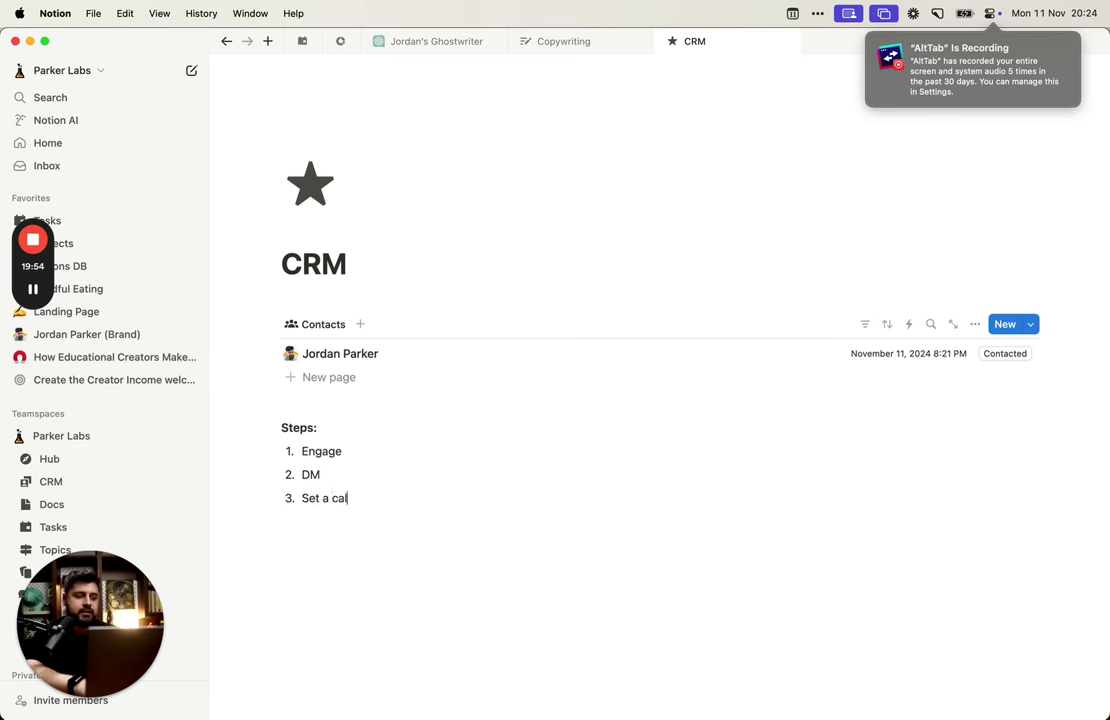
{"action": "key", "text": "Return"}
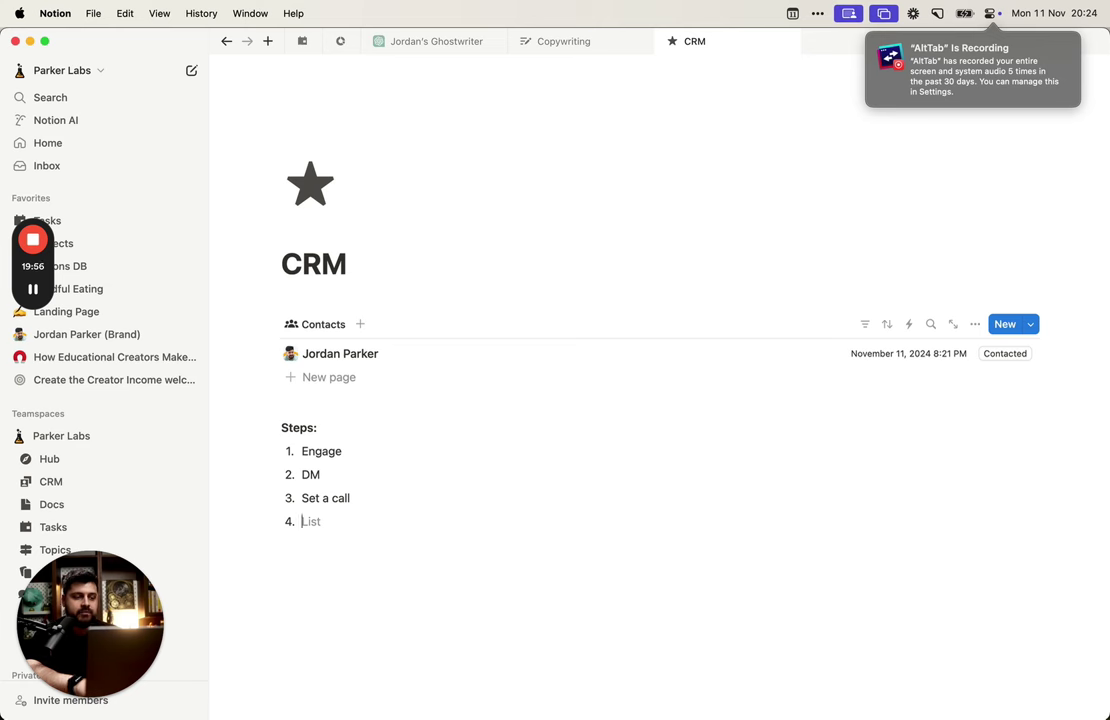
{"action": "type", "text": "Of"}
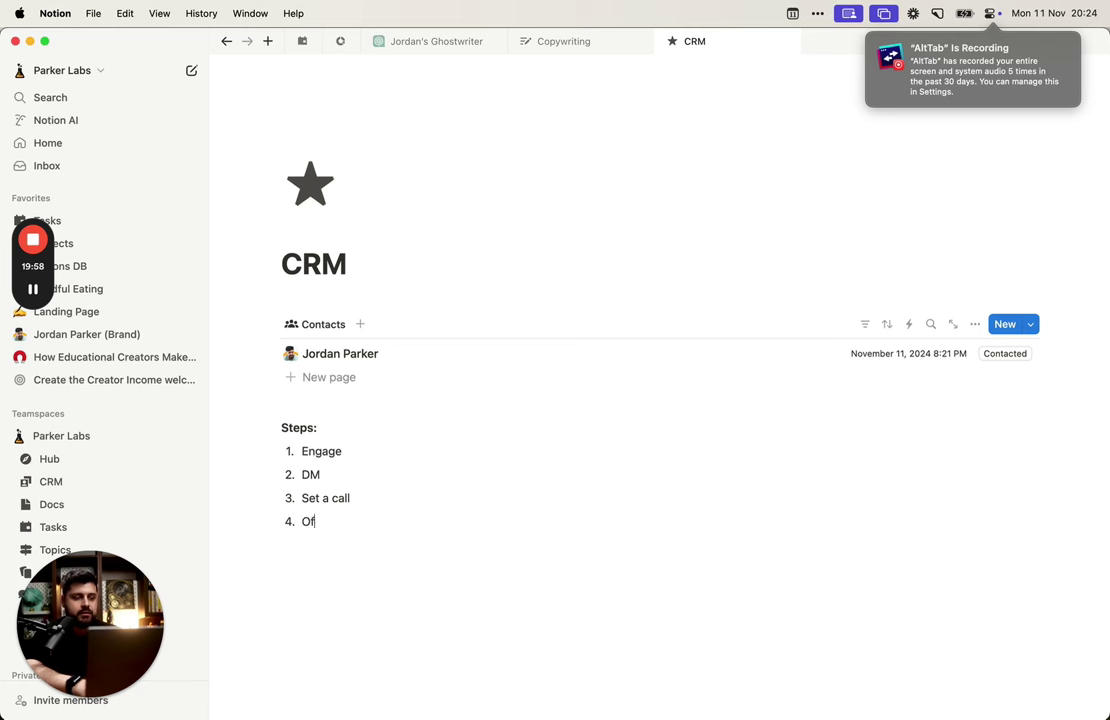
{"action": "type", "text": "fer"}
{"action": "key", "text": "Return"}
Step: Rename the third item from 'Set a call' to 'Call'
{"action": "key", "text": "Up"}
{"action": "key", "text": "Up"}
{"action": "key", "text": "shift+alt+Right"}
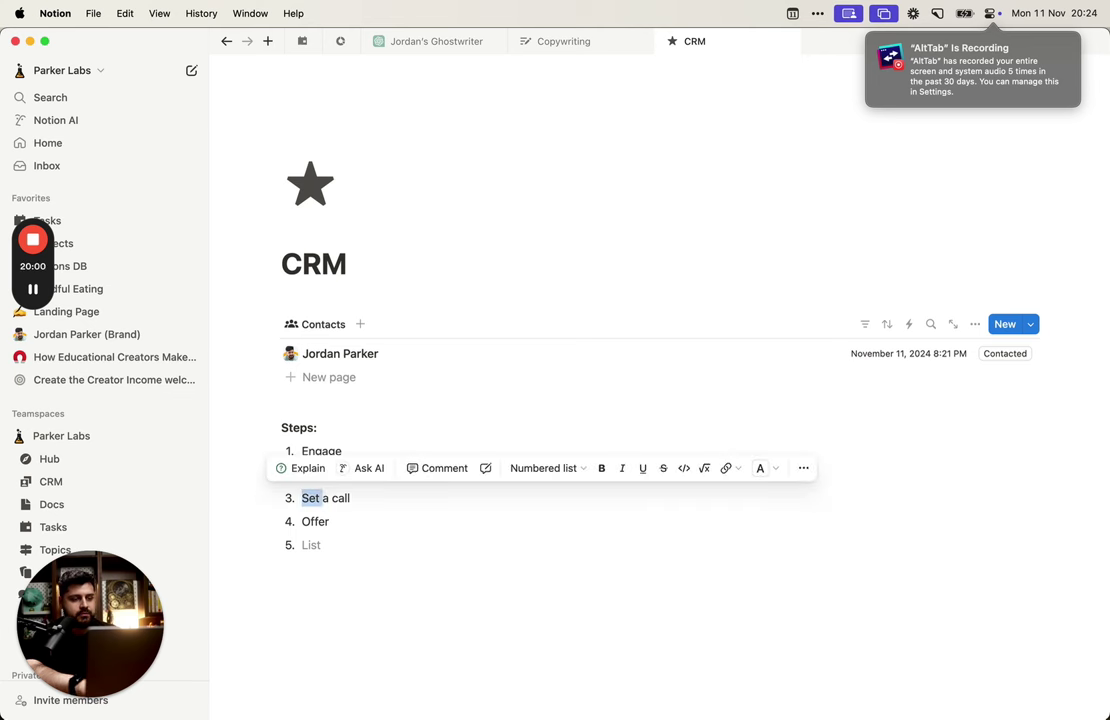
{"action": "key", "text": "shift+End"}
{"action": "type", "text": "Call"}
{"action": "key", "text": "Down"}
{"action": "key", "text": "Down"}
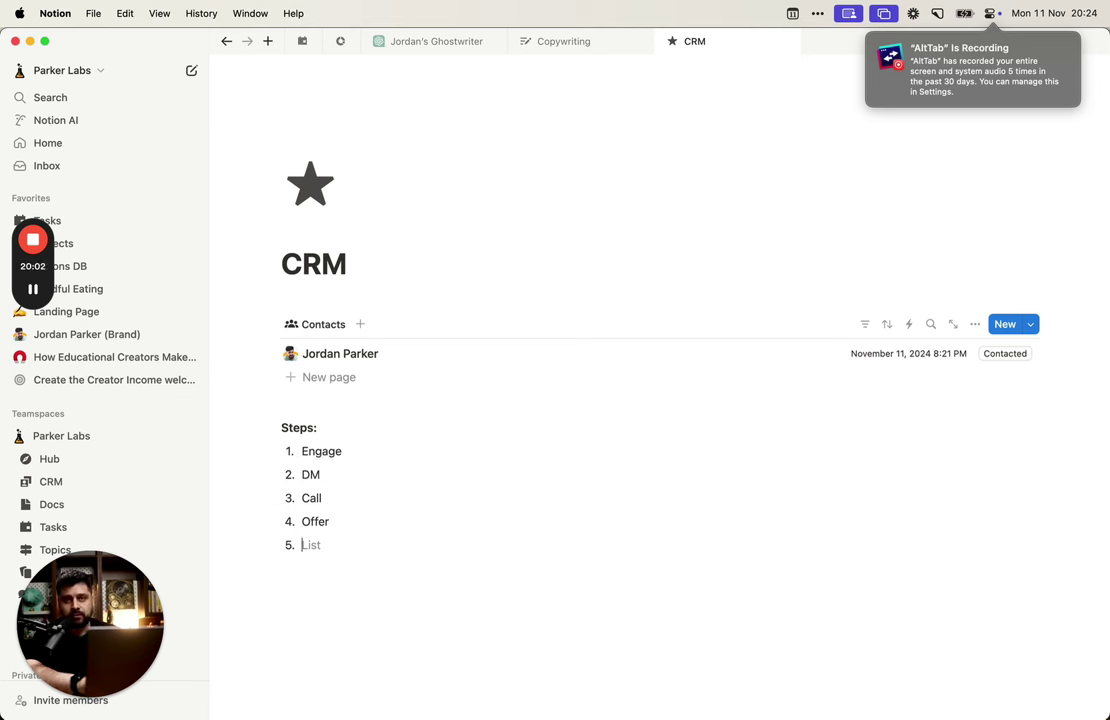
Step: Add items Negotiate, Close and Churn to the list
{"action": "type", "text": "Nego"}
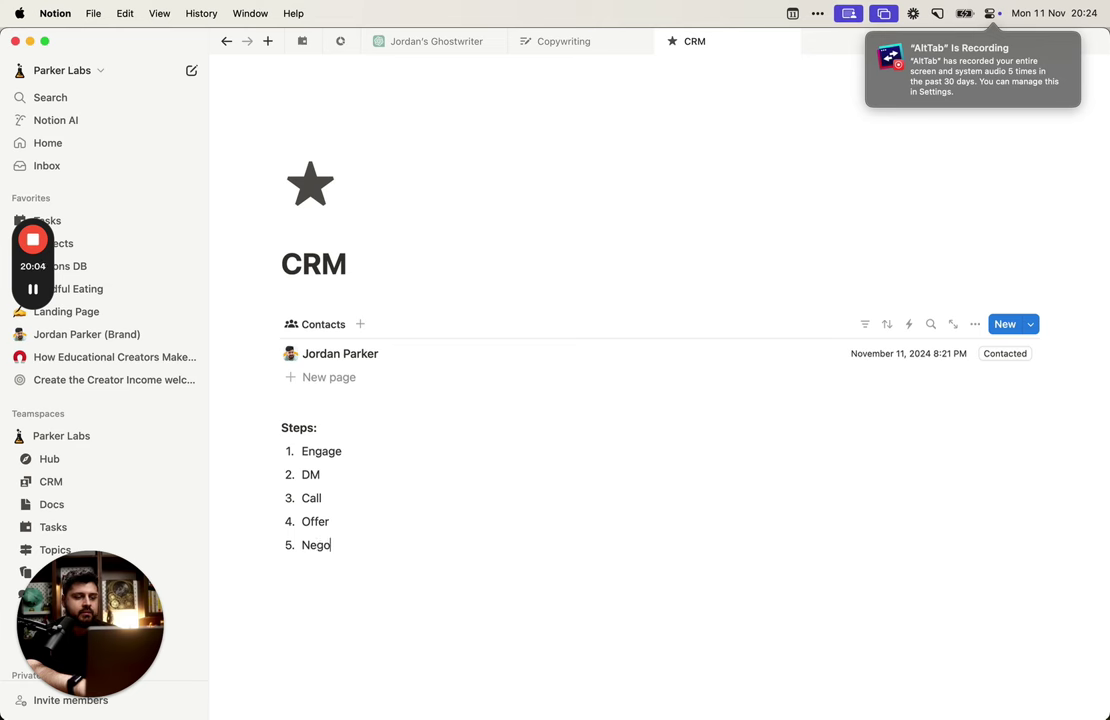
{"action": "type", "text": "tiation"}
{"action": "key", "text": "BackSpace"}
{"action": "key", "text": "BackSpace"}
{"action": "key", "text": "BackSpace"}
{"action": "key", "text": "BackSpace"}
{"action": "key", "text": "BackSpace"}
{"action": "key", "text": "BackSpace"}
{"action": "key", "text": "BackSpace"}
{"action": "key", "text": "BackSpace"}
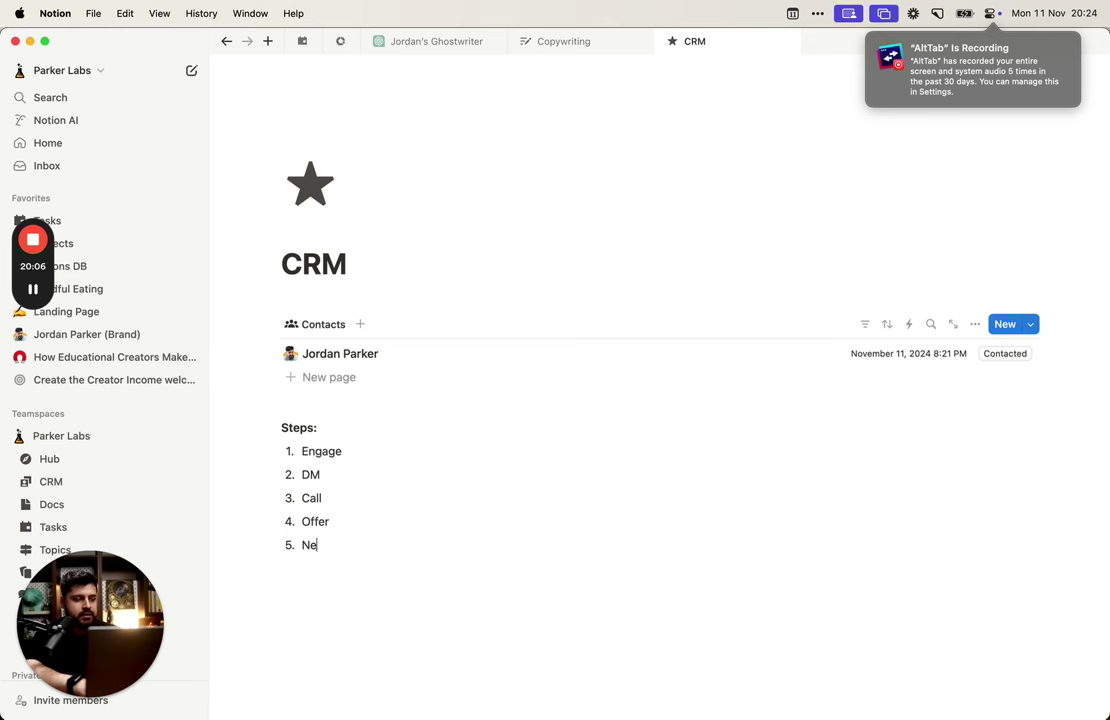
{"action": "type", "text": "otiate"}
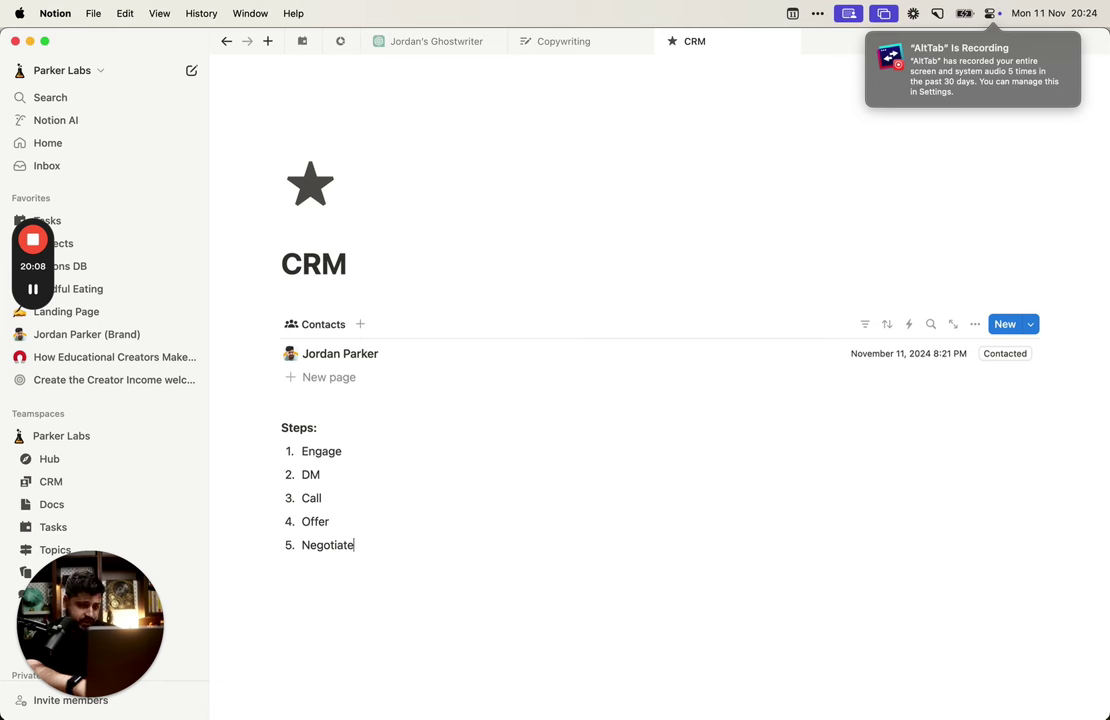
{"action": "key", "text": "Return"}
{"action": "type", "text": "Close"}
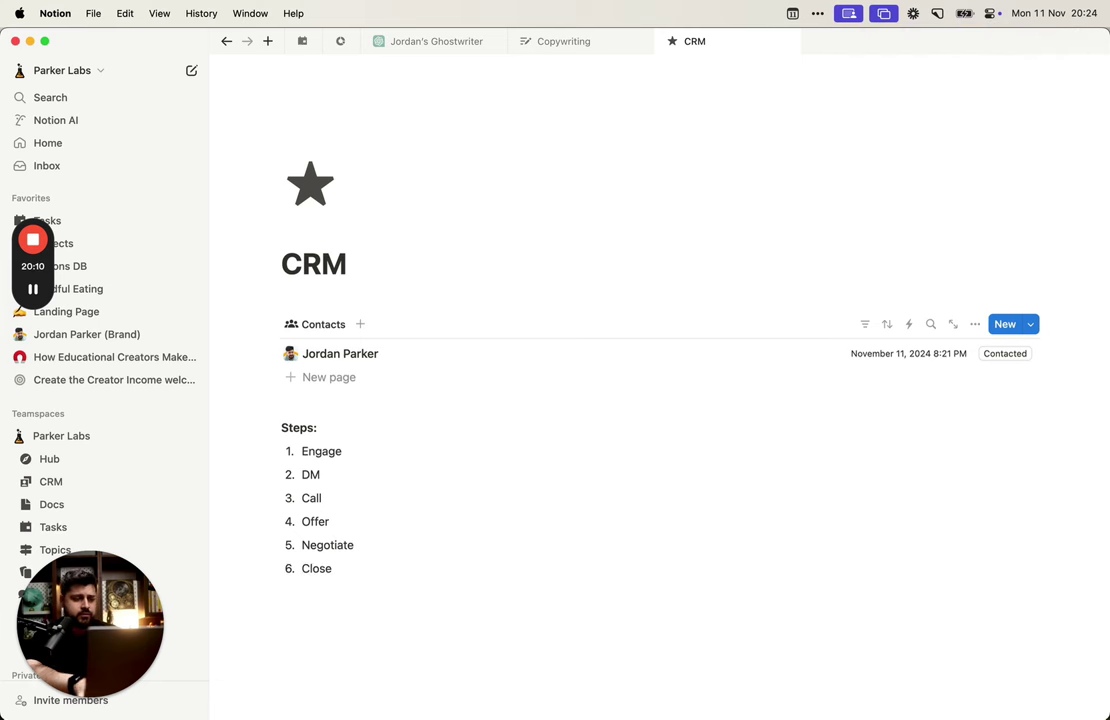
{"action": "key", "text": "Return"}
{"action": "key", "text": "space"}
{"action": "key", "text": "Escape"}
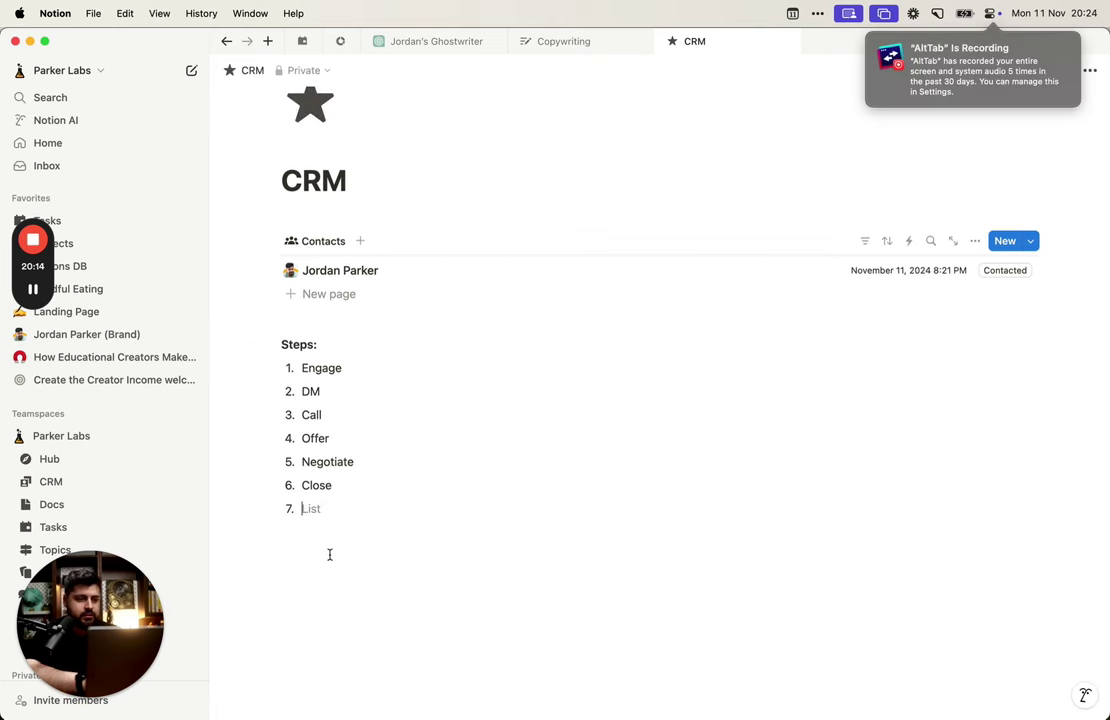
{"action": "type", "text": "Churn"}
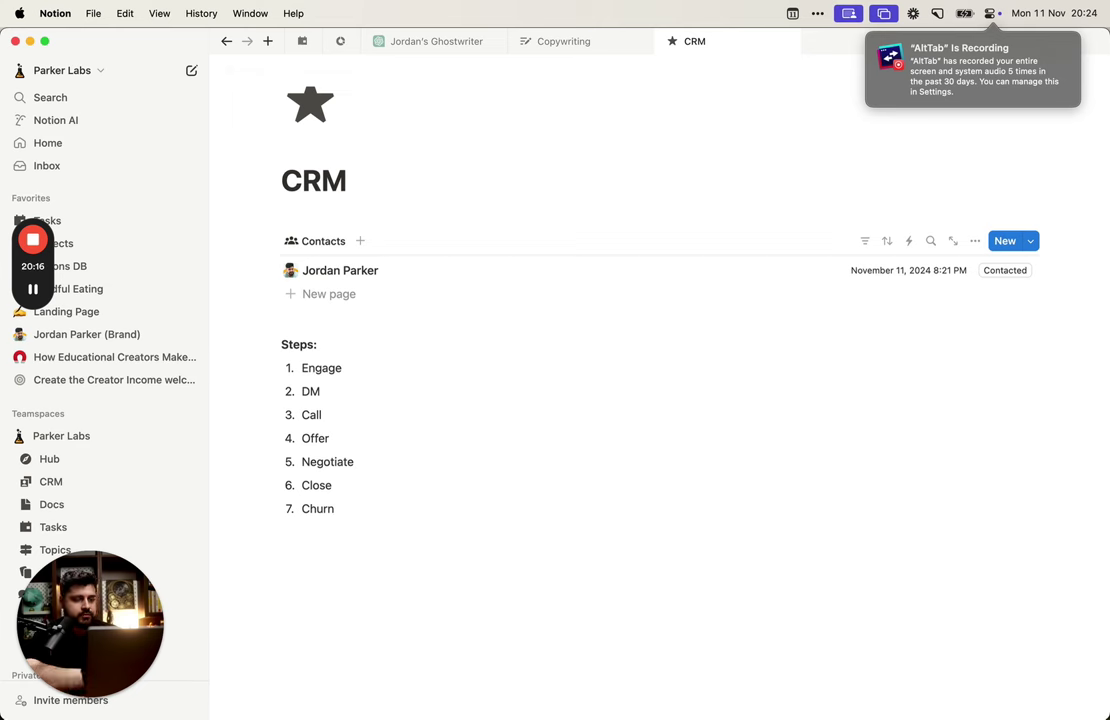
Step: Insert a 'Client' item between Close and Churn
{"action": "left_click", "coordinate": [347, 487]}
{"action": "key", "text": "Return"}
{"action": "type", "text": "Cliend"}
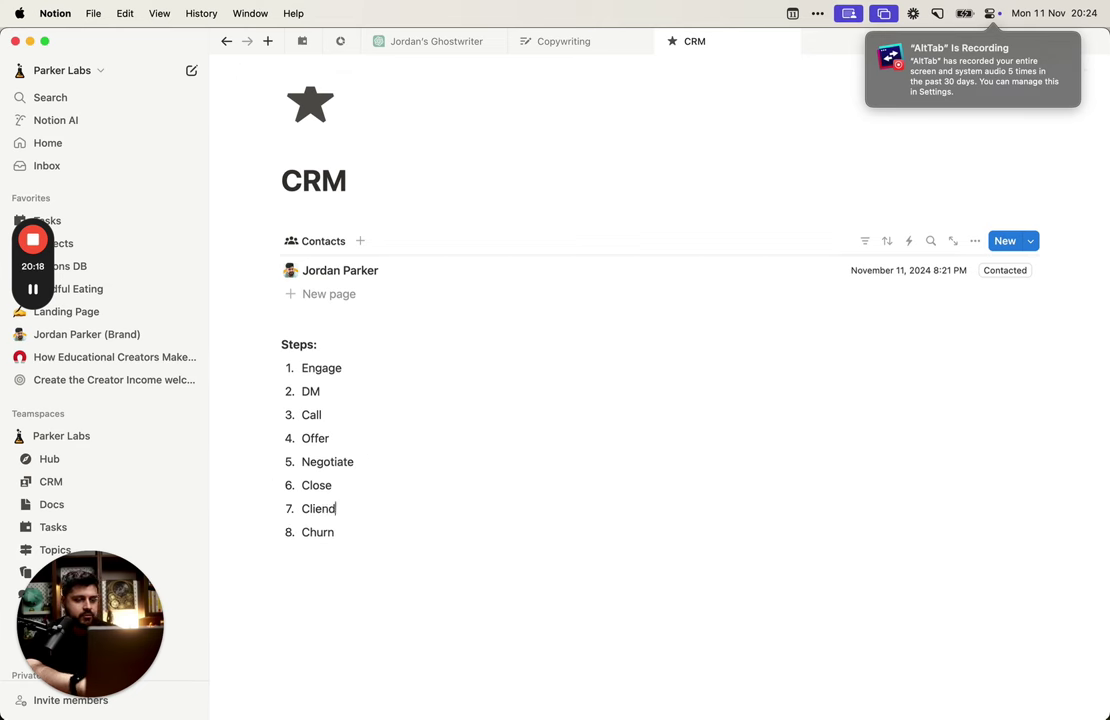
{"action": "key", "text": "BackSpace"}
{"action": "type", "text": "t"}
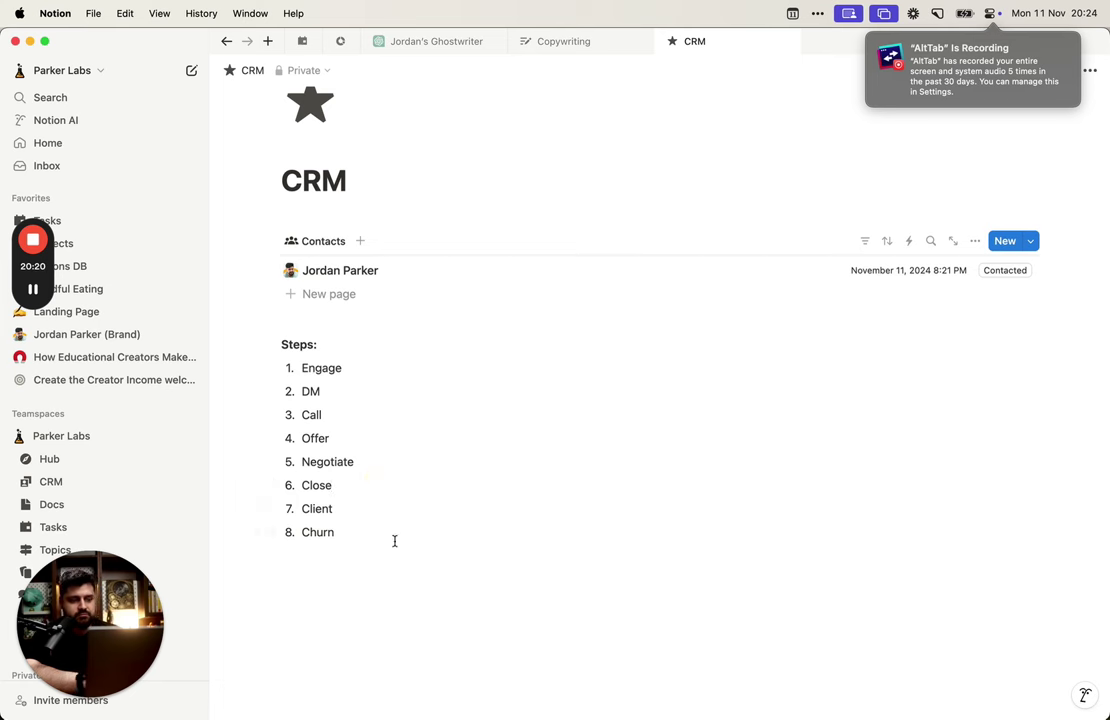
Step: Select the Client and Churn words in turn, then place the caret after Close
{"action": "left_click", "coordinate": [328, 511]}
{"action": "double_click", "coordinate": [328, 511]}
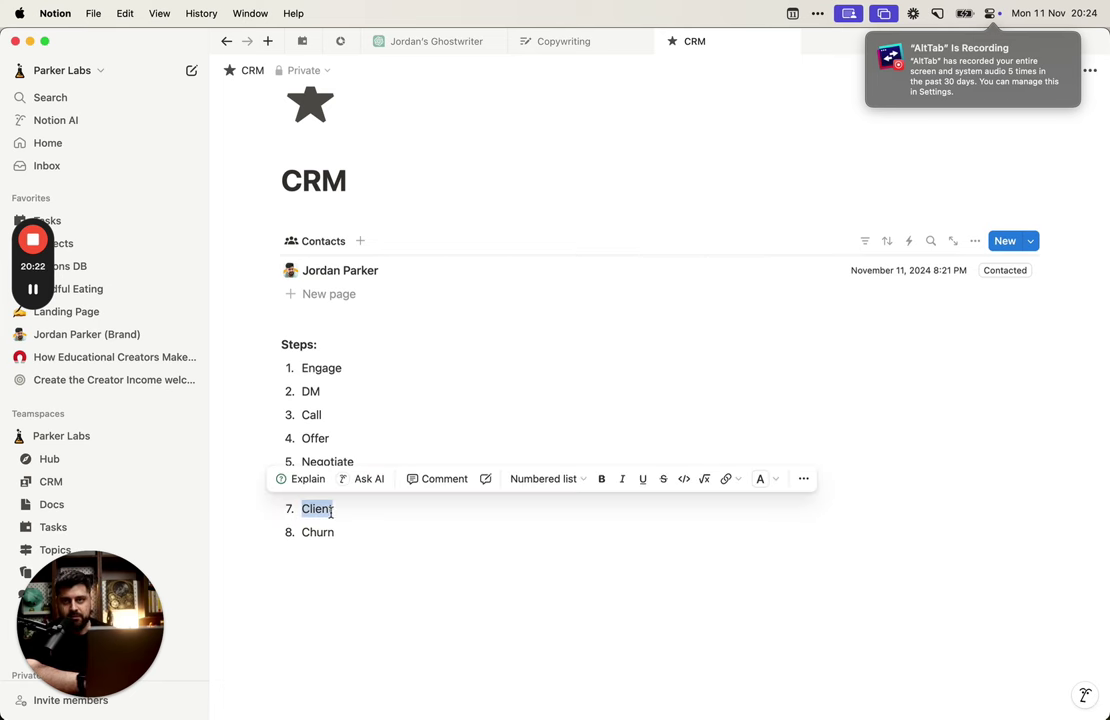
{"action": "left_click", "coordinate": [324, 530]}
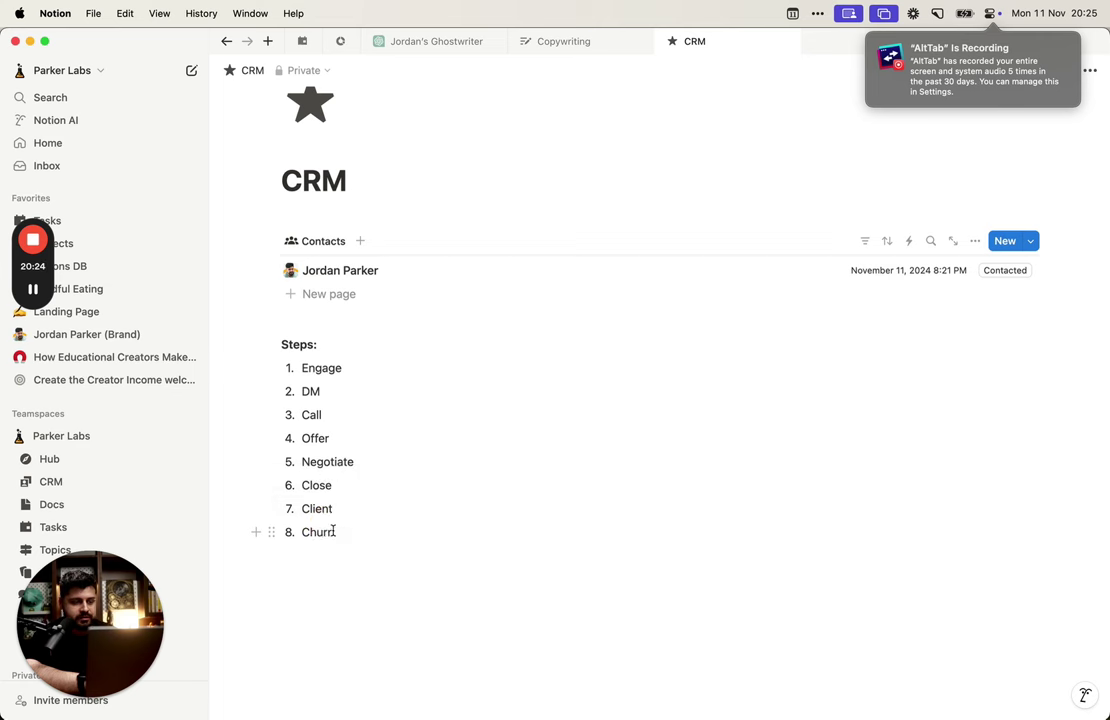
{"action": "double_click", "coordinate": [322, 532]}
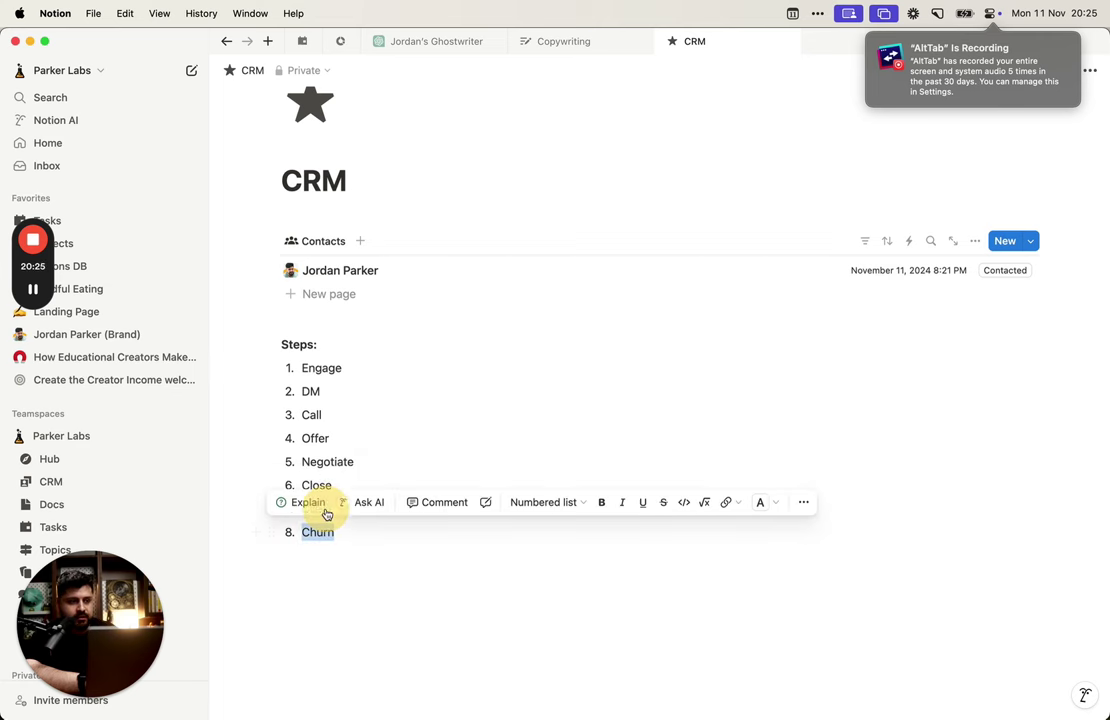
{"action": "left_click", "coordinate": [384, 575]}
{"action": "left_click", "coordinate": [326, 484]}
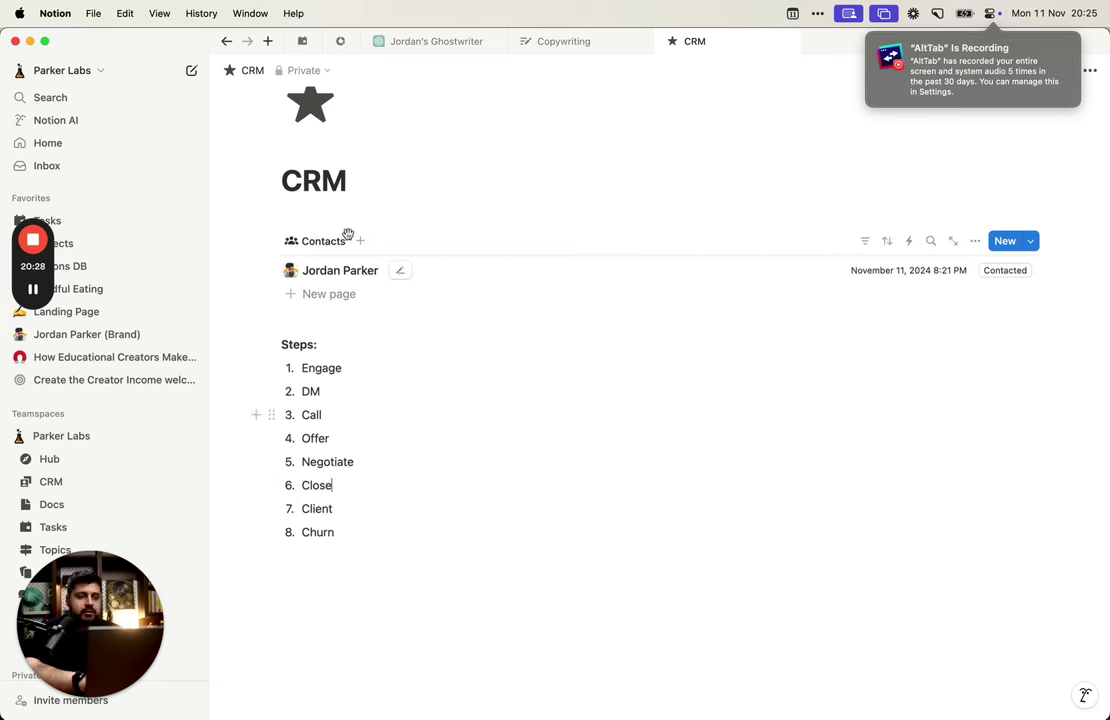
{"action": "left_click", "coordinate": [359, 483]}
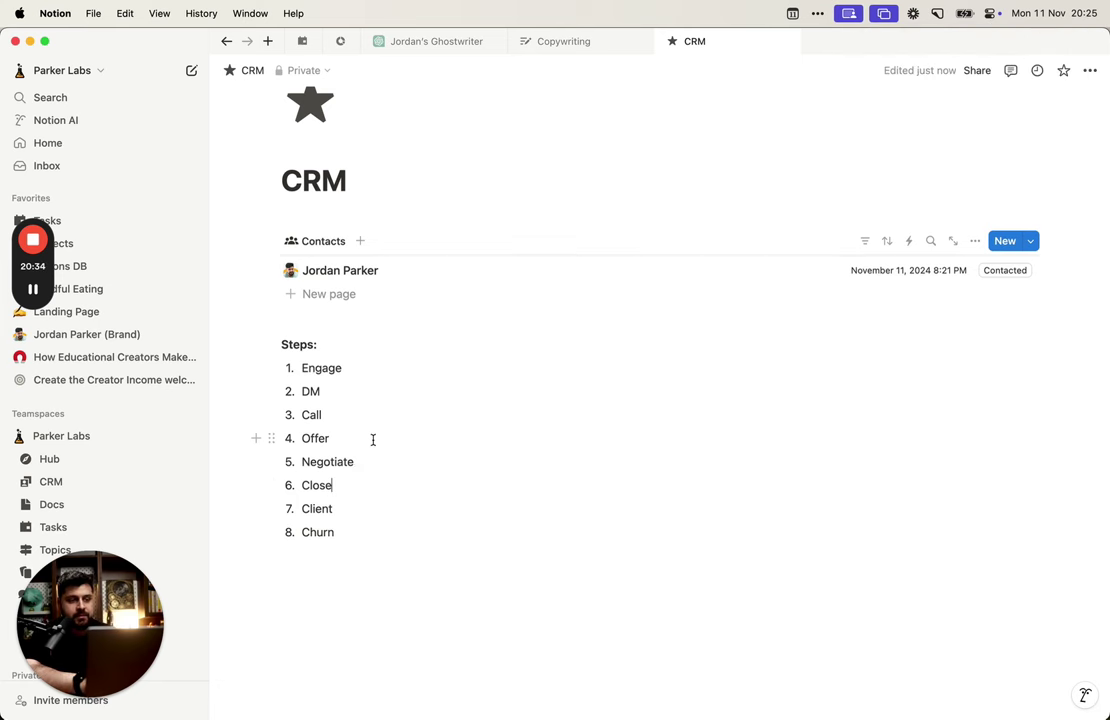
{"action": "left_click", "coordinate": [304, 370]}
{"action": "left_click_drag", "start_coordinate": [304, 370], "coordinate": [354, 538]}
{"action": "key", "text": "Right"}
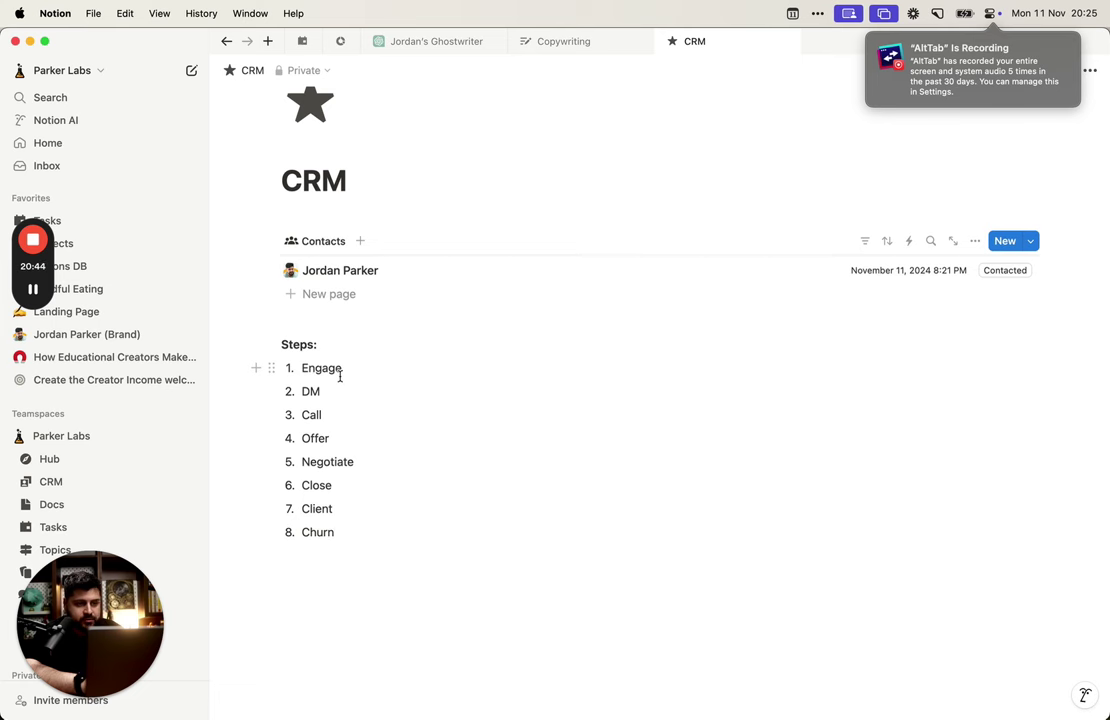
{"action": "left_click", "coordinate": [336, 437]}
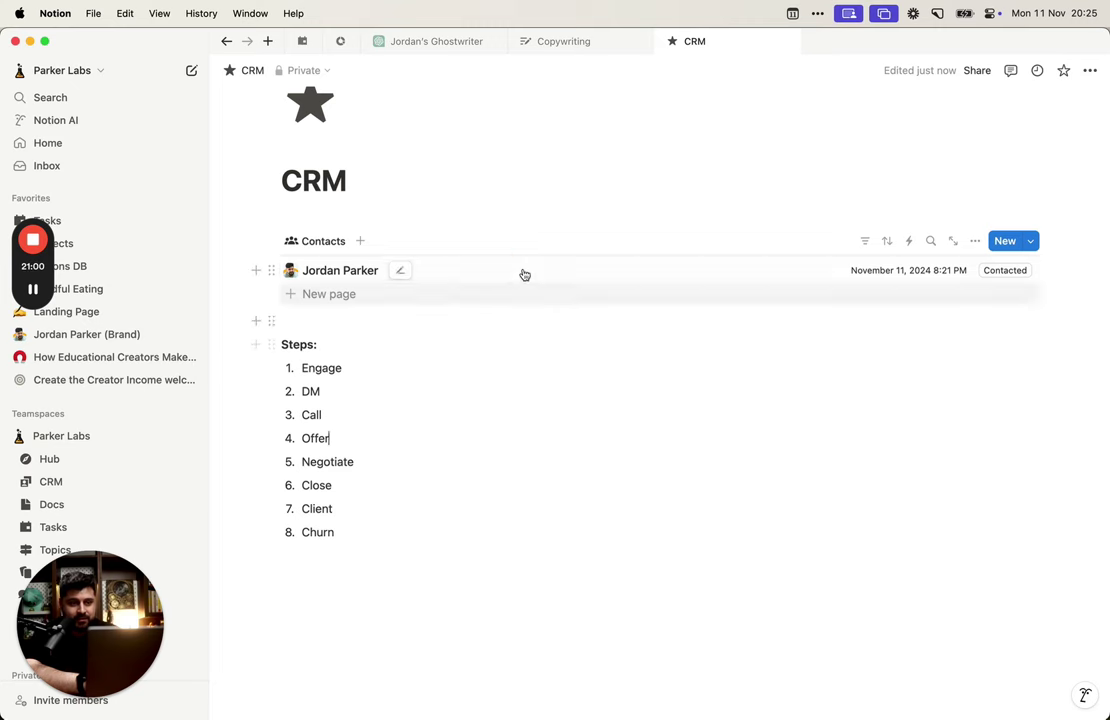
{"action": "left_click", "coordinate": [524, 271]}
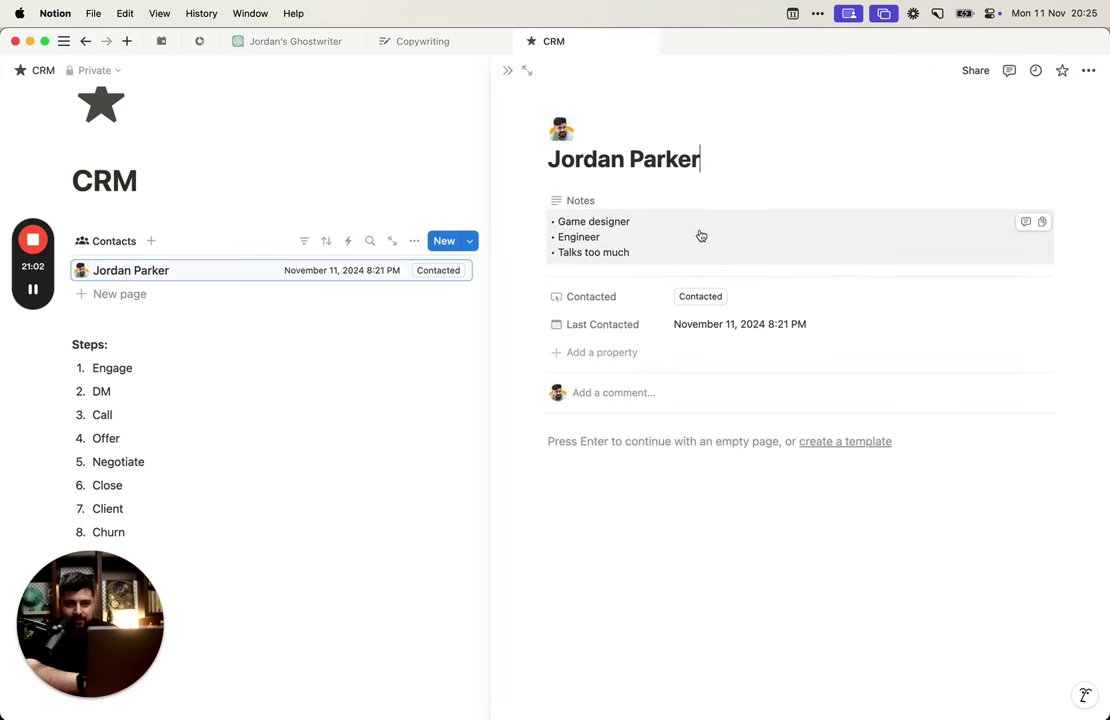
{"action": "left_click", "coordinate": [684, 438]}
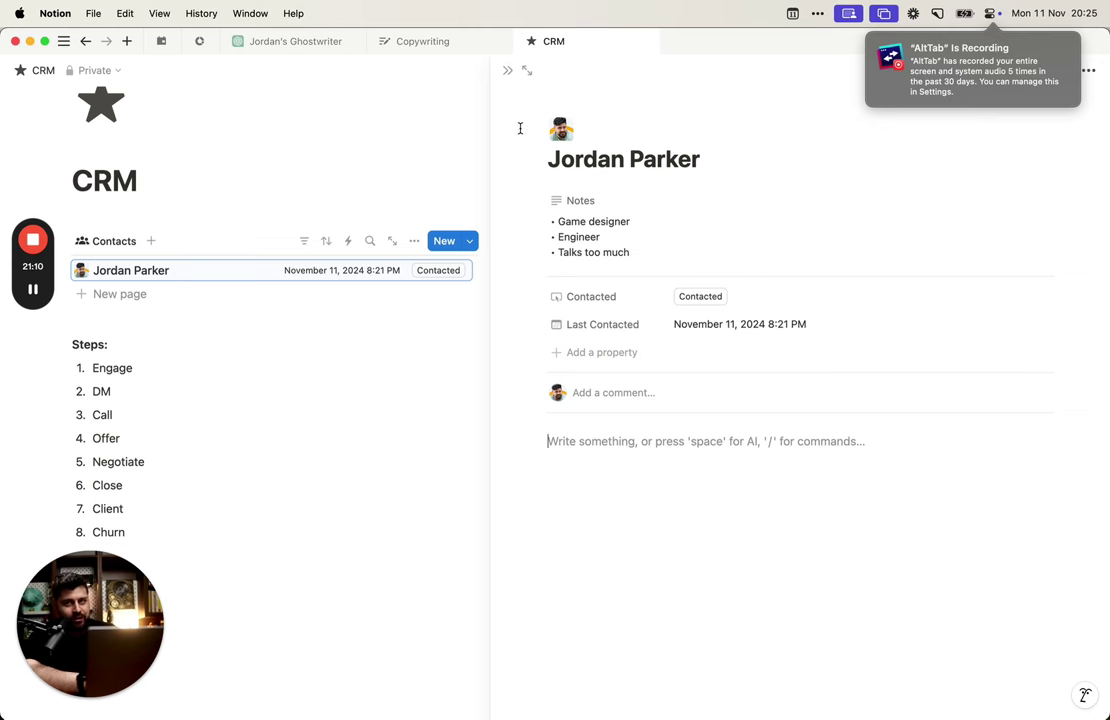
{"action": "left_click", "coordinate": [507, 70]}
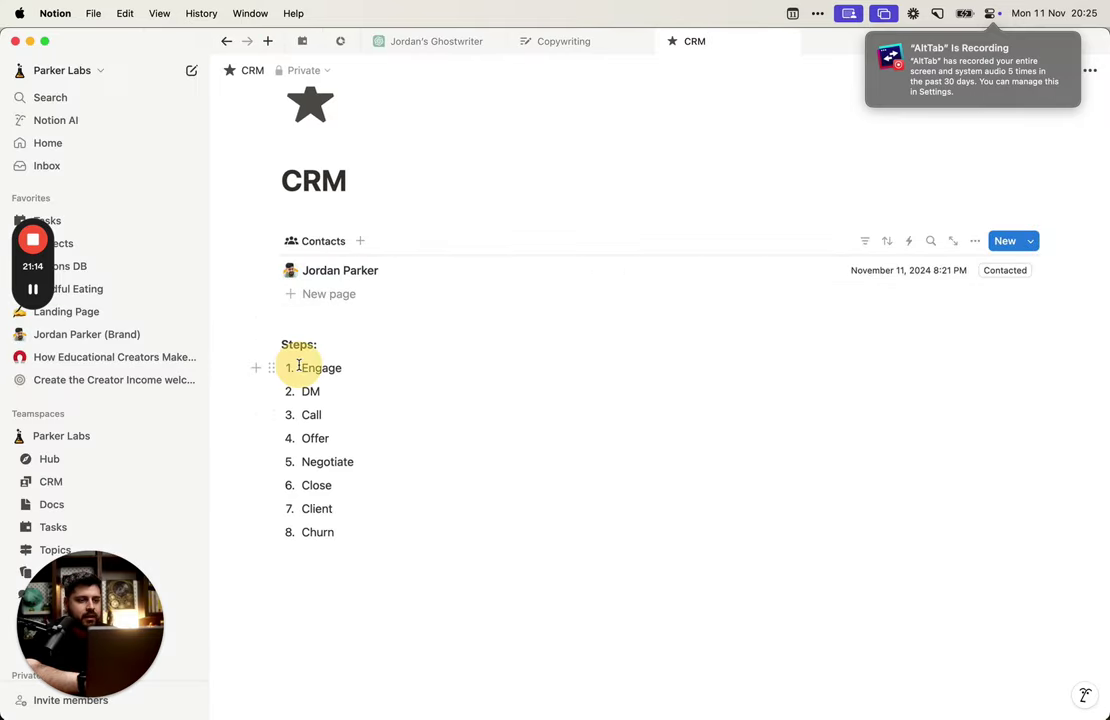
Step: Insert a 'Do not contact' item after Close
{"action": "left_click_drag", "start_coordinate": [292, 367], "coordinate": [305, 367]}
{"action": "left_click", "coordinate": [441, 533]}
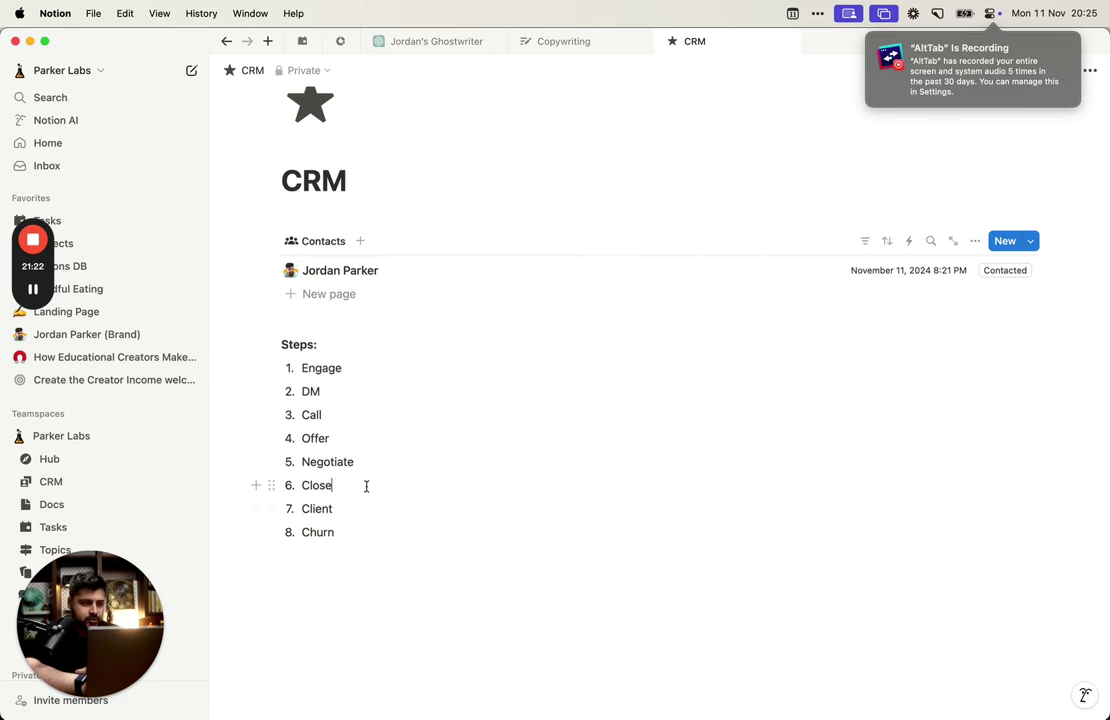
{"action": "left_click", "coordinate": [366, 486]}
{"action": "key", "text": "Return"}
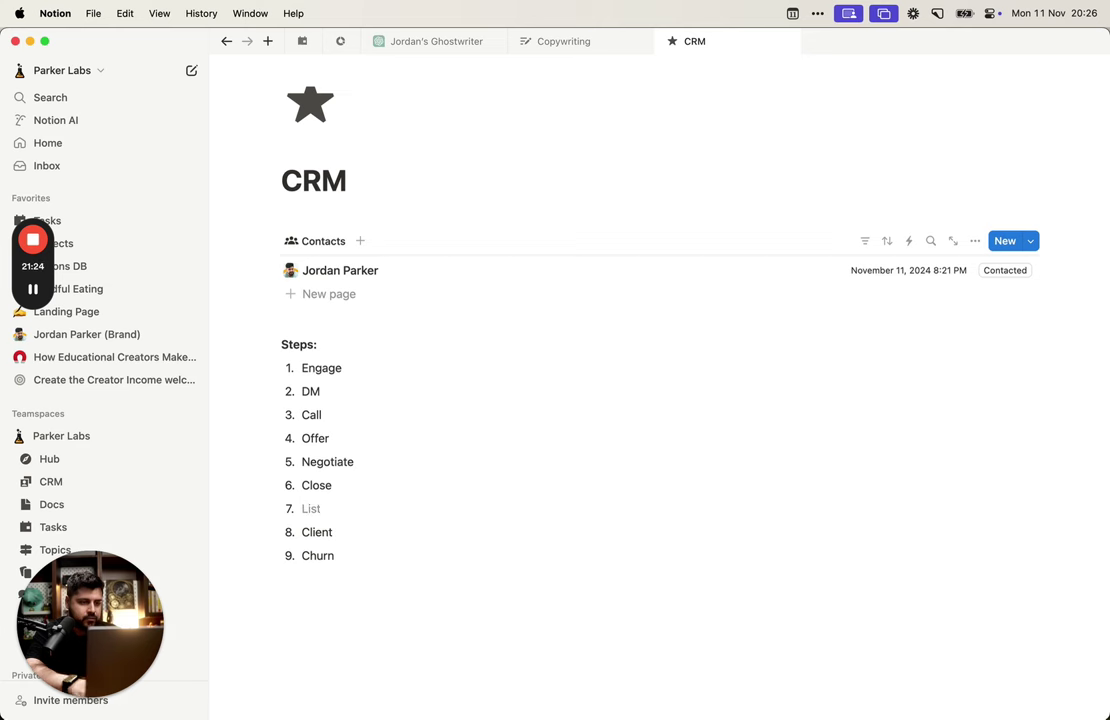
{"action": "type", "text": "Do n"}
{"action": "key", "text": "BackSpace"}
{"action": "key", "text": "BackSpace"}
{"action": "key", "text": "BackSpace"}
{"action": "key", "text": "BackSpace"}
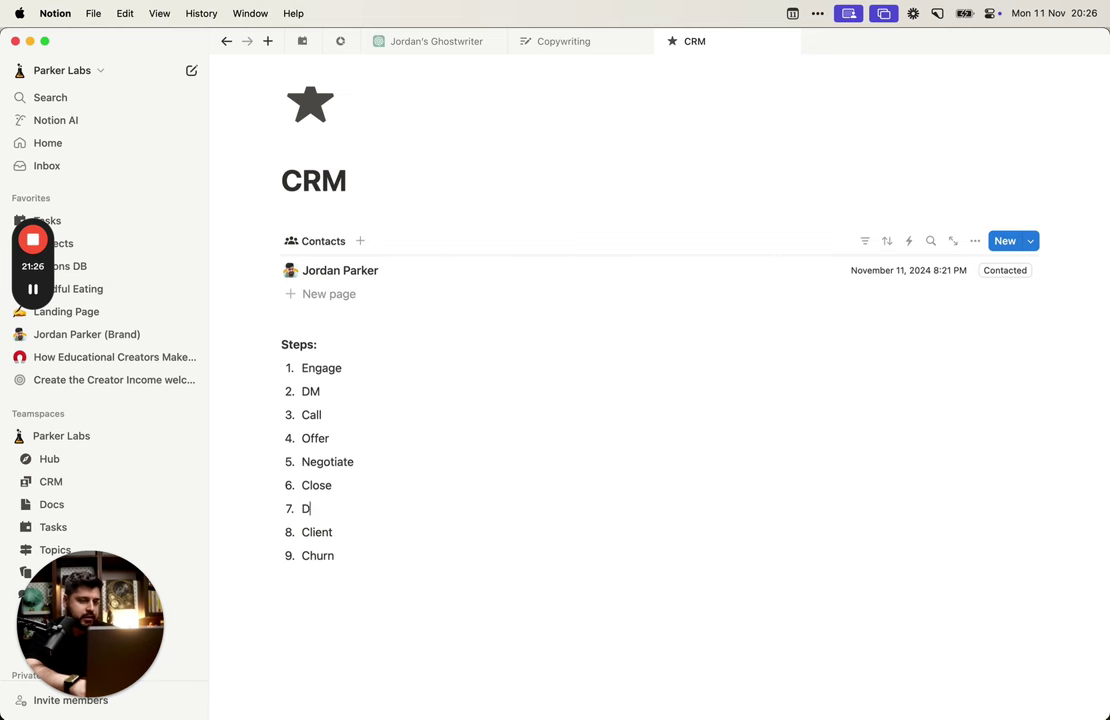
{"action": "type", "text": "Do"}
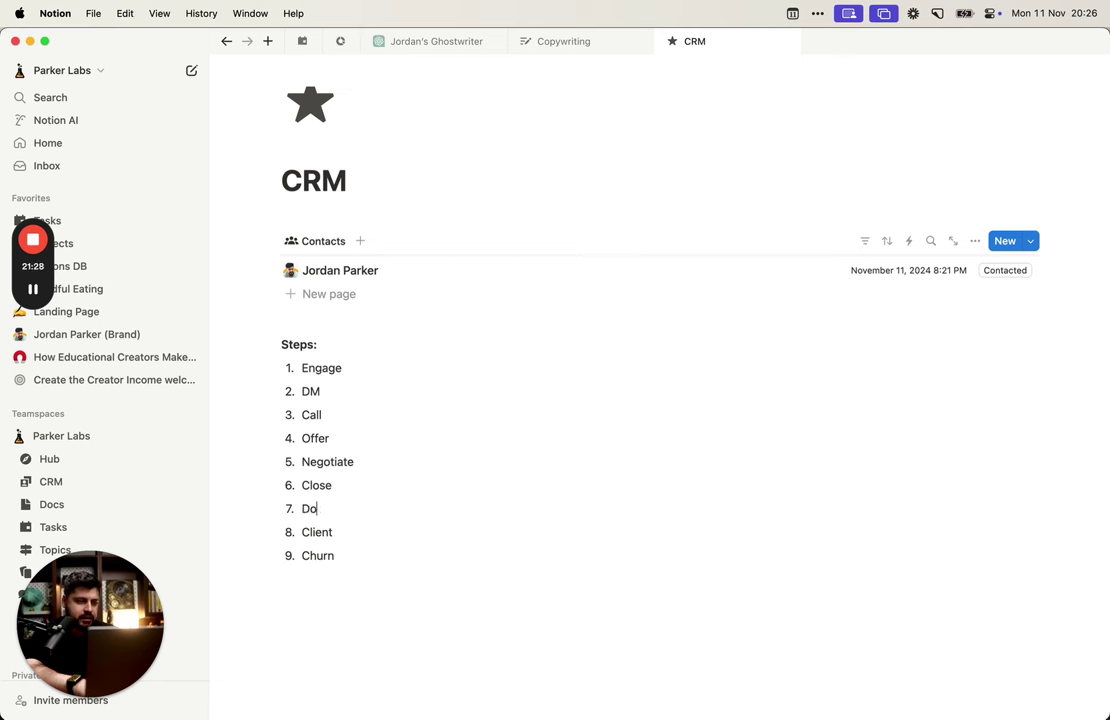
{"action": "type", "text": " not contact"}
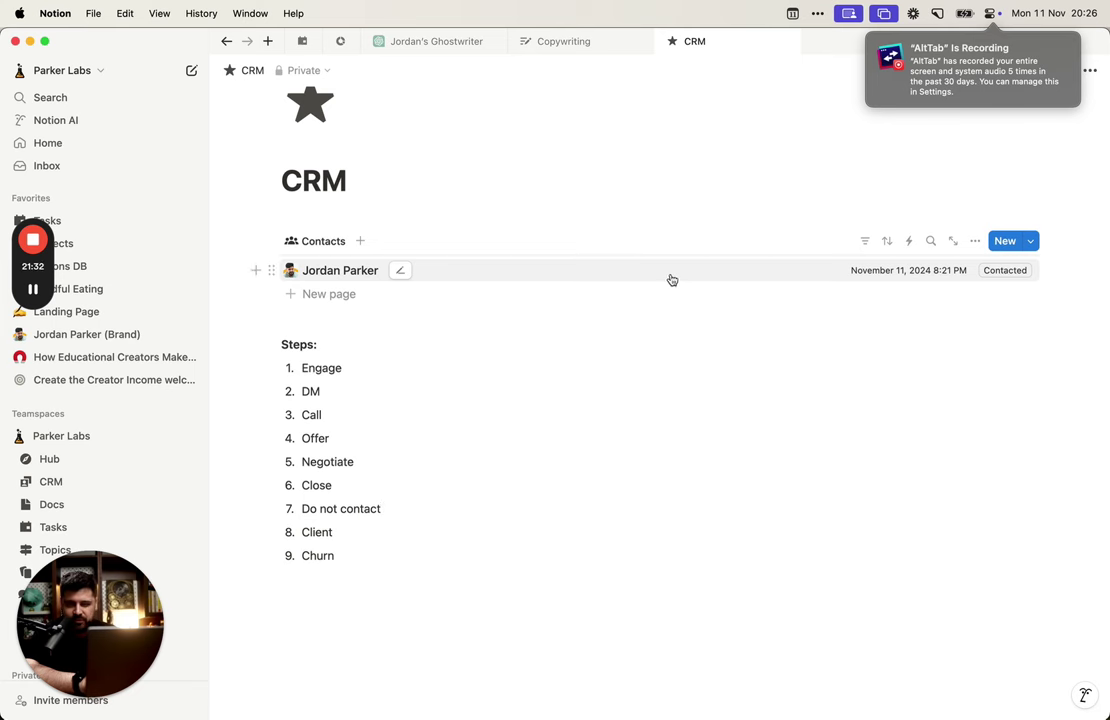
Step: Move 'Do not contact' below Churn so it becomes the ninth step
{"action": "left_click_drag", "start_coordinate": [271, 508], "coordinate": [325, 556]}
{"action": "left_click", "coordinate": [460, 590]}
{"action": "triple_click", "coordinate": [355, 555]}
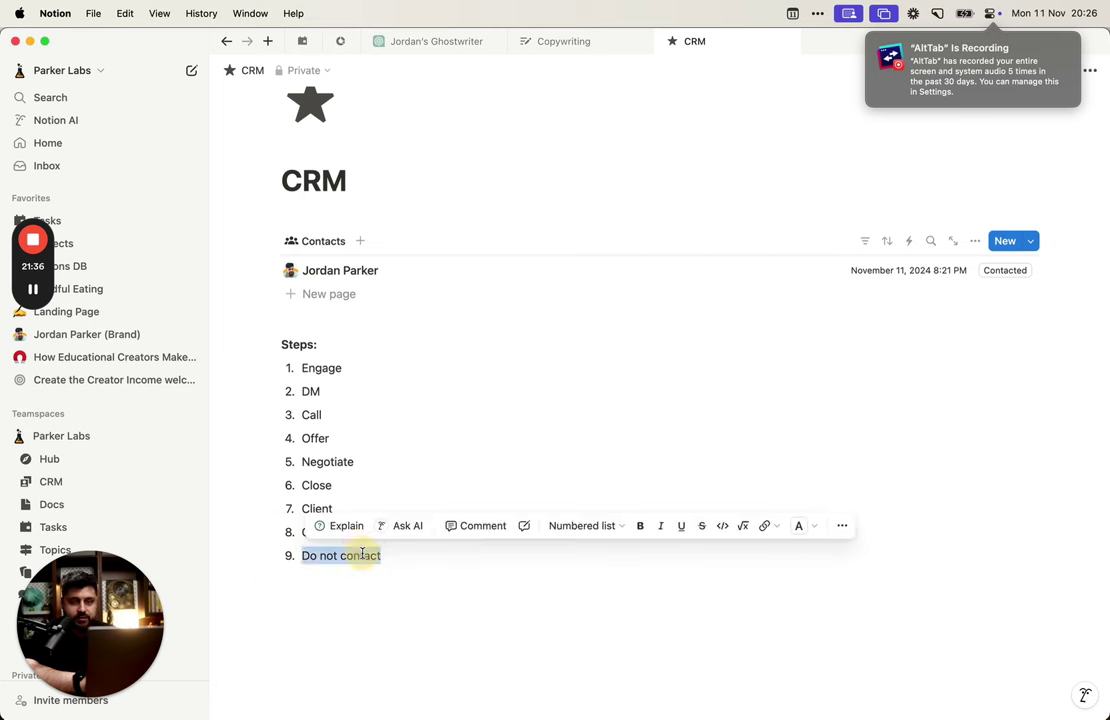
{"action": "left_click", "coordinate": [377, 461]}
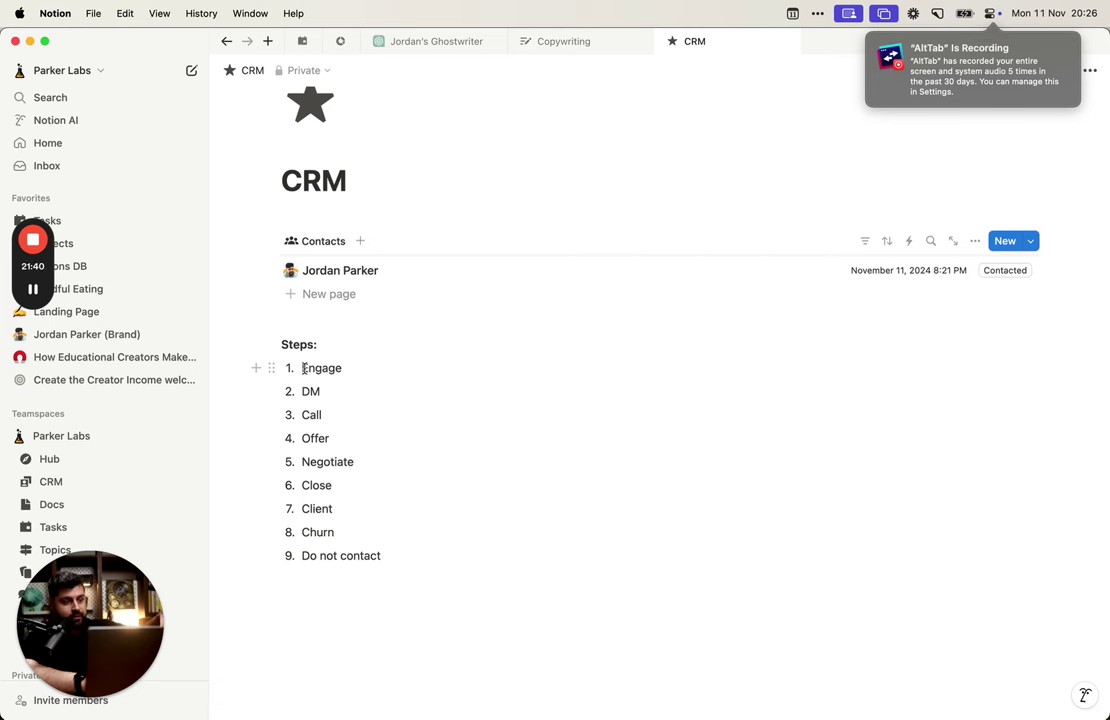
{"action": "left_click_drag", "start_coordinate": [302, 367], "coordinate": [400, 560]}
{"action": "left_click", "coordinate": [400, 560]}
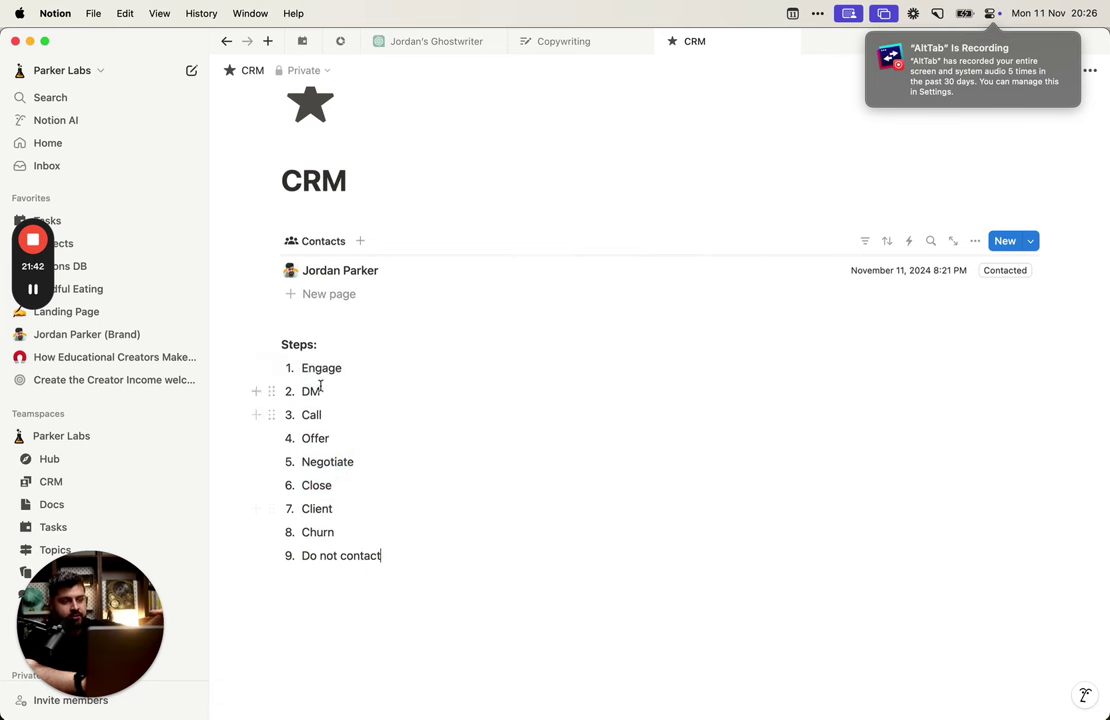
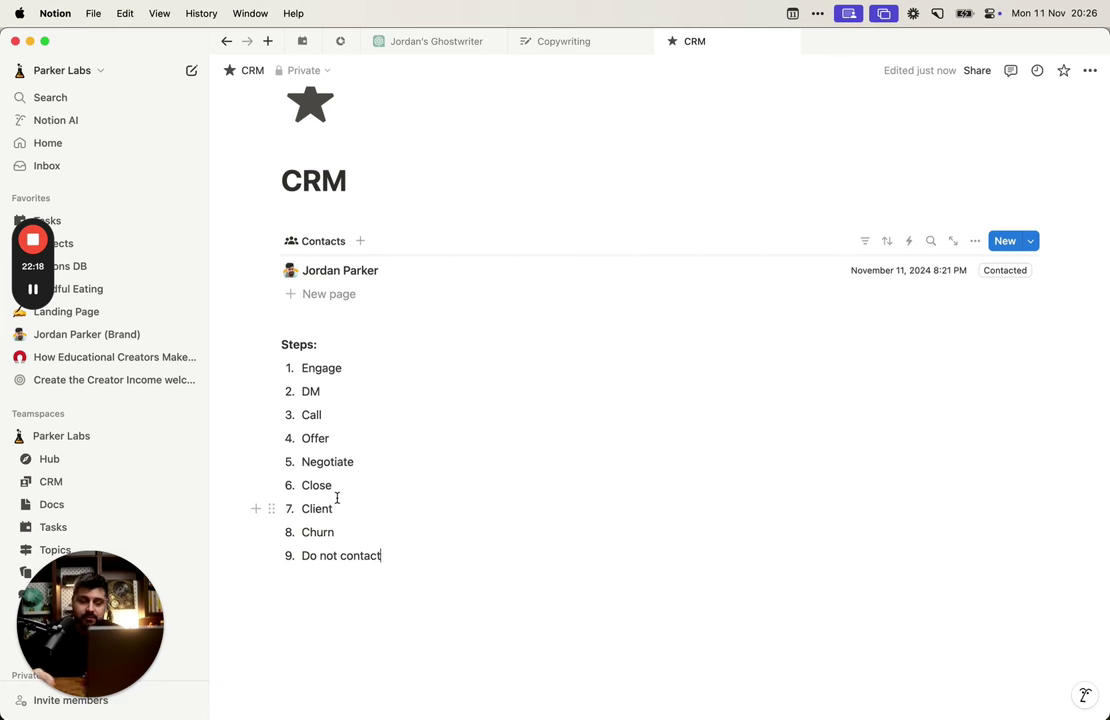
Step: Replace step 9's text 'Do not contact' with 'Said 'no''
{"action": "triple_click", "coordinate": [362, 555]}
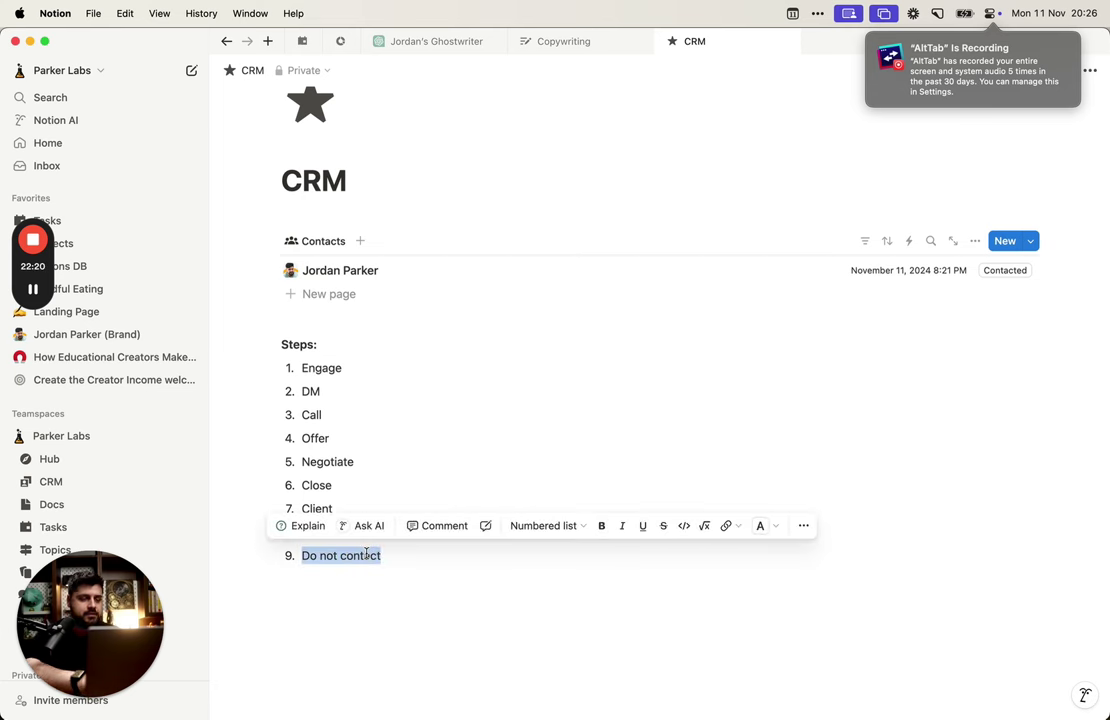
{"action": "type", "text": "Said ‘no’"}
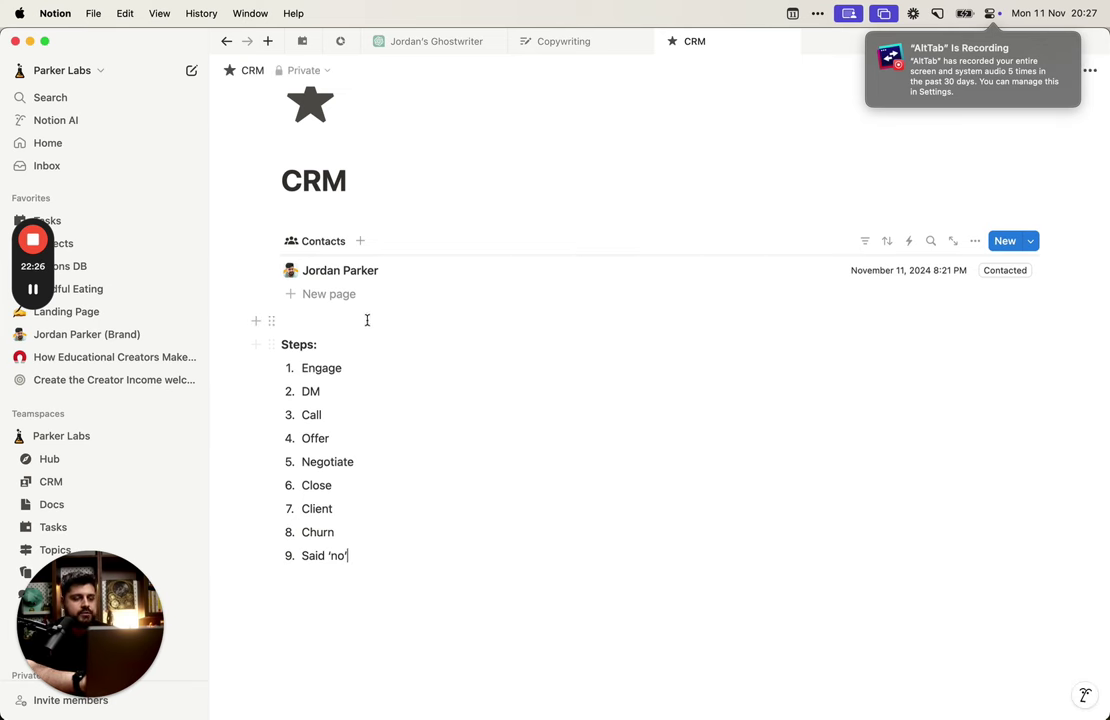
{"action": "left_click", "coordinate": [691, 268]}
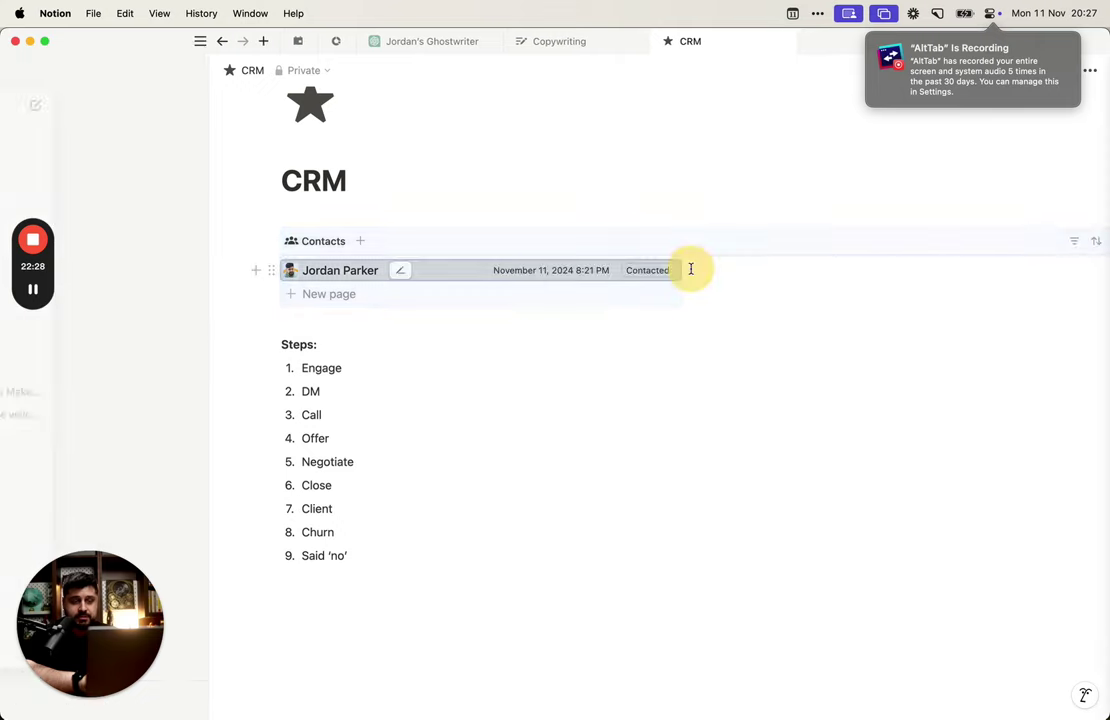
{"action": "scroll", "coordinate": [200, 480], "scroll_direction": "down", "scroll_amount": 2}
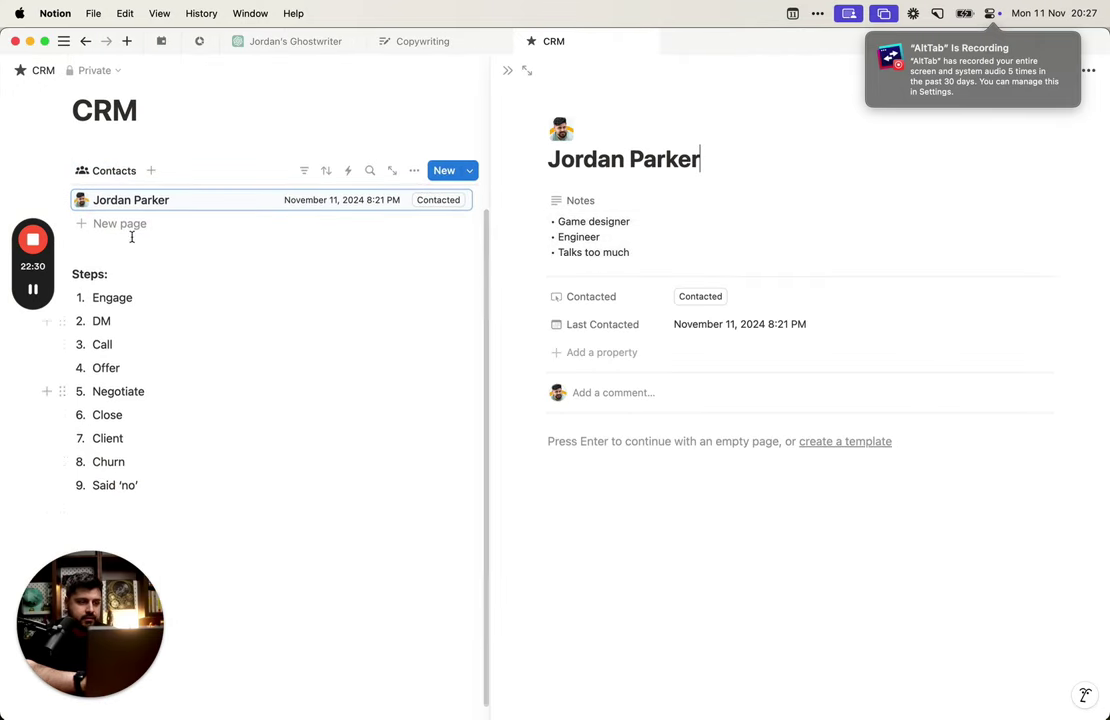
{"action": "left_click", "coordinate": [620, 354]}
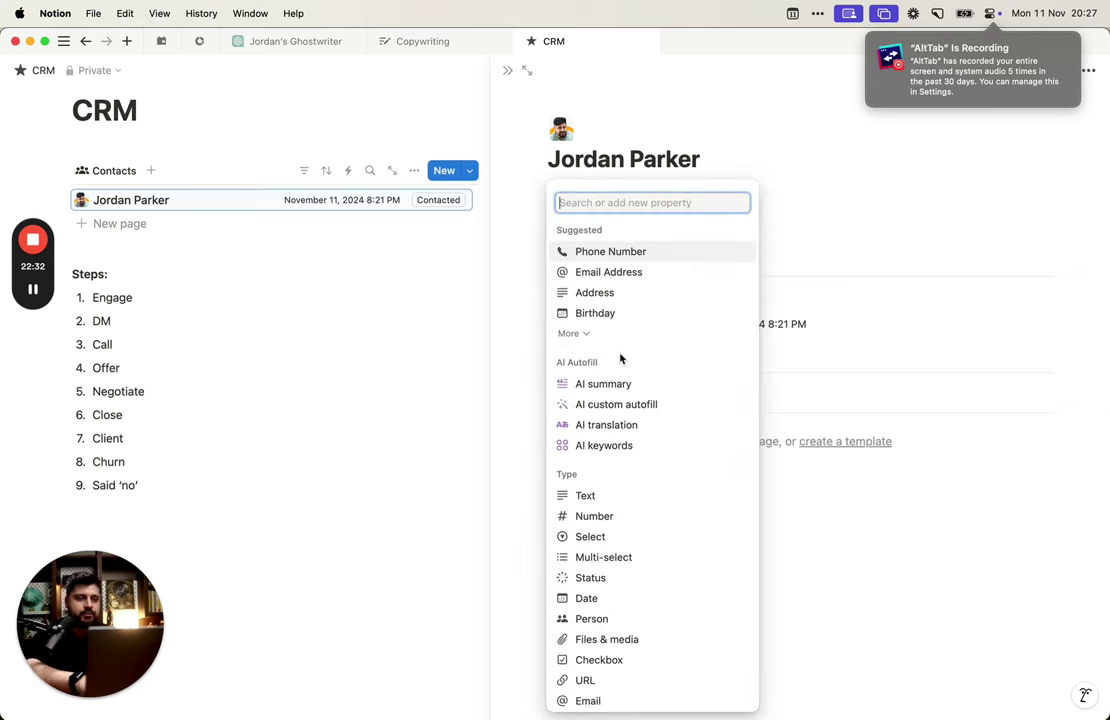
{"action": "type", "text": "sele"}
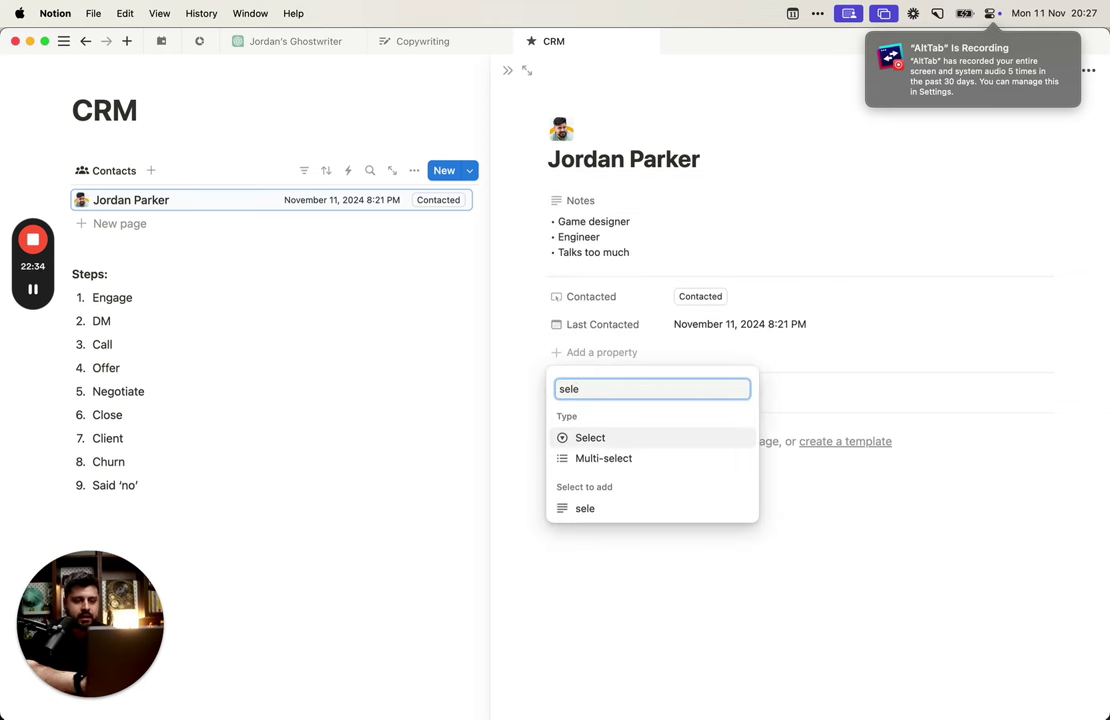
{"action": "key", "text": "Return"}
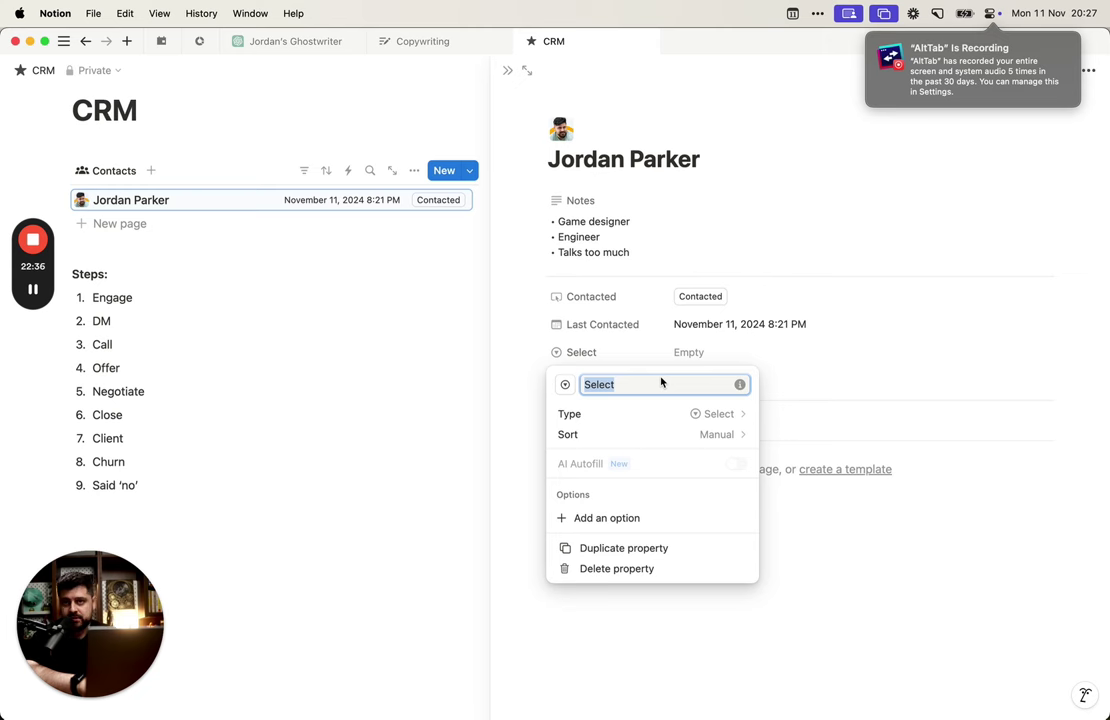
{"action": "type", "text": "St"}
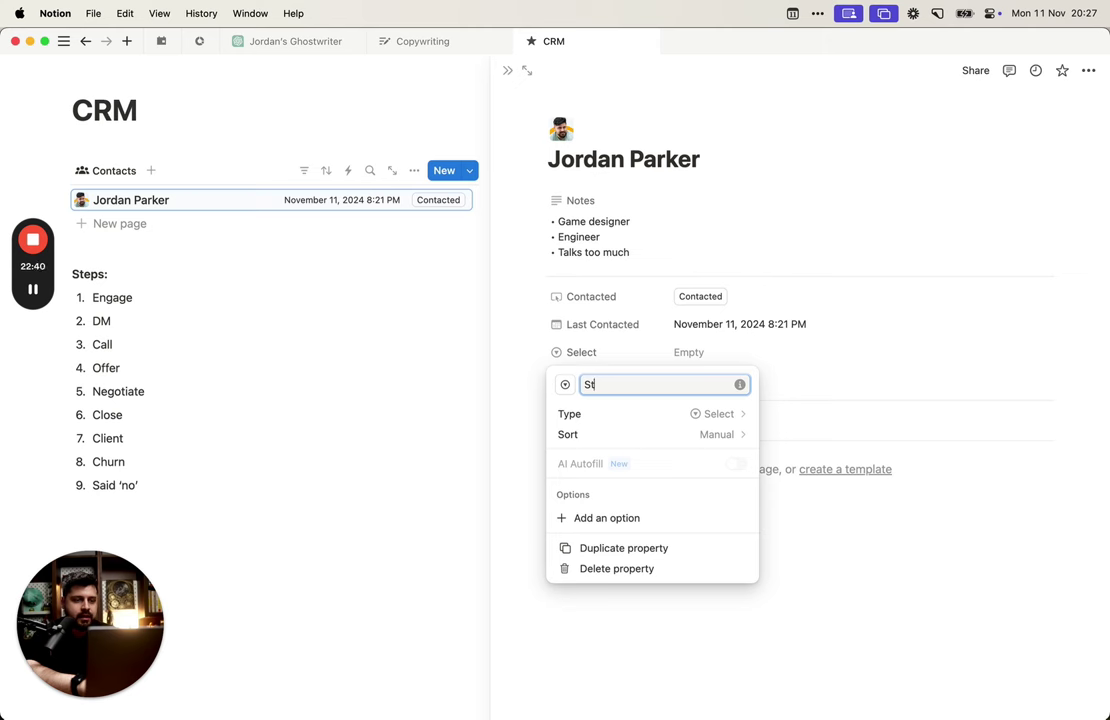
{"action": "type", "text": "age"}
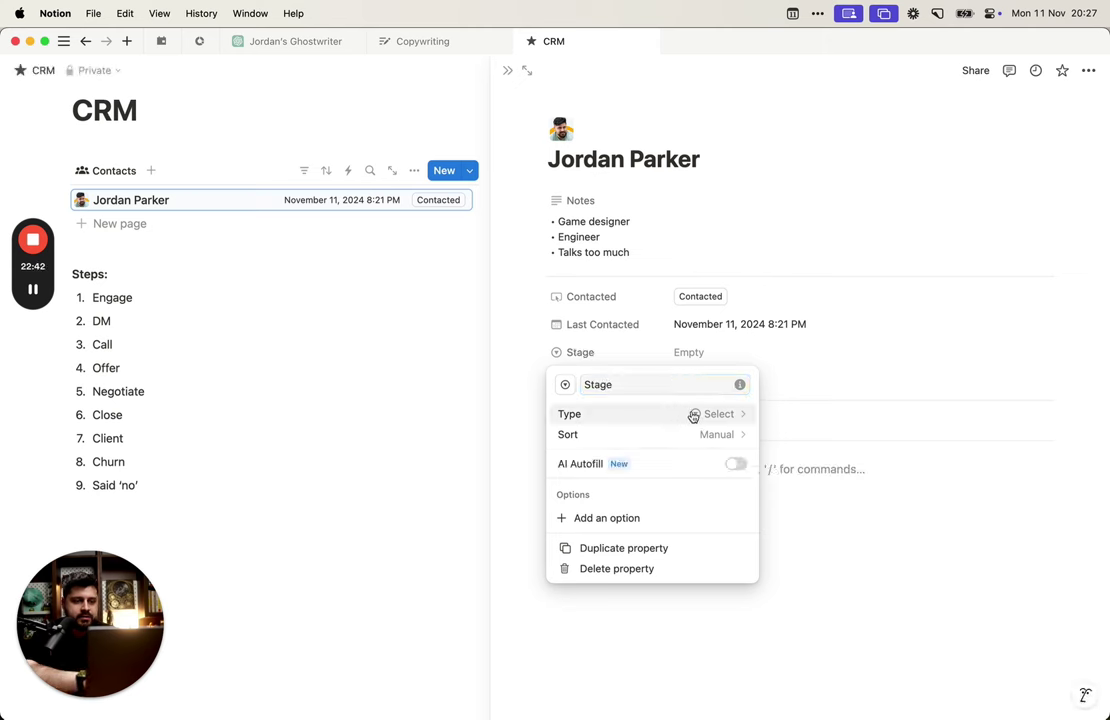
{"action": "left_click", "coordinate": [714, 354]}
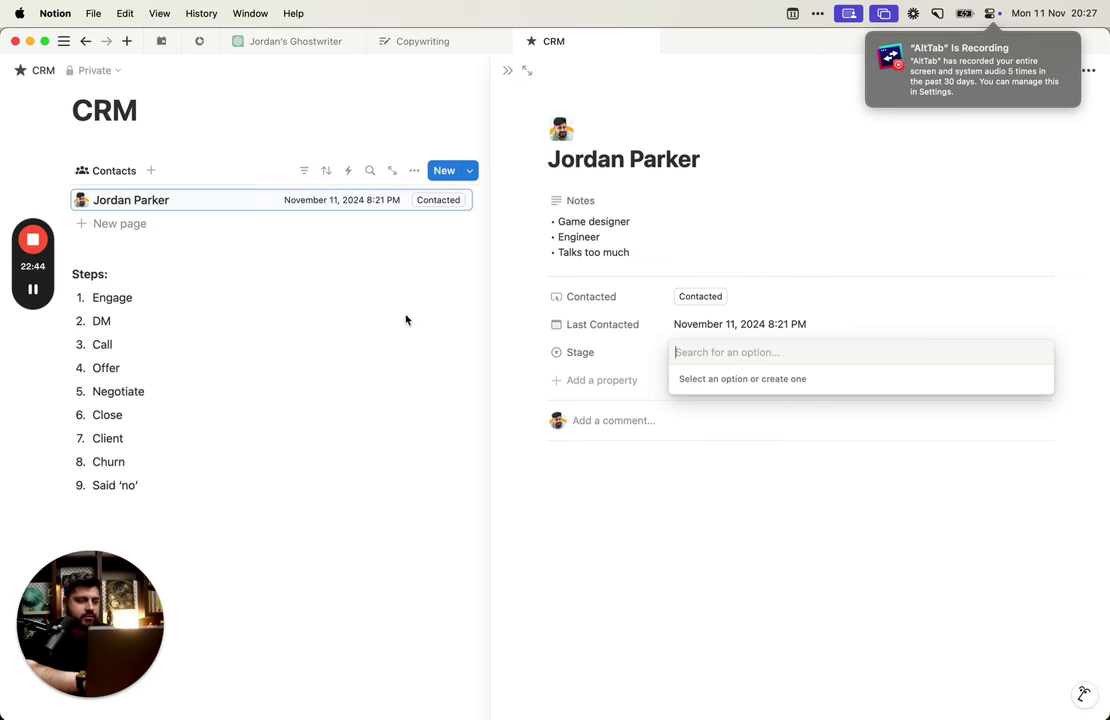
Step: Select the steps from Engage to Said 'no', try pasting them into Stage's option search, then clear it
{"action": "left_click", "coordinate": [145, 481]}
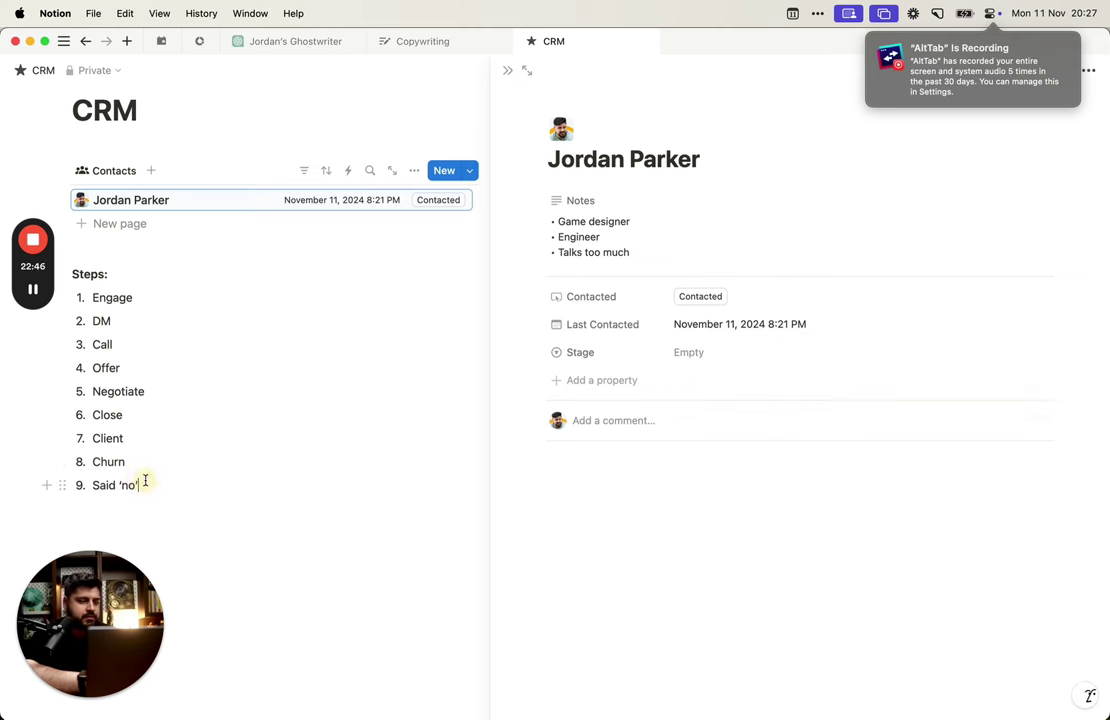
{"action": "left_click_drag", "start_coordinate": [145, 481], "coordinate": [90, 298]}
{"action": "key", "text": "super+c"}
{"action": "left_click", "coordinate": [767, 351]}
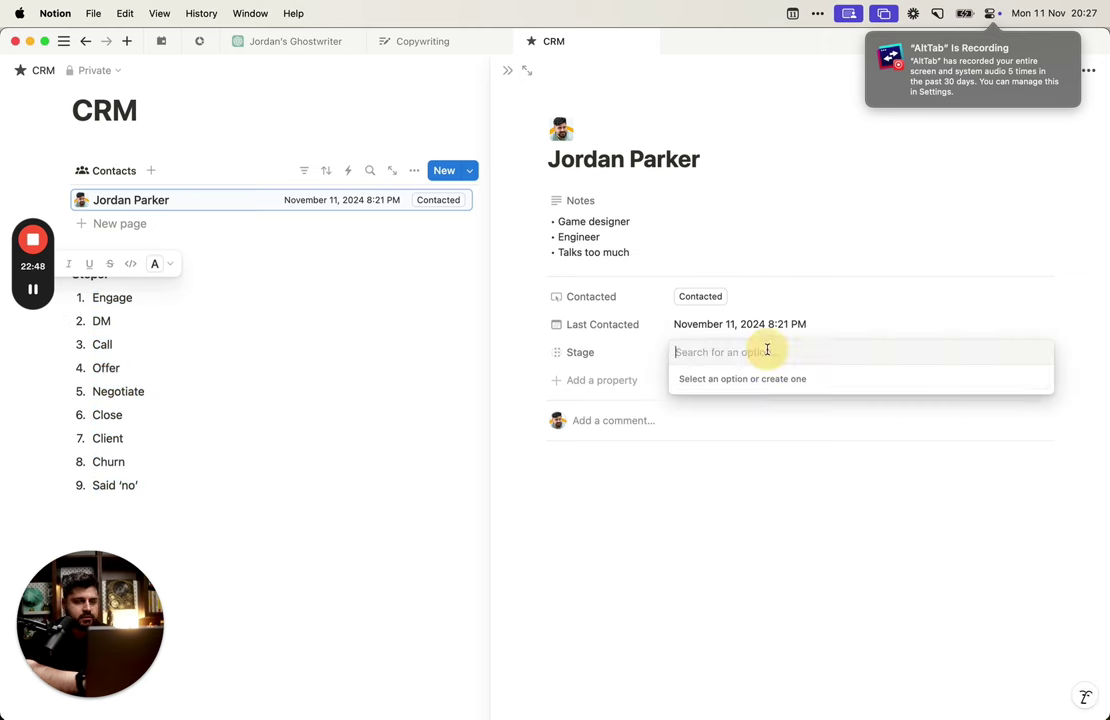
{"action": "key", "text": "super+v"}
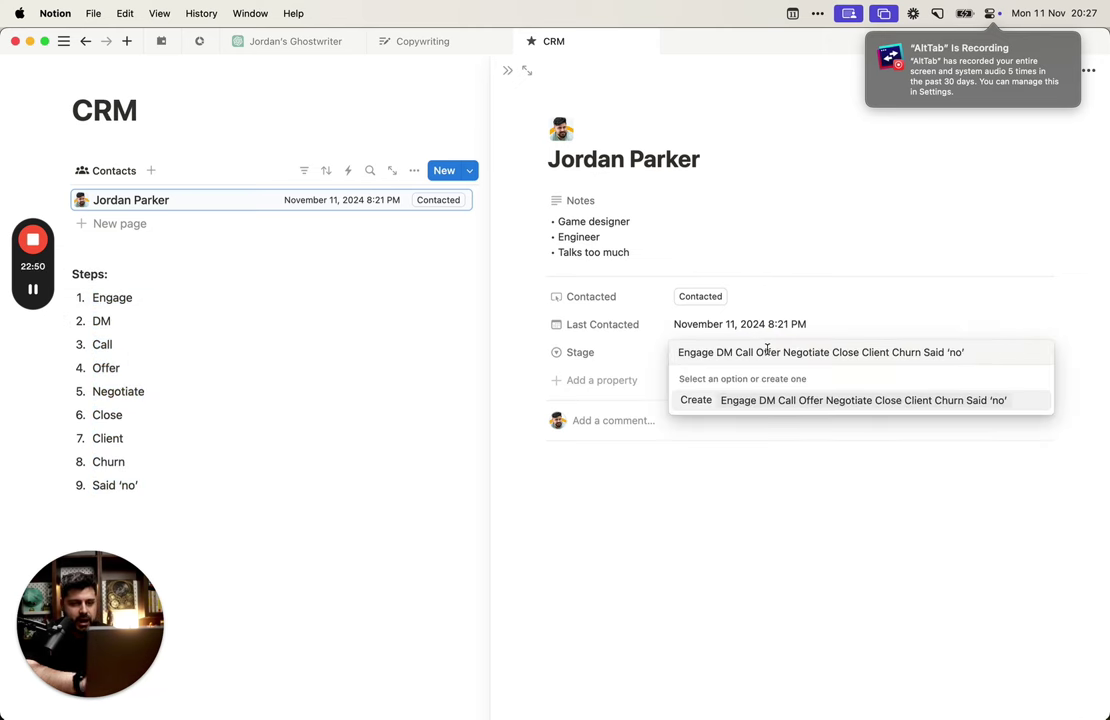
{"action": "key", "text": "super+a"}
{"action": "key", "text": "BackSpace"}
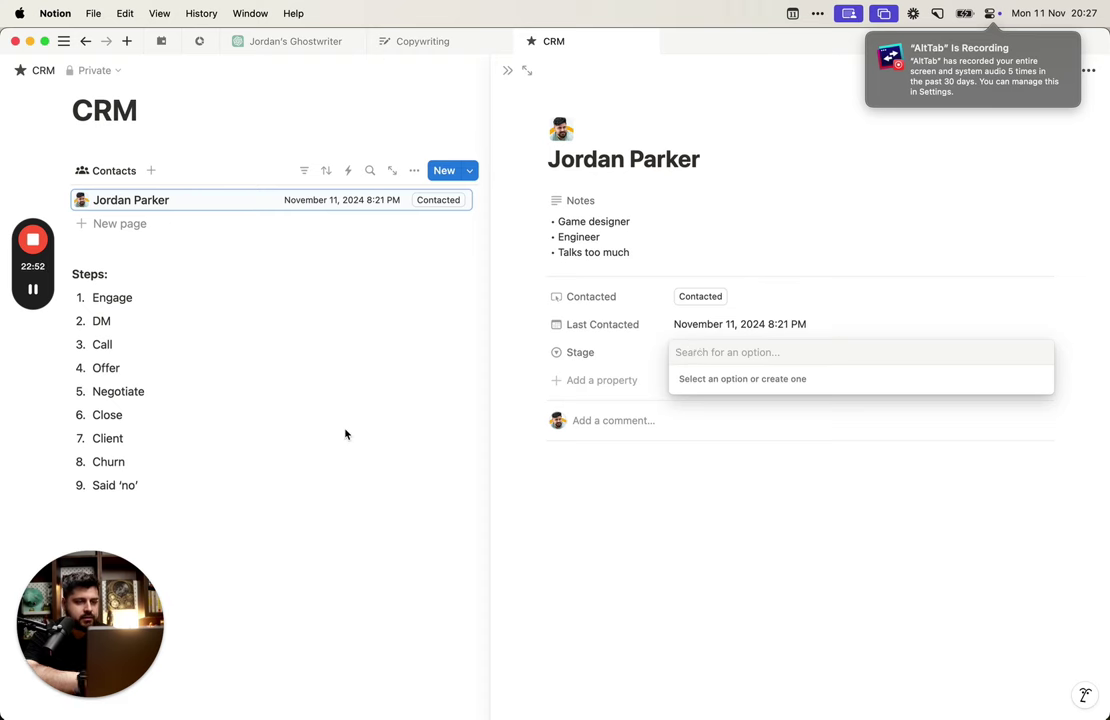
Step: Launch Visual Studio Code from the app launcher
{"action": "key", "text": "alt+space"}
{"action": "type", "text": "visu"}
{"action": "key", "text": "Return"}
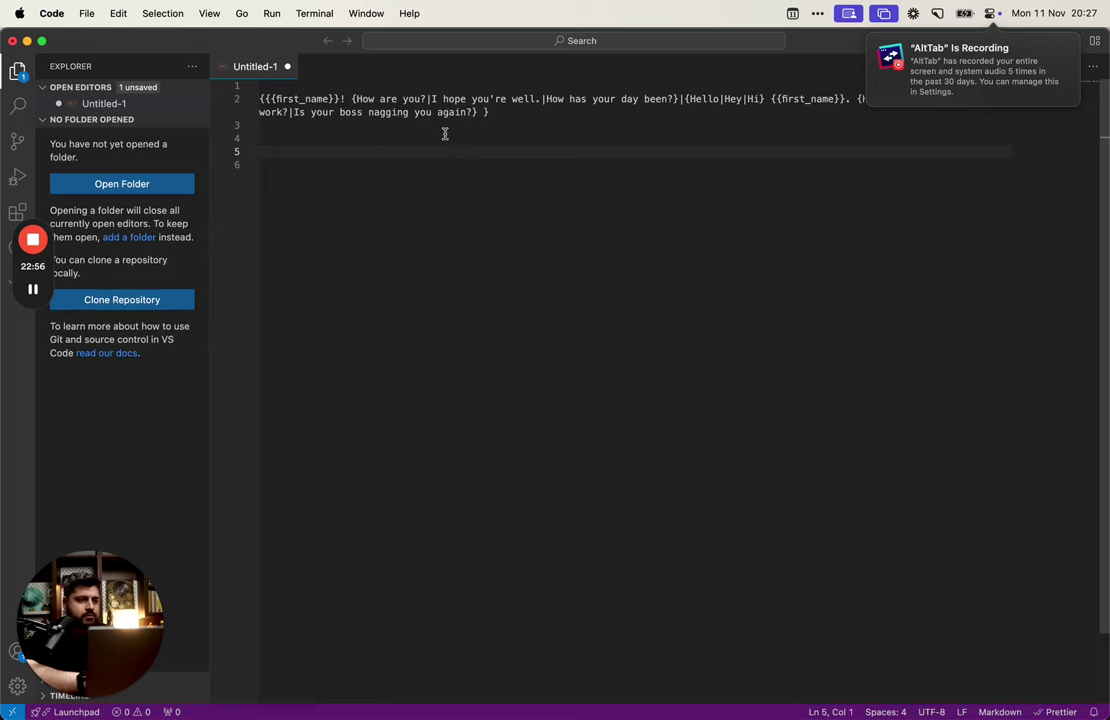
Step: Paste the nine steps into the untitled file and replace the last line with Declined
{"action": "key", "text": "super+a"}
{"action": "key", "text": "BackSpace"}
{"action": "key", "text": "super+v"}
{"action": "left_click", "coordinate": [359, 84]}
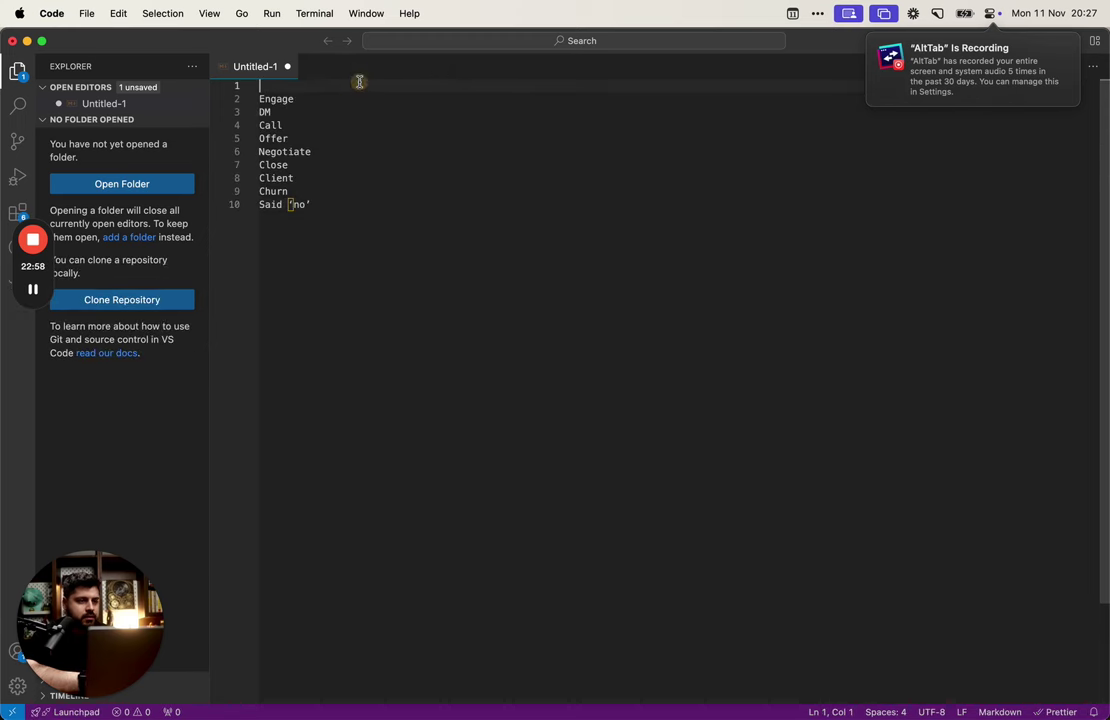
{"action": "key", "text": "Delete"}
{"action": "left_click", "coordinate": [289, 125]}
{"action": "key", "text": "Down"}
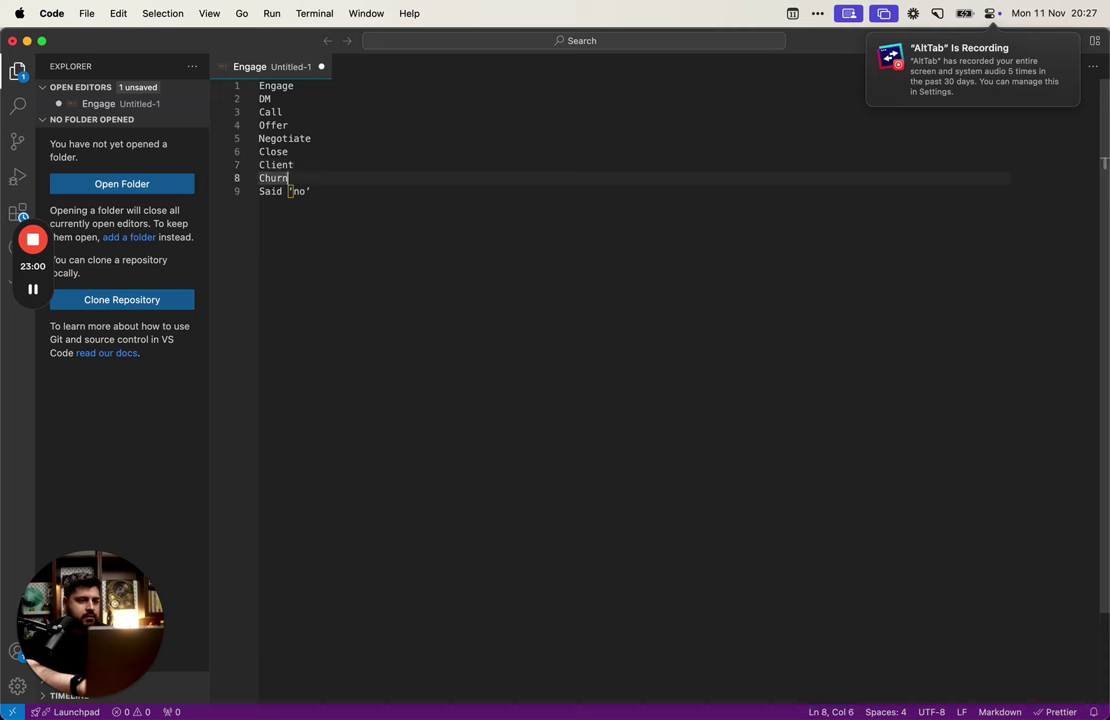
{"action": "key", "text": "Down"}
{"action": "key", "text": "super+BackSpace"}
{"action": "type", "text": "Declined,"}
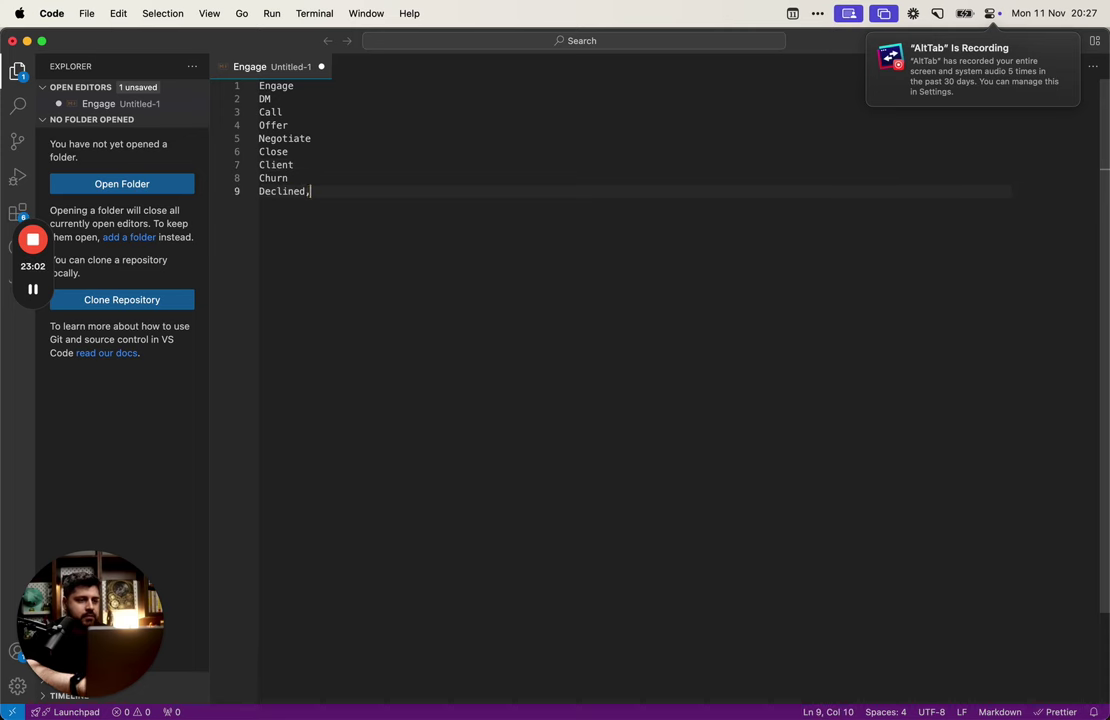
{"action": "key", "text": "Return"}
Step: Join all step lines into one comma-separated line and copy it
{"action": "key", "text": "shift+Left"}
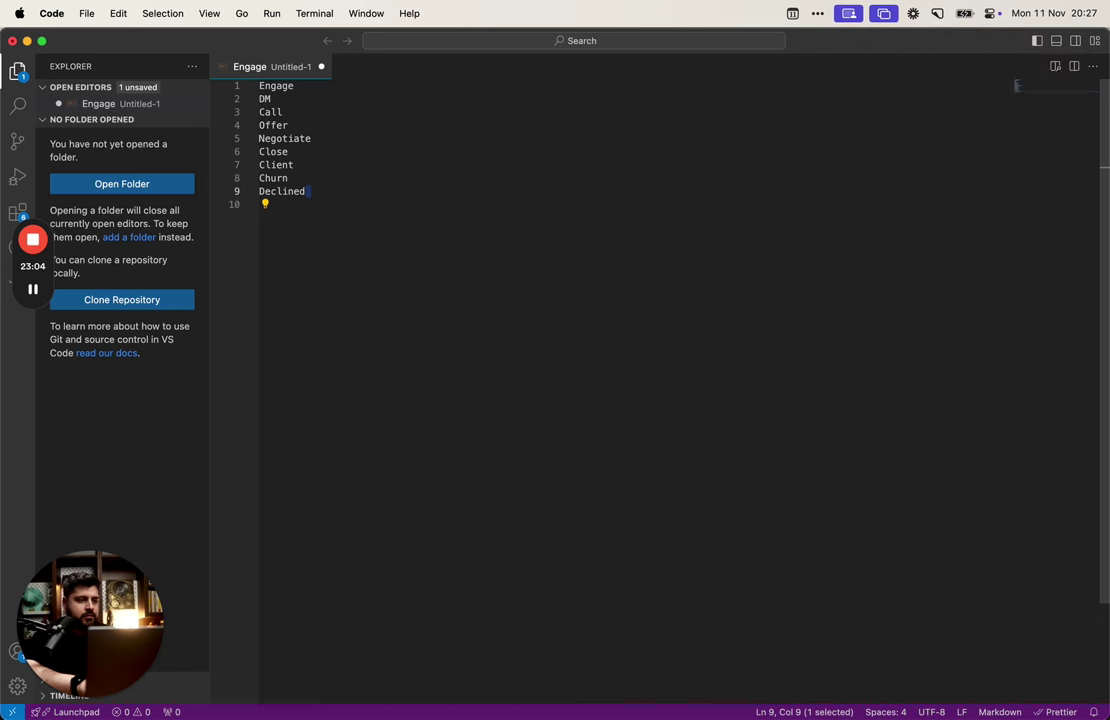
{"action": "key", "text": "super+shift+l"}
{"action": "key", "text": "Left"}
{"action": "type", "text": ","}
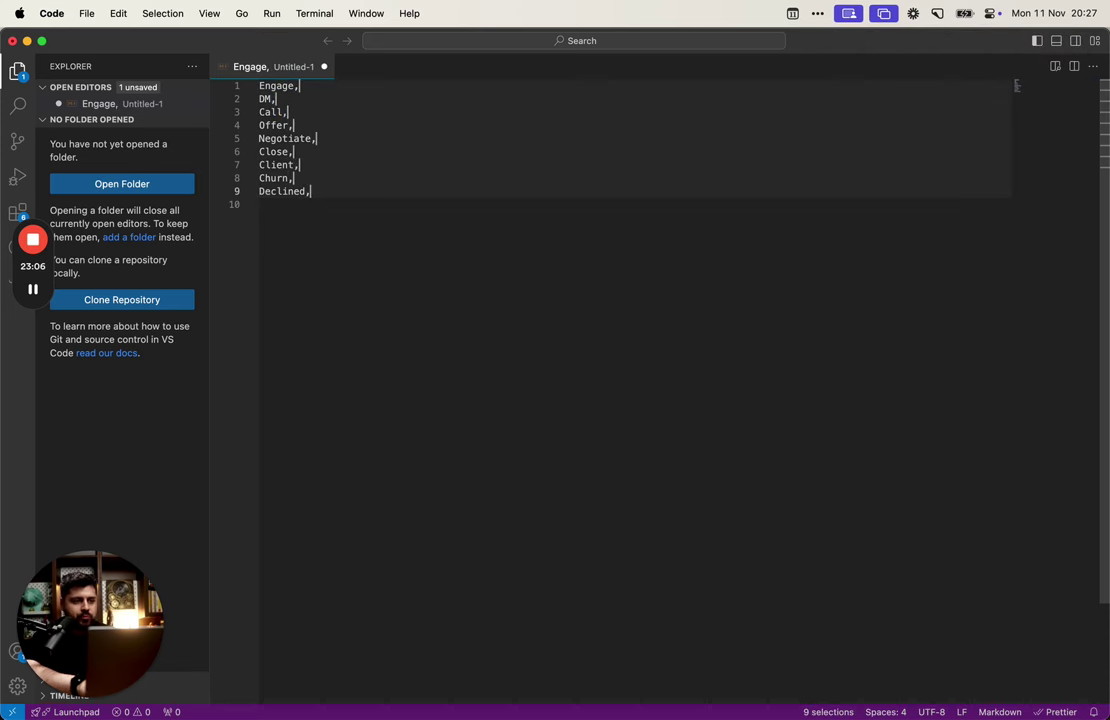
{"action": "key", "text": "Delete"}
{"action": "key", "text": "super+a"}
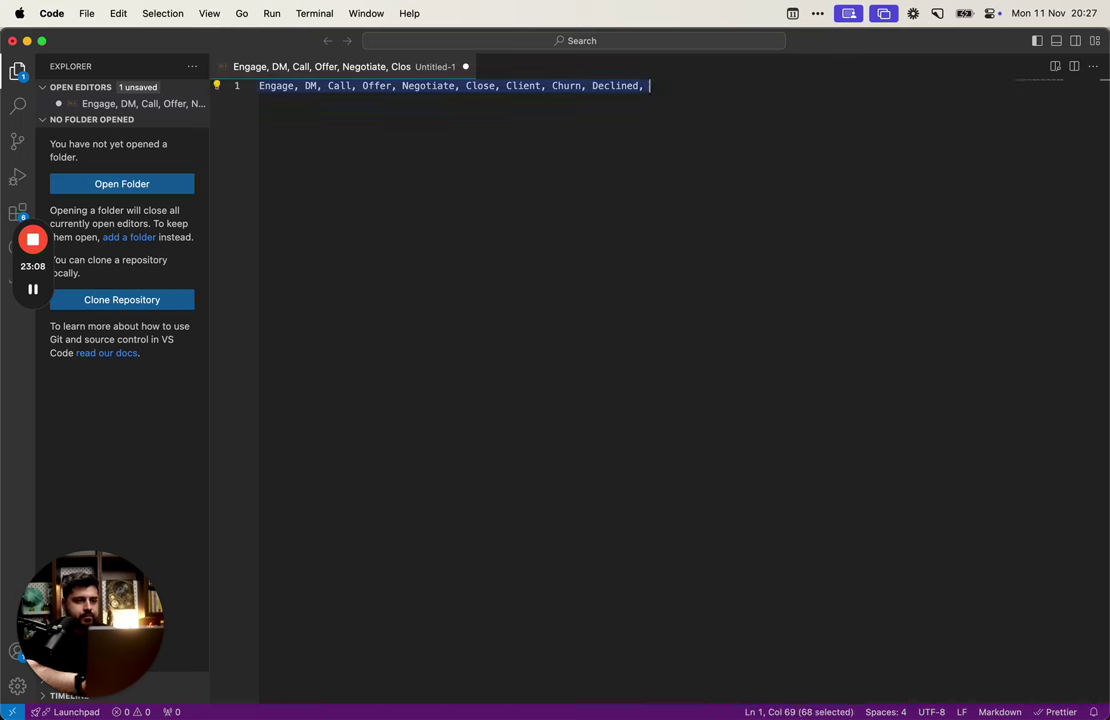
{"action": "key", "text": "Right"}
{"action": "key", "text": "BackSpace"}
{"action": "key", "text": "BackSpace"}
{"action": "key", "text": "super+a"}
{"action": "key", "text": "super+c"}
Step: Try the line in Stage's option search, then discard the VS Code file and return to Notion
{"action": "key", "text": "alt+Tab"}
{"action": "key", "text": "super+v"}
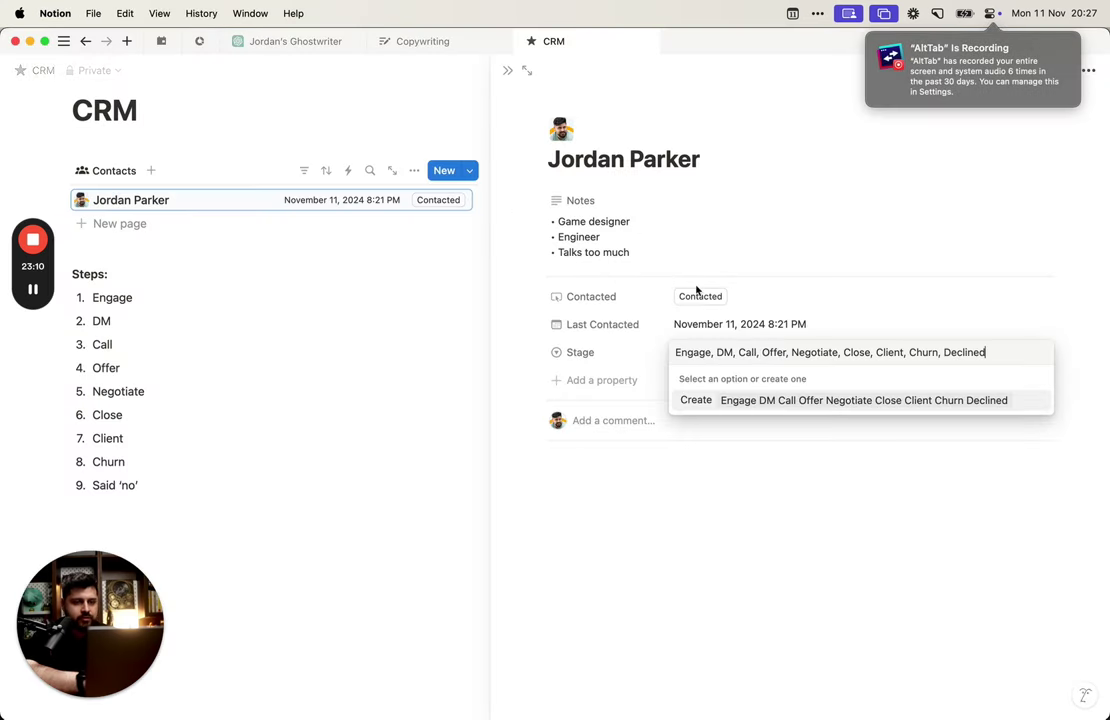
{"action": "key", "text": "Escape"}
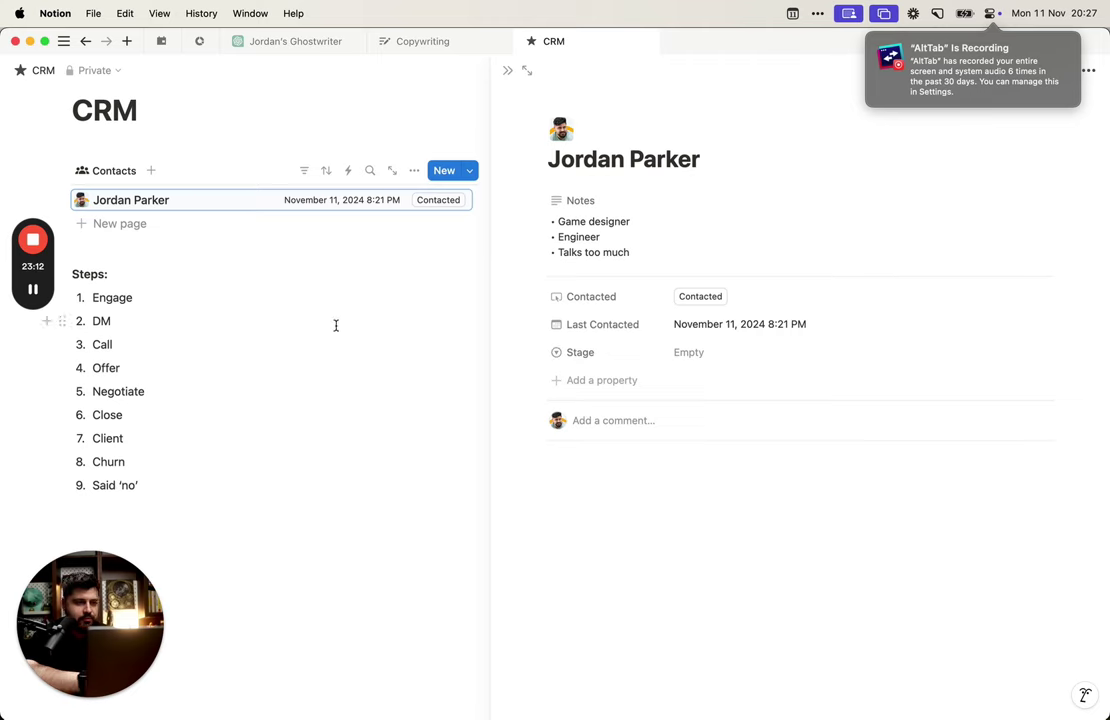
{"action": "key", "text": "alt+Tab"}
{"action": "key", "text": "super+w"}
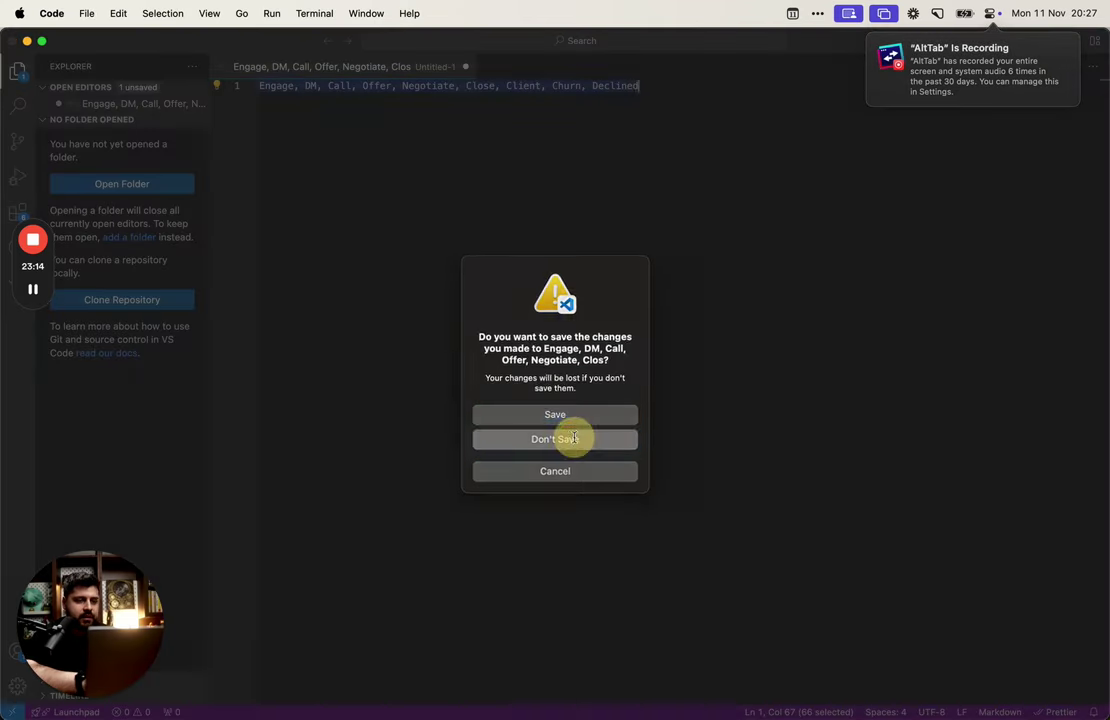
{"action": "left_click", "coordinate": [566, 440]}
{"action": "key", "text": "alt+Tab"}
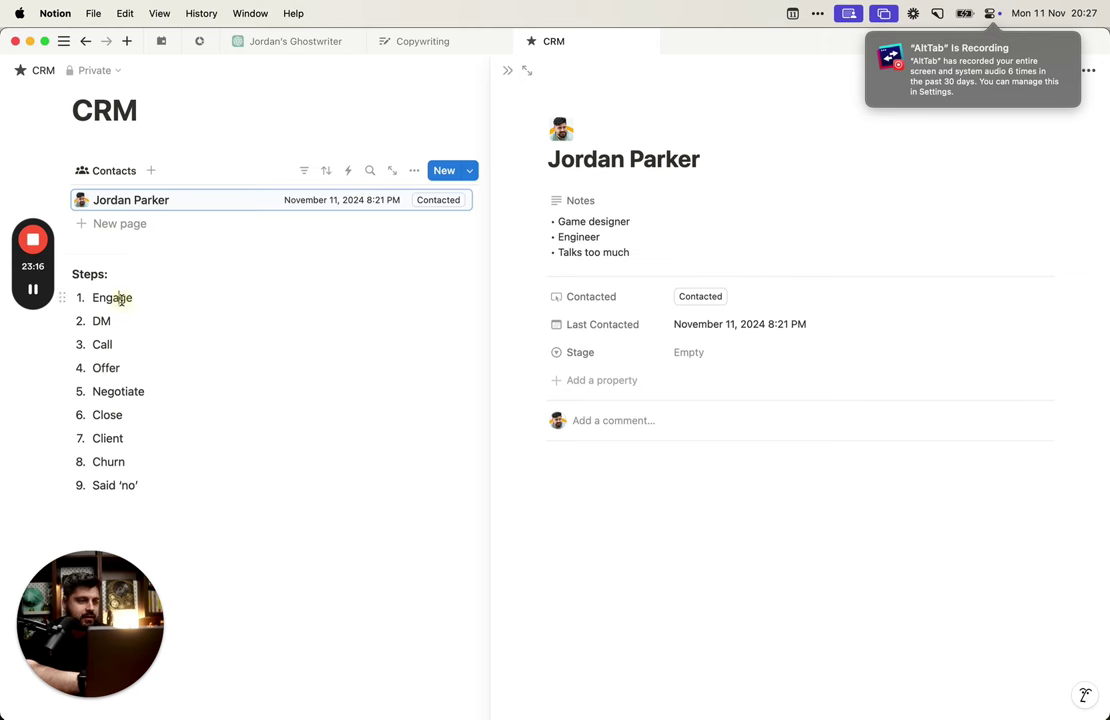
Step: Create the Stage options Engage and Sent DM
{"action": "double_click", "coordinate": [112, 297]}
{"action": "key", "text": "super+c"}
{"action": "left_click", "coordinate": [752, 350]}
{"action": "key", "text": "super+v"}
{"action": "left_click", "coordinate": [750, 350]}
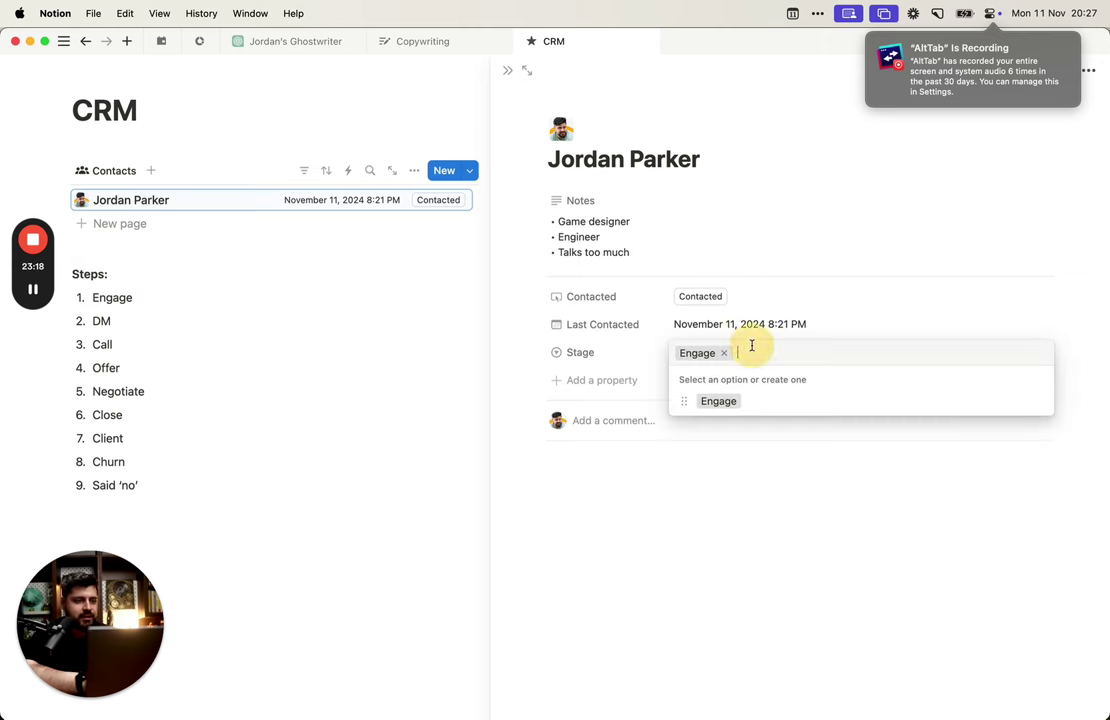
{"action": "type", "text": "D"}
{"action": "key", "text": "BackSpace"}
{"action": "type", "text": "Se"}
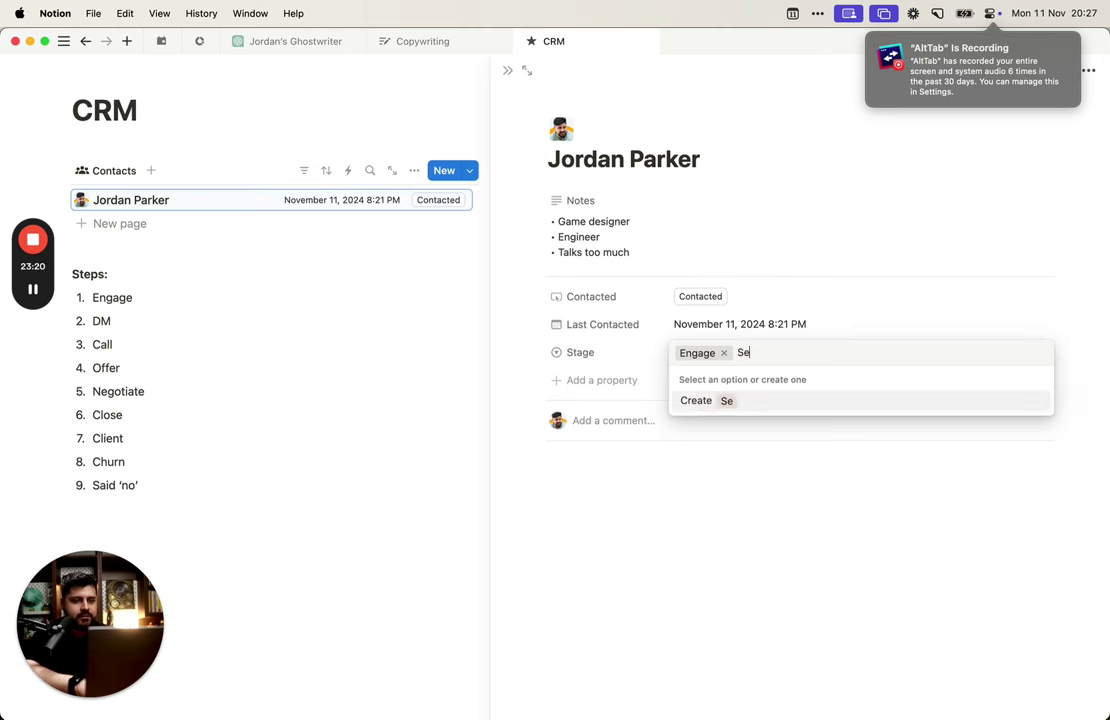
{"action": "type", "text": "nt DM"}
{"action": "key", "text": "Return"}
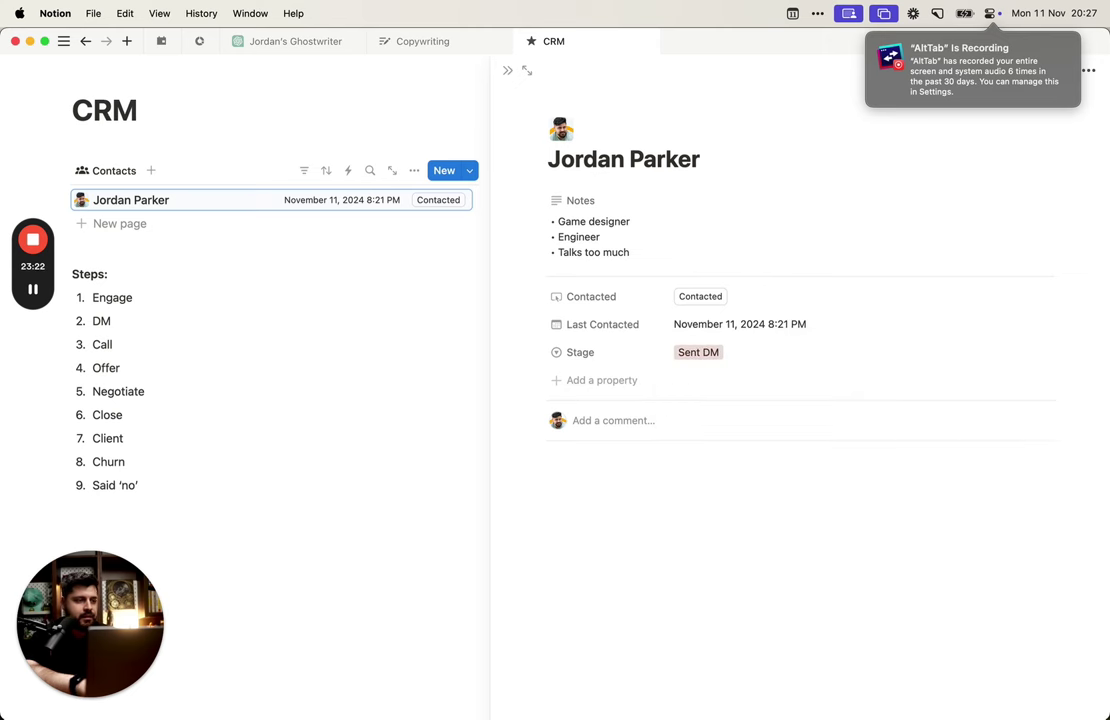
Step: Create the Stage option Call Scheduled
{"action": "left_click", "coordinate": [776, 358]}
{"action": "type", "text": "Call"}
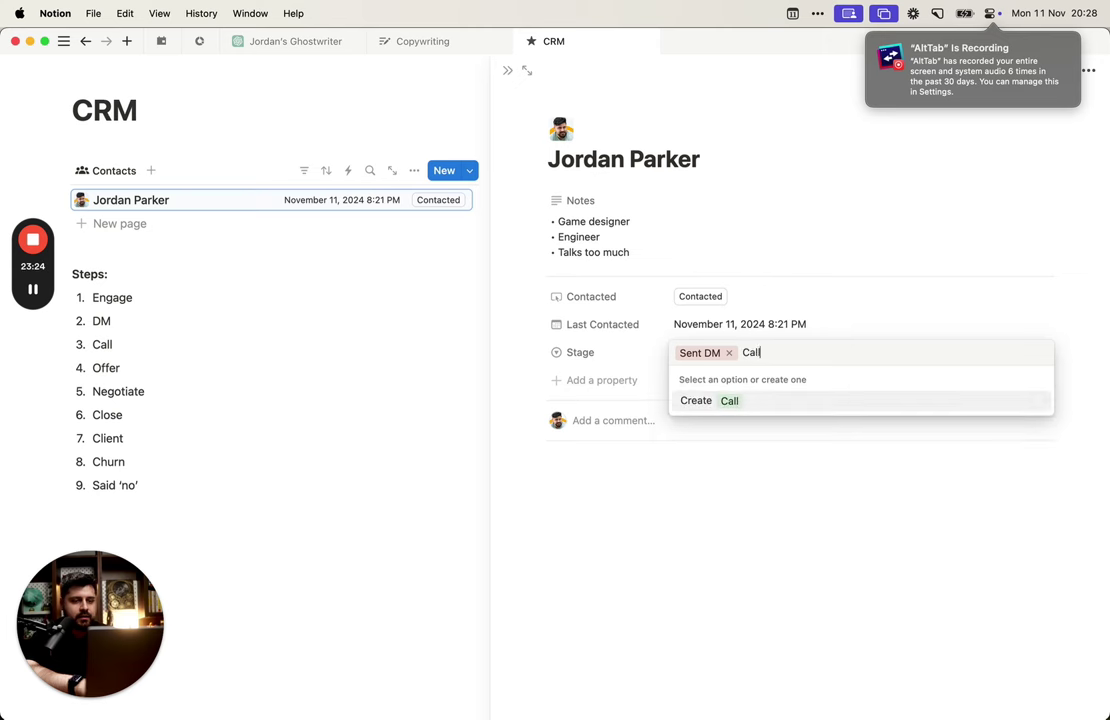
{"action": "type", "text": " Schedu"}
{"action": "type", "text": "el"}
{"action": "key", "text": "BackSpace"}
{"action": "key", "text": "BackSpace"}
{"action": "type", "text": "led"}
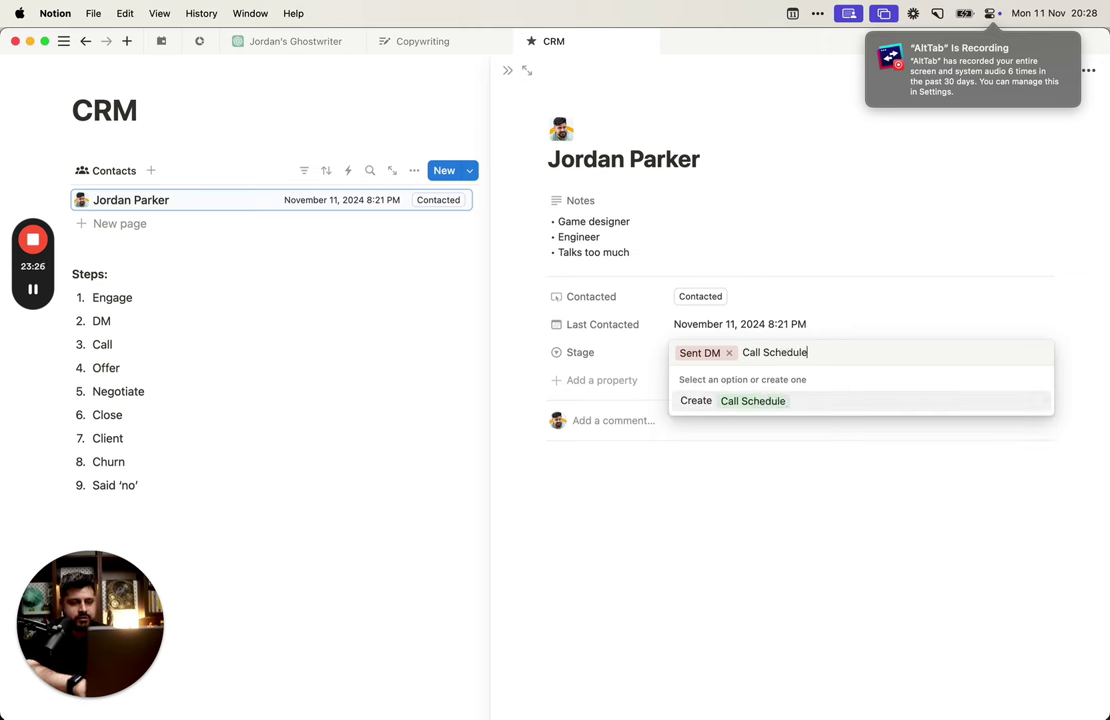
{"action": "key", "text": "Return"}
{"action": "left_click", "coordinate": [811, 350]}
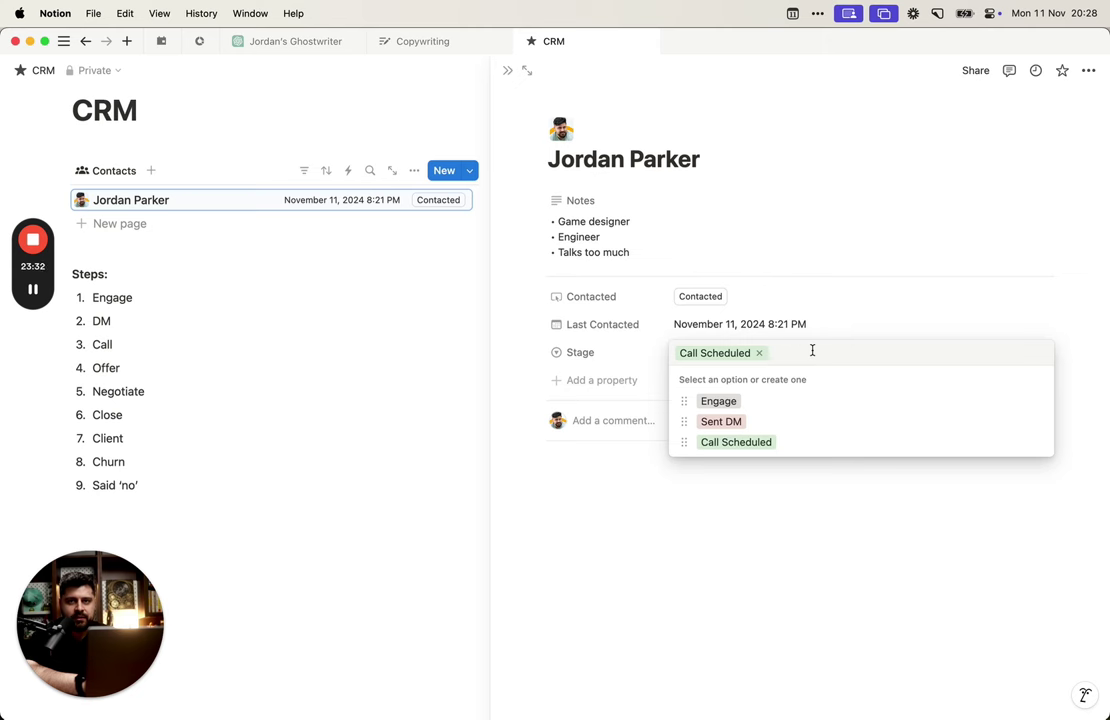
{"action": "left_click", "coordinate": [699, 240]}
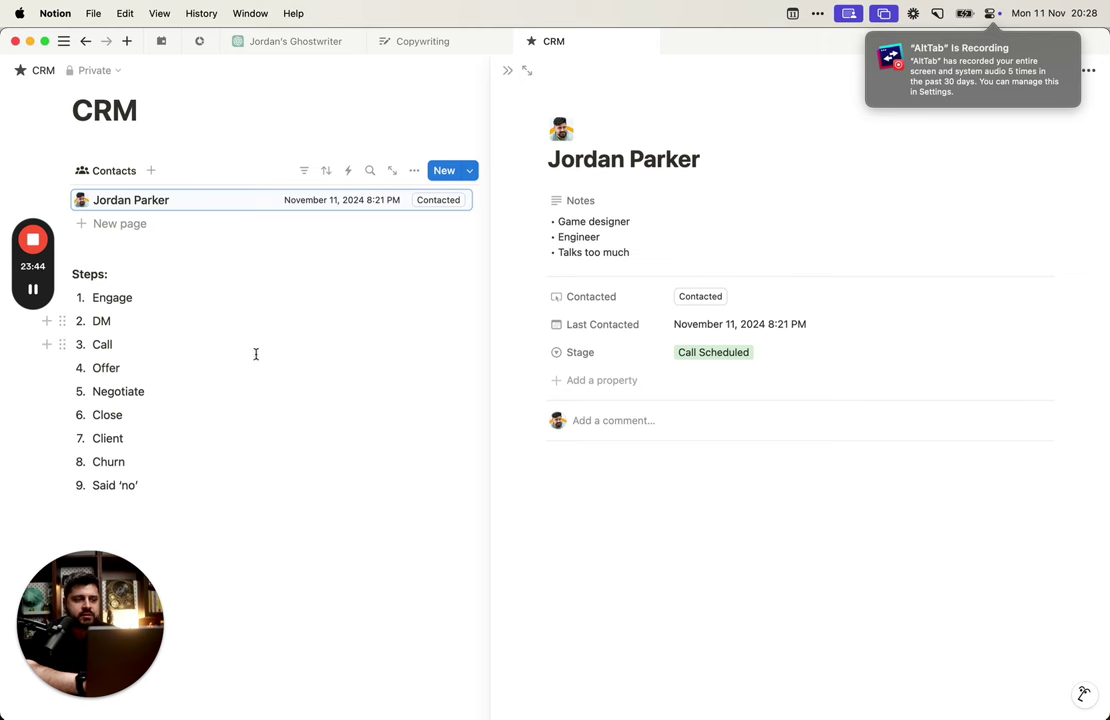
Step: Create the Stage option Offer and rename it to Offered
{"action": "left_click", "coordinate": [902, 328]}
{"action": "left_click", "coordinate": [920, 346]}
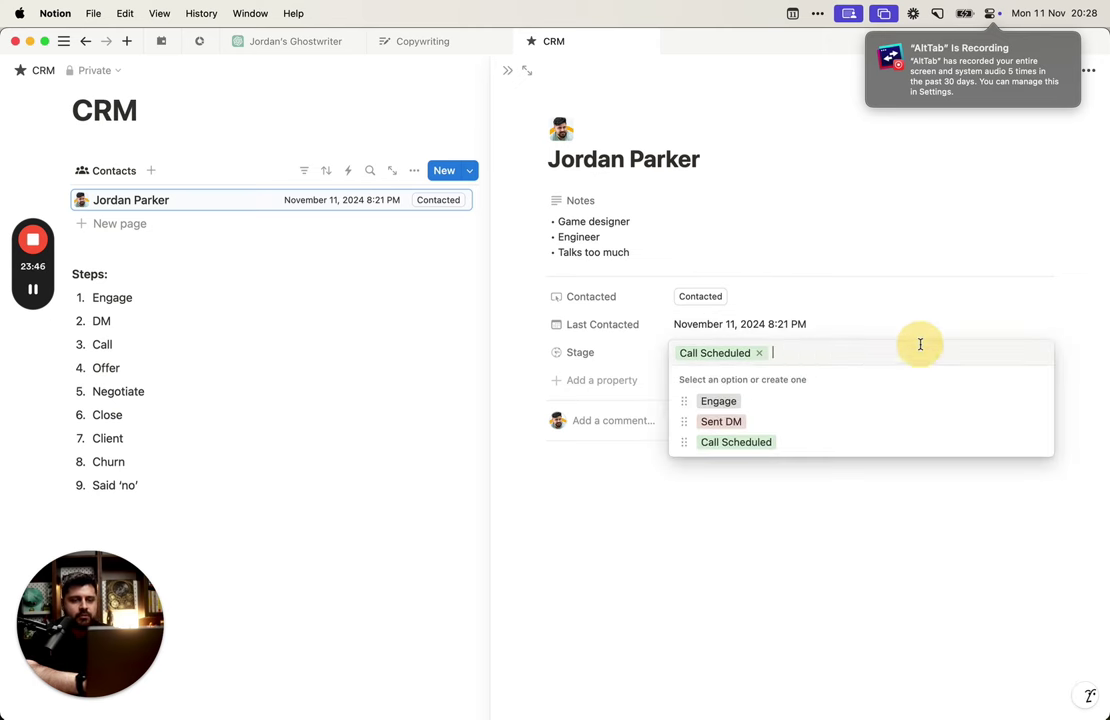
{"action": "type", "text": "Offer"}
{"action": "key", "text": "Return"}
{"action": "left_click", "coordinate": [885, 351]}
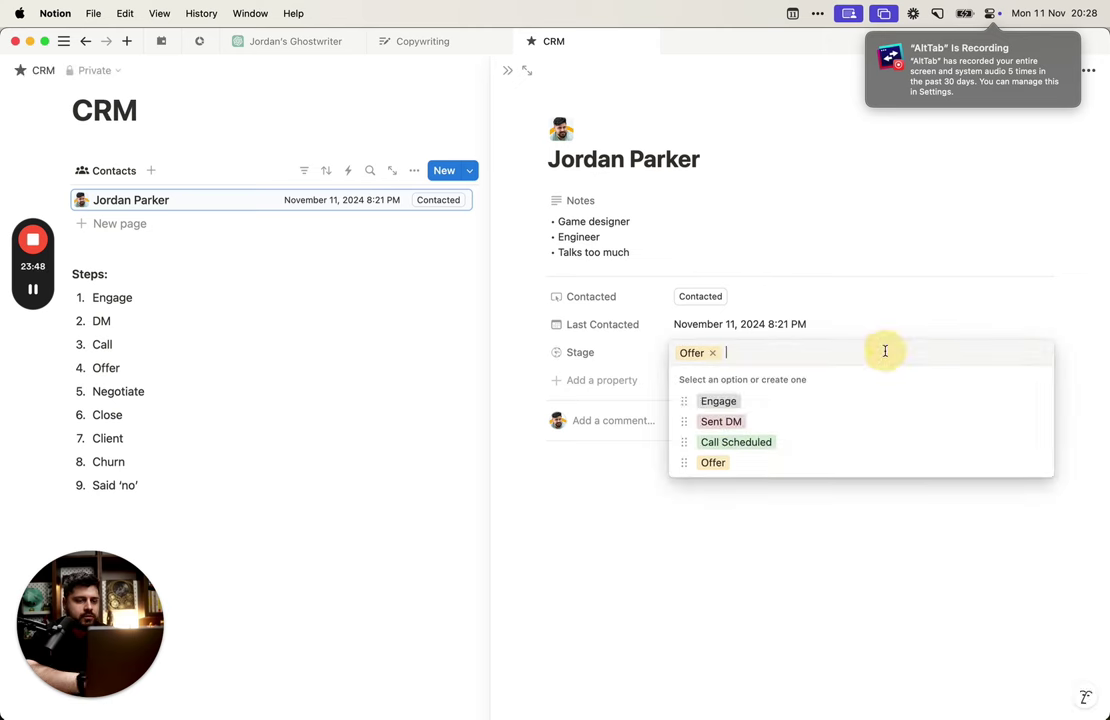
{"action": "left_click", "coordinate": [1037, 462]}
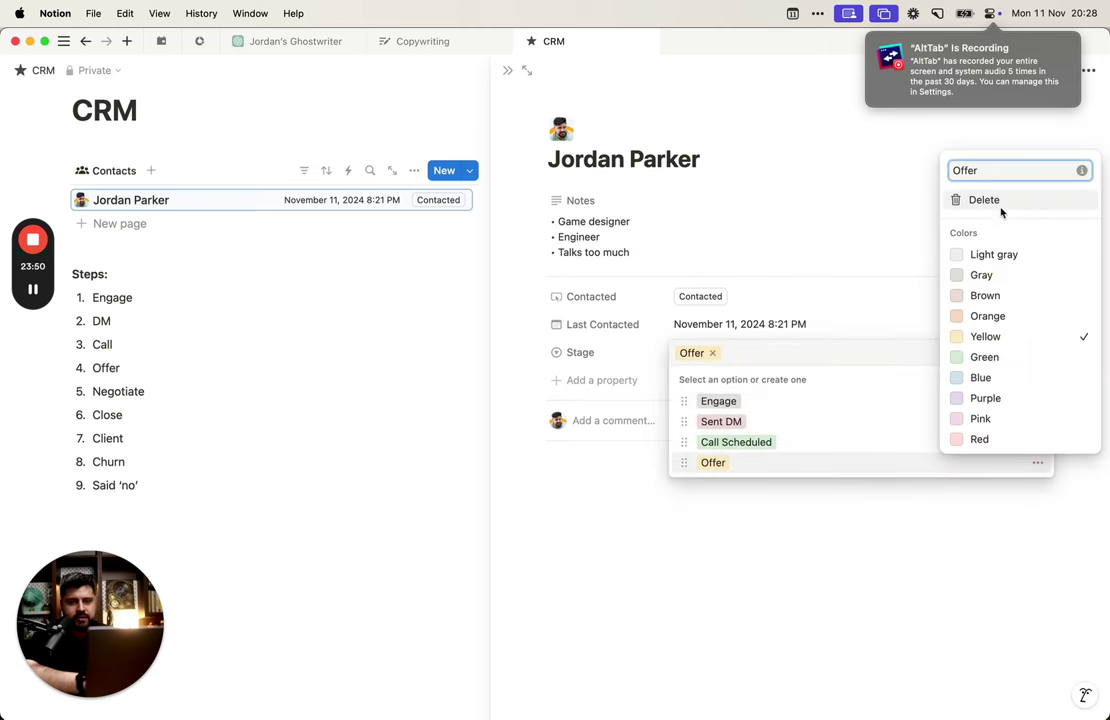
{"action": "type", "text": "ed"}
{"action": "key", "text": "Return"}
{"action": "left_click", "coordinate": [823, 309]}
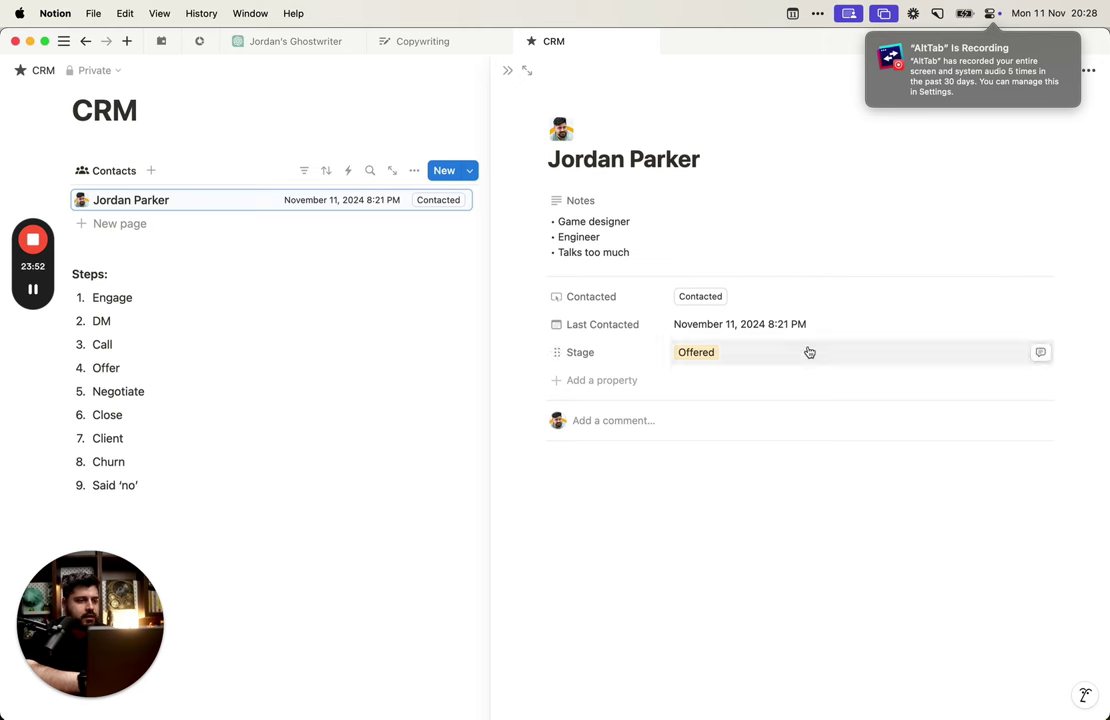
Step: Create the Stage options Client and Ex Client
{"action": "left_click", "coordinate": [808, 351]}
{"action": "type", "text": "Negotiating"}
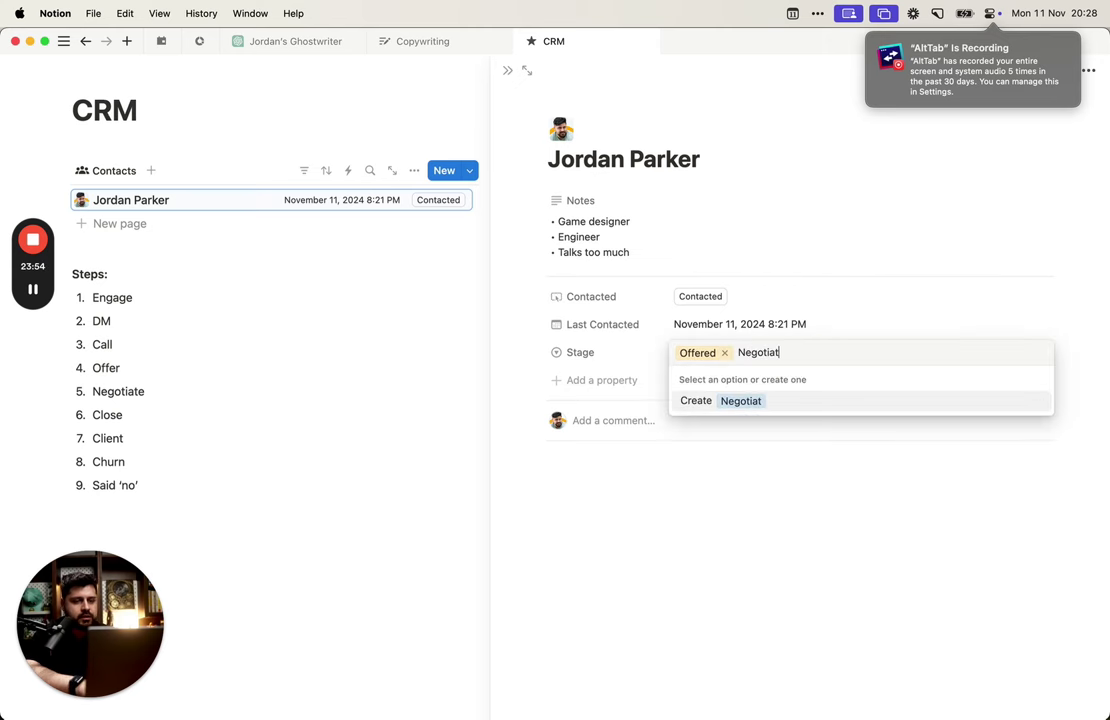
{"action": "key", "text": "BackSpace"}
{"action": "key", "text": "BackSpace"}
{"action": "key", "text": "BackSpace"}
{"action": "key", "text": "BackSpace"}
{"action": "key", "text": "BackSpace"}
{"action": "key", "text": "BackSpace"}
{"action": "key", "text": "BackSpace"}
{"action": "key", "text": "BackSpace"}
{"action": "key", "text": "BackSpace"}
{"action": "key", "text": "BackSpace"}
{"action": "key", "text": "BackSpace"}
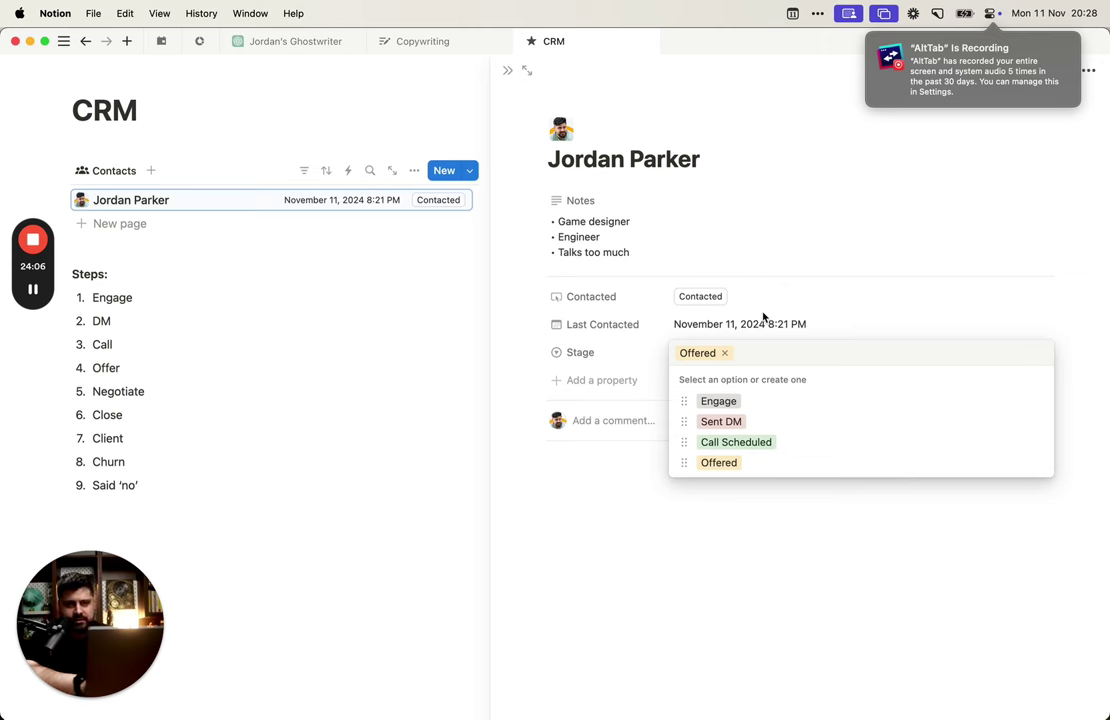
{"action": "type", "text": "Client"}
{"action": "key", "text": "Return"}
{"action": "left_click", "coordinate": [768, 349]}
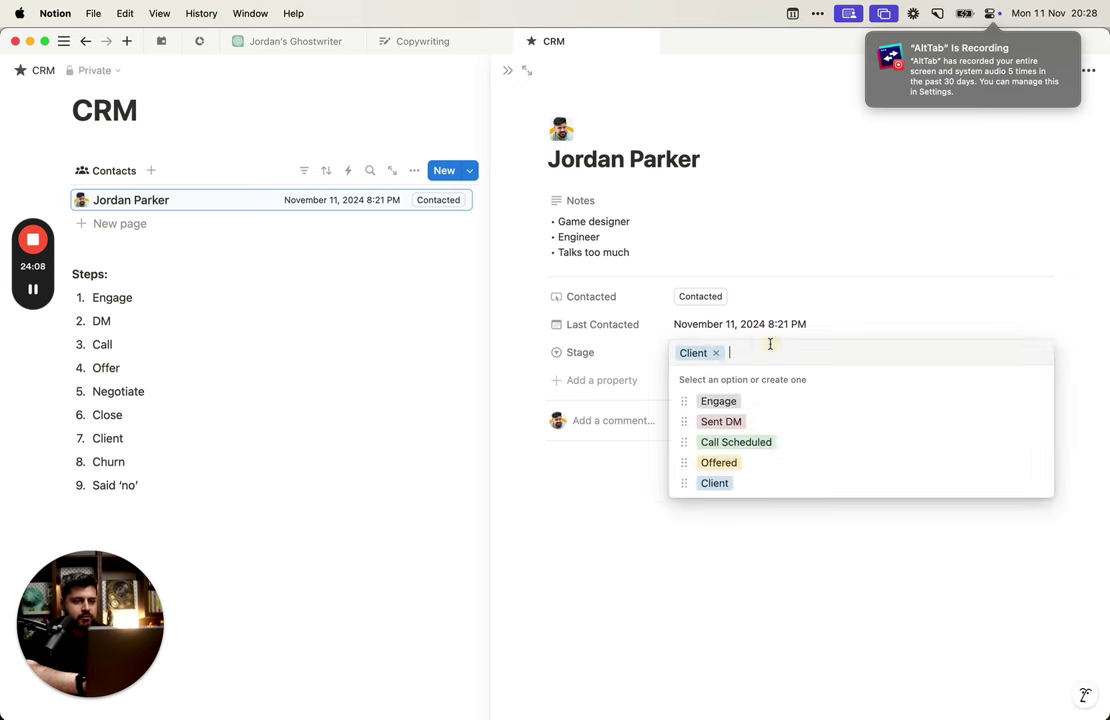
{"action": "type", "text": "Churned"}
{"action": "key", "text": "BackSpace"}
{"action": "key", "text": "BackSpace"}
{"action": "key", "text": "BackSpace"}
{"action": "key", "text": "BackSpace"}
{"action": "key", "text": "BackSpace"}
{"action": "key", "text": "BackSpace"}
{"action": "key", "text": "BackSpace"}
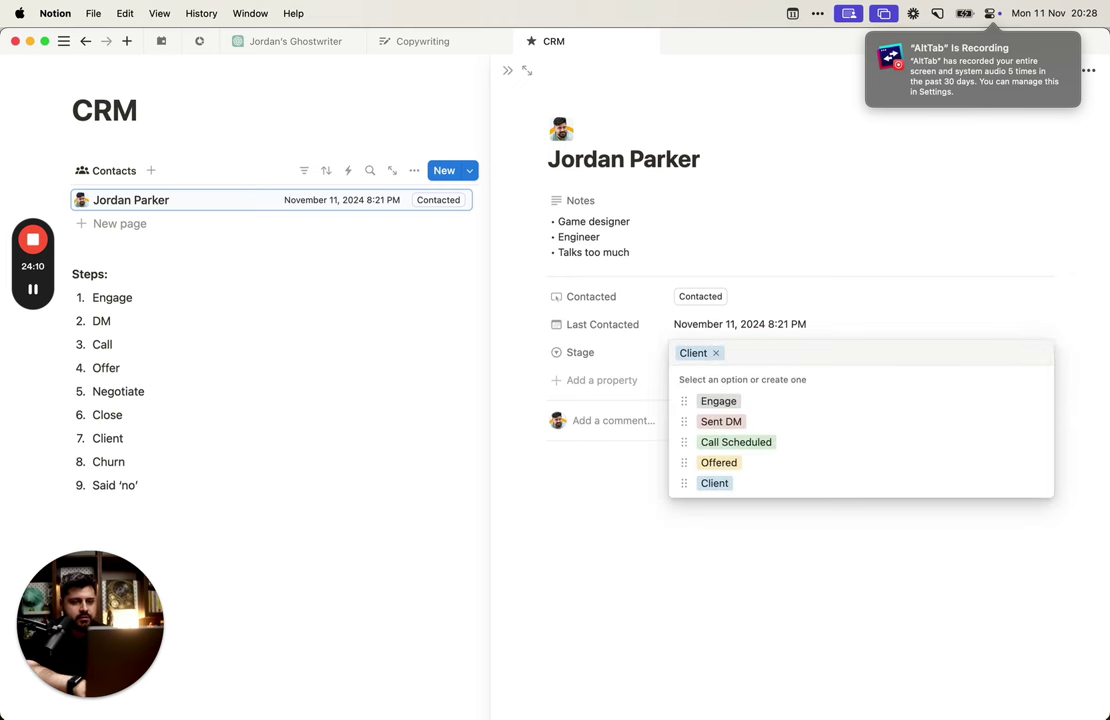
{"action": "type", "text": "Ex Client"}
{"action": "key", "text": "Return"}
Step: Add the Declined option and set the contact's Stage back to Engage
{"action": "left_click", "coordinate": [776, 350]}
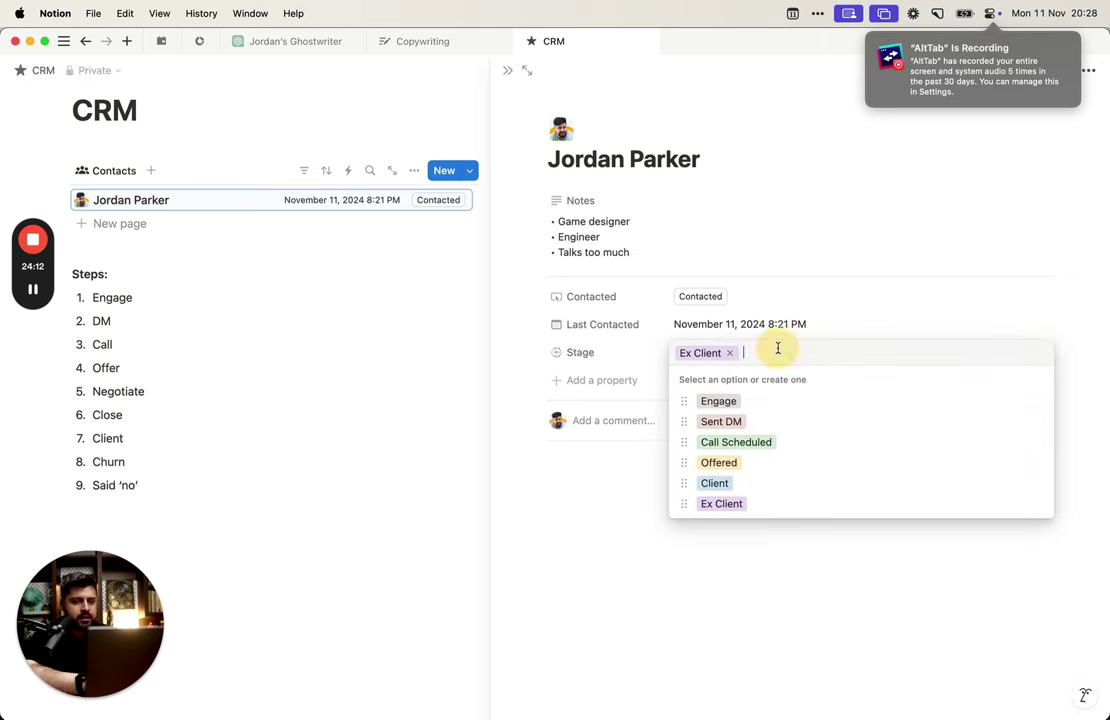
{"action": "type", "text": "Declined"}
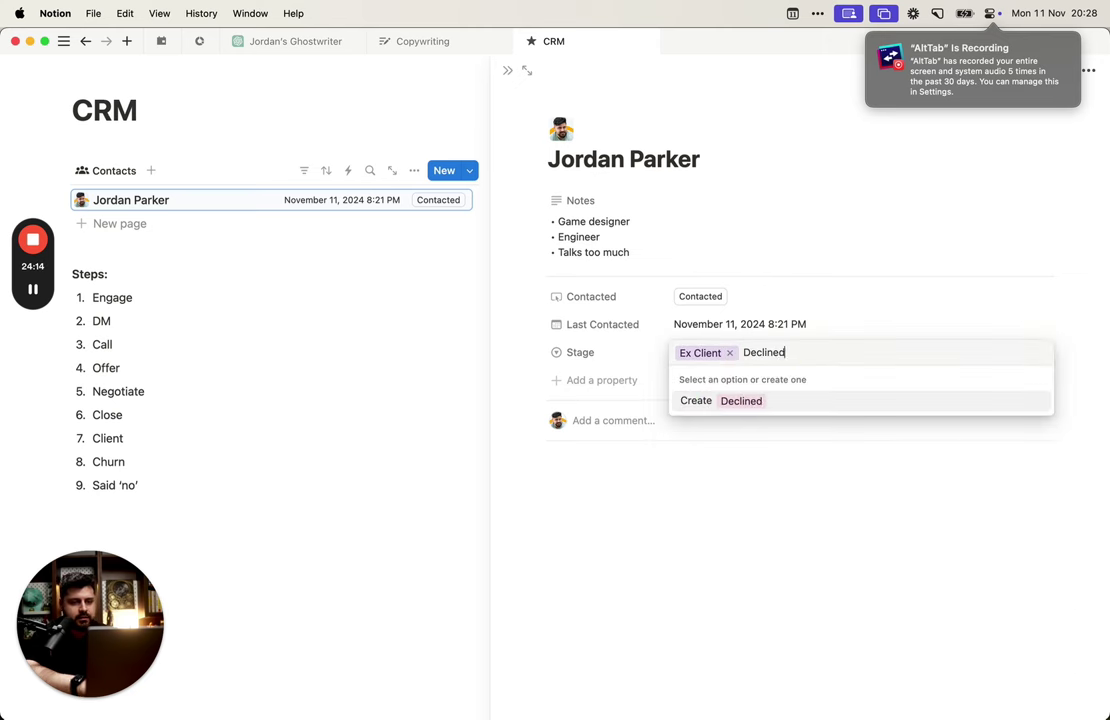
{"action": "key", "text": "Return"}
{"action": "left_click", "coordinate": [742, 358]}
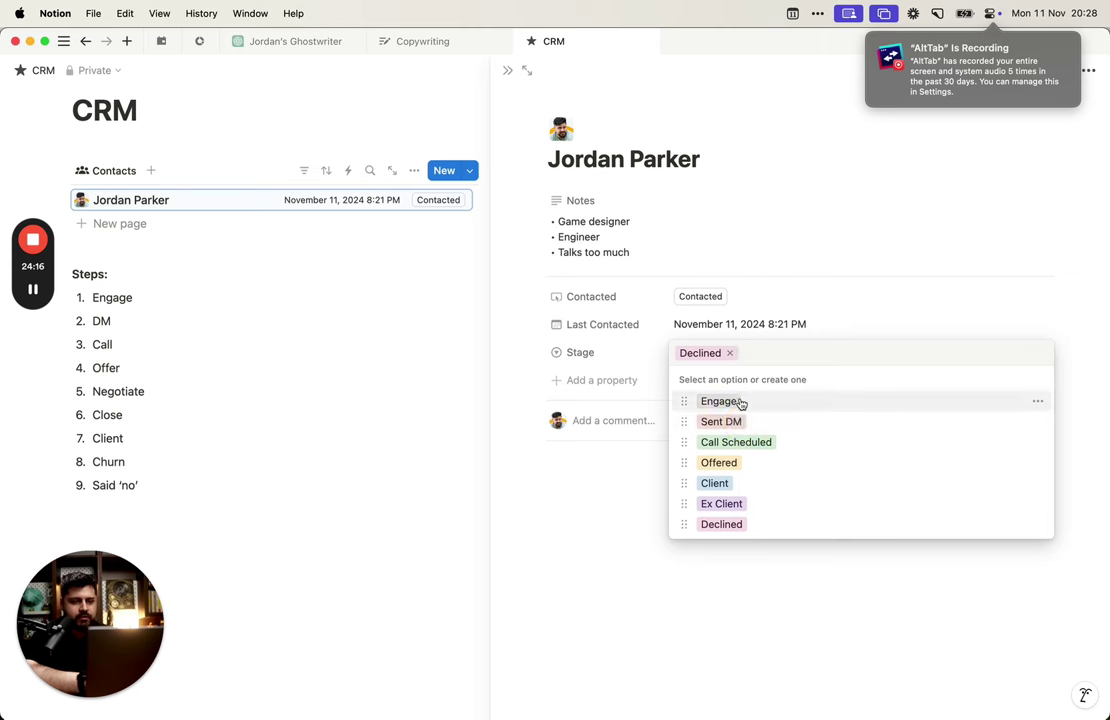
{"action": "left_click", "coordinate": [718, 401]}
Step: Delete the Steps heading and numbered list, then close the contact's side peek
{"action": "left_click", "coordinate": [281, 344]}
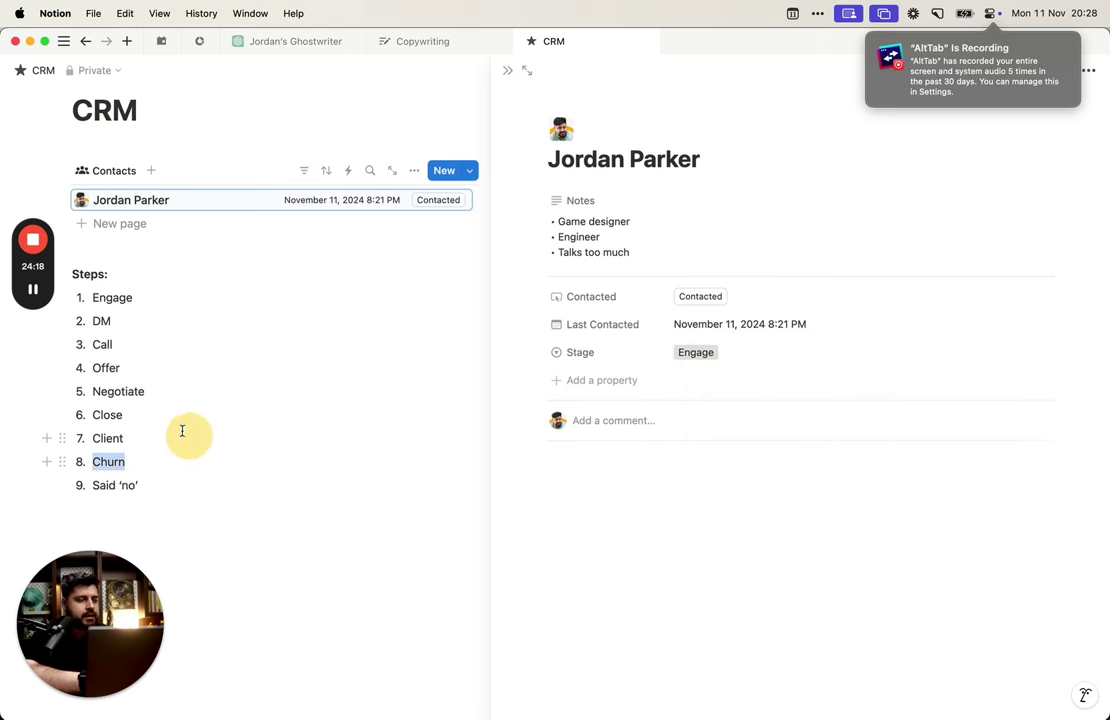
{"action": "left_click_drag", "start_coordinate": [168, 485], "coordinate": [82, 273]}
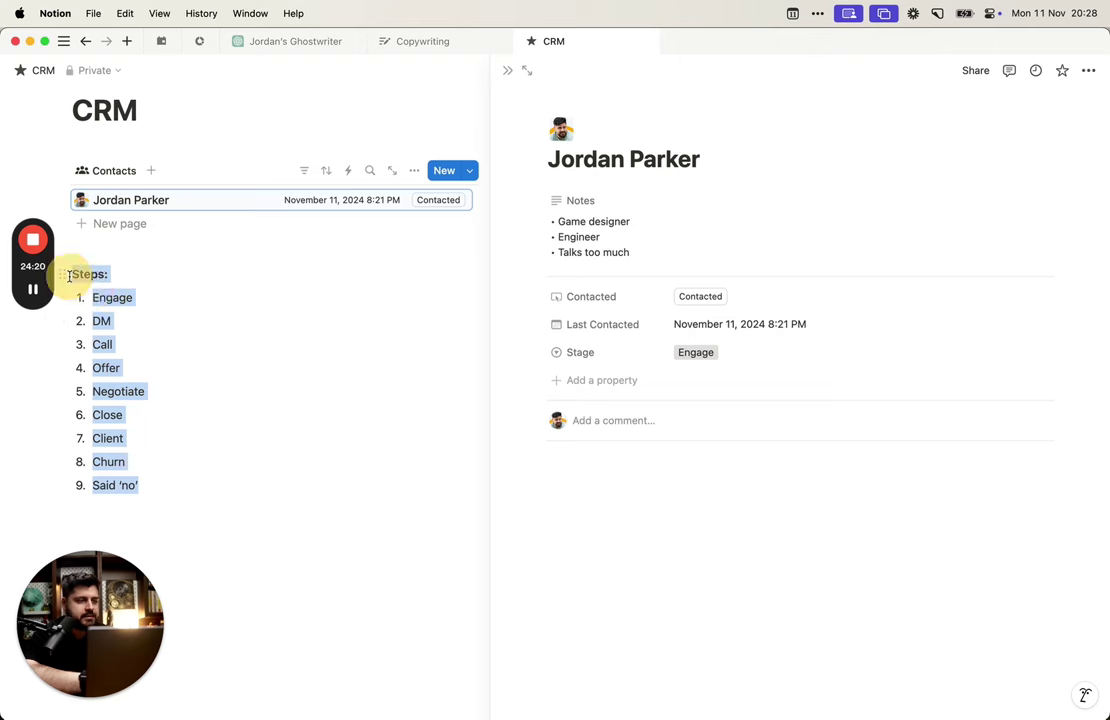
{"action": "key", "text": "BackSpace"}
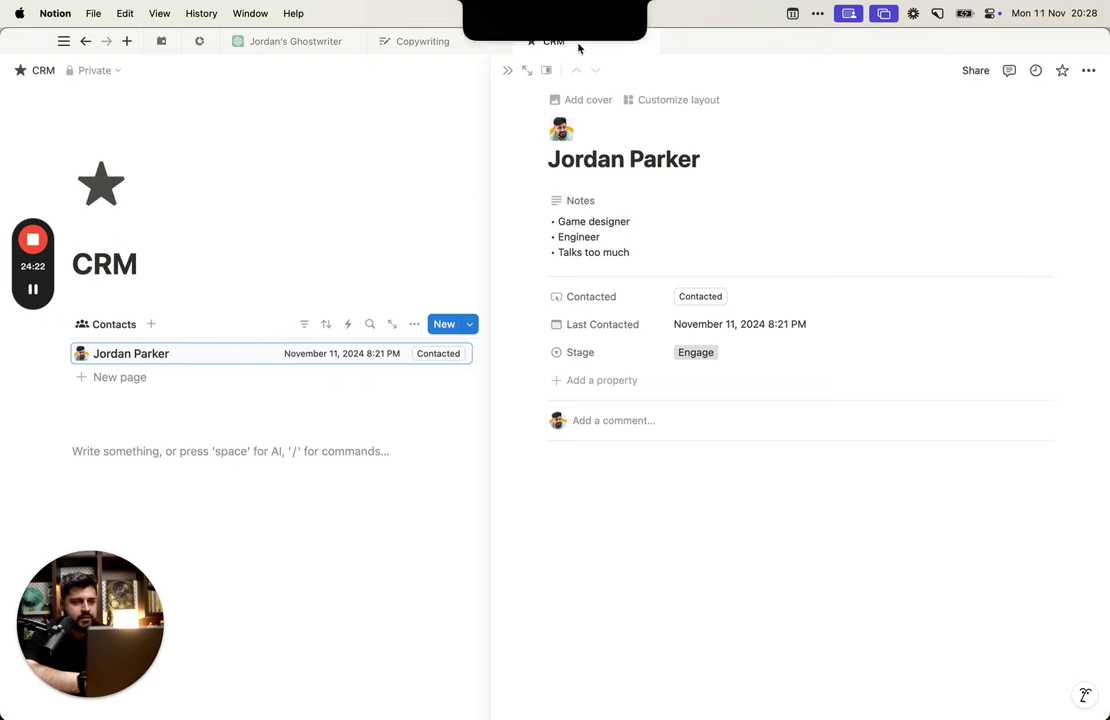
{"action": "left_click", "coordinate": [507, 70]}
{"action": "left_click", "coordinate": [876, 438]}
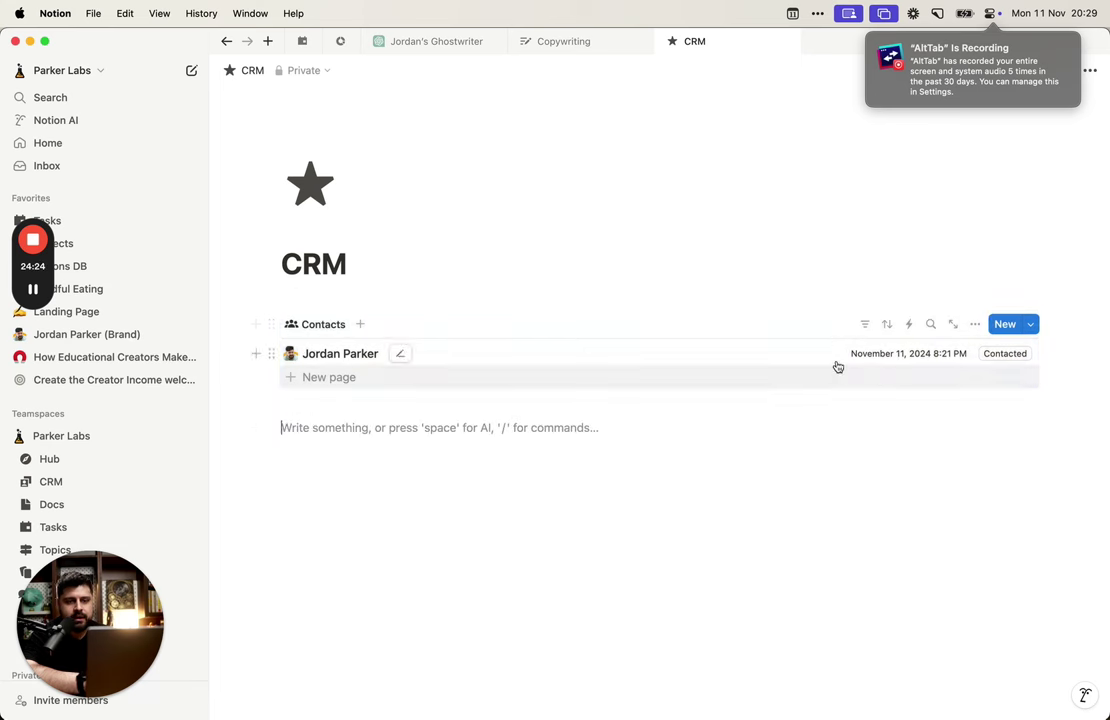
{"action": "left_click", "coordinate": [975, 323]}
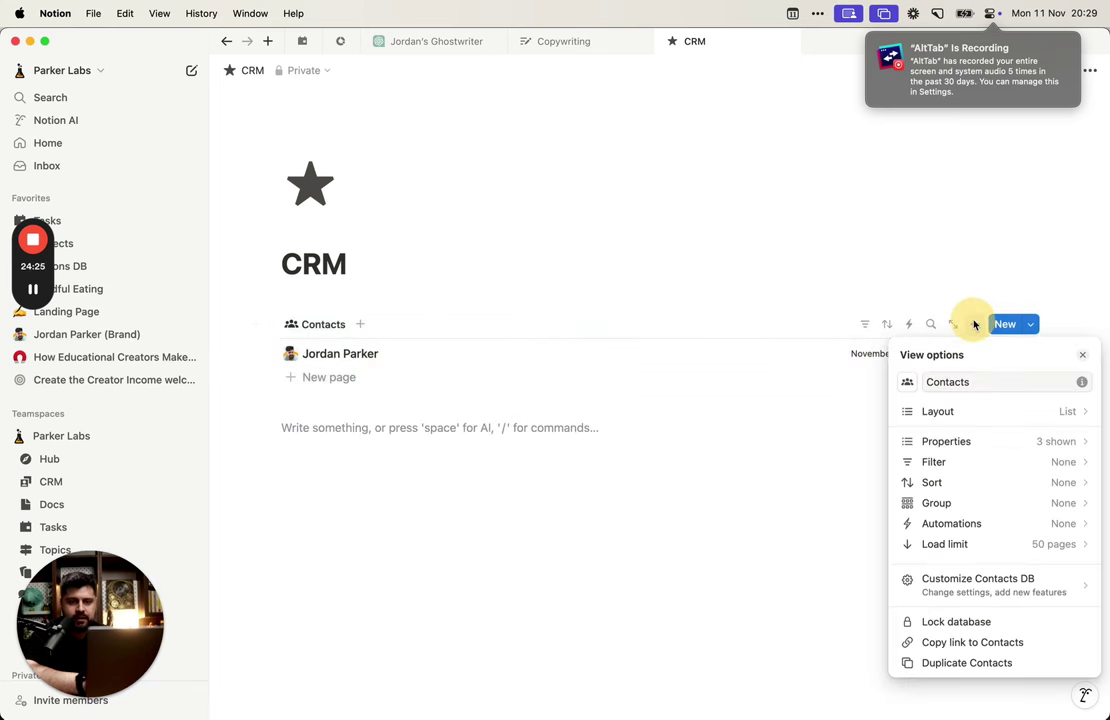
Step: Show Stage in the Contacts list and set the contact's Stage to Offered
{"action": "left_click", "coordinate": [1001, 442]}
{"action": "left_click", "coordinate": [1066, 546]}
{"action": "left_click", "coordinate": [766, 540]}
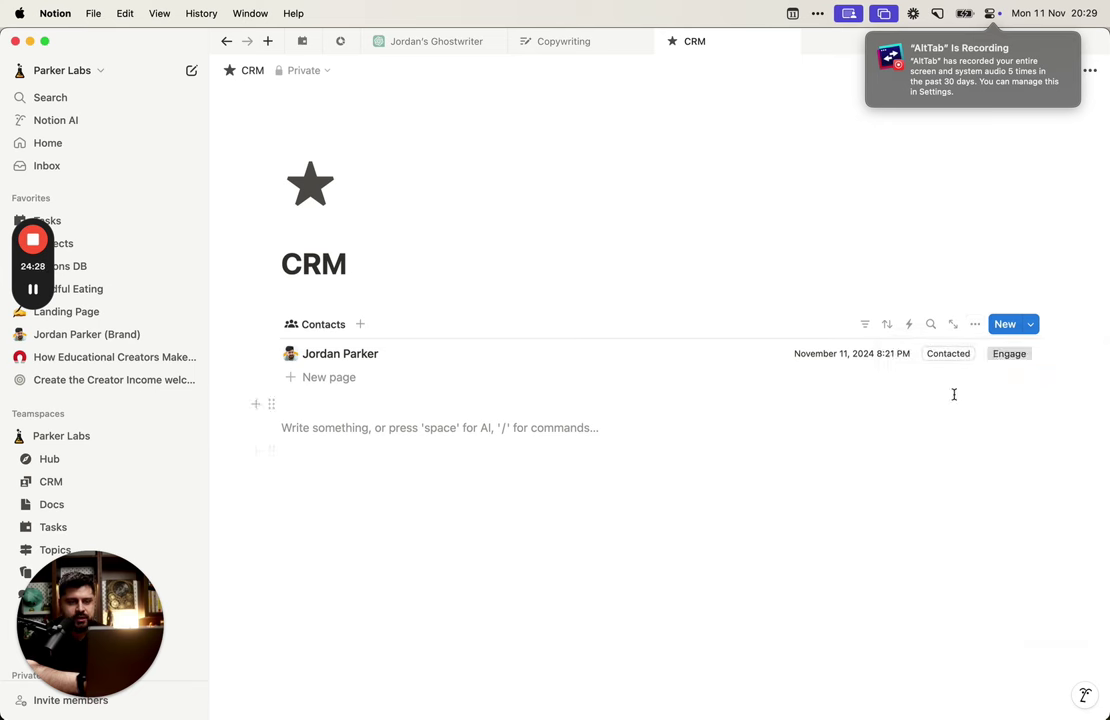
{"action": "left_click", "coordinate": [1010, 355]}
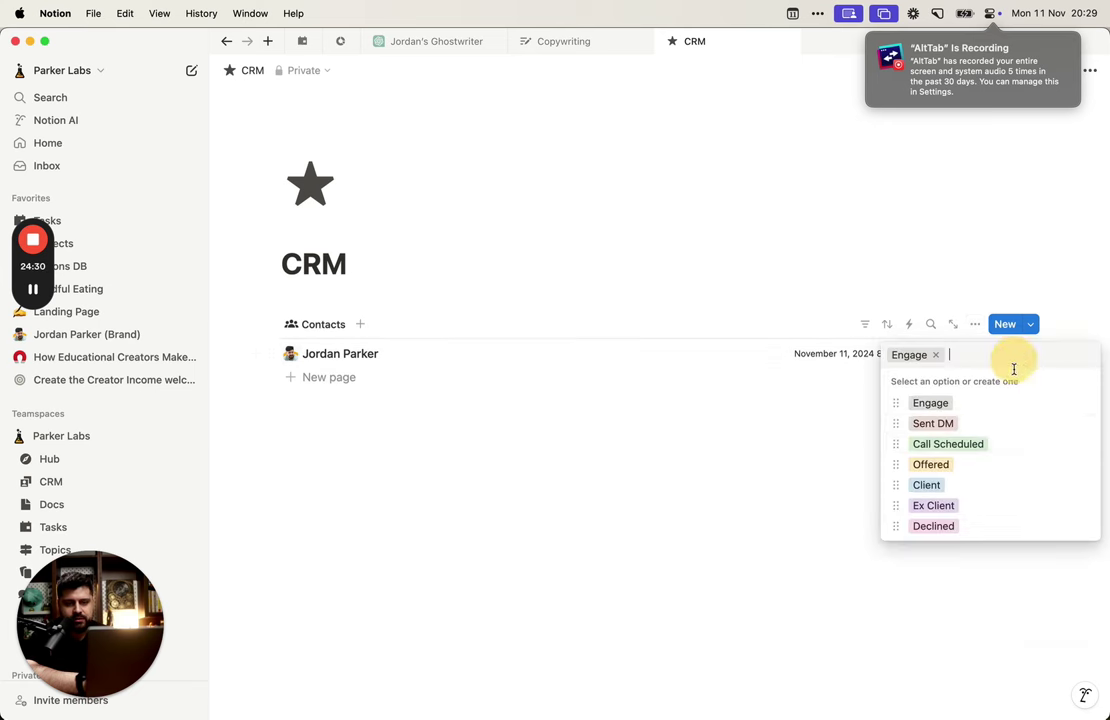
{"action": "left_click", "coordinate": [996, 429]}
{"action": "left_click", "coordinate": [1027, 366]}
{"action": "left_click", "coordinate": [1026, 463]}
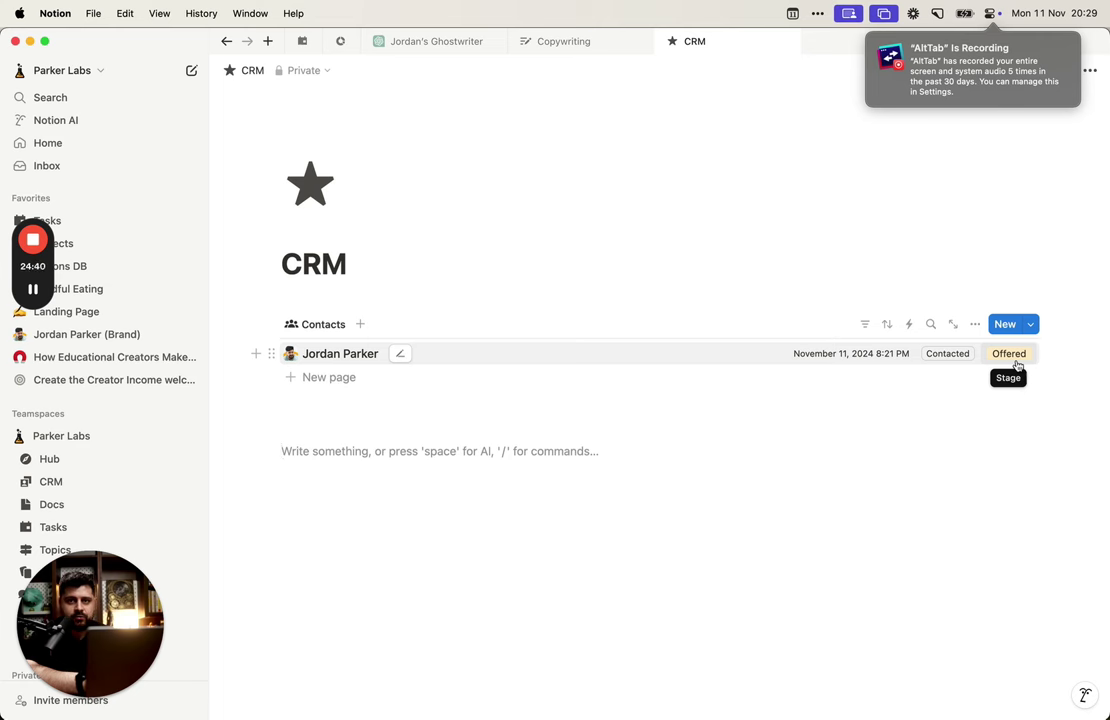
{"action": "left_click", "coordinate": [1015, 362]}
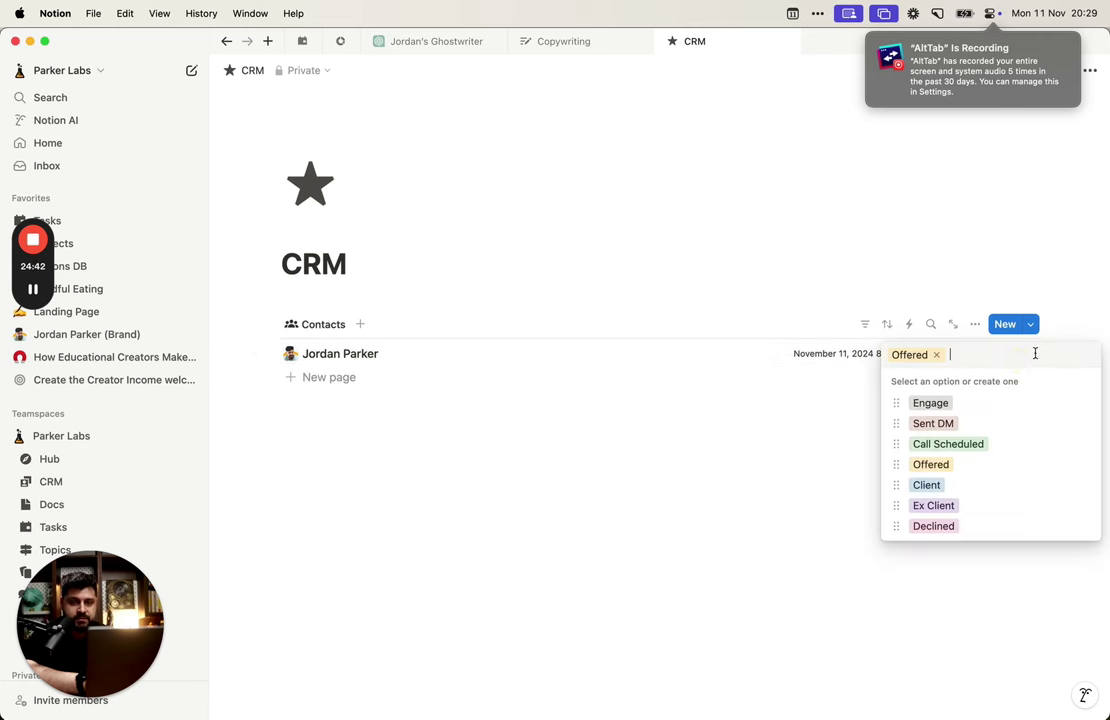
{"action": "left_click", "coordinate": [1066, 322]}
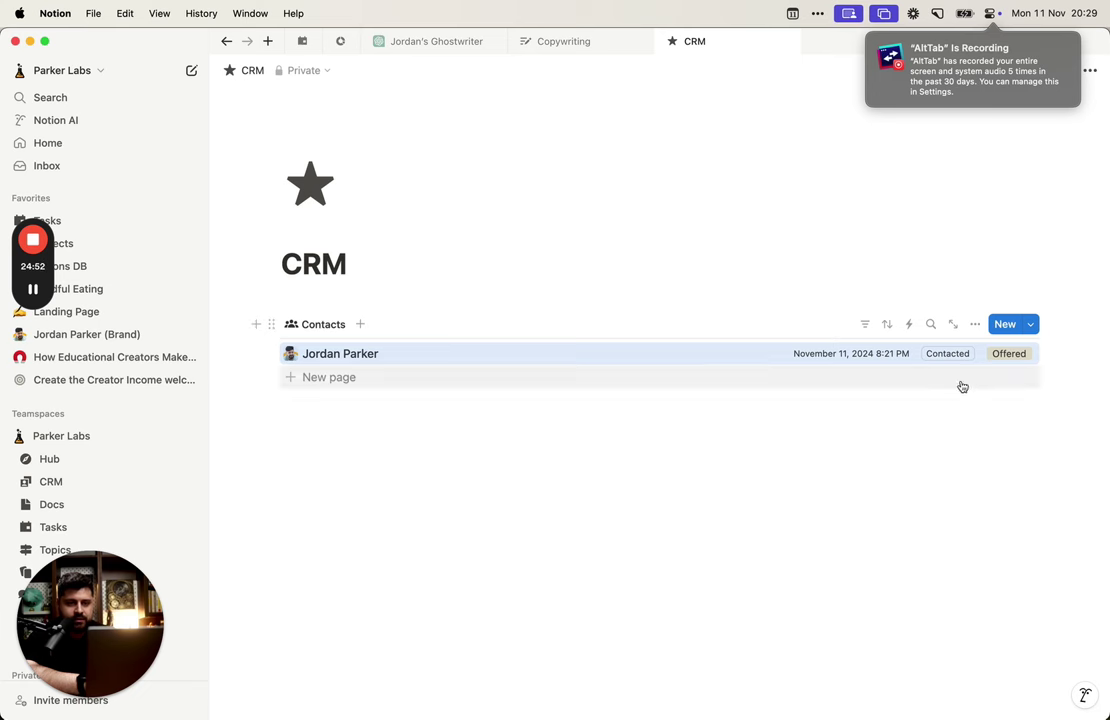
{"action": "left_click", "coordinate": [1071, 370]}
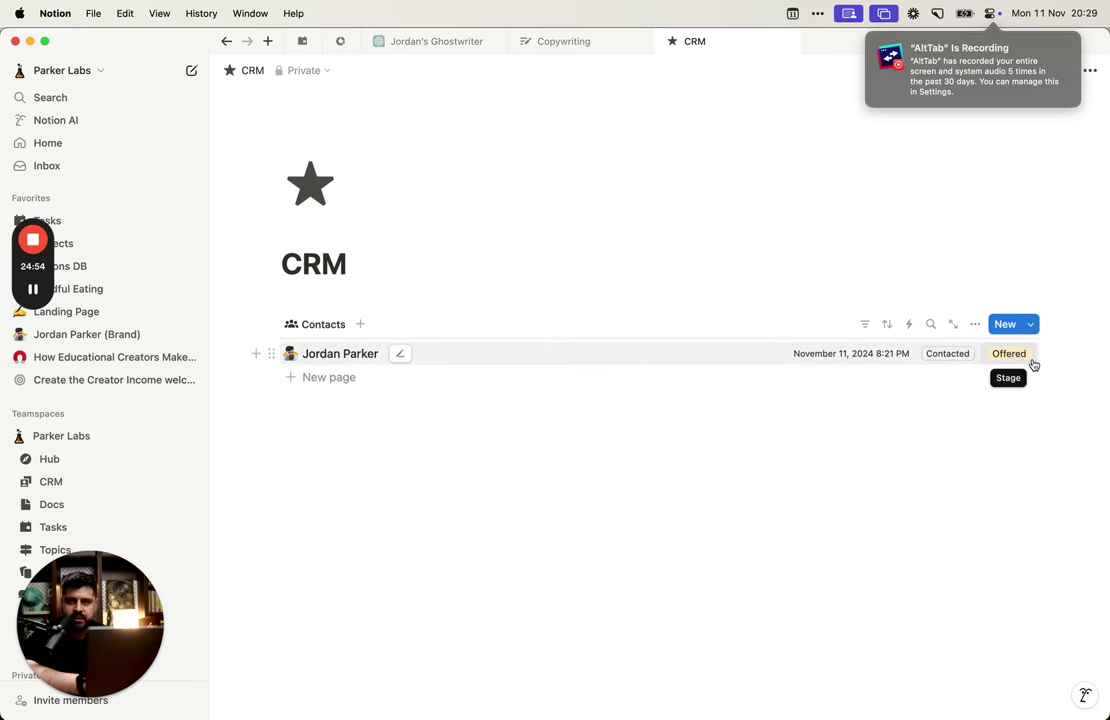
Step: Hide the Stage property from the Contacts list again
{"action": "left_click", "coordinate": [977, 324]}
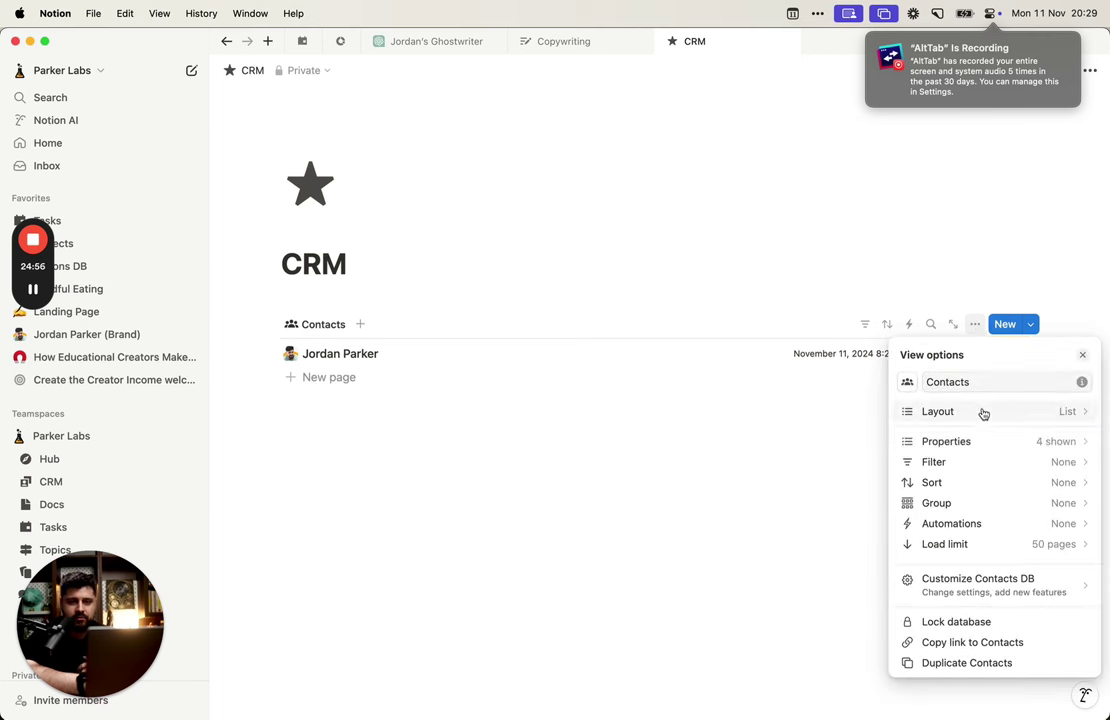
{"action": "left_click", "coordinate": [978, 440]}
{"action": "left_click", "coordinate": [1068, 497]}
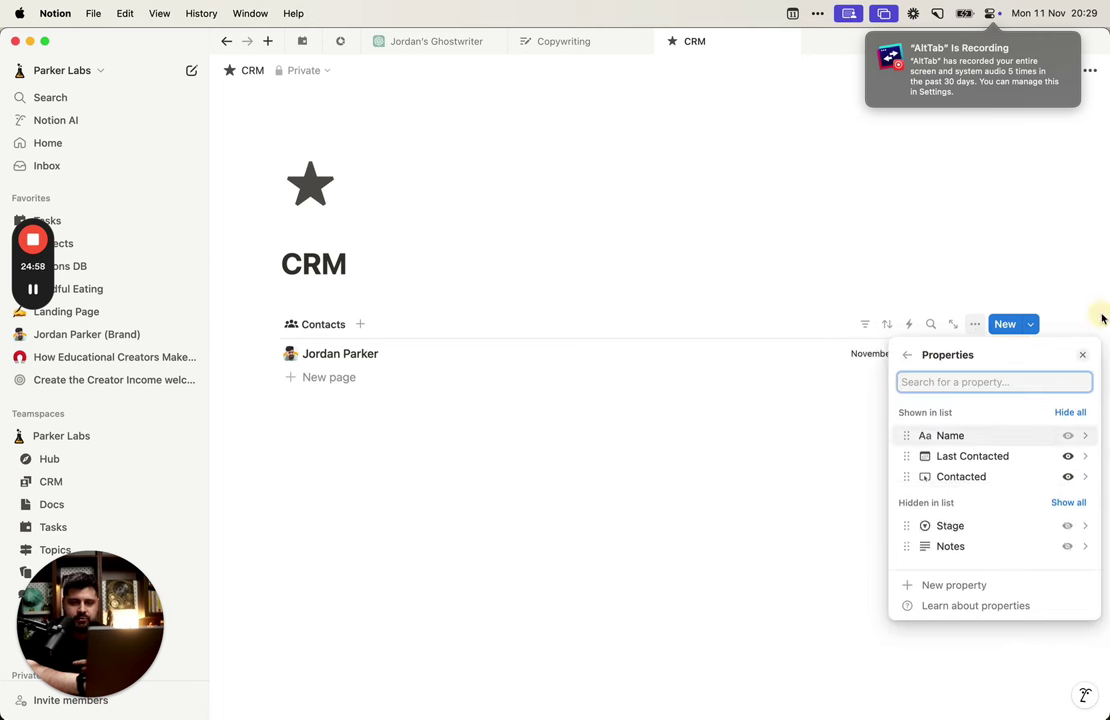
{"action": "left_click", "coordinate": [736, 540]}
Step: Insert a board view below the Contacts list with Contacts DB as its source
{"action": "left_click", "coordinate": [638, 470]}
{"action": "type", "text": "/"}
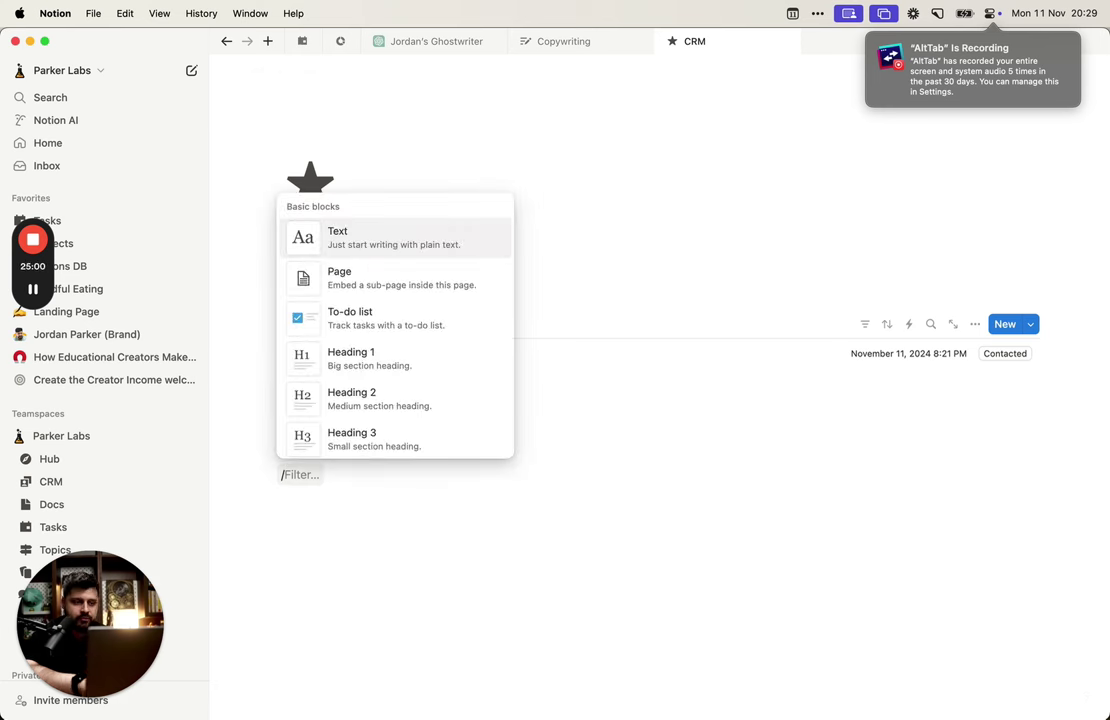
{"action": "type", "text": "view"}
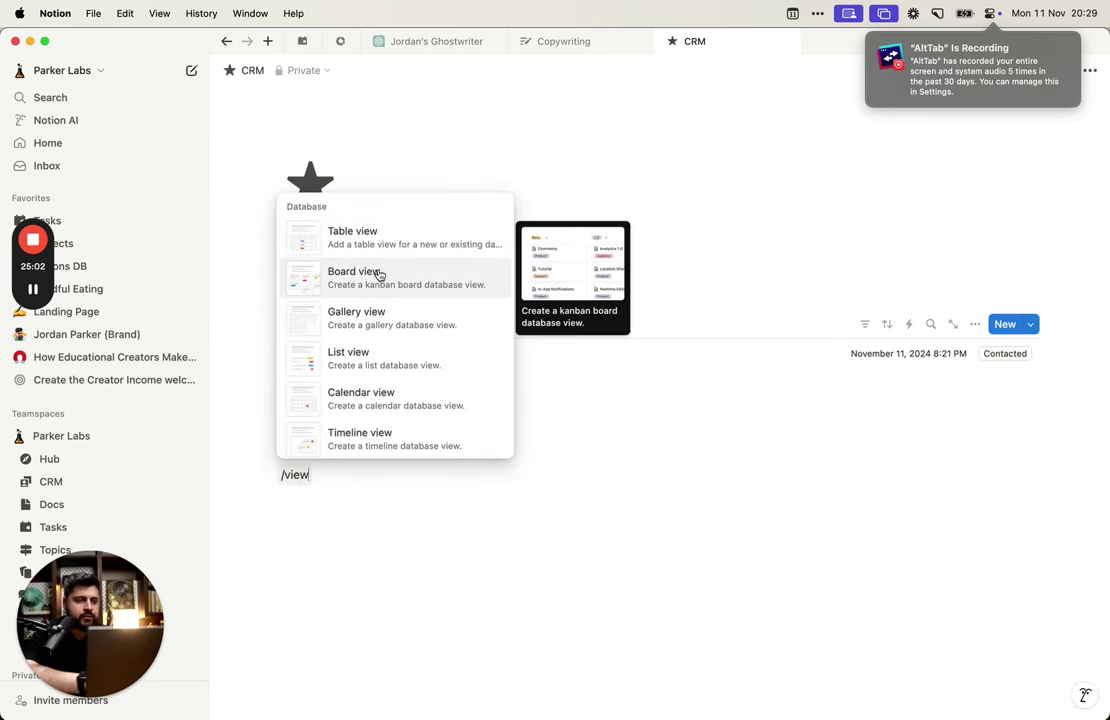
{"action": "left_click", "coordinate": [381, 275]}
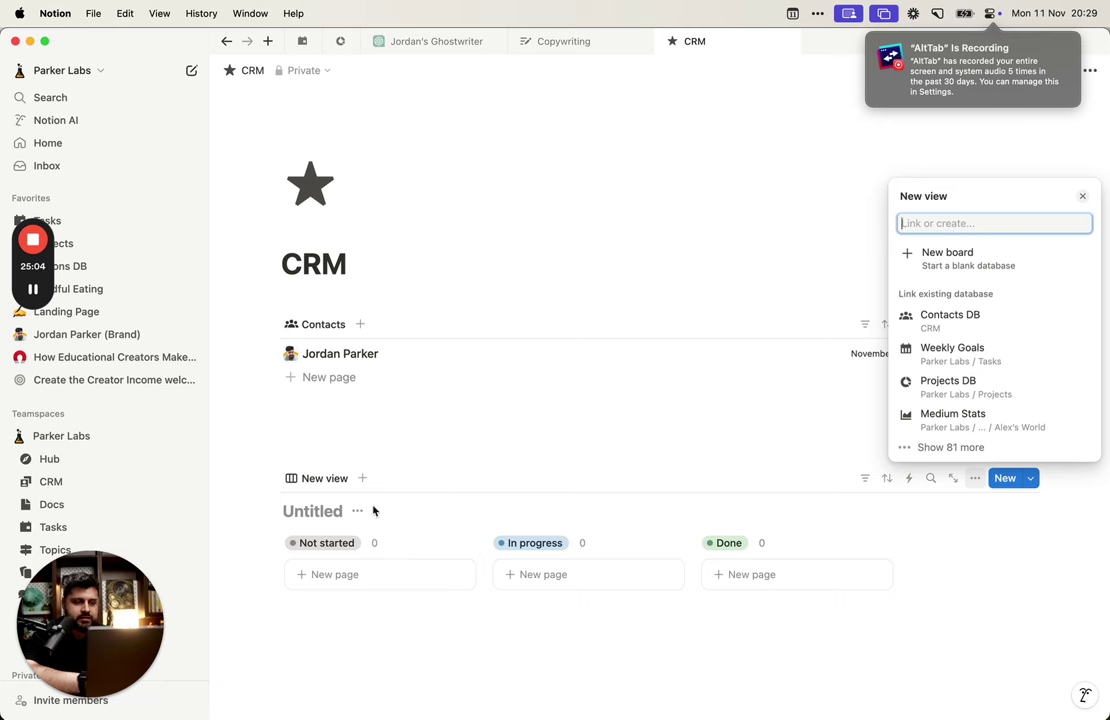
{"action": "left_click", "coordinate": [993, 317]}
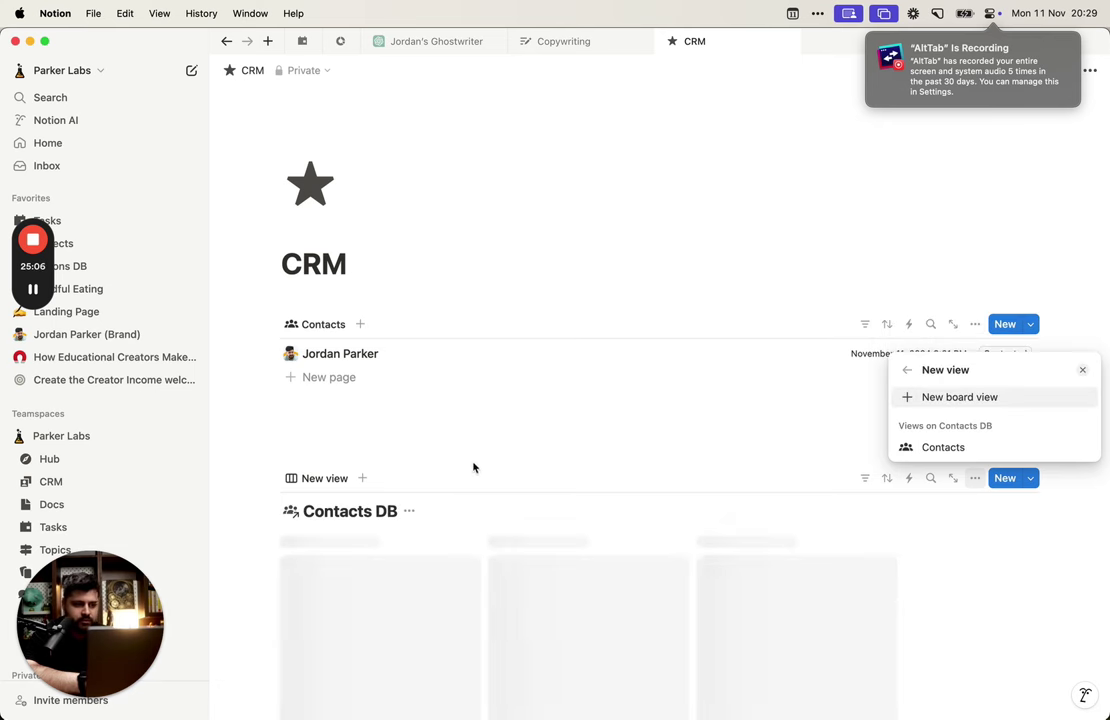
{"action": "left_click", "coordinate": [474, 467]}
{"action": "scroll", "coordinate": [485, 400], "scroll_direction": "down", "scroll_amount": 5}
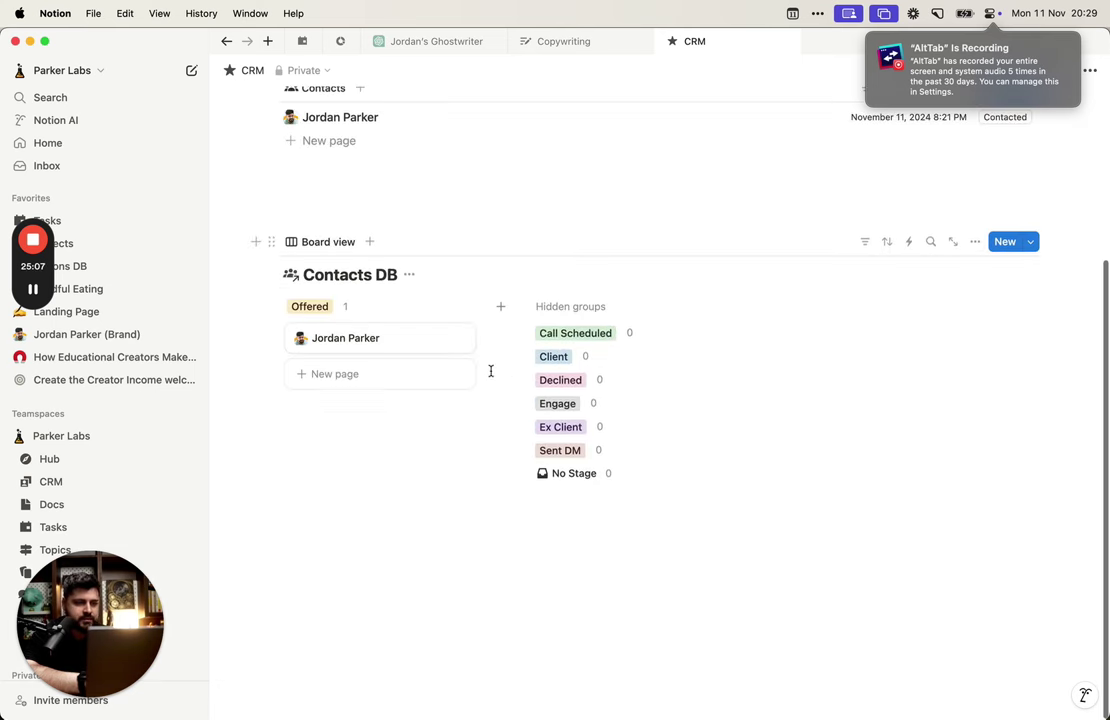
Step: Hide the Contacts DB title and rename the board view to Stages View
{"action": "left_click", "coordinate": [410, 279]}
{"action": "left_click", "coordinate": [436, 349]}
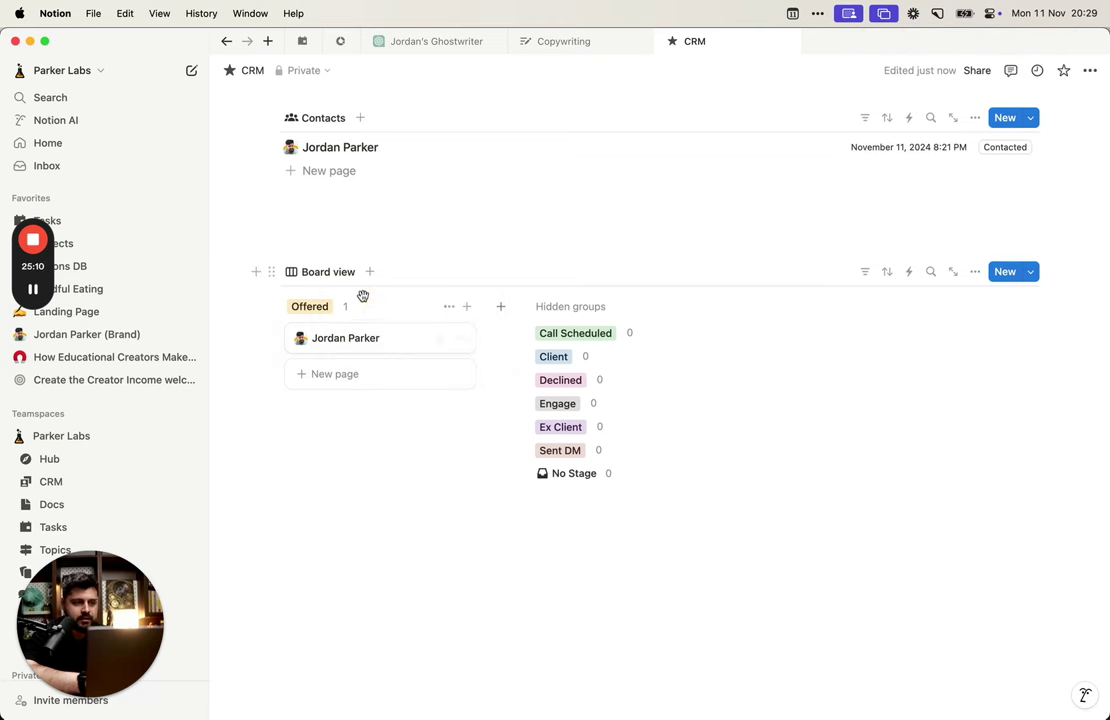
{"action": "left_click", "coordinate": [347, 278]}
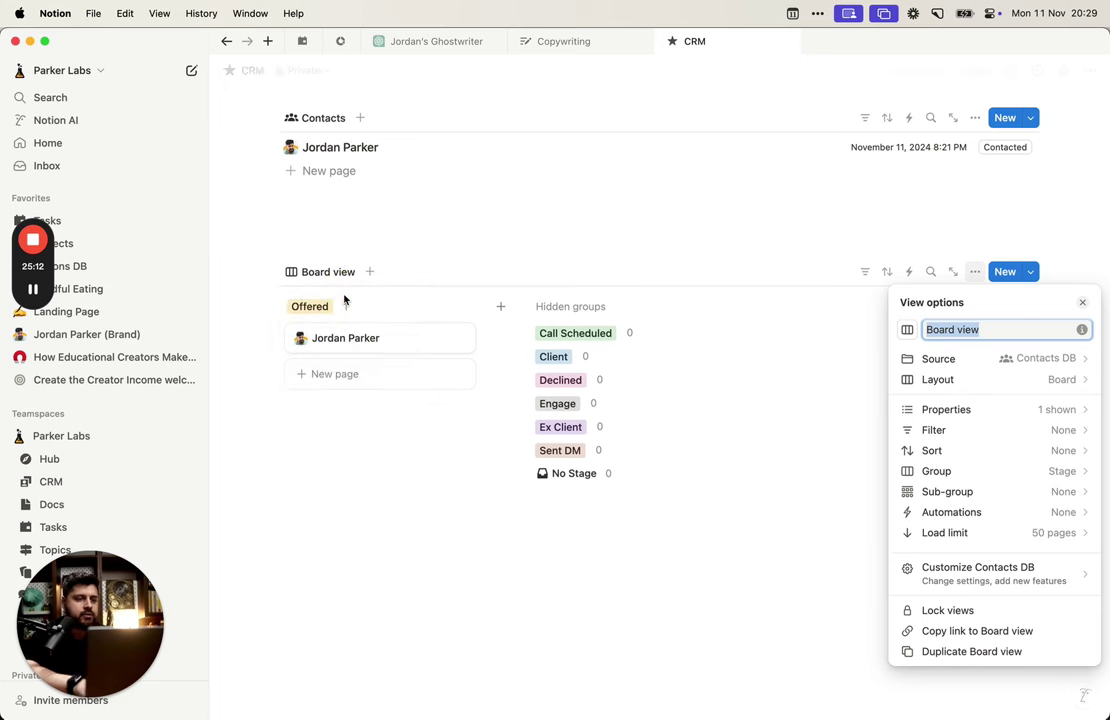
{"action": "type", "text": "Stages"}
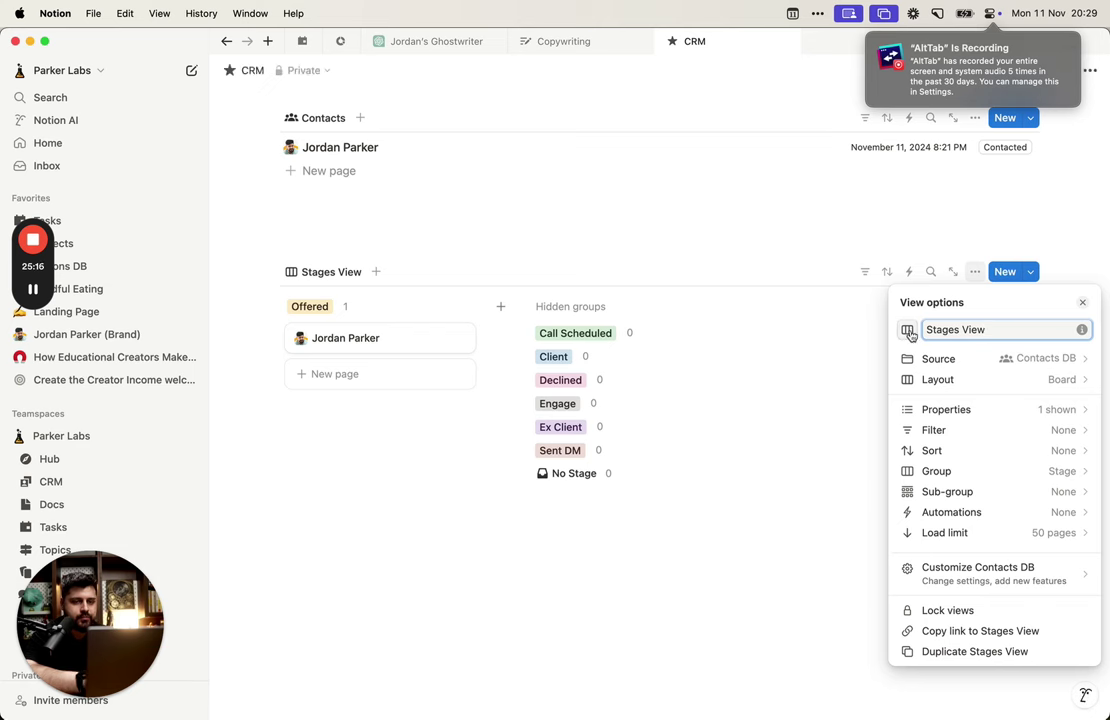
{"action": "left_click", "coordinate": [685, 288]}
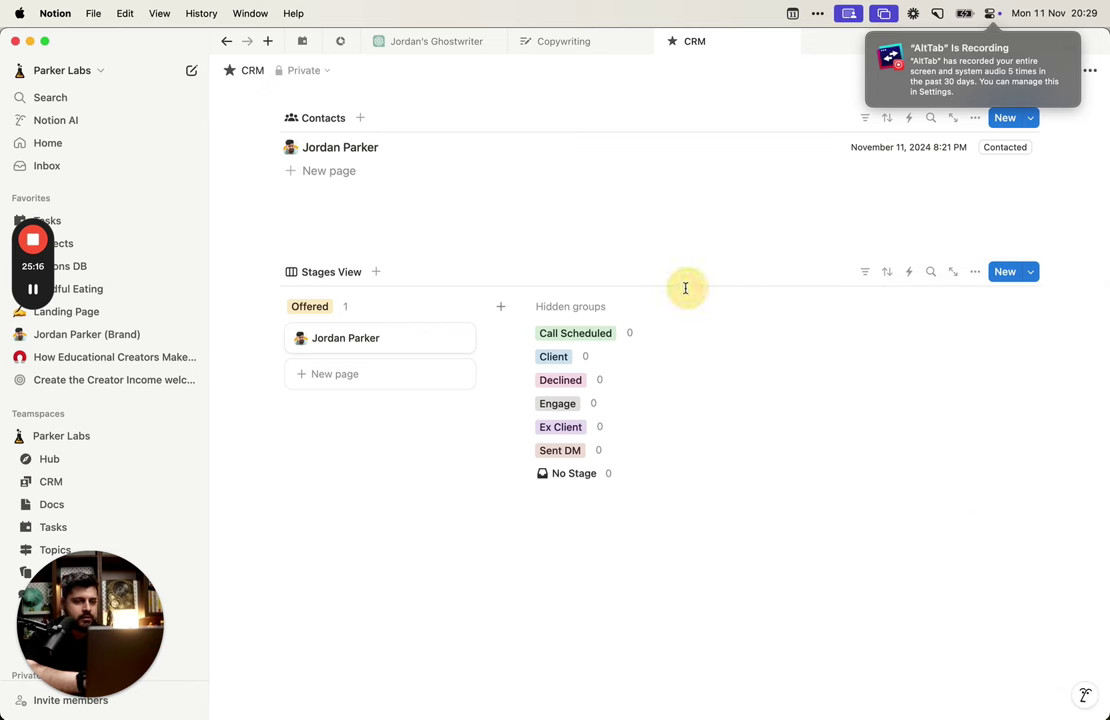
{"action": "left_click", "coordinate": [975, 271]}
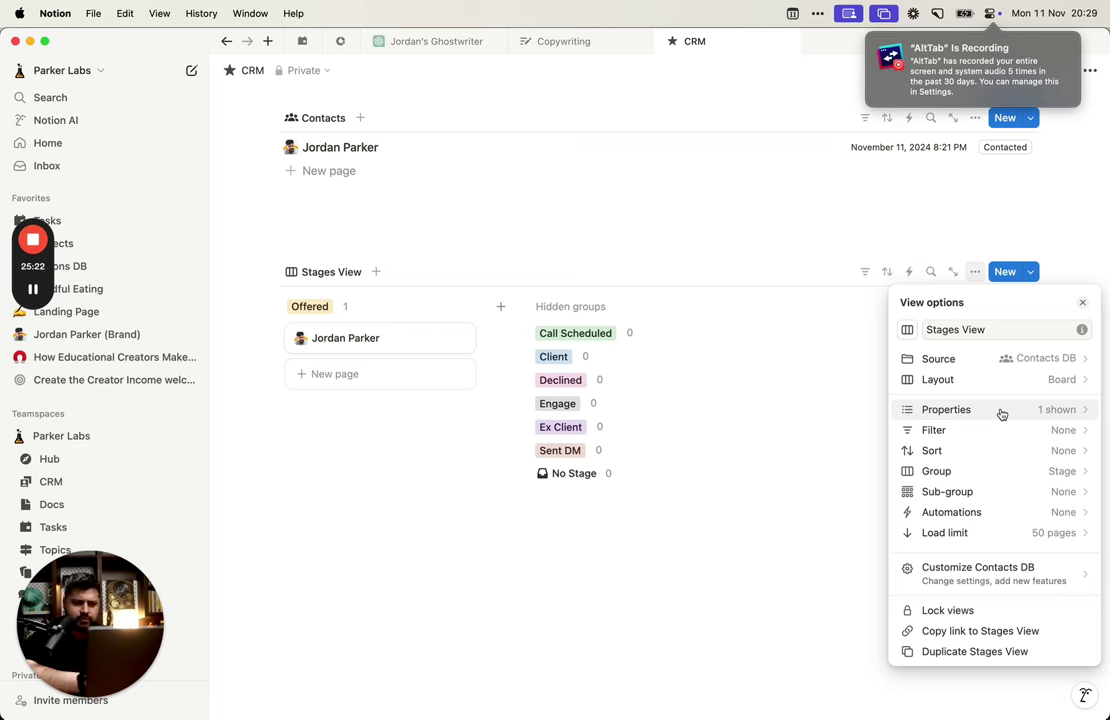
{"action": "left_click", "coordinate": [567, 622]}
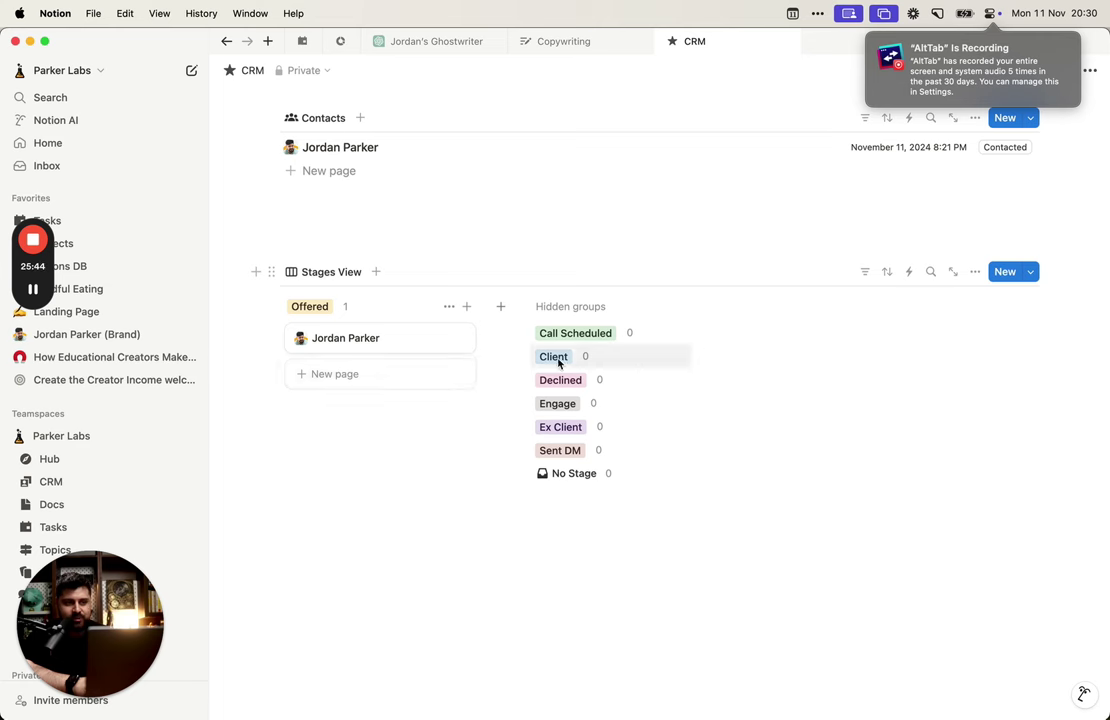
Step: Switch on Color columns in the Stages View board's Layout options
{"action": "left_click", "coordinate": [975, 273]}
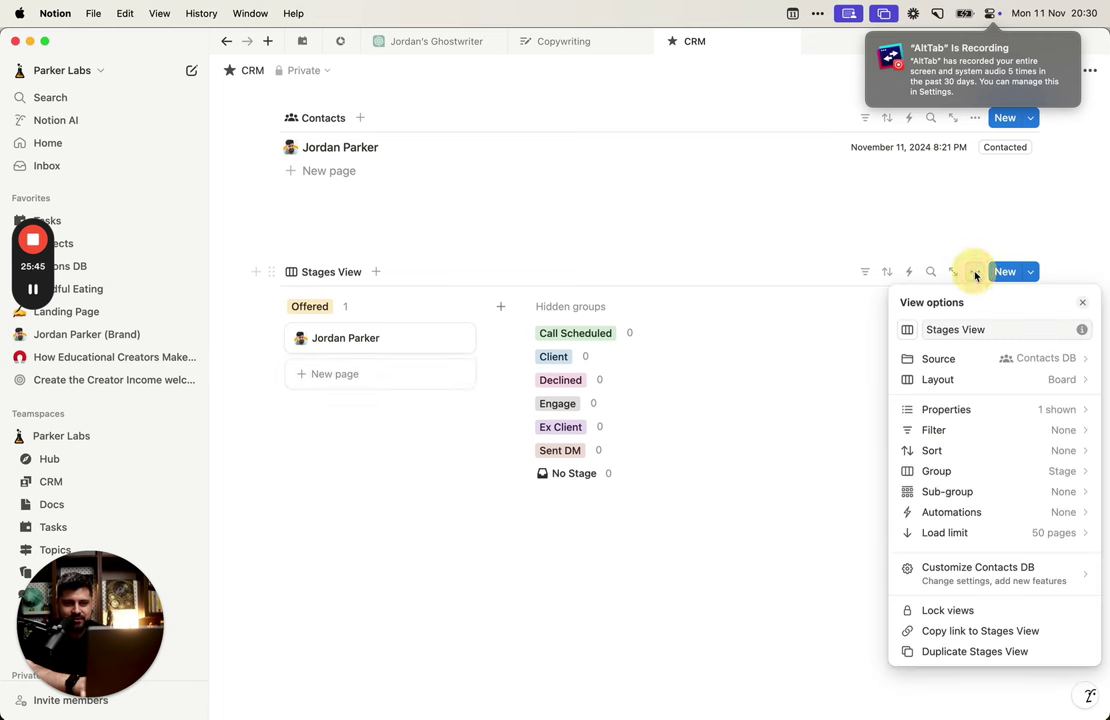
{"action": "left_click", "coordinate": [982, 384]}
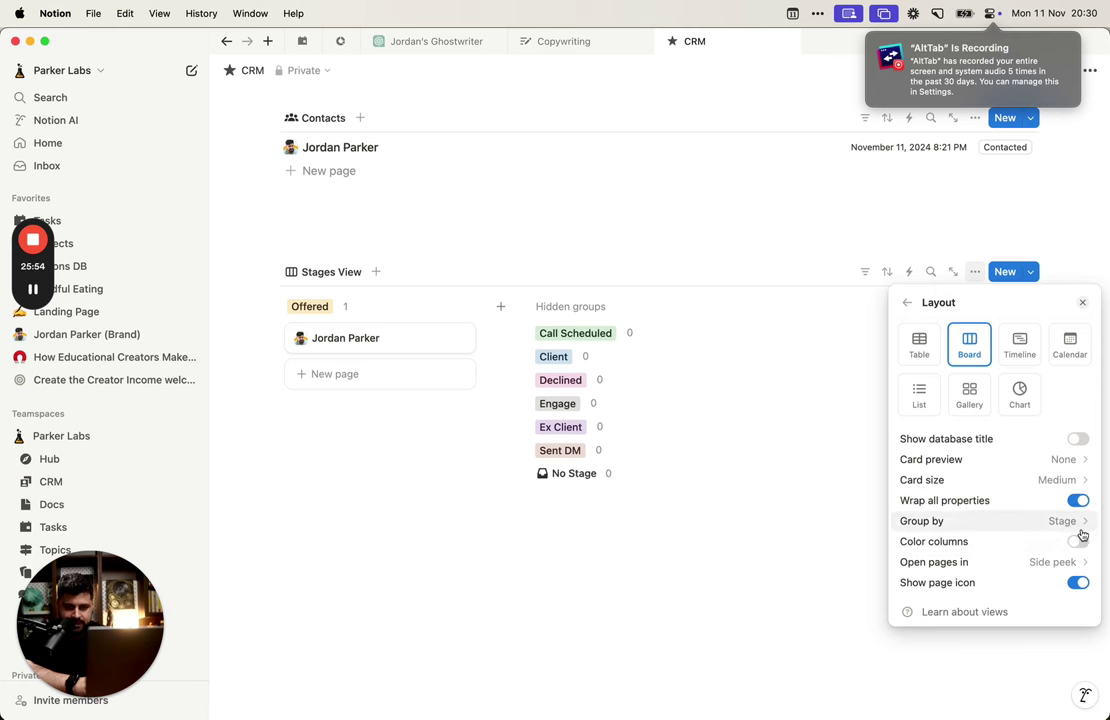
{"action": "left_click", "coordinate": [1078, 541]}
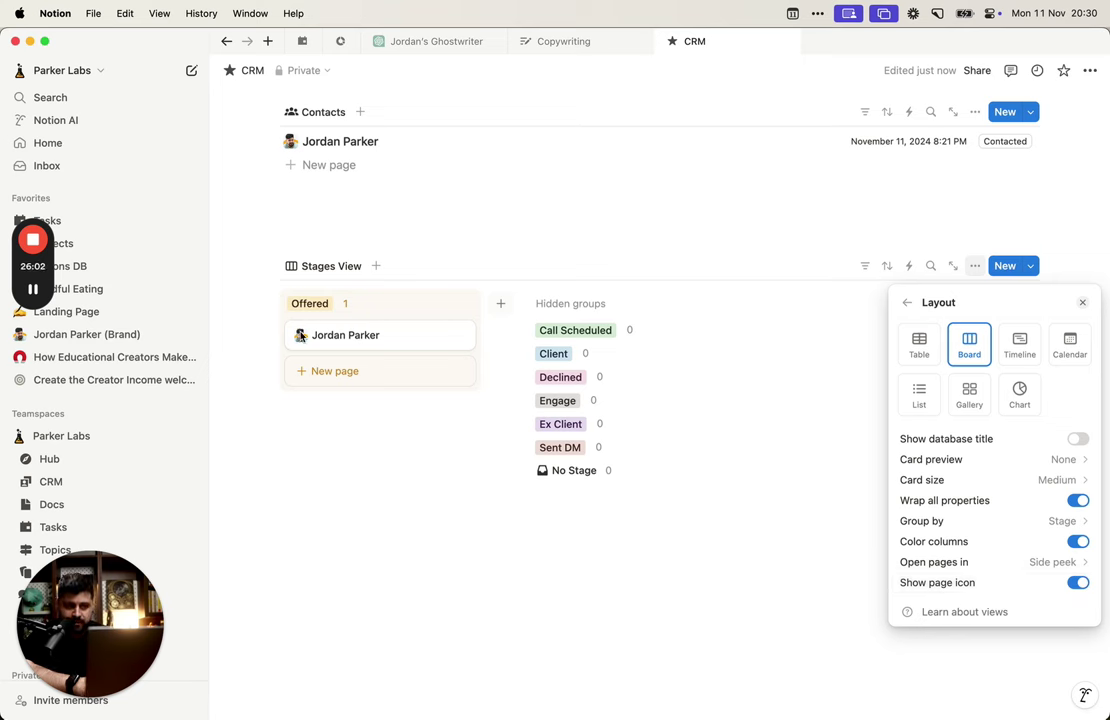
Step: Close view settings and show the hidden Call Scheduled and Client groups on the board
{"action": "left_click", "coordinate": [906, 302]}
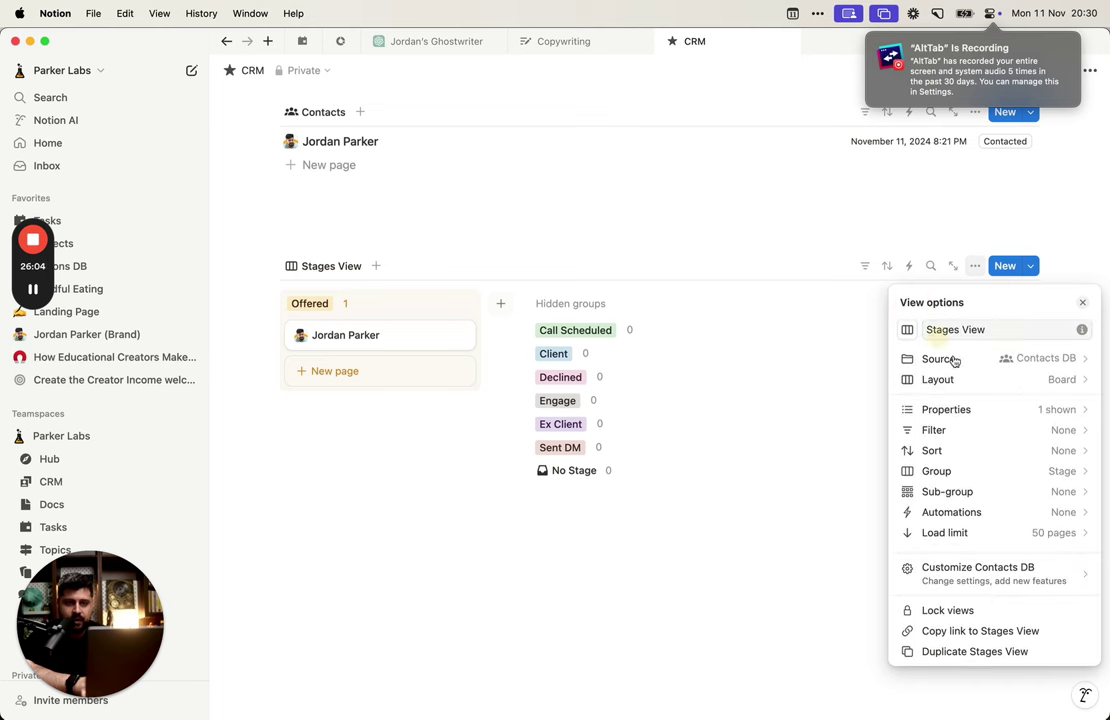
{"action": "left_click", "coordinate": [660, 316]}
{"action": "left_click", "coordinate": [622, 334]}
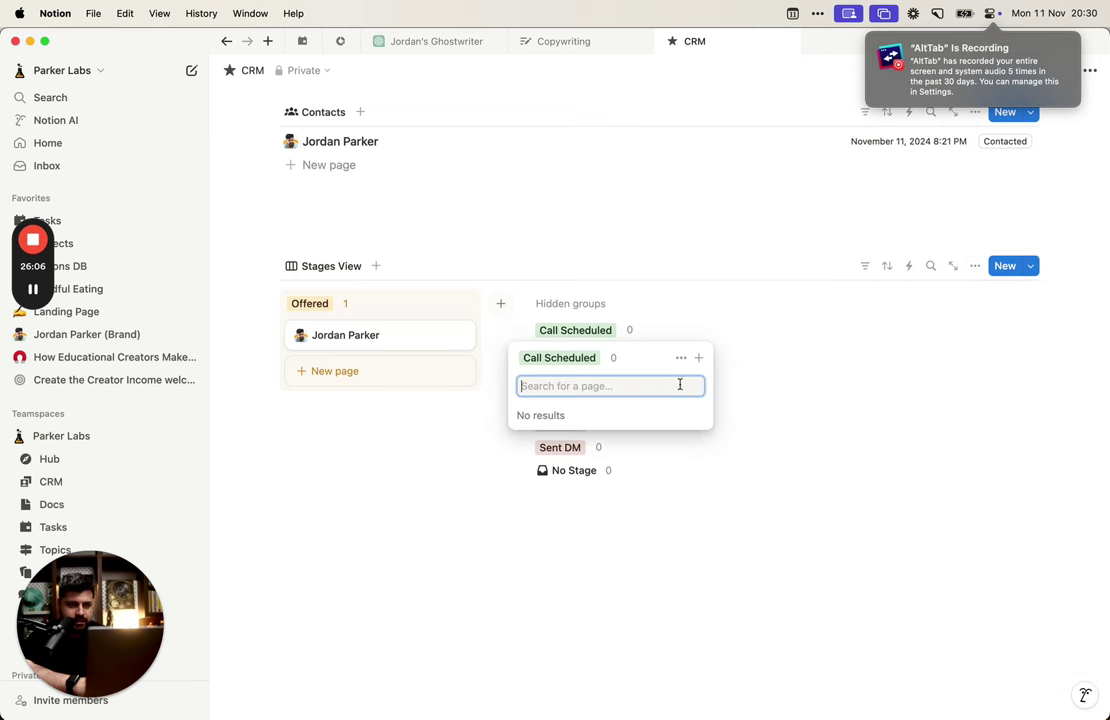
{"action": "left_click", "coordinate": [681, 357]}
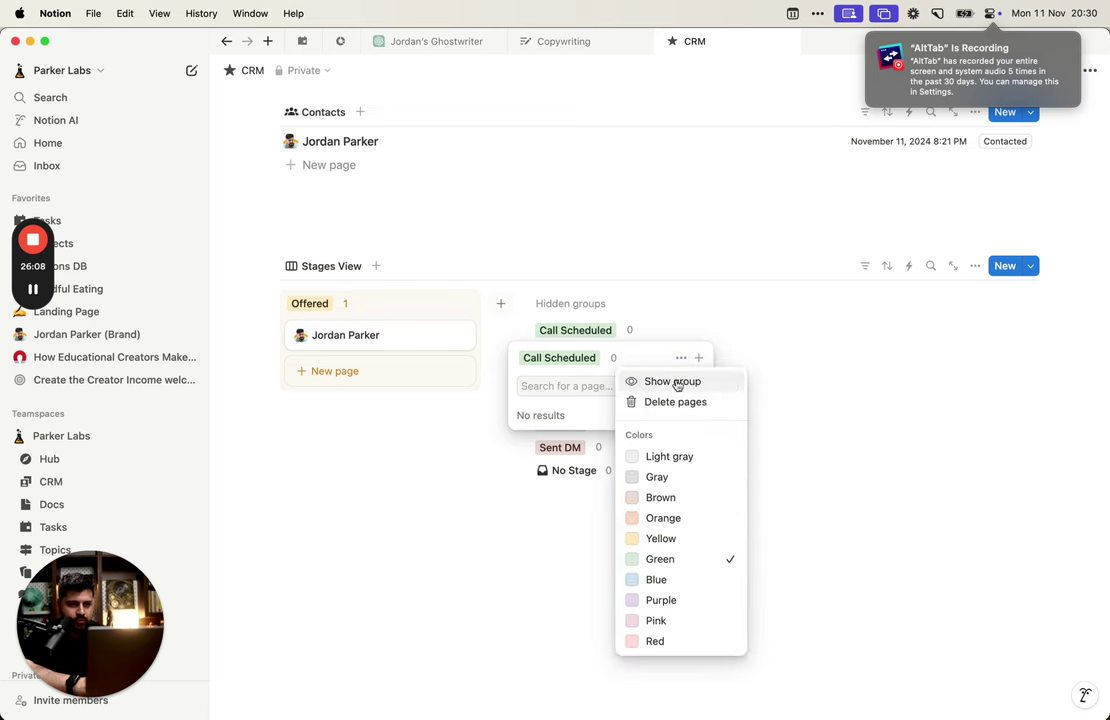
{"action": "left_click", "coordinate": [698, 385]}
{"action": "left_click", "coordinate": [802, 354]}
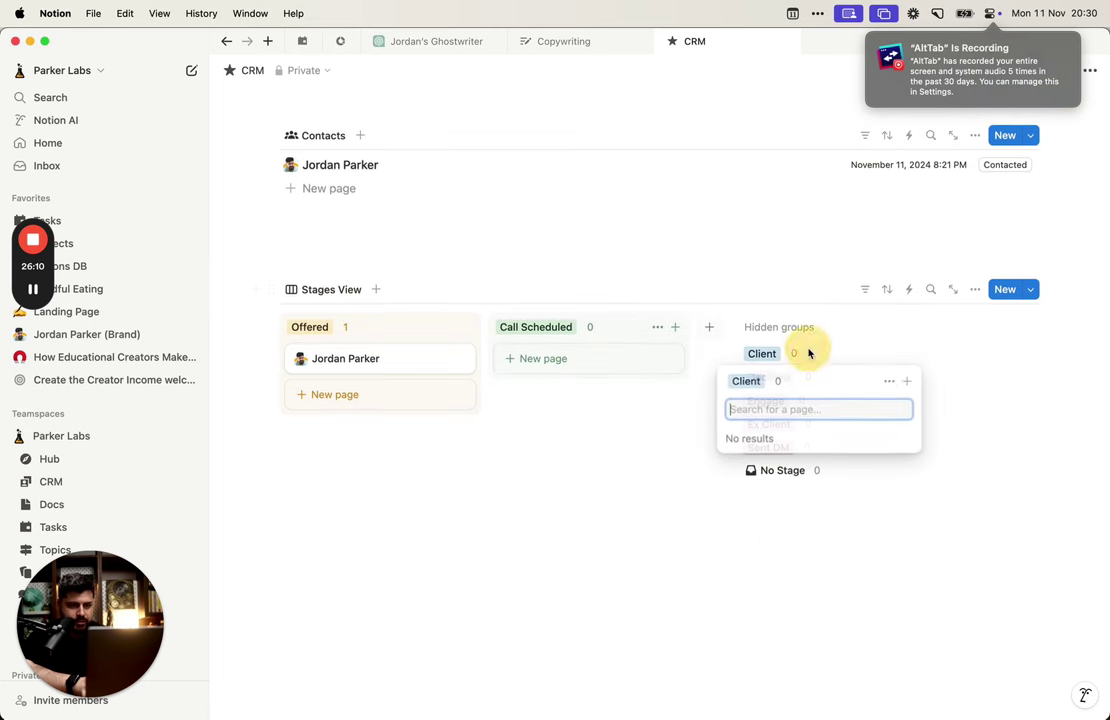
{"action": "left_click", "coordinate": [894, 382]}
{"action": "left_click", "coordinate": [890, 404]}
Step: Leave Declined hidden, show the Engage group, and rename it to Engaged
{"action": "left_click", "coordinate": [985, 378]}
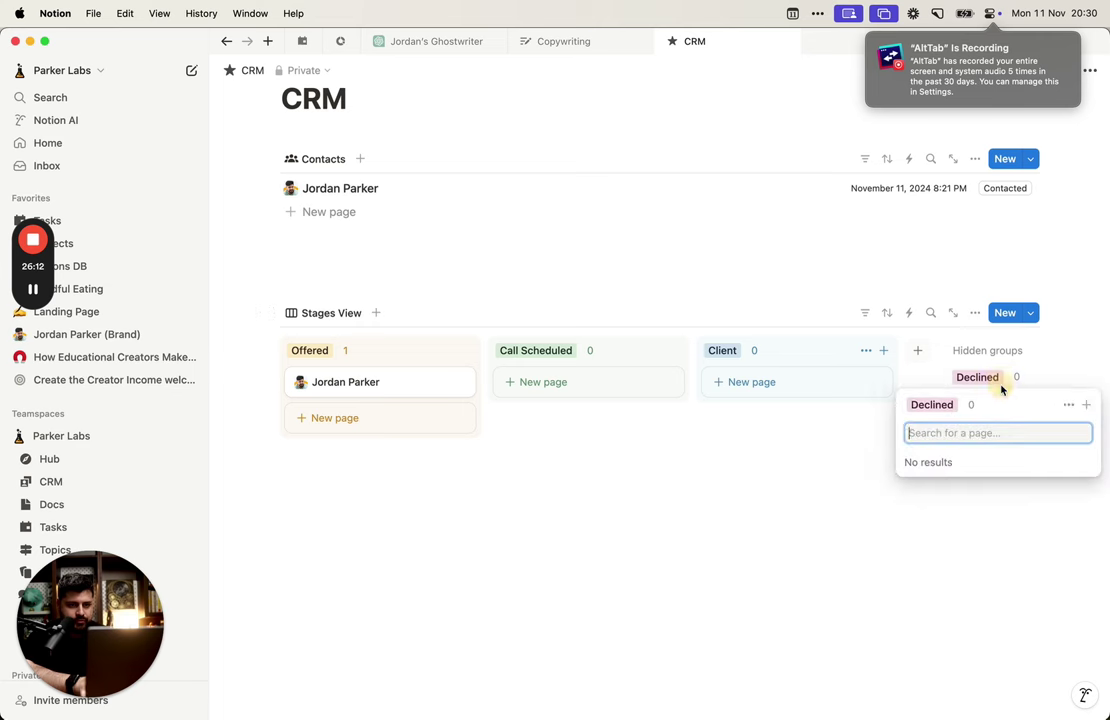
{"action": "left_click", "coordinate": [1069, 406]}
{"action": "left_click", "coordinate": [1054, 367]}
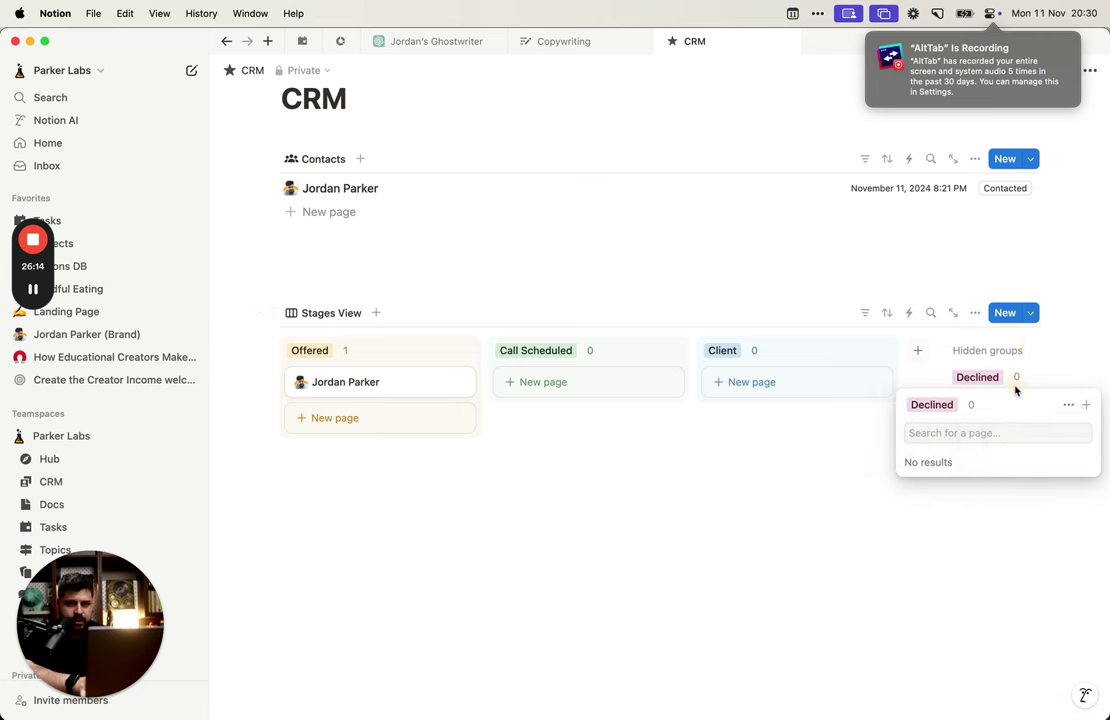
{"action": "left_click", "coordinate": [1023, 367]}
{"action": "left_click", "coordinate": [995, 402]}
{"action": "left_click", "coordinate": [1067, 428]}
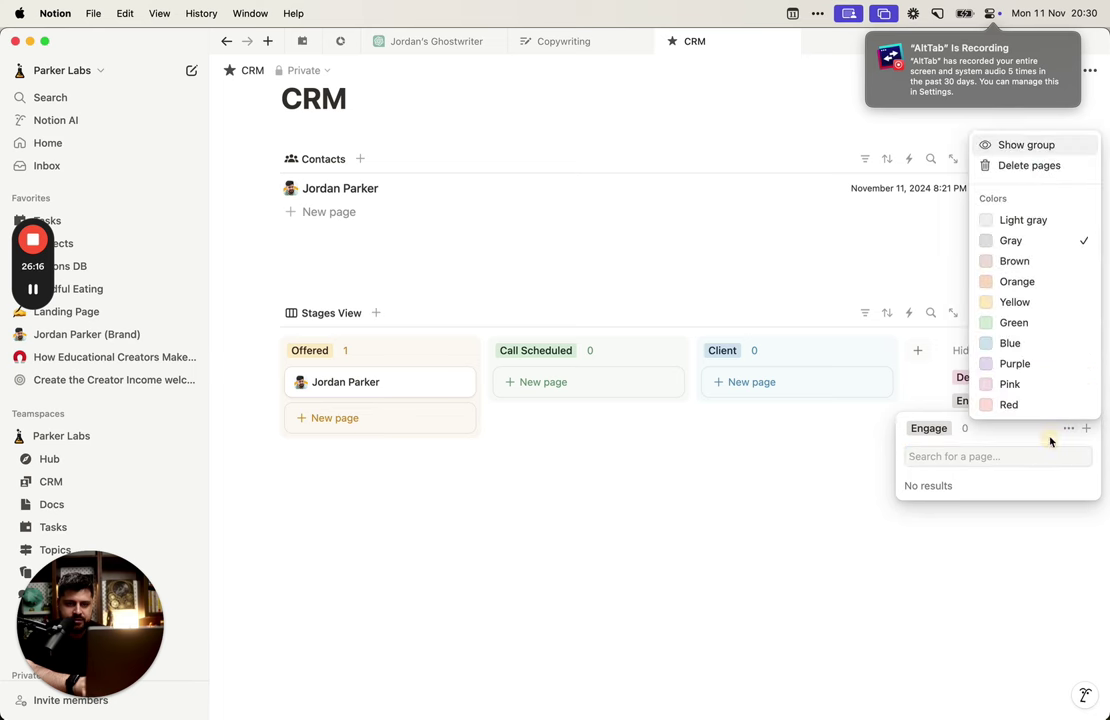
{"action": "left_click", "coordinate": [1012, 148]}
{"action": "left_click", "coordinate": [946, 379]}
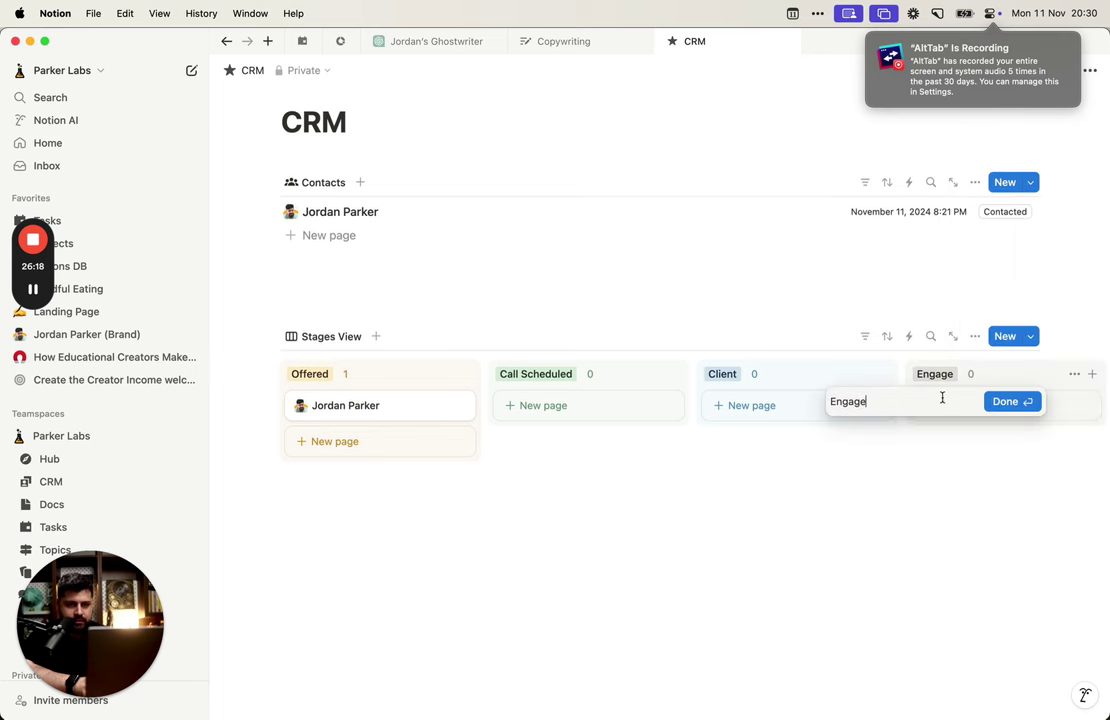
{"action": "type", "text": "d"}
{"action": "key", "text": "Return"}
Step: Skip Ex Client and bring up the hidden Sent DM group's options
{"action": "scroll", "coordinate": [885, 498], "scroll_direction": "right", "scroll_amount": 5}
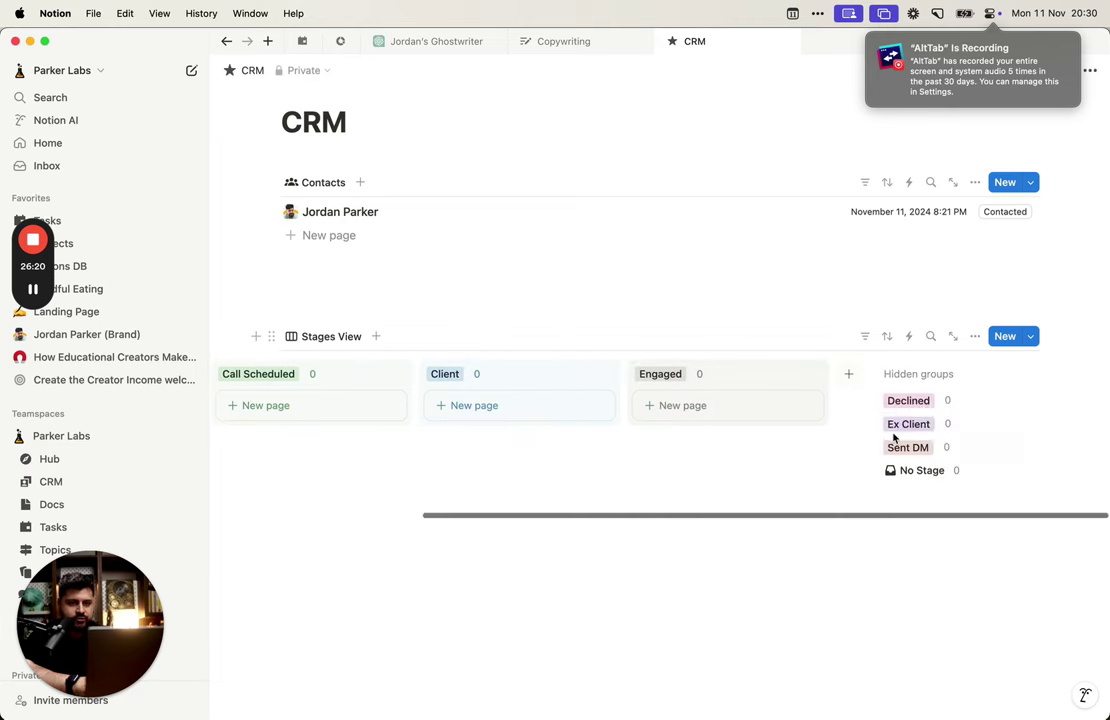
{"action": "left_click", "coordinate": [924, 423]}
{"action": "left_click", "coordinate": [929, 448]}
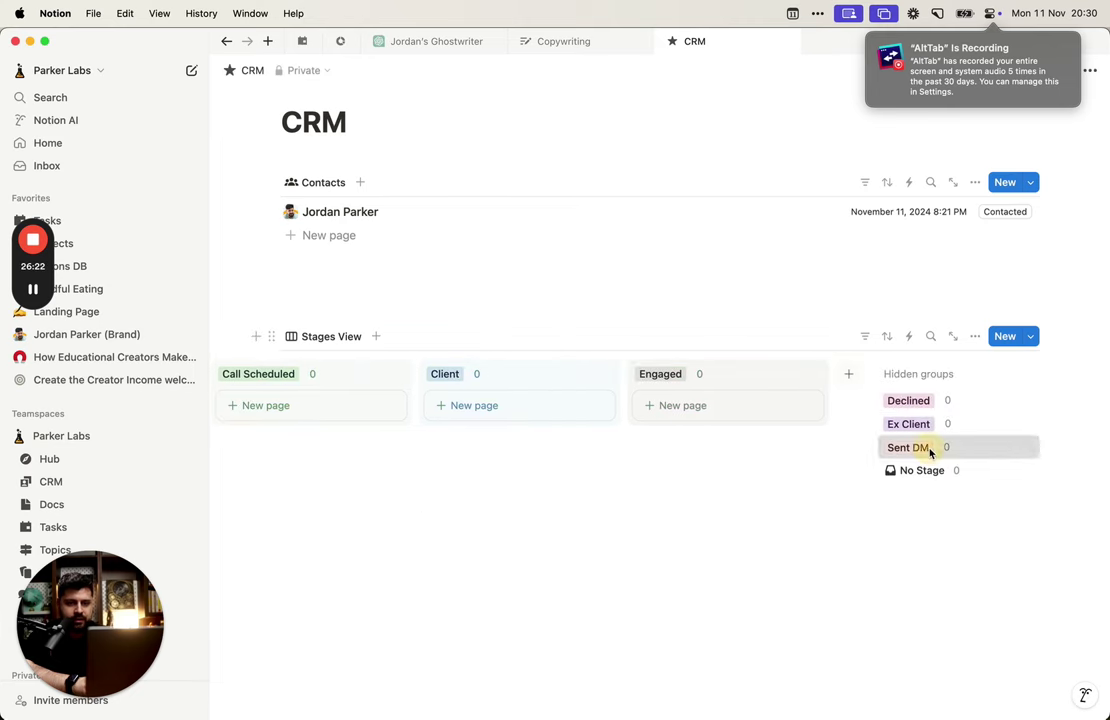
{"action": "left_click", "coordinate": [929, 448]}
{"action": "left_click", "coordinate": [1027, 475]}
Step: Show Sent DM on the board and move the Engaged column to the front
{"action": "left_click", "coordinate": [1036, 191]}
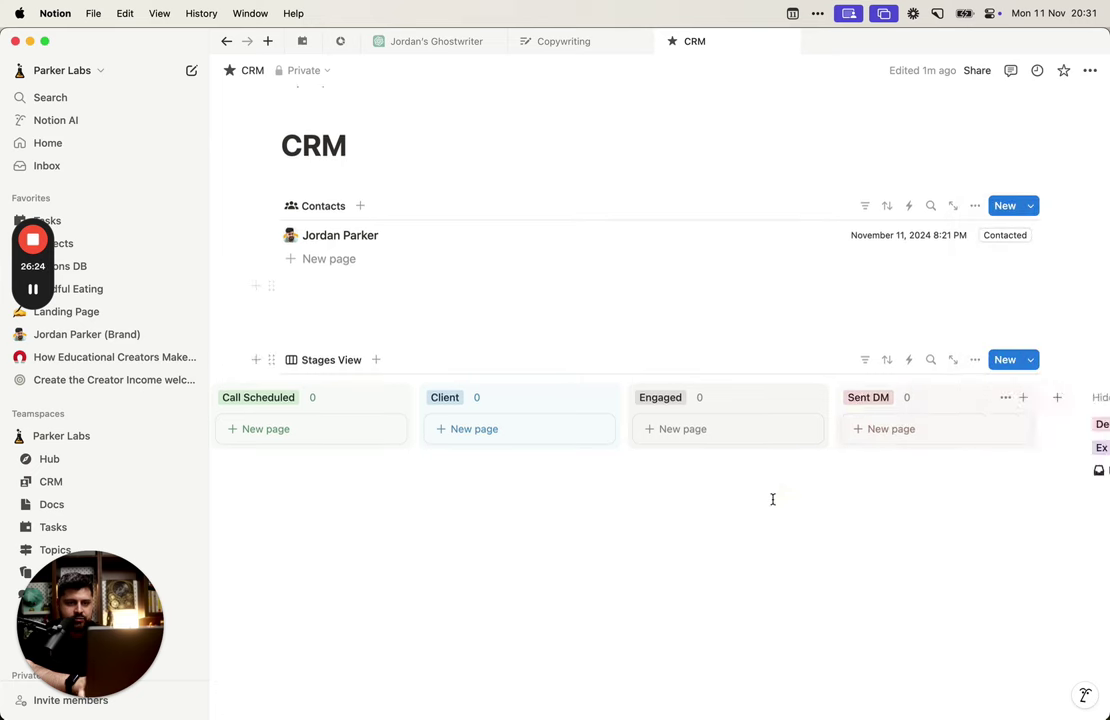
{"action": "scroll", "coordinate": [773, 500], "scroll_direction": "left", "scroll_amount": 4}
{"action": "scroll", "coordinate": [550, 478], "scroll_direction": "right", "scroll_amount": 5}
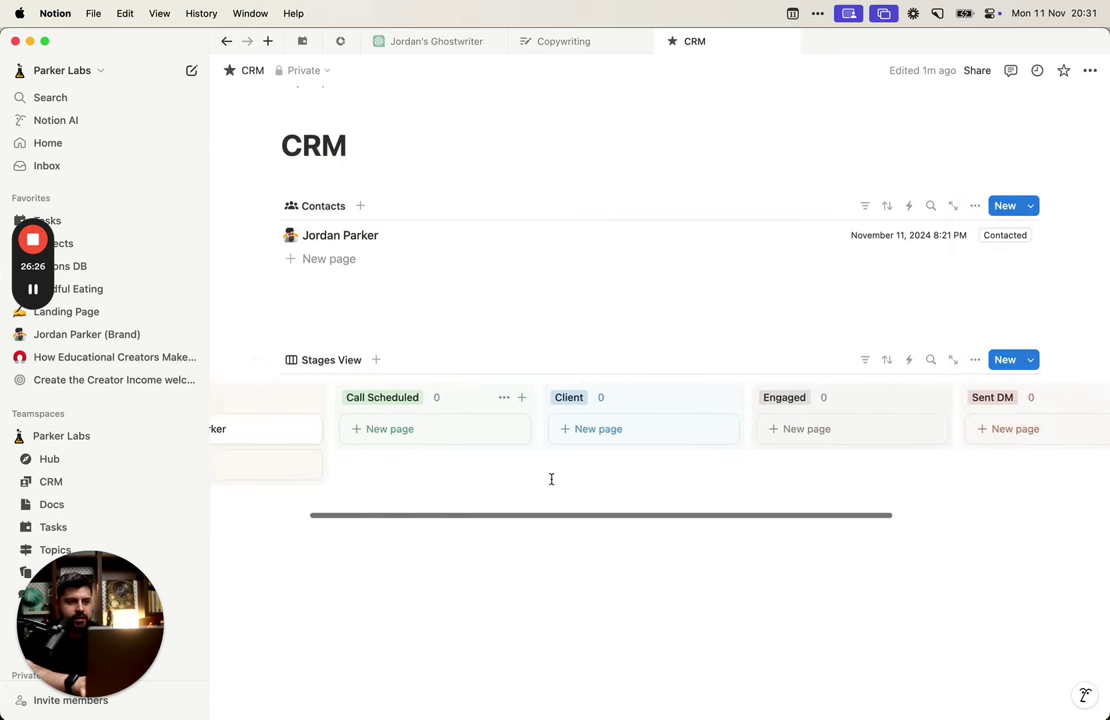
{"action": "scroll", "coordinate": [551, 479], "scroll_direction": "left", "scroll_amount": 6}
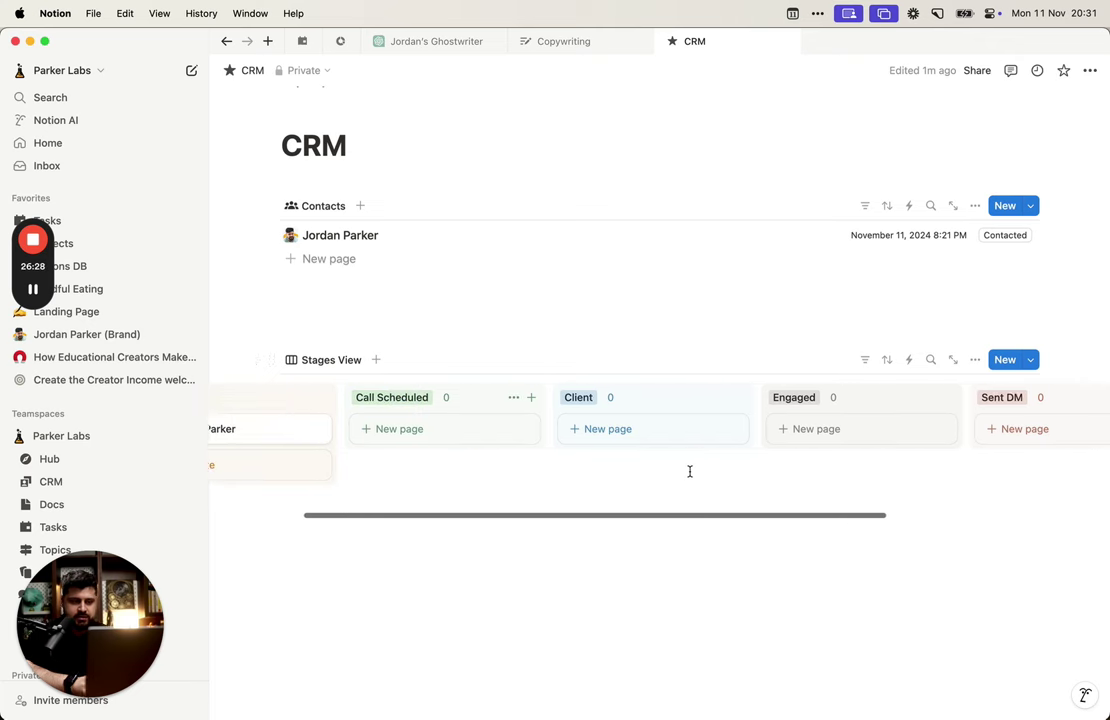
{"action": "scroll", "coordinate": [560, 401], "scroll_direction": "right", "scroll_amount": 4}
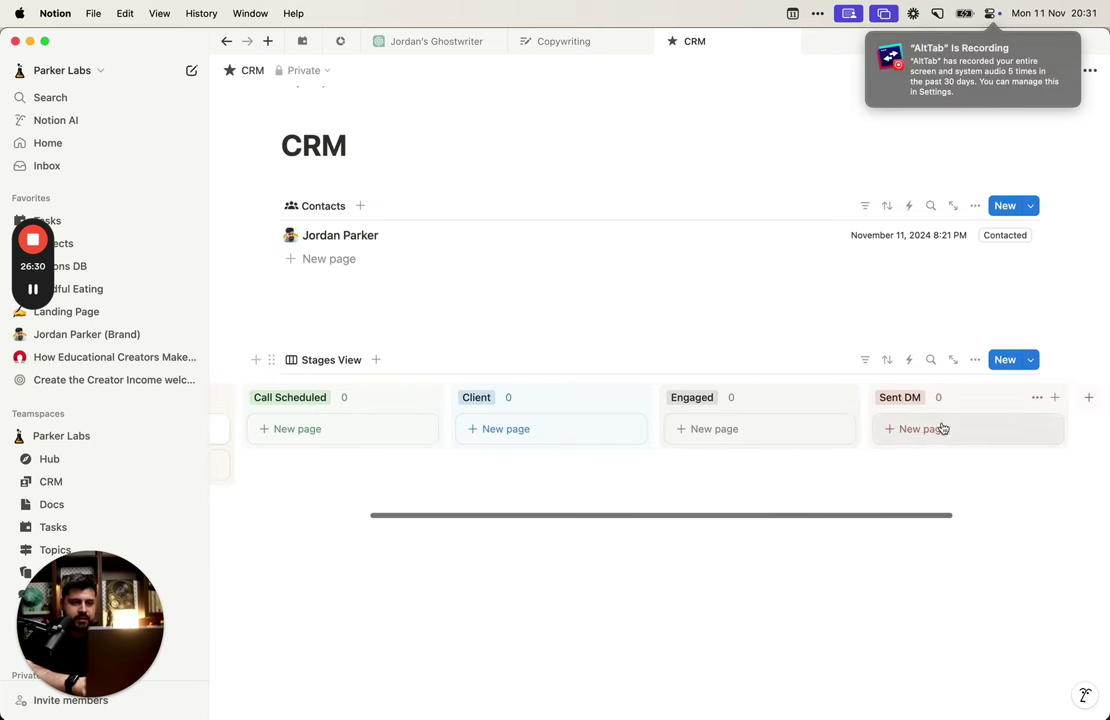
{"action": "left_click_drag", "start_coordinate": [801, 409], "coordinate": [402, 405]}
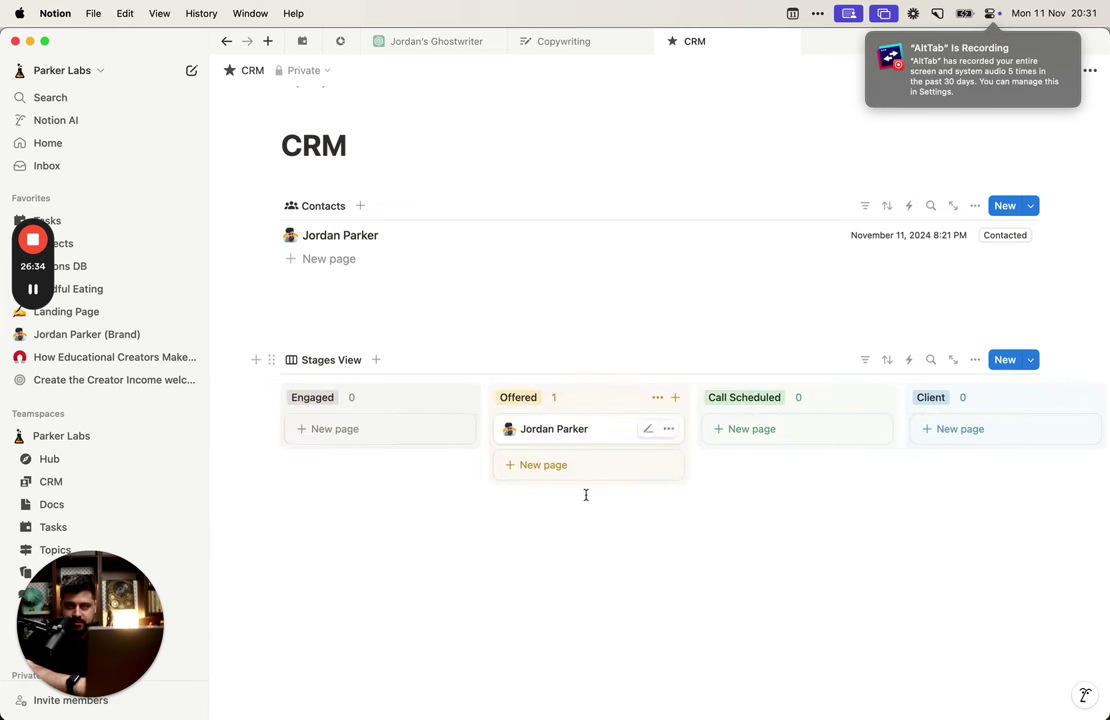
Step: Move the Sent DM and Call Scheduled columns right after Engaged
{"action": "scroll", "coordinate": [738, 523], "scroll_direction": "right", "scroll_amount": 5}
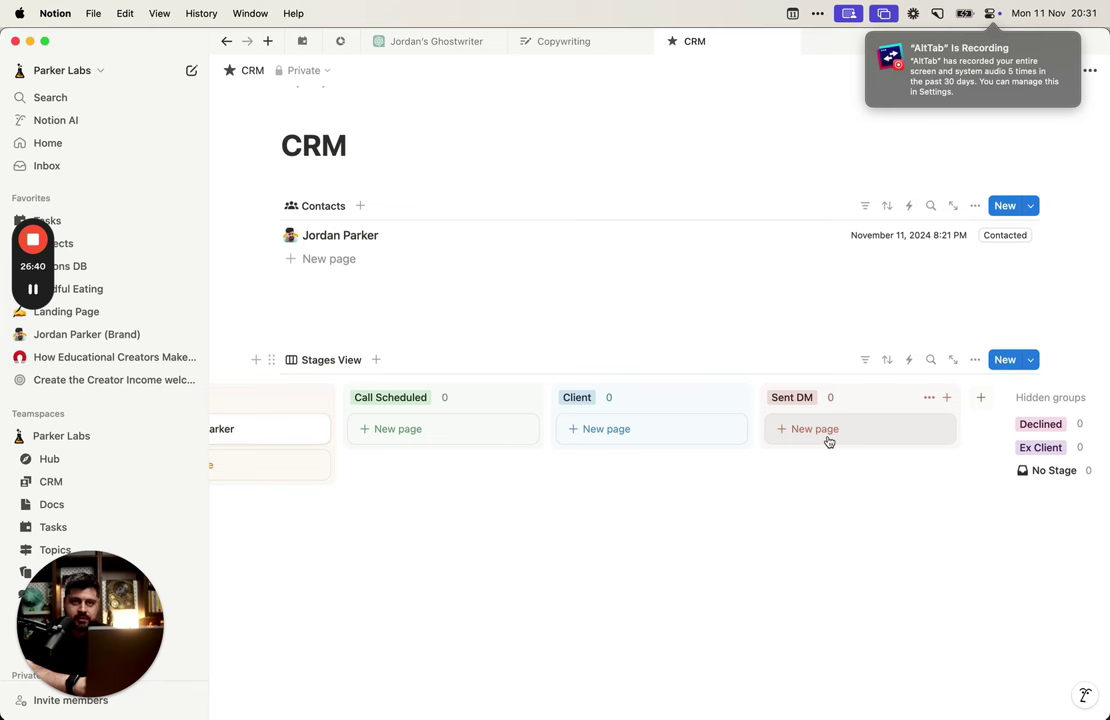
{"action": "scroll", "coordinate": [829, 441], "scroll_direction": "left", "scroll_amount": 5}
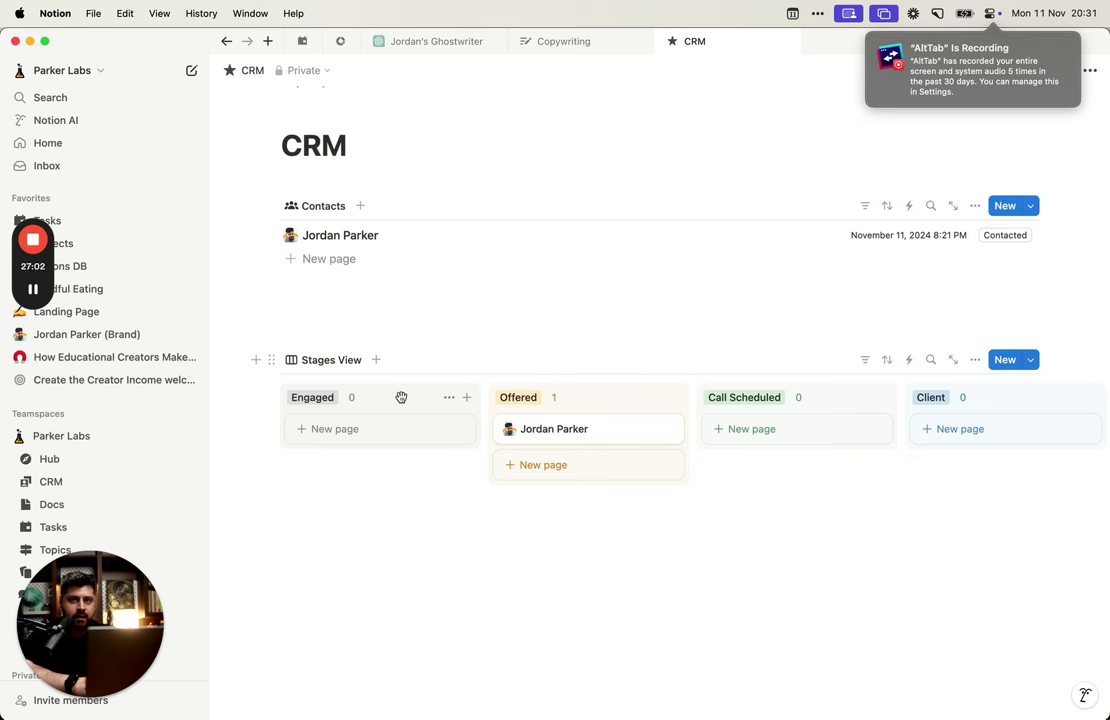
{"action": "scroll", "coordinate": [560, 476], "scroll_direction": "right", "scroll_amount": 5}
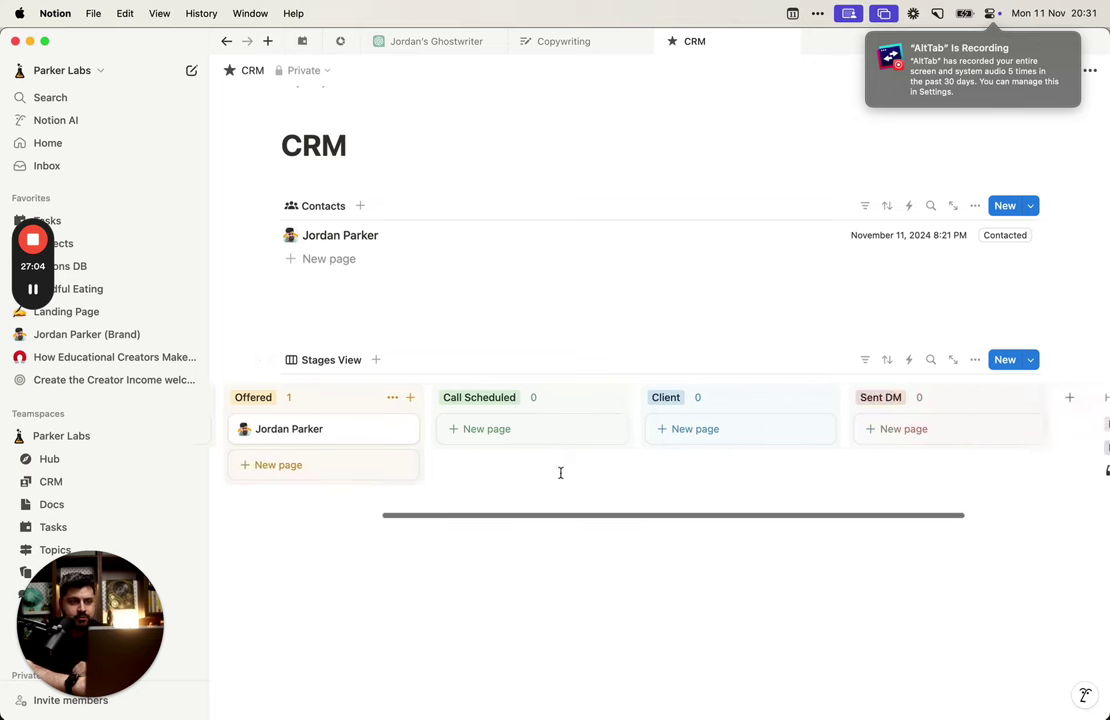
{"action": "scroll", "coordinate": [560, 476], "scroll_direction": "left", "scroll_amount": 5}
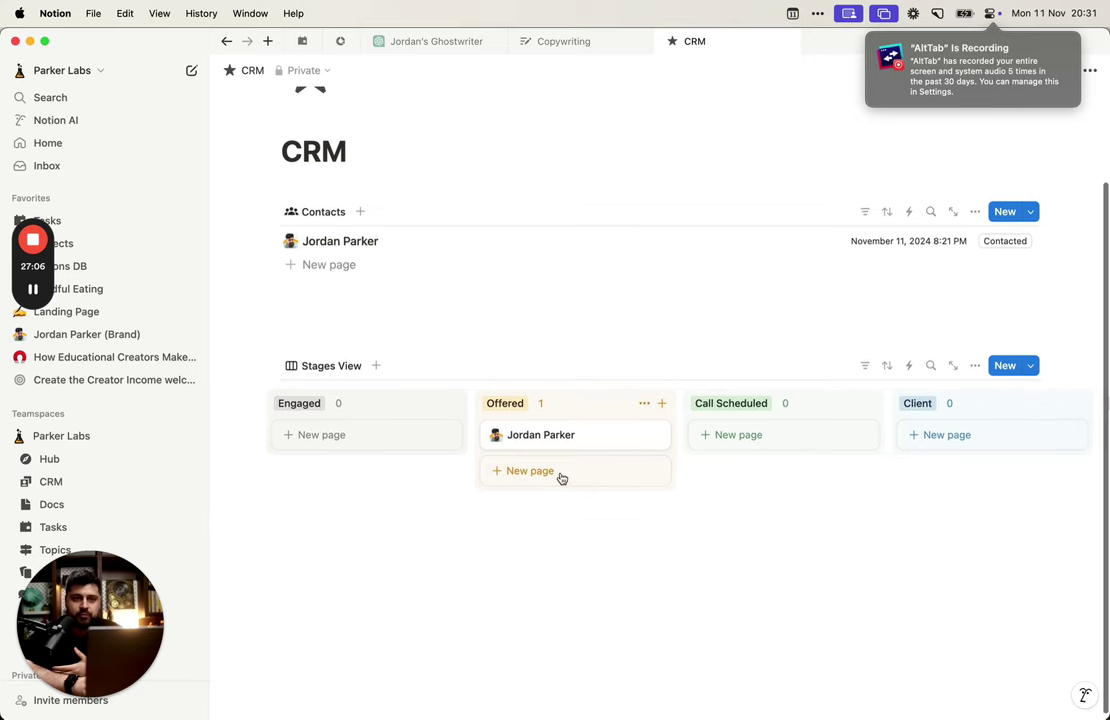
{"action": "scroll", "coordinate": [561, 478], "scroll_direction": "right", "scroll_amount": 3}
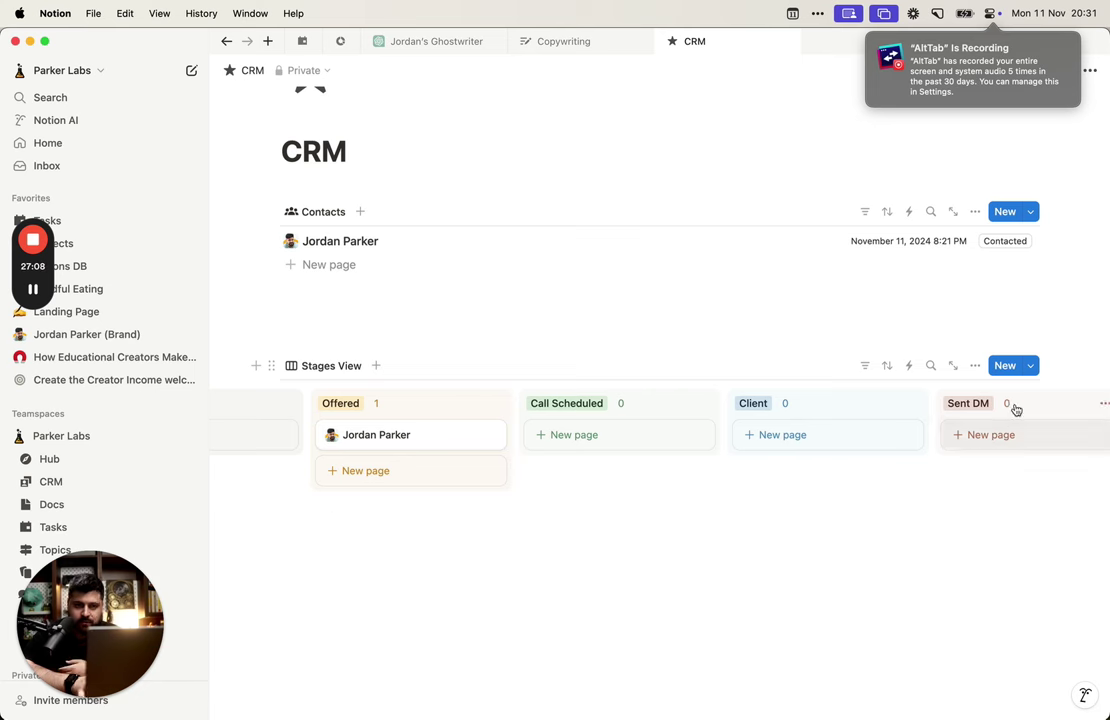
{"action": "left_click_drag", "start_coordinate": [1013, 405], "coordinate": [419, 400]}
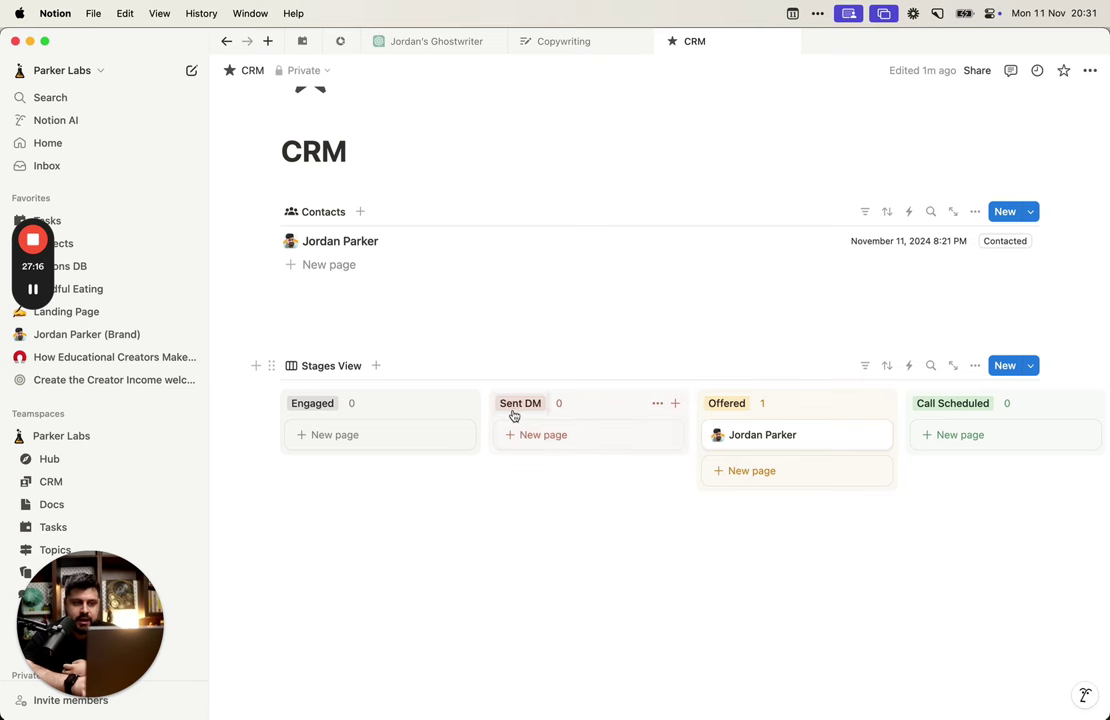
{"action": "scroll", "coordinate": [575, 410], "scroll_direction": "right", "scroll_amount": 3}
{"action": "left_click_drag", "start_coordinate": [850, 401], "coordinate": [620, 398]}
Step: Move the contact card from Offered into Engaged, hiding the Offered column
{"action": "scroll", "coordinate": [763, 416], "scroll_direction": "right", "scroll_amount": 3}
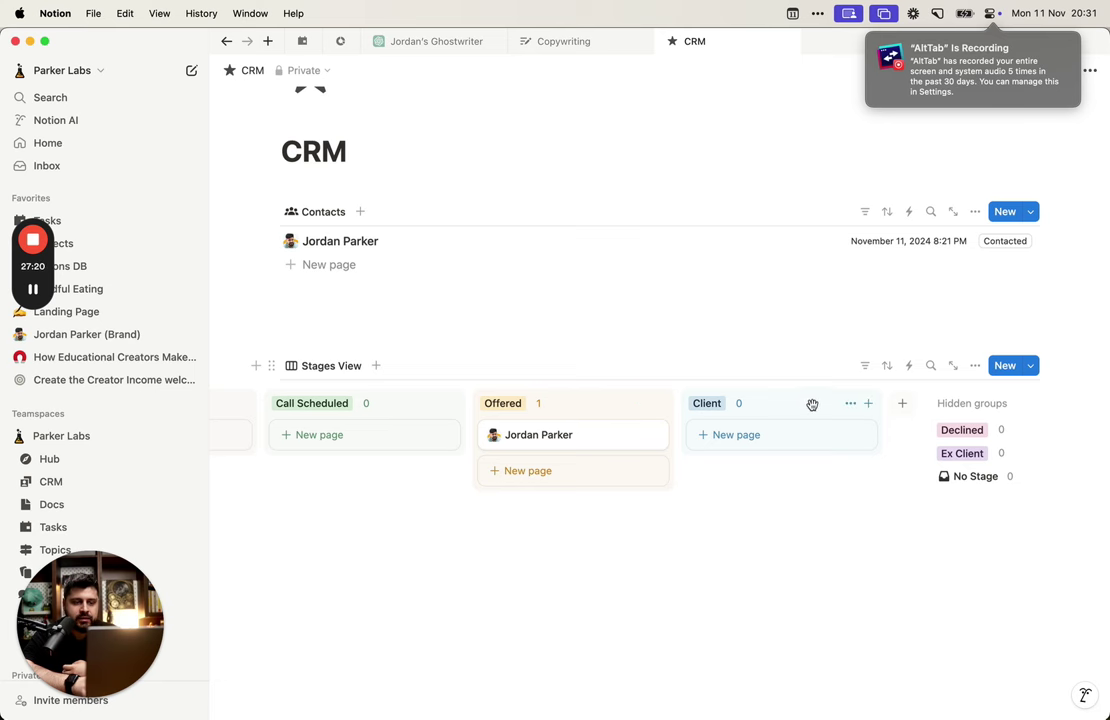
{"action": "scroll", "coordinate": [812, 406], "scroll_direction": "left", "scroll_amount": 5}
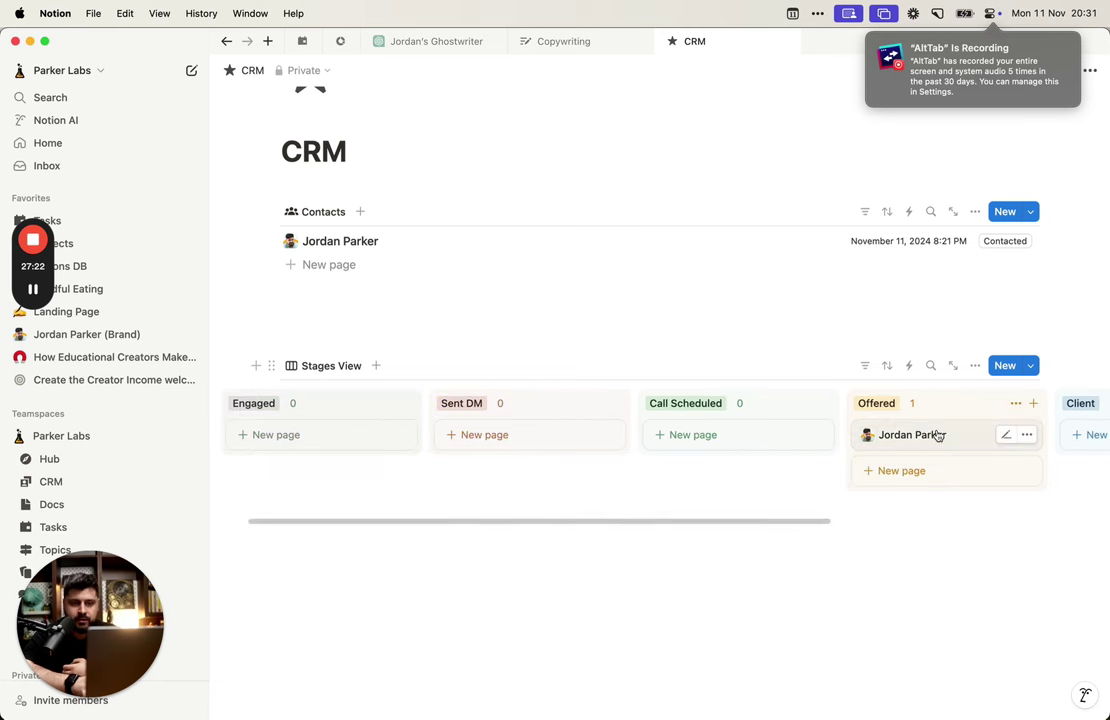
{"action": "left_click_drag", "start_coordinate": [935, 436], "coordinate": [396, 416]}
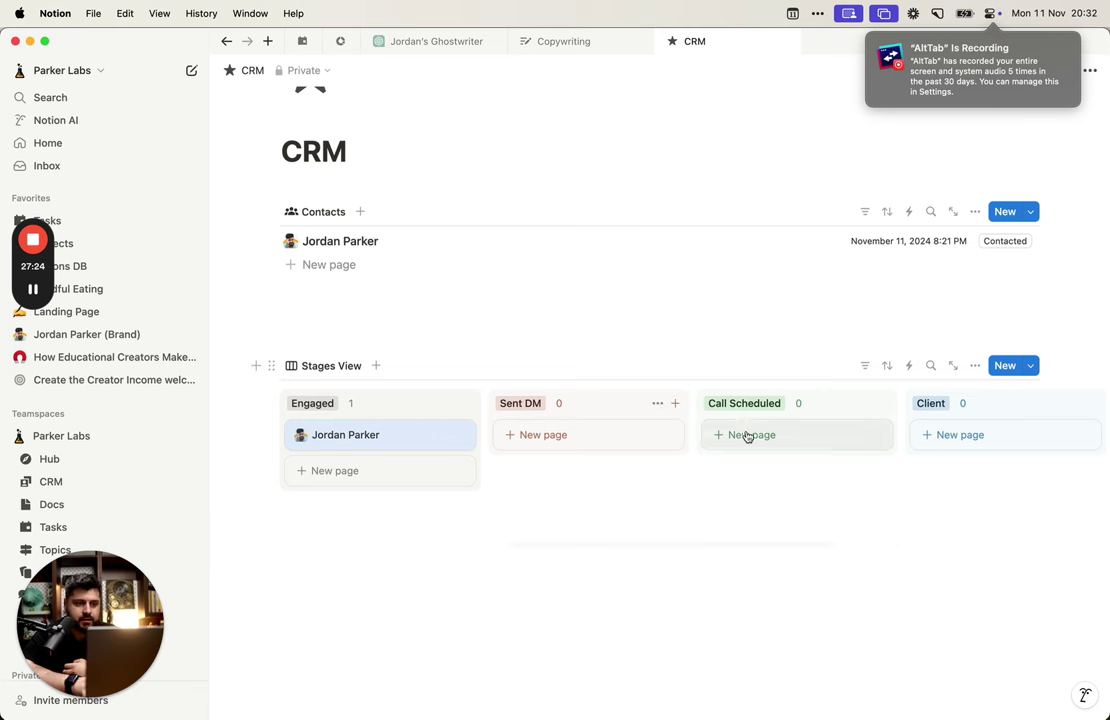
{"action": "scroll", "coordinate": [686, 465], "scroll_direction": "right", "scroll_amount": 3}
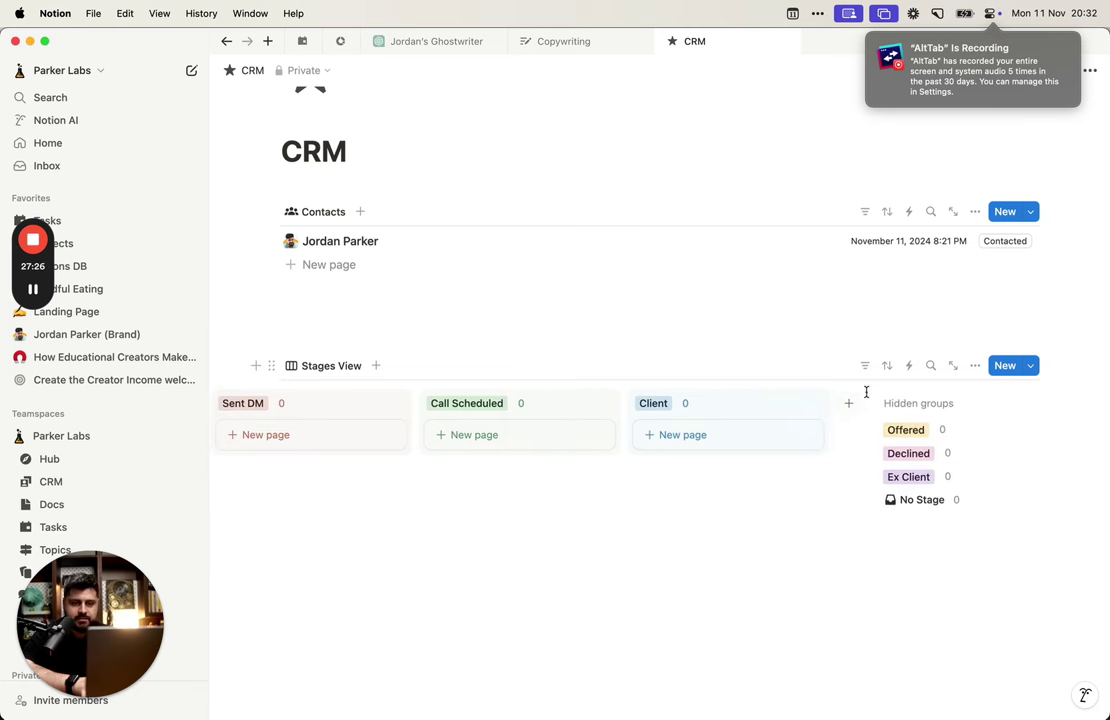
{"action": "scroll", "coordinate": [785, 440], "scroll_direction": "left", "scroll_amount": 3}
{"action": "scroll", "coordinate": [845, 404], "scroll_direction": "right", "scroll_amount": 3}
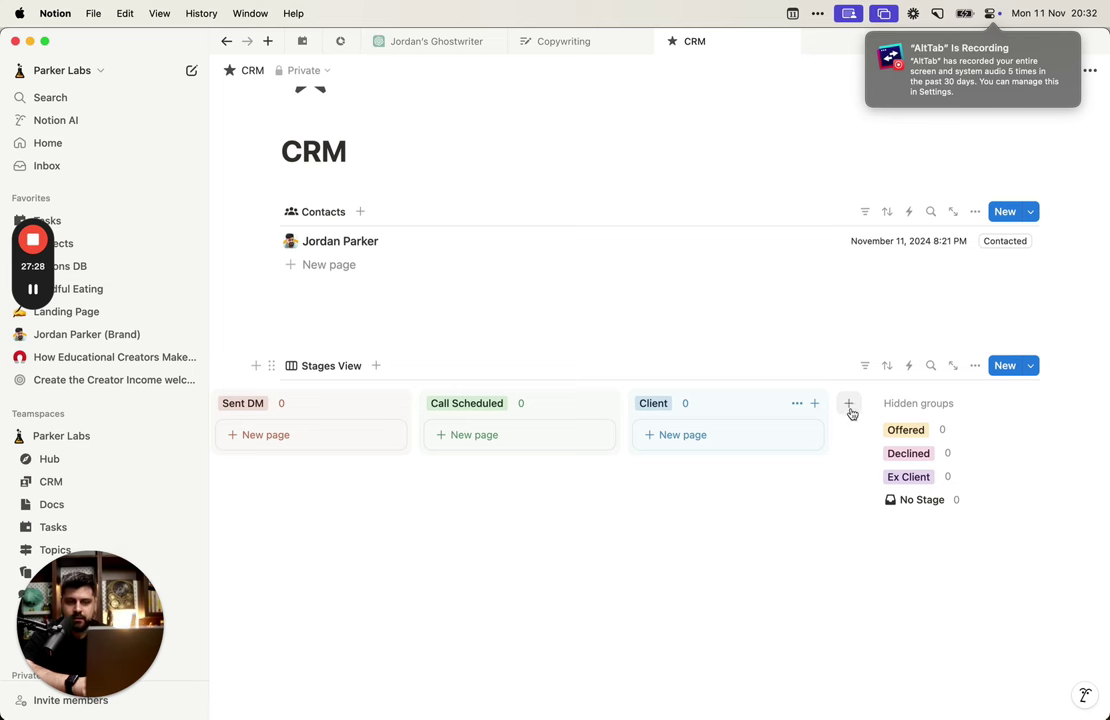
Step: Create a 'Not engaged' stage column and place it leftmost on the board
{"action": "left_click", "coordinate": [849, 405]}
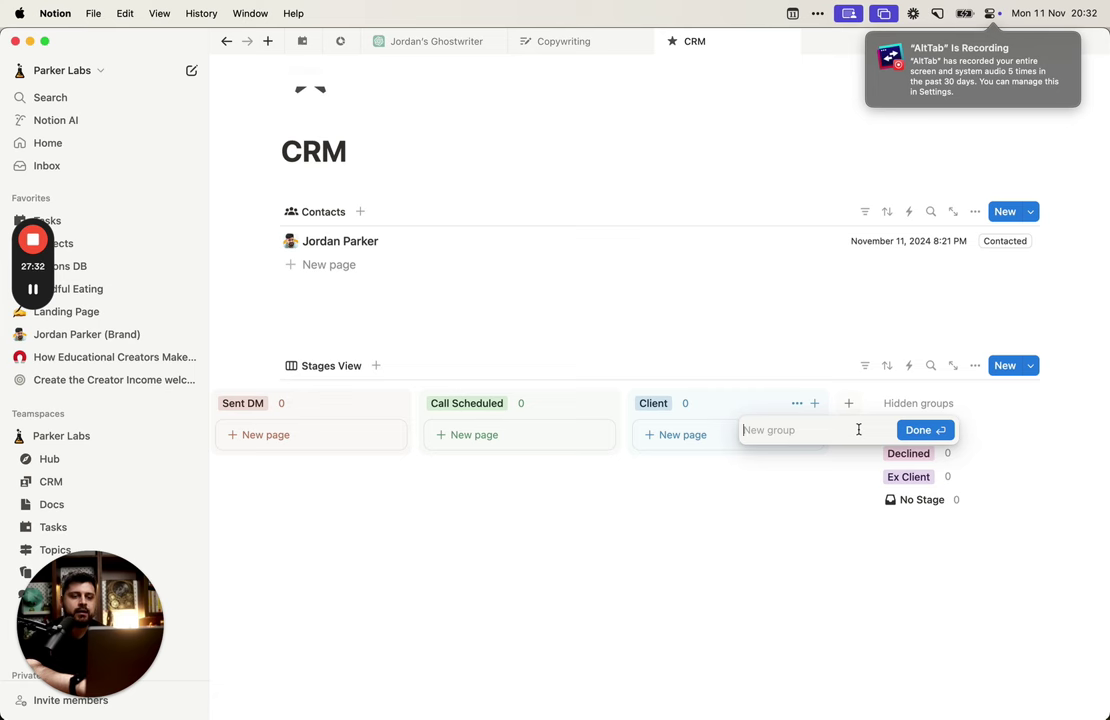
{"action": "type", "text": "Not engaged"}
{"action": "key", "text": "Return"}
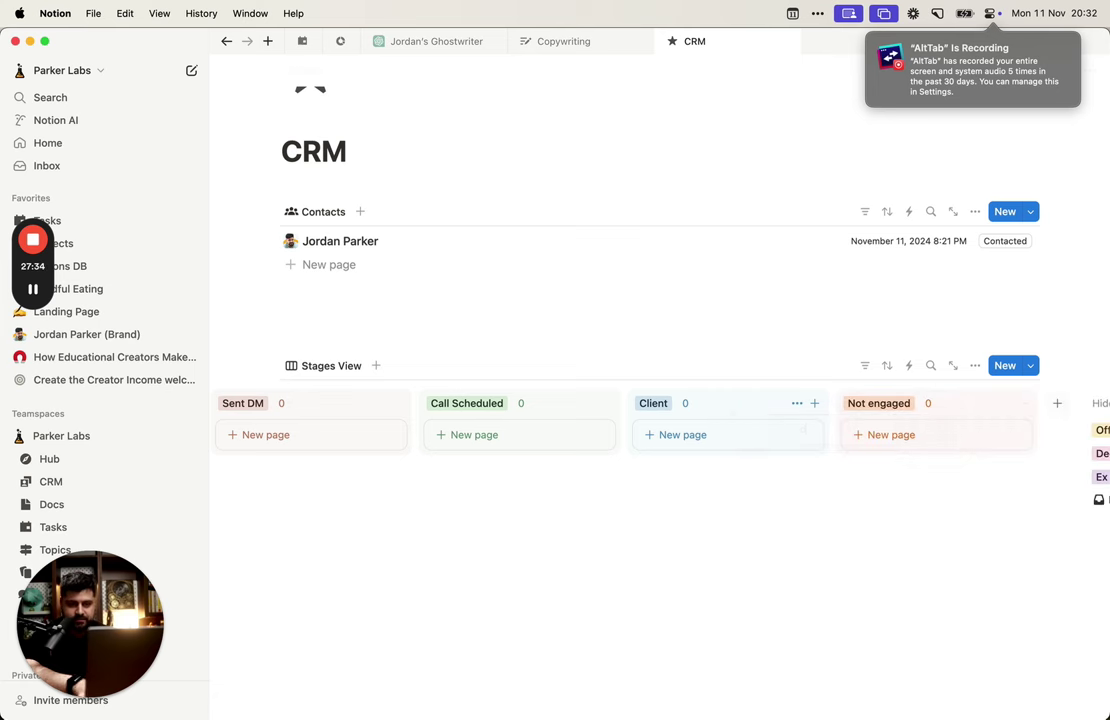
{"action": "left_click_drag", "start_coordinate": [957, 396], "coordinate": [250, 410]}
Step: Try the contact card in Not engaged, then leave it in Engaged
{"action": "left_click_drag", "start_coordinate": [580, 434], "coordinate": [367, 428]}
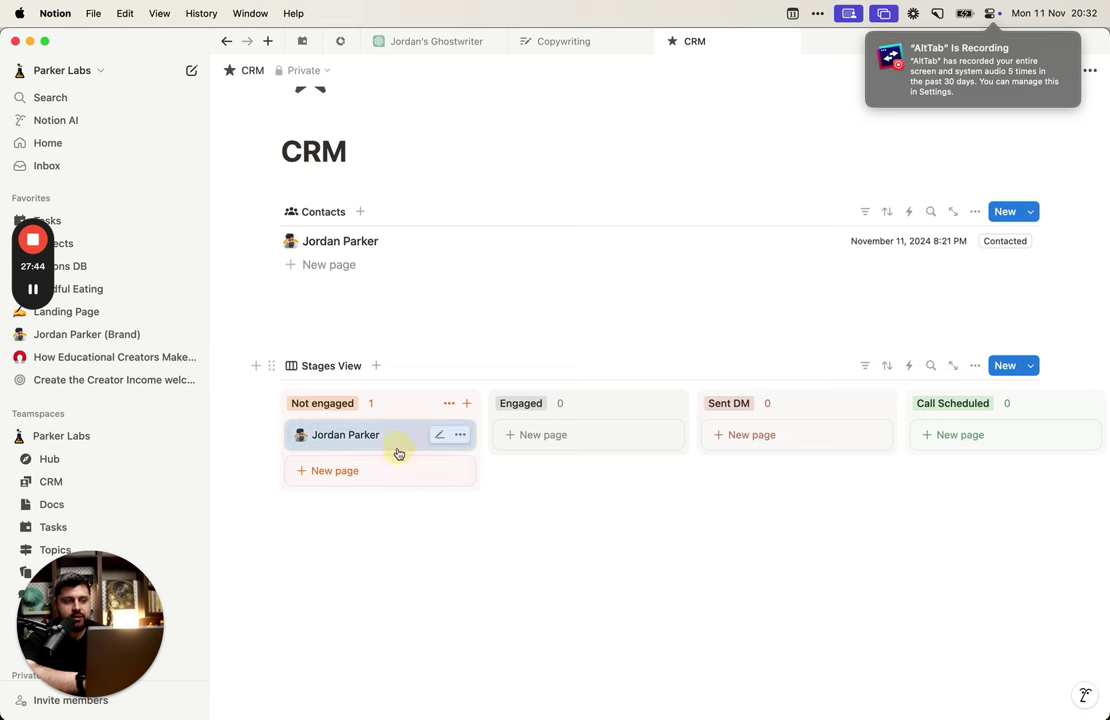
{"action": "left_click_drag", "start_coordinate": [396, 445], "coordinate": [551, 413]}
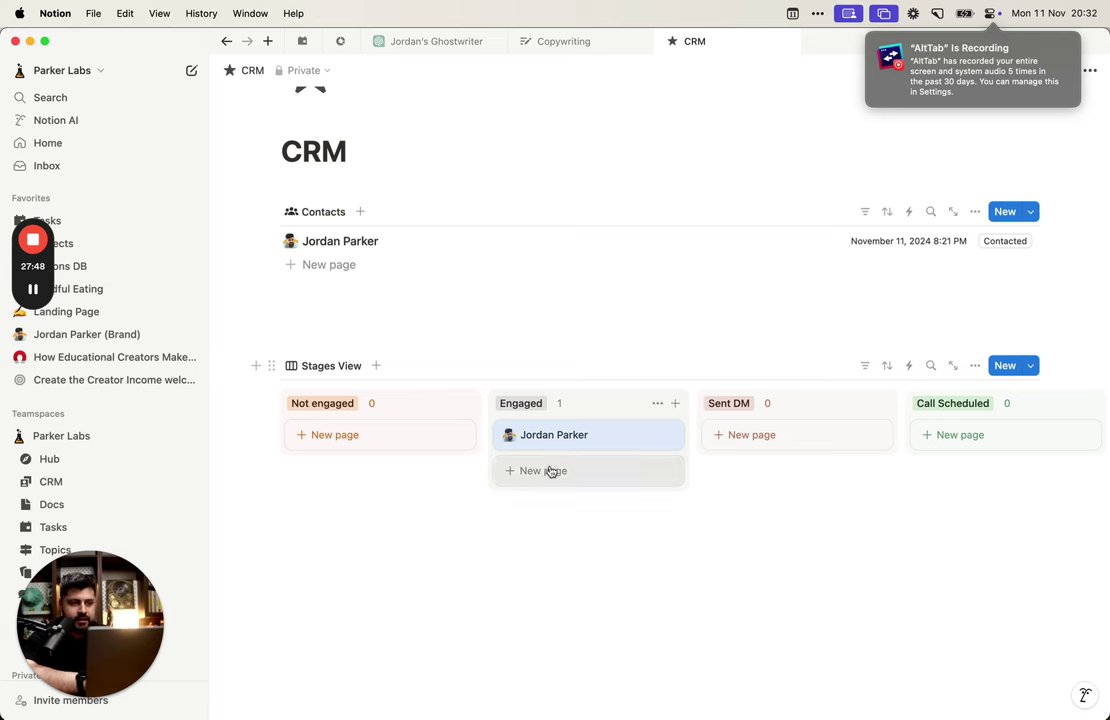
{"action": "left_click_drag", "start_coordinate": [553, 436], "coordinate": [388, 428]}
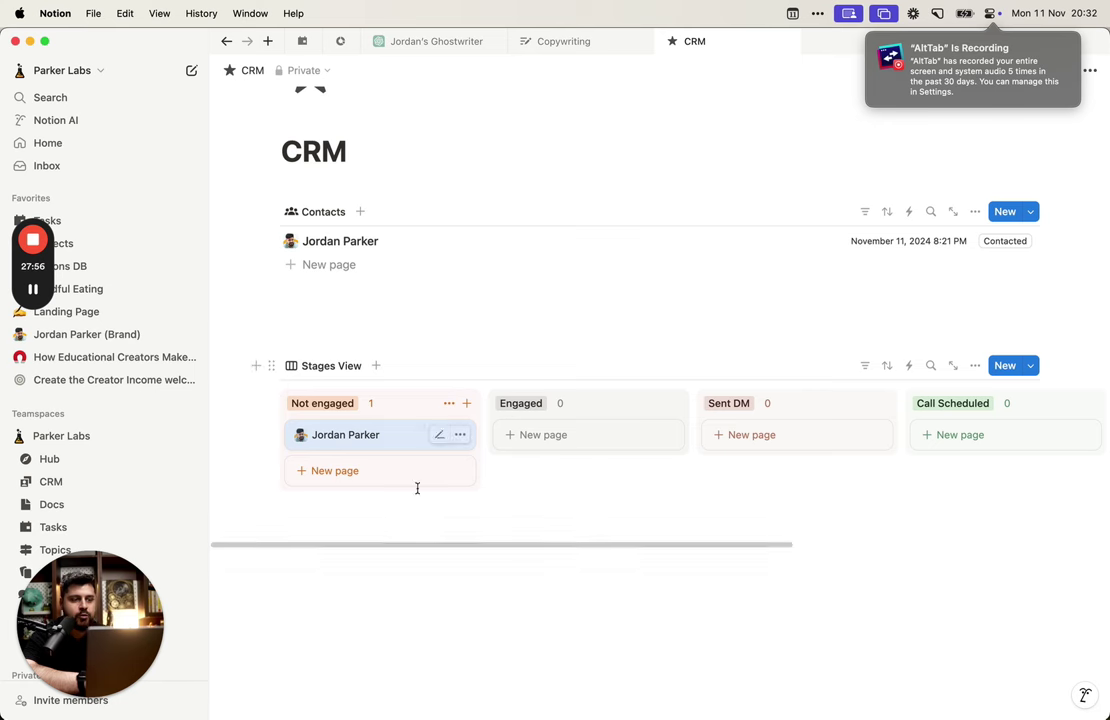
{"action": "scroll", "coordinate": [610, 442], "scroll_direction": "right", "scroll_amount": 5}
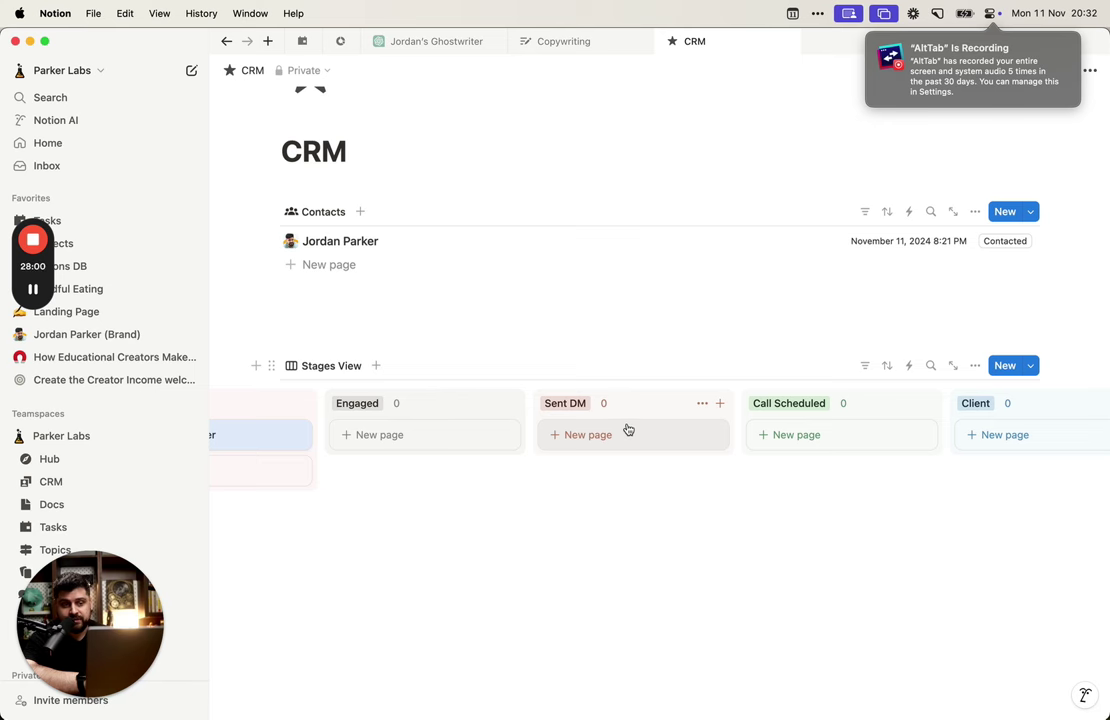
{"action": "scroll", "coordinate": [570, 434], "scroll_direction": "left", "scroll_amount": 5}
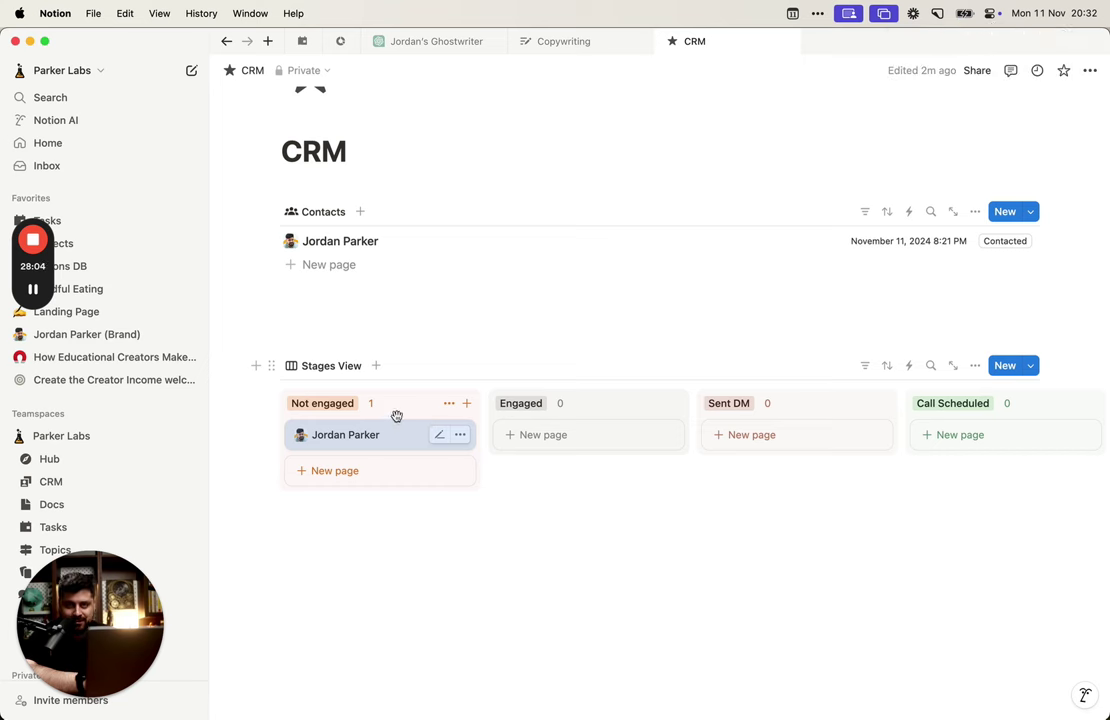
{"action": "scroll", "coordinate": [376, 480], "scroll_direction": "down", "scroll_amount": 1}
{"action": "scroll", "coordinate": [375, 478], "scroll_direction": "up", "scroll_amount": 2}
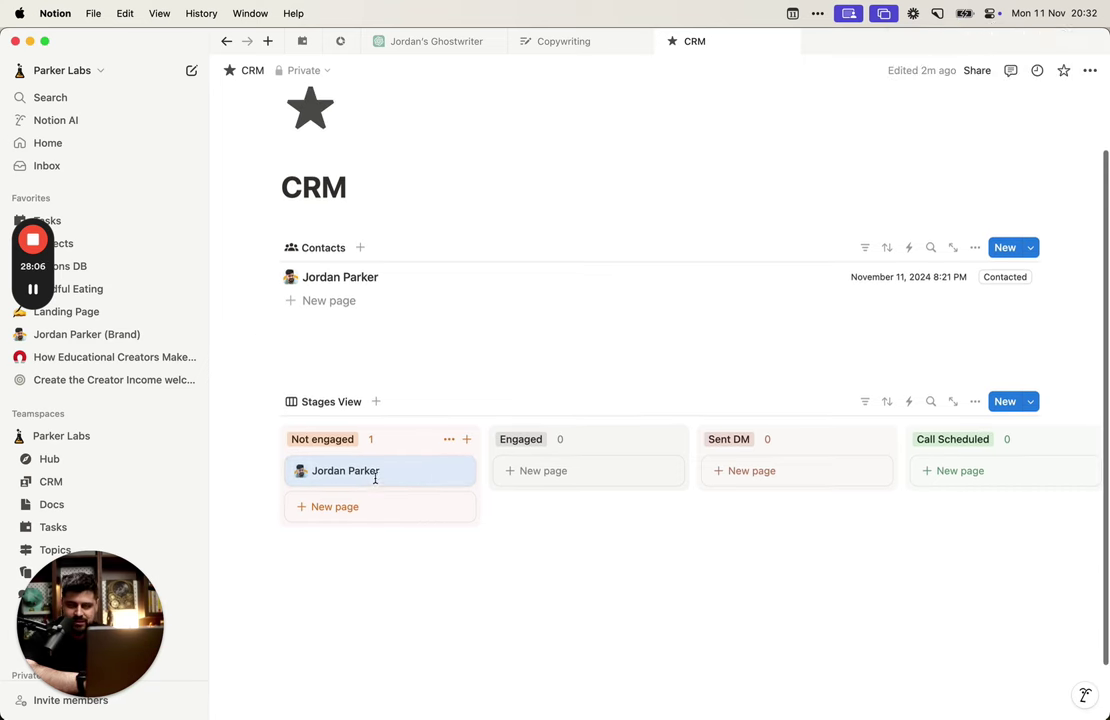
{"action": "scroll", "coordinate": [376, 484], "scroll_direction": "down", "scroll_amount": 2}
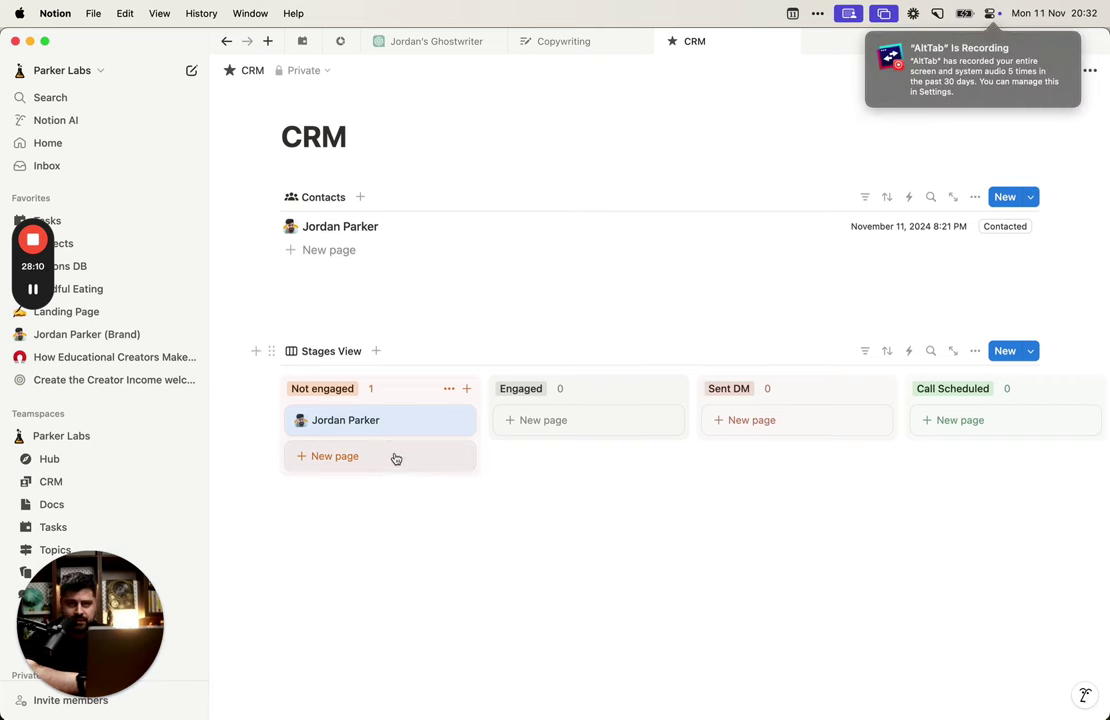
{"action": "left_click_drag", "start_coordinate": [367, 428], "coordinate": [527, 418]}
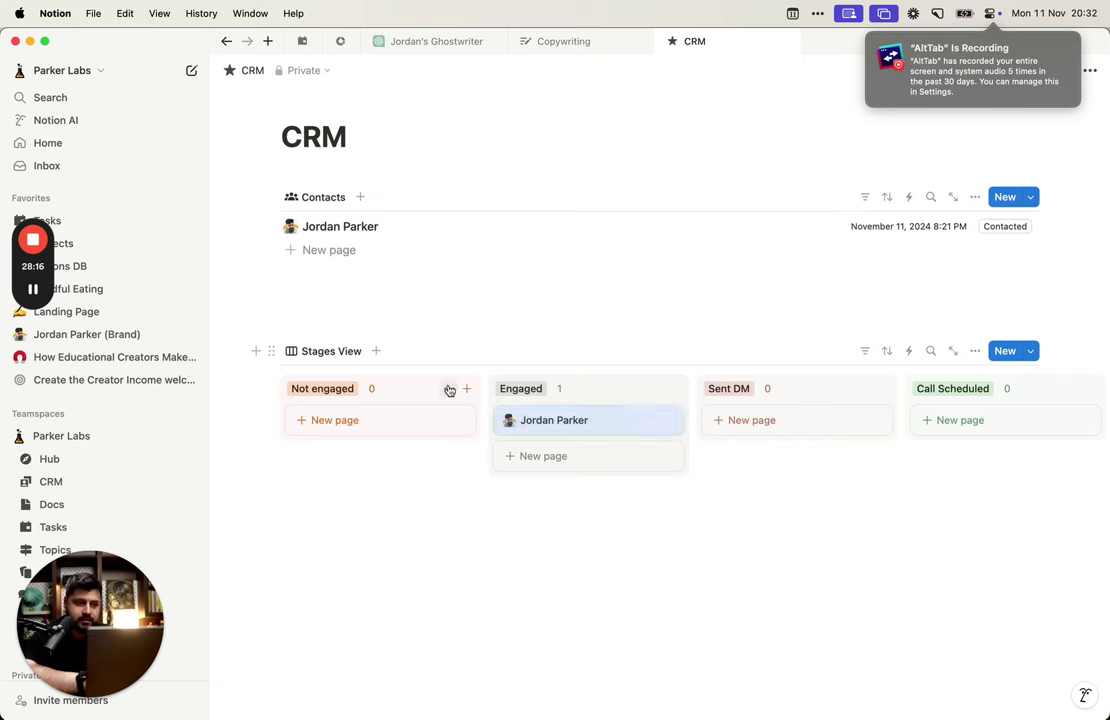
Step: Delete the Not engaged group and its pages from the board
{"action": "left_click", "coordinate": [449, 388]}
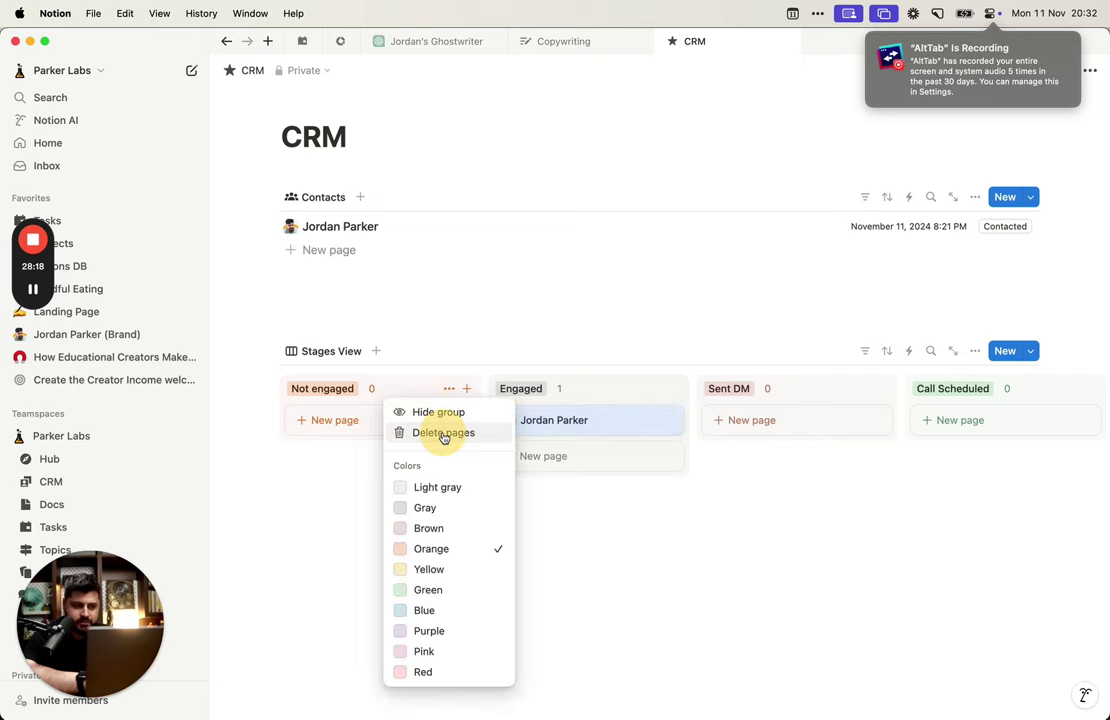
{"action": "left_click", "coordinate": [444, 436]}
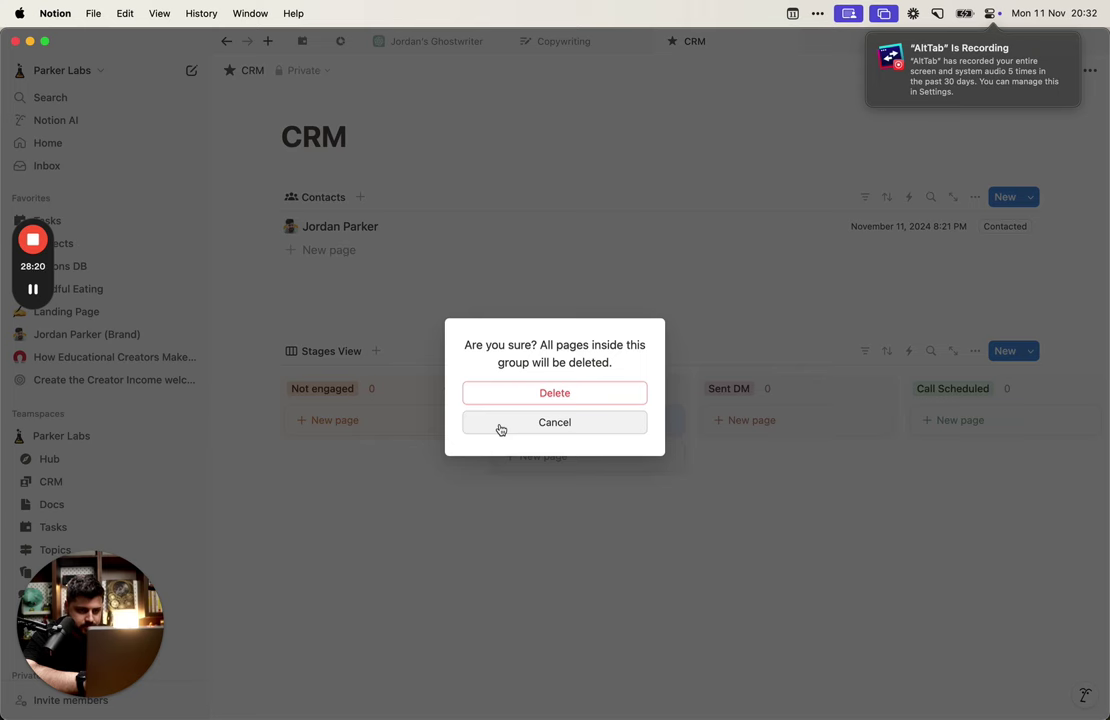
{"action": "left_click", "coordinate": [527, 392]}
{"action": "scroll", "coordinate": [471, 421], "scroll_direction": "right", "scroll_amount": 5}
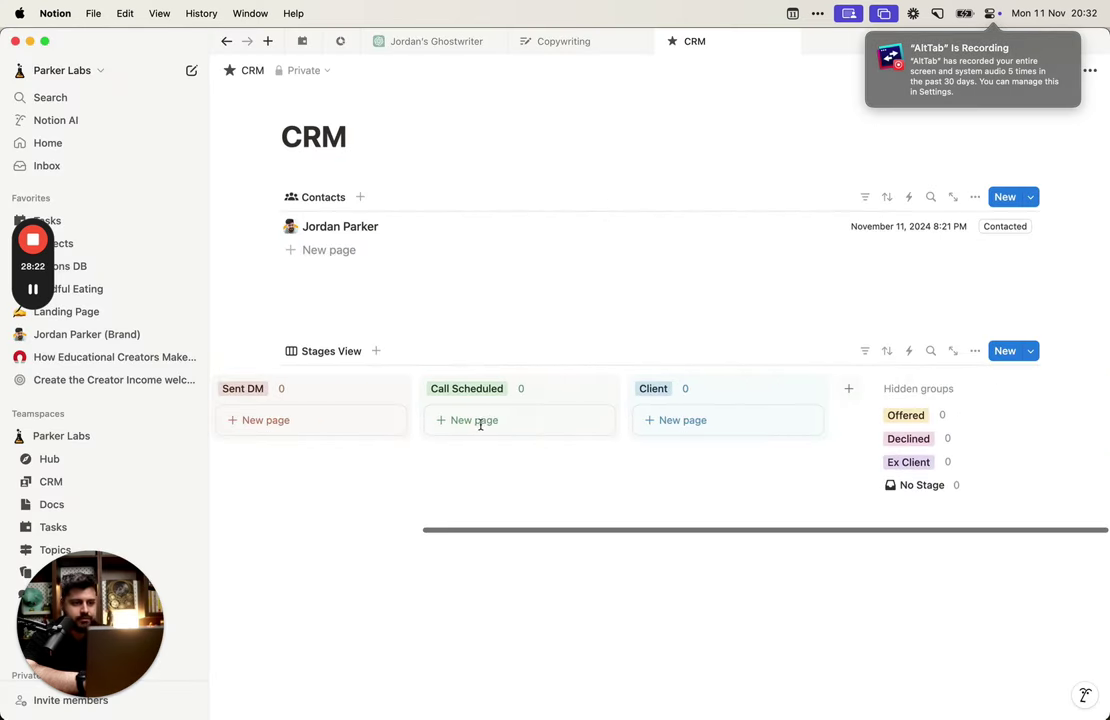
{"action": "scroll", "coordinate": [481, 430], "scroll_direction": "left", "scroll_amount": 5}
{"action": "scroll", "coordinate": [367, 421], "scroll_direction": "right", "scroll_amount": 3}
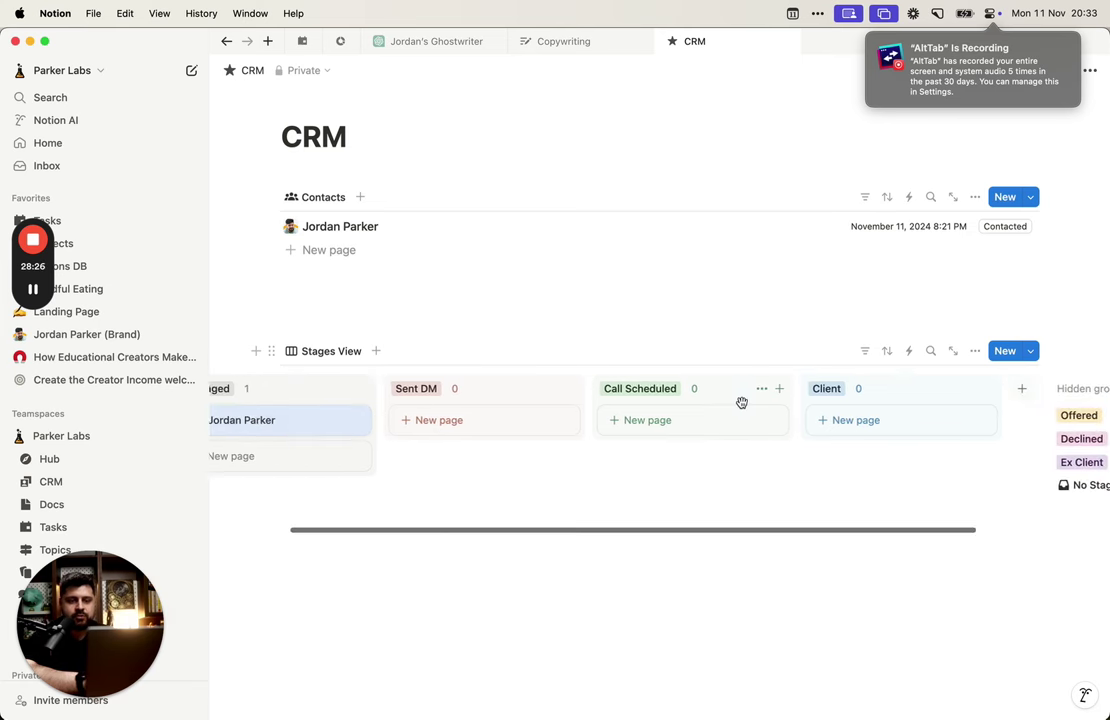
{"action": "scroll", "coordinate": [741, 401], "scroll_direction": "right", "scroll_amount": 5}
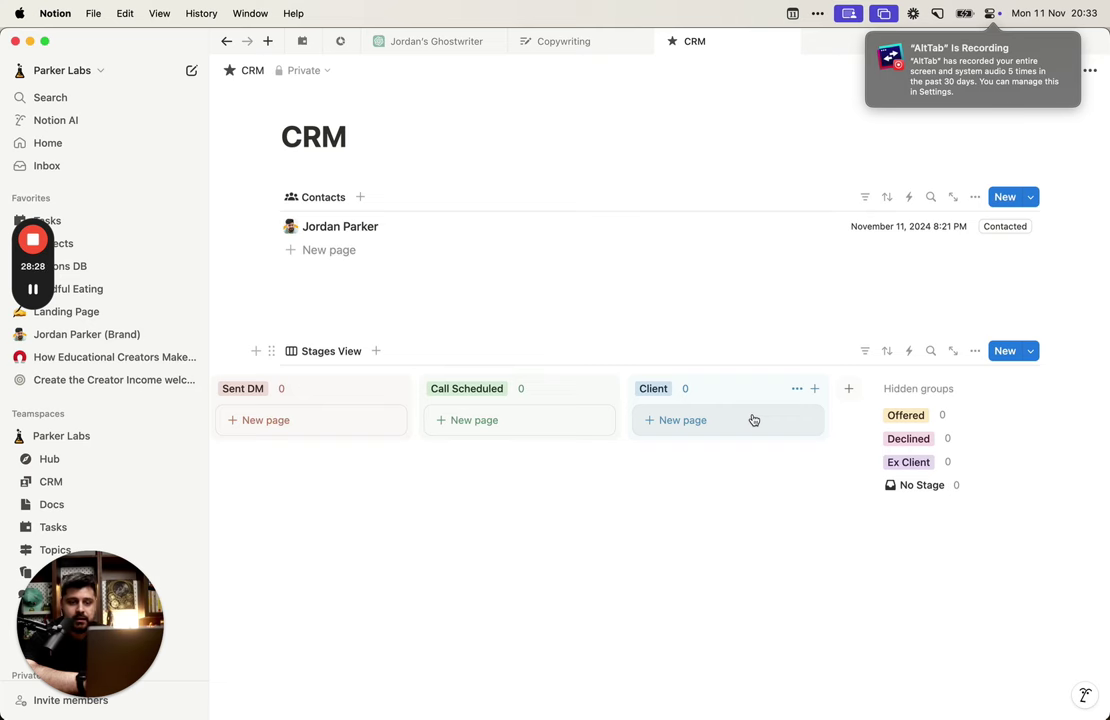
Step: Show the hidden Offered group again and place it just before Client
{"action": "left_click", "coordinate": [908, 415]}
{"action": "left_click", "coordinate": [1029, 442]}
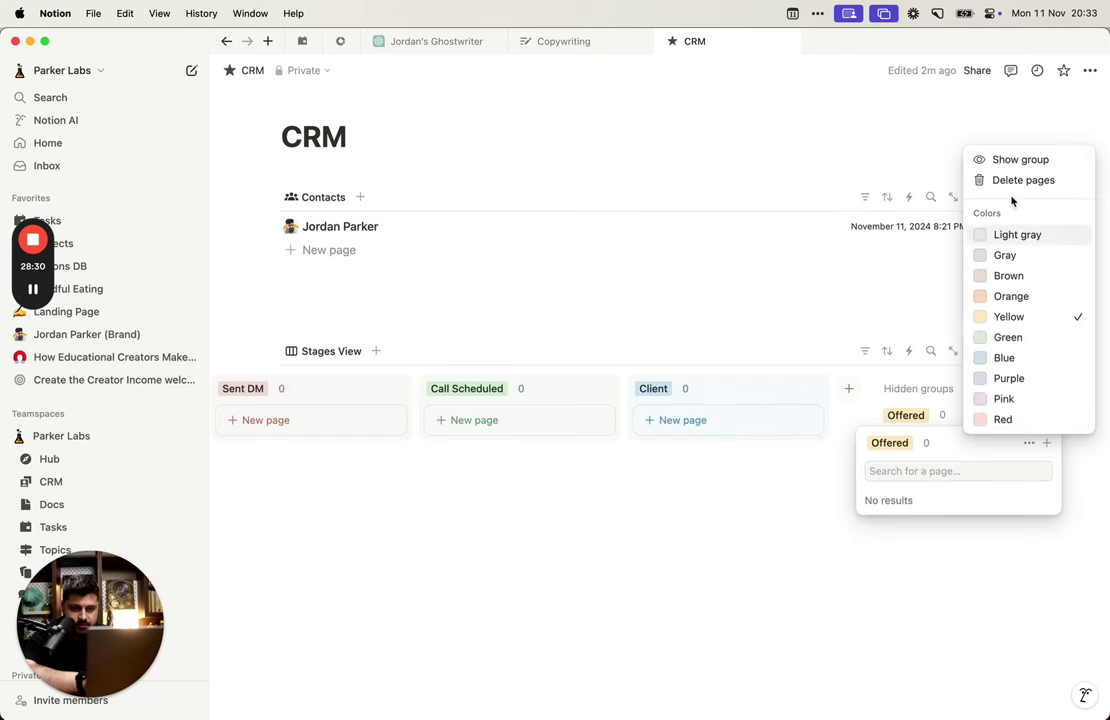
{"action": "left_click", "coordinate": [1021, 159]}
{"action": "left_click_drag", "start_coordinate": [943, 399], "coordinate": [706, 458]}
{"action": "scroll", "coordinate": [706, 458], "scroll_direction": "right", "scroll_amount": 2}
{"action": "scroll", "coordinate": [706, 458], "scroll_direction": "left", "scroll_amount": 5}
{"action": "scroll", "coordinate": [706, 458], "scroll_direction": "right", "scroll_amount": 5}
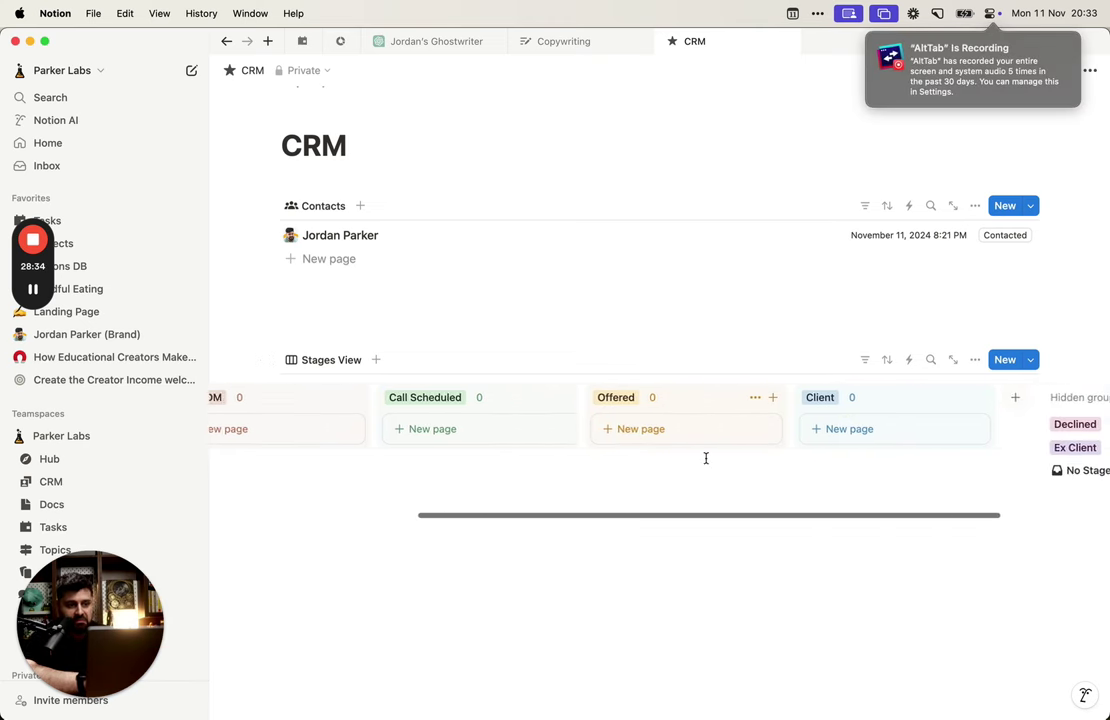
{"action": "scroll", "coordinate": [706, 458], "scroll_direction": "left", "scroll_amount": 3}
{"action": "scroll", "coordinate": [706, 458], "scroll_direction": "left", "scroll_amount": 2}
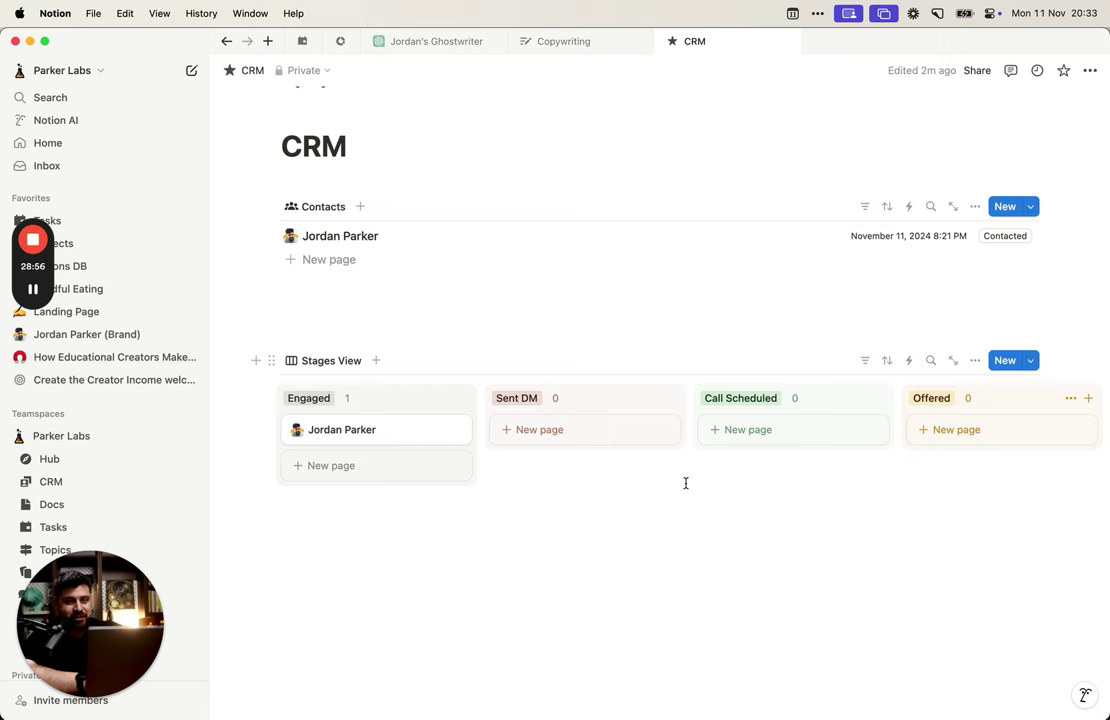
Step: Move the contact card through Sent DM, Call Scheduled and Engaged, finally into Offered
{"action": "scroll", "coordinate": [685, 483], "scroll_direction": "right", "scroll_amount": 5}
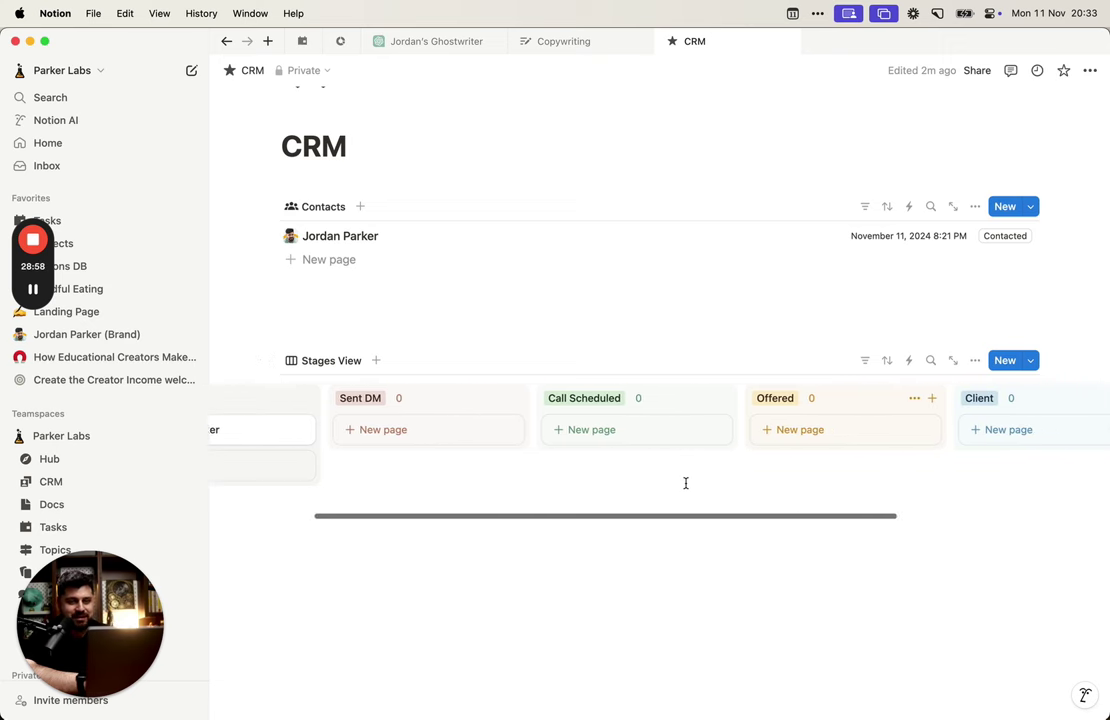
{"action": "scroll", "coordinate": [685, 483], "scroll_direction": "left", "scroll_amount": 4}
{"action": "scroll", "coordinate": [685, 483], "scroll_direction": "left", "scroll_amount": 2}
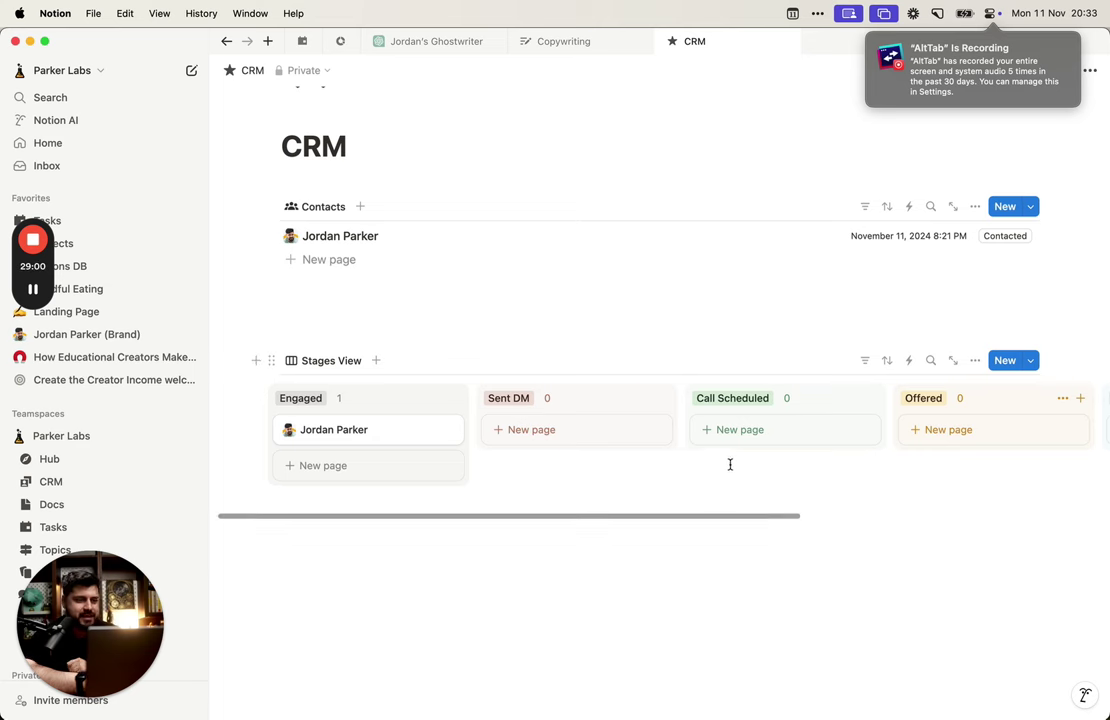
{"action": "left_click", "coordinate": [357, 436]}
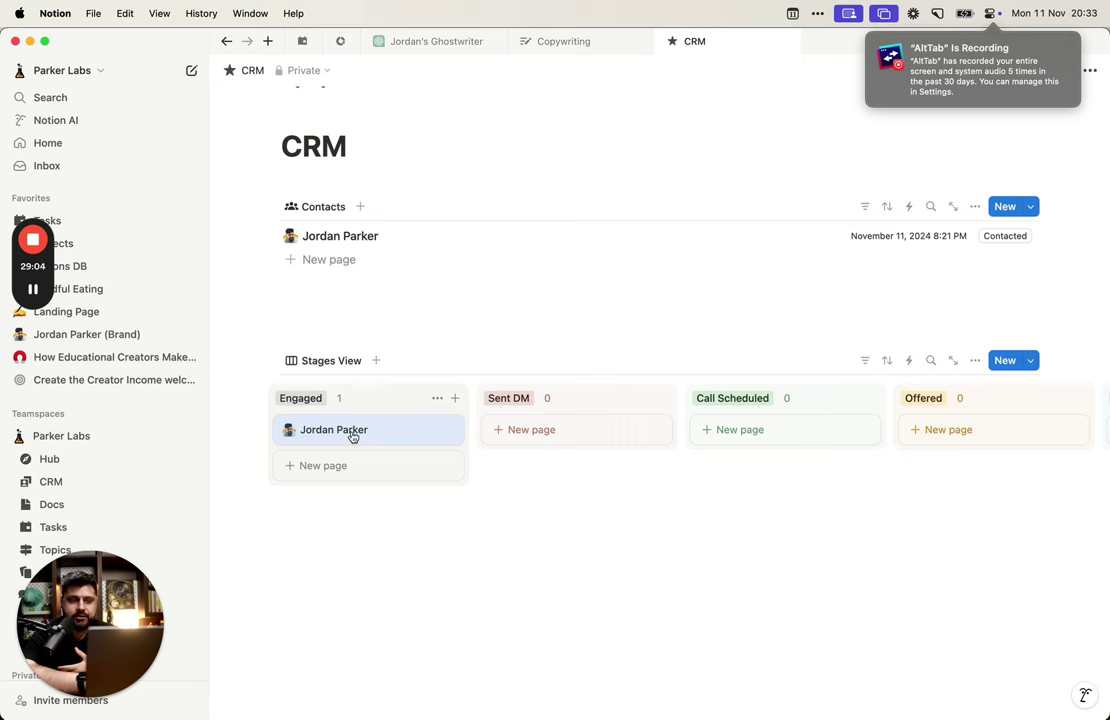
{"action": "left_click_drag", "start_coordinate": [352, 437], "coordinate": [585, 438]}
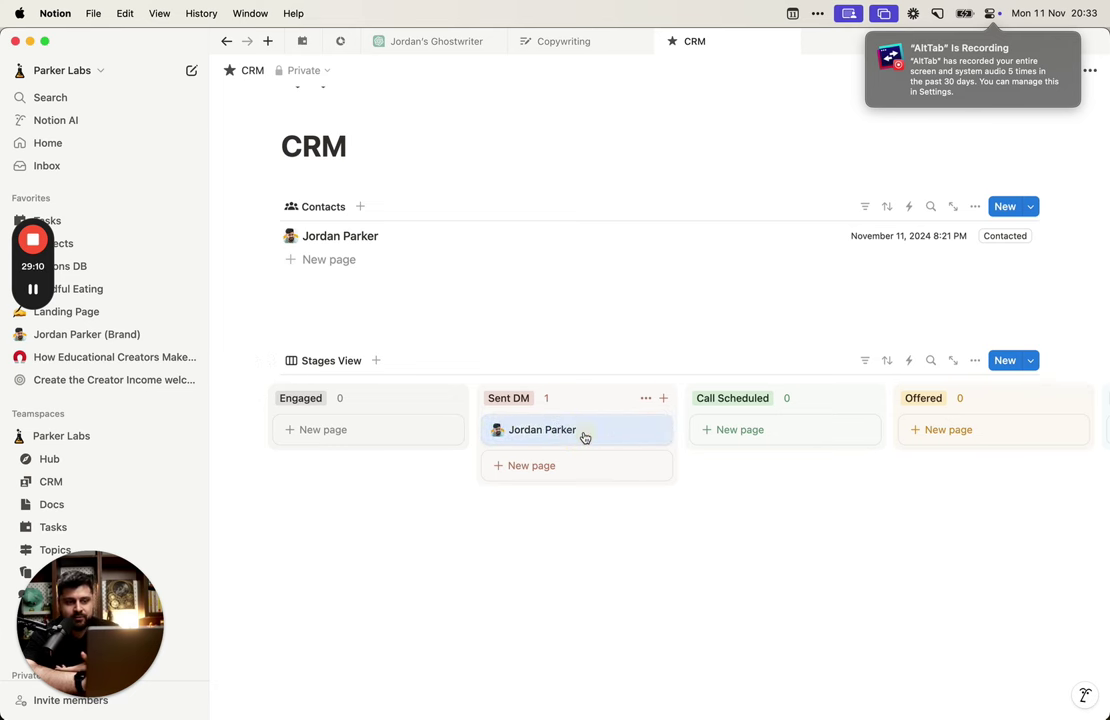
{"action": "scroll", "coordinate": [585, 438], "scroll_direction": "right", "scroll_amount": 1}
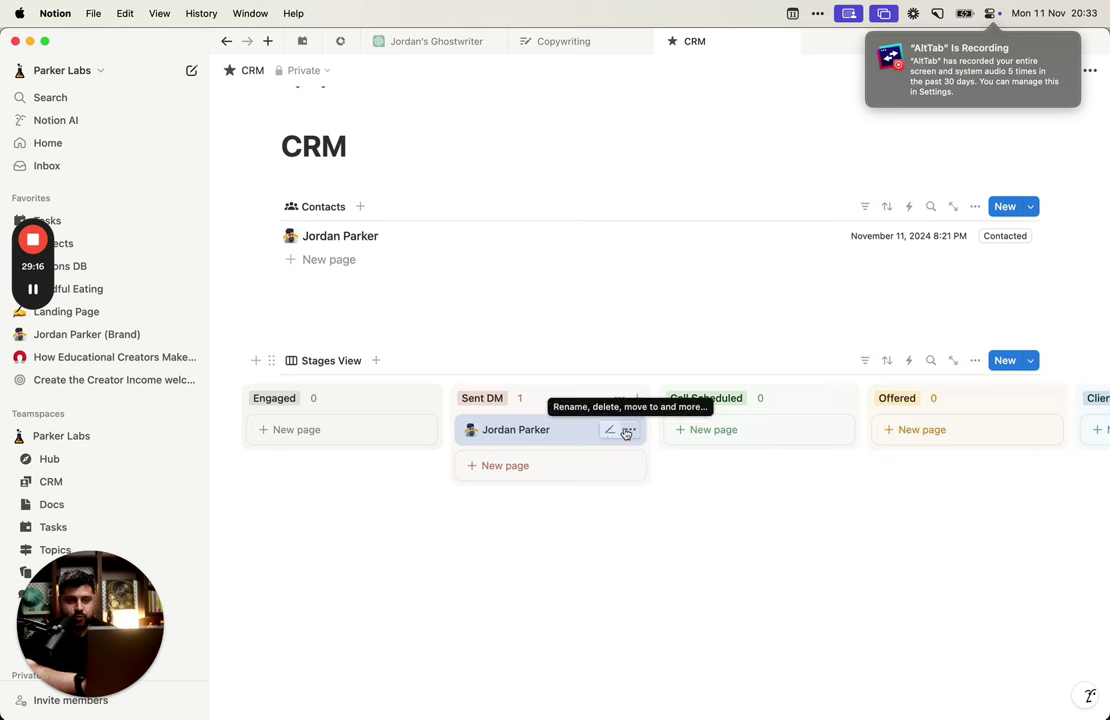
{"action": "left_click_drag", "start_coordinate": [508, 434], "coordinate": [712, 448]}
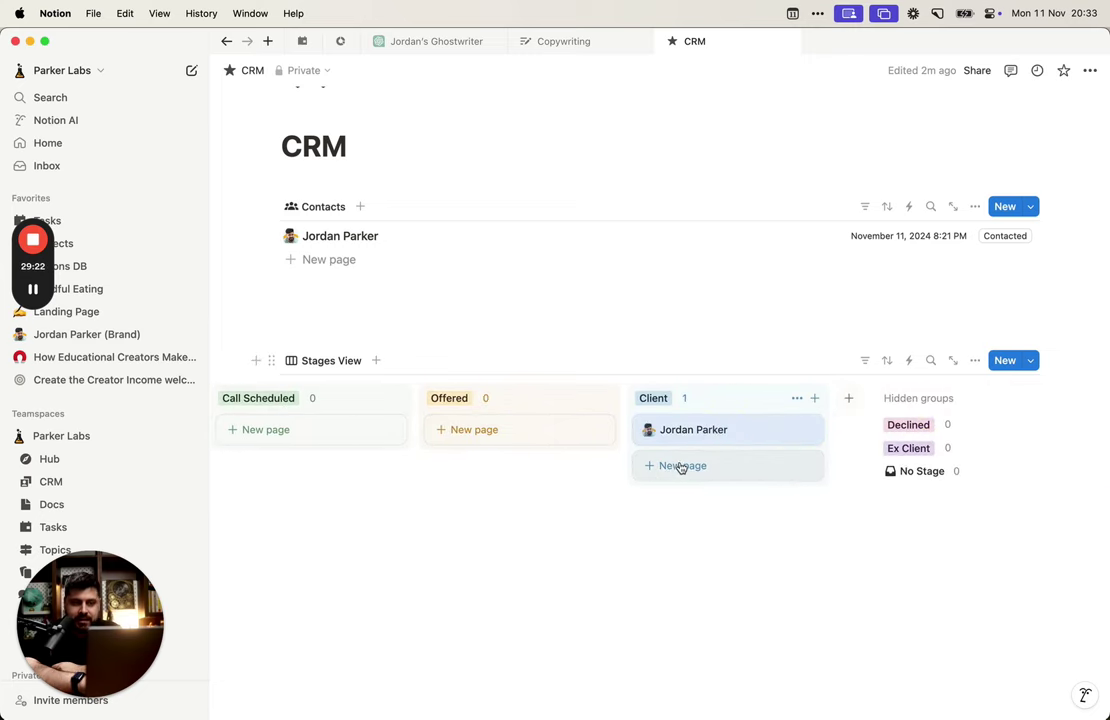
{"action": "scroll", "coordinate": [678, 465], "scroll_direction": "left", "scroll_amount": 5}
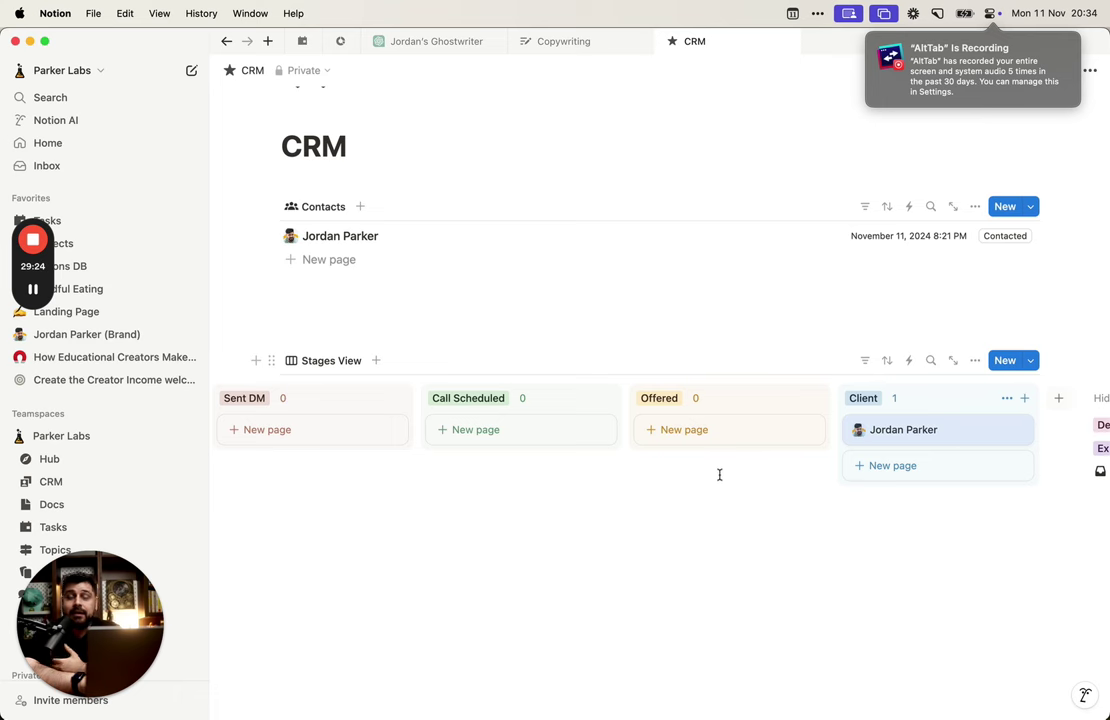
{"action": "left_click_drag", "start_coordinate": [915, 430], "coordinate": [389, 411]}
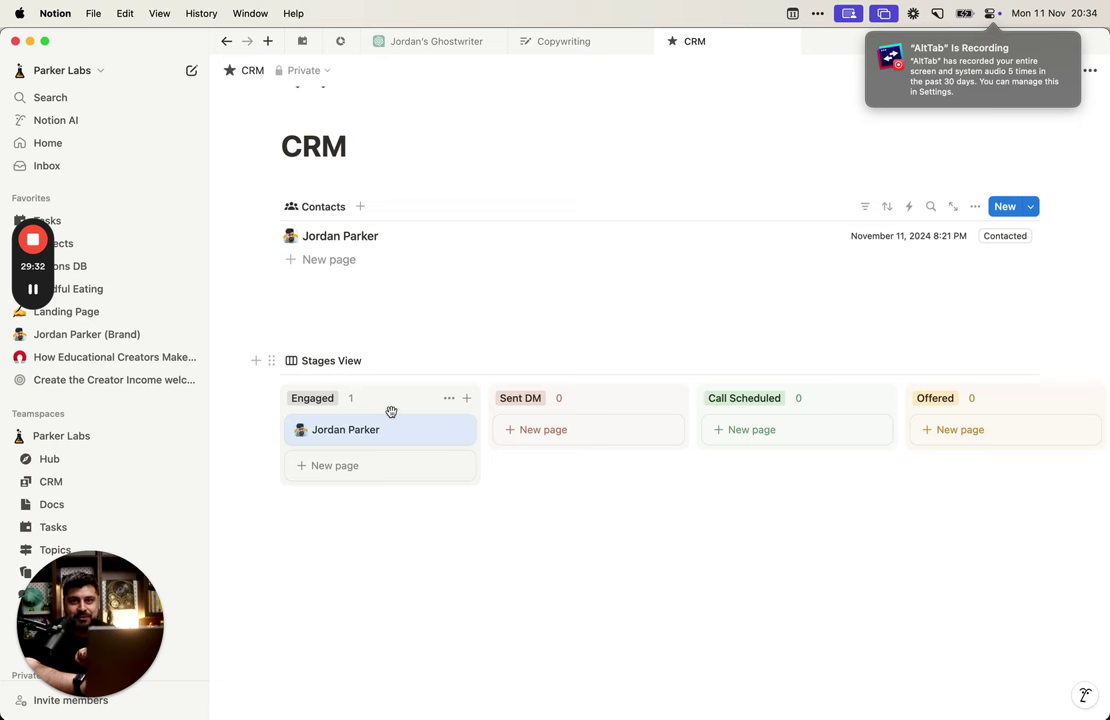
{"action": "scroll", "coordinate": [260, 429], "scroll_direction": "right", "scroll_amount": 2}
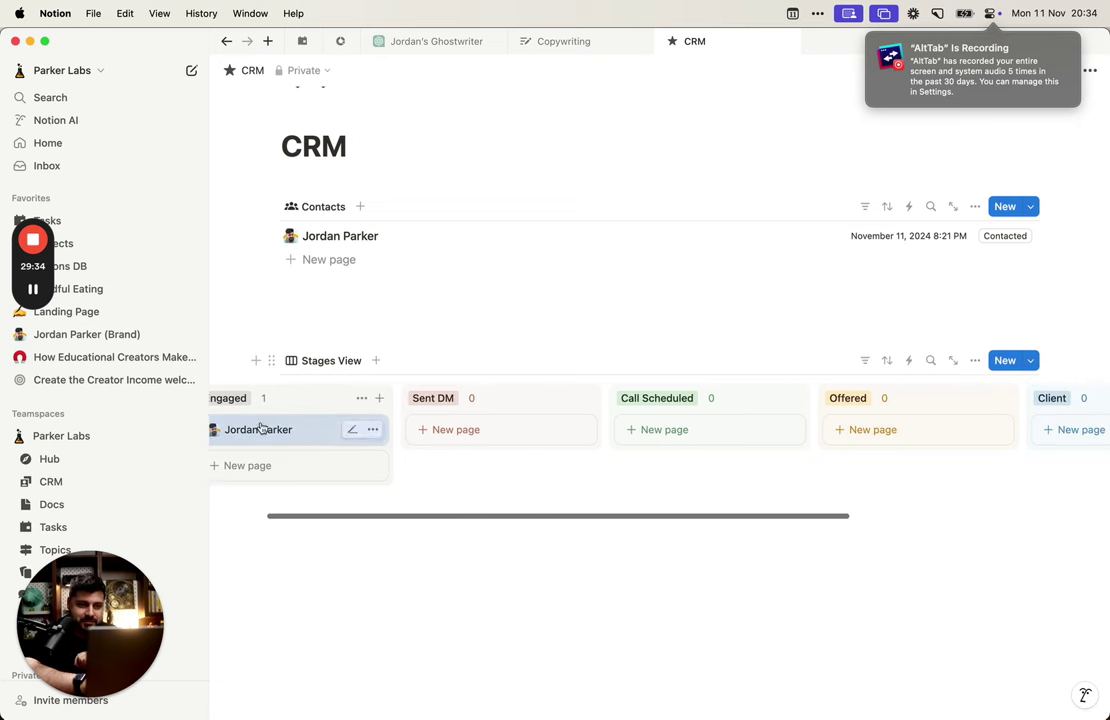
{"action": "left_click_drag", "start_coordinate": [260, 429], "coordinate": [949, 404]}
{"action": "scroll", "coordinate": [716, 436], "scroll_direction": "right", "scroll_amount": 3}
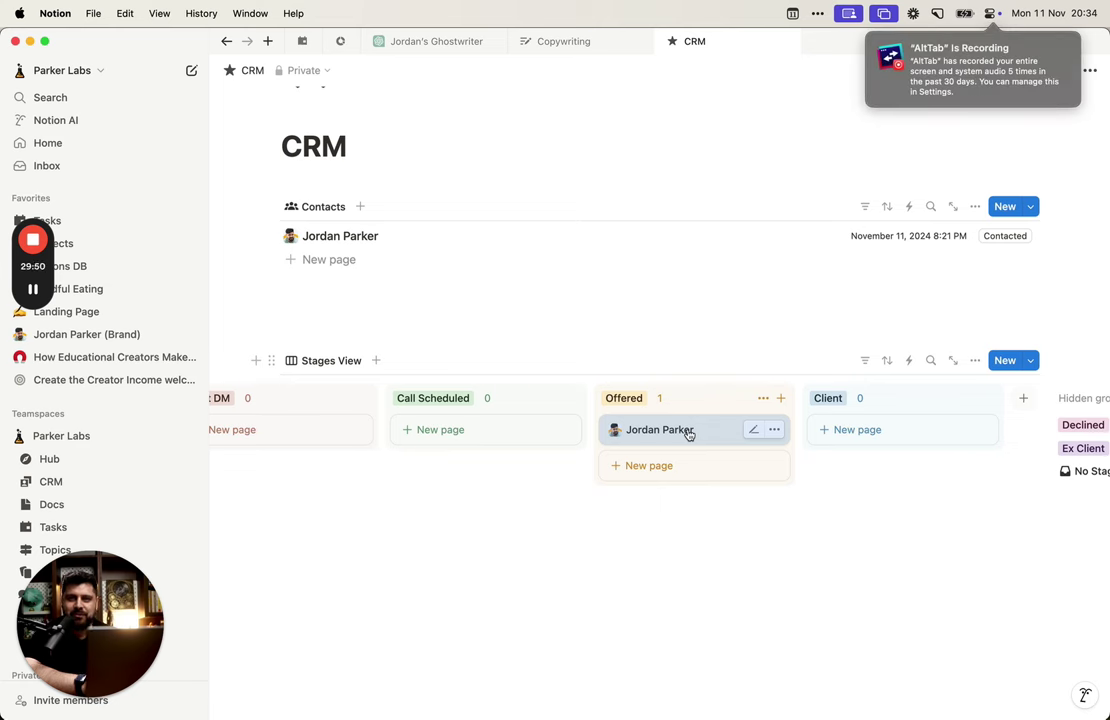
{"action": "left_click_drag", "start_coordinate": [688, 434], "coordinate": [538, 405]}
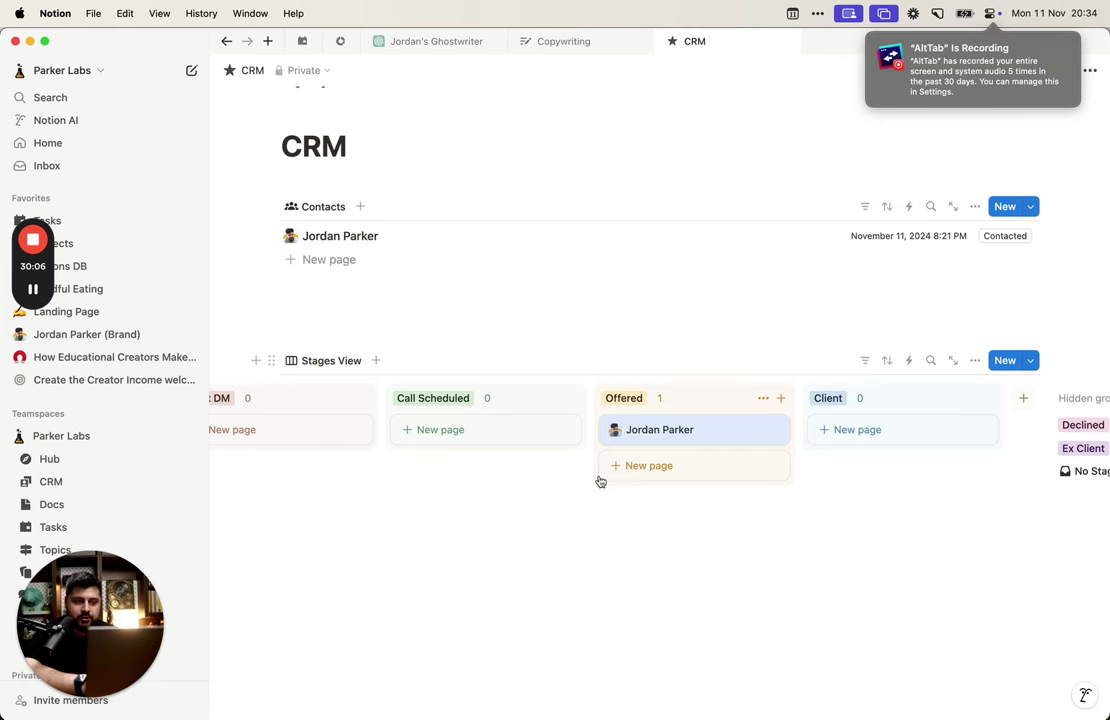
Step: Drag the contact card from Offered back into Engaged, leaving Offered at 0
{"action": "scroll", "coordinate": [598, 467], "scroll_direction": "left", "scroll_amount": 2}
{"action": "scroll", "coordinate": [600, 477], "scroll_direction": "left", "scroll_amount": 1}
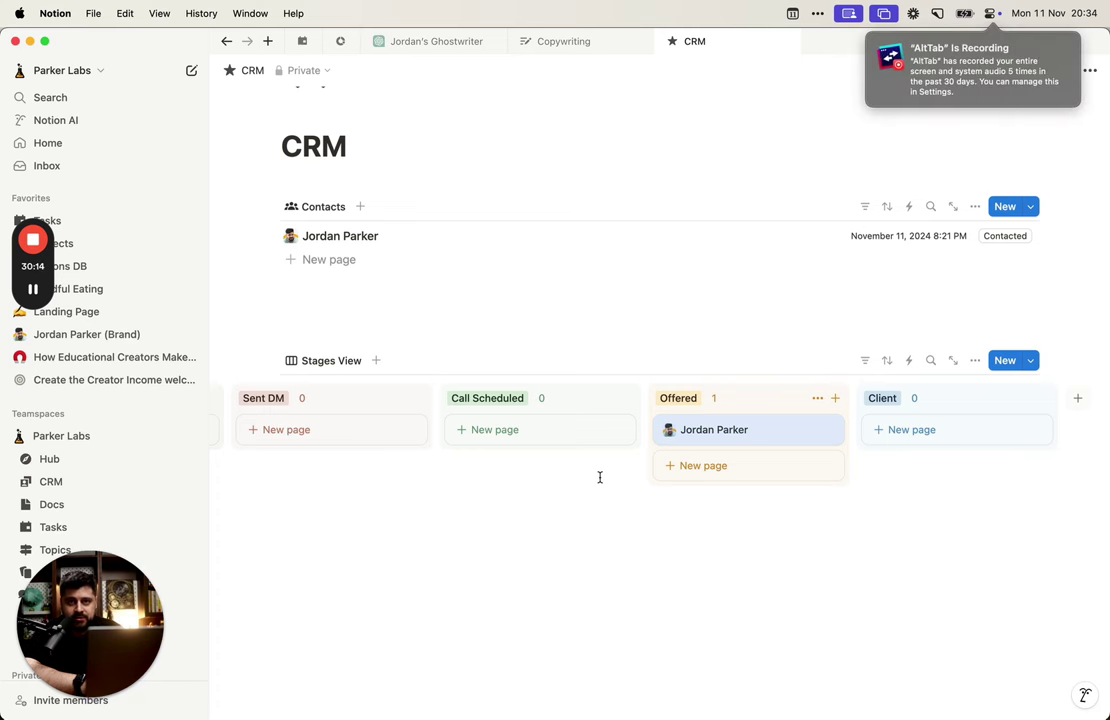
{"action": "scroll", "coordinate": [600, 477], "scroll_direction": "right", "scroll_amount": 2}
{"action": "scroll", "coordinate": [600, 477], "scroll_direction": "left", "scroll_amount": 3}
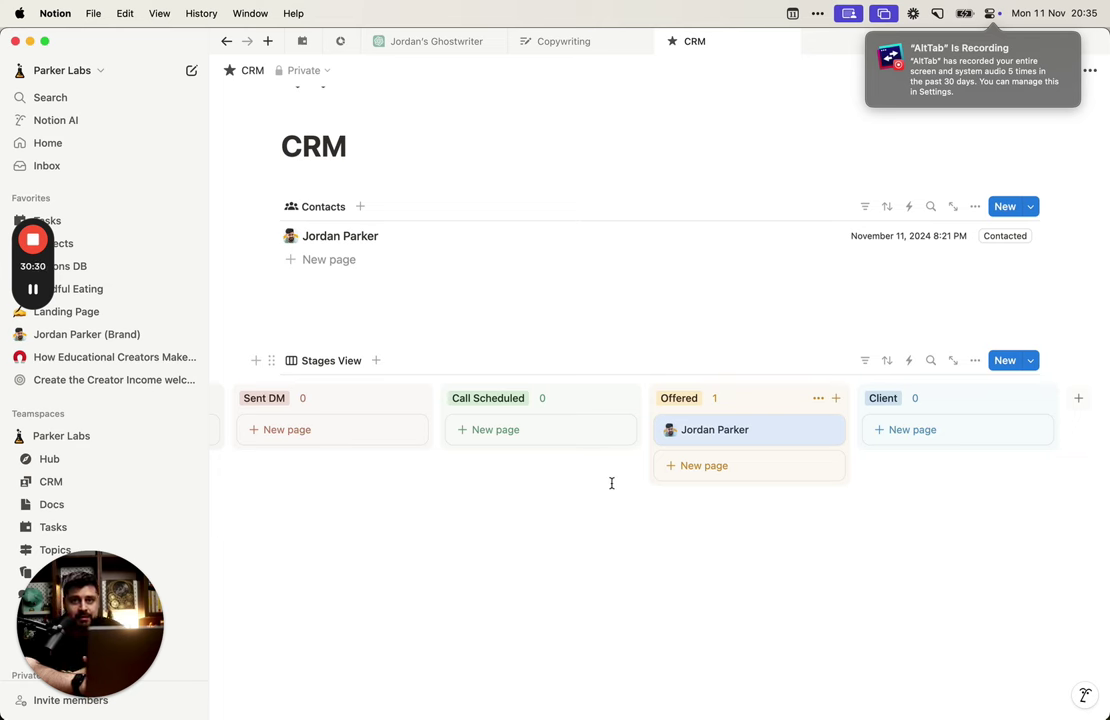
{"action": "left_click", "coordinate": [614, 483]}
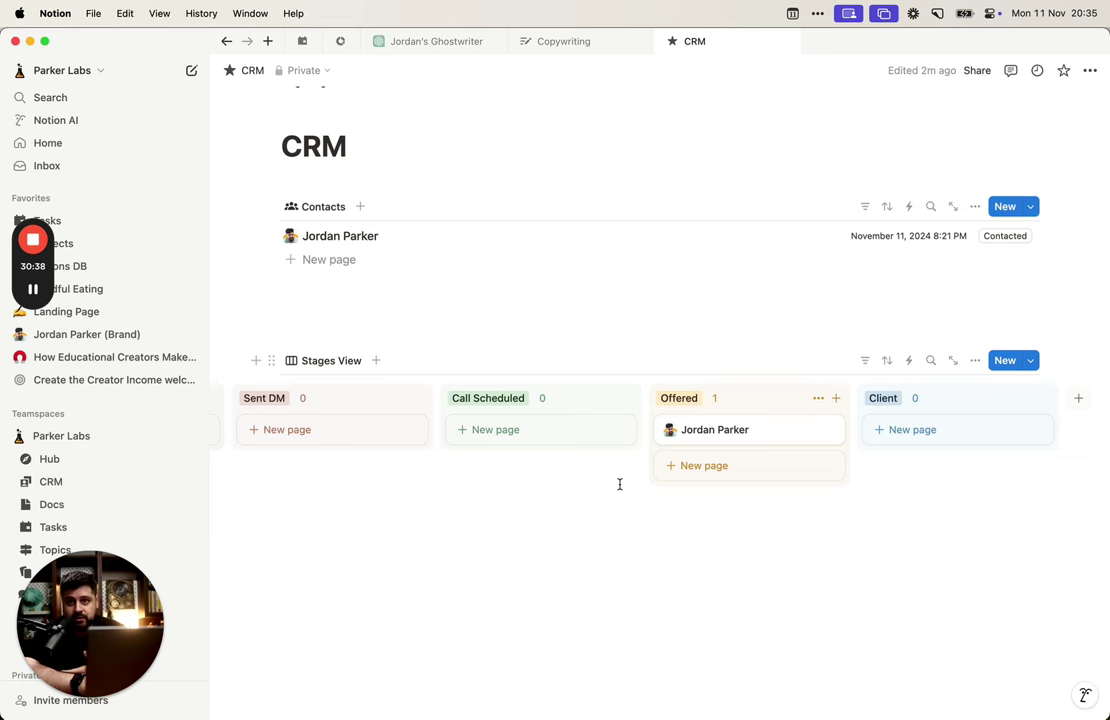
{"action": "scroll", "coordinate": [619, 483], "scroll_direction": "left", "scroll_amount": 3}
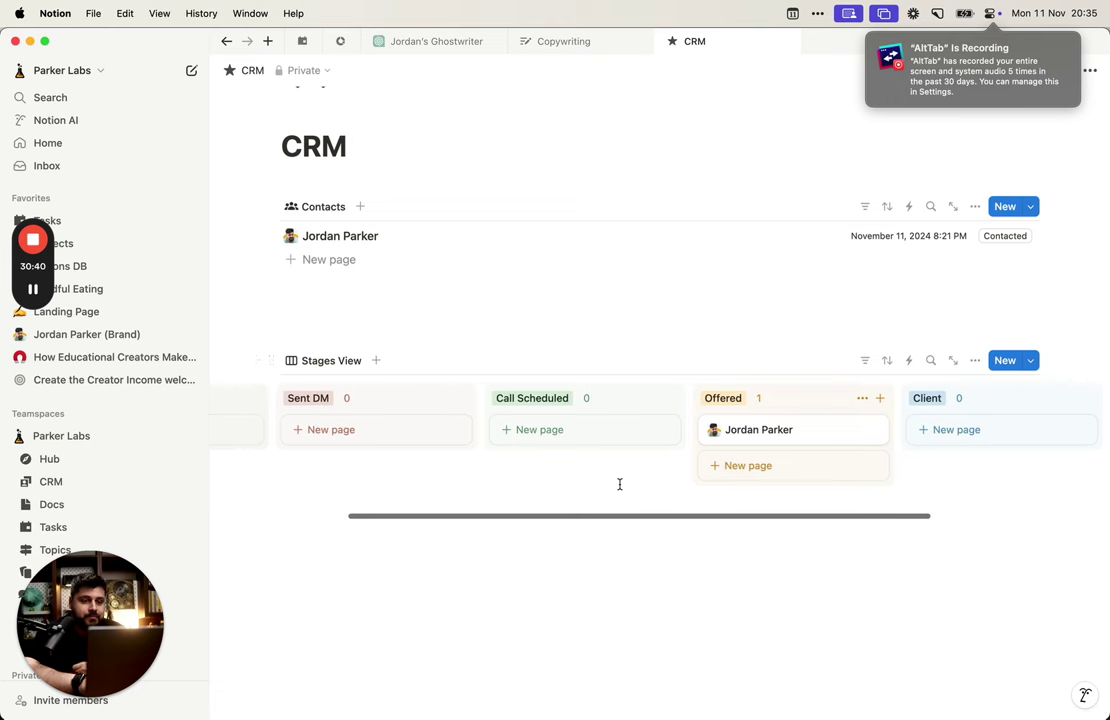
{"action": "left_click_drag", "start_coordinate": [797, 434], "coordinate": [364, 420]}
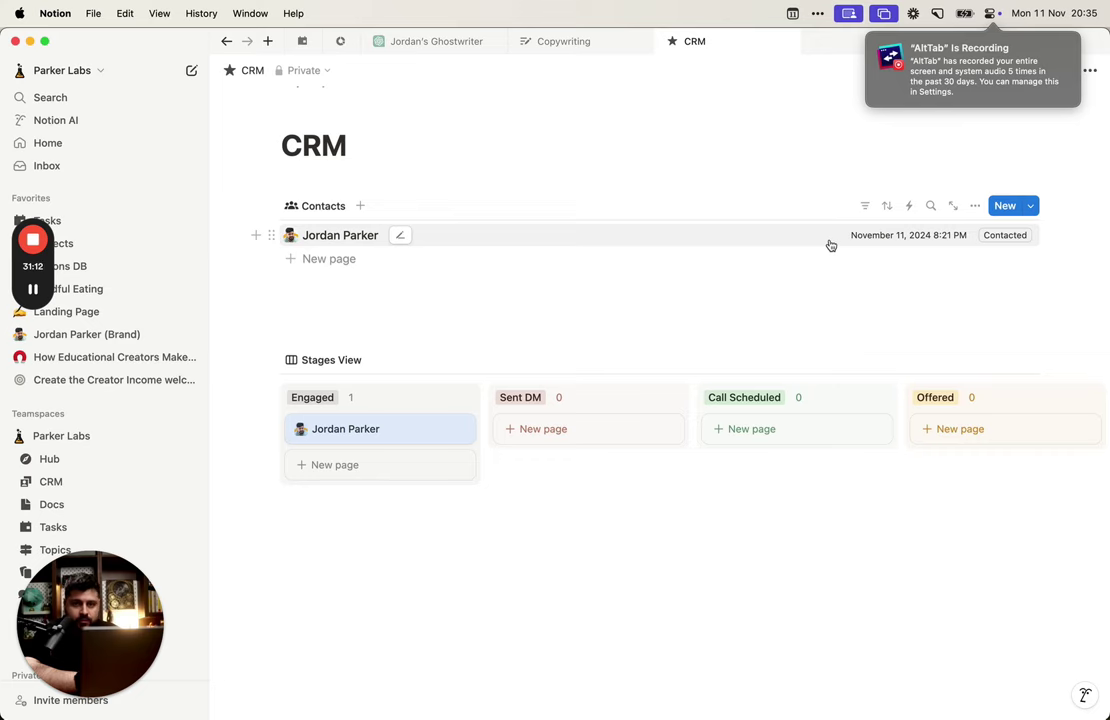
Step: Open the contact page beside the board and duplicate the Last Contacted property
{"action": "left_click", "coordinate": [830, 245]}
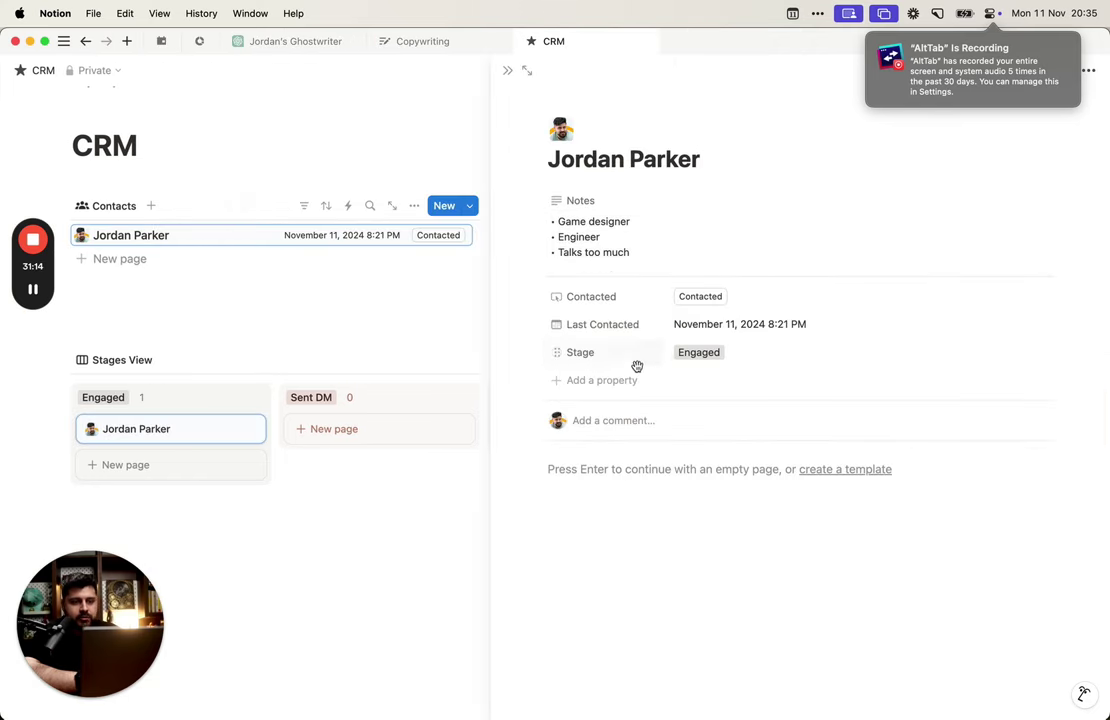
{"action": "left_click", "coordinate": [618, 322]}
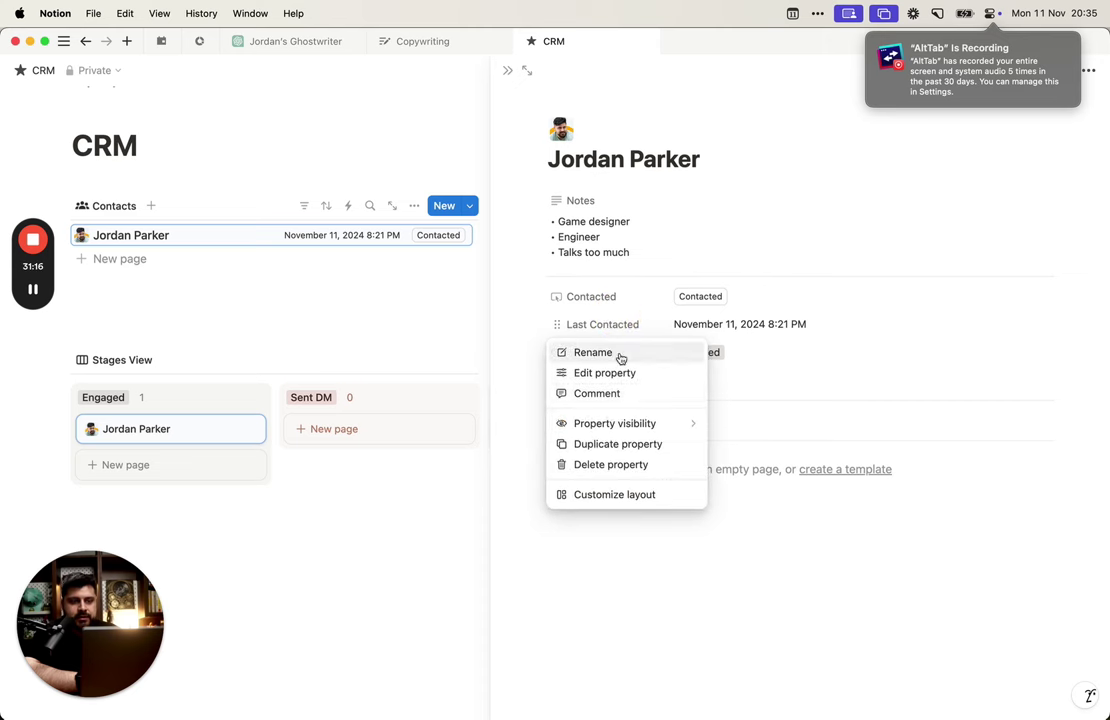
{"action": "left_click", "coordinate": [781, 364]}
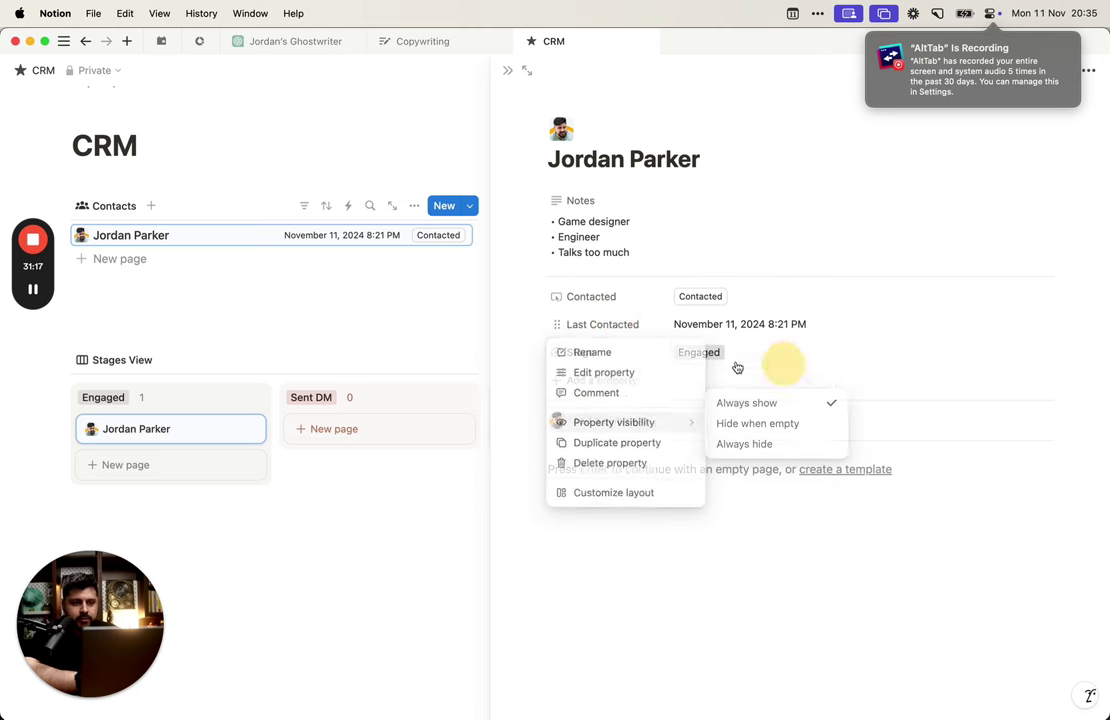
{"action": "left_click", "coordinate": [656, 326]}
{"action": "left_click", "coordinate": [745, 424]}
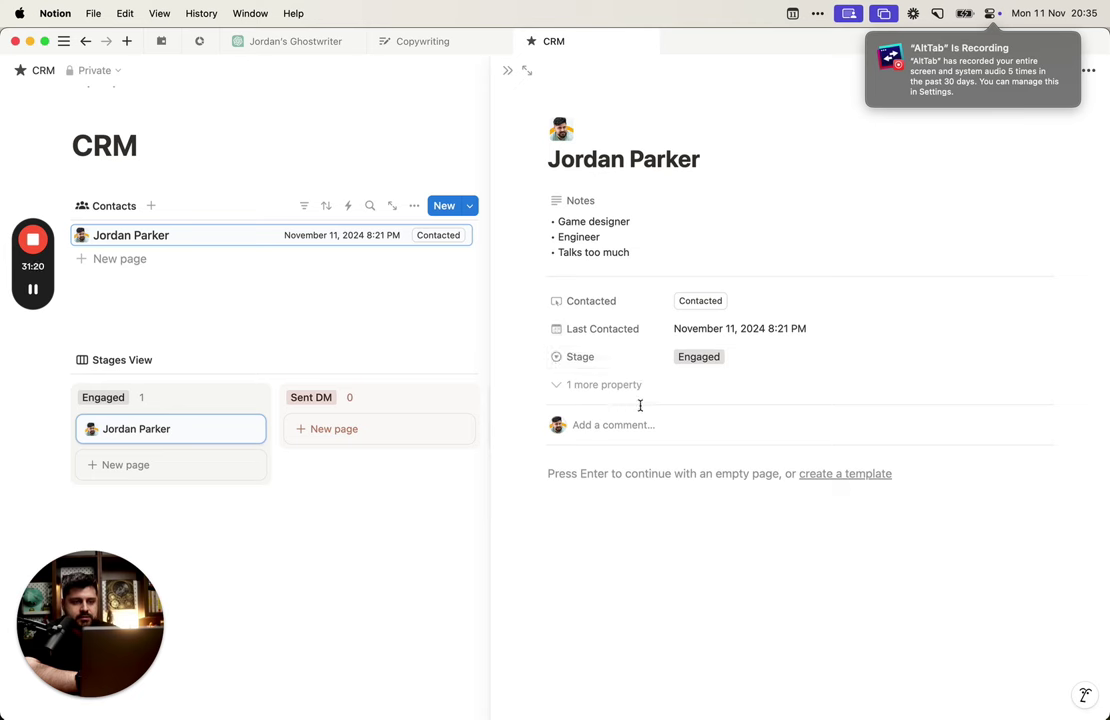
Step: Rename the copied property from 'Last Contacted (1)' to 'Next Contact'
{"action": "left_click", "coordinate": [634, 388]}
{"action": "left_click", "coordinate": [629, 386]}
{"action": "left_click", "coordinate": [630, 354]}
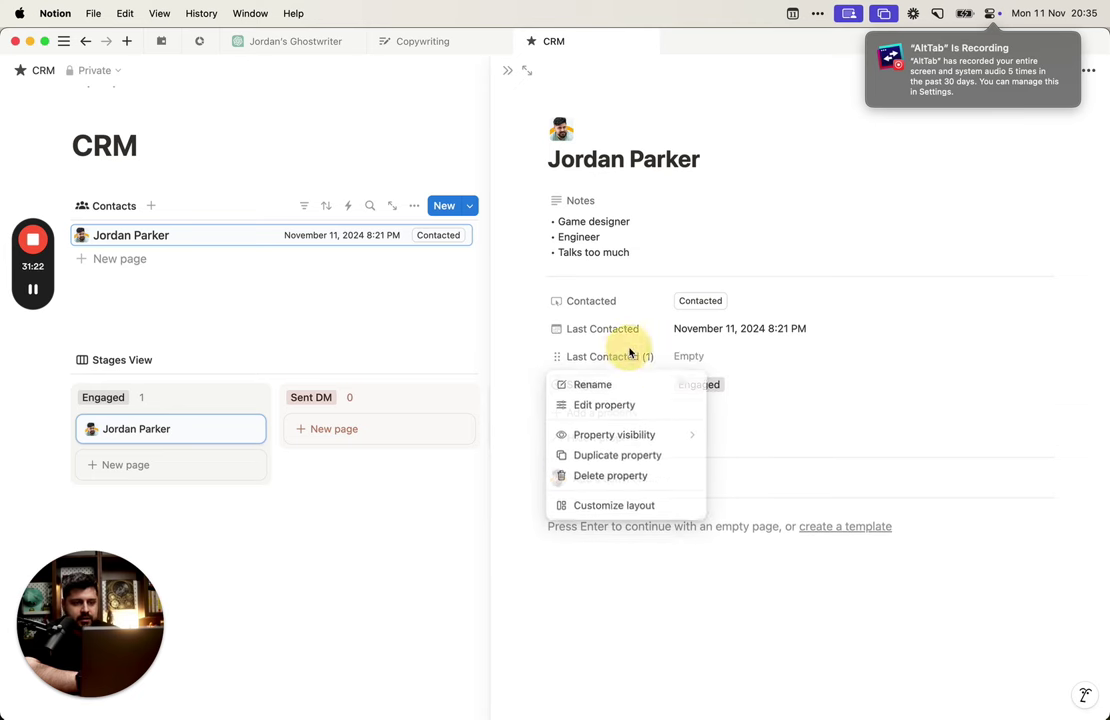
{"action": "left_click", "coordinate": [639, 388]}
{"action": "key", "text": "Up"}
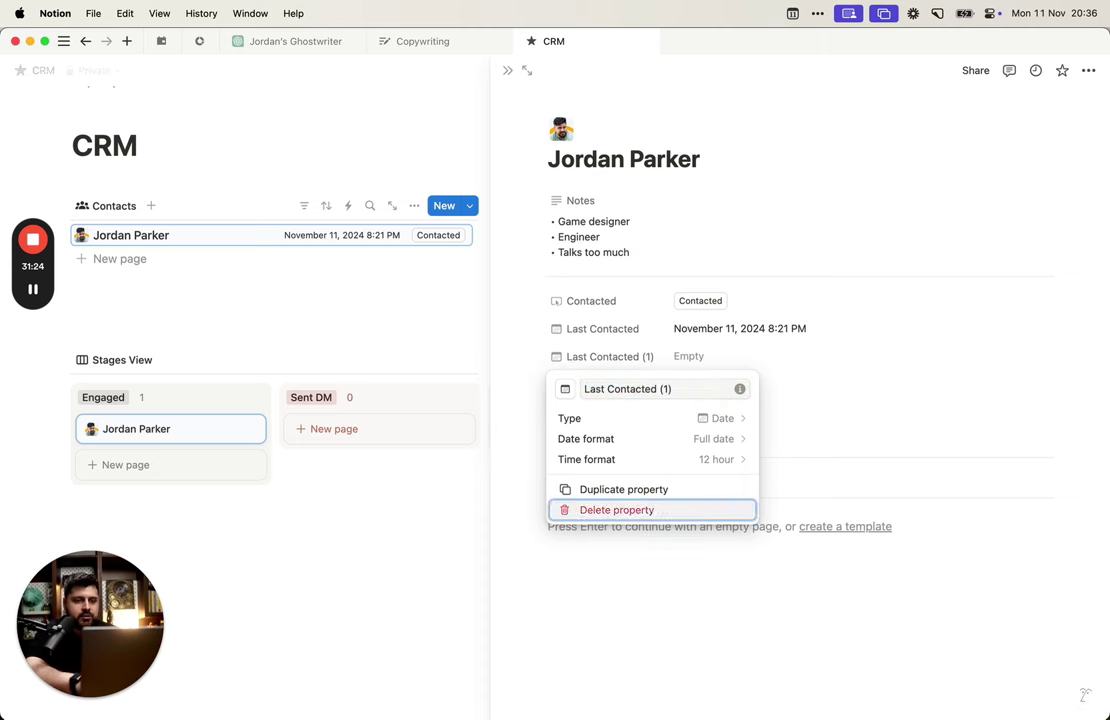
{"action": "key", "text": "Up"}
{"action": "key", "text": "Up"}
{"action": "key", "text": "Up"}
{"action": "key", "text": "Up"}
{"action": "key", "text": "Up"}
{"action": "key", "text": "Up"}
{"action": "key", "text": "Up"}
{"action": "left_click", "coordinate": [714, 389]}
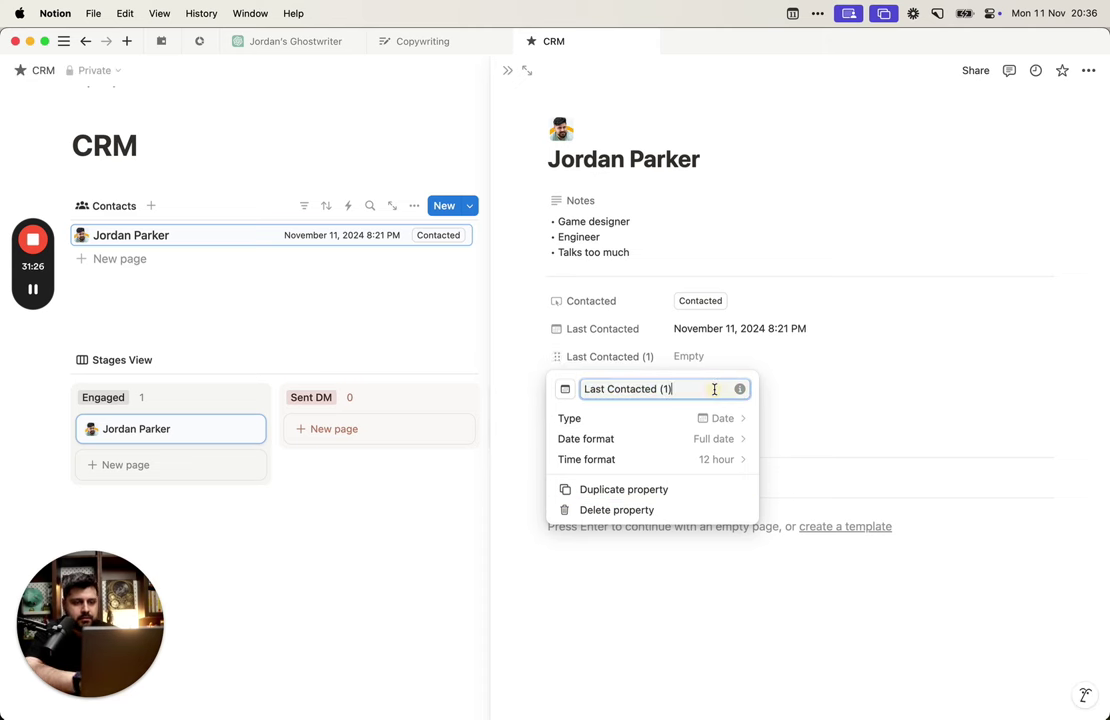
{"action": "key", "text": "BackSpace"}
{"action": "key", "text": "BackSpace"}
{"action": "key", "text": "BackSpace"}
{"action": "key", "text": "BackSpace"}
{"action": "key", "text": "BackSpace"}
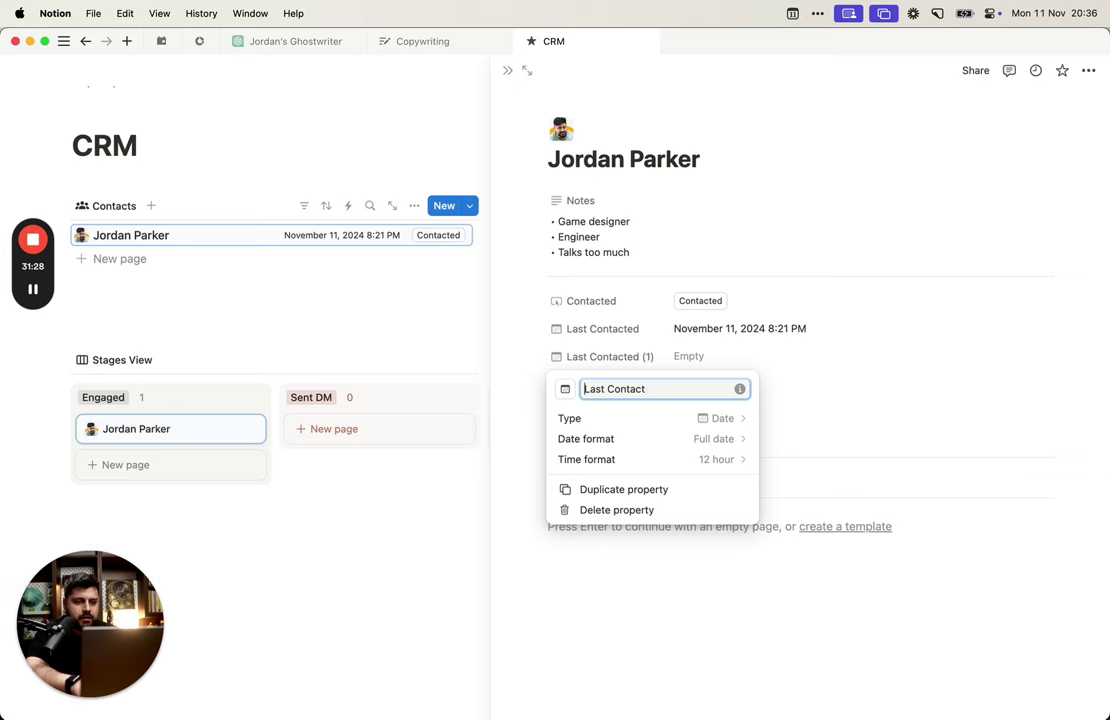
{"action": "key", "text": "Delete"}
{"action": "key", "text": "Delete"}
{"action": "key", "text": "Delete"}
{"action": "key", "text": "Delete"}
{"action": "type", "text": "Next"}
{"action": "key", "text": "Return"}
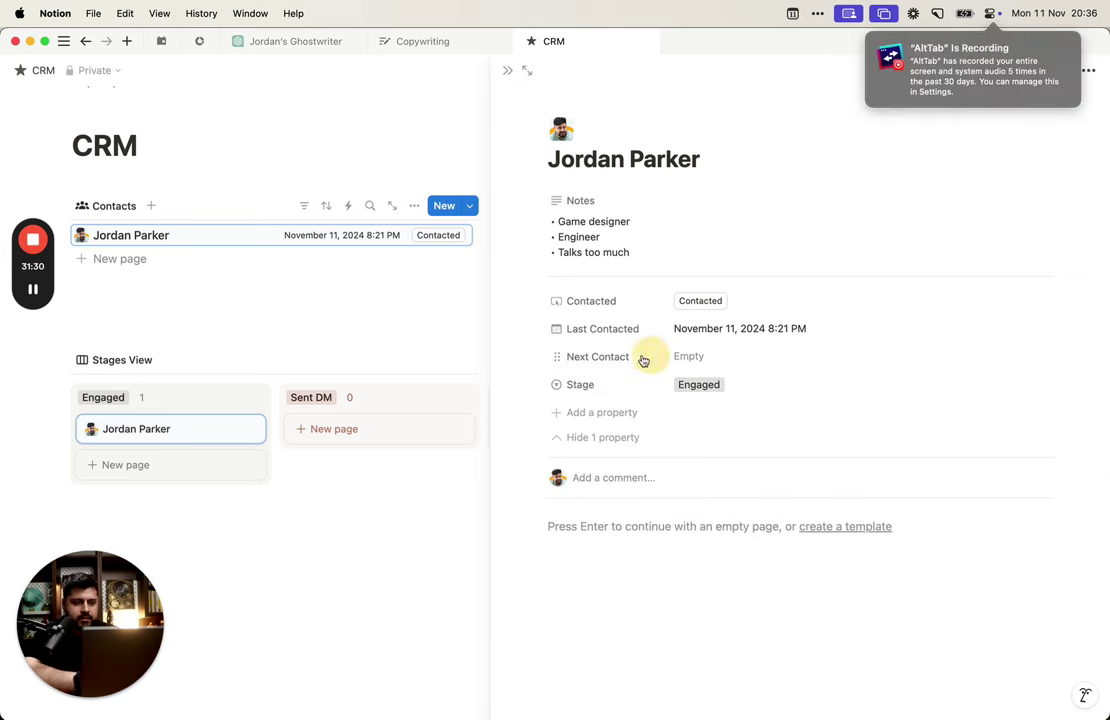
Step: Move Next Contact above Last Contacted and rename Last Contacted to 'Last Contact'
{"action": "left_click_drag", "start_coordinate": [558, 352], "coordinate": [567, 325]}
{"action": "left_click", "coordinate": [575, 357]}
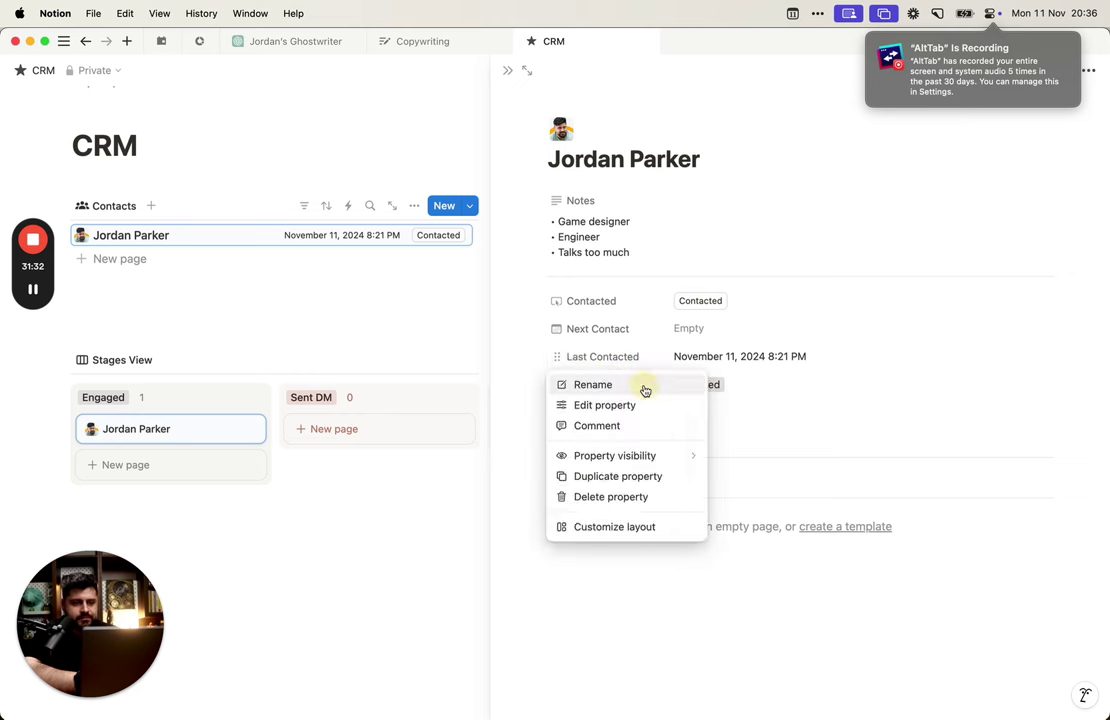
{"action": "left_click", "coordinate": [645, 388]}
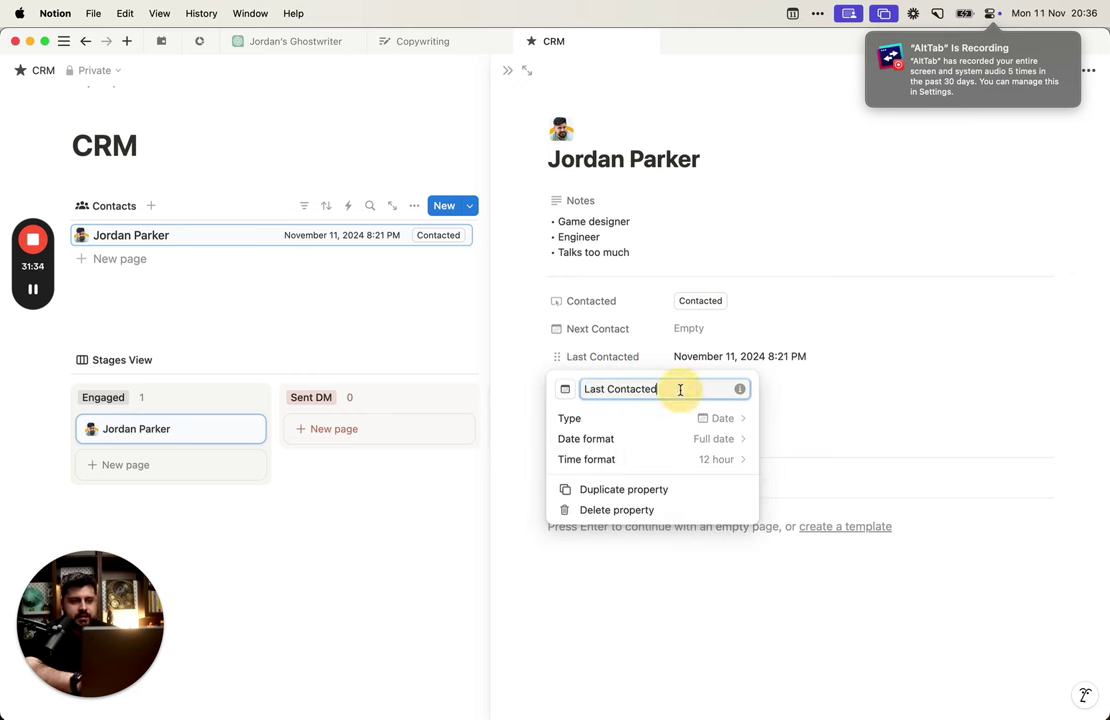
{"action": "key", "text": "BackSpace"}
{"action": "key", "text": "BackSpace"}
{"action": "key", "text": "Return"}
Step: Set the date property's visibility to always show on the page
{"action": "left_click", "coordinate": [622, 330]}
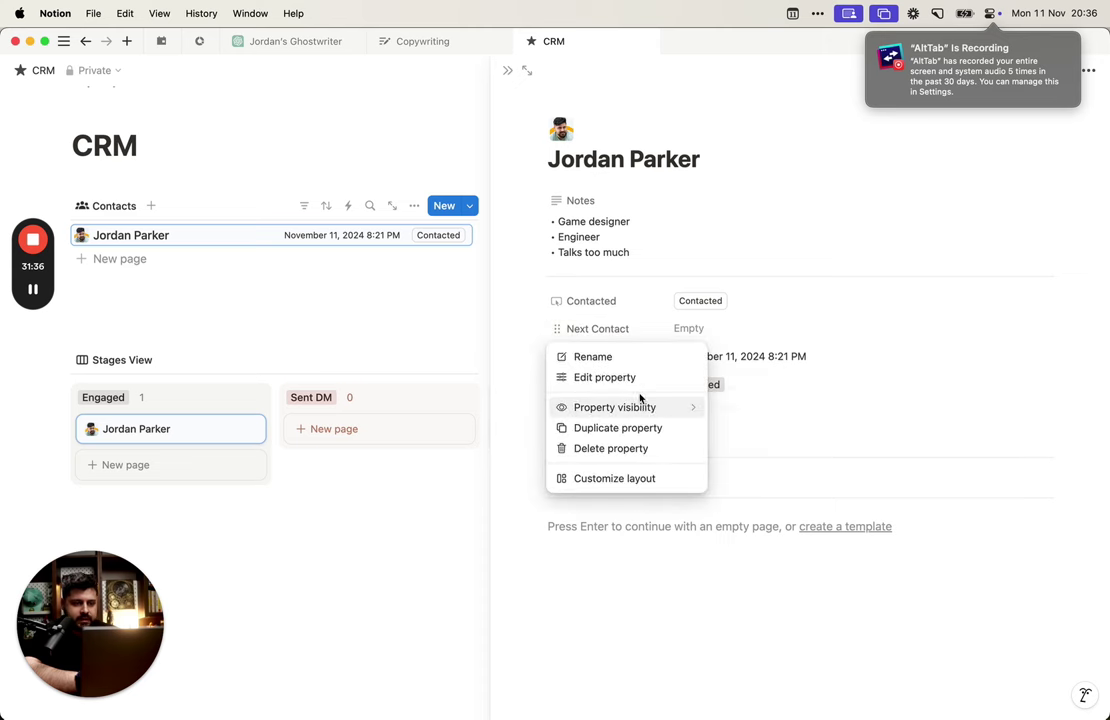
{"action": "mouse_move", "coordinate": [679, 408]}
{"action": "left_click", "coordinate": [780, 428]}
{"action": "left_click", "coordinate": [629, 361]}
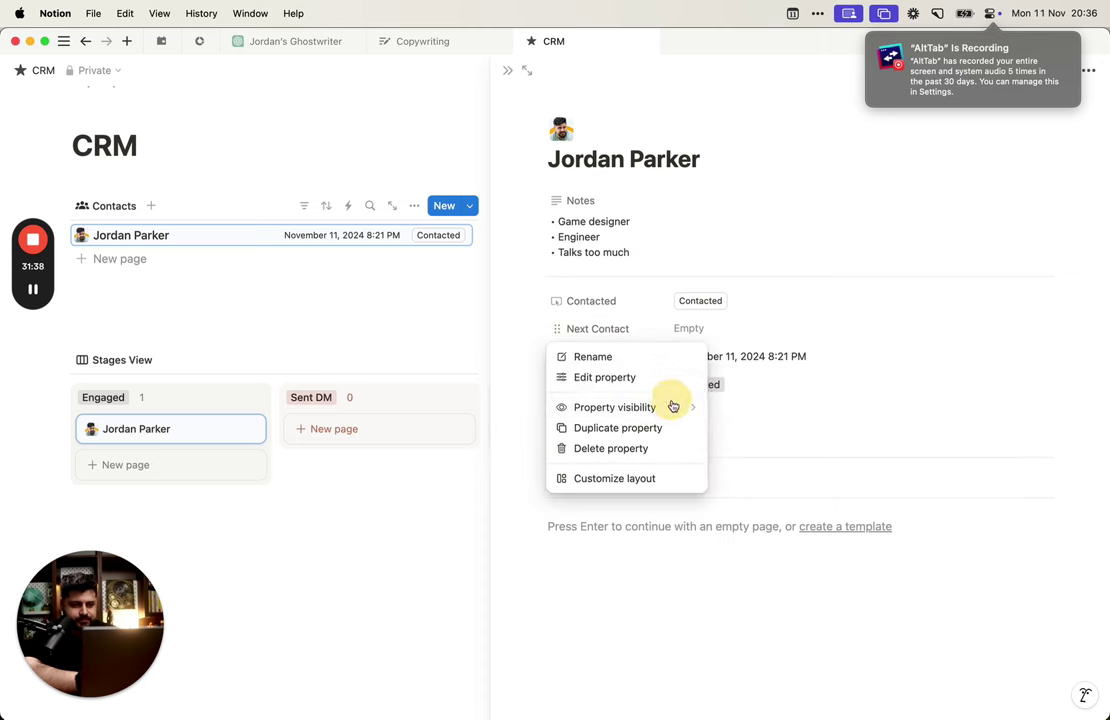
{"action": "left_click", "coordinate": [788, 403]}
{"action": "left_click", "coordinate": [605, 356]}
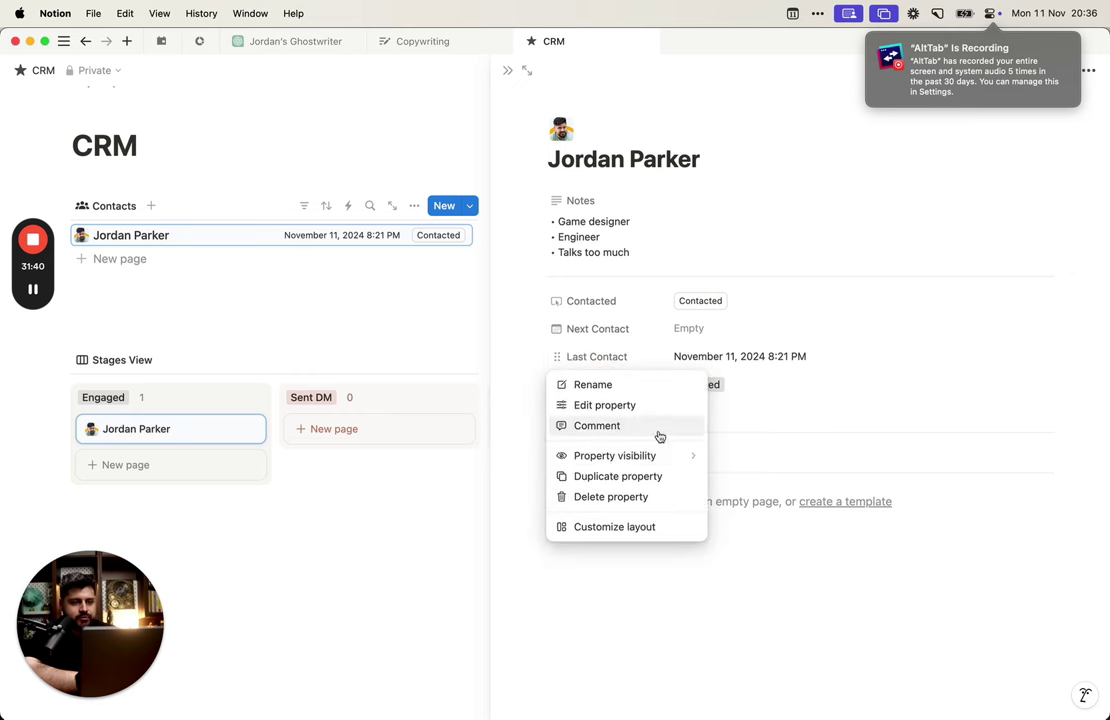
{"action": "mouse_move", "coordinate": [665, 456]}
{"action": "left_click", "coordinate": [765, 436]}
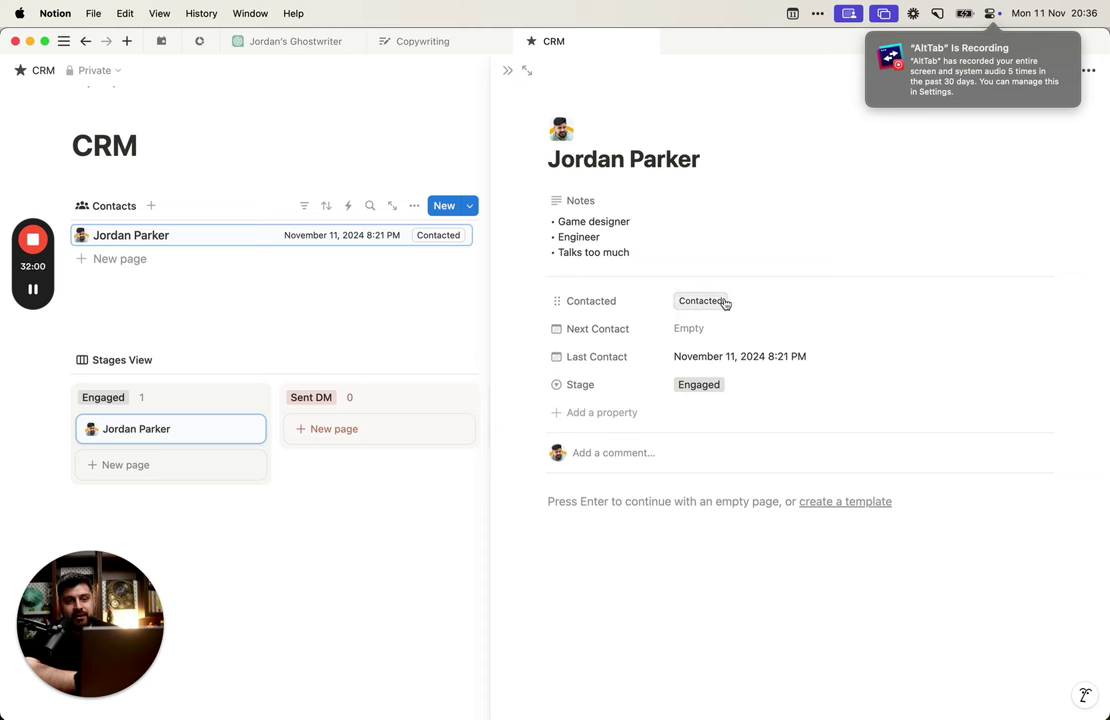
Step: Open the Contacted button property's automation settings
{"action": "left_click", "coordinate": [643, 308]}
{"action": "left_click", "coordinate": [640, 349]}
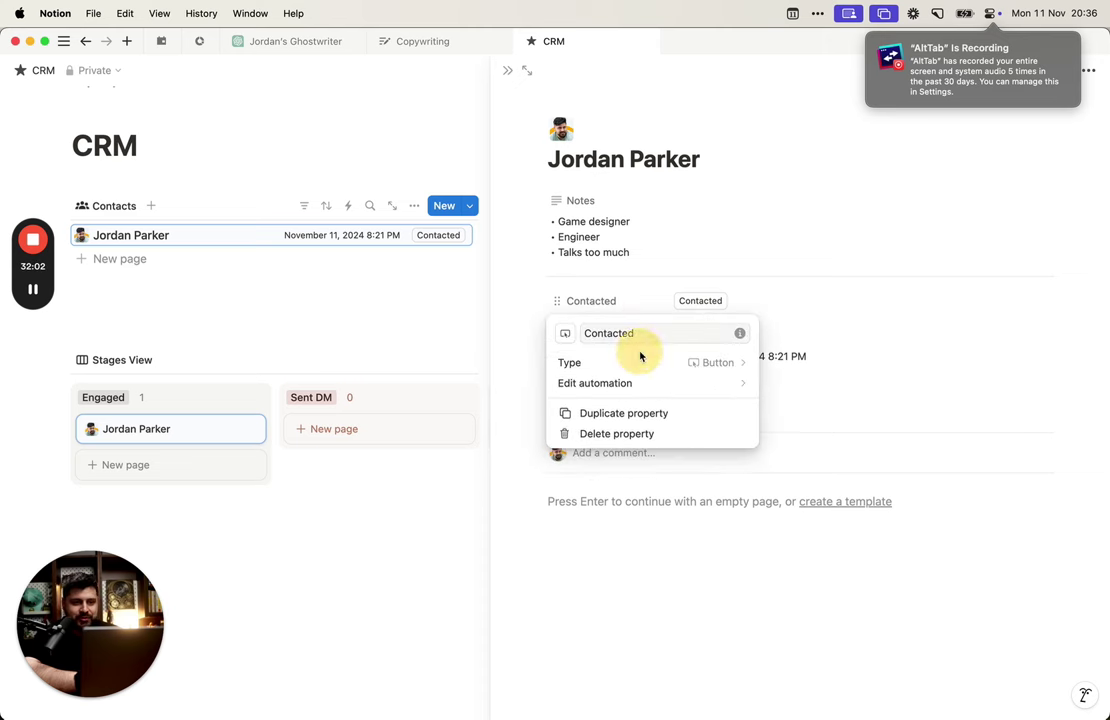
{"action": "left_click", "coordinate": [700, 364]}
{"action": "left_click", "coordinate": [792, 313]}
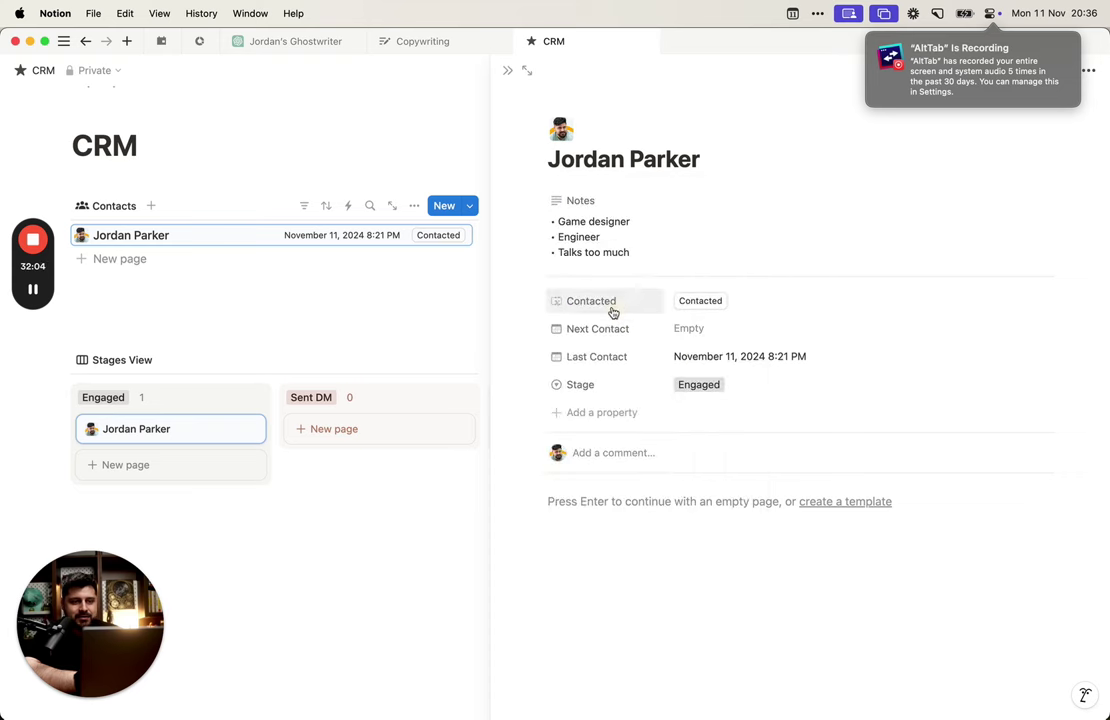
{"action": "left_click", "coordinate": [620, 302]}
{"action": "left_click", "coordinate": [643, 350]}
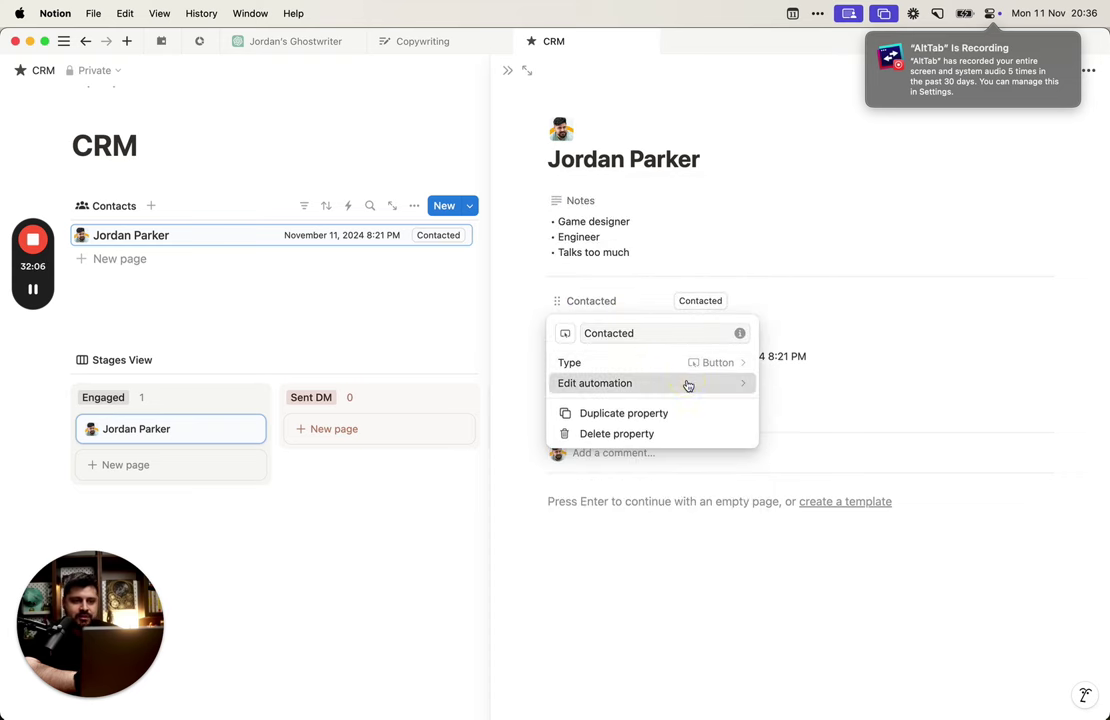
{"action": "left_click", "coordinate": [684, 383]}
Step: Add an Edit property action that sets Next Contact with a custom formula
{"action": "left_click", "coordinate": [482, 438]}
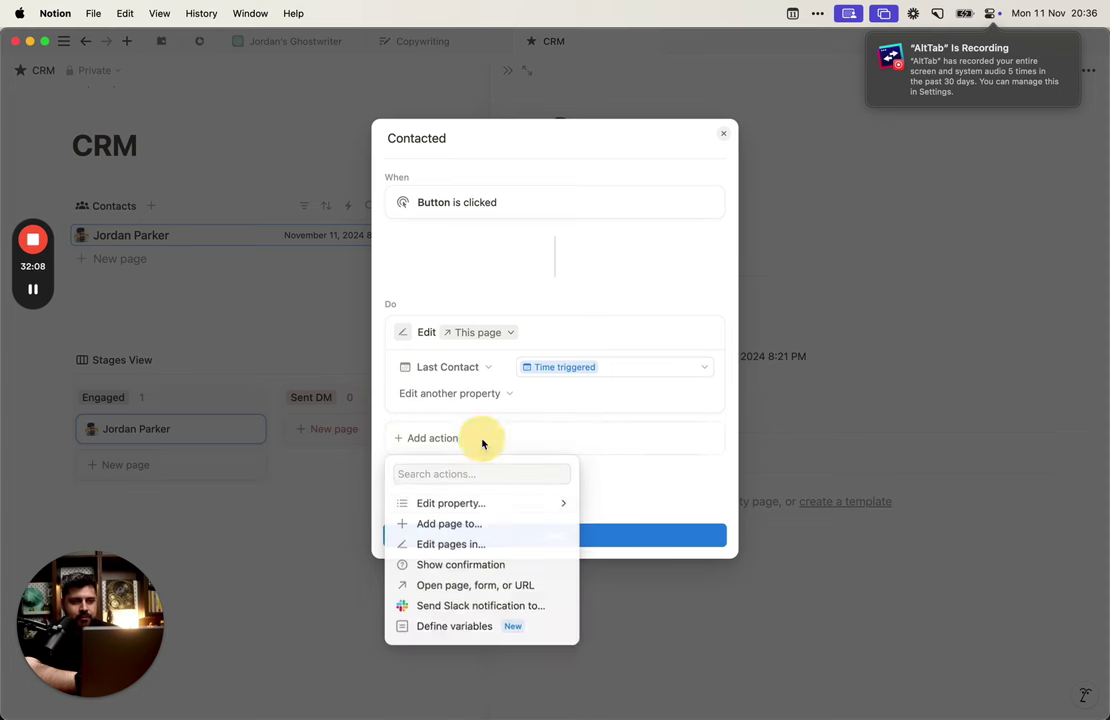
{"action": "left_click", "coordinate": [505, 506]}
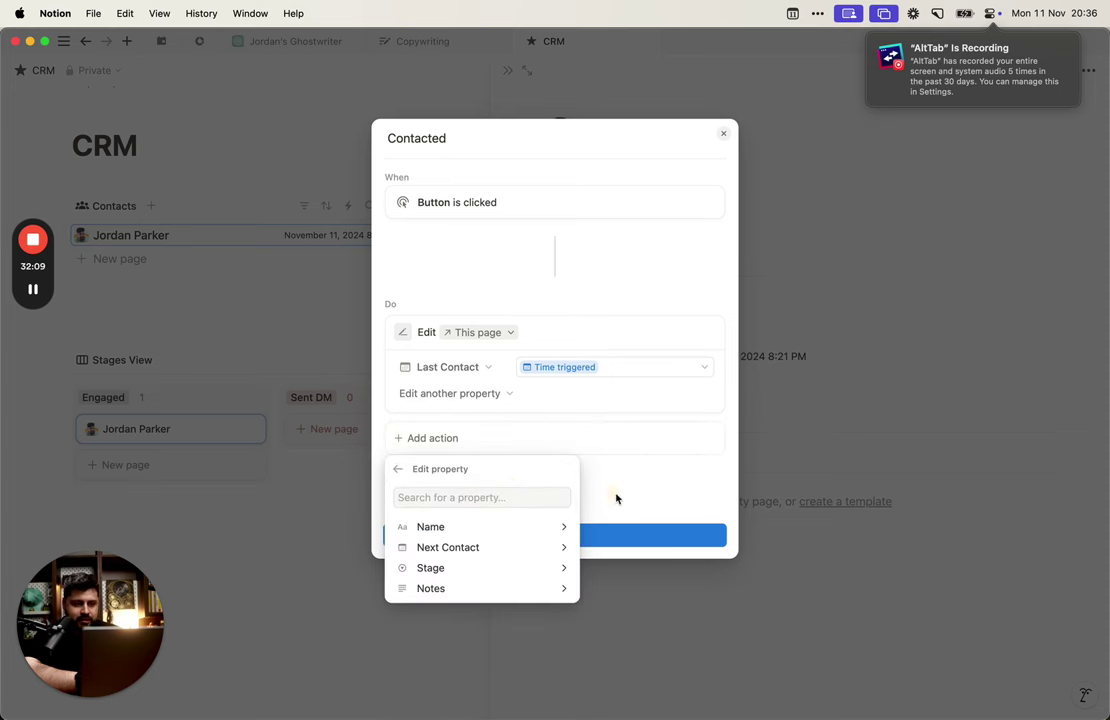
{"action": "left_click", "coordinate": [510, 547]}
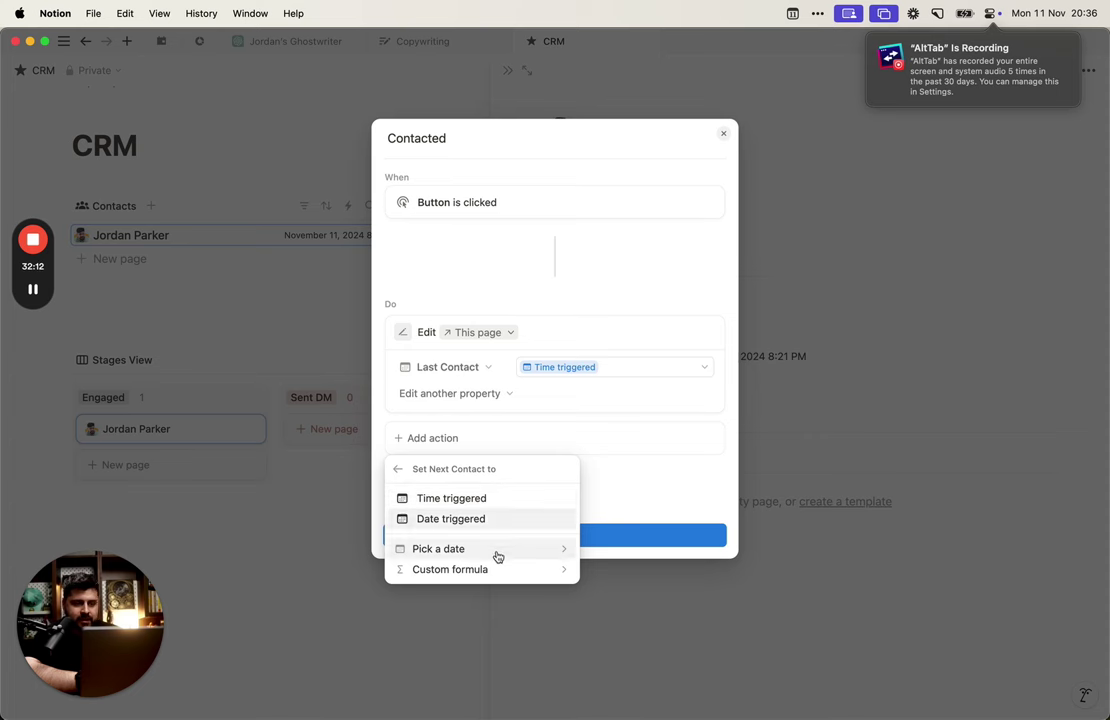
{"action": "left_click", "coordinate": [495, 568]}
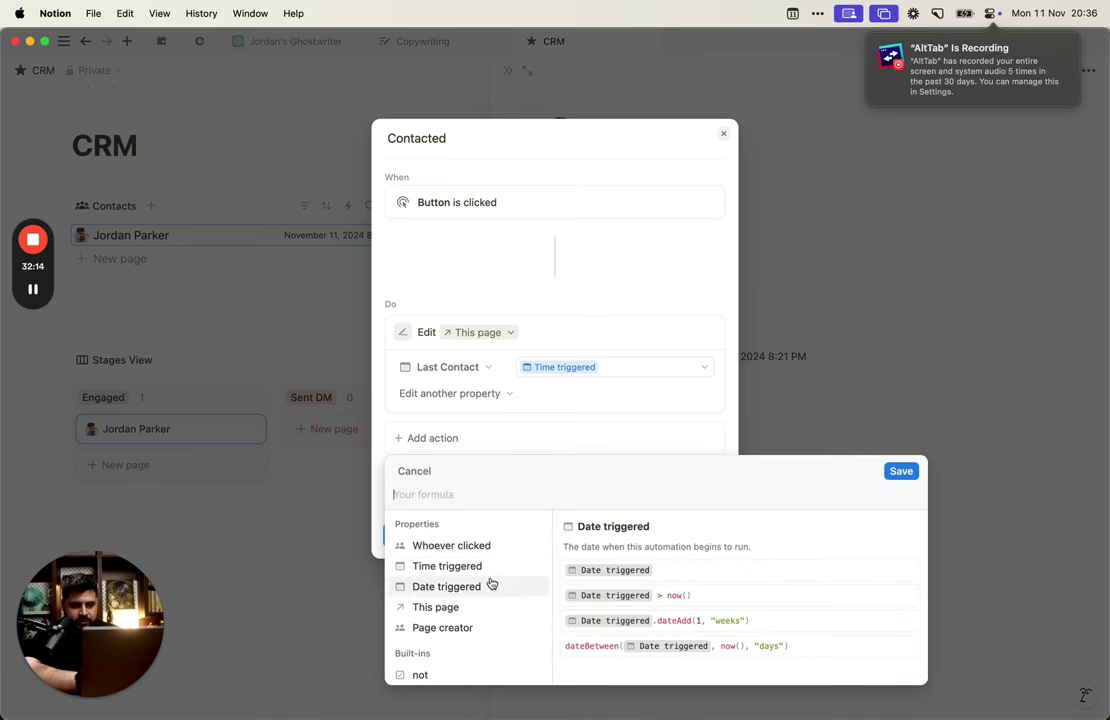
{"action": "left_click", "coordinate": [490, 568]}
Step: Enter dateAdd(Time triggered, 2, "days") as Next Contact's formula and save the automation
{"action": "key", "text": "super+a"}
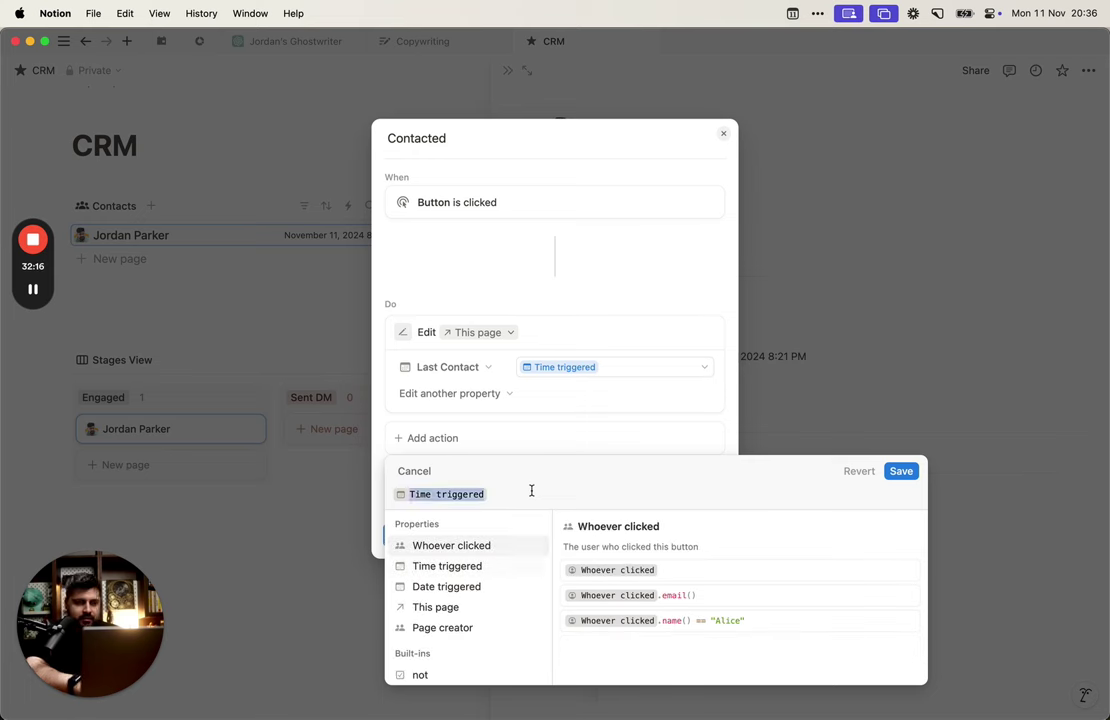
{"action": "key", "text": "BackSpace"}
{"action": "type", "text": "date"}
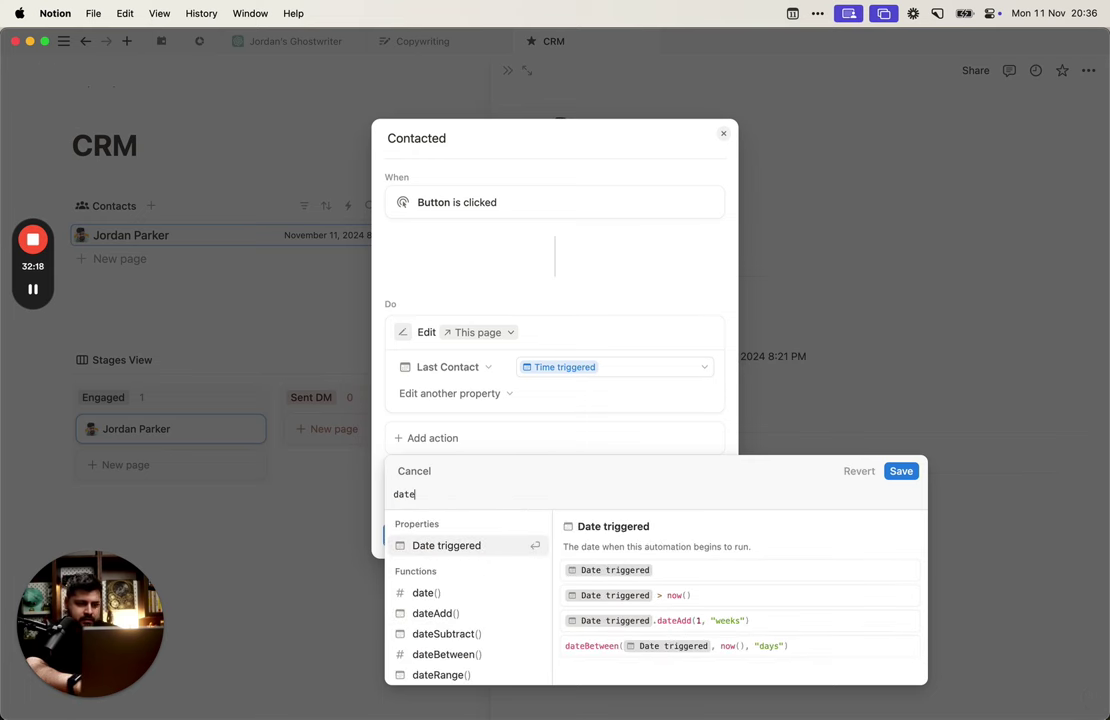
{"action": "left_click", "coordinate": [508, 350]}
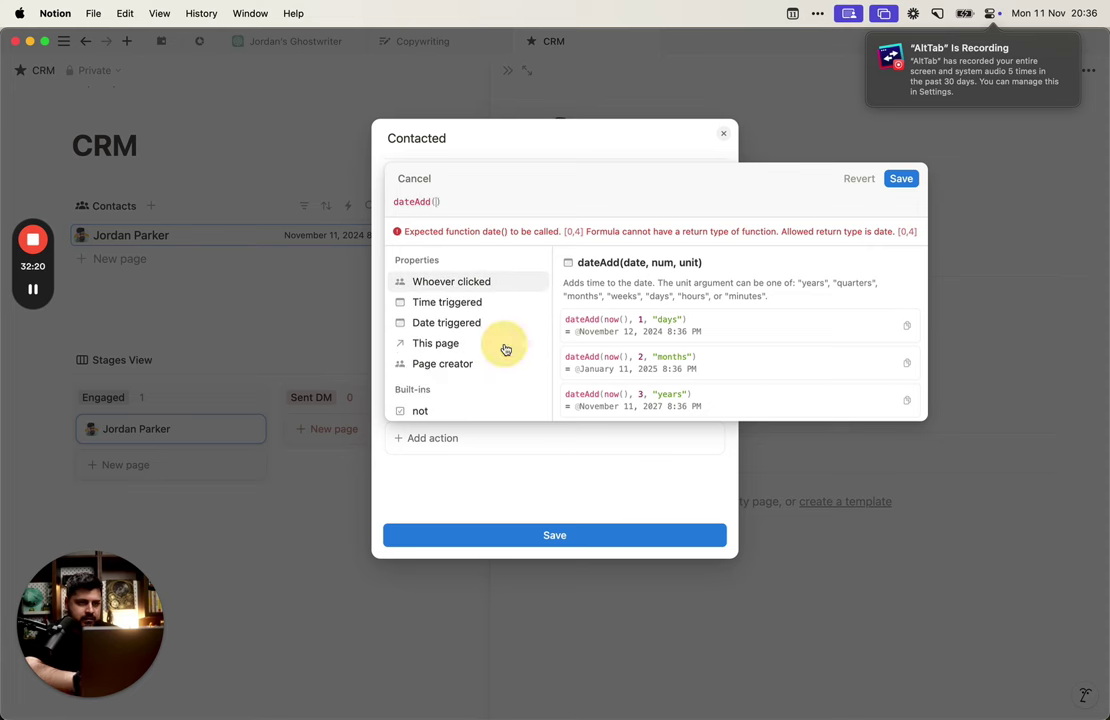
{"action": "key", "text": "super+v"}
{"action": "type", "text": ", "}
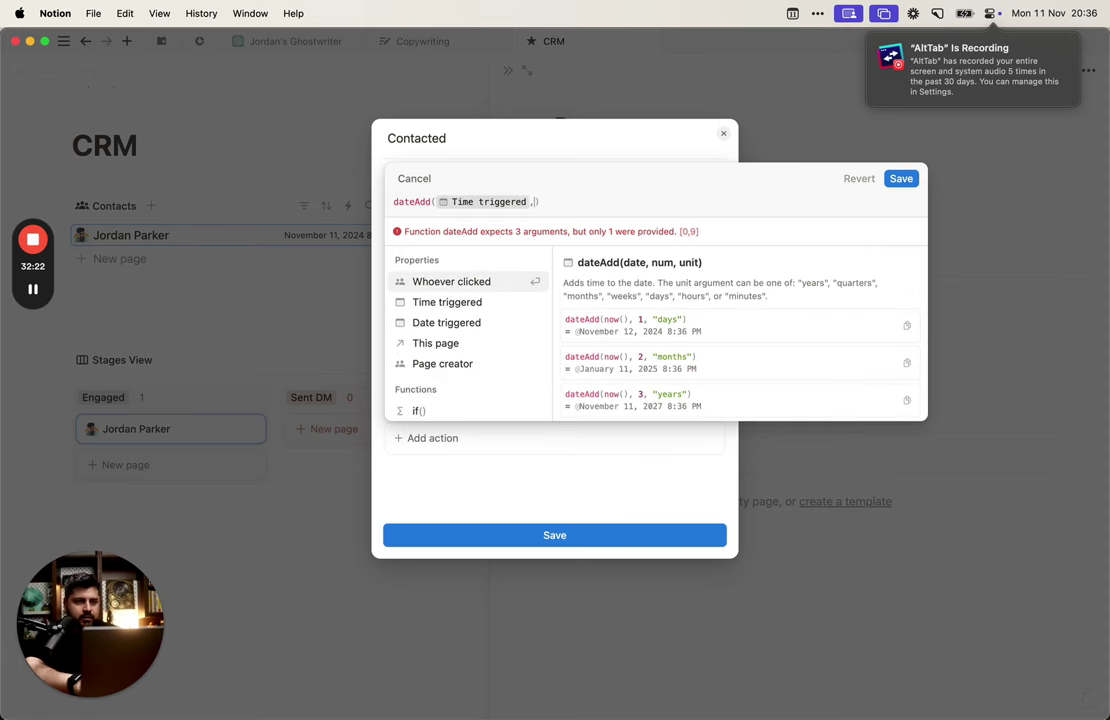
{"action": "type", "text": "2, \""}
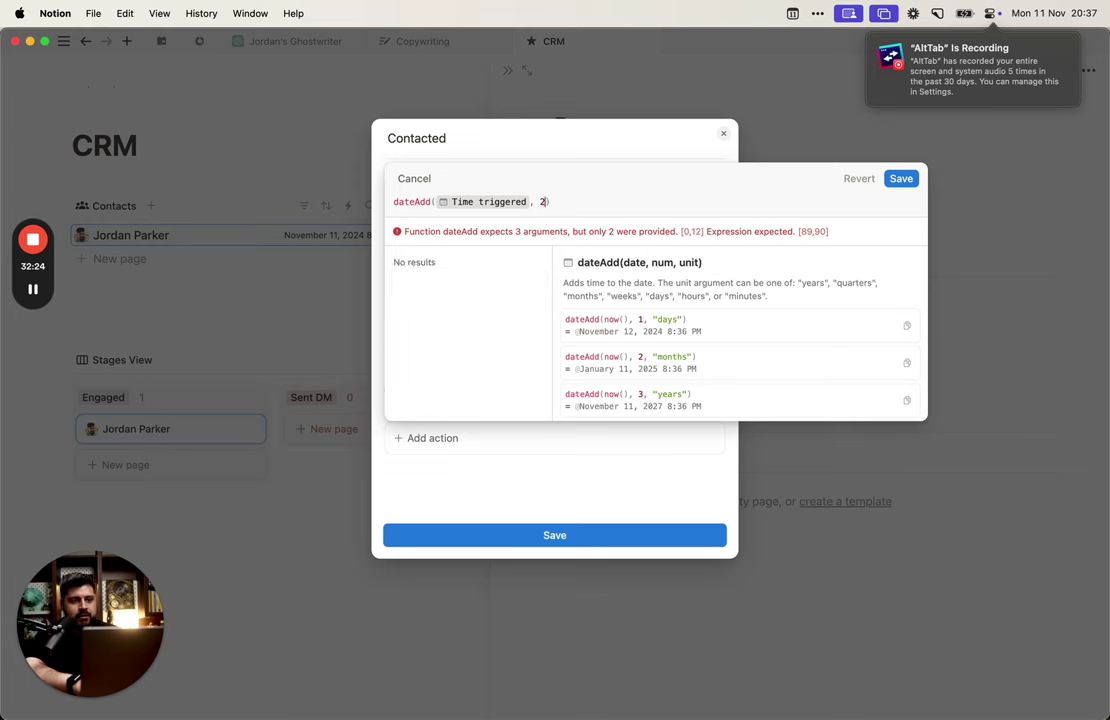
{"action": "type", "text": "days"}
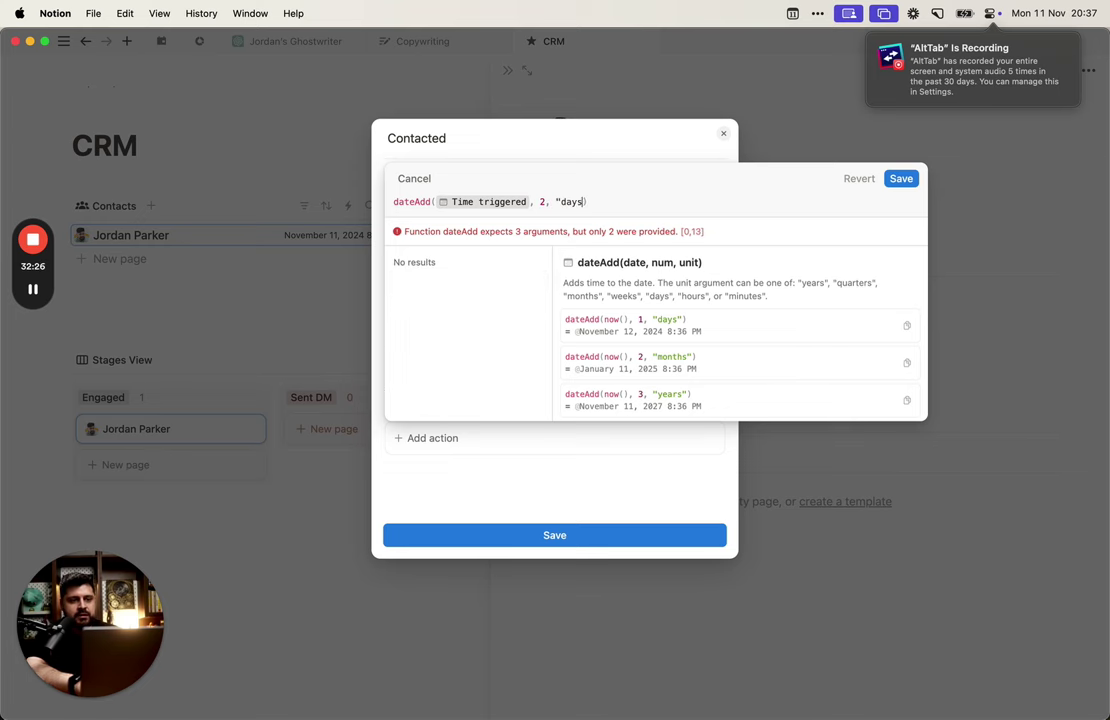
{"action": "type", "text": "\""}
{"action": "left_click", "coordinate": [900, 180]}
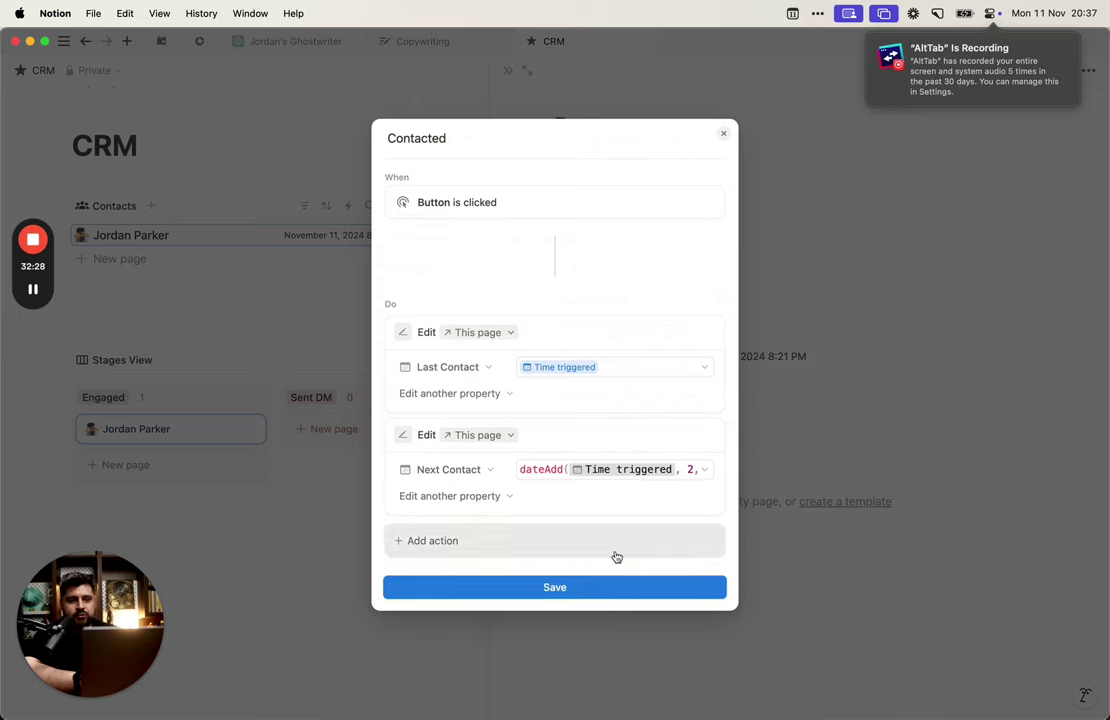
{"action": "left_click", "coordinate": [600, 587]}
{"action": "left_click", "coordinate": [828, 441]}
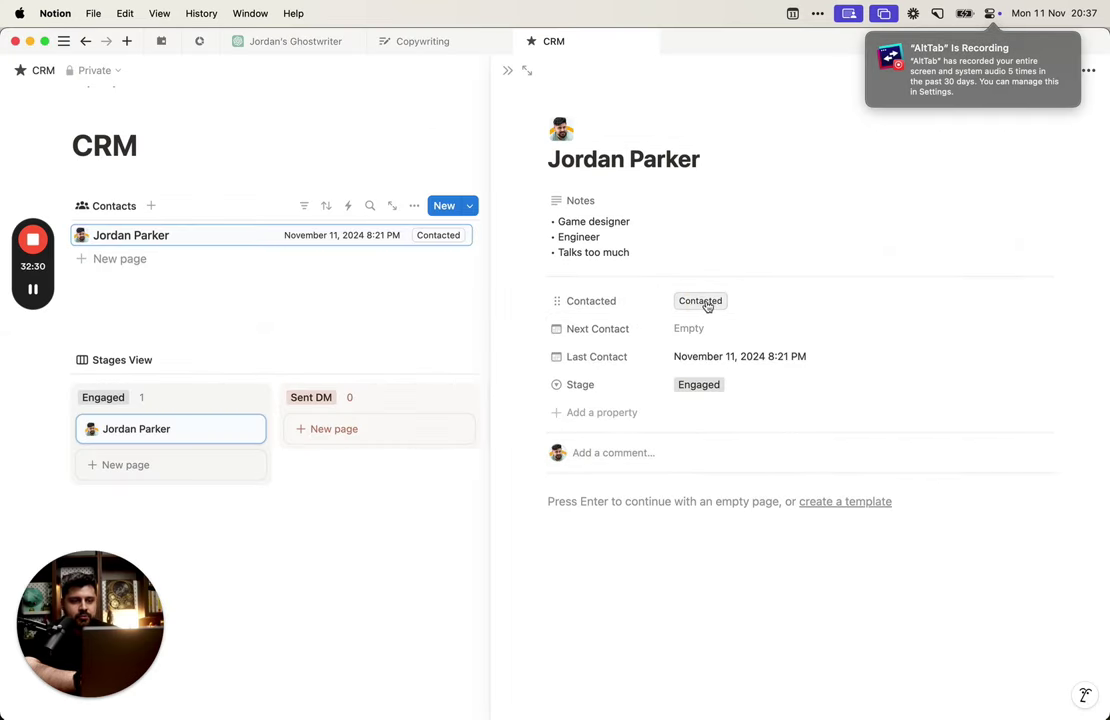
Step: Press Contacted so Next Contact becomes November 13, 2024 8:37 PM, then start a new property
{"action": "left_click", "coordinate": [704, 302]}
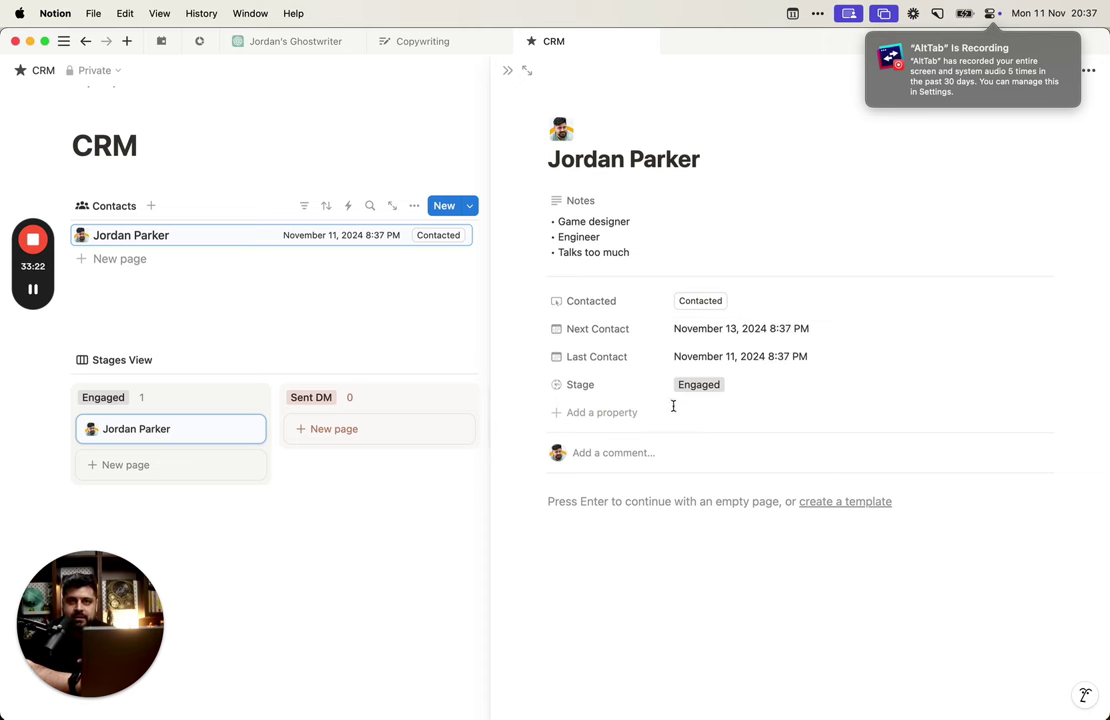
{"action": "left_click", "coordinate": [627, 416]}
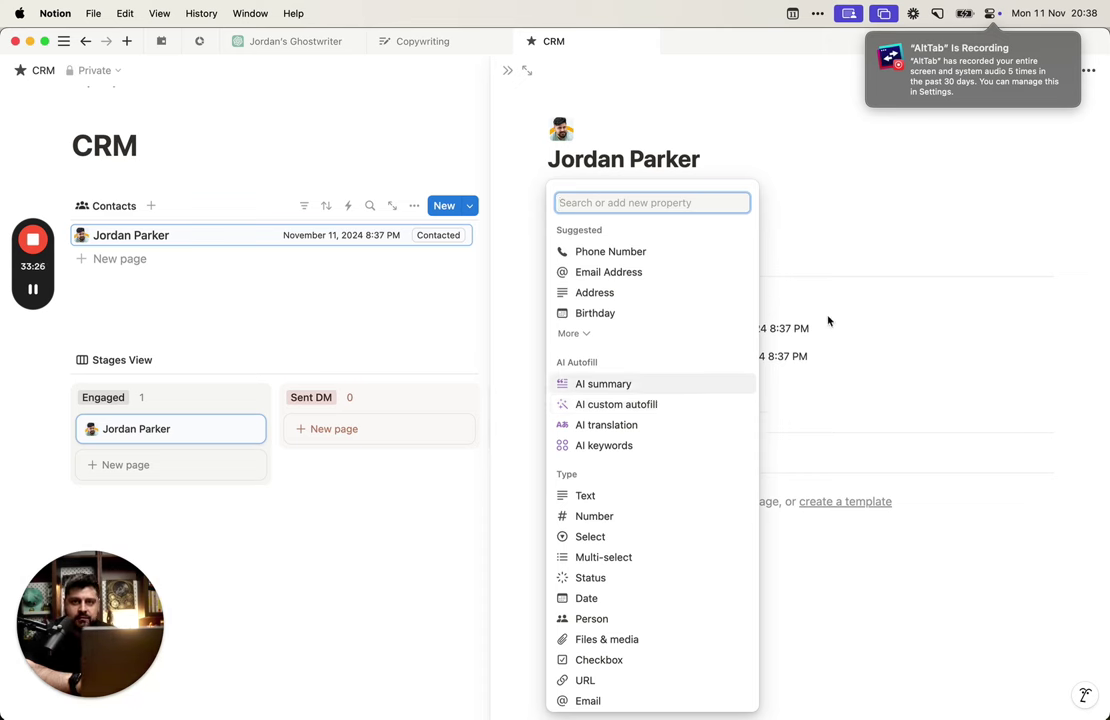
Step: Add a Number property named 'Number Of Times Contacted', leaving its value empty
{"action": "type", "text": "n"}
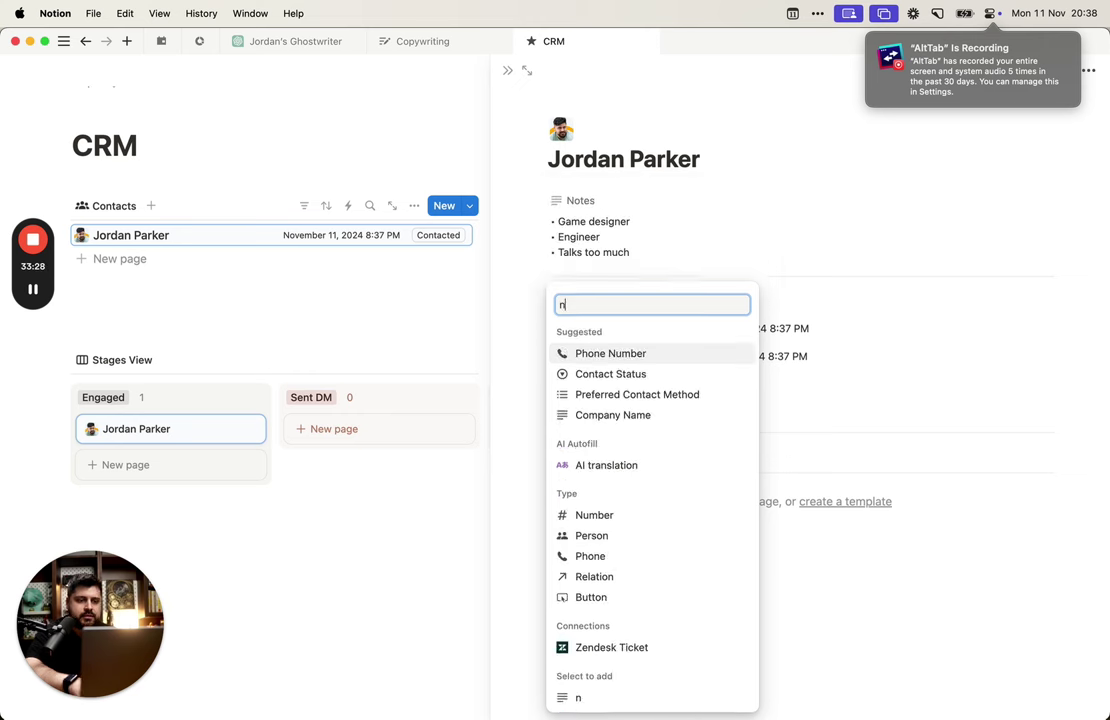
{"action": "type", "text": "um"}
{"action": "left_click", "coordinate": [610, 546]}
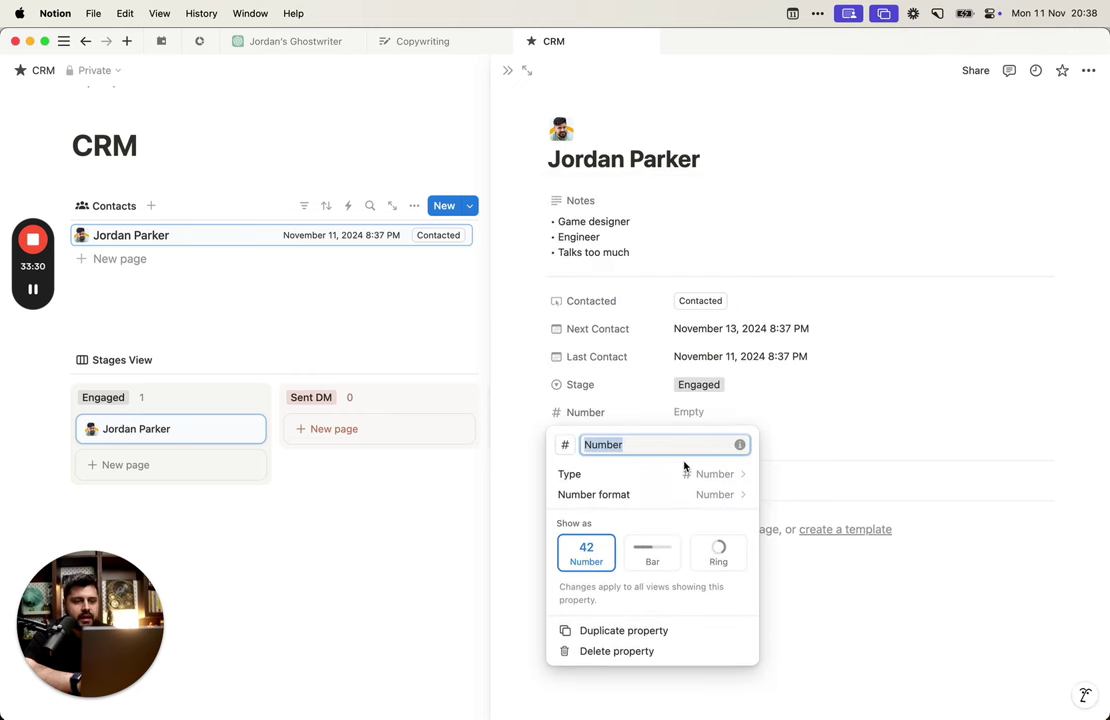
{"action": "type", "text": "Number o"}
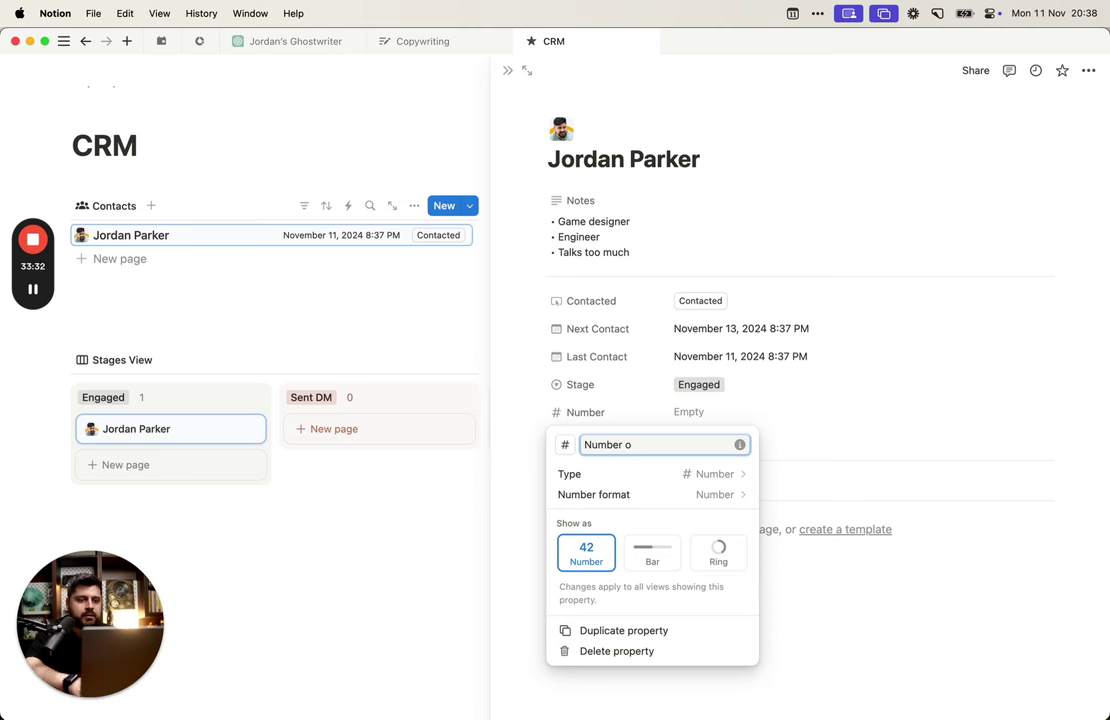
{"action": "type", "text": "f times"}
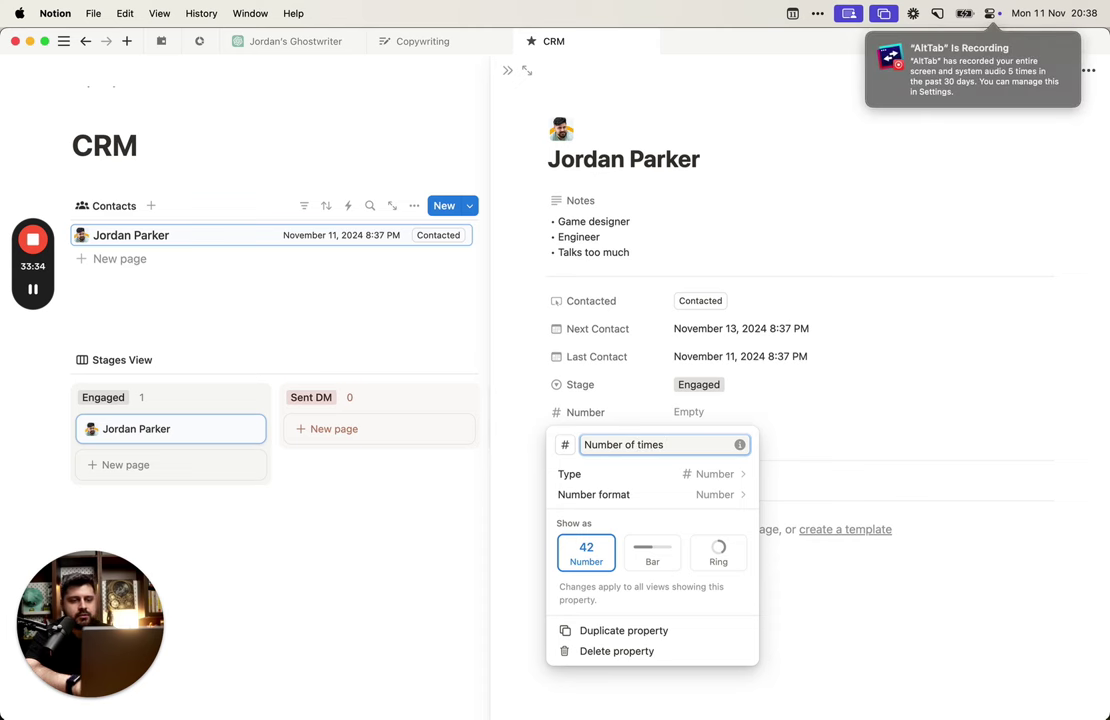
{"action": "key", "text": "alt+BackSpace"}
{"action": "key", "text": "alt+BackSpace"}
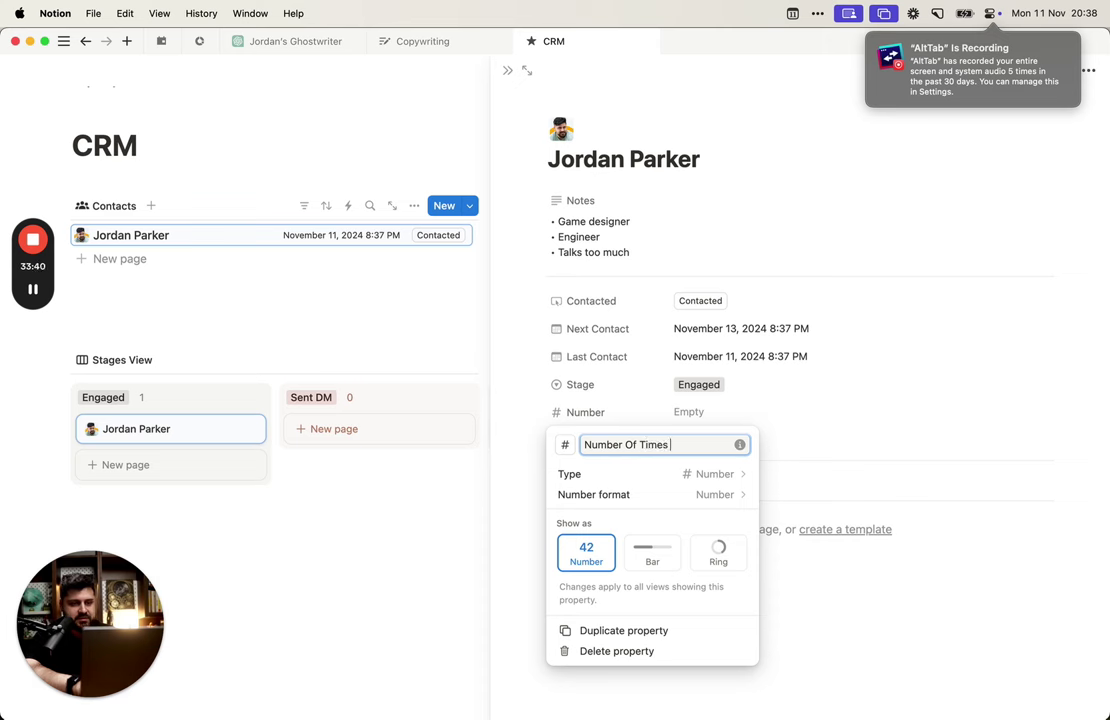
{"action": "type", "text": "Of Times COntact"}
{"action": "key", "text": "BackSpace"}
{"action": "key", "text": "BackSpace"}
{"action": "key", "text": "BackSpace"}
{"action": "key", "text": "BackSpace"}
{"action": "key", "text": "BackSpace"}
{"action": "key", "text": "BackSpace"}
{"action": "type", "text": "ontacted"}
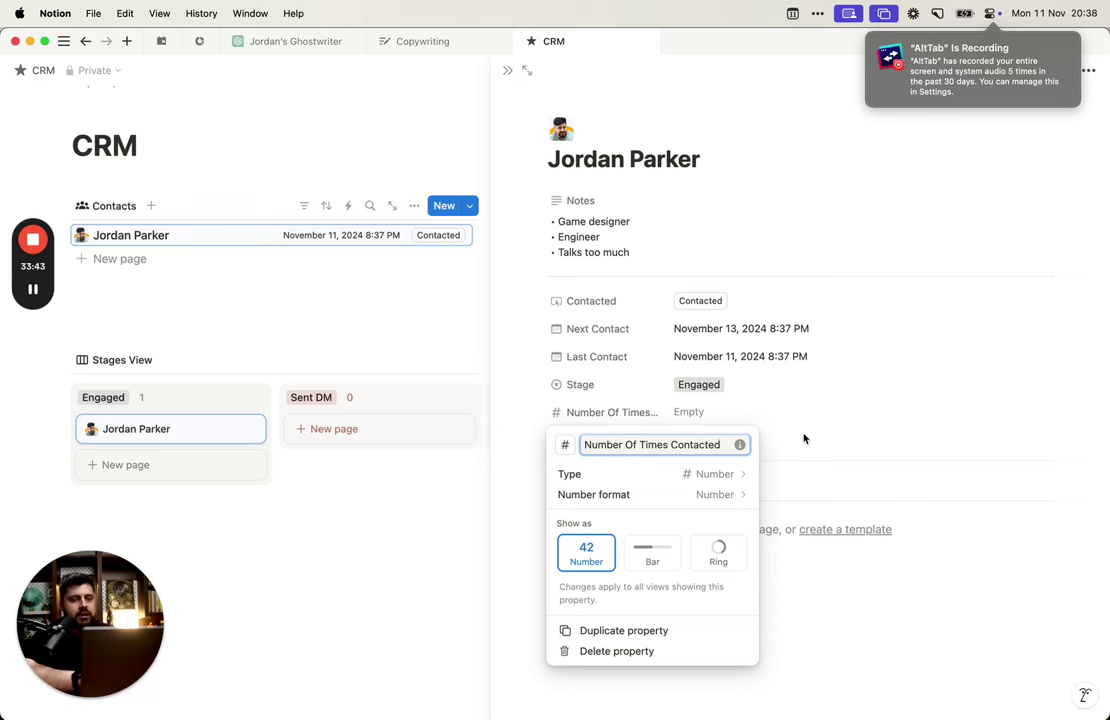
{"action": "key", "text": "Return"}
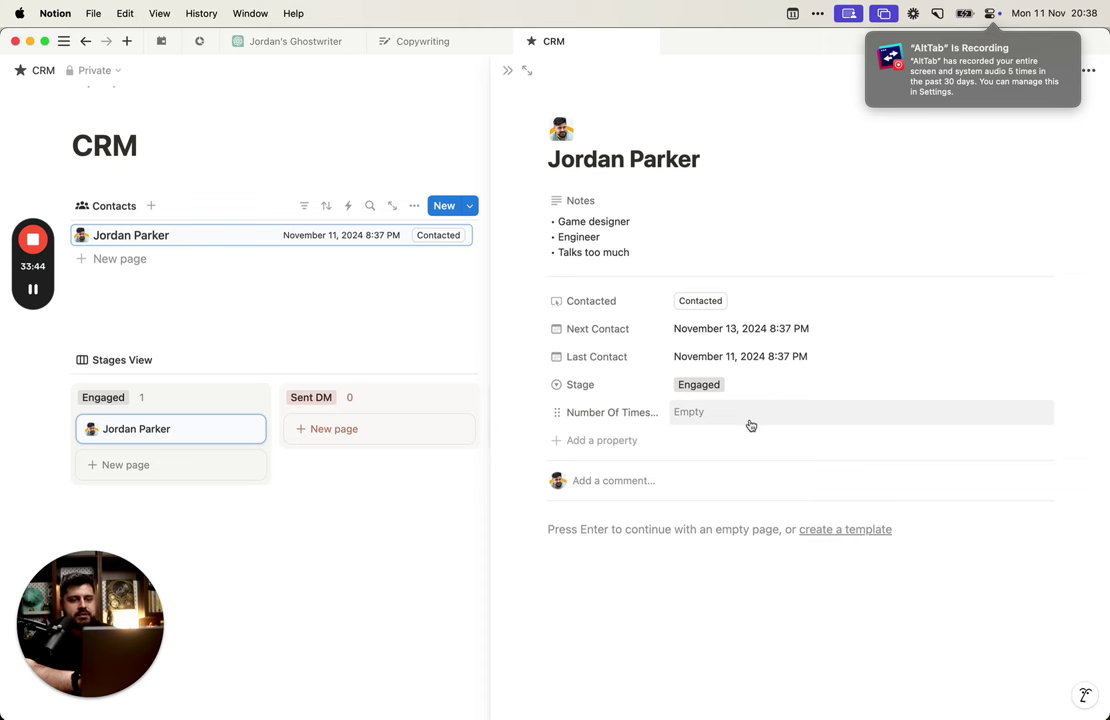
{"action": "left_click", "coordinate": [728, 423]}
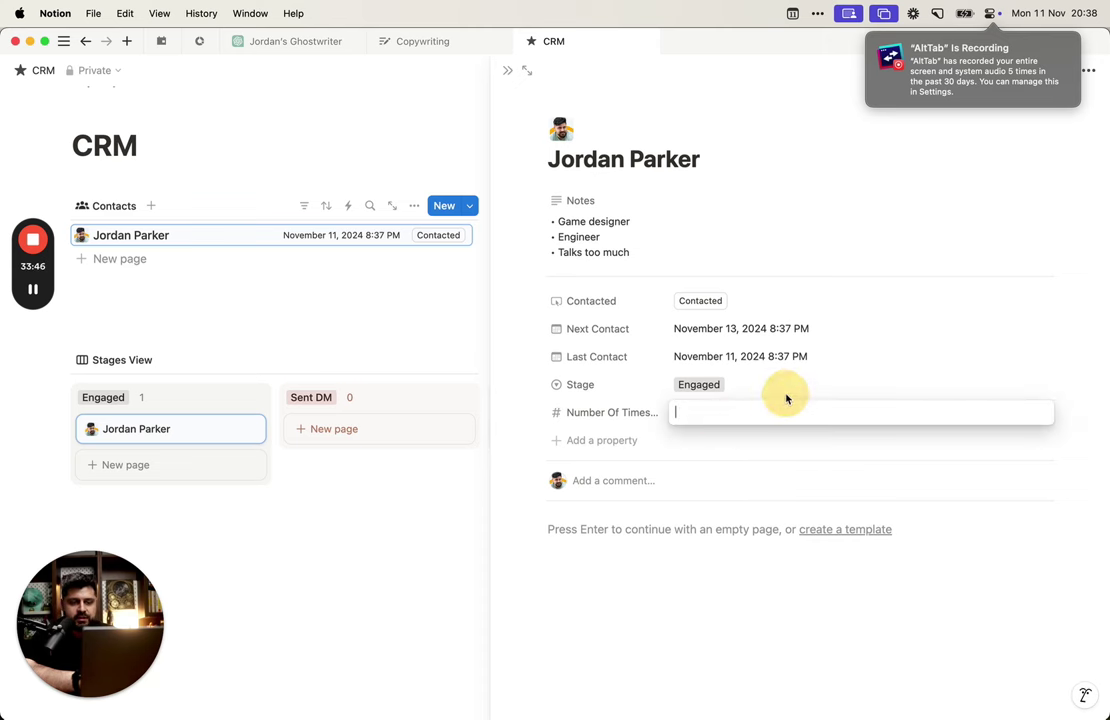
{"action": "key", "text": "Escape"}
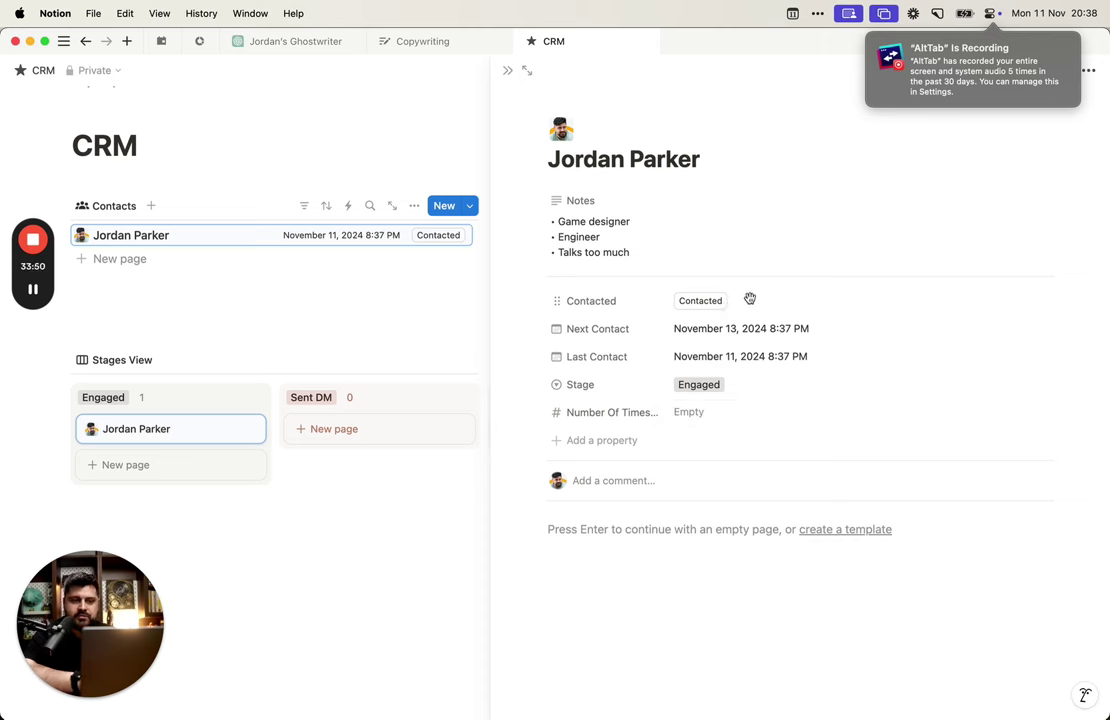
Step: Add a Contacted action that sets Number Of Times Contacted with a custom formula
{"action": "left_click", "coordinate": [622, 301]}
{"action": "left_click", "coordinate": [632, 350]}
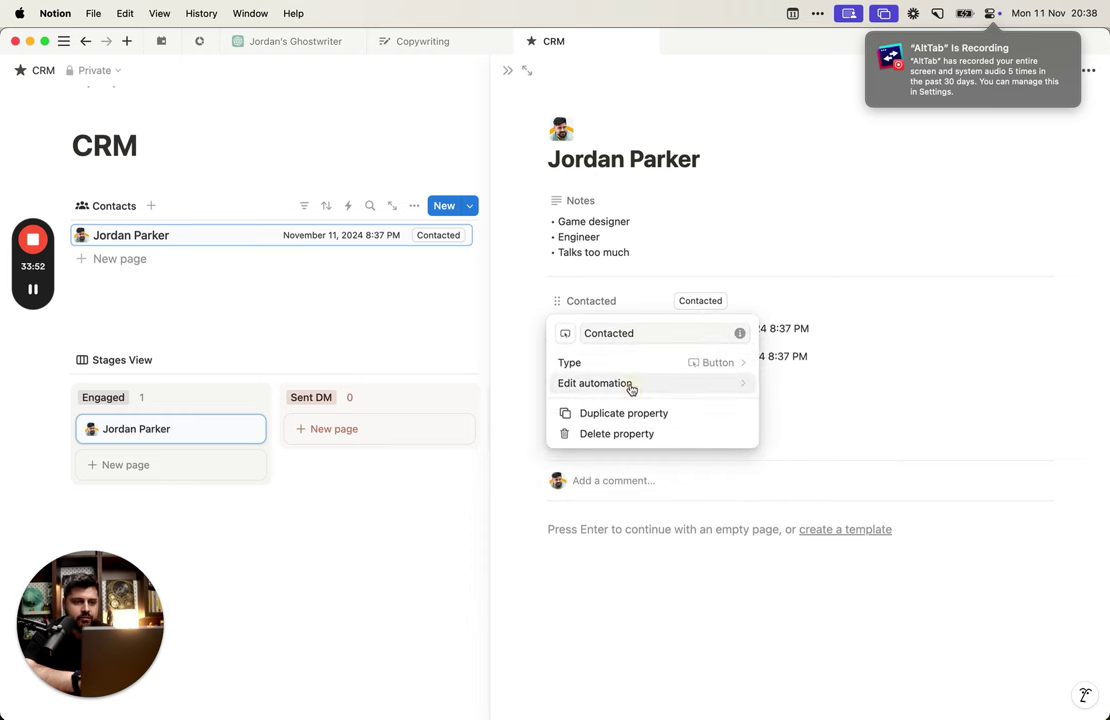
{"action": "left_click", "coordinate": [700, 386]}
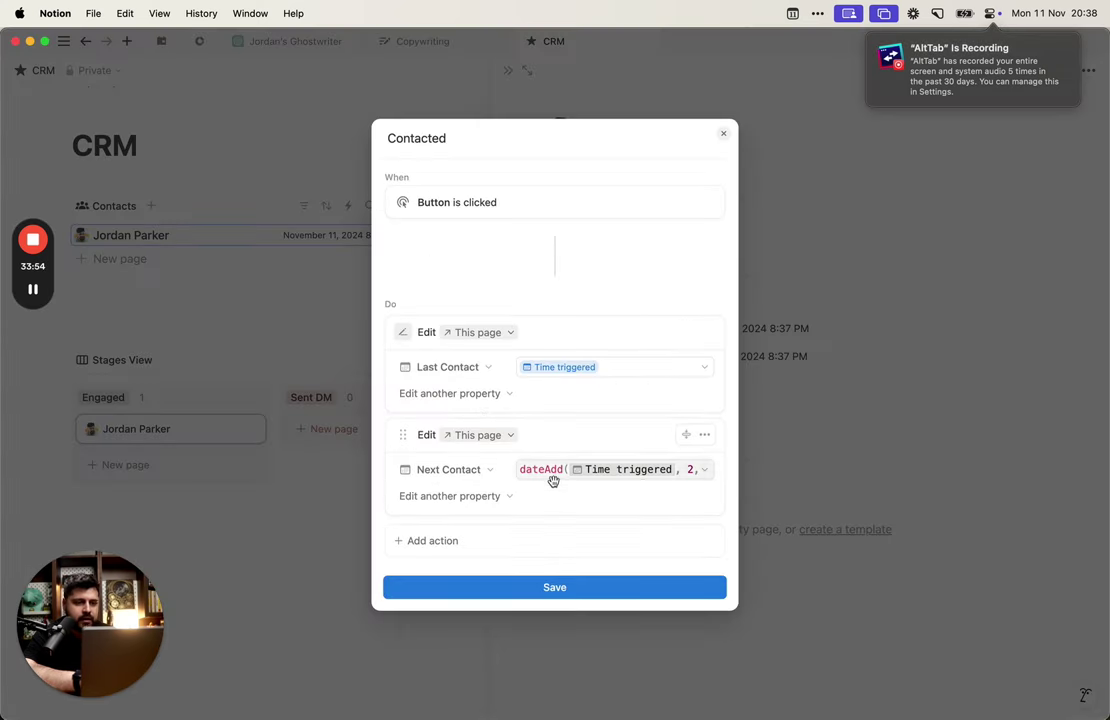
{"action": "left_click", "coordinate": [440, 540]}
{"action": "left_click", "coordinate": [490, 386]}
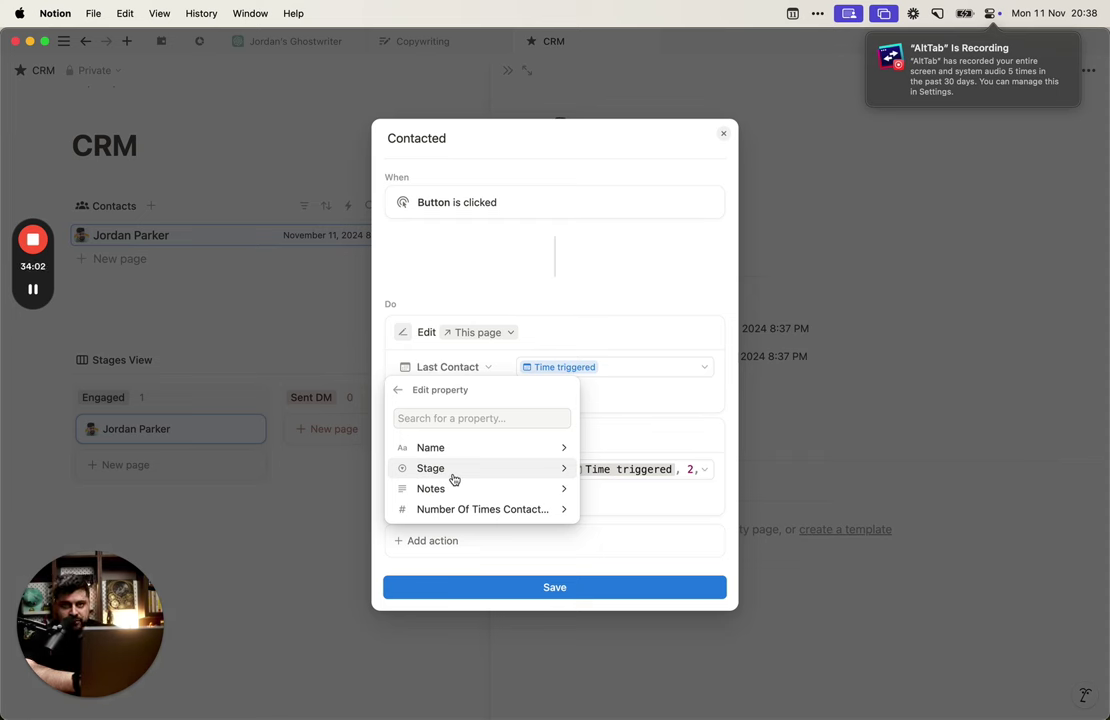
{"action": "left_click", "coordinate": [525, 509]}
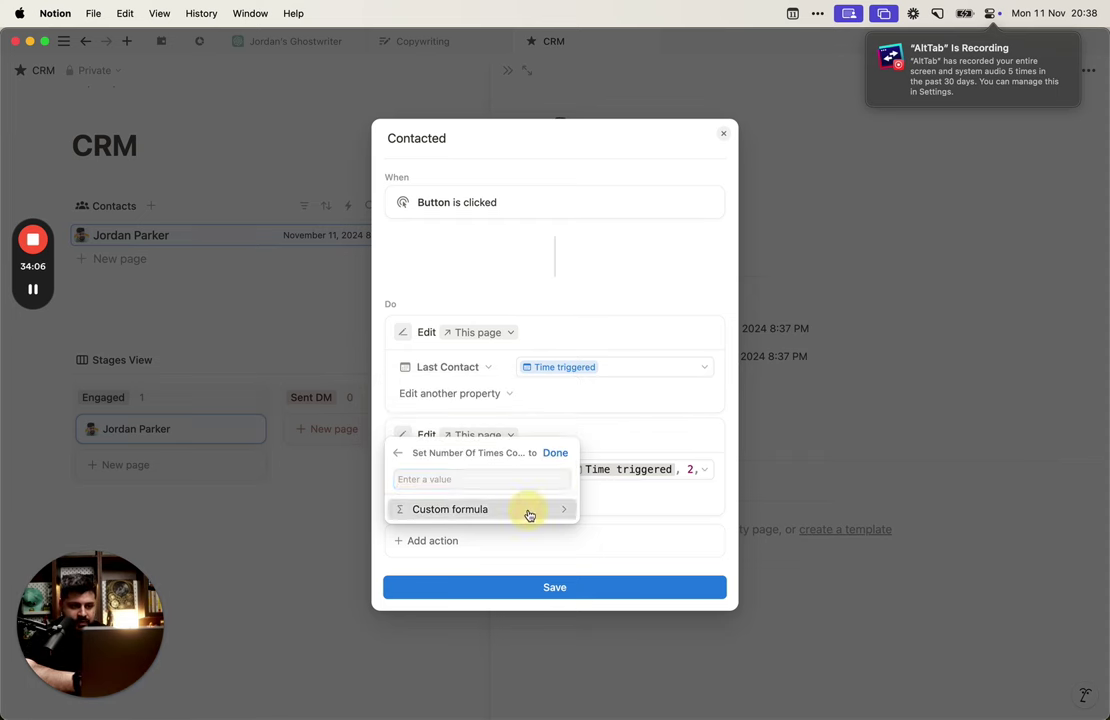
{"action": "left_click", "coordinate": [528, 510]}
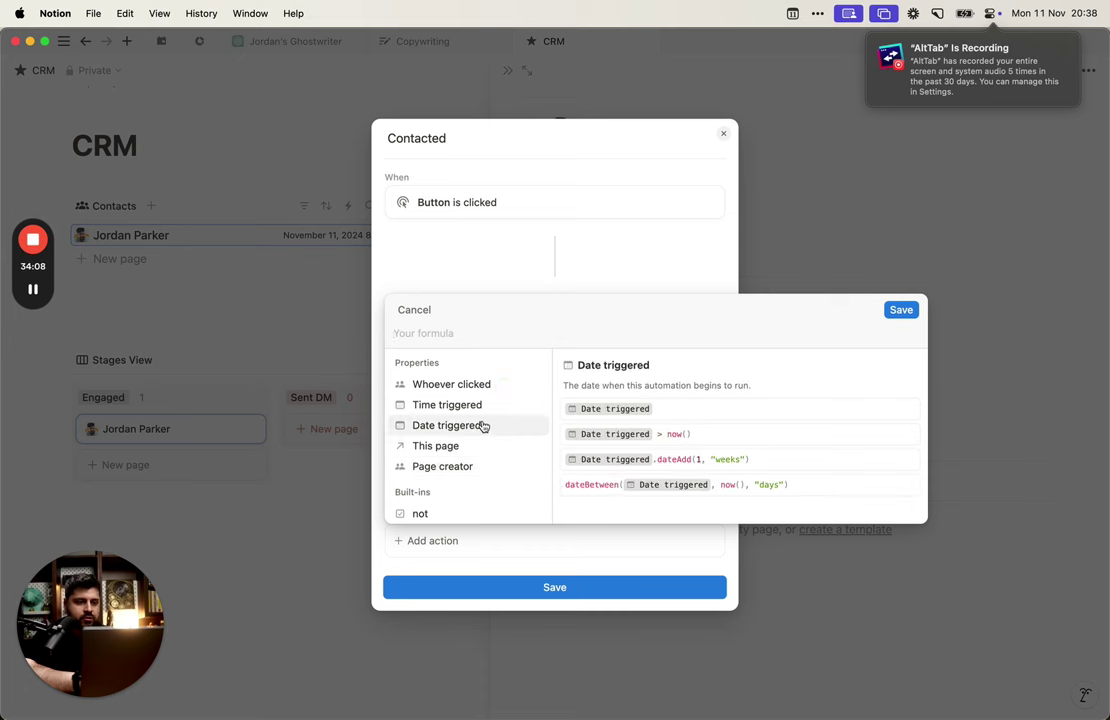
Step: Enter the formula This page.Number Of Times Contacted + 1 and save the automation
{"action": "scroll", "coordinate": [483, 426], "scroll_direction": "down", "scroll_amount": 2}
{"action": "type", "text": "numb"}
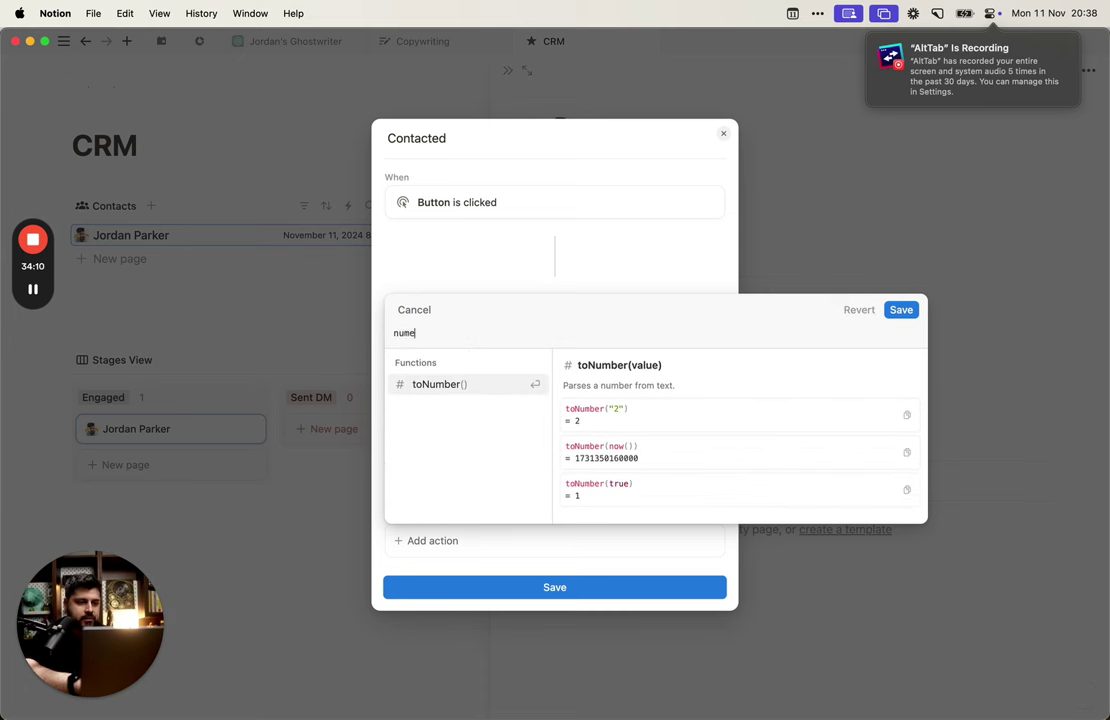
{"action": "key", "text": "BackSpace"}
{"action": "key", "text": "BackSpace"}
{"action": "key", "text": "BackSpace"}
{"action": "key", "text": "BackSpace"}
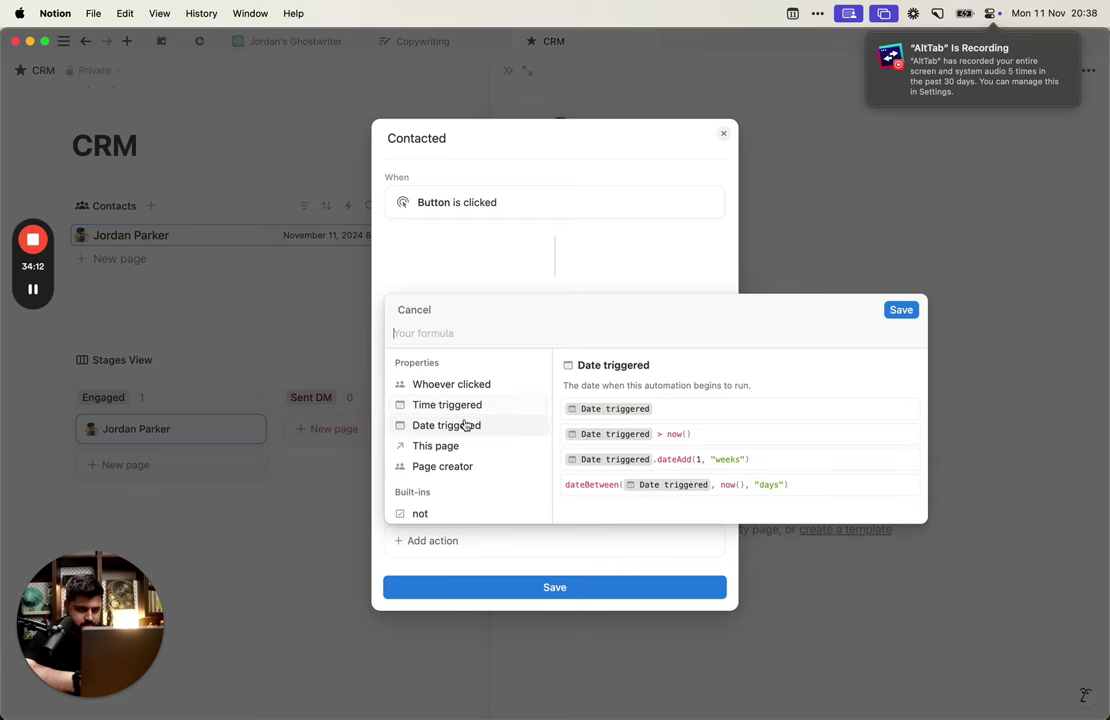
{"action": "scroll", "coordinate": [466, 426], "scroll_direction": "down", "scroll_amount": 2}
{"action": "scroll", "coordinate": [468, 410], "scroll_direction": "up", "scroll_amount": 2}
{"action": "left_click", "coordinate": [471, 376]}
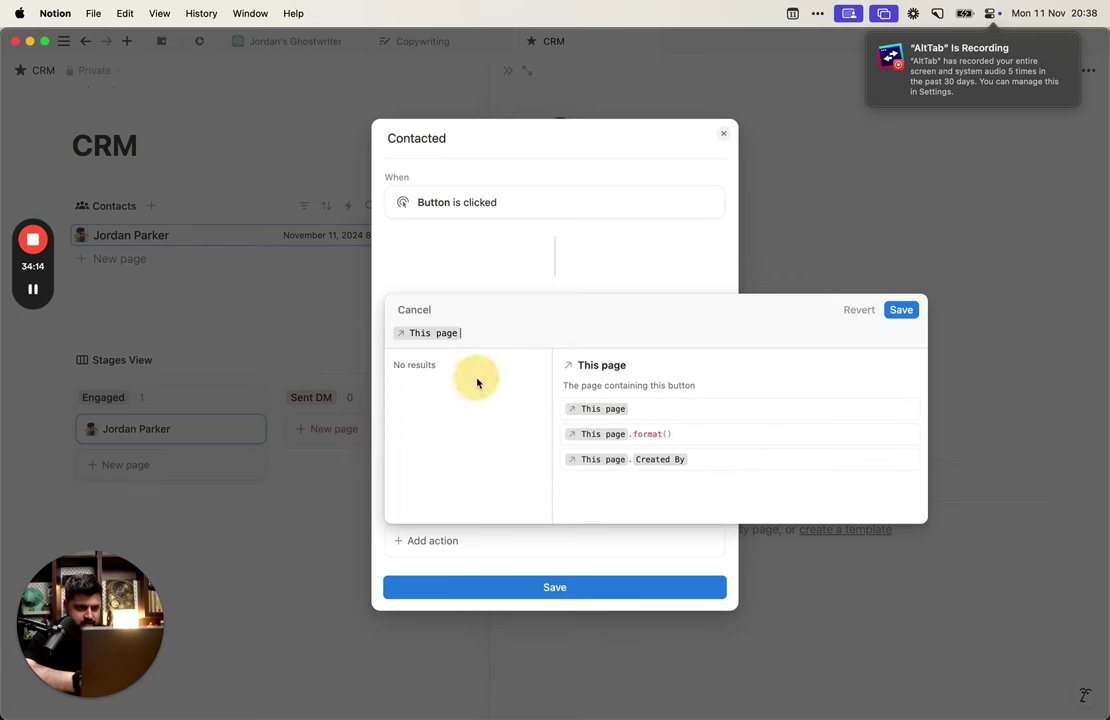
{"action": "type", "text": ".num"}
{"action": "key", "text": "Return"}
{"action": "type", "text": "+ 1"}
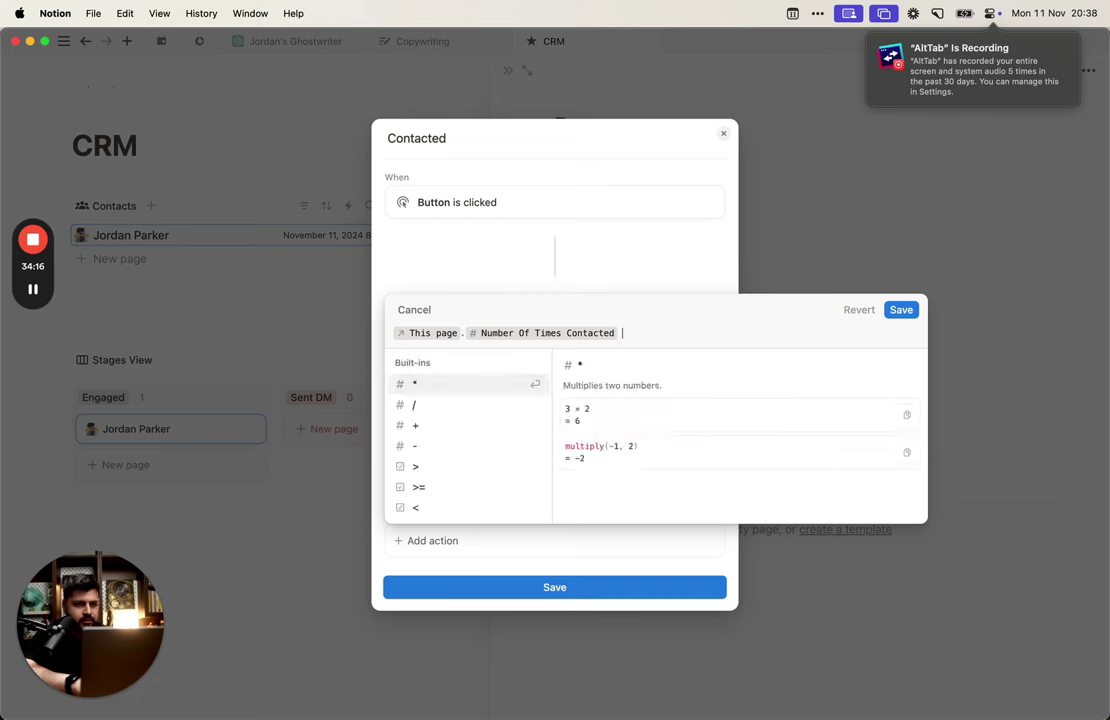
{"action": "left_click", "coordinate": [895, 311]}
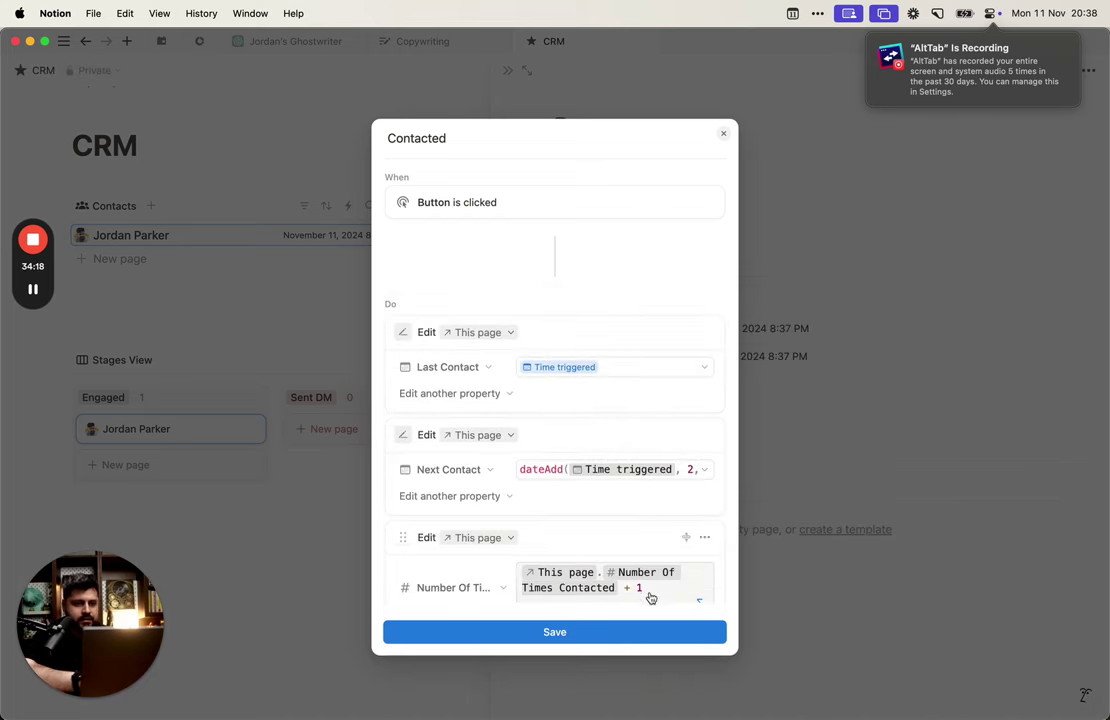
{"action": "left_click", "coordinate": [637, 627]}
{"action": "left_click", "coordinate": [825, 281]}
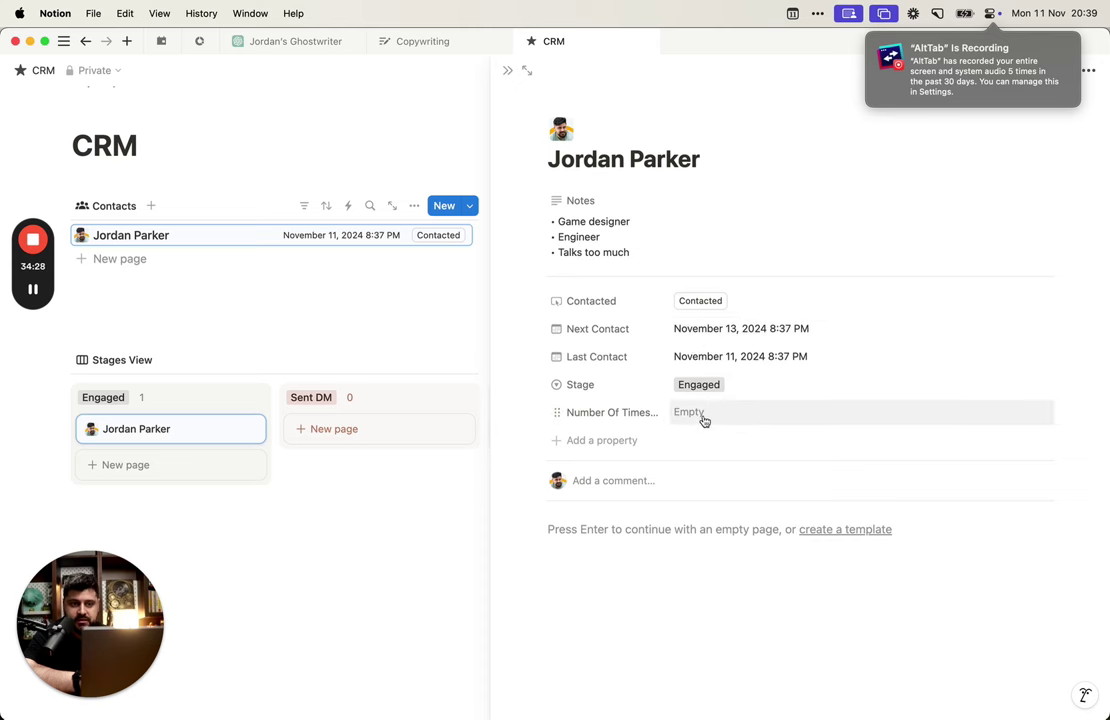
Step: Press Contacted six times to check that the count rises
{"action": "left_click", "coordinate": [700, 308]}
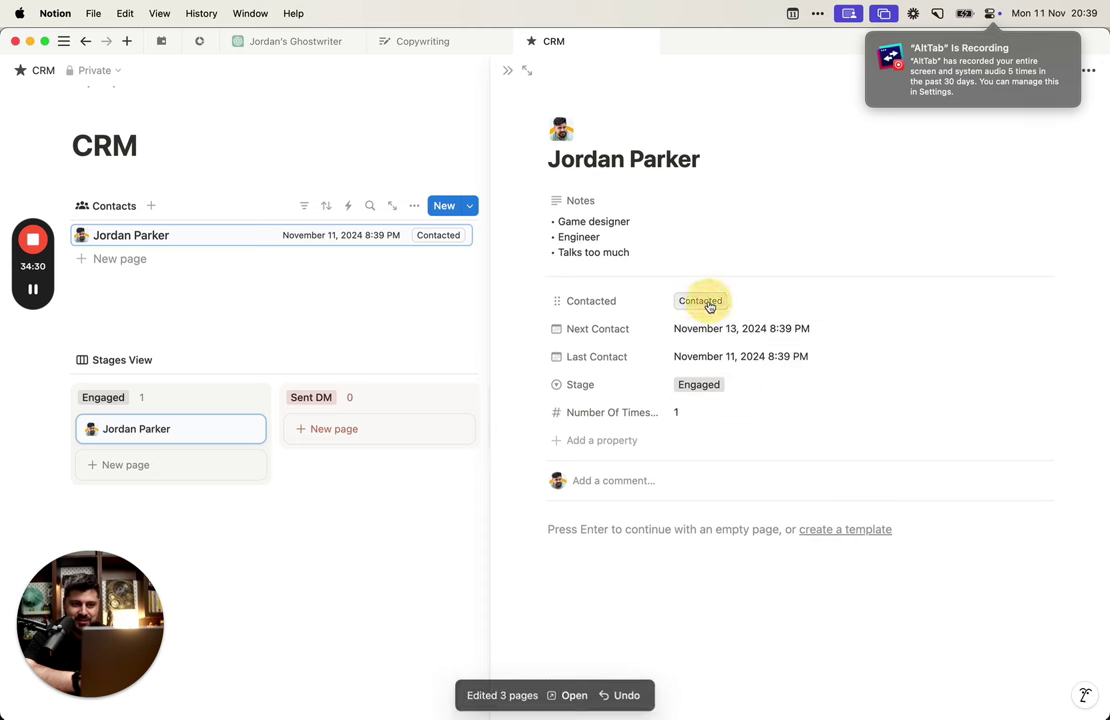
{"action": "left_click", "coordinate": [700, 305]}
{"action": "left_click", "coordinate": [700, 305]}
{"action": "left_click", "coordinate": [700, 305]}
{"action": "left_click", "coordinate": [700, 305]}
{"action": "left_click", "coordinate": [700, 305]}
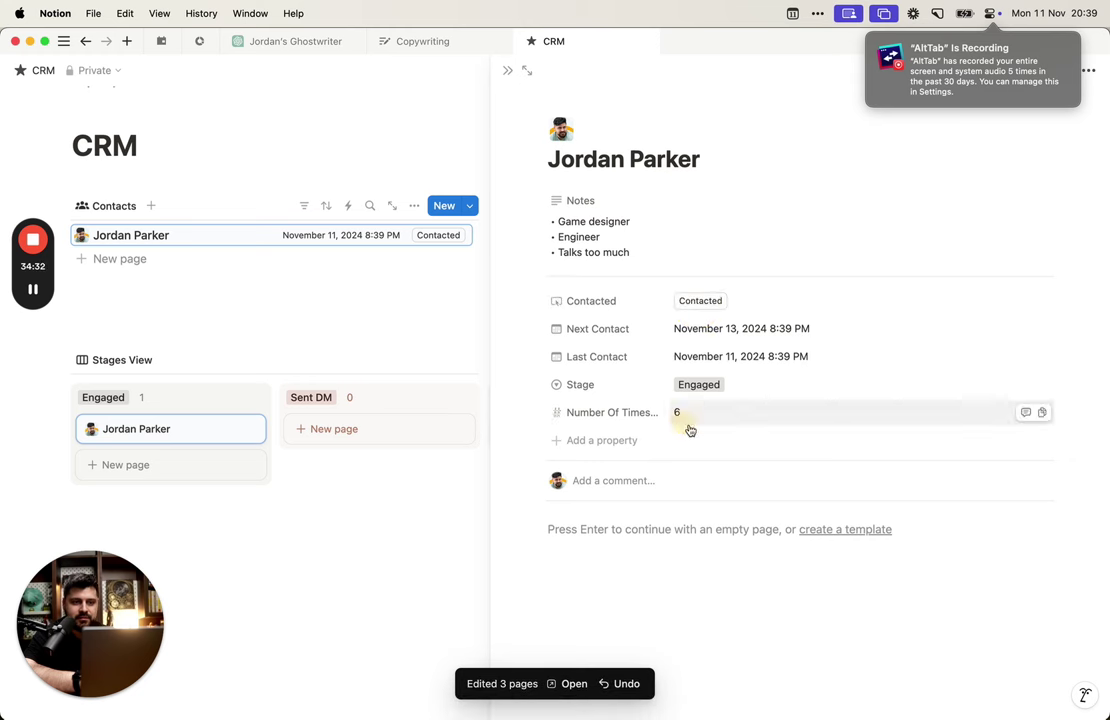
{"action": "left_click", "coordinate": [714, 304]}
{"action": "left_click", "coordinate": [714, 304]}
{"action": "left_click", "coordinate": [714, 304]}
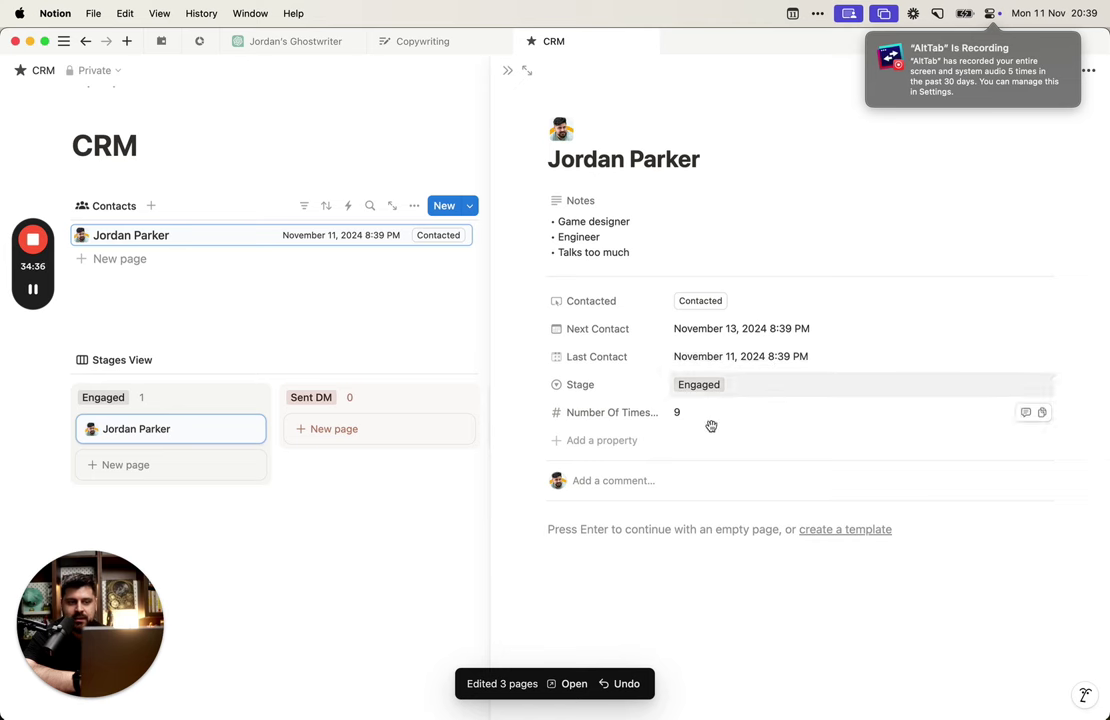
Step: Clear the Last Contact and Next Contact dates, then press Contacted to refill them
{"action": "left_click", "coordinate": [771, 354]}
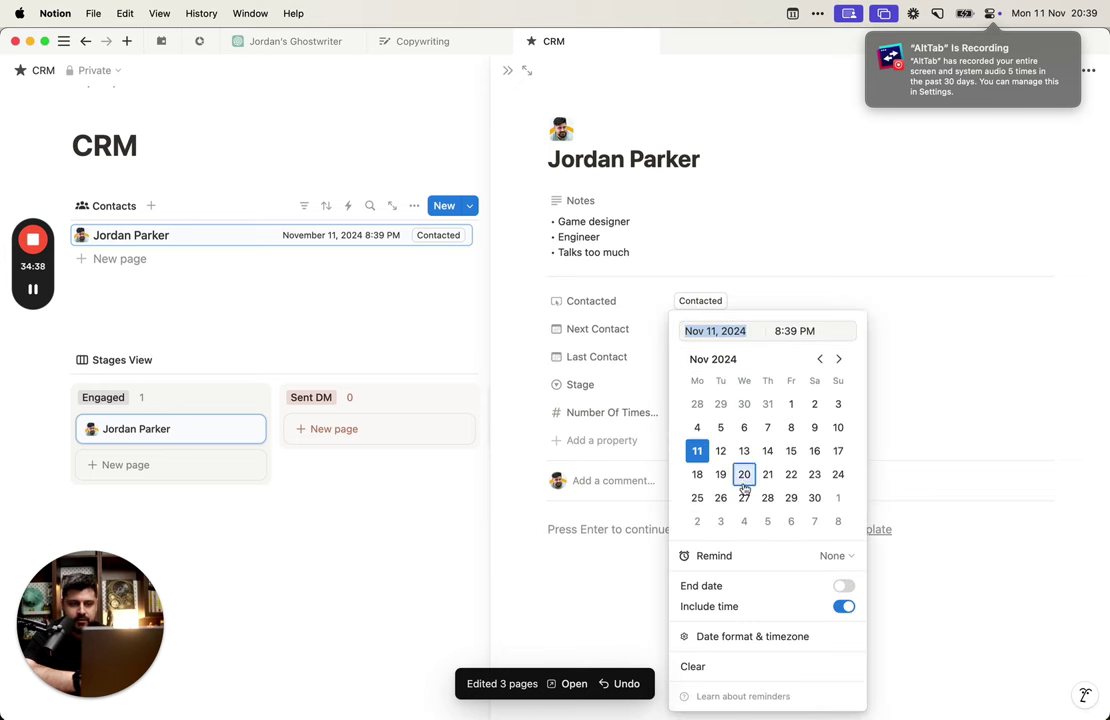
{"action": "left_click", "coordinate": [691, 667]}
{"action": "left_click", "coordinate": [899, 332]}
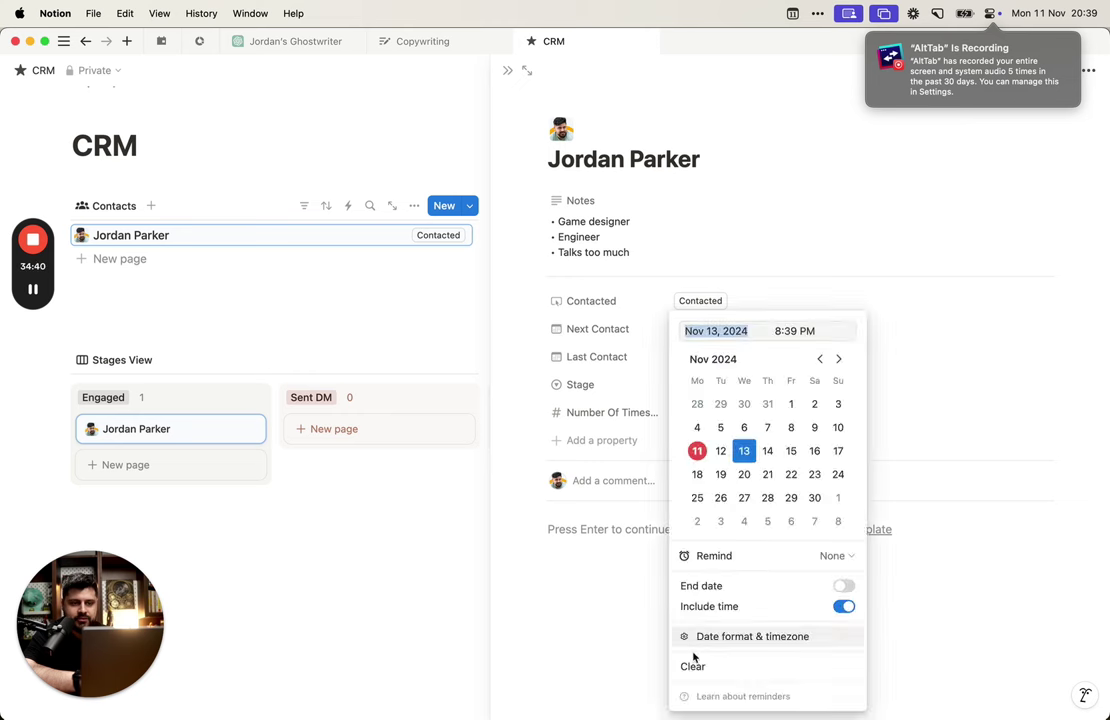
{"action": "left_click", "coordinate": [691, 665]}
{"action": "left_click", "coordinate": [703, 303]}
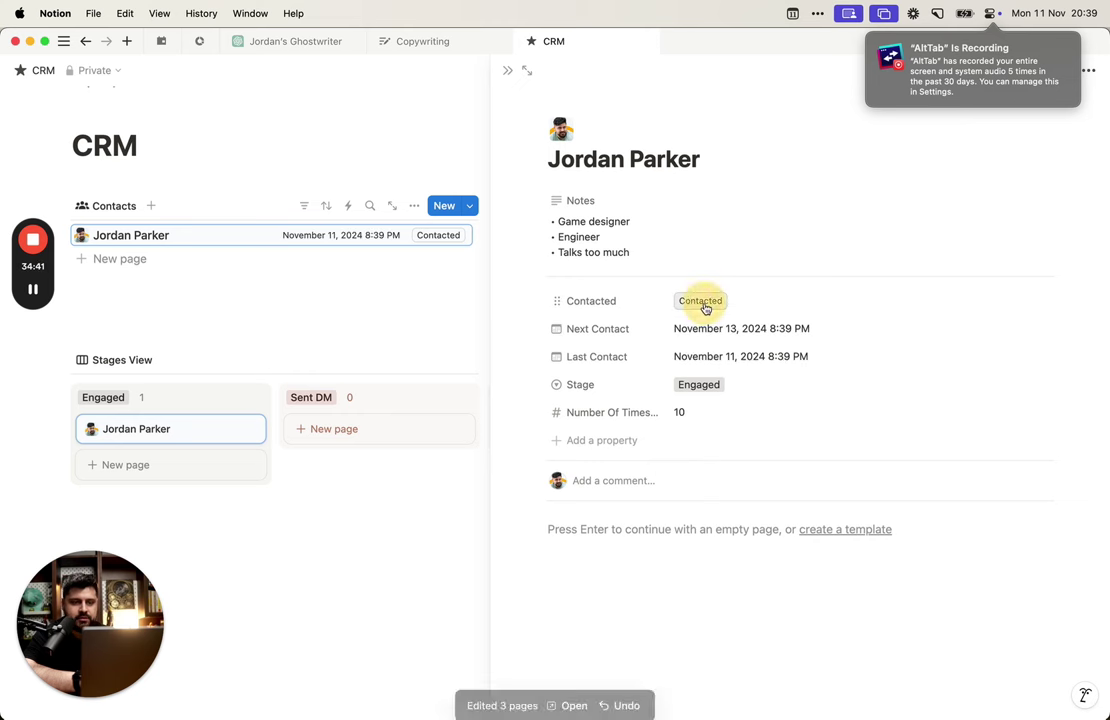
Step: Empty the count and both dates, then press Contacted once, giving a count of 1
{"action": "left_click", "coordinate": [711, 412]}
{"action": "key", "text": "BackSpace"}
{"action": "key", "text": "Return"}
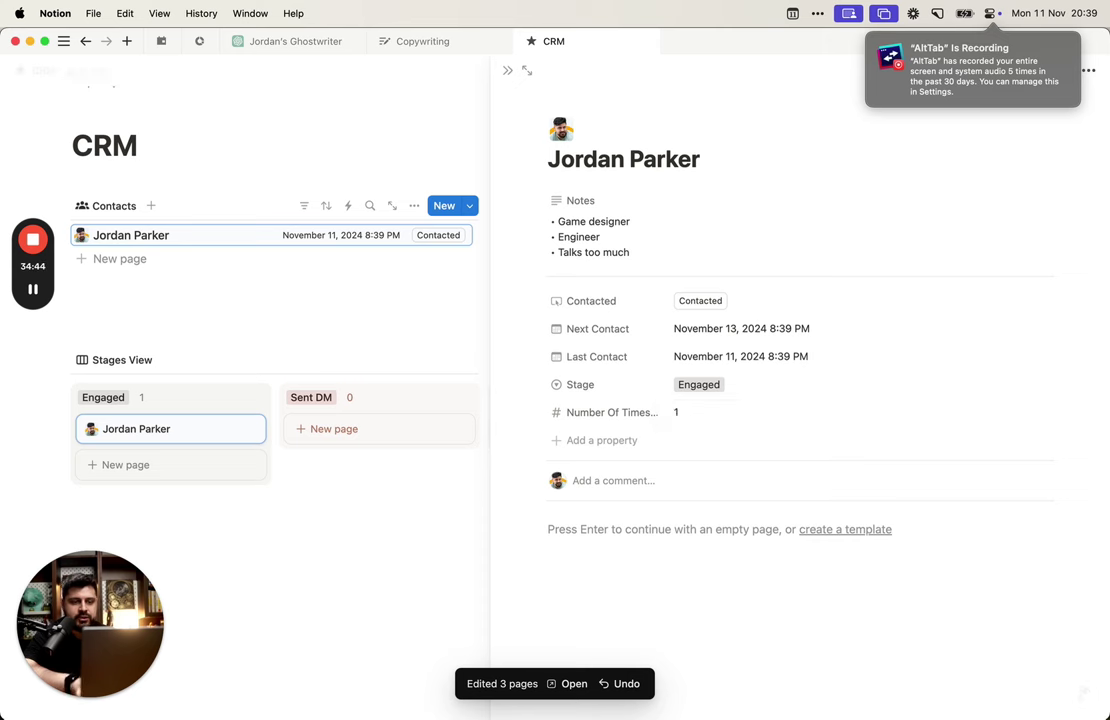
{"action": "left_click", "coordinate": [704, 421]}
{"action": "key", "text": "BackSpace"}
{"action": "key", "text": "Return"}
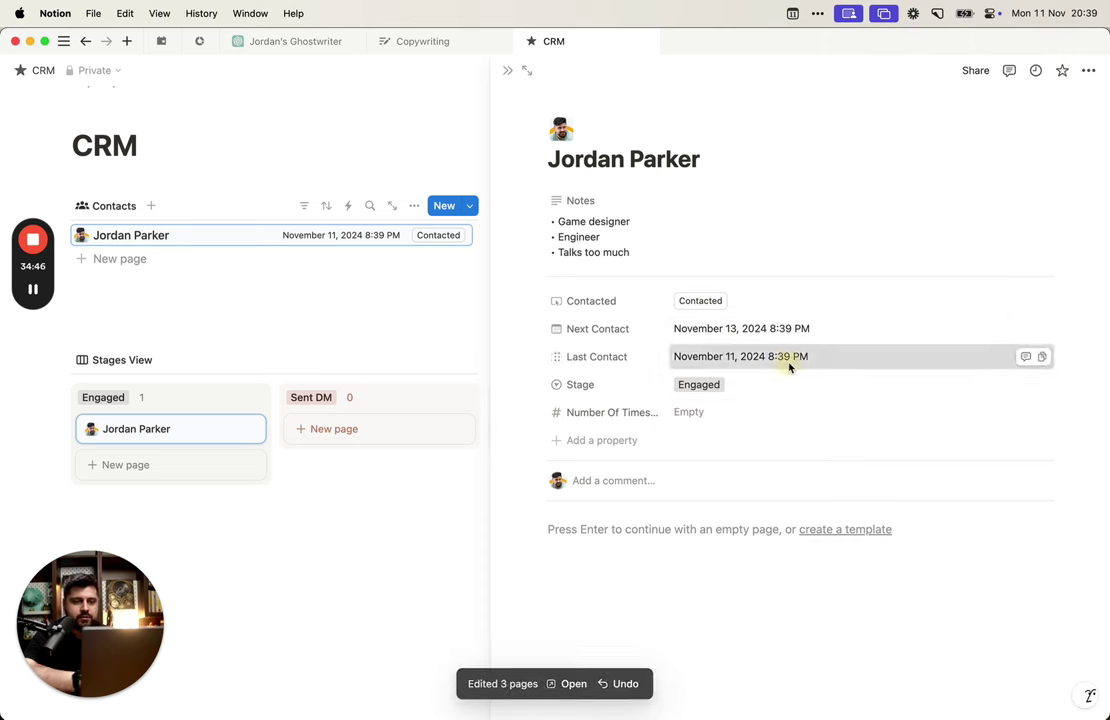
{"action": "left_click", "coordinate": [787, 360]}
{"action": "left_click", "coordinate": [705, 666]}
{"action": "left_click", "coordinate": [805, 330]}
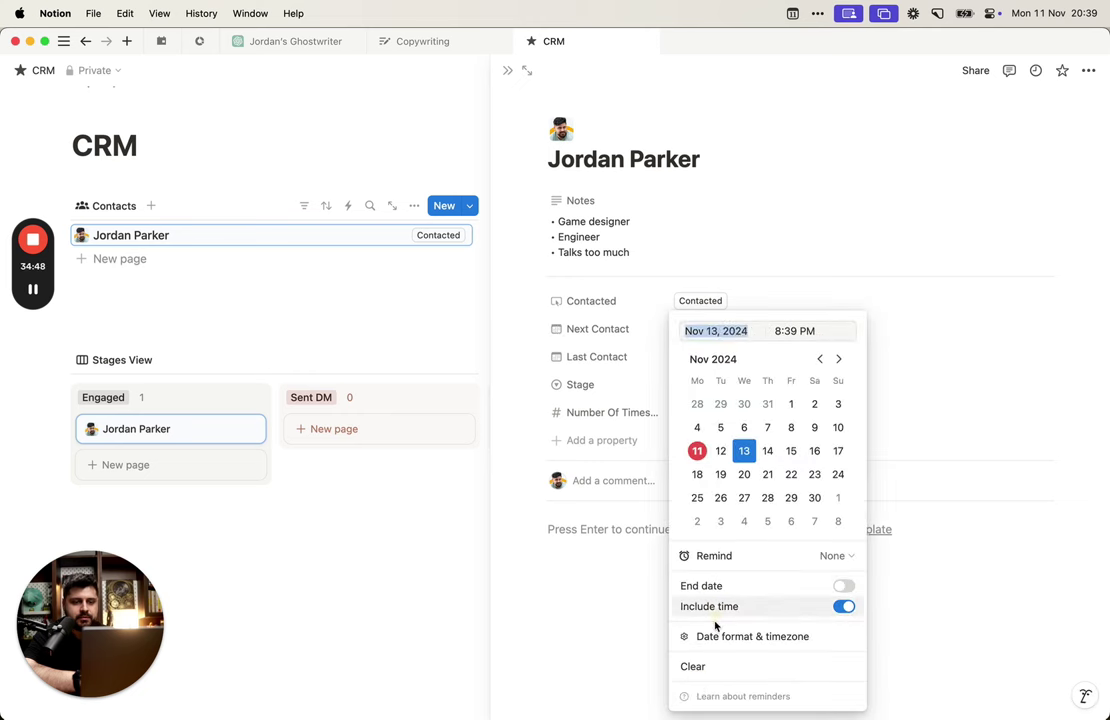
{"action": "left_click", "coordinate": [697, 679]}
{"action": "left_click", "coordinate": [705, 301]}
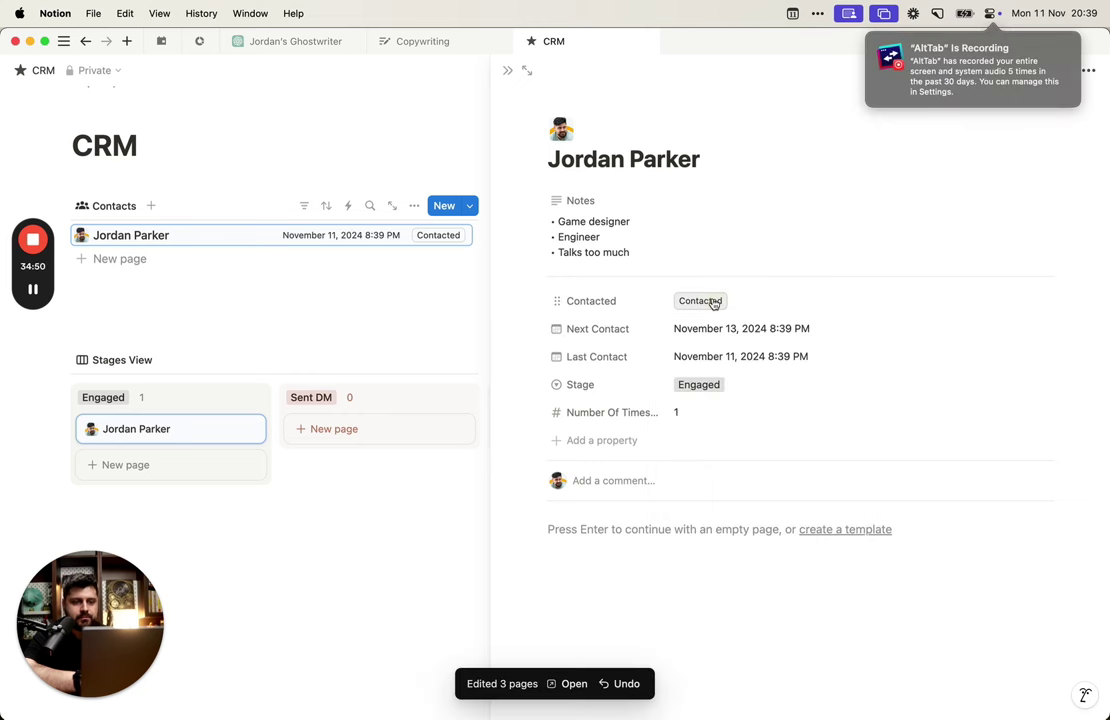
Step: Add a Button property named Clean Up and move it just below Contacted
{"action": "left_click", "coordinate": [620, 440]}
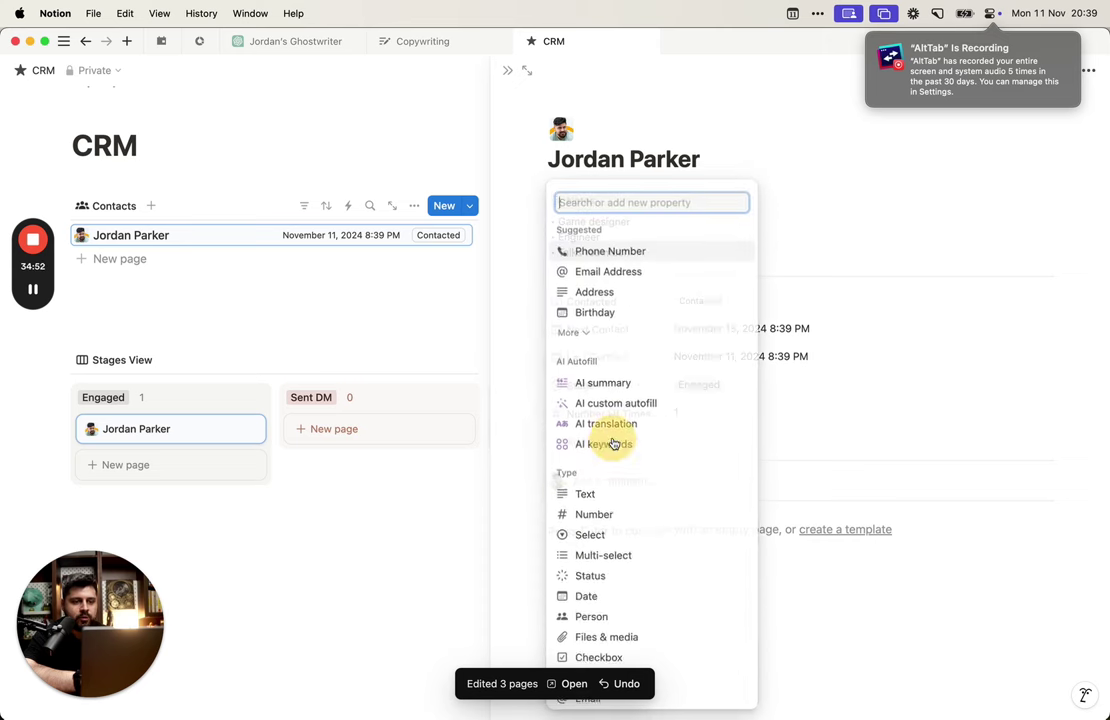
{"action": "type", "text": "butt"}
{"action": "key", "text": "Return"}
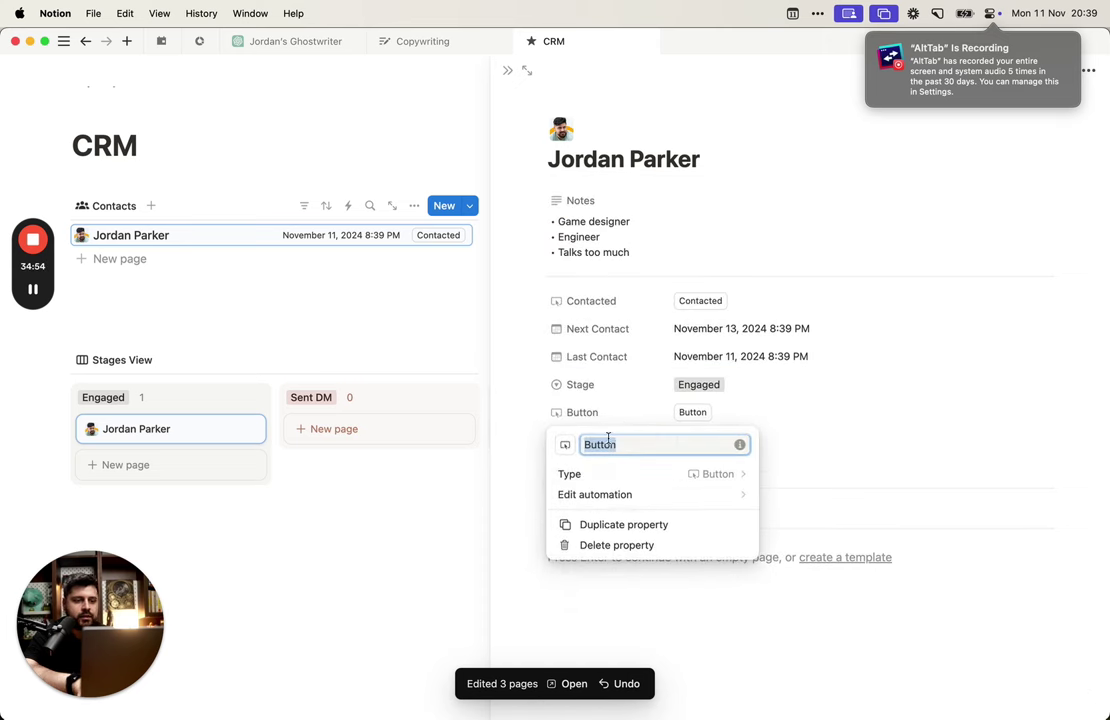
{"action": "type", "text": "Clean U"}
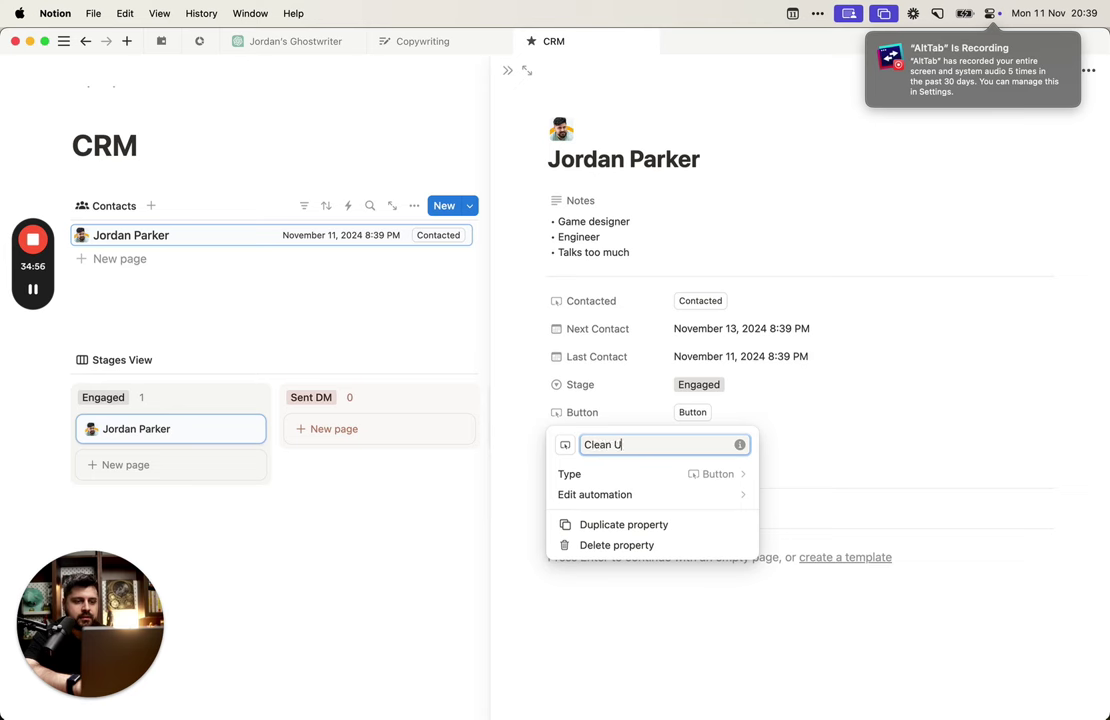
{"action": "type", "text": "p"}
{"action": "key", "text": "Return"}
{"action": "left_click_drag", "start_coordinate": [556, 412], "coordinate": [617, 344]}
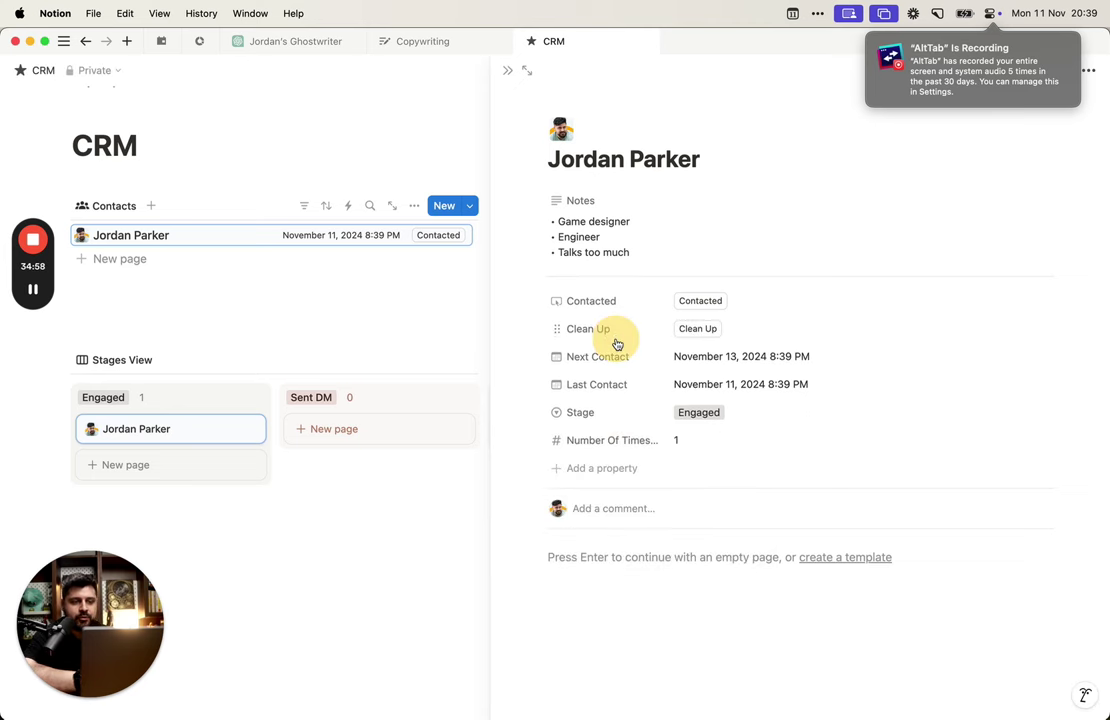
Step: In Clean Up's automation, add an Edit property action that blanks Next Contact
{"action": "left_click", "coordinate": [632, 337]}
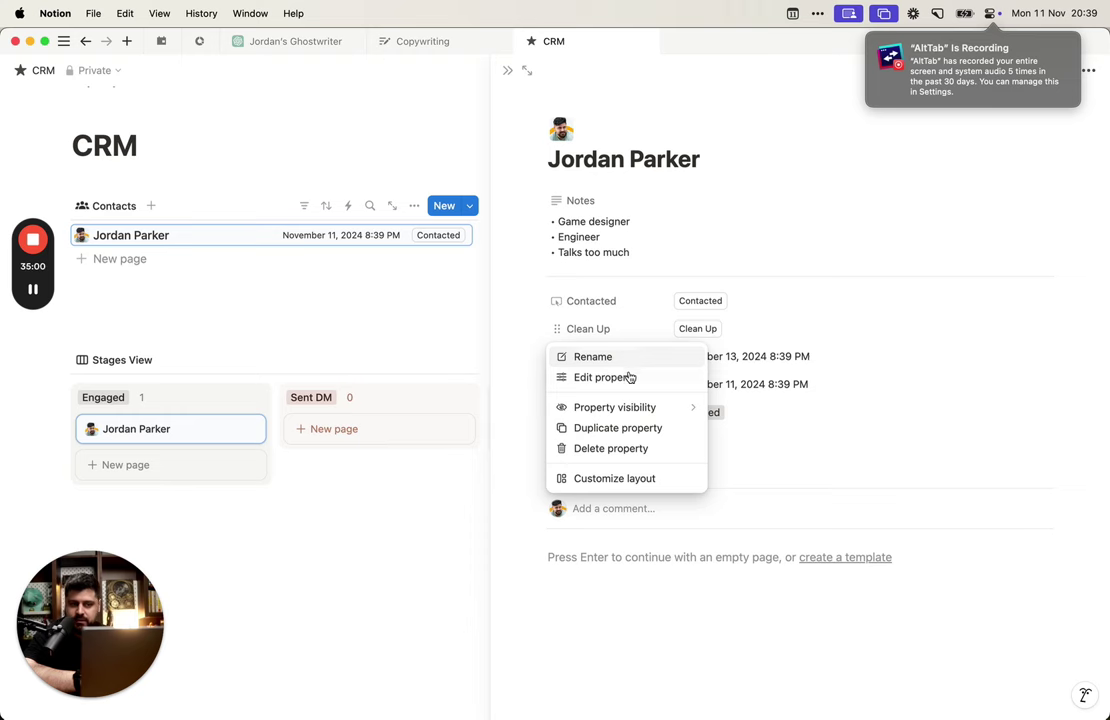
{"action": "left_click", "coordinate": [630, 377]}
{"action": "left_click", "coordinate": [664, 414]}
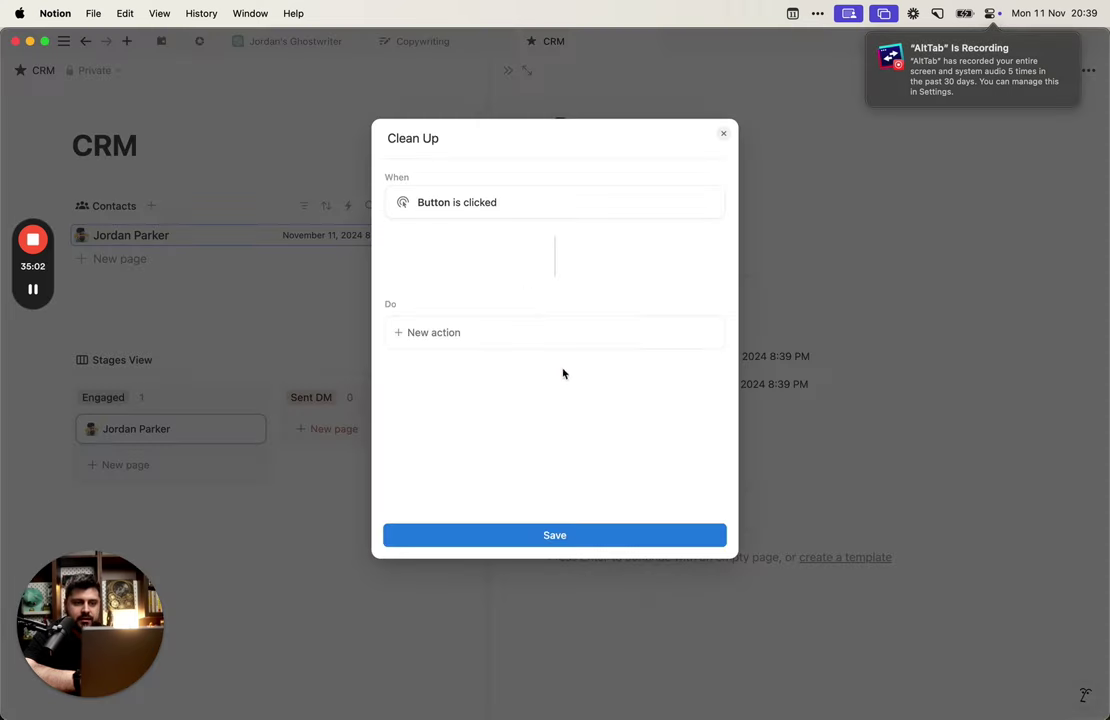
{"action": "left_click", "coordinate": [520, 332]}
{"action": "left_click", "coordinate": [445, 400]}
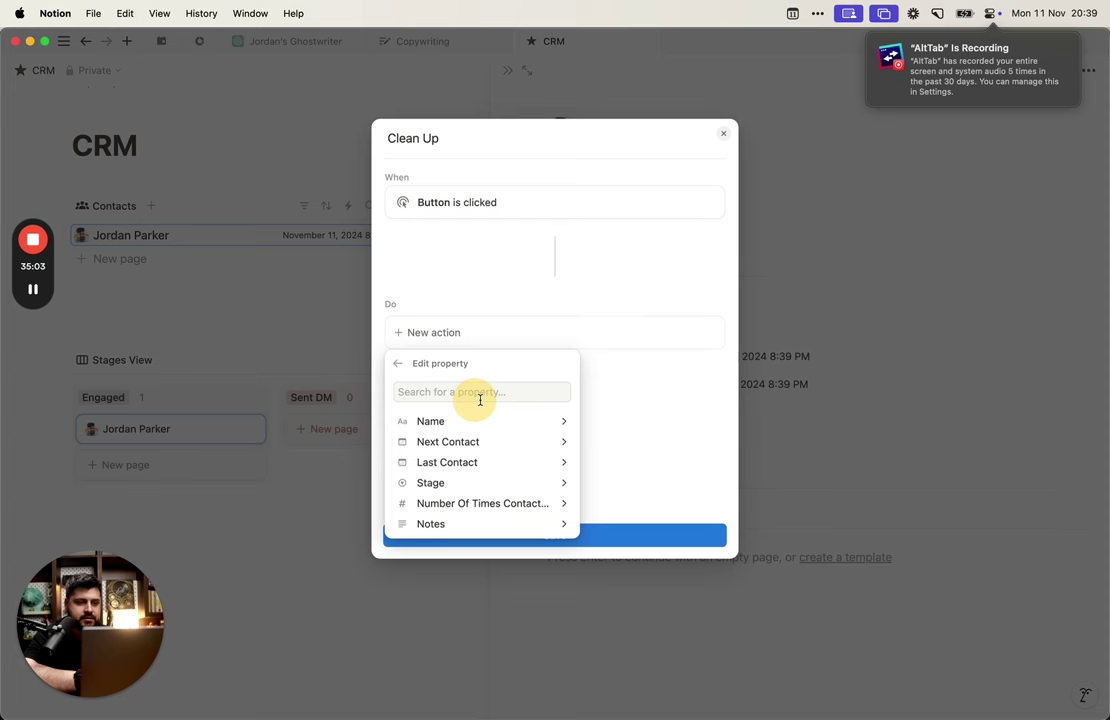
{"action": "left_click", "coordinate": [514, 443]}
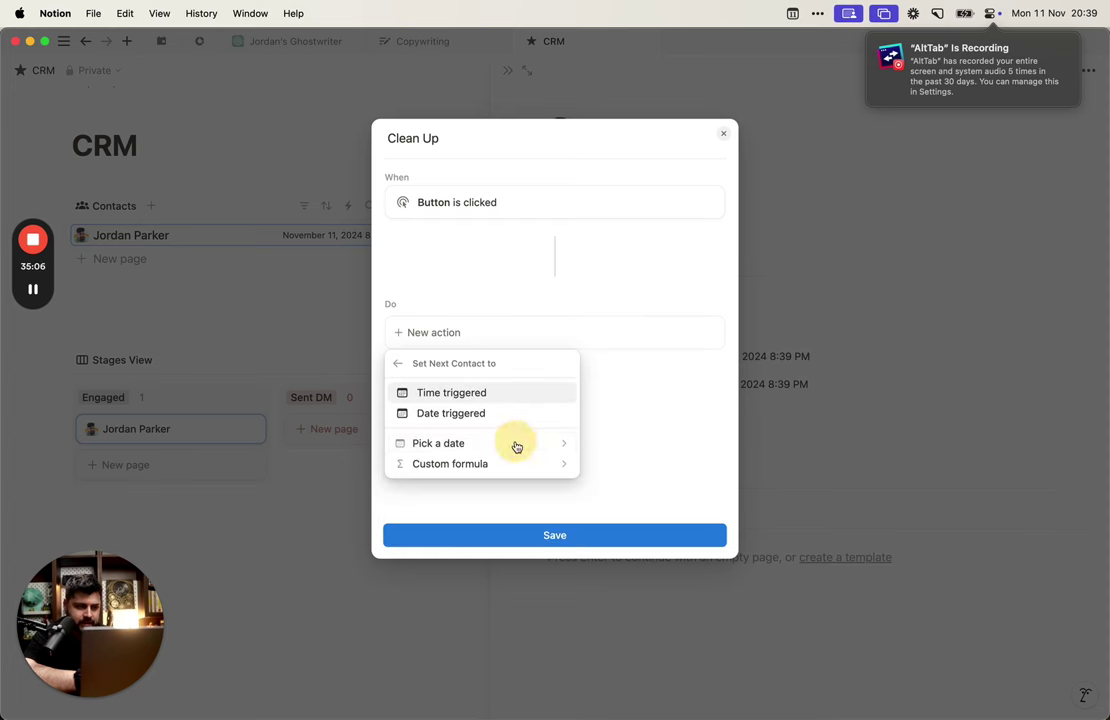
{"action": "left_click", "coordinate": [499, 463]}
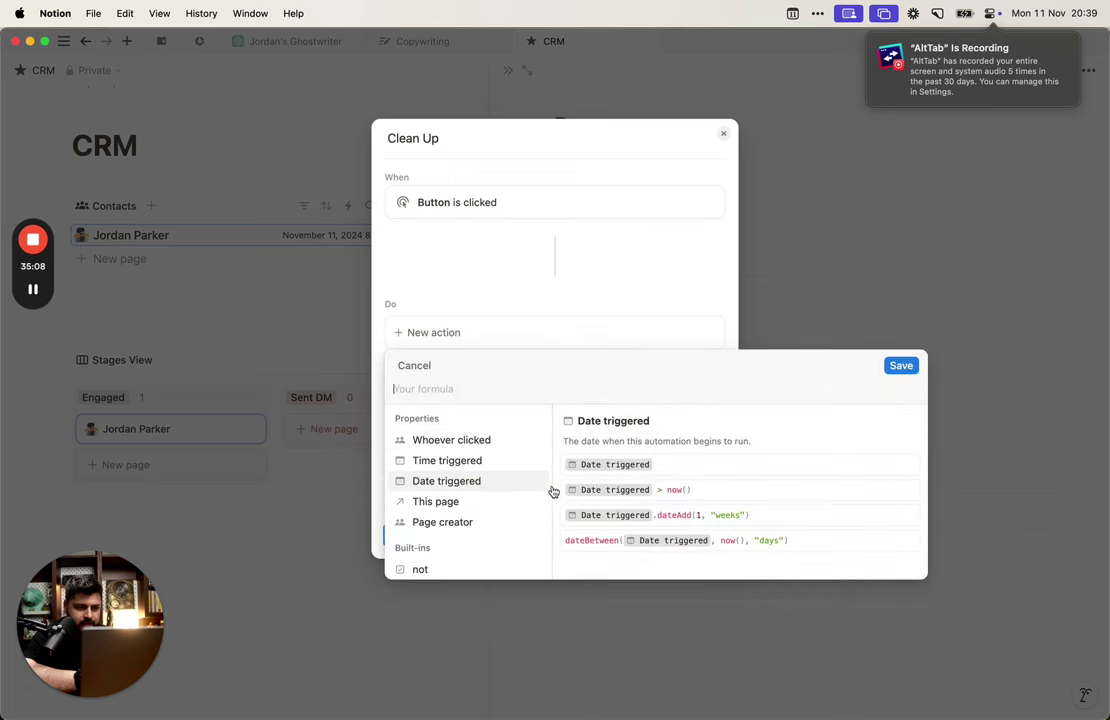
{"action": "left_click", "coordinate": [907, 372]}
{"action": "left_click", "coordinate": [907, 372]}
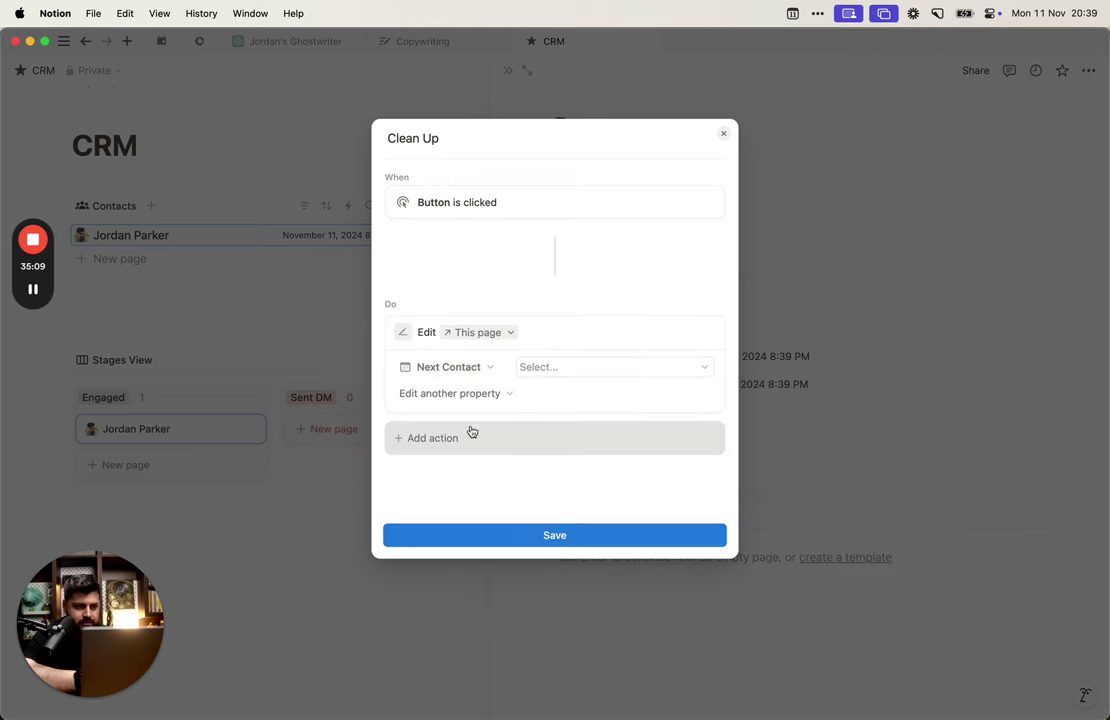
Step: Also blank Last Contact and Number Of Times Contacted in that action, and save
{"action": "left_click", "coordinate": [514, 391]}
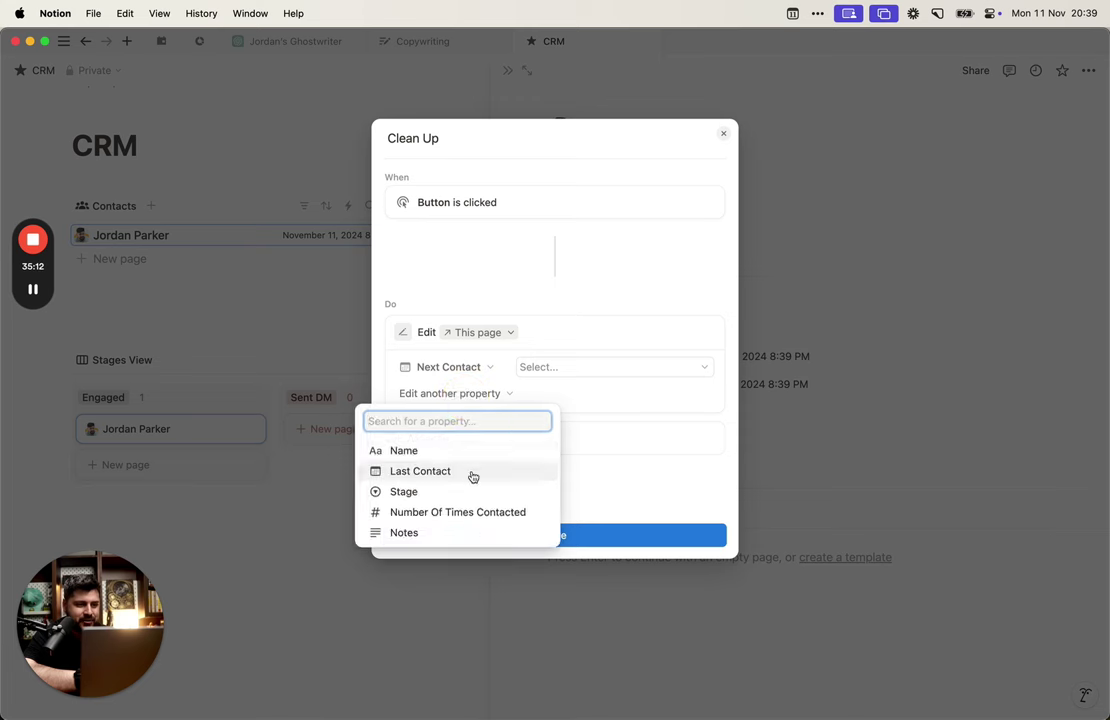
{"action": "left_click", "coordinate": [470, 472]}
{"action": "left_click", "coordinate": [567, 393]}
{"action": "left_click", "coordinate": [567, 393]}
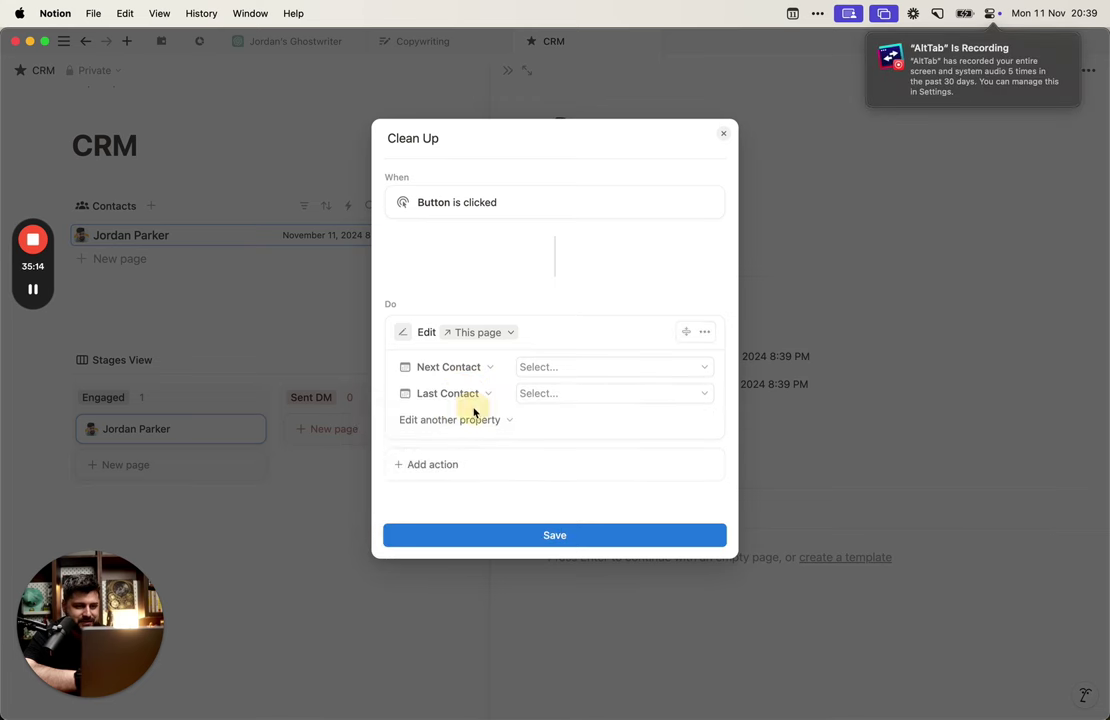
{"action": "left_click", "coordinate": [478, 420]}
{"action": "left_click", "coordinate": [466, 517]}
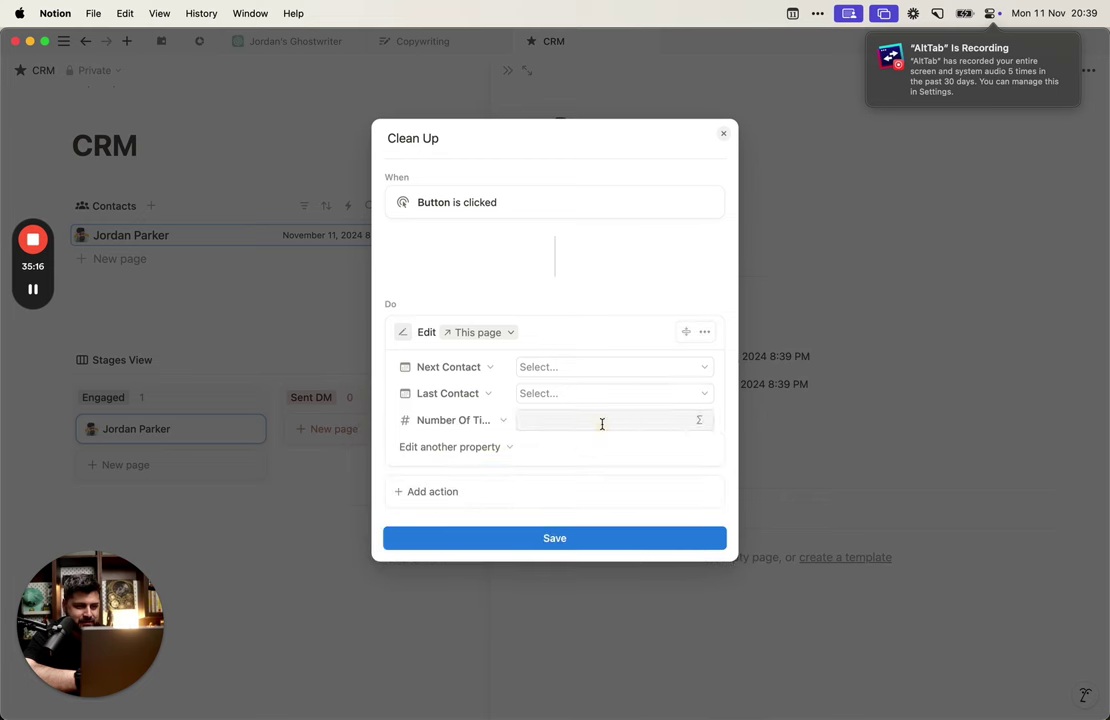
{"action": "left_click", "coordinate": [602, 423]}
{"action": "left_click", "coordinate": [585, 534]}
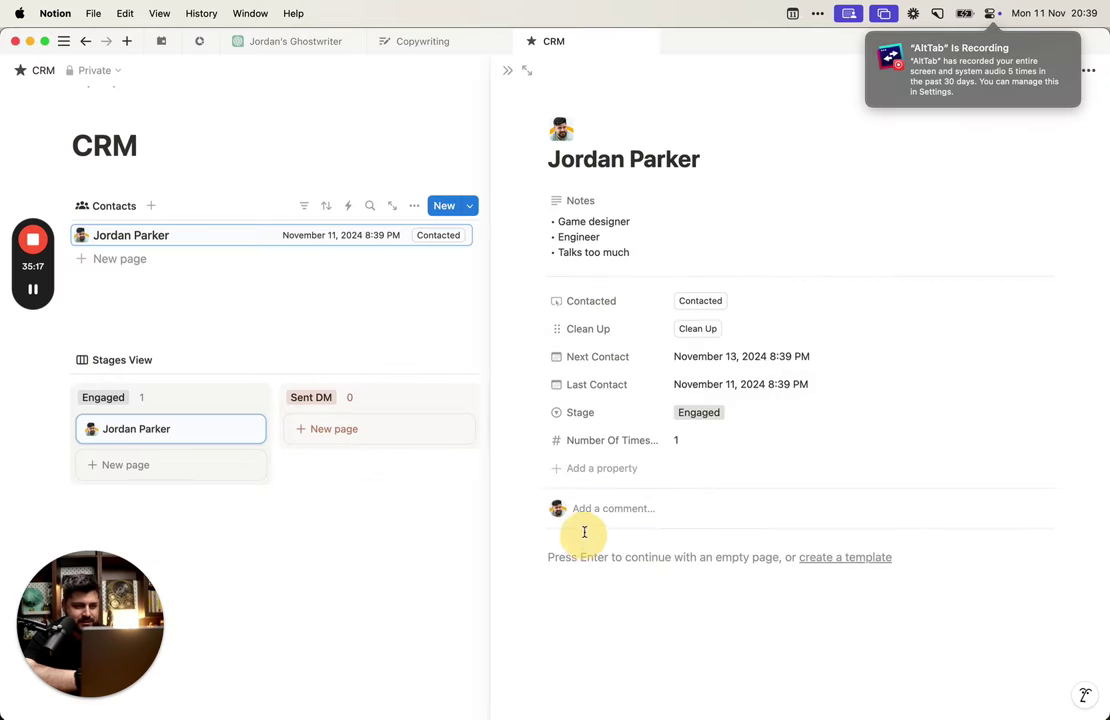
Step: Alternate Clean Up and Contacted to test both, then press Contacted until the count reads 8
{"action": "left_click", "coordinate": [709, 329]}
{"action": "left_click", "coordinate": [700, 302]}
{"action": "left_click", "coordinate": [701, 328]}
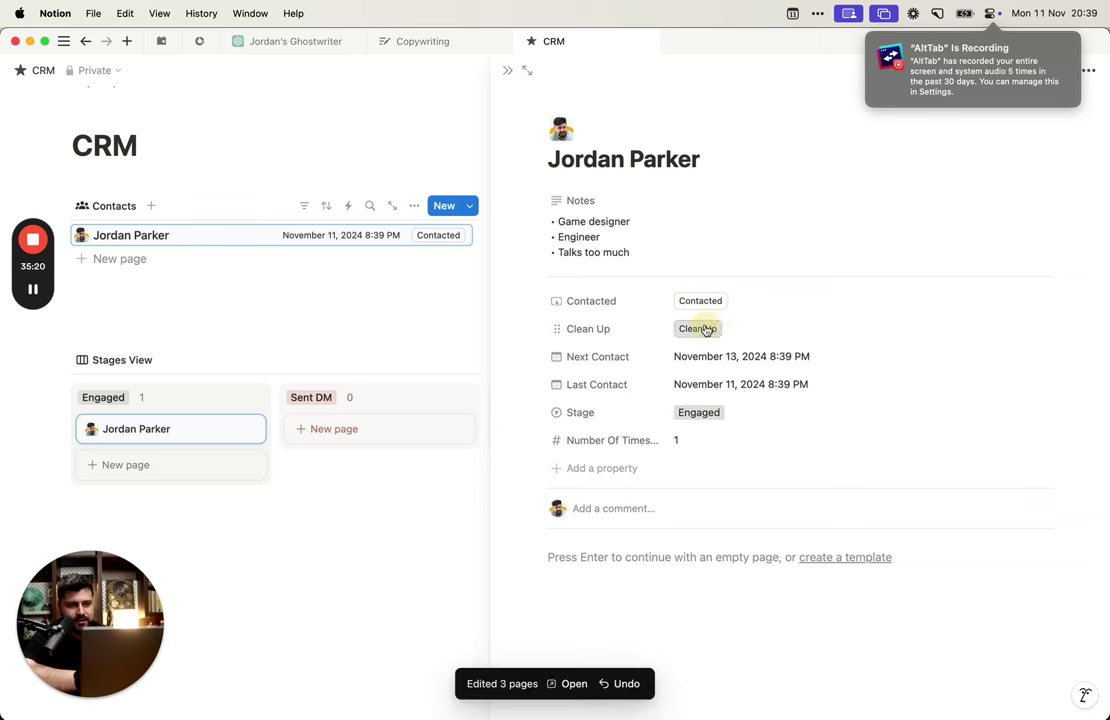
{"action": "left_click", "coordinate": [710, 302]}
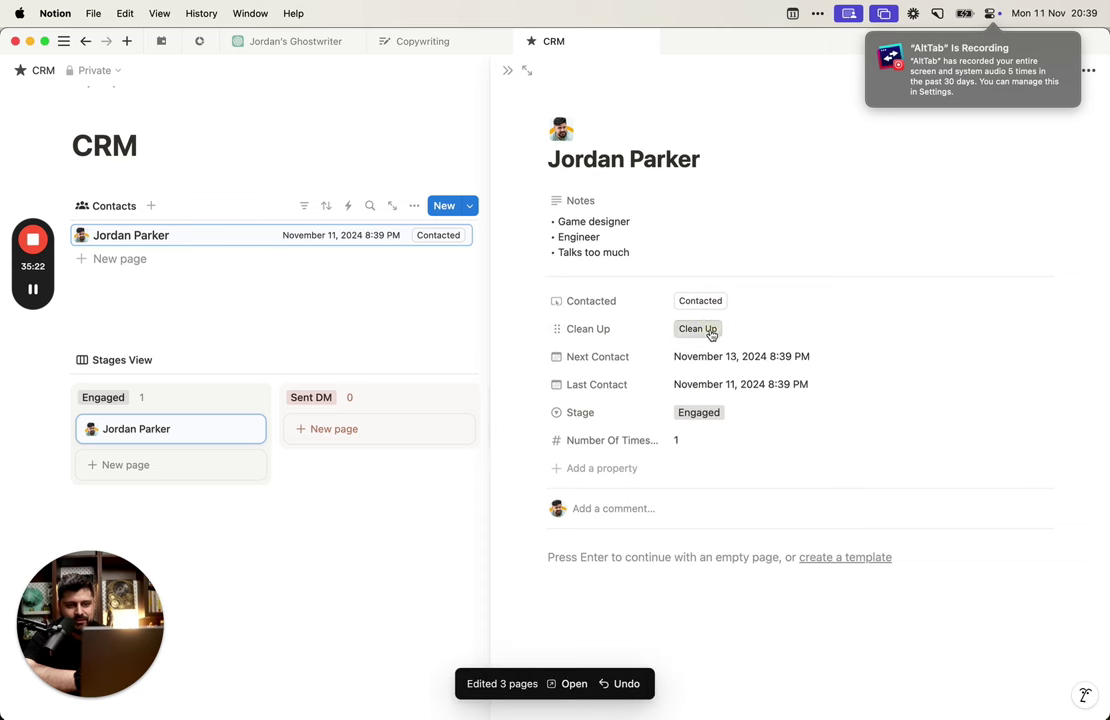
{"action": "left_click", "coordinate": [709, 330]}
{"action": "left_click", "coordinate": [705, 302]}
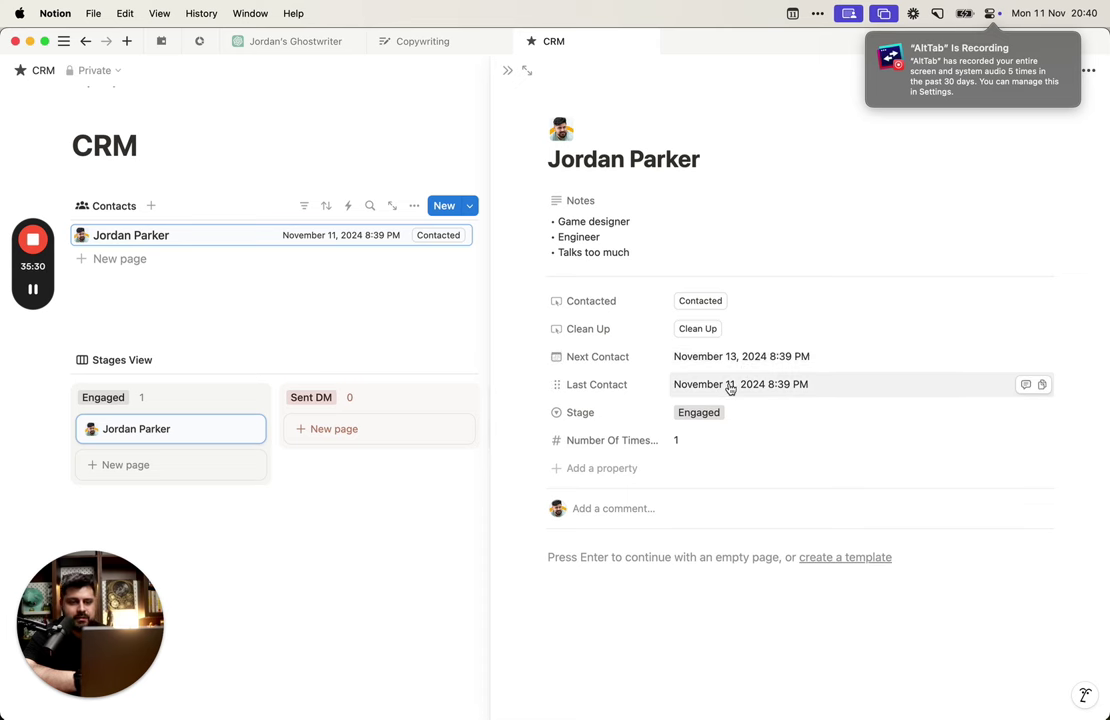
{"action": "left_click", "coordinate": [714, 303]}
{"action": "left_click", "coordinate": [714, 303]}
{"action": "left_click", "coordinate": [714, 303]}
{"action": "left_click", "coordinate": [715, 305]}
{"action": "left_click", "coordinate": [715, 305]}
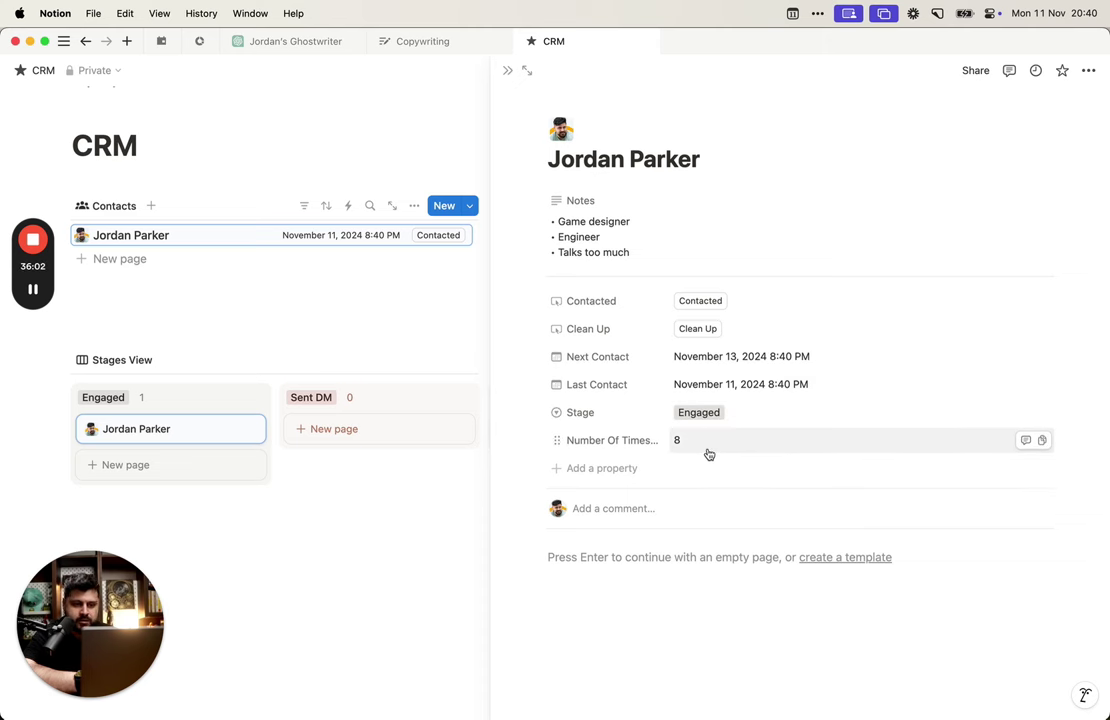
Step: Search the web for 'fibonacci notion formula' in a new Arc tab
{"action": "key", "text": "alt+Tab"}
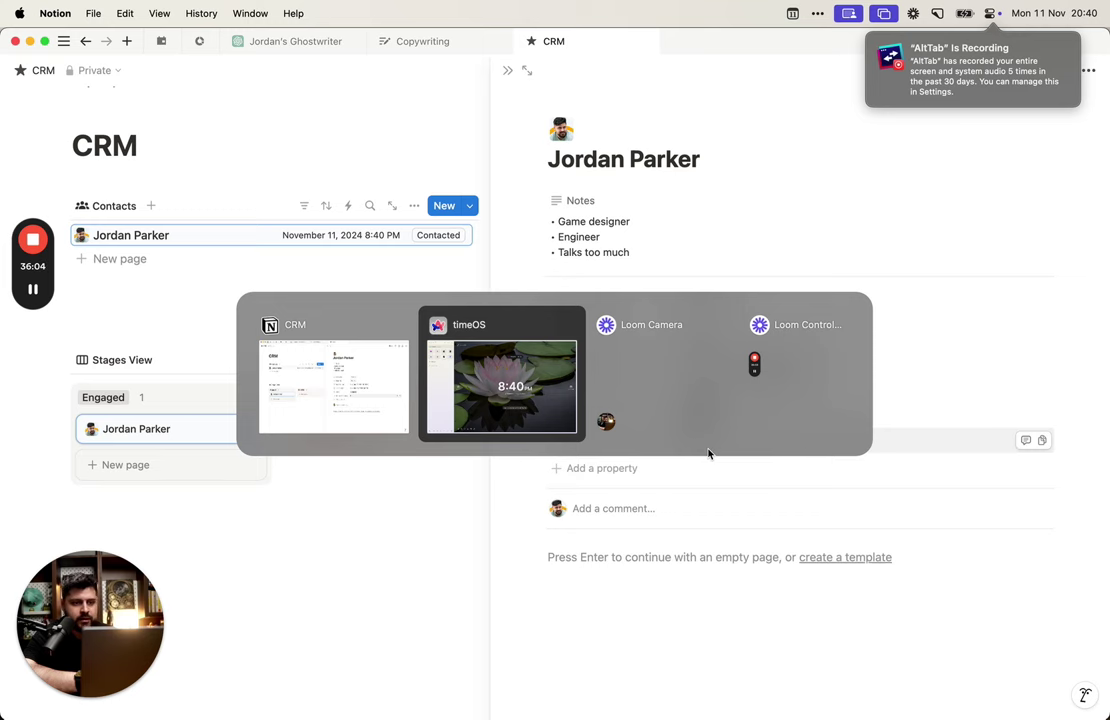
{"action": "key", "text": "super+t"}
{"action": "type", "text": "fin"}
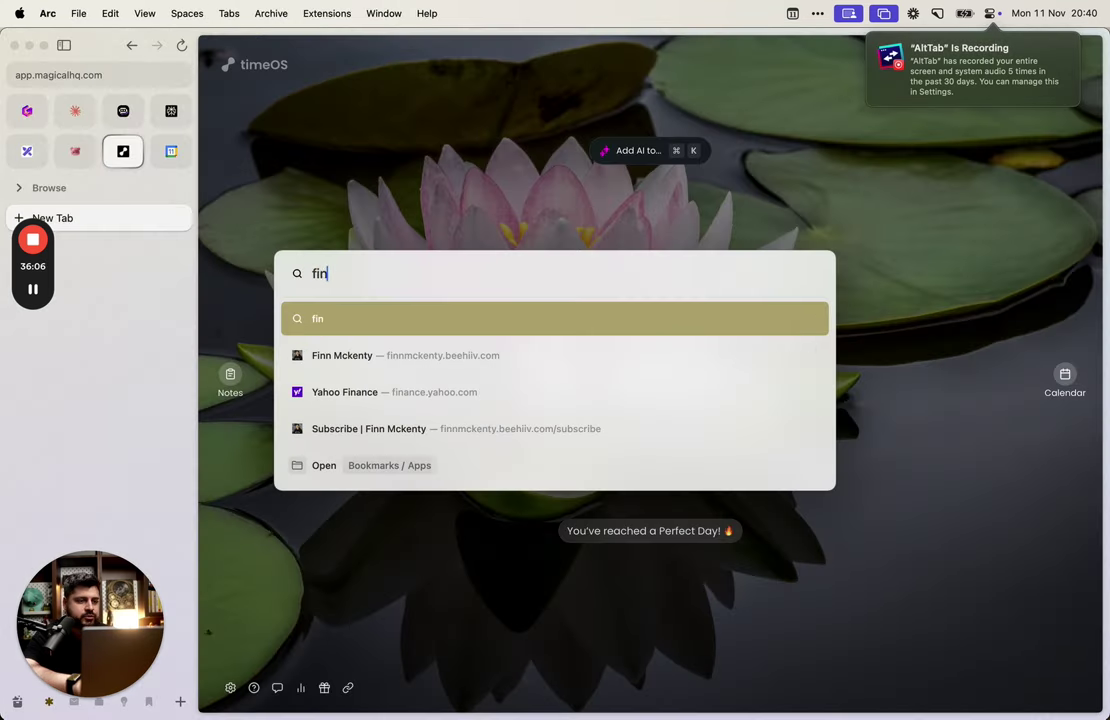
{"action": "key", "text": "BackSpace"}
{"action": "type", "text": "bonacci no"}
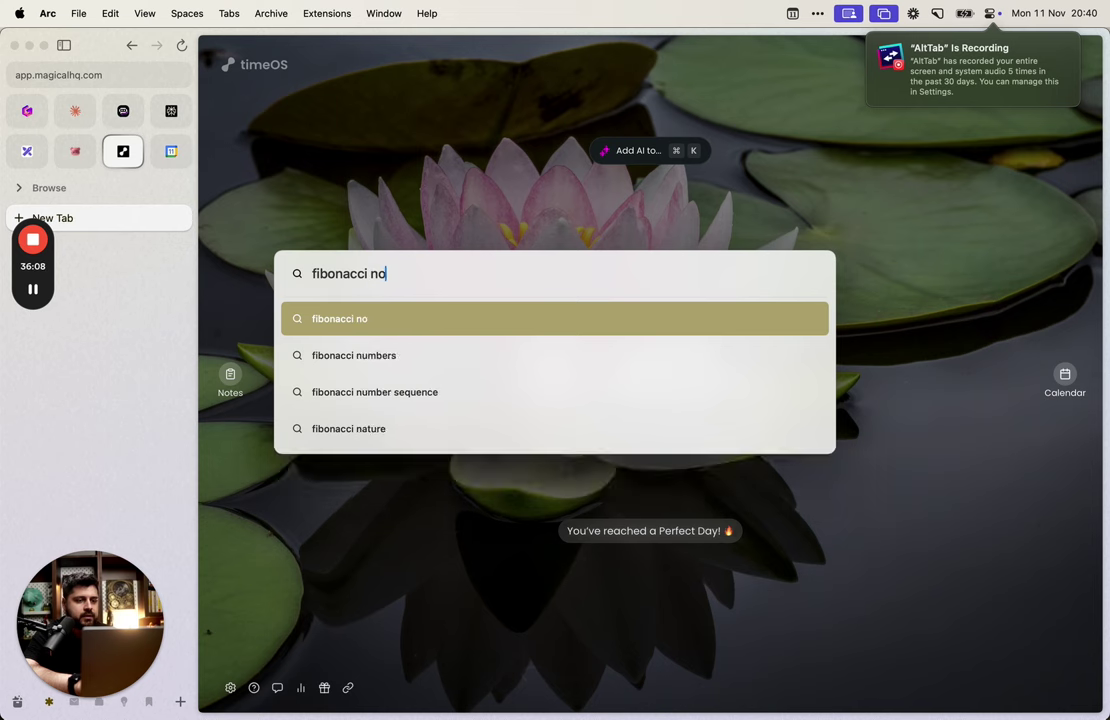
{"action": "type", "text": "te"}
{"action": "key", "text": "BackSpace"}
{"action": "key", "text": "BackSpace"}
{"action": "key", "text": "BackSpace"}
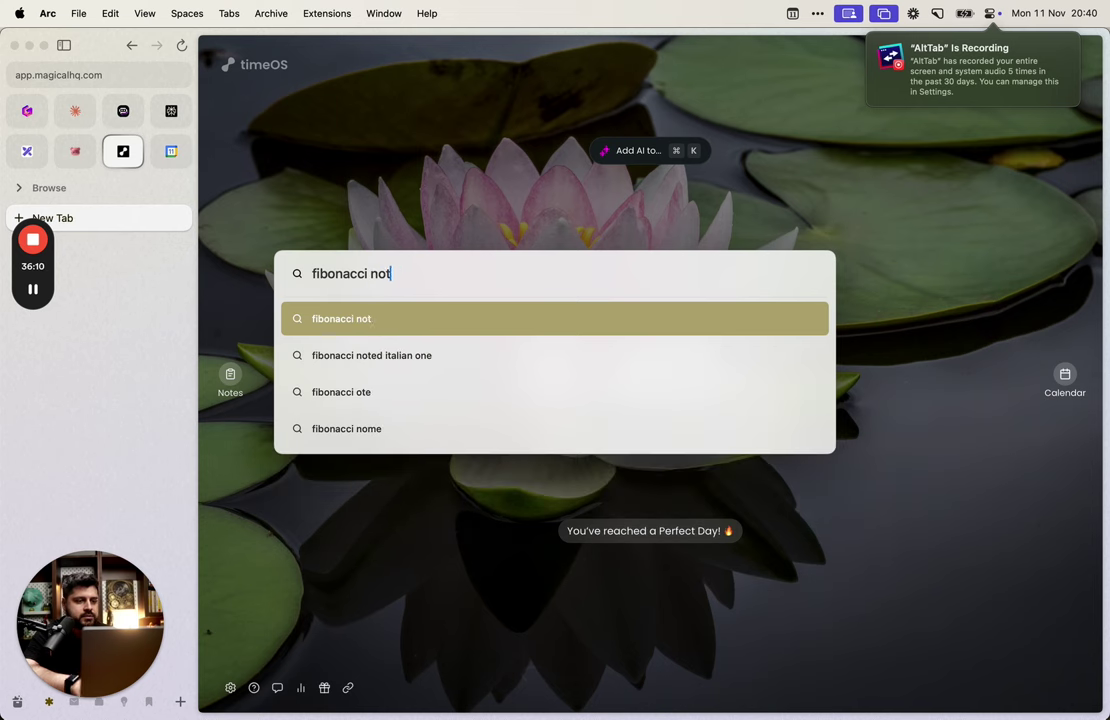
{"action": "type", "text": "tion in "}
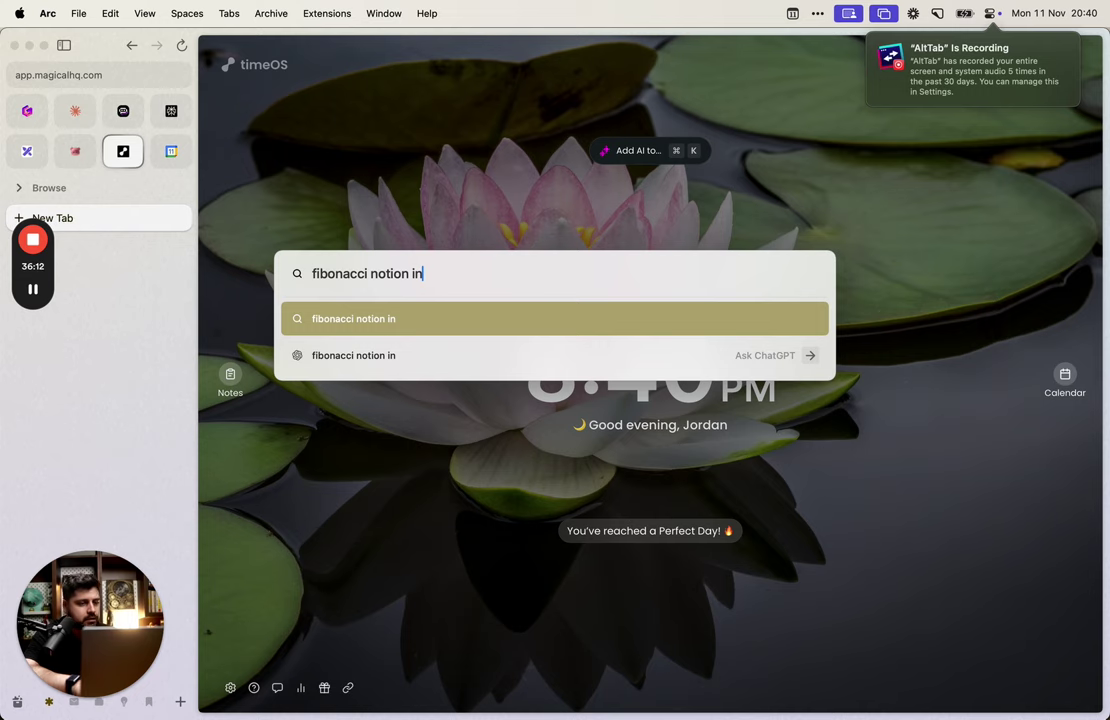
{"action": "type", "text": "formula"}
{"action": "key", "text": "Return"}
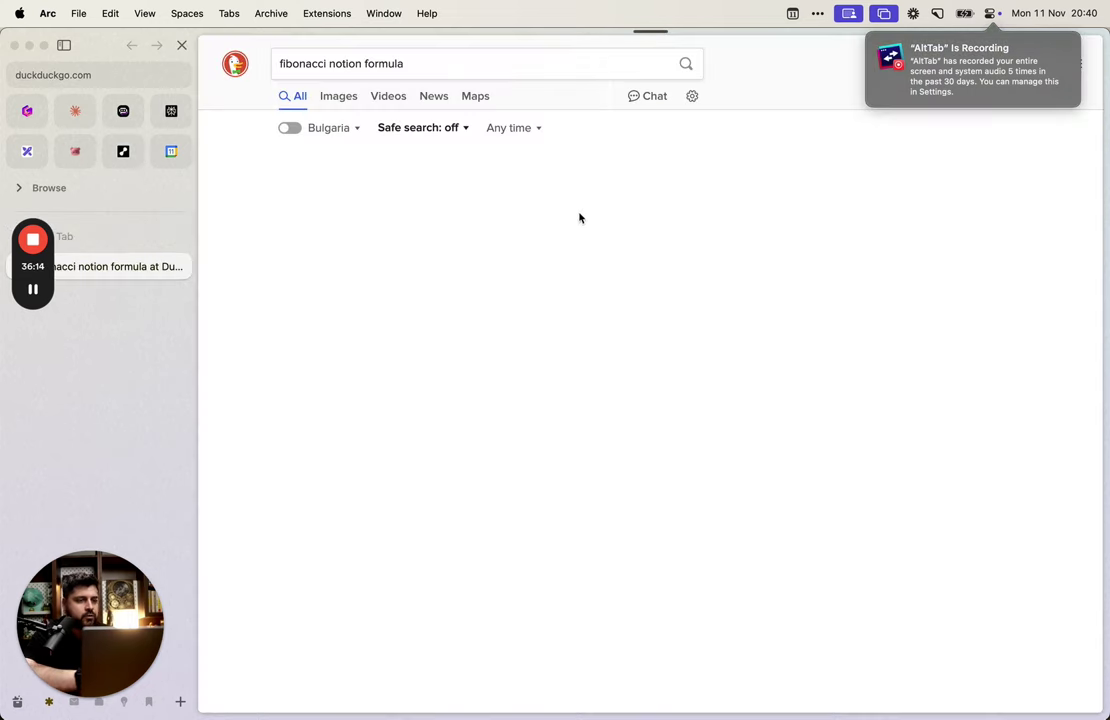
Step: Look through the DuckDuckGo Fibonacci results, then go to Claude's new-chat page
{"action": "scroll", "coordinate": [370, 235], "scroll_direction": "down", "scroll_amount": 2}
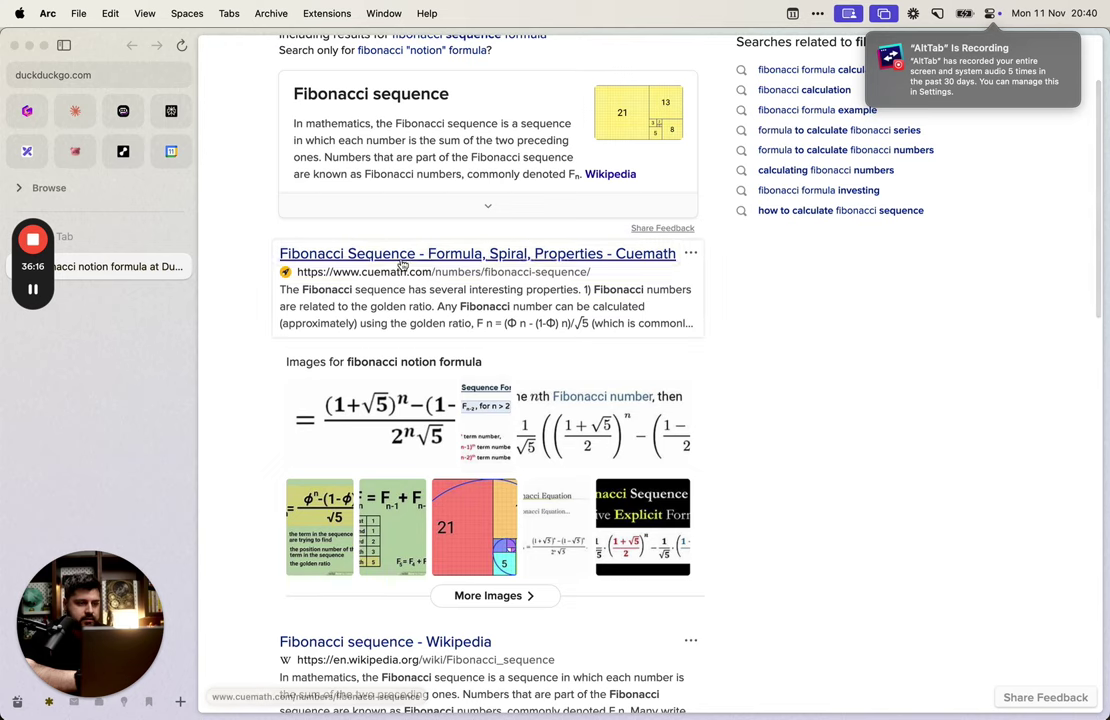
{"action": "scroll", "coordinate": [405, 265], "scroll_direction": "down", "scroll_amount": 5}
{"action": "scroll", "coordinate": [407, 268], "scroll_direction": "up", "scroll_amount": 8}
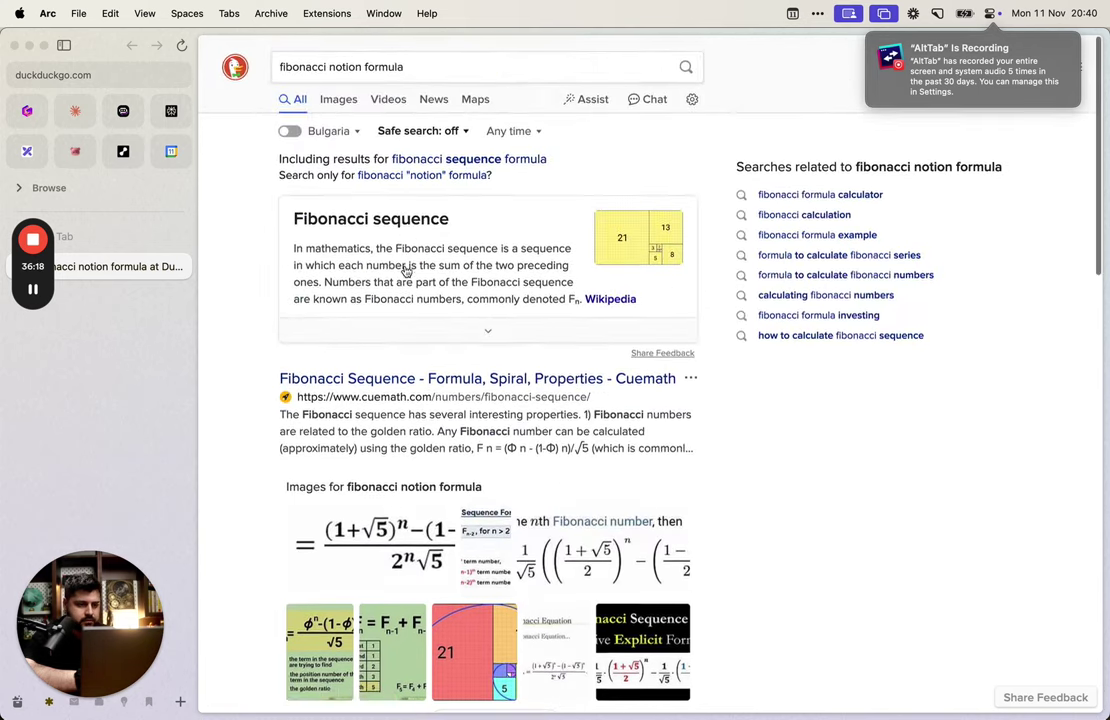
{"action": "scroll", "coordinate": [409, 275], "scroll_direction": "down", "scroll_amount": 2}
{"action": "scroll", "coordinate": [410, 297], "scroll_direction": "down", "scroll_amount": 10}
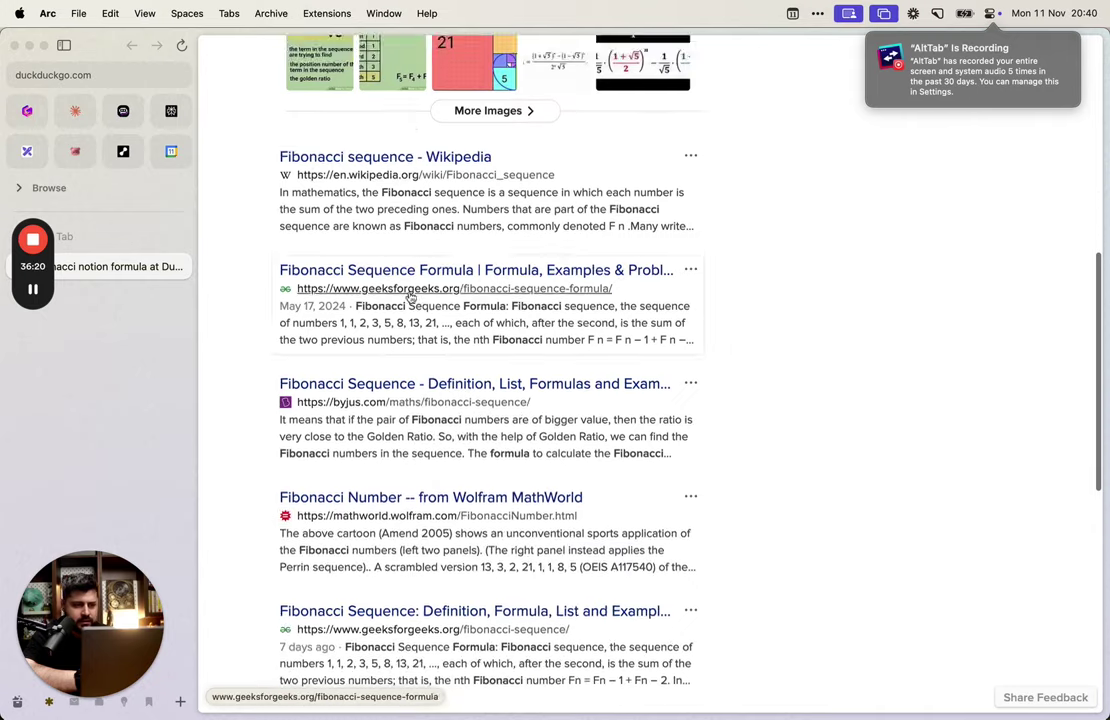
{"action": "scroll", "coordinate": [411, 300], "scroll_direction": "down", "scroll_amount": 1}
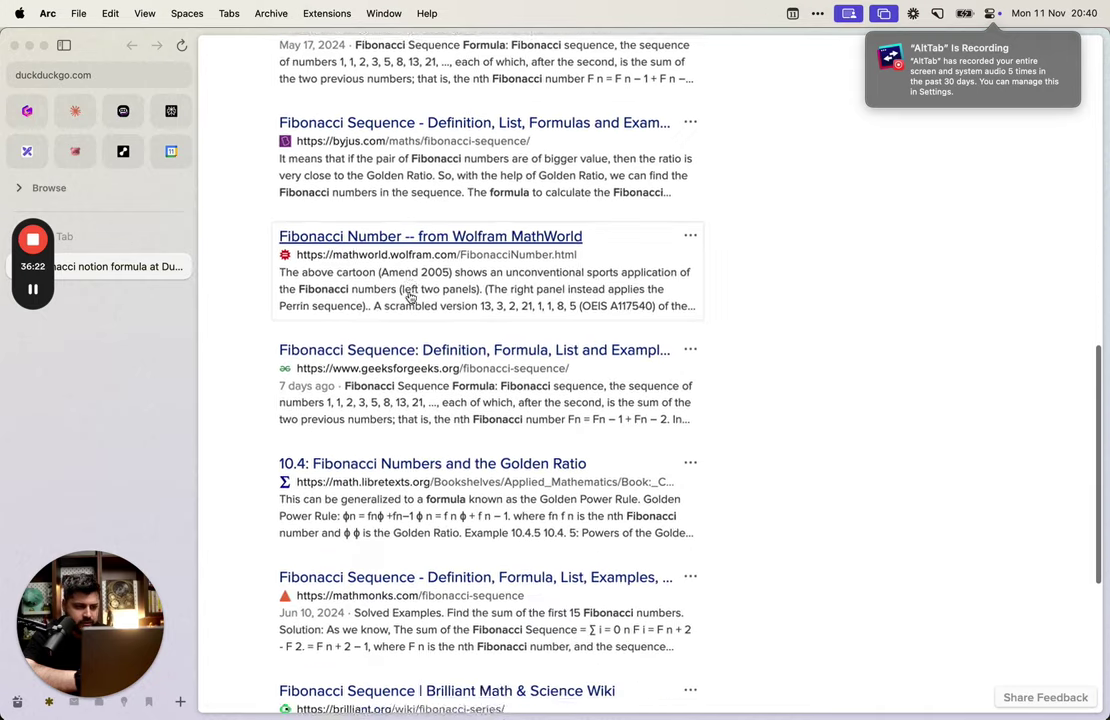
{"action": "scroll", "coordinate": [411, 300], "scroll_direction": "up", "scroll_amount": 13}
{"action": "left_click", "coordinate": [76, 111]}
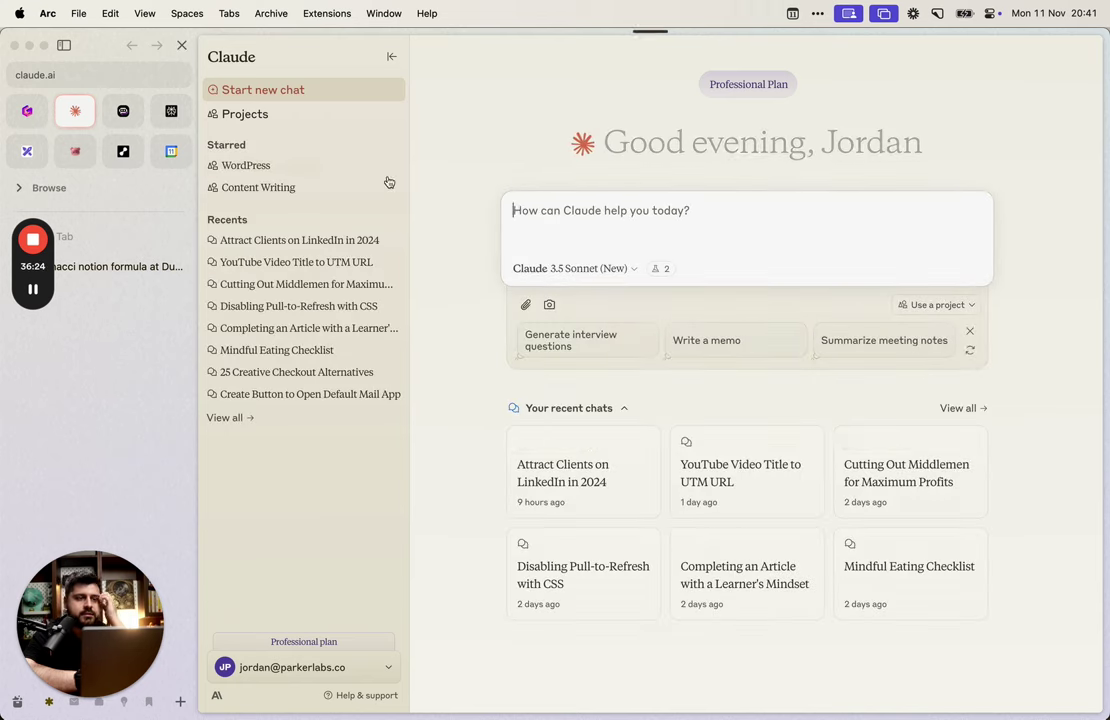
Step: In Claude's Notion Functions project, ask for a function that generates Fibonacci numbers
{"action": "left_click", "coordinate": [280, 119]}
{"action": "left_click", "coordinate": [621, 265]}
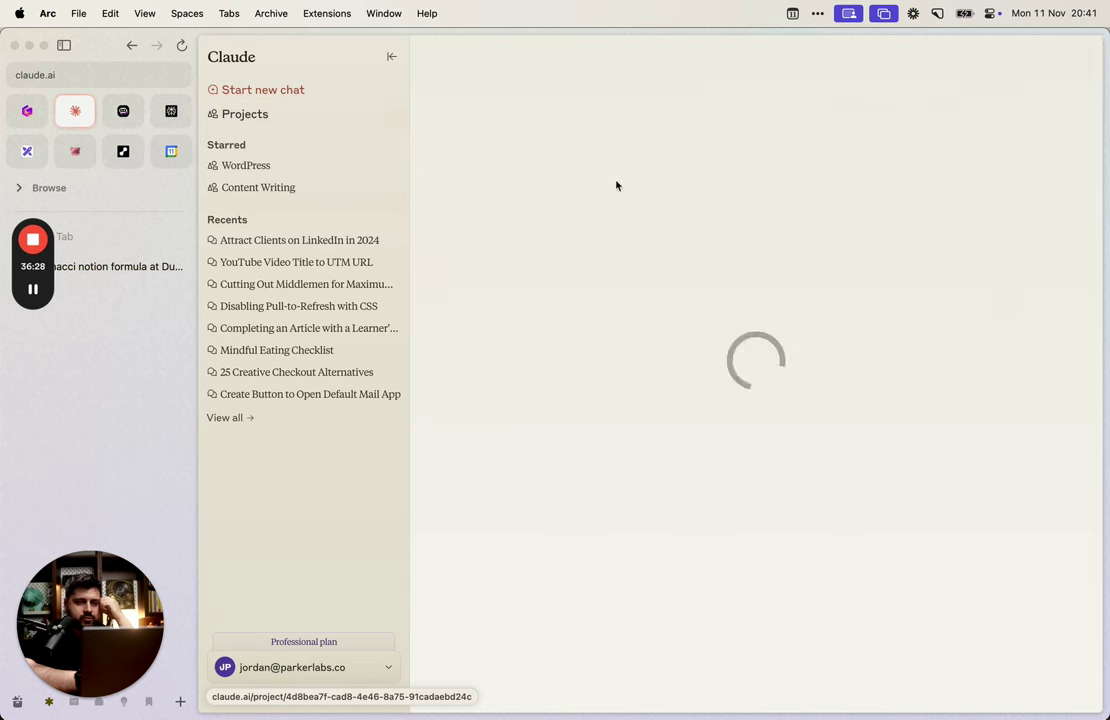
{"action": "type", "text": "write me a function that generates fibonacci numbers"}
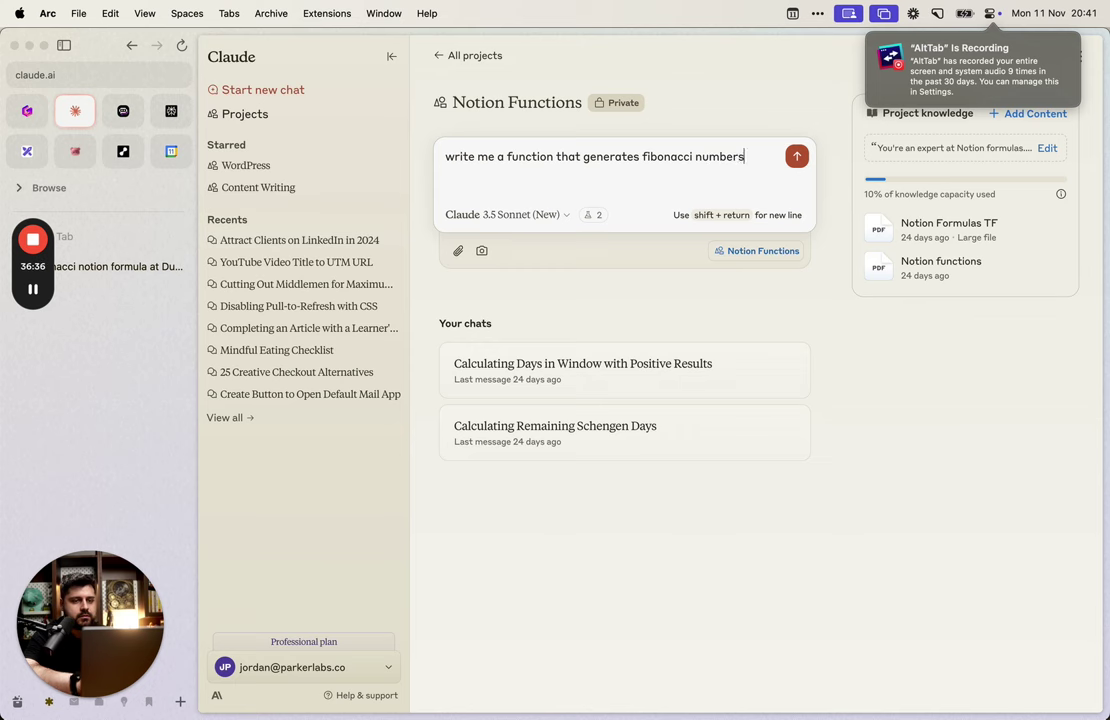
{"action": "key", "text": "Return"}
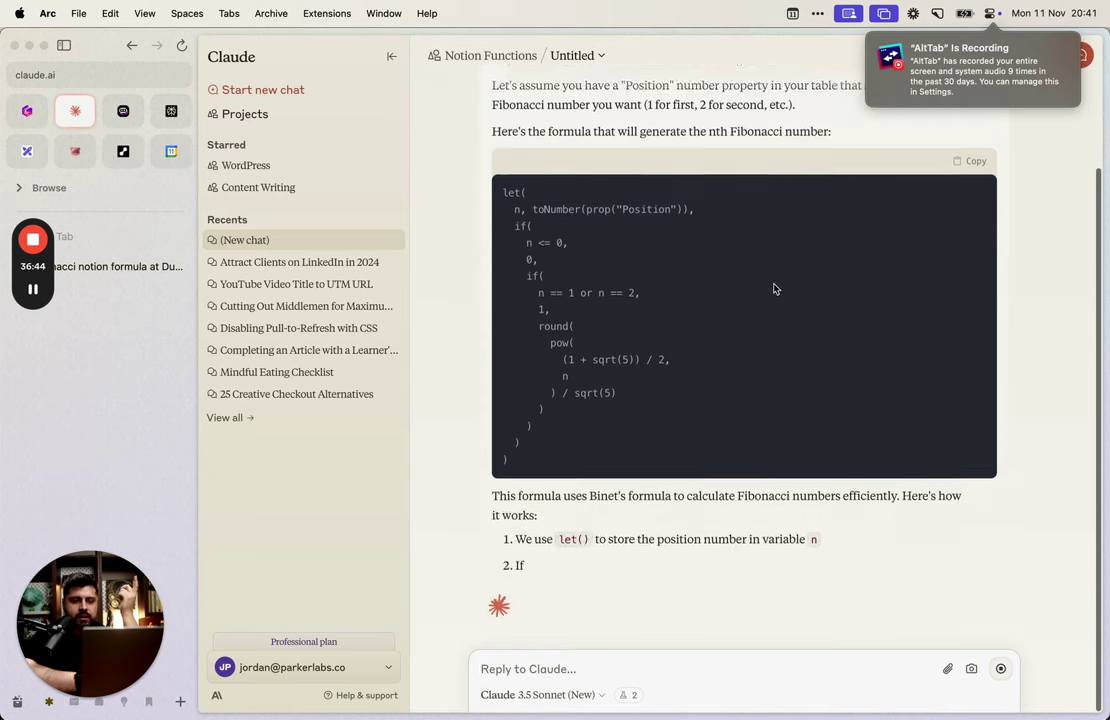
Step: Copy Claude's Binet-formula Fibonacci code and return to Notion
{"action": "scroll", "coordinate": [585, 302], "scroll_direction": "up", "scroll_amount": 3}
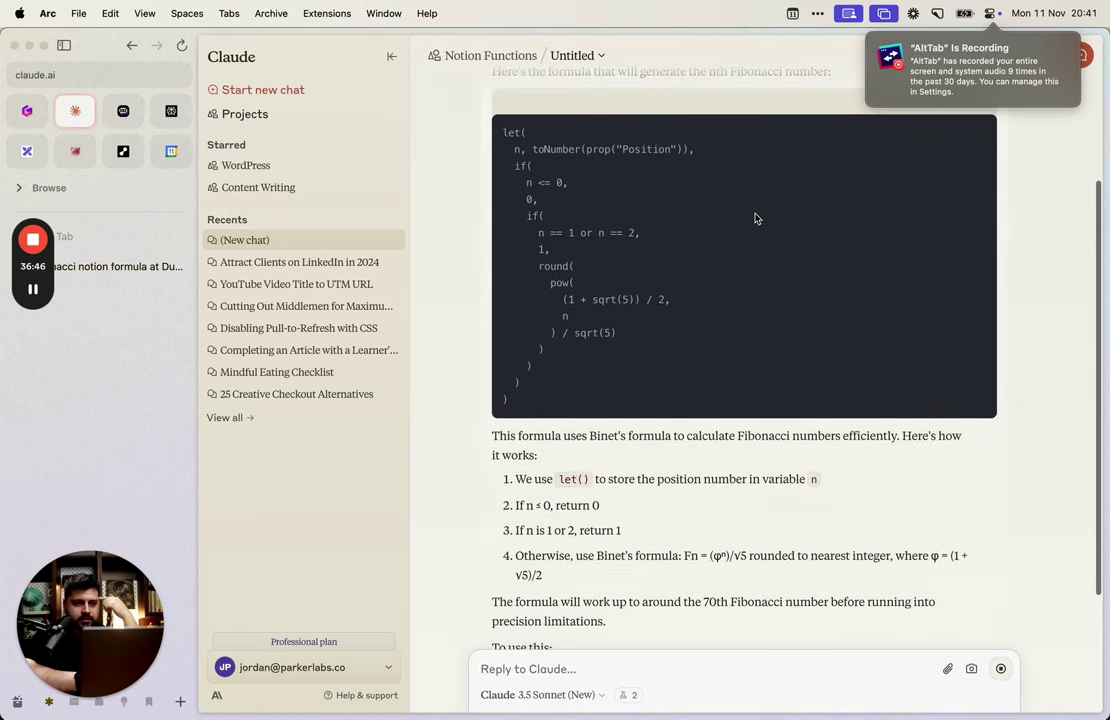
{"action": "scroll", "coordinate": [756, 218], "scroll_direction": "up", "scroll_amount": 3}
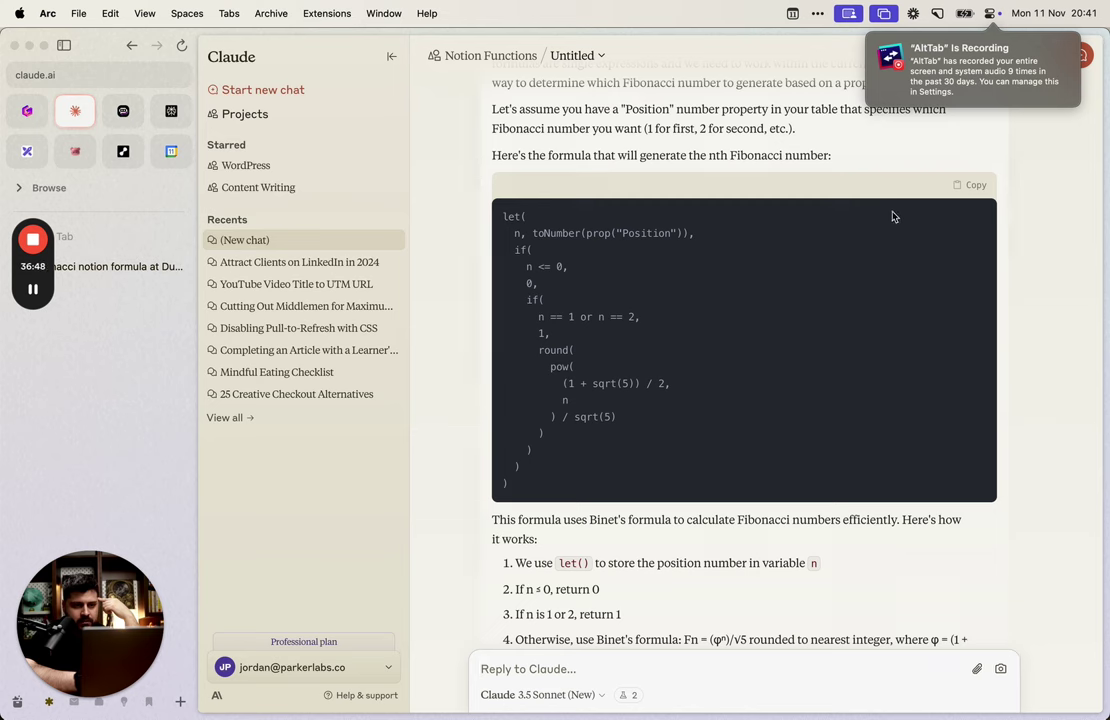
{"action": "left_click", "coordinate": [948, 184]}
{"action": "key", "text": "alt+Tab"}
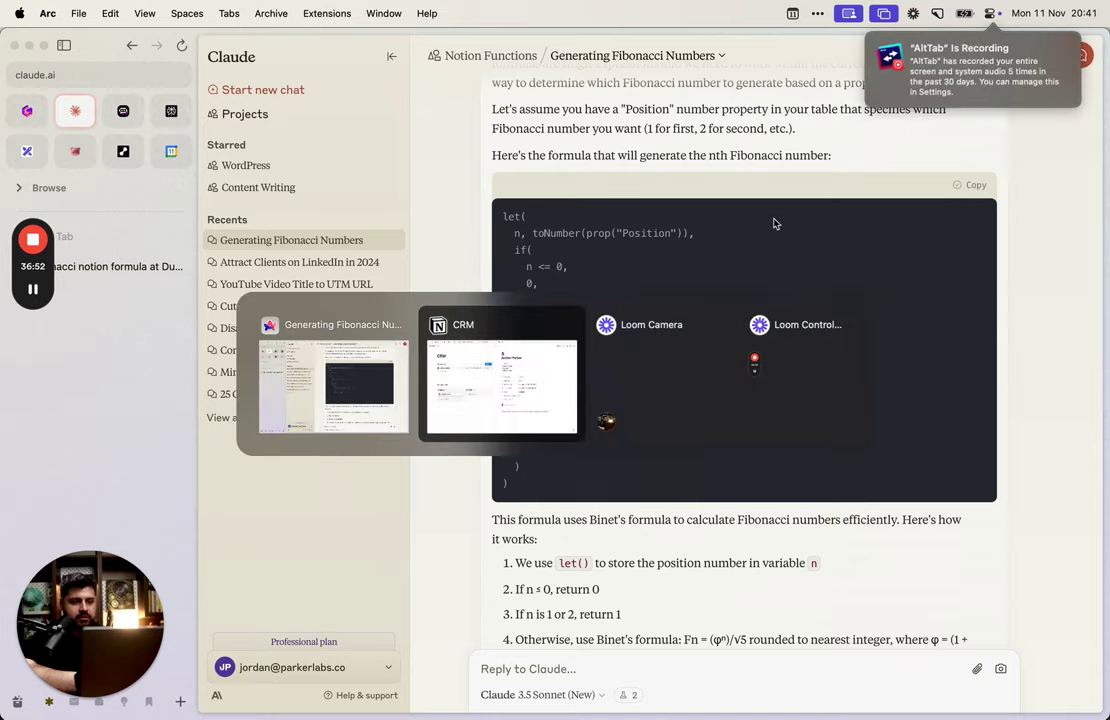
Step: Add a new Formula property to the contact named 'Fibonacci'
{"action": "left_click", "coordinate": [607, 472]}
{"action": "type", "text": "form"}
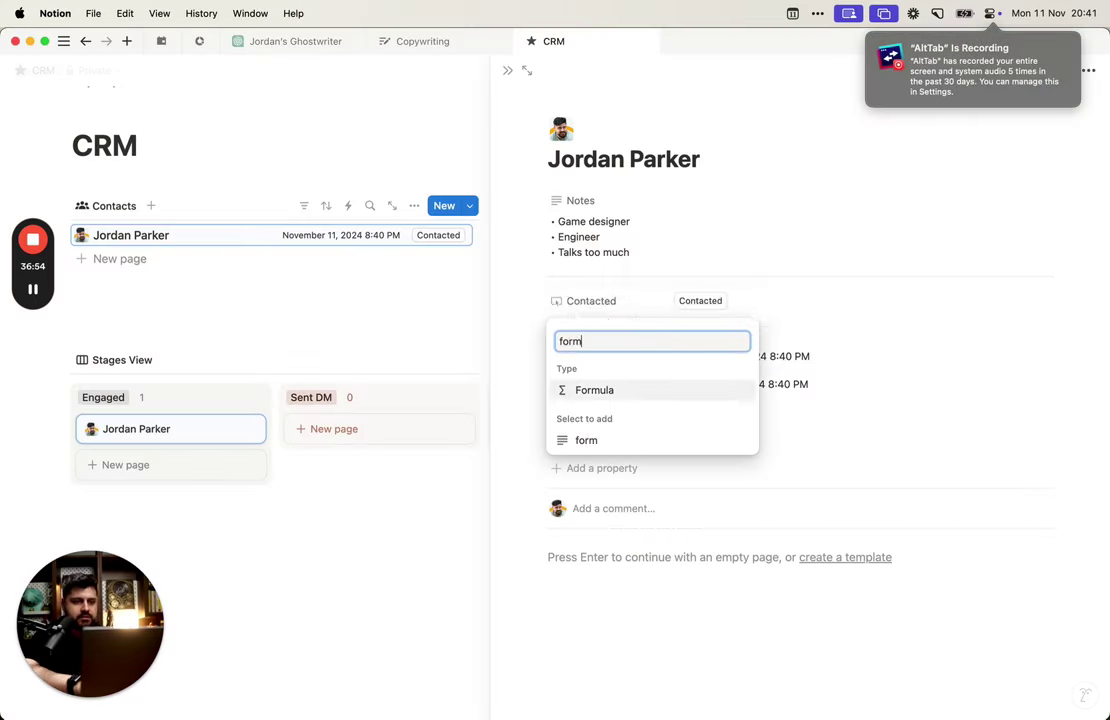
{"action": "key", "text": "Return"}
{"action": "type", "text": "Fibon"}
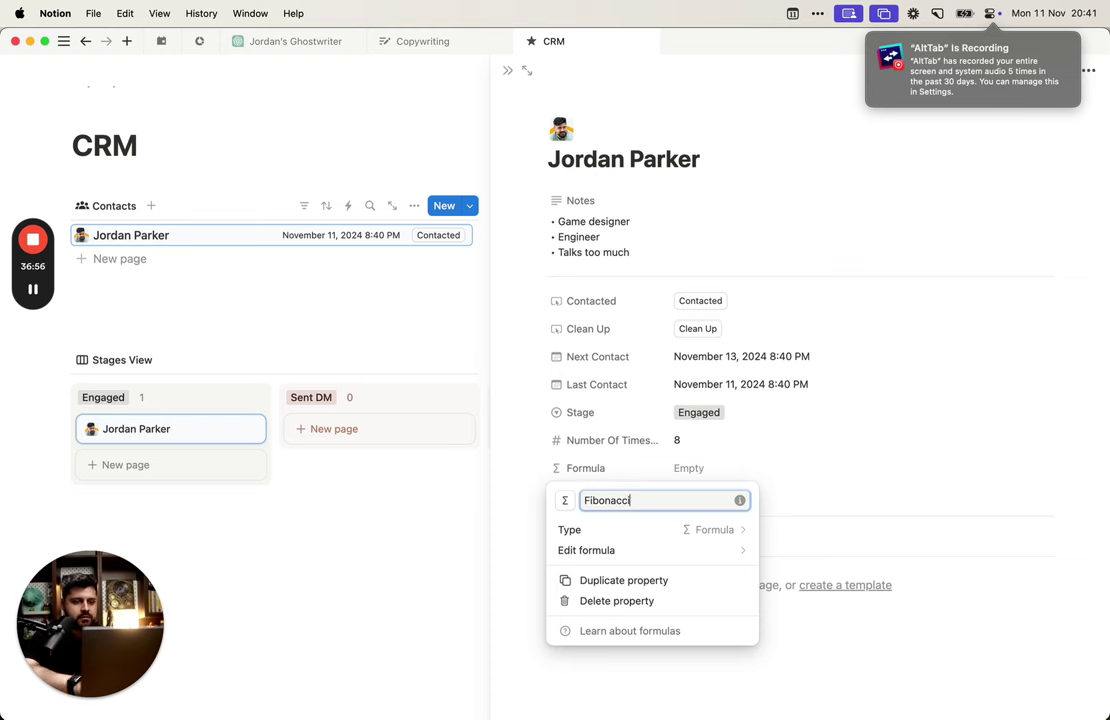
{"action": "type", "text": "acci"}
{"action": "key", "text": "Return"}
Step: Paste the Fibonacci formula, replacing Position with Number Of Times Contacted, and save it
{"action": "left_click", "coordinate": [701, 471]}
{"action": "key", "text": "super+v"}
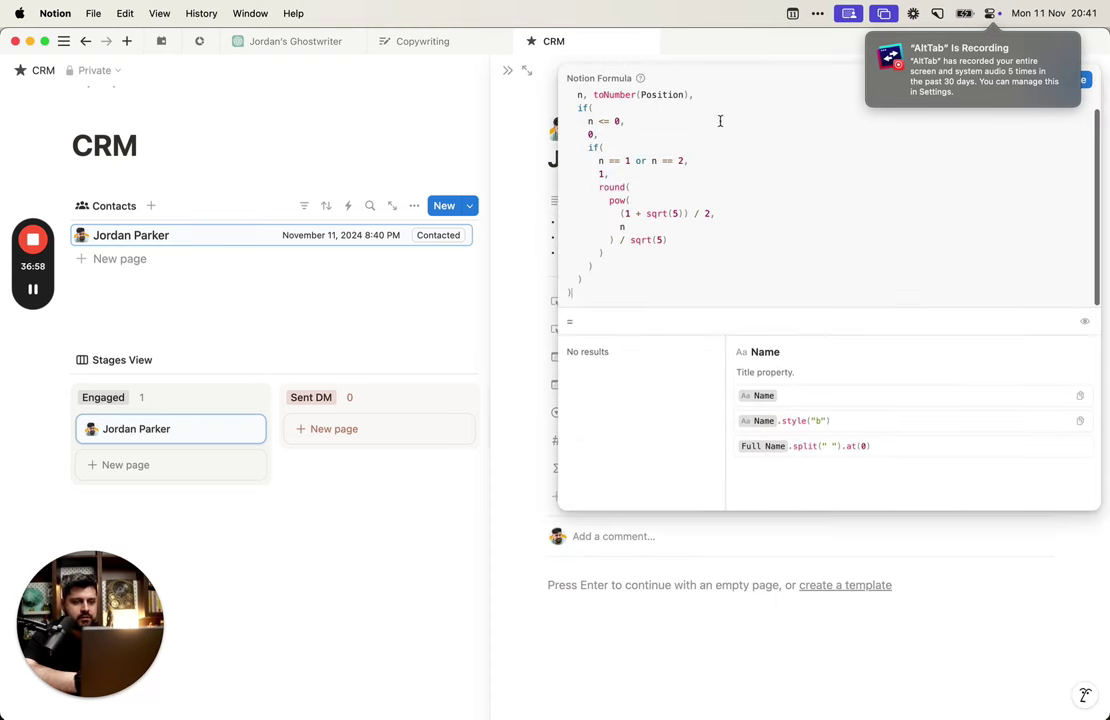
{"action": "double_click", "coordinate": [660, 94]}
{"action": "key", "text": "BackSpace"}
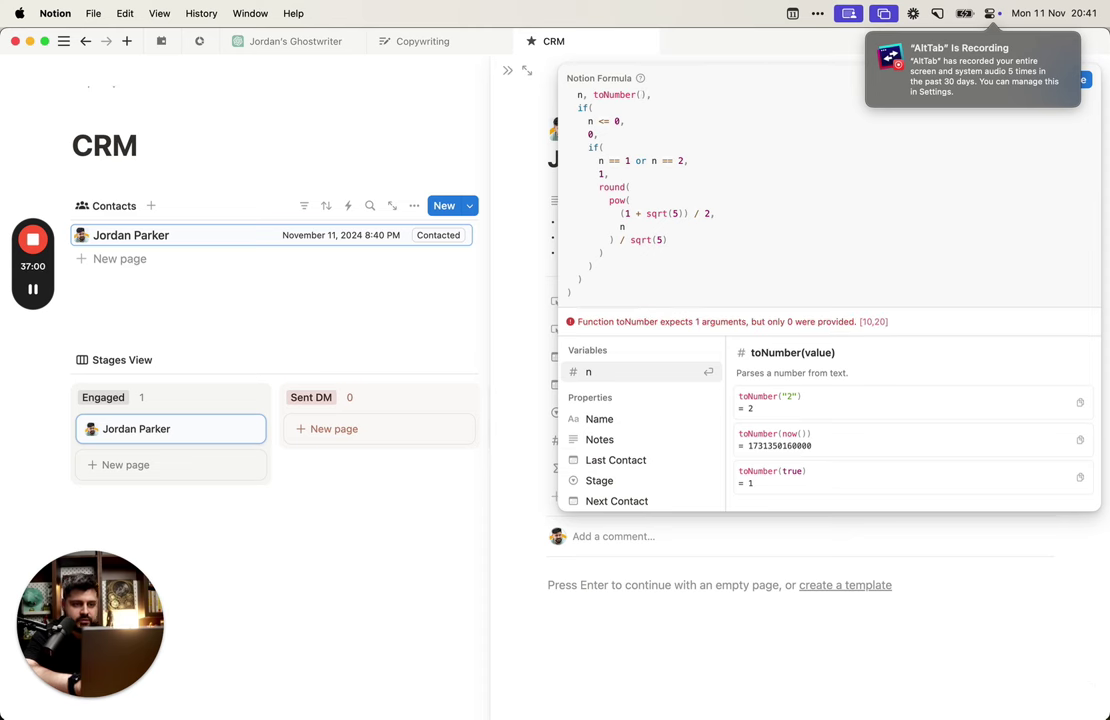
{"action": "type", "text": "time"}
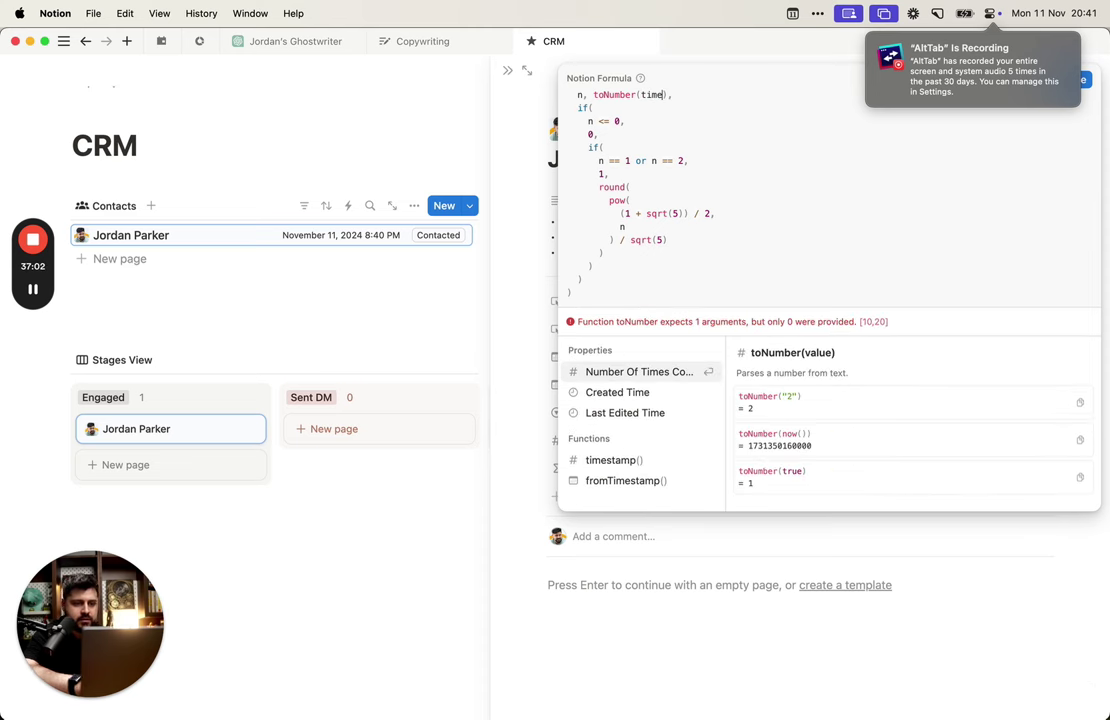
{"action": "key", "text": "Return"}
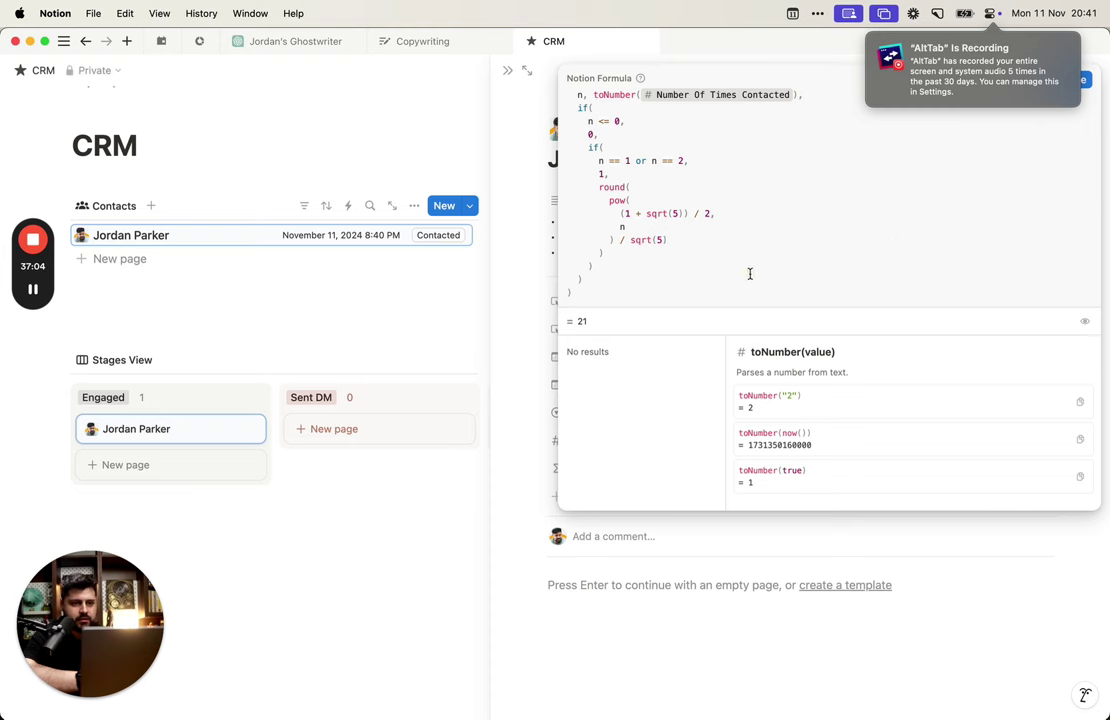
{"action": "left_click", "coordinate": [898, 617]}
Step: Press the Contacted button six times to raise the count and test the formula
{"action": "left_click", "coordinate": [704, 301]}
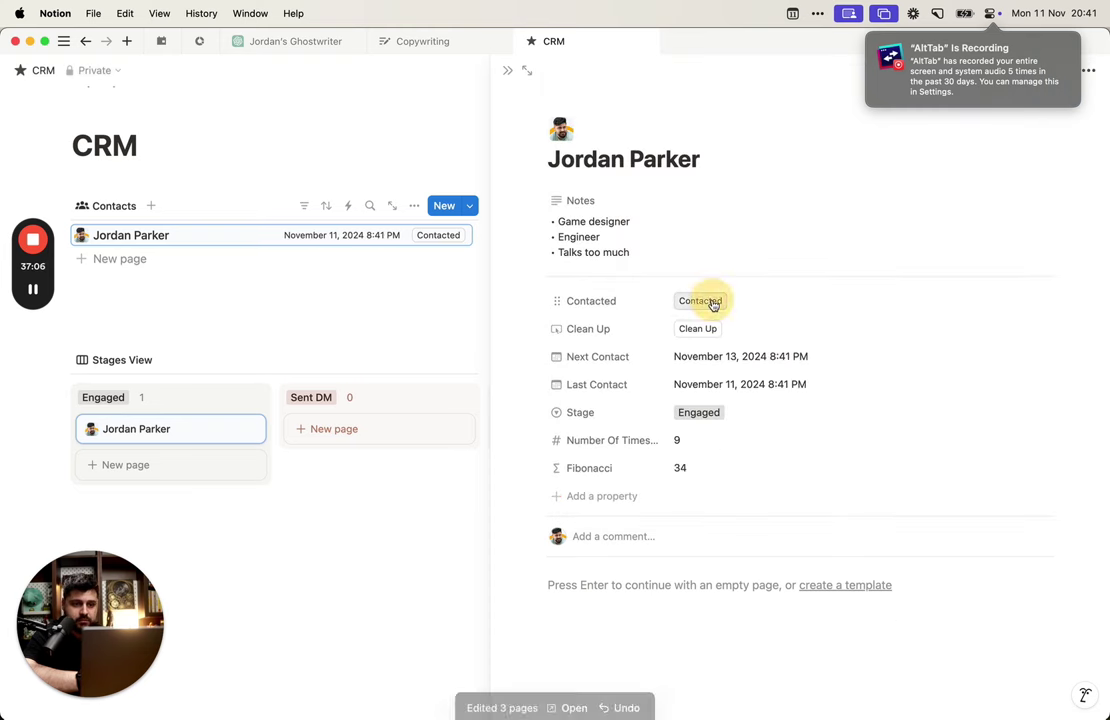
{"action": "left_click", "coordinate": [712, 304]}
{"action": "left_click", "coordinate": [712, 304]}
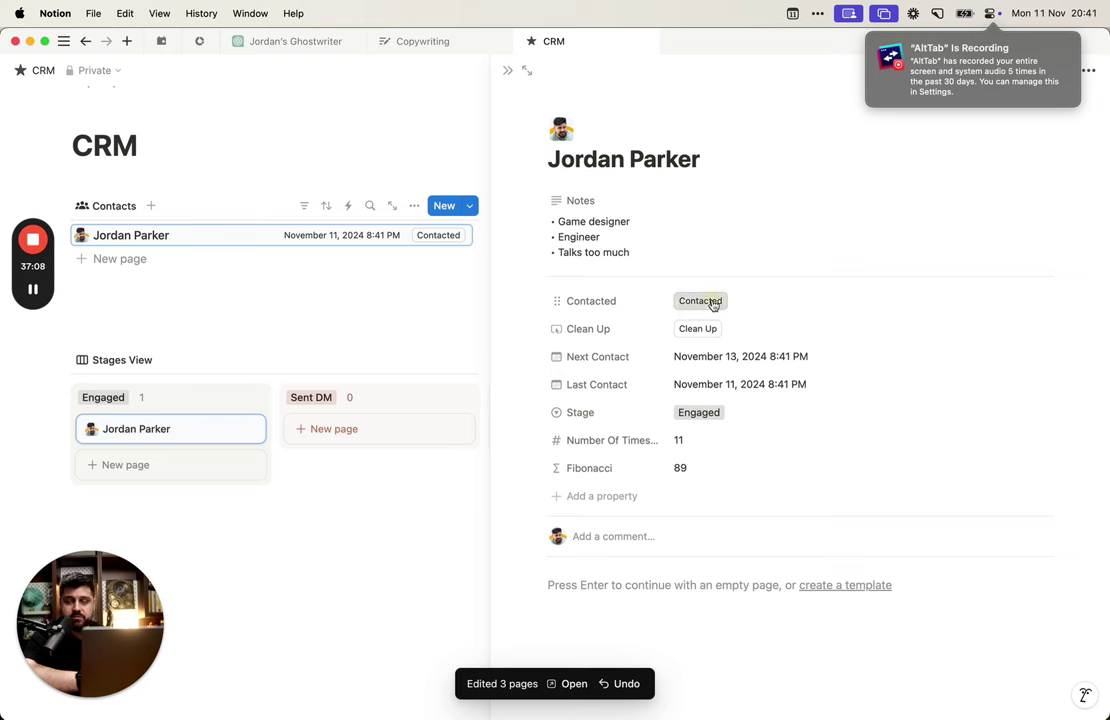
{"action": "left_click", "coordinate": [712, 304]}
{"action": "left_click", "coordinate": [712, 304]}
{"action": "left_click", "coordinate": [712, 304]}
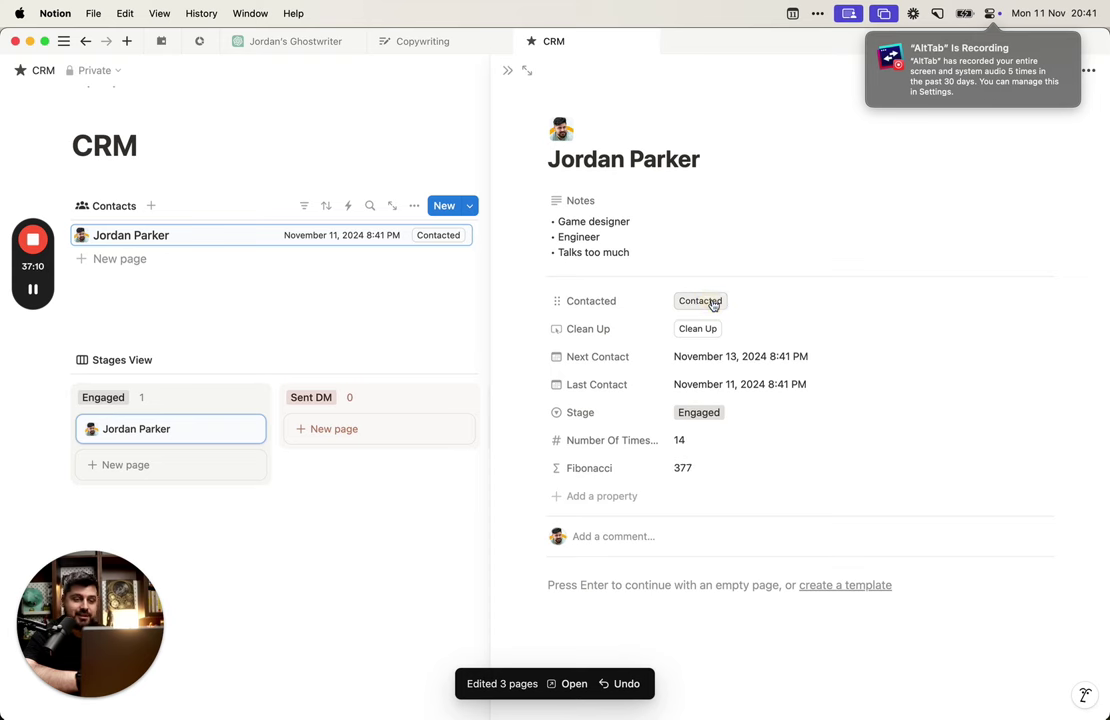
Step: Reopen the Fibonacci formula and review its full text
{"action": "left_click", "coordinate": [722, 471]}
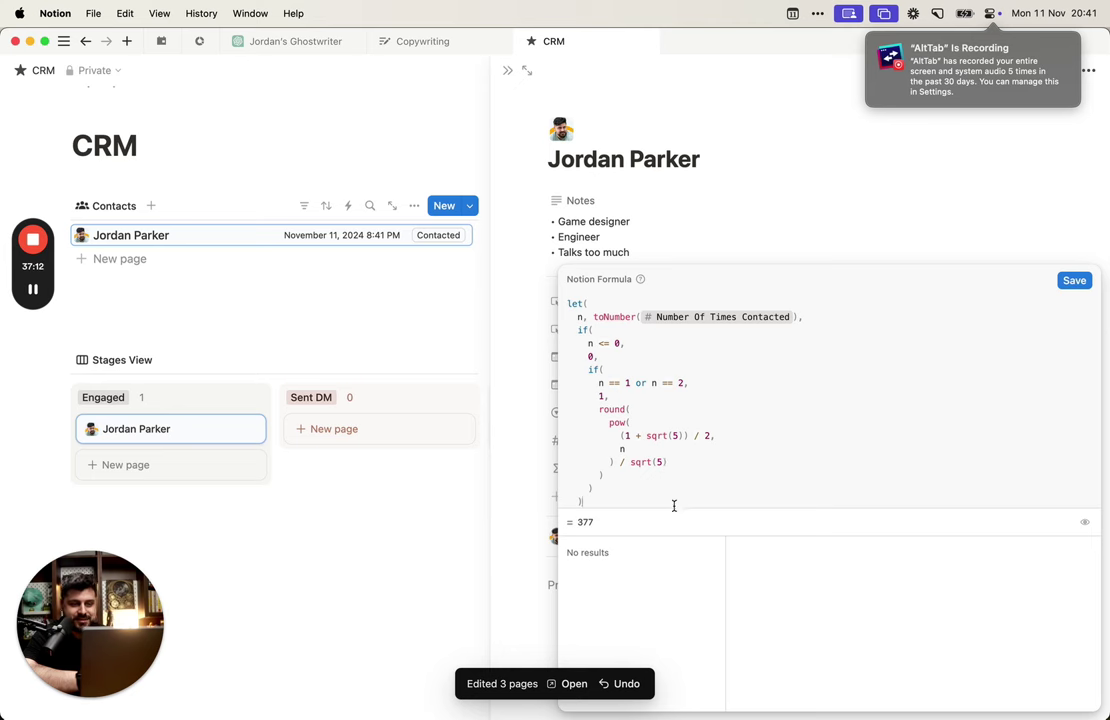
{"action": "left_click_drag", "start_coordinate": [674, 505], "coordinate": [652, 305]}
{"action": "left_click", "coordinate": [728, 337]}
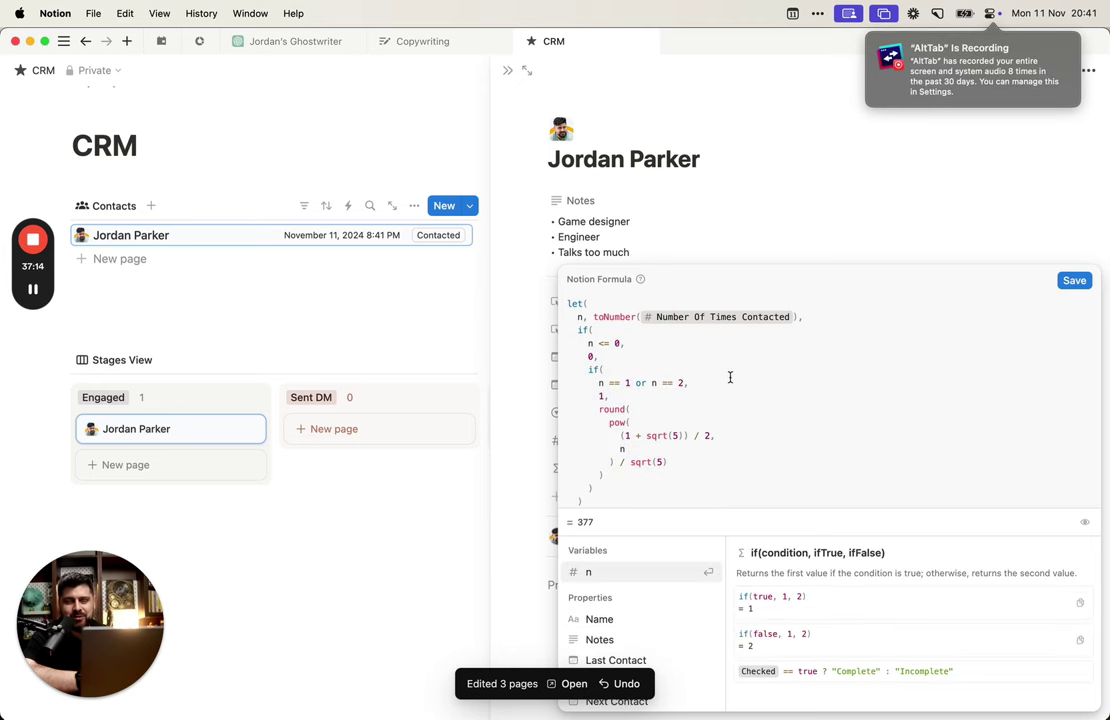
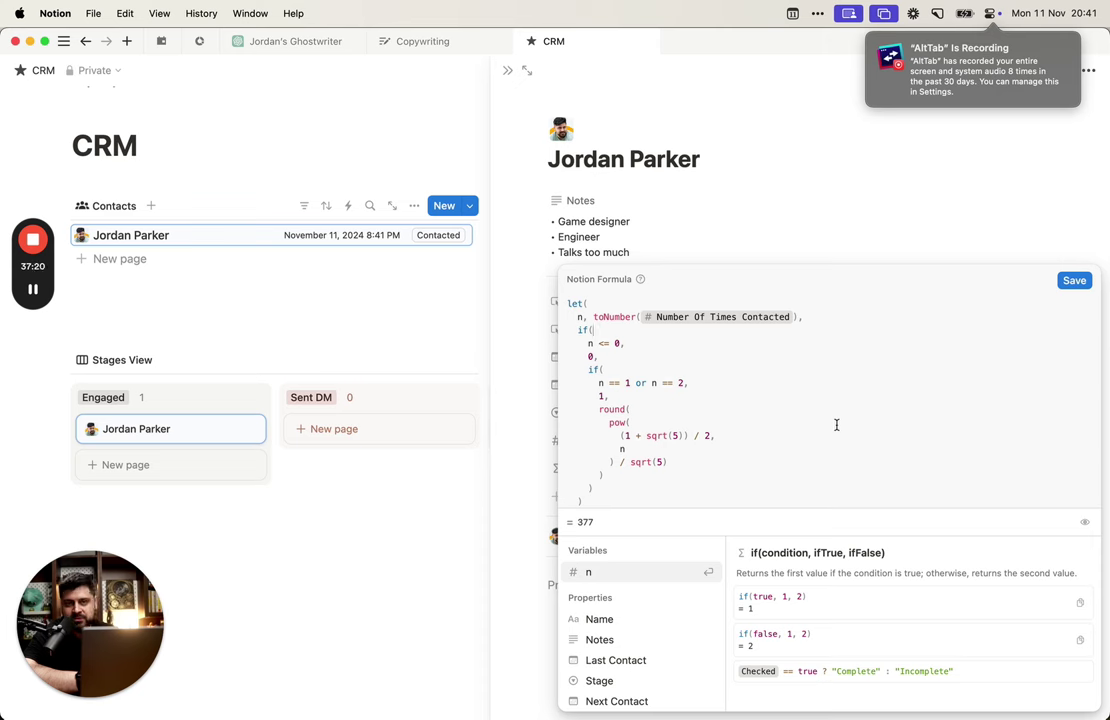
Step: Save the Fibonacci formula and reset Number Of Times Contacted from 14 to 0
{"action": "left_click", "coordinate": [820, 330]}
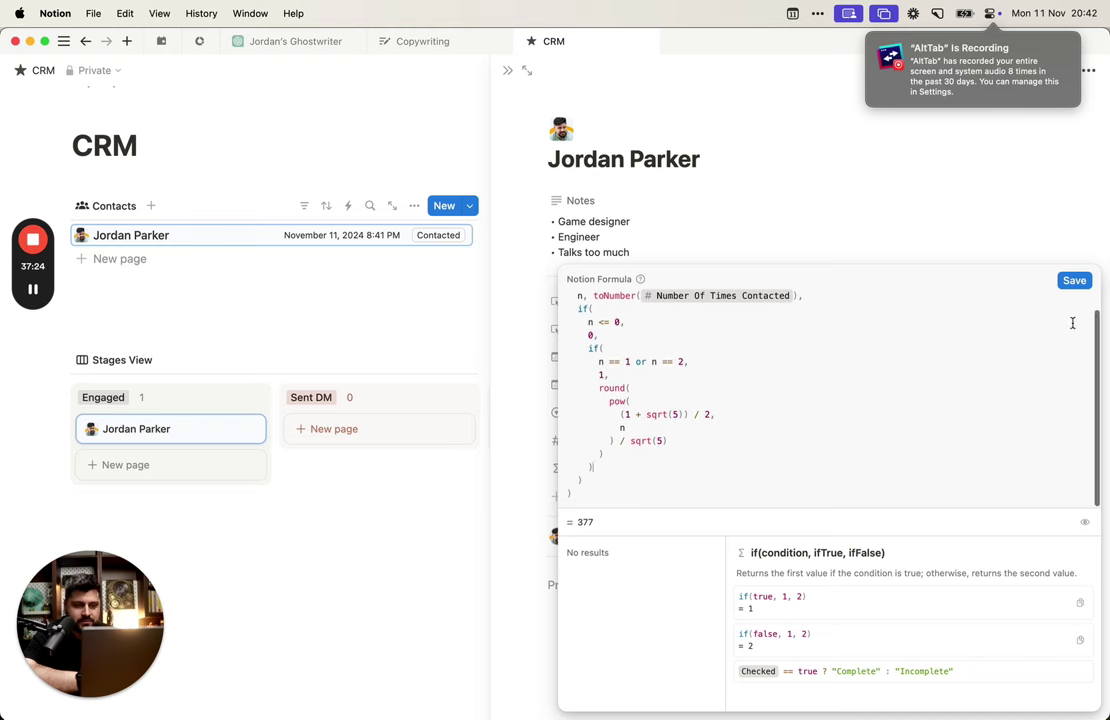
{"action": "left_click", "coordinate": [1071, 281]}
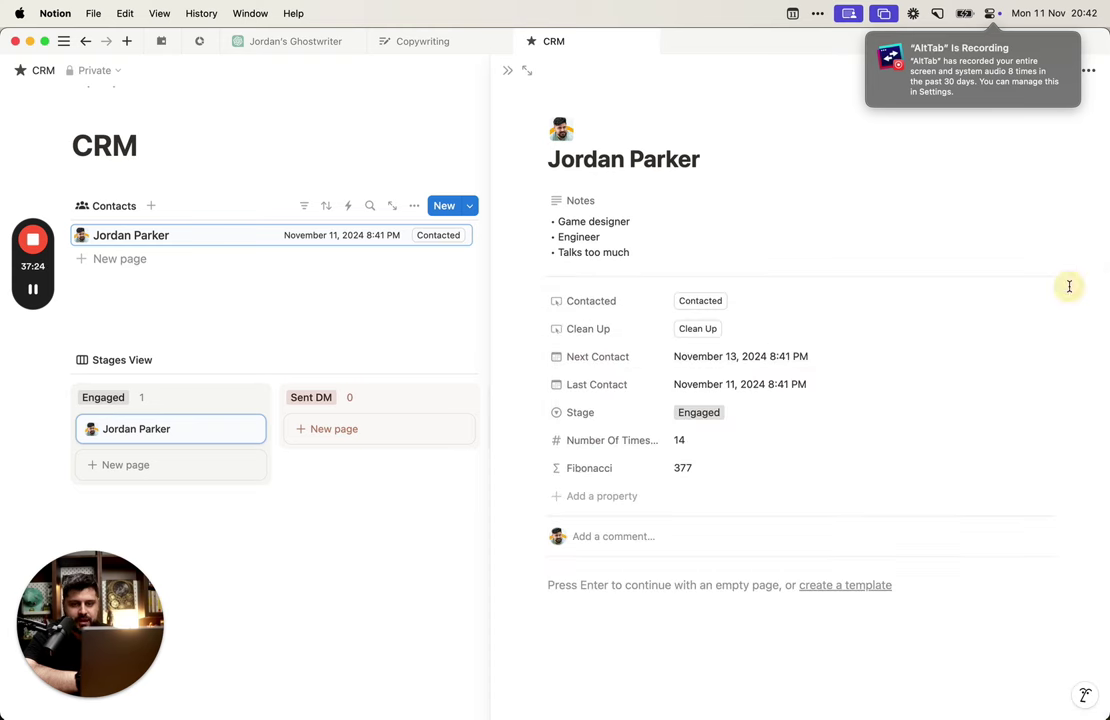
{"action": "left_click", "coordinate": [738, 441]}
{"action": "left_click", "coordinate": [777, 412]}
{"action": "left_click", "coordinate": [738, 440]}
{"action": "key", "text": "BackSpace"}
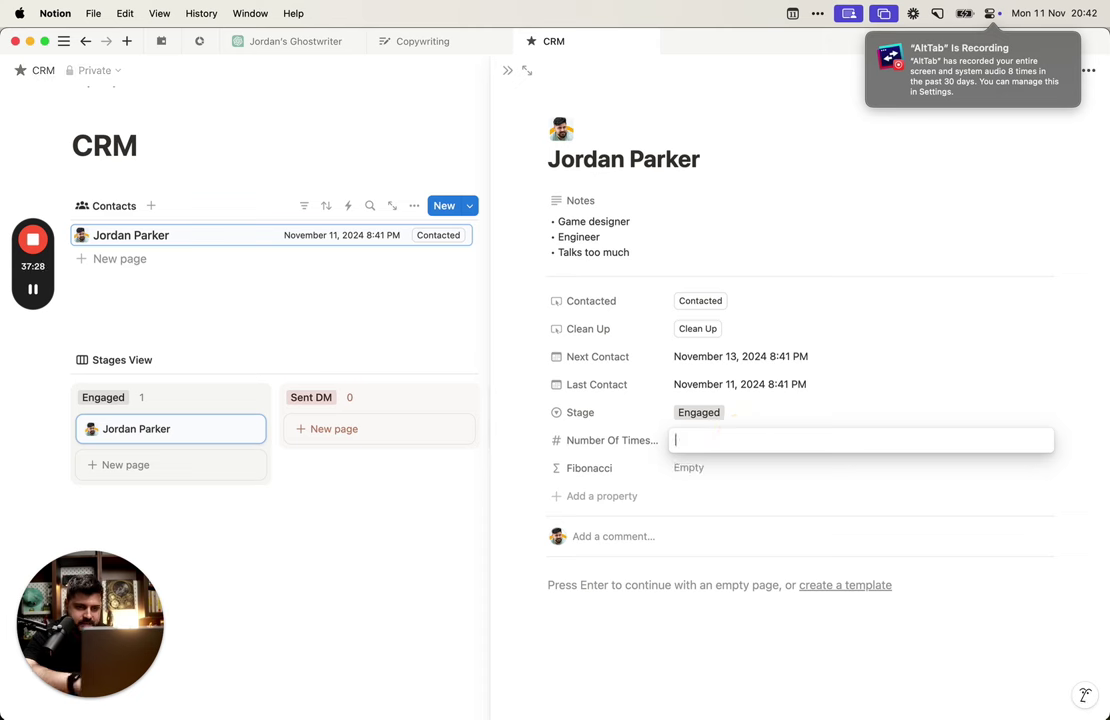
{"action": "type", "text": "0"}
{"action": "key", "text": "Return"}
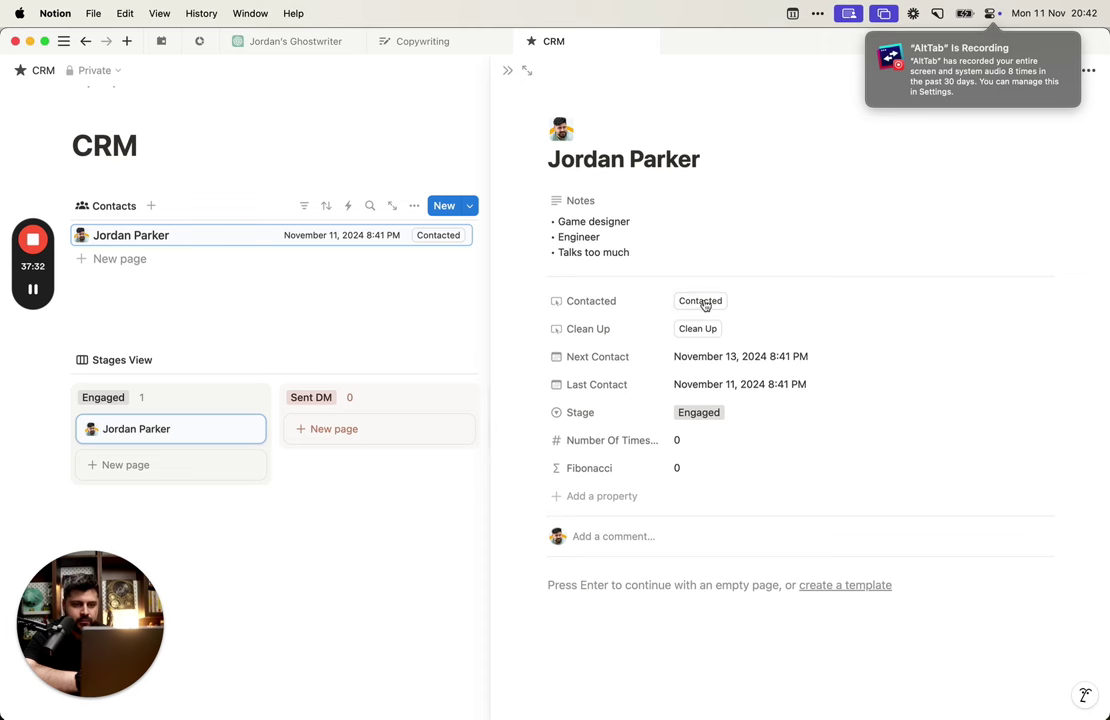
Step: Log ten contacts so the count reads 10 and Fibonacci shows 55, then reopen its formula
{"action": "left_click", "coordinate": [700, 301]}
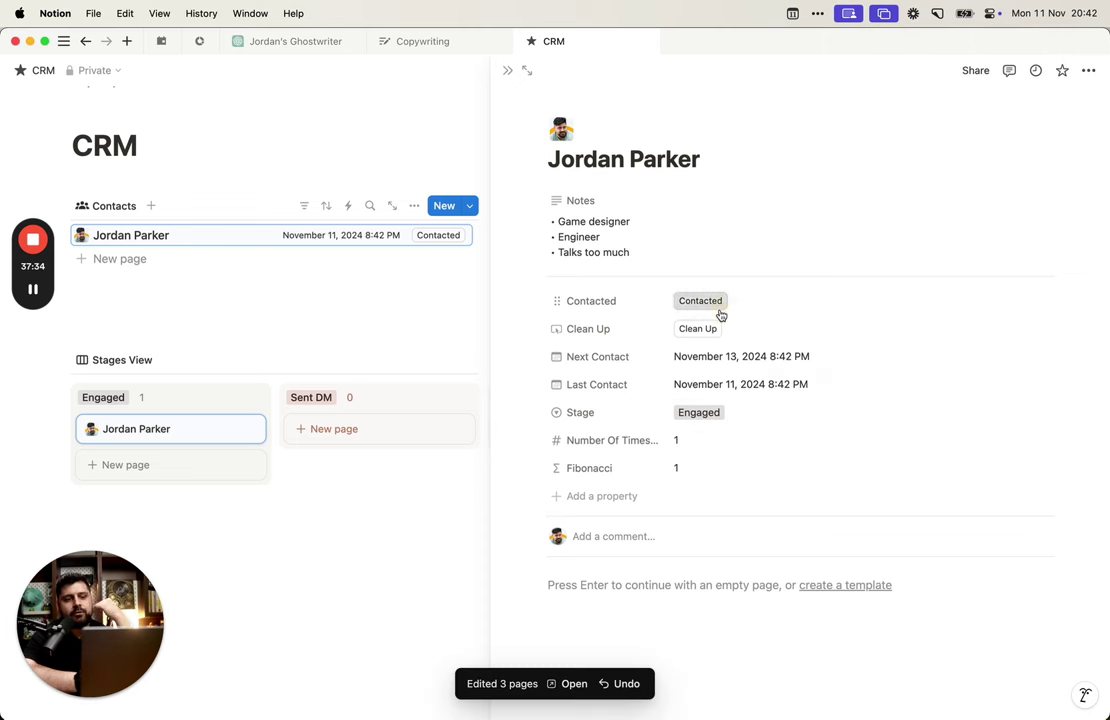
{"action": "left_click", "coordinate": [716, 305]}
{"action": "left_click", "coordinate": [716, 306]}
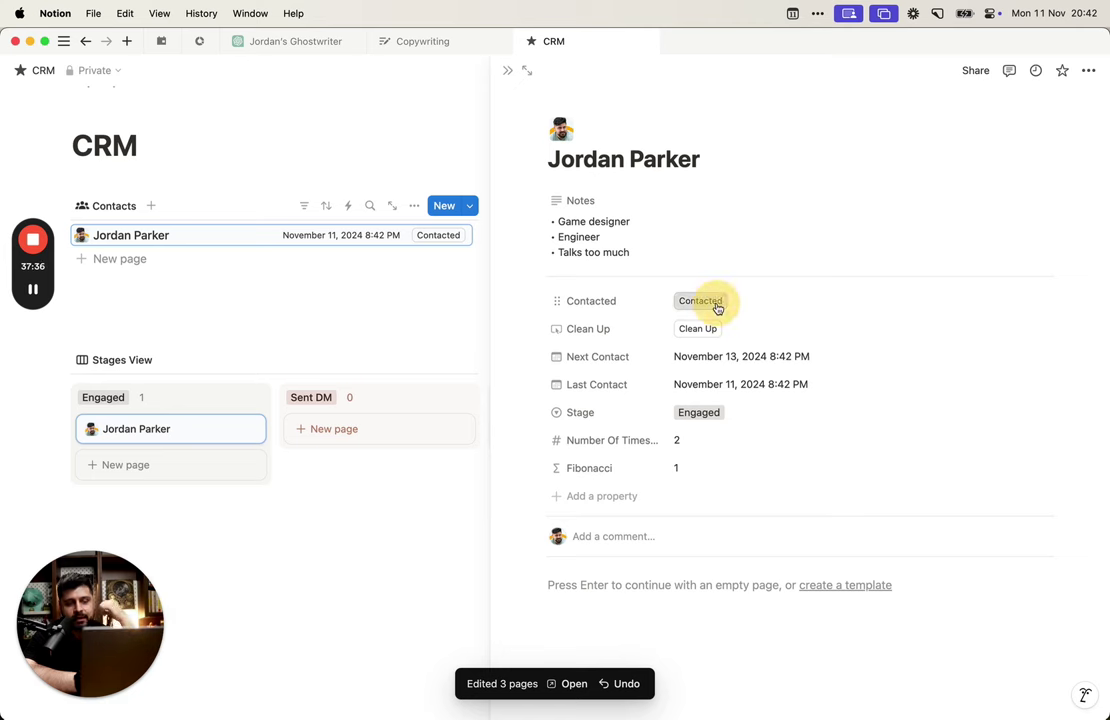
{"action": "left_click", "coordinate": [716, 306]}
{"action": "left_click", "coordinate": [716, 306]}
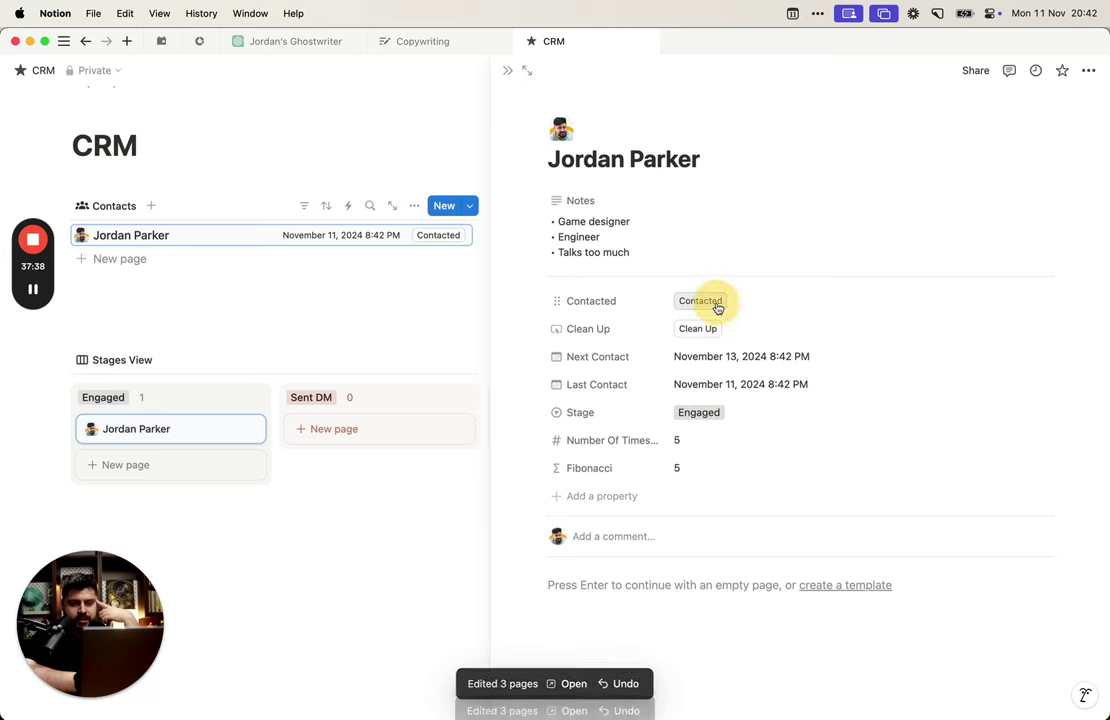
{"action": "left_click", "coordinate": [716, 306]}
{"action": "left_click", "coordinate": [716, 306]}
{"action": "left_click", "coordinate": [716, 306]}
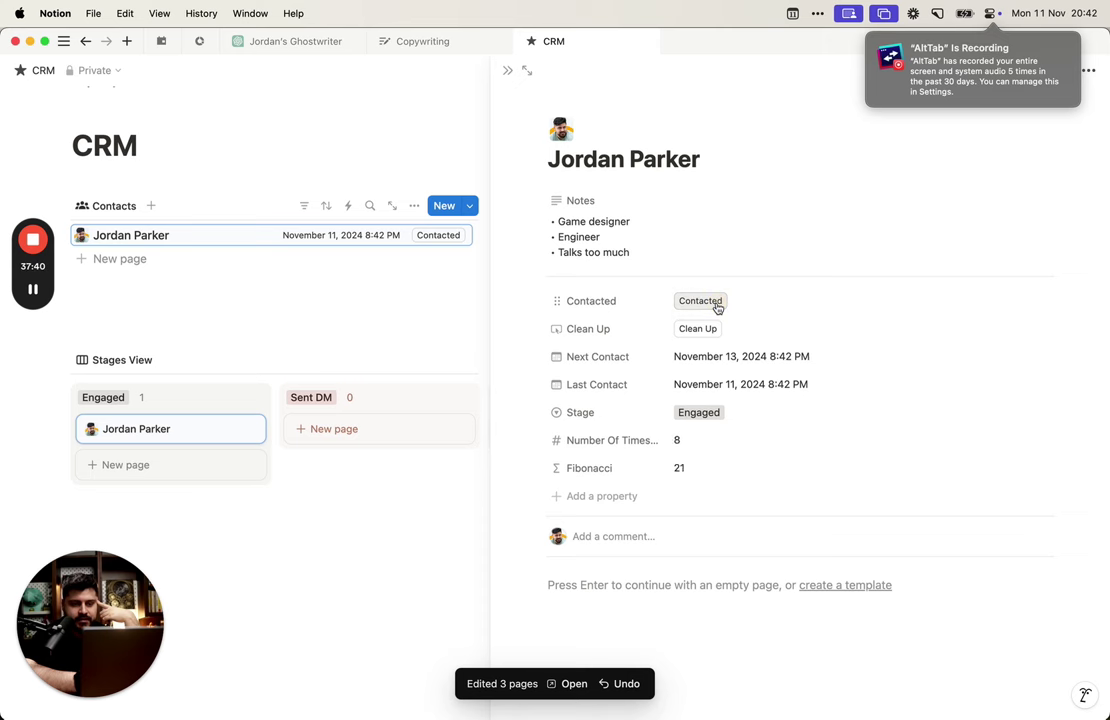
{"action": "left_click", "coordinate": [716, 306]}
{"action": "left_click", "coordinate": [716, 306]}
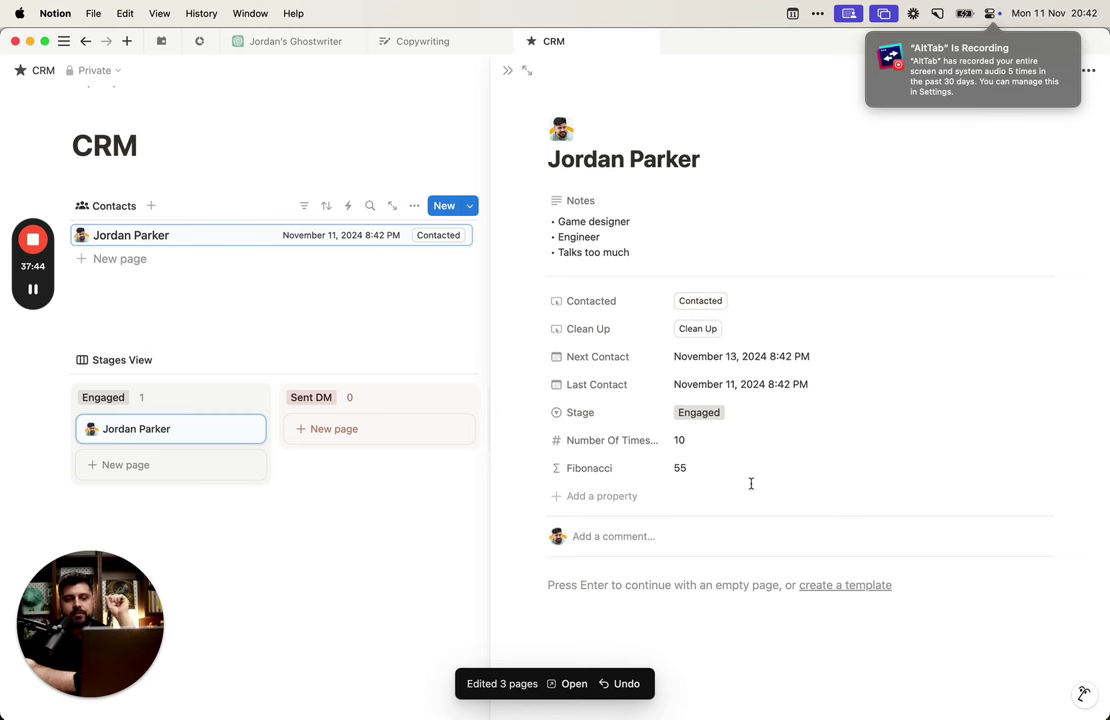
{"action": "left_click", "coordinate": [706, 470]}
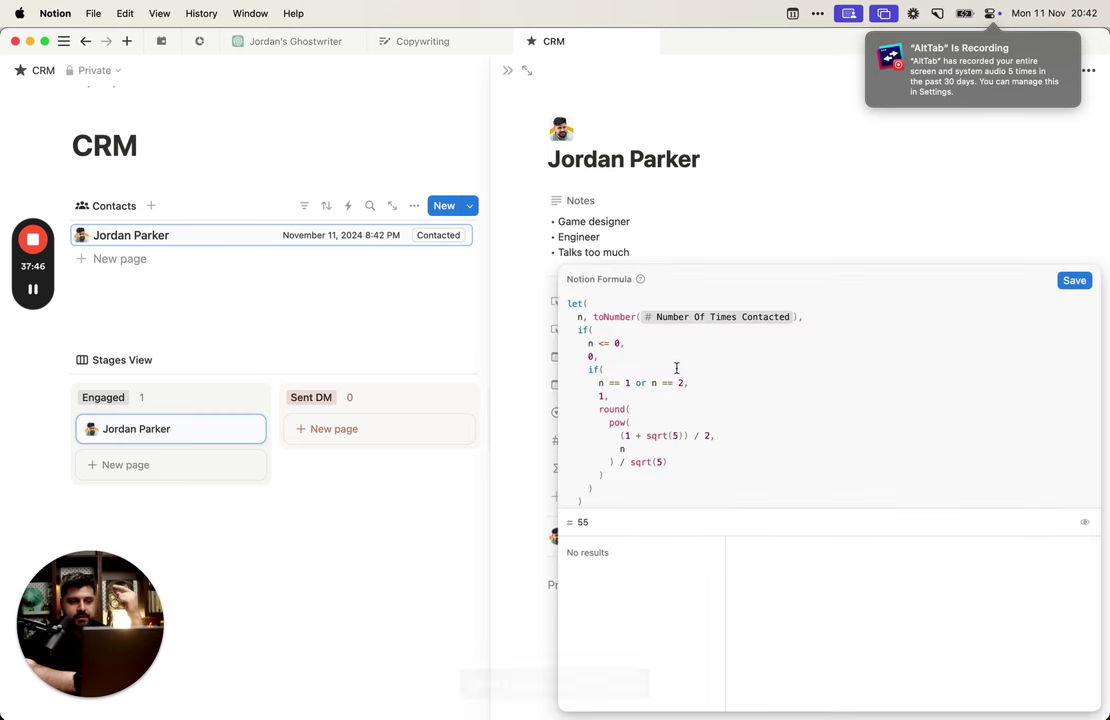
Step: Join the n <= 0 condition onto the if( line and copy the whole formula
{"action": "left_click", "coordinate": [707, 328]}
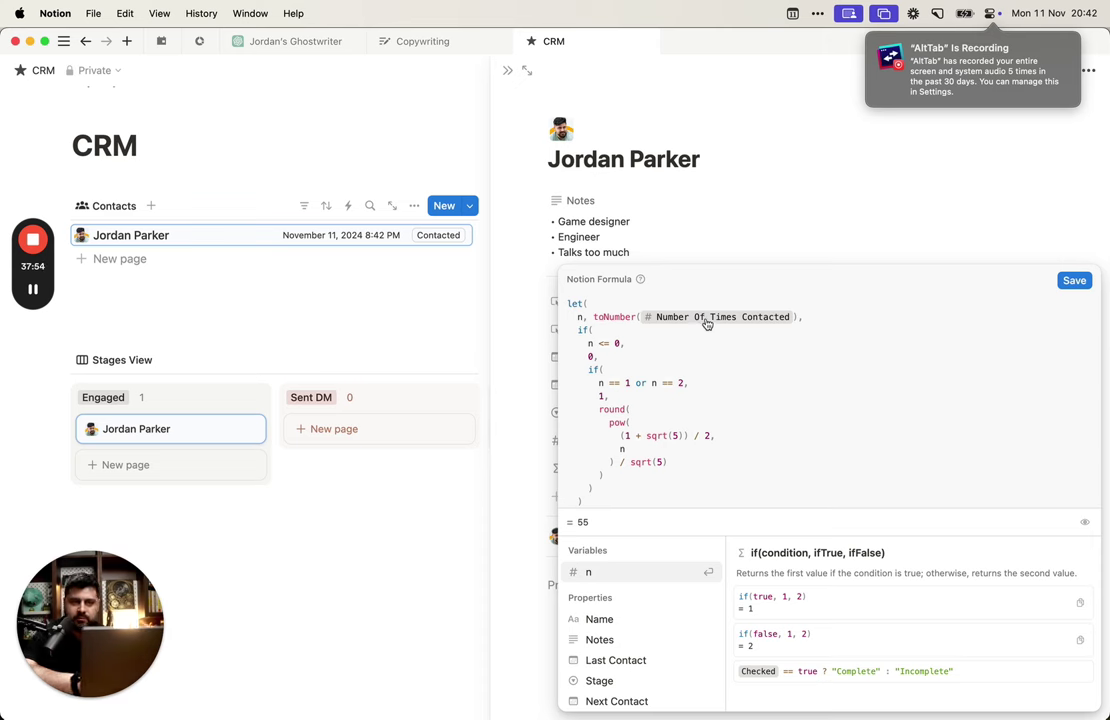
{"action": "key", "text": "Delete"}
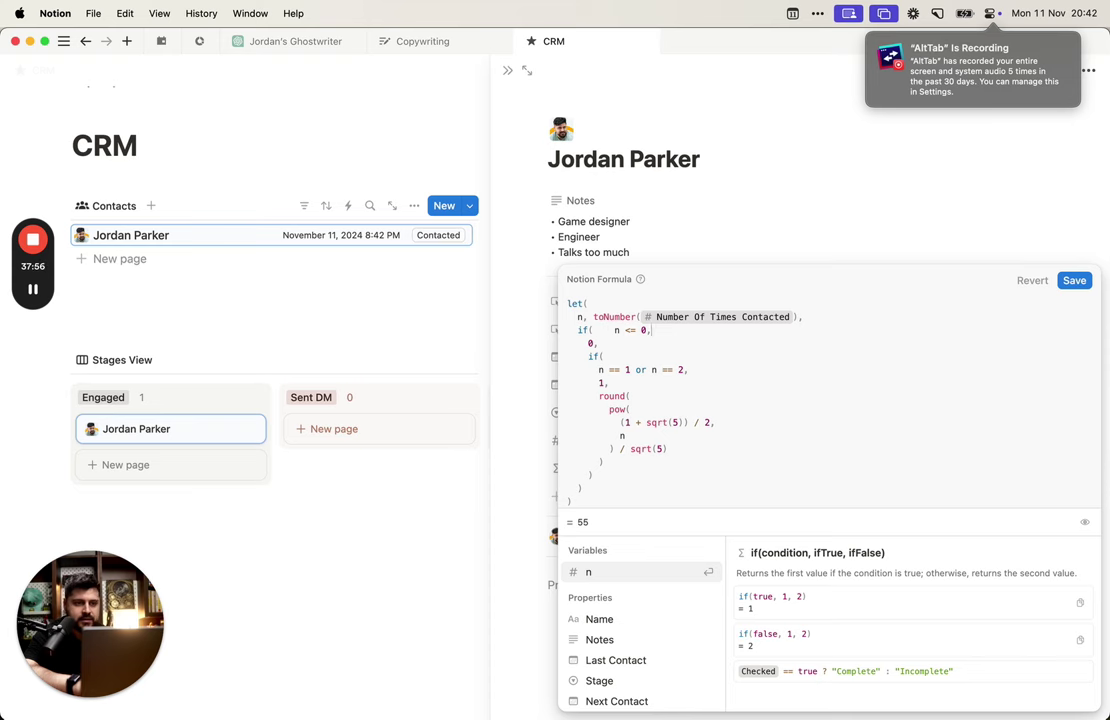
{"action": "key", "text": "super+a"}
Step: Launch Visual Studio Code from the app launcher and start a new untitled file
{"action": "key", "text": "alt+Tab"}
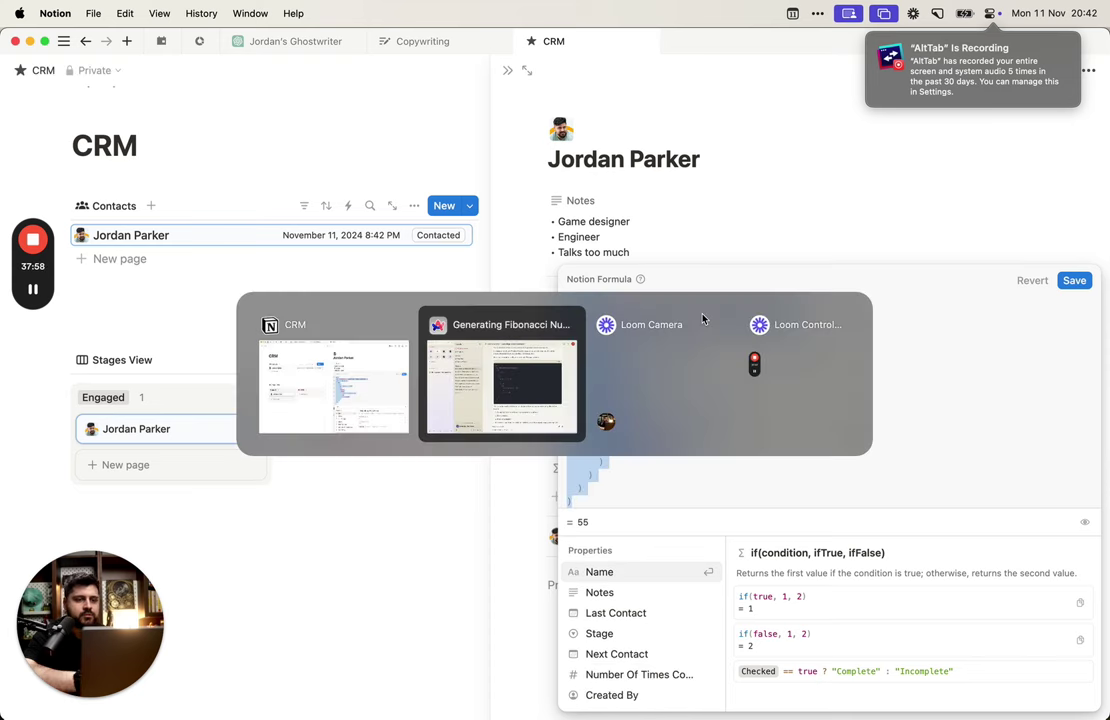
{"action": "key", "text": "alt+shift+Tab"}
{"action": "key", "text": "alt+space"}
{"action": "type", "text": "vi"}
{"action": "key", "text": "Return"}
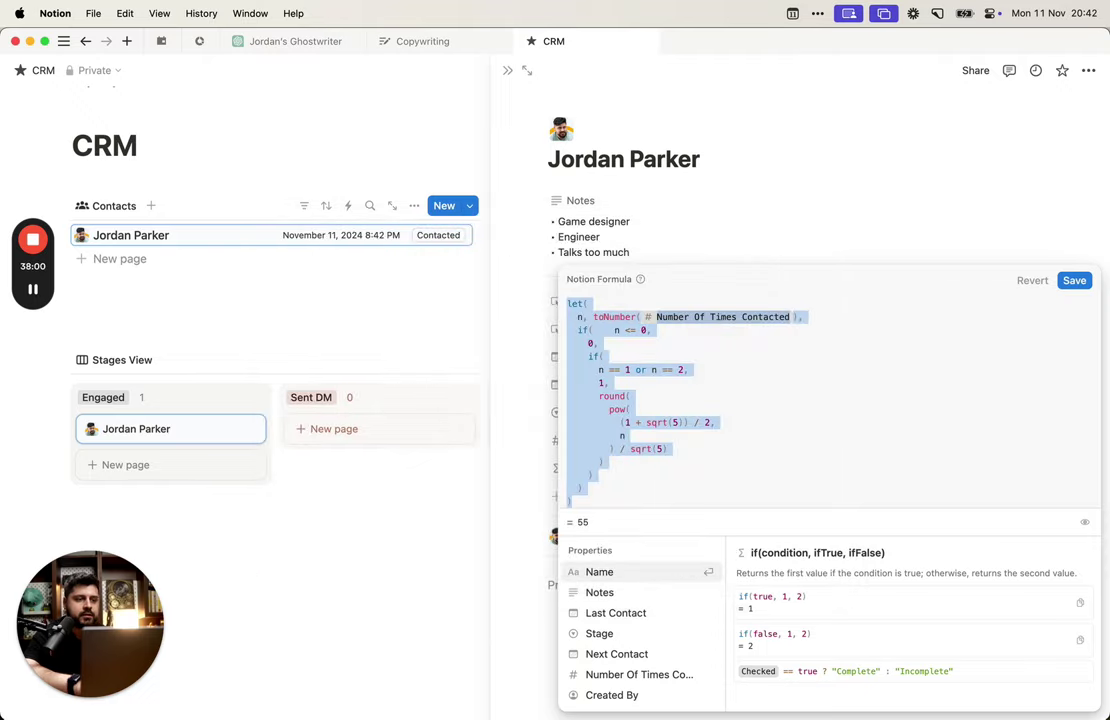
{"action": "double_click", "coordinate": [477, 129]}
Step: Paste the formula into VS Code, tidy line 3 to read if(n <= 0, 0, and switch to Claude
{"action": "type", "text": "let(   n, toNumber(prop(\"Number Of Times Contacted\")),   if(    n <= 0,     0,     if(       n == 1 or n == 2,       1,       round(         pow(           (1 + sqrt(5)) / 2,           n         ) / sqrt(5)       )     )   ) )"}
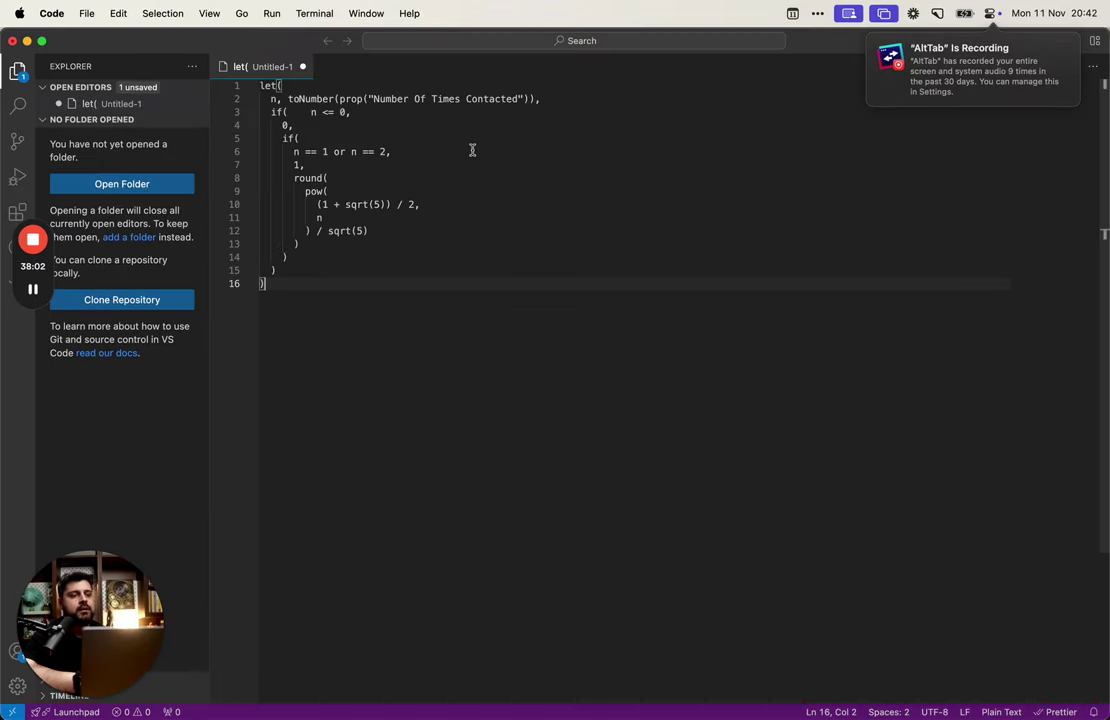
{"action": "left_click", "coordinate": [438, 137]}
{"action": "left_click_drag", "start_coordinate": [310, 112], "coordinate": [270, 112]}
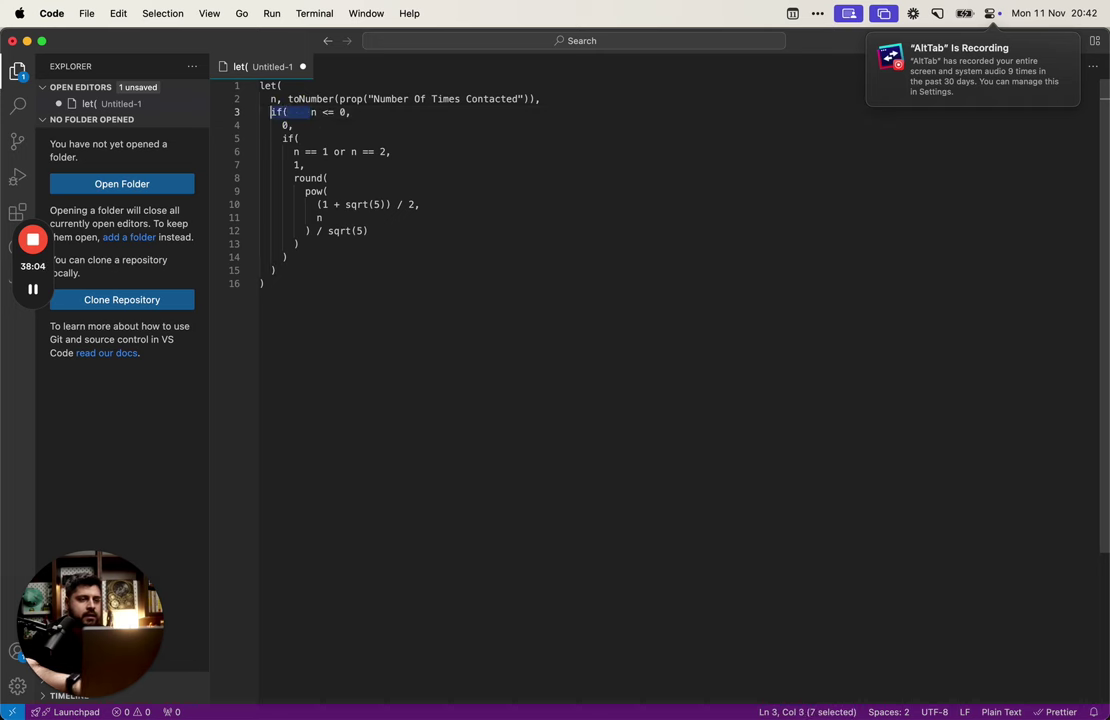
{"action": "key", "text": "BackSpace"}
{"action": "key", "text": "End"}
{"action": "key", "text": "Delete"}
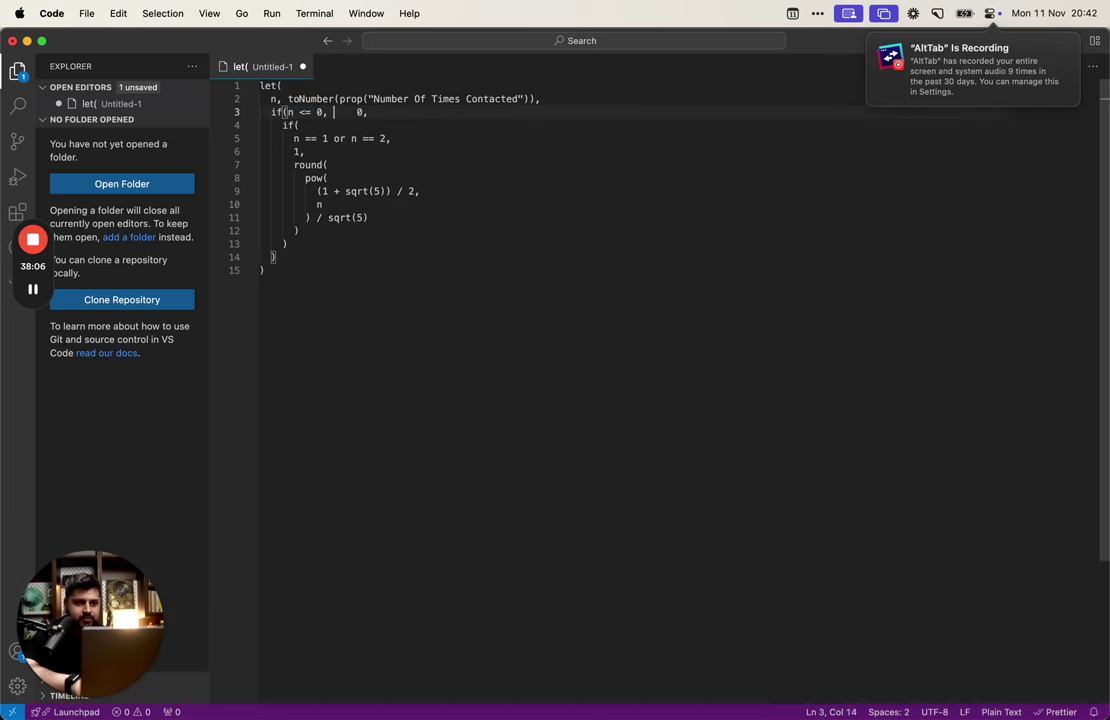
{"action": "key", "text": "shift+End"}
{"action": "key", "text": "BackSpace"}
{"action": "key", "text": "super+w"}
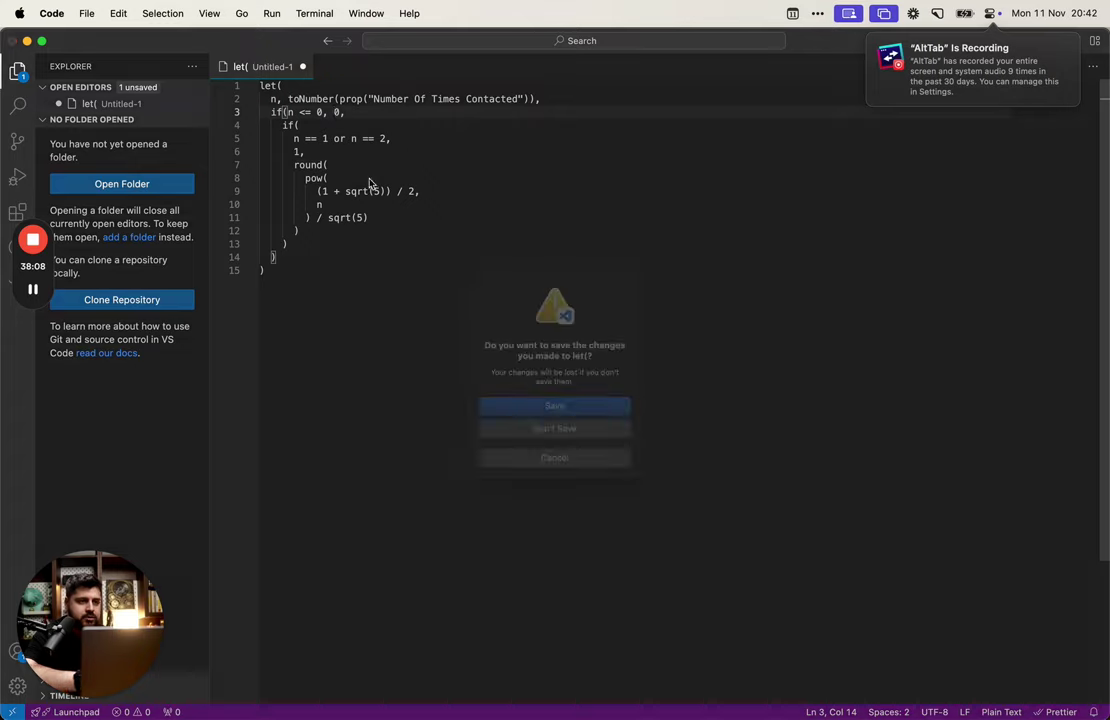
{"action": "key", "text": "alt+Tab"}
{"action": "key", "text": "alt+Tab"}
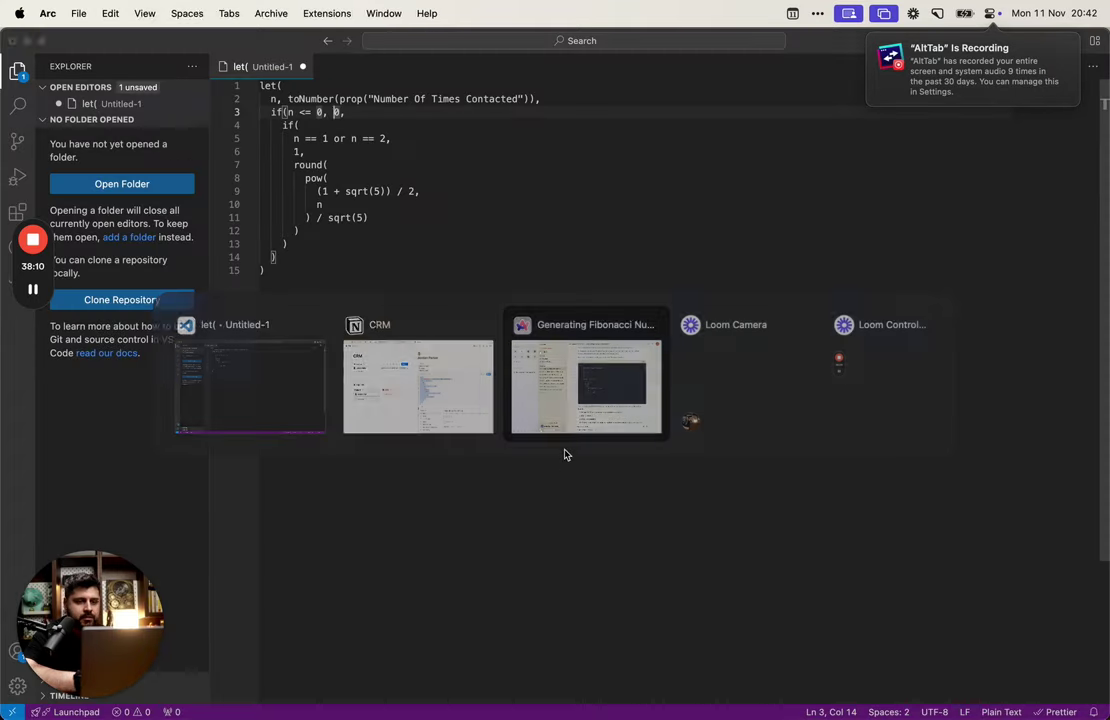
Step: Draft a reply to Claude reading 'perfect. ened up using:' followed by the pasted Fibonacci formula
{"action": "scroll", "coordinate": [801, 592], "scroll_direction": "down", "scroll_amount": 10}
{"action": "left_click", "coordinate": [659, 666]}
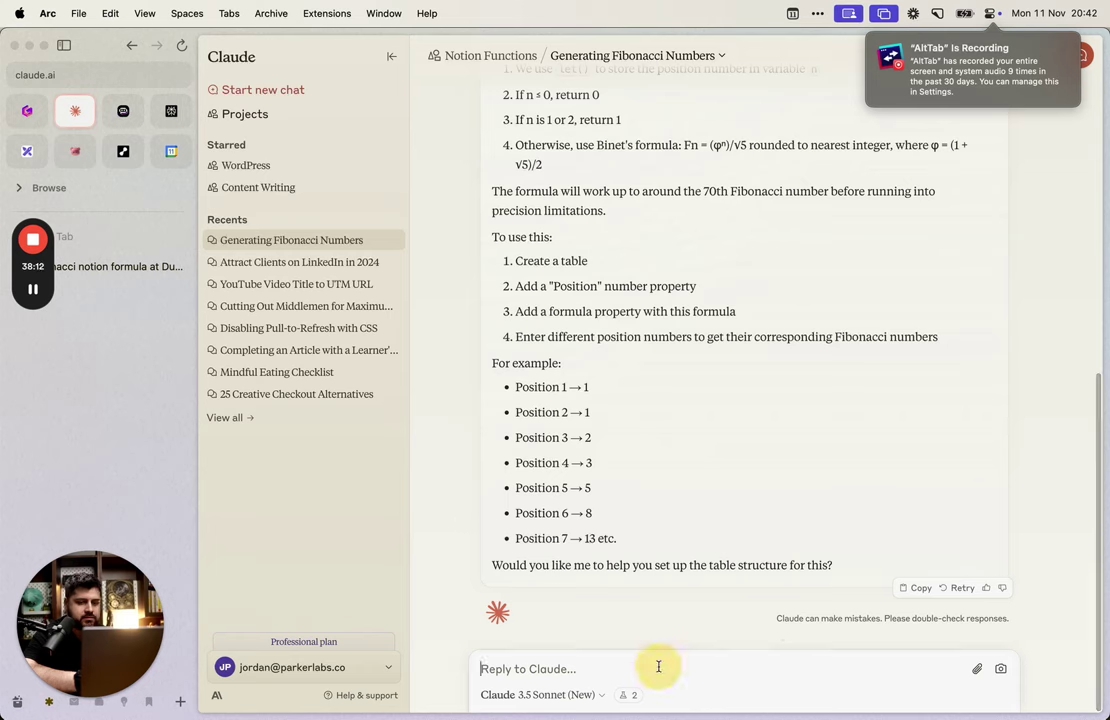
{"action": "type", "text": "Perfect. Can you c"}
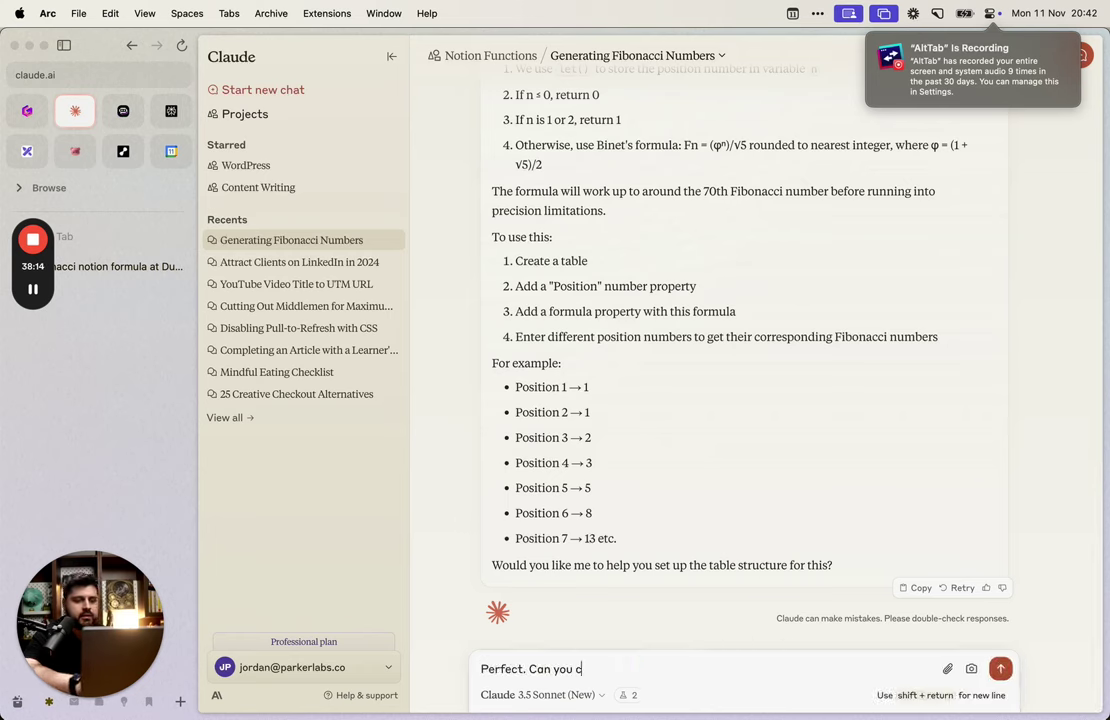
{"action": "type", "text": "ap that"}
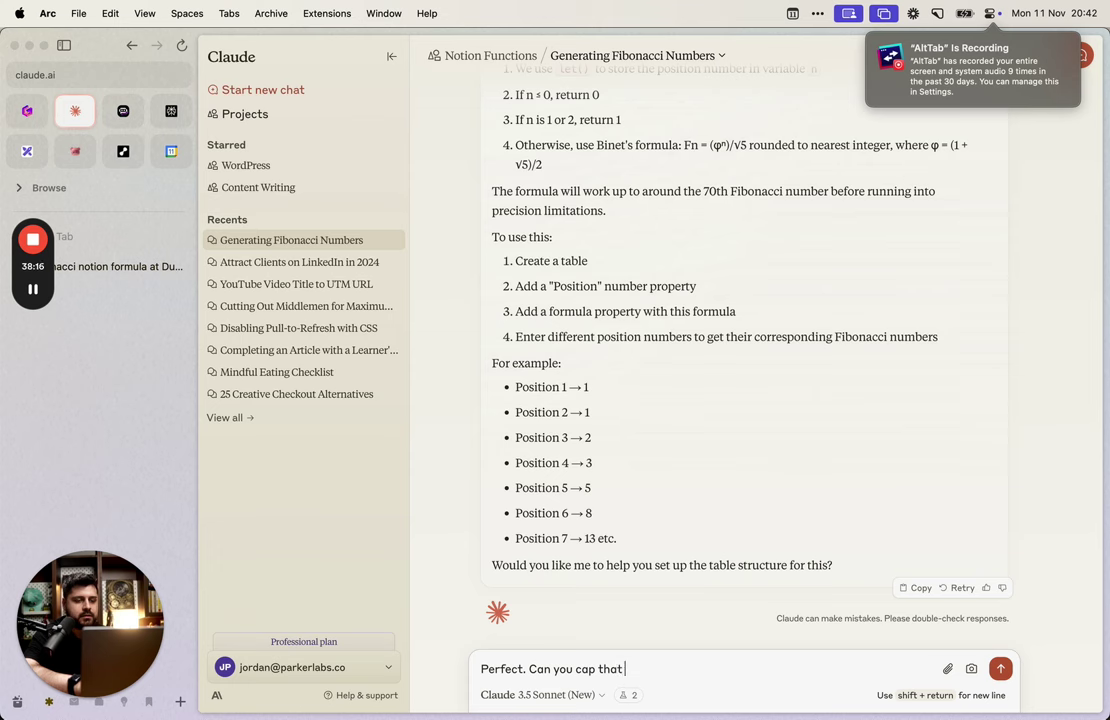
{"action": "key", "text": "super+a"}
{"action": "key", "text": "BackSpace"}
{"action": "type", "text": "perfect. "}
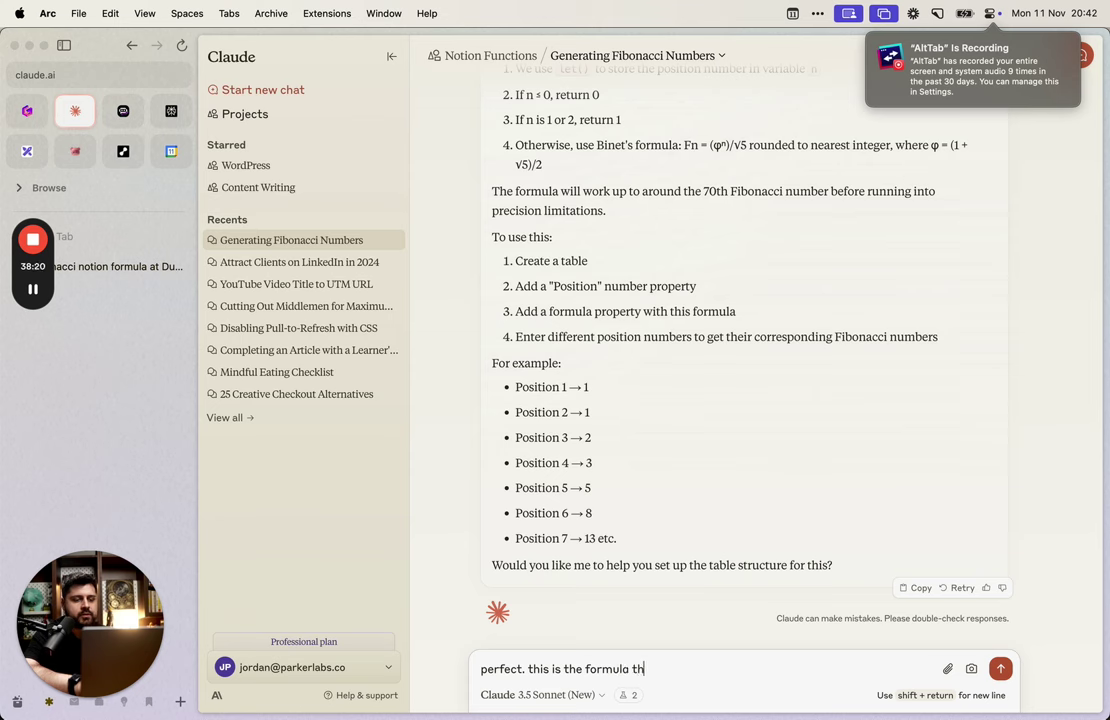
{"action": "type", "text": "ened"}
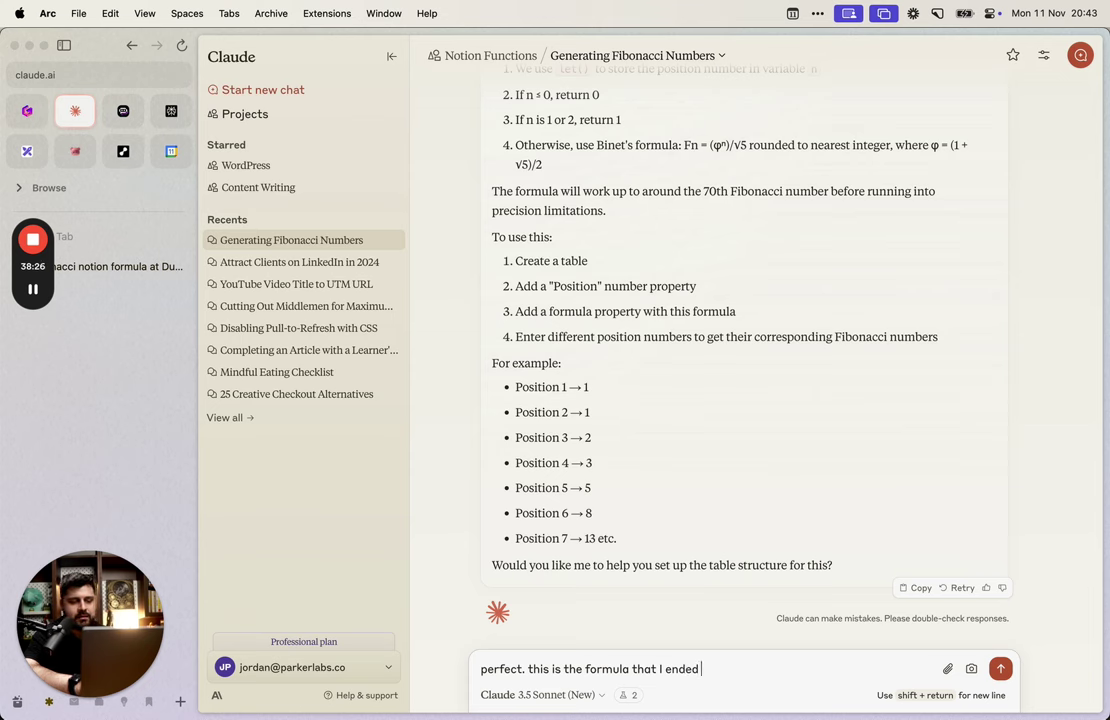
{"action": "type", "text": "up using:"}
{"action": "key", "text": "shift+Return"}
{"action": "key", "text": "shift+Return"}
{"action": "type", "text": "let( n, toNumber(Number Of Times Contacted), if( n <= 0, 0, if( n == 1 or n == 2, 1, round( pow( (1 + sqrt(5)) / 2, n ) / sqrt(5) ) ) ) )"}
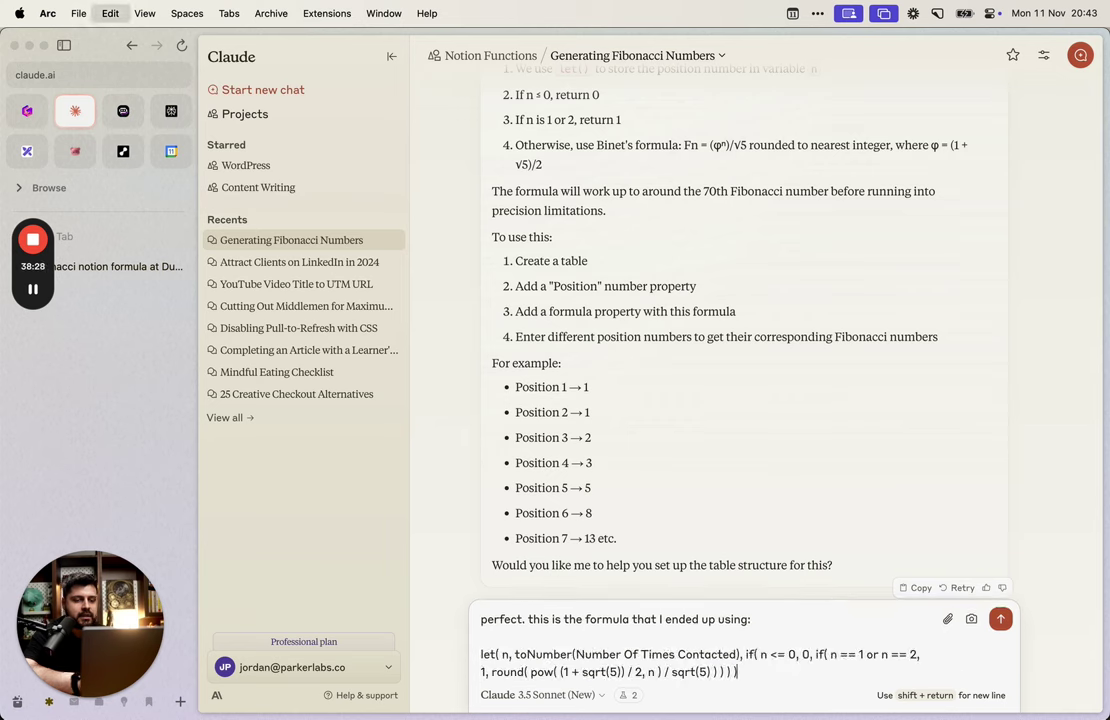
{"action": "key", "text": "shift+Return"}
{"action": "key", "text": "shift+Return"}
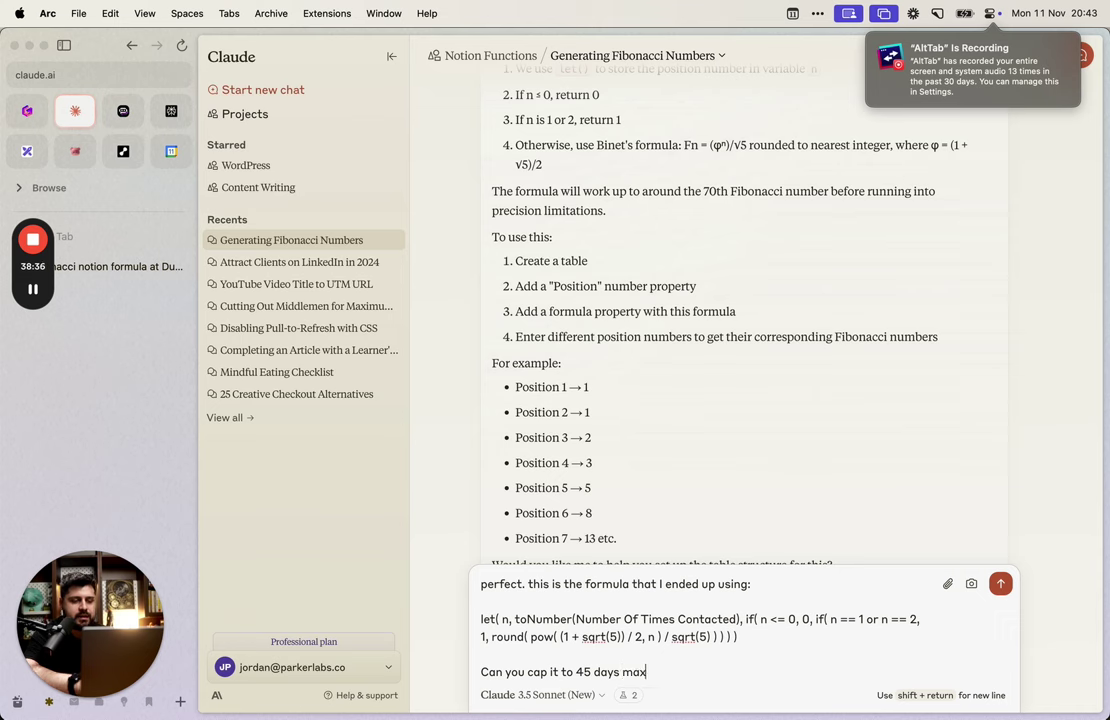
Step: Ask Claude for a Fibonacci formula with its input capped at 45 and send it
{"action": "type", "text": "give me a fibon"}
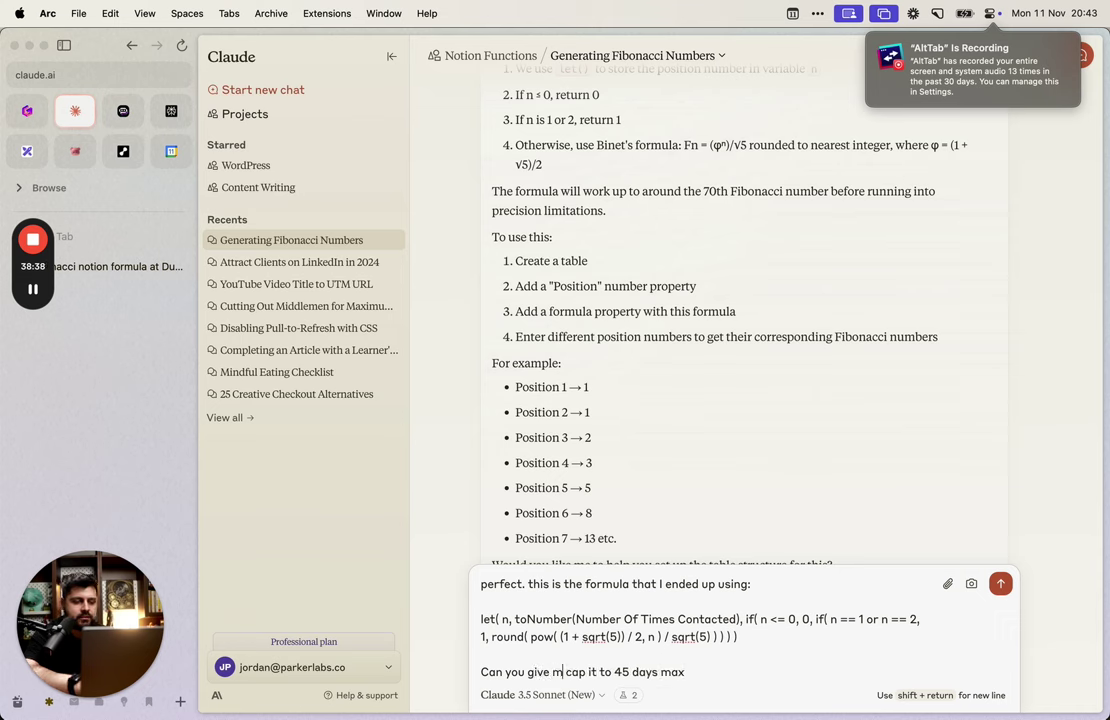
{"action": "type", "text": "acci number but"}
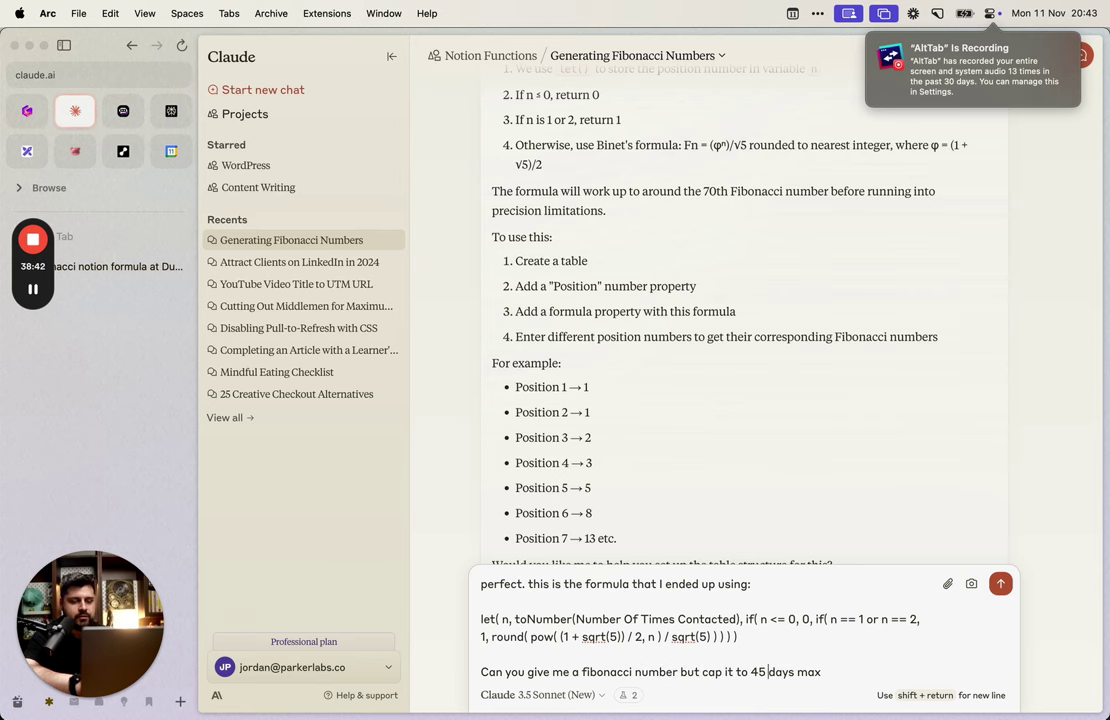
{"action": "key", "text": "alt+shift+Right"}
{"action": "key", "text": "BackSpace"}
{"action": "key", "text": "Return"}
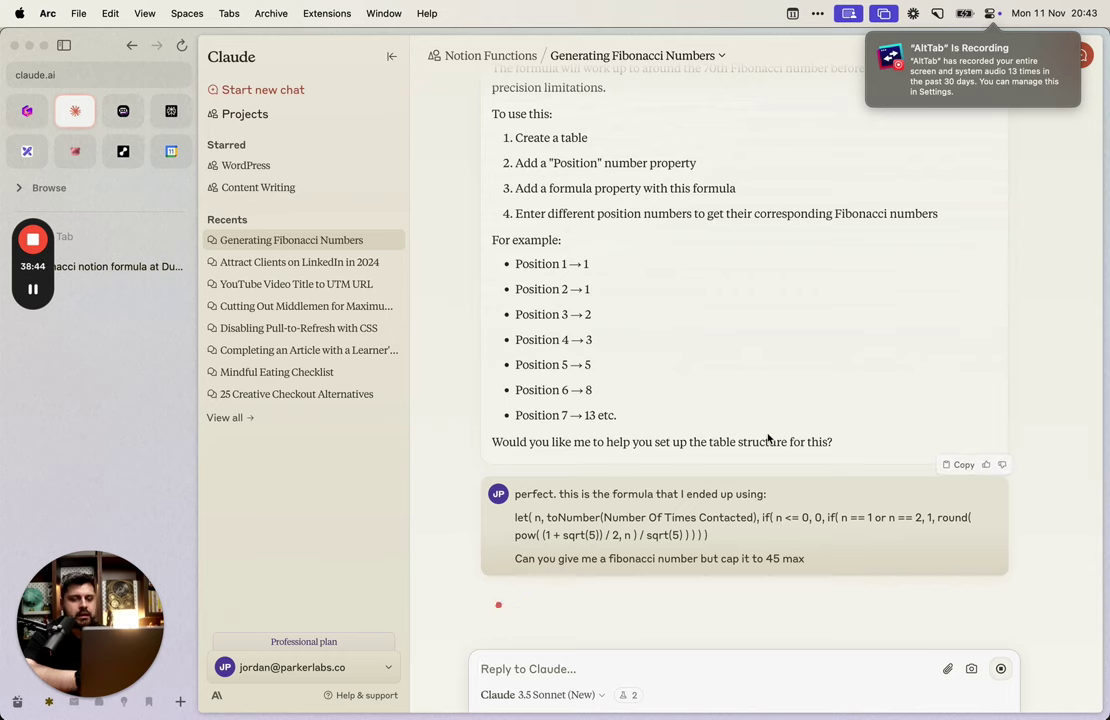
Step: Scroll through Claude's reply in the Generating Fibonacci Numbers chat
{"action": "scroll", "coordinate": [768, 438], "scroll_direction": "up", "scroll_amount": 15}
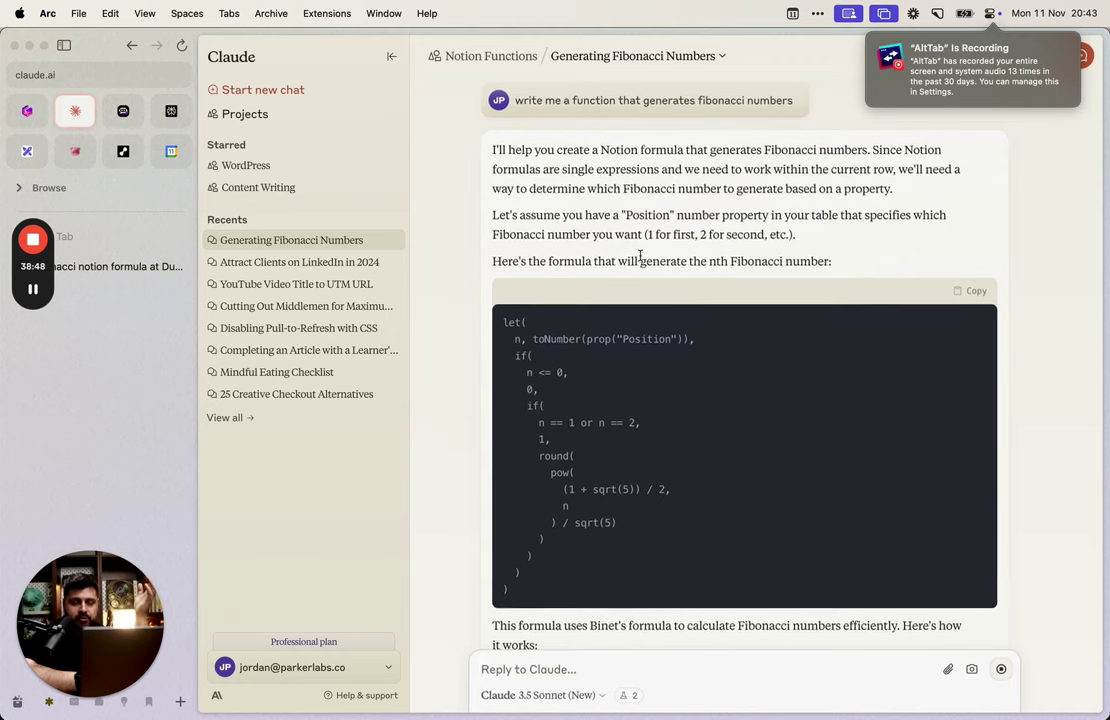
{"action": "scroll", "coordinate": [641, 256], "scroll_direction": "down", "scroll_amount": 3}
{"action": "scroll", "coordinate": [640, 255], "scroll_direction": "up", "scroll_amount": 3}
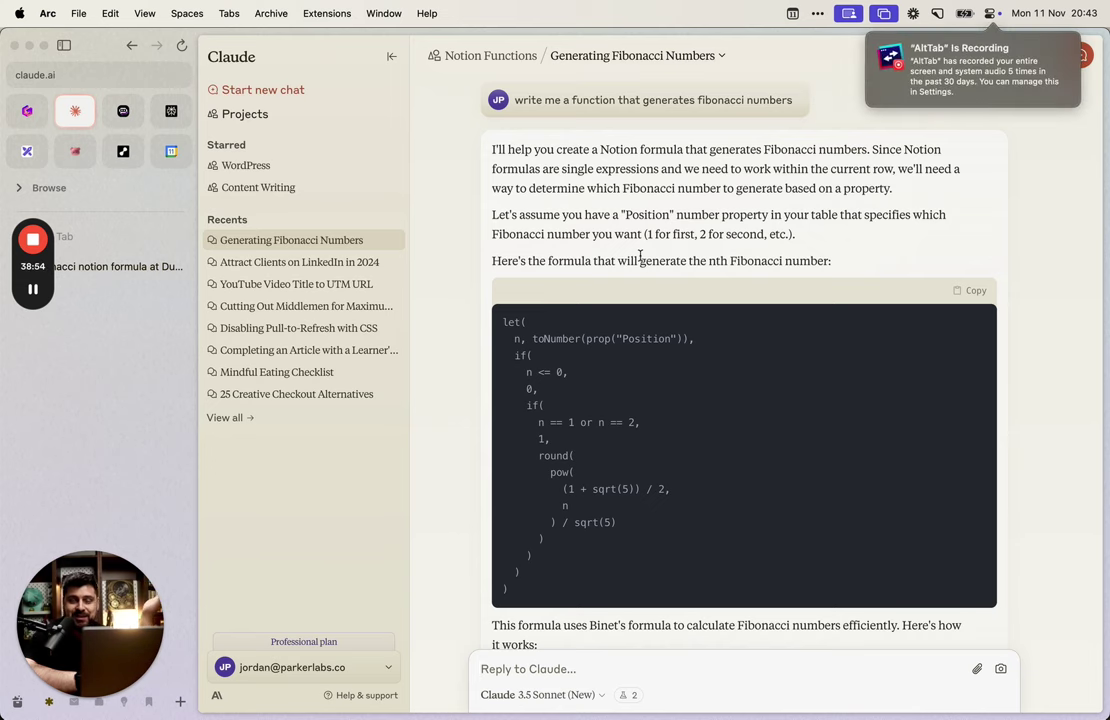
{"action": "scroll", "coordinate": [640, 256], "scroll_direction": "down", "scroll_amount": 2}
{"action": "scroll", "coordinate": [640, 256], "scroll_direction": "up", "scroll_amount": 1}
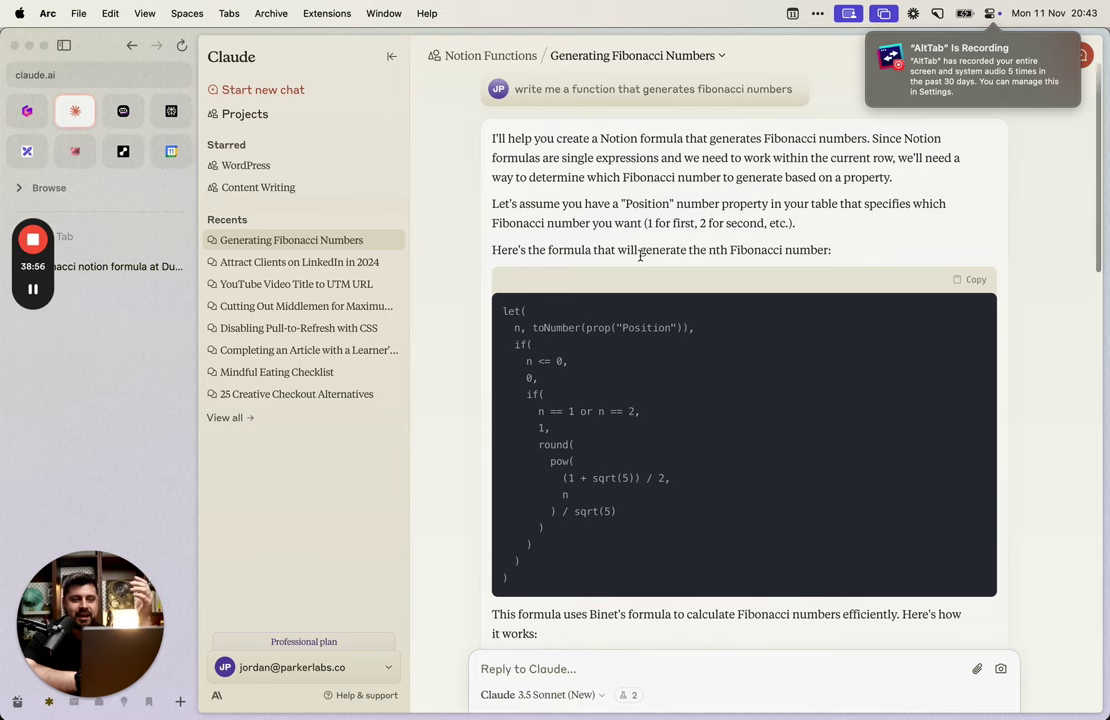
{"action": "scroll", "coordinate": [640, 256], "scroll_direction": "up", "scroll_amount": 1}
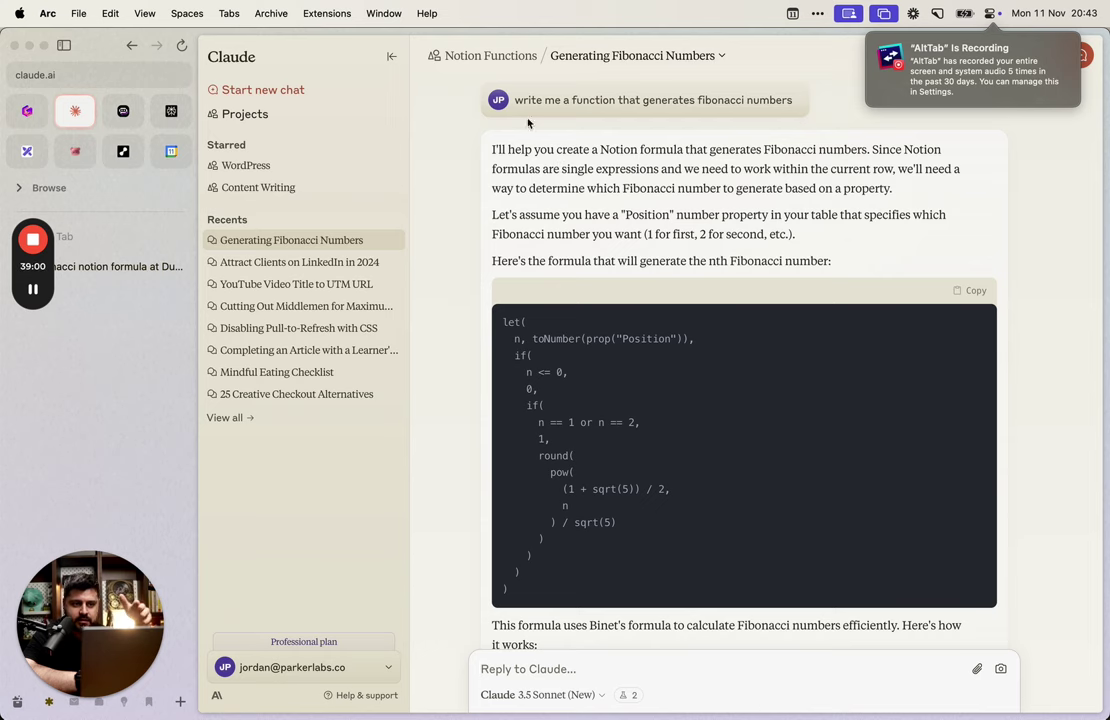
Step: Go to the Notion Functions project page and select the Notion functions and Notion Formulas TF file names
{"action": "left_click", "coordinate": [507, 63]}
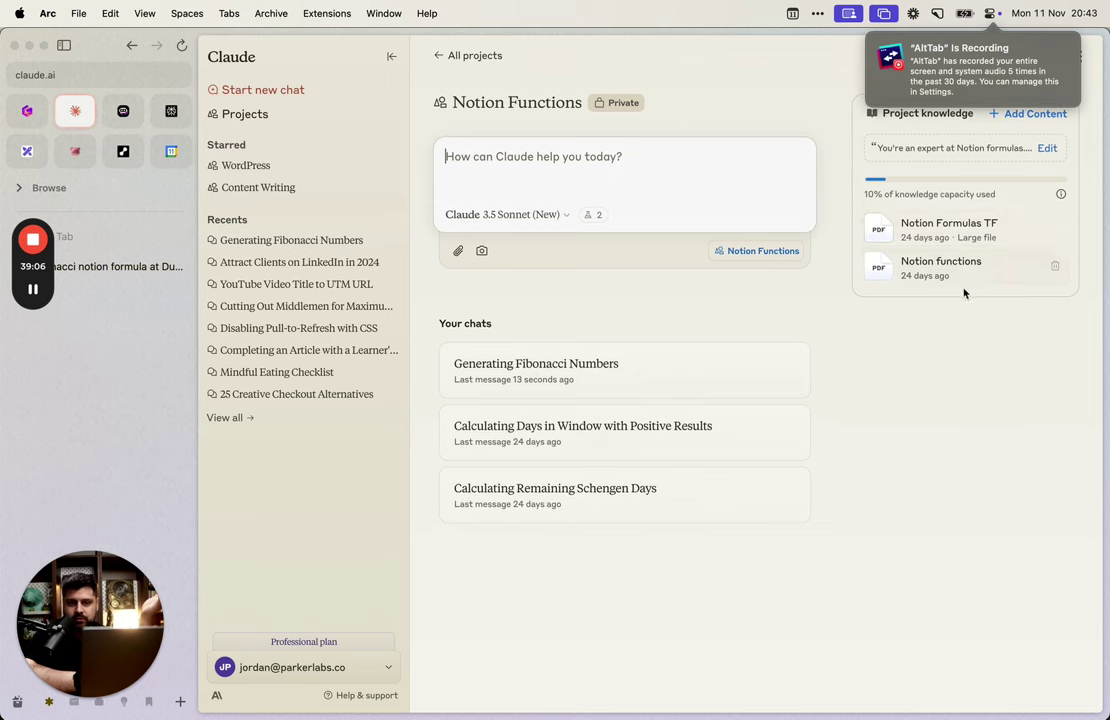
{"action": "triple_click", "coordinate": [909, 262]}
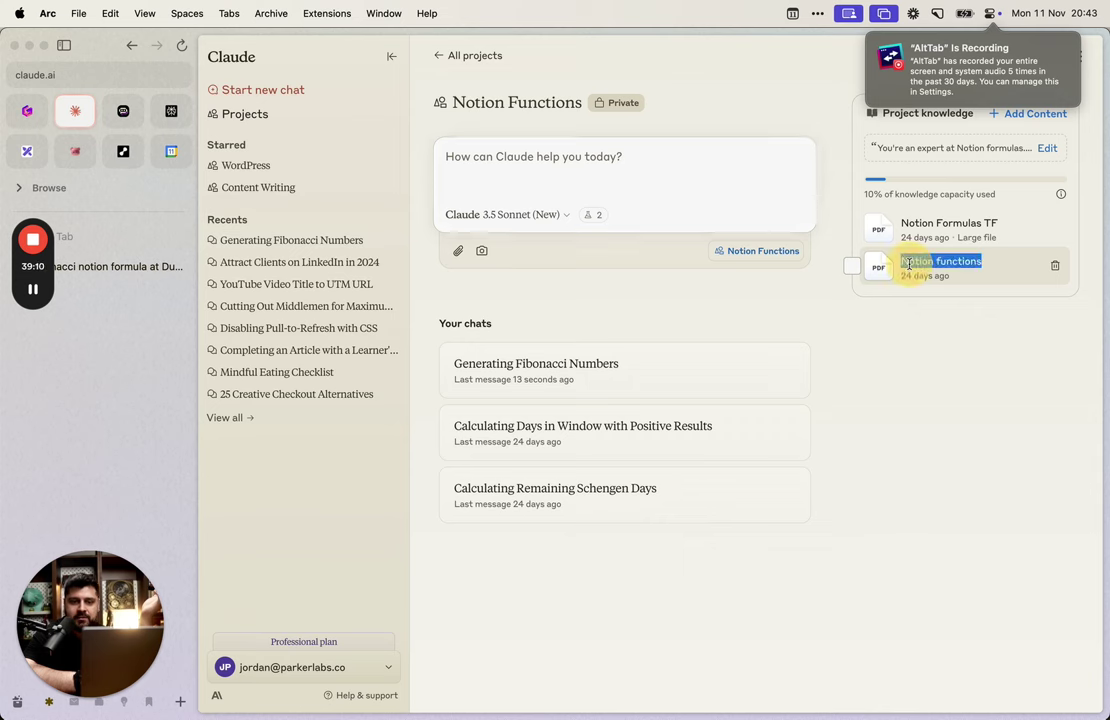
{"action": "left_click", "coordinate": [949, 286]}
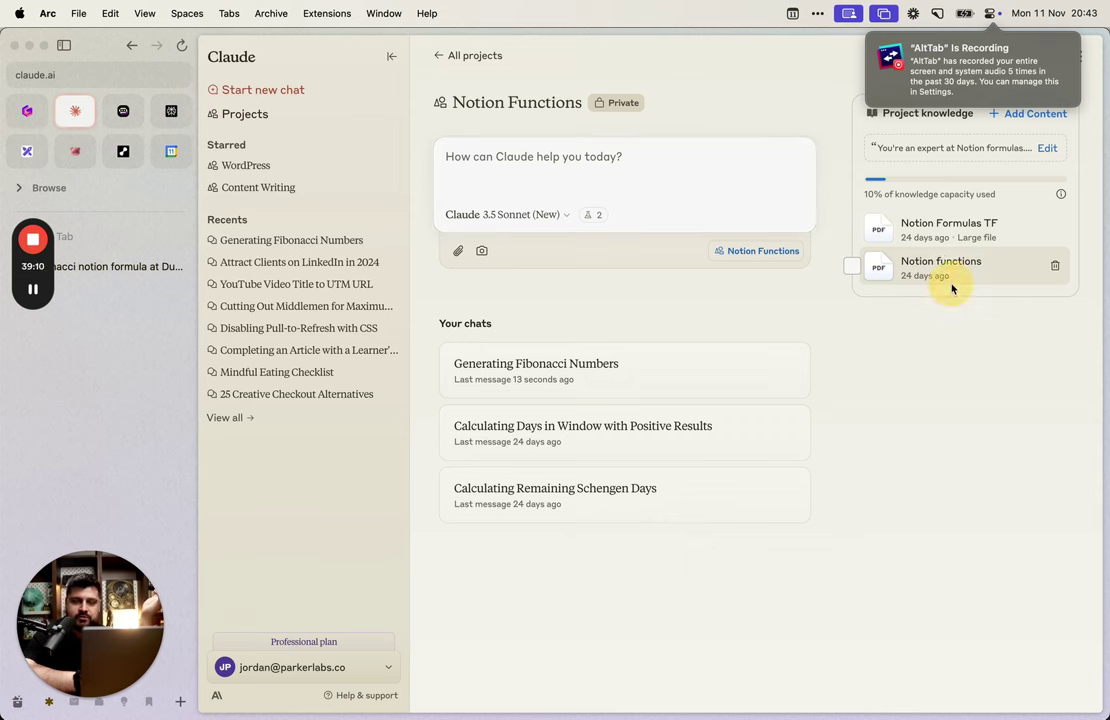
{"action": "triple_click", "coordinate": [922, 222]}
{"action": "left_click", "coordinate": [942, 368]}
{"action": "key", "text": "super+t"}
{"action": "type", "text": "h"}
{"action": "key", "text": "BackSpace"}
{"action": "type", "text": "the"}
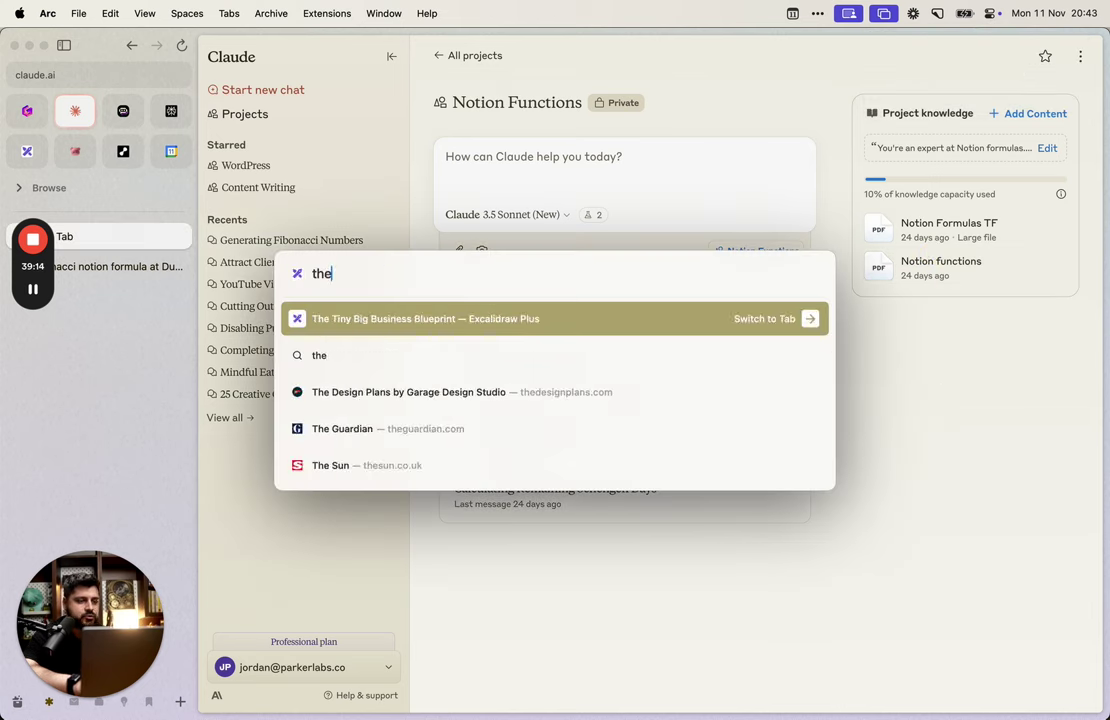
{"action": "key", "text": "BackSpace"}
{"action": "type", "text": "omas frank"}
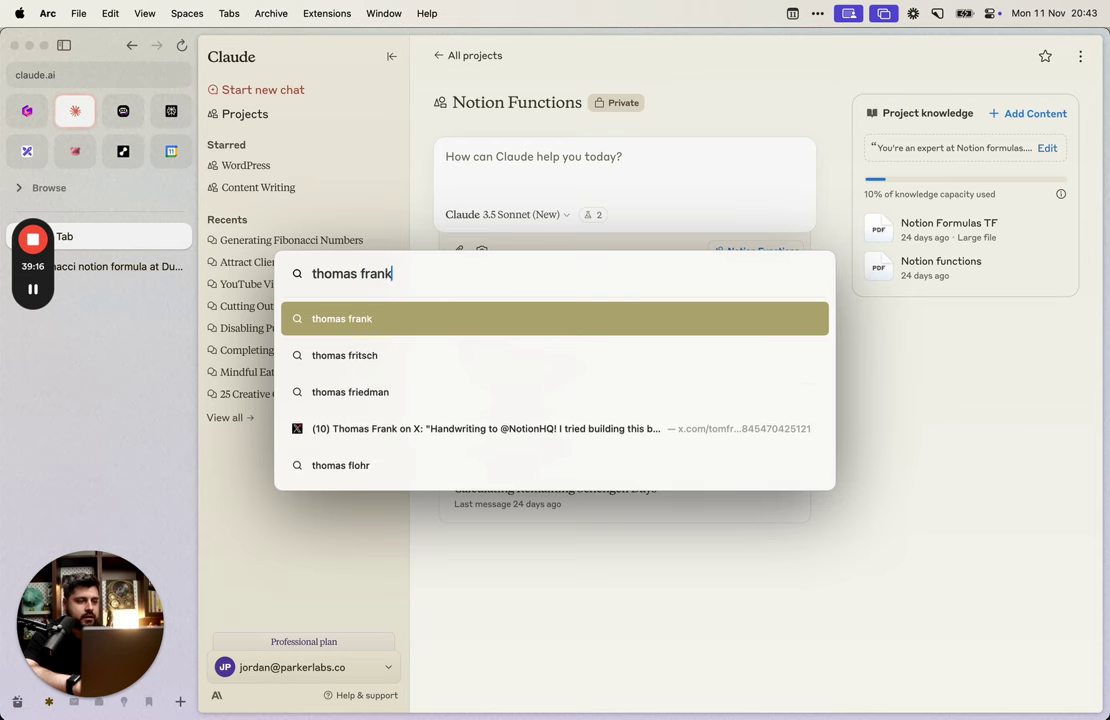
{"action": "type", "text": " notion functions"}
{"action": "key", "text": "Return"}
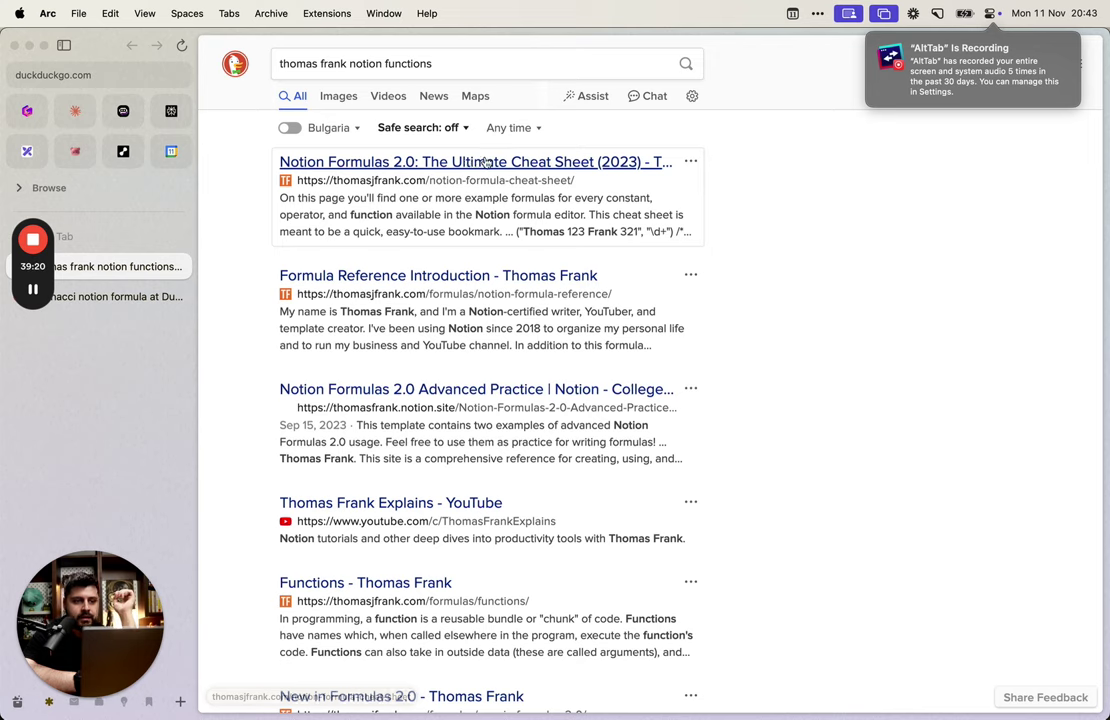
{"action": "left_click", "coordinate": [657, 218]}
{"action": "scroll", "coordinate": [661, 369], "scroll_direction": "down", "scroll_amount": 2}
{"action": "scroll", "coordinate": [661, 369], "scroll_direction": "down", "scroll_amount": 10}
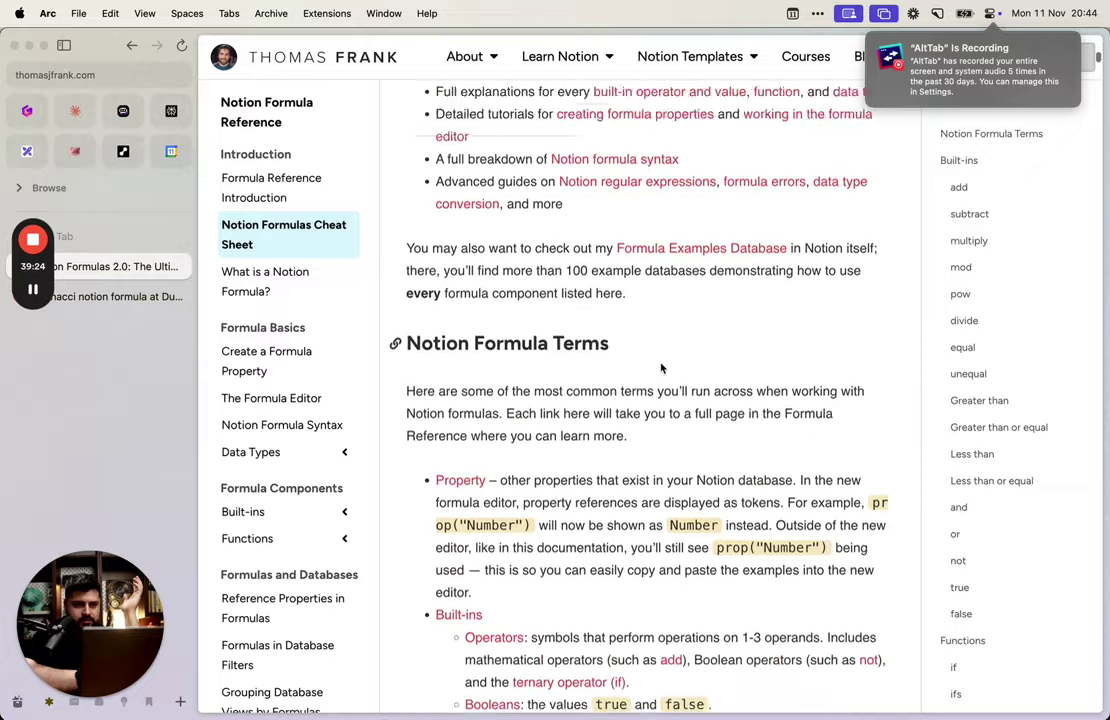
{"action": "scroll", "coordinate": [661, 369], "scroll_direction": "down", "scroll_amount": 5}
{"action": "scroll", "coordinate": [661, 369], "scroll_direction": "down", "scroll_amount": 5}
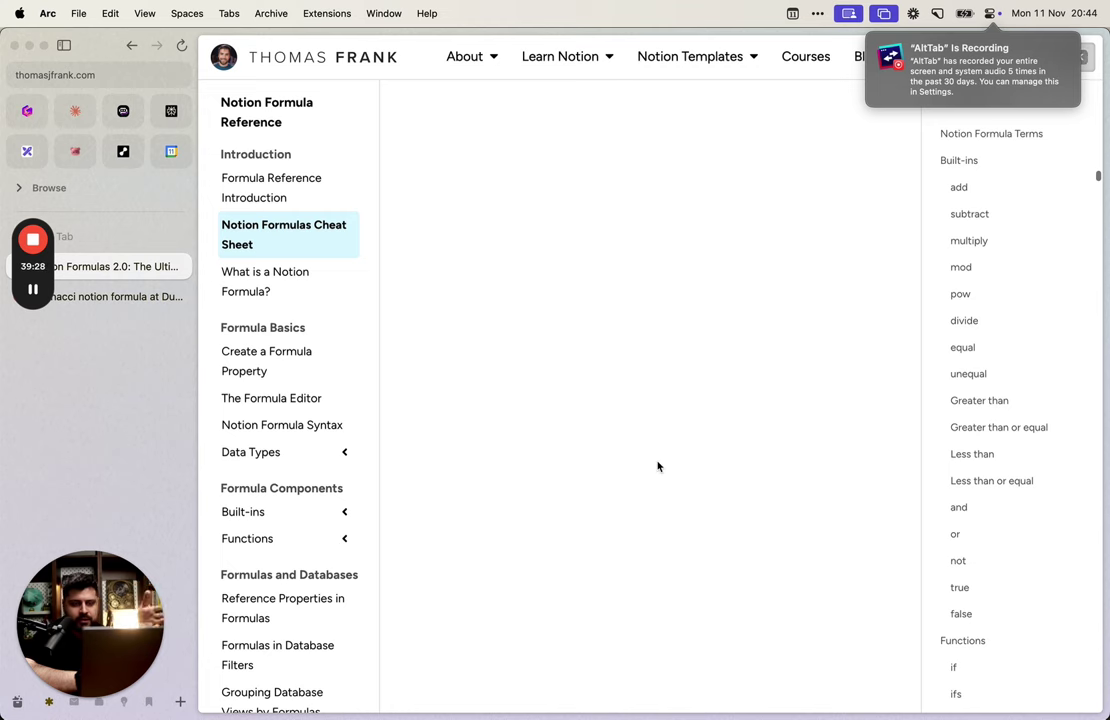
{"action": "scroll", "coordinate": [659, 463], "scroll_direction": "down", "scroll_amount": 5}
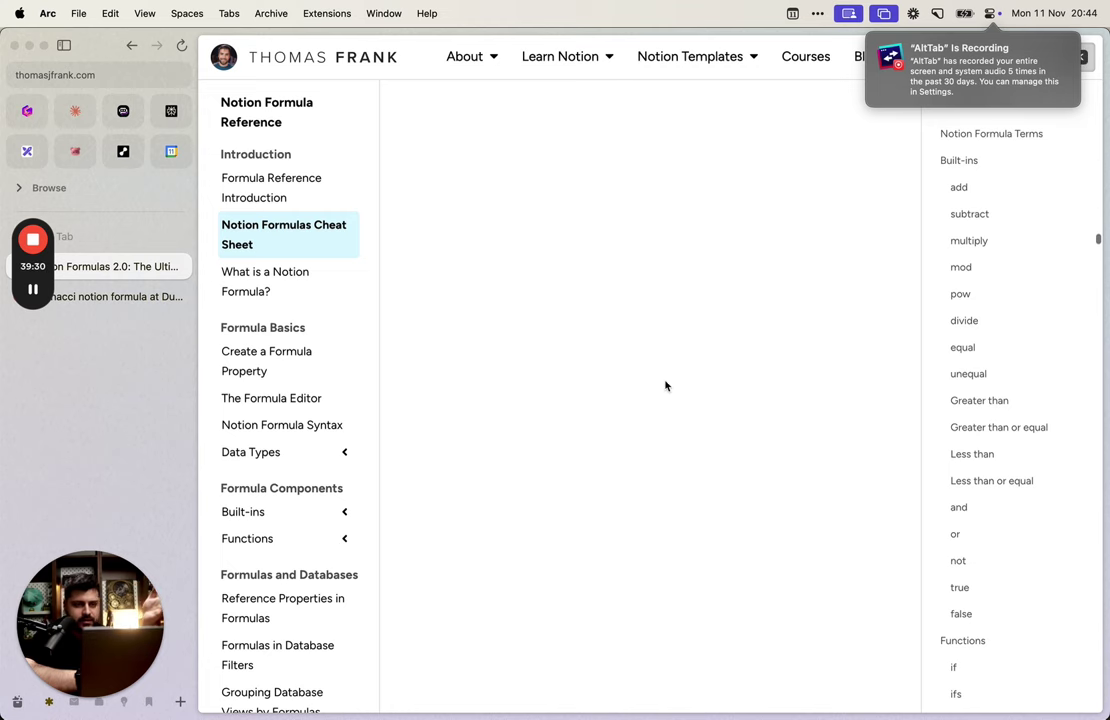
{"action": "scroll", "coordinate": [667, 386], "scroll_direction": "down", "scroll_amount": 15}
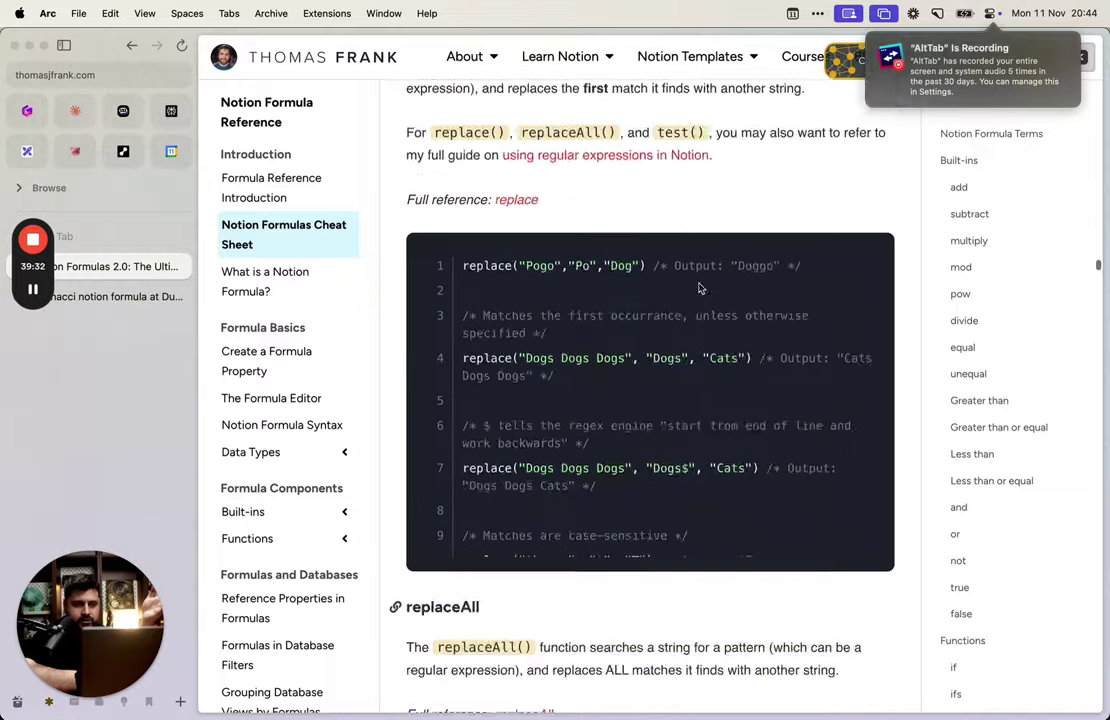
{"action": "scroll", "coordinate": [699, 288], "scroll_direction": "down", "scroll_amount": 1}
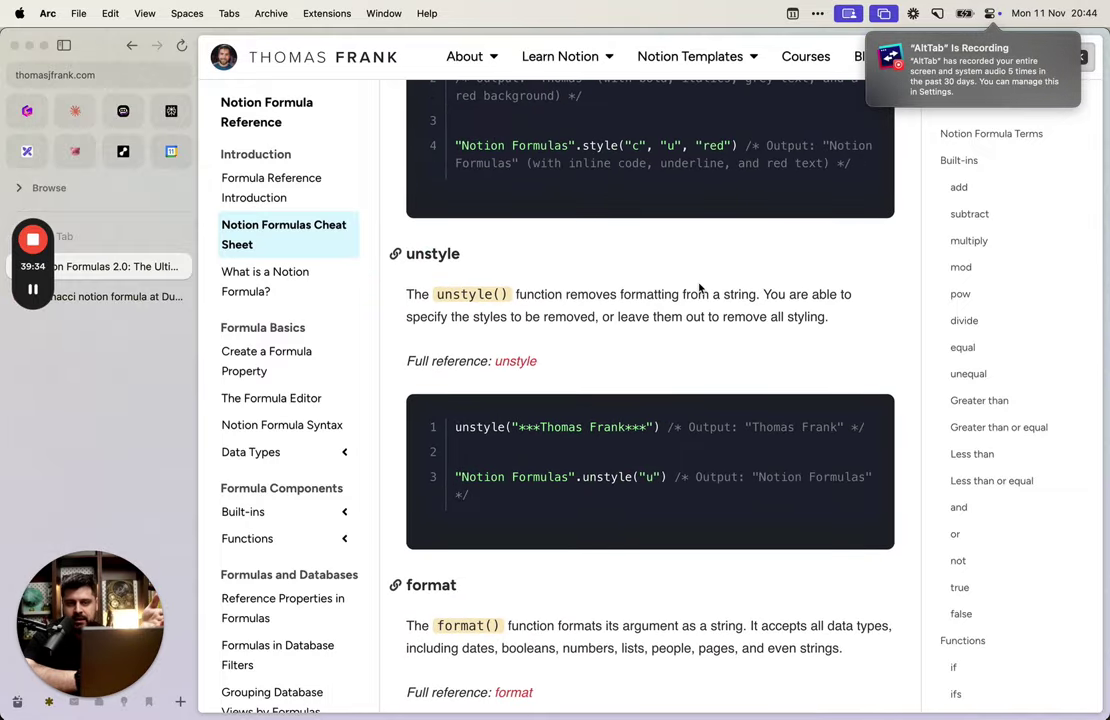
{"action": "right_click", "coordinate": [699, 288]}
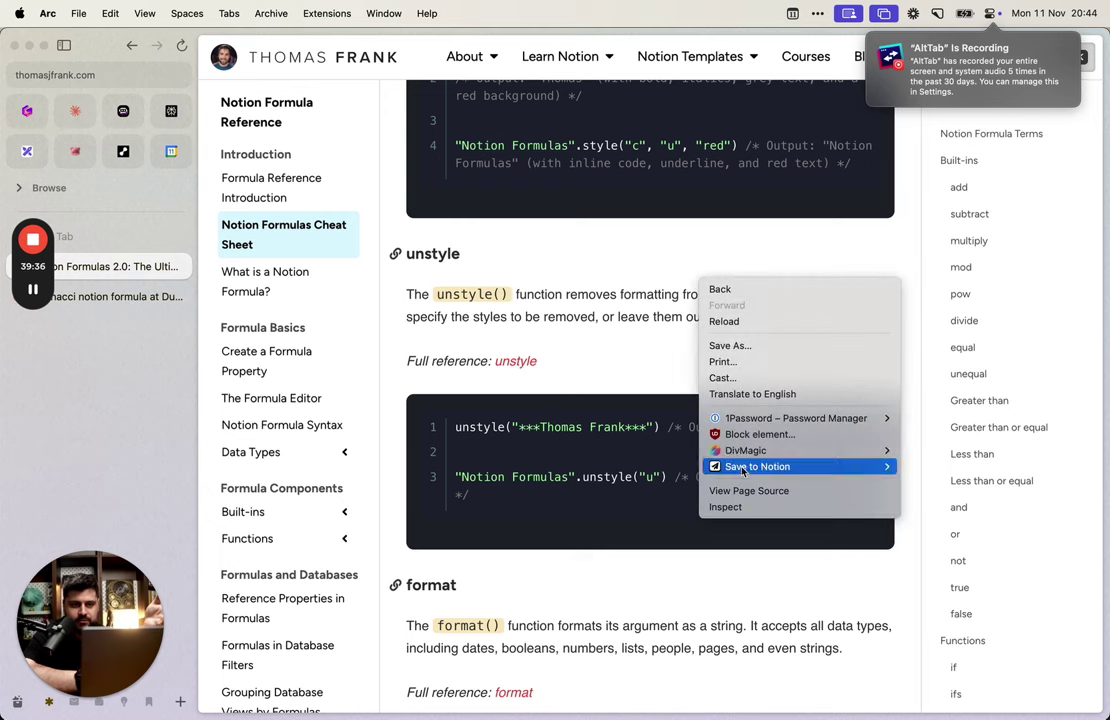
{"action": "left_click", "coordinate": [718, 507]}
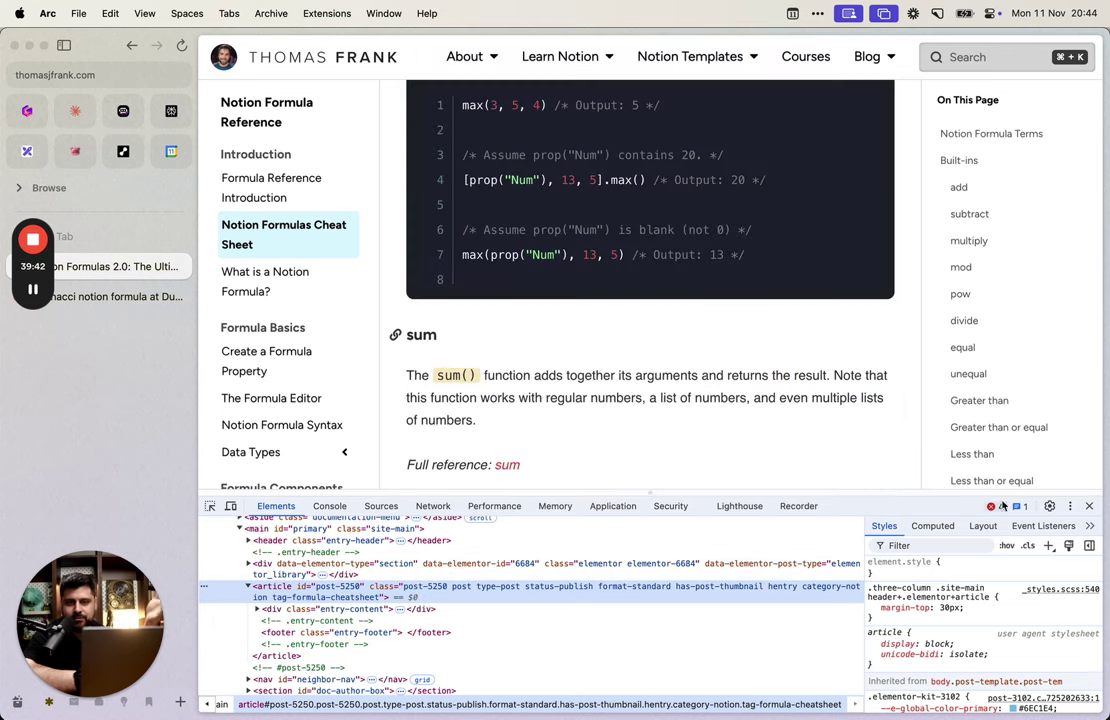
{"action": "left_click", "coordinate": [1089, 506]}
{"action": "scroll", "coordinate": [657, 398], "scroll_direction": "up", "scroll_amount": 20}
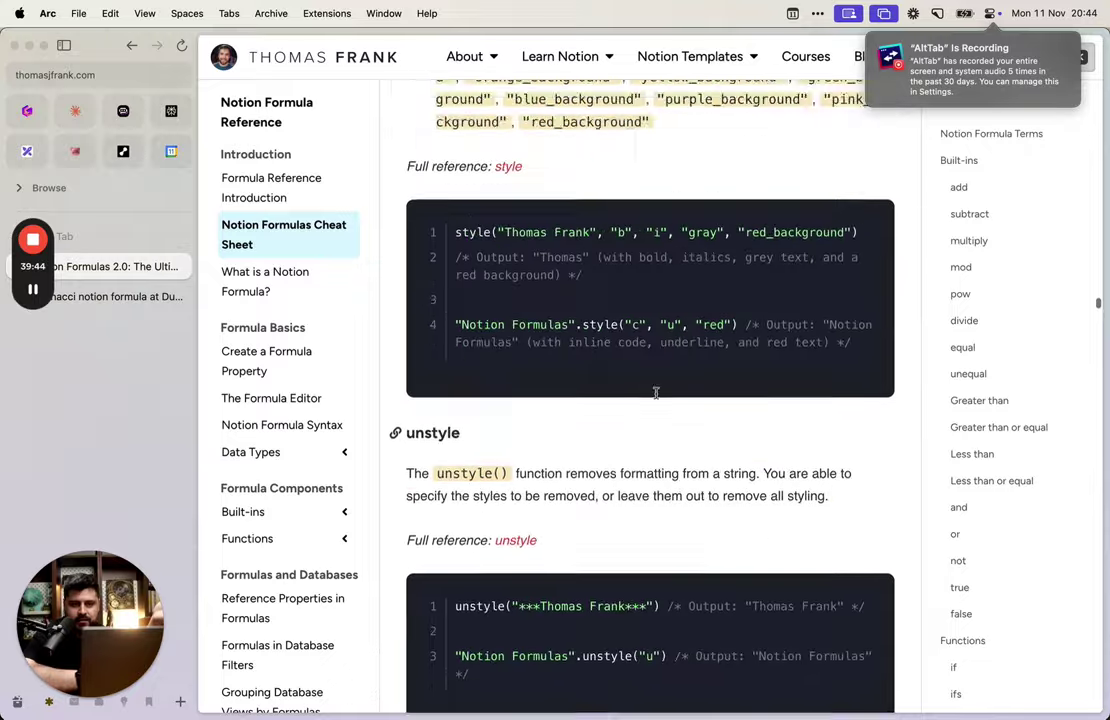
{"action": "scroll", "coordinate": [656, 393], "scroll_direction": "up", "scroll_amount": 20}
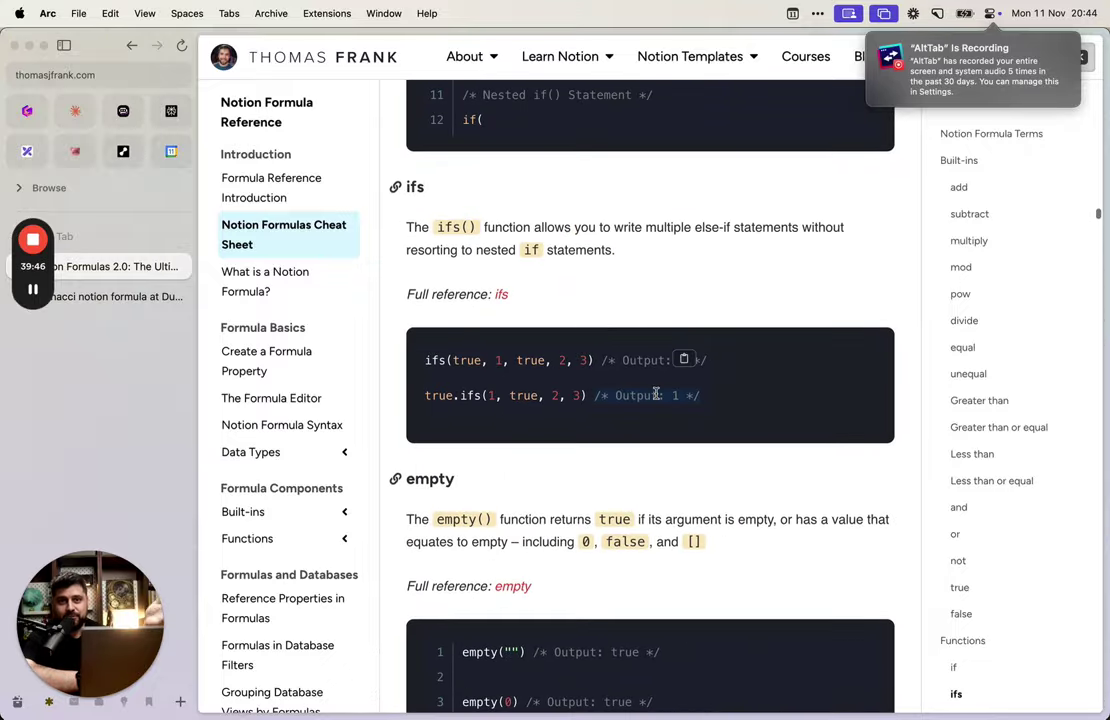
{"action": "scroll", "coordinate": [651, 438], "scroll_direction": "up", "scroll_amount": 6}
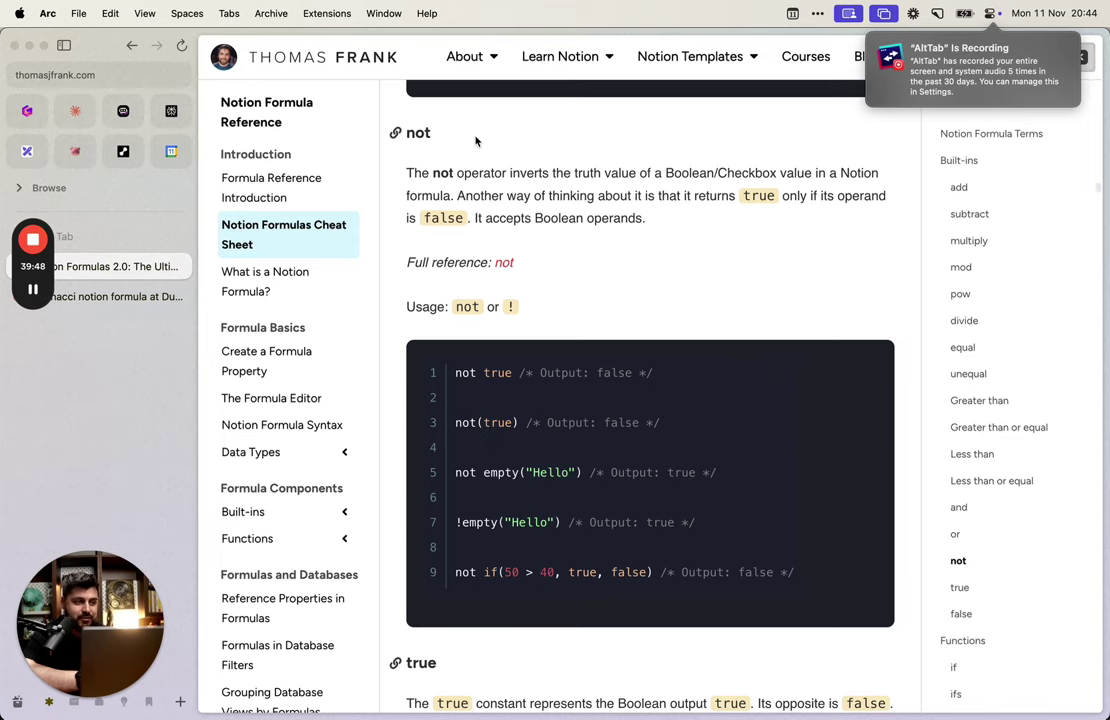
{"action": "key", "text": "super+w"}
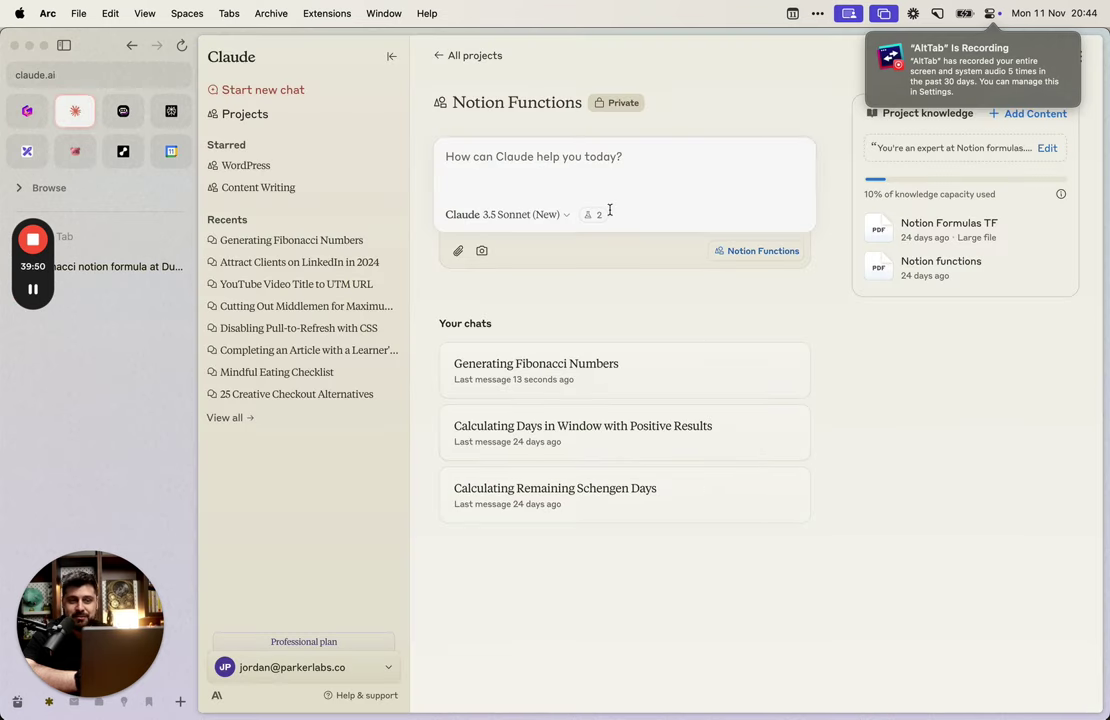
Step: Reopen the Generating Fibonacci Numbers chat and scroll up to the min()-capped formula at 45
{"action": "left_click", "coordinate": [540, 370]}
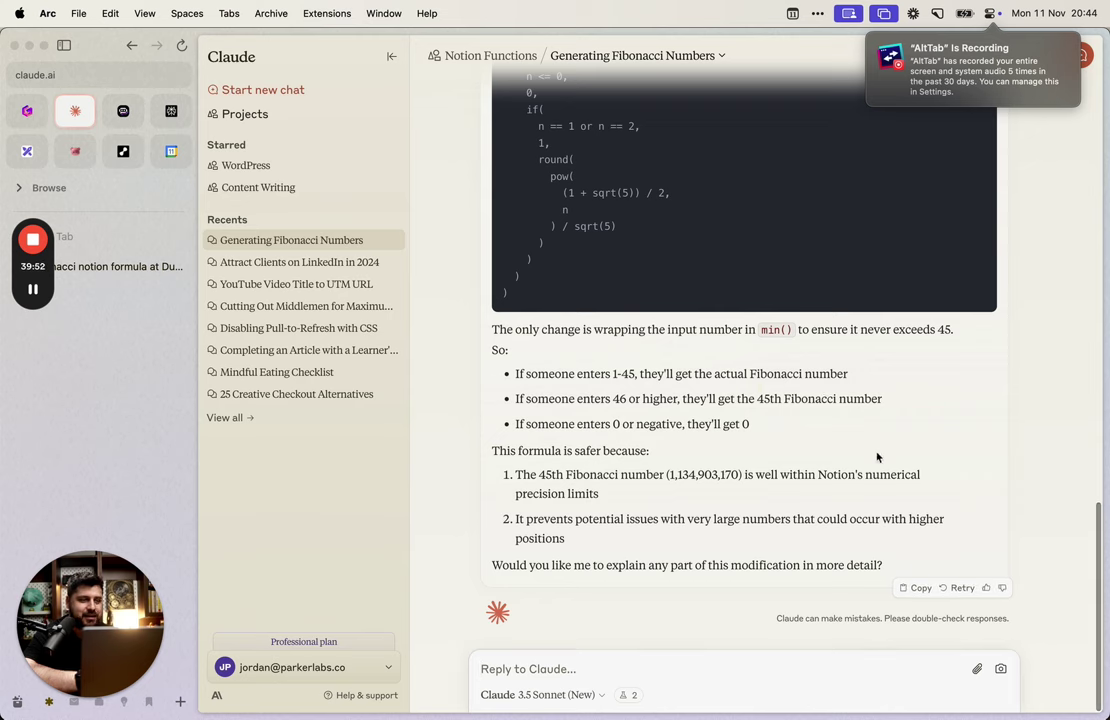
{"action": "scroll", "coordinate": [890, 456], "scroll_direction": "up", "scroll_amount": 1}
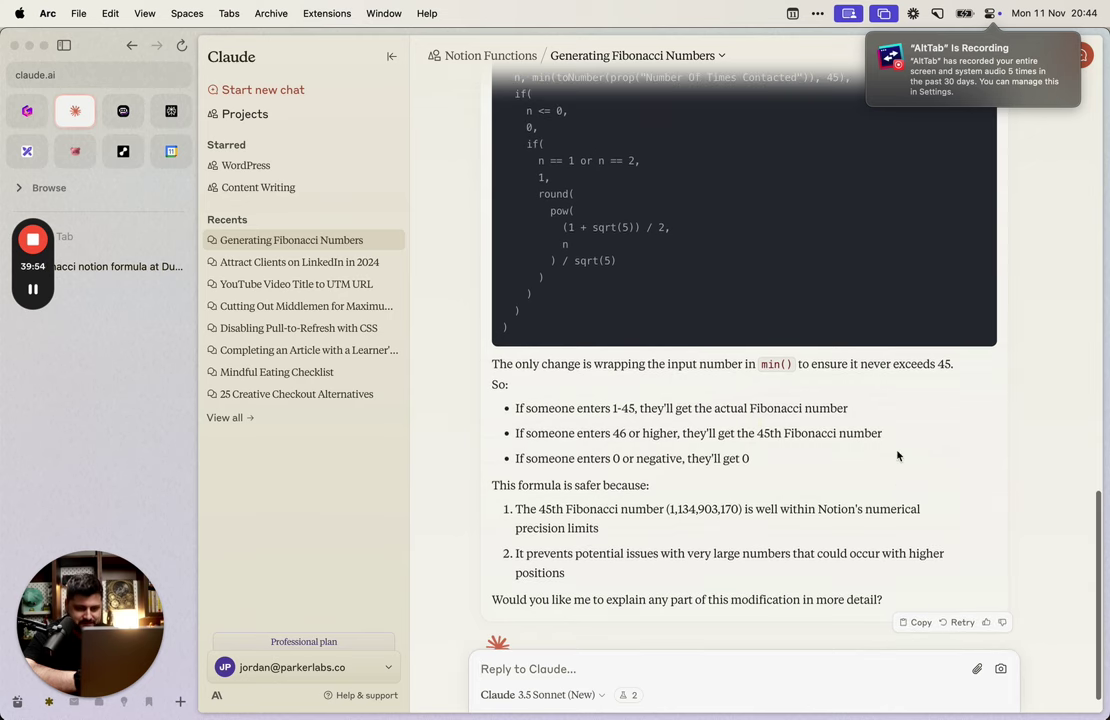
{"action": "scroll", "coordinate": [685, 505], "scroll_direction": "up", "scroll_amount": 10}
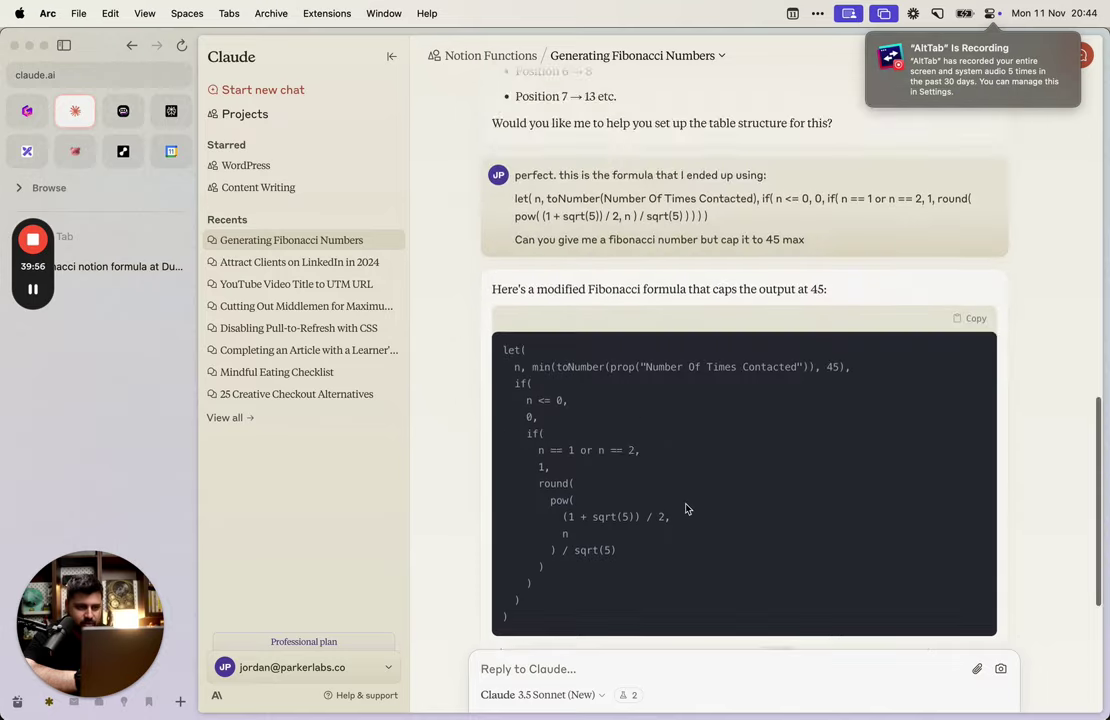
{"action": "scroll", "coordinate": [686, 507], "scroll_direction": "up", "scroll_amount": 15}
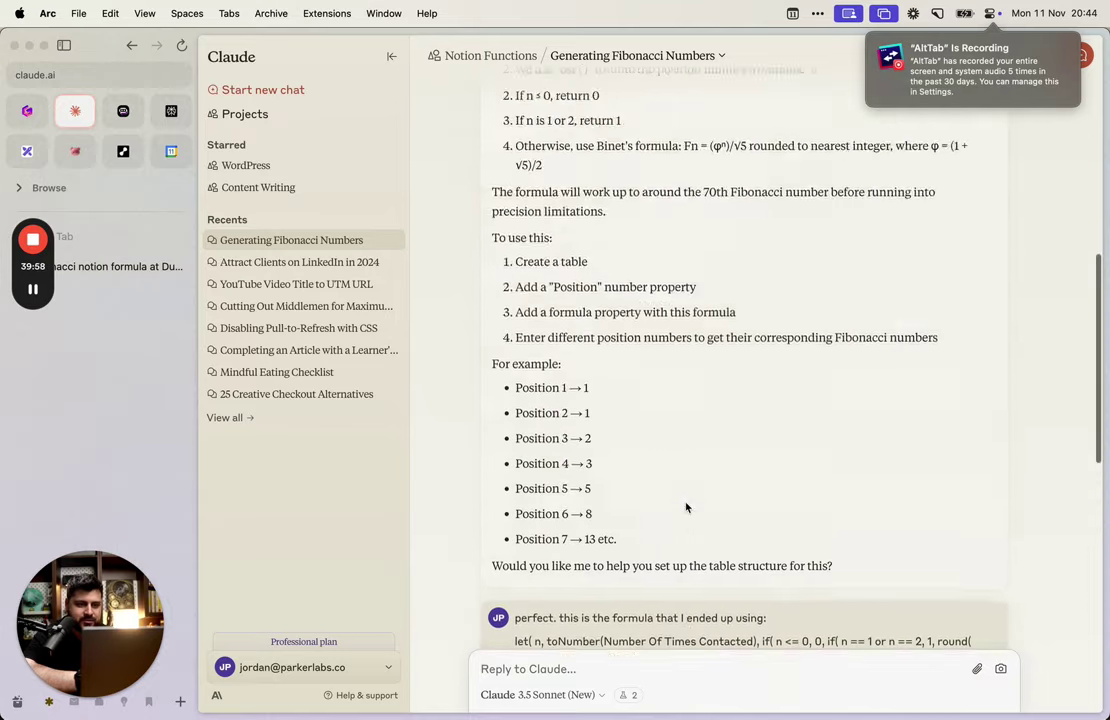
Step: Join the inner if condition n == 1 or n == 2, the 1, and round( onto line 3
{"action": "key", "text": "super+Tab"}
{"action": "key", "text": "End"}
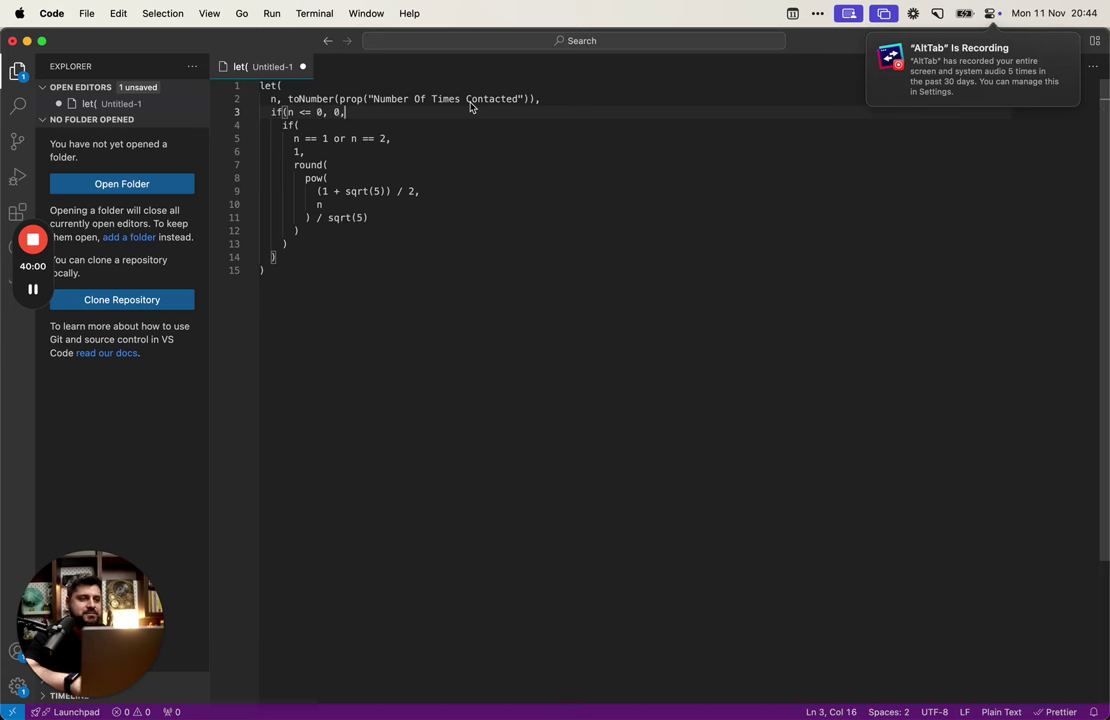
{"action": "key", "text": "alt+shift+Right"}
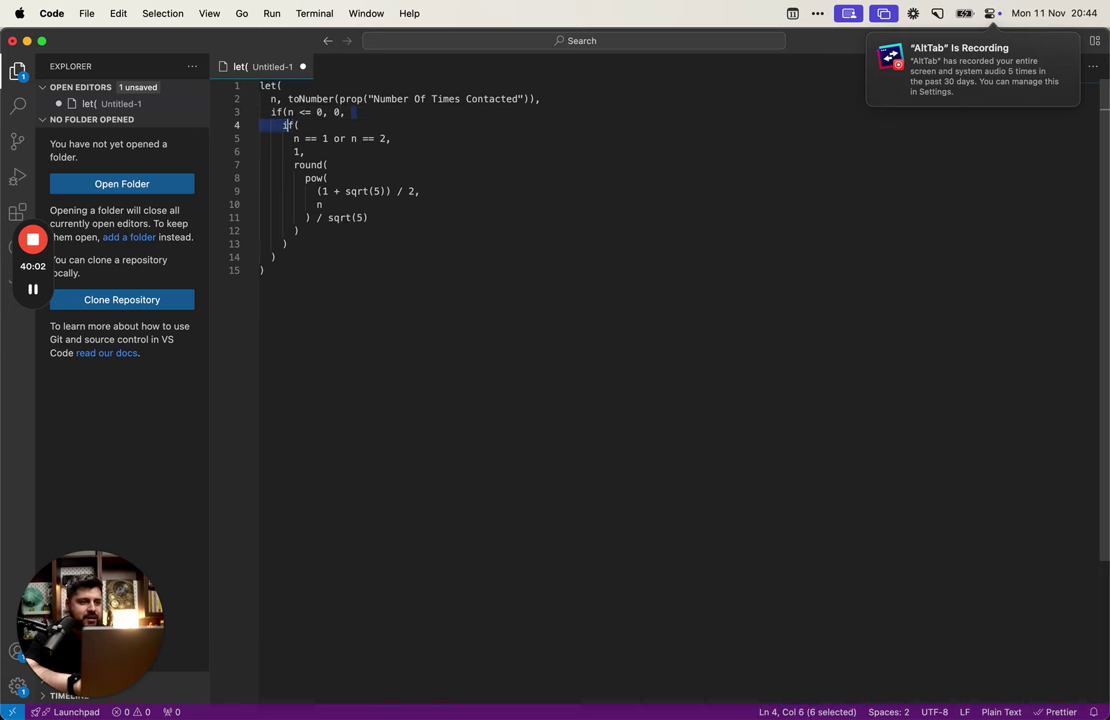
{"action": "key", "text": "End"}
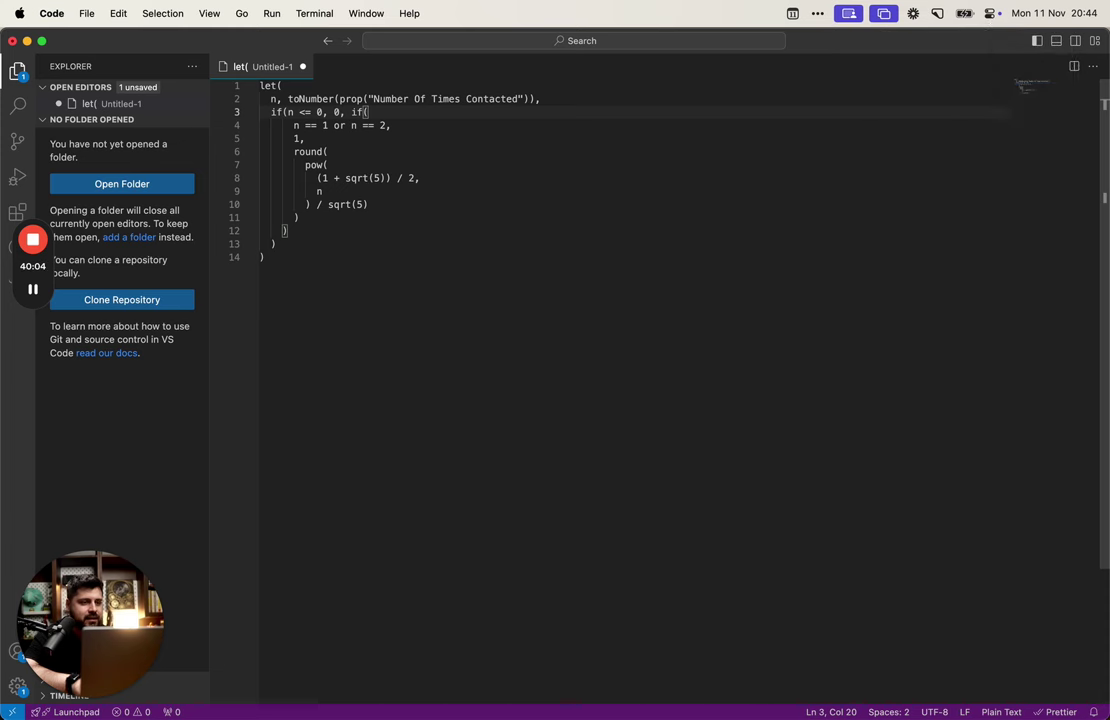
{"action": "key", "text": "alt+shift+Right"}
{"action": "key", "text": "BackSpace"}
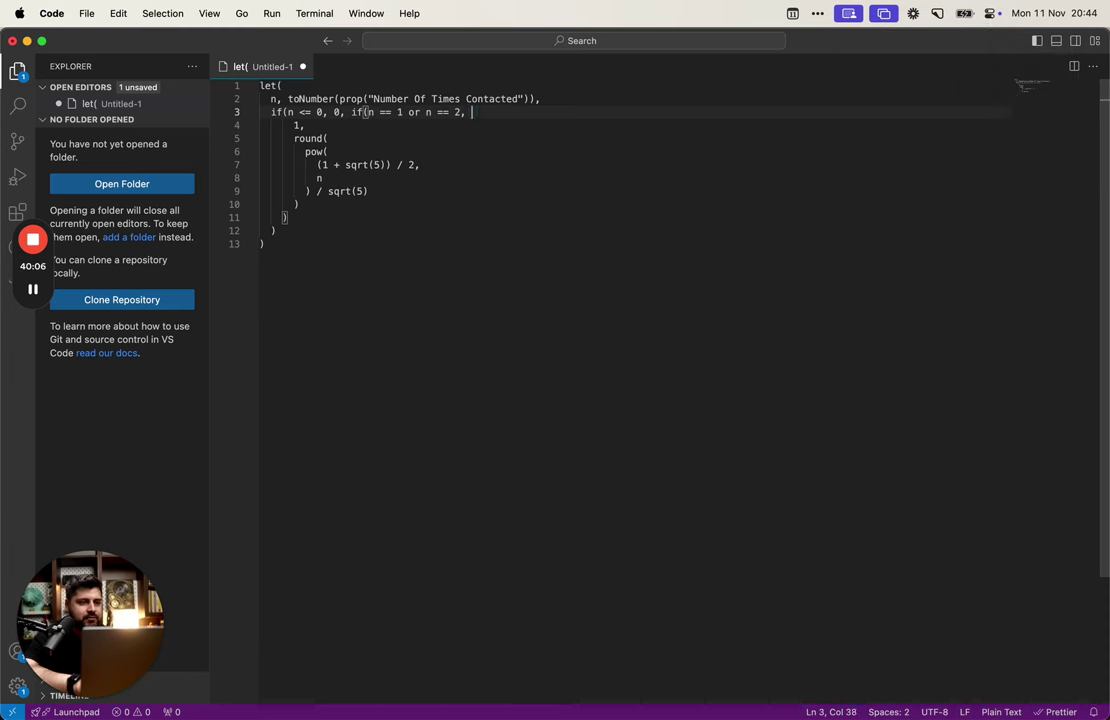
{"action": "key", "text": "shift+Down"}
{"action": "key", "text": "shift+Home"}
{"action": "key", "text": "BackSpace"}
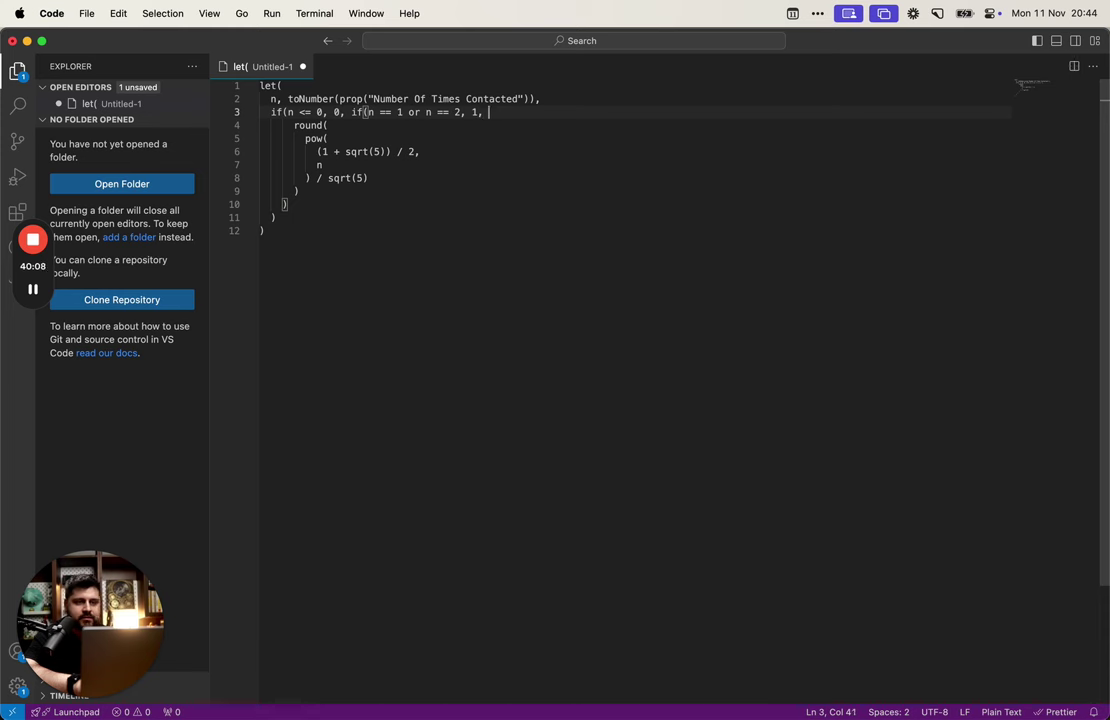
{"action": "key", "text": "shift+Down"}
{"action": "key", "text": "shift+Home"}
{"action": "key", "text": "shift+Home"}
{"action": "key", "text": "shift+Home"}
{"action": "key", "text": "BackSpace"}
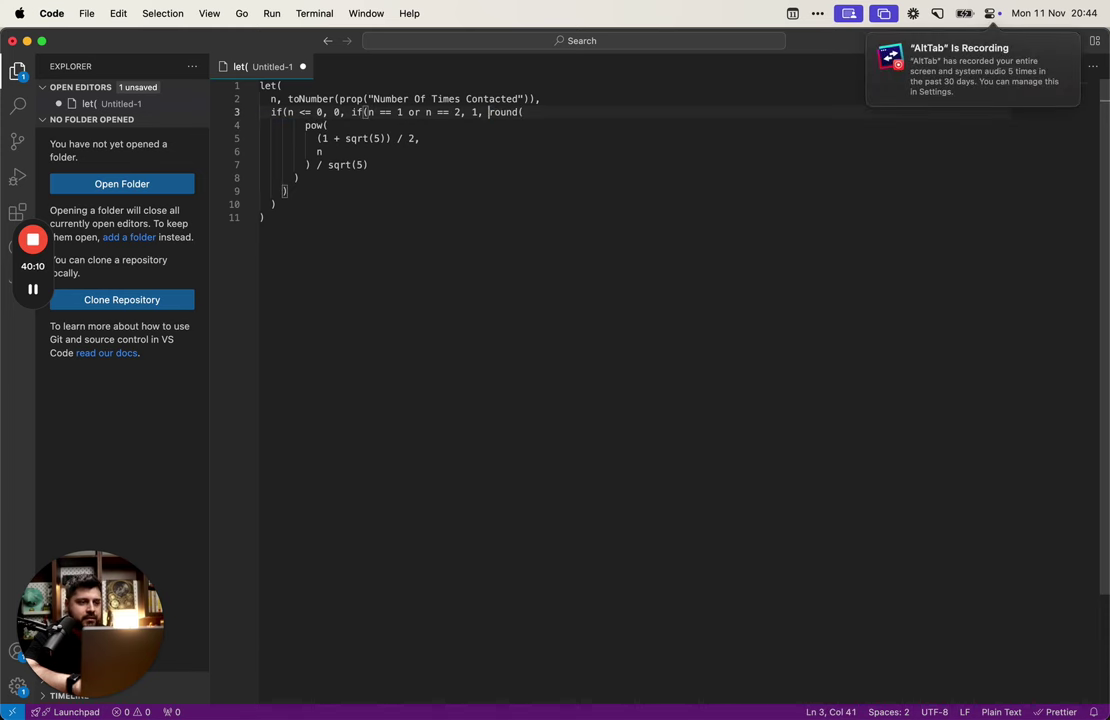
Step: Pull pow(, (1 + sqrt(5)) / 2, n, sqrt(5) and the closing brackets up onto line 3
{"action": "key", "text": "alt+Right"}
{"action": "key", "text": "End"}
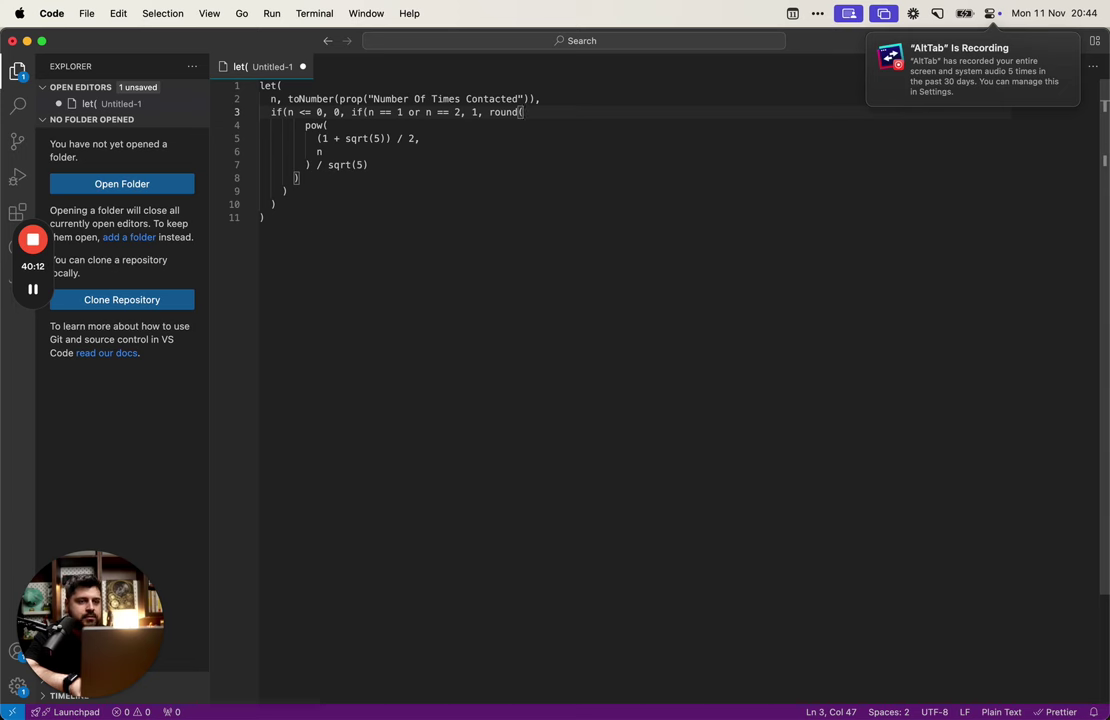
{"action": "key", "text": "Delete"}
{"action": "key", "text": "alt+shift+Right"}
{"action": "key", "text": "BackSpace"}
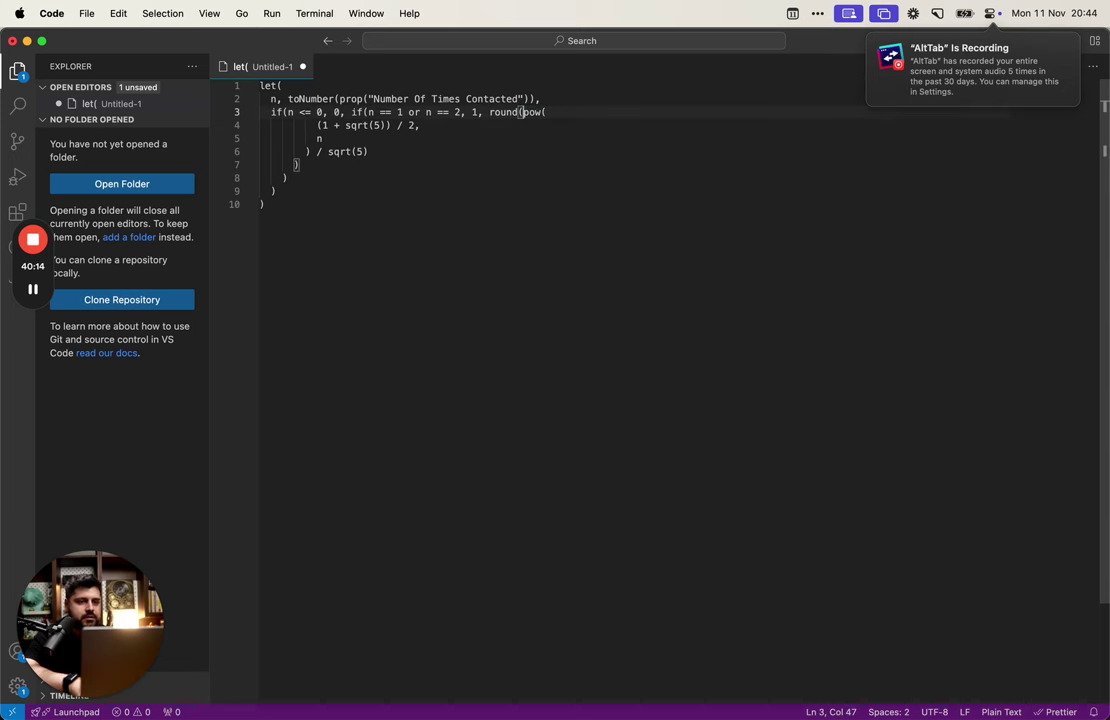
{"action": "key", "text": "End"}
{"action": "key", "text": "alt+shift+Right"}
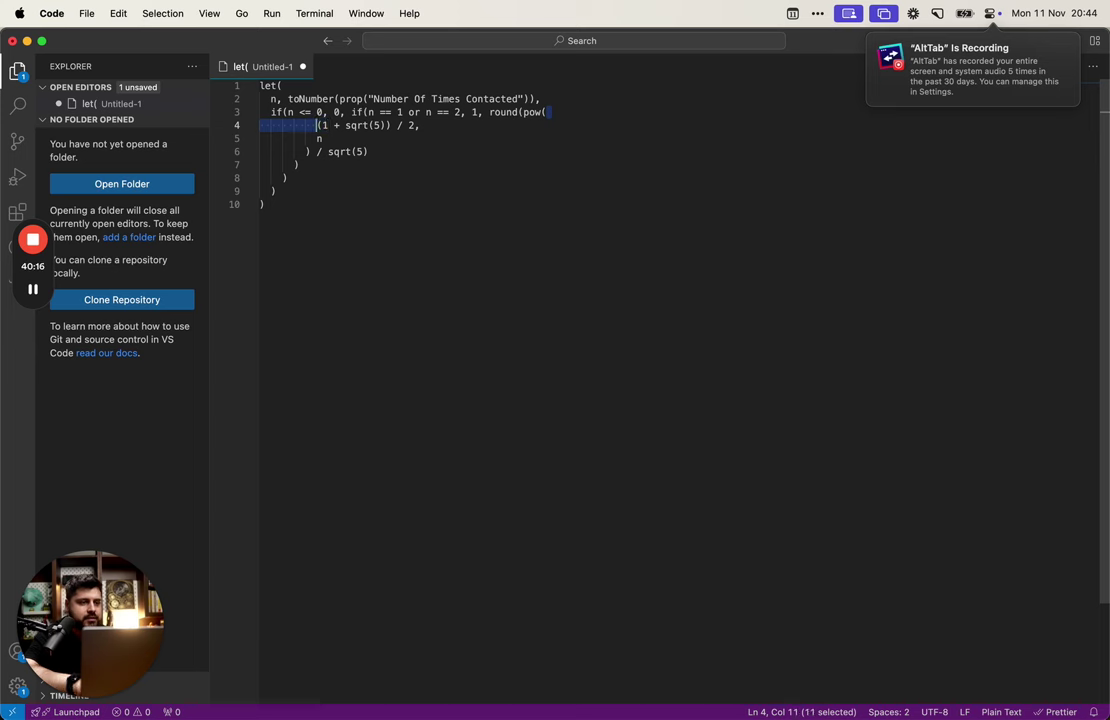
{"action": "key", "text": "BackSpace"}
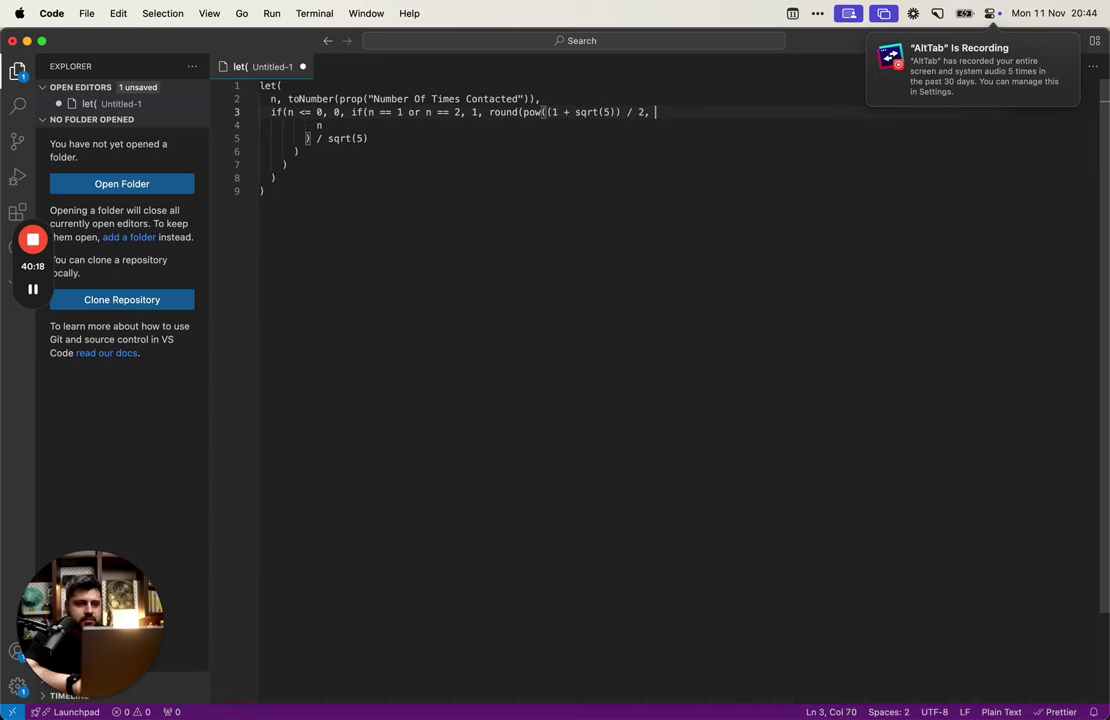
{"action": "key", "text": "alt+shift+Right"}
{"action": "key", "text": "BackSpace"}
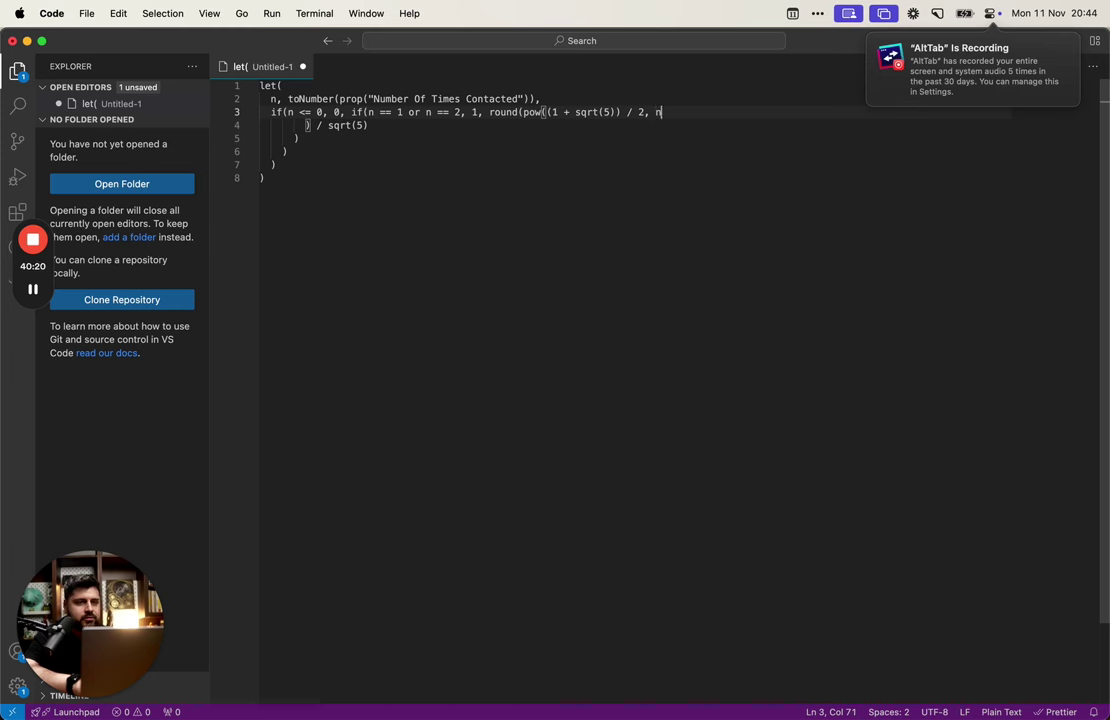
{"action": "key", "text": "Delete"}
{"action": "key", "text": "alt+shift+Right"}
{"action": "key", "text": "BackSpace"}
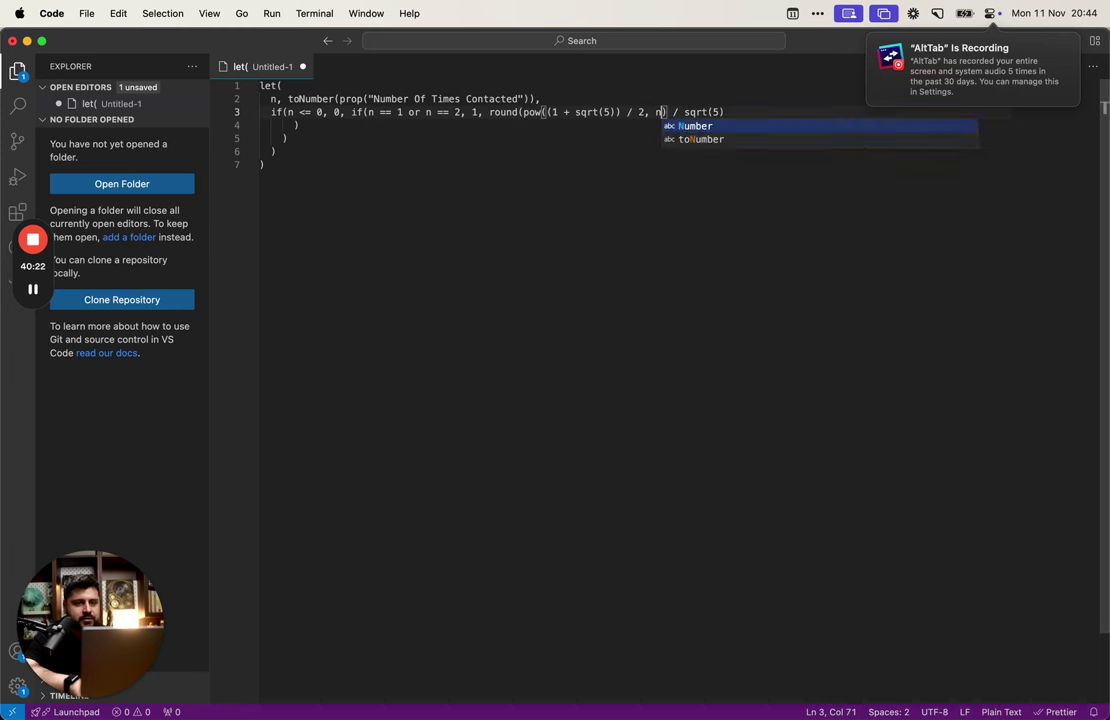
{"action": "key", "text": "End"}
{"action": "key", "text": "Down"}
{"action": "key", "text": "BackSpace"}
{"action": "key", "text": "BackSpace"}
{"action": "key", "text": "BackSpace"}
{"action": "key", "text": "BackSpace"}
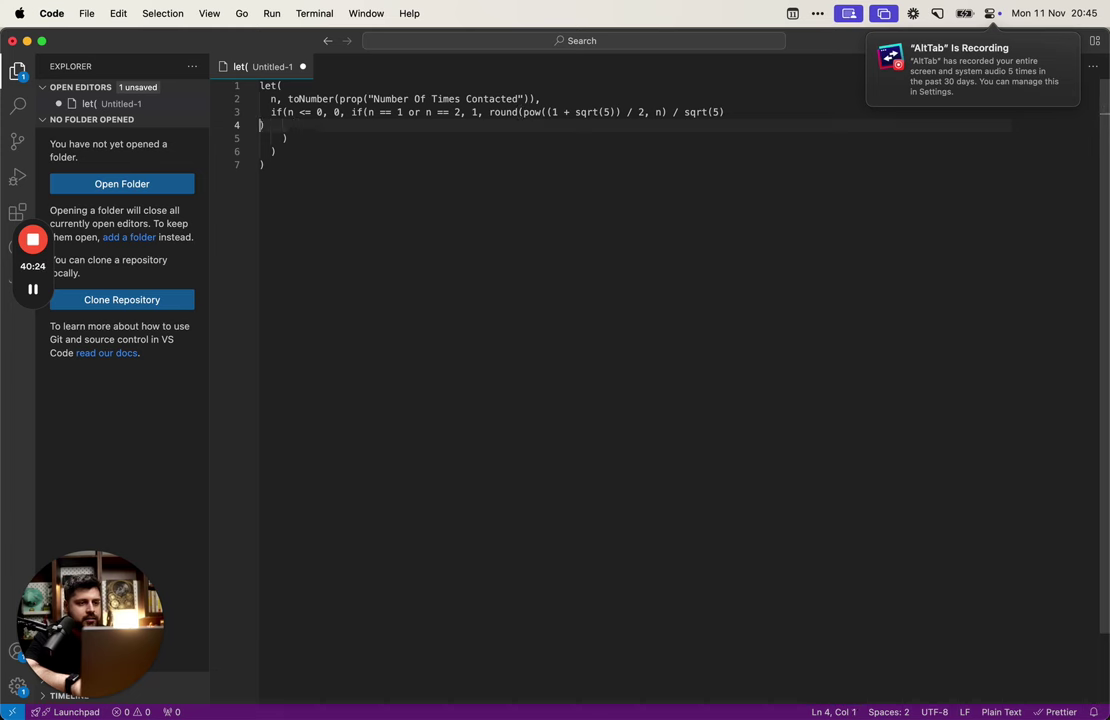
{"action": "key", "text": "Delete"}
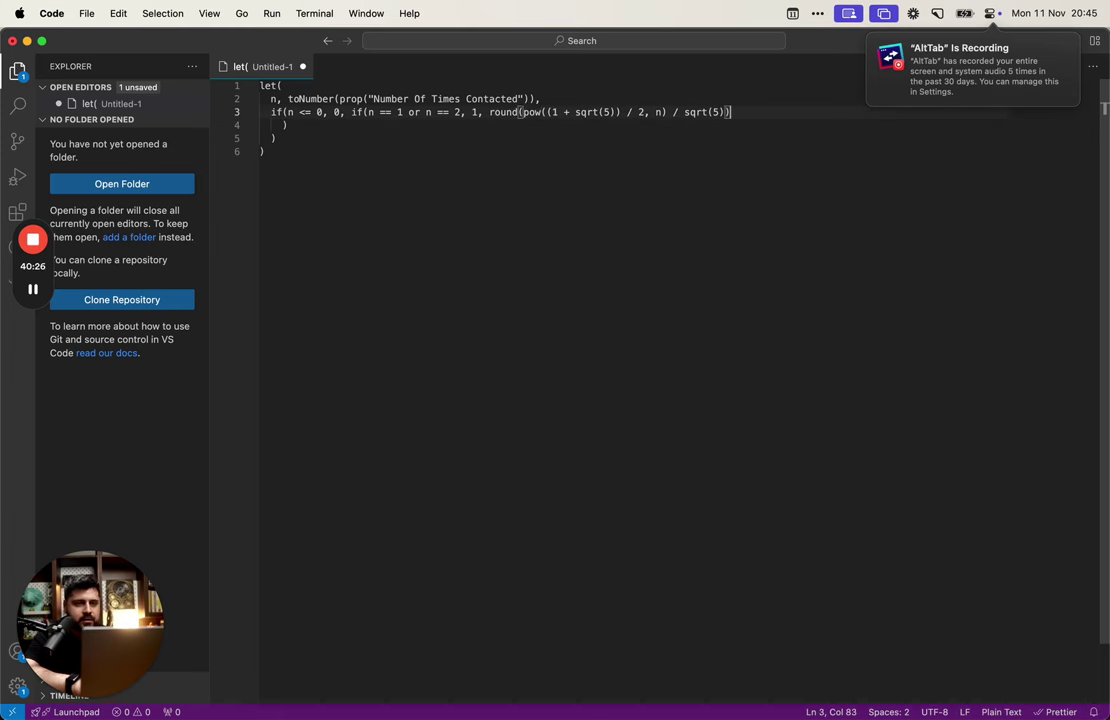
{"action": "key", "text": "Right"}
{"action": "key", "text": "Right"}
{"action": "key", "text": "shift+alt+Left"}
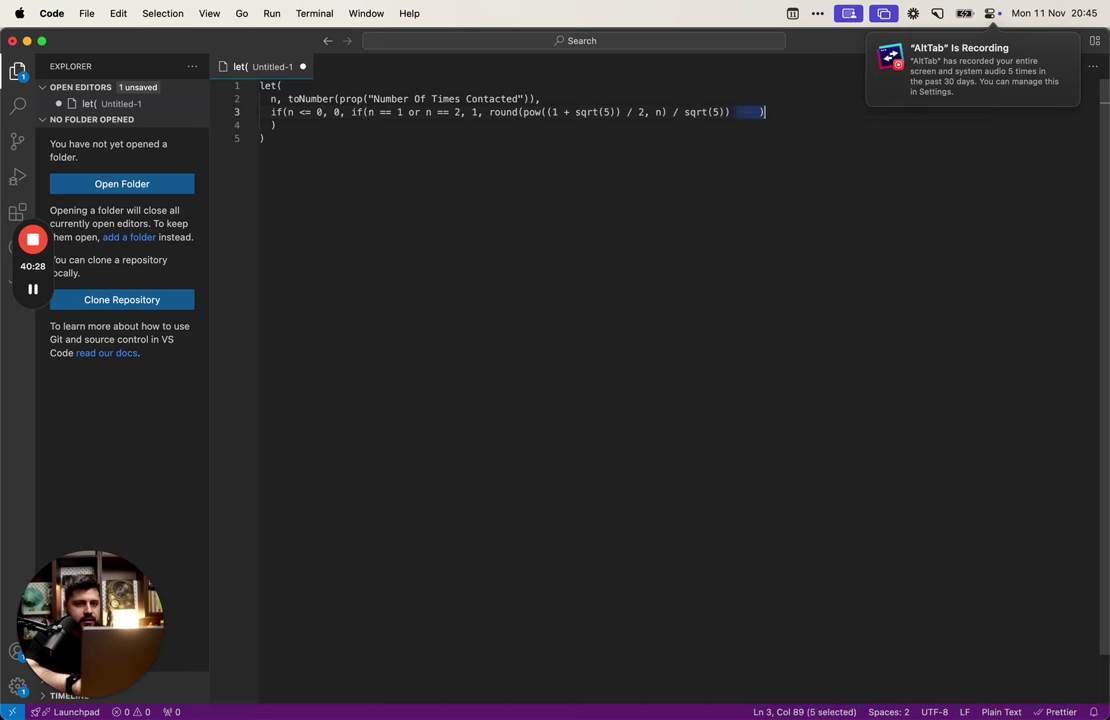
{"action": "key", "text": "BackSpace"}
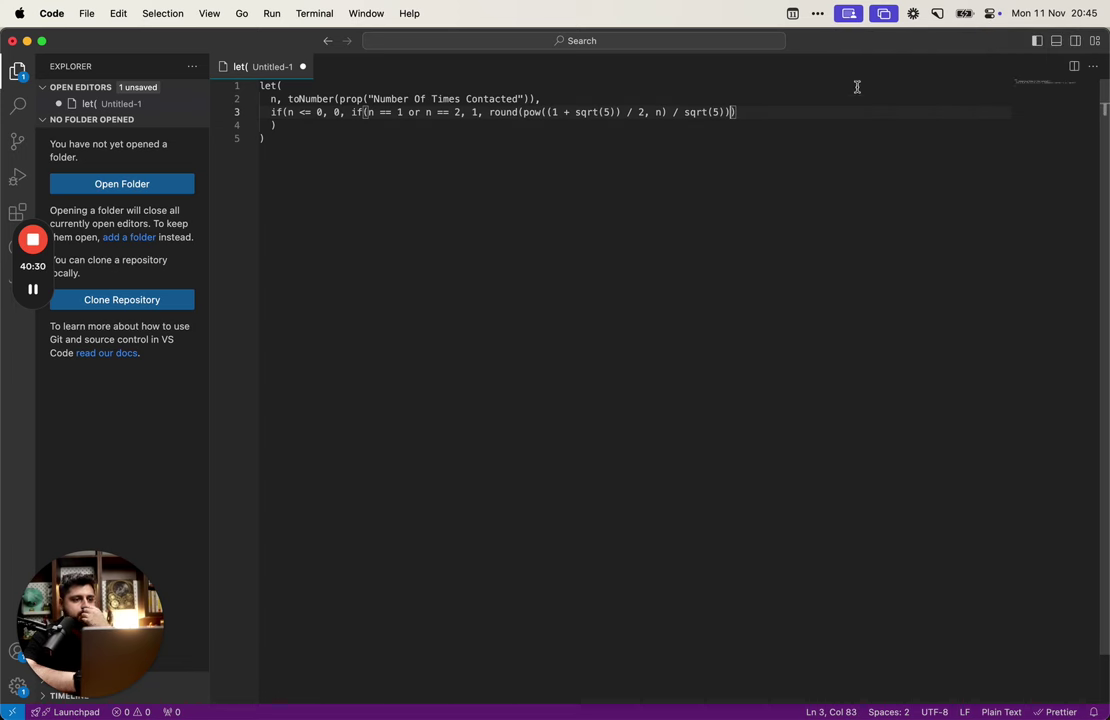
Step: Fix the closing brackets at the end of line 3 and remove the redundant bracket line
{"action": "left_click", "coordinate": [806, 107]}
{"action": "type", "text": ")"}
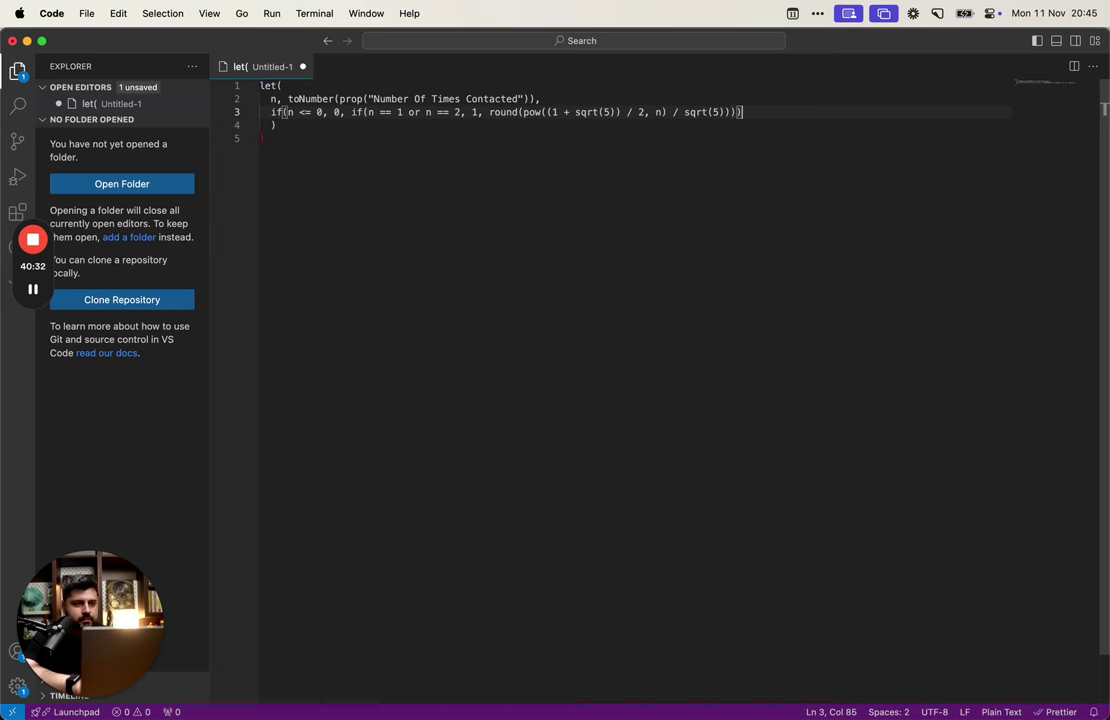
{"action": "key", "text": "Delete"}
{"action": "key", "text": "Delete"}
{"action": "key", "text": "Delete"}
{"action": "key", "text": "Delete"}
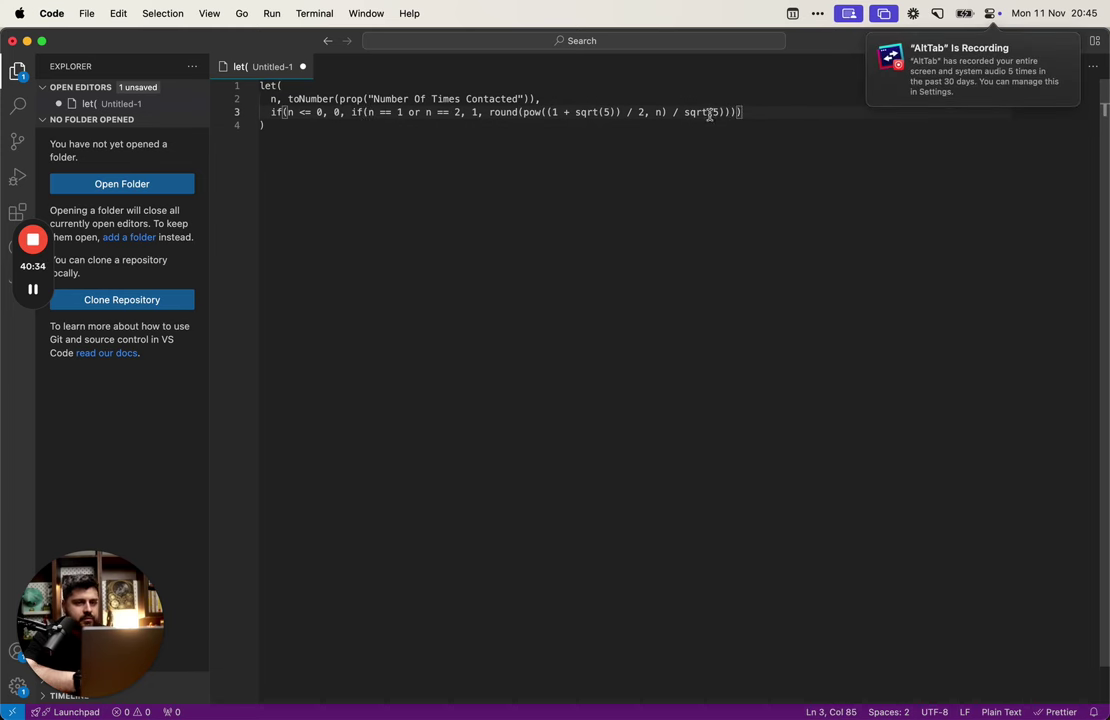
{"action": "left_click", "coordinate": [709, 114]}
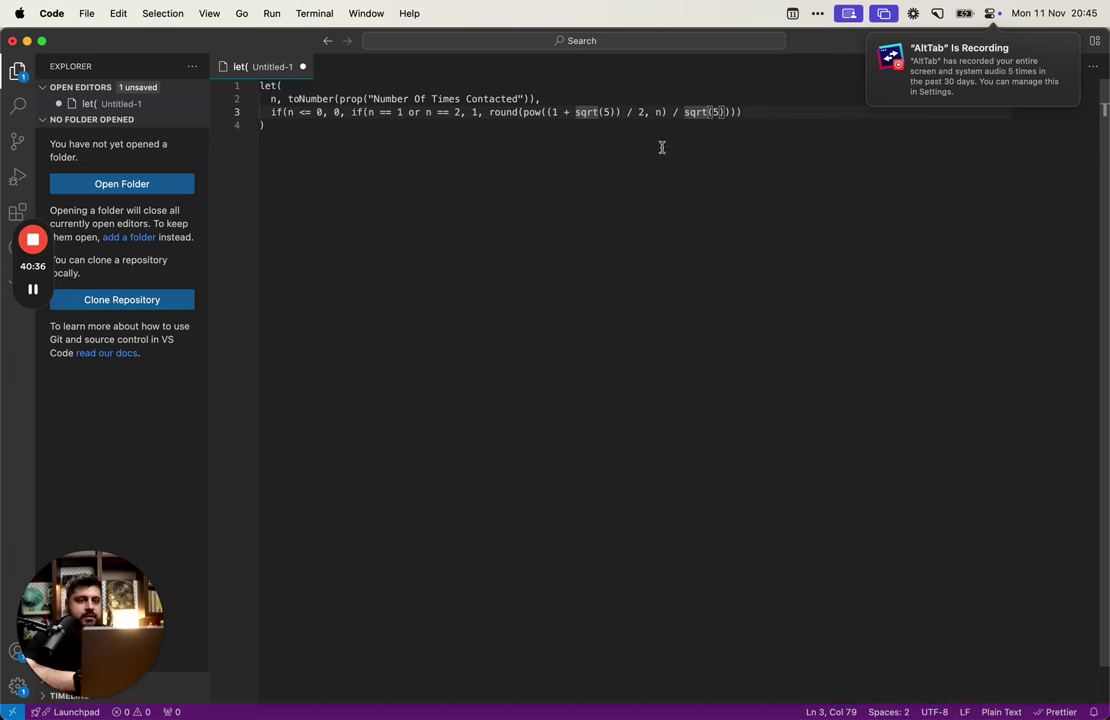
{"action": "left_click", "coordinate": [670, 109]}
{"action": "left_click", "coordinate": [622, 97]}
Step: Store the Binet expression as a fibonacci variable, add a final fibonacci line, and copy the formula
{"action": "key", "text": "Return"}
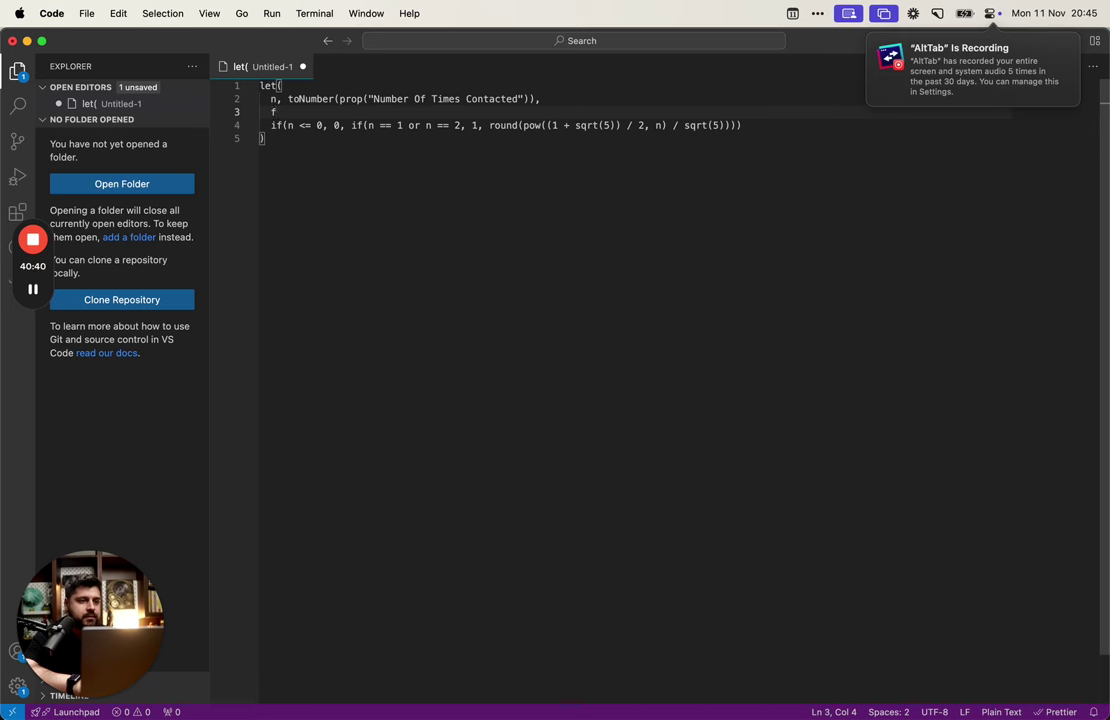
{"action": "type", "text": "fibonacci,"}
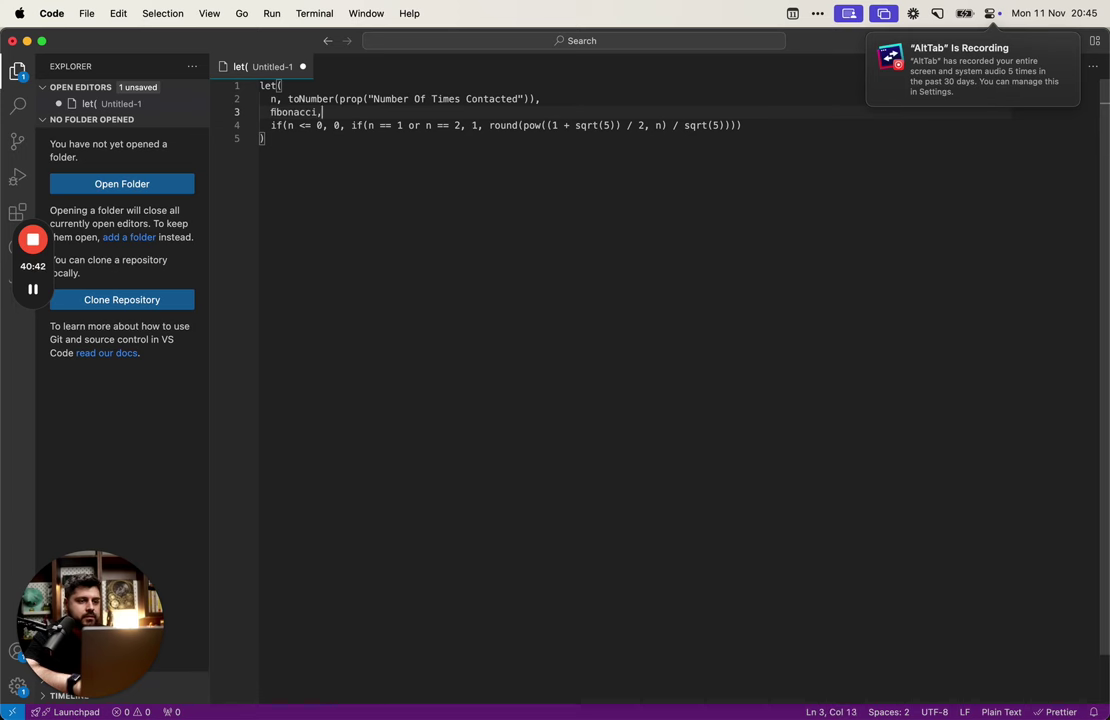
{"action": "left_click", "coordinate": [773, 124]}
{"action": "key", "text": "super+shift+Left"}
{"action": "key", "text": "super+c"}
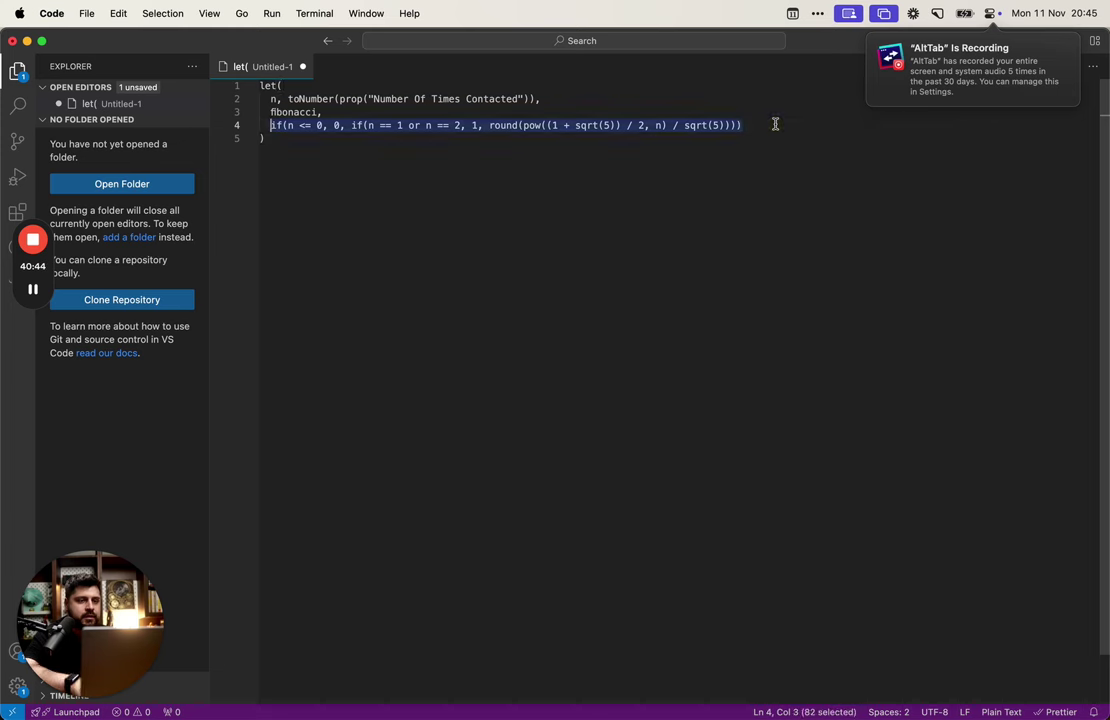
{"action": "key", "text": "BackSpace"}
{"action": "key", "text": "BackSpace"}
{"action": "key", "text": "BackSpace"}
{"action": "key", "text": "super+v"}
{"action": "type", "text": ","}
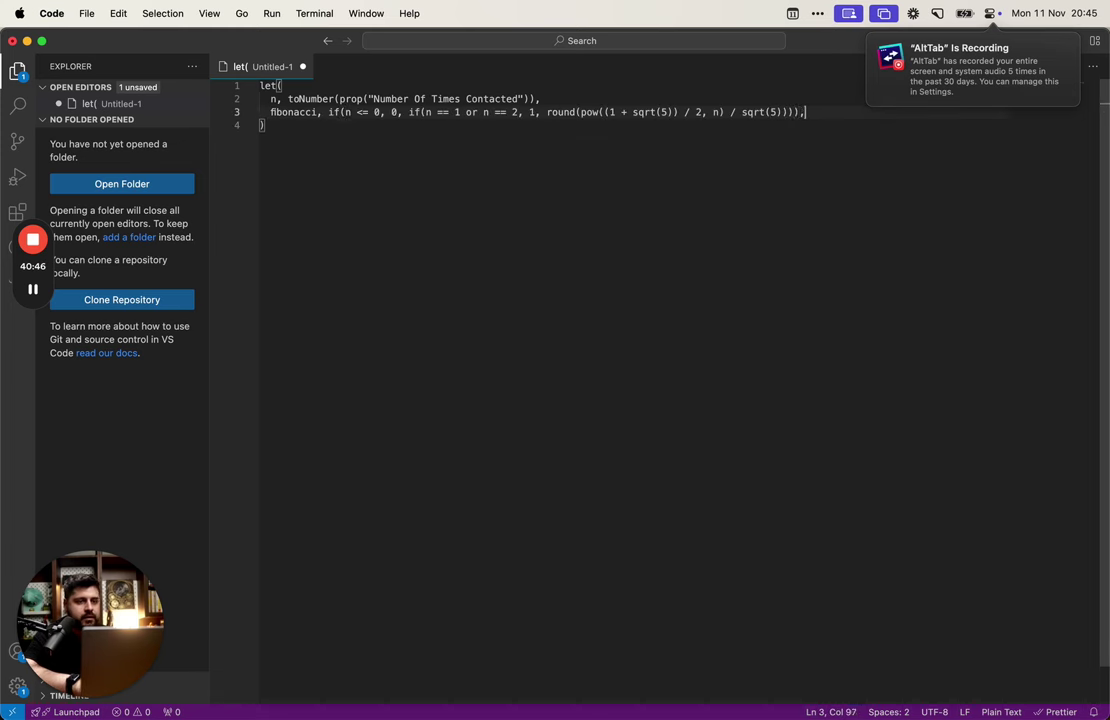
{"action": "key", "text": "Return"}
{"action": "type", "text": "fibonacci"}
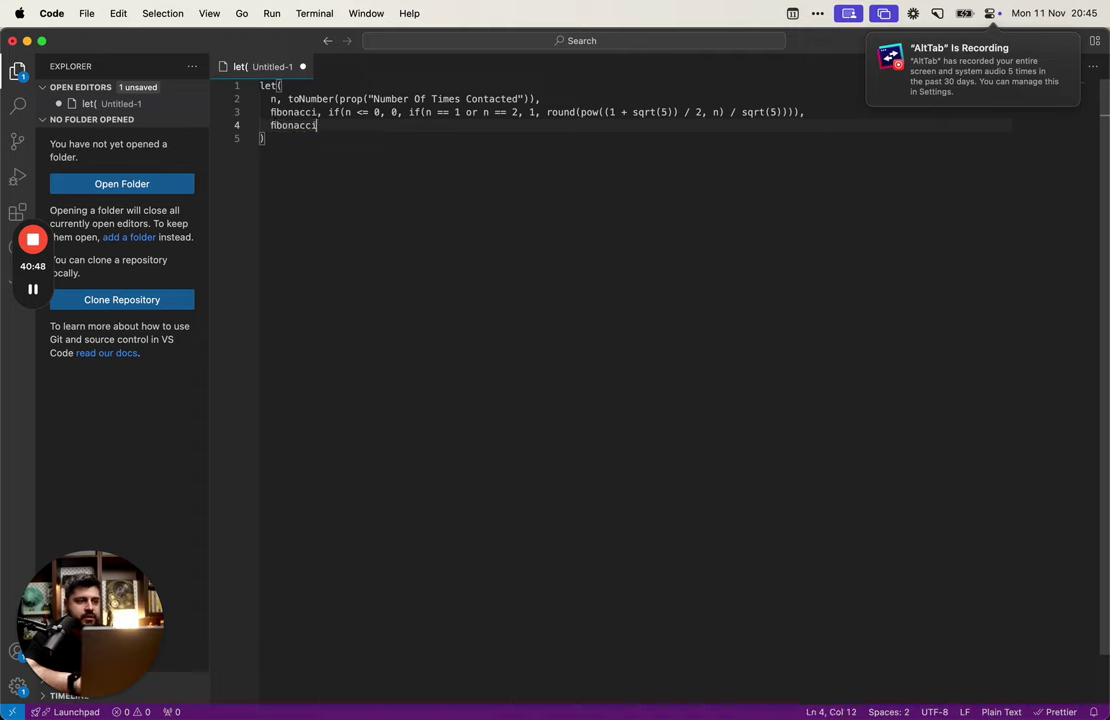
{"action": "key", "text": "super+a"}
{"action": "key", "text": "super+c"}
{"action": "key", "text": "super+Tab"}
{"action": "key", "text": "alt+Tab"}
{"action": "key", "text": "alt+Tab"}
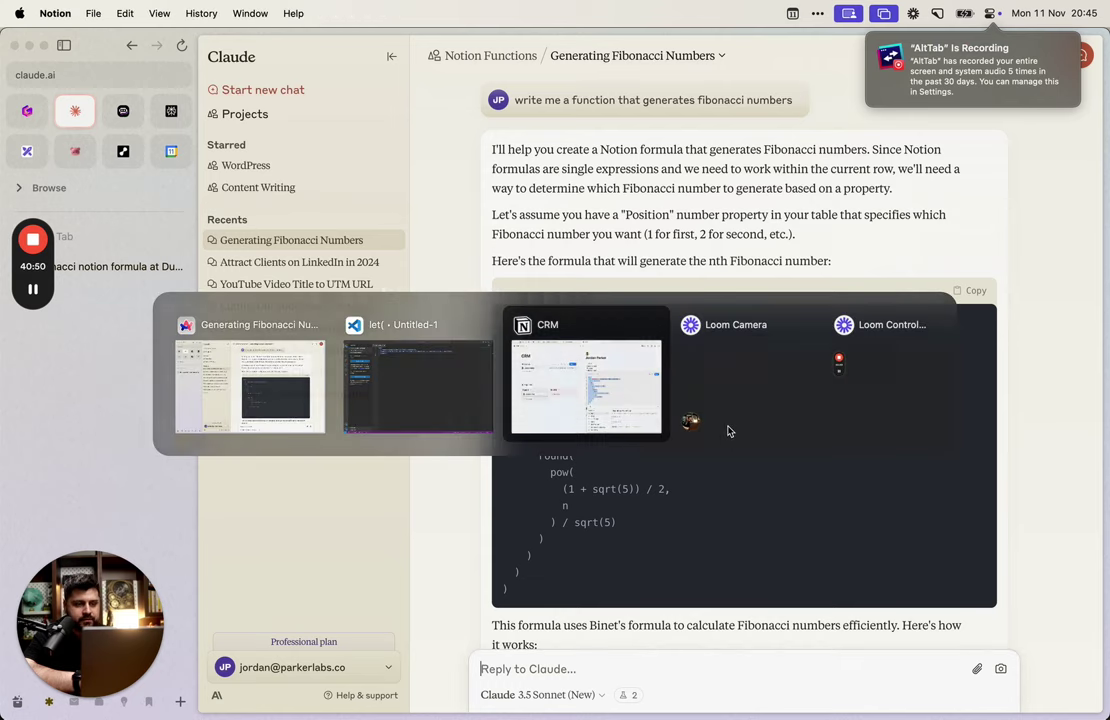
Step: Replace the Fibonacci property formula with the new pasted formula and save it
{"action": "key", "text": "super+a"}
{"action": "key", "text": "super+v"}
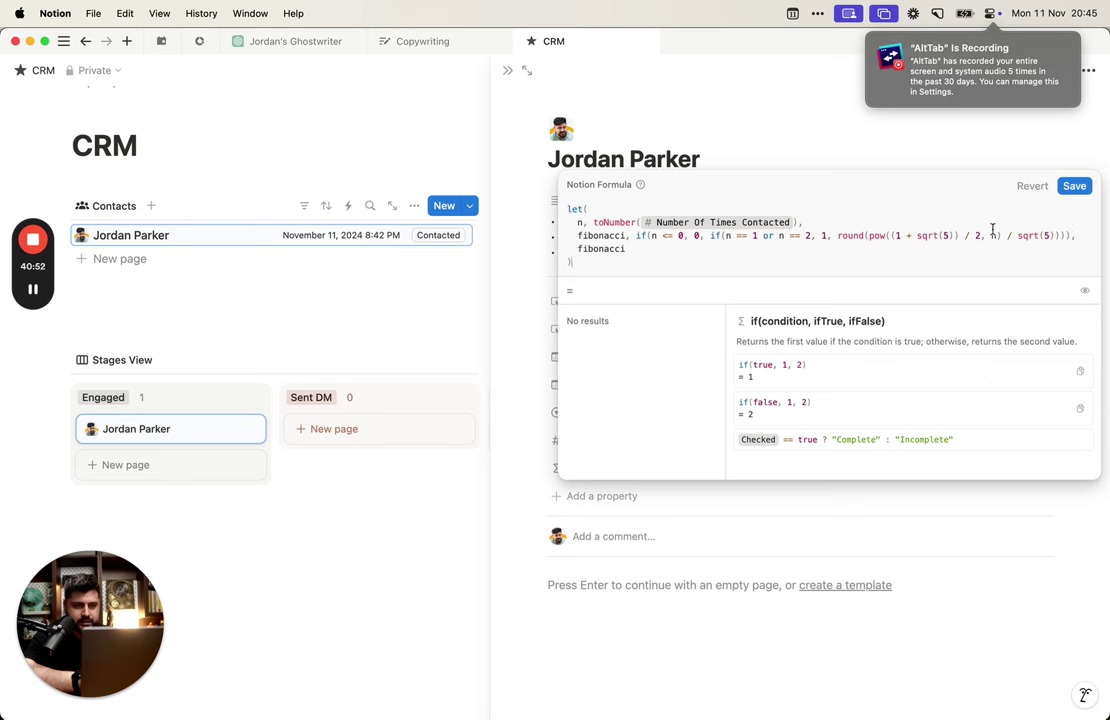
{"action": "left_click", "coordinate": [1073, 187]}
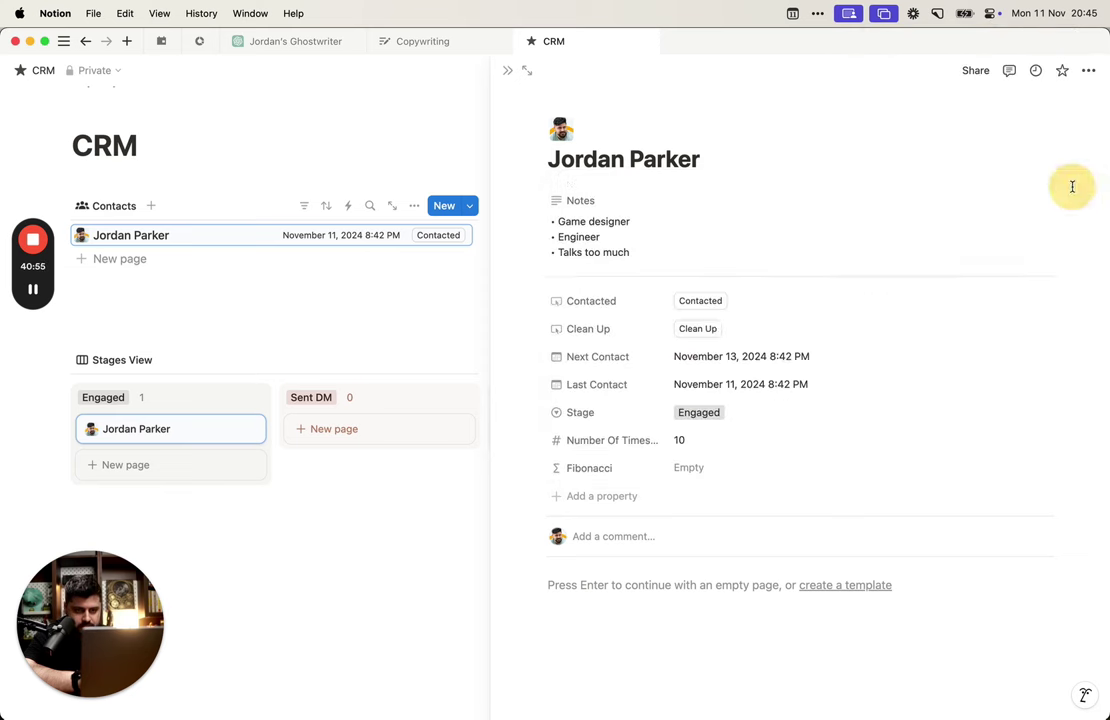
Step: Change let( to lets( in the Fibonacci formula and save it
{"action": "left_click", "coordinate": [748, 470]}
{"action": "key", "text": "super+a"}
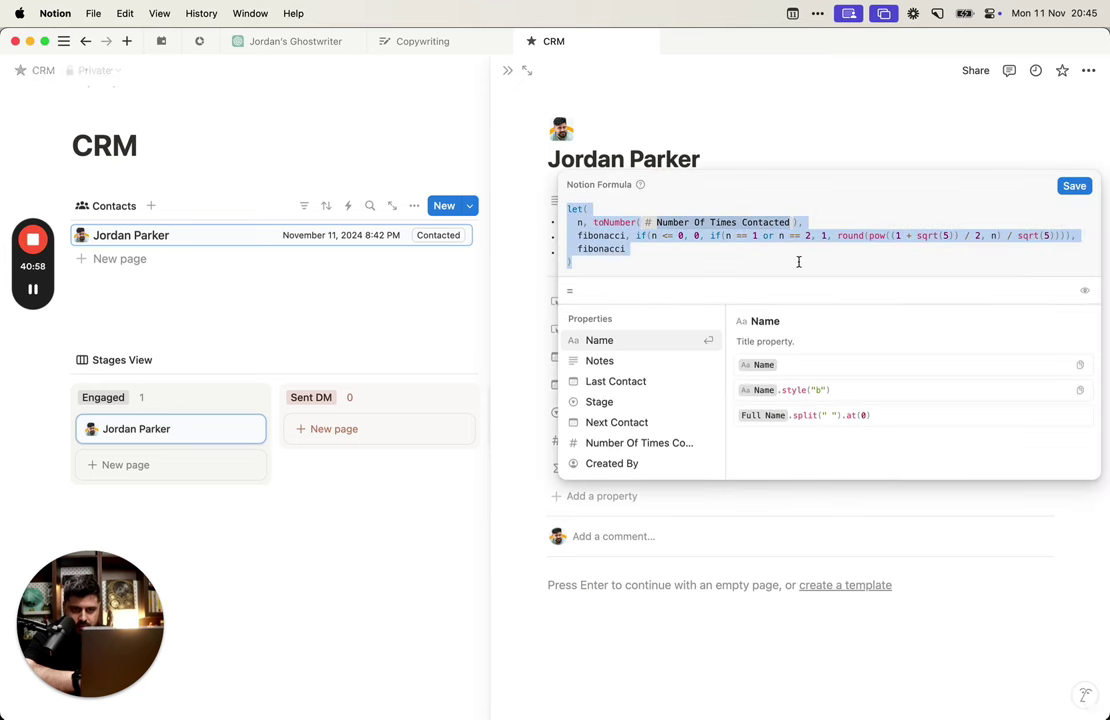
{"action": "left_click", "coordinate": [738, 248]}
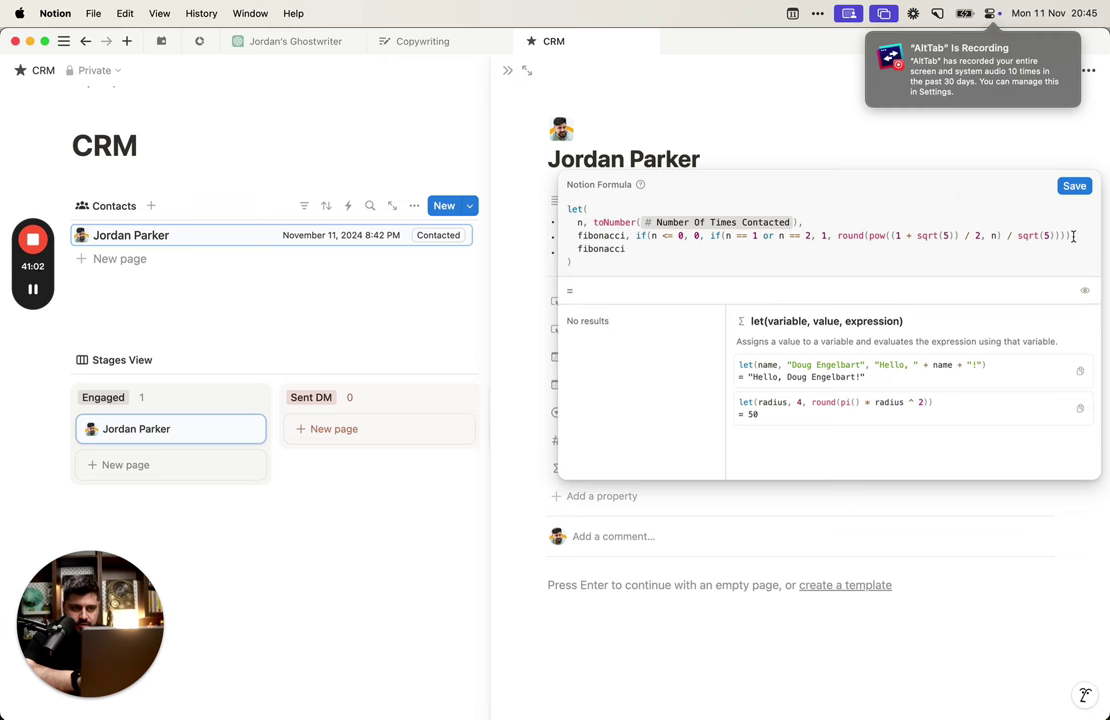
{"action": "type", "text": "s"}
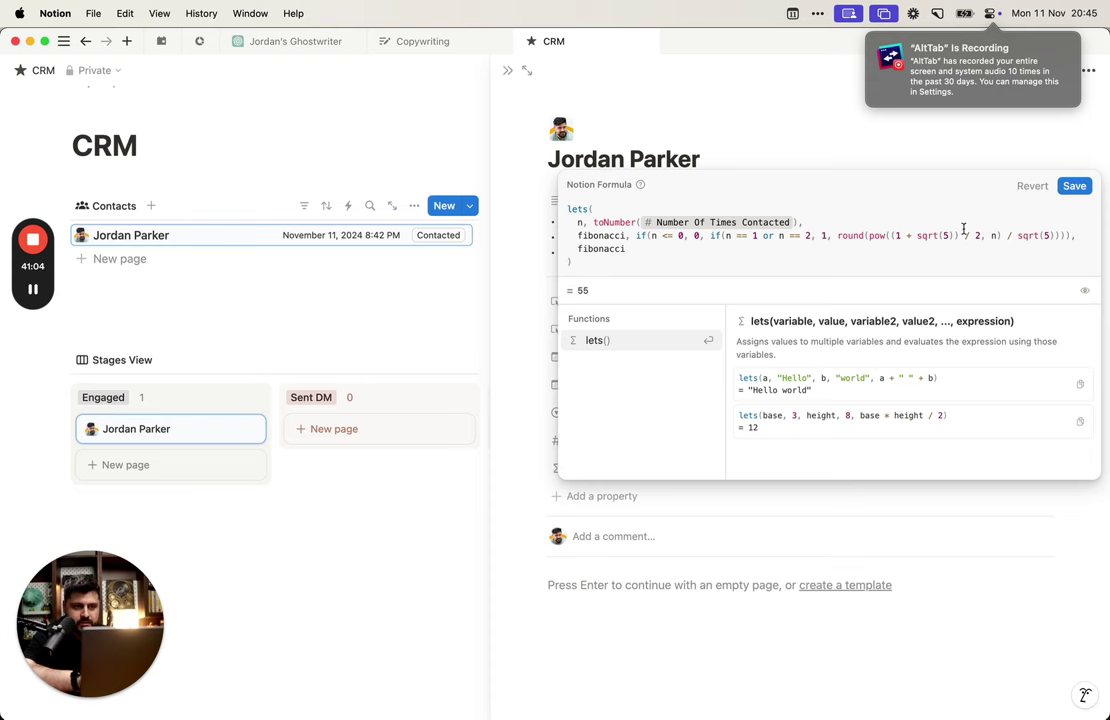
{"action": "left_click", "coordinate": [930, 162]}
Step: Reopen the formula to inspect lets and select the final fibonacci result term
{"action": "left_click", "coordinate": [748, 476]}
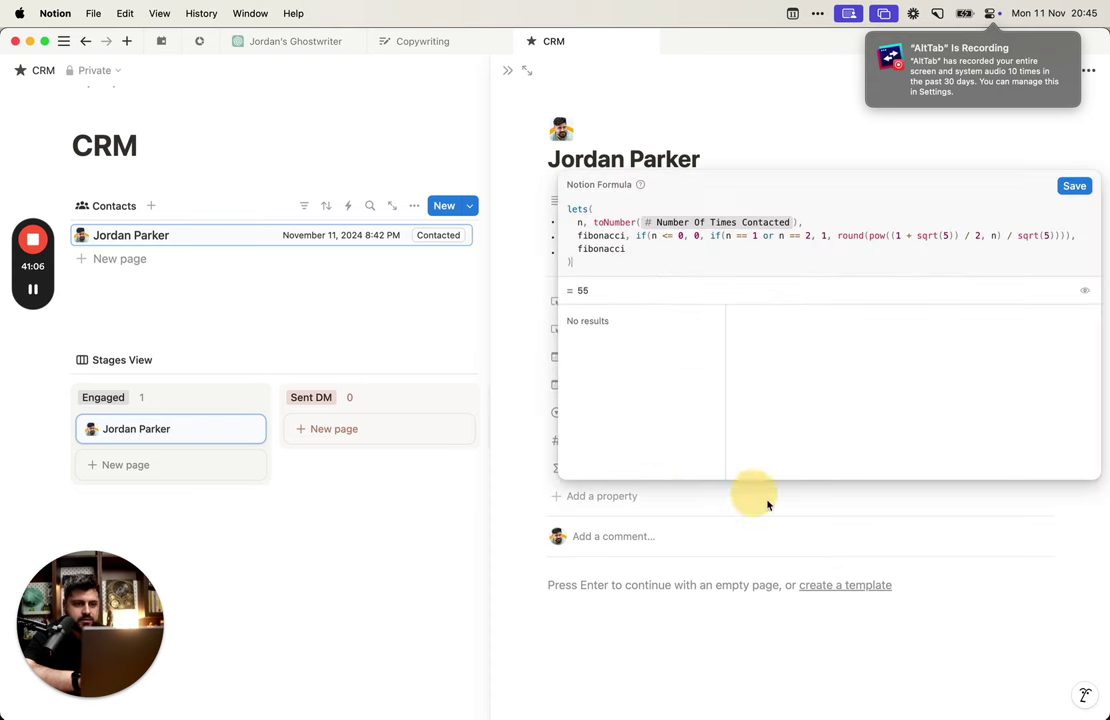
{"action": "left_click", "coordinate": [781, 252]}
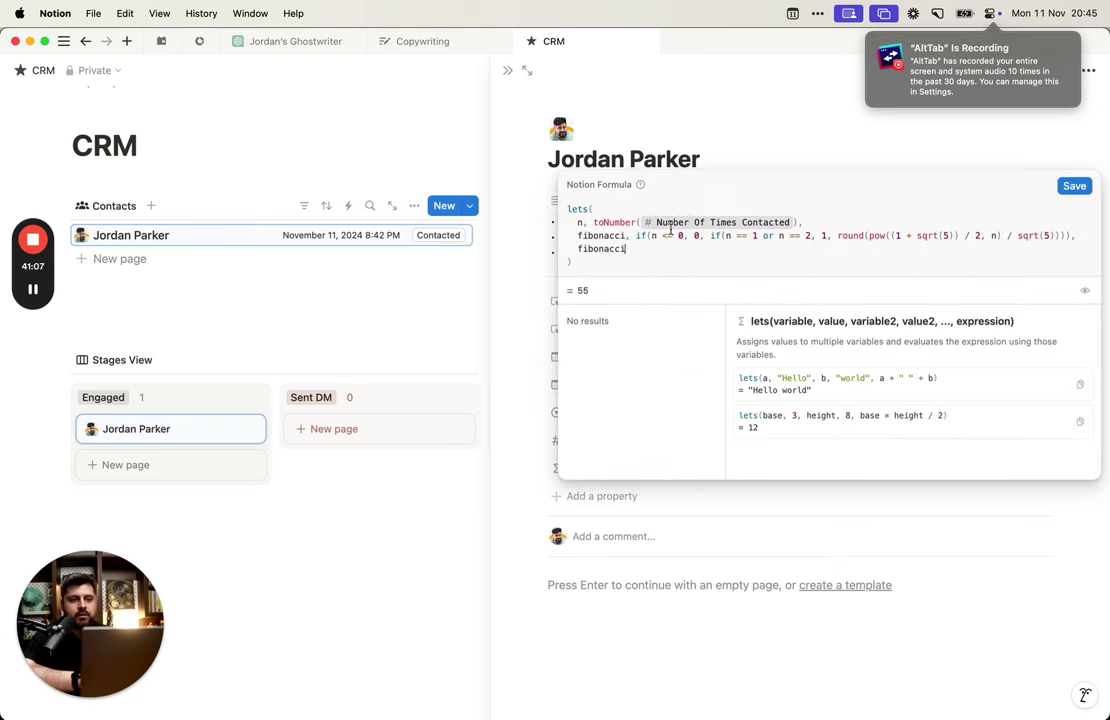
{"action": "double_click", "coordinate": [582, 210]}
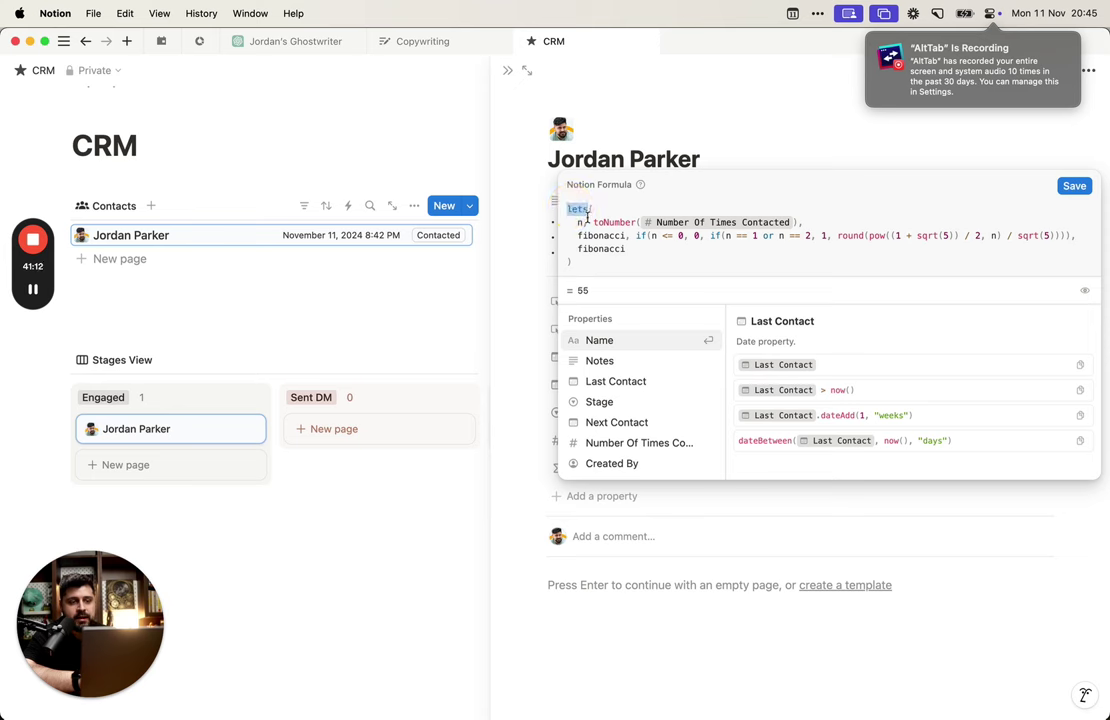
{"action": "left_click", "coordinate": [577, 218]}
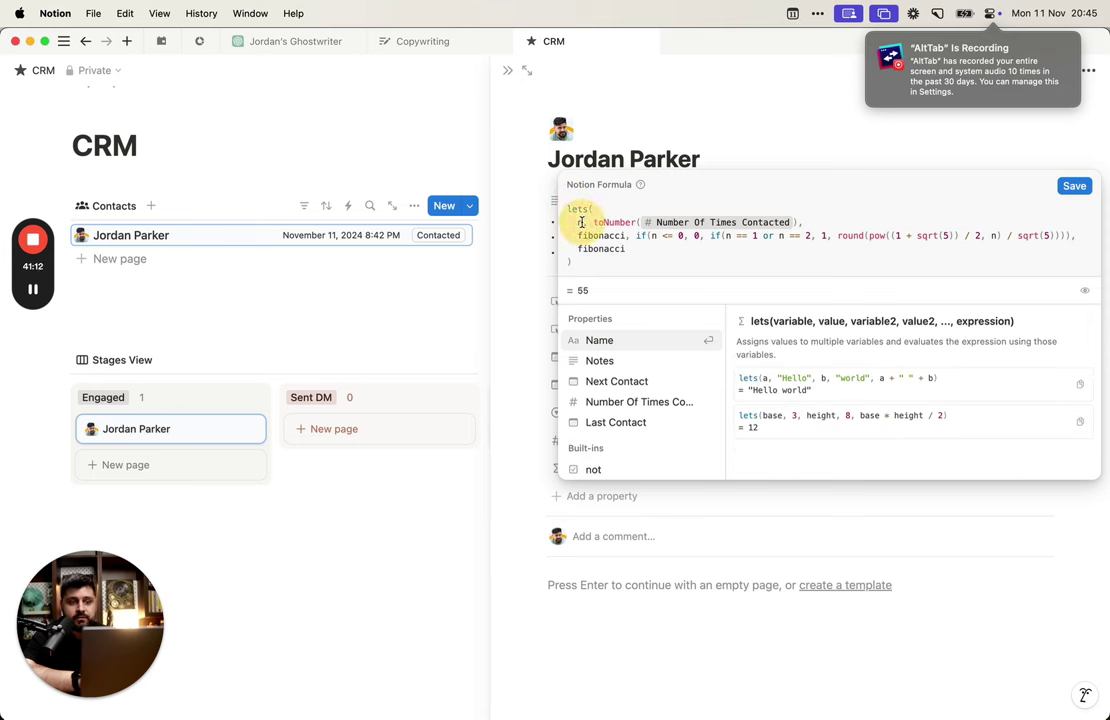
{"action": "key", "text": "cmd+a"}
{"action": "key", "text": "Left"}
{"action": "left_click", "coordinate": [664, 250]}
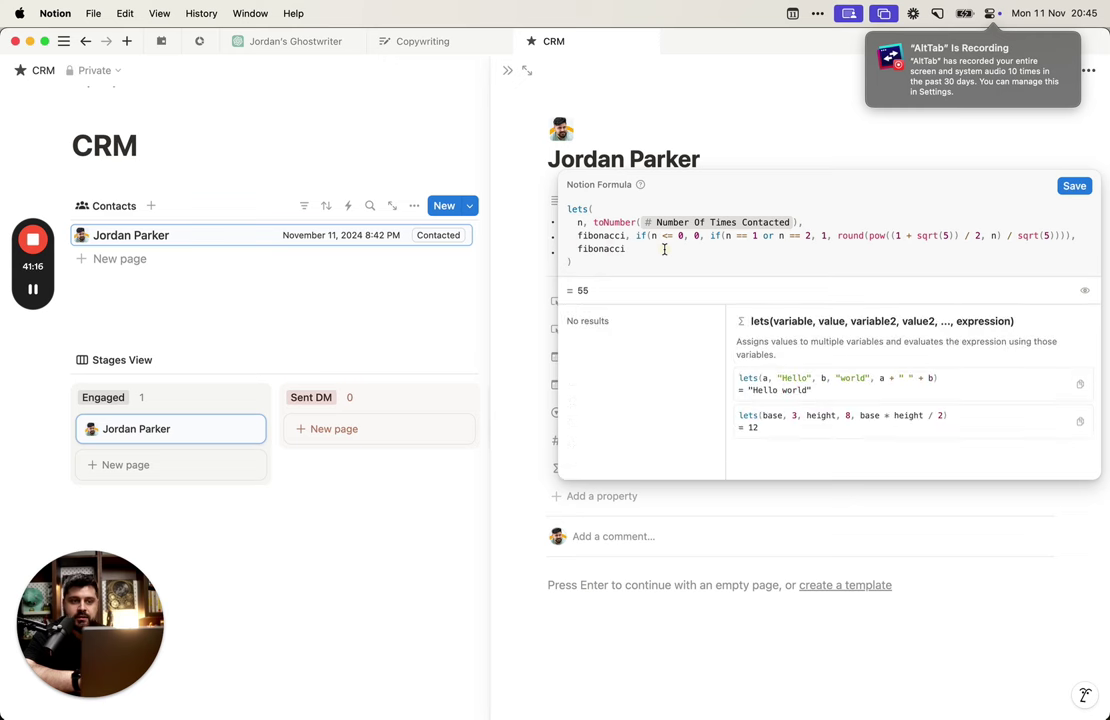
{"action": "double_click", "coordinate": [664, 250]}
Step: Replace the final fibonacci term with min(fibonacci, 35)
{"action": "key", "text": "BackSpace"}
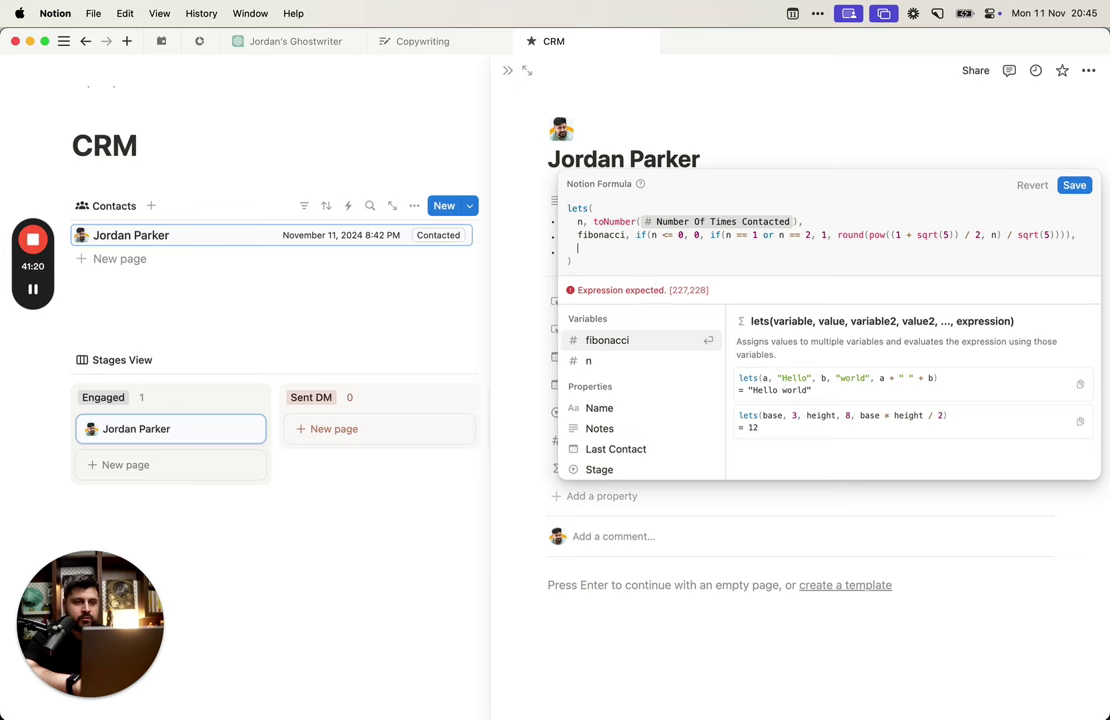
{"action": "type", "text": "max("}
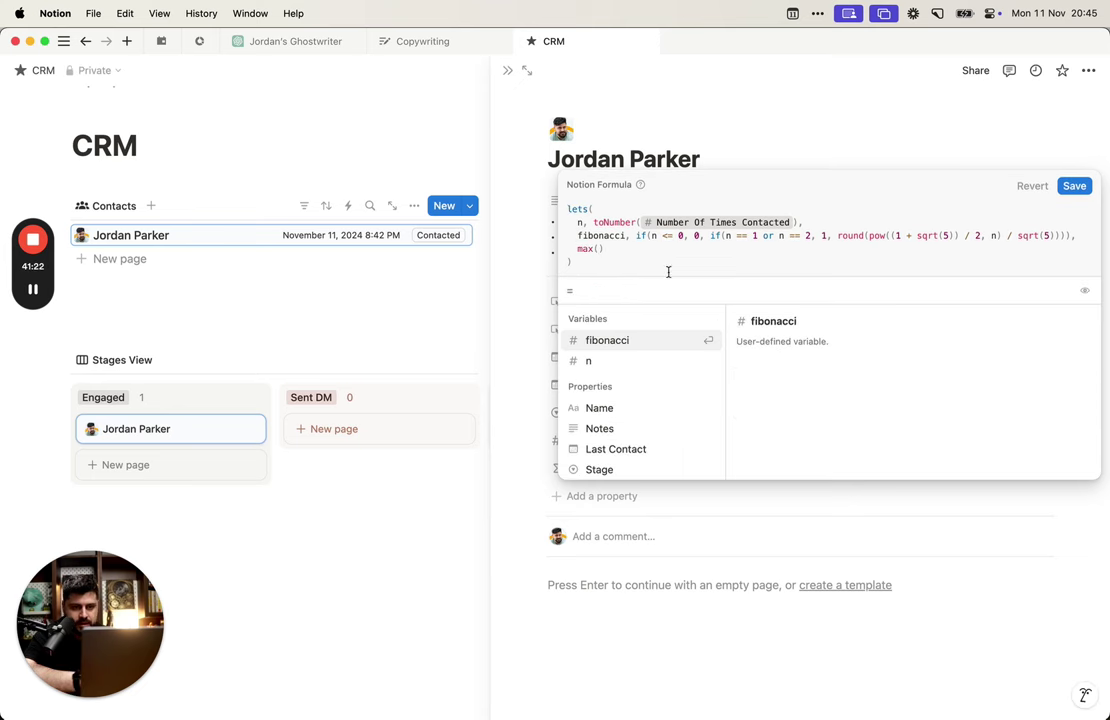
{"action": "key", "text": "Return"}
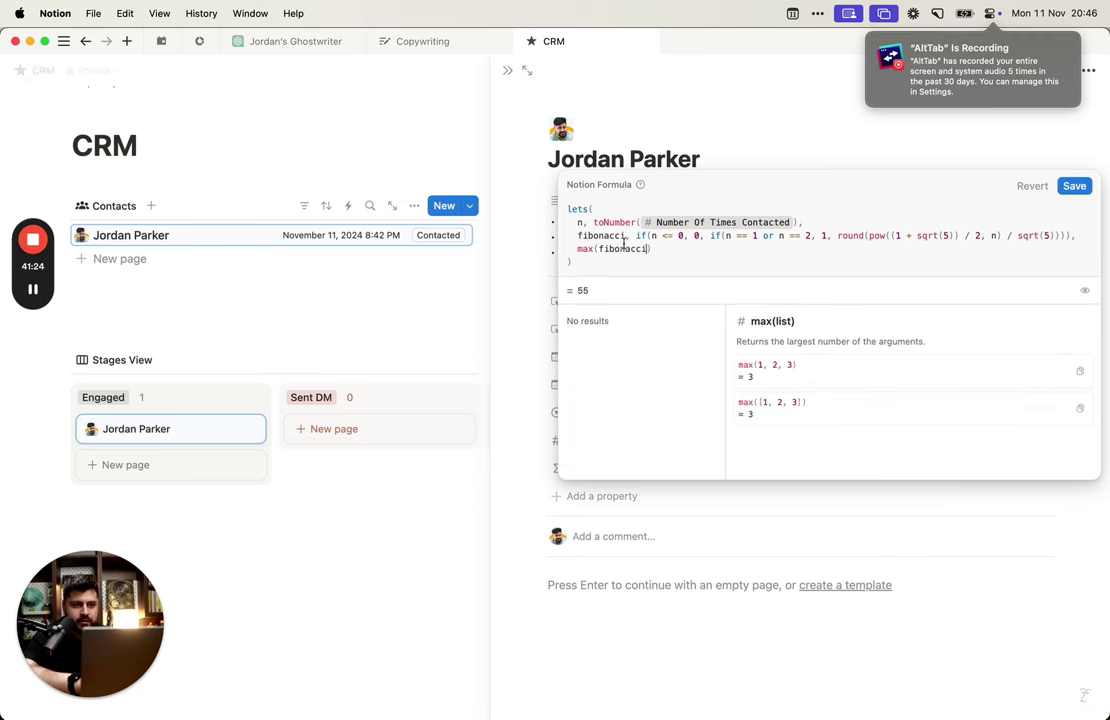
{"action": "type", "text": ", "}
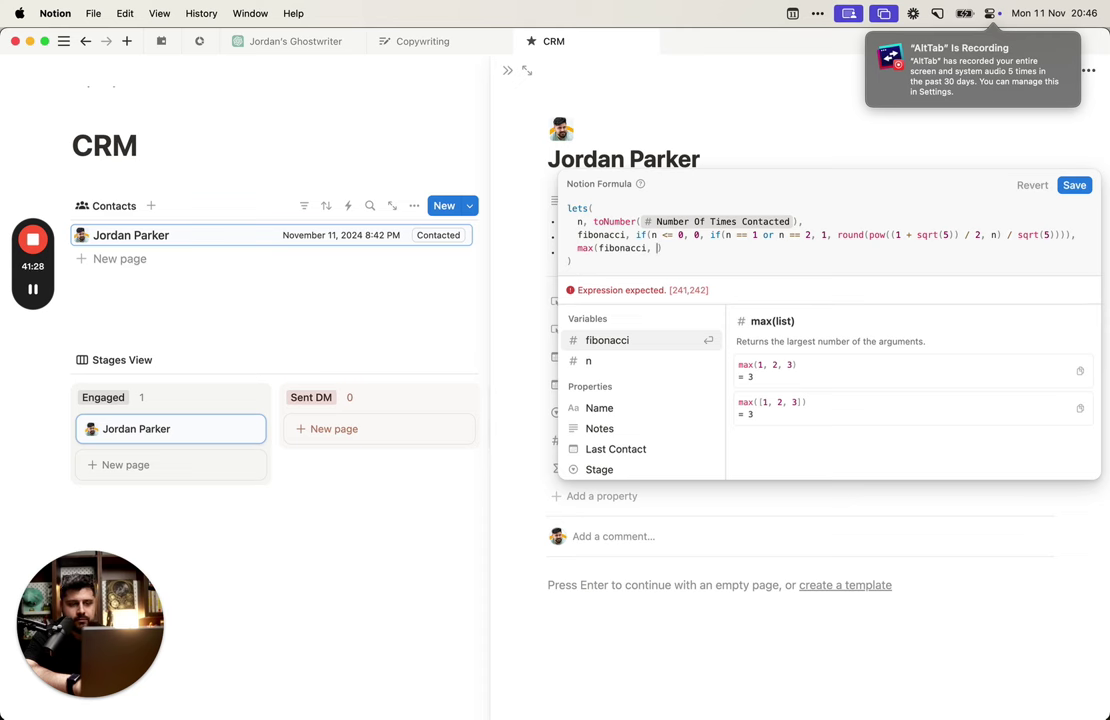
{"action": "type", "text": "35"}
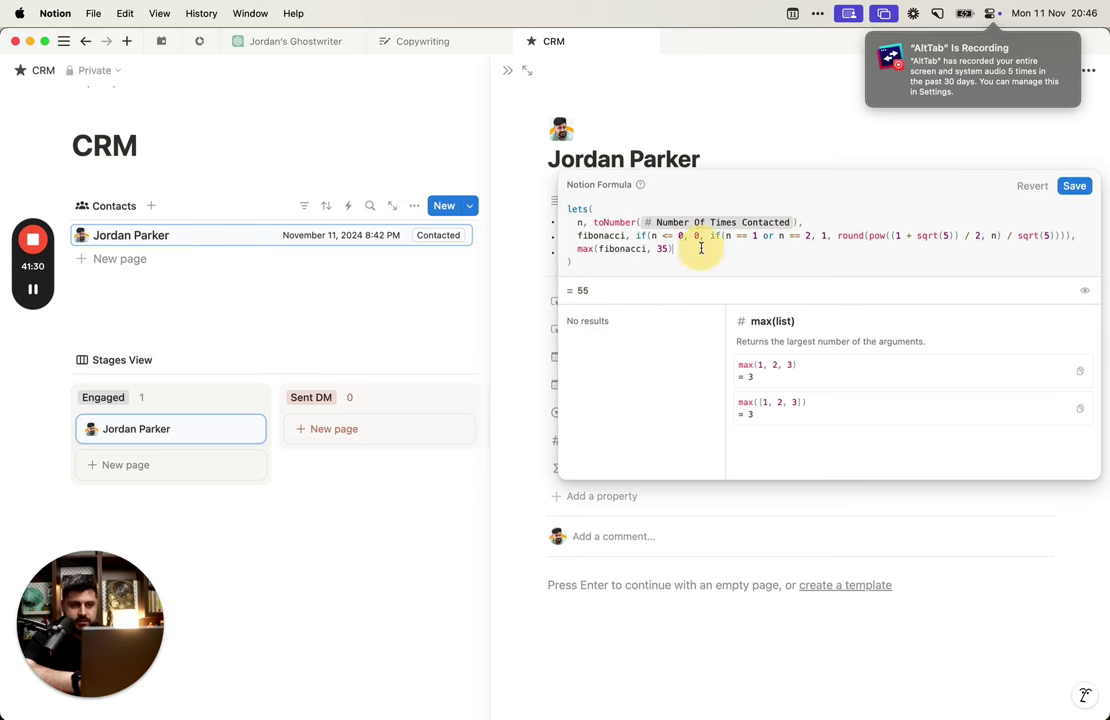
{"action": "left_click", "coordinate": [586, 248]}
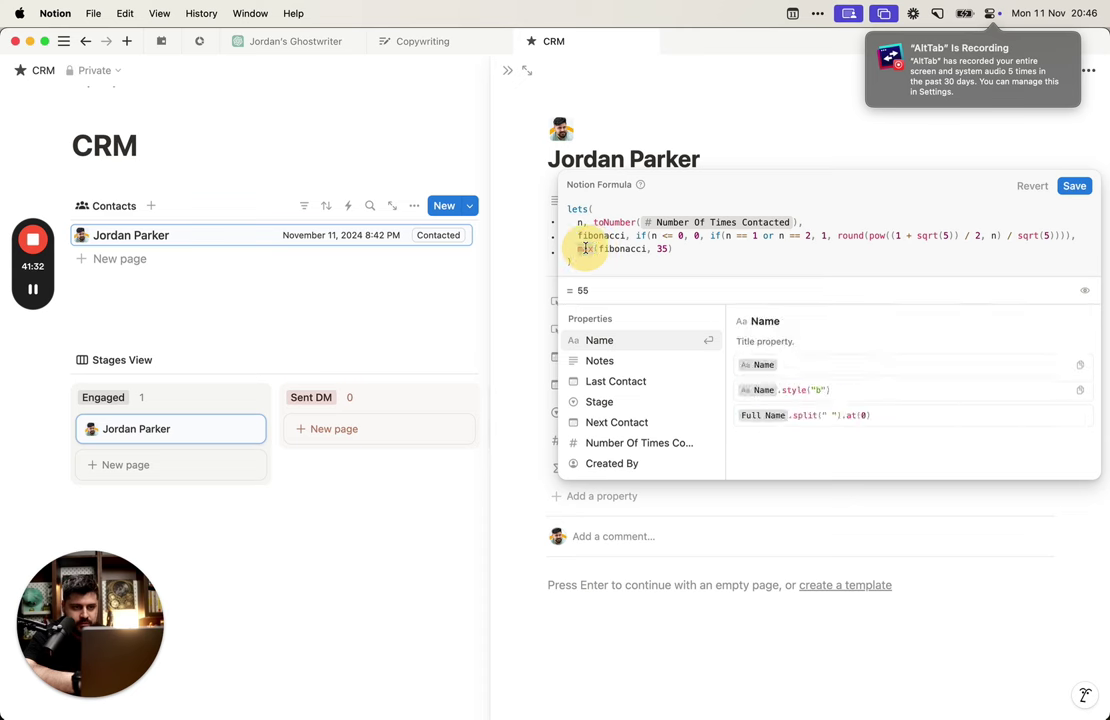
{"action": "type", "text": "min"}
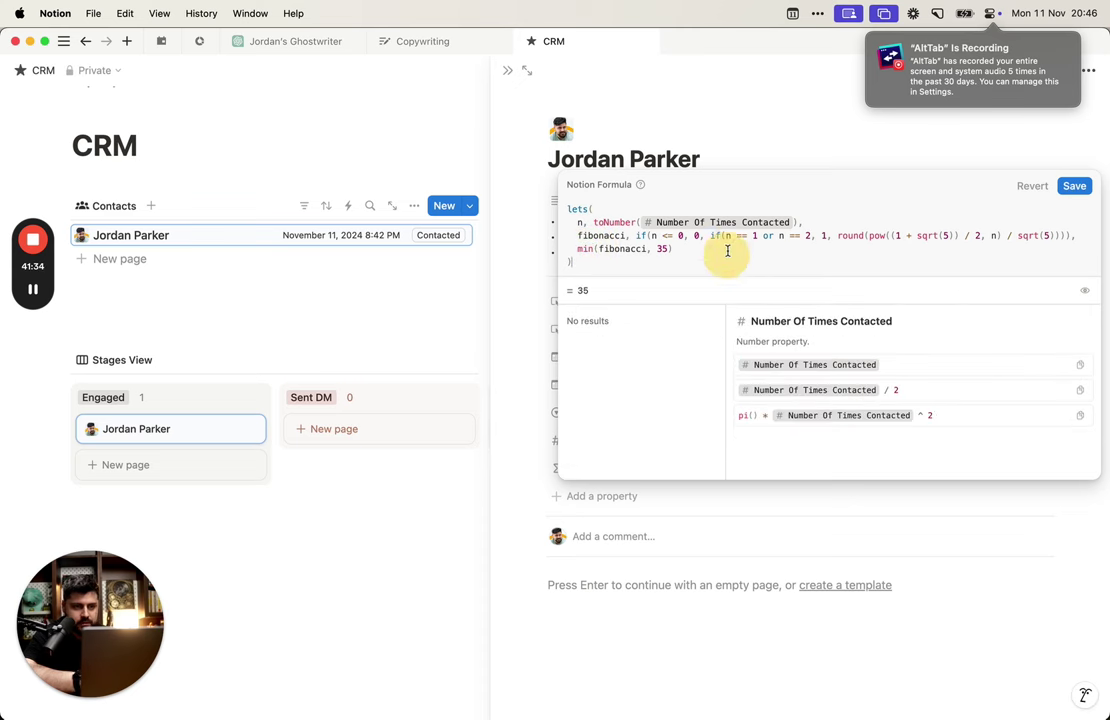
Step: Change the cap in min(fibonacci, 35) to 37 so the preview reads 37
{"action": "left_click", "coordinate": [727, 251]}
{"action": "left_click", "coordinate": [577, 250]}
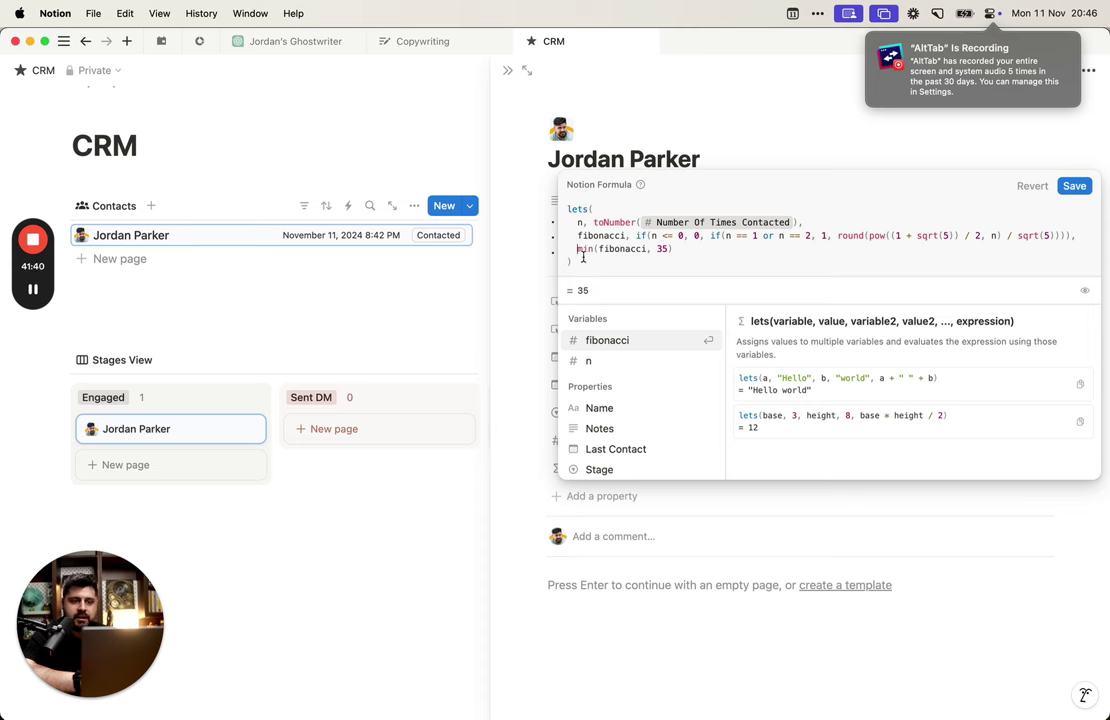
{"action": "left_click", "coordinate": [632, 249]}
{"action": "double_click", "coordinate": [622, 249]}
{"action": "left_click", "coordinate": [663, 249]}
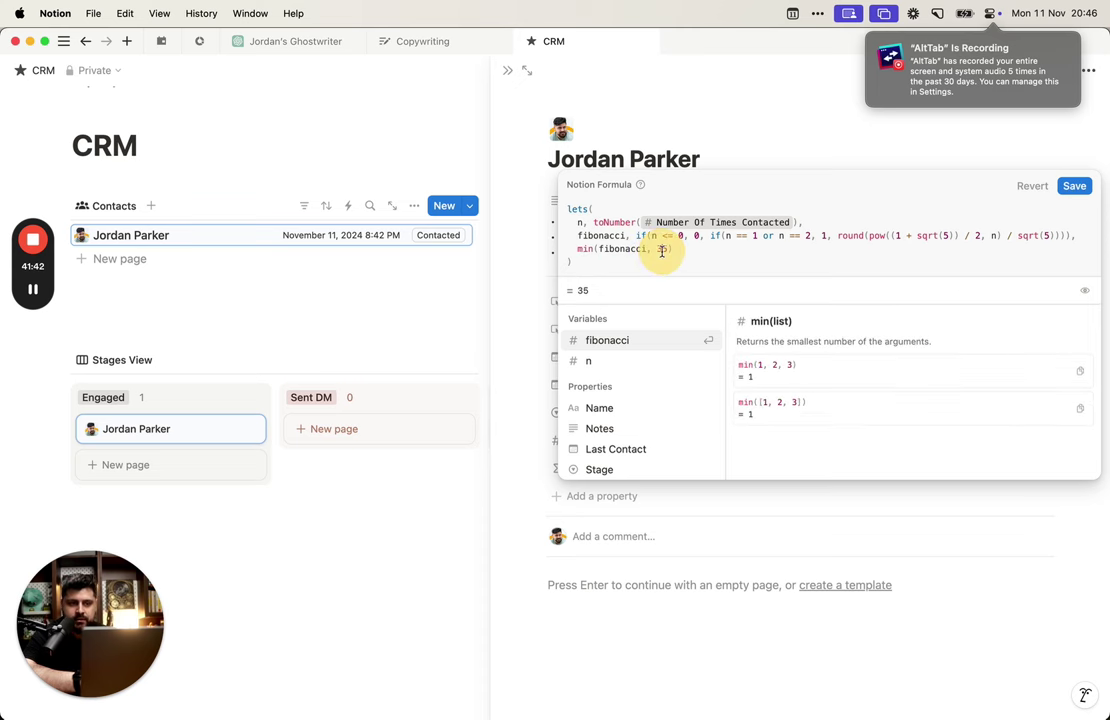
{"action": "double_click", "coordinate": [661, 250]}
{"action": "double_click", "coordinate": [661, 250]}
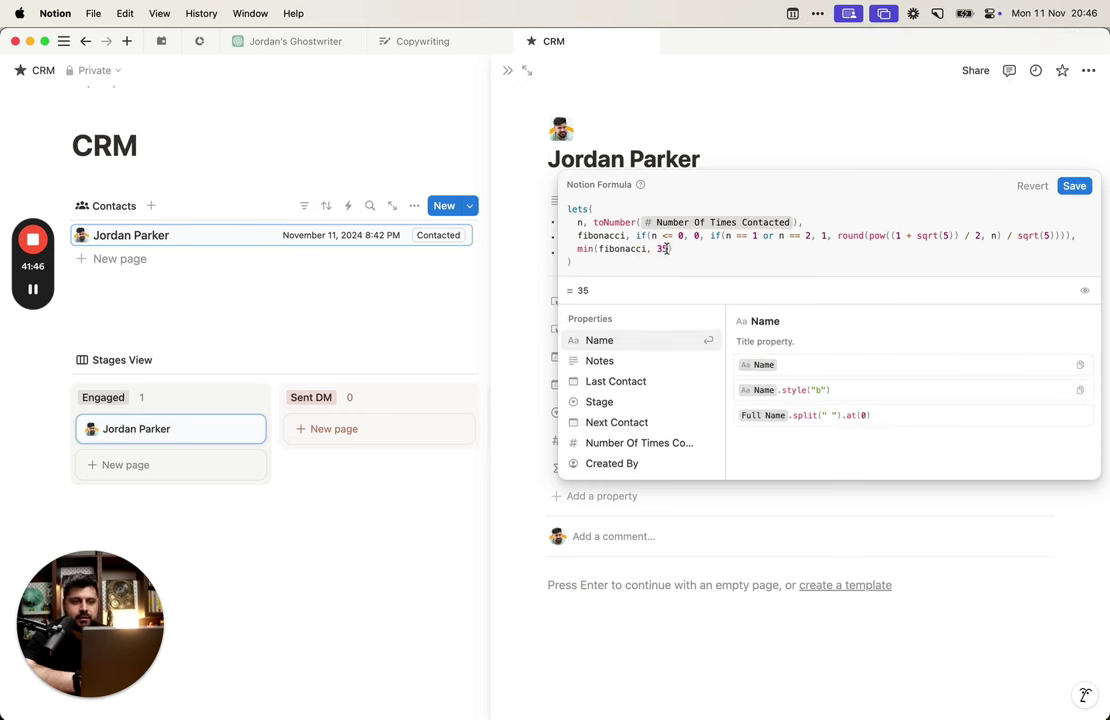
{"action": "type", "text": "37"}
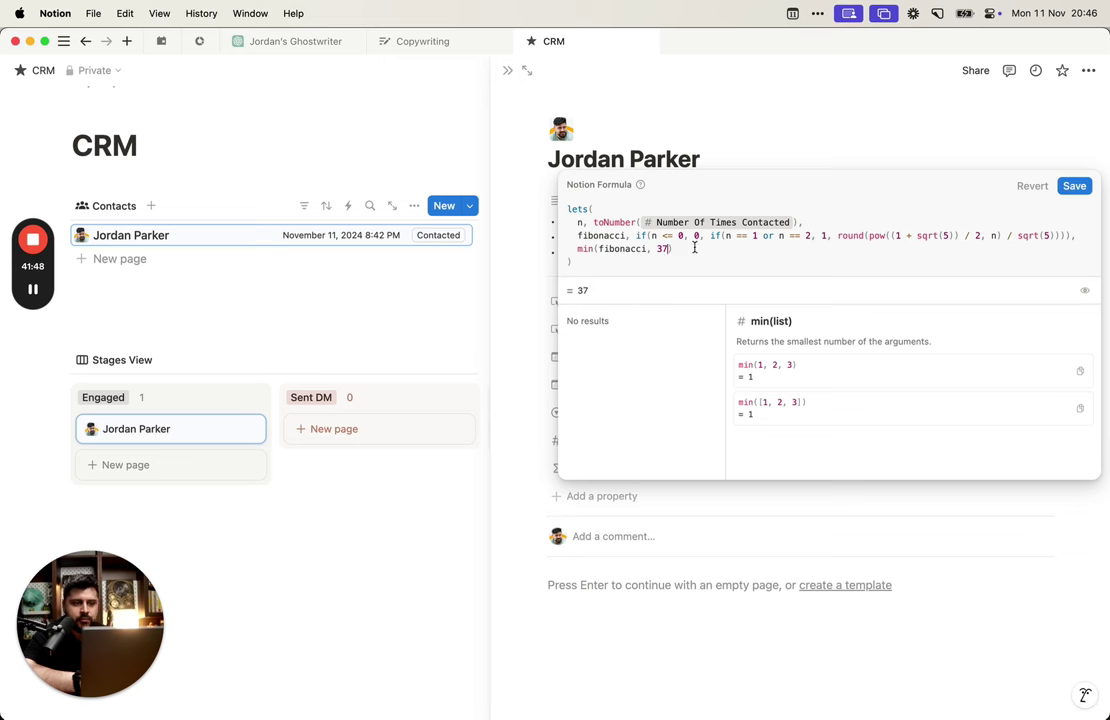
{"action": "key", "text": "Right"}
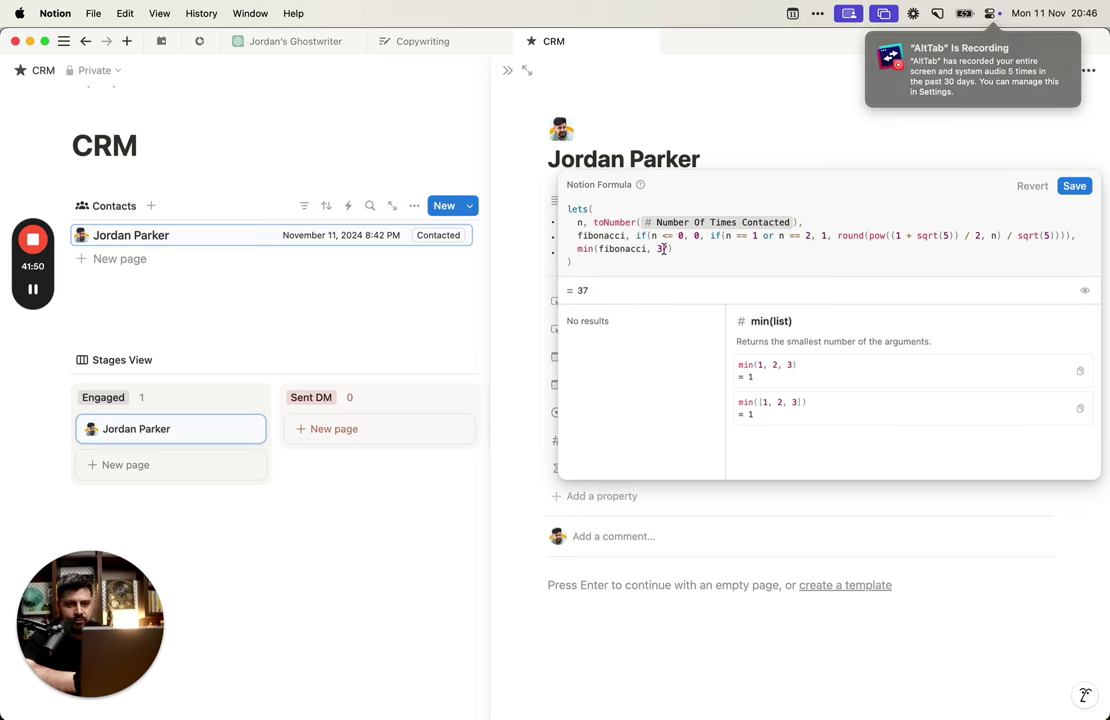
{"action": "left_click", "coordinate": [698, 251]}
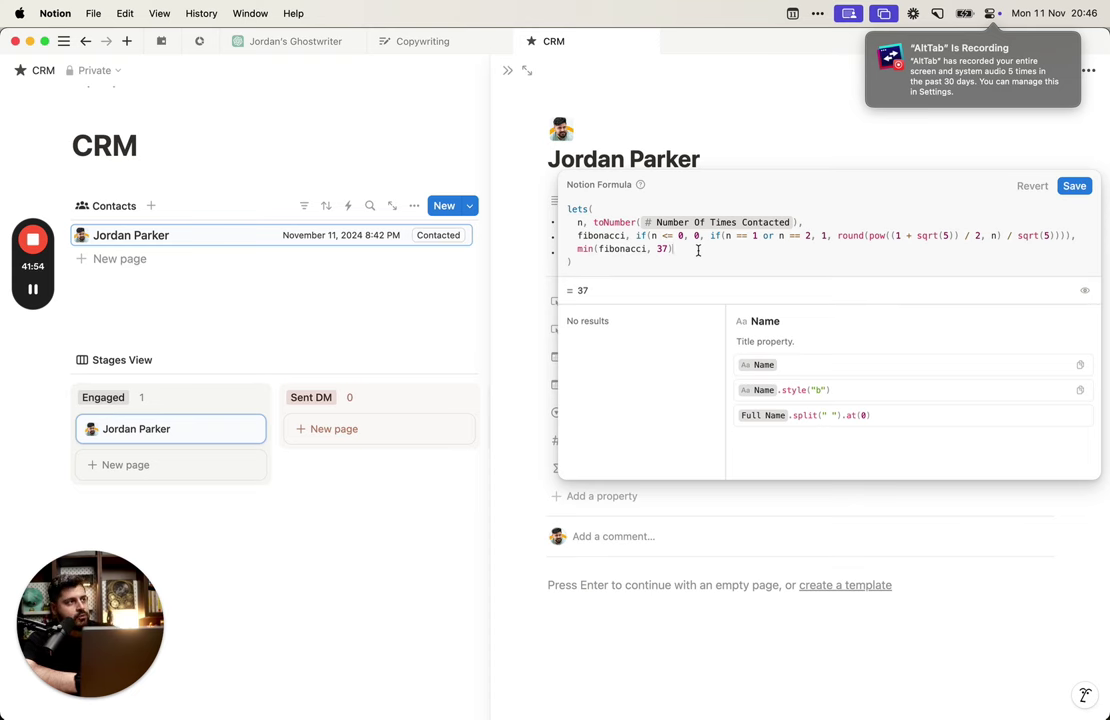
{"action": "key", "text": "alt+space"}
Step: Launch Notion Calendar from Raycast
{"action": "type", "text": "cal"}
{"action": "key", "text": "Down"}
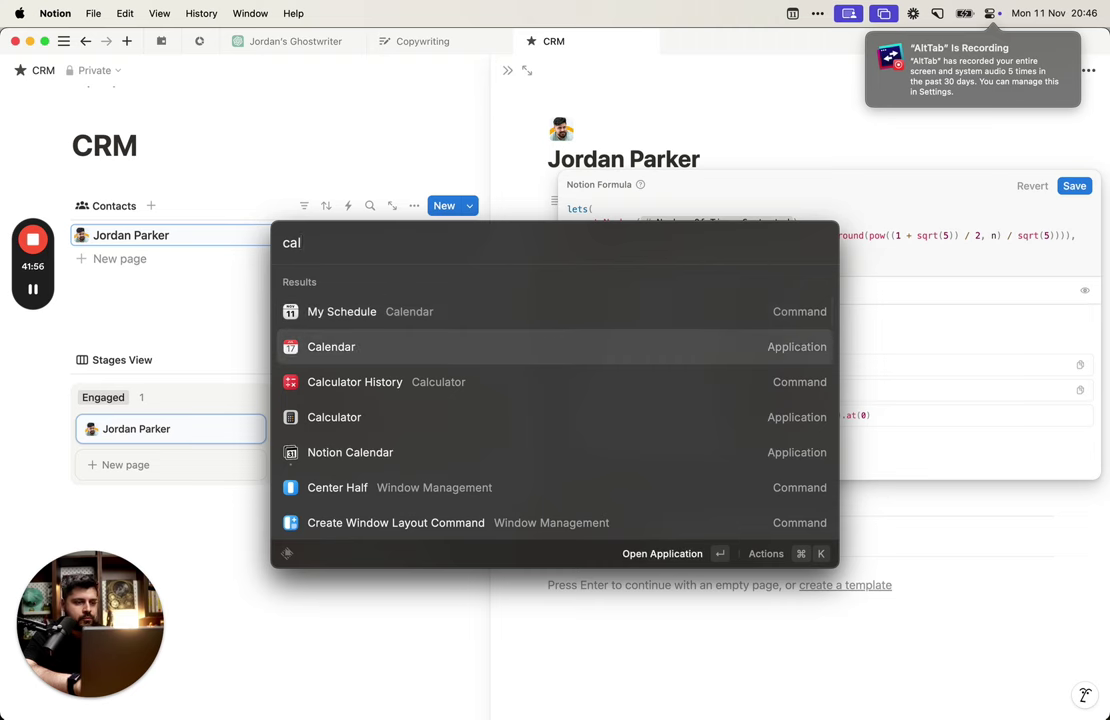
{"action": "type", "text": "notion"}
{"action": "key", "text": "Down"}
{"action": "key", "text": "Return"}
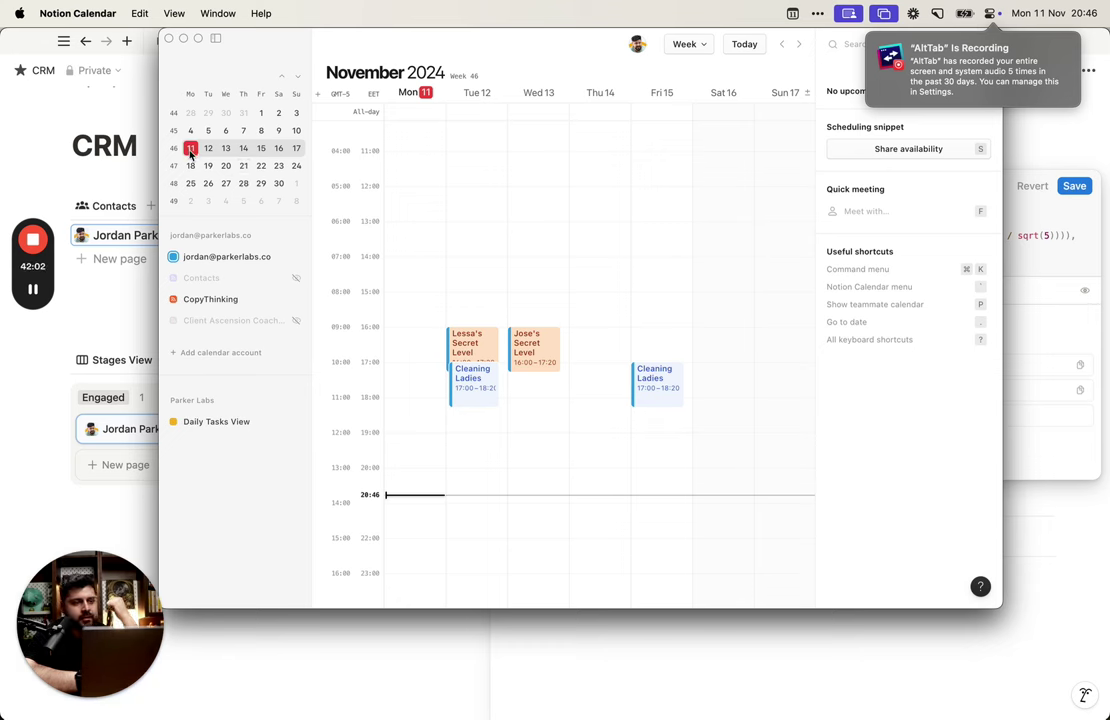
Step: Query '37 days from now' in Raycast, then advance the month overview to December 2024
{"action": "key", "text": "alt+space"}
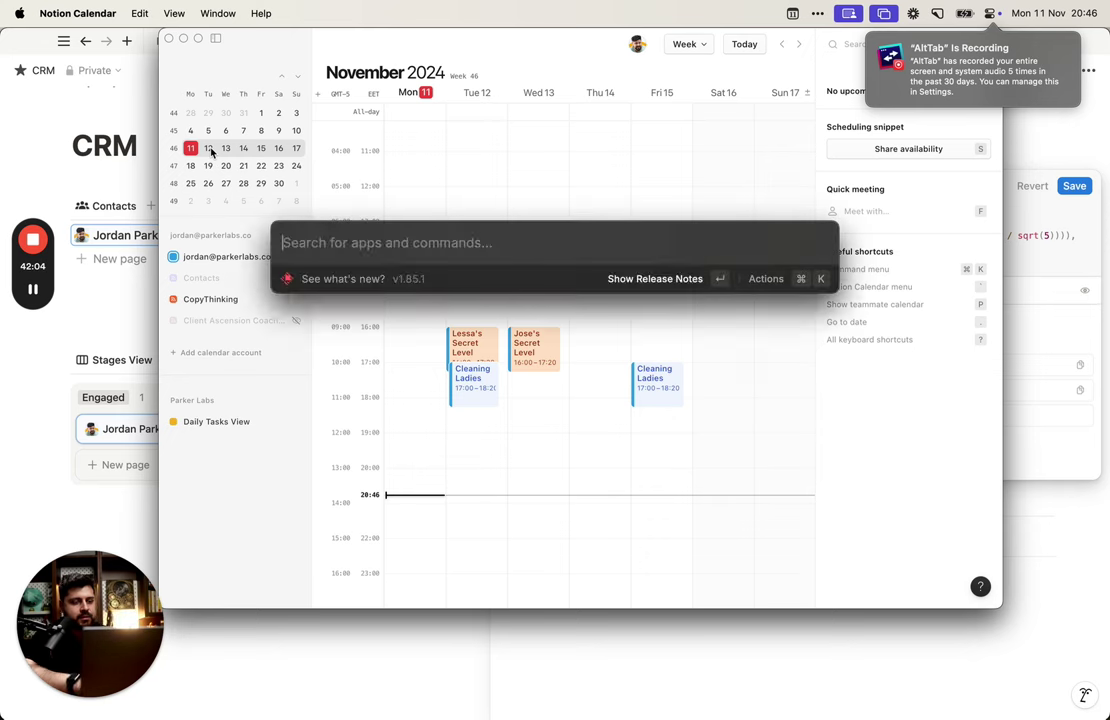
{"action": "type", "text": "37 days form"}
{"action": "key", "text": "BackSpace"}
{"action": "key", "text": "BackSpace"}
{"action": "key", "text": "BackSpace"}
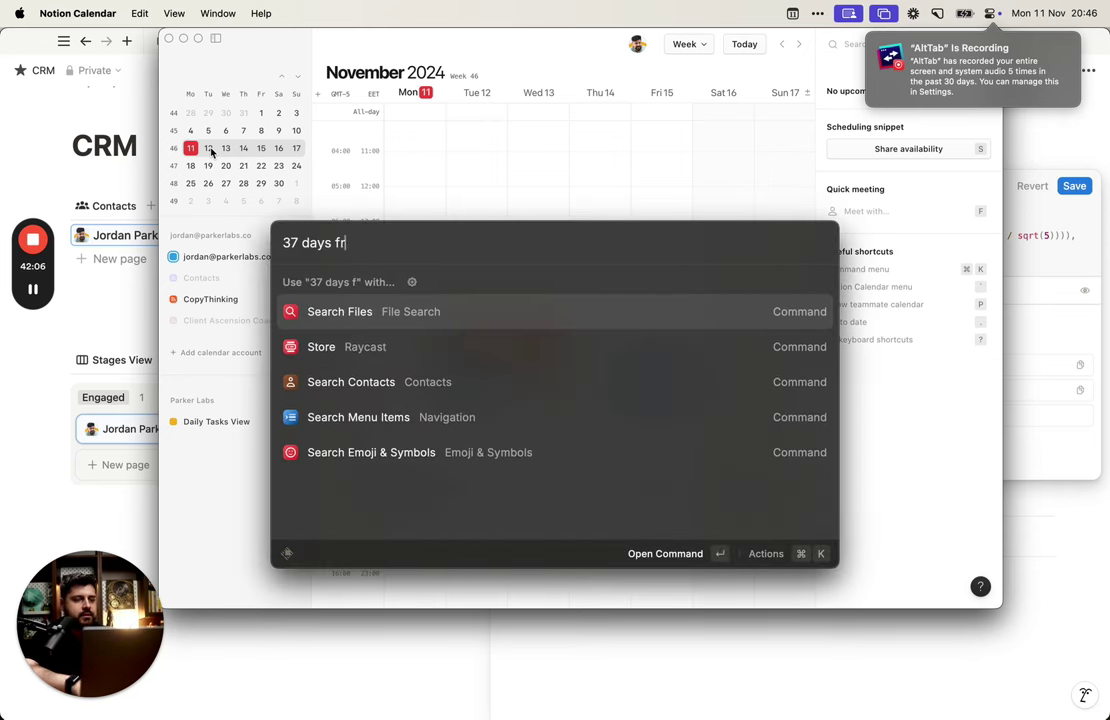
{"action": "type", "text": "rom now"}
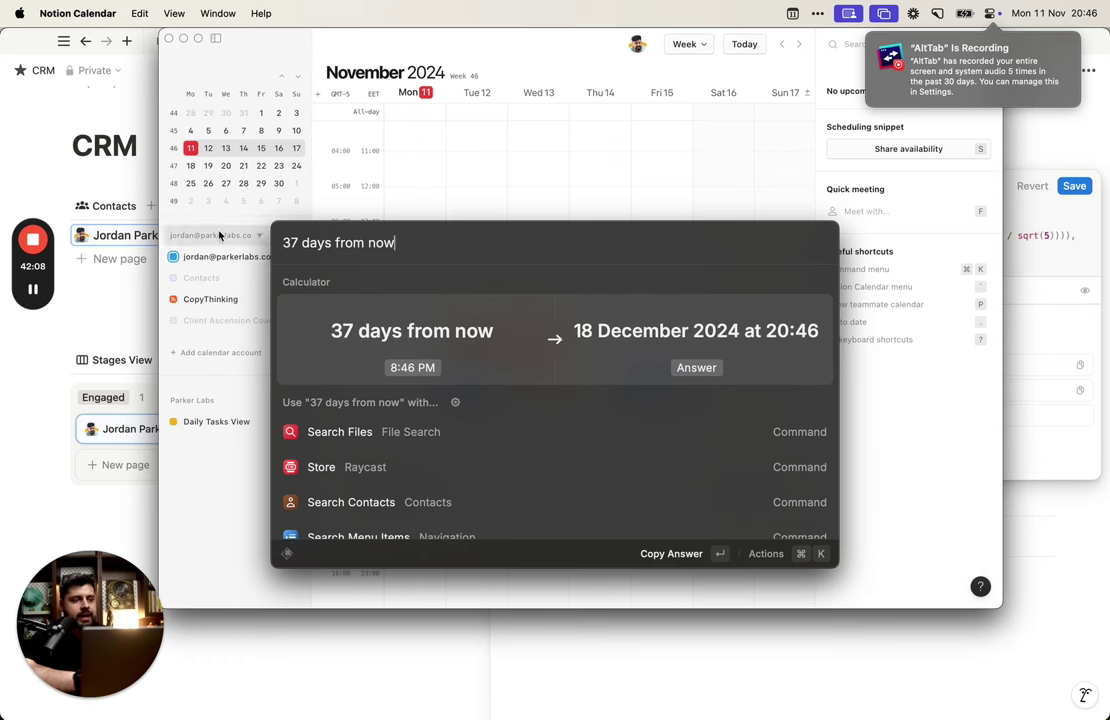
{"action": "key", "text": "Escape"}
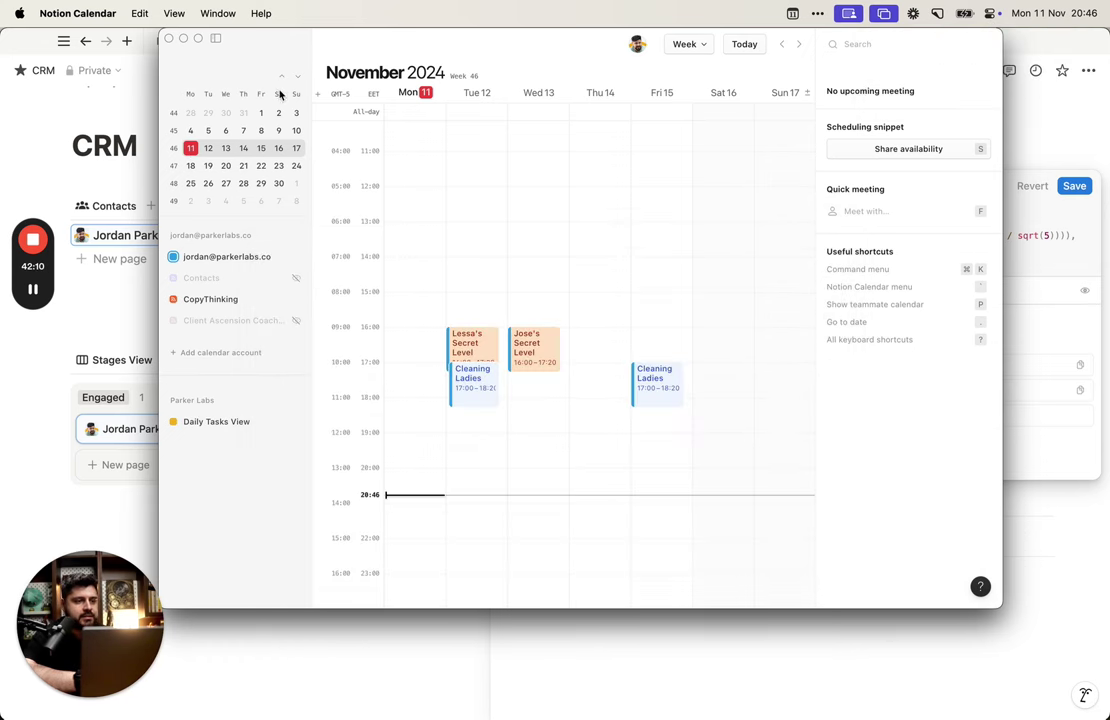
{"action": "left_click", "coordinate": [298, 80]}
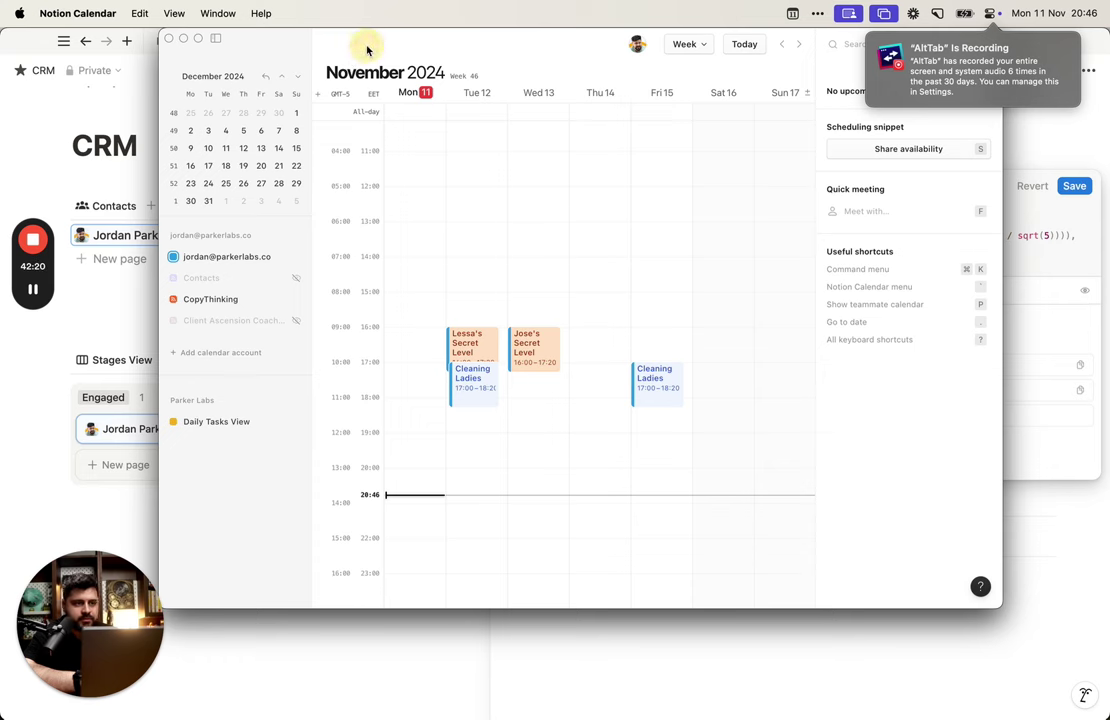
{"action": "key", "text": "super+h"}
Step: Add the closing parenthesis after 37 so the last line reads min(fibonacci, 37)
{"action": "left_click", "coordinate": [762, 263]}
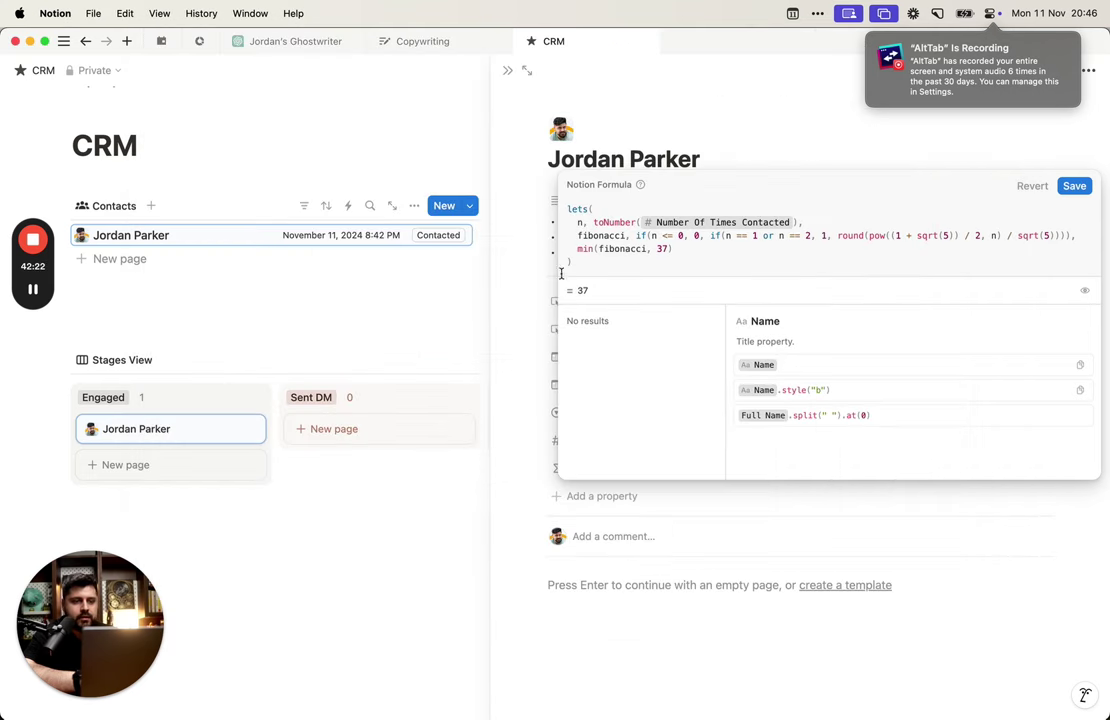
{"action": "left_click_drag", "start_coordinate": [580, 249], "coordinate": [706, 251]}
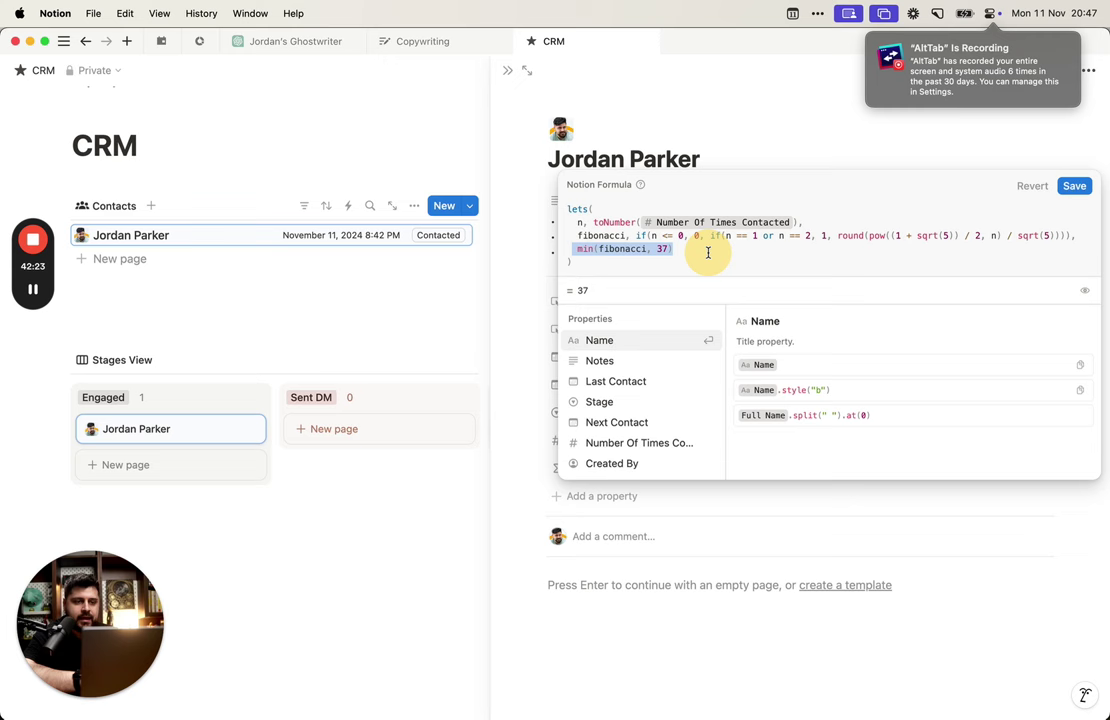
{"action": "left_click", "coordinate": [627, 238]}
{"action": "double_click", "coordinate": [622, 250]}
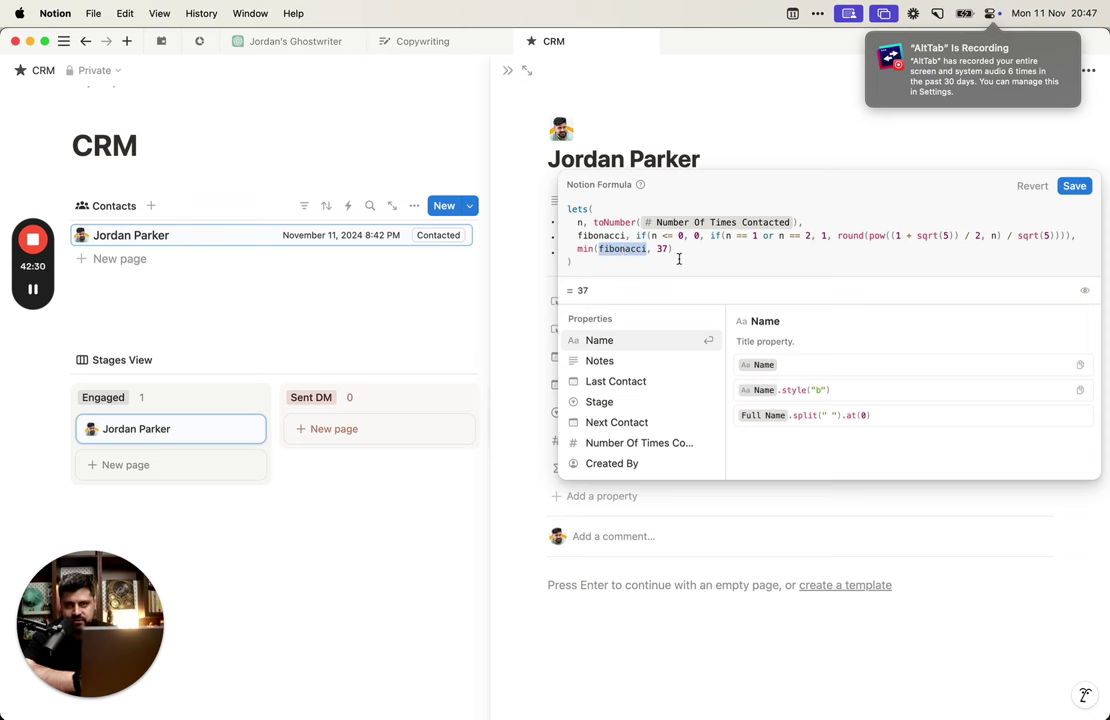
{"action": "left_click", "coordinate": [733, 245]}
{"action": "left_click", "coordinate": [696, 245]}
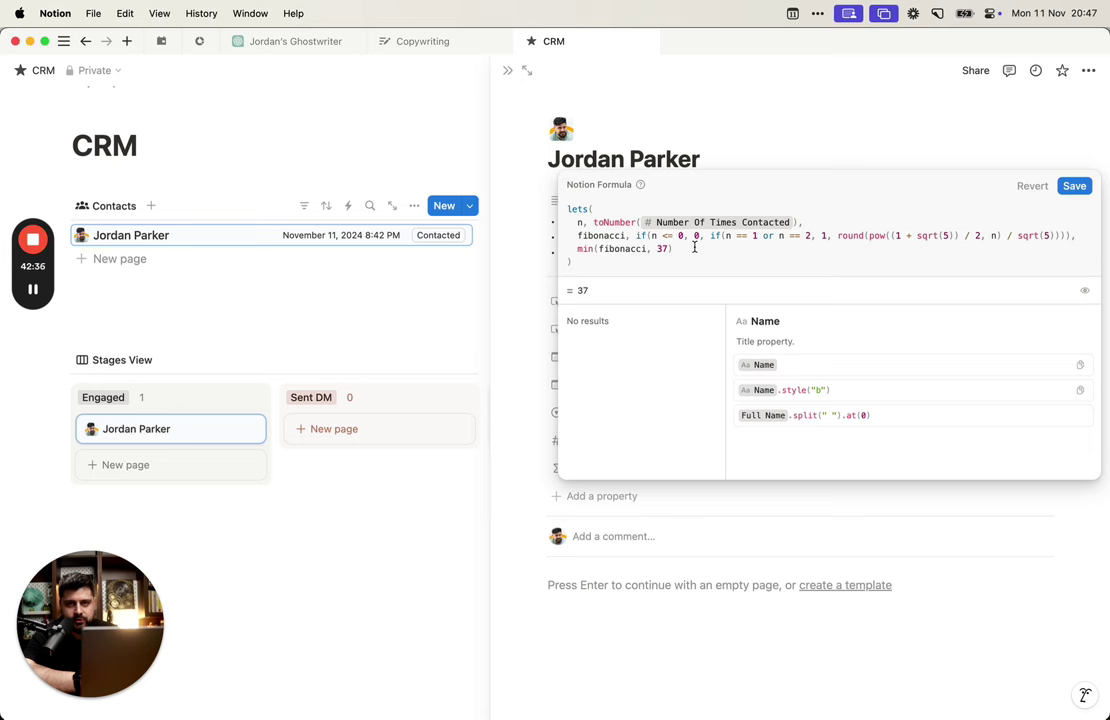
{"action": "type", "text": ")"}
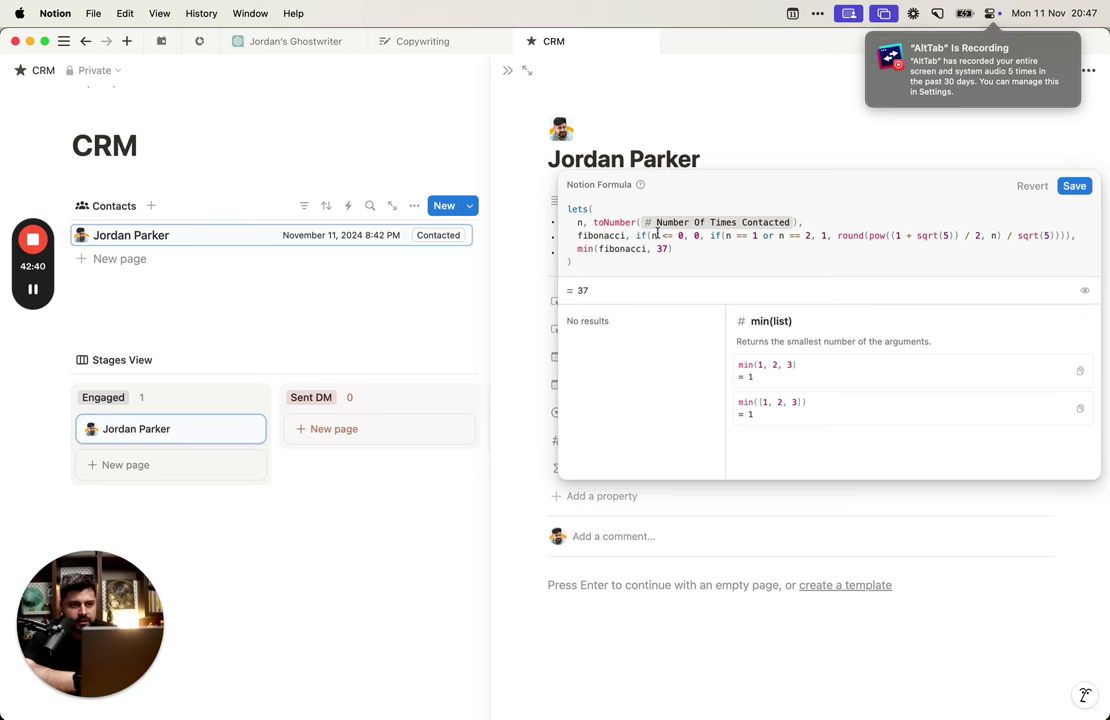
Step: Save the formula, reset the contact with Clean Up, and log a first contact
{"action": "left_click", "coordinate": [1075, 188]}
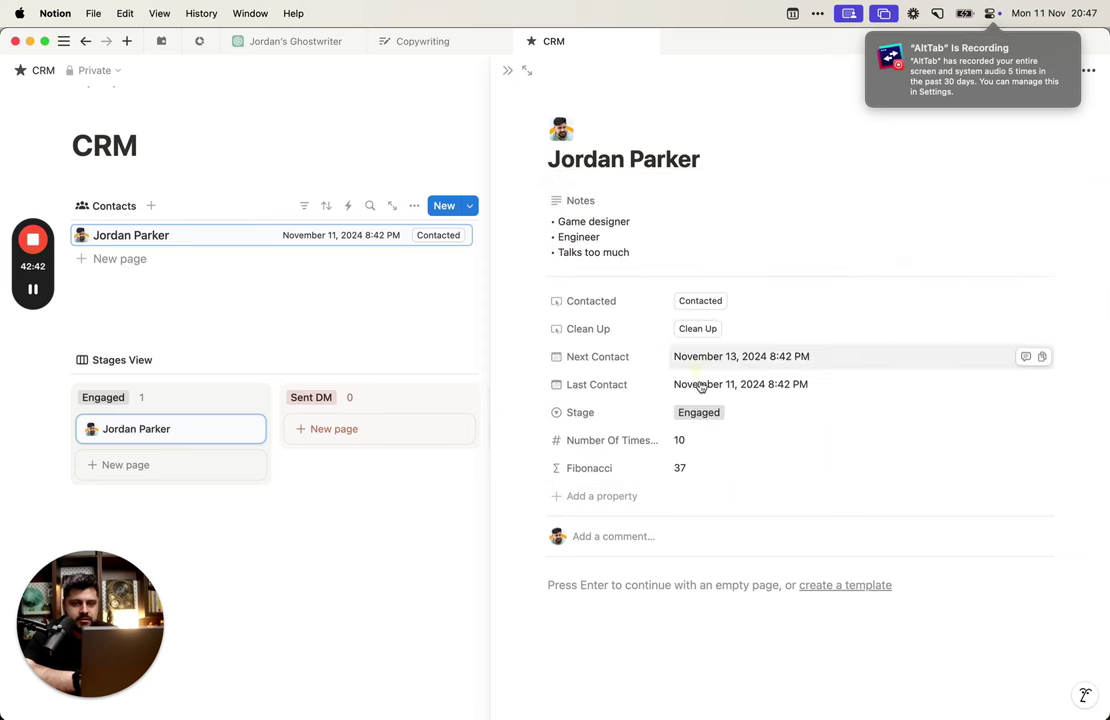
{"action": "left_click", "coordinate": [711, 329]}
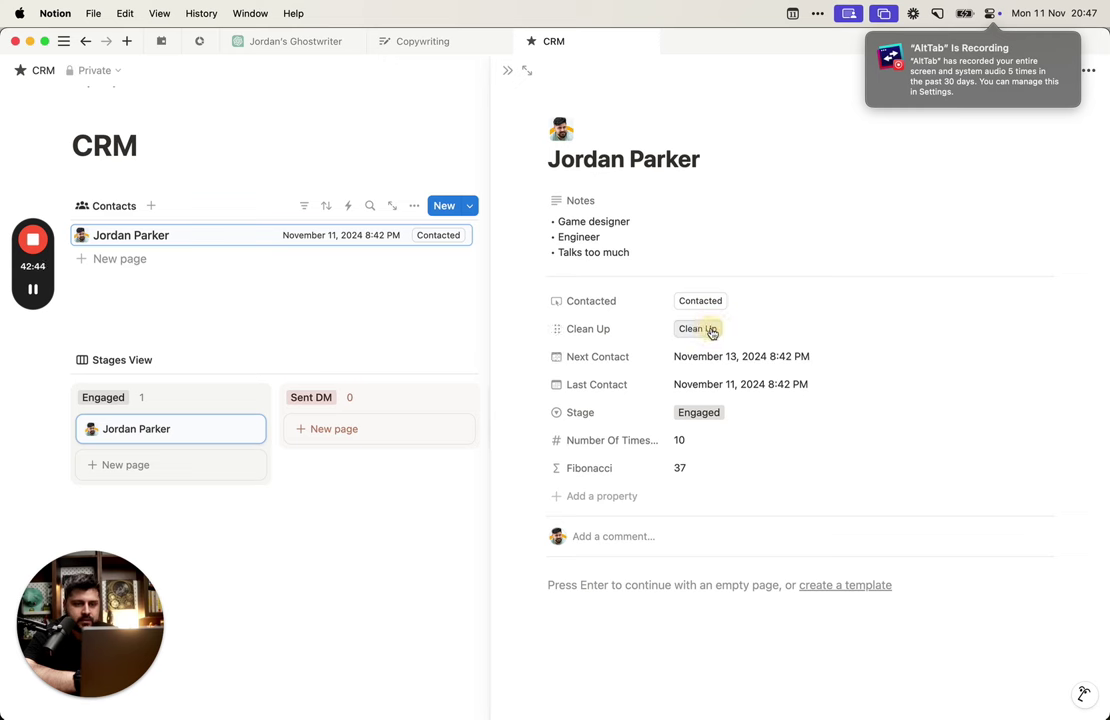
{"action": "left_click", "coordinate": [708, 301]}
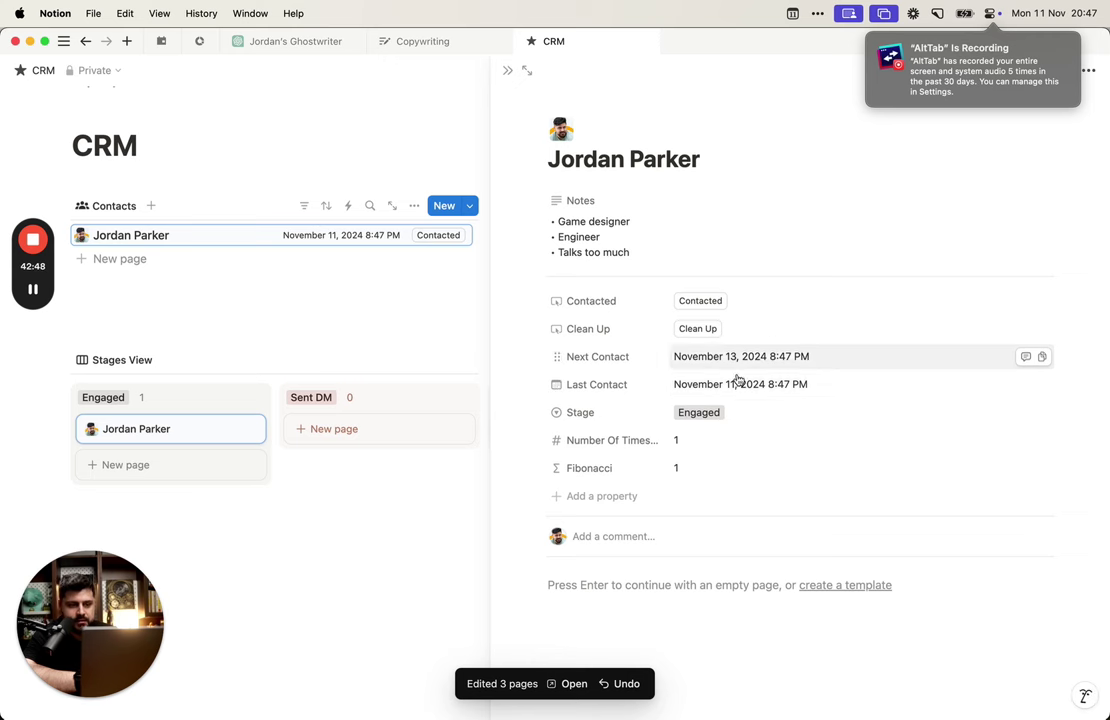
Step: Log contacts repeatedly until the count reaches 19, confirming Fibonacci stops at 37
{"action": "left_click", "coordinate": [693, 300]}
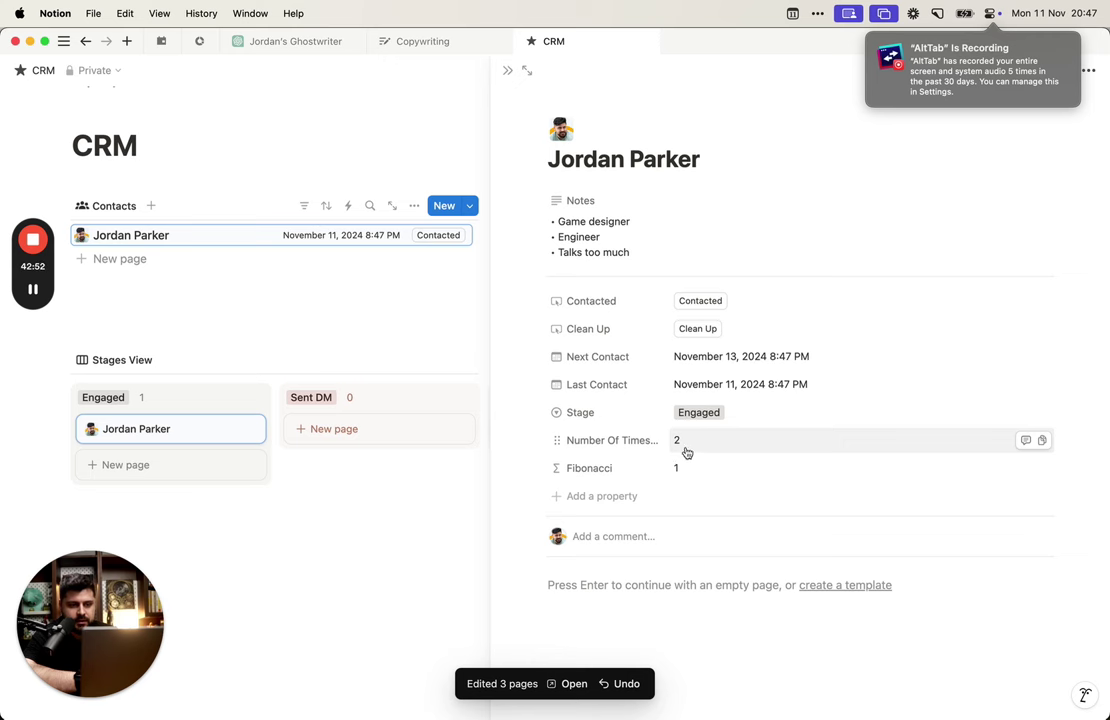
{"action": "left_click", "coordinate": [700, 302]}
{"action": "left_click", "coordinate": [693, 299]}
{"action": "left_click", "coordinate": [698, 300]}
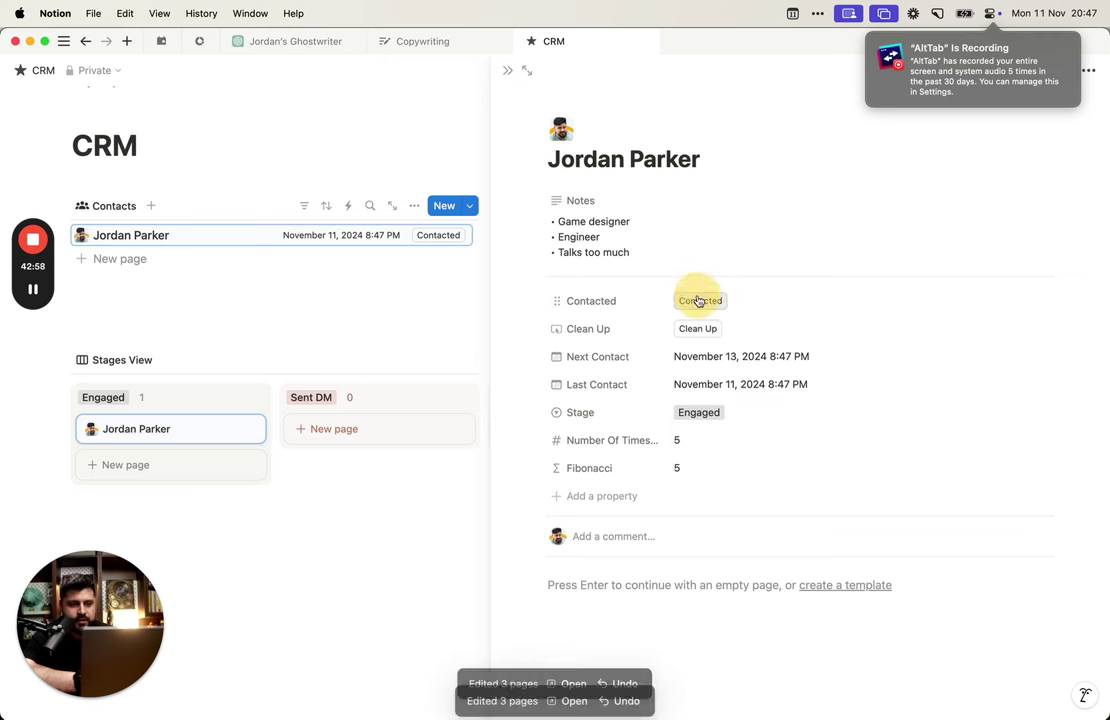
{"action": "left_click", "coordinate": [686, 303]}
{"action": "left_click", "coordinate": [686, 304]}
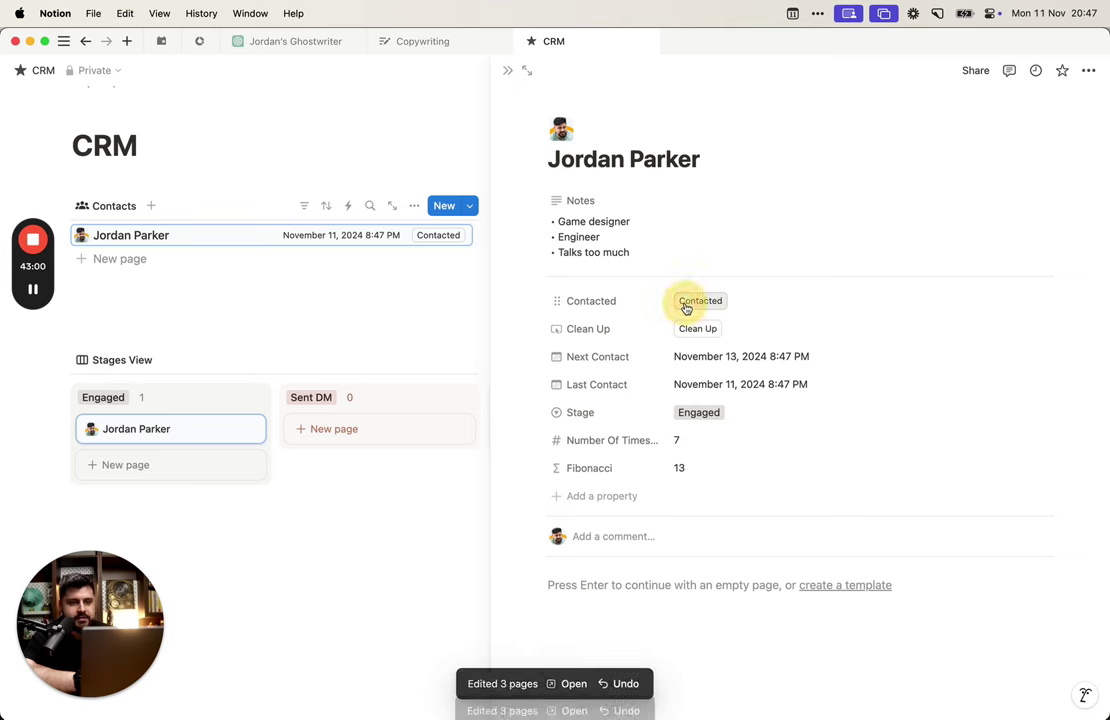
{"action": "left_click", "coordinate": [686, 304]}
{"action": "left_click", "coordinate": [686, 306]}
{"action": "left_click", "coordinate": [686, 306]}
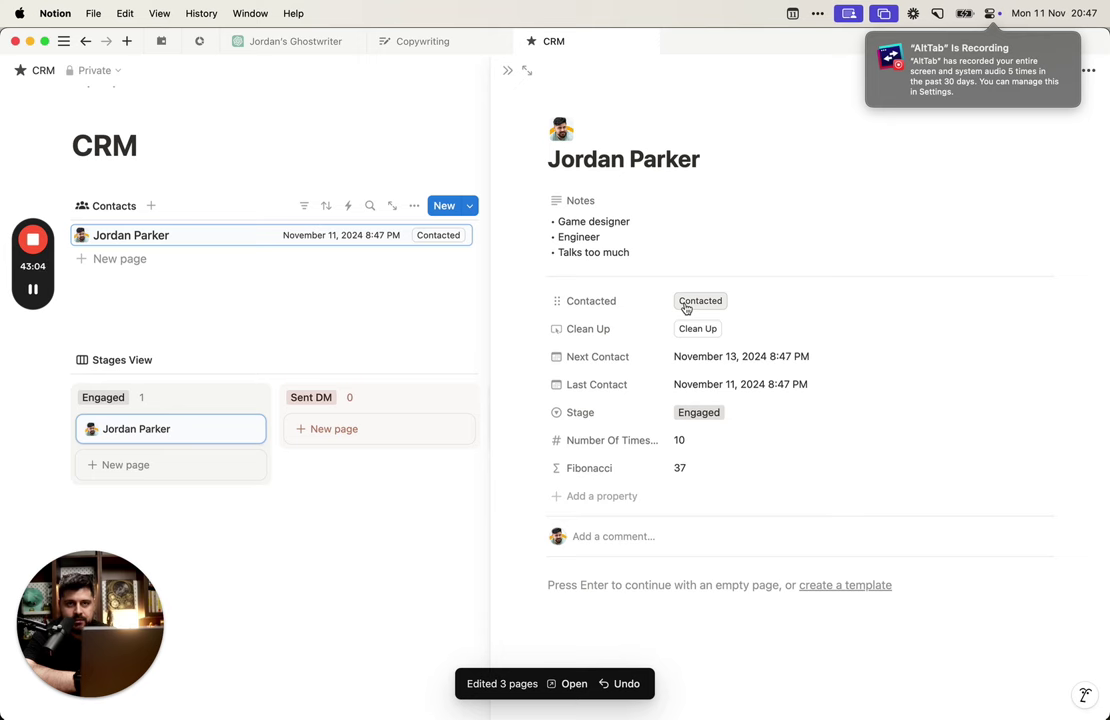
{"action": "left_click", "coordinate": [686, 305]}
{"action": "left_click", "coordinate": [686, 305]}
{"action": "left_click", "coordinate": [686, 305]}
{"action": "left_click", "coordinate": [686, 305]}
{"action": "left_click", "coordinate": [686, 305]}
{"action": "left_click", "coordinate": [686, 305]}
{"action": "left_click", "coordinate": [686, 305]}
{"action": "left_click", "coordinate": [686, 305]}
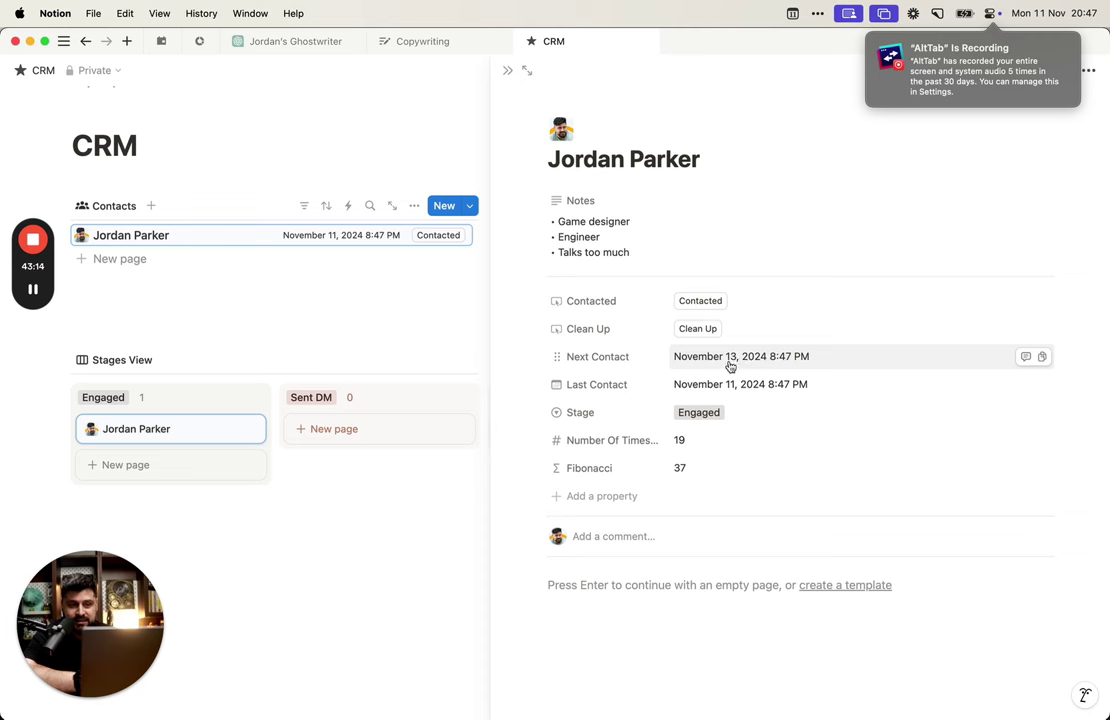
Step: Check the Contacted property options, then reopen the Fibonacci formula
{"action": "left_click", "coordinate": [637, 300]}
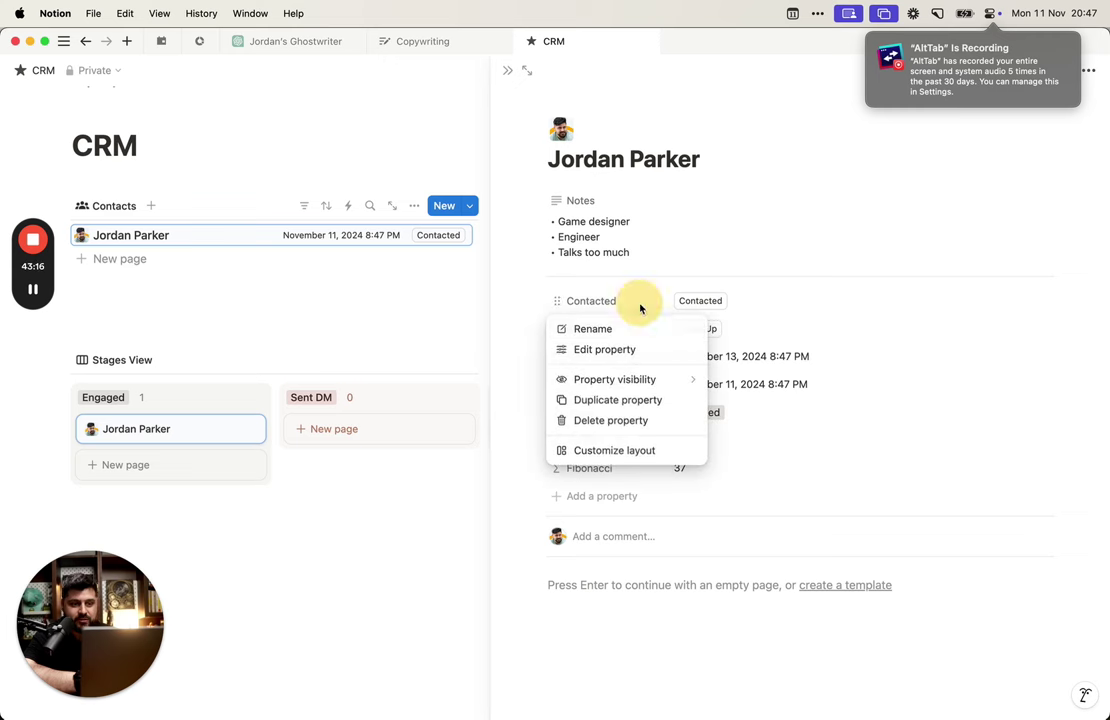
{"action": "left_click", "coordinate": [783, 369]}
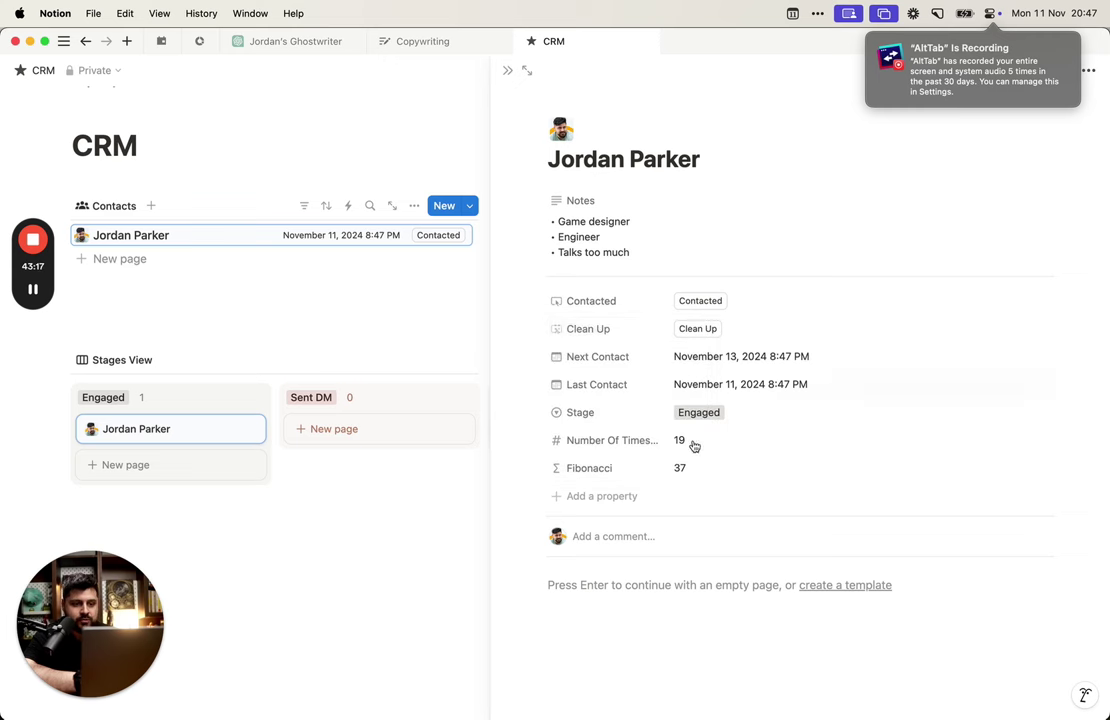
{"action": "left_click", "coordinate": [620, 316]}
{"action": "left_click", "coordinate": [790, 465]}
{"action": "left_click", "coordinate": [790, 465]}
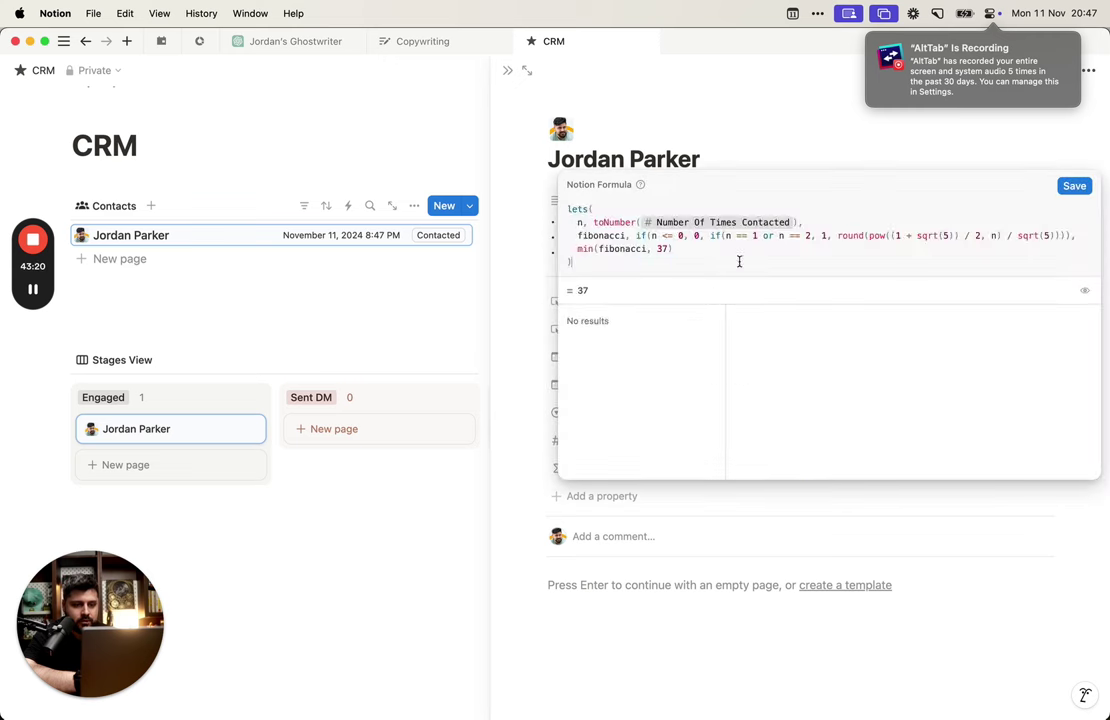
{"action": "key", "text": "super+a"}
{"action": "left_click", "coordinate": [820, 272]}
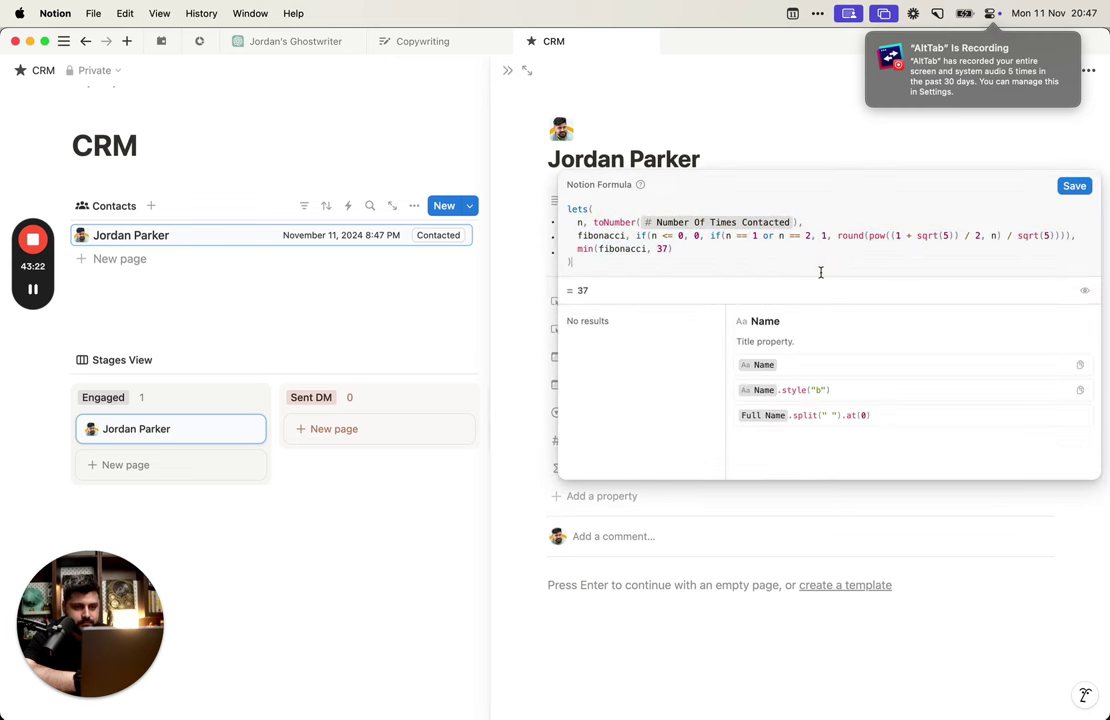
Step: Close the formula editor and open the Contacted button's Number Of Times Contacted formula
{"action": "key", "text": "super+a"}
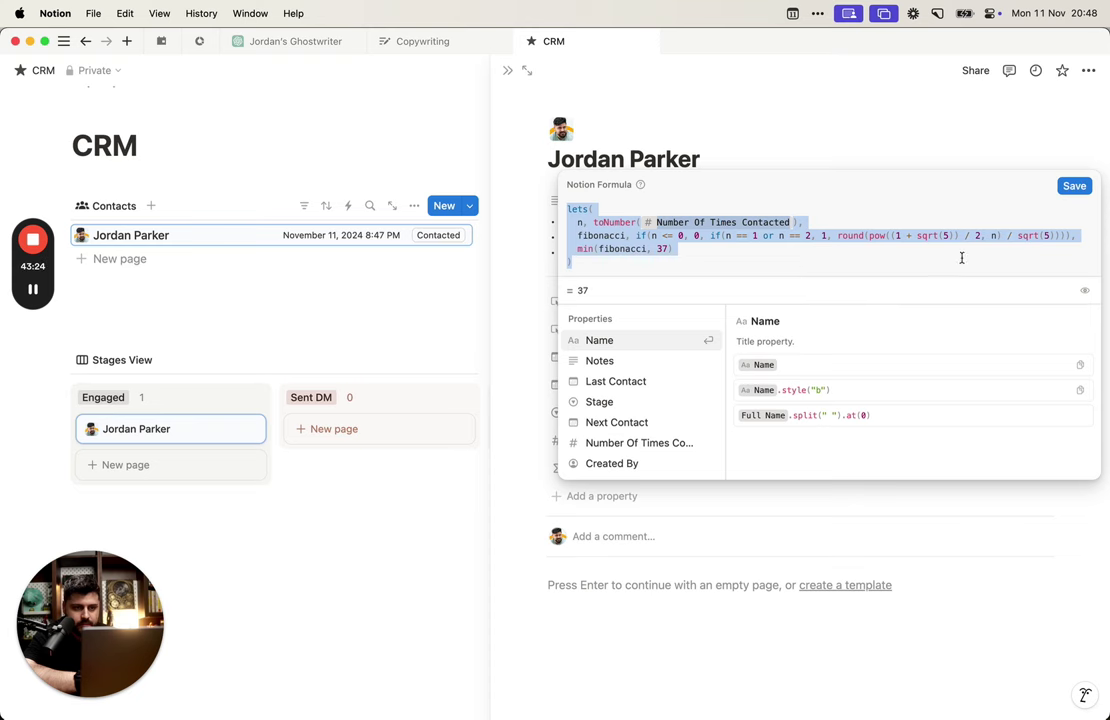
{"action": "left_click", "coordinate": [852, 168]}
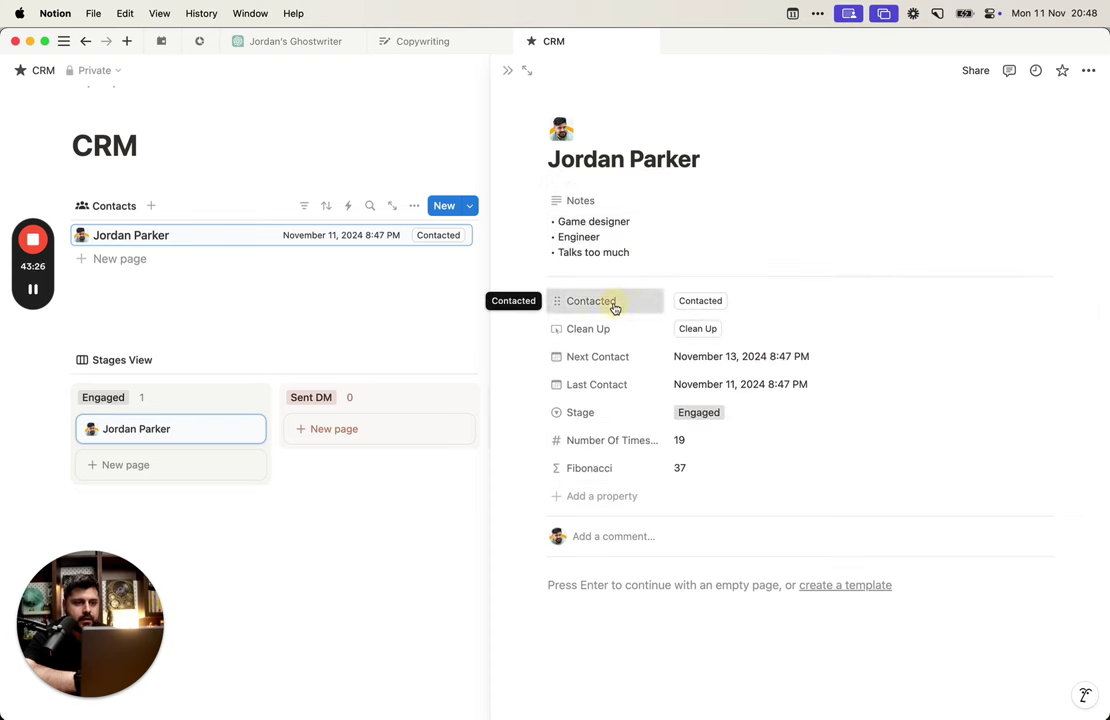
{"action": "left_click", "coordinate": [614, 303]}
{"action": "left_click", "coordinate": [615, 350]}
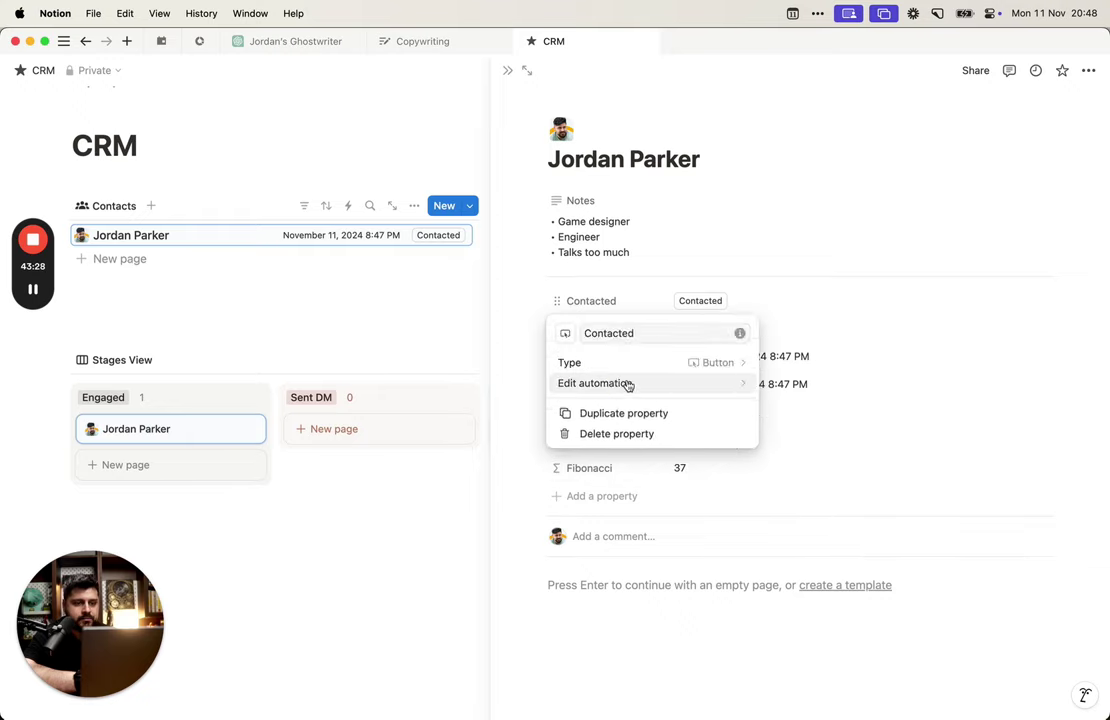
{"action": "left_click", "coordinate": [628, 385]}
{"action": "scroll", "coordinate": [548, 471], "scroll_direction": "down", "scroll_amount": 3}
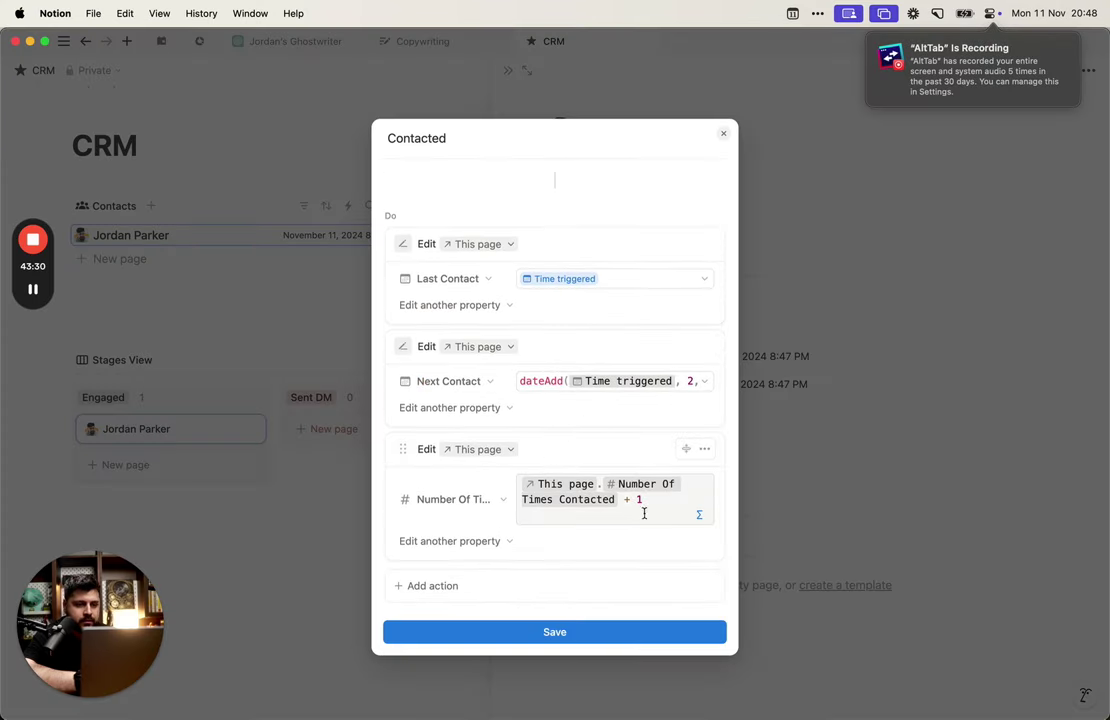
{"action": "left_click", "coordinate": [650, 512]}
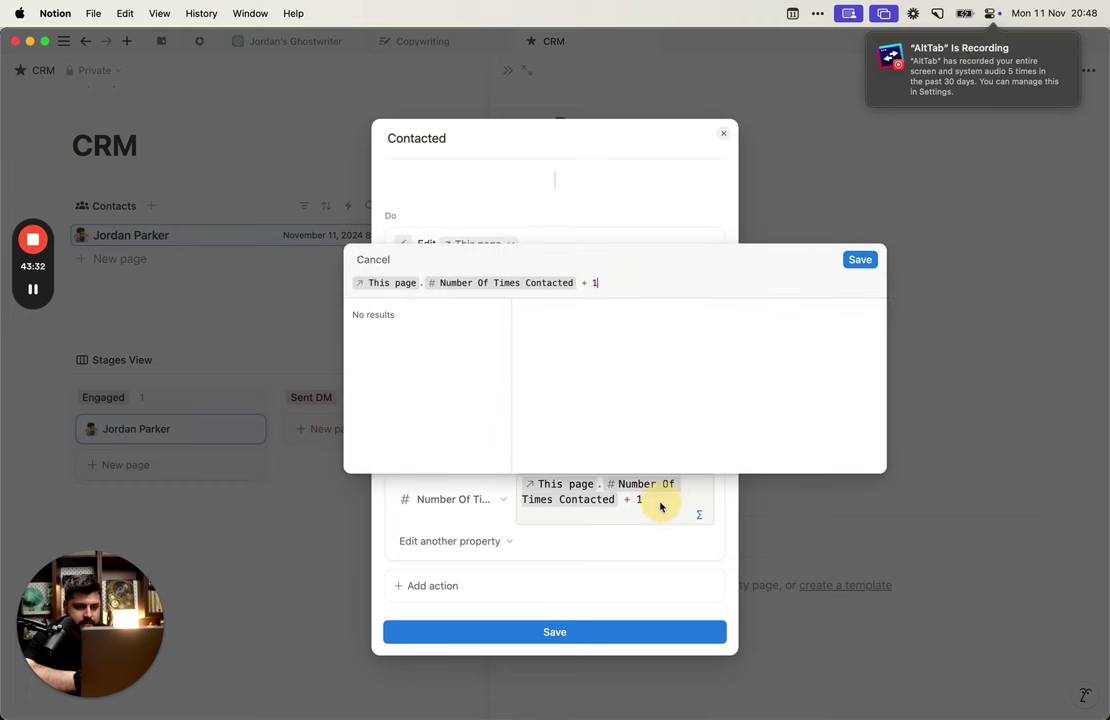
Step: Try pasting the lets Fibonacci formula into the count formula, then discard the edits
{"action": "key", "text": "Up"}
{"action": "key", "text": "Return"}
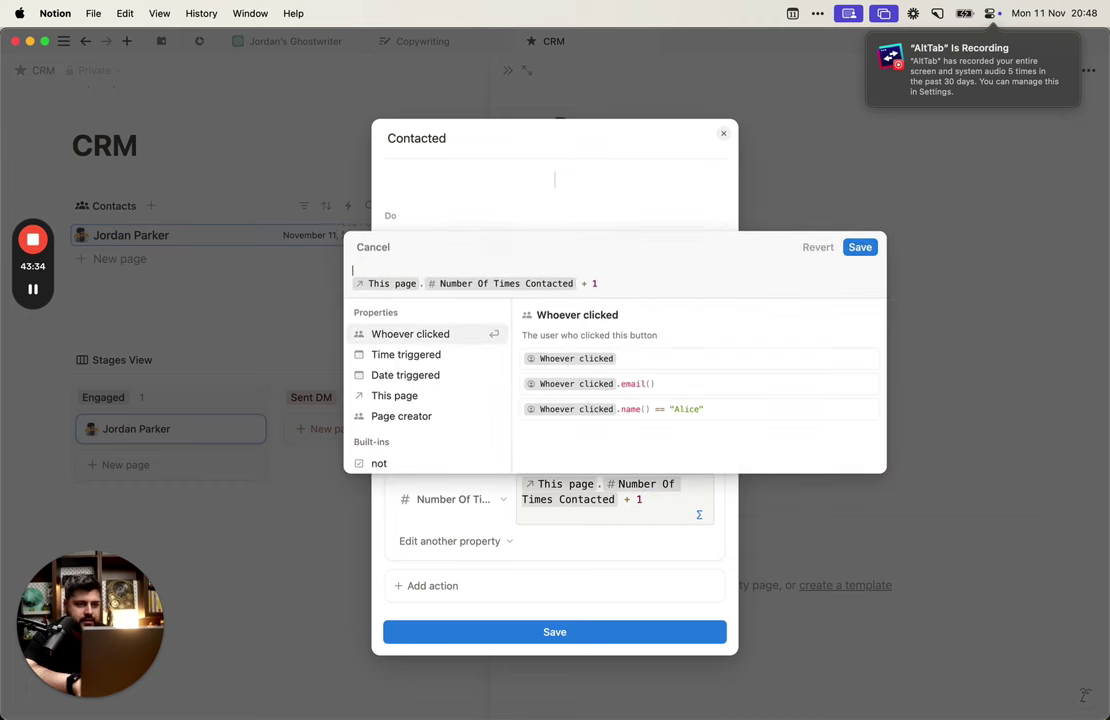
{"action": "key", "text": "Up"}
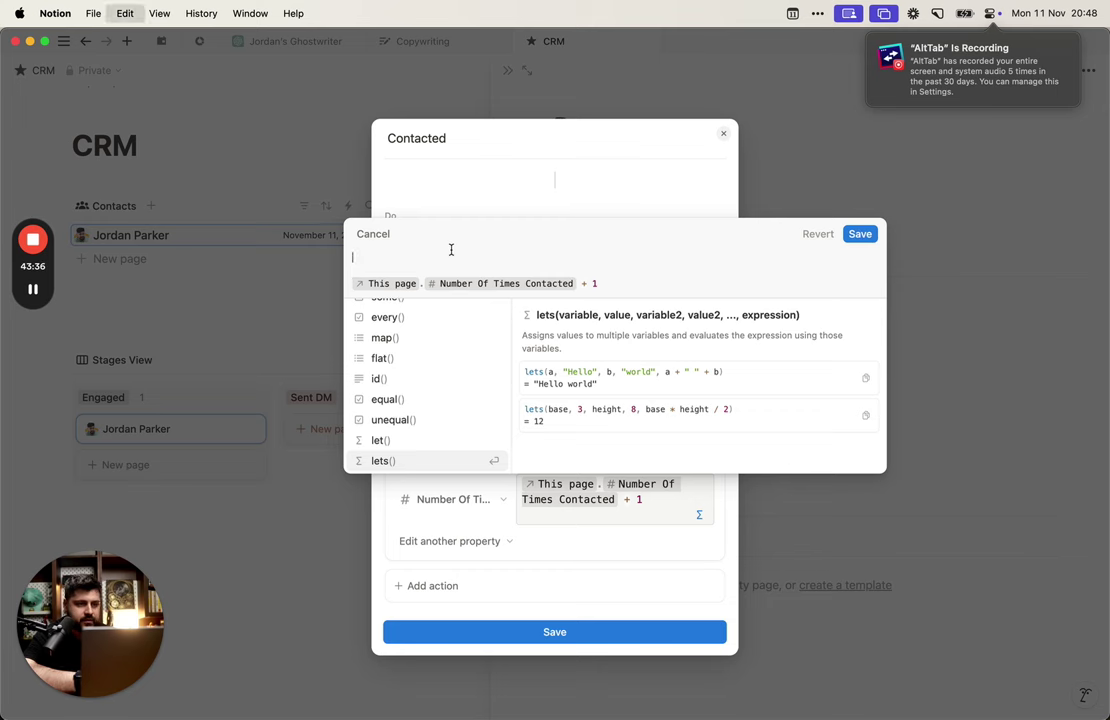
{"action": "type", "text": "lets(   n, toNumber(Number Of Times Contacted),   fibonacci, if(n <= 0, 0, if(n == 1 or n == 2, 1, round(pow((1 + sqrt(5)) / 2, n) / sqrt(5)))),   min(fibonacci, 37) )"}
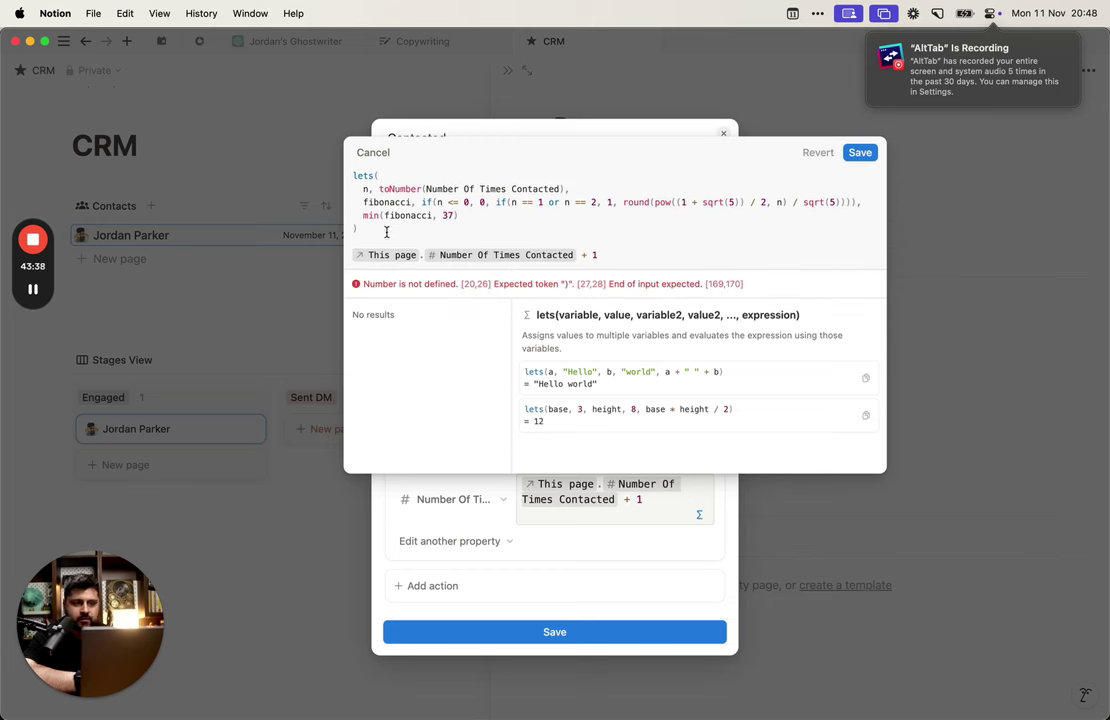
{"action": "left_click", "coordinate": [629, 252]}
{"action": "key", "text": "BackSpace"}
{"action": "key", "text": "BackSpace"}
{"action": "key", "text": "BackSpace"}
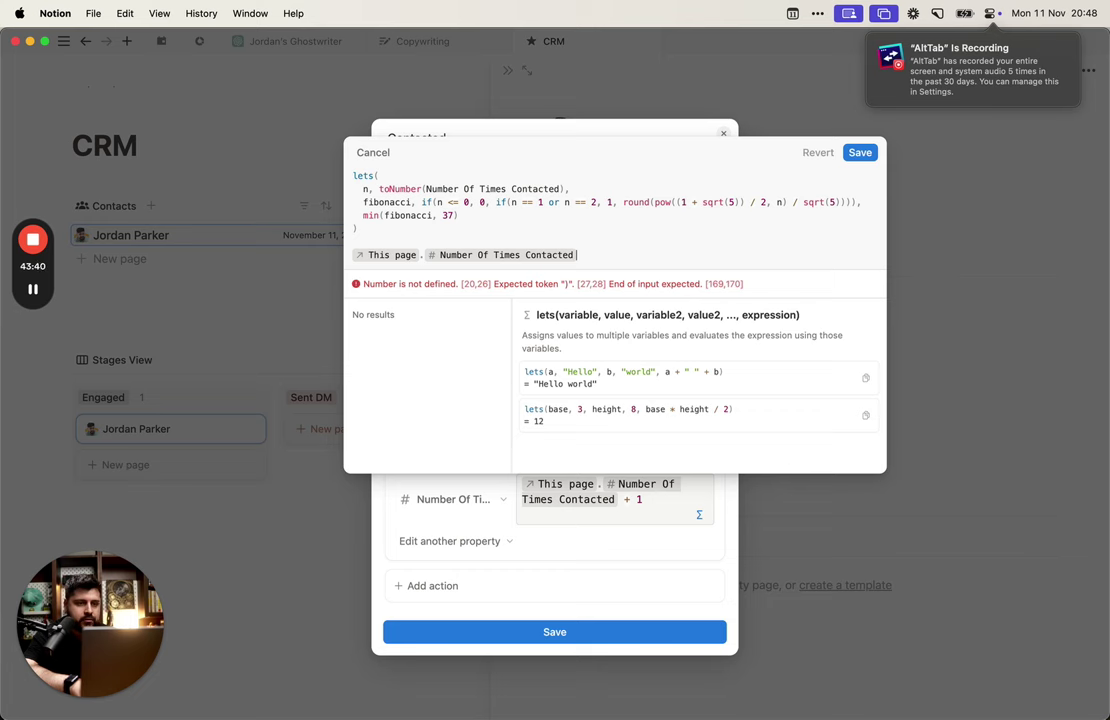
{"action": "key", "text": "super+shift+Left"}
{"action": "key", "text": "BackSpace"}
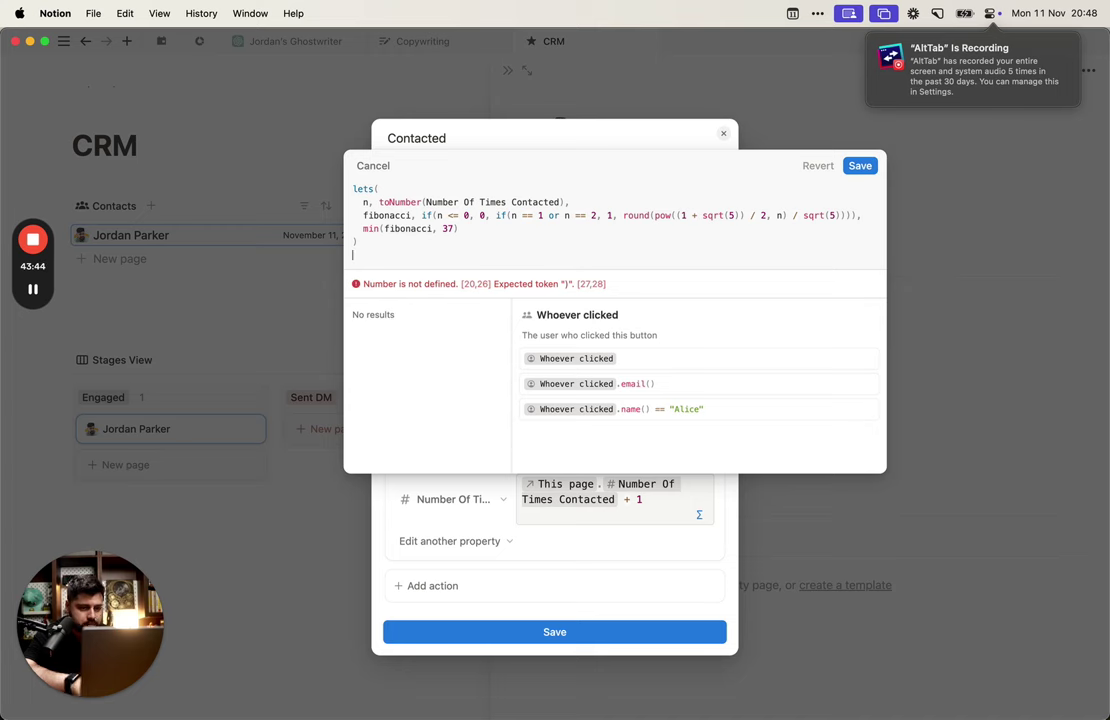
{"action": "key", "text": "Escape"}
{"action": "key", "text": "Escape"}
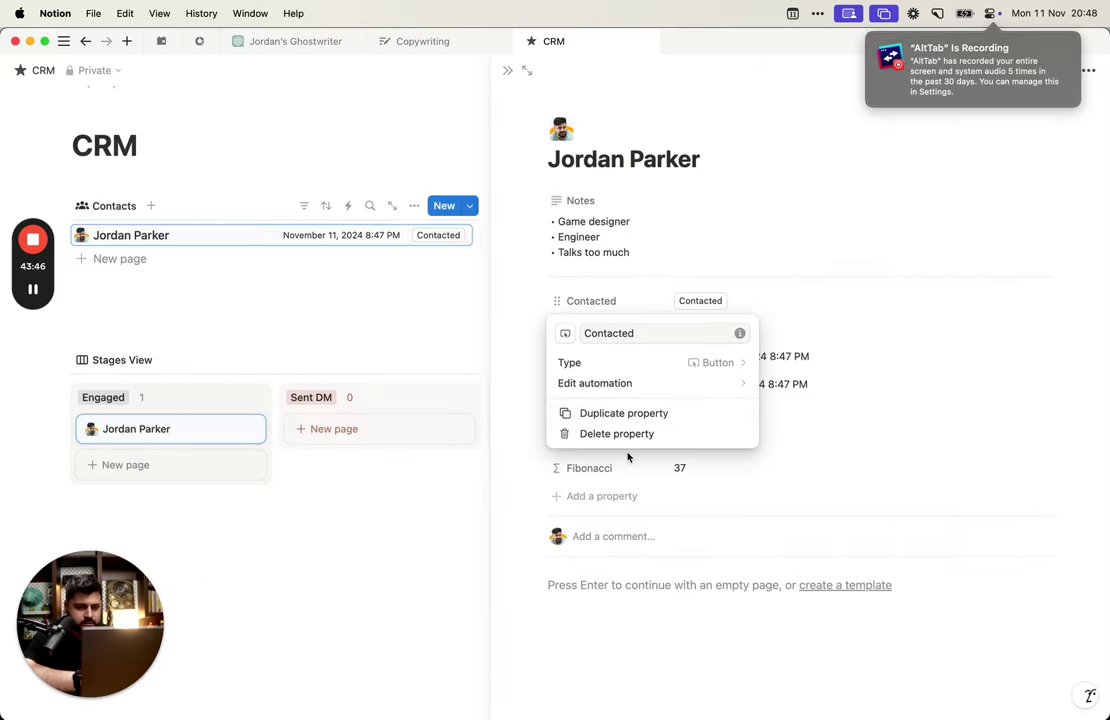
Step: Reopen the Number Of Times Contacted formula and clear the stray typed text
{"action": "left_click", "coordinate": [638, 386]}
{"action": "scroll", "coordinate": [600, 460], "scroll_direction": "down", "scroll_amount": 3}
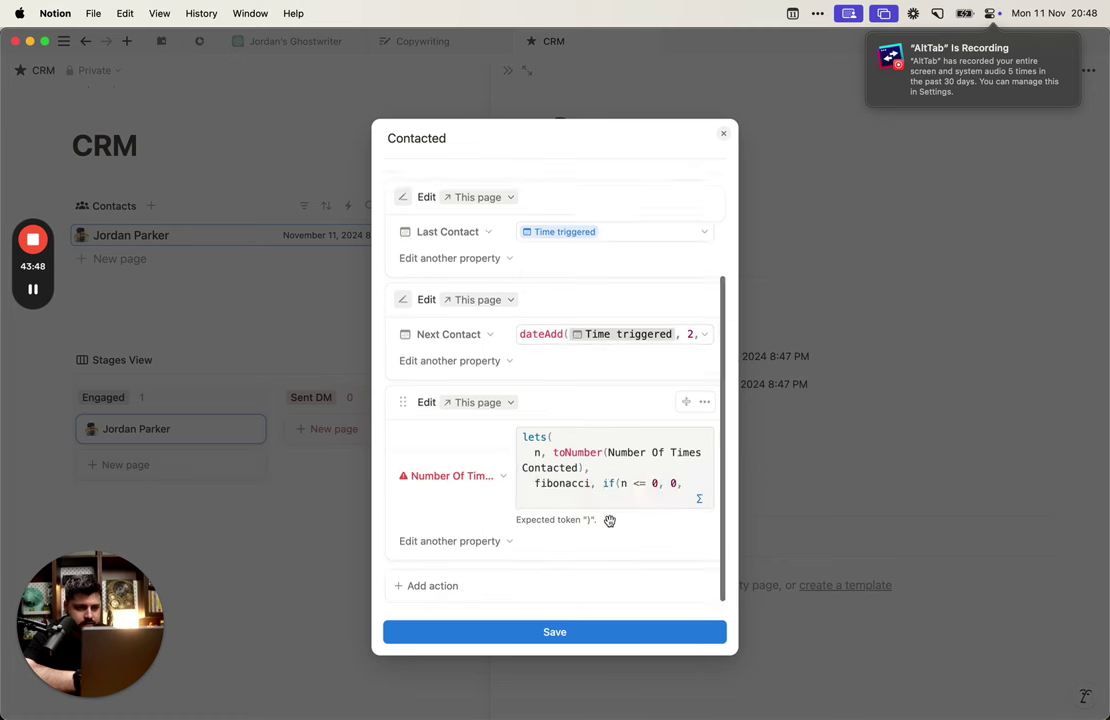
{"action": "left_click", "coordinate": [613, 488]}
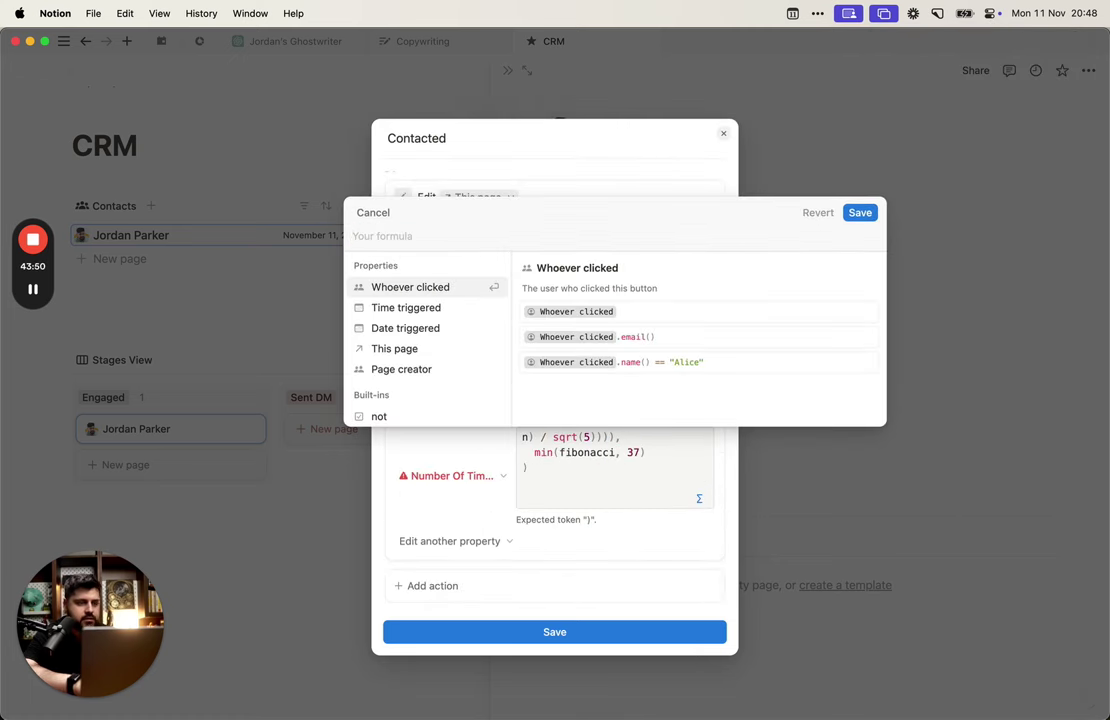
{"action": "type", "text": "times"}
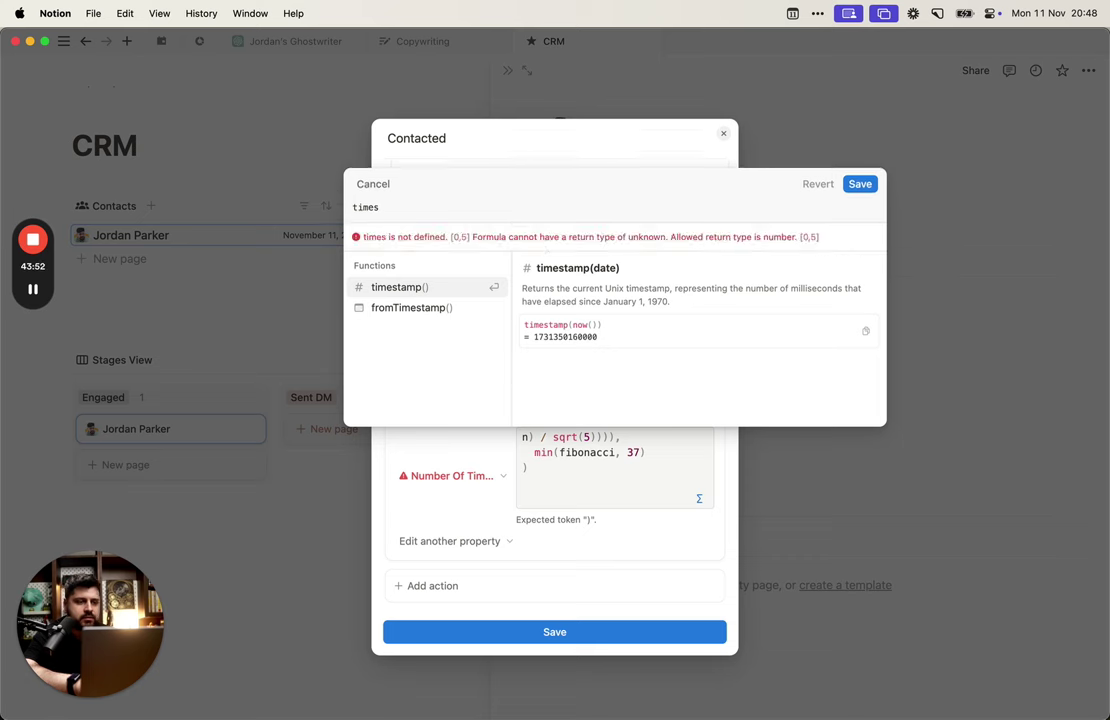
{"action": "key", "text": "BackSpace"}
{"action": "key", "text": "BackSpace"}
{"action": "key", "text": "BackSpace"}
{"action": "key", "text": "BackSpace"}
{"action": "key", "text": "BackSpace"}
{"action": "type", "text": "contac"}
{"action": "key", "text": "BackSpace"}
{"action": "key", "text": "BackSpace"}
{"action": "key", "text": "BackSpace"}
{"action": "key", "text": "BackSpace"}
{"action": "key", "text": "BackSpace"}
{"action": "key", "text": "BackSpace"}
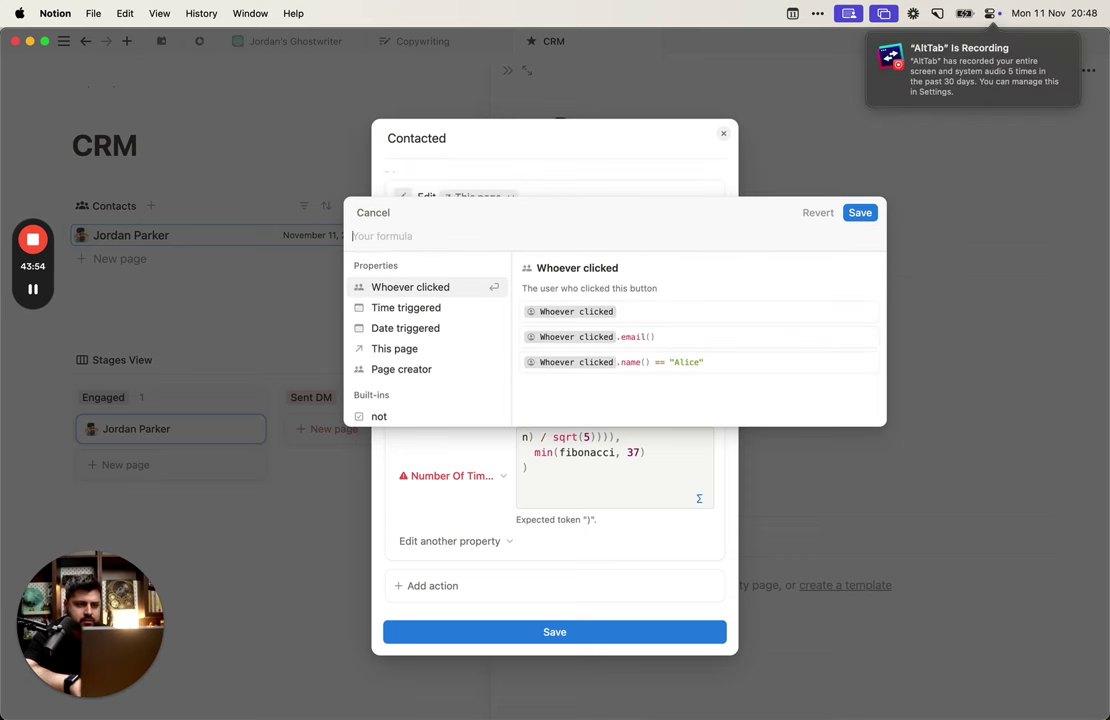
Step: Enter This page.Number Of Times Contacted + 1 as the count formula and save it
{"action": "type", "text": "thi"}
{"action": "key", "text": "Return"}
{"action": "type", "text": "."}
{"action": "key", "text": "Down"}
{"action": "key", "text": "Down"}
{"action": "key", "text": "Down"}
{"action": "key", "text": "Down"}
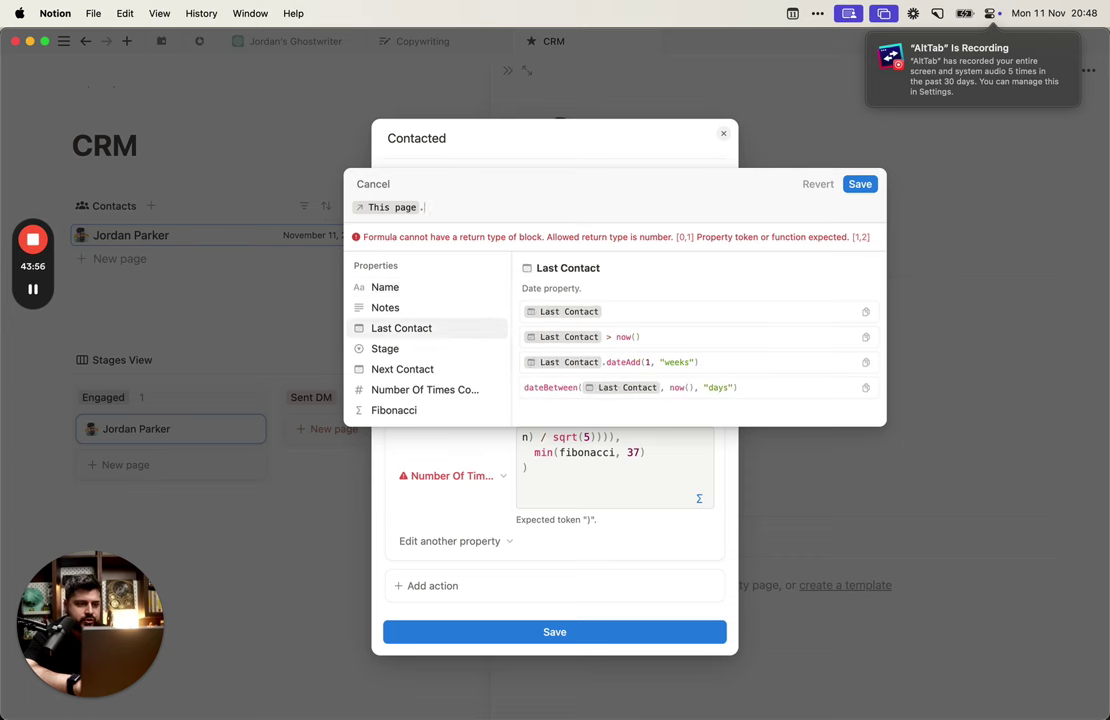
{"action": "key", "text": "Down"}
{"action": "key", "text": "Return"}
{"action": "type", "text": "+ 1"}
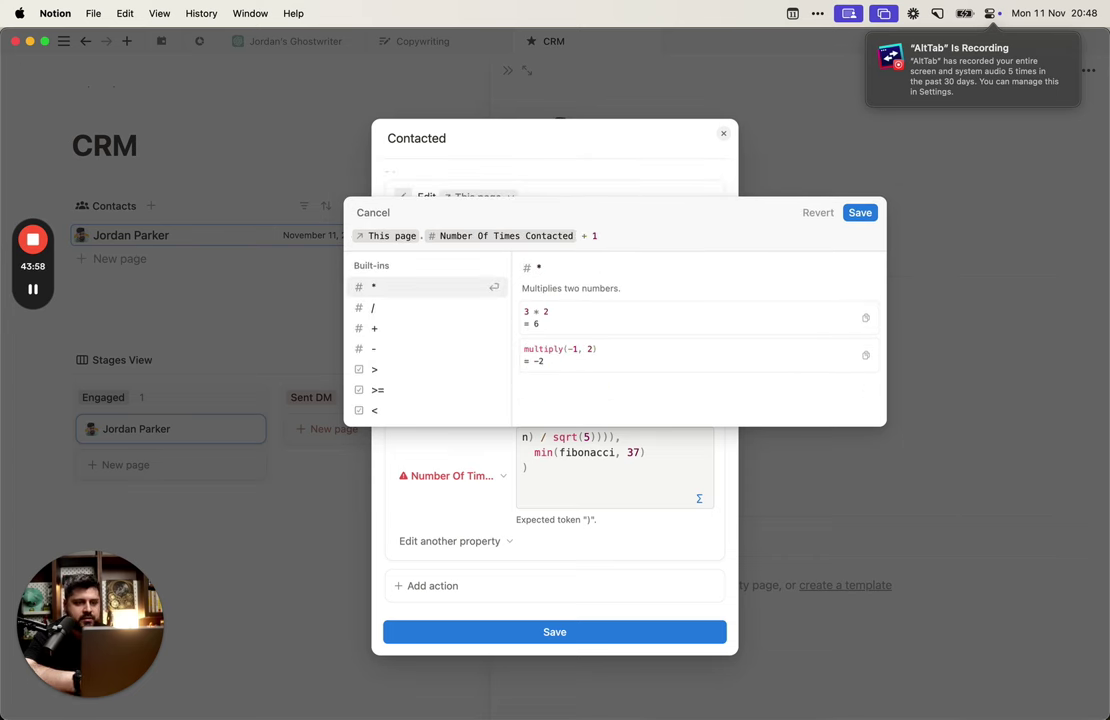
{"action": "left_click", "coordinate": [860, 212]}
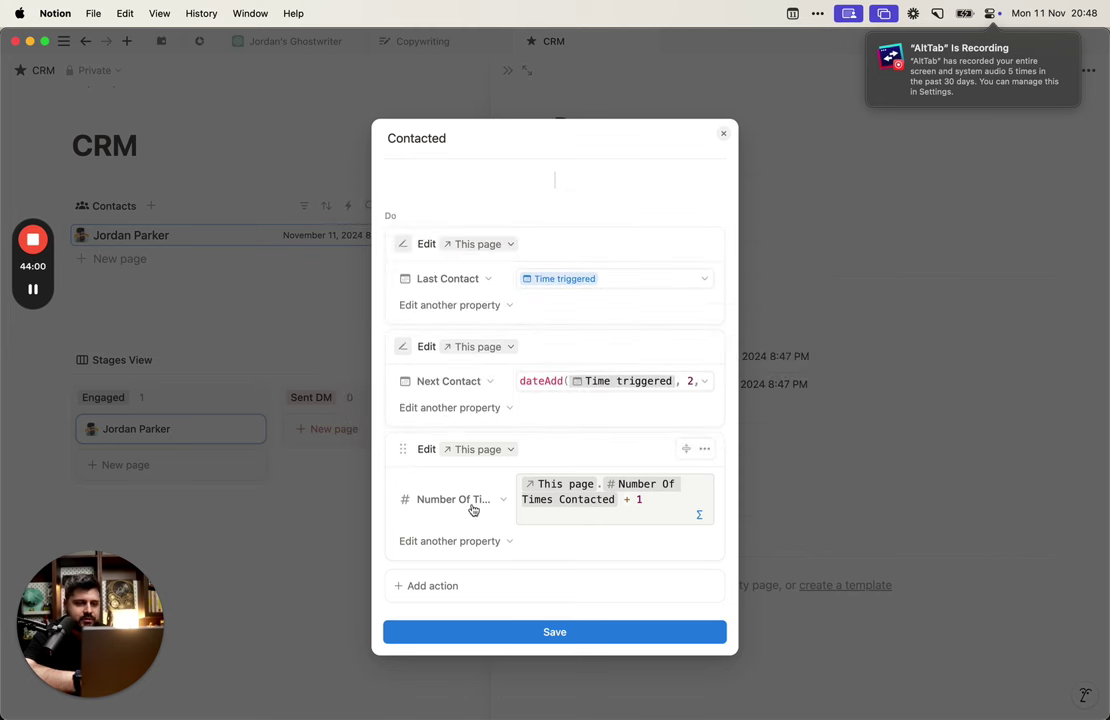
Step: Paste the lets Fibonacci formula above dateAdd in the Next Contact formula
{"action": "left_click", "coordinate": [590, 384]}
{"action": "left_click", "coordinate": [463, 418]}
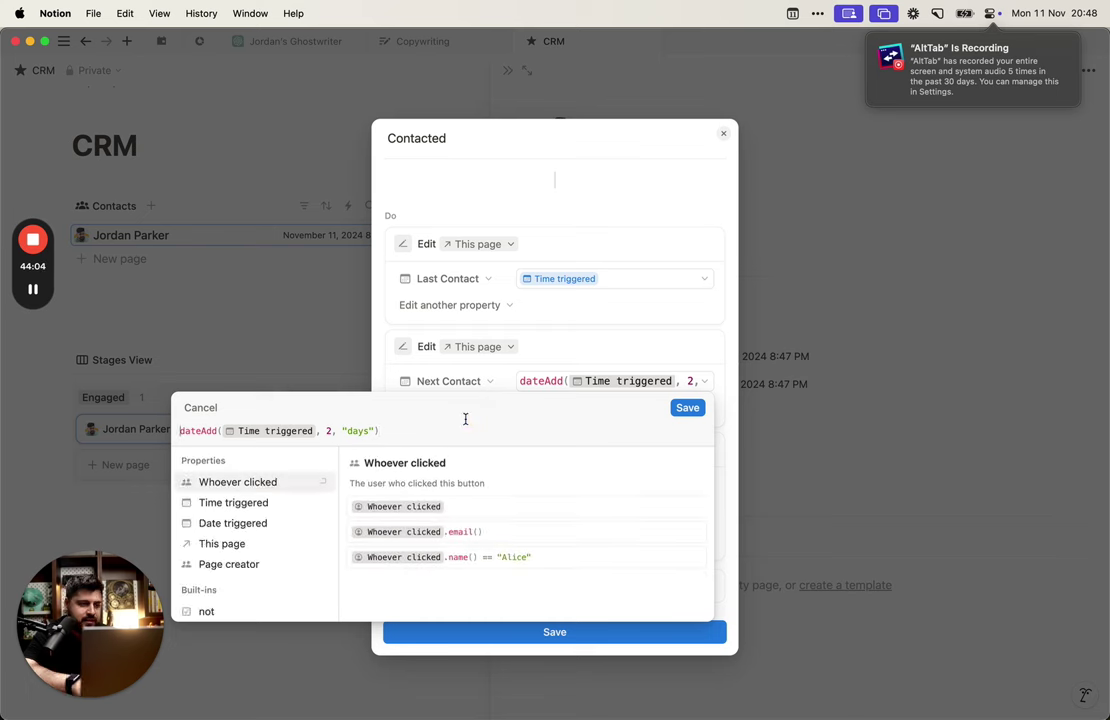
{"action": "key", "text": "shift+Return"}
{"action": "type", "text": "This page.Number Of Times Contacted"}
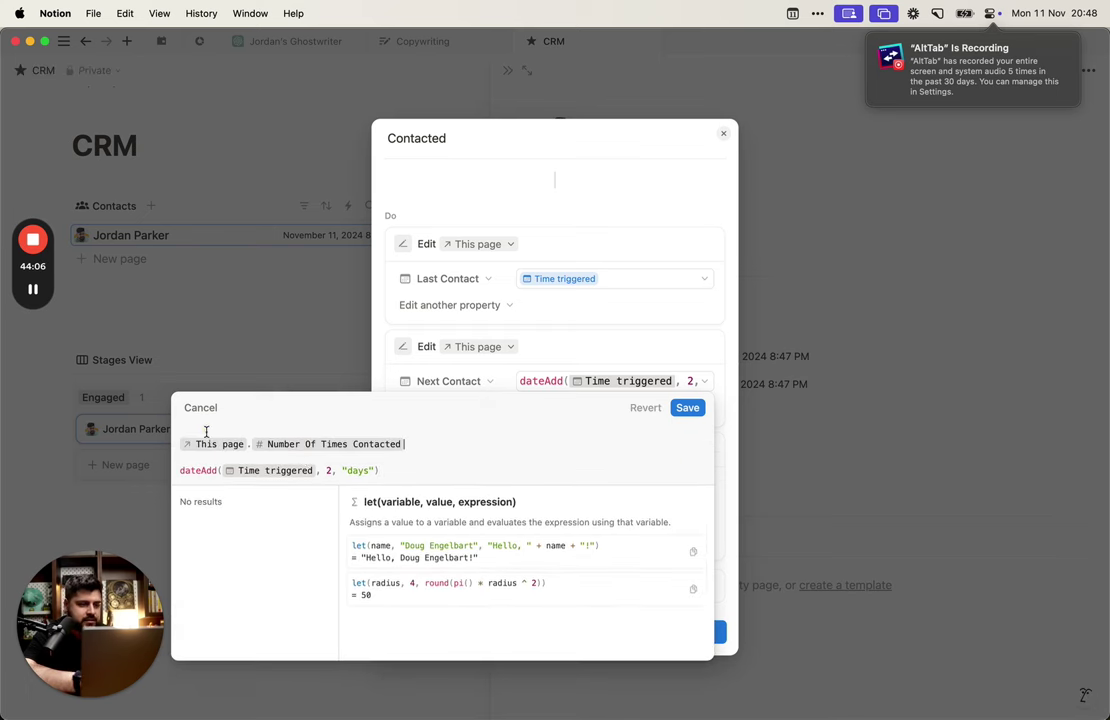
{"action": "key", "text": "super+shift+Left"}
{"action": "key", "text": "super+shift+v"}
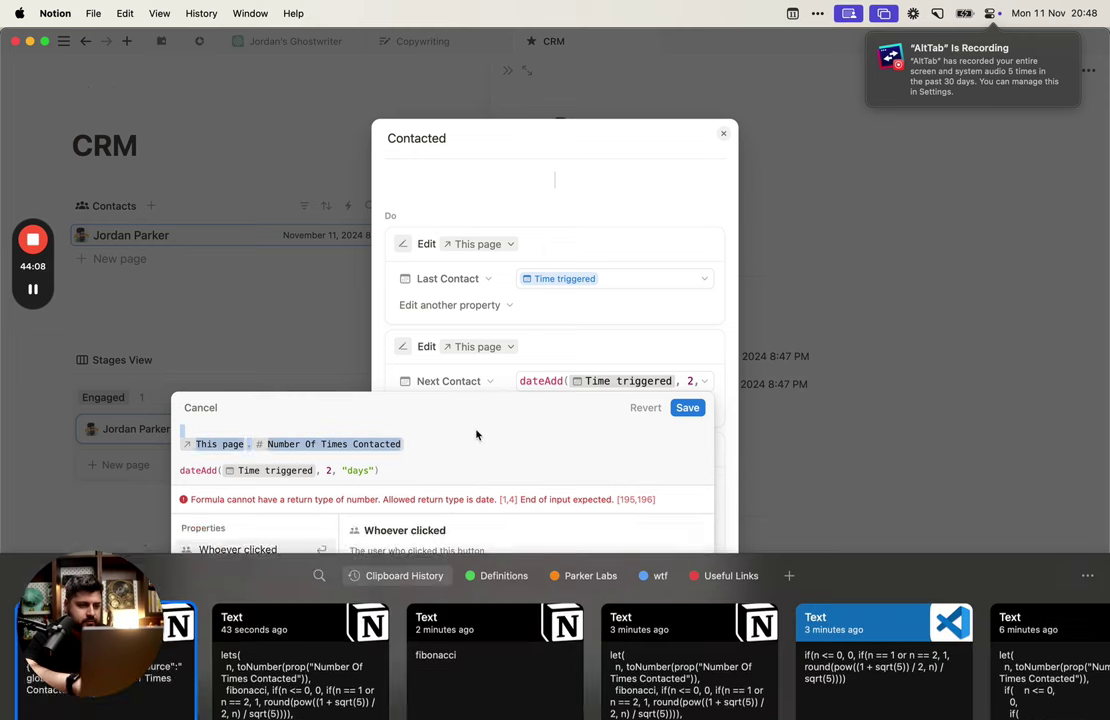
{"action": "key", "text": "Right"}
{"action": "key", "text": "Return"}
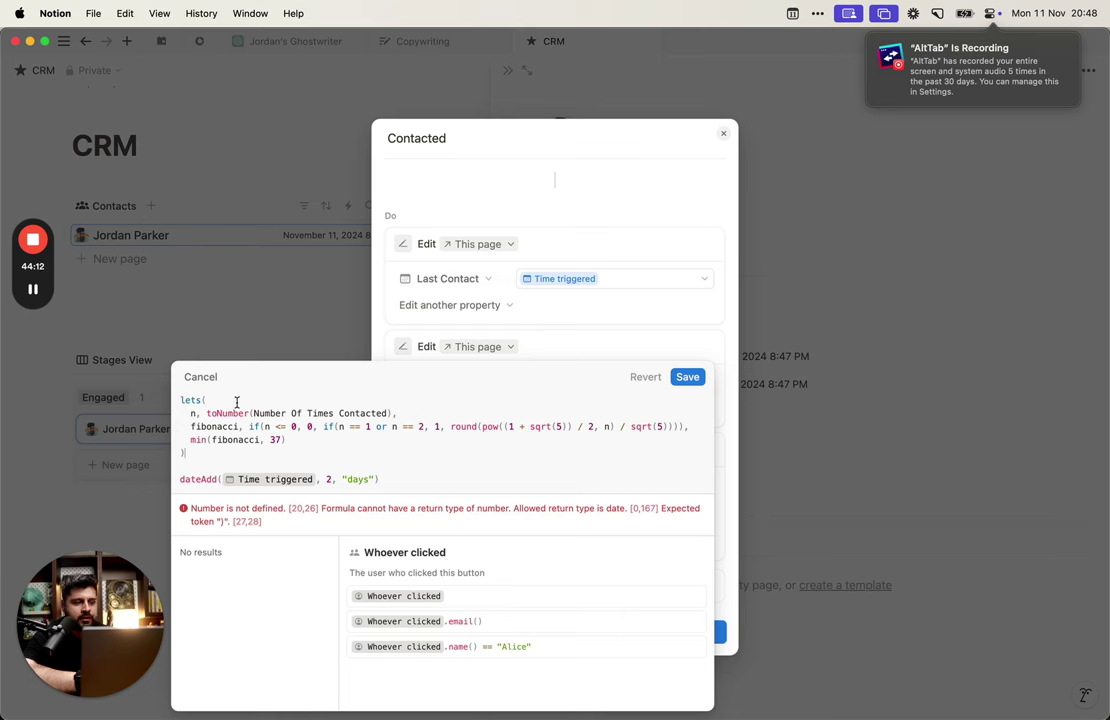
Step: Move the dateAdd line inside lets, after min(fibonacci, 37)
{"action": "left_click", "coordinate": [434, 485]}
{"action": "key", "text": "super+shift+Left"}
{"action": "key", "text": "cmd+c"}
{"action": "key", "text": "BackSpace"}
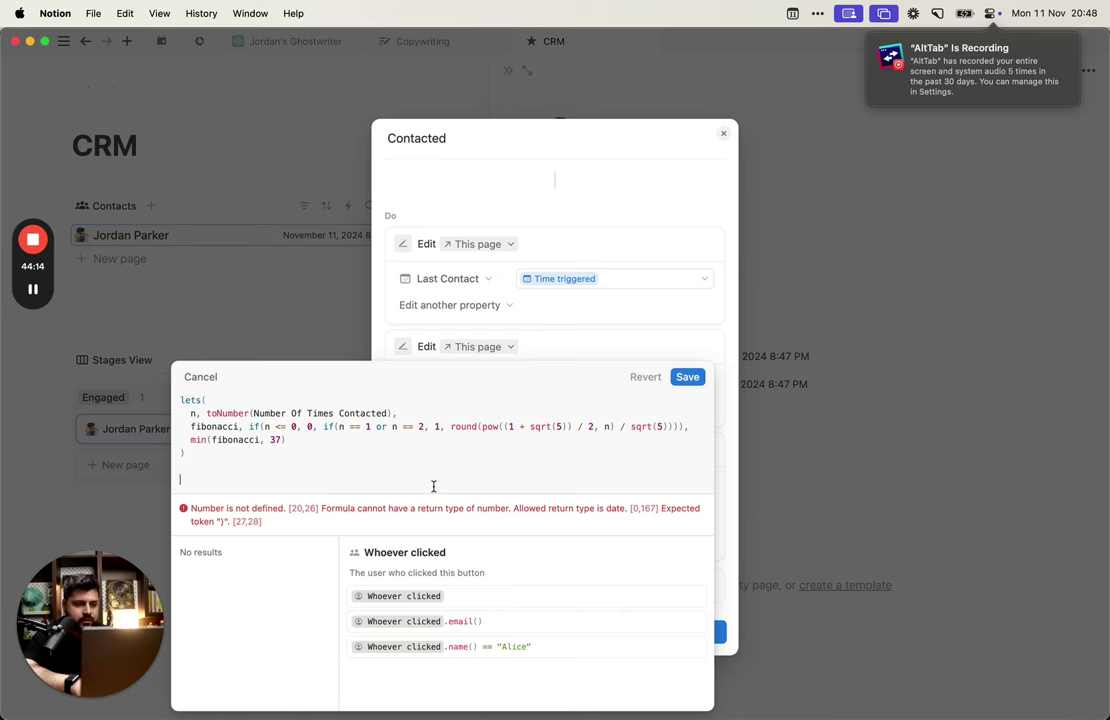
{"action": "key", "text": "BackSpace"}
{"action": "left_click", "coordinate": [688, 453]}
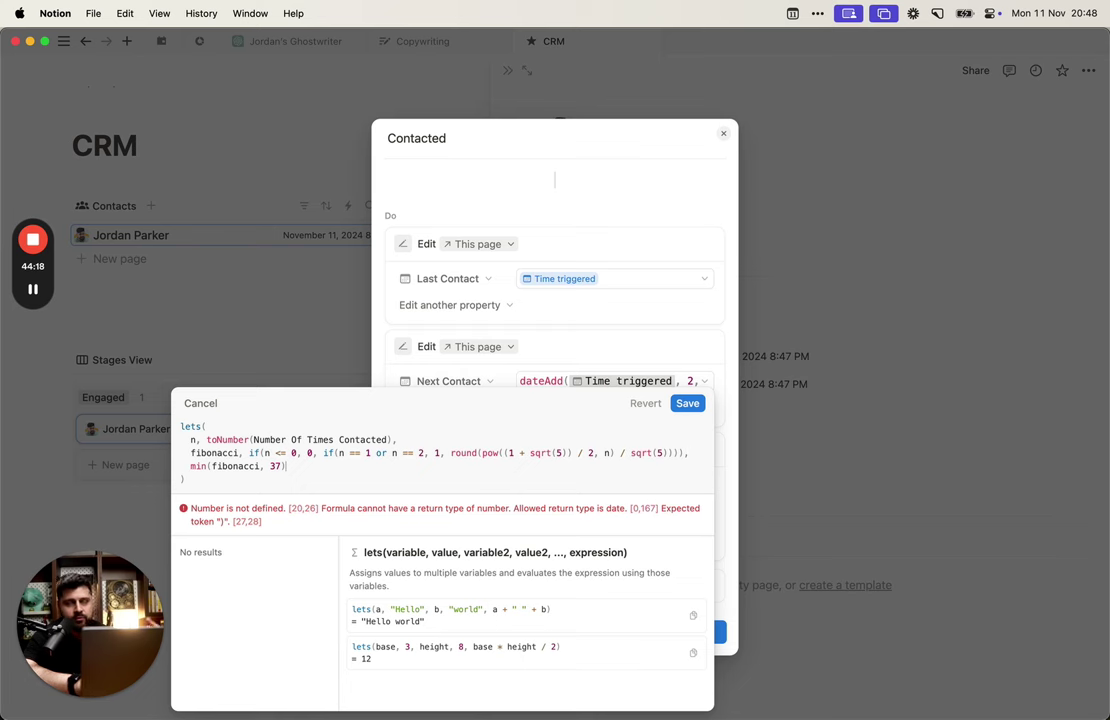
{"action": "key", "text": "Return"}
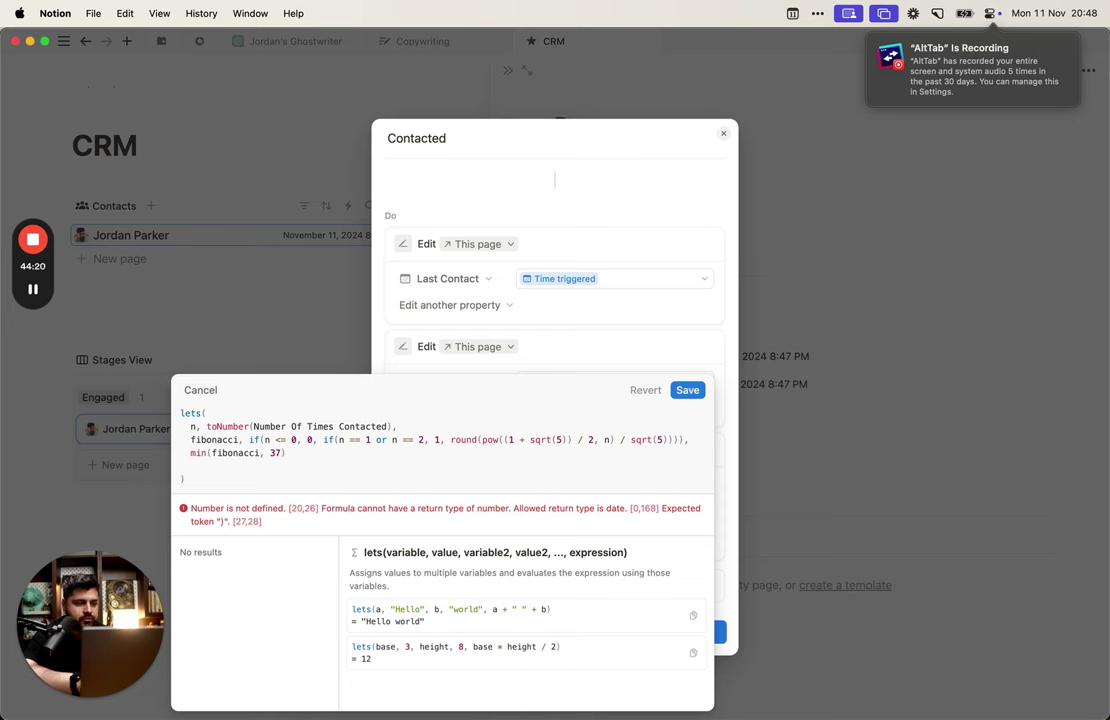
{"action": "key", "text": "cmd+v"}
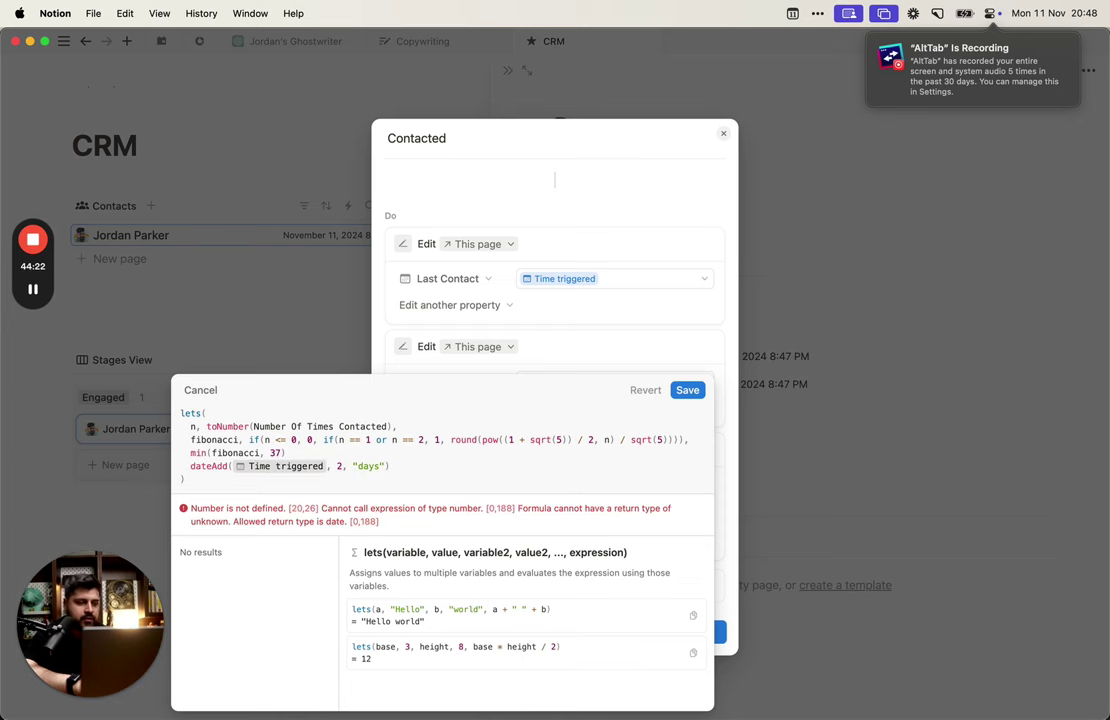
Step: Name the min result capped and use capped as dateAdd's day count
{"action": "left_click", "coordinate": [207, 453]}
{"action": "type", "text": "capped,"}
{"action": "key", "text": "cmd+Right"}
{"action": "type", "text": ","}
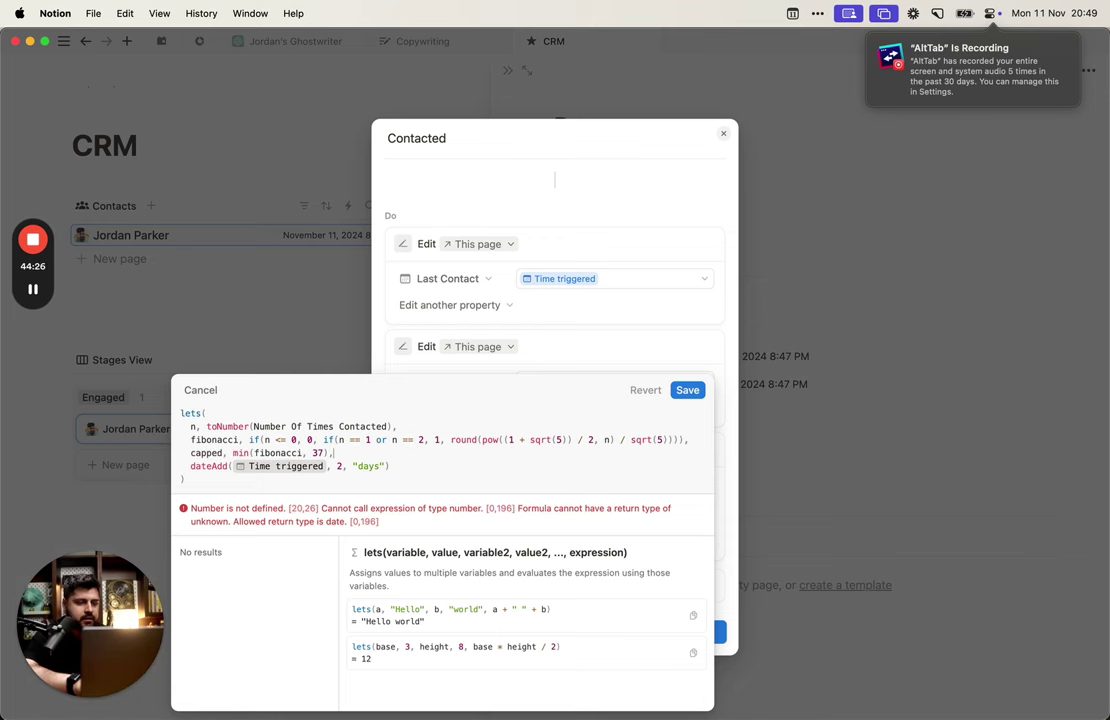
{"action": "left_click", "coordinate": [327, 466]}
{"action": "type", "text": "capp"}
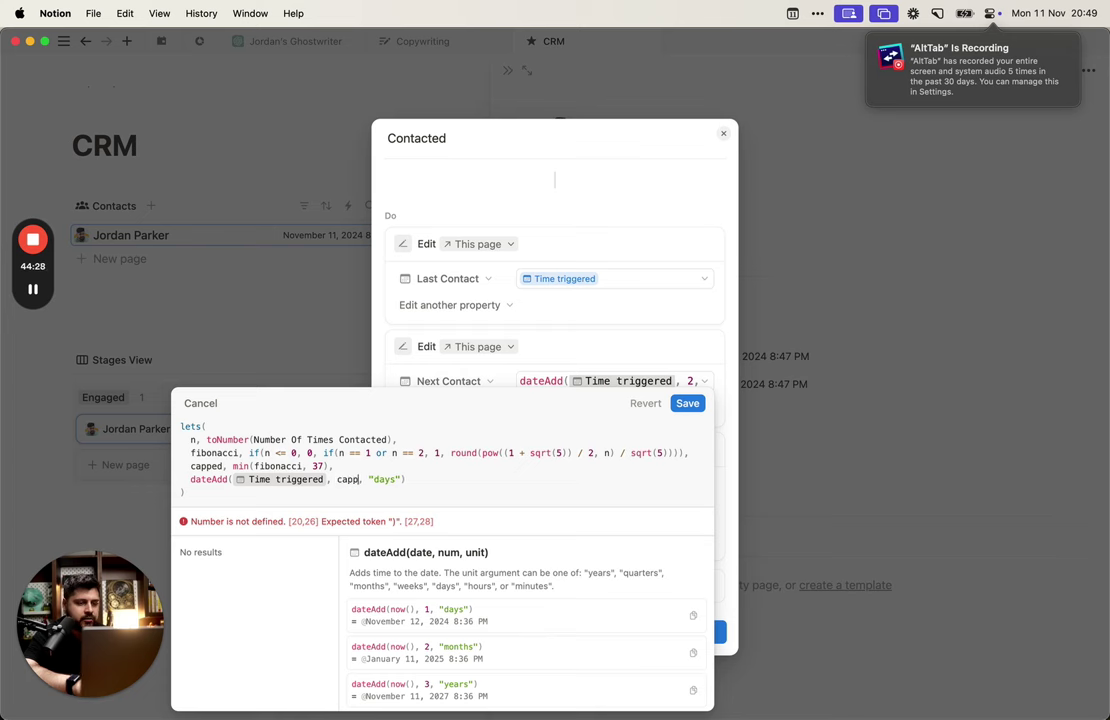
{"action": "type", "text": "ed"}
{"action": "left_click", "coordinate": [446, 484]}
{"action": "left_click", "coordinate": [458, 474]}
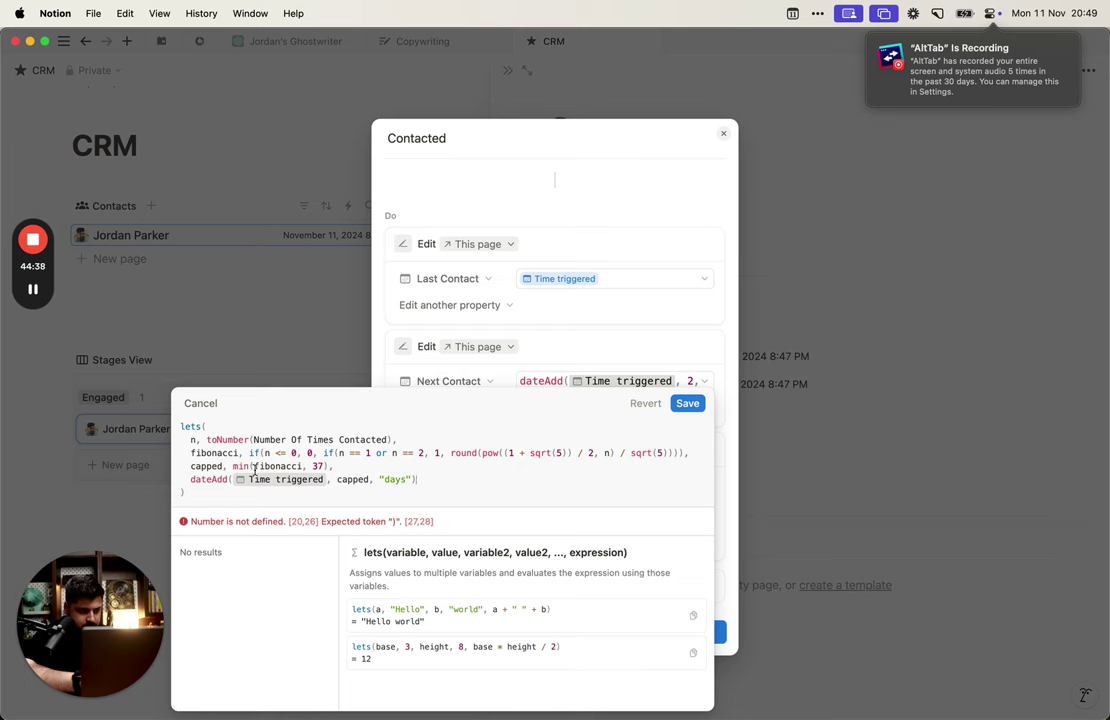
Step: Set n to This page.Number Of Times Contacted and save the Next Contact formula
{"action": "left_click", "coordinate": [194, 440]}
{"action": "type", "text": ","}
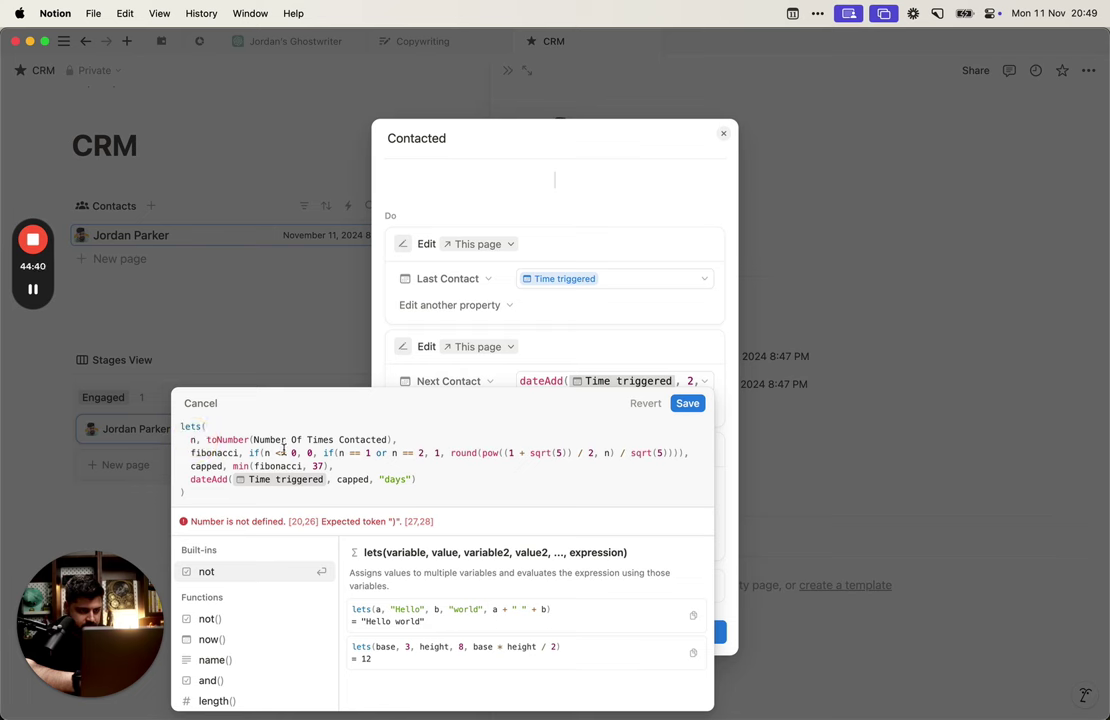
{"action": "left_click_drag", "start_coordinate": [253, 440], "coordinate": [388, 440]}
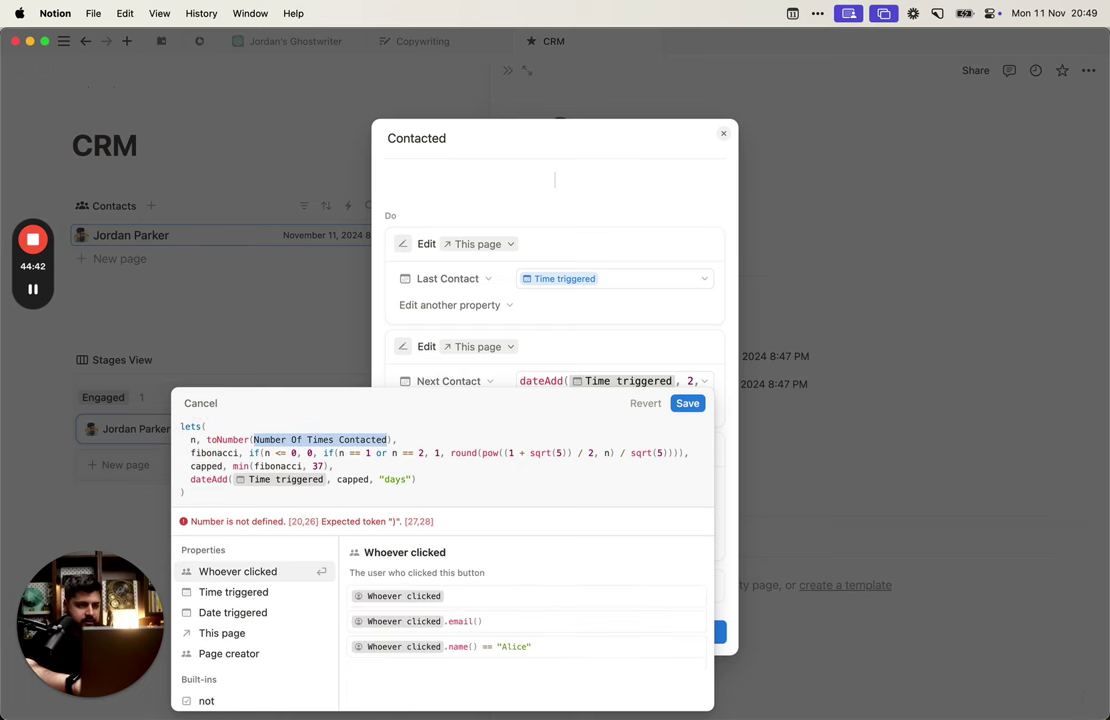
{"action": "type", "text": "this"}
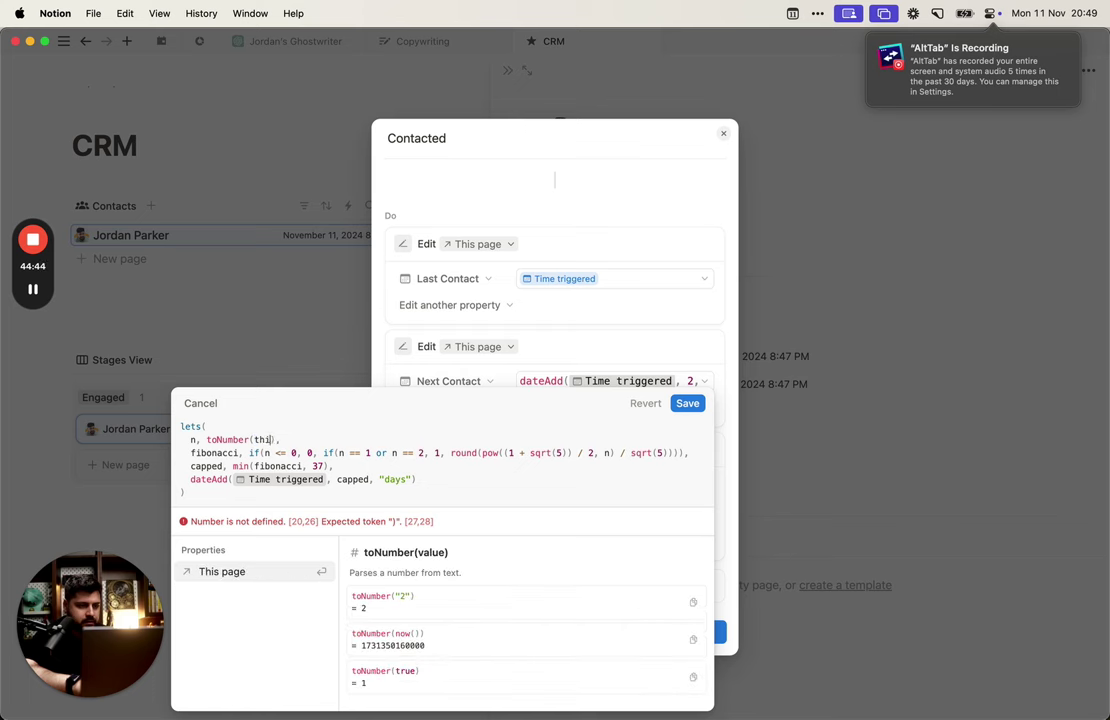
{"action": "key", "text": "Return"}
{"action": "type", "text": ".nu"}
{"action": "key", "text": "Return"}
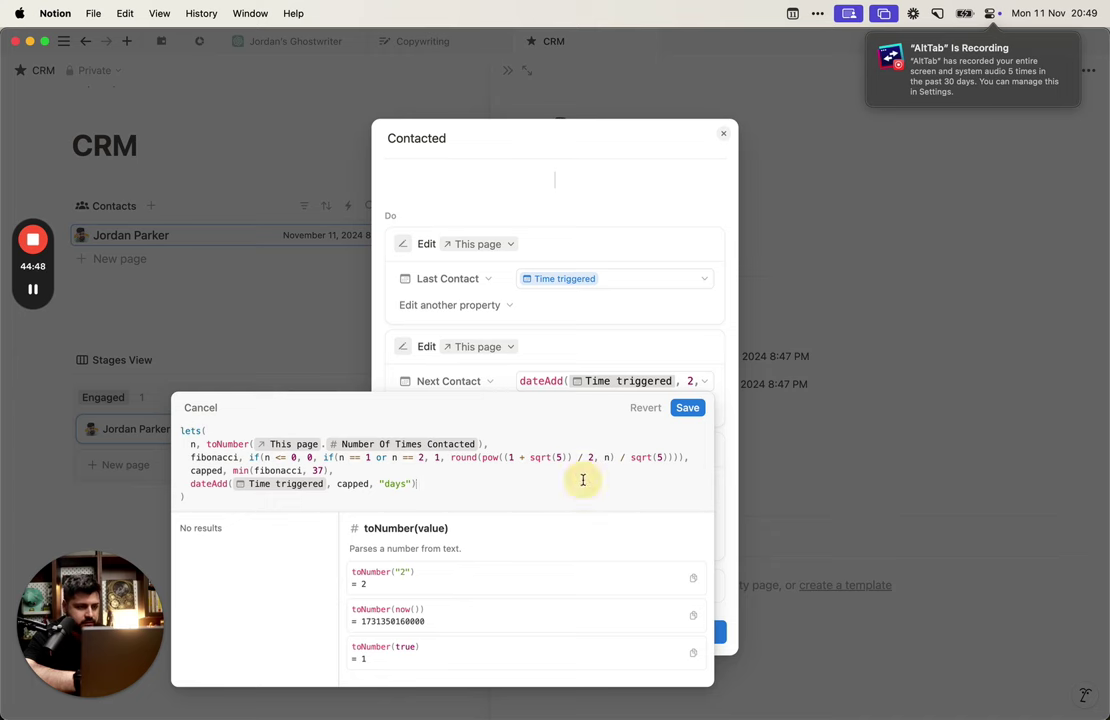
{"action": "left_click", "coordinate": [690, 408]}
Step: Save the Contacted automation, then test it by clearing and logging contacts until the count reads 2
{"action": "left_click", "coordinate": [629, 626]}
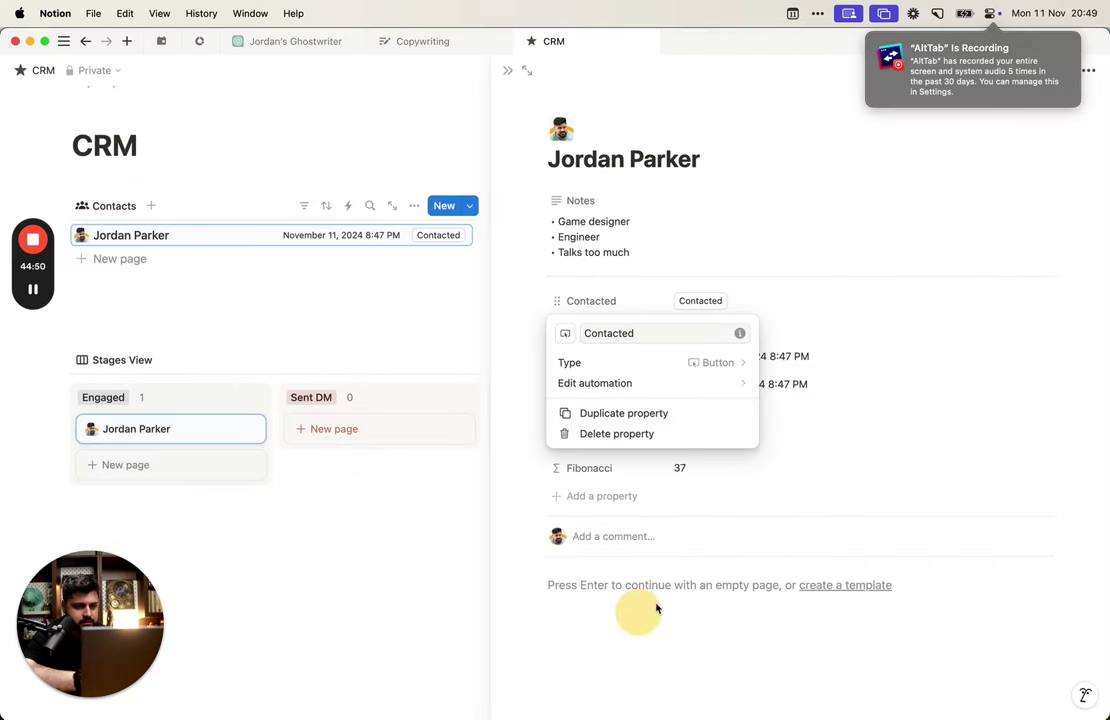
{"action": "left_click", "coordinate": [833, 300]}
{"action": "left_click", "coordinate": [704, 337]}
{"action": "left_click", "coordinate": [712, 300]}
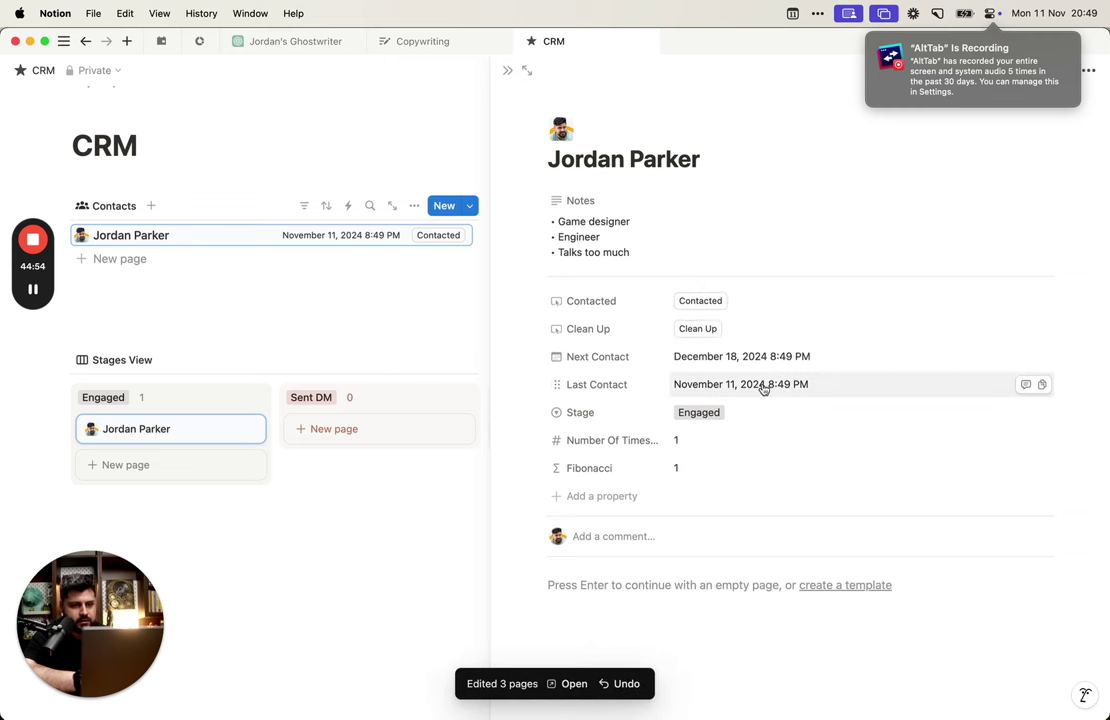
{"action": "left_click", "coordinate": [702, 304]}
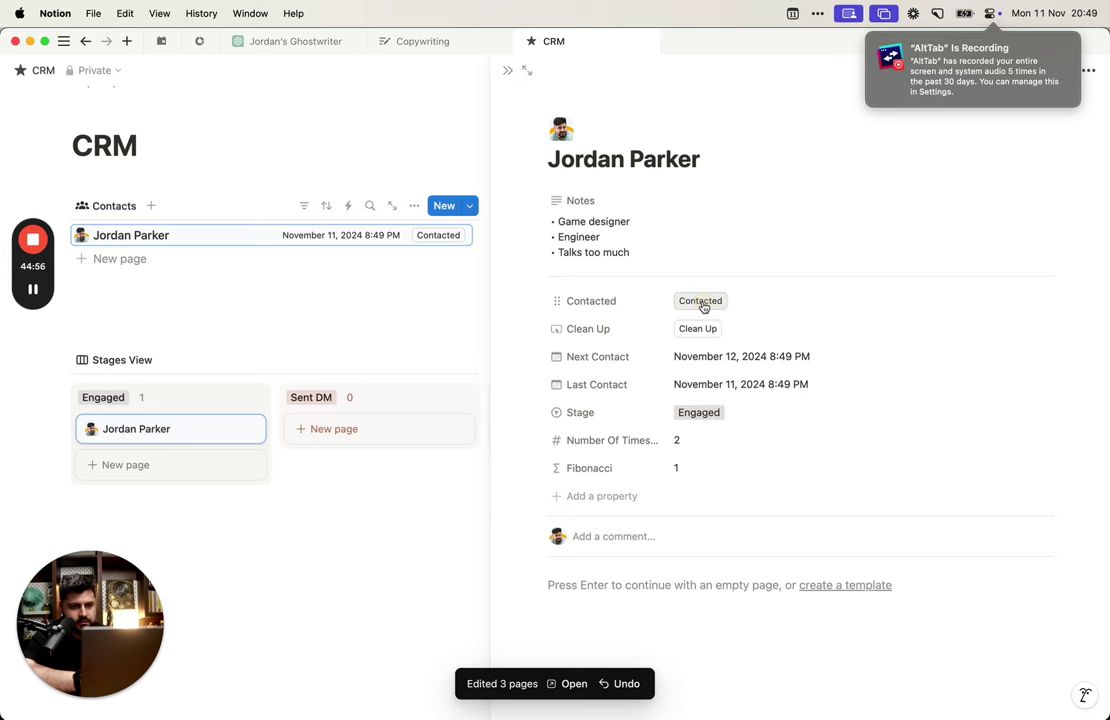
Step: Reset the contact's tracking fields with Clean Up and review the Clean Up property's settings
{"action": "left_click", "coordinate": [701, 329]}
{"action": "left_click", "coordinate": [703, 302]}
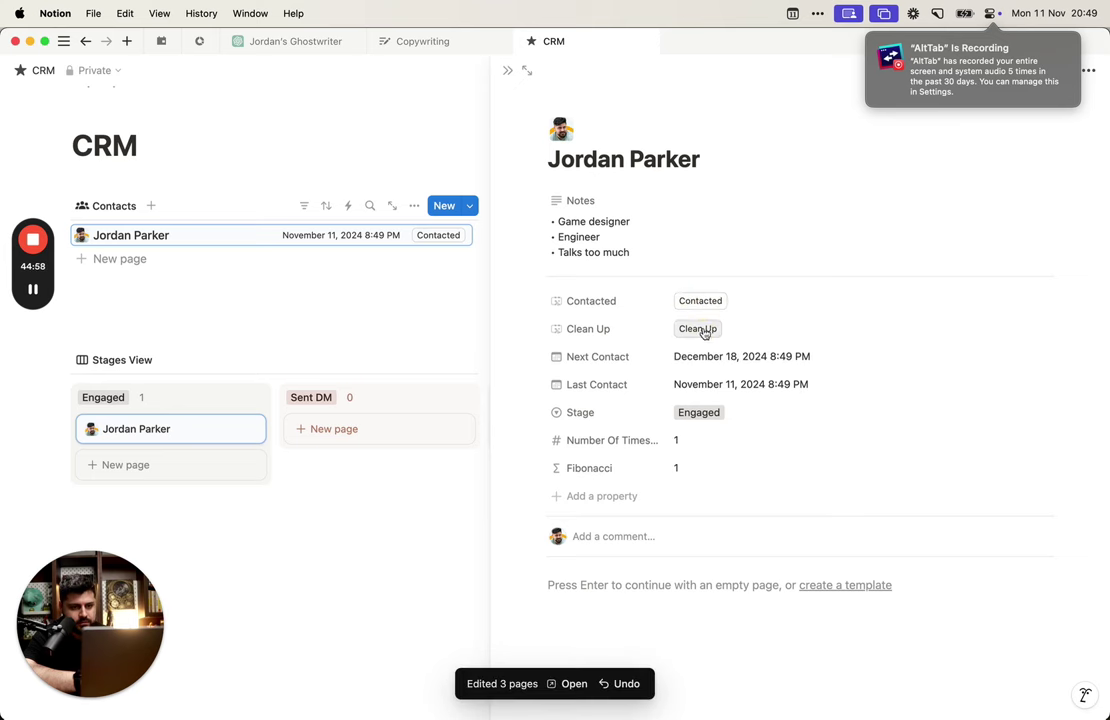
{"action": "left_click", "coordinate": [700, 330]}
{"action": "left_click", "coordinate": [701, 330]}
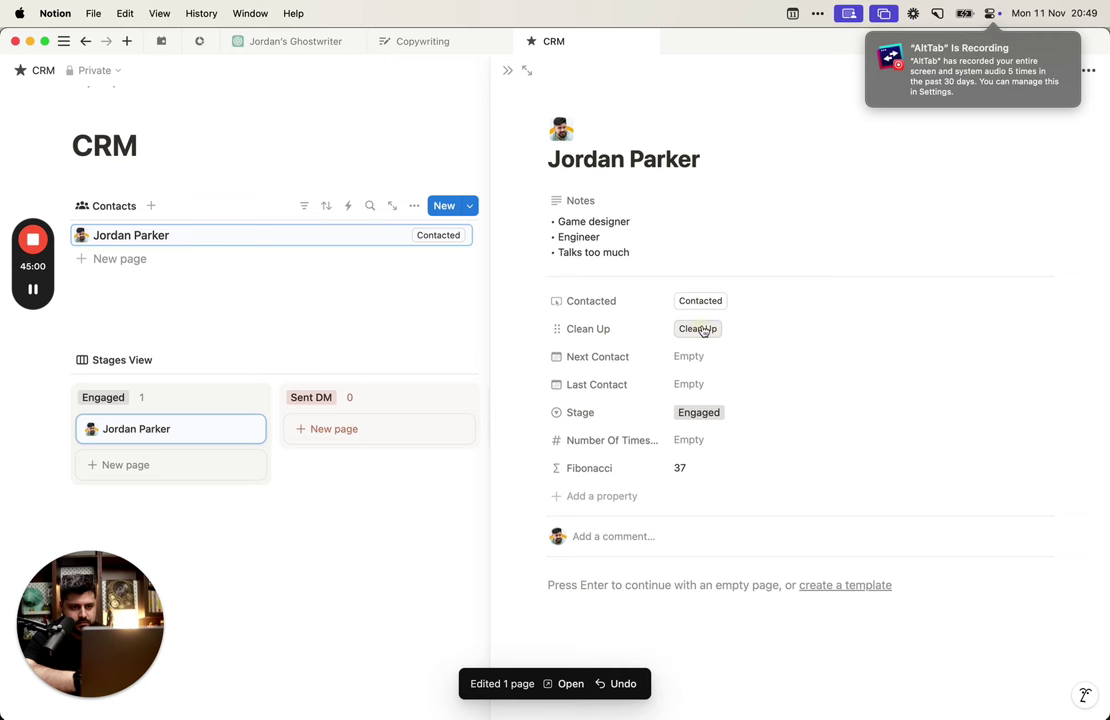
{"action": "left_click", "coordinate": [640, 329]}
{"action": "left_click", "coordinate": [647, 377]}
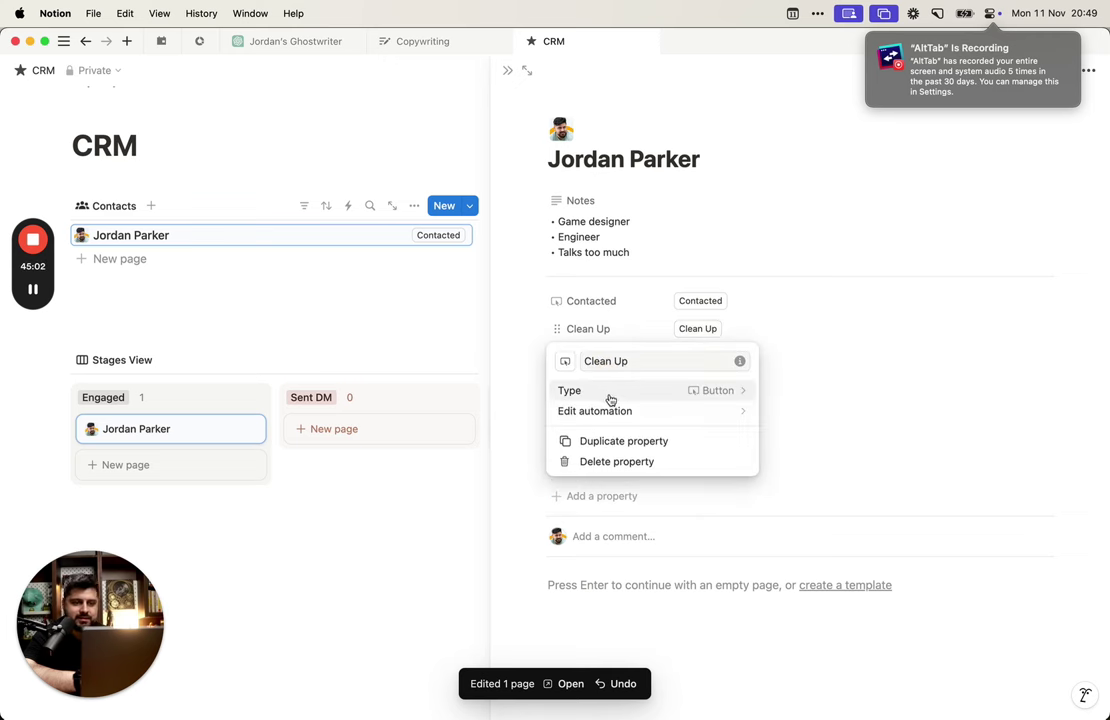
{"action": "left_click", "coordinate": [688, 488]}
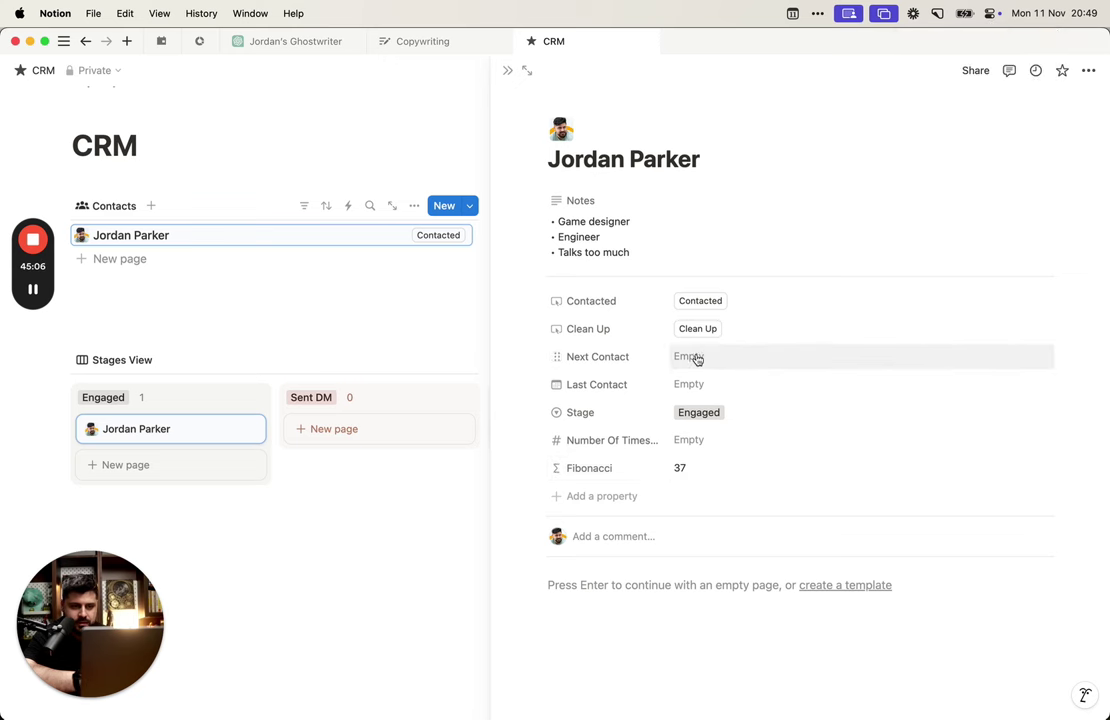
Step: Alternate Contacted and Clean Up again, leaving Next Contact, Last Contact and the count empty
{"action": "left_click", "coordinate": [702, 301]}
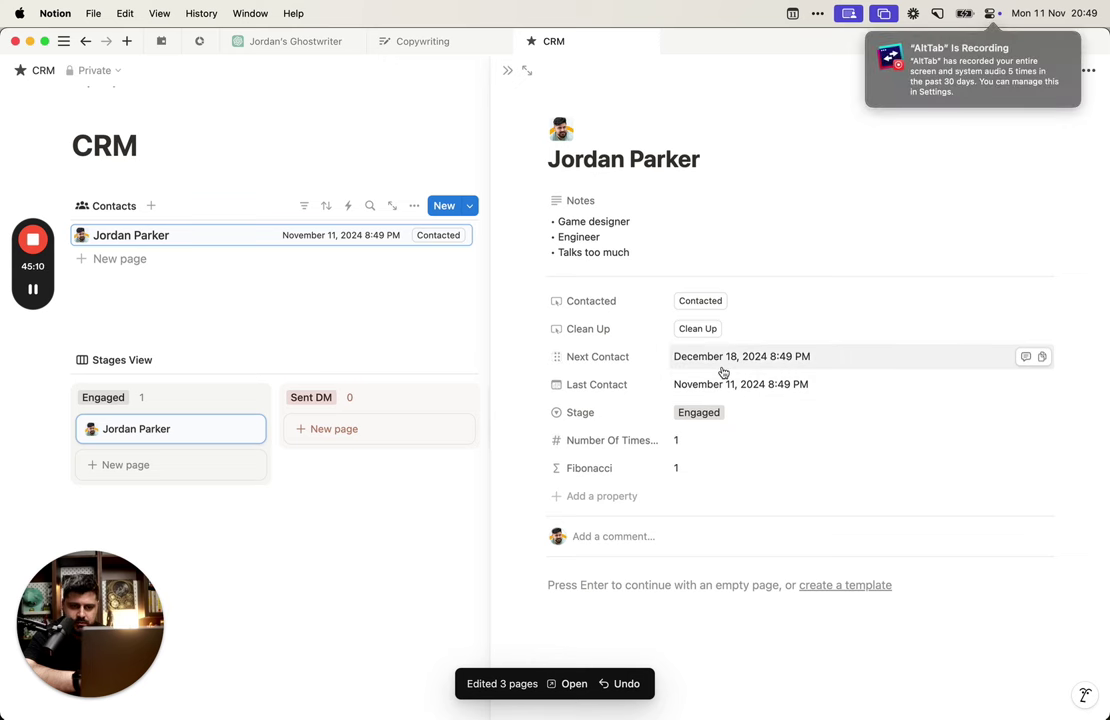
{"action": "left_click", "coordinate": [706, 302]}
{"action": "left_click", "coordinate": [705, 330]}
{"action": "left_click", "coordinate": [706, 302]}
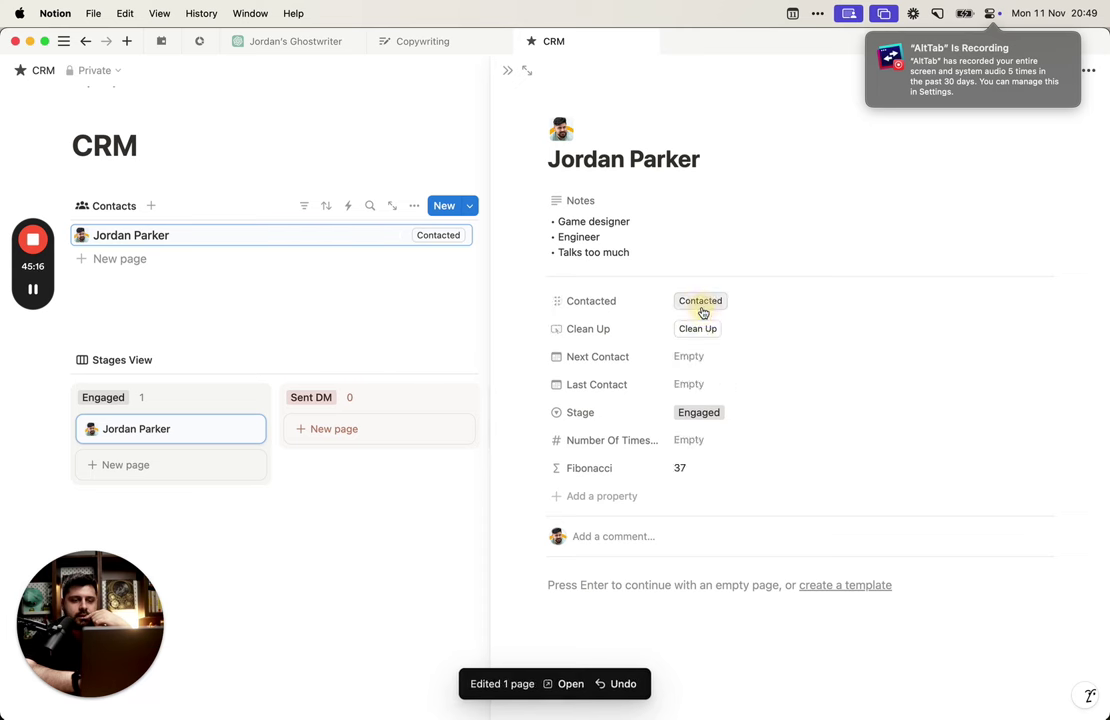
{"action": "left_click", "coordinate": [700, 331]}
{"action": "left_click", "coordinate": [701, 302]}
{"action": "left_click", "coordinate": [701, 331]}
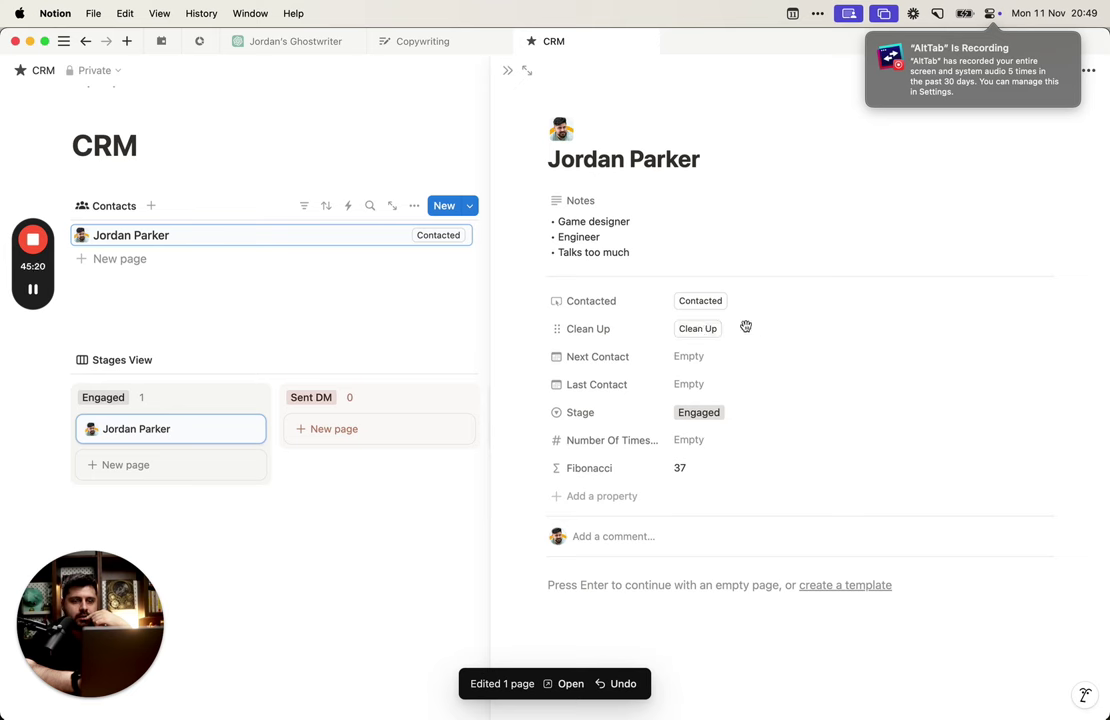
{"action": "left_click", "coordinate": [657, 330]}
{"action": "left_click", "coordinate": [666, 330]}
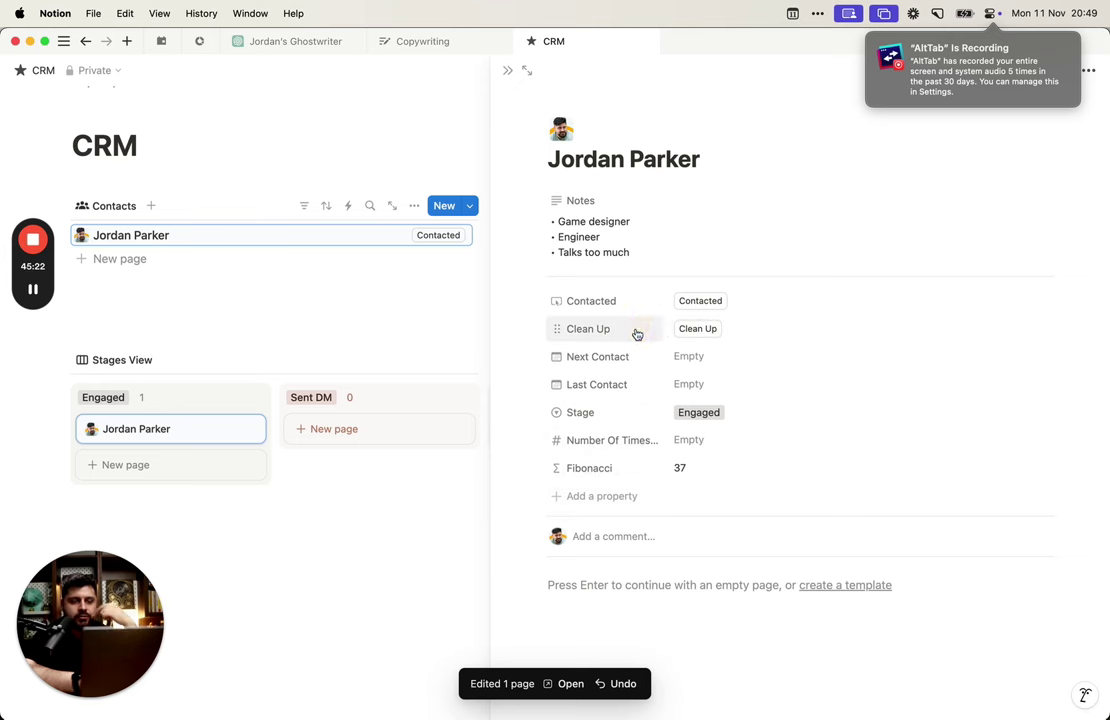
{"action": "left_click", "coordinate": [637, 334]}
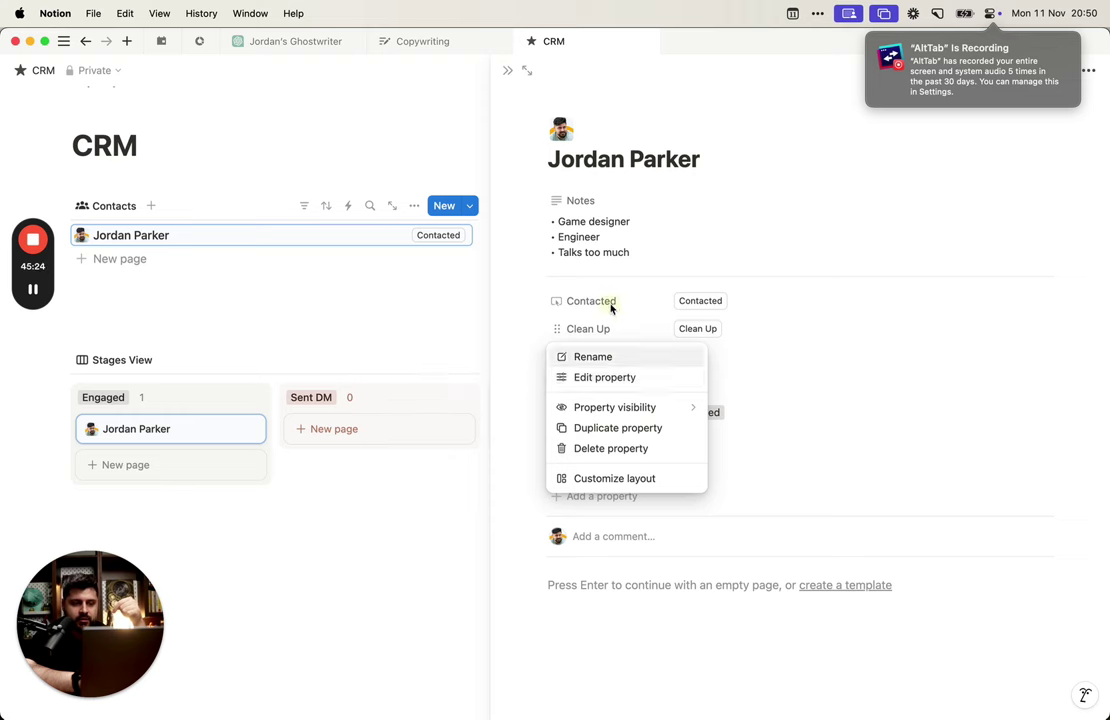
Step: Open the Contacted button's automation and review the capped Fibonacci Next Contact formula
{"action": "left_click", "coordinate": [611, 308]}
{"action": "left_click", "coordinate": [612, 350]}
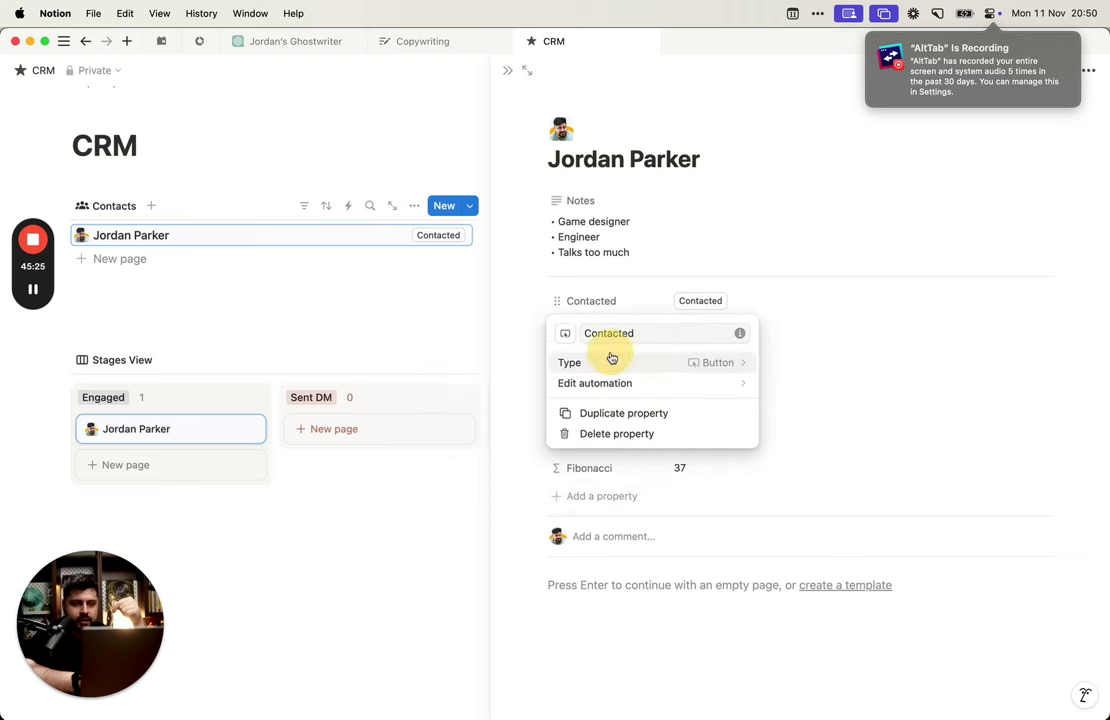
{"action": "left_click", "coordinate": [694, 383]}
{"action": "scroll", "coordinate": [592, 510], "scroll_direction": "down", "scroll_amount": 3}
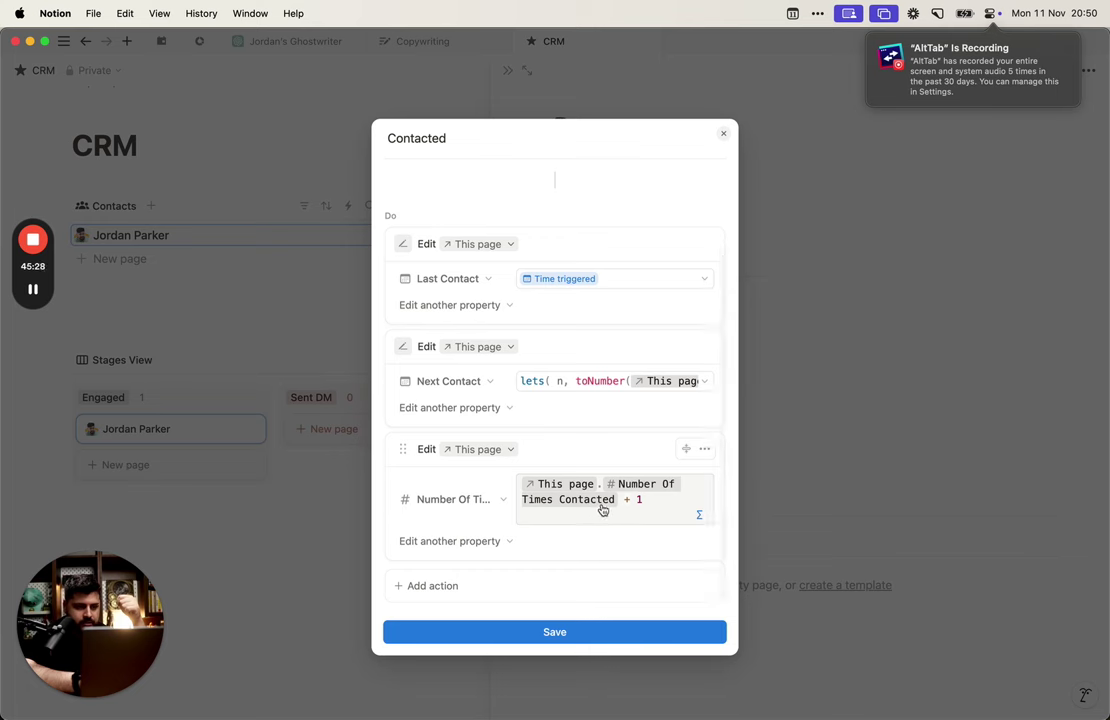
{"action": "left_click", "coordinate": [602, 384]}
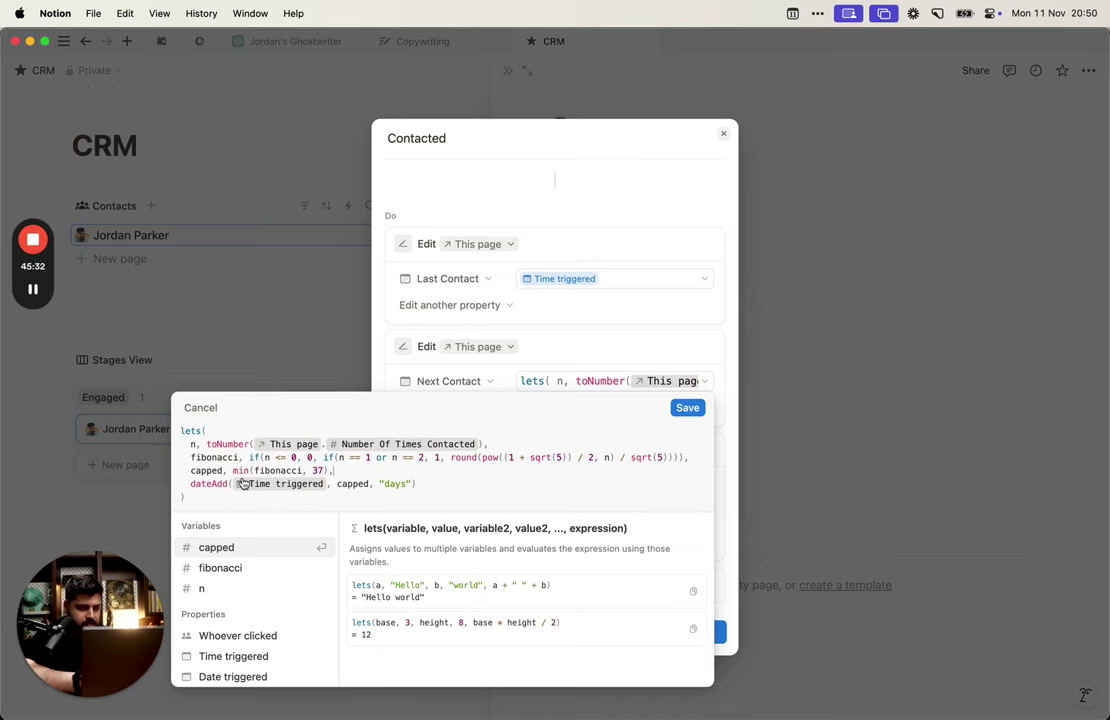
{"action": "left_click", "coordinate": [346, 469]}
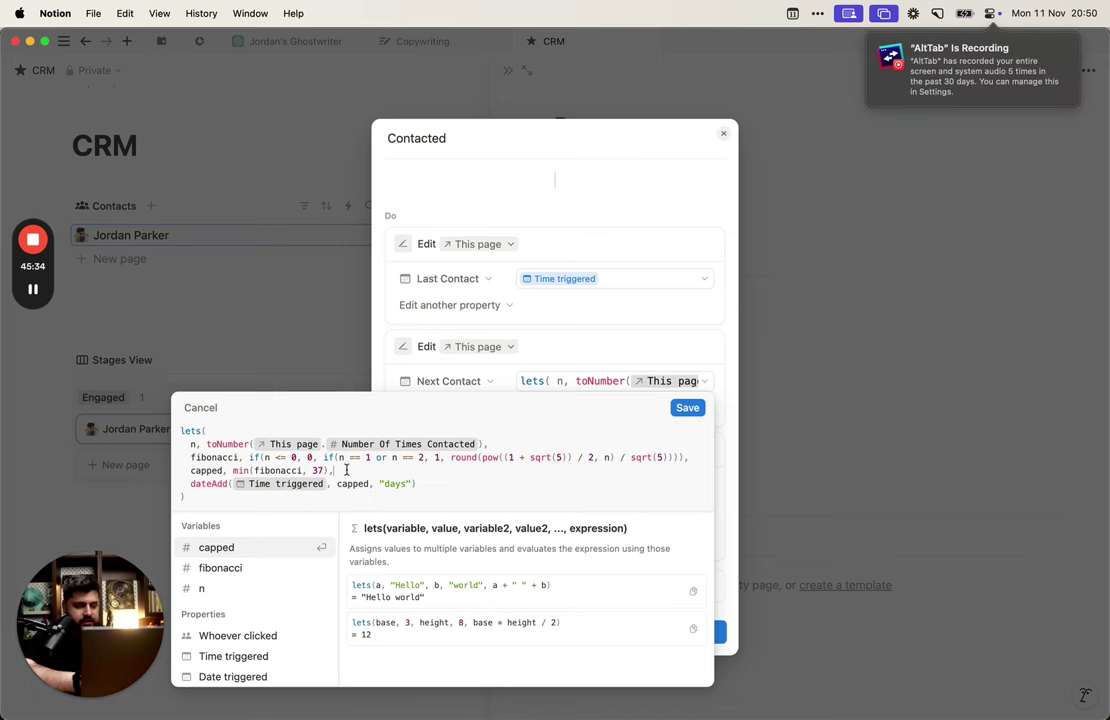
{"action": "left_click", "coordinate": [612, 296]}
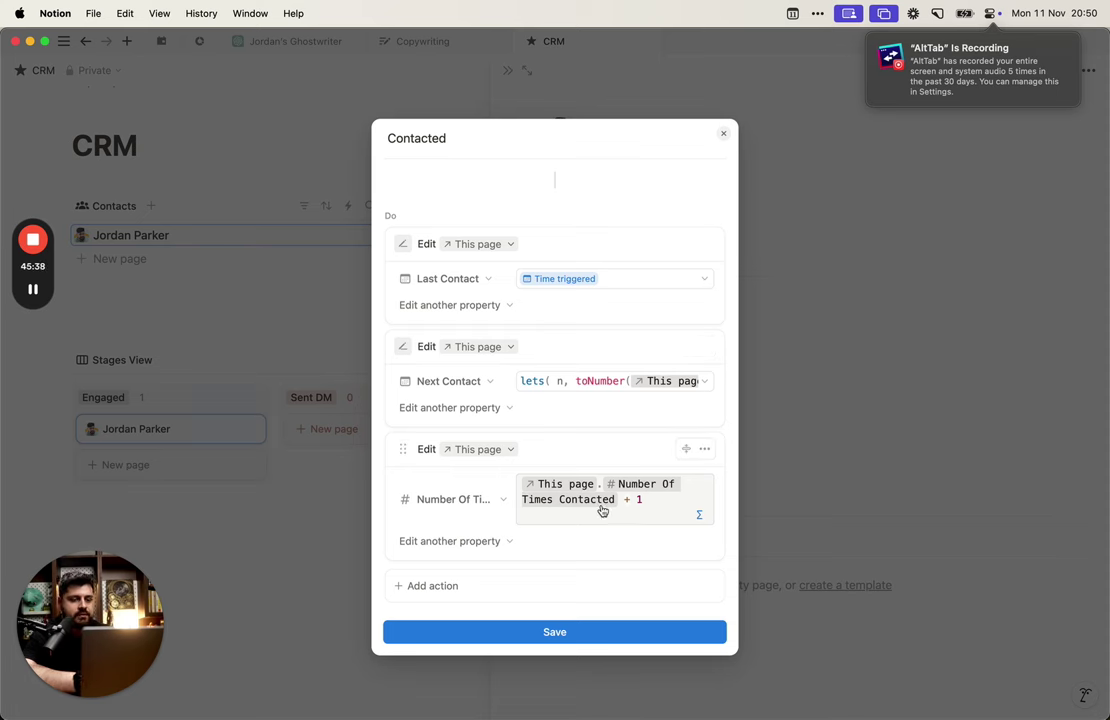
Step: Move the Number Of Times Contacted action above Next Contact, recheck the 37 cap, and save
{"action": "left_click_drag", "start_coordinate": [402, 444], "coordinate": [410, 358]}
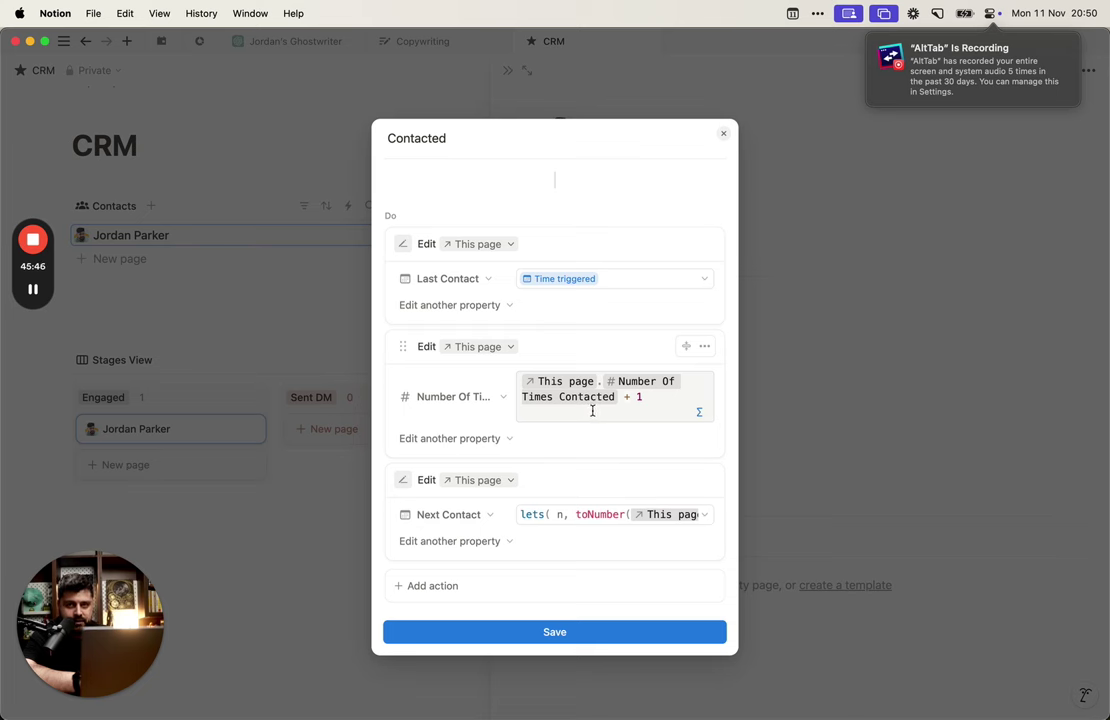
{"action": "left_click", "coordinate": [595, 514]}
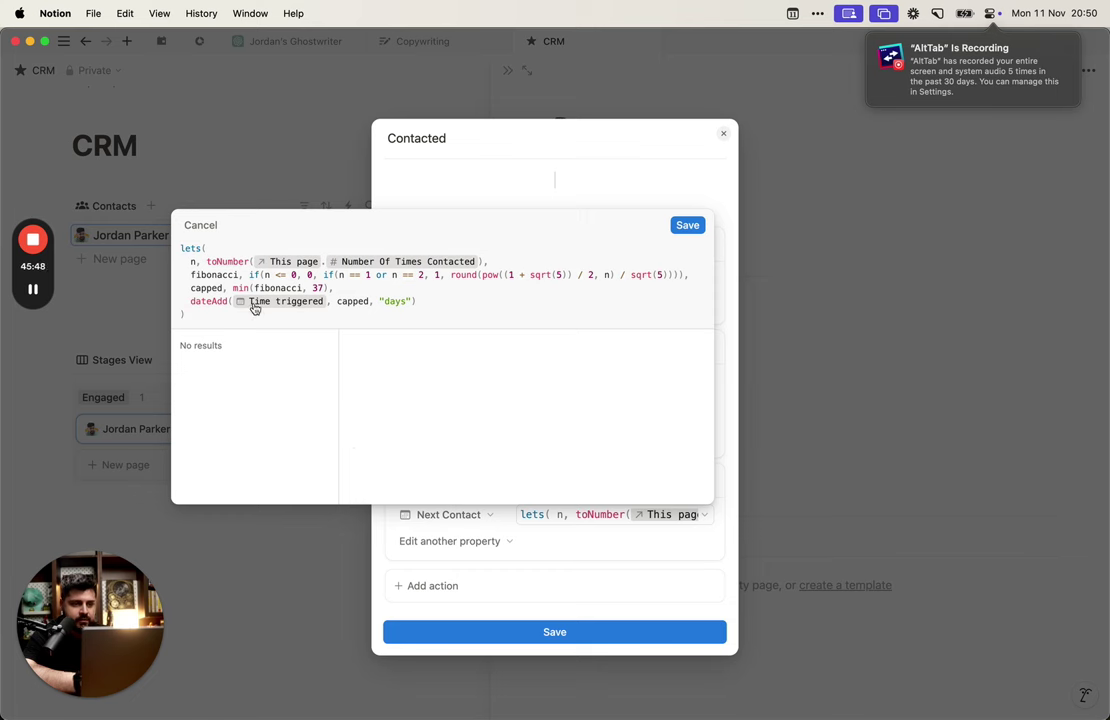
{"action": "double_click", "coordinate": [279, 288]}
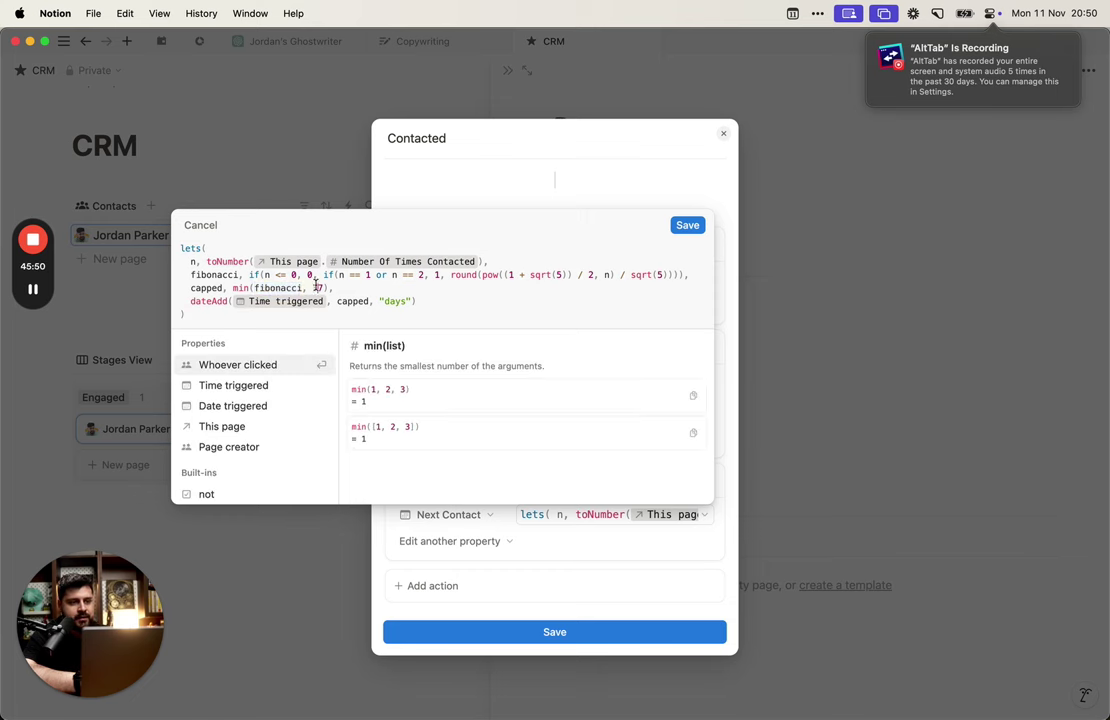
{"action": "double_click", "coordinate": [317, 288]}
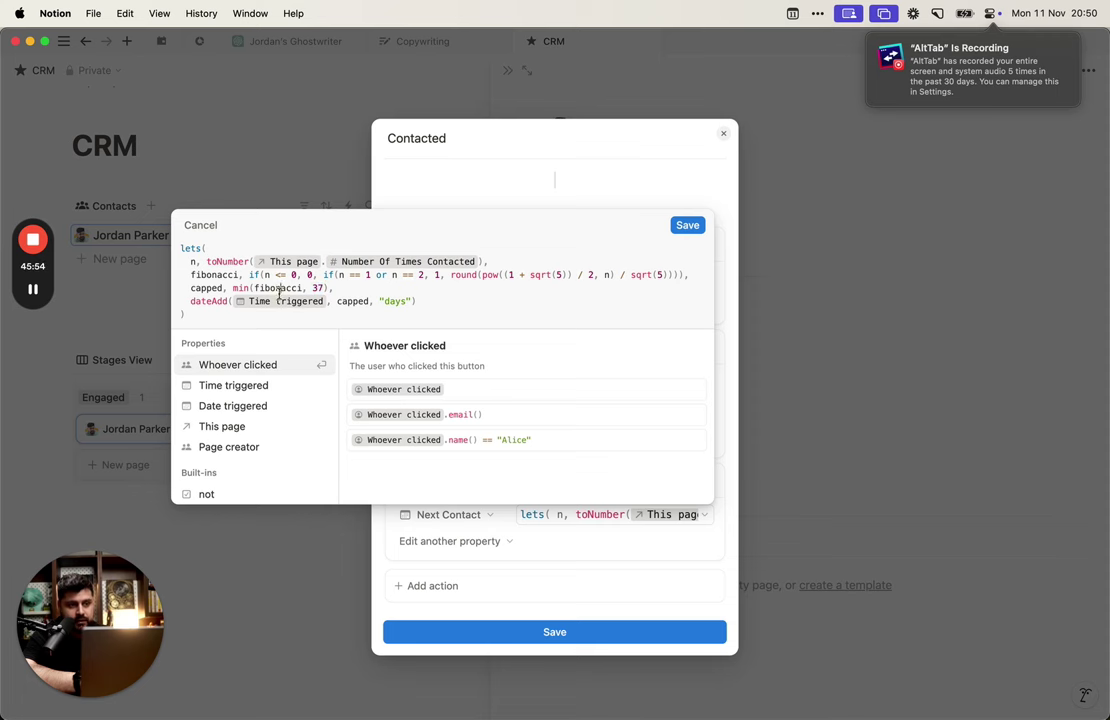
{"action": "double_click", "coordinate": [279, 288]}
{"action": "left_click", "coordinate": [322, 288]}
{"action": "left_click", "coordinate": [387, 290]}
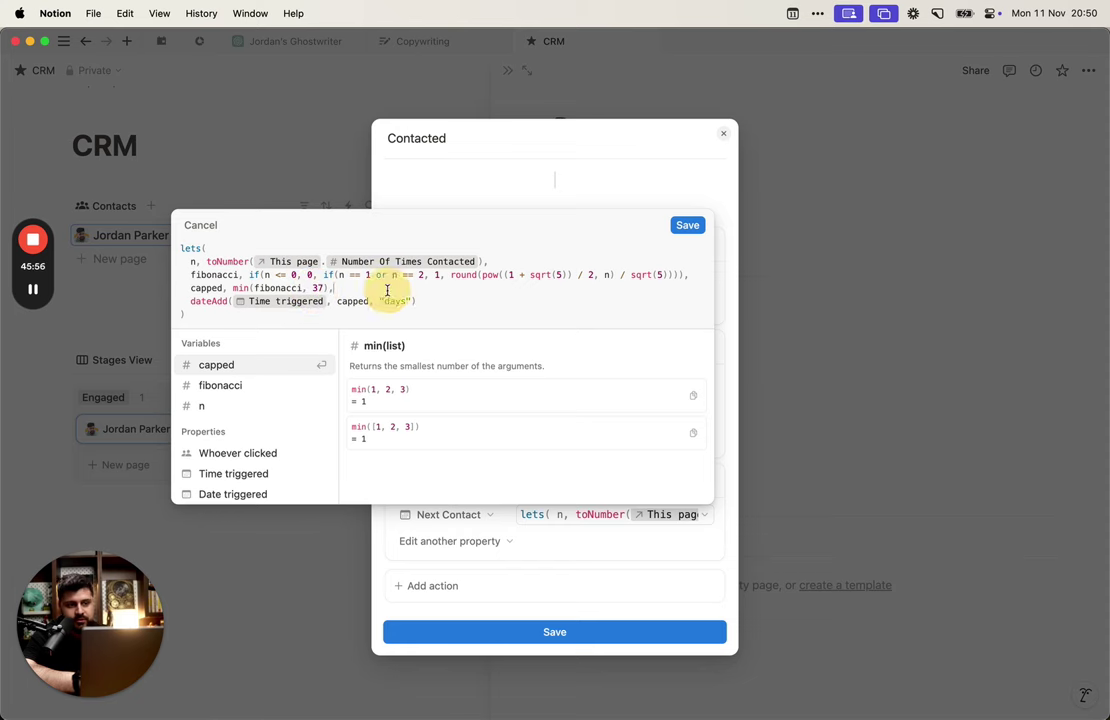
{"action": "left_click", "coordinate": [689, 226]}
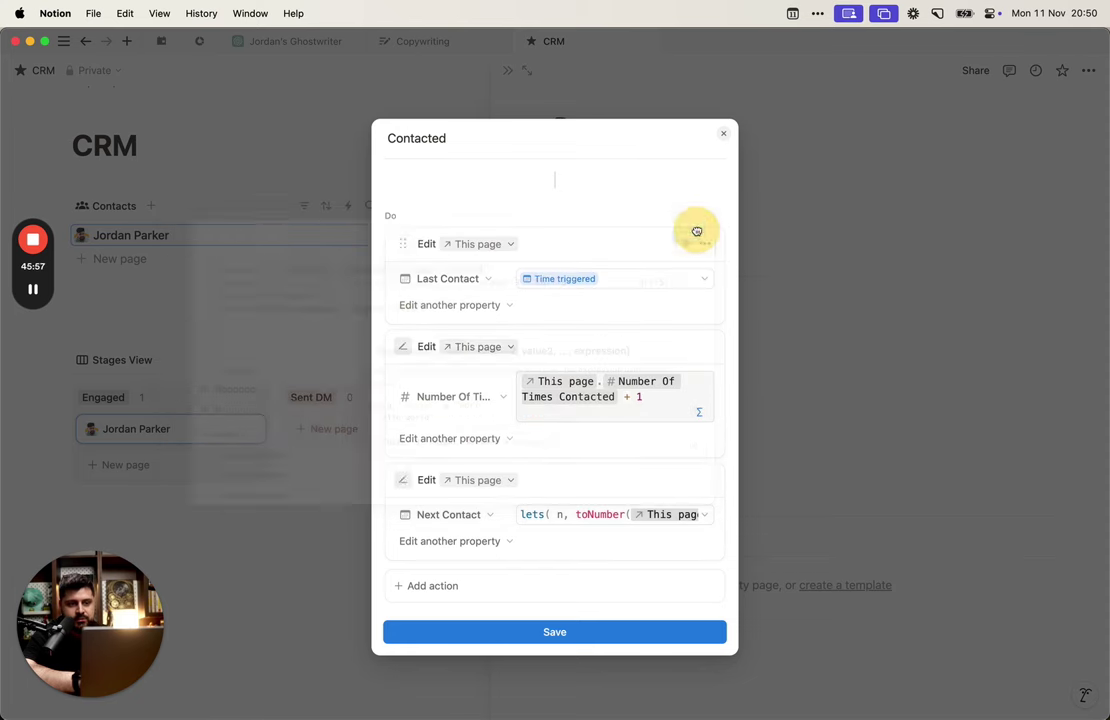
{"action": "left_click", "coordinate": [603, 632]}
{"action": "left_click", "coordinate": [805, 361]}
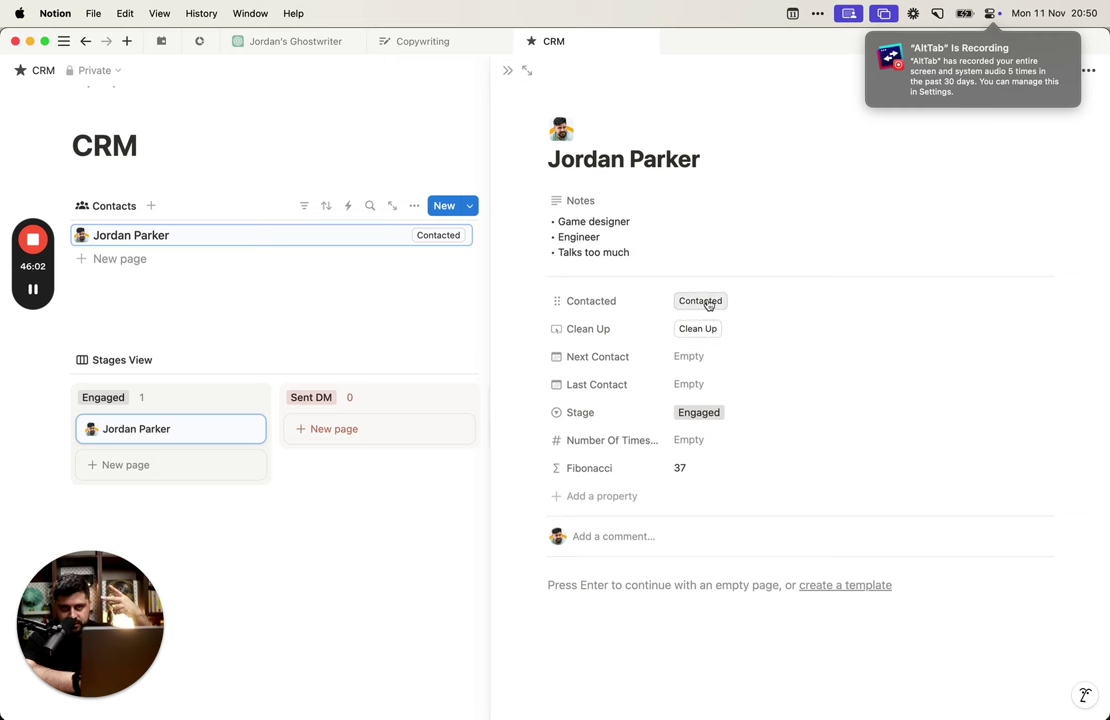
{"action": "left_click", "coordinate": [704, 301]}
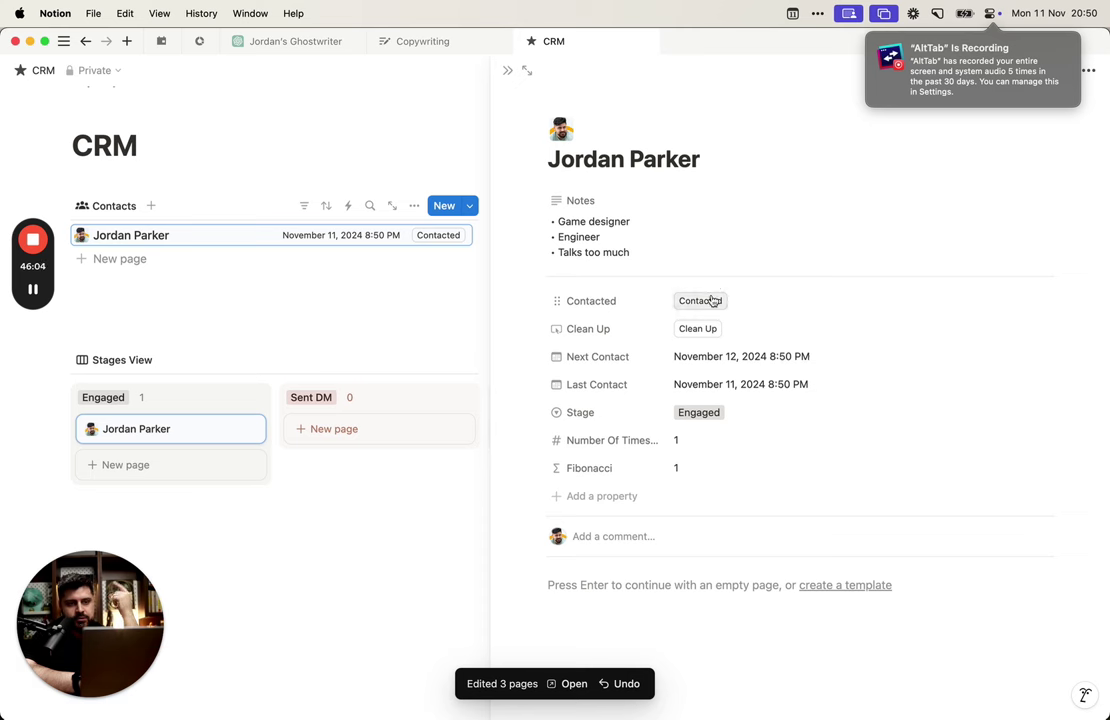
{"action": "left_click", "coordinate": [712, 300]}
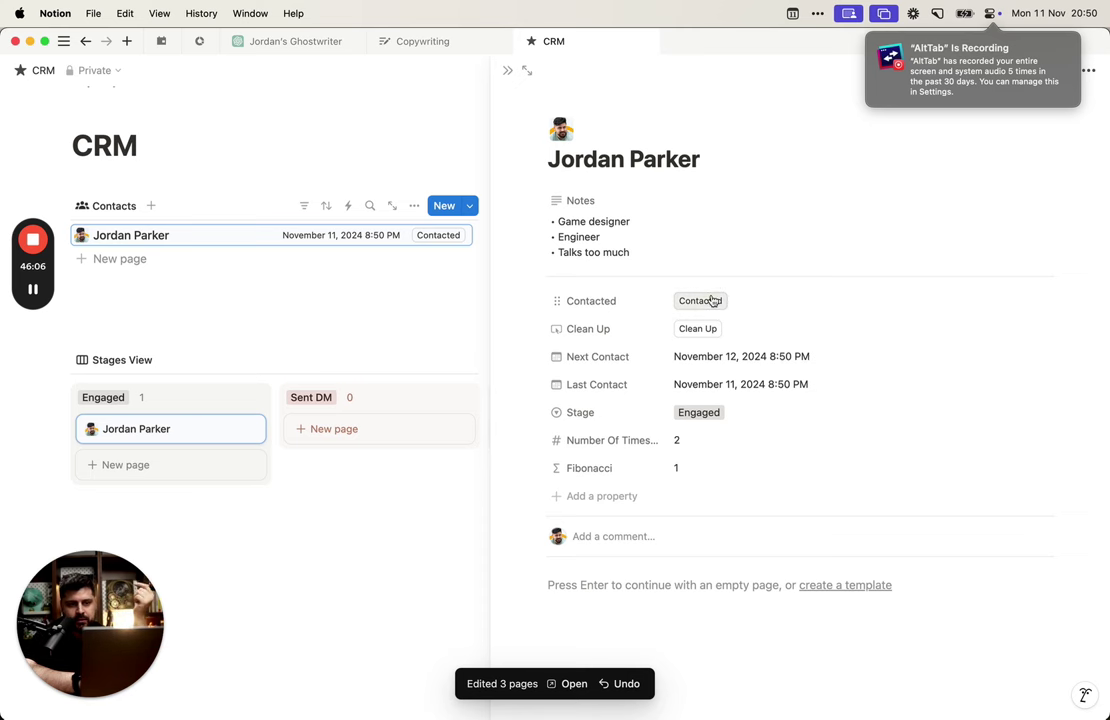
{"action": "left_click", "coordinate": [712, 300]}
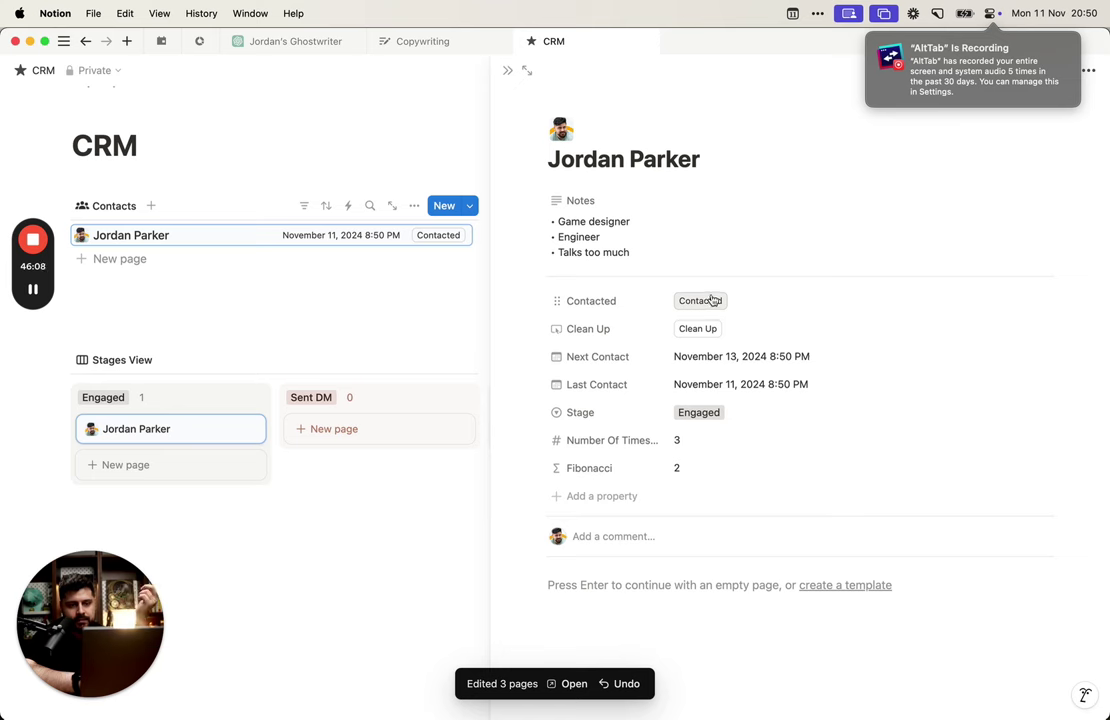
{"action": "left_click", "coordinate": [712, 300]}
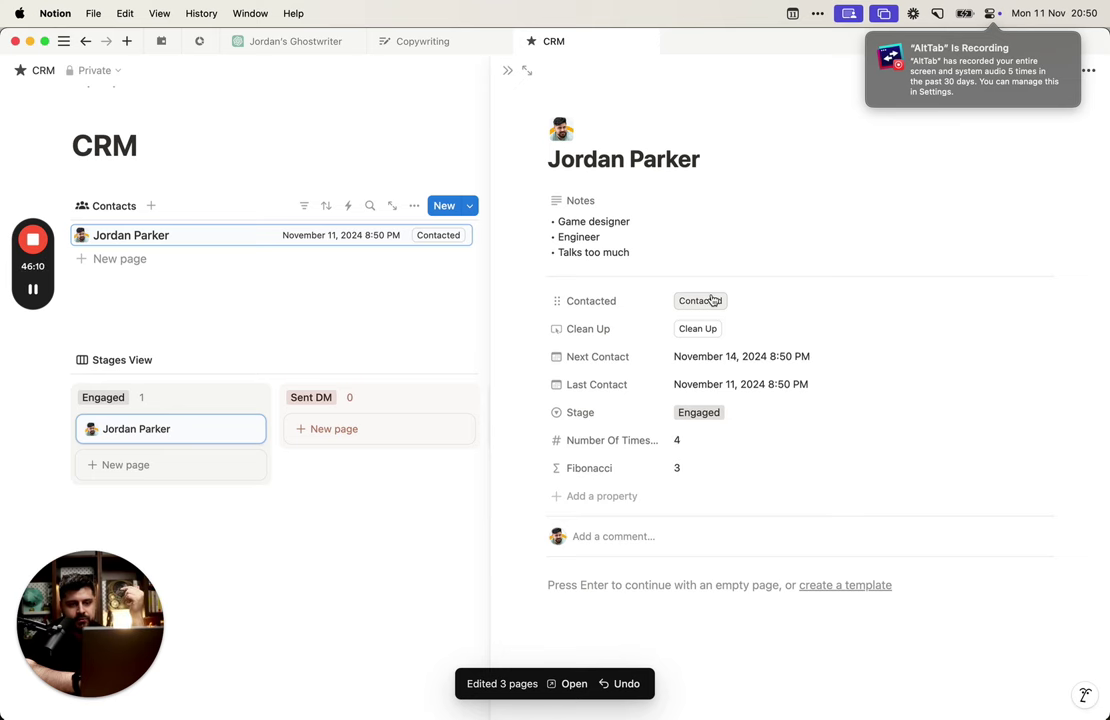
{"action": "left_click", "coordinate": [712, 300]}
{"action": "left_click", "coordinate": [712, 300]}
{"action": "left_click", "coordinate": [712, 300]}
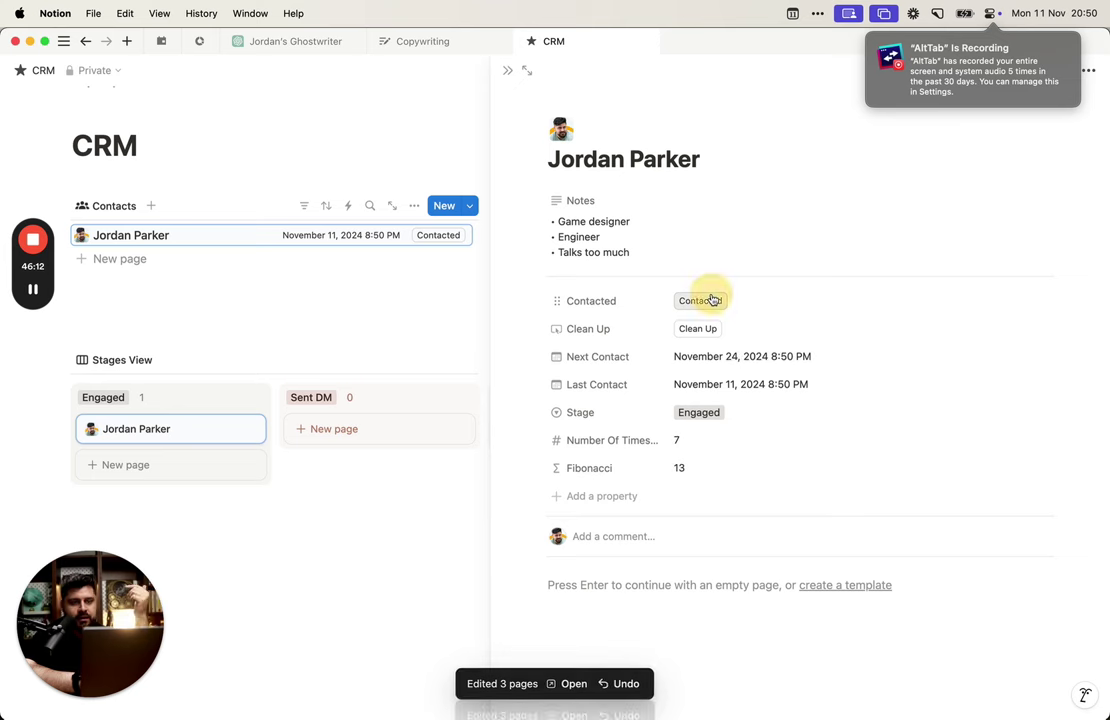
{"action": "left_click", "coordinate": [712, 300]}
{"action": "left_click", "coordinate": [712, 300]}
{"action": "left_click", "coordinate": [712, 300]}
{"action": "left_click", "coordinate": [712, 300]}
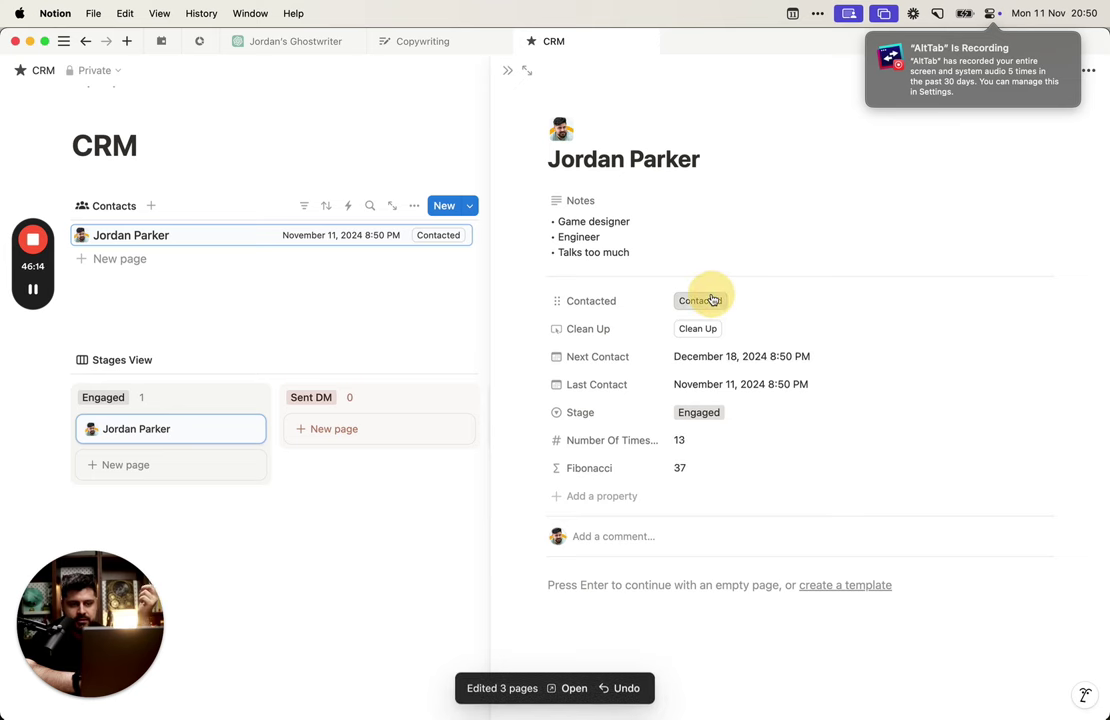
{"action": "left_click", "coordinate": [712, 300]}
{"action": "left_click", "coordinate": [712, 300]}
{"action": "left_click", "coordinate": [710, 300]}
{"action": "left_click", "coordinate": [710, 300]}
{"action": "left_click", "coordinate": [708, 300]}
{"action": "left_click", "coordinate": [706, 301]}
{"action": "left_click", "coordinate": [706, 301]}
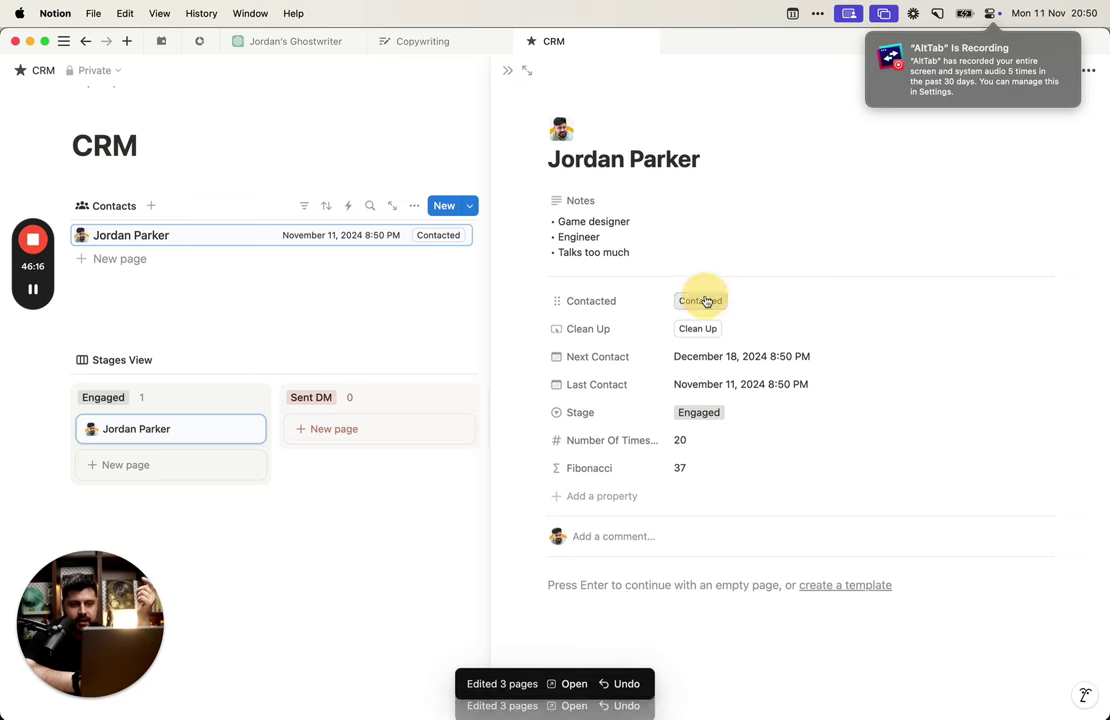
{"action": "left_click", "coordinate": [706, 301]}
{"action": "left_click", "coordinate": [706, 301]}
{"action": "left_click", "coordinate": [706, 301]}
{"action": "left_click", "coordinate": [706, 301]}
{"action": "left_click", "coordinate": [706, 302]}
{"action": "left_click", "coordinate": [706, 302]}
{"action": "left_click", "coordinate": [706, 303]}
{"action": "left_click", "coordinate": [706, 304]}
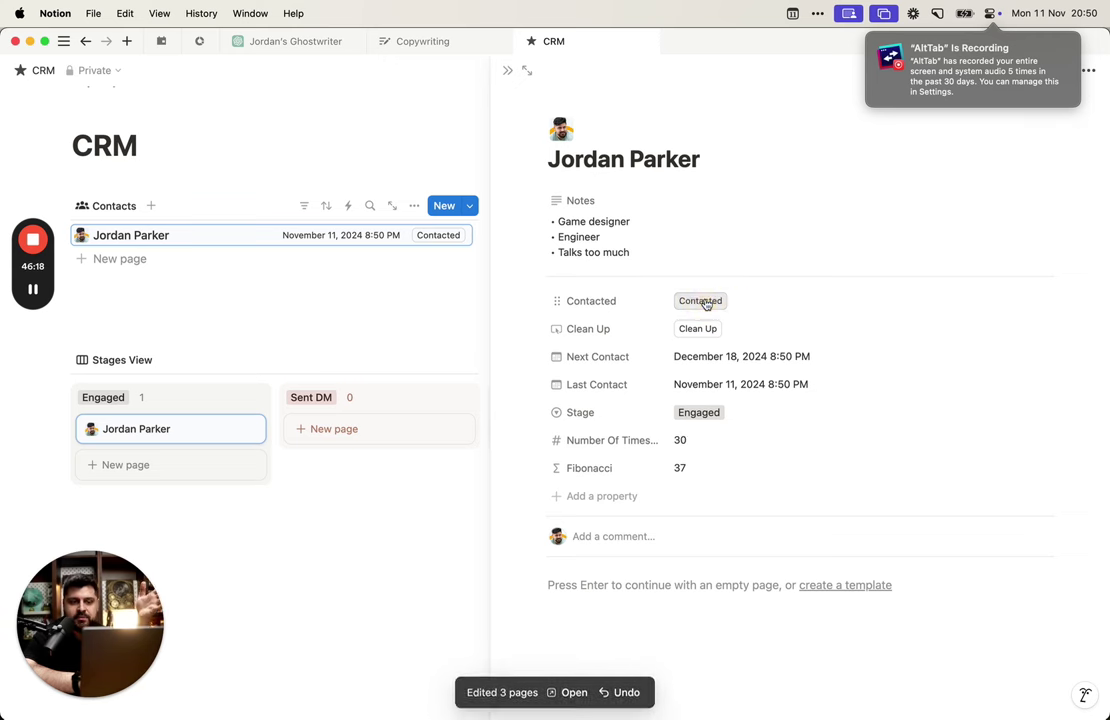
{"action": "left_click", "coordinate": [706, 304]}
{"action": "left_click", "coordinate": [706, 304]}
{"action": "left_click", "coordinate": [706, 304]}
{"action": "left_click", "coordinate": [706, 304]}
{"action": "left_click", "coordinate": [706, 304]}
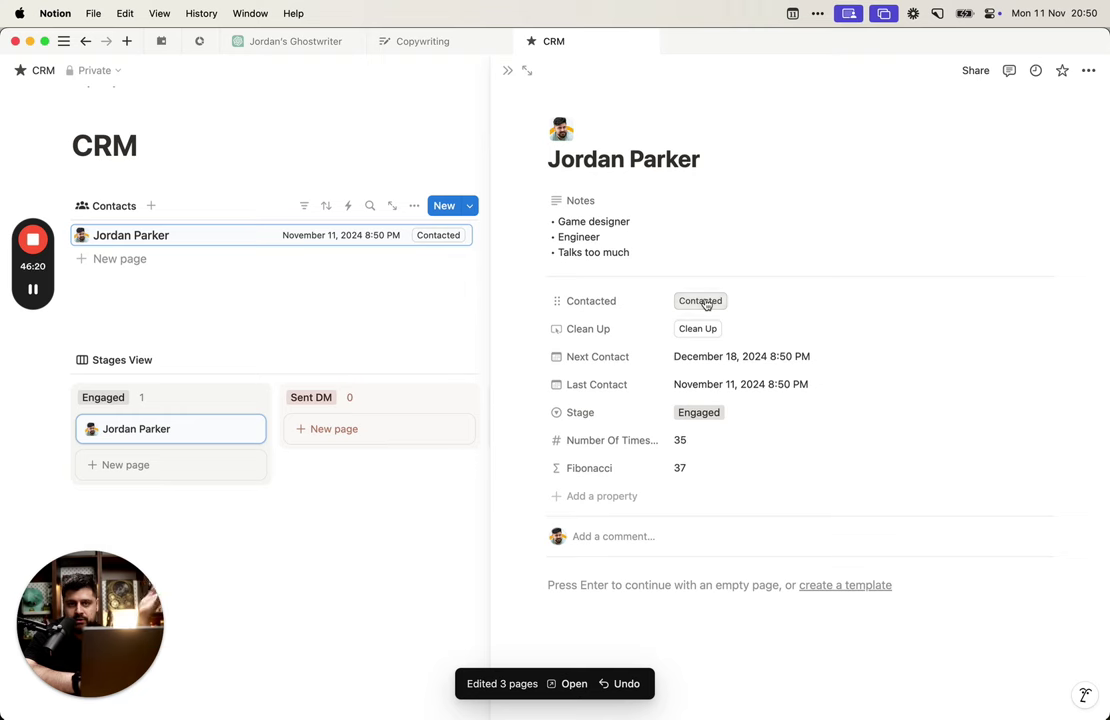
{"action": "left_click", "coordinate": [590, 469]}
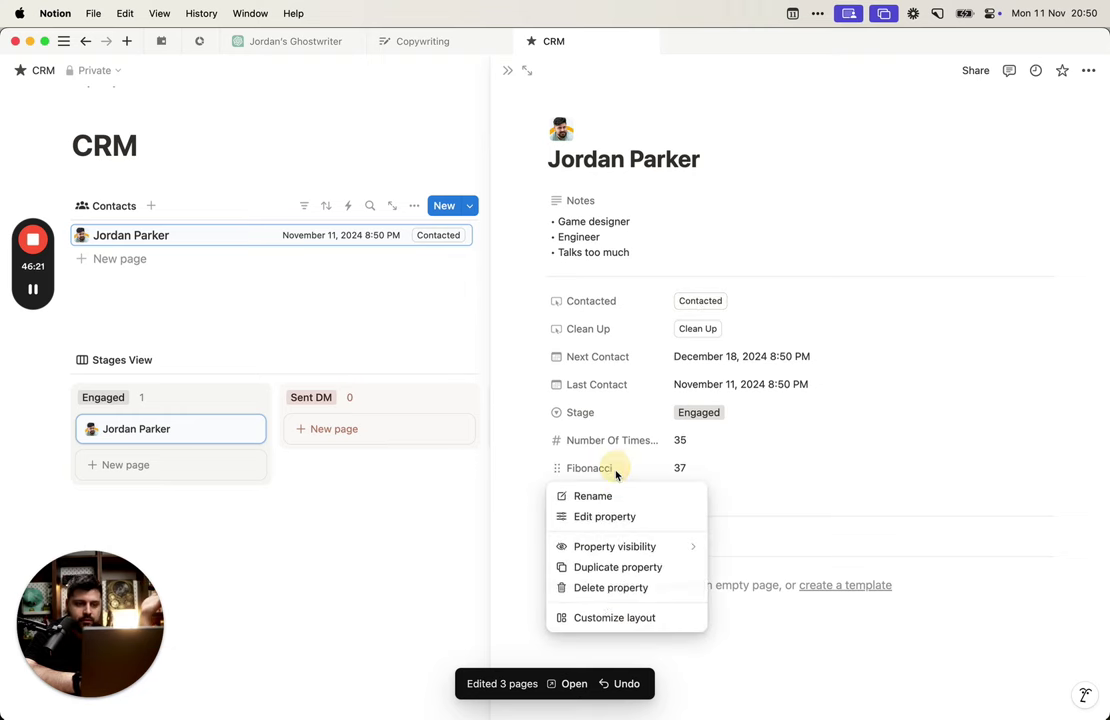
{"action": "left_click", "coordinate": [616, 588]}
{"action": "left_click", "coordinate": [588, 398]}
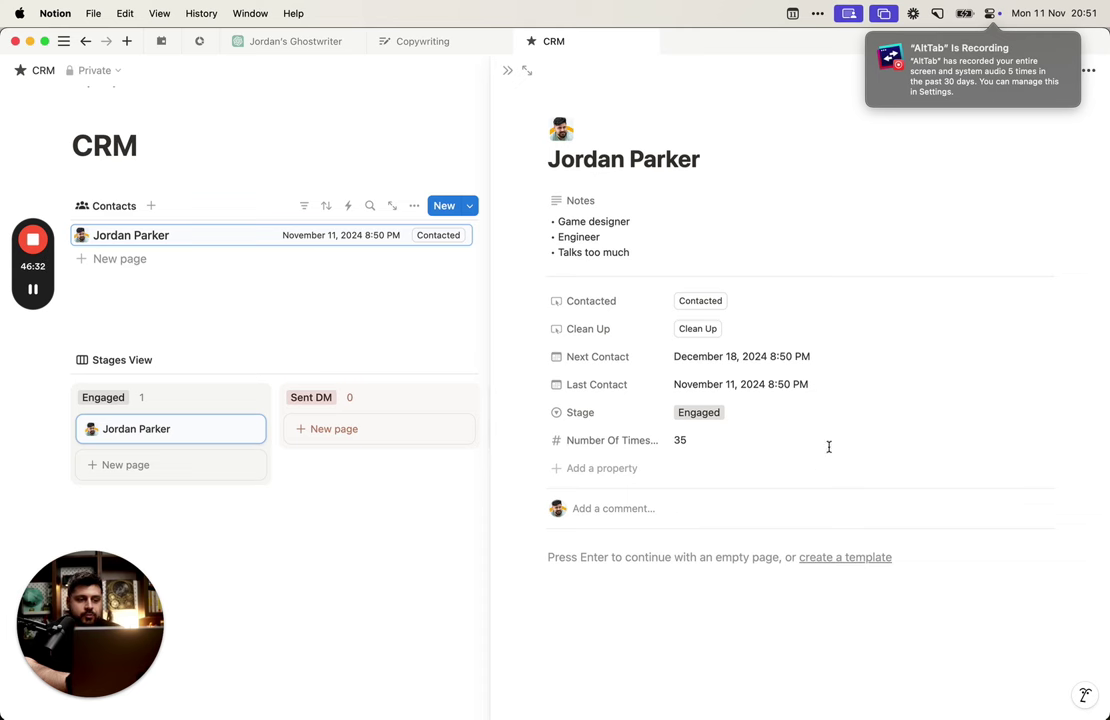
{"action": "left_click", "coordinate": [334, 332]}
{"action": "left_click", "coordinate": [508, 72]}
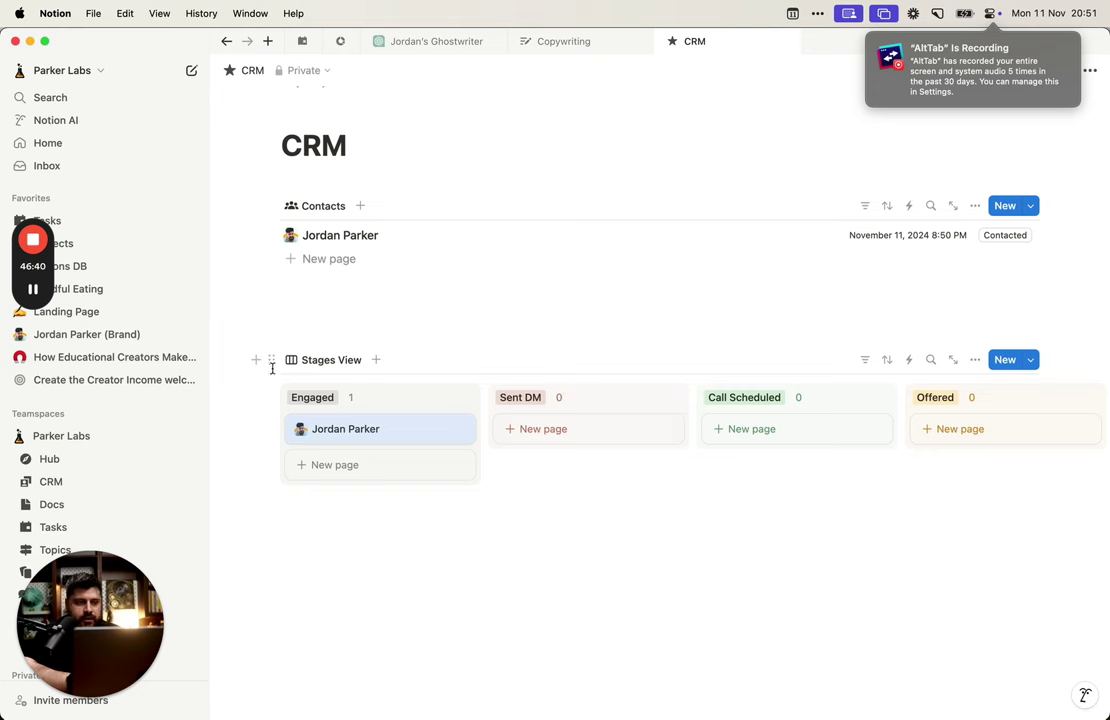
{"action": "left_click_drag", "start_coordinate": [271, 361], "coordinate": [346, 524]}
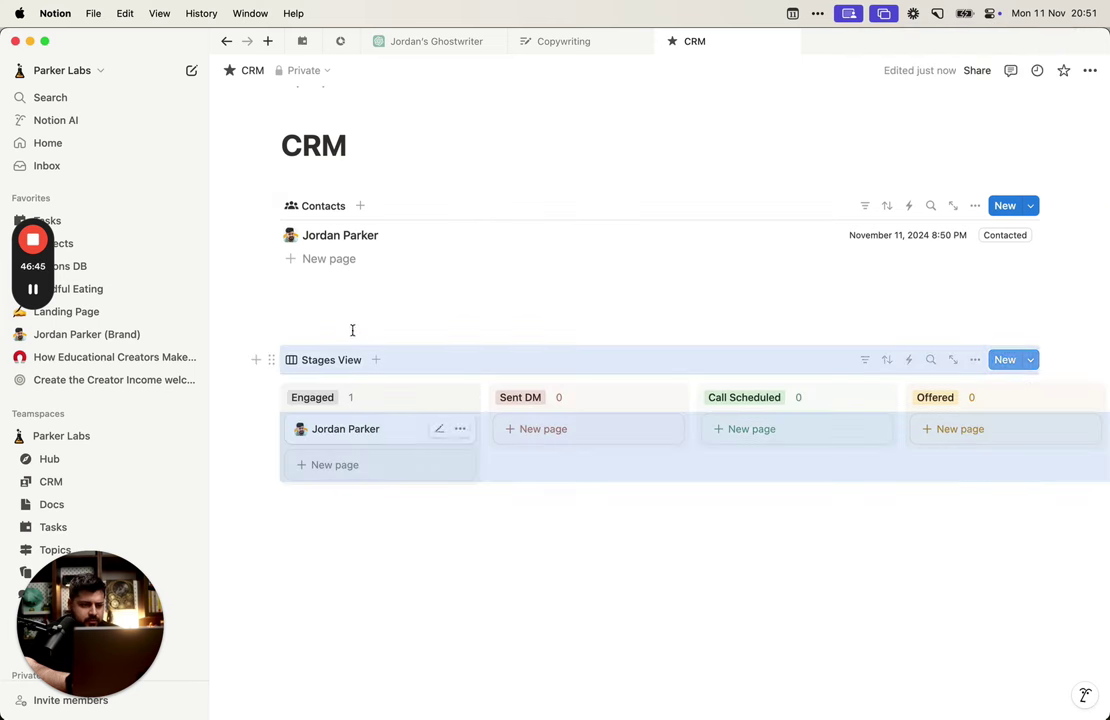
{"action": "left_click", "coordinate": [975, 359]}
{"action": "left_click", "coordinate": [994, 453]}
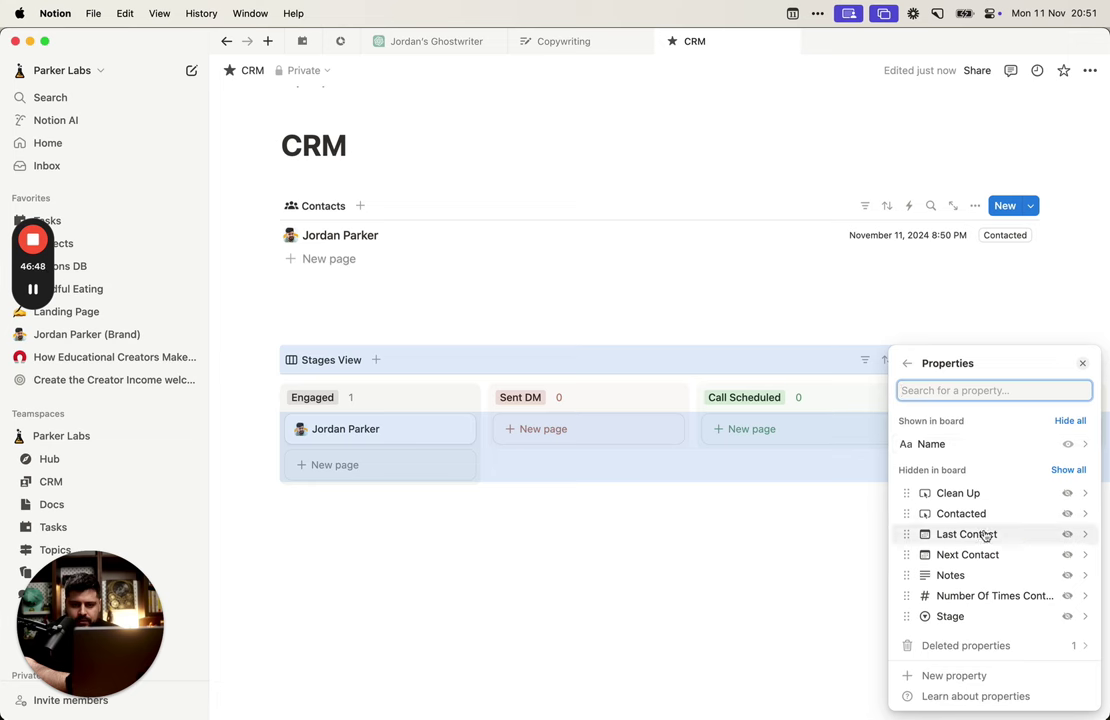
{"action": "left_click", "coordinate": [1066, 514]}
{"action": "left_click", "coordinate": [689, 671]}
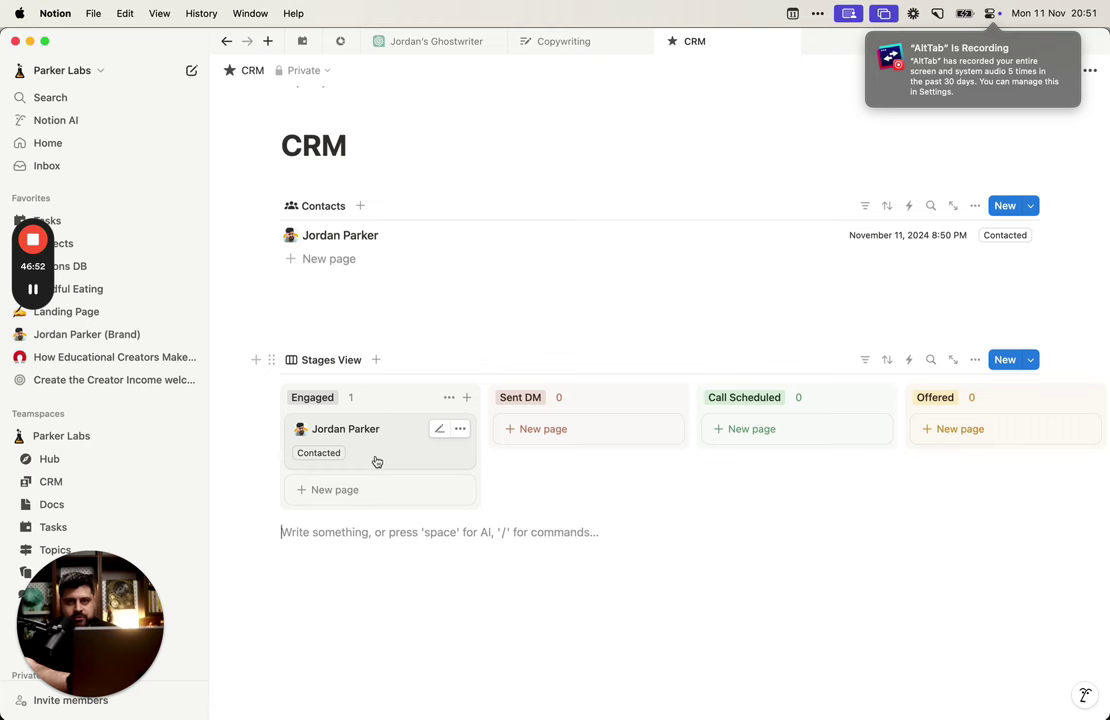
{"action": "left_click", "coordinate": [429, 444]}
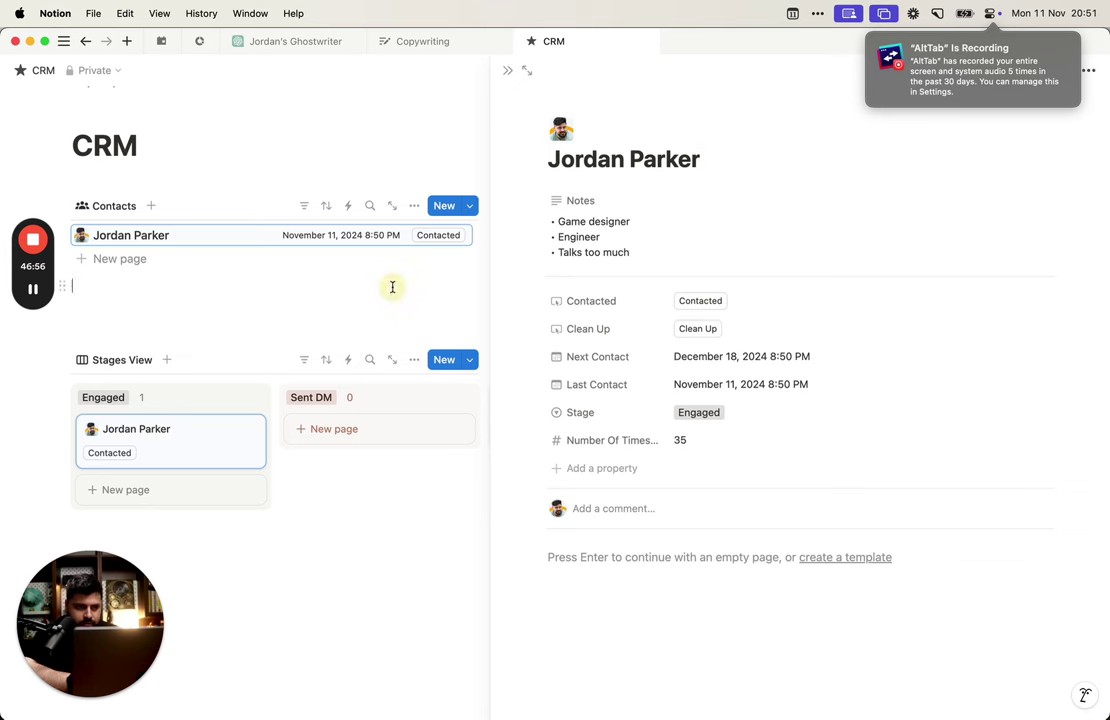
{"action": "left_click", "coordinate": [414, 359]}
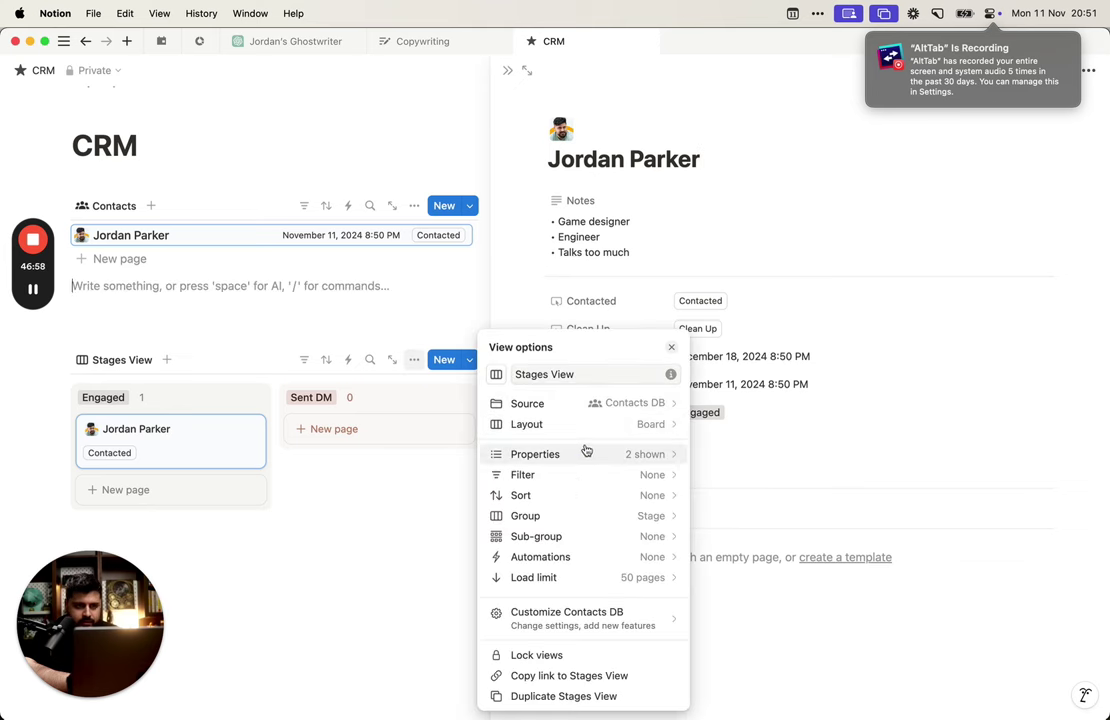
{"action": "left_click", "coordinate": [586, 453]}
{"action": "left_click", "coordinate": [656, 467]}
{"action": "left_click", "coordinate": [426, 317]}
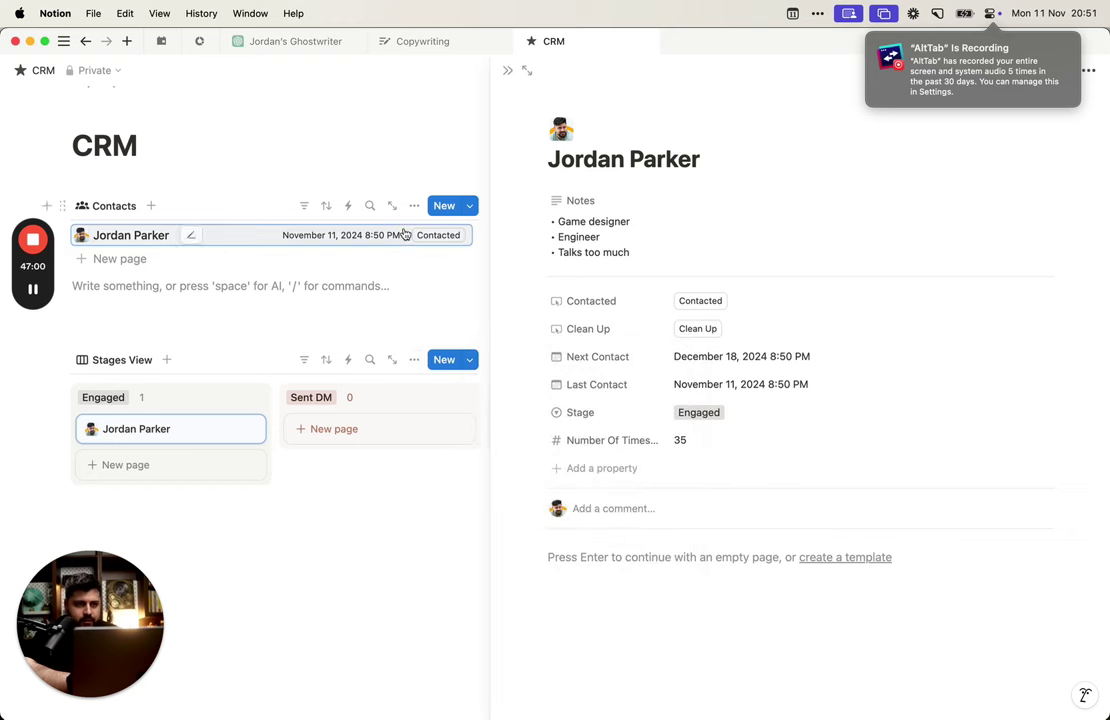
{"action": "left_click", "coordinate": [509, 74]}
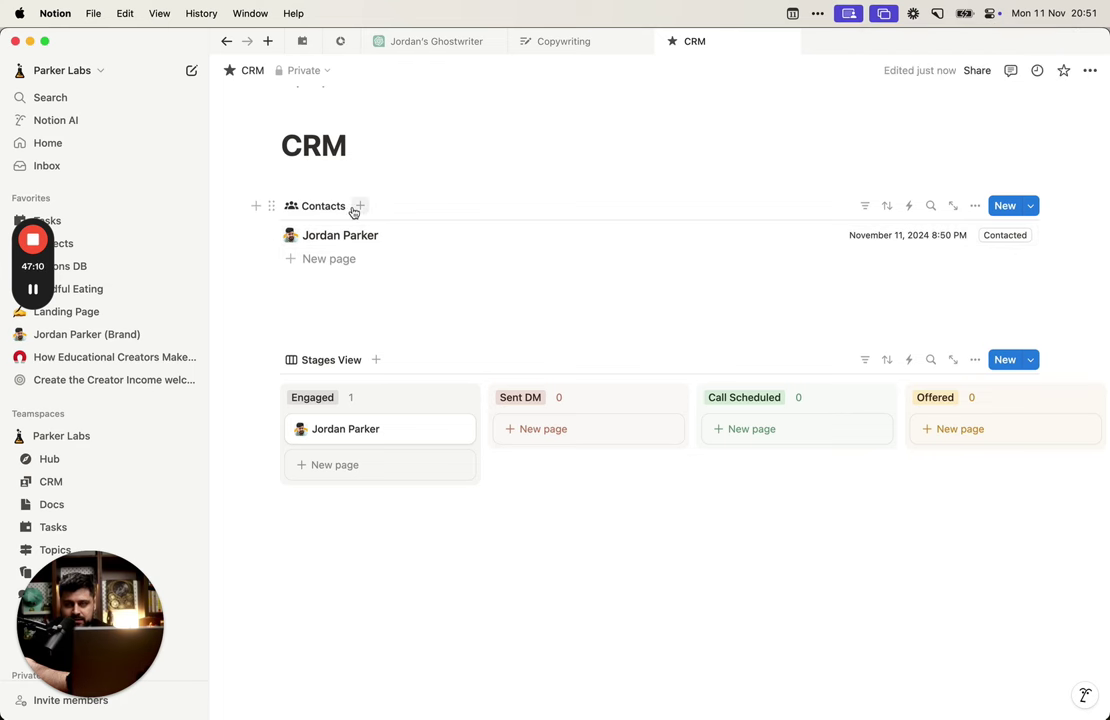
Step: Duplicate the Contacts view as 'Contact Today' and place it before Contacts
{"action": "left_click", "coordinate": [322, 206]}
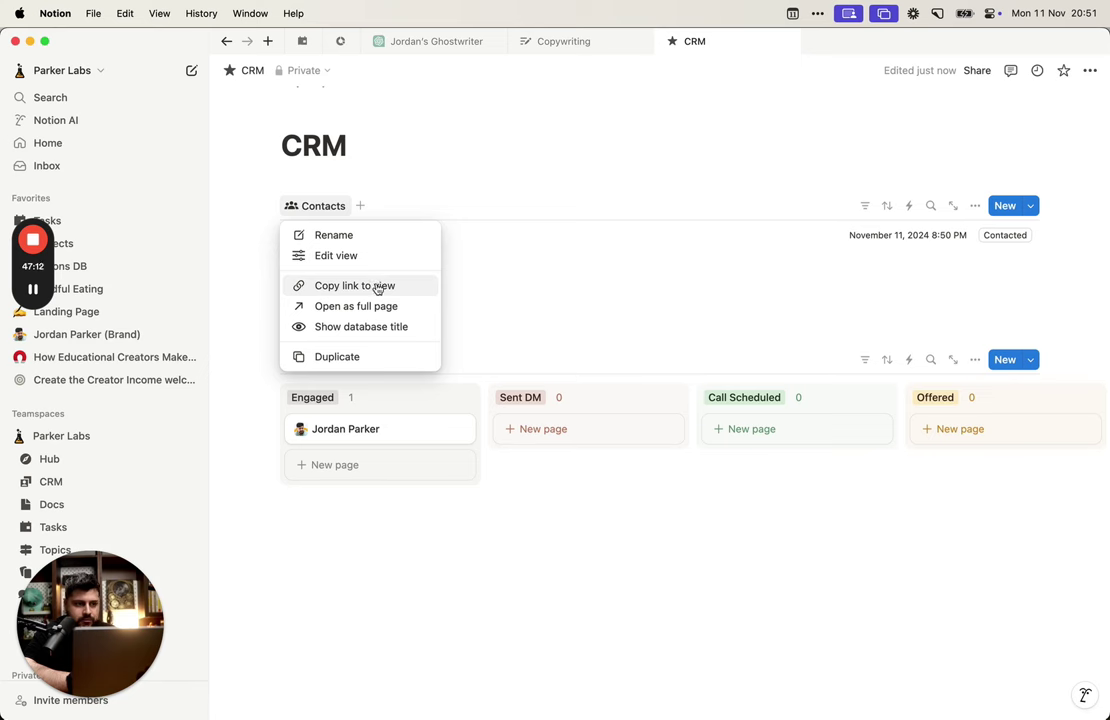
{"action": "left_click", "coordinate": [384, 357]}
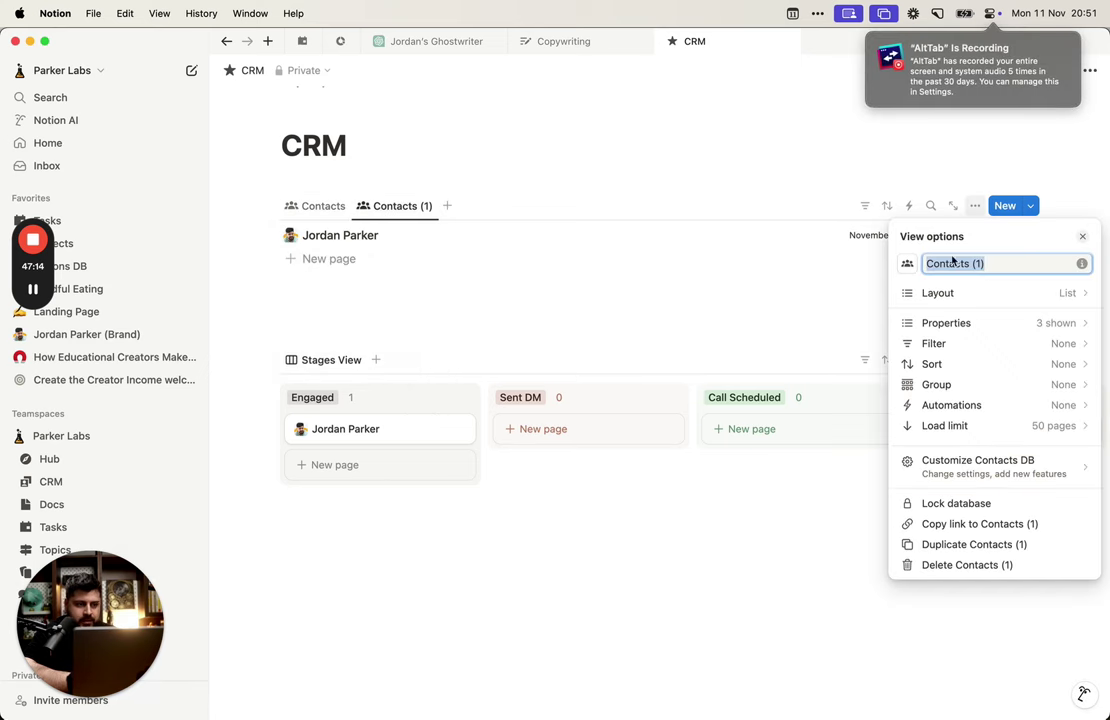
{"action": "type", "text": "Contact "}
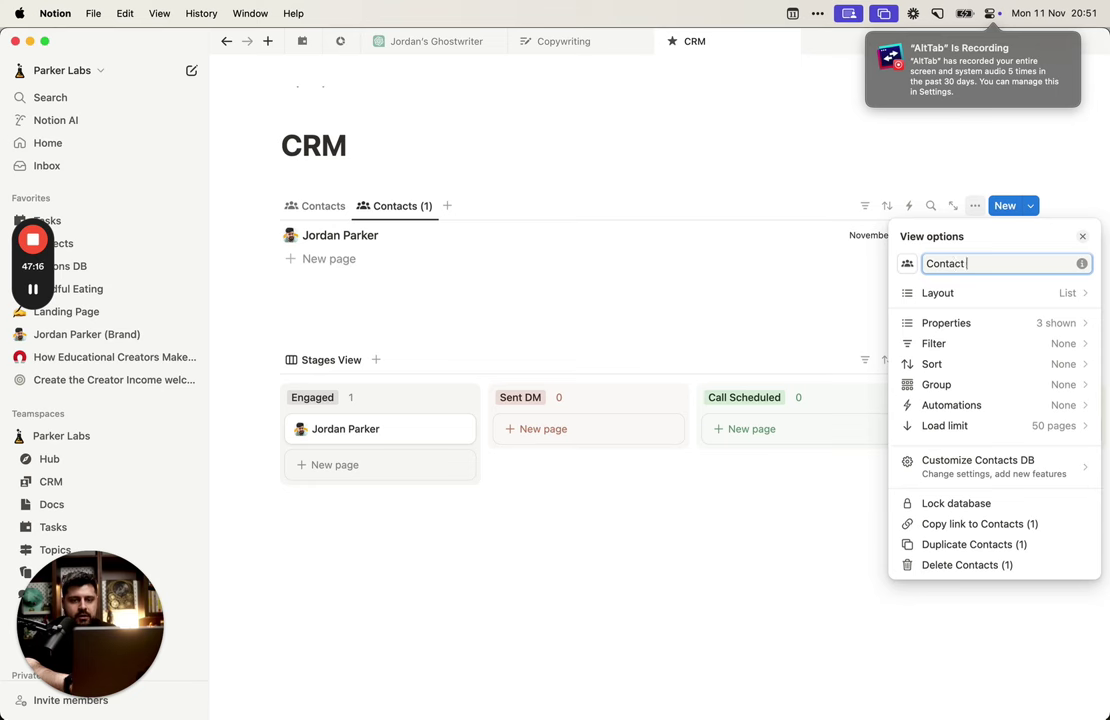
{"action": "type", "text": "Today"}
{"action": "key", "text": "Return"}
{"action": "left_click_drag", "start_coordinate": [387, 205], "coordinate": [310, 198]}
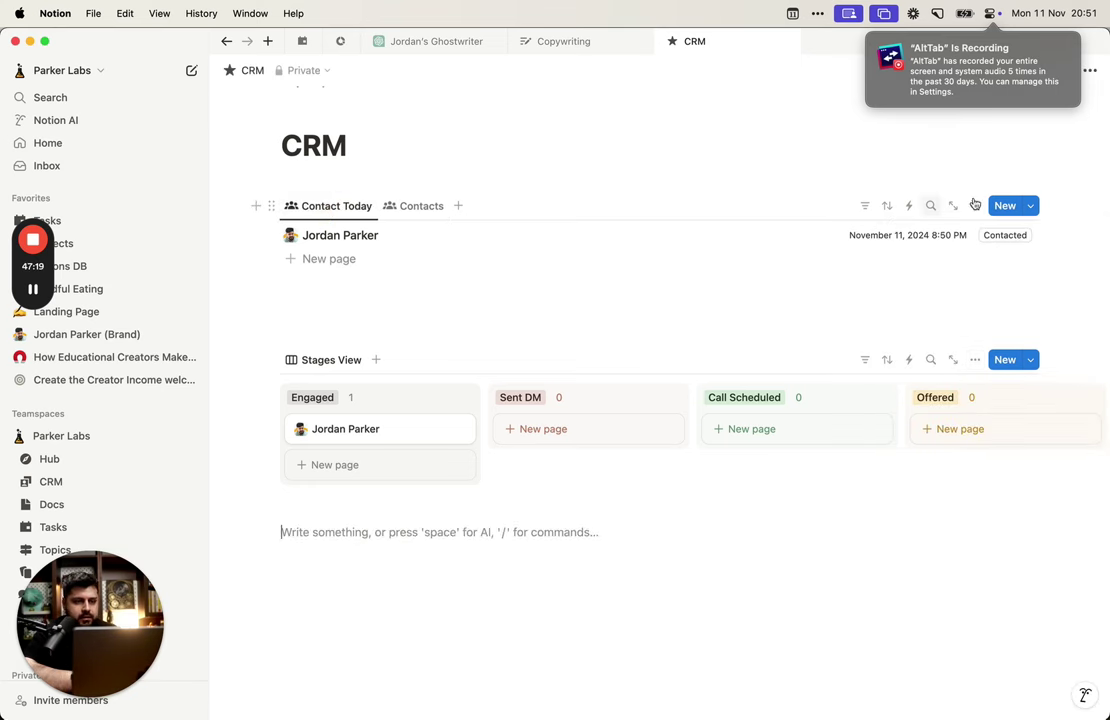
Step: Give the Contact Today view a calendar icon
{"action": "left_click", "coordinate": [326, 212]}
{"action": "left_click", "coordinate": [347, 238]}
{"action": "left_click", "coordinate": [907, 266]}
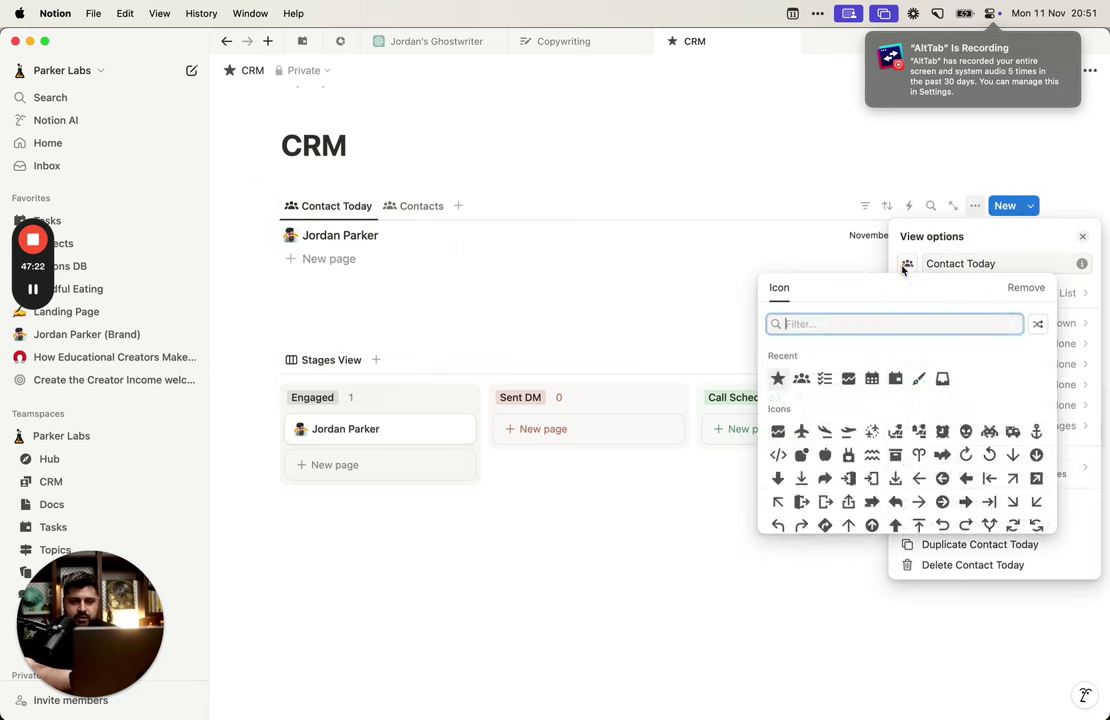
{"action": "type", "text": "cal"}
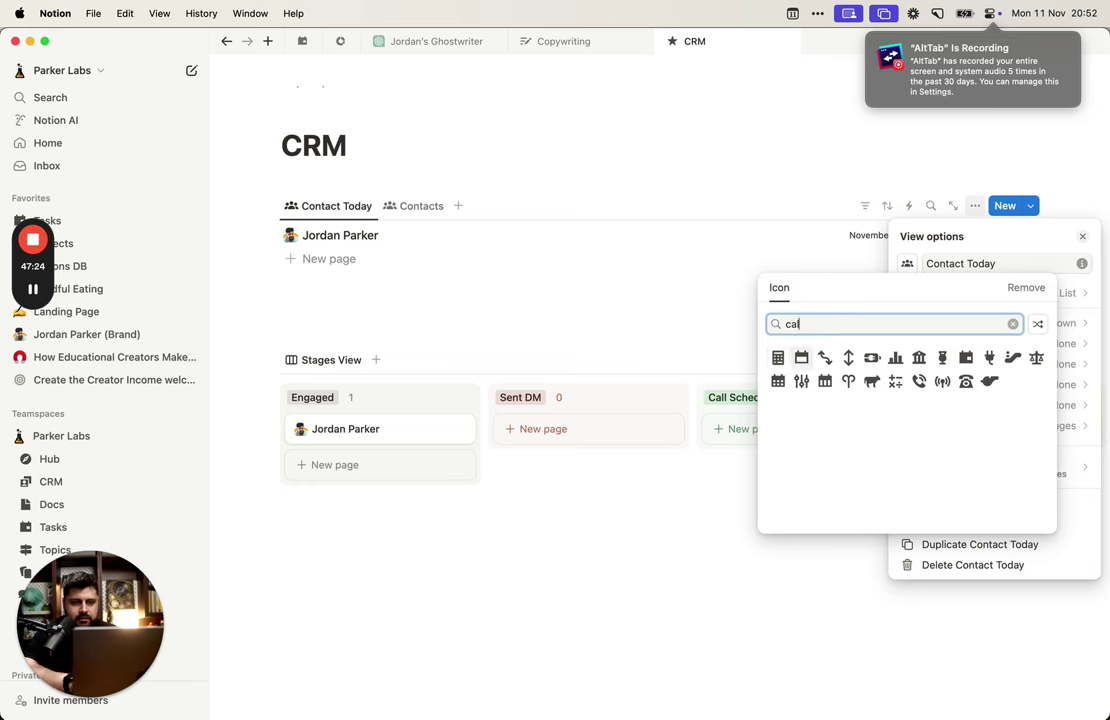
{"action": "left_click", "coordinate": [966, 357]}
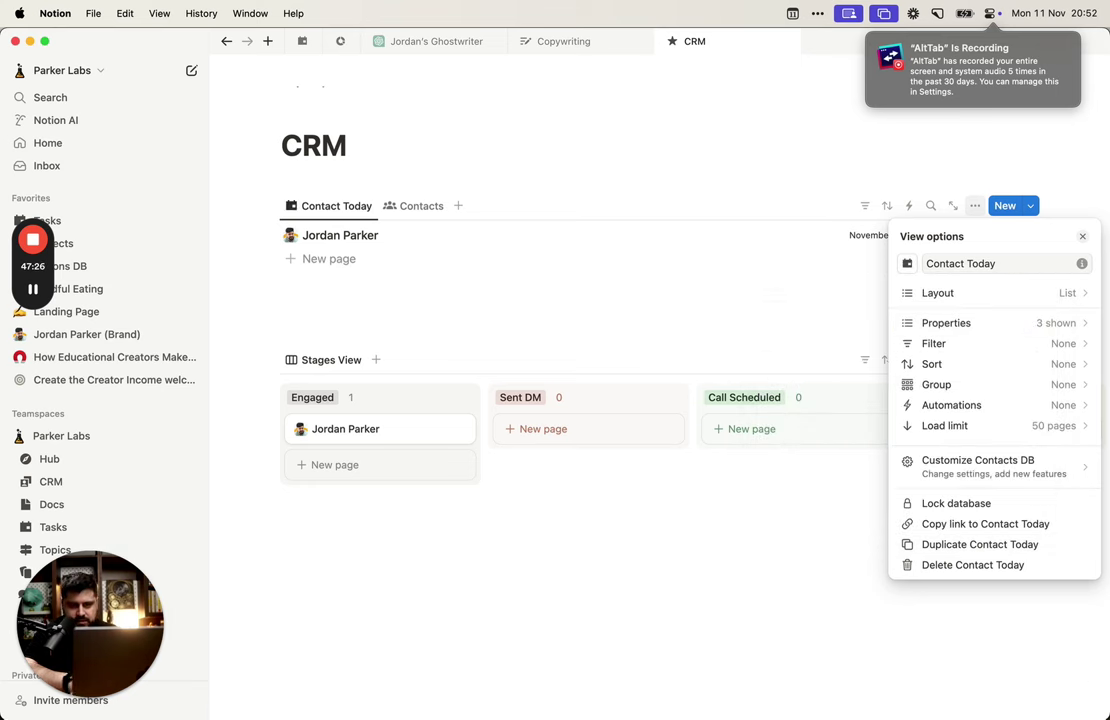
{"action": "left_click", "coordinate": [815, 273]}
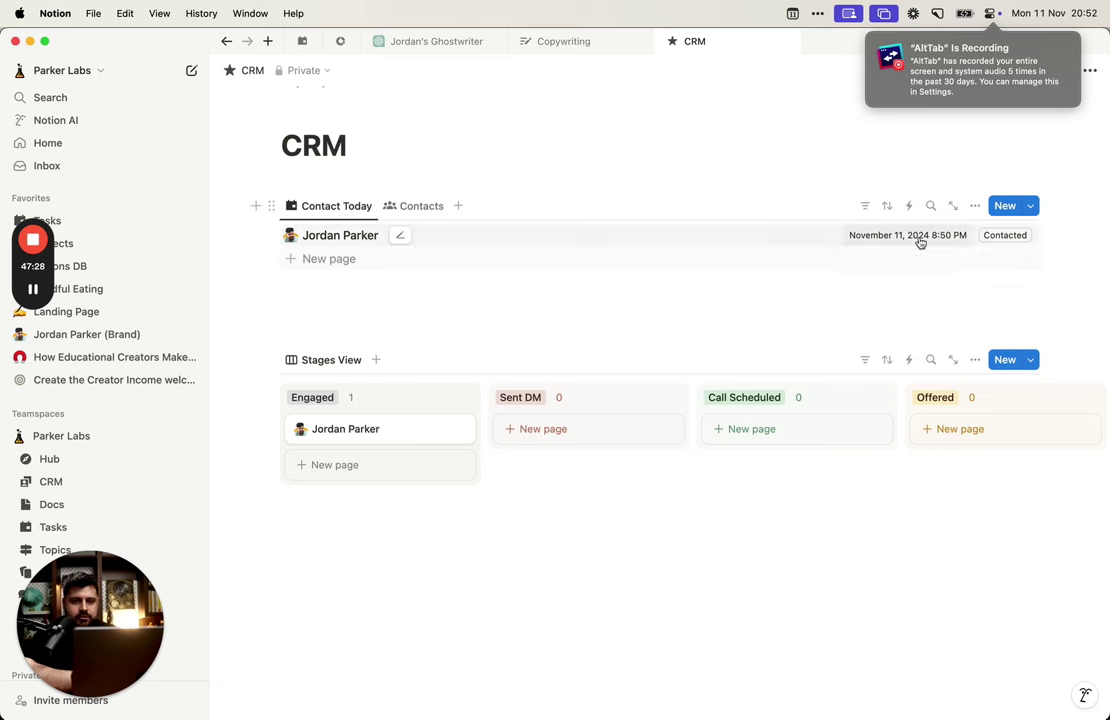
Step: Add a Next Contact filter to Contact Today with its relative period set to this day
{"action": "left_click", "coordinate": [867, 207]}
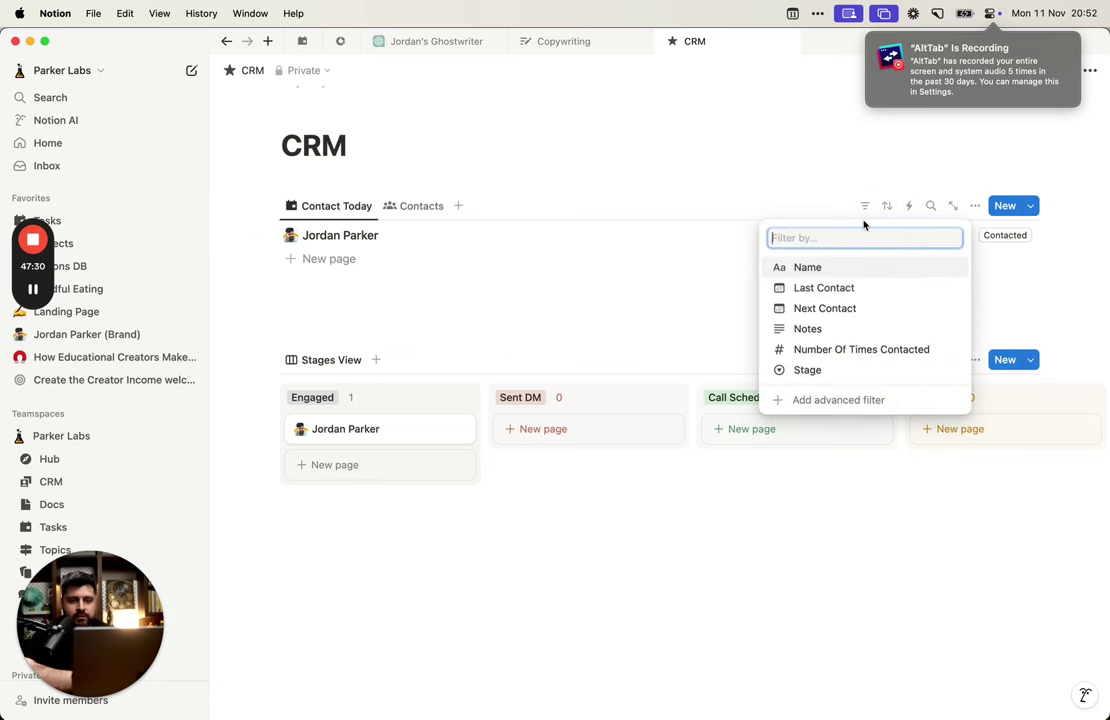
{"action": "left_click", "coordinate": [859, 308]}
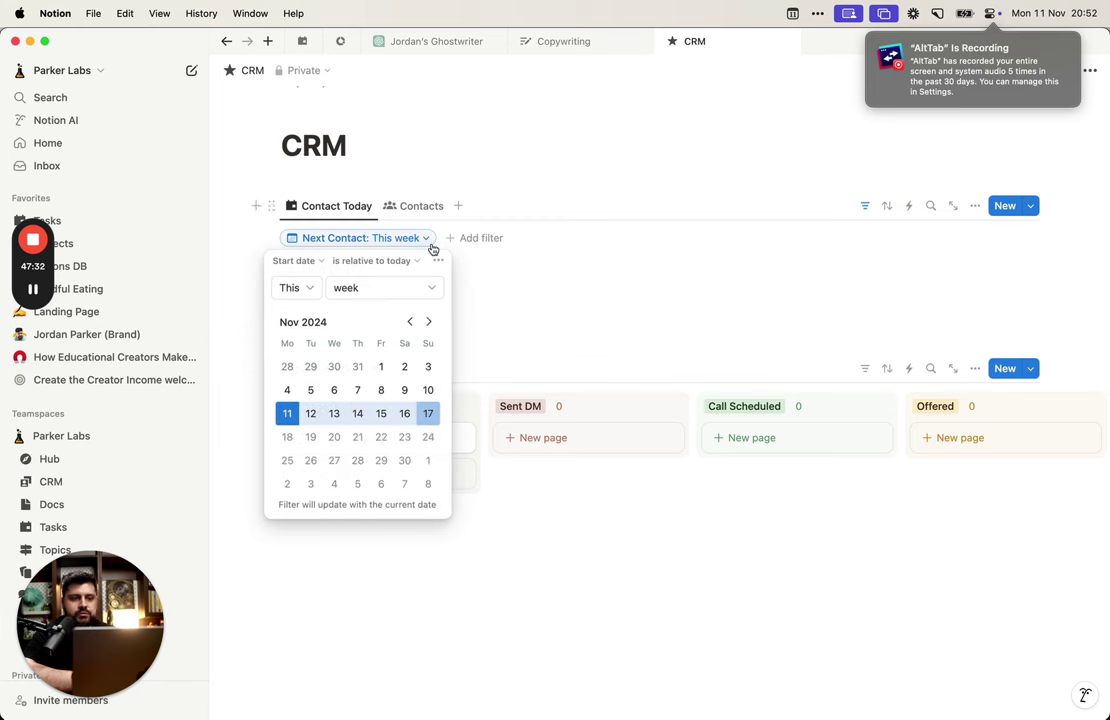
{"action": "left_click", "coordinate": [302, 289]}
{"action": "left_click", "coordinate": [326, 282]}
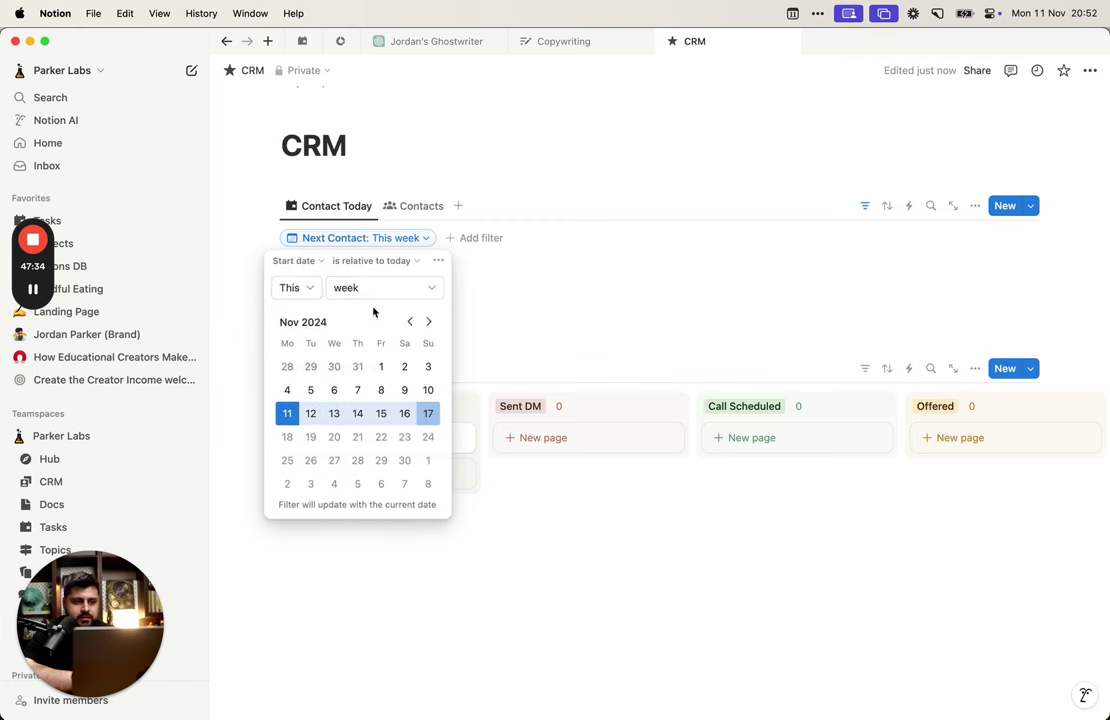
{"action": "left_click", "coordinate": [330, 289]}
{"action": "left_click", "coordinate": [310, 289]}
{"action": "left_click", "coordinate": [310, 289]}
{"action": "left_click", "coordinate": [353, 289]}
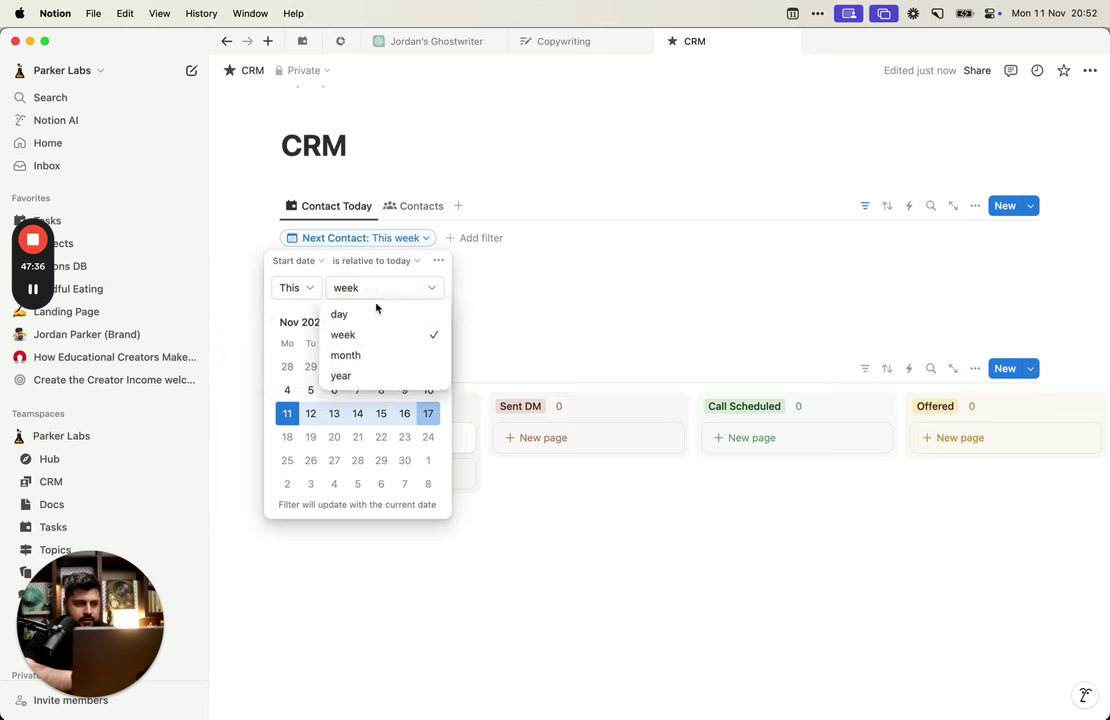
{"action": "left_click", "coordinate": [342, 315]}
{"action": "left_click", "coordinate": [290, 288]}
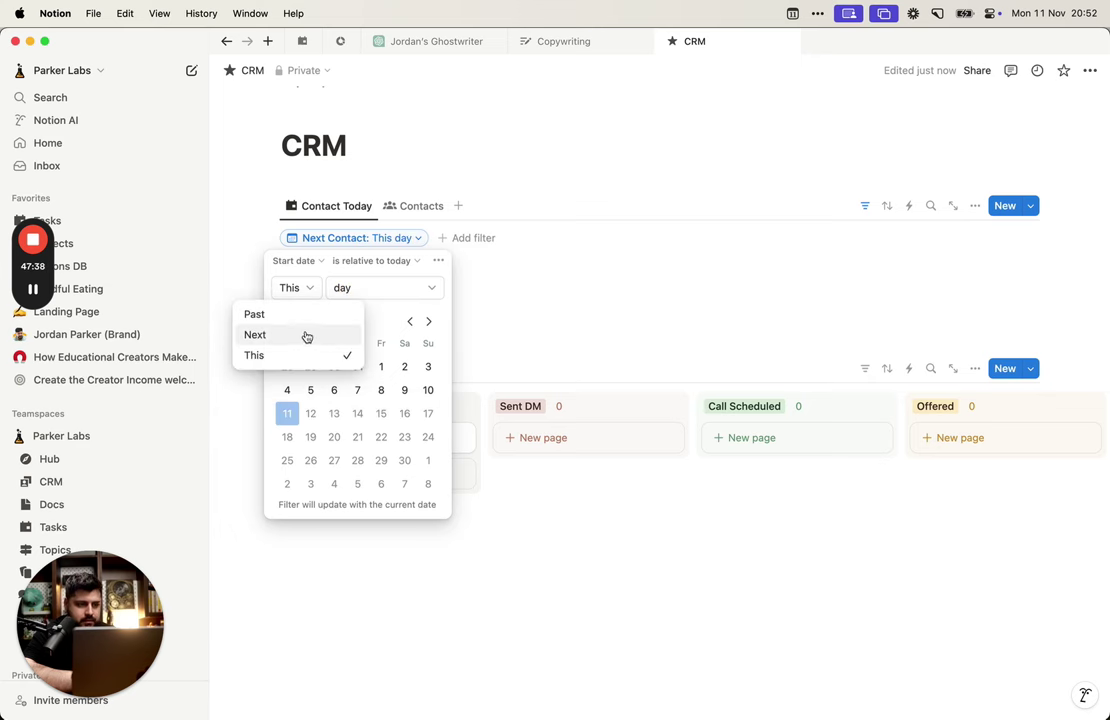
{"action": "left_click", "coordinate": [370, 299]}
Step: Set the filter to Next Contact start date is after Yesterday
{"action": "left_click", "coordinate": [314, 262]}
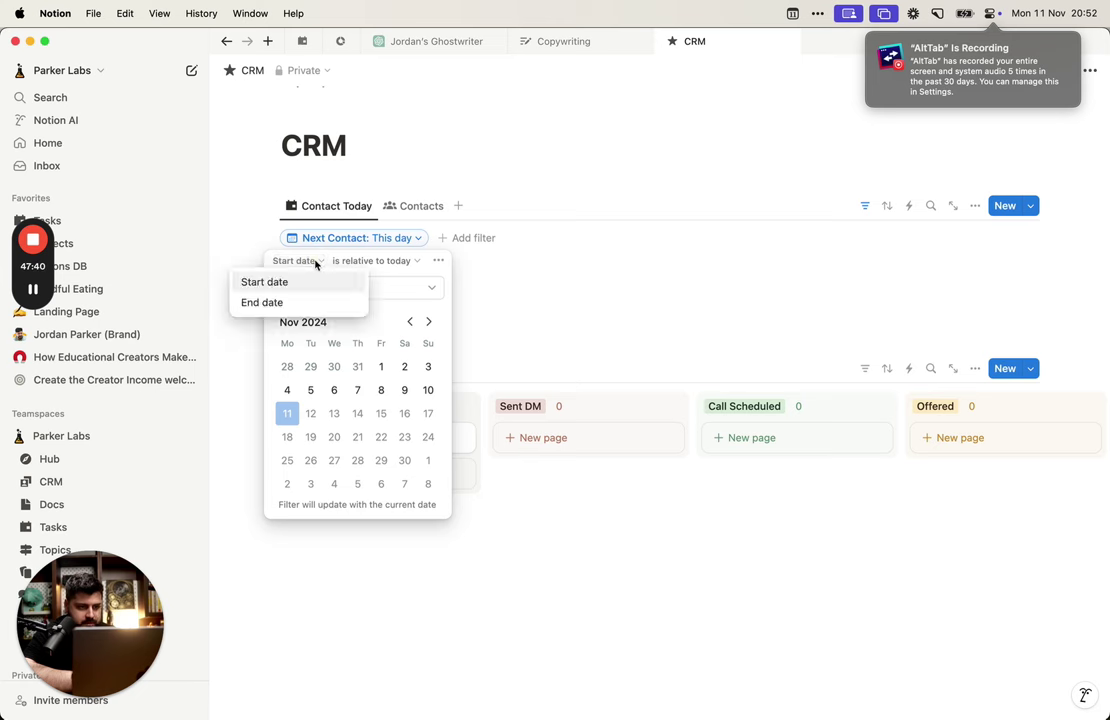
{"action": "left_click", "coordinate": [334, 263]}
{"action": "left_click", "coordinate": [360, 262]}
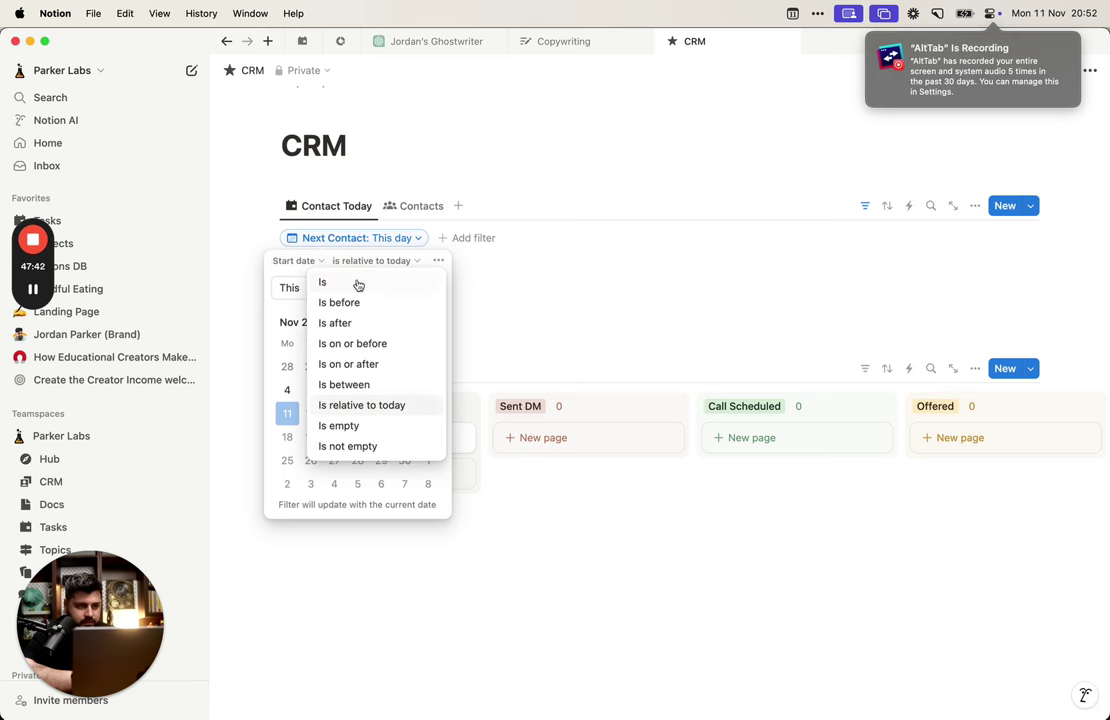
{"action": "left_click", "coordinate": [359, 323]}
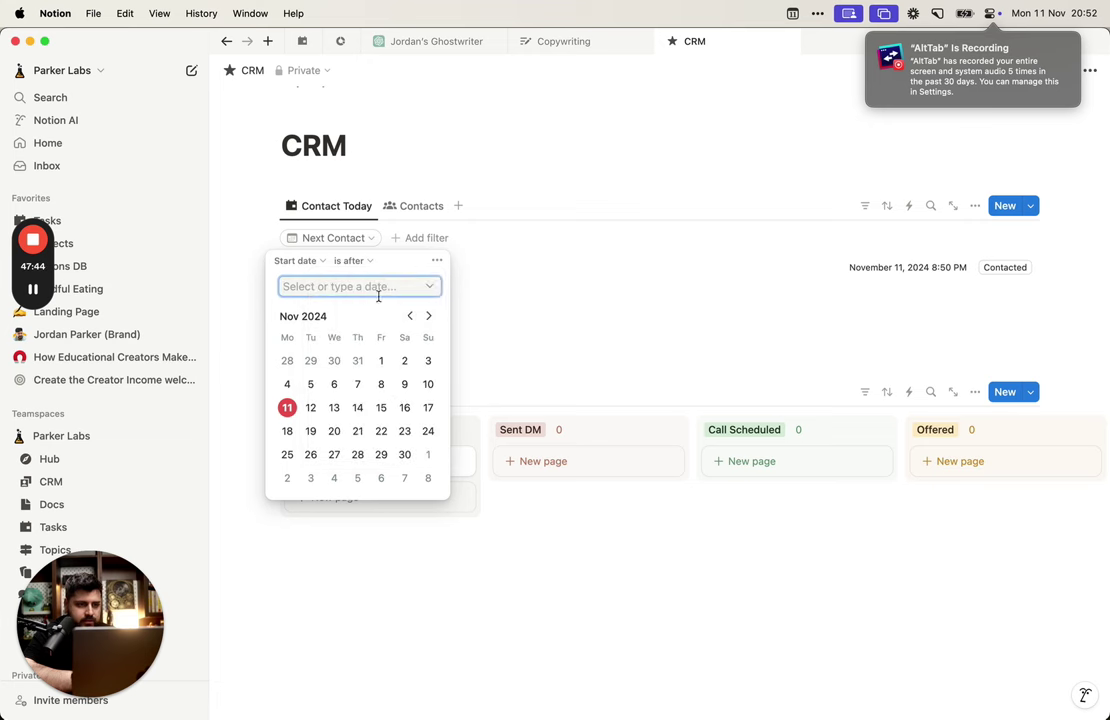
{"action": "left_click", "coordinate": [439, 287]}
{"action": "left_click", "coordinate": [362, 353]}
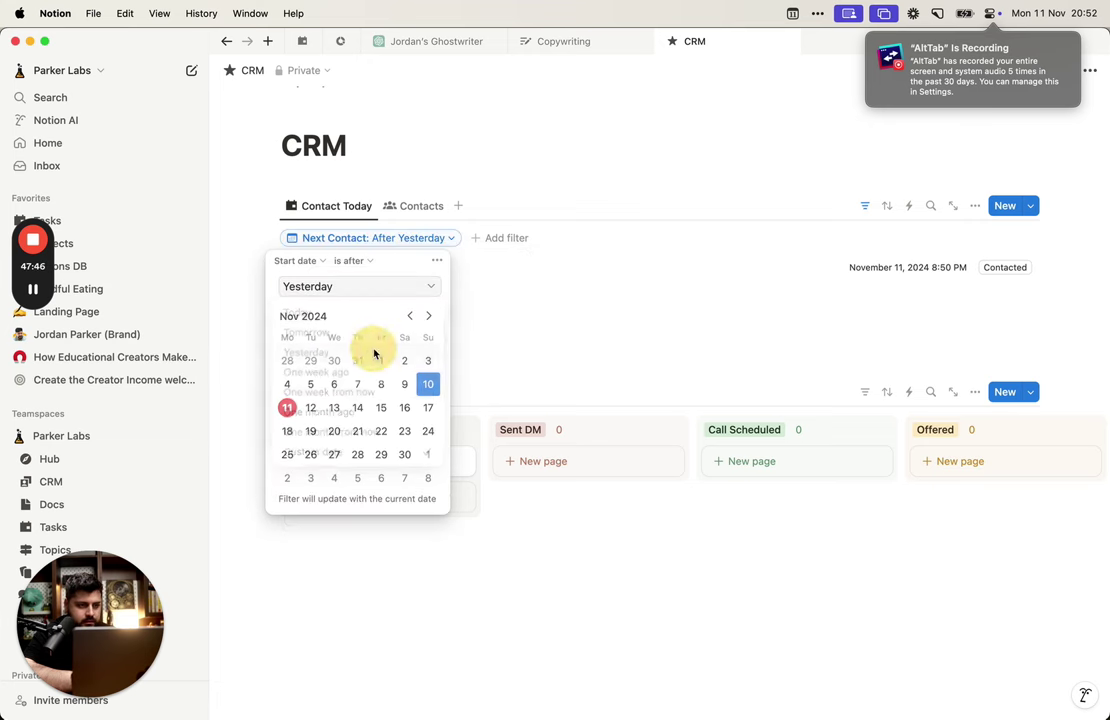
{"action": "left_click", "coordinate": [592, 232]}
Step: Change the Next Contact filter to match Today
{"action": "left_click", "coordinate": [863, 205]}
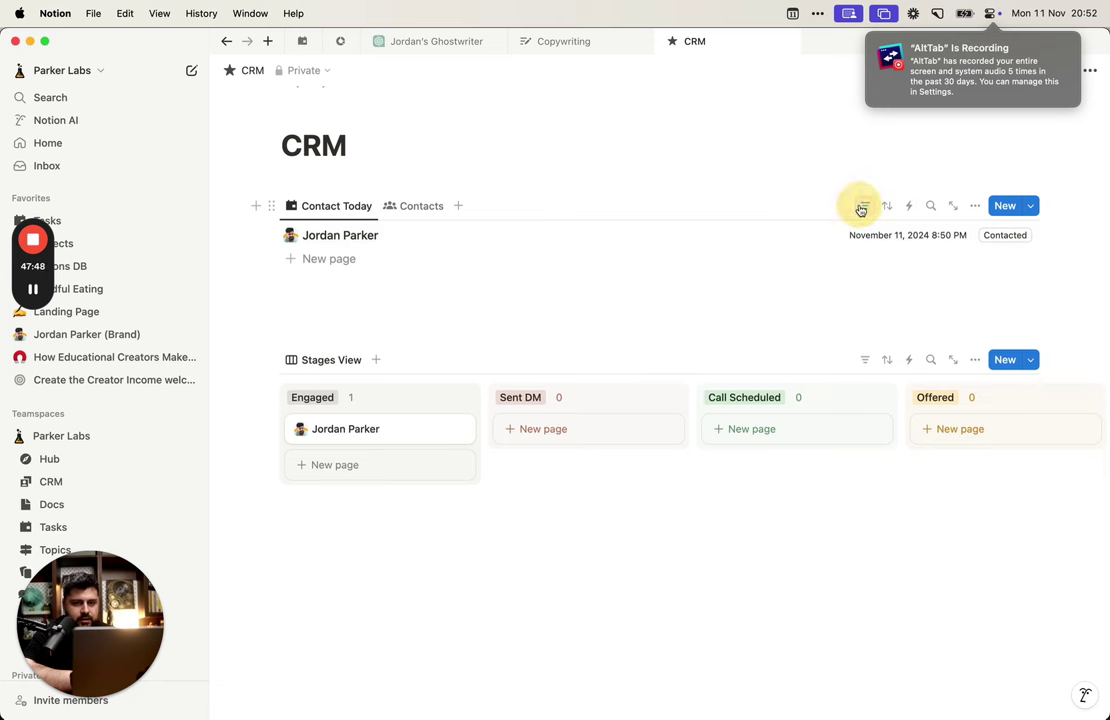
{"action": "left_click", "coordinate": [865, 205]}
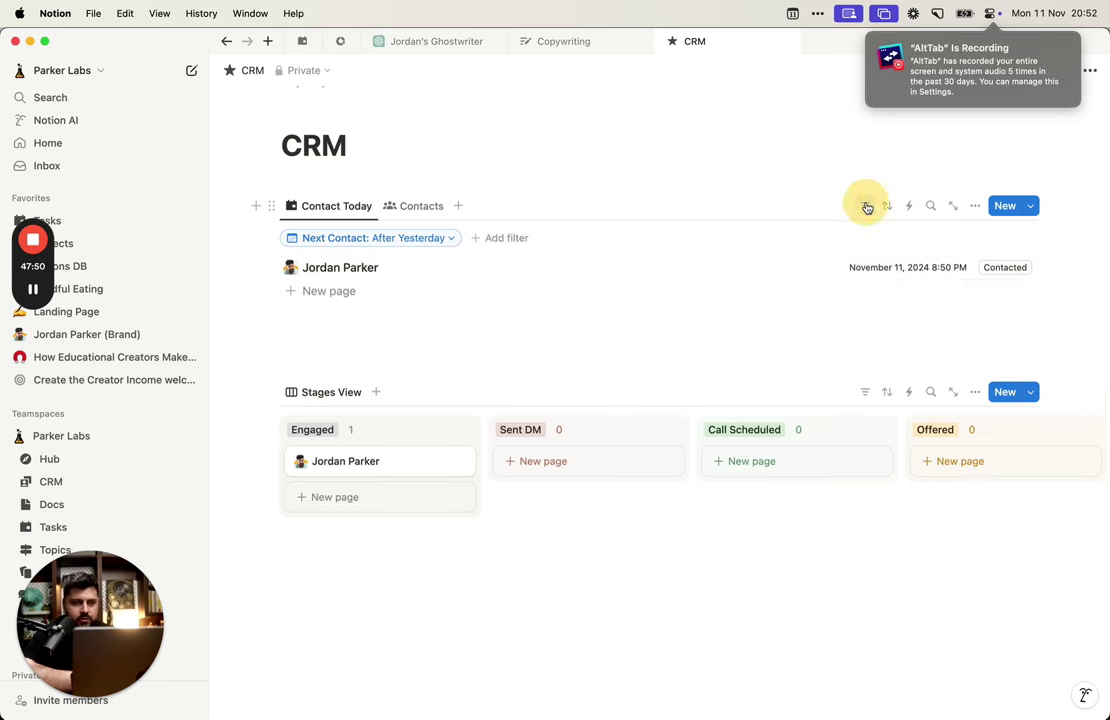
{"action": "left_click", "coordinate": [410, 238]}
{"action": "left_click", "coordinate": [350, 261]}
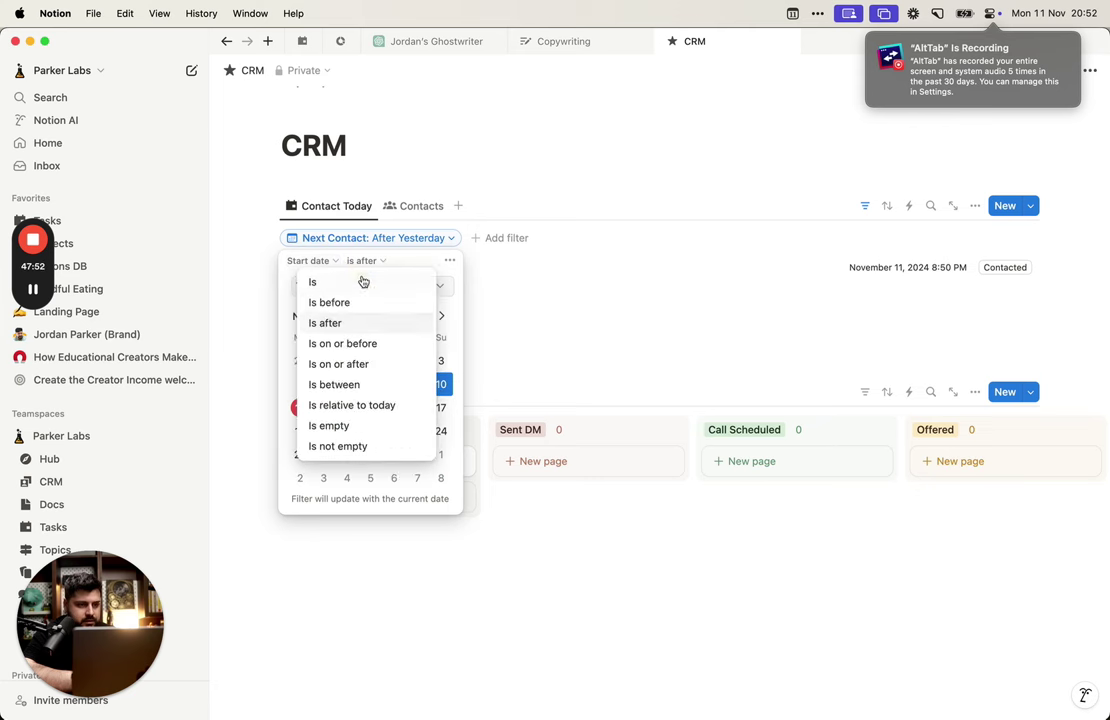
{"action": "left_click", "coordinate": [382, 284]}
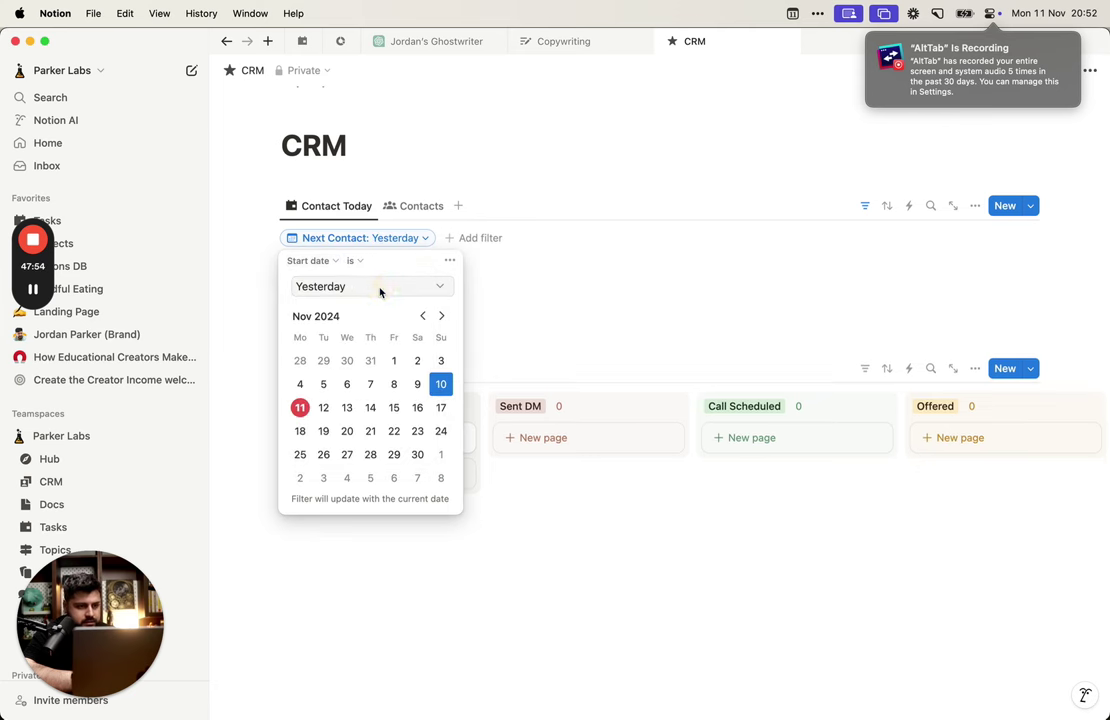
{"action": "left_click", "coordinate": [440, 287]}
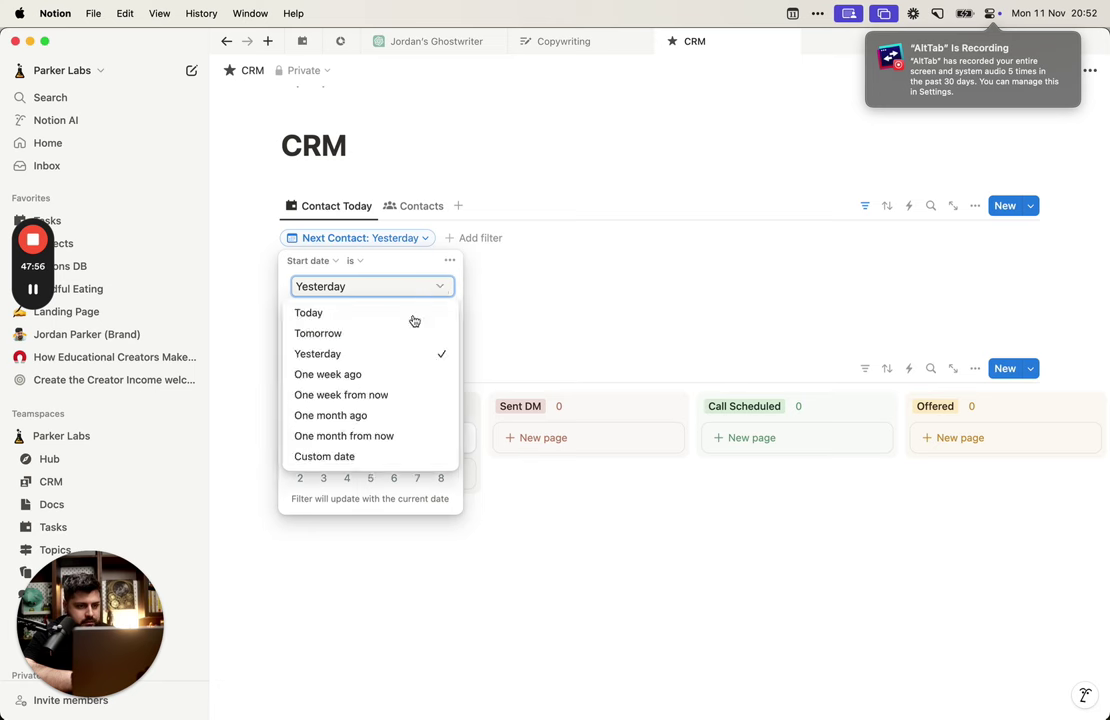
{"action": "left_click", "coordinate": [400, 313]}
{"action": "left_click", "coordinate": [577, 339]}
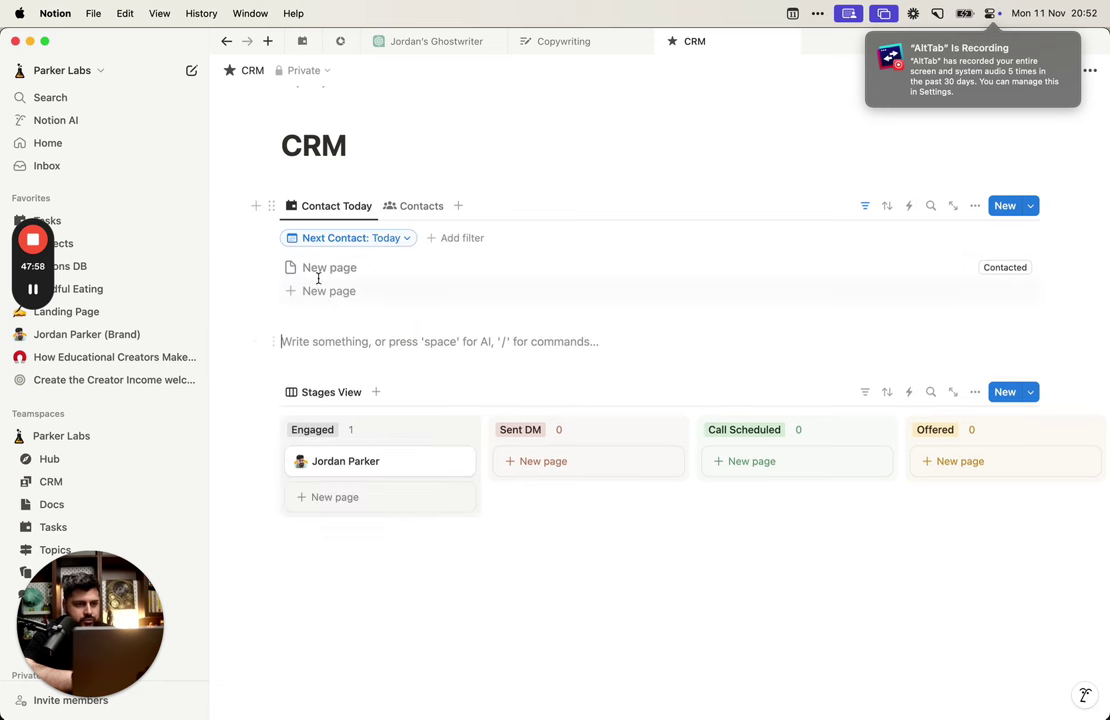
Step: Trash the empty 'New page' row from its page options, then show Contacts
{"action": "left_click", "coordinate": [282, 273]}
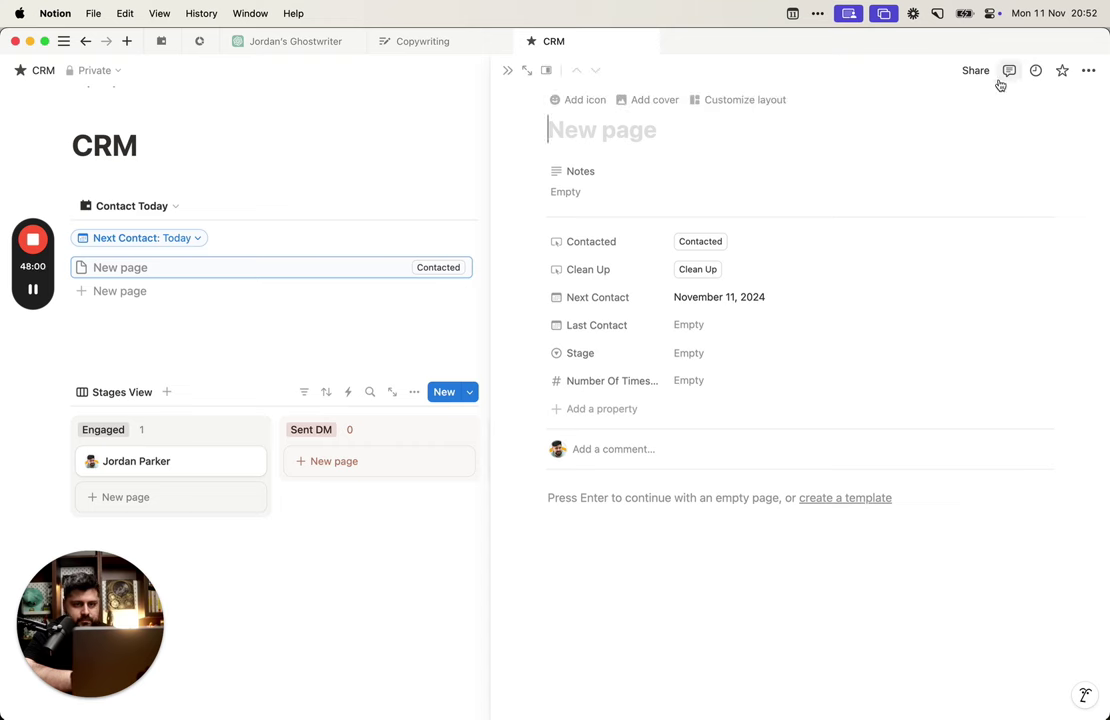
{"action": "left_click", "coordinate": [1088, 70]}
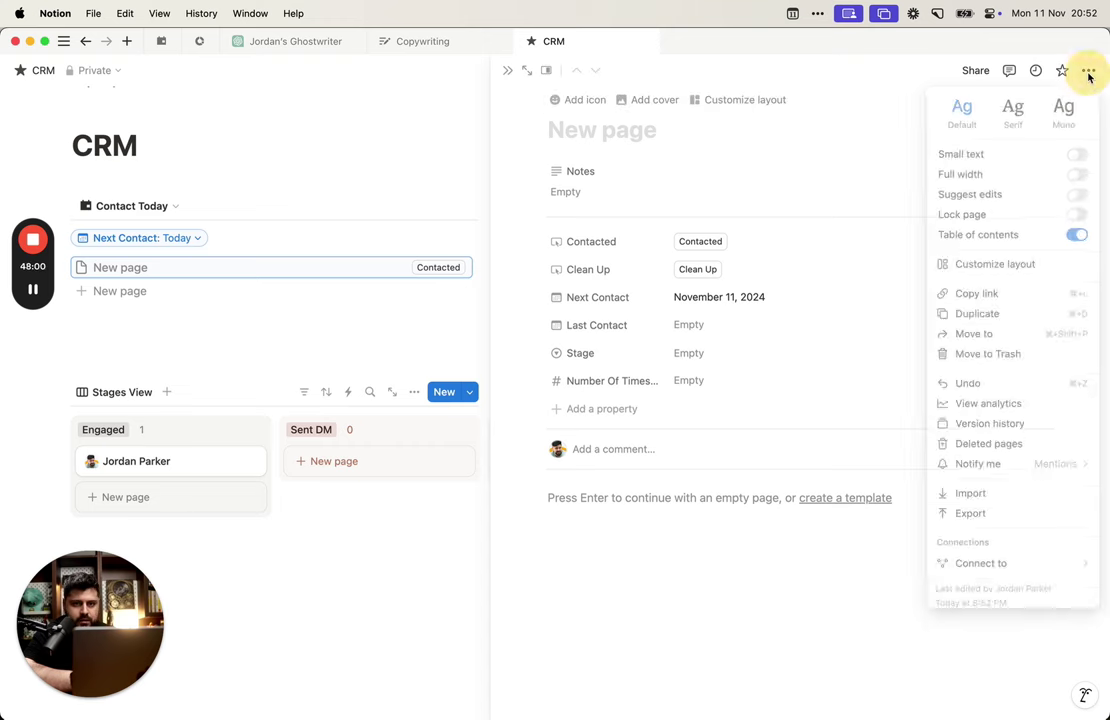
{"action": "left_click", "coordinate": [985, 362]}
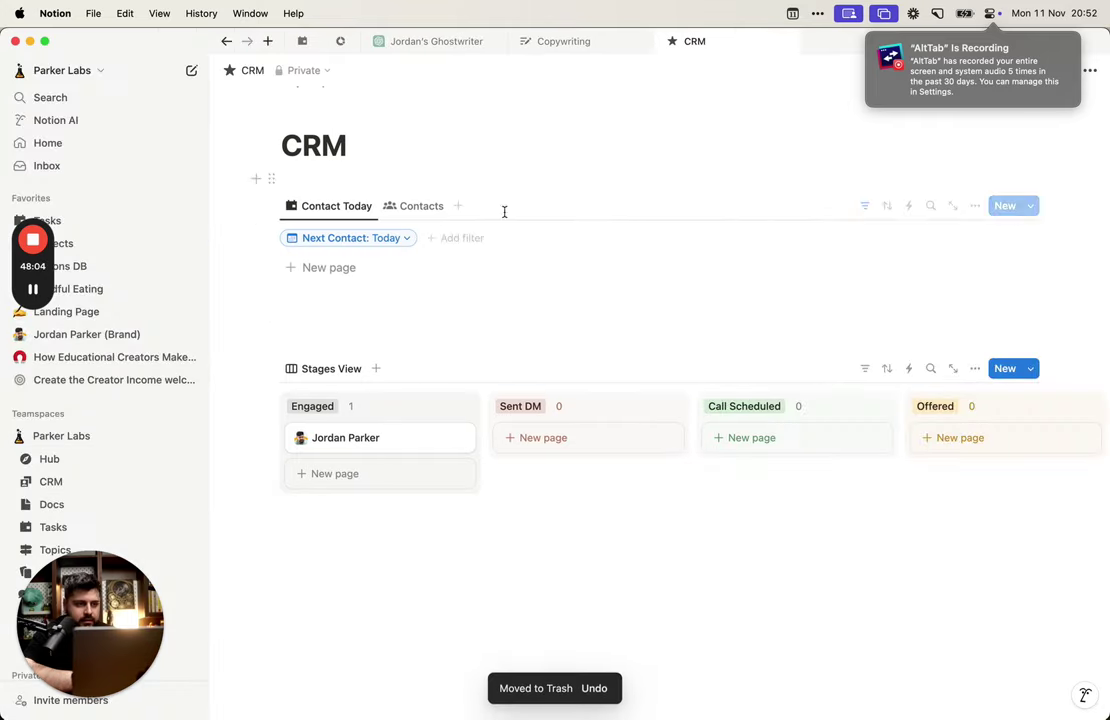
{"action": "left_click", "coordinate": [425, 207]}
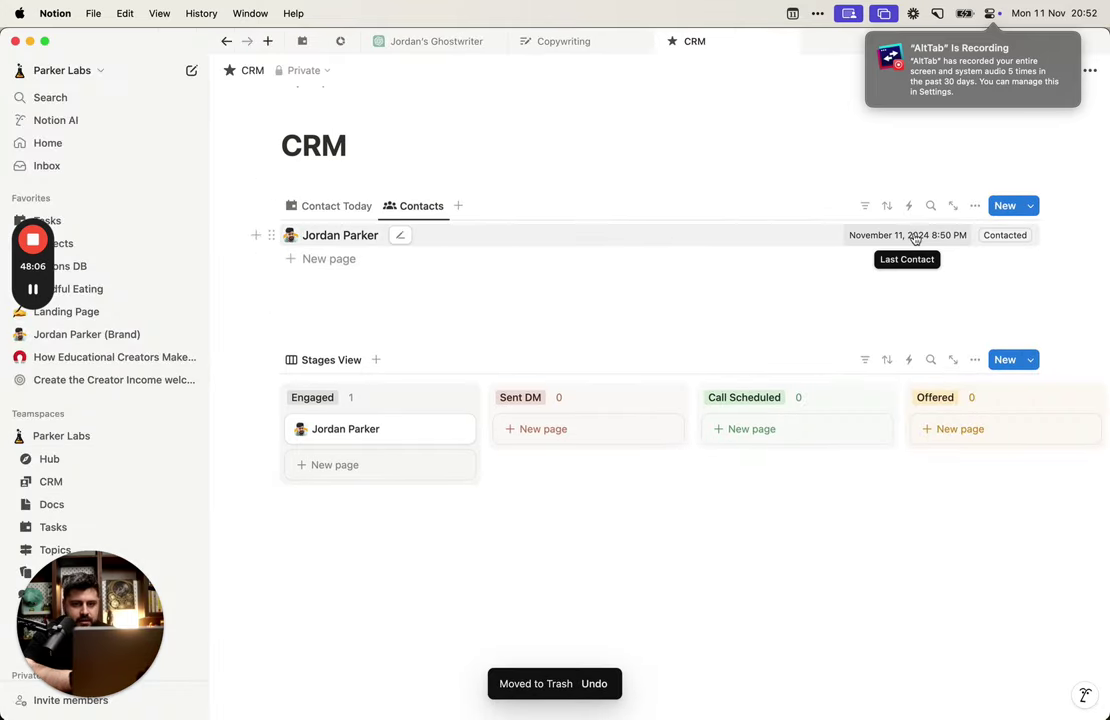
{"action": "left_click", "coordinate": [798, 240]}
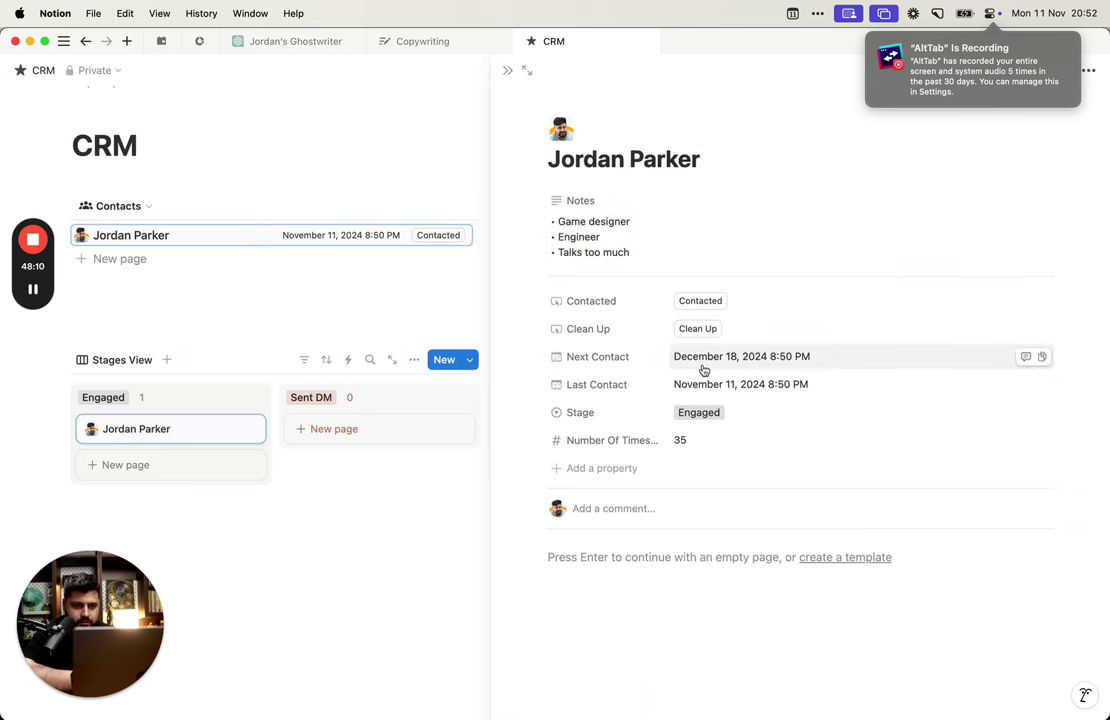
{"action": "left_click", "coordinate": [702, 330]}
{"action": "left_click", "coordinate": [701, 302]}
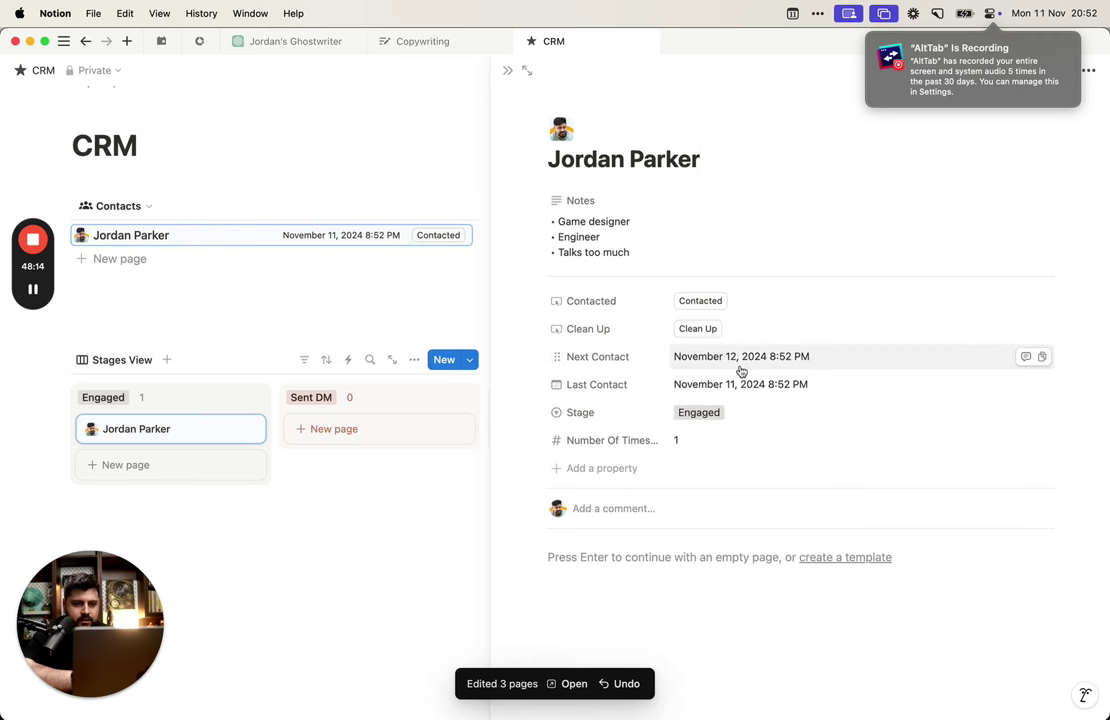
{"action": "left_click", "coordinate": [122, 205]}
{"action": "left_click", "coordinate": [146, 260]}
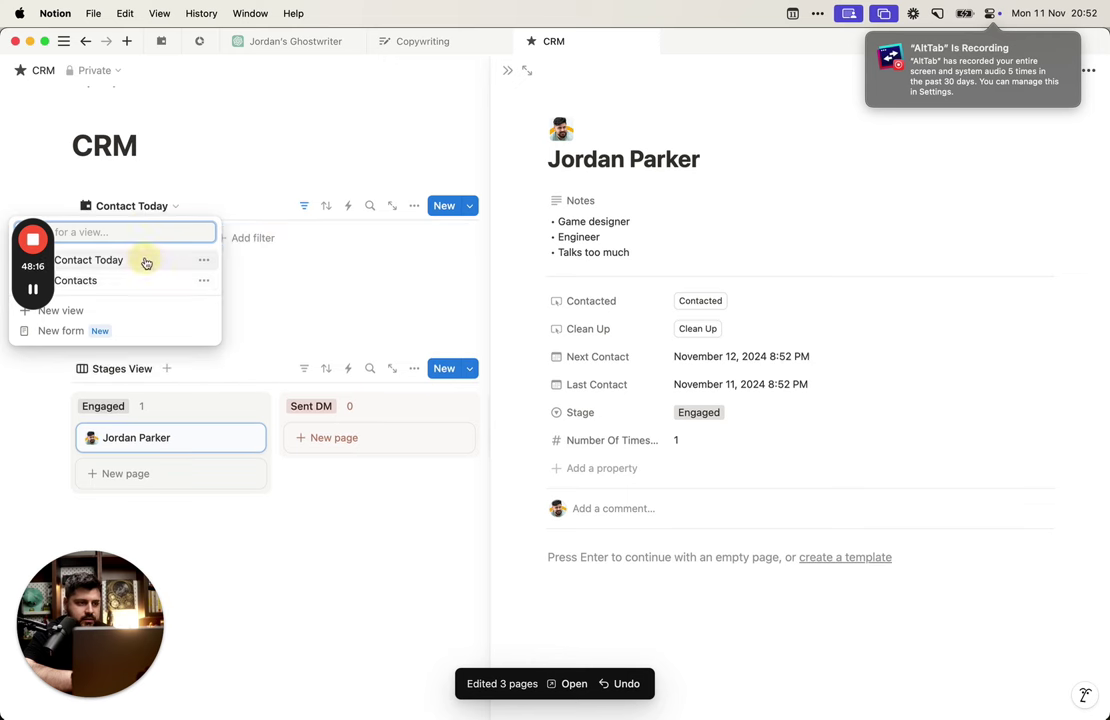
{"action": "left_click", "coordinate": [152, 212]}
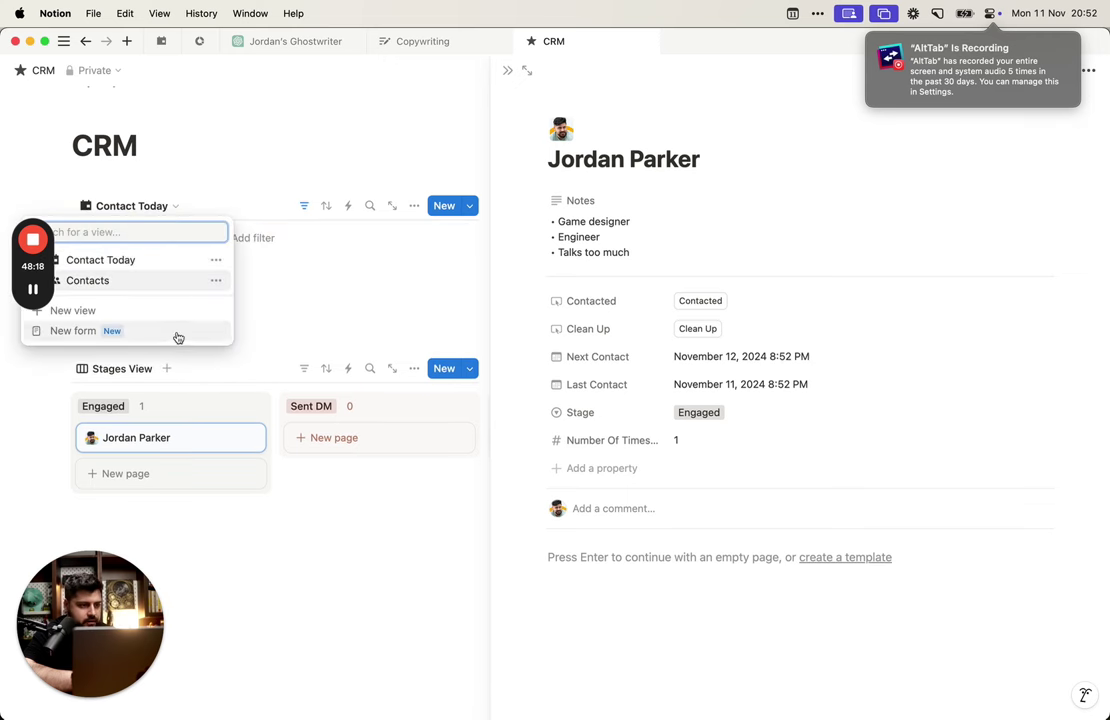
{"action": "left_click", "coordinate": [131, 215]}
{"action": "left_click", "coordinate": [492, 83]}
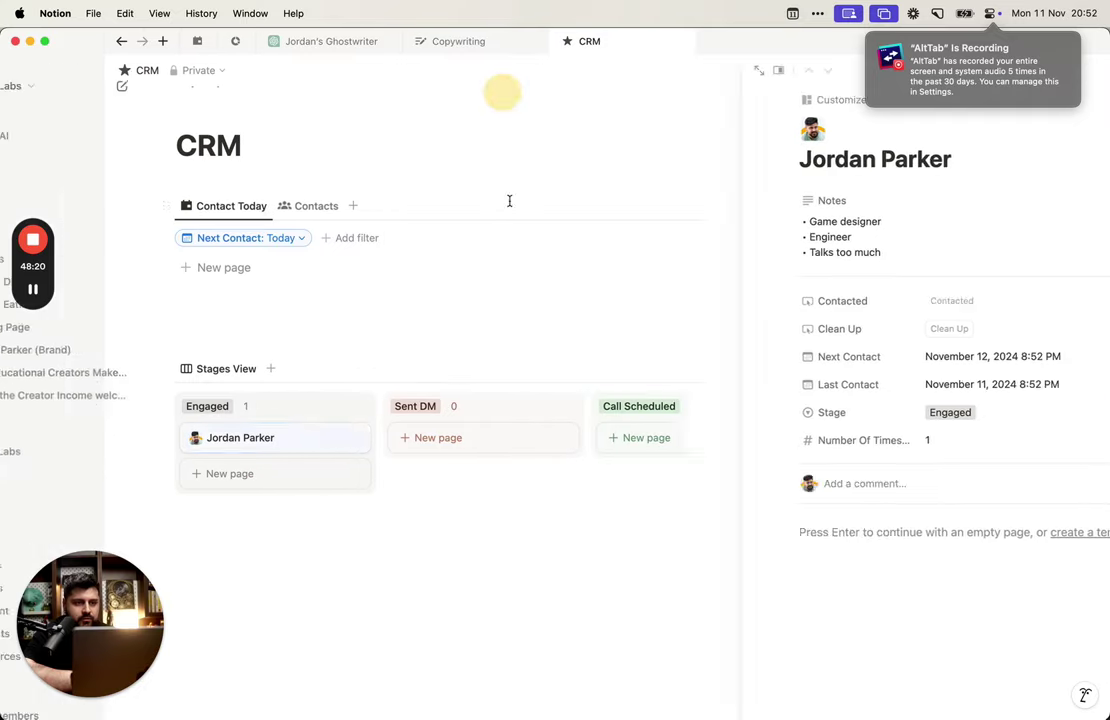
{"action": "left_click", "coordinate": [412, 206]}
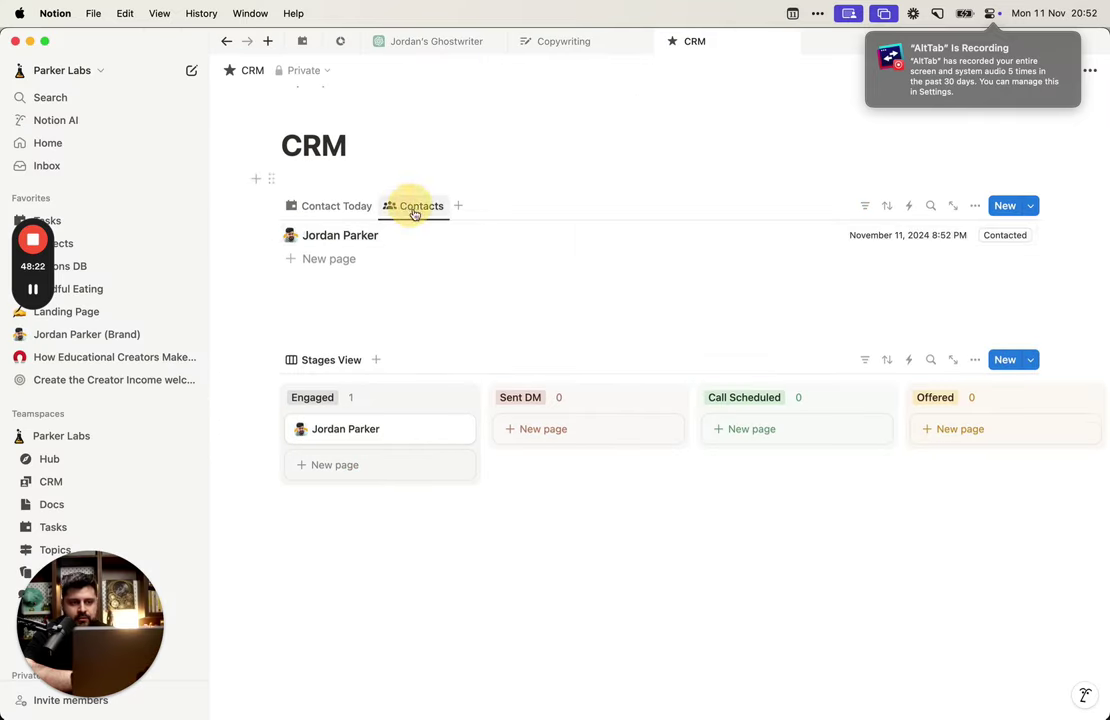
{"action": "left_click", "coordinate": [458, 238]}
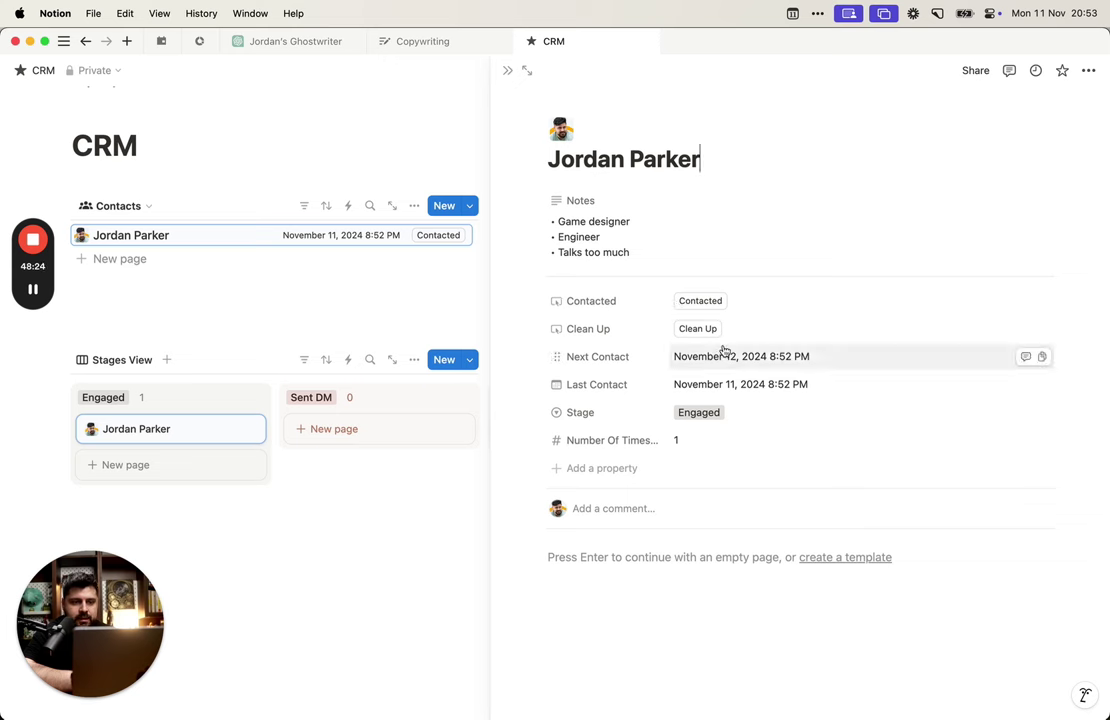
{"action": "left_click", "coordinate": [721, 357]}
{"action": "left_click", "coordinate": [697, 451]}
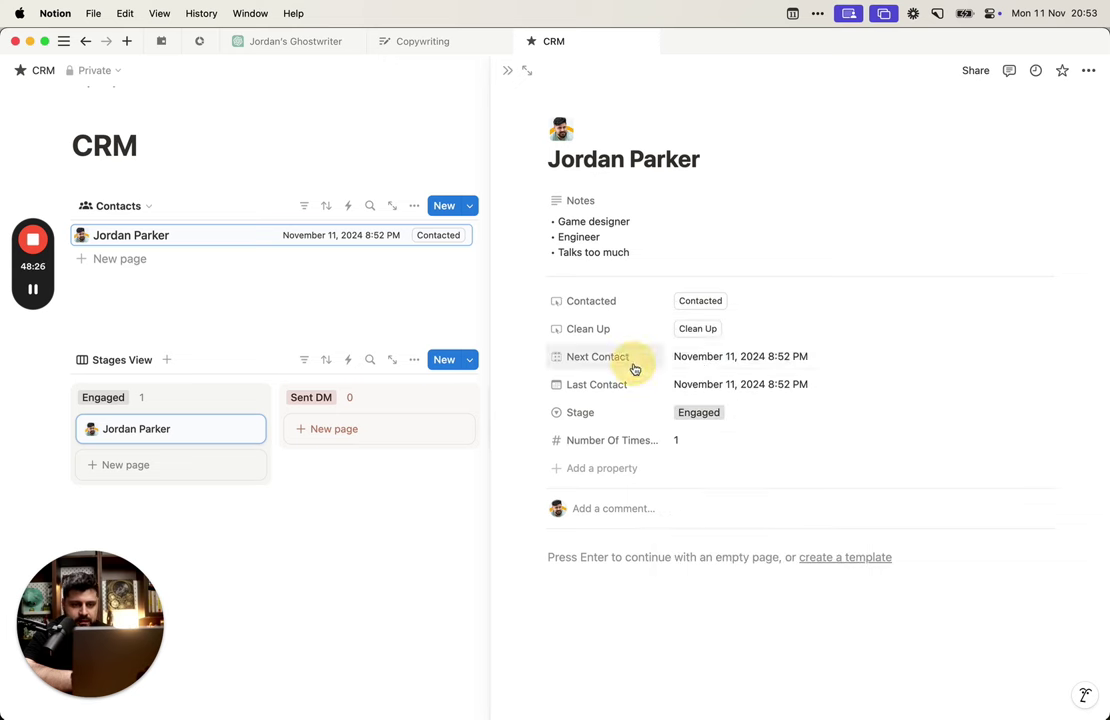
{"action": "left_click", "coordinate": [711, 387]}
{"action": "left_click", "coordinate": [838, 428]}
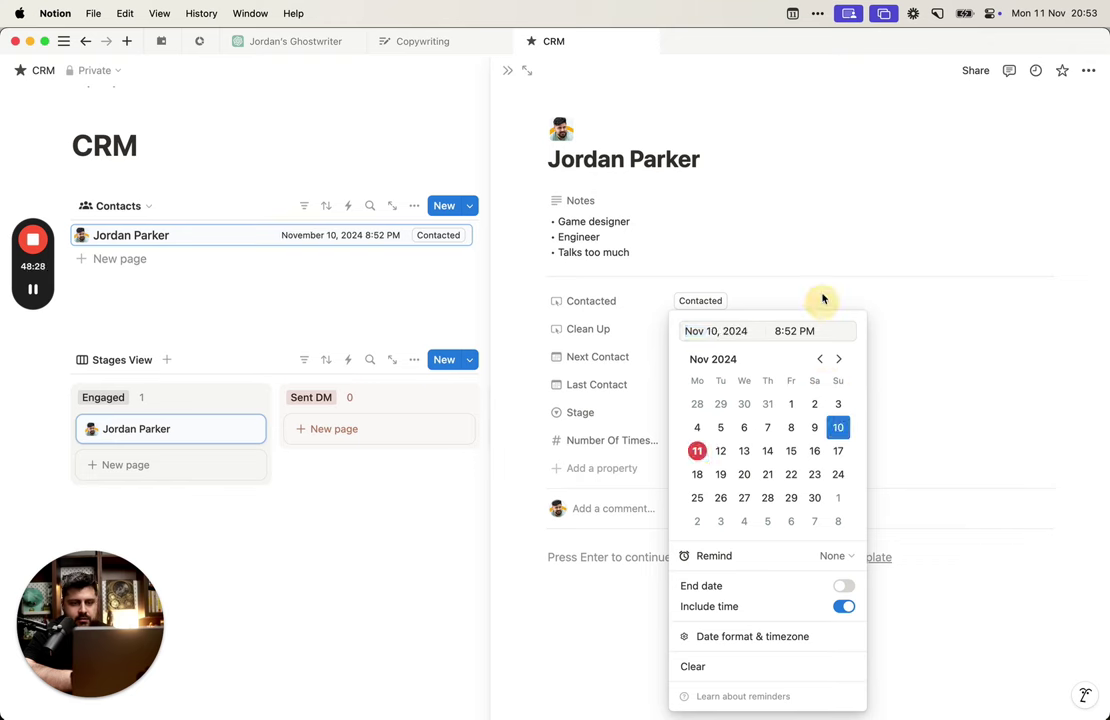
{"action": "left_click", "coordinate": [552, 194]}
{"action": "left_click", "coordinate": [508, 73]}
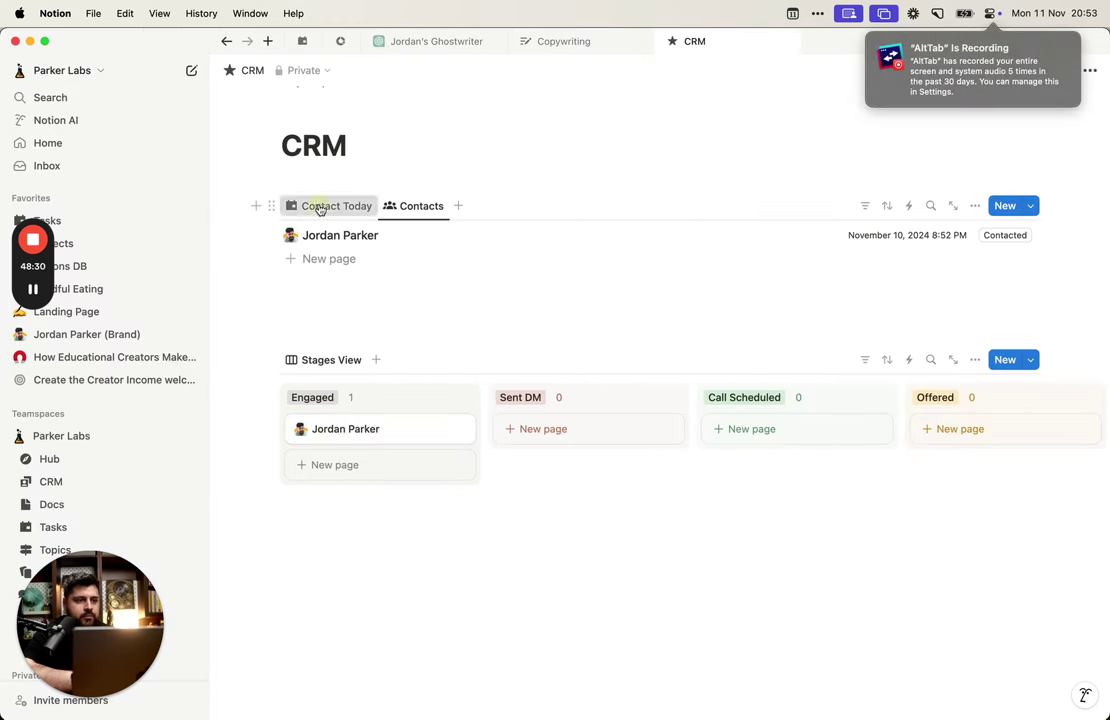
{"action": "left_click", "coordinate": [317, 208]}
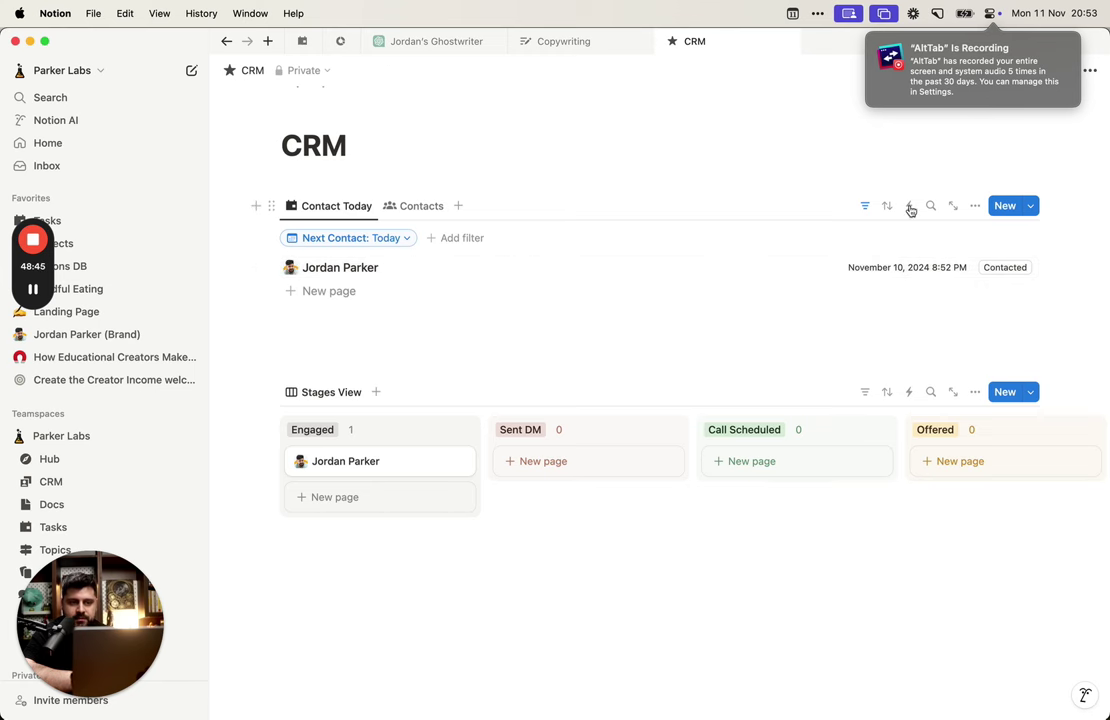
{"action": "left_click", "coordinate": [867, 208]}
{"action": "left_click", "coordinate": [867, 208]}
{"action": "left_click", "coordinate": [867, 208]}
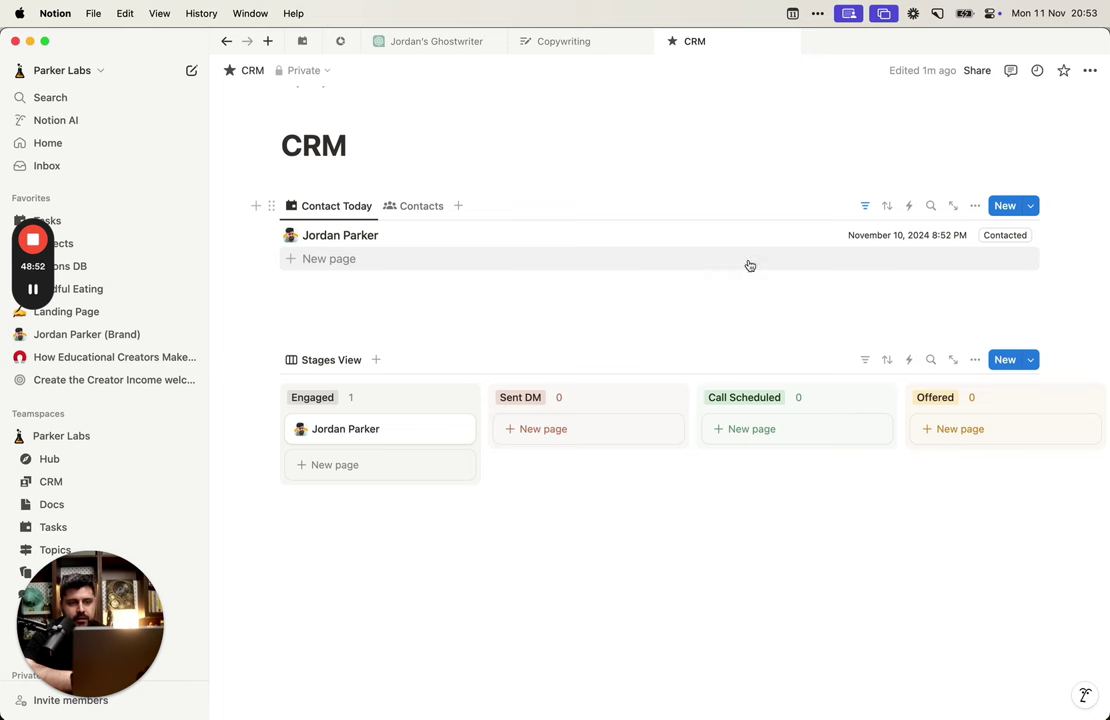
{"action": "left_click", "coordinate": [1008, 236]}
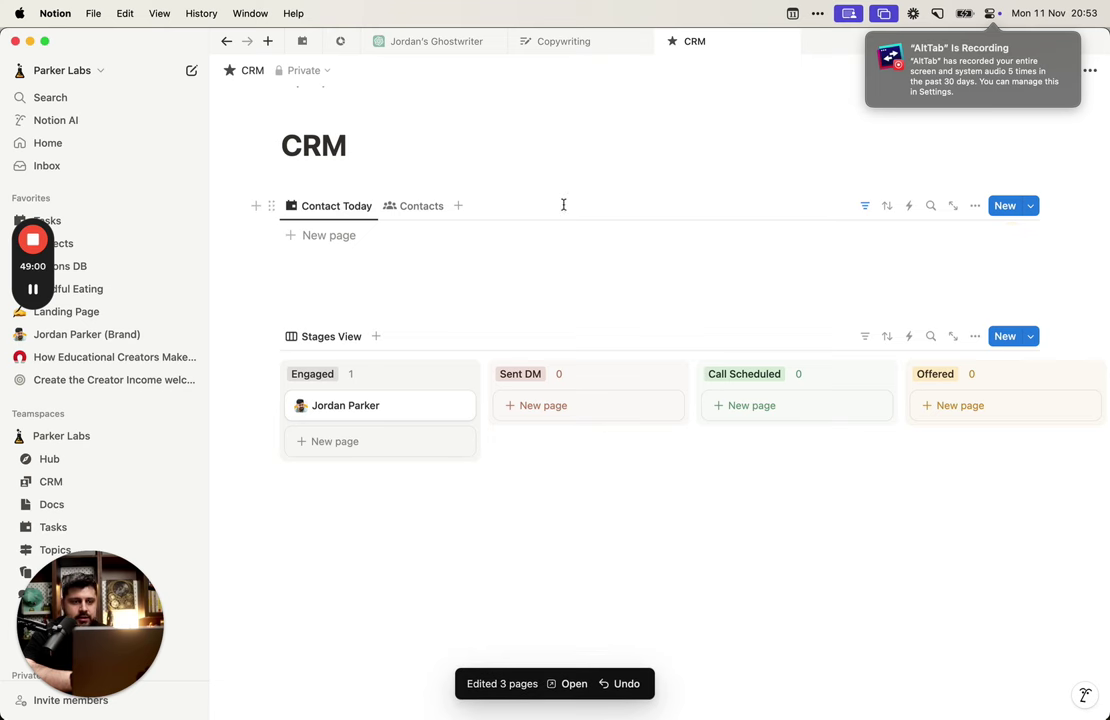
{"action": "left_click", "coordinate": [395, 206]}
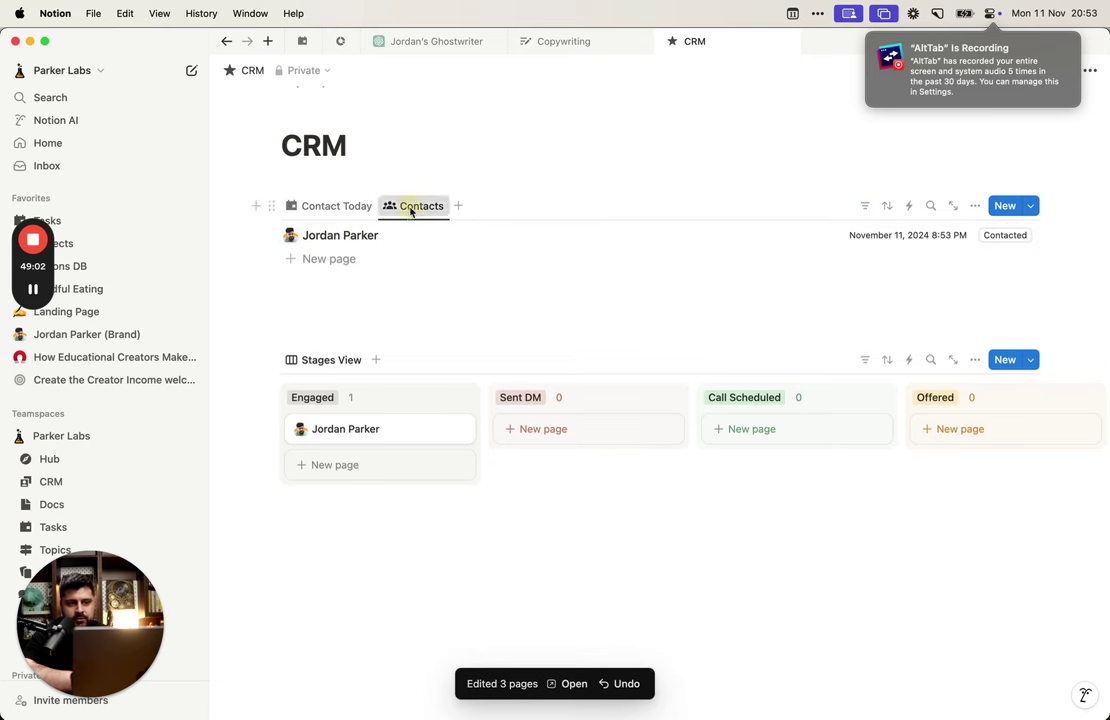
{"action": "left_click", "coordinate": [412, 206]}
Step: Rename the Contacts view to 'All Contacts' in its view settings
{"action": "left_click", "coordinate": [445, 255]}
{"action": "key", "text": "Left"}
{"action": "type", "text": "All"}
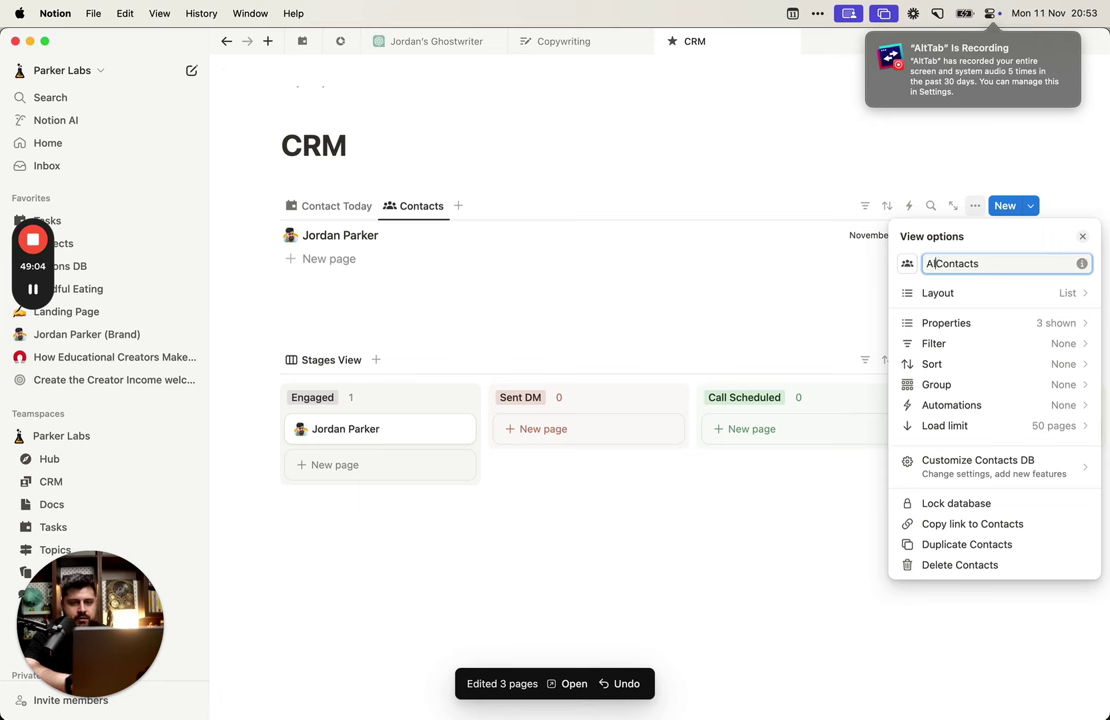
{"action": "left_click", "coordinate": [362, 206]}
Step: Toggle between the Contact Today and All Contacts views to check both
{"action": "left_click", "coordinate": [352, 206]}
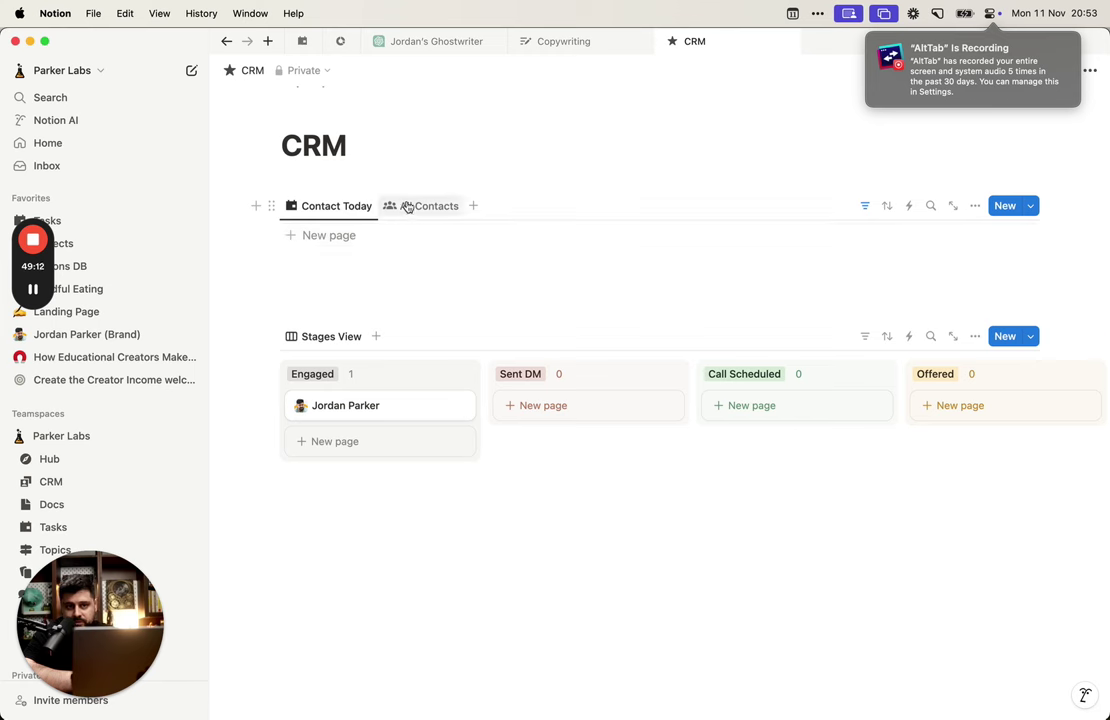
{"action": "left_click", "coordinate": [398, 206]}
{"action": "left_click", "coordinate": [353, 206]}
{"action": "left_click", "coordinate": [426, 210]}
{"action": "left_click", "coordinate": [354, 210]}
{"action": "left_click", "coordinate": [426, 210]}
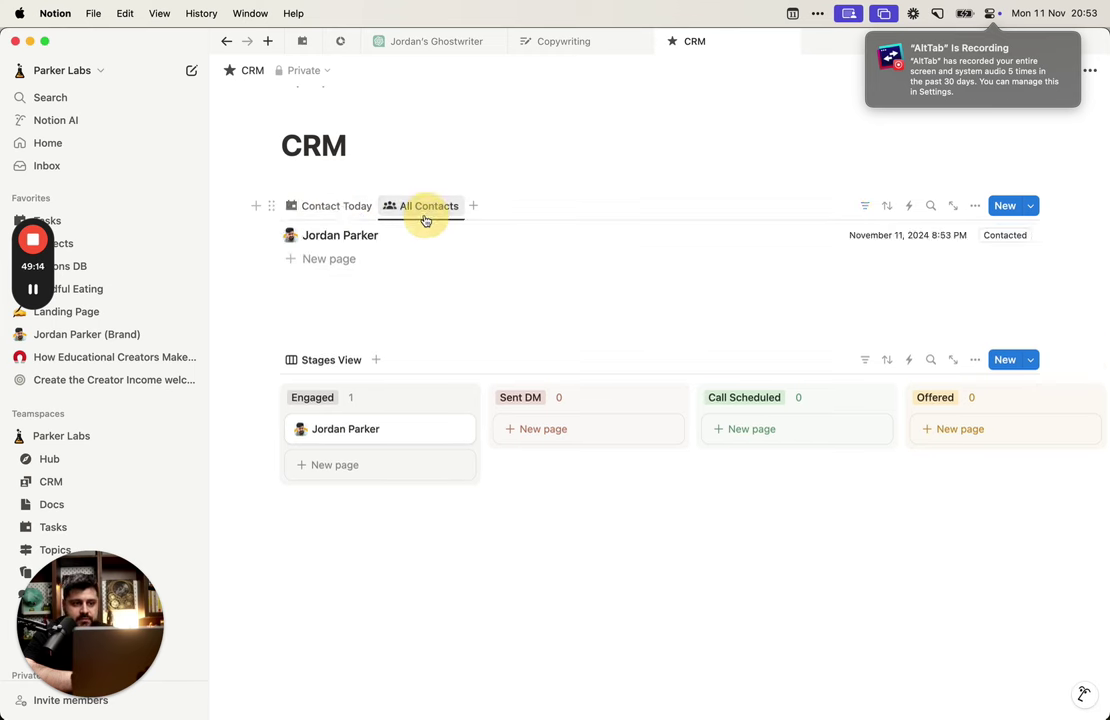
{"action": "left_click", "coordinate": [372, 210]}
{"action": "left_click", "coordinate": [421, 216]}
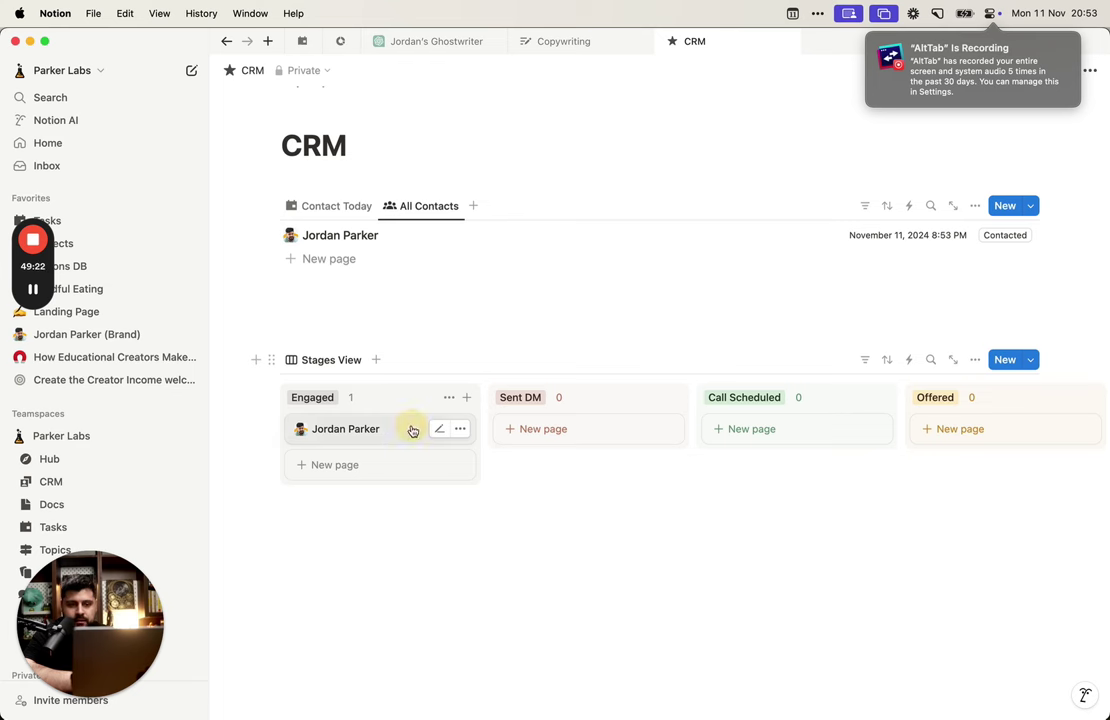
Step: Drag the contact's card from Engaged through Sent DM and Call Scheduled into the Offered column
{"action": "left_click_drag", "start_coordinate": [412, 430], "coordinate": [525, 413]}
{"action": "scroll", "coordinate": [434, 456], "scroll_direction": "right", "scroll_amount": 2}
{"action": "scroll", "coordinate": [434, 456], "scroll_direction": "left", "scroll_amount": 2}
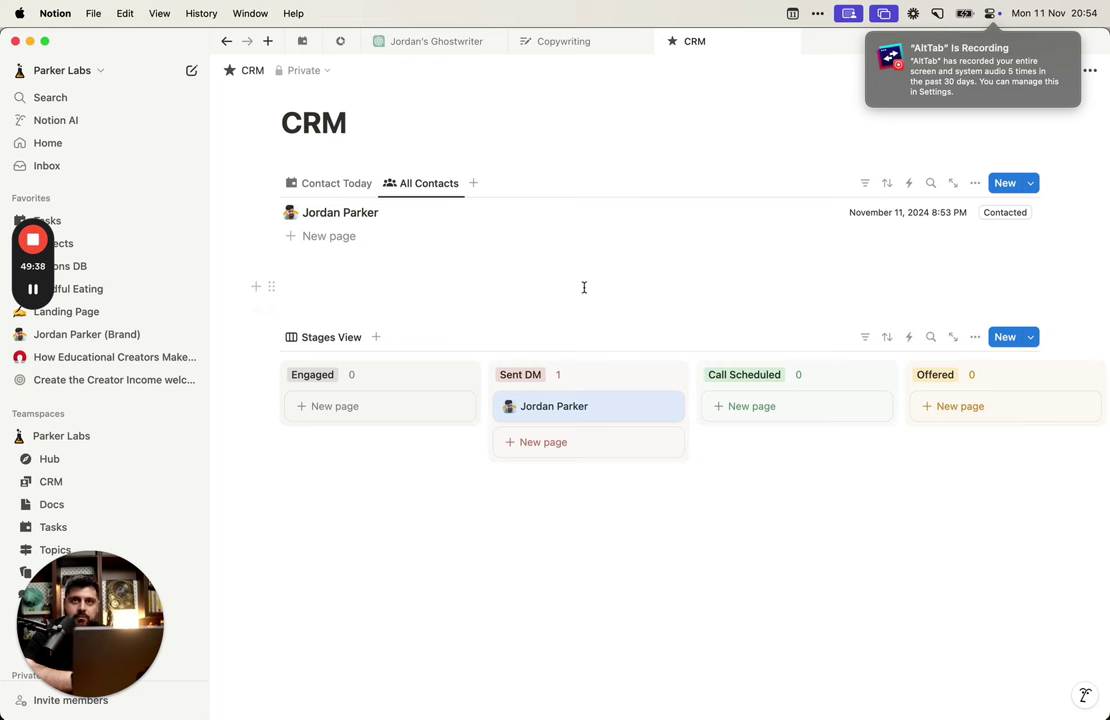
{"action": "scroll", "coordinate": [602, 404], "scroll_direction": "right", "scroll_amount": 3}
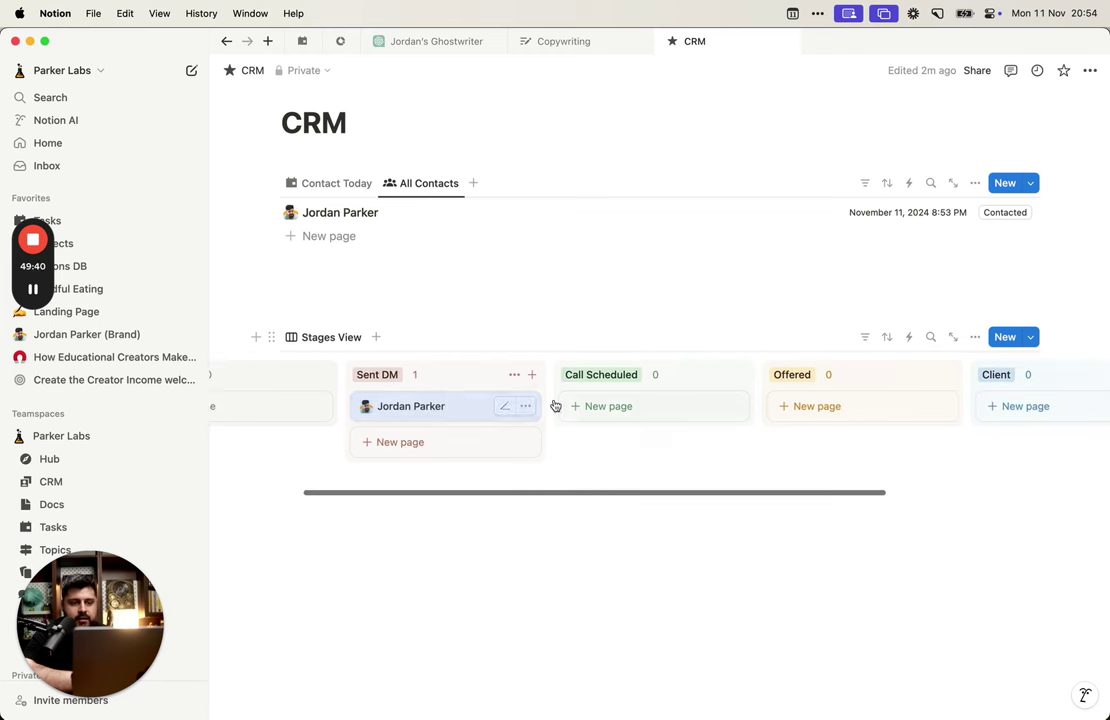
{"action": "left_click_drag", "start_coordinate": [441, 404], "coordinate": [473, 401]}
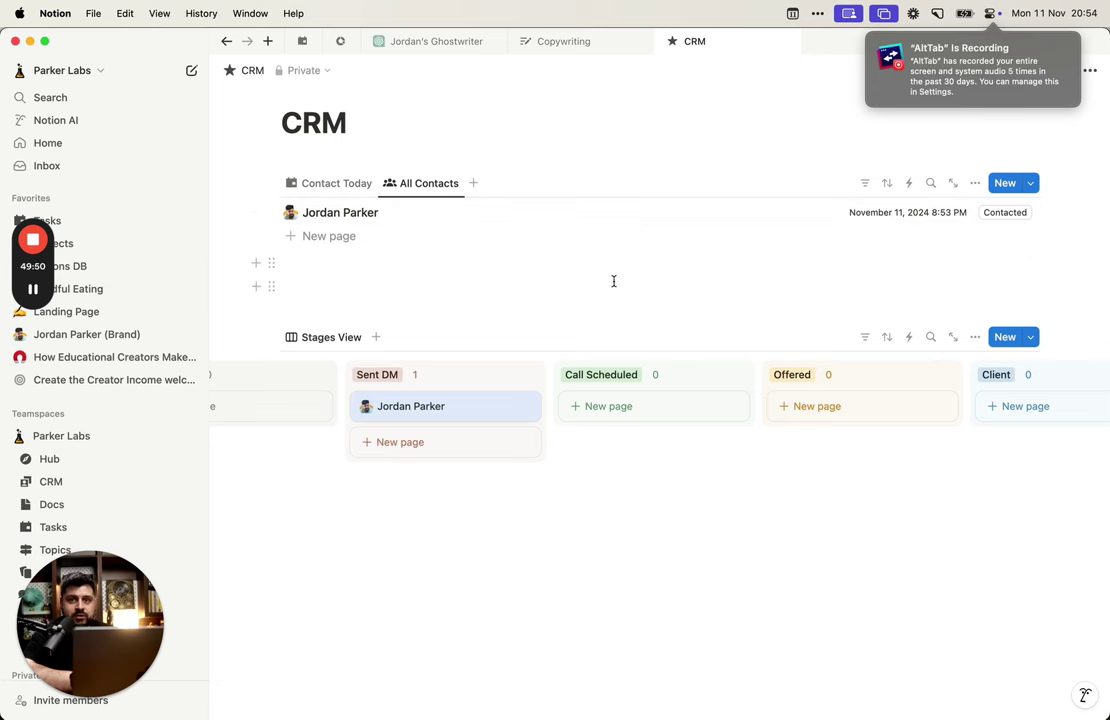
{"action": "left_click_drag", "start_coordinate": [496, 406], "coordinate": [858, 400]}
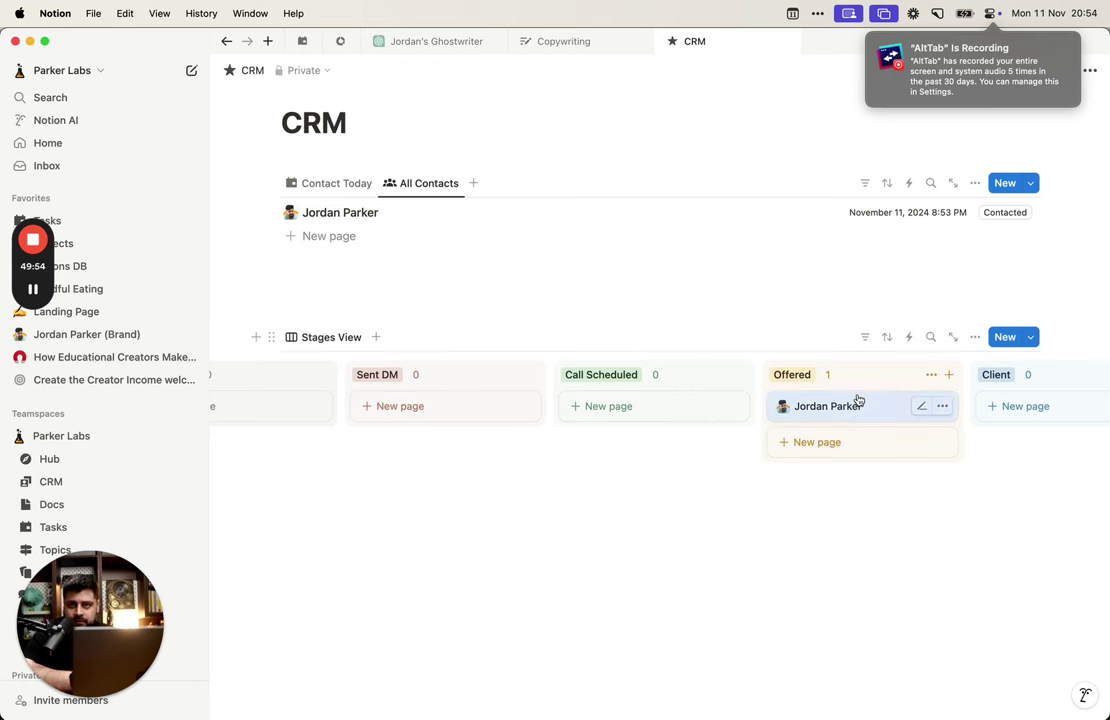
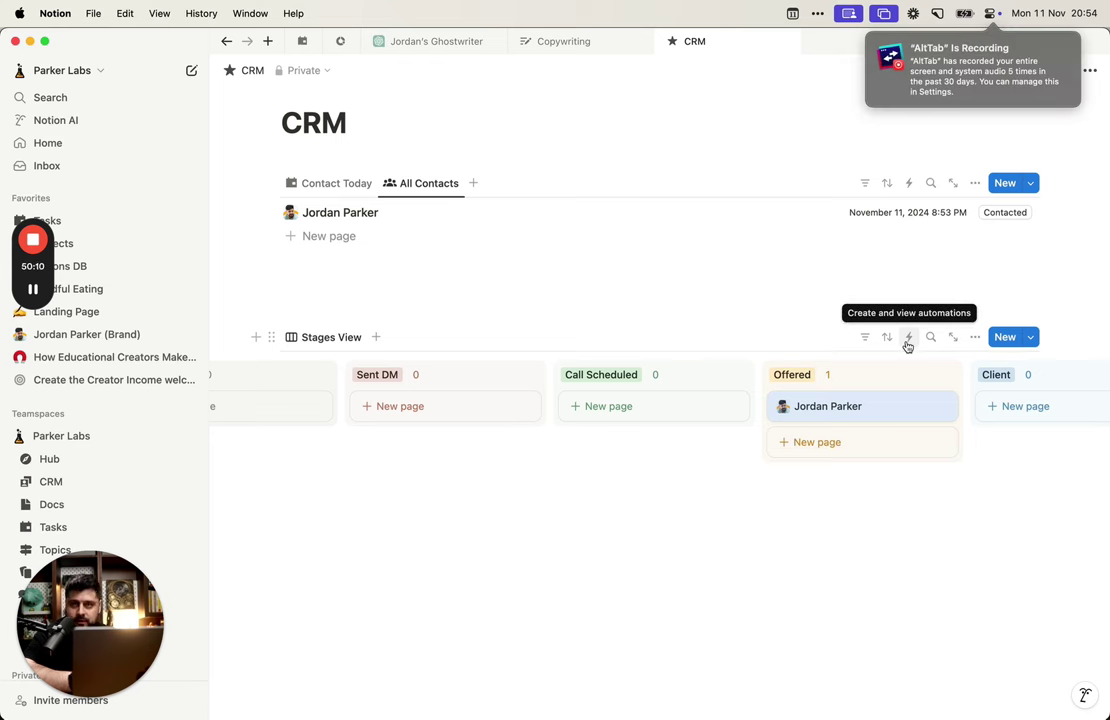
Step: Open the contact's record in side peek, then return to the full CRM page
{"action": "left_click", "coordinate": [788, 211]}
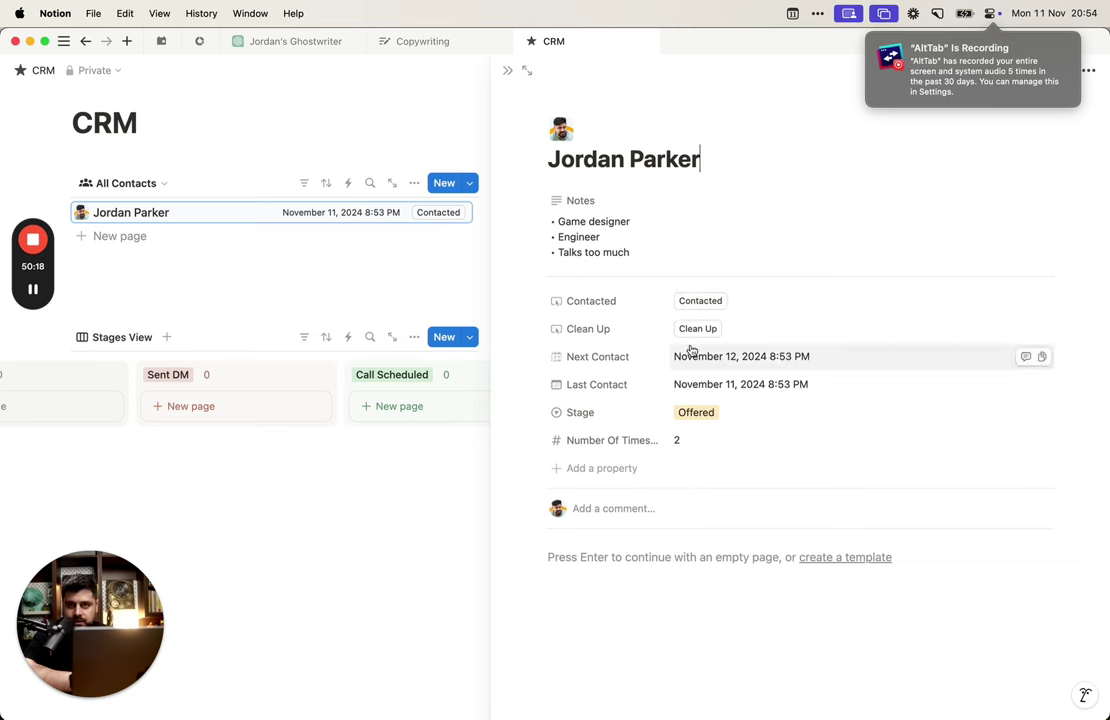
{"action": "mouse_move", "coordinate": [500, 43]}
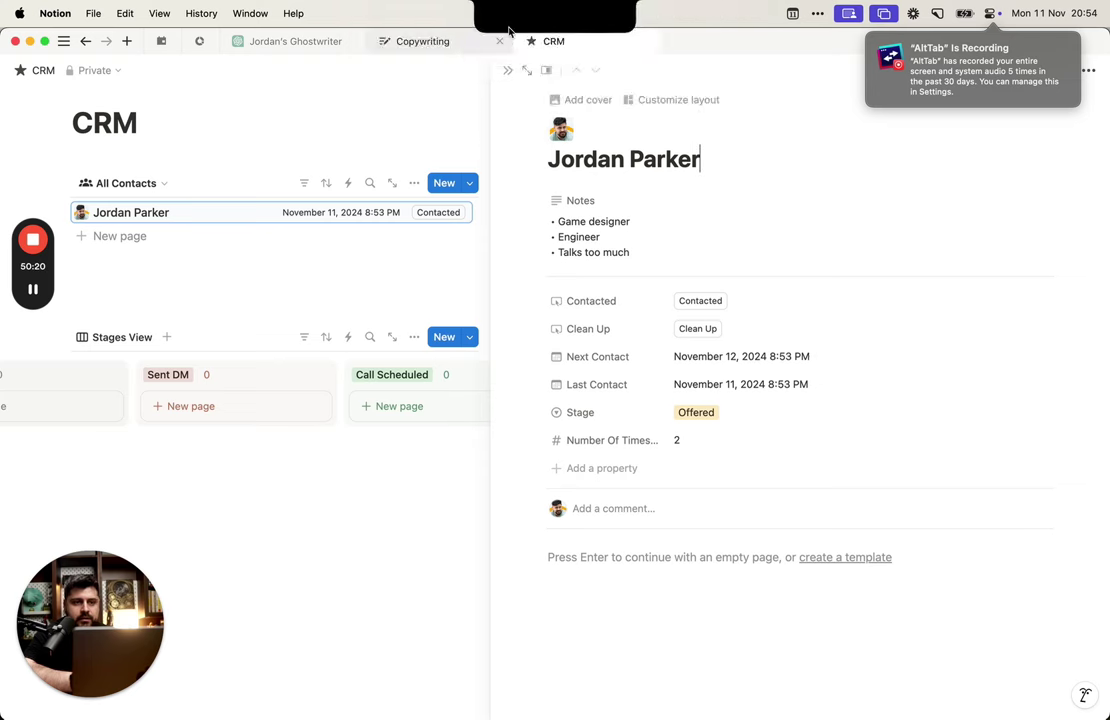
{"action": "left_click", "coordinate": [504, 72]}
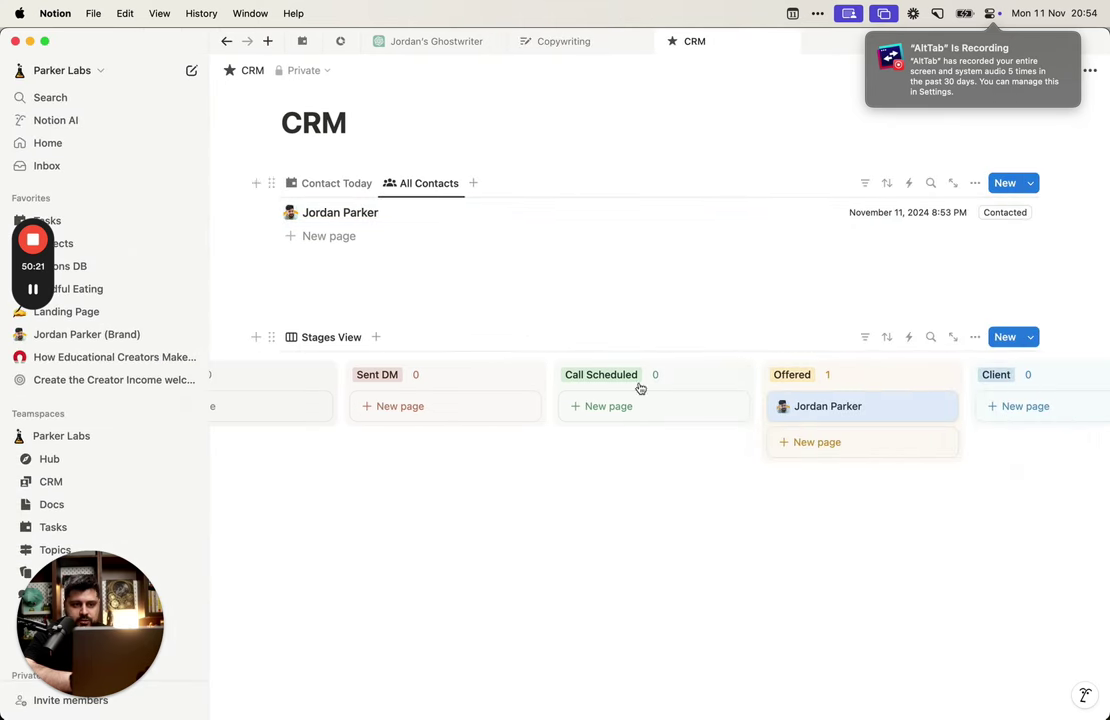
Step: Check the Stages View automations and view options, then reopen the contact in side peek
{"action": "left_click", "coordinate": [908, 337]}
{"action": "key", "text": "Escape"}
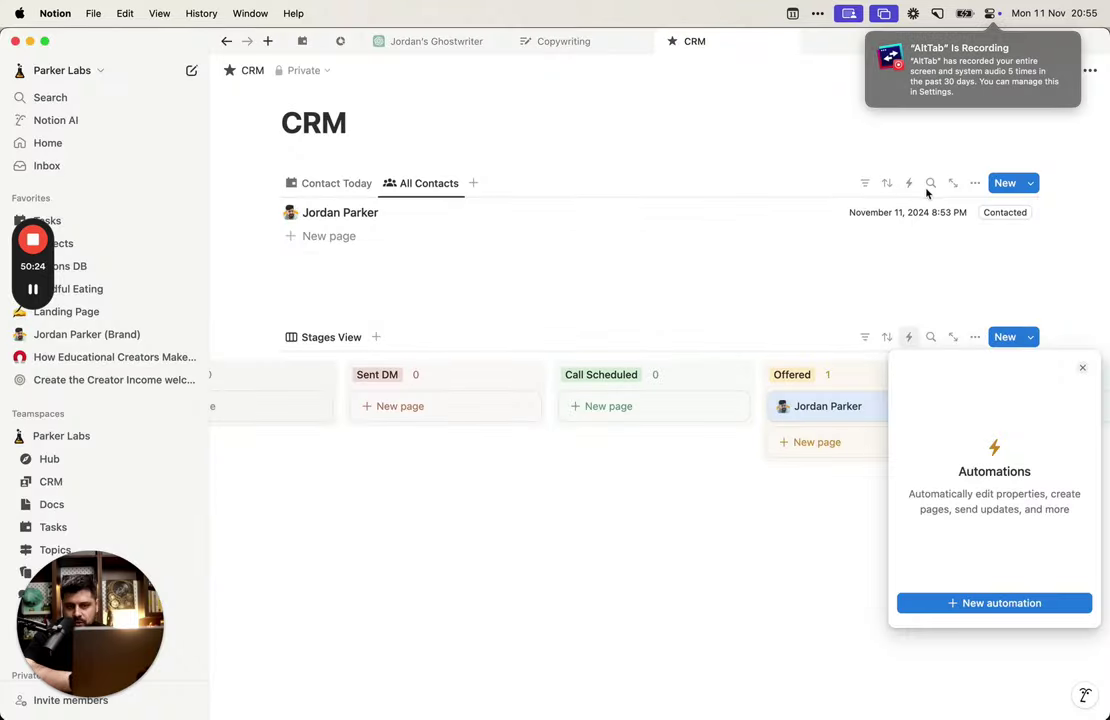
{"action": "key", "text": "Escape"}
{"action": "left_click", "coordinate": [975, 181]}
{"action": "key", "text": "Escape"}
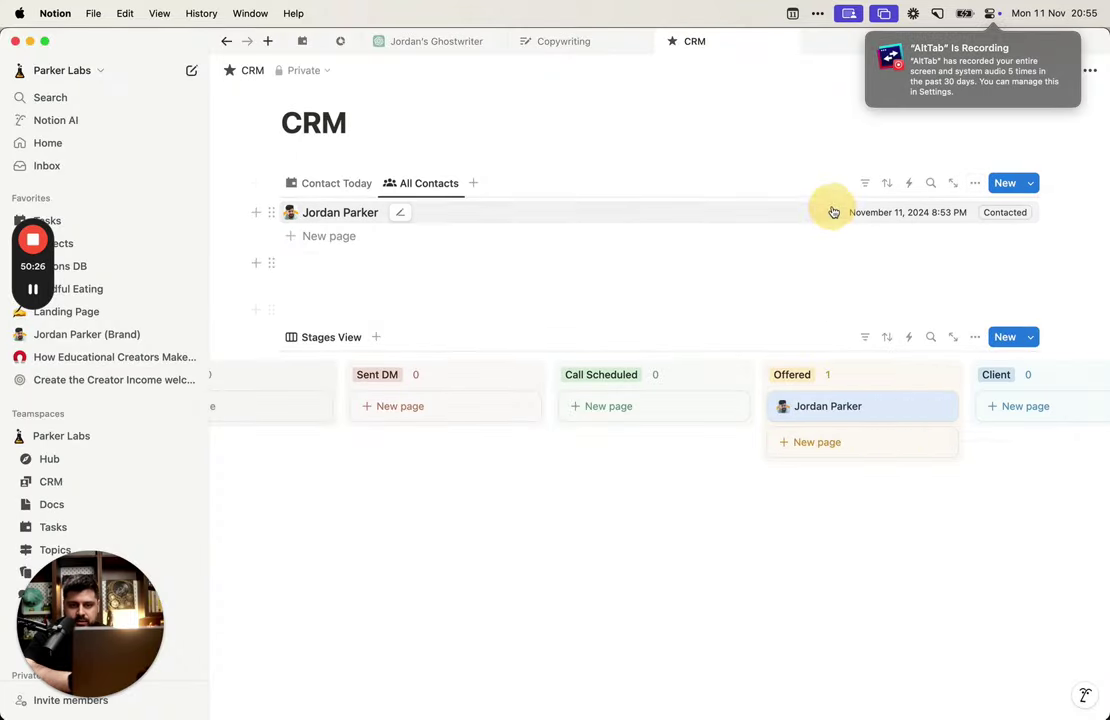
{"action": "left_click", "coordinate": [833, 211]}
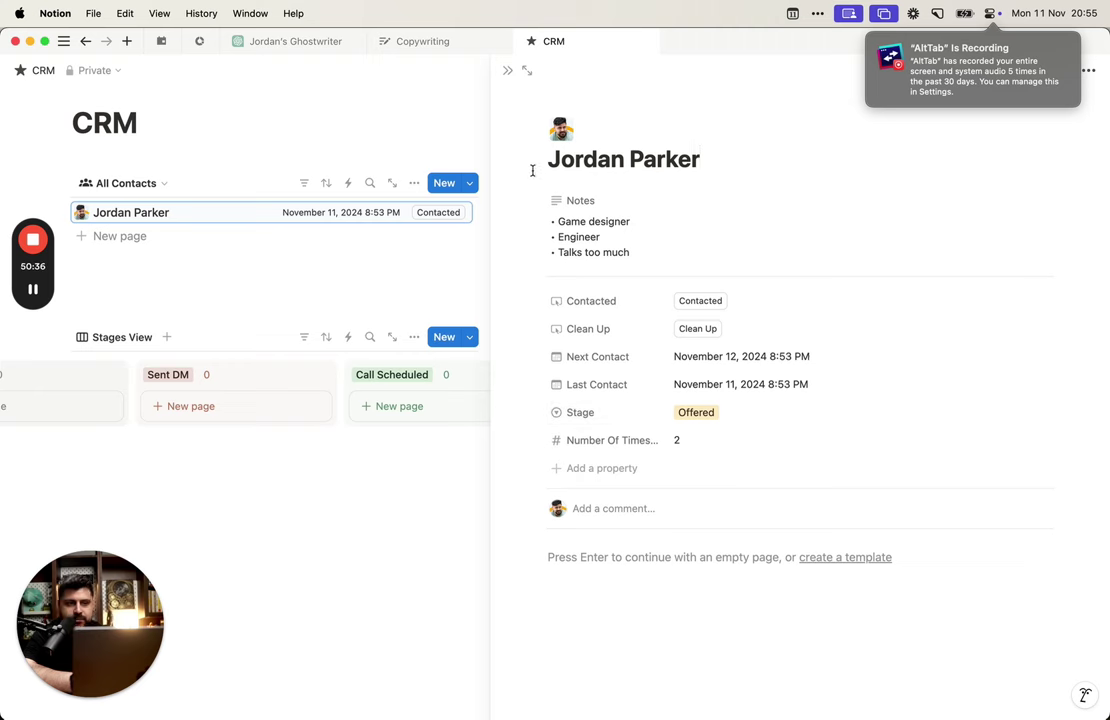
Step: Close the side peek, start a Stages View automation with an 'Any property edited' trigger, then delete it
{"action": "left_click", "coordinate": [509, 72]}
{"action": "left_click", "coordinate": [908, 337]}
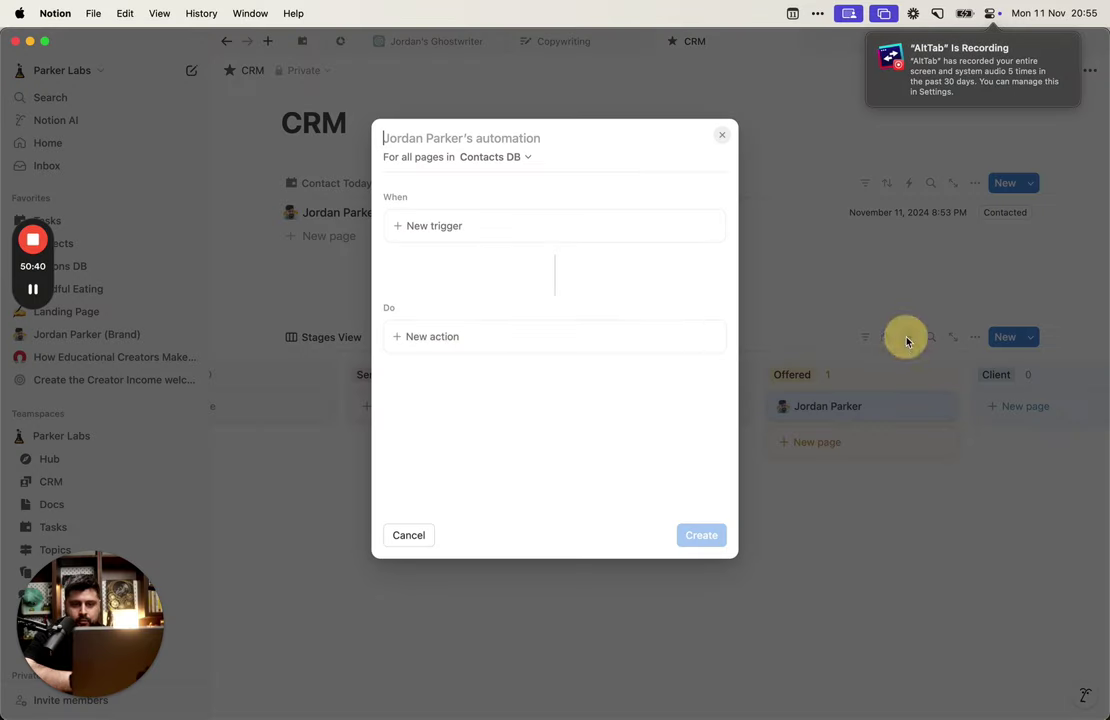
{"action": "left_click", "coordinate": [565, 222]}
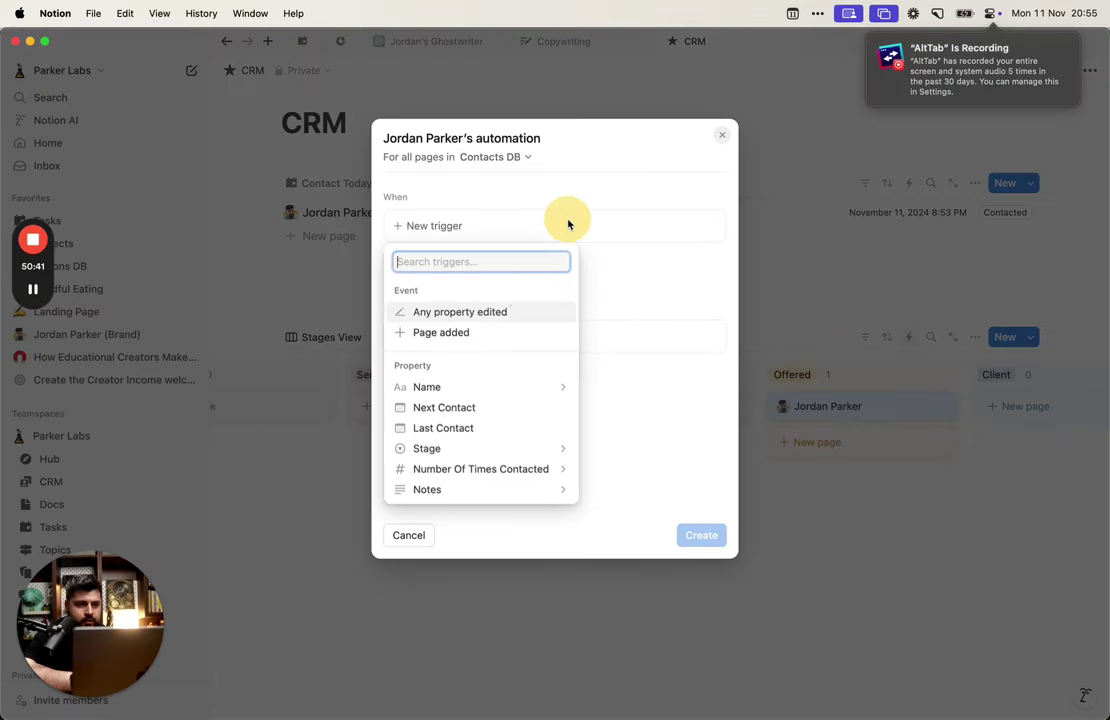
{"action": "left_click", "coordinate": [498, 314]}
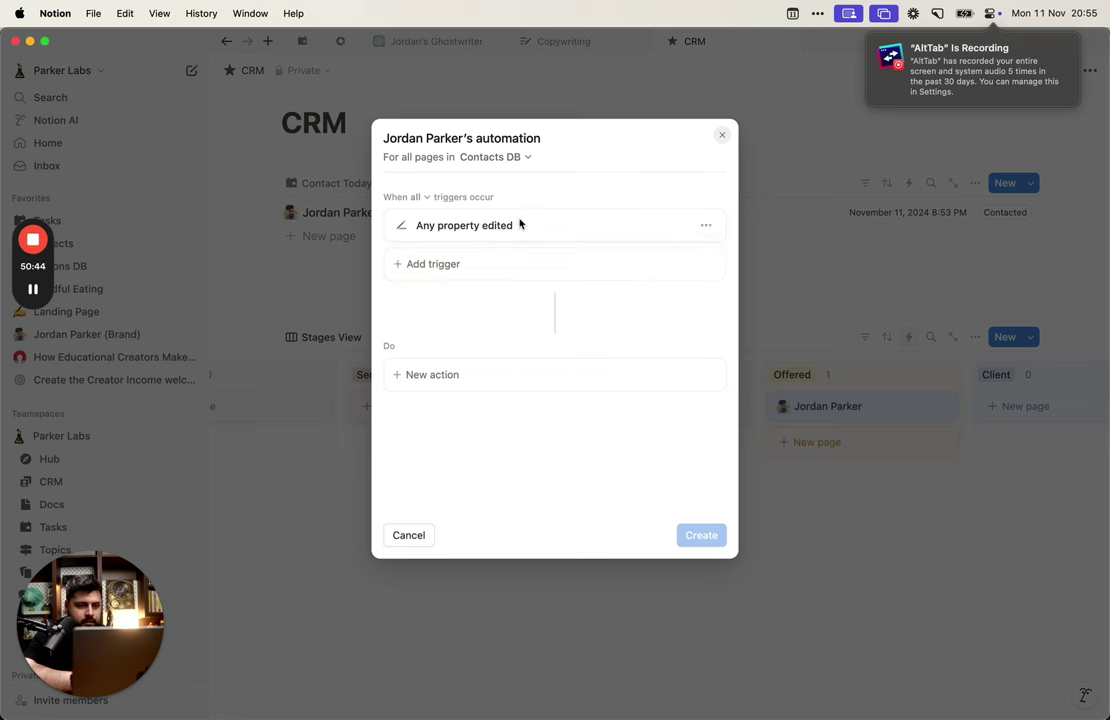
{"action": "left_click", "coordinate": [704, 225]}
{"action": "left_click", "coordinate": [660, 225]}
{"action": "left_click", "coordinate": [706, 225]}
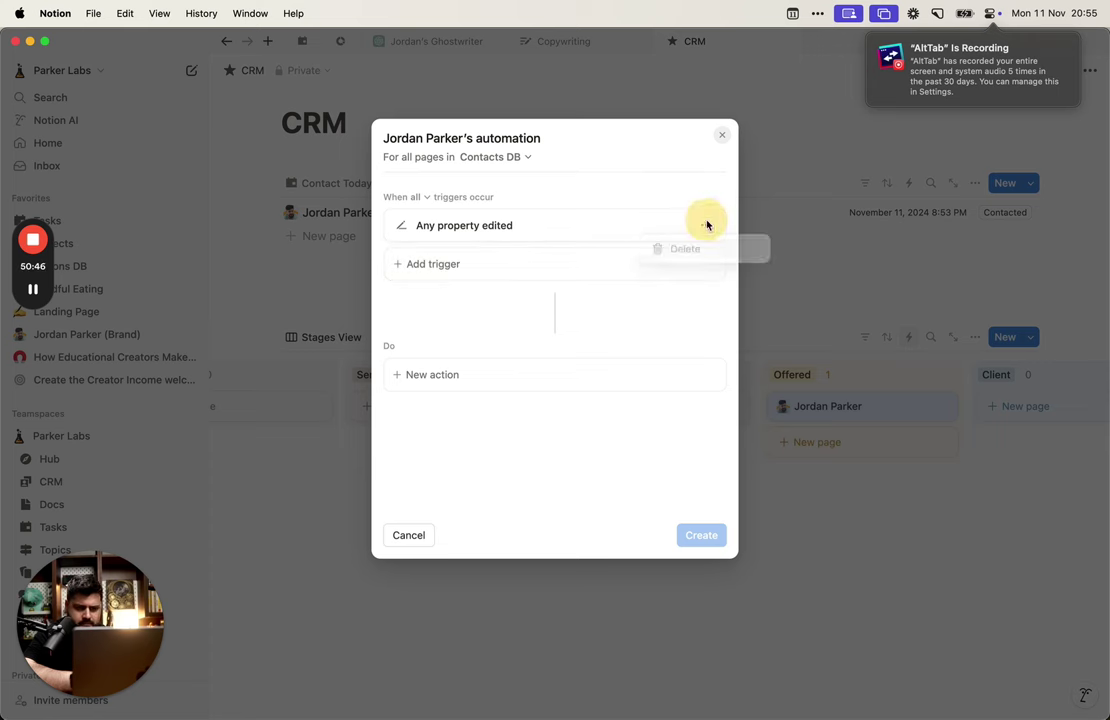
{"action": "left_click", "coordinate": [685, 248]}
Step: Re-add the 'Any property edited' trigger, delete it again, and cancel the automation draft
{"action": "left_click", "coordinate": [582, 220]}
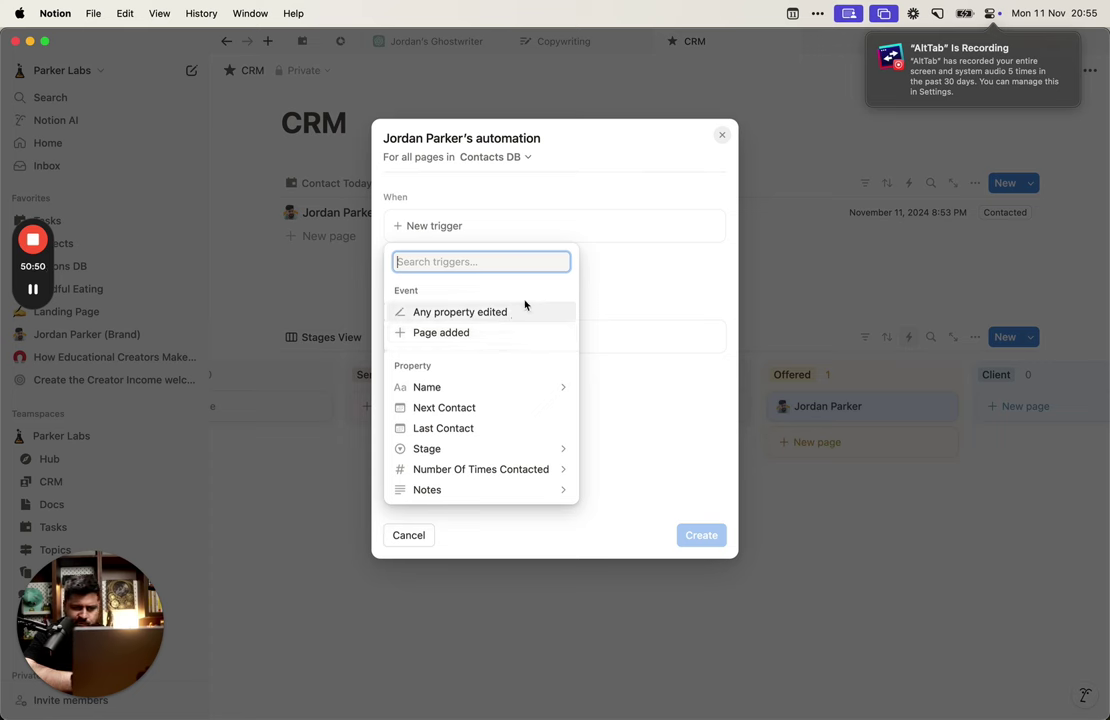
{"action": "left_click", "coordinate": [527, 316]}
{"action": "left_click", "coordinate": [703, 223]}
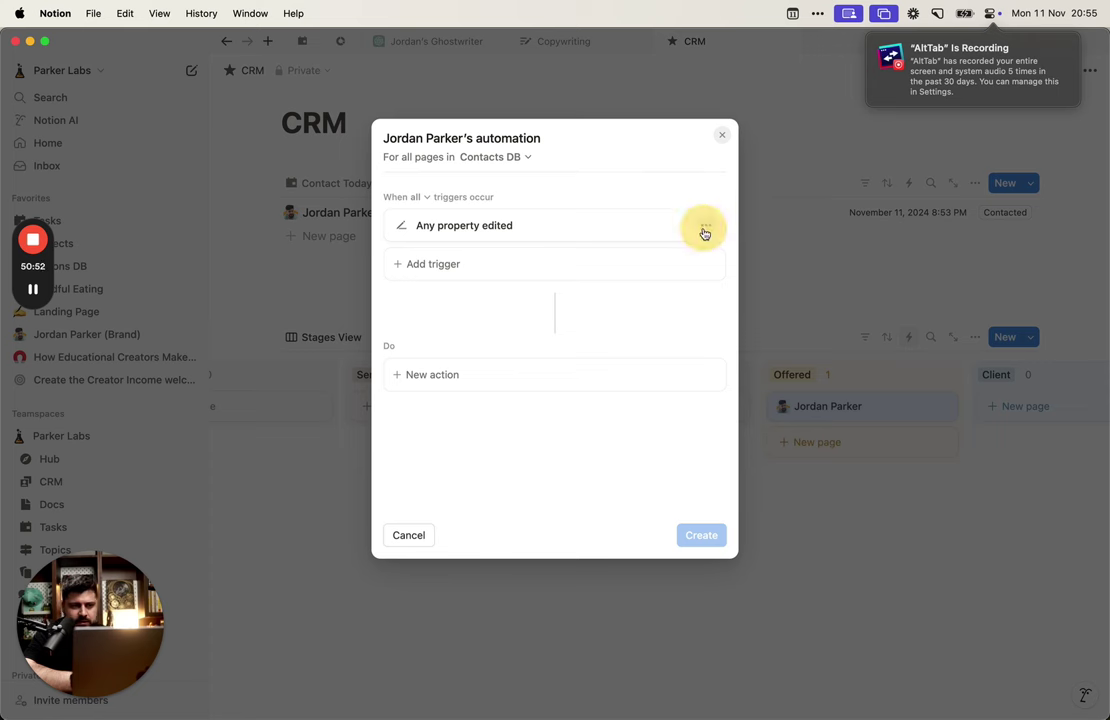
{"action": "left_click", "coordinate": [528, 280]}
{"action": "left_click", "coordinate": [535, 277]}
{"action": "left_click", "coordinate": [664, 230]}
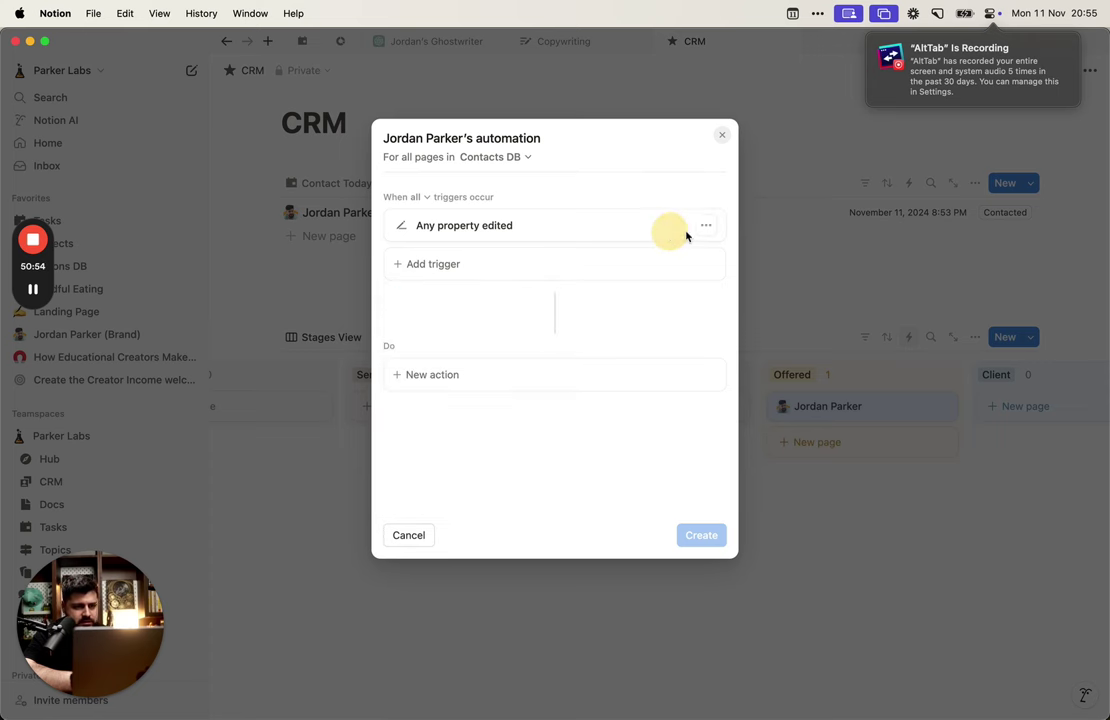
{"action": "left_click", "coordinate": [706, 225]}
{"action": "left_click", "coordinate": [697, 250]}
{"action": "left_click", "coordinate": [721, 135]}
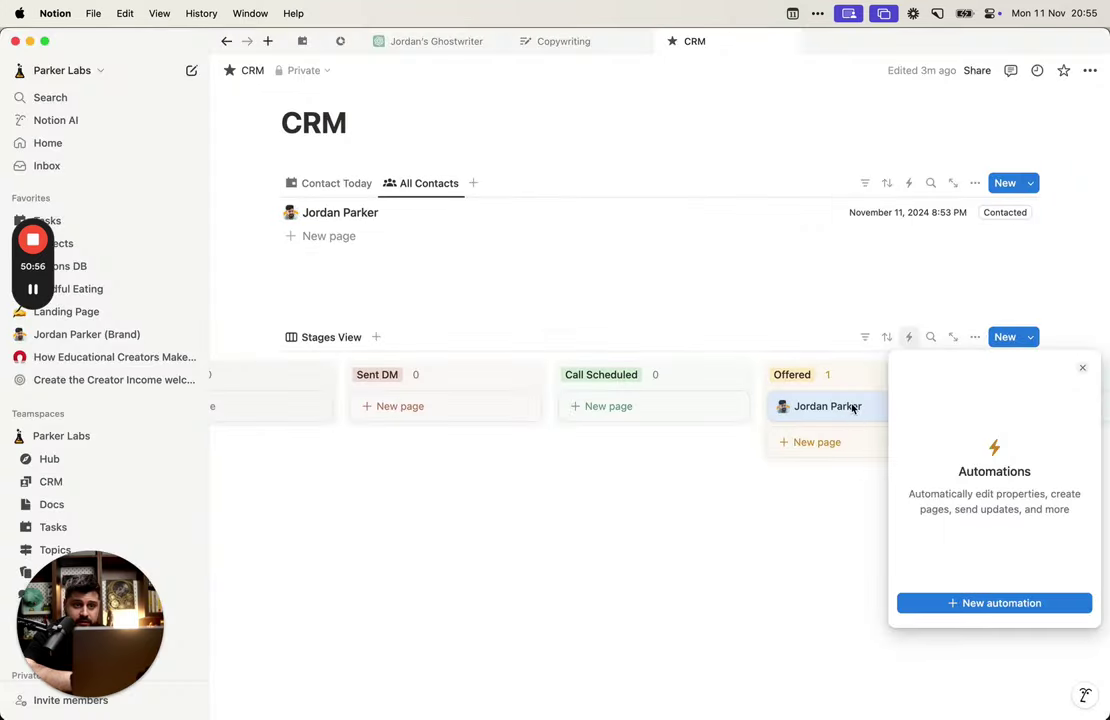
{"action": "left_click", "coordinate": [828, 388]}
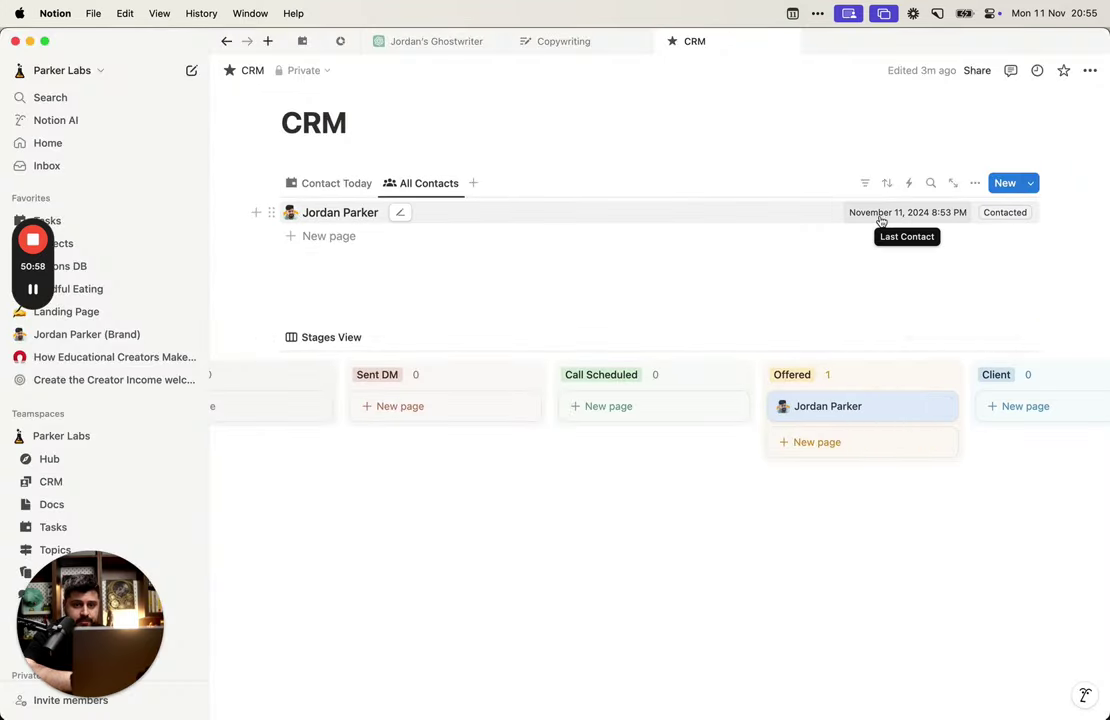
Step: Open the contact in side peek and look over the Stage property's options
{"action": "left_click_drag", "start_coordinate": [877, 216], "coordinate": [740, 222]}
{"action": "left_click", "coordinate": [636, 463]}
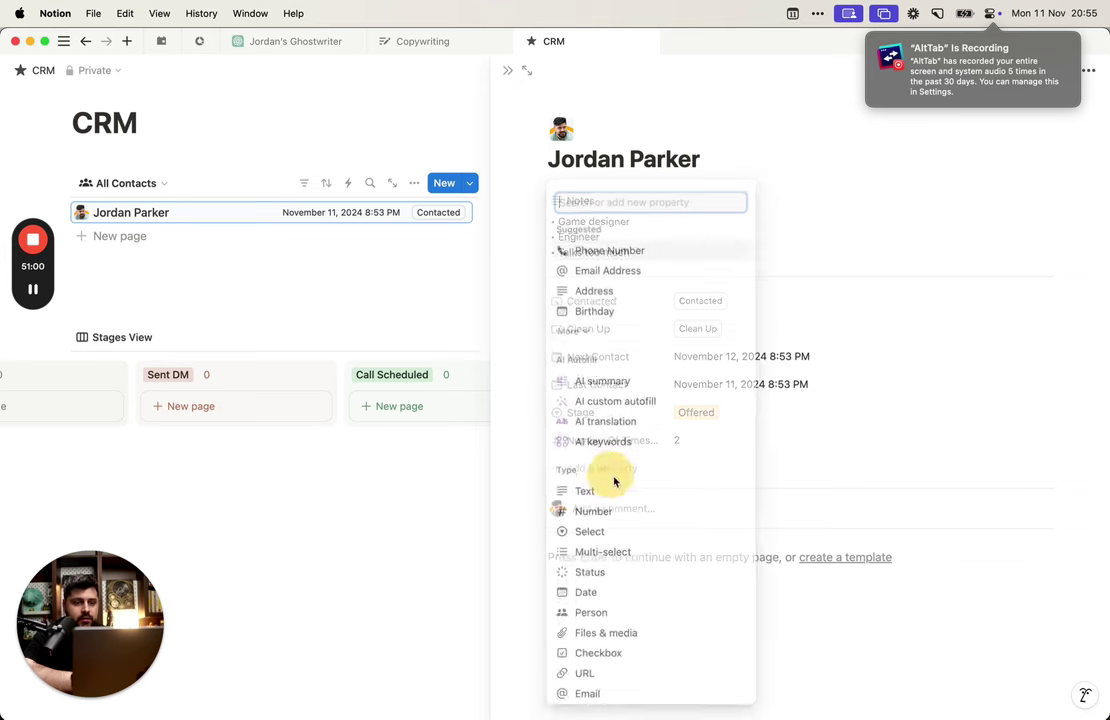
{"action": "left_click", "coordinate": [828, 425]}
{"action": "left_click", "coordinate": [604, 419]}
{"action": "left_click", "coordinate": [627, 420]}
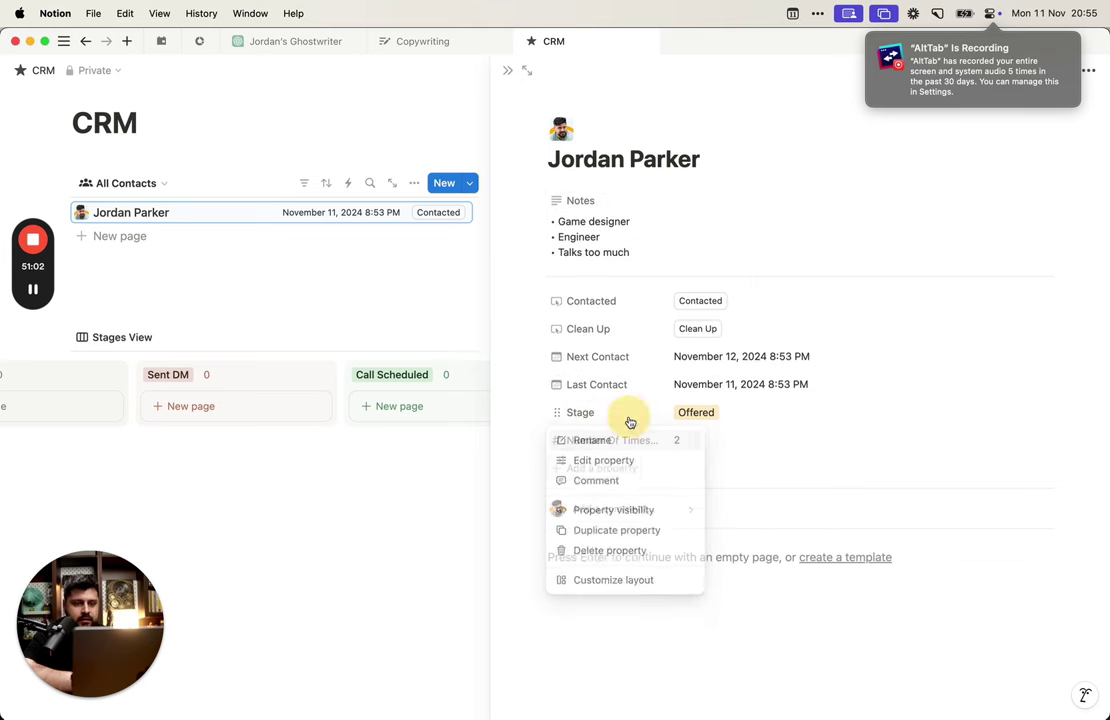
{"action": "left_click", "coordinate": [627, 470]}
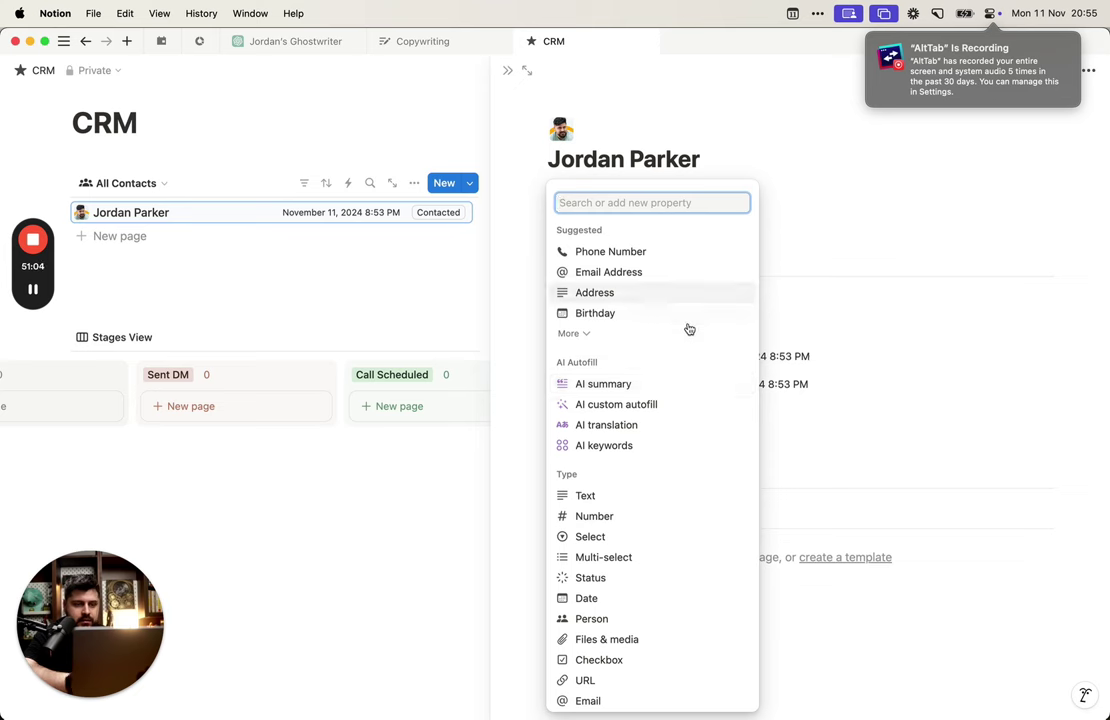
{"action": "key", "text": "Escape"}
{"action": "left_click", "coordinate": [601, 419]}
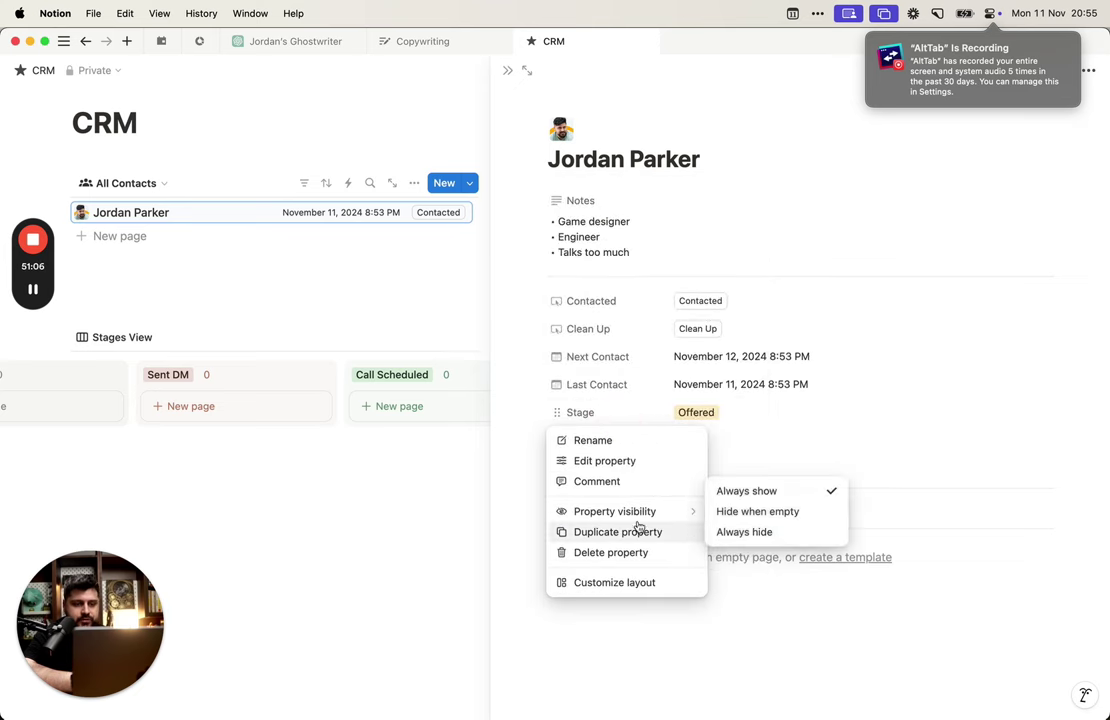
{"action": "left_click", "coordinate": [794, 408]}
Step: Add a new Text property to the contact and rename it 'Last Stage'
{"action": "left_click", "coordinate": [637, 466]}
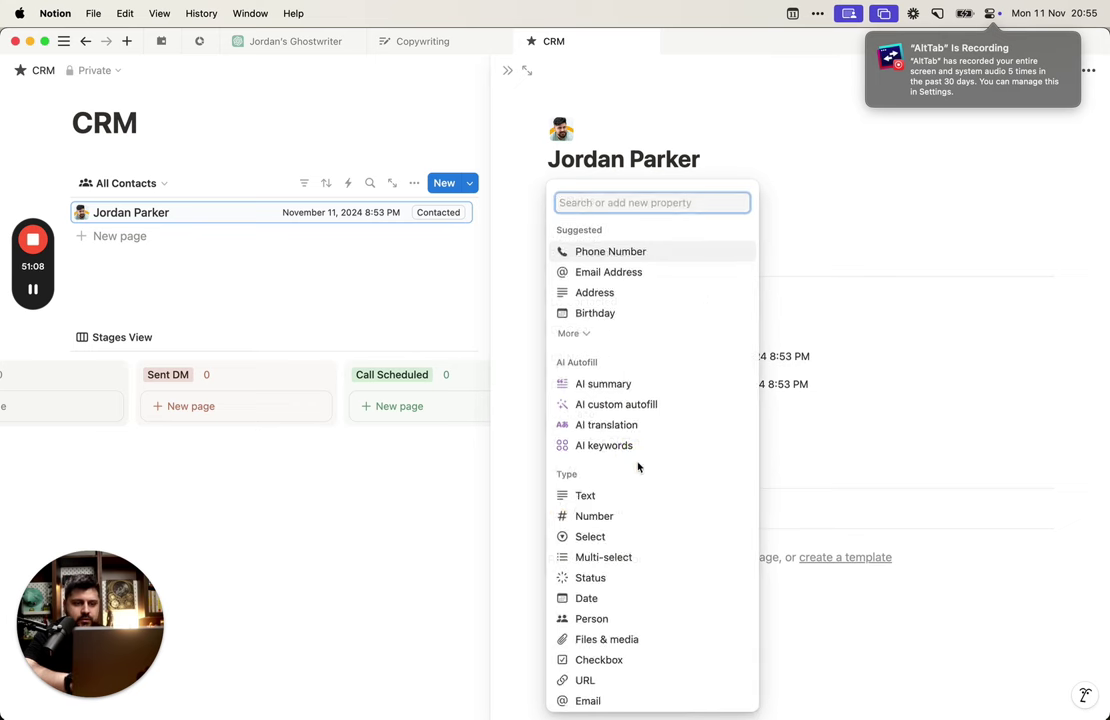
{"action": "type", "text": "text"}
{"action": "key", "text": "Return"}
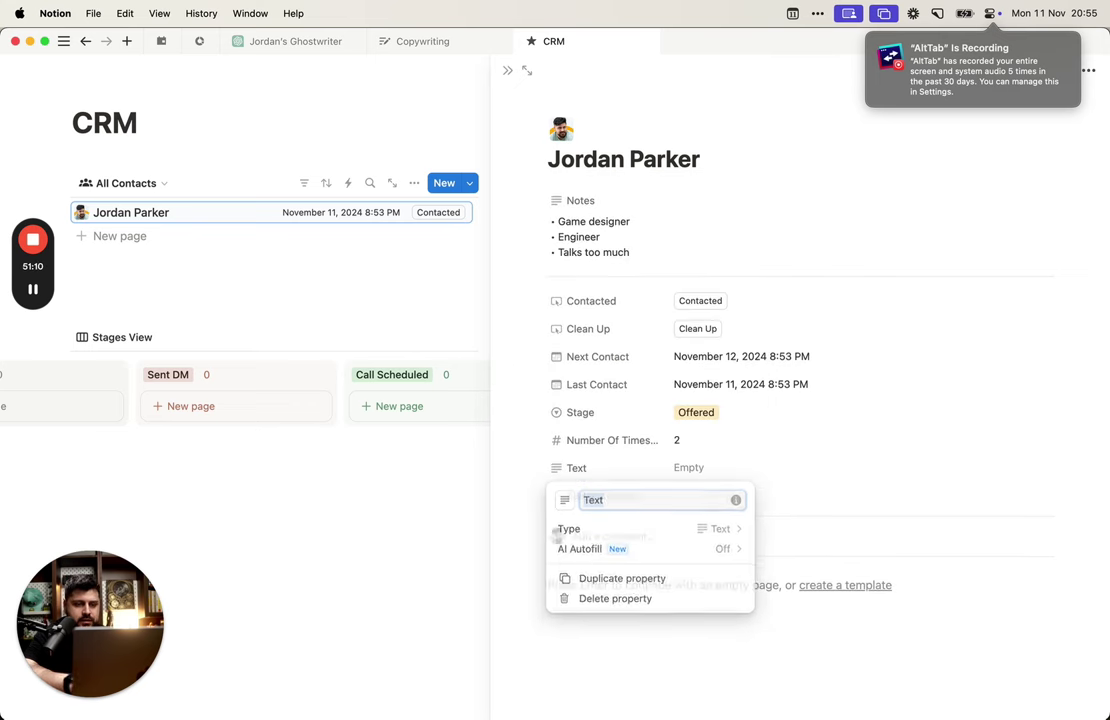
{"action": "key", "text": "Escape"}
{"action": "left_click", "coordinate": [600, 468]}
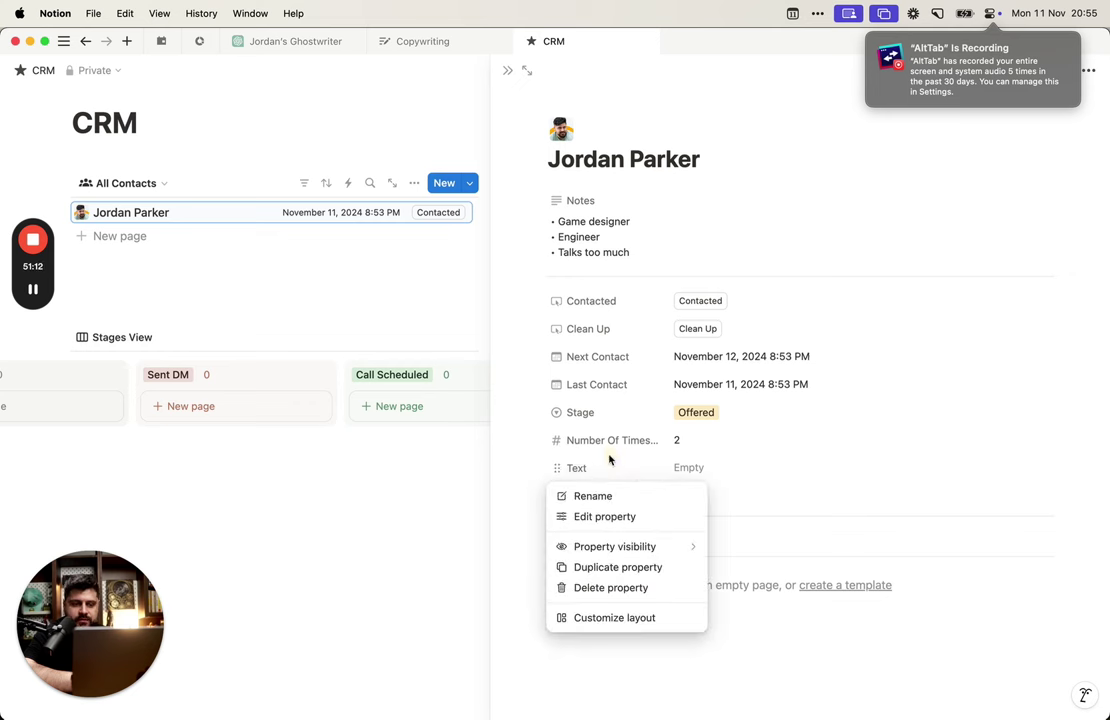
{"action": "left_click", "coordinate": [592, 495]}
{"action": "type", "text": "Last Stage"}
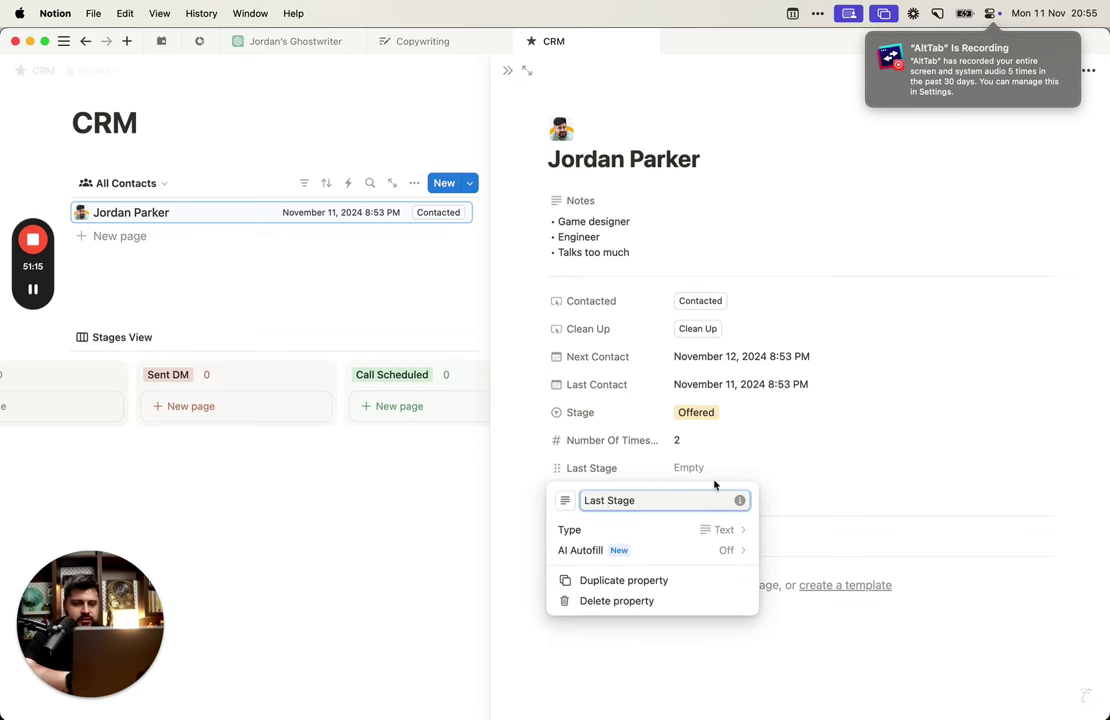
{"action": "key", "text": "Return"}
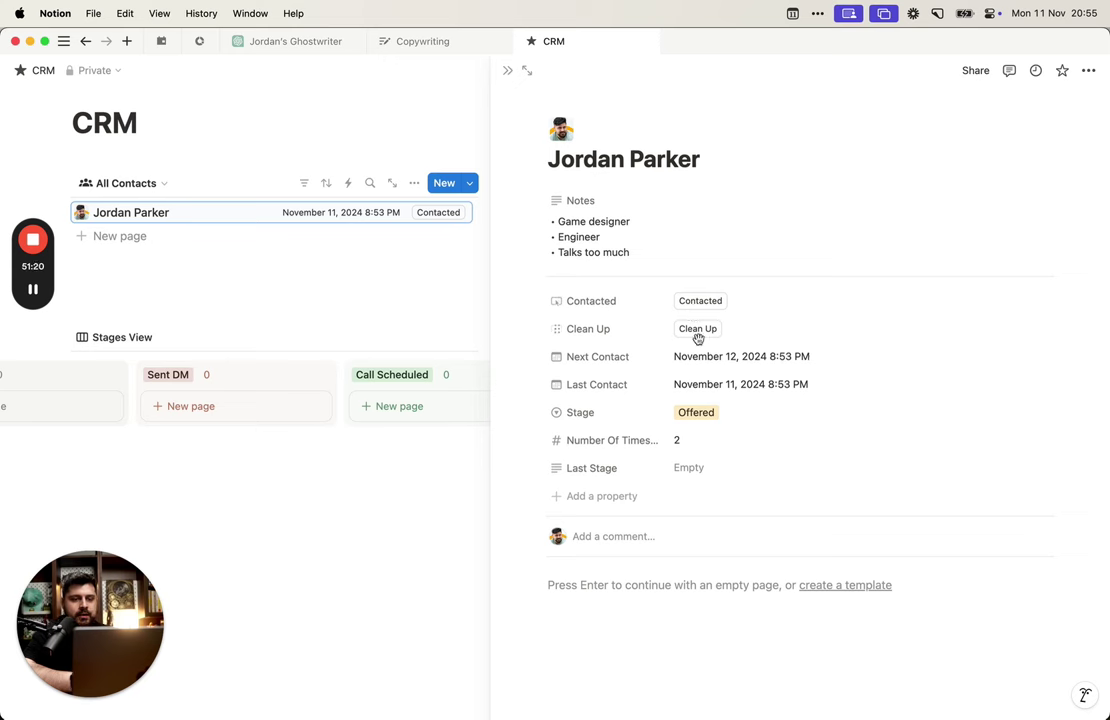
Step: Open the Contacted button's automation and add an edit-property action
{"action": "left_click", "coordinate": [639, 302]}
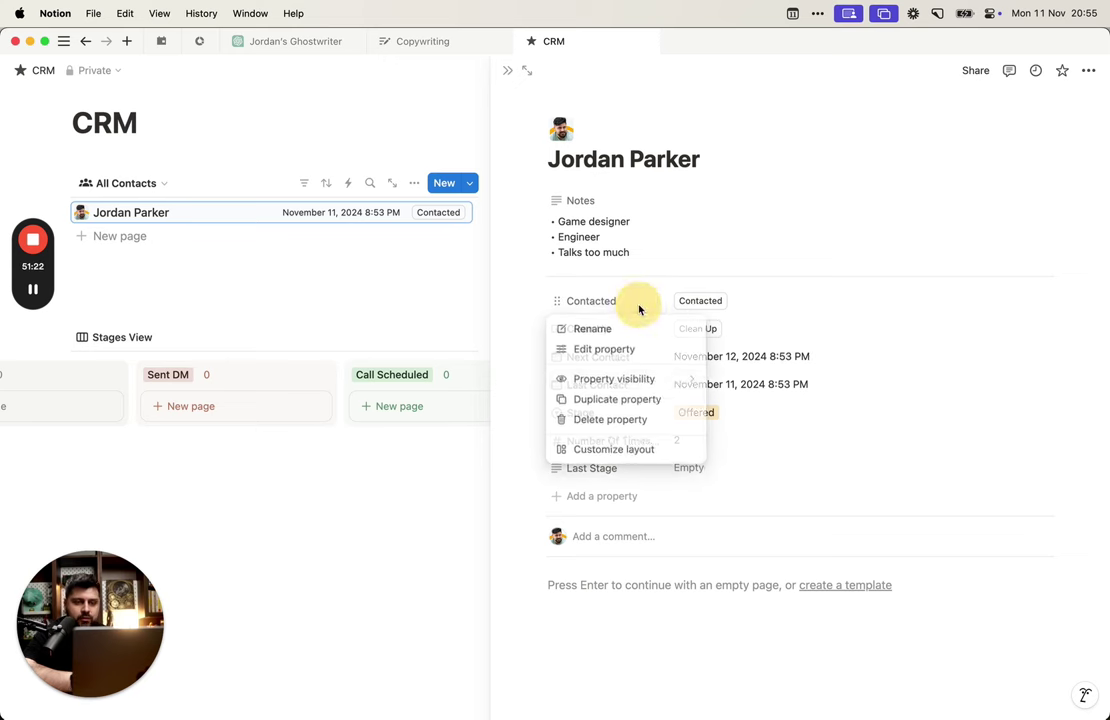
{"action": "left_click", "coordinate": [641, 351]}
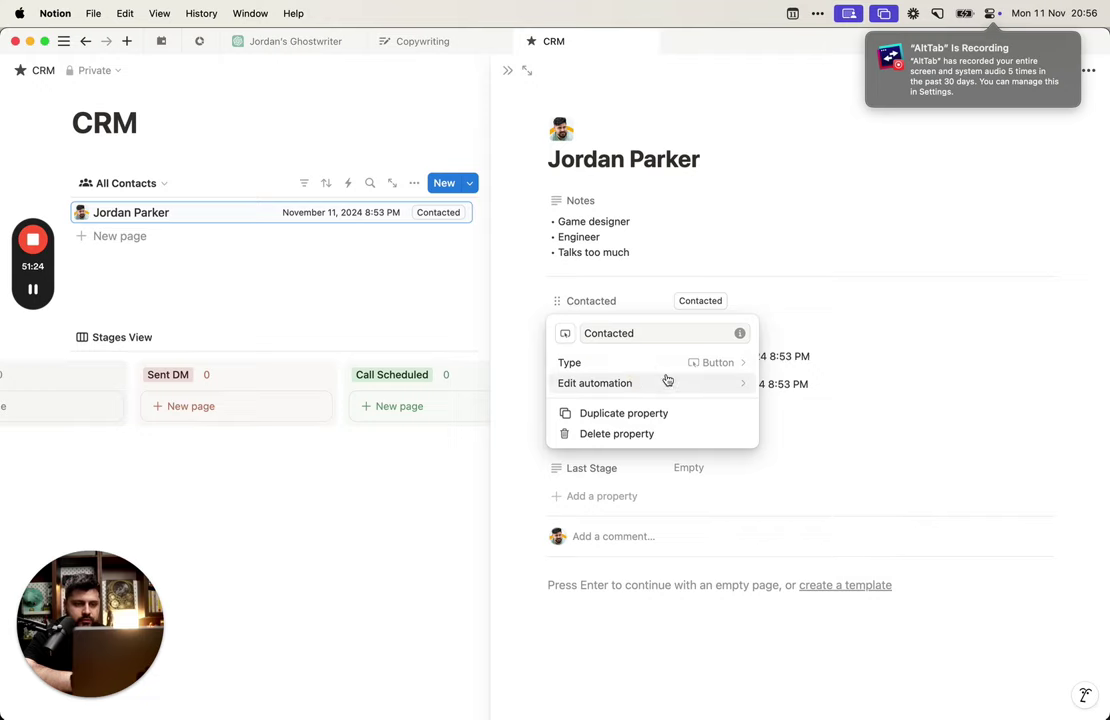
{"action": "left_click", "coordinate": [662, 379]}
{"action": "scroll", "coordinate": [580, 410], "scroll_direction": "down", "scroll_amount": 2}
{"action": "left_click", "coordinate": [450, 584]}
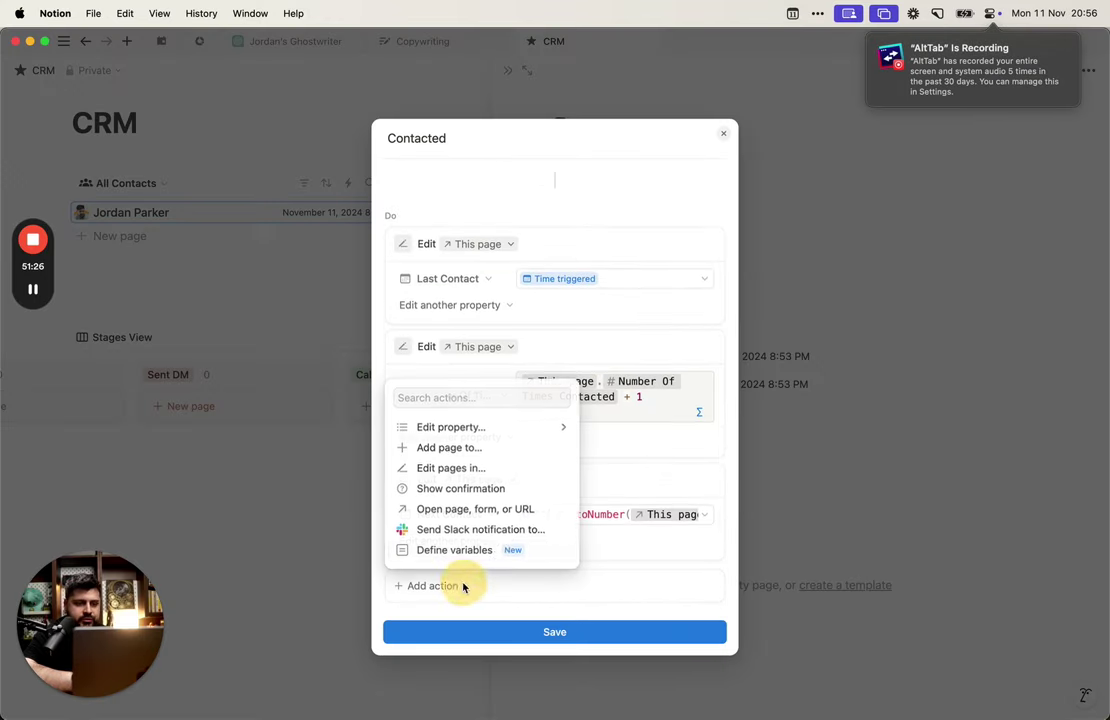
{"action": "left_click", "coordinate": [515, 424]}
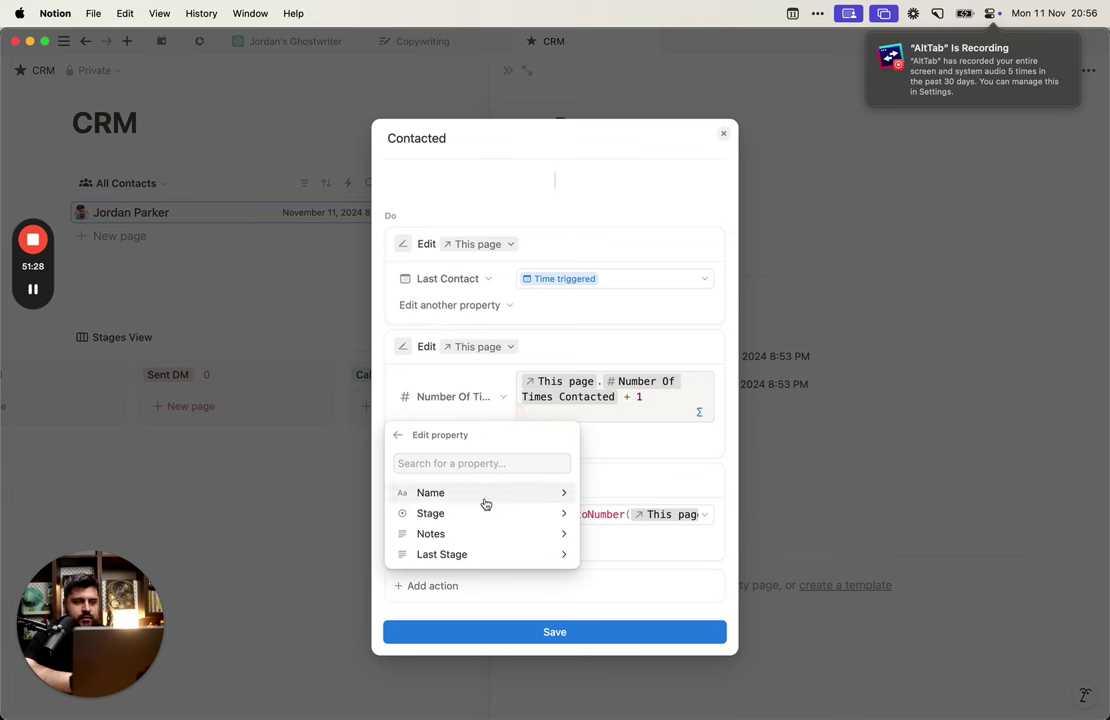
Step: Set Last Stage to the formula This page.Stage and save the button automation
{"action": "left_click", "coordinate": [478, 554]}
{"action": "left_click", "coordinate": [557, 550]}
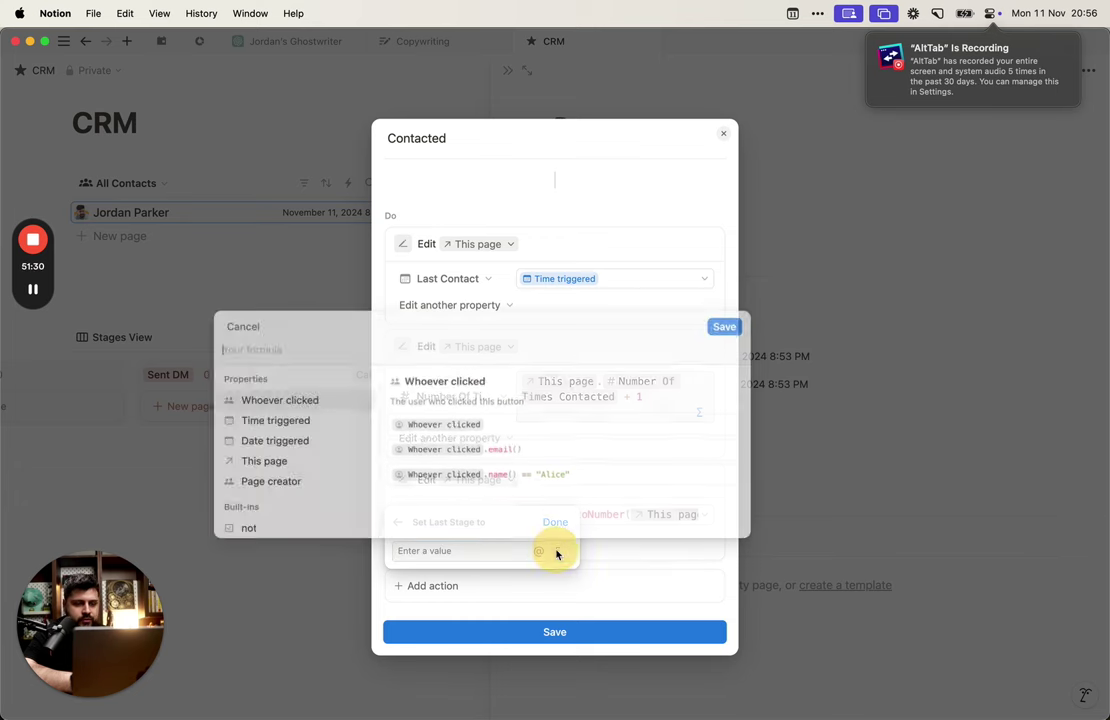
{"action": "left_click", "coordinate": [317, 348]}
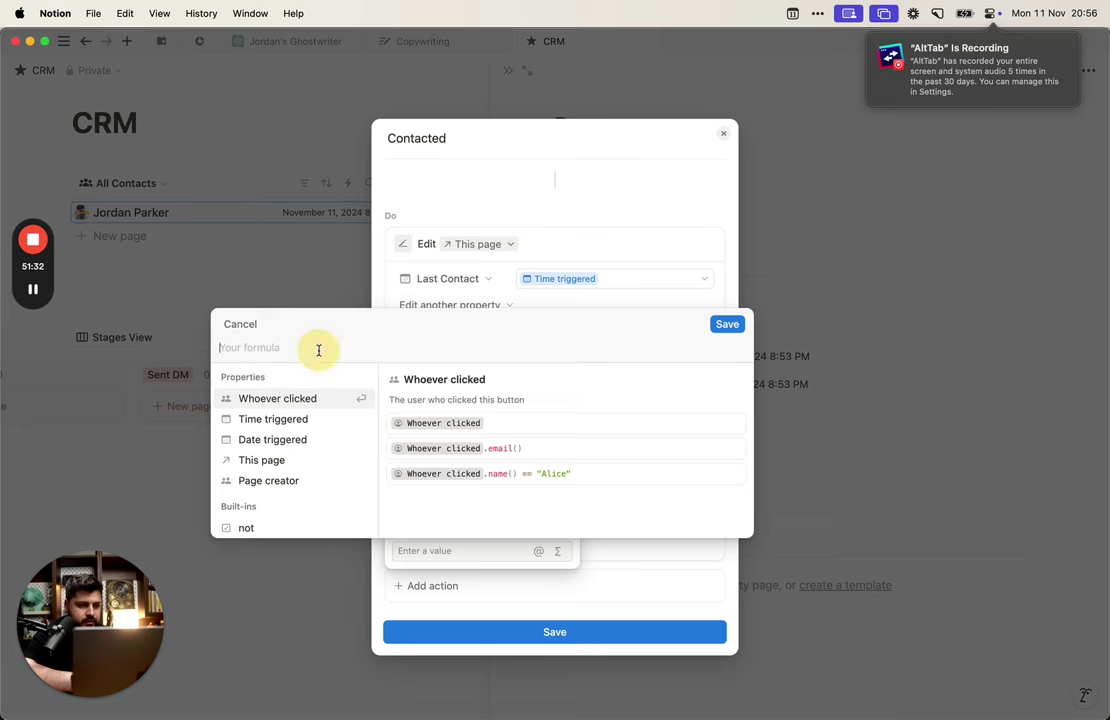
{"action": "type", "text": "This page.Stage"}
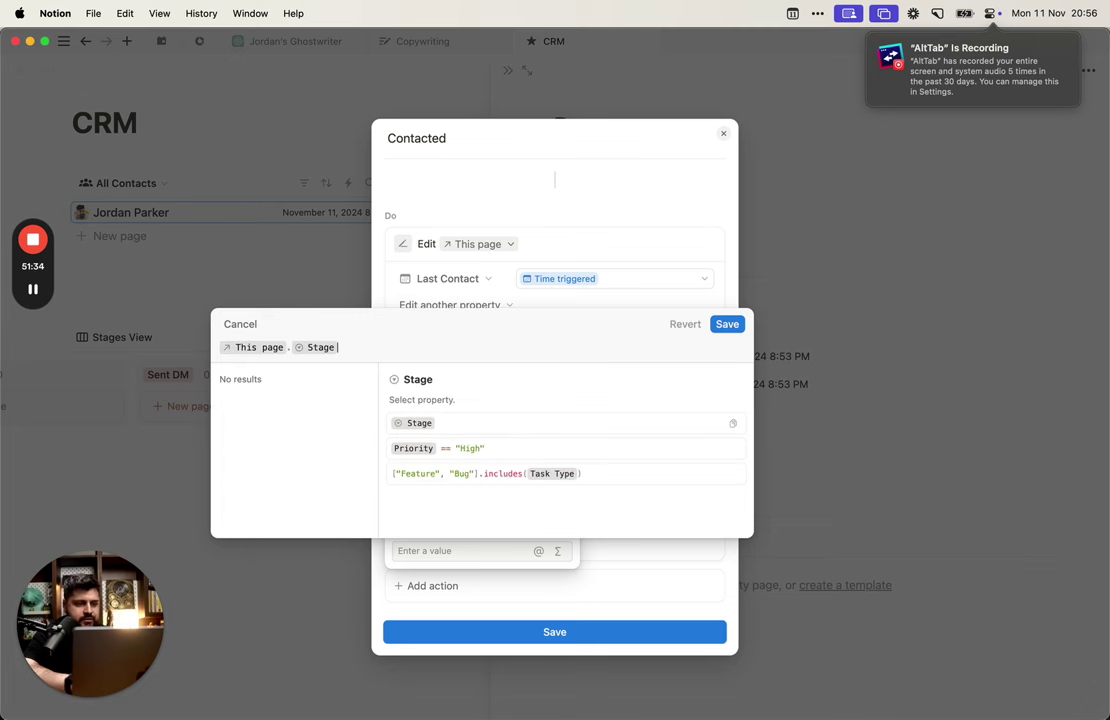
{"action": "left_click", "coordinate": [726, 324]}
{"action": "left_click", "coordinate": [587, 619]}
{"action": "left_click", "coordinate": [898, 357]}
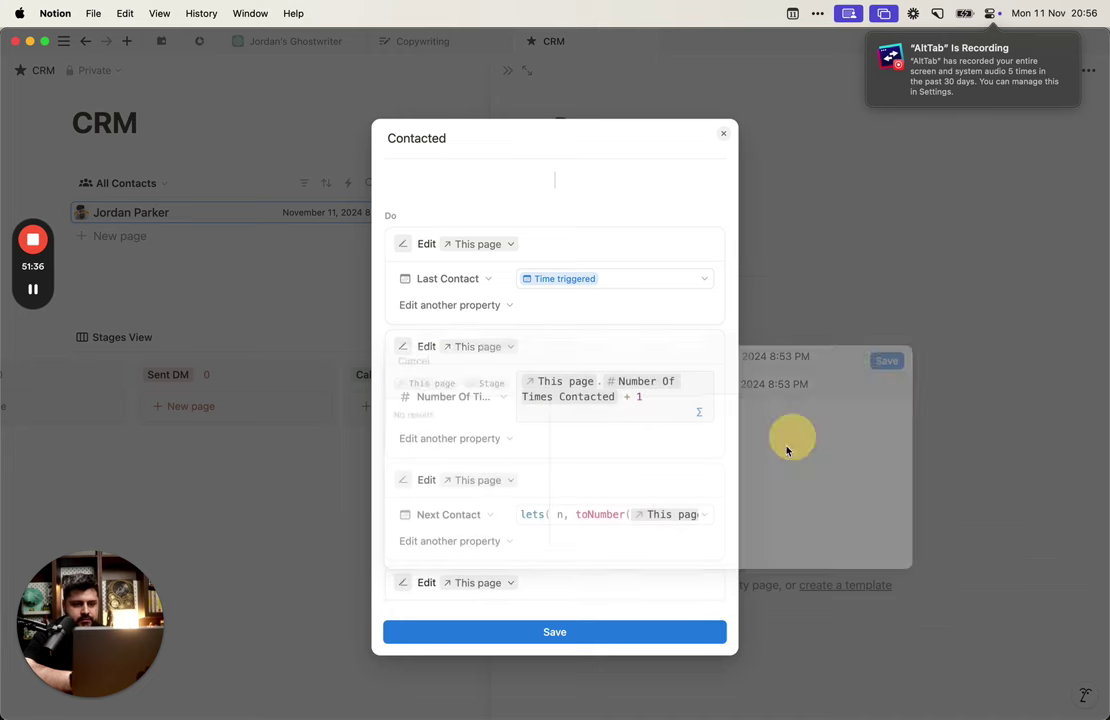
{"action": "left_click", "coordinate": [641, 638]}
Step: Press Contacted five times so the count reaches 8 and Last Stage reads Offered
{"action": "left_click", "coordinate": [818, 509]}
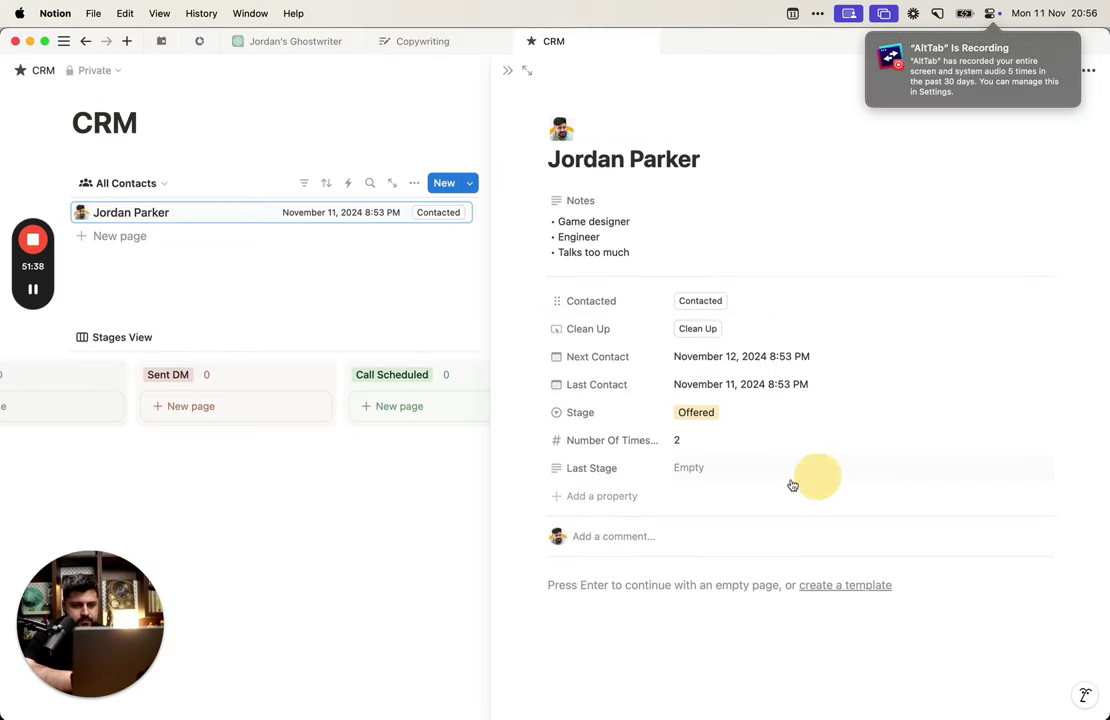
{"action": "left_click", "coordinate": [706, 306]}
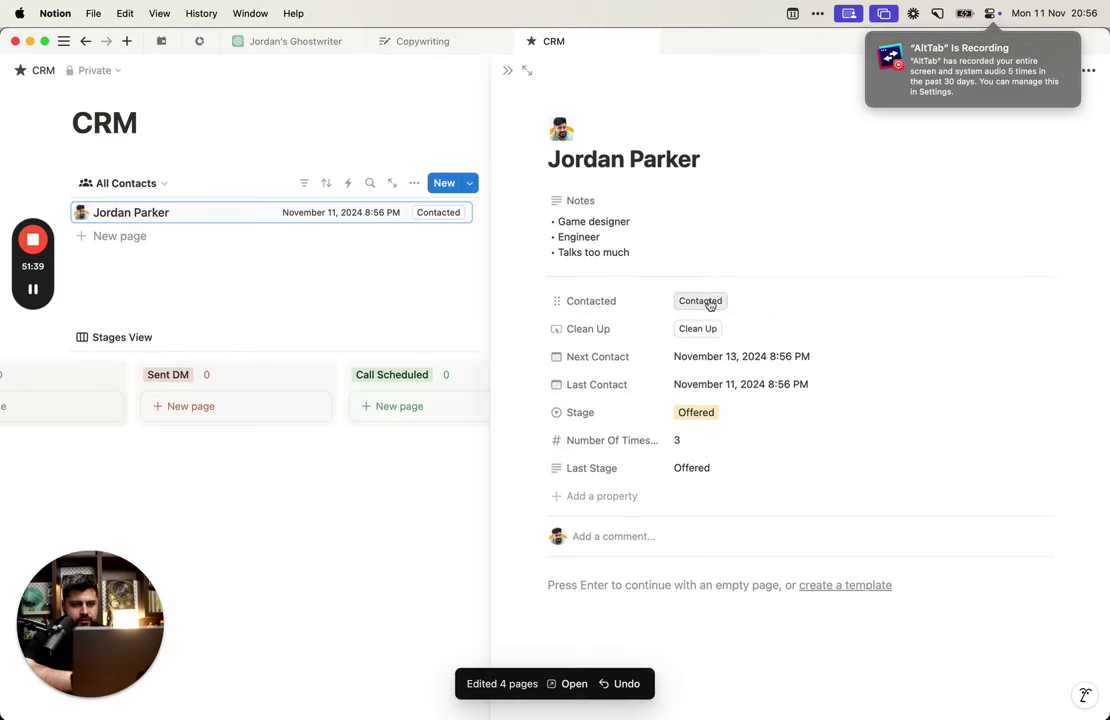
{"action": "left_click", "coordinate": [705, 413]}
{"action": "left_click", "coordinate": [731, 272]}
{"action": "left_click", "coordinate": [706, 302]}
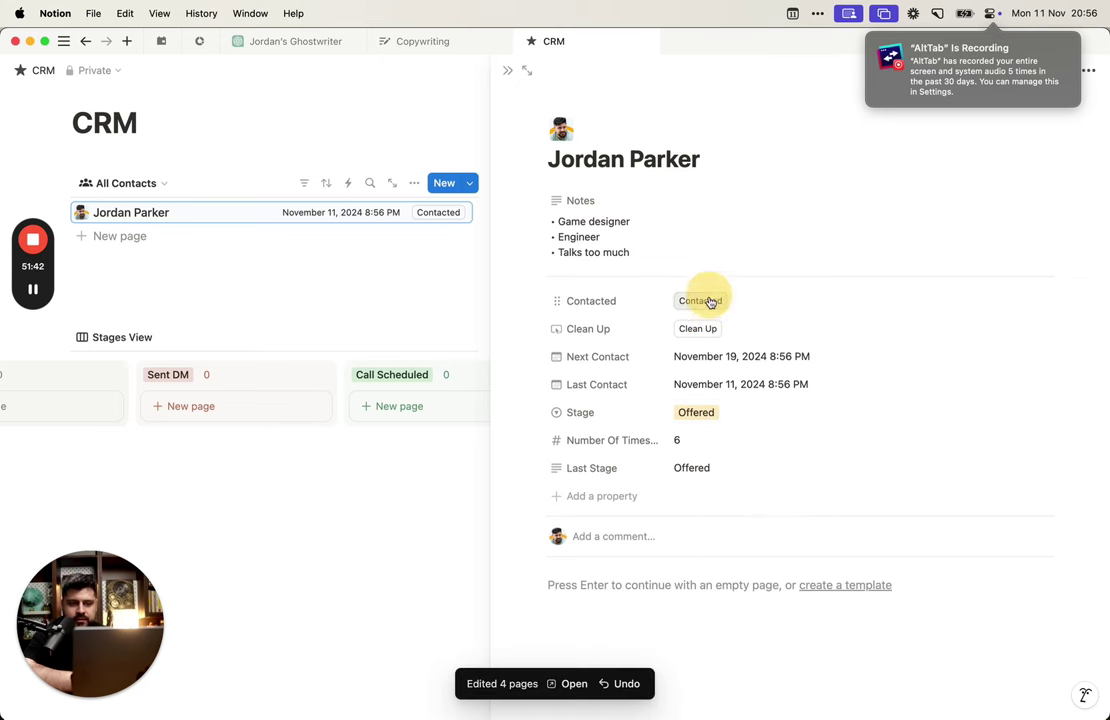
{"action": "left_click", "coordinate": [708, 304]}
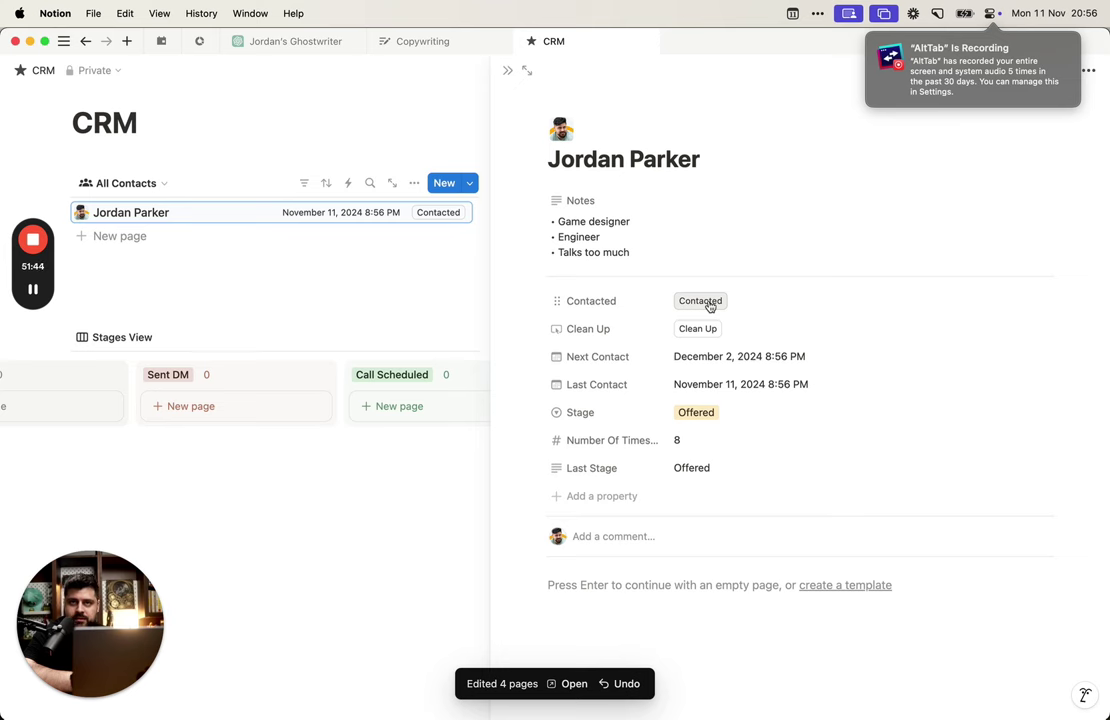
{"action": "left_click", "coordinate": [645, 303]}
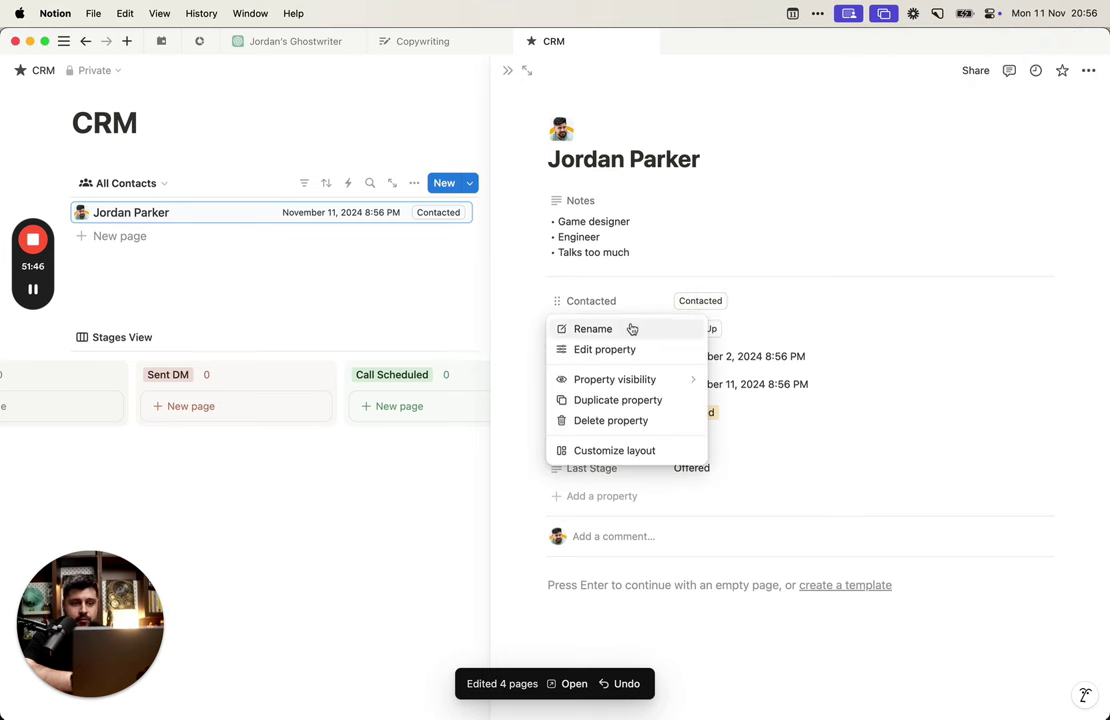
Step: Open the Contacted button's automation and select the Number Of Times Contacted (+ 1) formula
{"action": "left_click", "coordinate": [634, 300]}
{"action": "left_click", "coordinate": [634, 300]}
{"action": "left_click", "coordinate": [644, 331]}
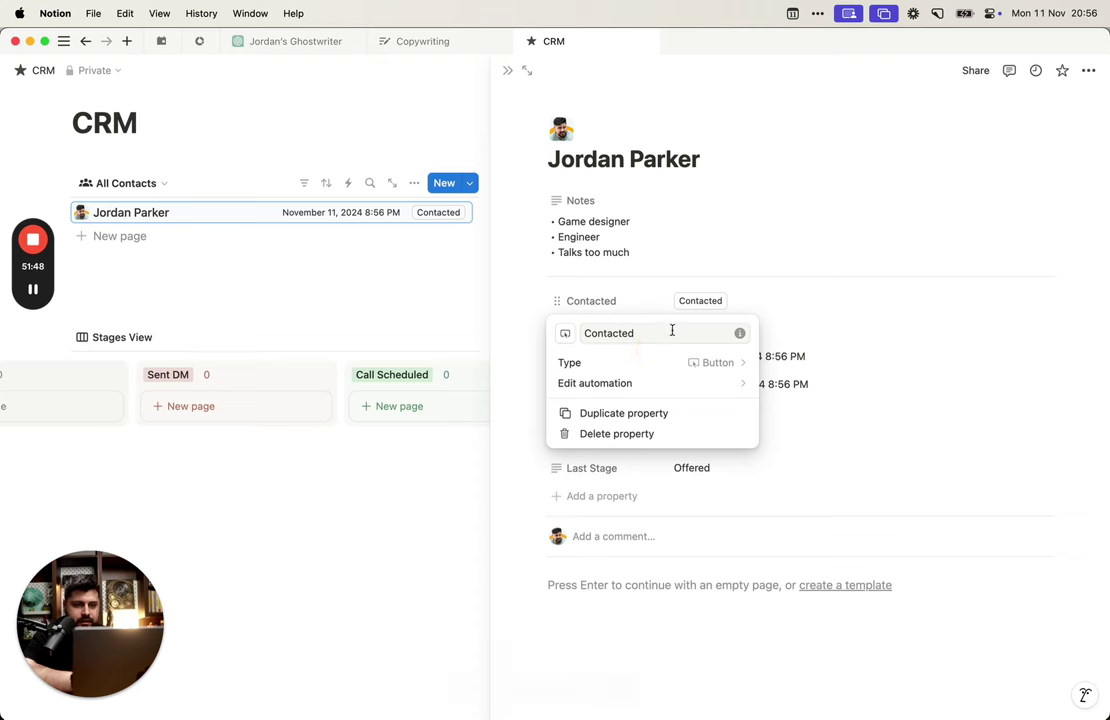
{"action": "left_click", "coordinate": [602, 329]}
{"action": "left_click", "coordinate": [654, 305]}
{"action": "left_click", "coordinate": [660, 347]}
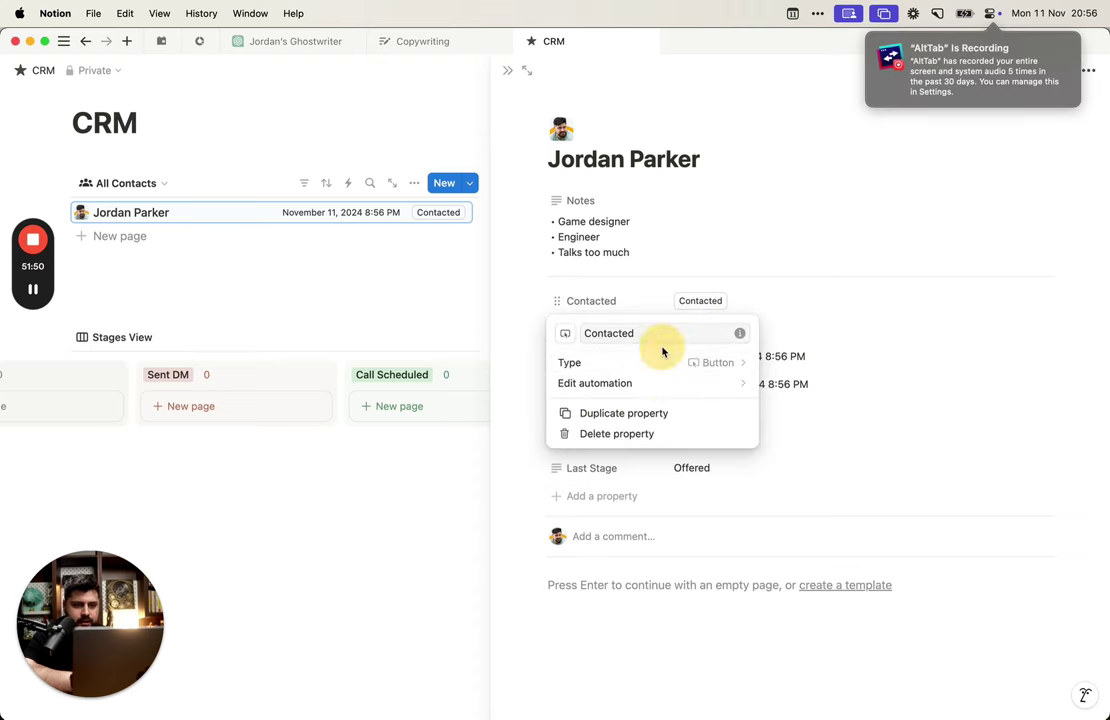
{"action": "left_click", "coordinate": [659, 384]}
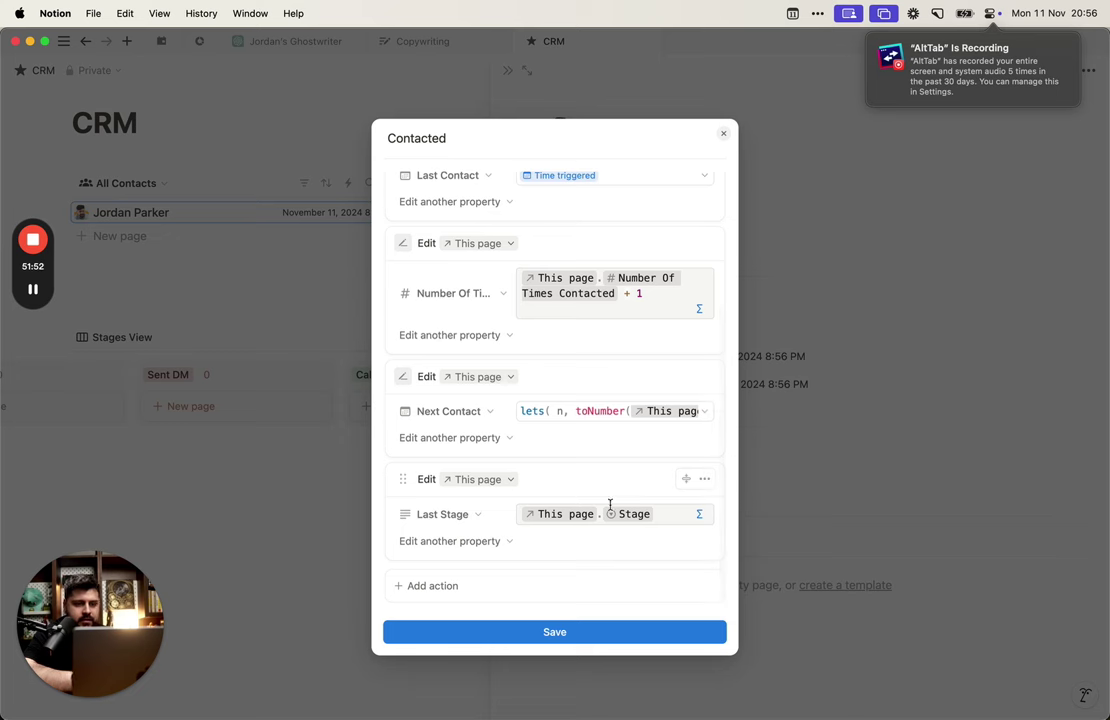
{"action": "left_click", "coordinate": [617, 411]}
{"action": "left_click", "coordinate": [597, 404]}
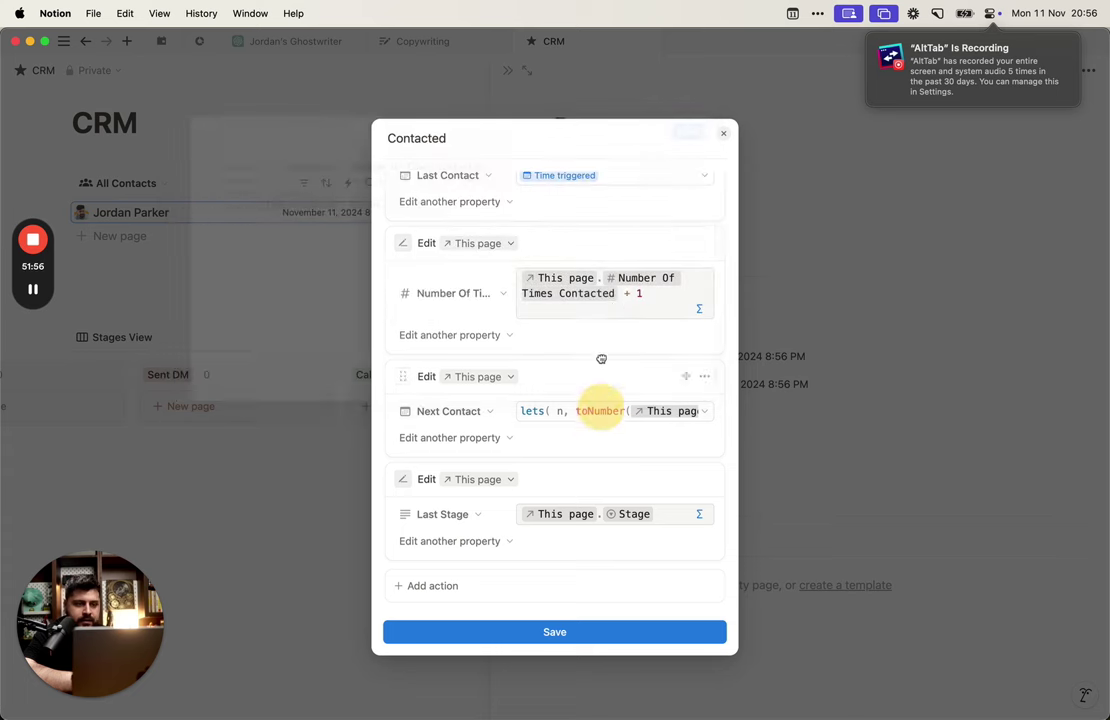
{"action": "left_click", "coordinate": [622, 300]}
Step: Replace the count formula, beginning it with if(This page.Last Stage == This page.Stage
{"action": "key", "text": "super+a"}
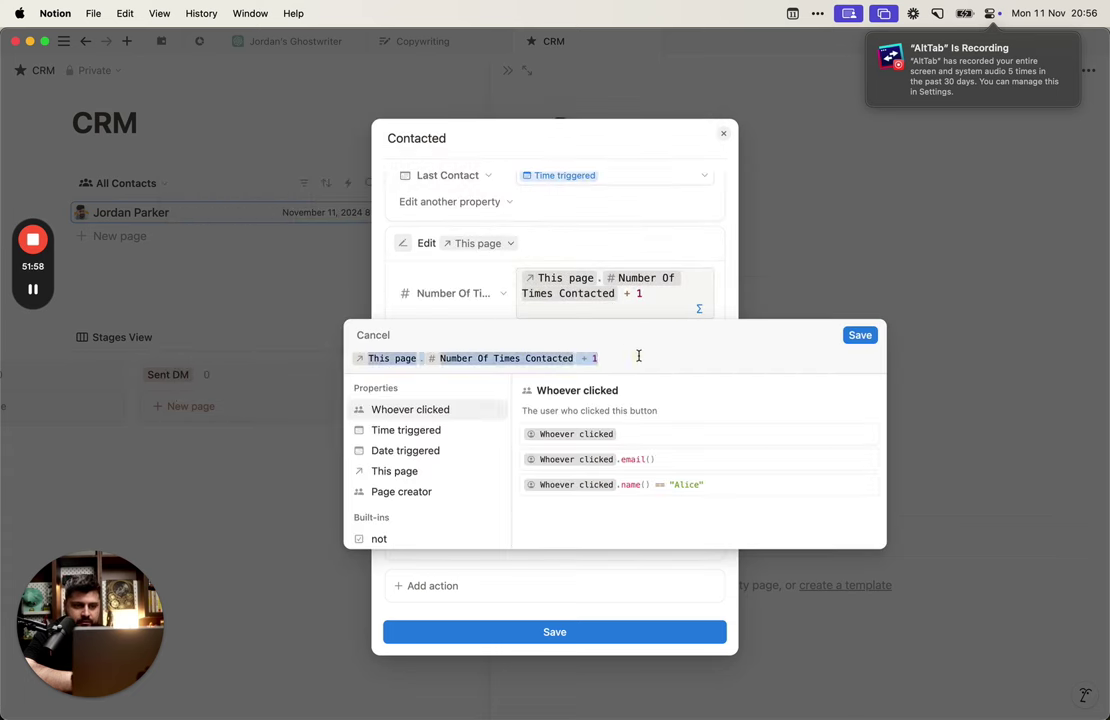
{"action": "key", "text": "BackSpace"}
{"action": "type", "text": "if9"}
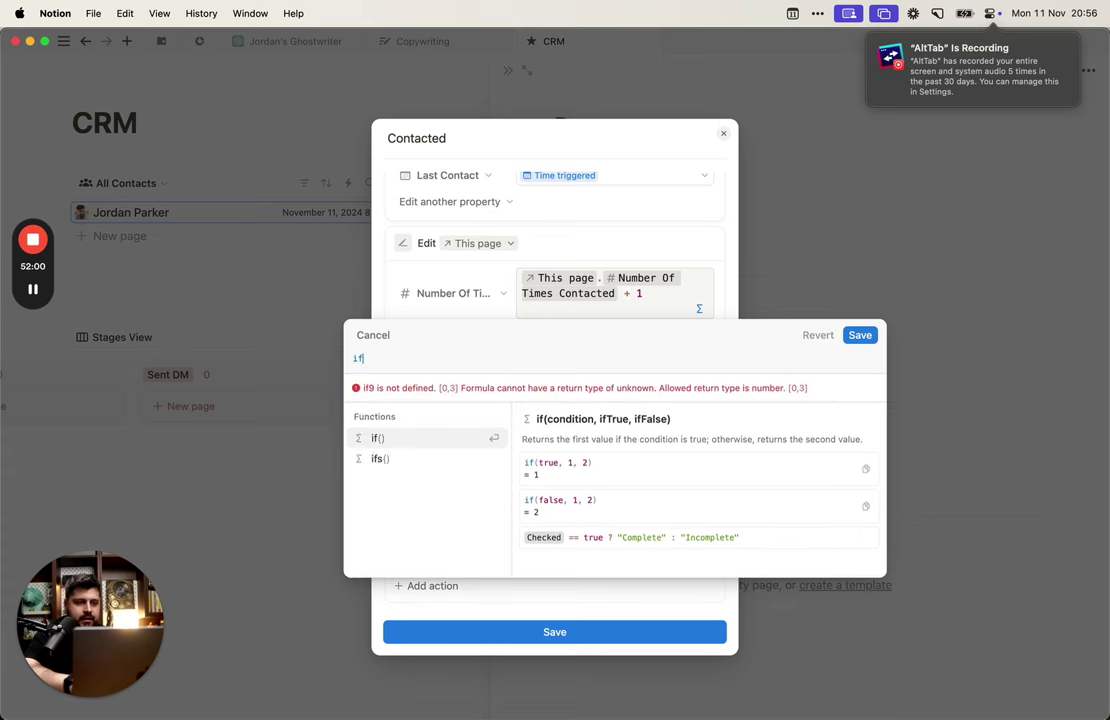
{"action": "key", "text": "BackSpace"}
{"action": "type", "text": "(las"}
{"action": "key", "text": "BackSpace"}
{"action": "key", "text": "BackSpace"}
{"action": "key", "text": "BackSpace"}
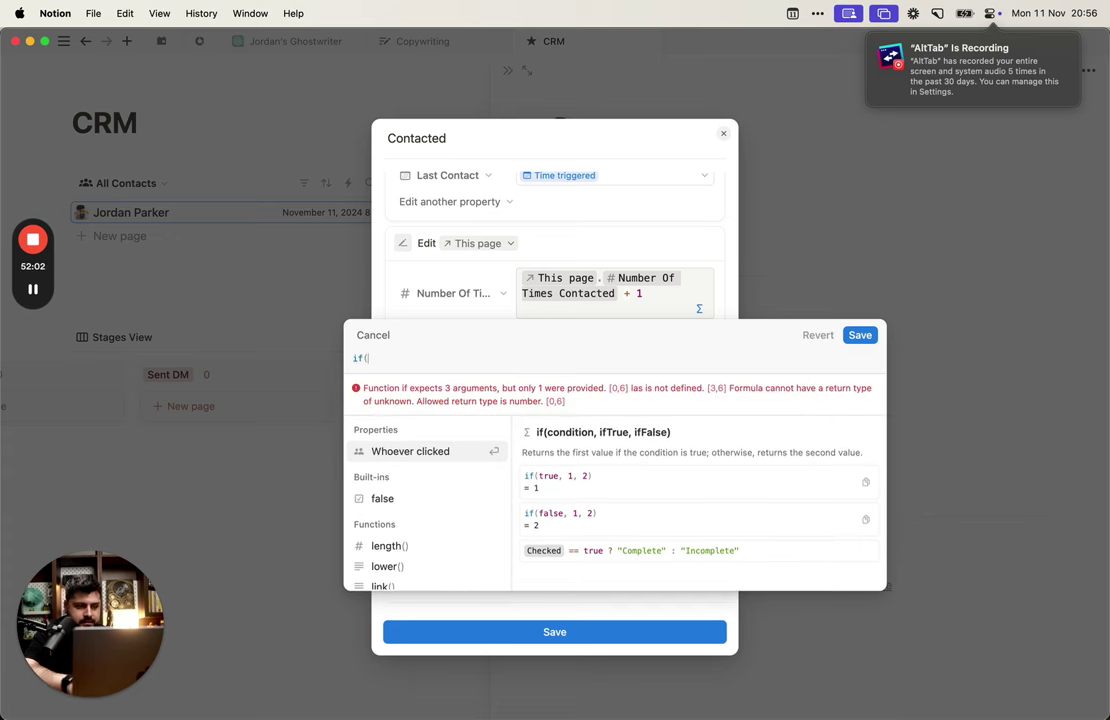
{"action": "type", "text": "thi"}
{"action": "key", "text": "Return"}
{"action": "type", "text": ".las"}
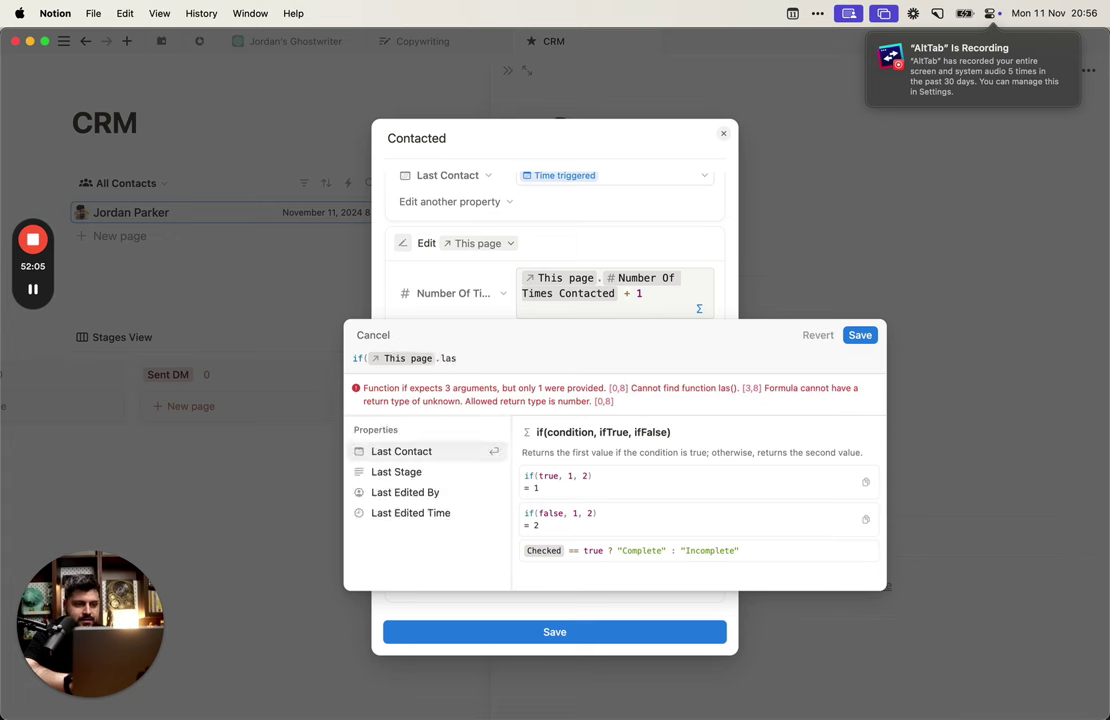
{"action": "key", "text": "Down"}
{"action": "key", "text": "Return"}
{"action": "type", "text": "=="}
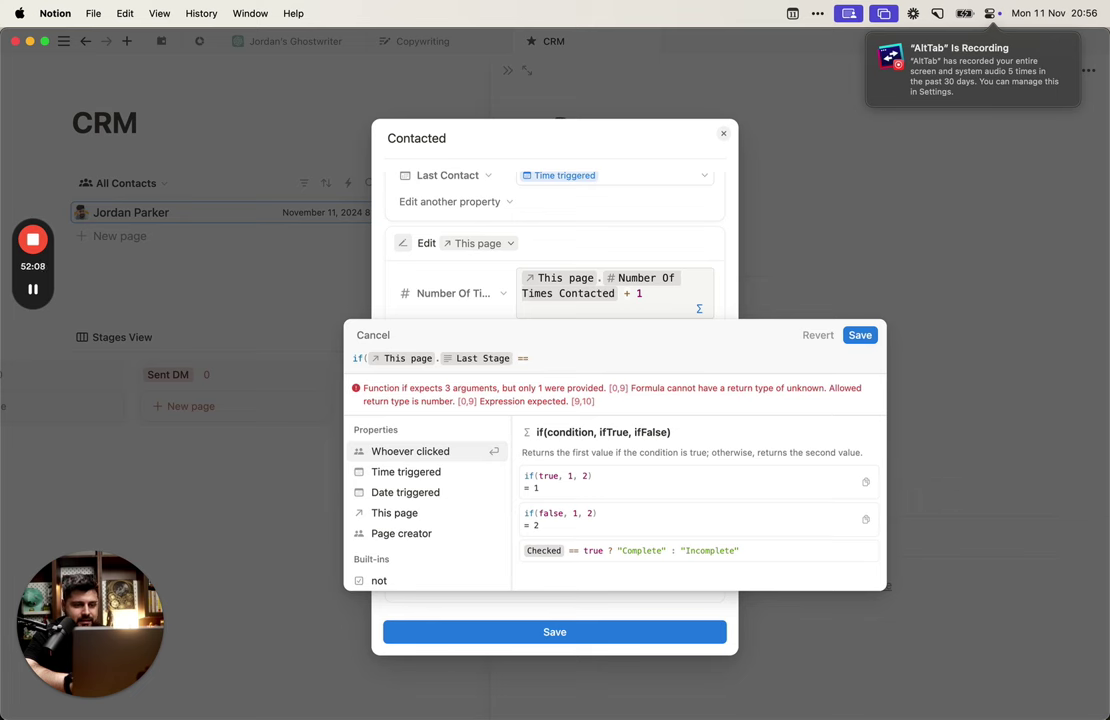
{"action": "type", "text": " this"}
{"action": "key", "text": "Return"}
{"action": "type", "text": "."}
{"action": "key", "text": "Down"}
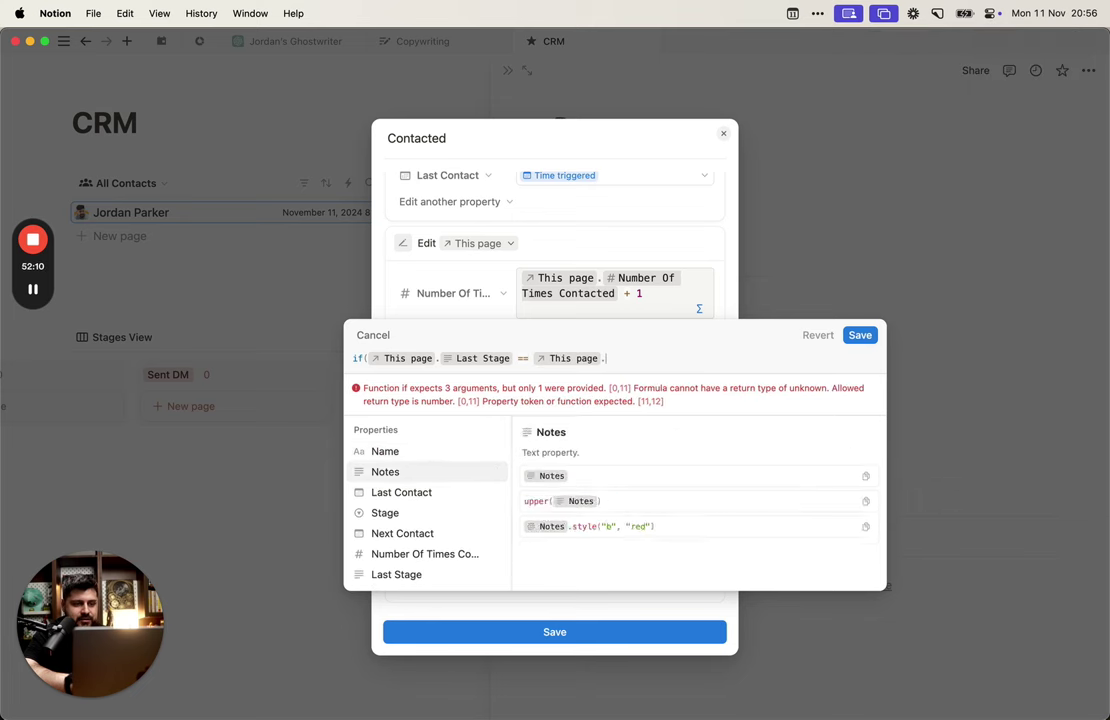
{"action": "key", "text": "Down"}
{"action": "key", "text": "Down"}
{"action": "key", "text": "Return"}
Step: Finish the formula with Number Of Times Contacted + 1 and fallback 1, then save it
{"action": "type", "text": ","}
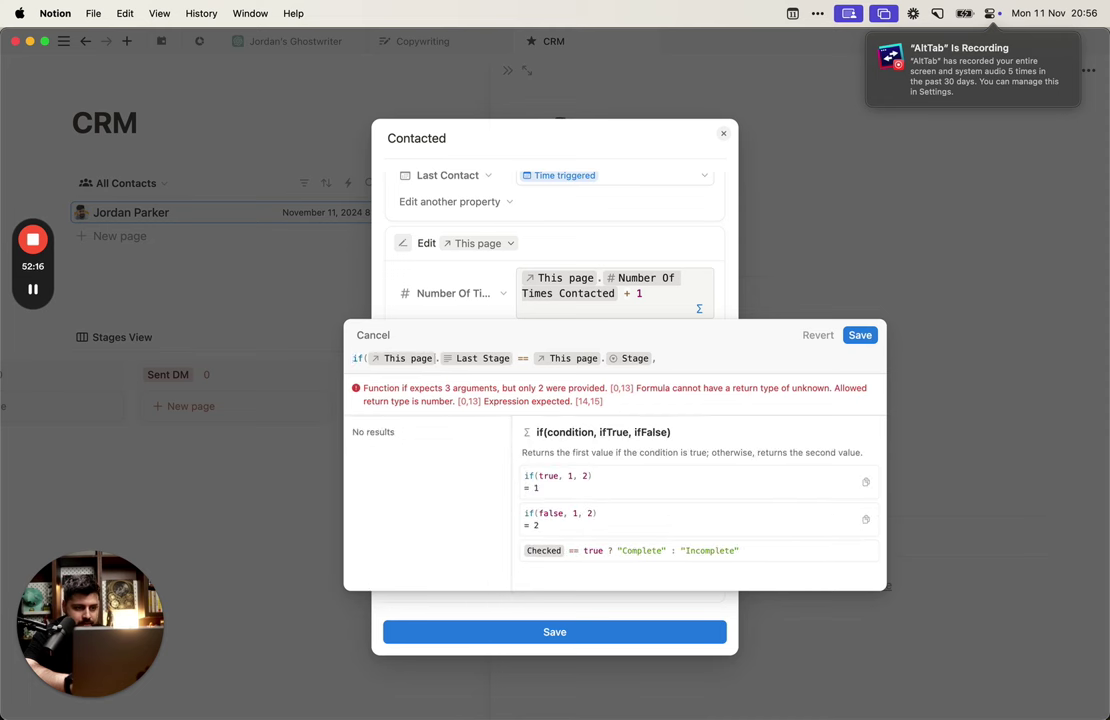
{"action": "type", "text": "This page . Number Of Times Contacted + 1"}
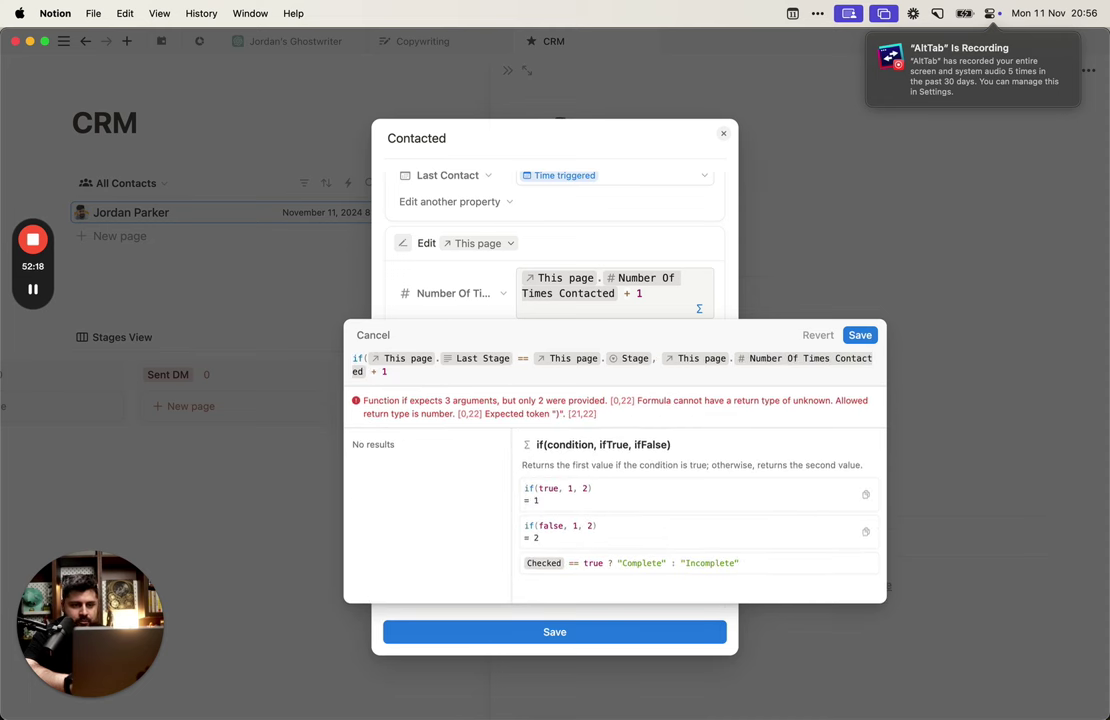
{"action": "type", "text": ", "}
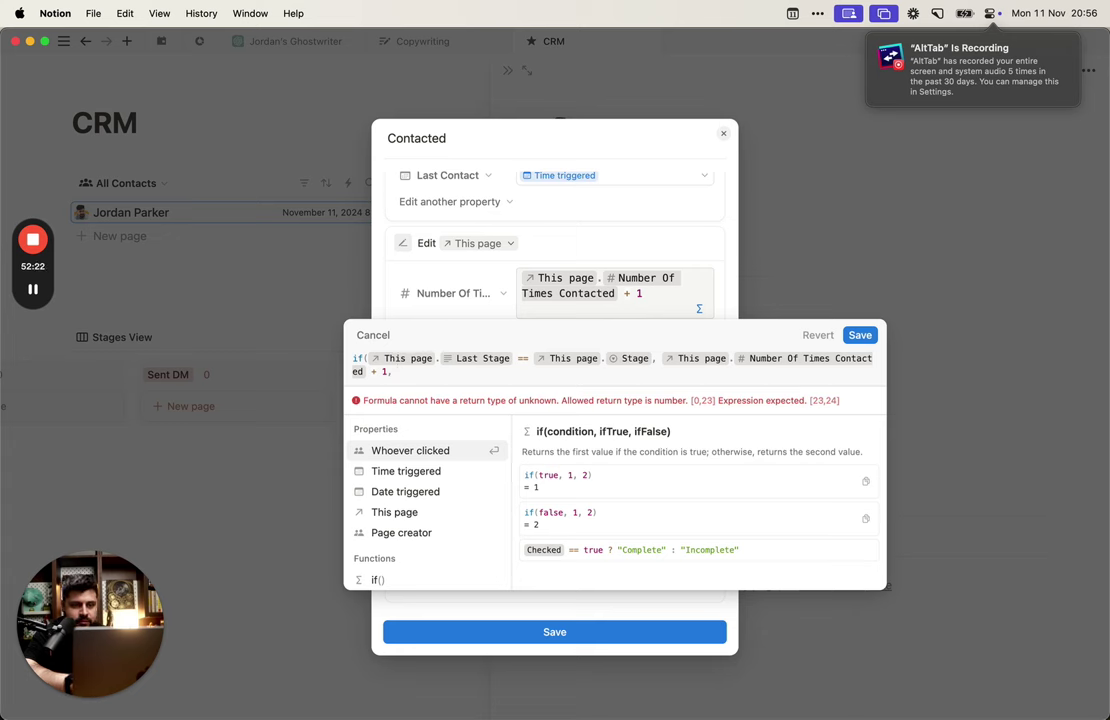
{"action": "type", "text": "0)"}
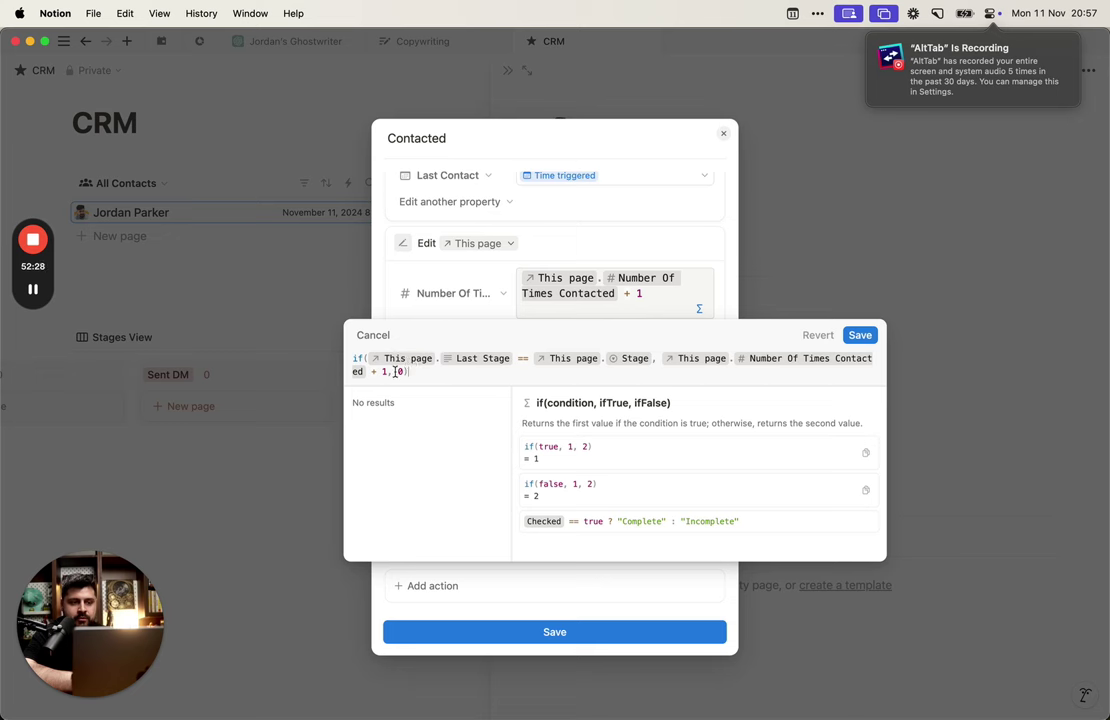
{"action": "left_click", "coordinate": [396, 371]}
{"action": "type", "text": "1"}
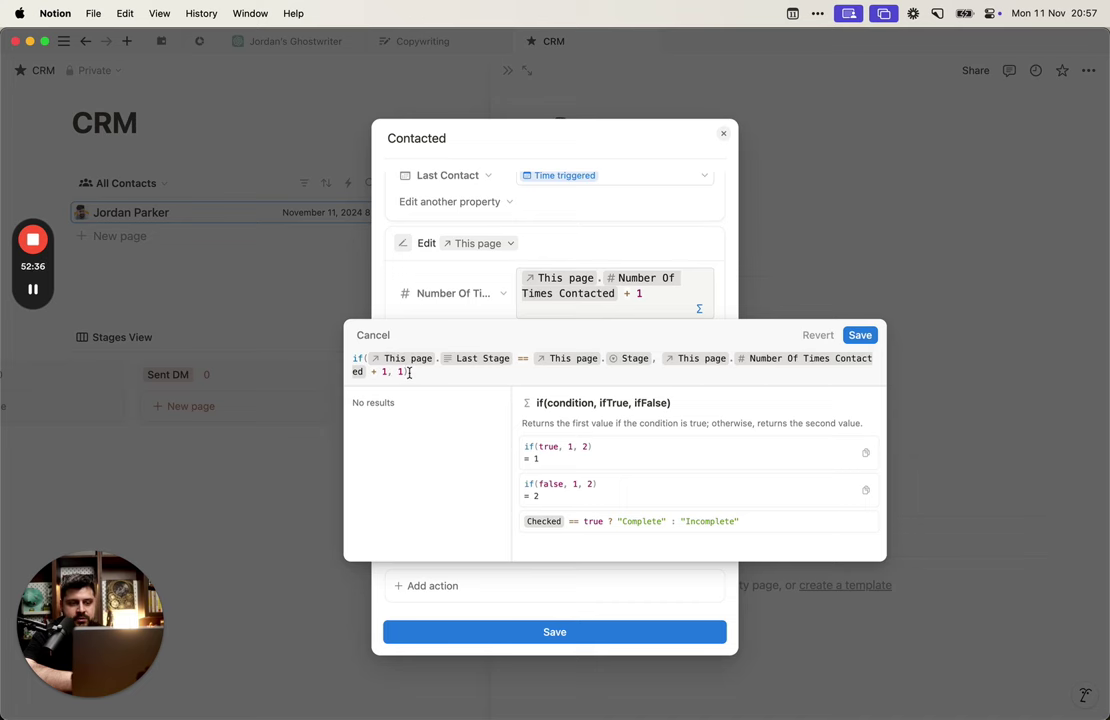
{"action": "left_click", "coordinate": [860, 335]}
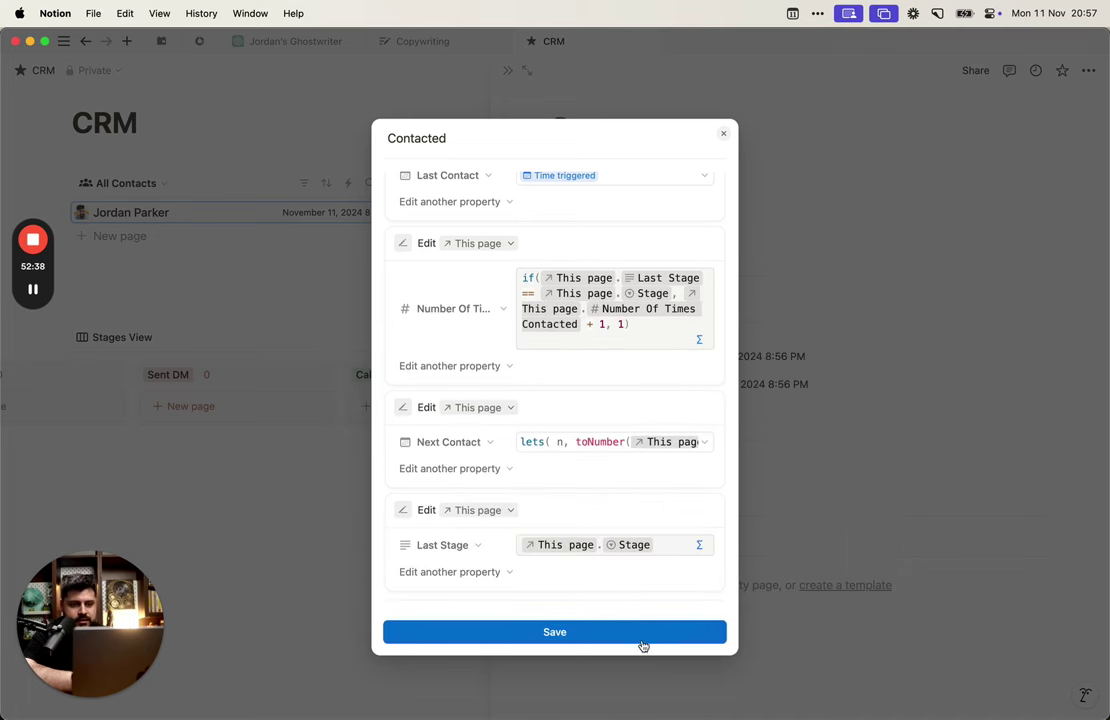
Step: Save the automation and press Contacted twice to test it
{"action": "left_click", "coordinate": [643, 634]}
{"action": "left_click", "coordinate": [820, 265]}
{"action": "left_click", "coordinate": [701, 301]}
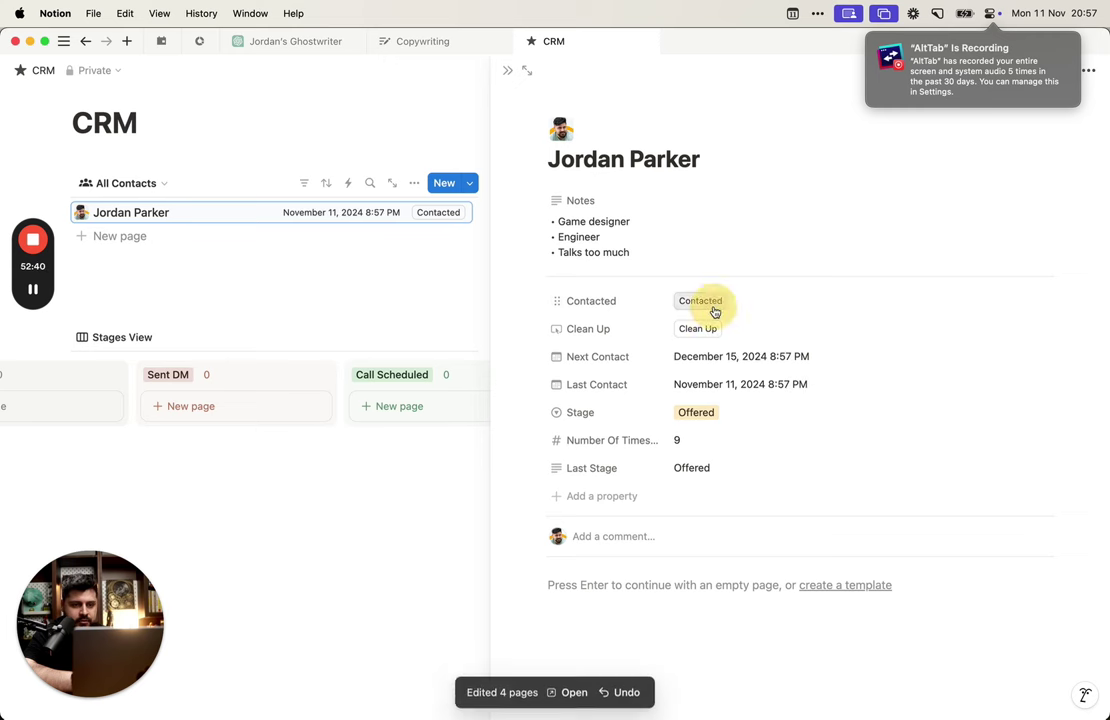
{"action": "left_click", "coordinate": [706, 301]}
Step: Set the Stage to Client and press Contacted three times
{"action": "left_click", "coordinate": [722, 416]}
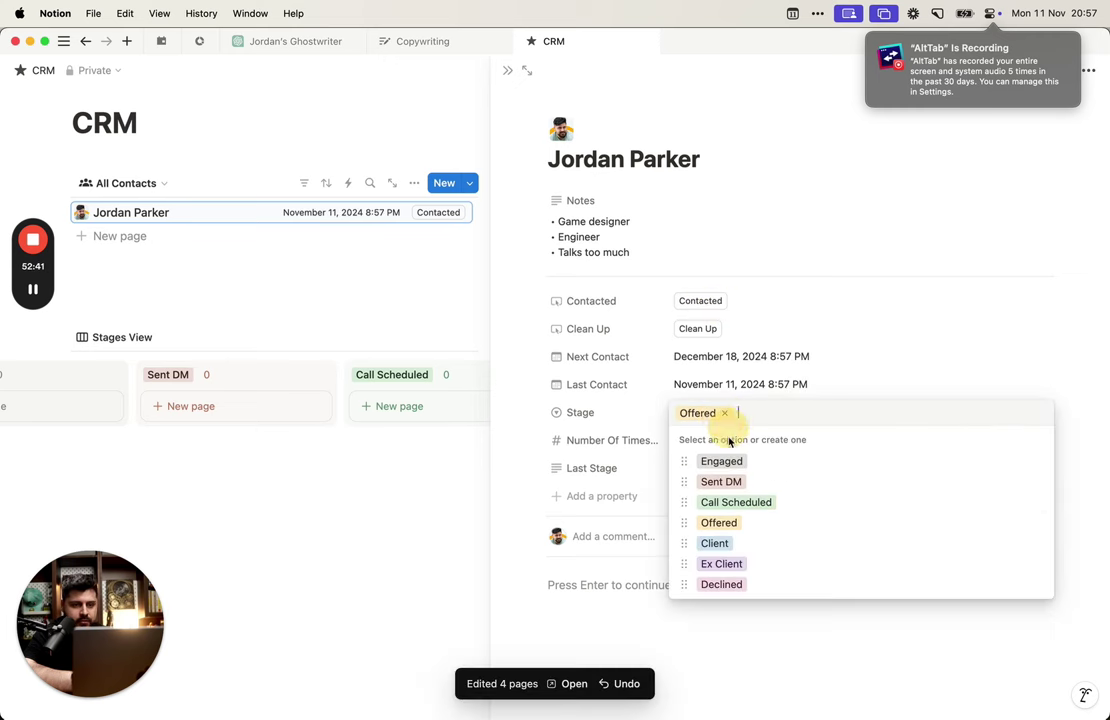
{"action": "left_click", "coordinate": [745, 543]}
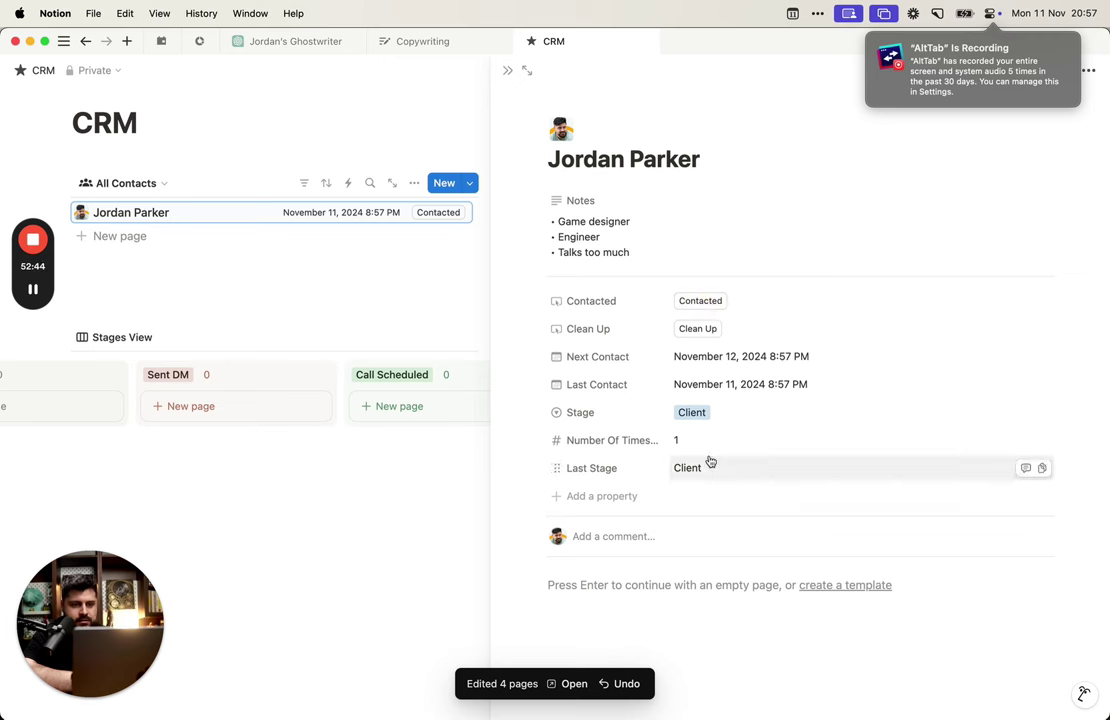
{"action": "left_click", "coordinate": [706, 310]}
{"action": "left_click", "coordinate": [708, 312]}
{"action": "left_click", "coordinate": [708, 312]}
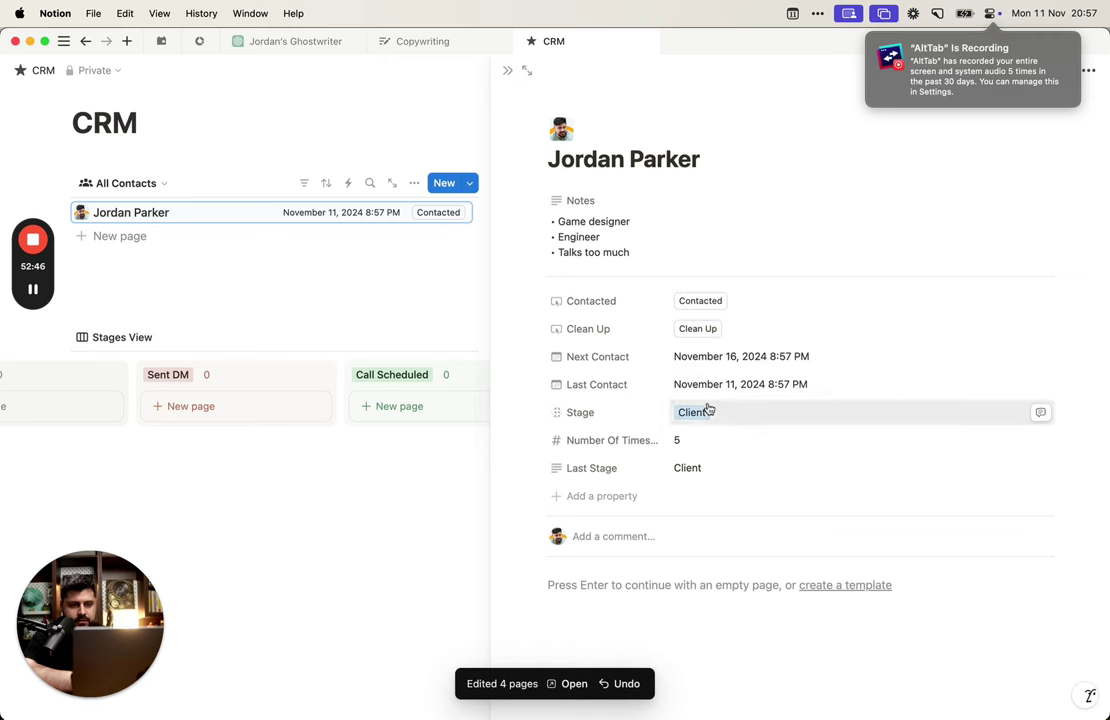
Step: Change the Stage to Ex Client and press Contacted, resetting the count to 1
{"action": "left_click", "coordinate": [706, 411]}
{"action": "left_click", "coordinate": [733, 543]}
{"action": "left_click", "coordinate": [705, 410]}
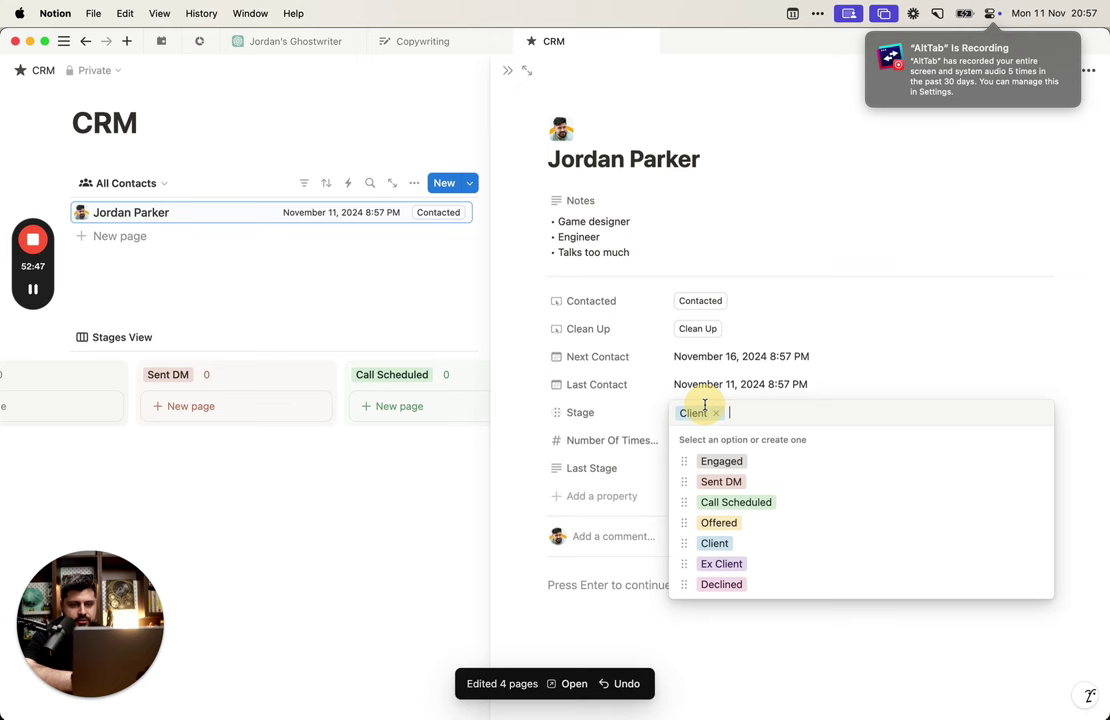
{"action": "left_click", "coordinate": [721, 564]}
{"action": "left_click", "coordinate": [703, 301]}
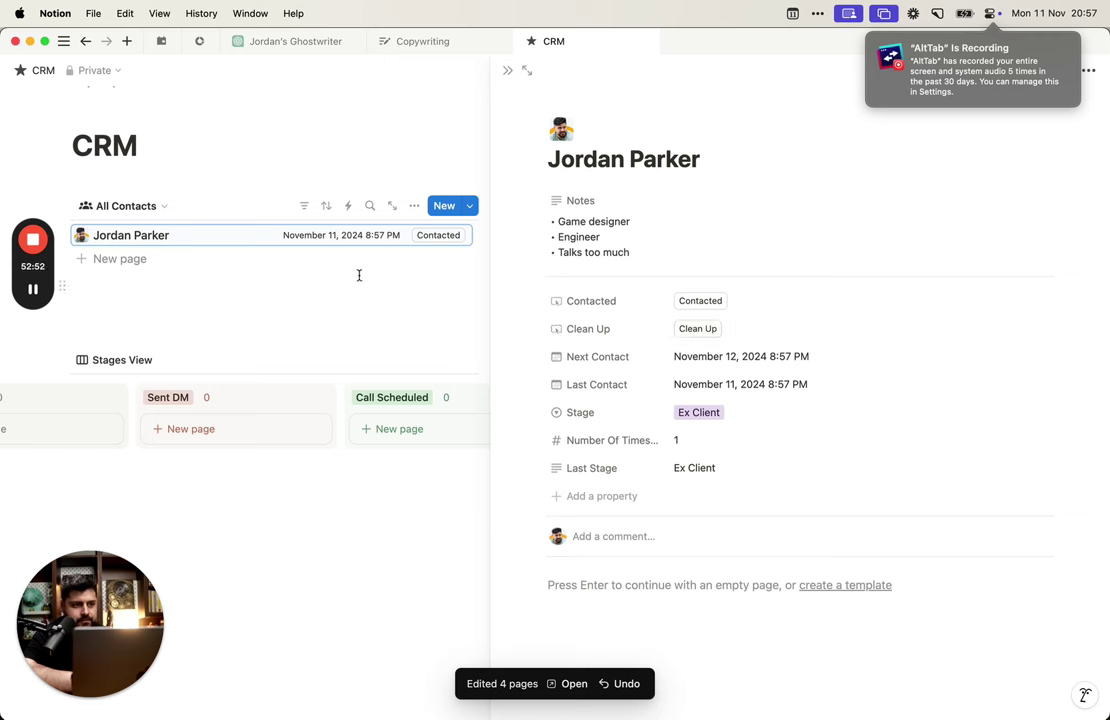
{"action": "left_click", "coordinate": [631, 300]}
Step: Open the Contacted button's count formula and insert a This page.Last Stage reference after if(
{"action": "left_click", "coordinate": [631, 347]}
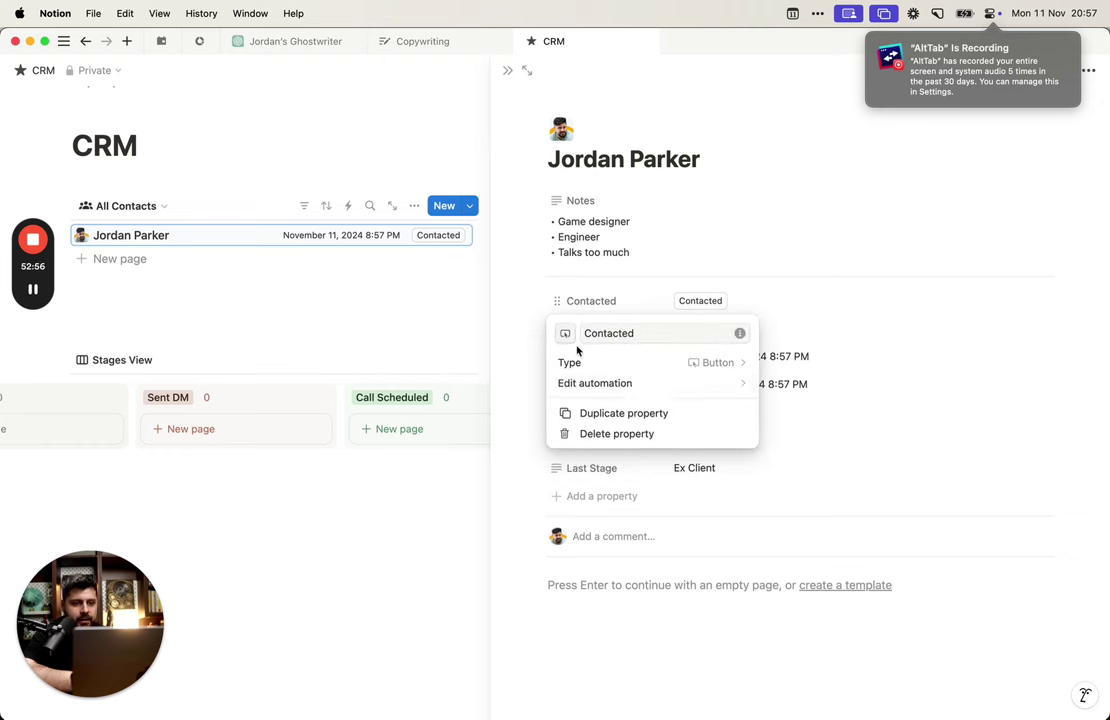
{"action": "left_click", "coordinate": [634, 386]}
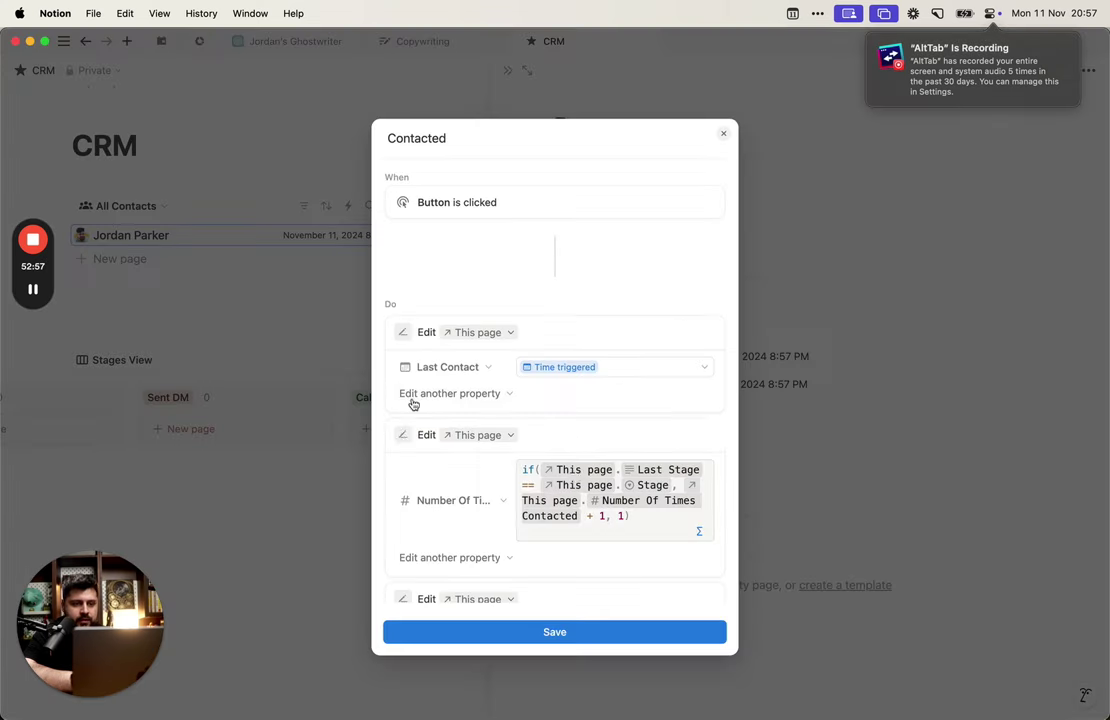
{"action": "left_click", "coordinate": [557, 503]}
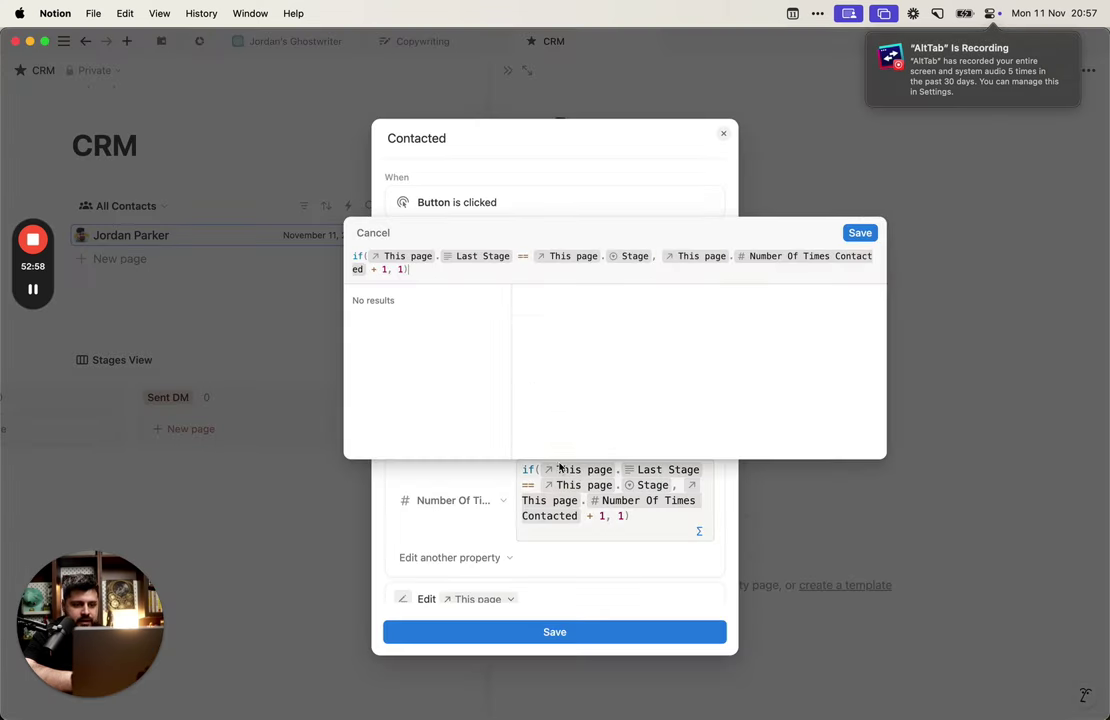
{"action": "left_click", "coordinate": [532, 257]}
{"action": "key", "text": "Right"}
{"action": "key", "text": "Right"}
{"action": "key", "text": "Right"}
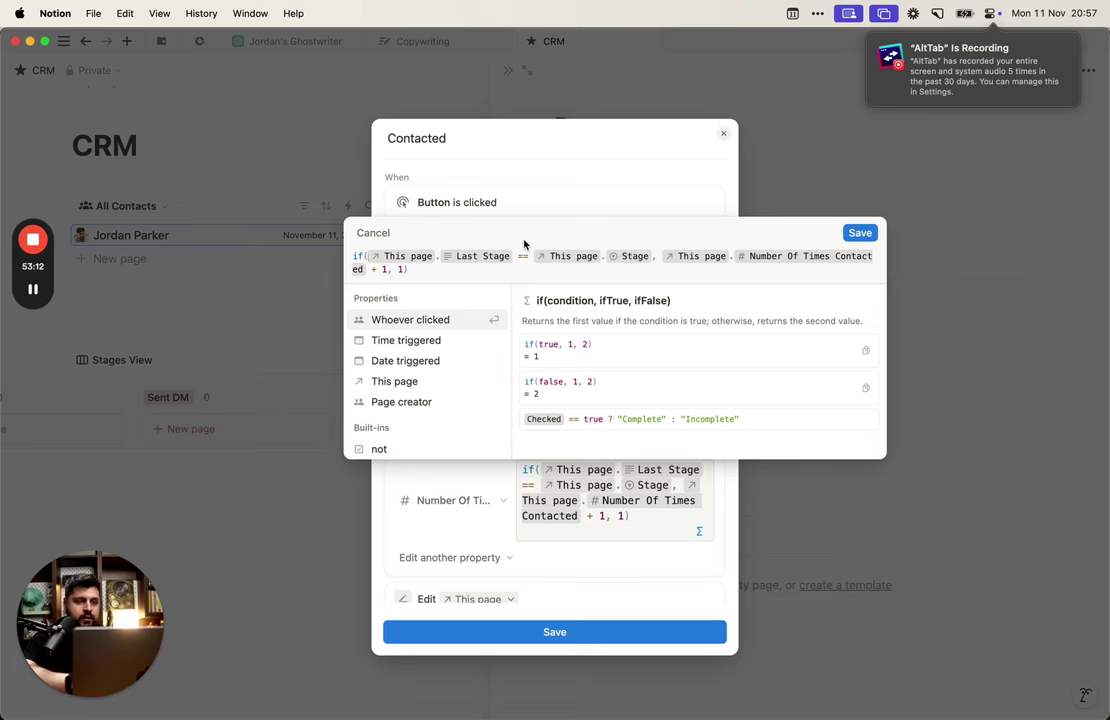
{"action": "type", "text": "this"}
{"action": "key", "text": "Return"}
{"action": "type", "text": ".last"}
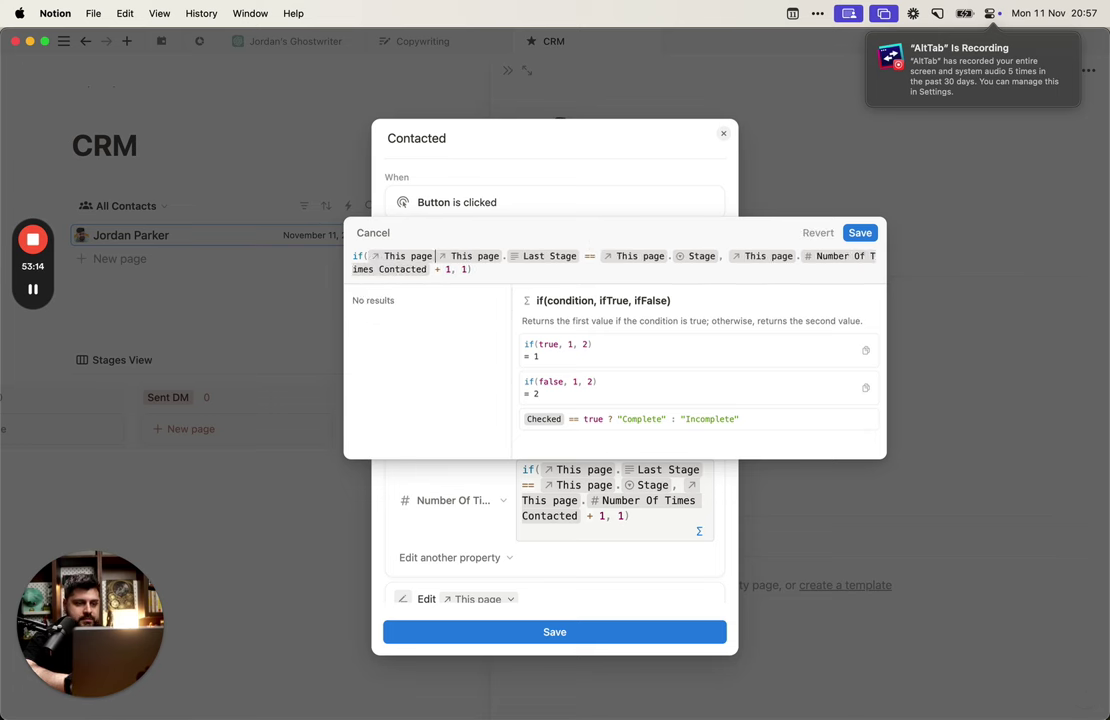
{"action": "key", "text": "Return"}
{"action": "key", "text": "Delete"}
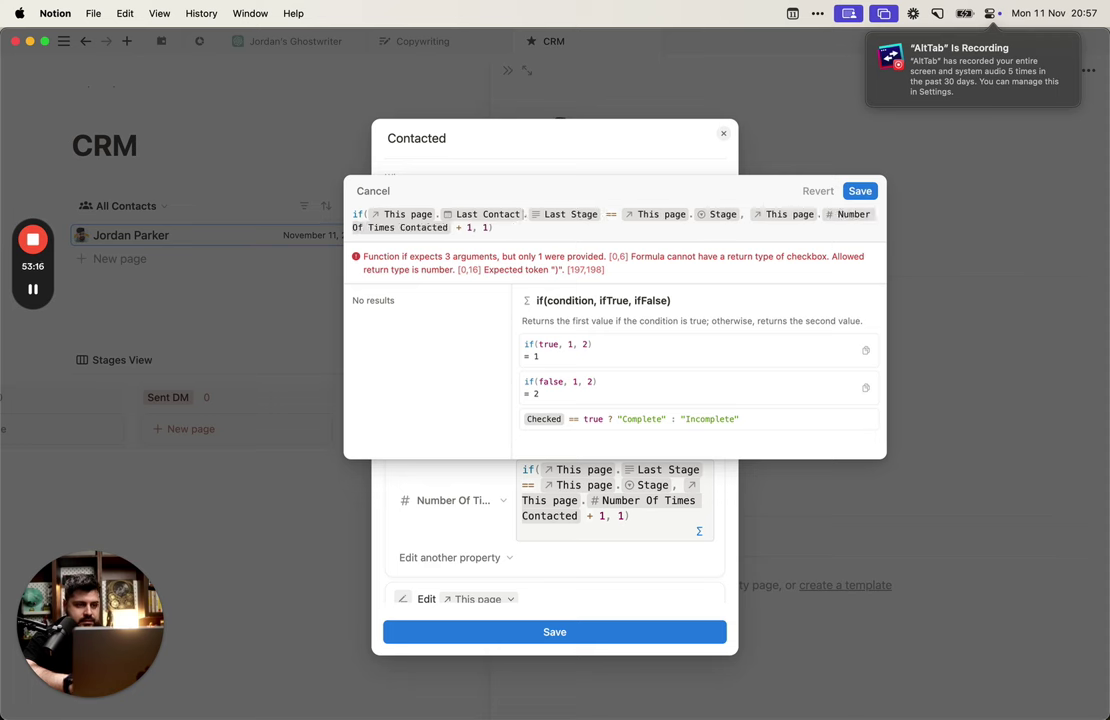
{"action": "key", "text": "BackSpace"}
{"action": "type", "text": "last"}
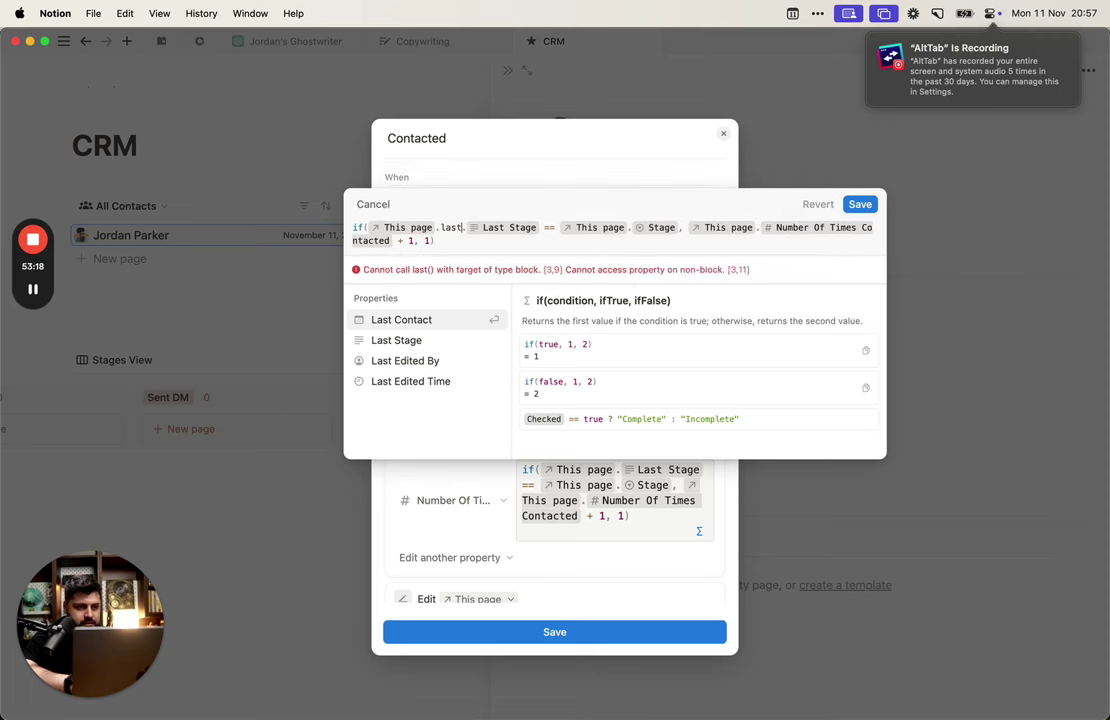
{"action": "key", "text": "Down"}
{"action": "key", "text": "Return"}
Step: Wrap Last Stage in empty(), add 'or This page.Last Stage' before ==, and save
{"action": "type", "text": "This"}
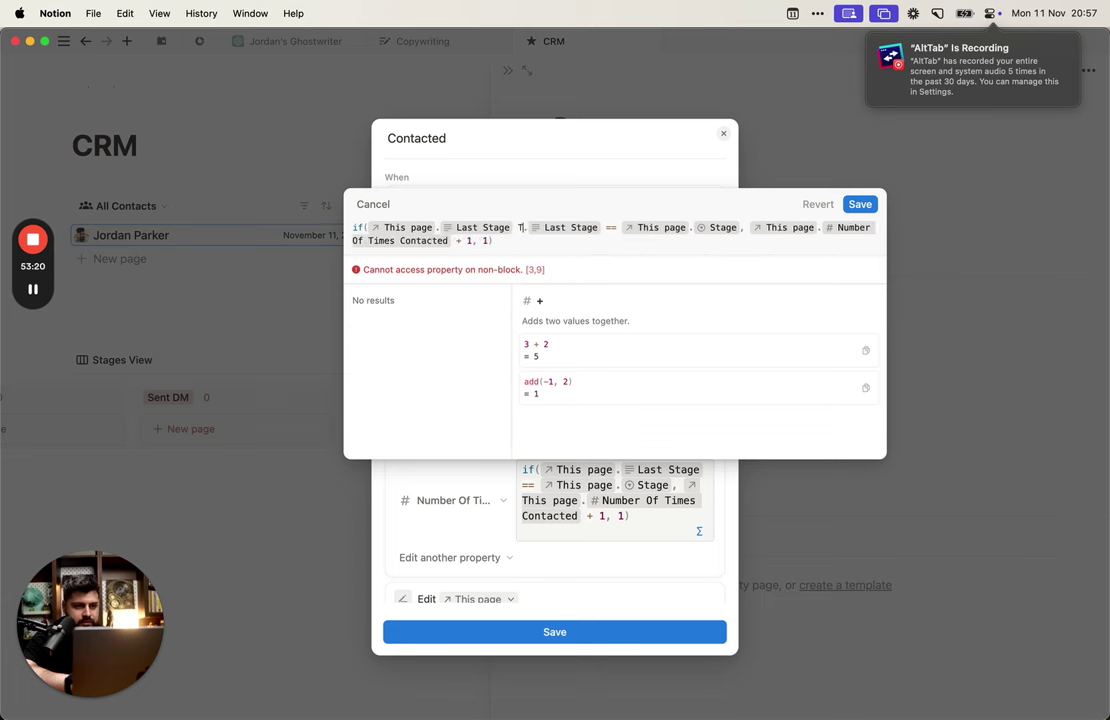
{"action": "key", "text": "BackSpace"}
{"action": "key", "text": "BackSpace"}
{"action": "key", "text": "BackSpace"}
{"action": "key", "text": "BackSpace"}
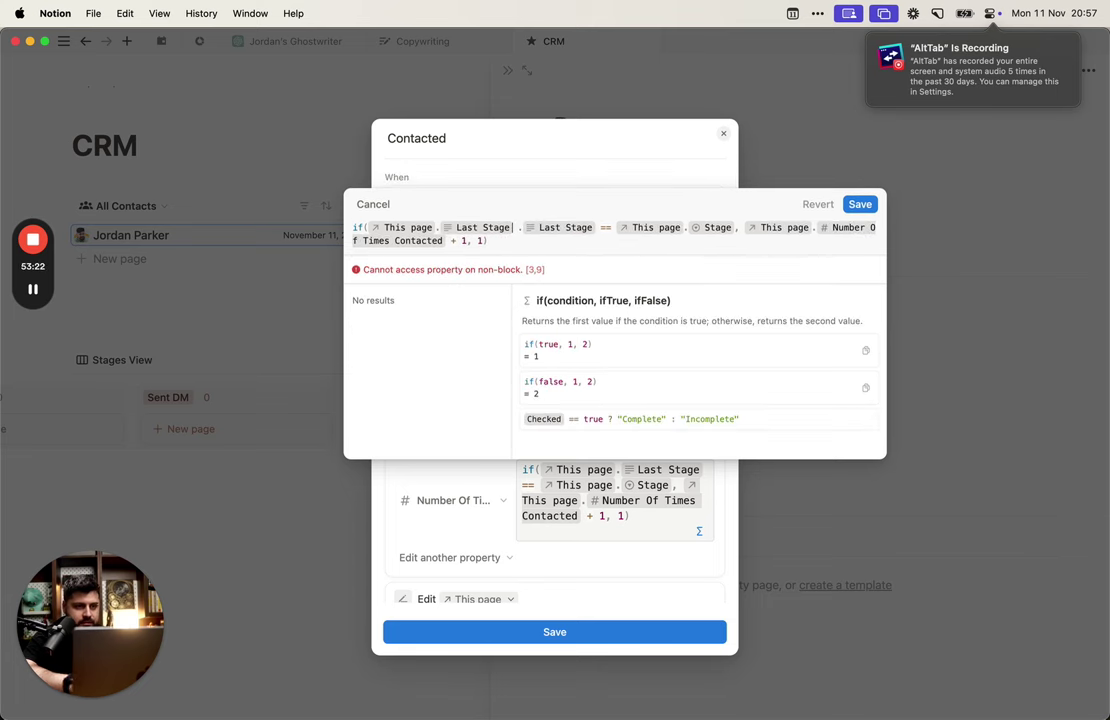
{"action": "key", "text": "BackSpace"}
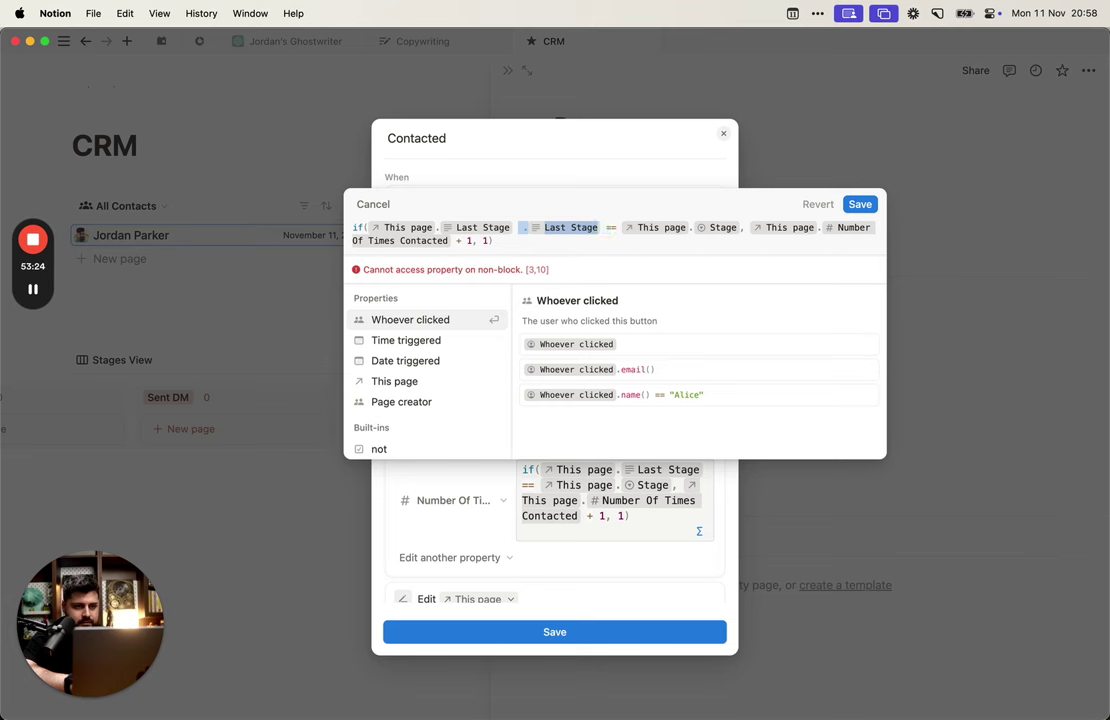
{"action": "key", "text": "BackSpace"}
{"action": "type", "text": "this"}
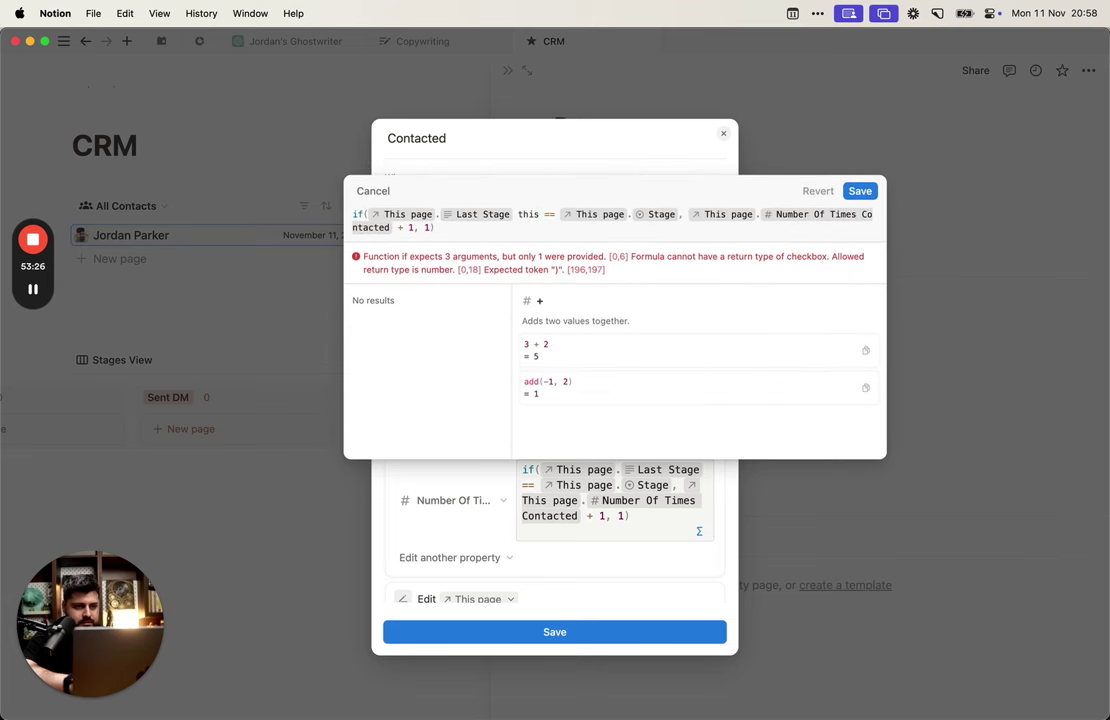
{"action": "key", "text": "BackSpace"}
{"action": "key", "text": "BackSpace"}
{"action": "key", "text": "BackSpace"}
{"action": "key", "text": "BackSpace"}
{"action": "key", "text": "BackSpace"}
{"action": "key", "text": "BackSpace"}
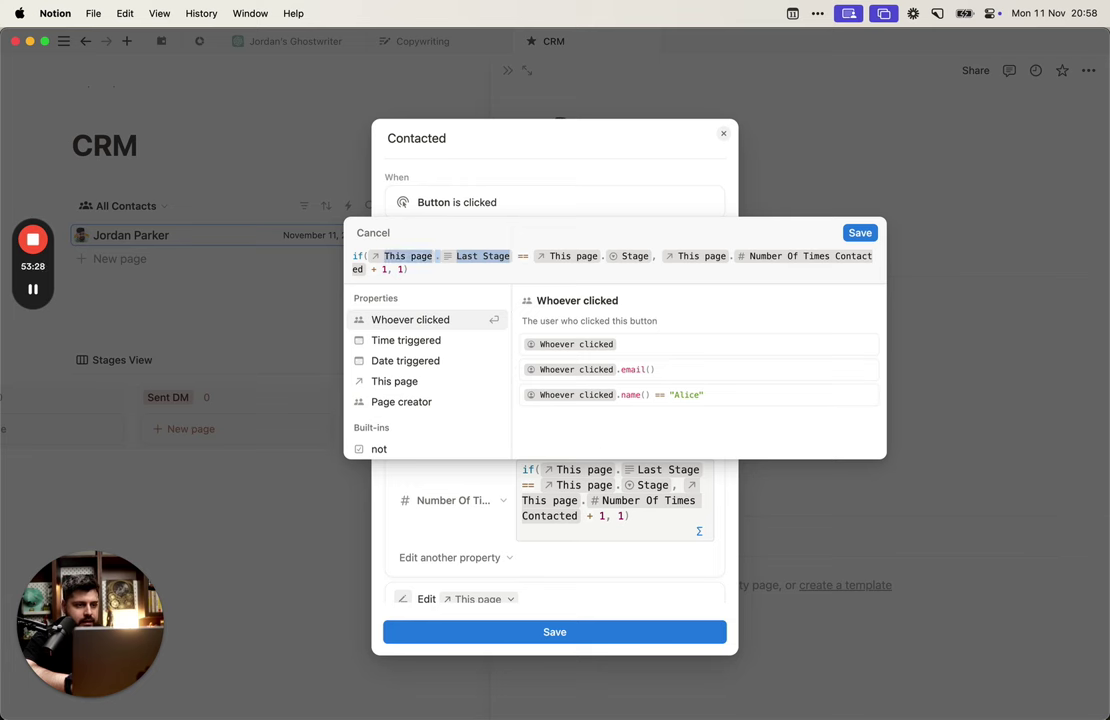
{"action": "type", "text": "("}
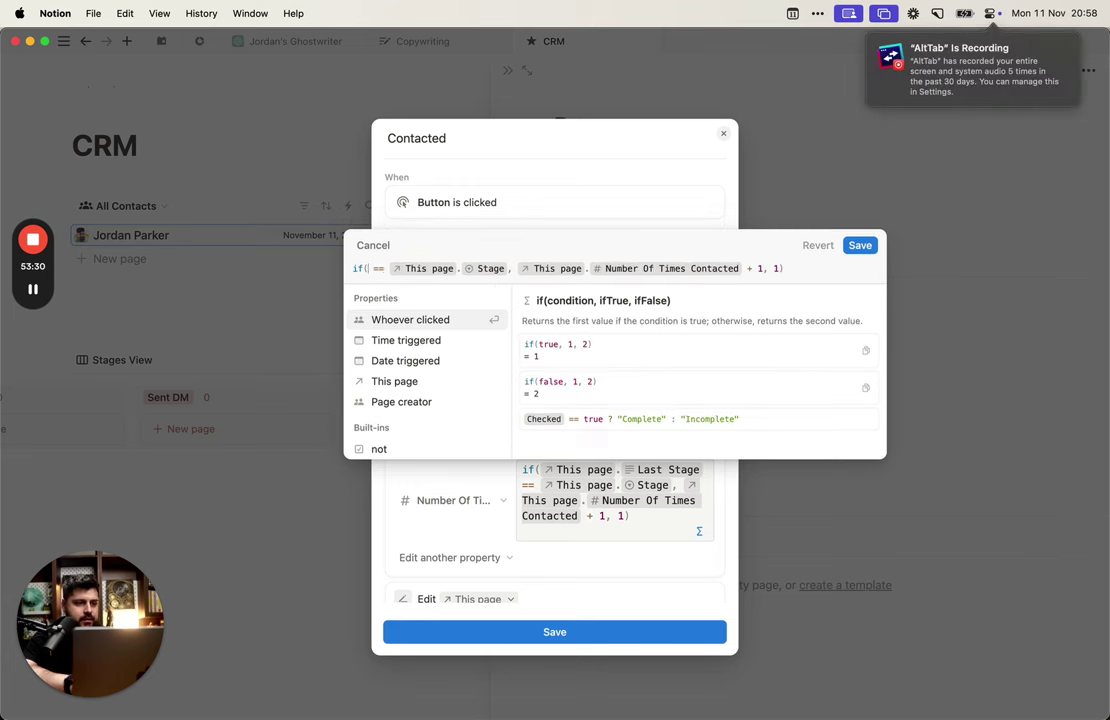
{"action": "key", "text": "Left"}
{"action": "key", "text": "Left"}
{"action": "type", "text": "empty"}
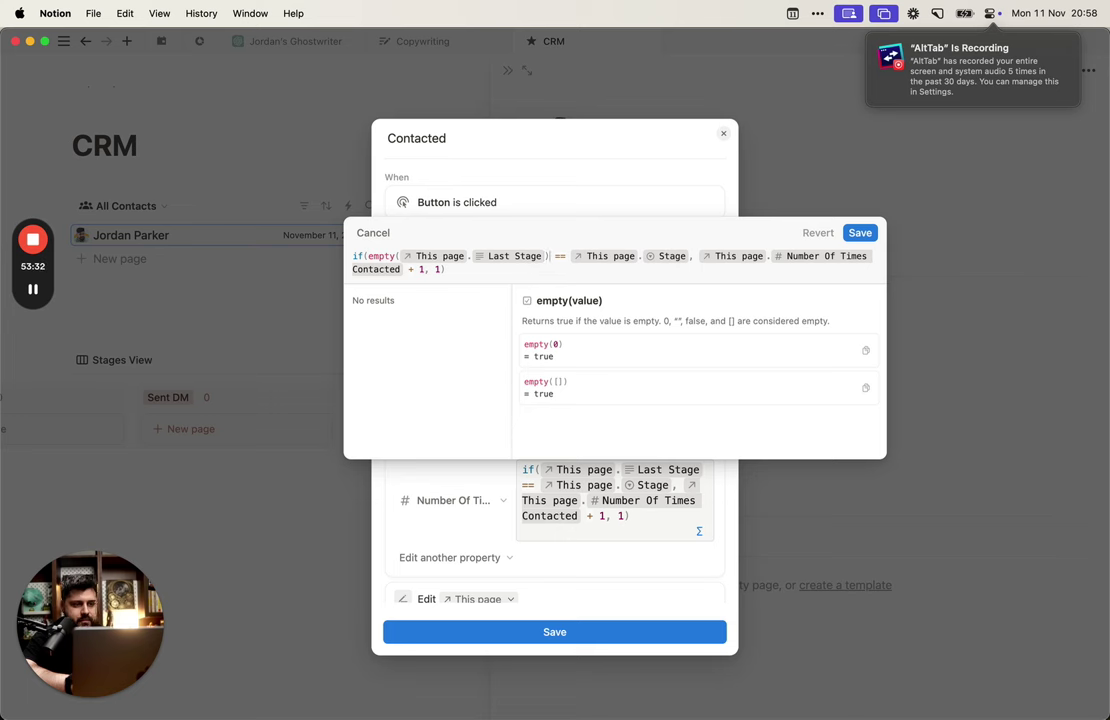
{"action": "type", "text": " OR"}
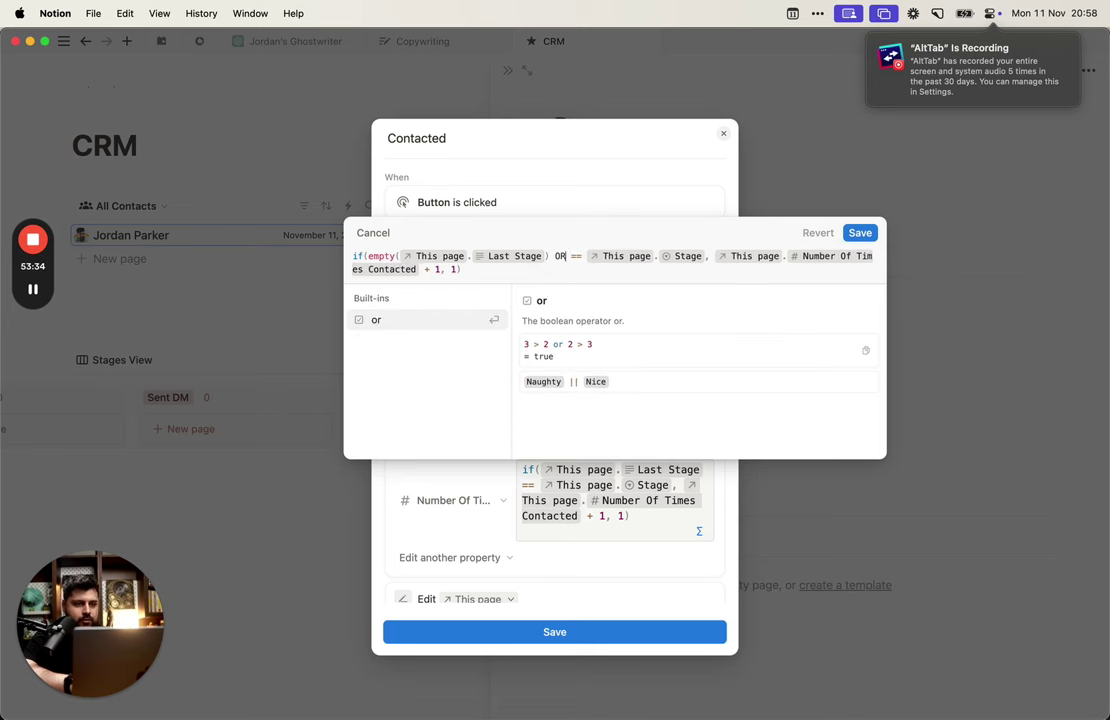
{"action": "type", "text": " This"}
{"action": "key", "text": "Return"}
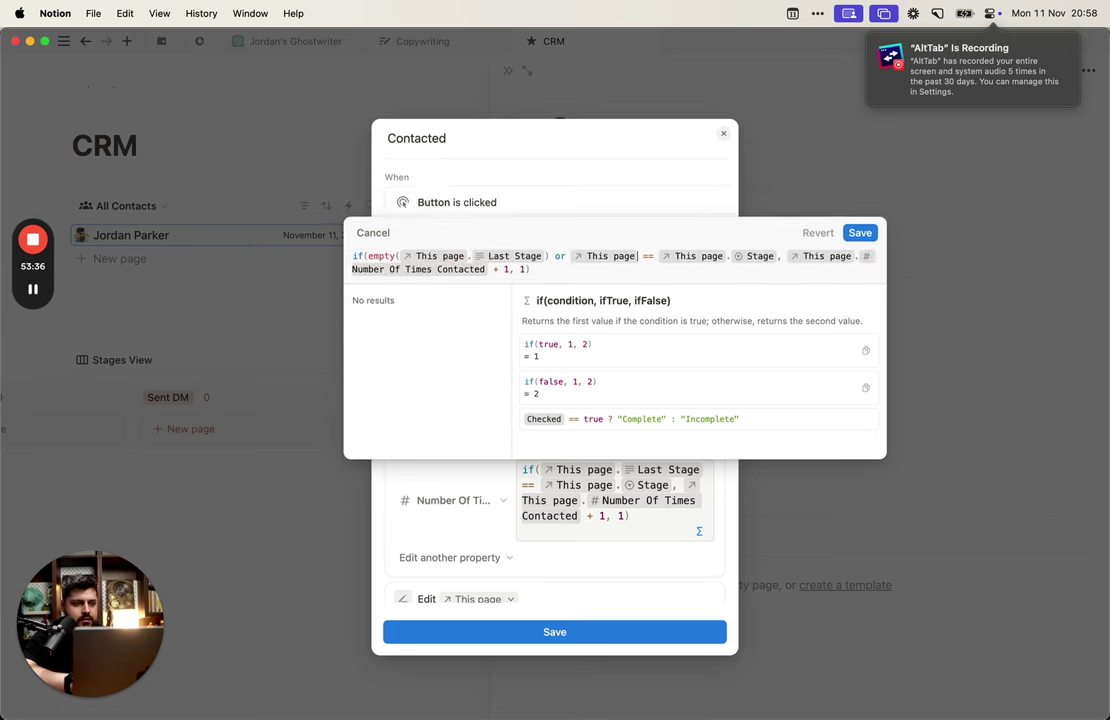
{"action": "type", "text": ".las"}
{"action": "key", "text": "Down"}
{"action": "key", "text": "Return"}
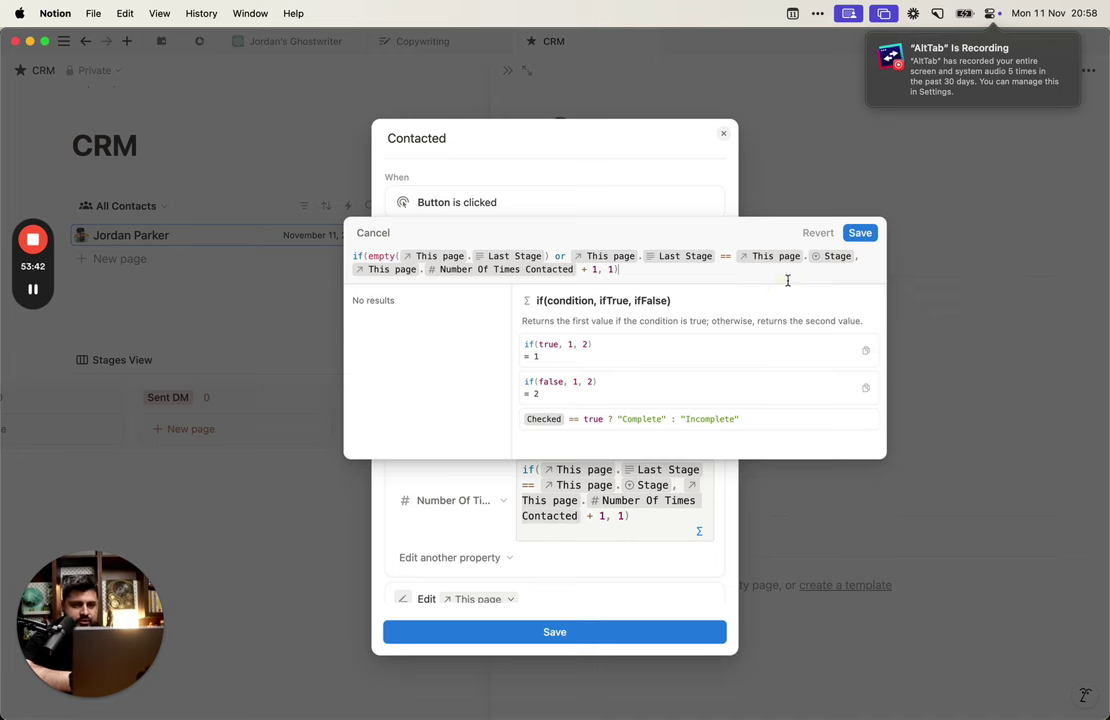
{"action": "left_click", "coordinate": [858, 233]}
Step: Clear Last Stage, then test the formula by running Contacted, Clean Up, and Contacted again
{"action": "left_click", "coordinate": [834, 408]}
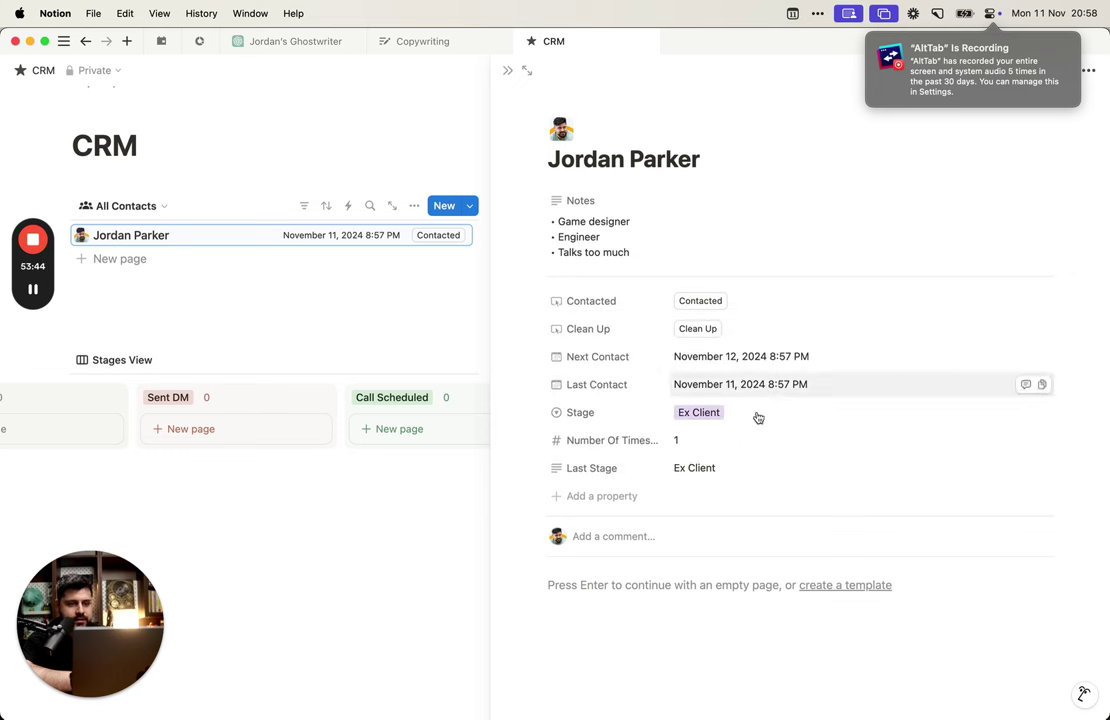
{"action": "left_click", "coordinate": [733, 468]}
{"action": "key", "text": "BackSpace"}
{"action": "key", "text": "BackSpace"}
{"action": "key", "text": "BackSpace"}
{"action": "key", "text": "BackSpace"}
{"action": "key", "text": "BackSpace"}
{"action": "key", "text": "BackSpace"}
{"action": "key", "text": "BackSpace"}
{"action": "key", "text": "BackSpace"}
{"action": "key", "text": "BackSpace"}
{"action": "key", "text": "Escape"}
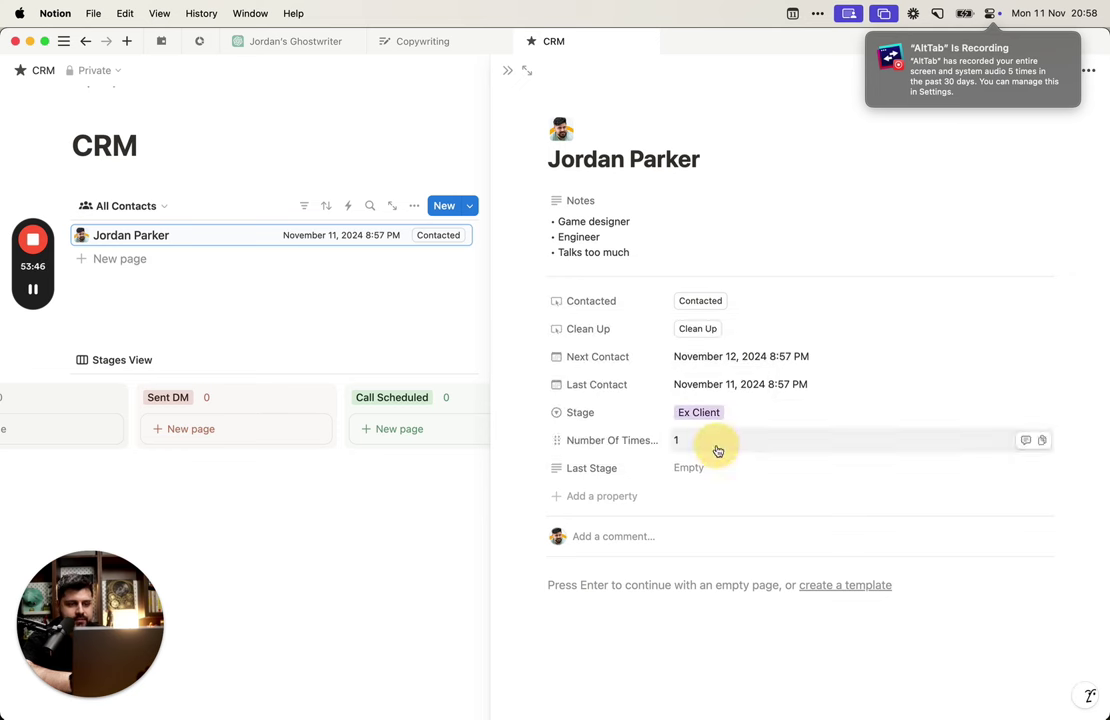
{"action": "left_click", "coordinate": [700, 300]}
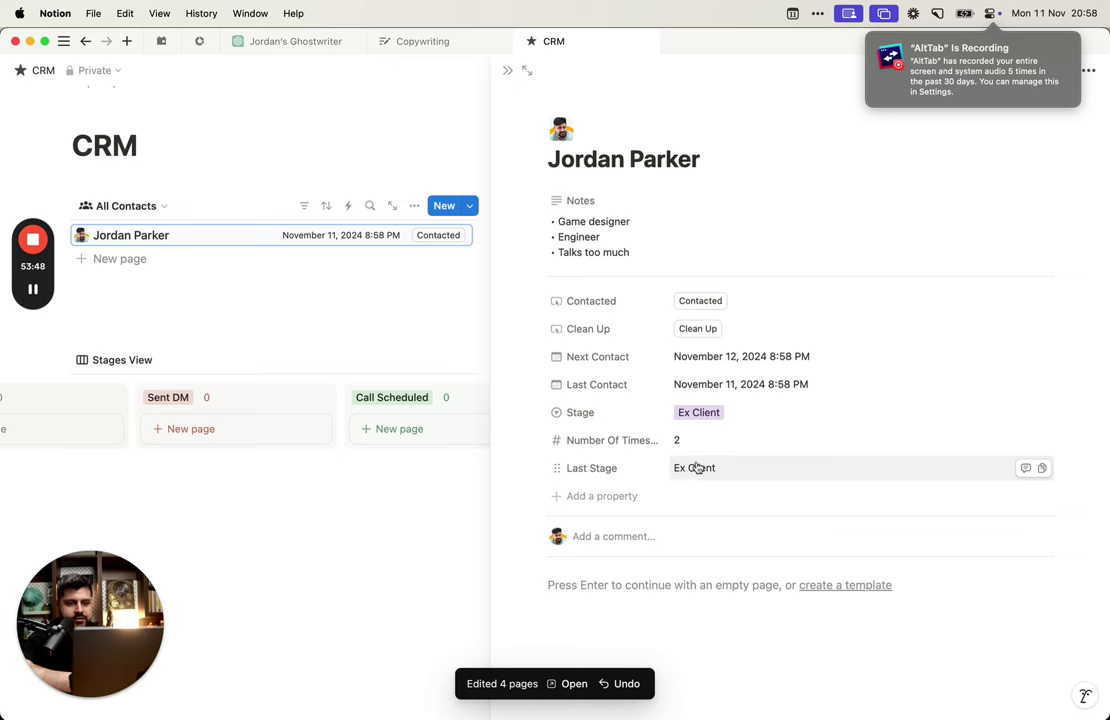
{"action": "left_click", "coordinate": [713, 328]}
{"action": "left_click", "coordinate": [705, 303]}
Step: Reset the Number Of Times value, then run Contacted twice to bump the count
{"action": "left_click", "coordinate": [731, 468]}
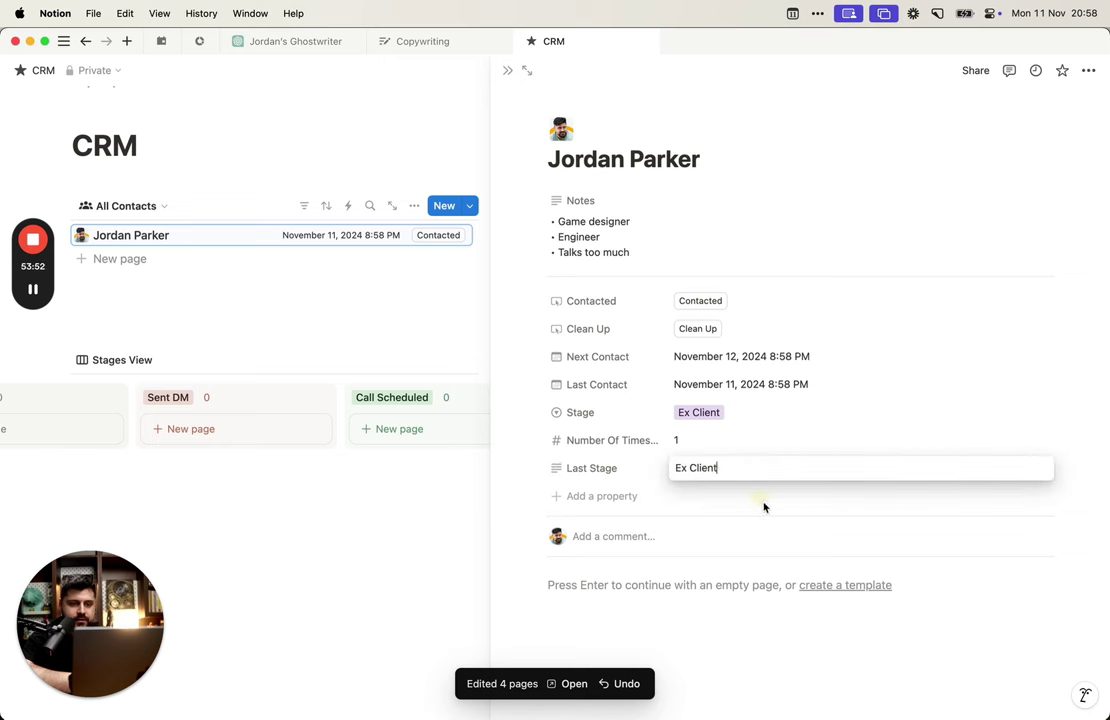
{"action": "left_click", "coordinate": [780, 436]}
{"action": "key", "text": "BackSpace"}
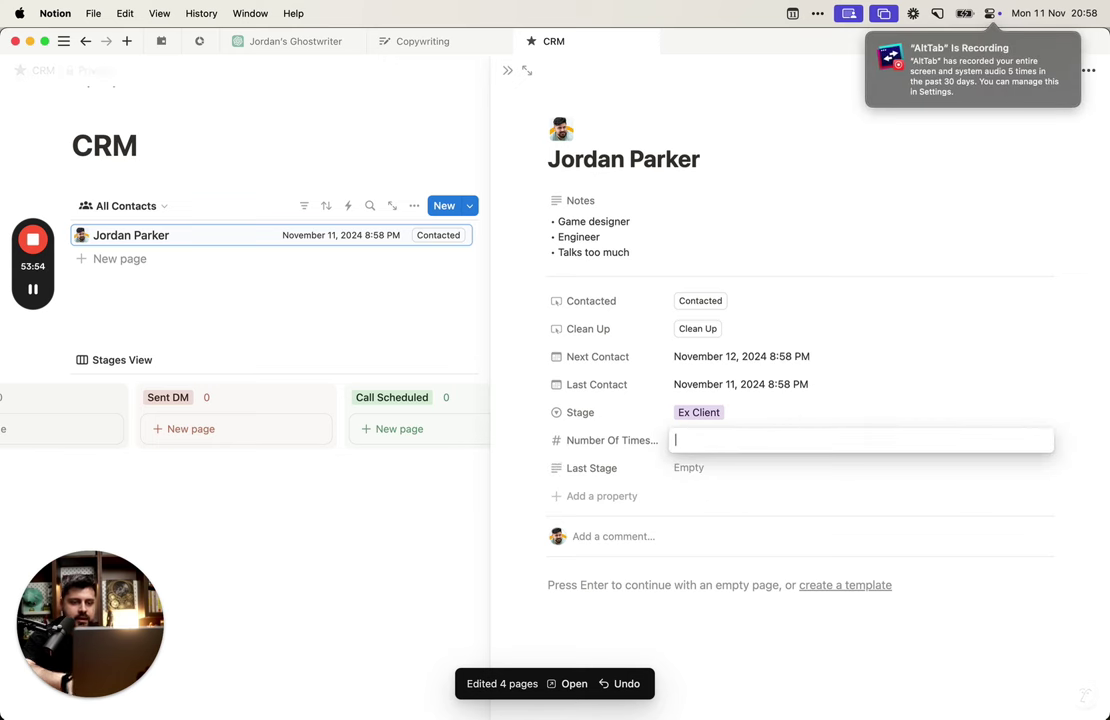
{"action": "left_click", "coordinate": [810, 425]}
{"action": "left_click", "coordinate": [779, 442]}
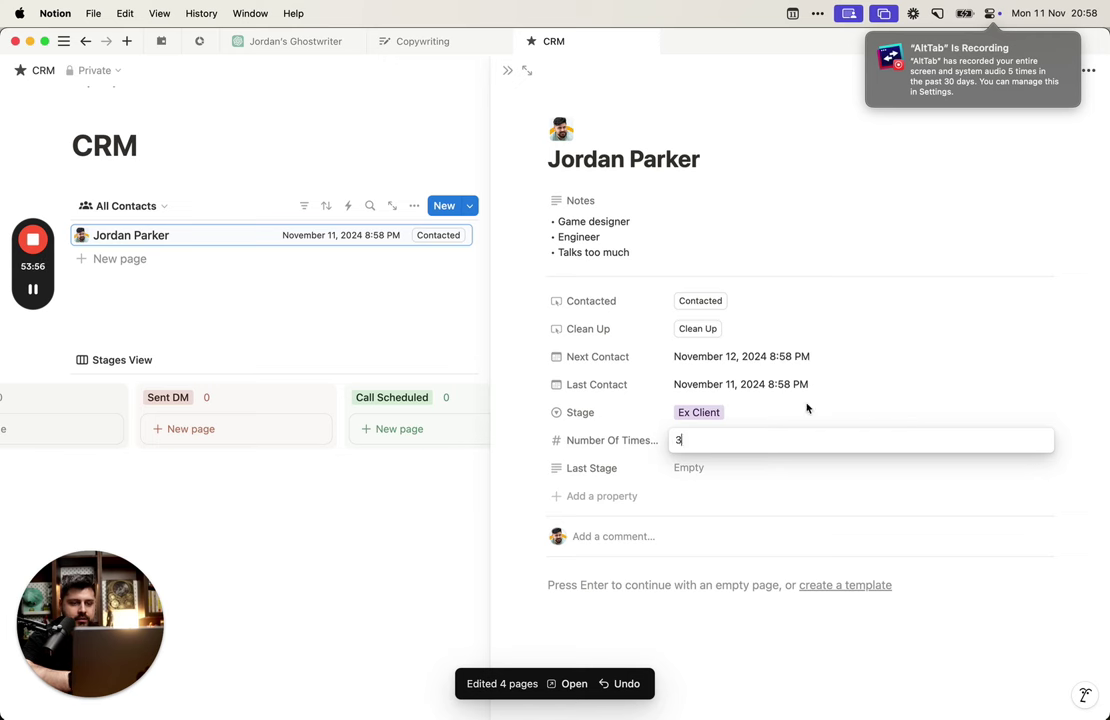
{"action": "left_click", "coordinate": [808, 408]}
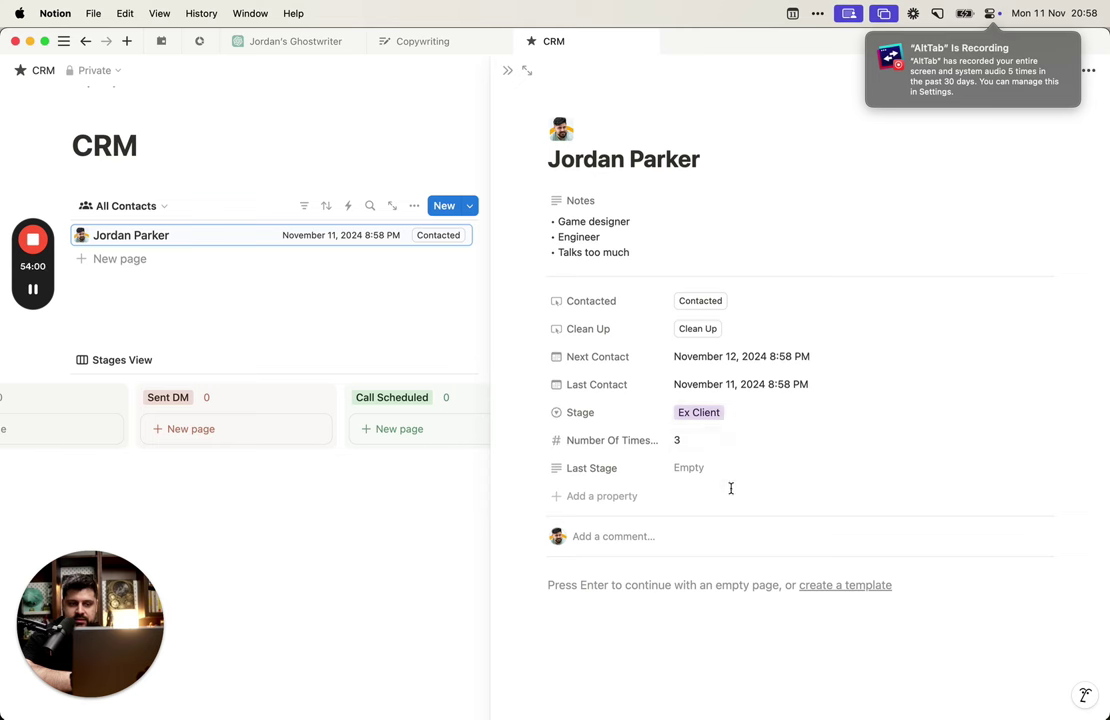
{"action": "left_click", "coordinate": [712, 301]}
{"action": "left_click", "coordinate": [712, 302]}
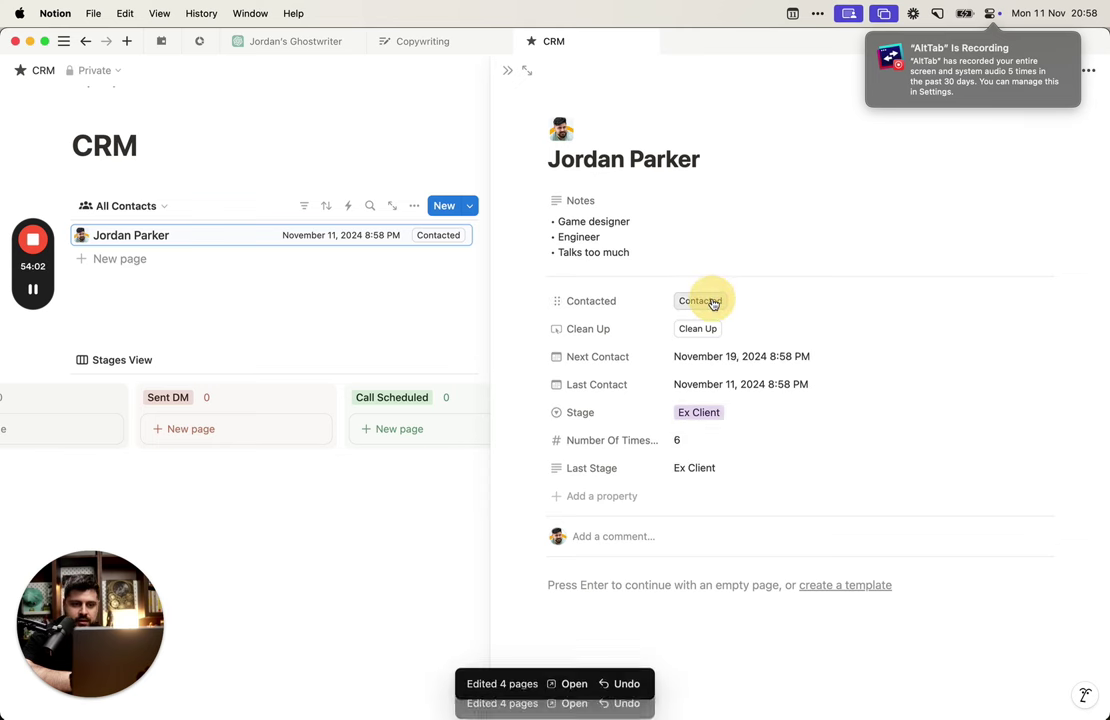
Step: Set Stage to Call Scheduled and run Contacted to confirm the count resets to 1
{"action": "left_click", "coordinate": [727, 417]}
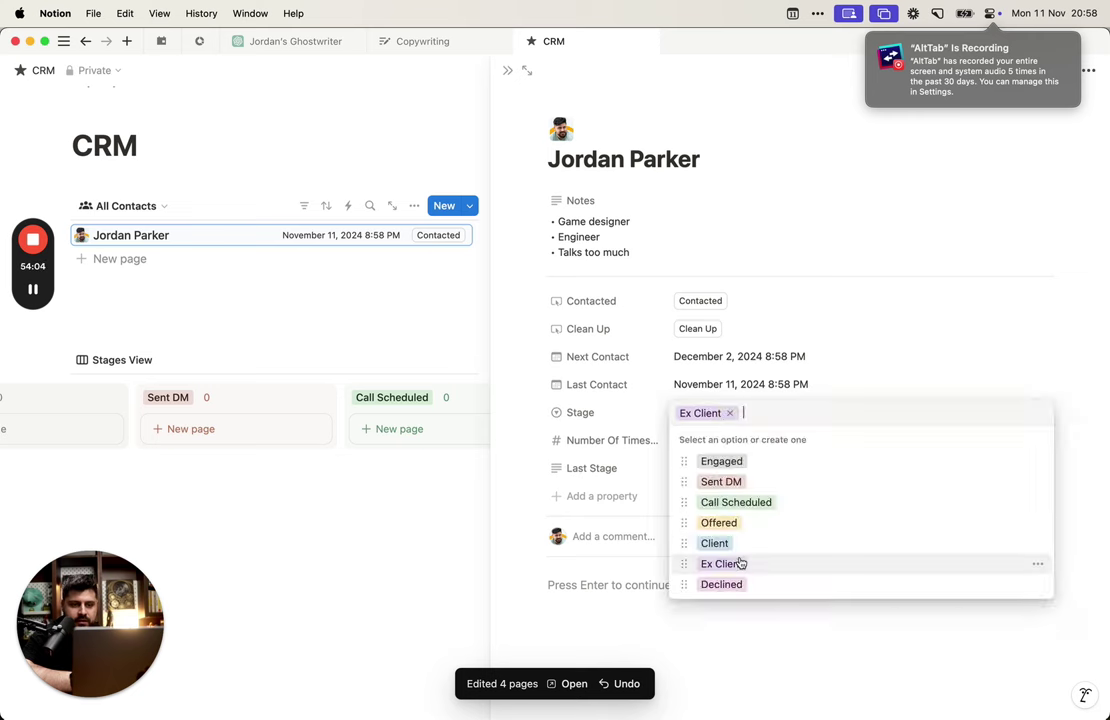
{"action": "left_click", "coordinate": [738, 563]}
{"action": "left_click", "coordinate": [730, 412]}
{"action": "left_click", "coordinate": [750, 498]}
{"action": "left_click", "coordinate": [702, 300]}
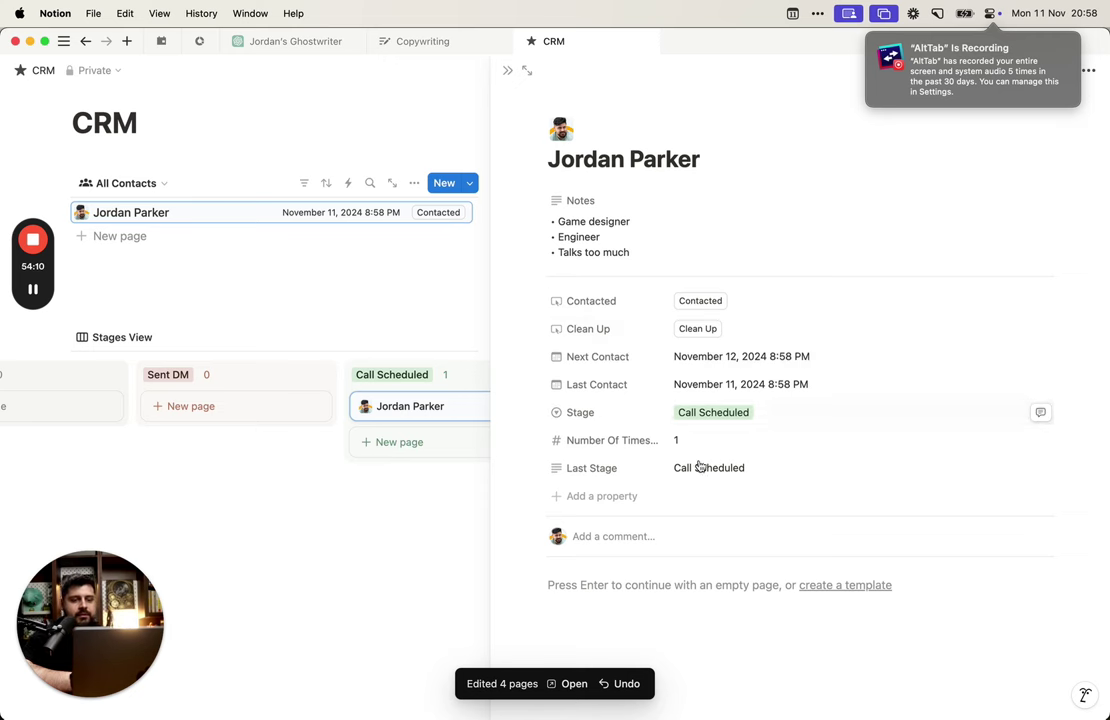
Step: Set the Last Stage property to Hide when empty
{"action": "left_click", "coordinate": [637, 465]}
{"action": "mouse_move", "coordinate": [674, 567]}
{"action": "left_click", "coordinate": [733, 578]}
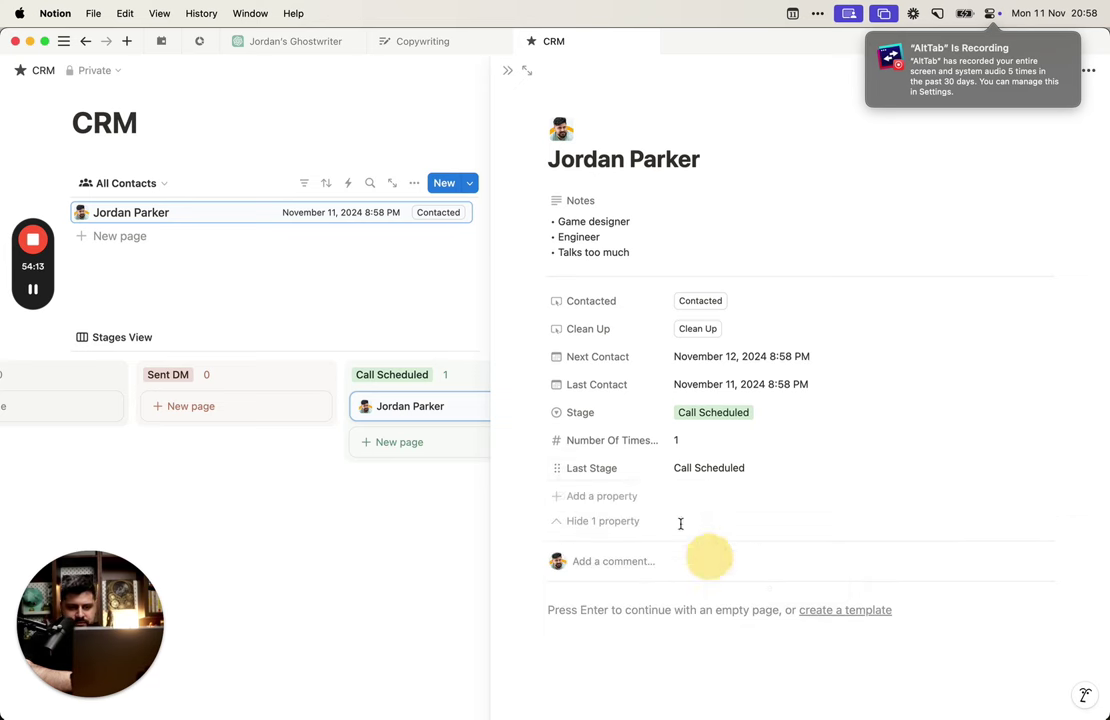
{"action": "left_click", "coordinate": [638, 470]}
{"action": "left_click", "coordinate": [624, 447]}
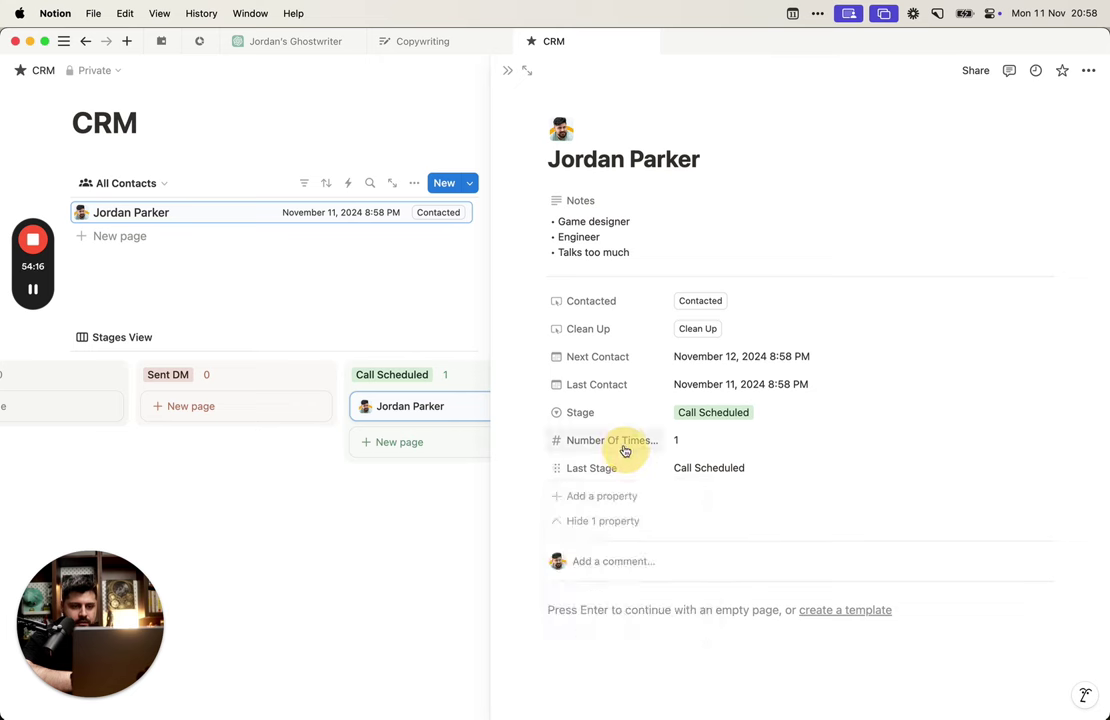
{"action": "left_click", "coordinate": [624, 449]}
Step: Set Number Of Times to Always hide and move Stage to the top of the properties
{"action": "mouse_move", "coordinate": [665, 540]}
{"action": "left_click", "coordinate": [743, 559]}
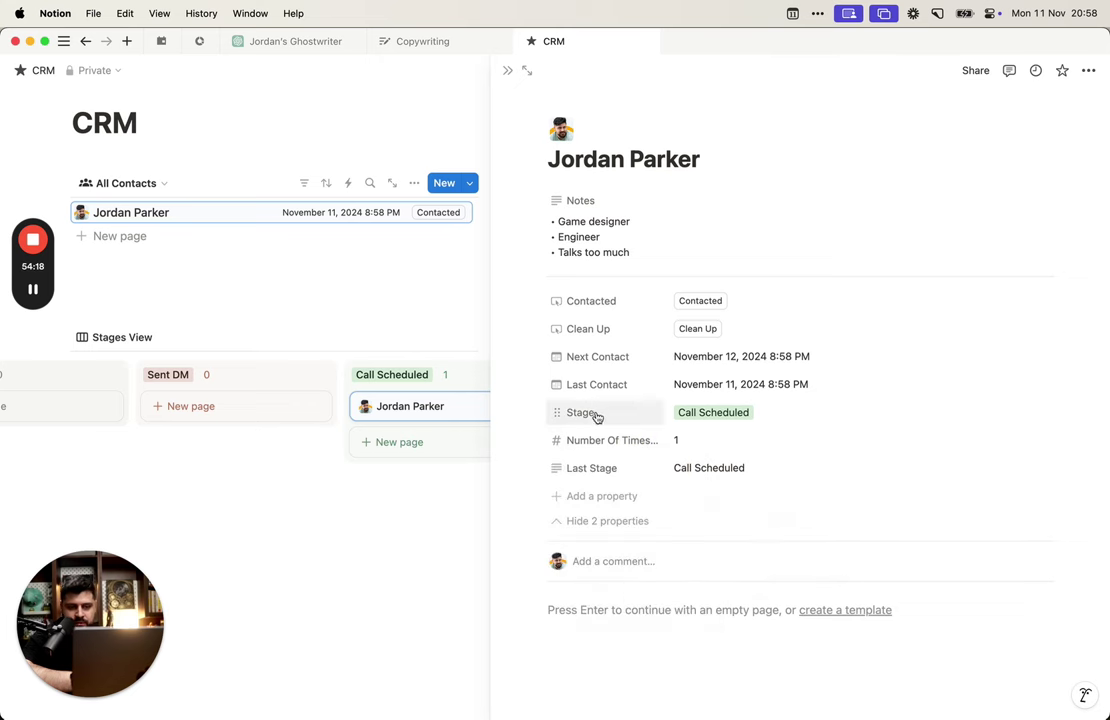
{"action": "left_click", "coordinate": [603, 423]}
{"action": "left_click", "coordinate": [603, 423]}
{"action": "left_click", "coordinate": [603, 423]}
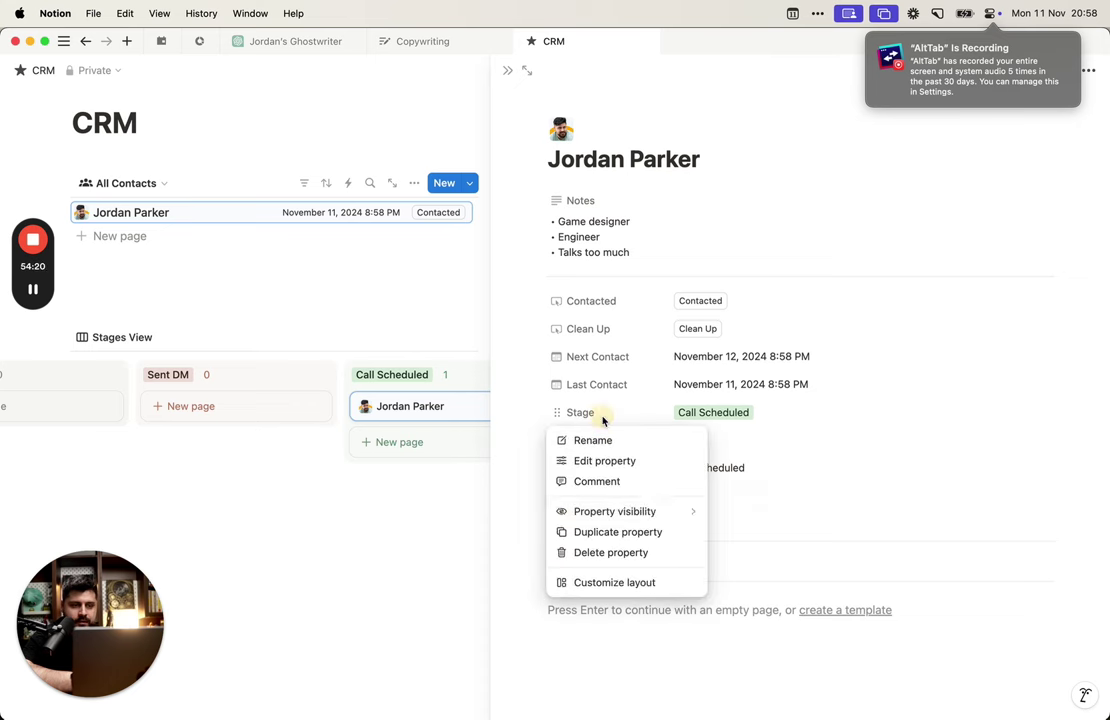
{"action": "mouse_move", "coordinate": [650, 511]}
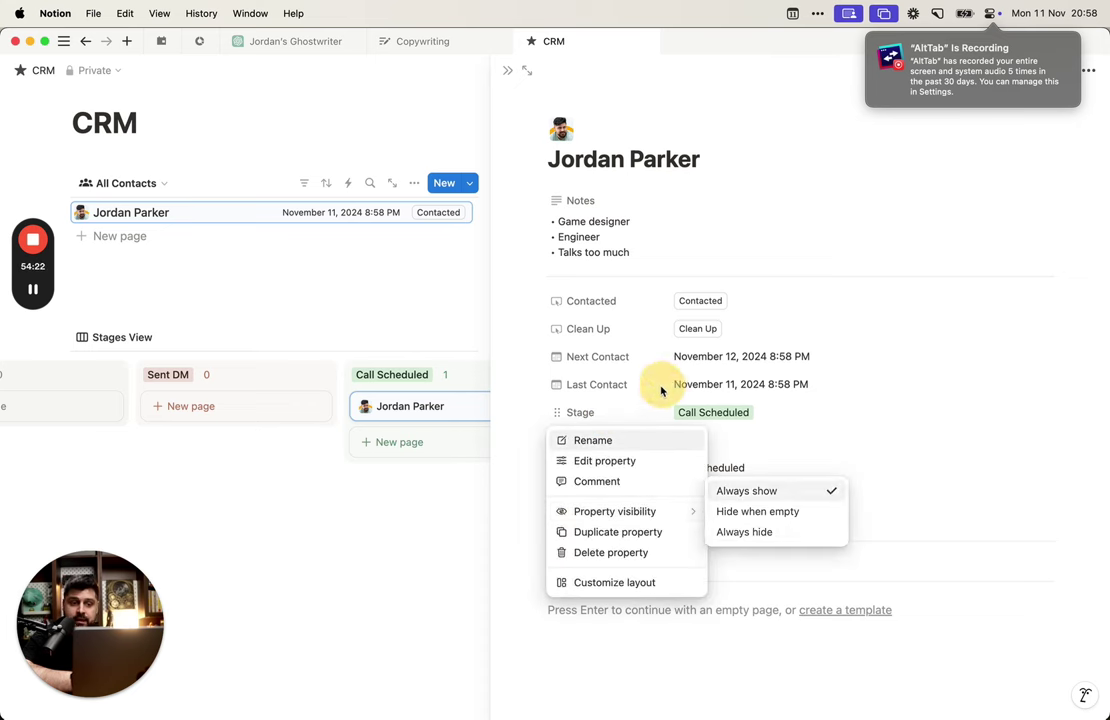
{"action": "left_click", "coordinate": [613, 412]}
{"action": "left_click_drag", "start_coordinate": [613, 412], "coordinate": [612, 303]}
Step: Delete the Clean Up property
{"action": "left_click", "coordinate": [604, 354]}
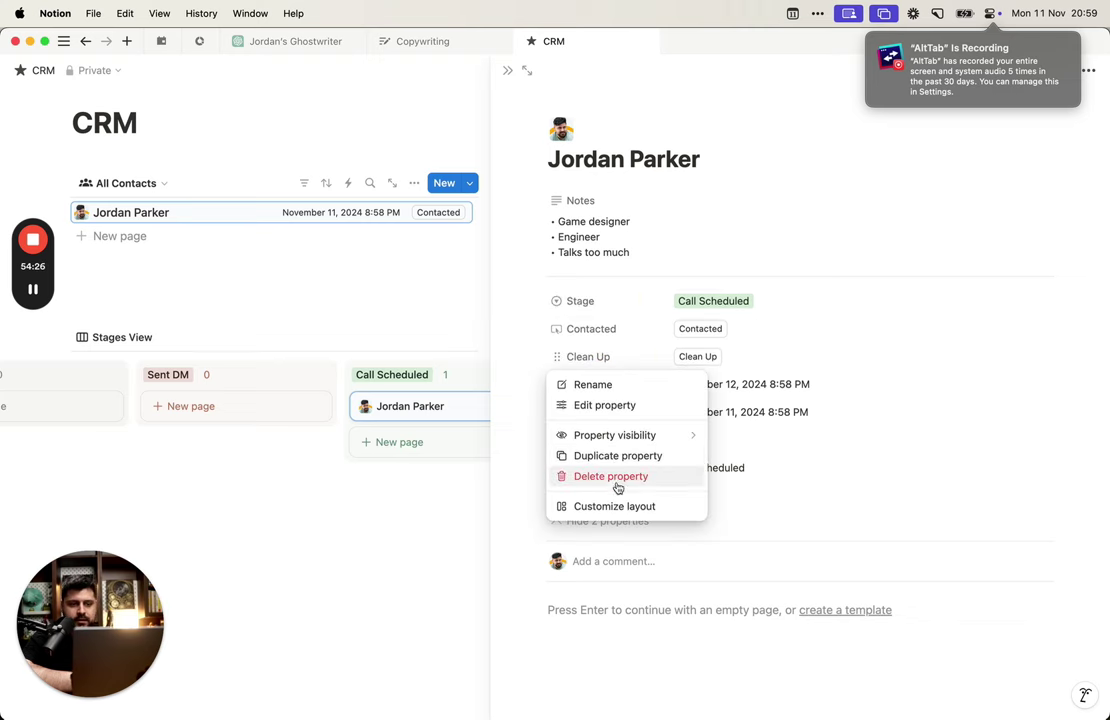
{"action": "left_click", "coordinate": [620, 484]}
{"action": "left_click", "coordinate": [636, 391]}
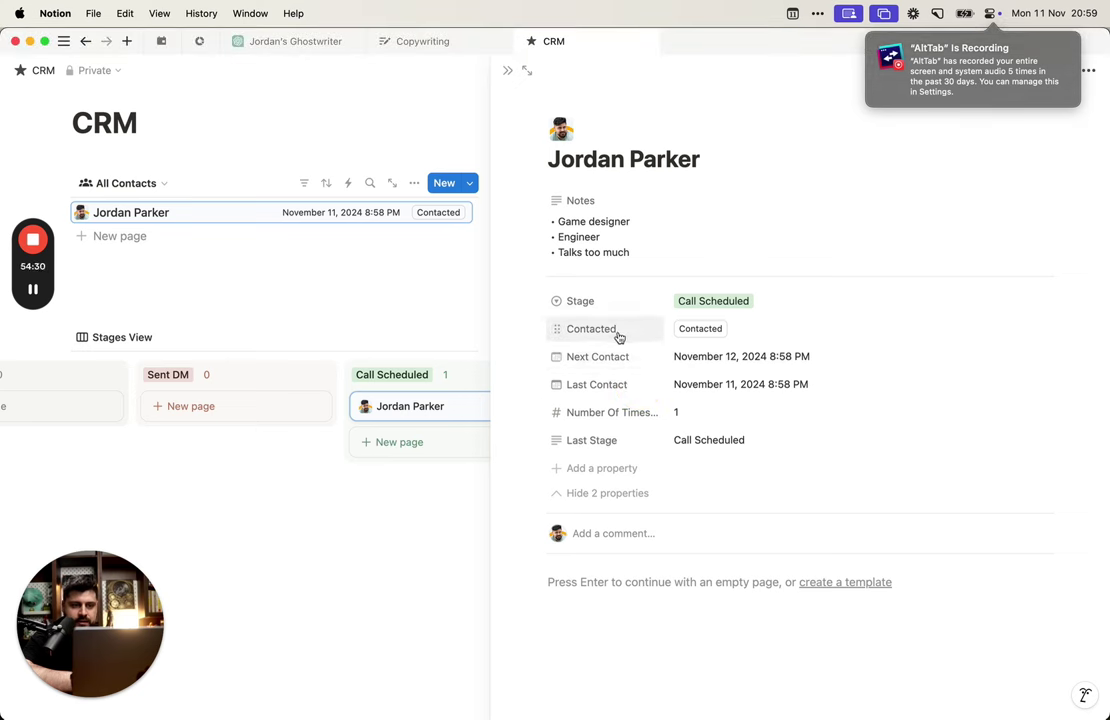
Step: Put Contacted on top, Next Contact and Last Contact above Stage, and hide 2 properties
{"action": "left_click", "coordinate": [617, 358]}
{"action": "left_click_drag", "start_coordinate": [617, 358], "coordinate": [616, 316]}
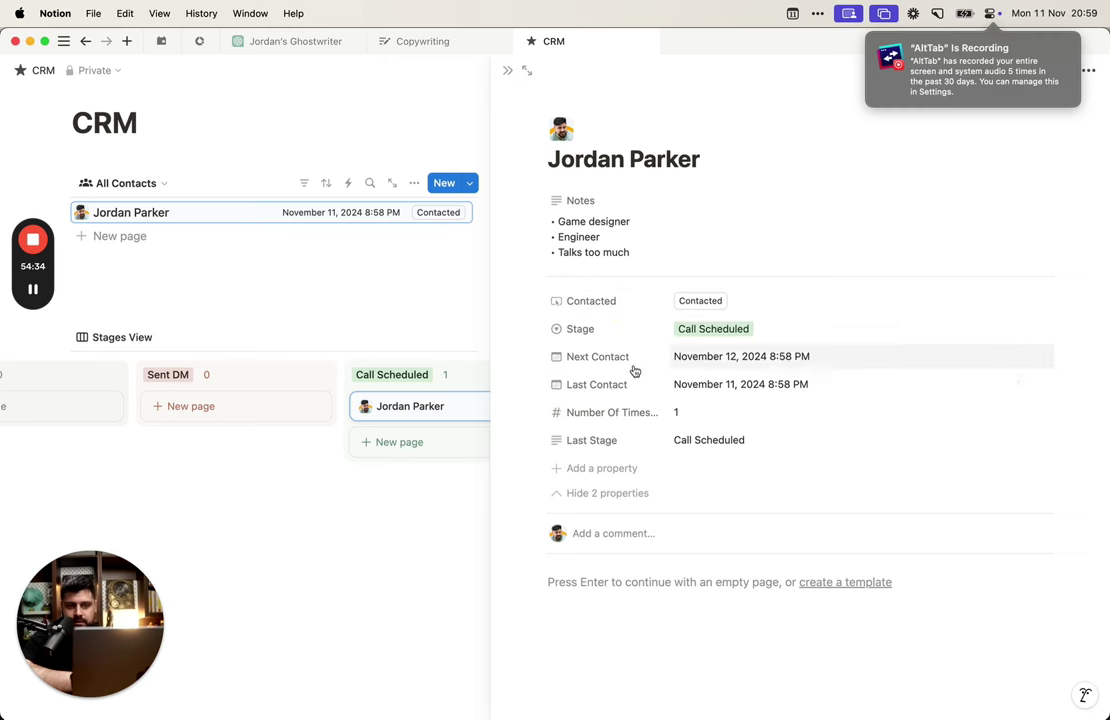
{"action": "mouse_move", "coordinate": [604, 361]}
{"action": "left_mouse_down"}
{"action": "mouse_move", "coordinate": [600, 347]}
{"action": "mouse_move", "coordinate": [612, 359]}
{"action": "left_mouse_up"}
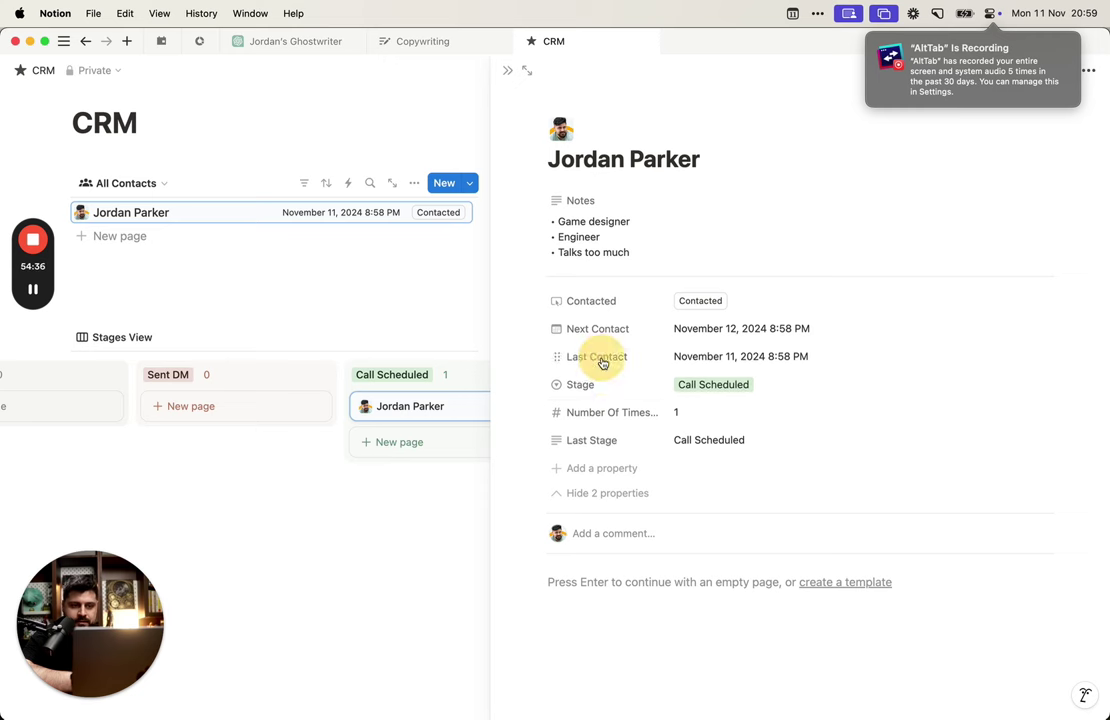
{"action": "left_click", "coordinate": [612, 494]}
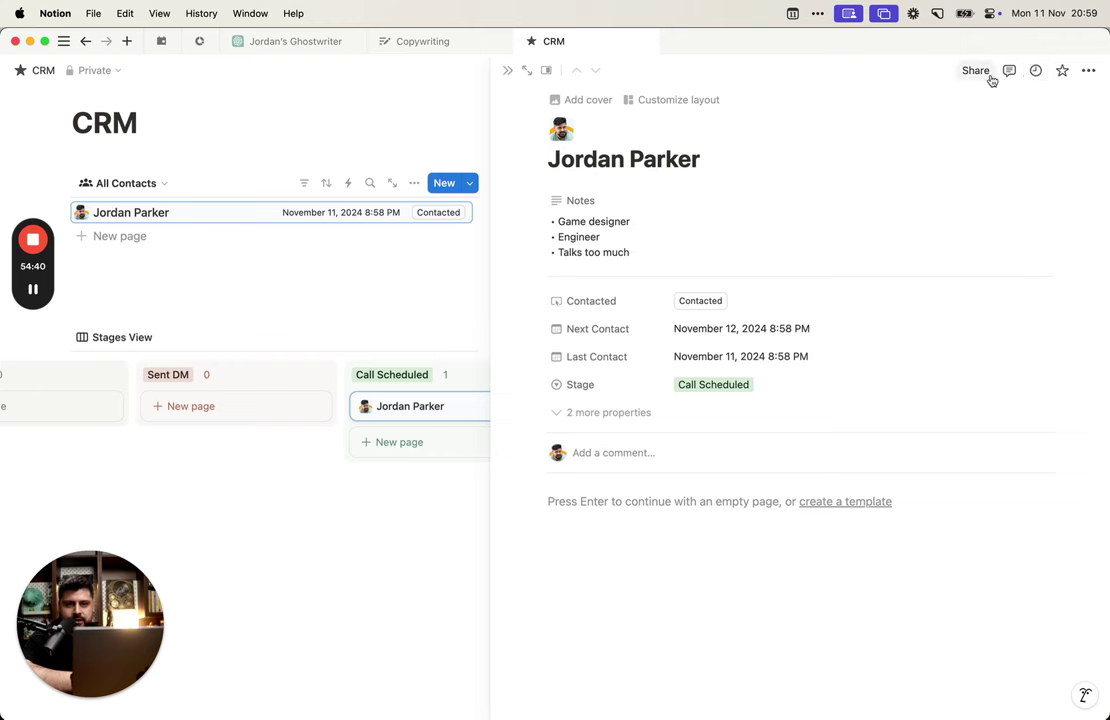
Step: In Customize layout, pin Next Contact, Last Contact and Contacted under the page name
{"action": "left_click", "coordinate": [1088, 71]}
{"action": "left_click", "coordinate": [680, 99]}
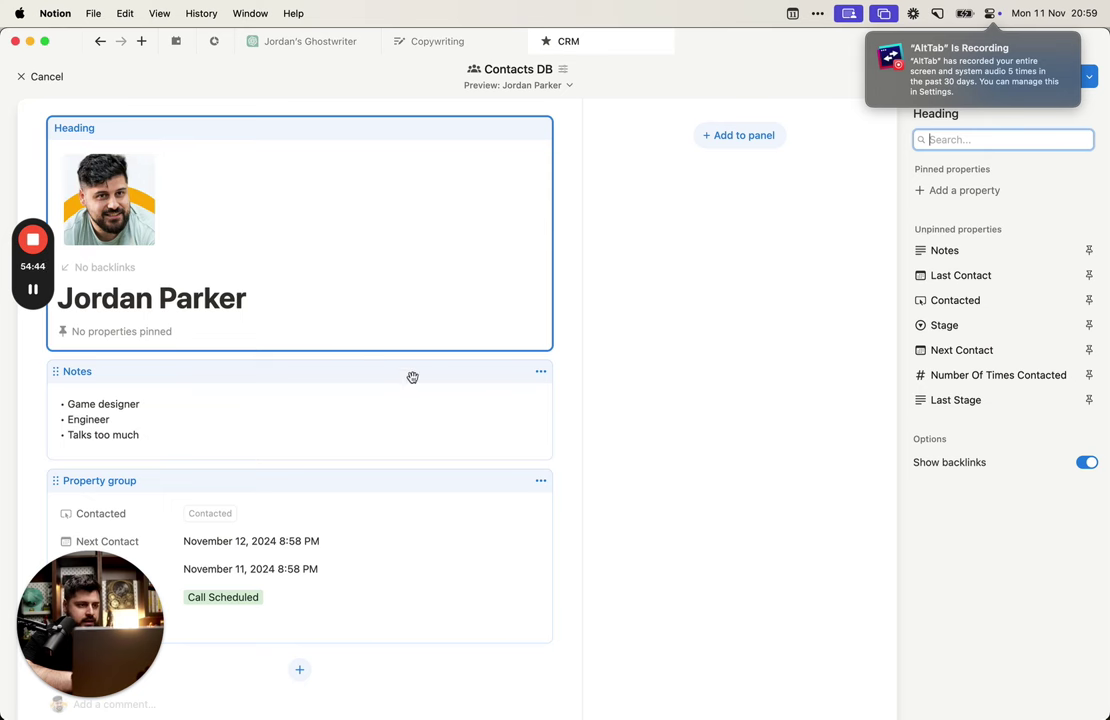
{"action": "scroll", "coordinate": [400, 385], "scroll_direction": "down", "scroll_amount": 1}
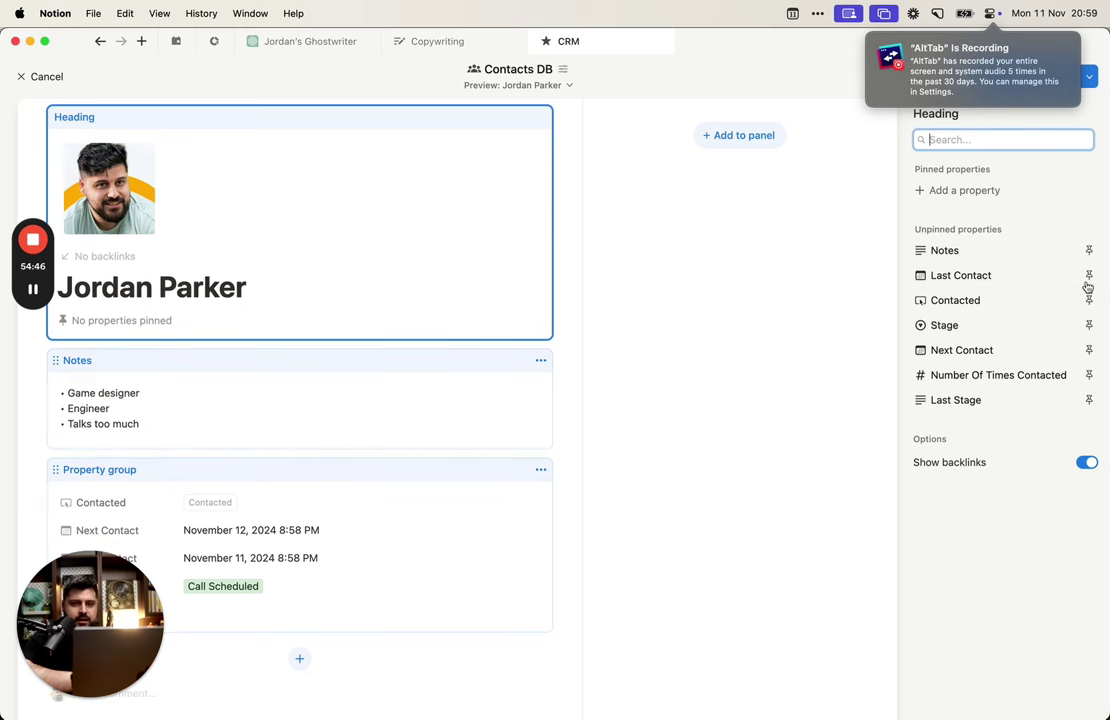
{"action": "left_click", "coordinate": [1089, 350]}
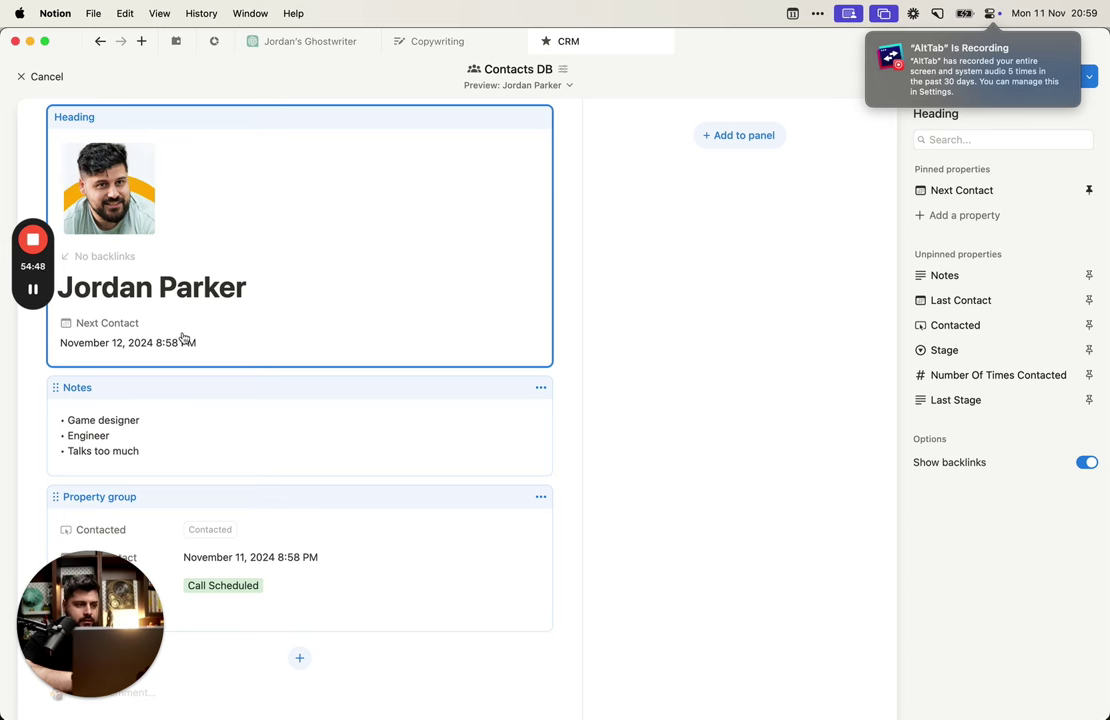
{"action": "left_click", "coordinate": [1089, 300]}
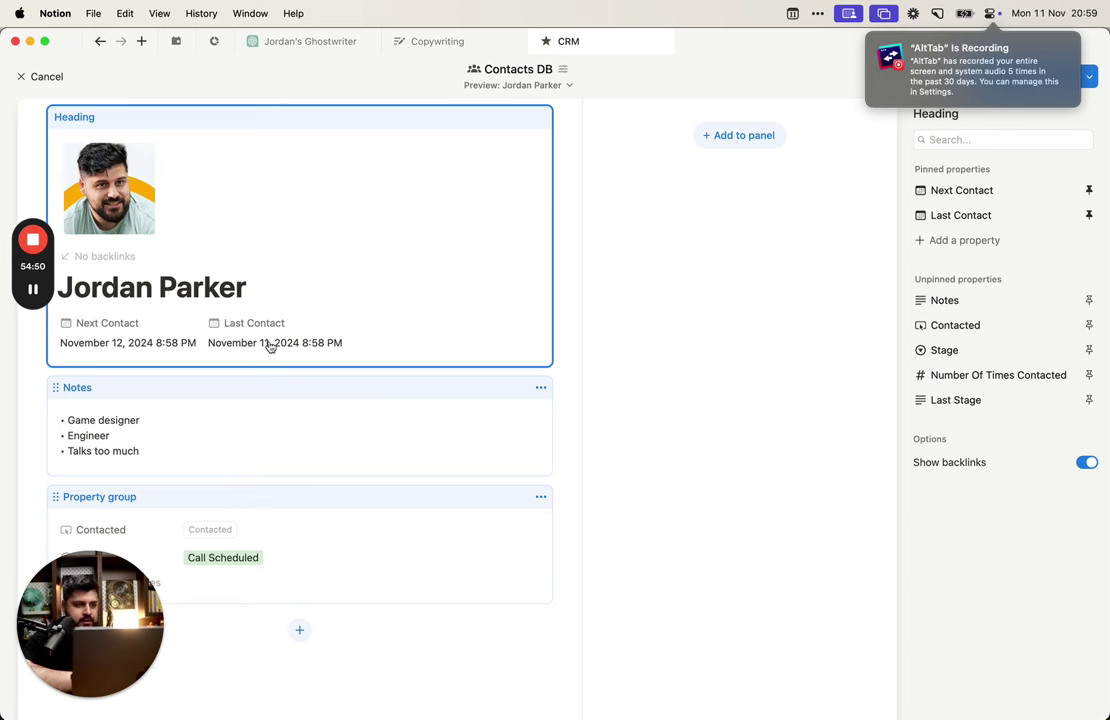
{"action": "left_click", "coordinate": [1088, 325]}
Step: Add Stage as its own block directly below the notes
{"action": "scroll", "coordinate": [453, 461], "scroll_direction": "down", "scroll_amount": 1}
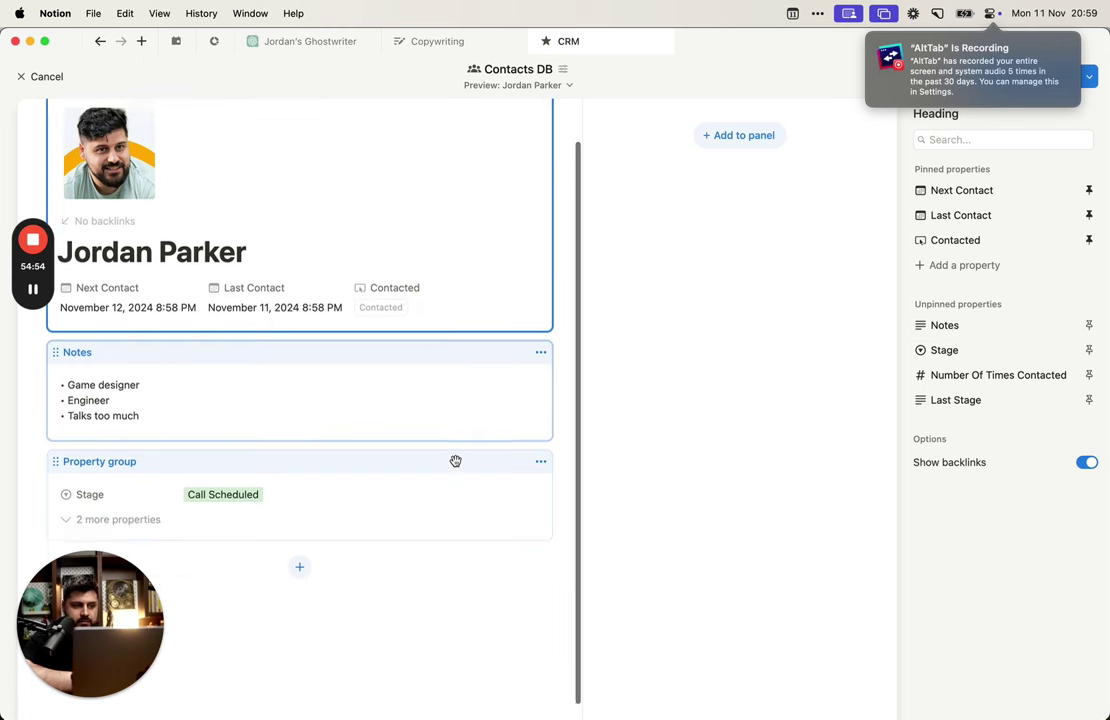
{"action": "scroll", "coordinate": [453, 461], "scroll_direction": "up", "scroll_amount": 1}
{"action": "left_click", "coordinate": [391, 510]}
{"action": "left_click_drag", "start_coordinate": [391, 510], "coordinate": [415, 526]}
{"action": "left_click", "coordinate": [301, 615]}
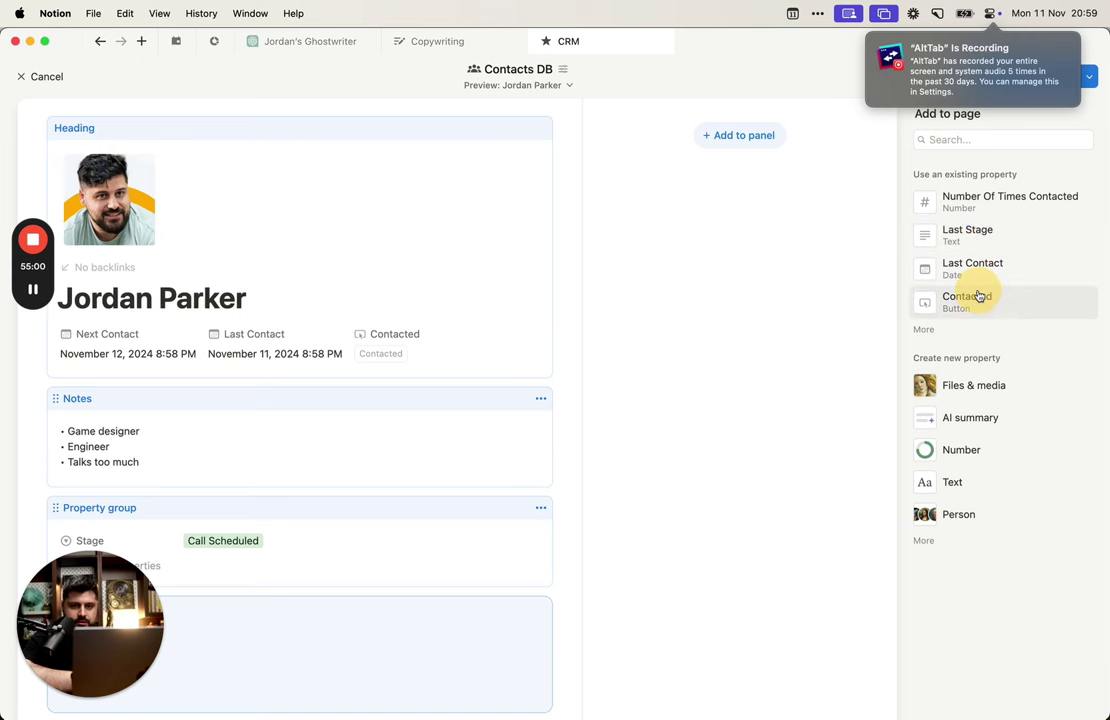
{"action": "left_click", "coordinate": [979, 337]}
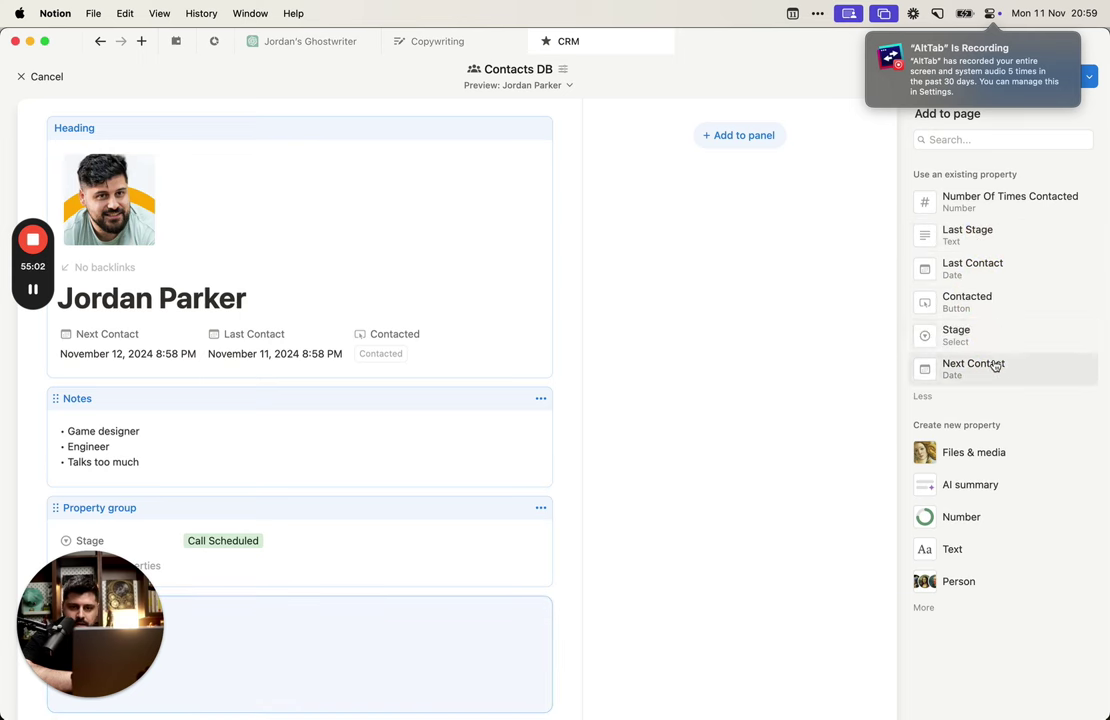
{"action": "left_click", "coordinate": [960, 330]}
{"action": "left_click", "coordinate": [230, 537]}
{"action": "scroll", "coordinate": [232, 538], "scroll_direction": "down", "scroll_amount": 2}
{"action": "left_click_drag", "start_coordinate": [203, 491], "coordinate": [238, 409]}
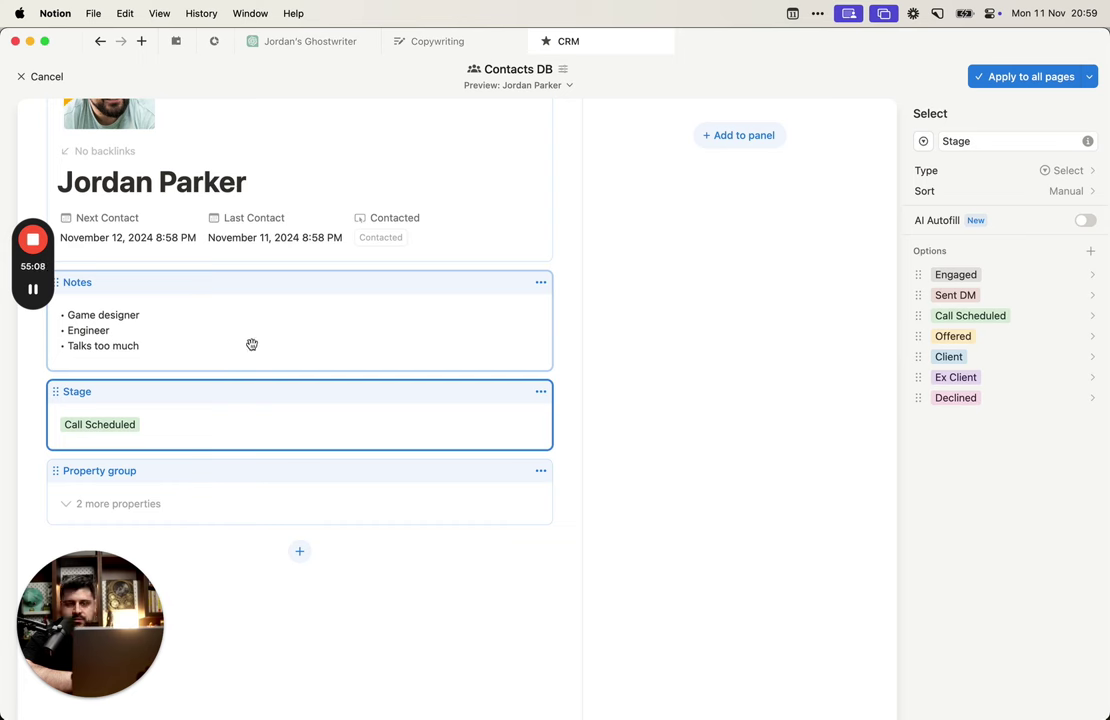
{"action": "scroll", "coordinate": [170, 500], "scroll_direction": "up", "scroll_amount": 2}
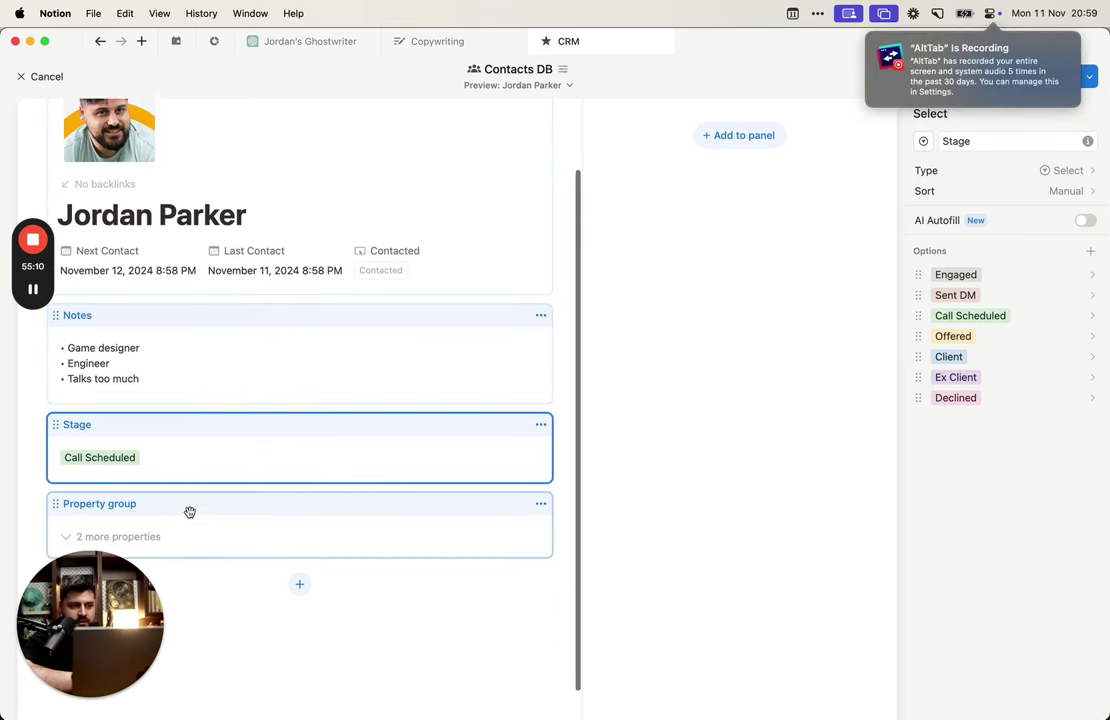
{"action": "left_click_drag", "start_coordinate": [196, 455], "coordinate": [197, 371]}
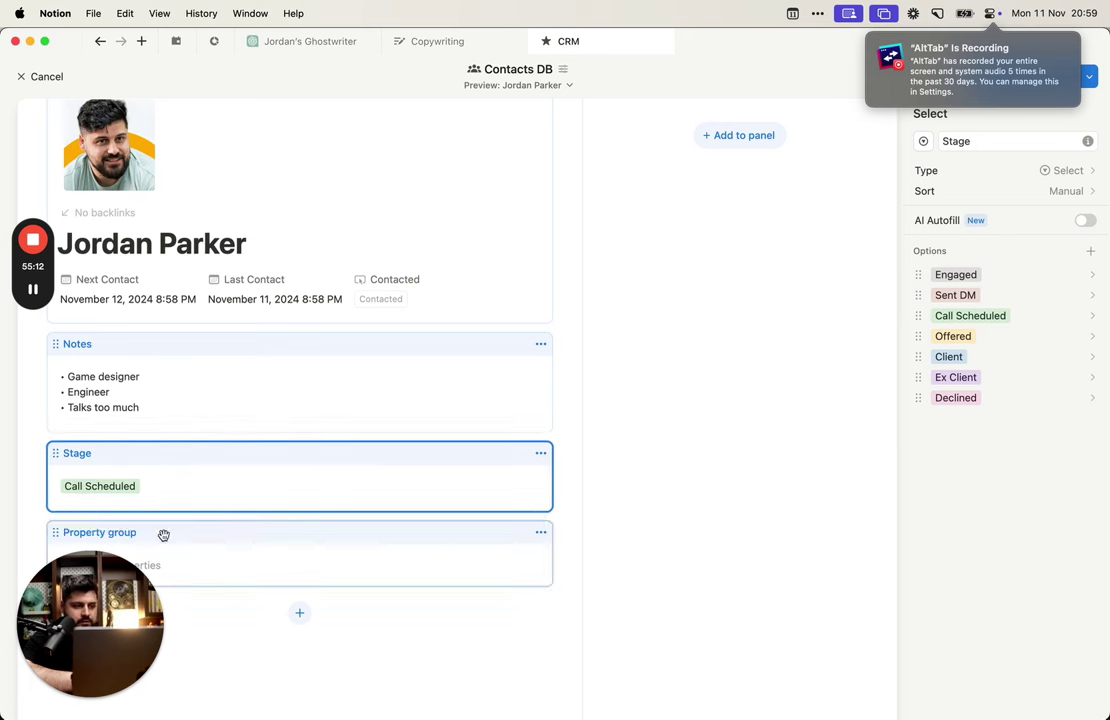
Step: Move the Property group into the right column and apply the layout to all pages
{"action": "left_click_drag", "start_coordinate": [161, 533], "coordinate": [860, 130]}
{"action": "left_click", "coordinate": [708, 258]}
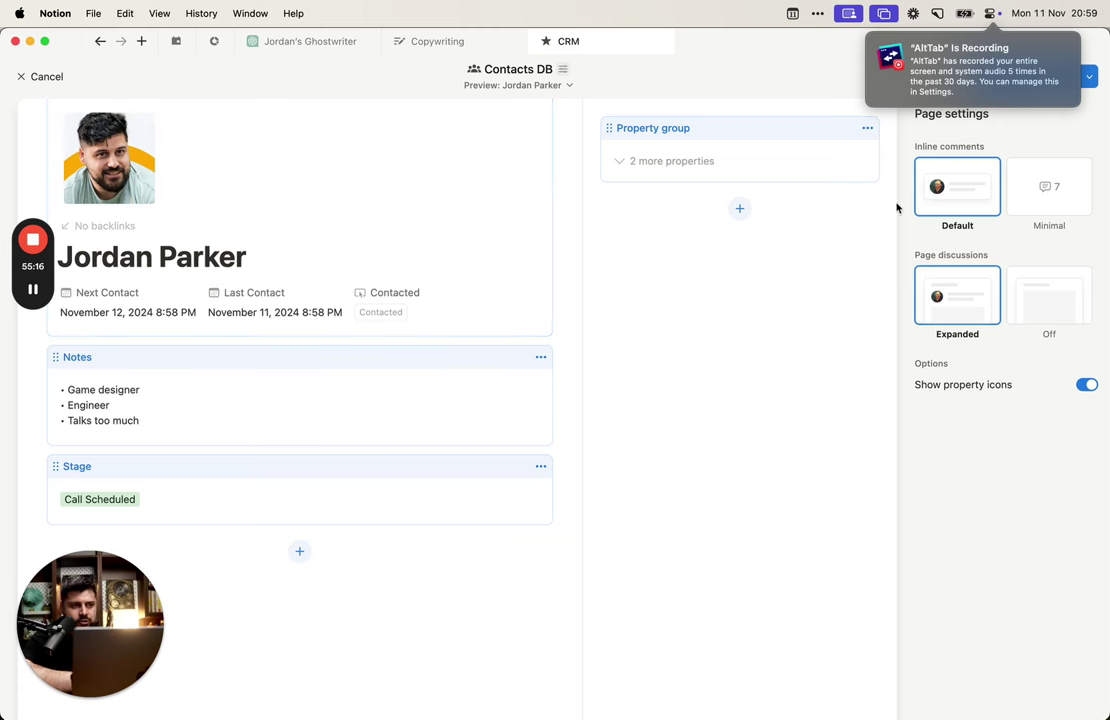
{"action": "left_click", "coordinate": [1068, 50]}
{"action": "left_click", "coordinate": [1031, 79]}
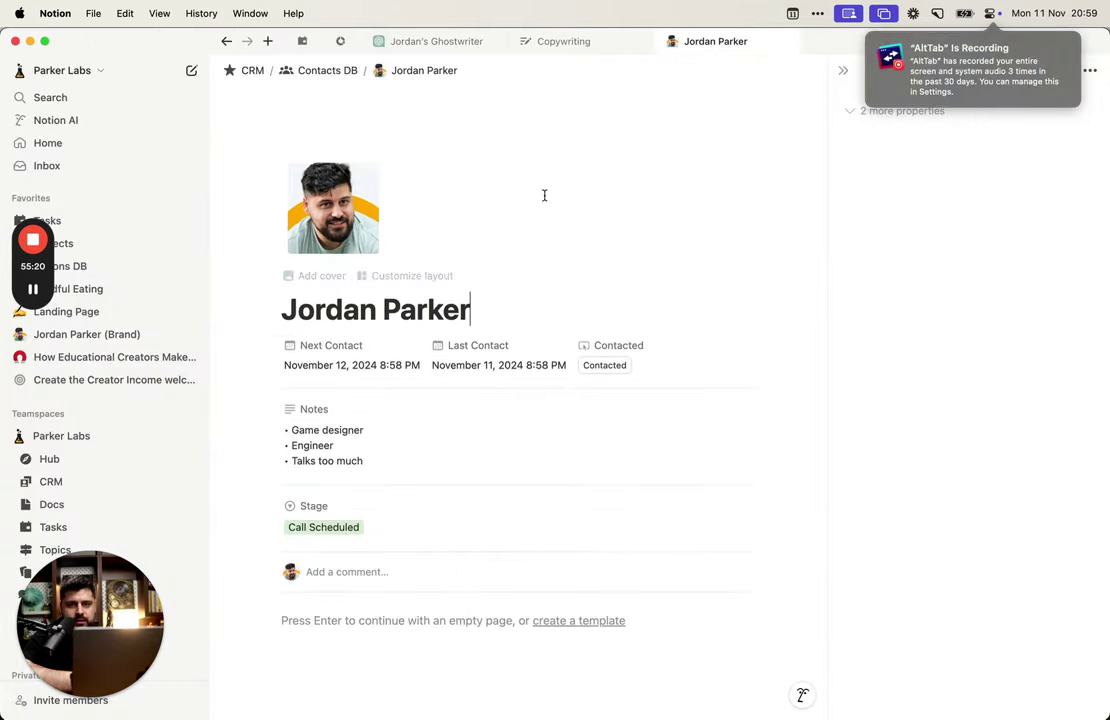
Step: Go back to the CRM page and drag the contact's card from Call Scheduled to Engaged in Stages View
{"action": "scroll", "coordinate": [577, 393], "scroll_direction": "down", "scroll_amount": 3}
{"action": "scroll", "coordinate": [540, 430], "scroll_direction": "up", "scroll_amount": 2}
{"action": "scroll", "coordinate": [460, 310], "scroll_direction": "down", "scroll_amount": 4}
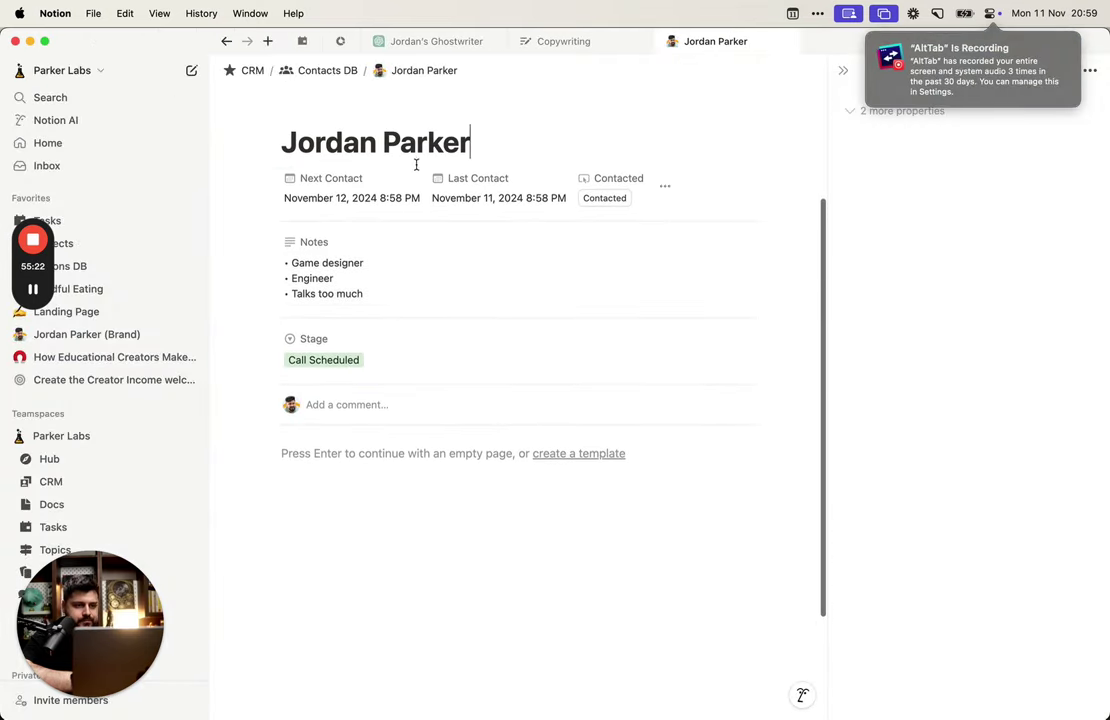
{"action": "left_click", "coordinate": [252, 72]}
{"action": "scroll", "coordinate": [600, 350], "scroll_direction": "down", "scroll_amount": 5}
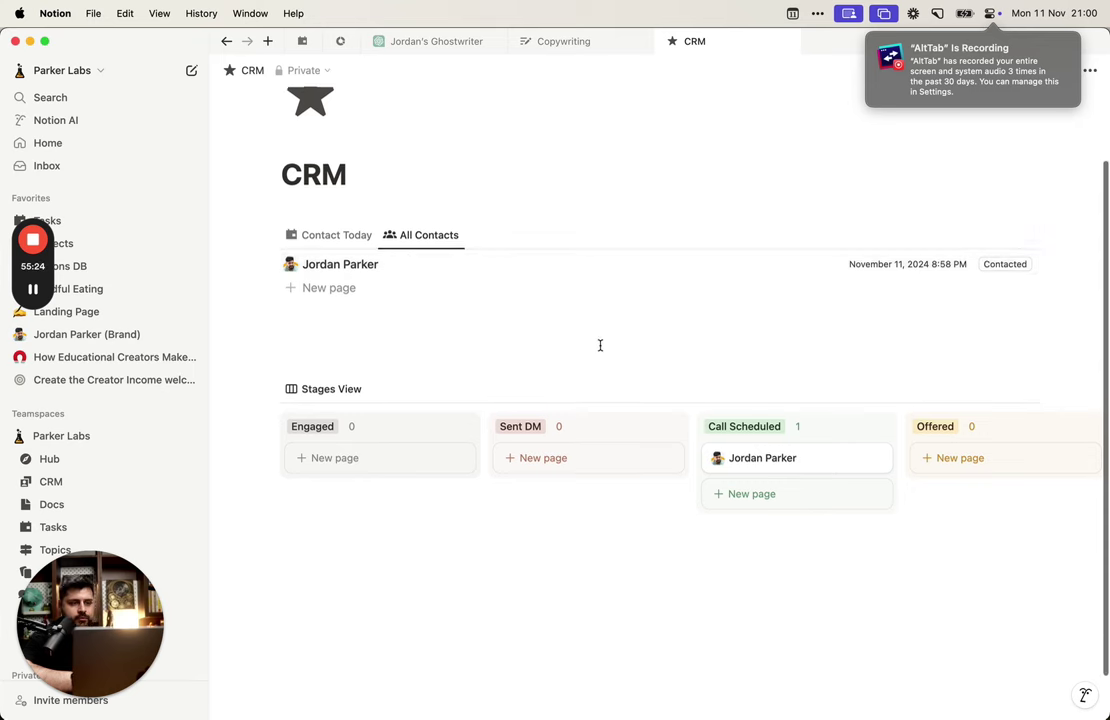
{"action": "left_click_drag", "start_coordinate": [710, 433], "coordinate": [781, 433]}
{"action": "scroll", "coordinate": [767, 448], "scroll_direction": "right", "scroll_amount": 2}
{"action": "scroll", "coordinate": [765, 448], "scroll_direction": "left", "scroll_amount": 3}
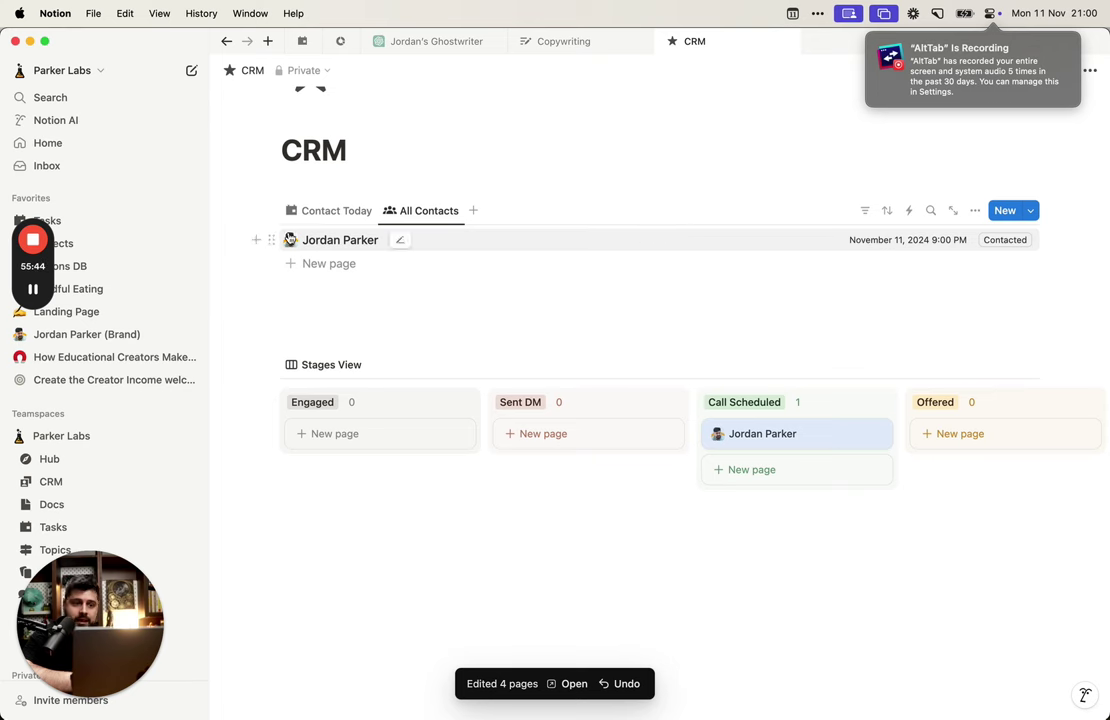
Step: Show the Contact Today view, then drag the card from Call Scheduled into the Engaged column
{"action": "left_click", "coordinate": [340, 211]}
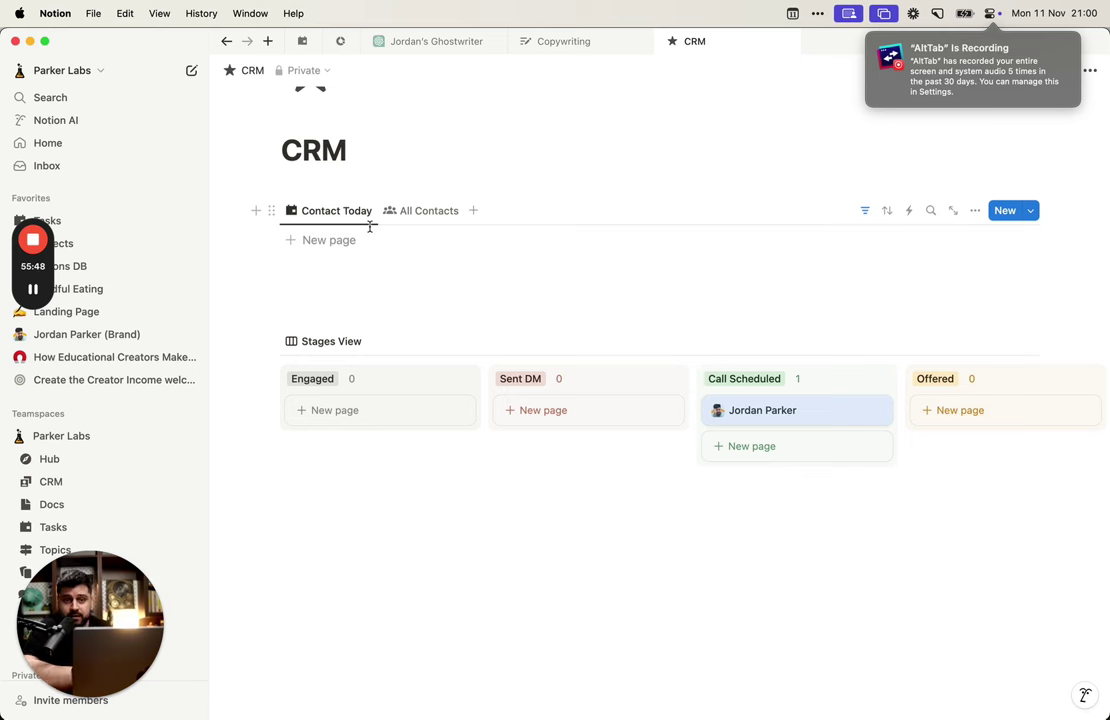
{"action": "scroll", "coordinate": [471, 370], "scroll_direction": "up", "scroll_amount": 2}
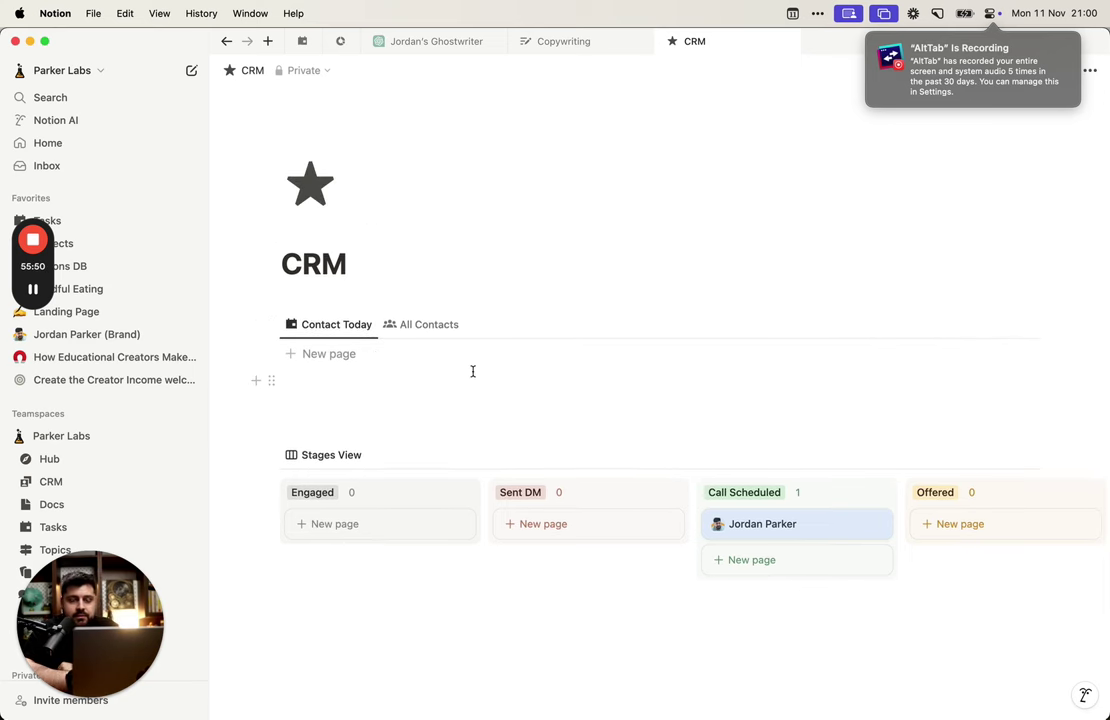
{"action": "scroll", "coordinate": [516, 416], "scroll_direction": "down", "scroll_amount": 2}
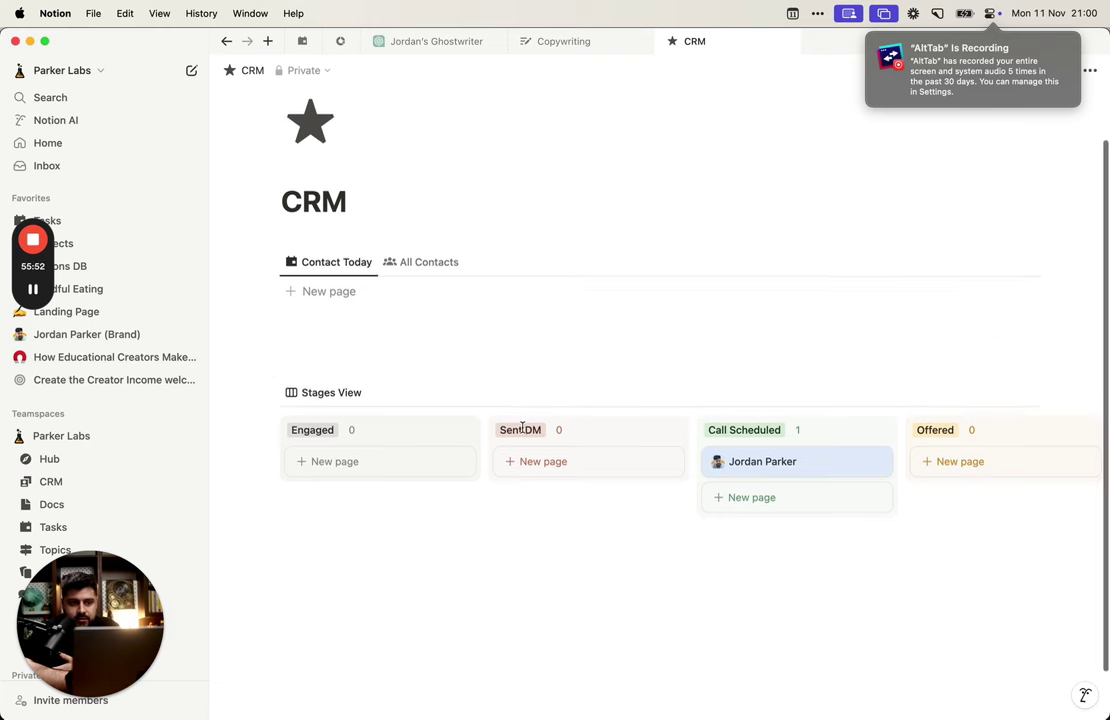
{"action": "scroll", "coordinate": [540, 335], "scroll_direction": "down", "scroll_amount": 1}
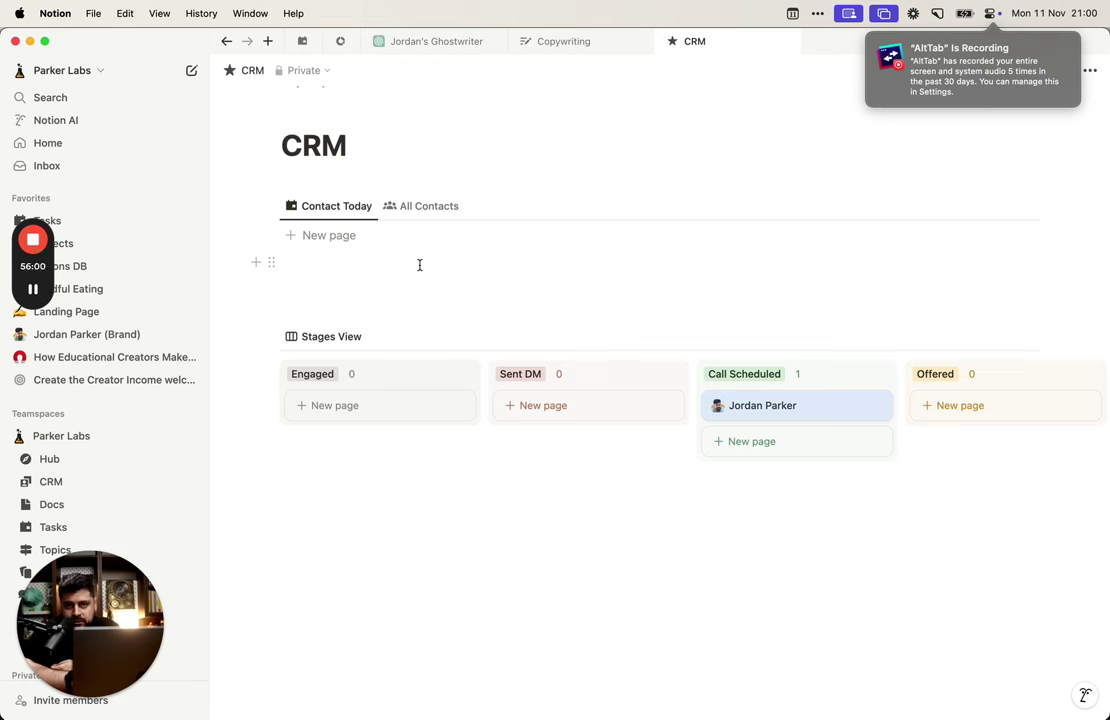
{"action": "left_click_drag", "start_coordinate": [830, 403], "coordinate": [400, 405]}
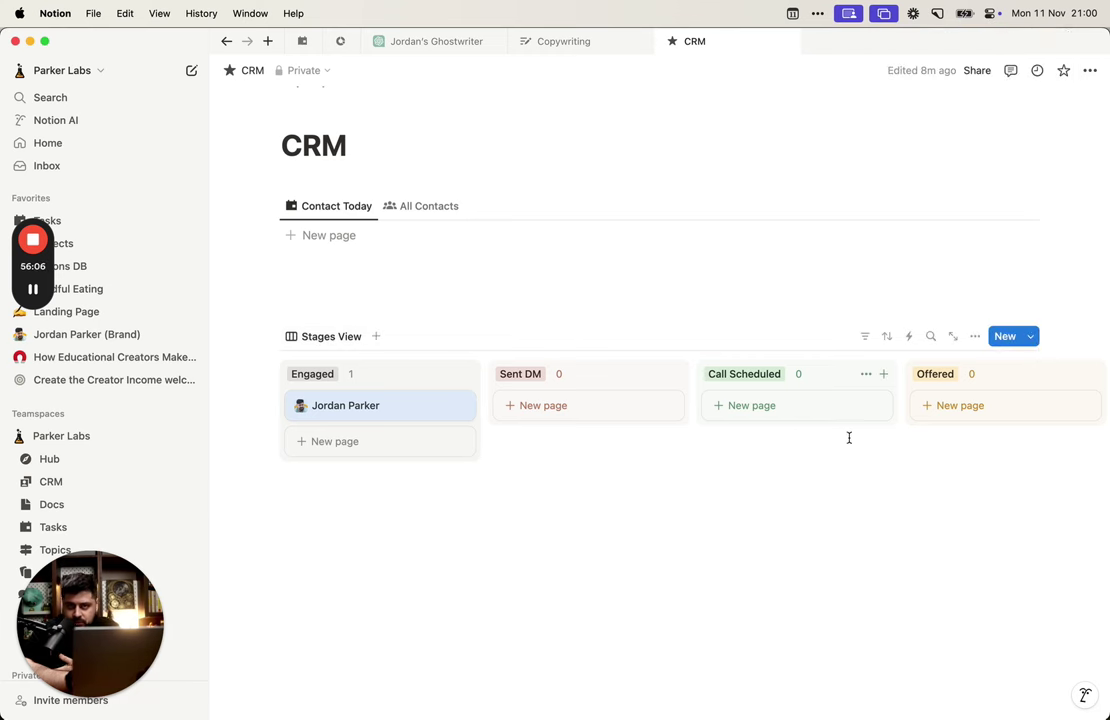
{"action": "scroll", "coordinate": [786, 473], "scroll_direction": "right", "scroll_amount": 3}
{"action": "scroll", "coordinate": [786, 473], "scroll_direction": "left", "scroll_amount": 3}
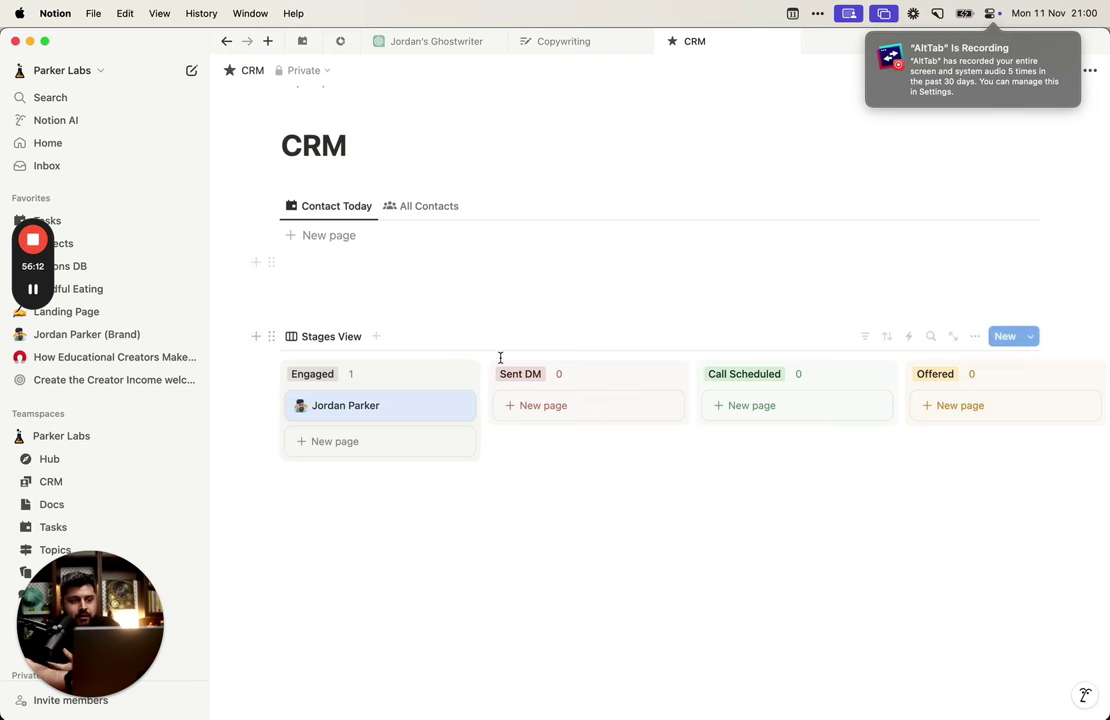
Step: Switch to Arc and open LinkedIn in a new tab by typing 'lin'
{"action": "key", "text": "alt+Tab"}
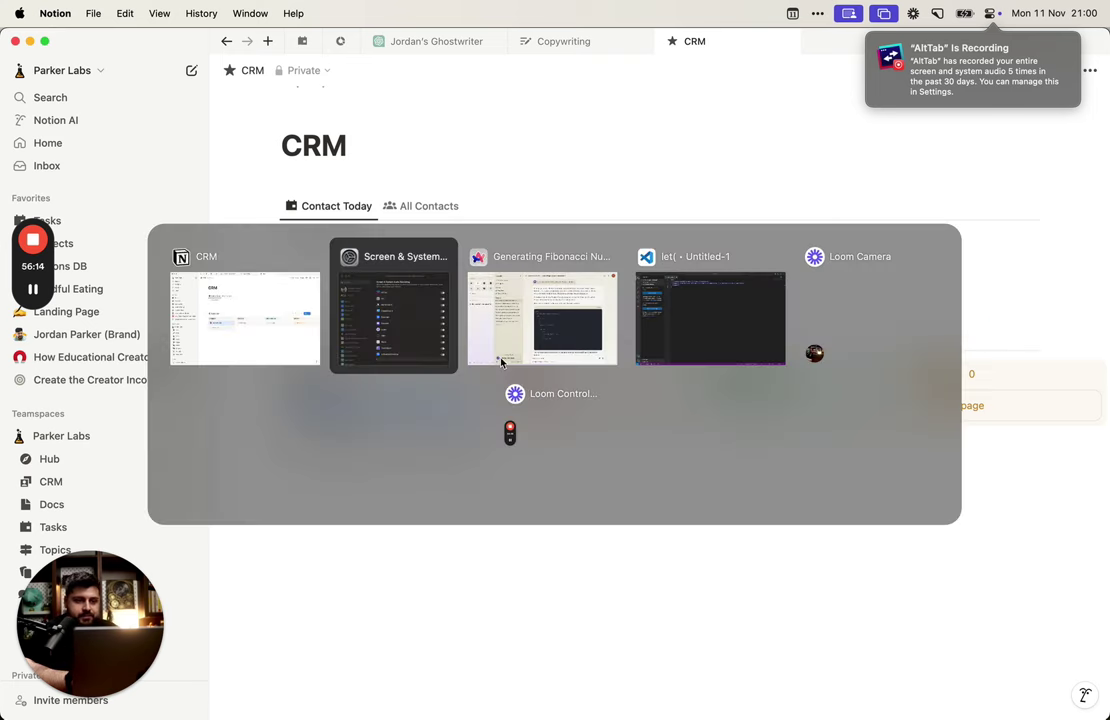
{"action": "left_click", "coordinate": [502, 362]}
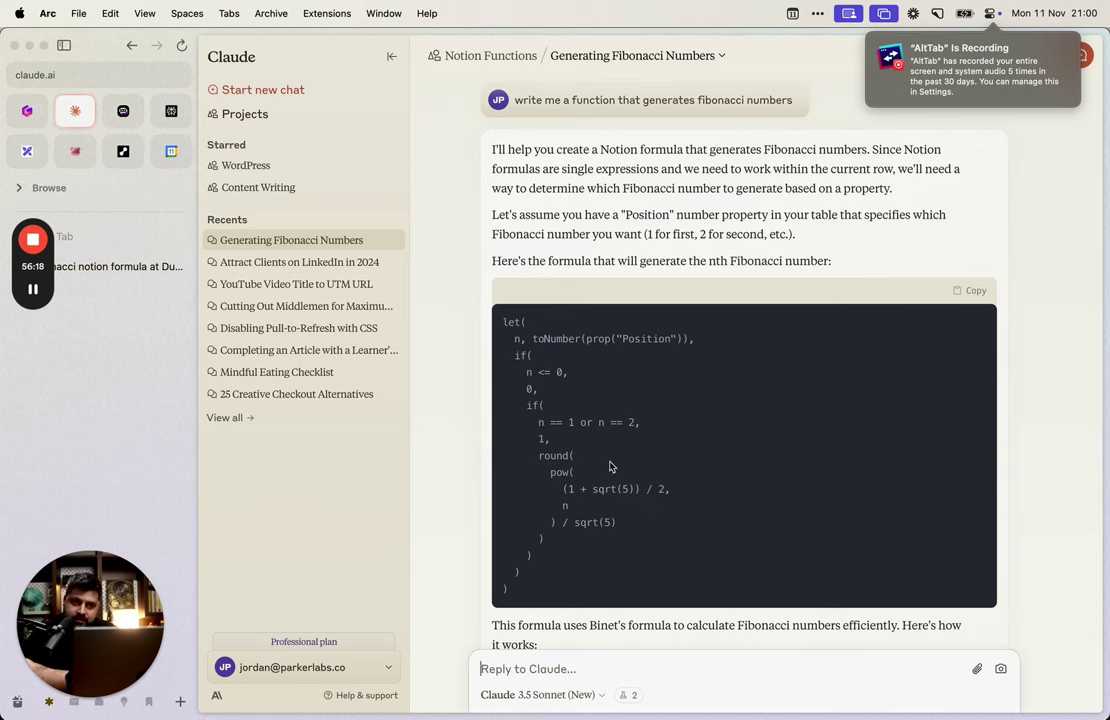
{"action": "key", "text": "super+t"}
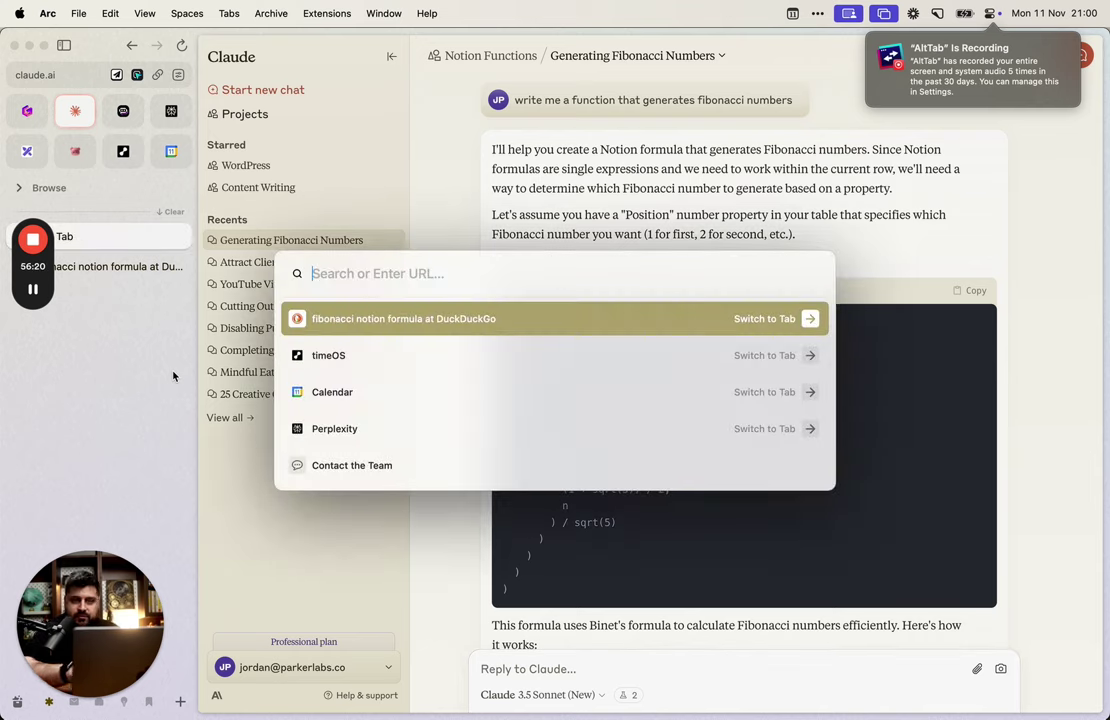
{"action": "type", "text": "lin"}
{"action": "key", "text": "Return"}
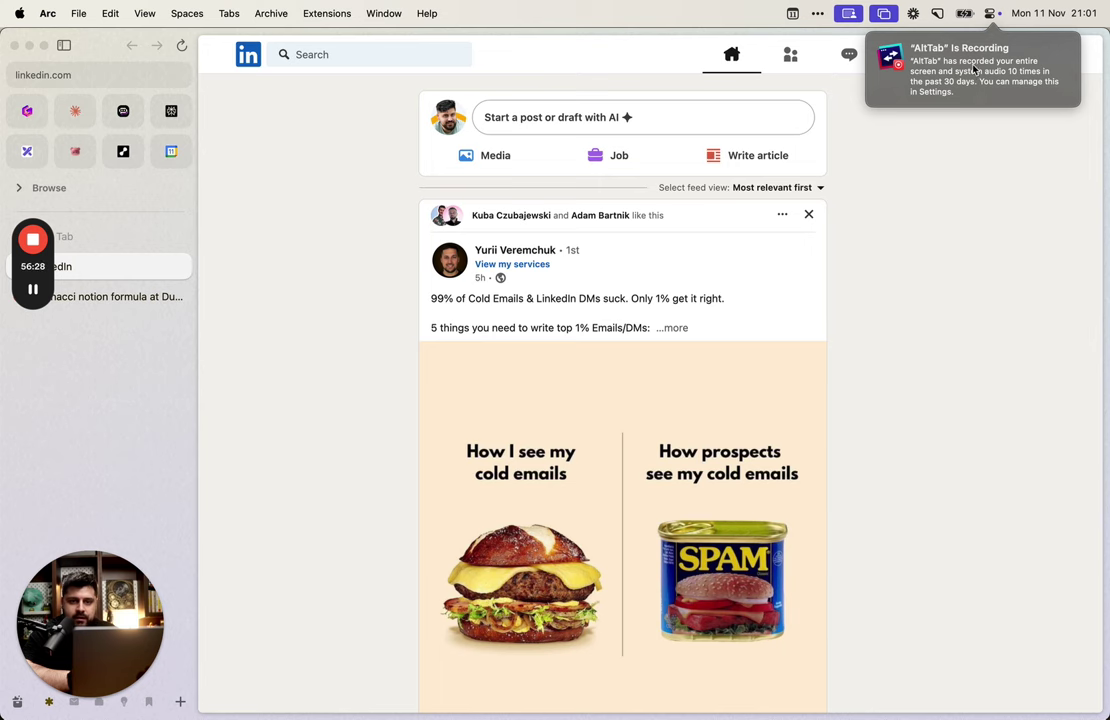
Step: Dismiss the system panel and open the profile of someone who liked the first feed post
{"action": "left_click", "coordinate": [964, 13]}
{"action": "left_click", "coordinate": [990, 14]}
{"action": "left_click", "coordinate": [990, 14]}
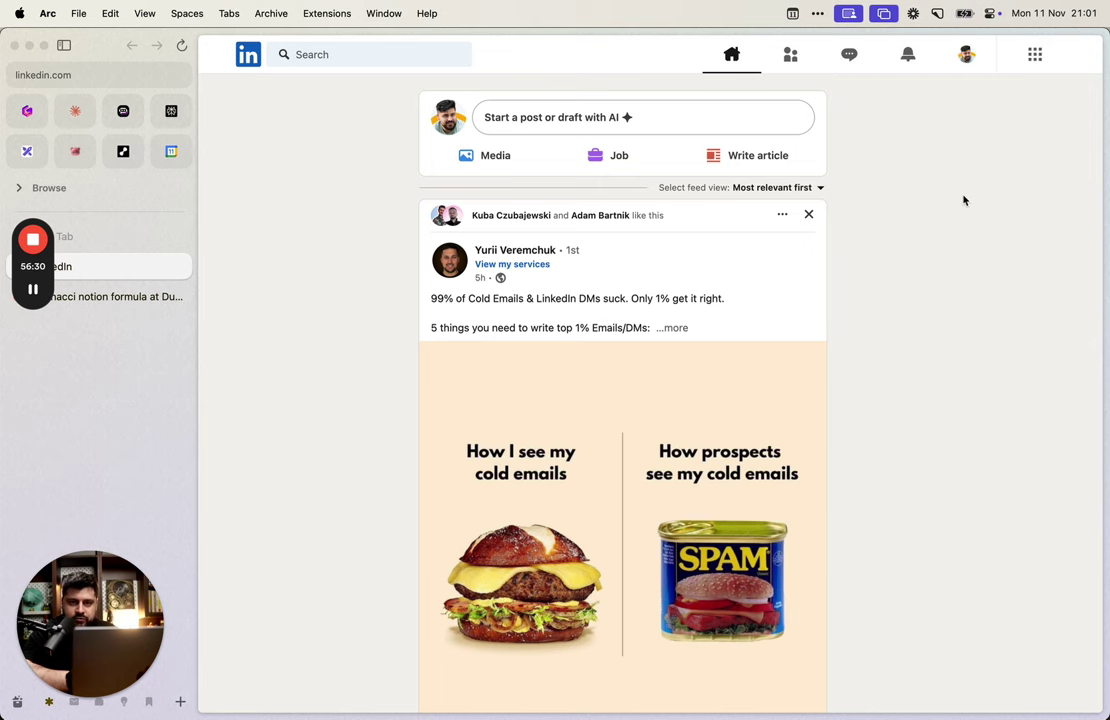
{"action": "left_click", "coordinate": [437, 216]}
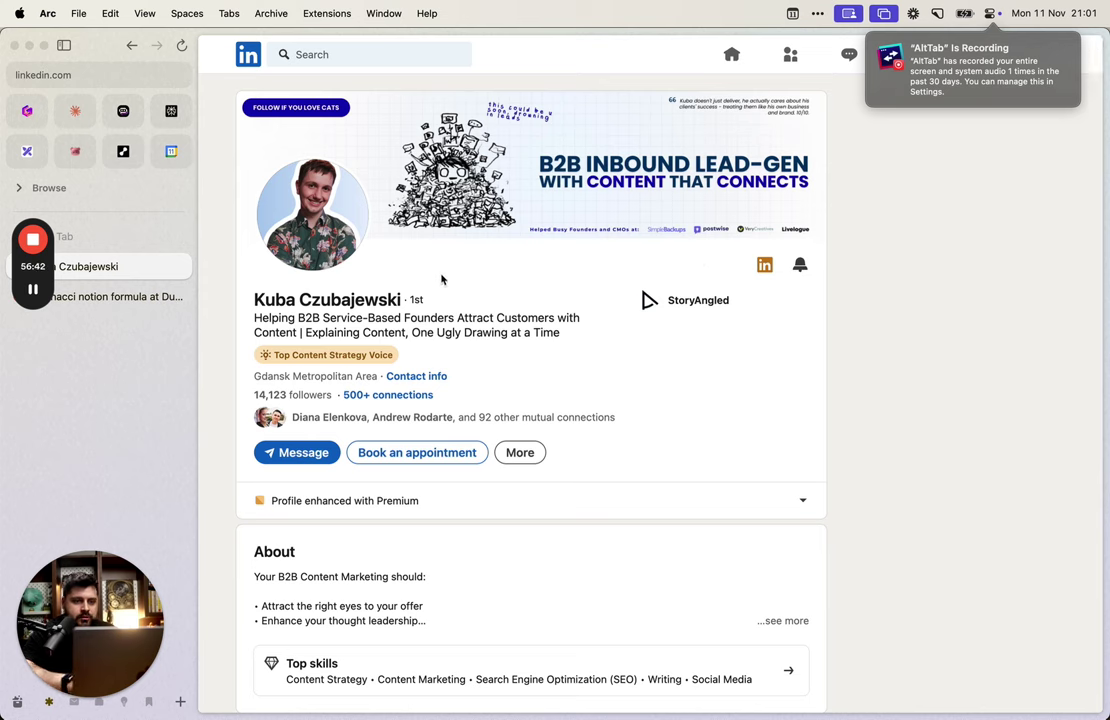
Step: Open the Save to Notion form picker with Alt+Shift+S and drag its panel down below the notification
{"action": "key", "text": "alt+shift+s"}
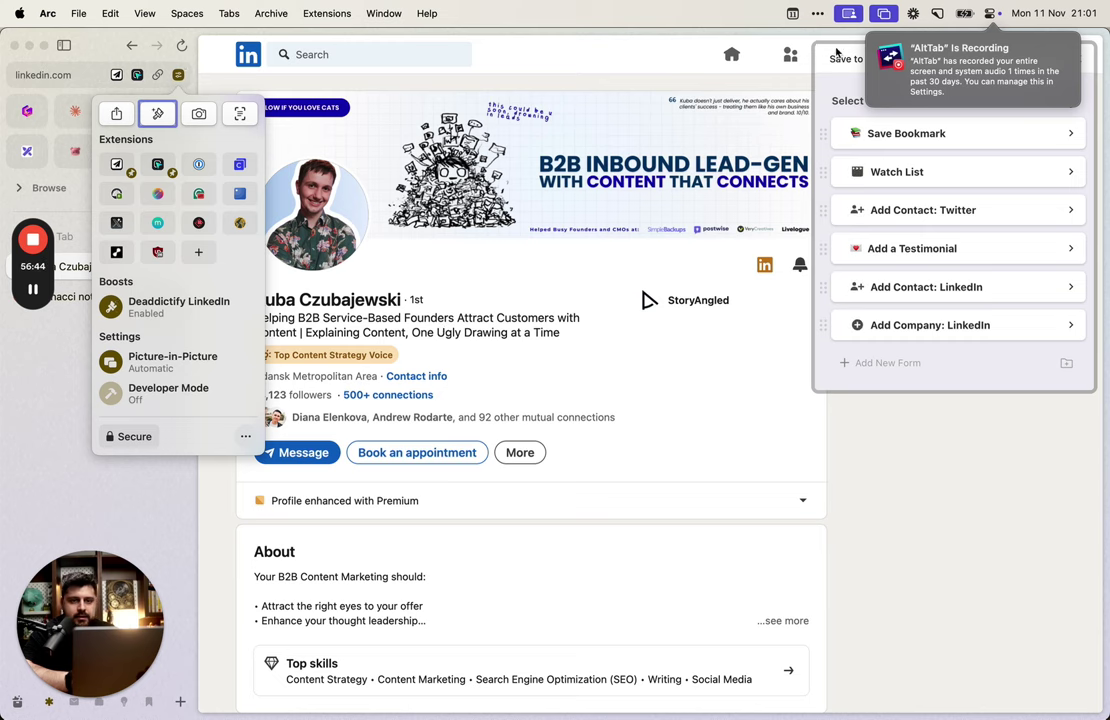
{"action": "left_click_drag", "start_coordinate": [836, 52], "coordinate": [904, 166]}
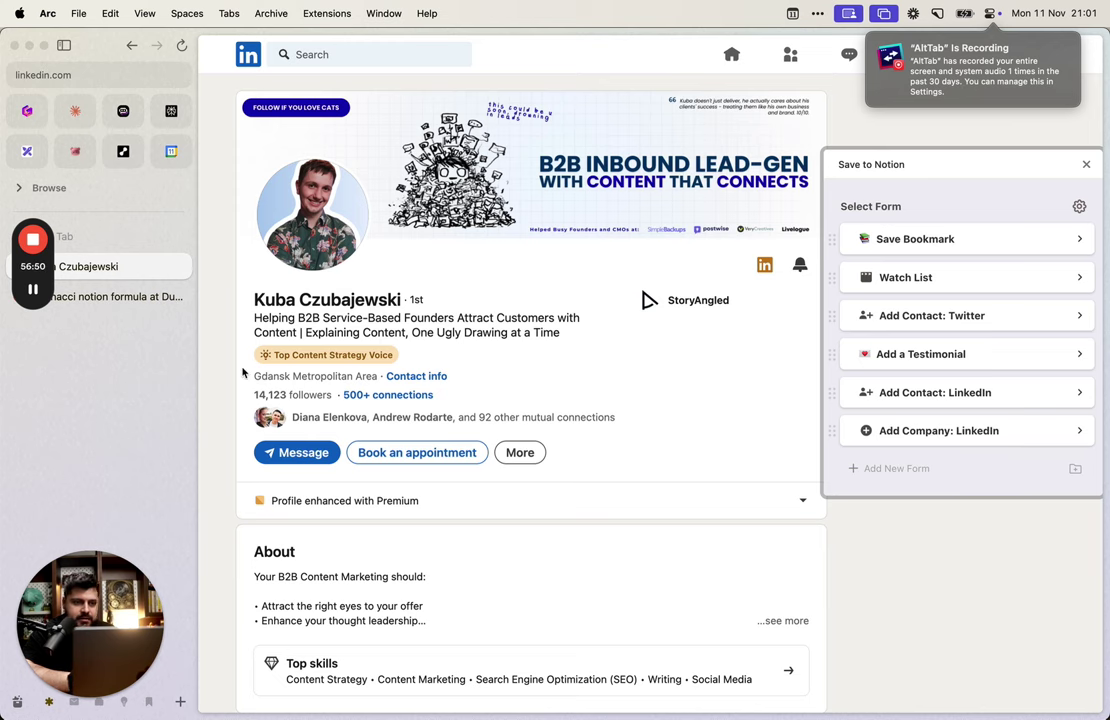
{"action": "key", "text": "super+t"}
Step: Search 'chrome save to notion' and open the Save to Notion Chrome Web Store listing
{"action": "type", "text": "chrome "}
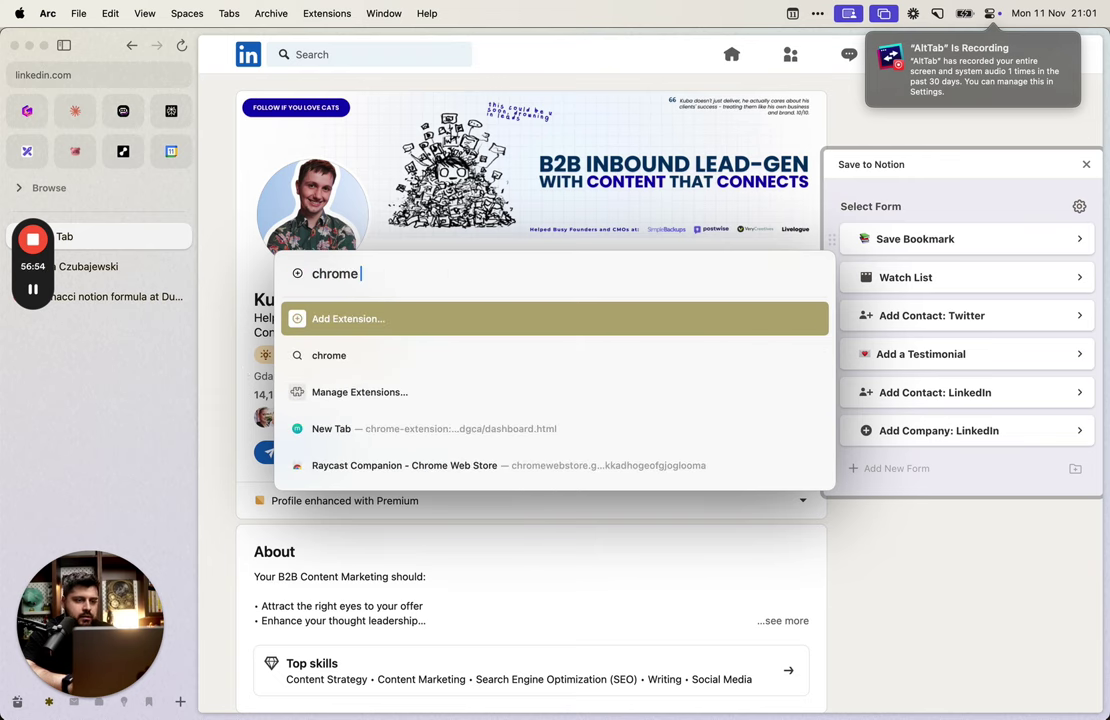
{"action": "type", "text": "save to notion"}
{"action": "key", "text": "Return"}
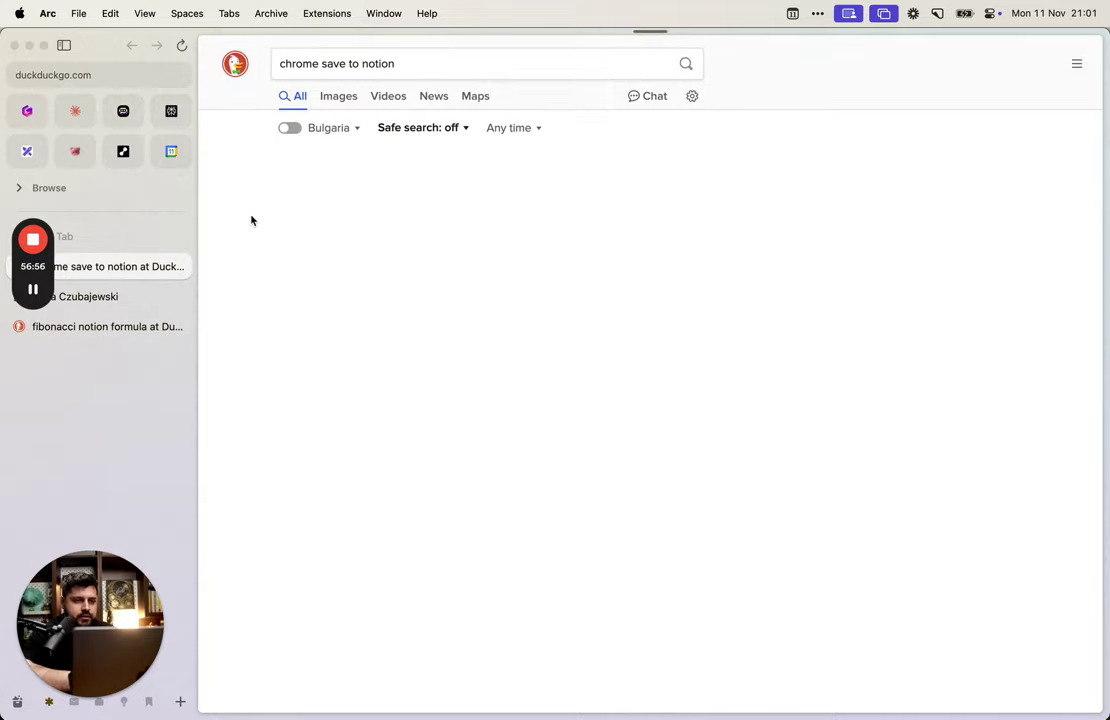
{"action": "left_click", "coordinate": [389, 157]}
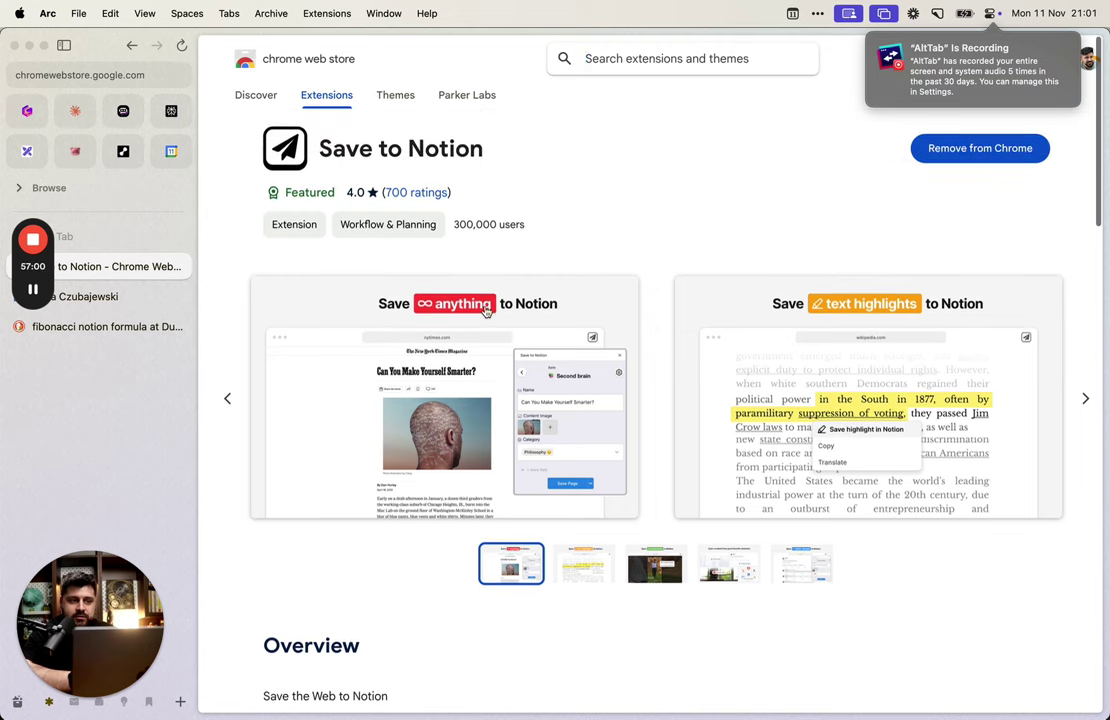
{"action": "triple_click", "coordinate": [453, 164]}
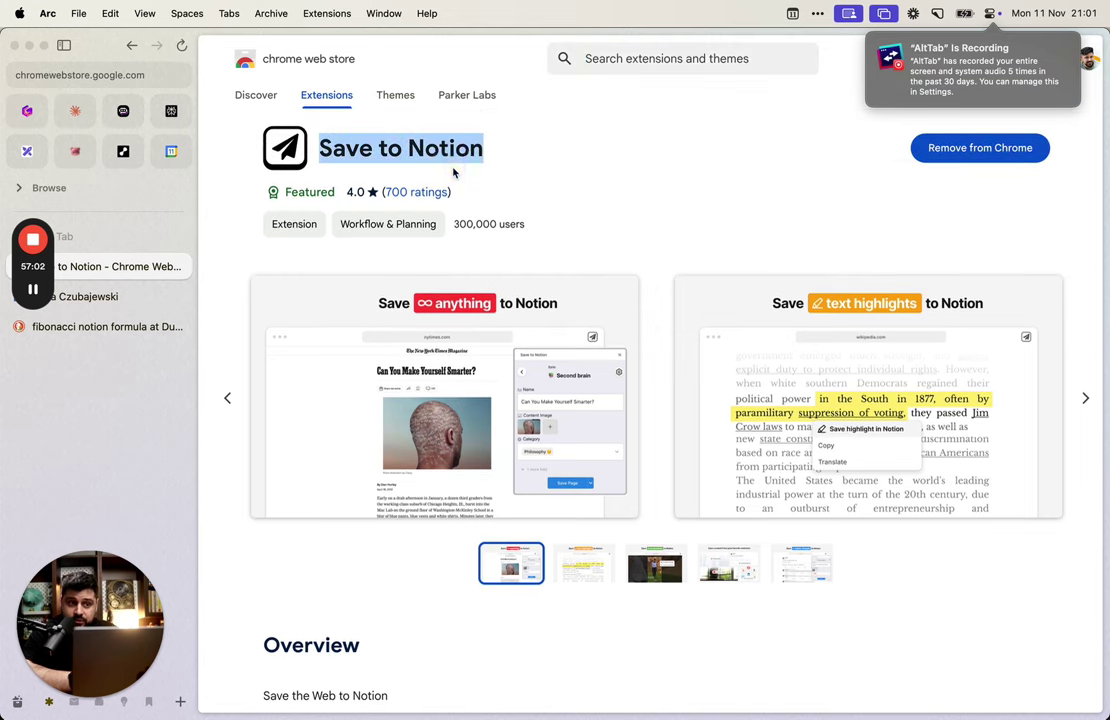
{"action": "left_click", "coordinate": [585, 156]}
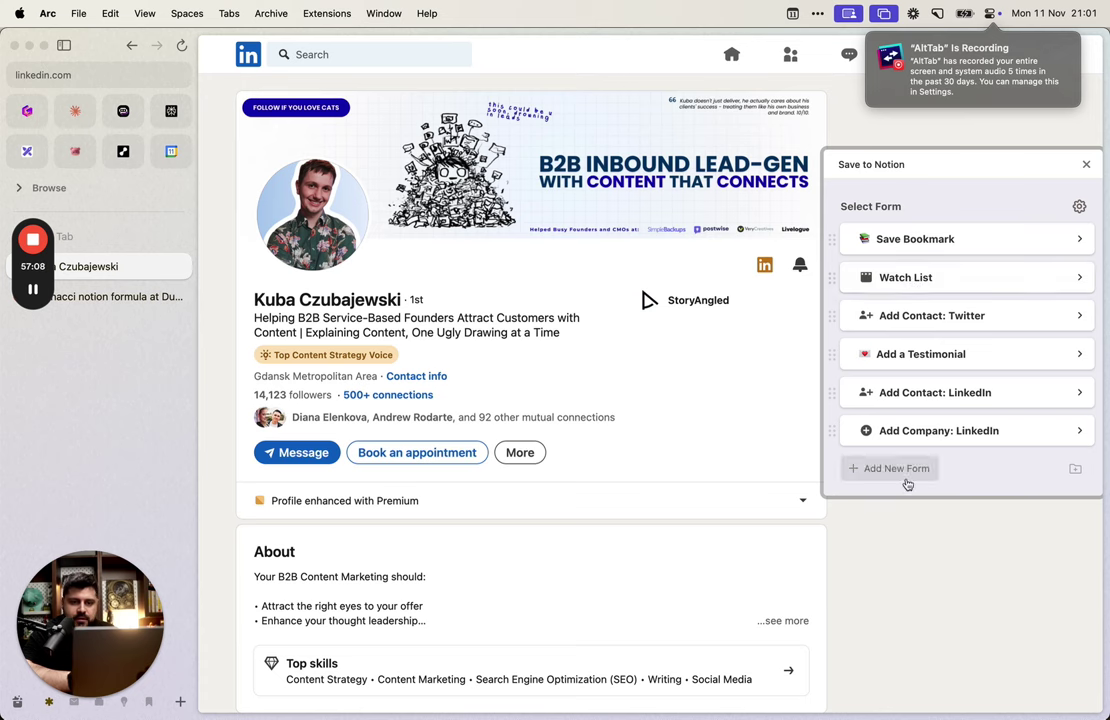
Step: Start a new save form and switch its destination workspace to Parker Labs
{"action": "left_click", "coordinate": [912, 468]}
{"action": "left_click", "coordinate": [970, 254]}
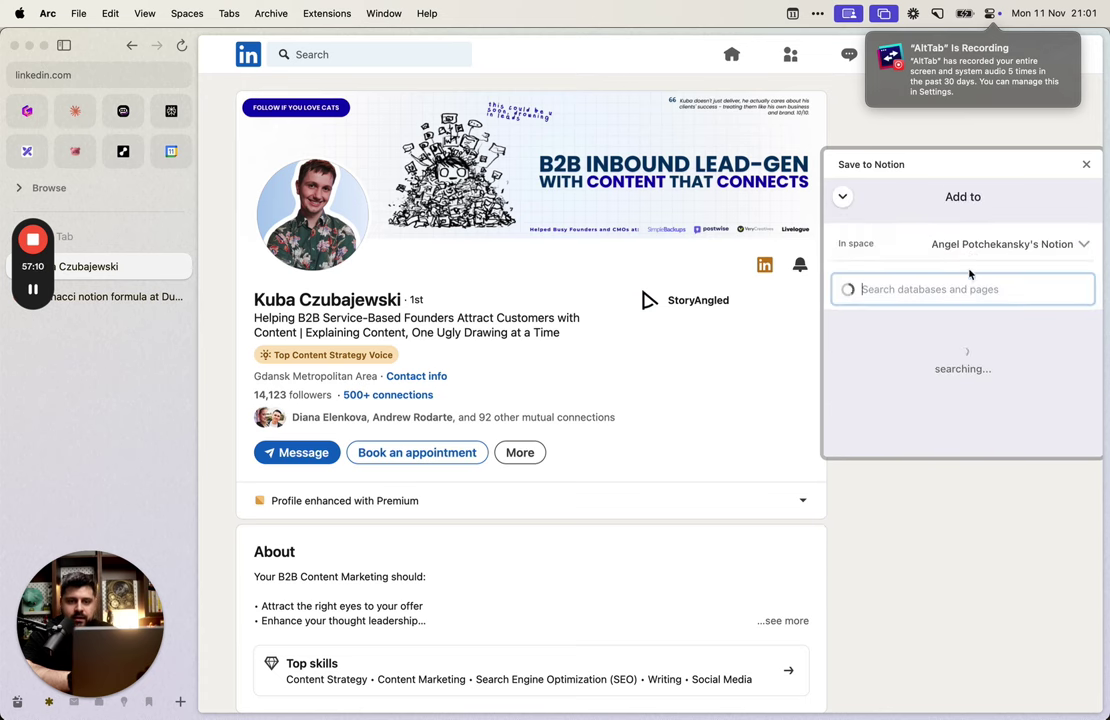
{"action": "left_click", "coordinate": [1000, 244]}
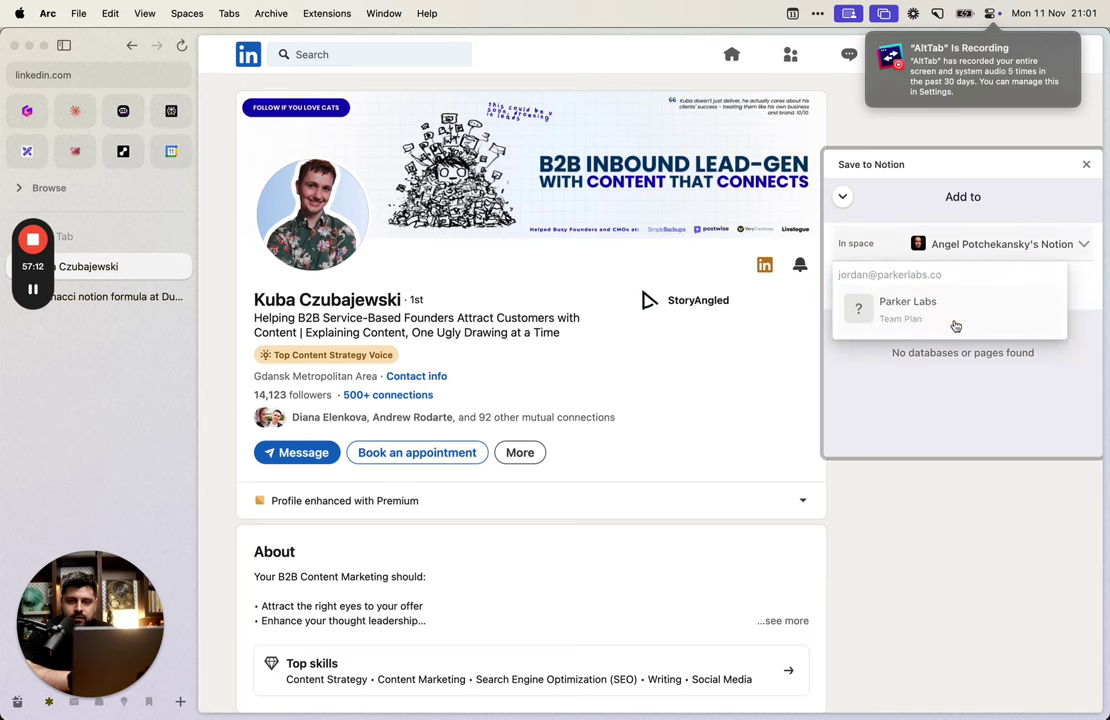
{"action": "left_click", "coordinate": [937, 322]}
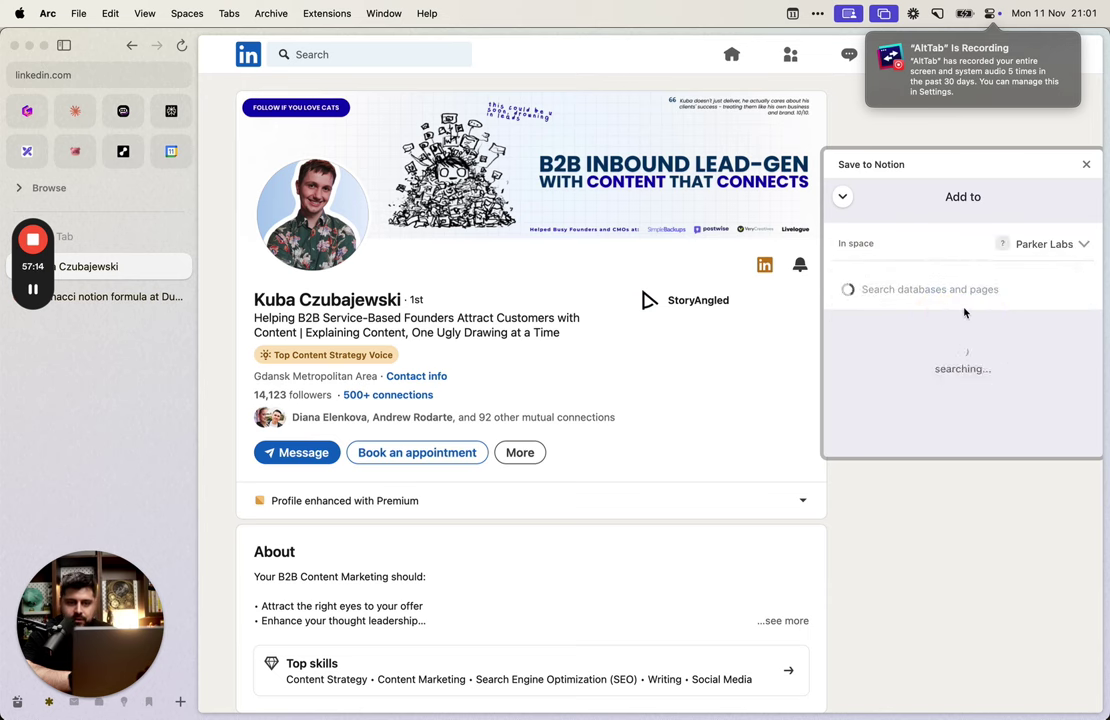
{"action": "scroll", "coordinate": [975, 350], "scroll_direction": "down", "scroll_amount": 3}
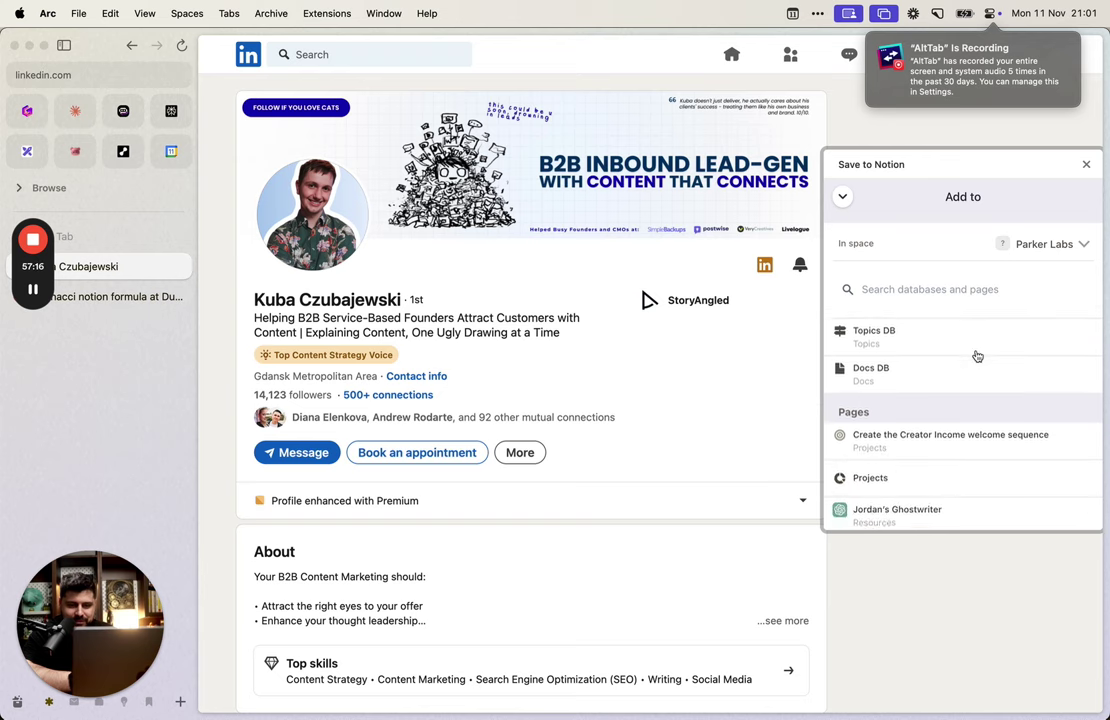
{"action": "scroll", "coordinate": [977, 356], "scroll_direction": "up", "scroll_amount": 3}
{"action": "scroll", "coordinate": [962, 441], "scroll_direction": "down", "scroll_amount": 3}
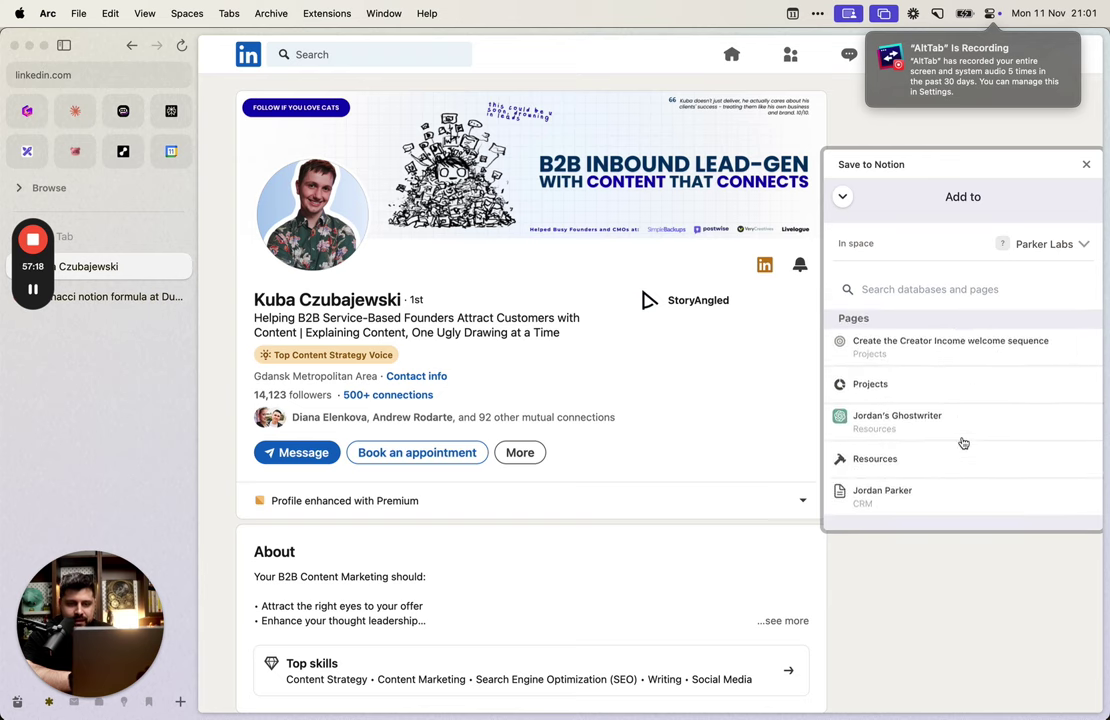
Step: Search the databases, first 'clid' then 'conta', and choose Contacts DB as the destination
{"action": "left_click", "coordinate": [917, 290]}
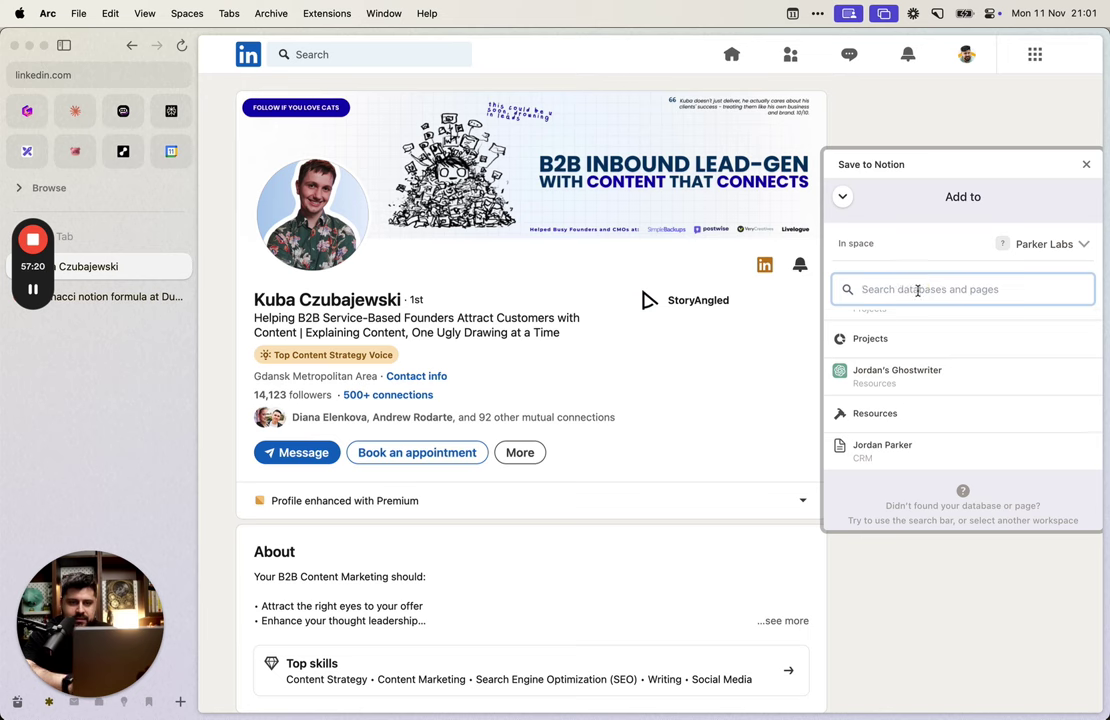
{"action": "type", "text": "clients"}
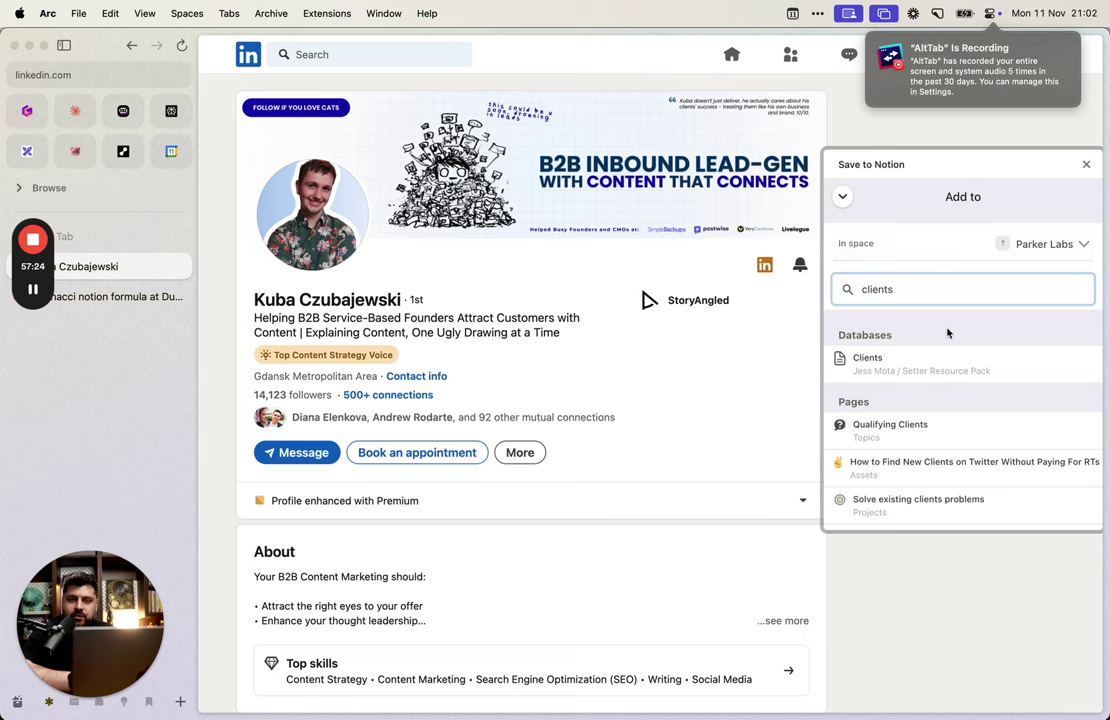
{"action": "scroll", "coordinate": [948, 333], "scroll_direction": "down", "scroll_amount": 3}
{"action": "type", "text": "db"}
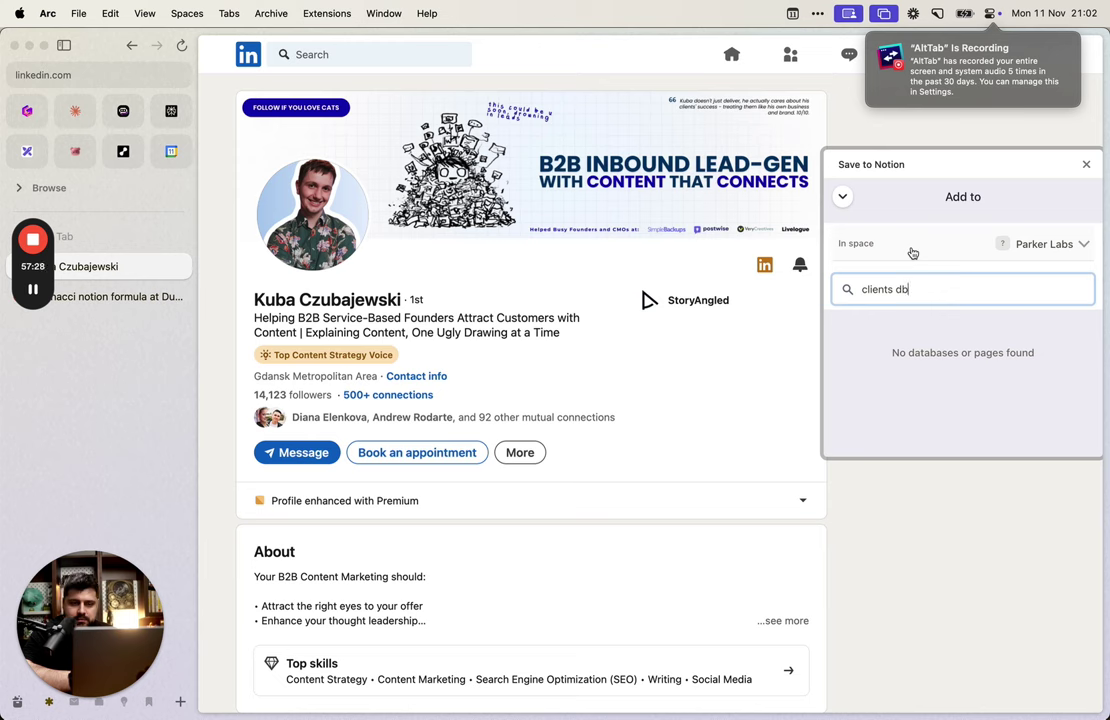
{"action": "key", "text": "super+a"}
{"action": "key", "text": "super+x"}
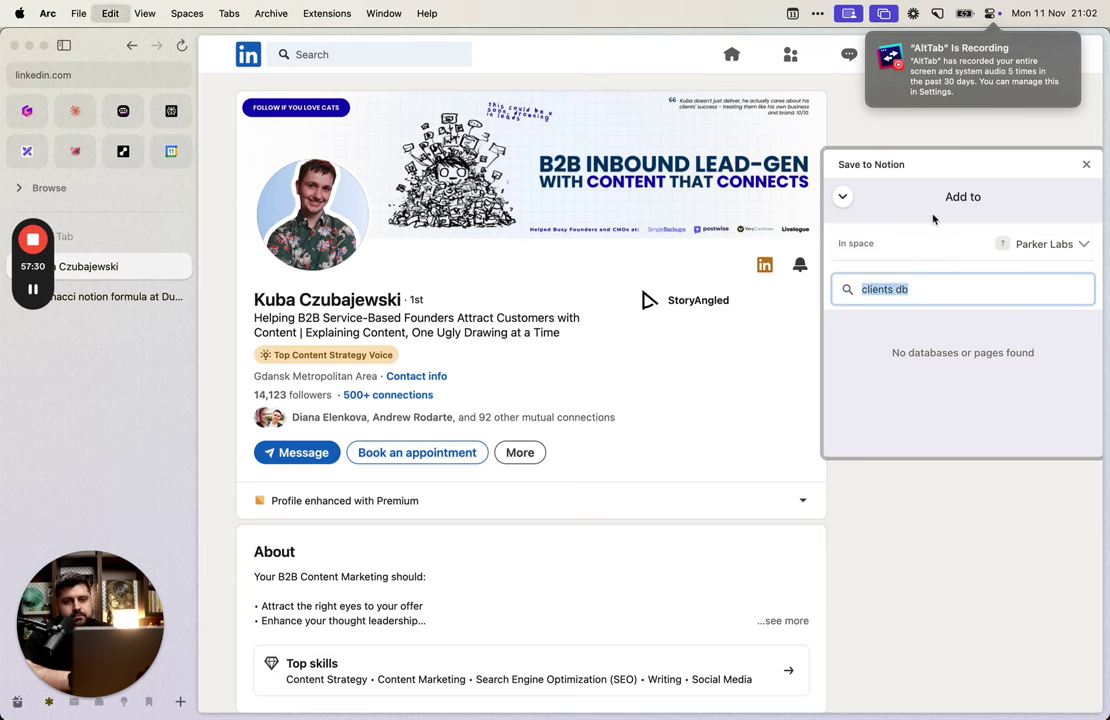
{"action": "scroll", "coordinate": [920, 420], "scroll_direction": "down", "scroll_amount": 3}
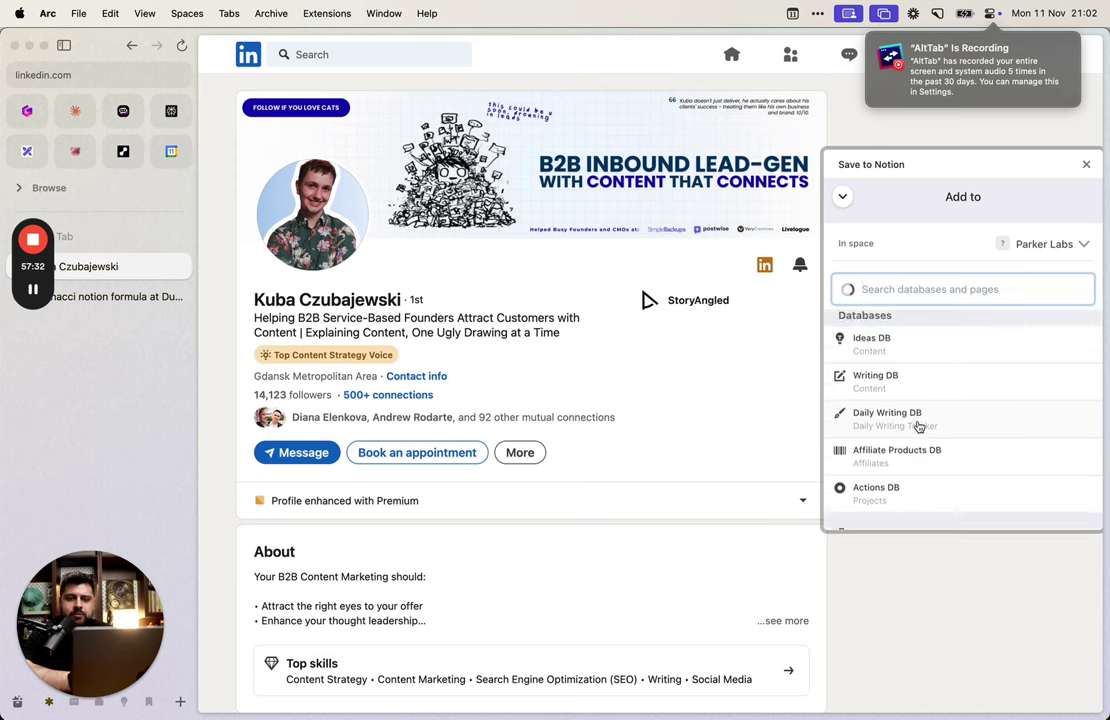
{"action": "scroll", "coordinate": [919, 427], "scroll_direction": "down", "scroll_amount": 3}
{"action": "scroll", "coordinate": [919, 427], "scroll_direction": "up", "scroll_amount": 4}
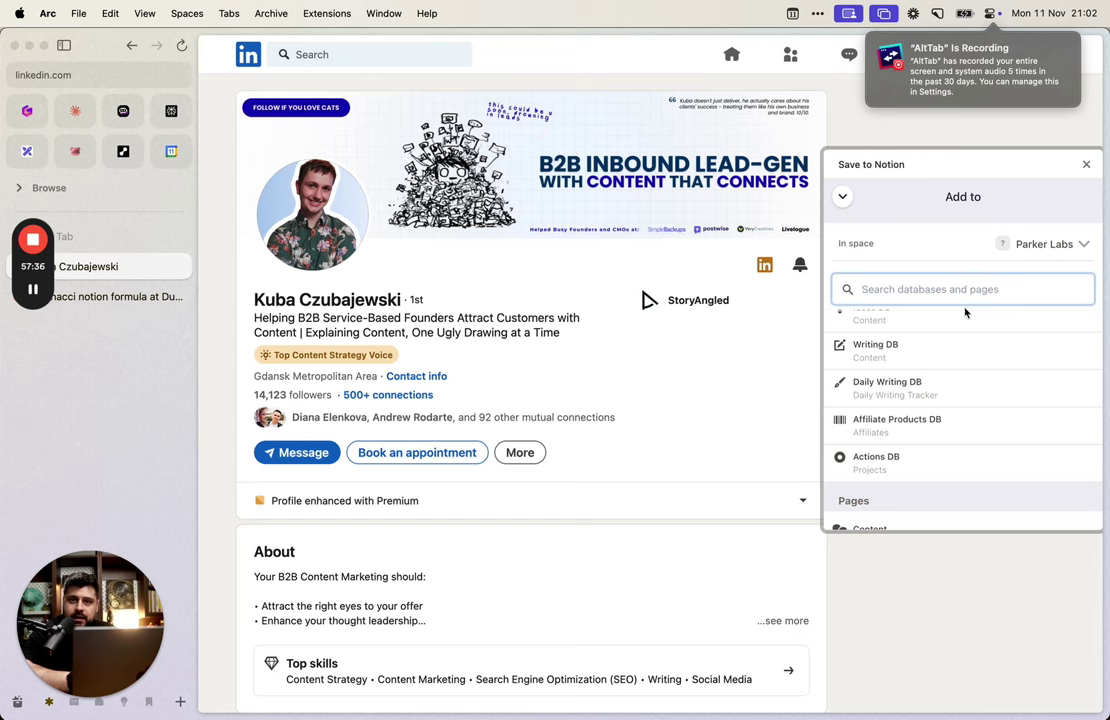
{"action": "scroll", "coordinate": [966, 347], "scroll_direction": "down", "scroll_amount": 5}
{"action": "scroll", "coordinate": [966, 347], "scroll_direction": "up", "scroll_amount": 8}
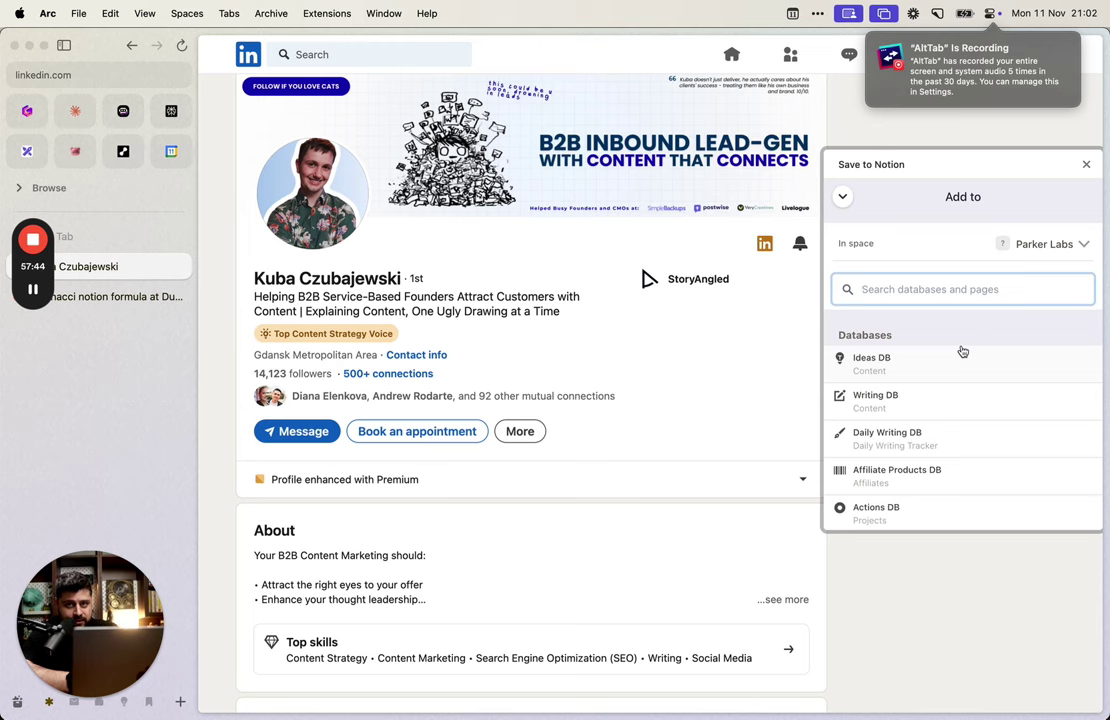
{"action": "scroll", "coordinate": [978, 389], "scroll_direction": "down", "scroll_amount": 2}
{"action": "scroll", "coordinate": [971, 391], "scroll_direction": "up", "scroll_amount": 2}
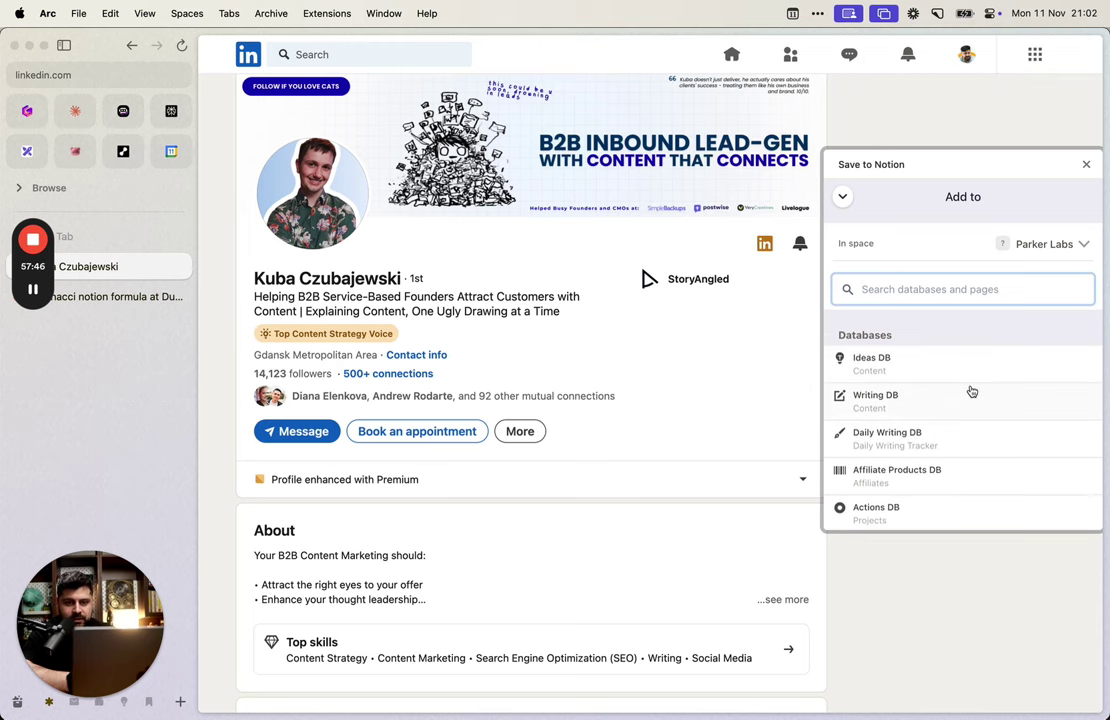
{"action": "type", "text": "conta"}
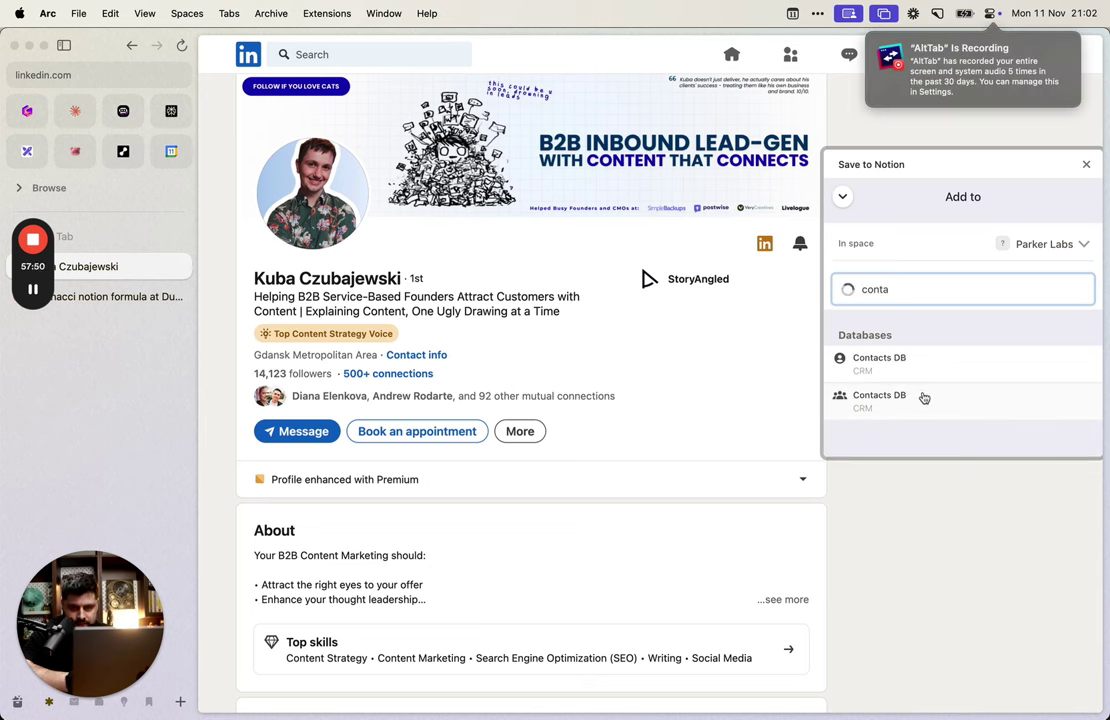
{"action": "left_click", "coordinate": [914, 397]}
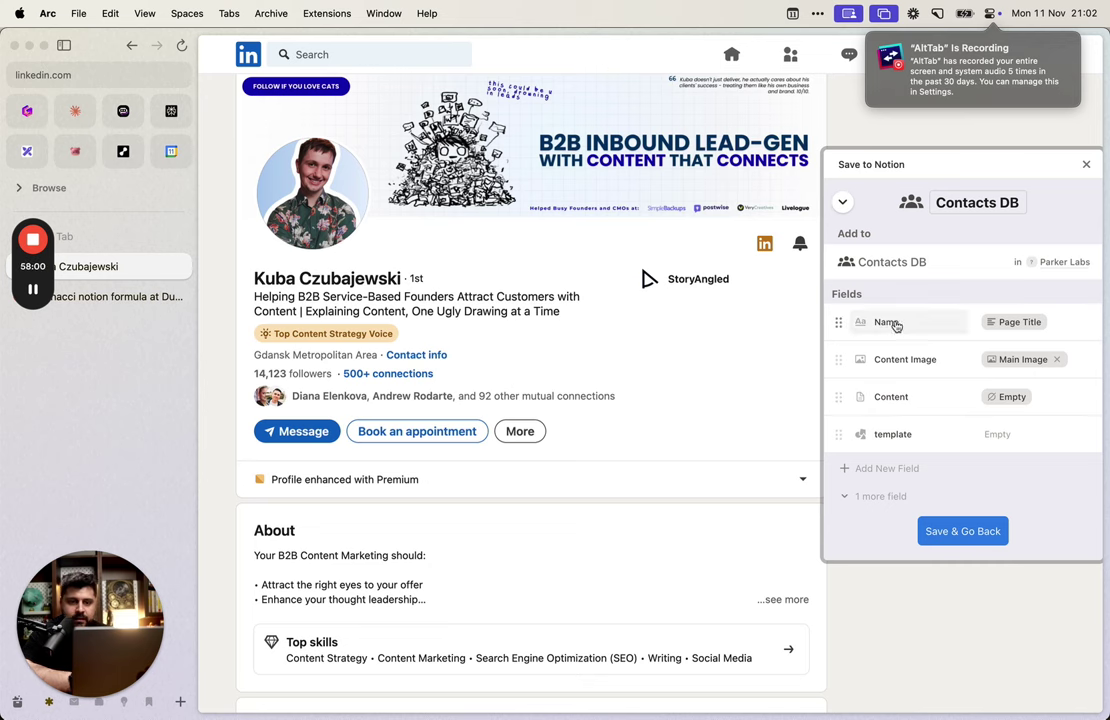
Step: Keep Name as Page Title, map Content Image to Author Avatar, leave content empty, and save
{"action": "left_click", "coordinate": [1016, 323]}
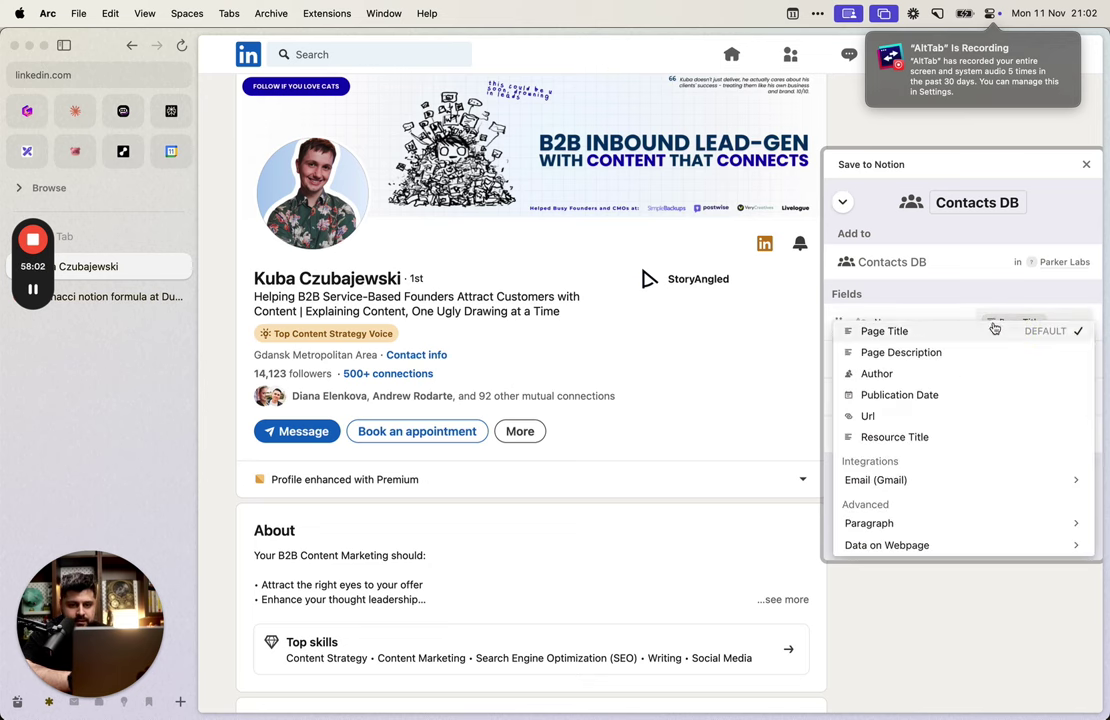
{"action": "left_click", "coordinate": [994, 329]}
{"action": "left_click", "coordinate": [1000, 333]}
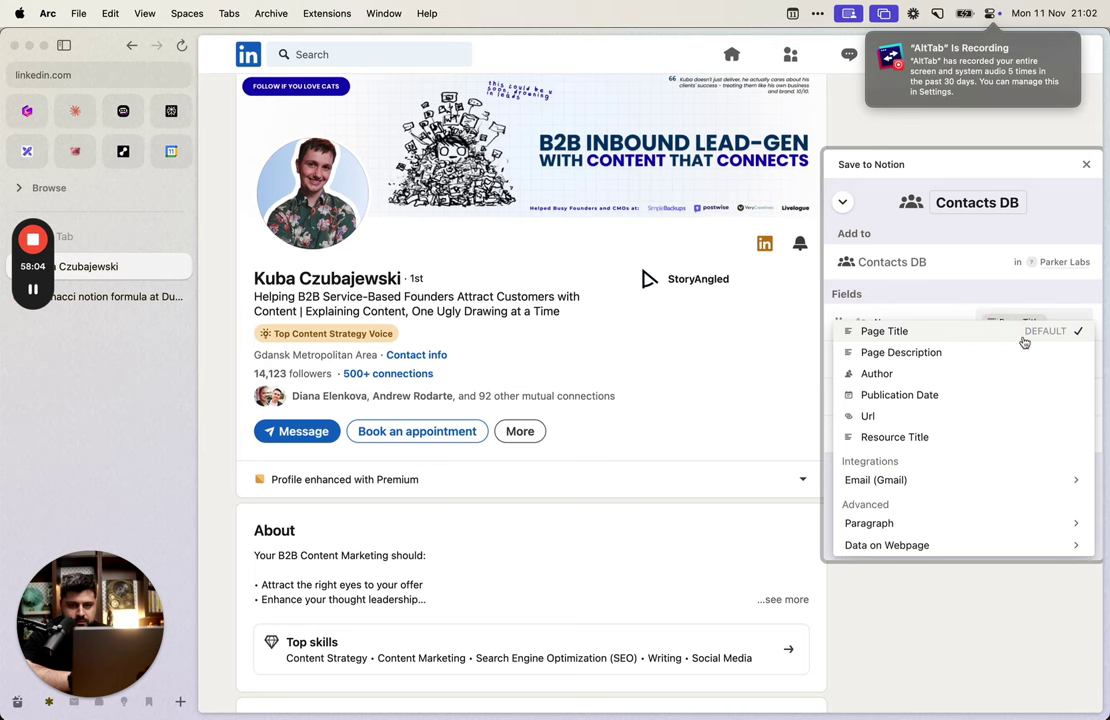
{"action": "left_click", "coordinate": [996, 337]}
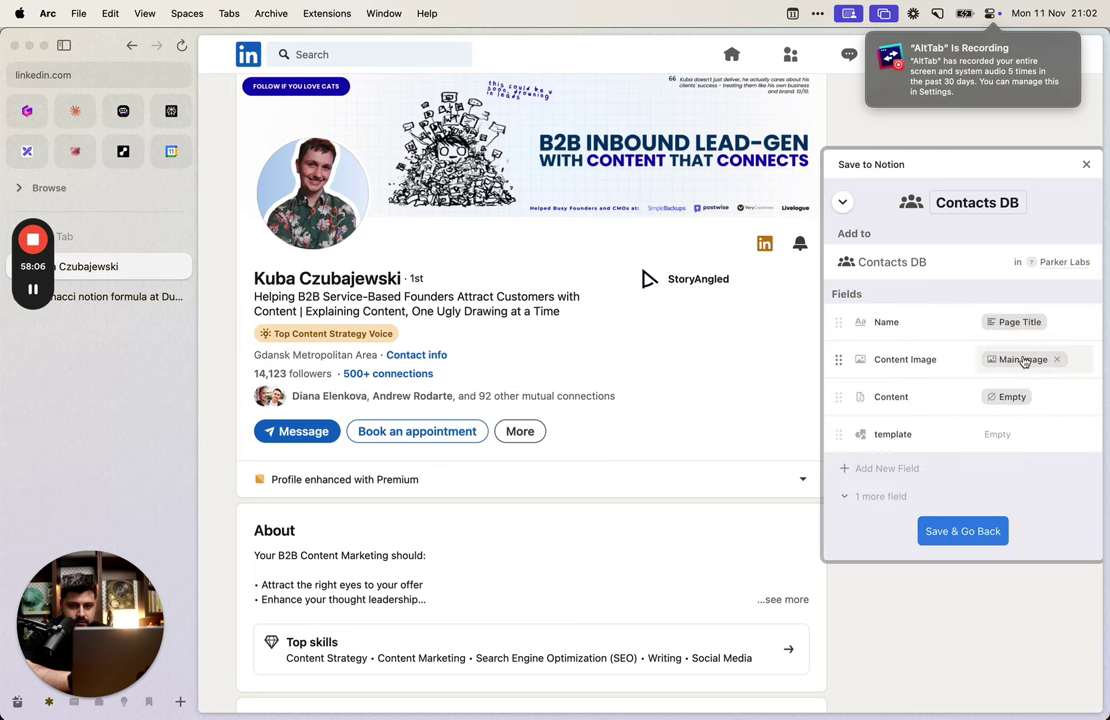
{"action": "left_click", "coordinate": [1026, 360]}
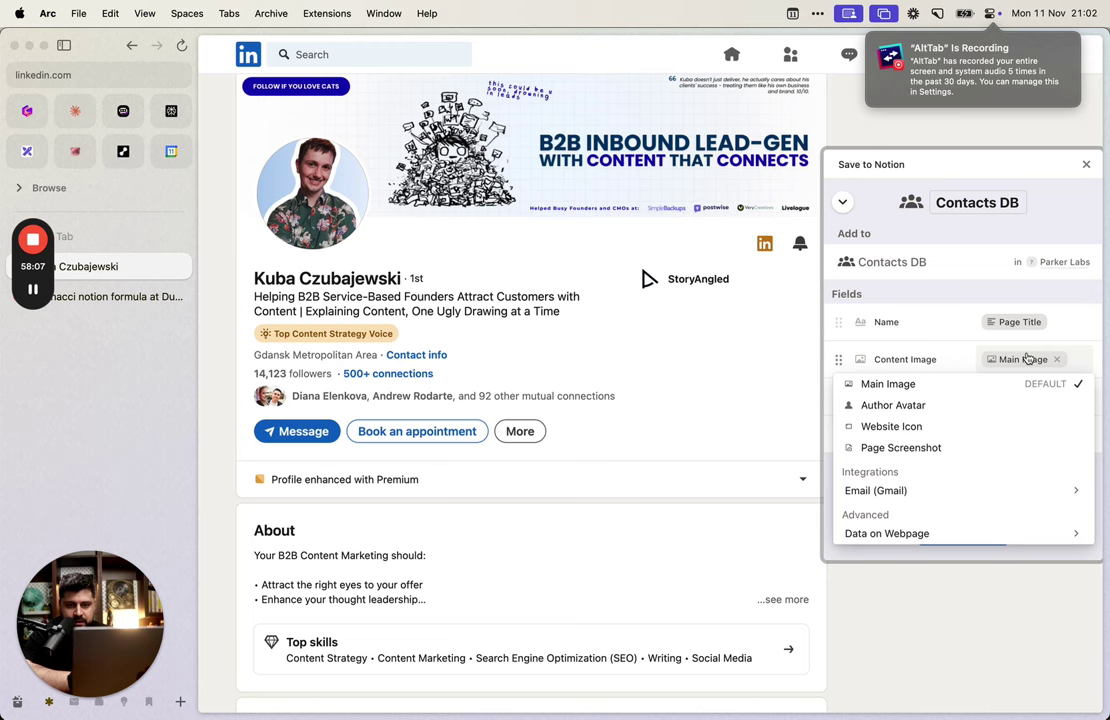
{"action": "left_click", "coordinate": [993, 405]}
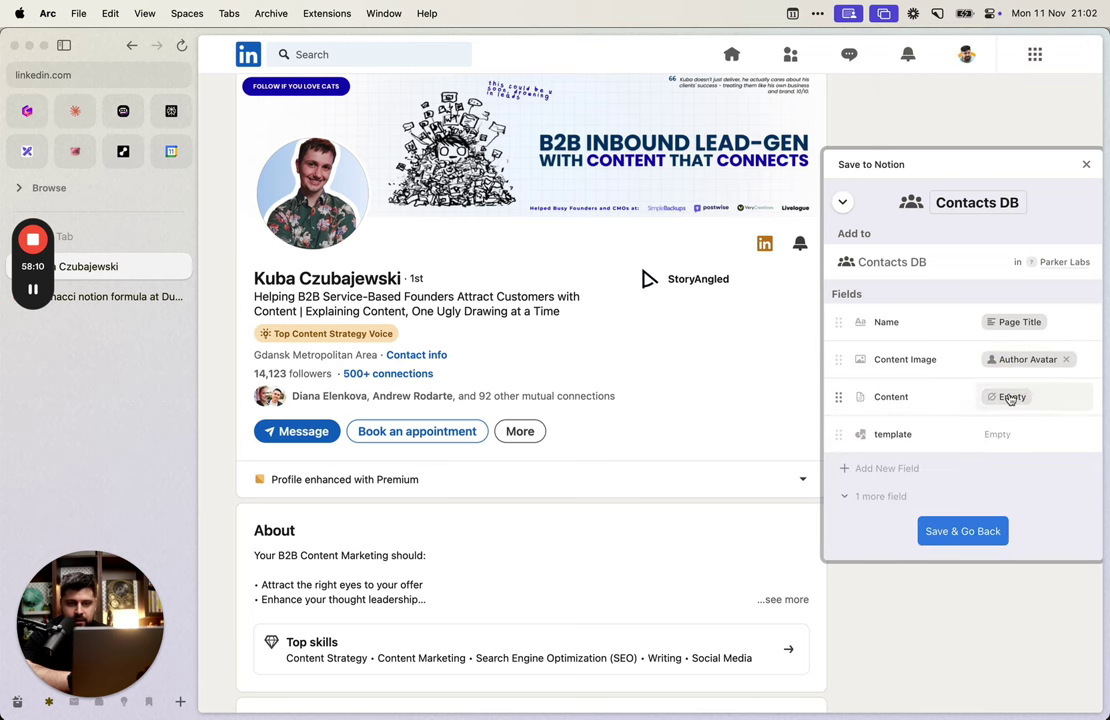
{"action": "left_click", "coordinate": [1010, 397]}
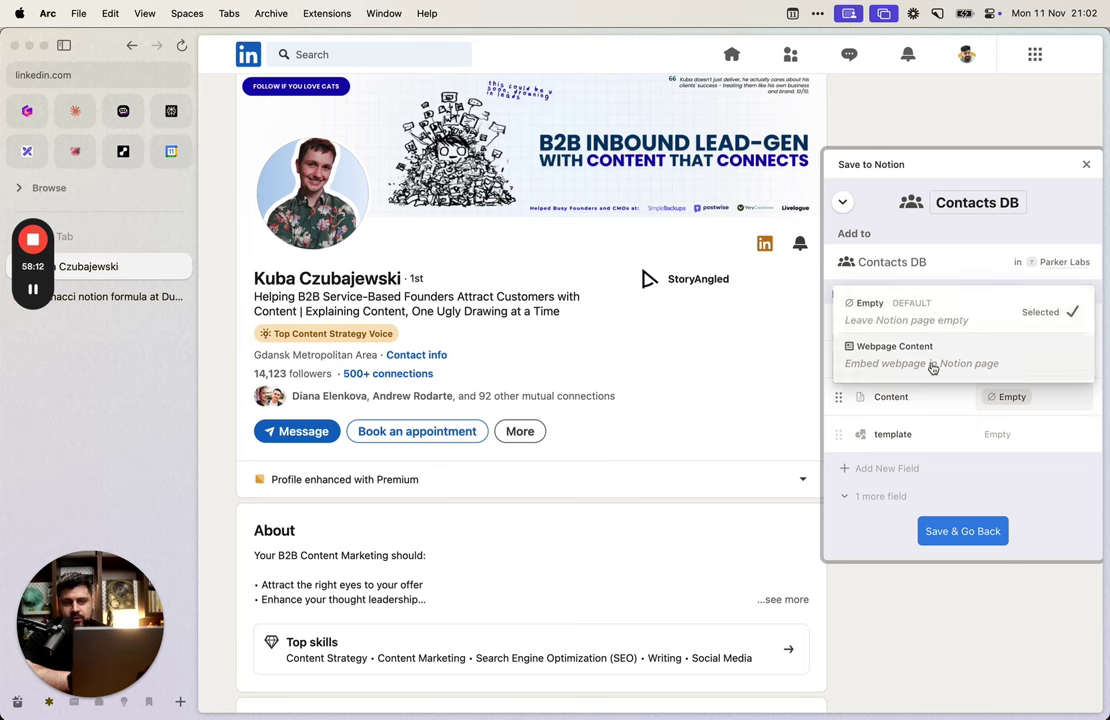
{"action": "left_click", "coordinate": [1000, 438]}
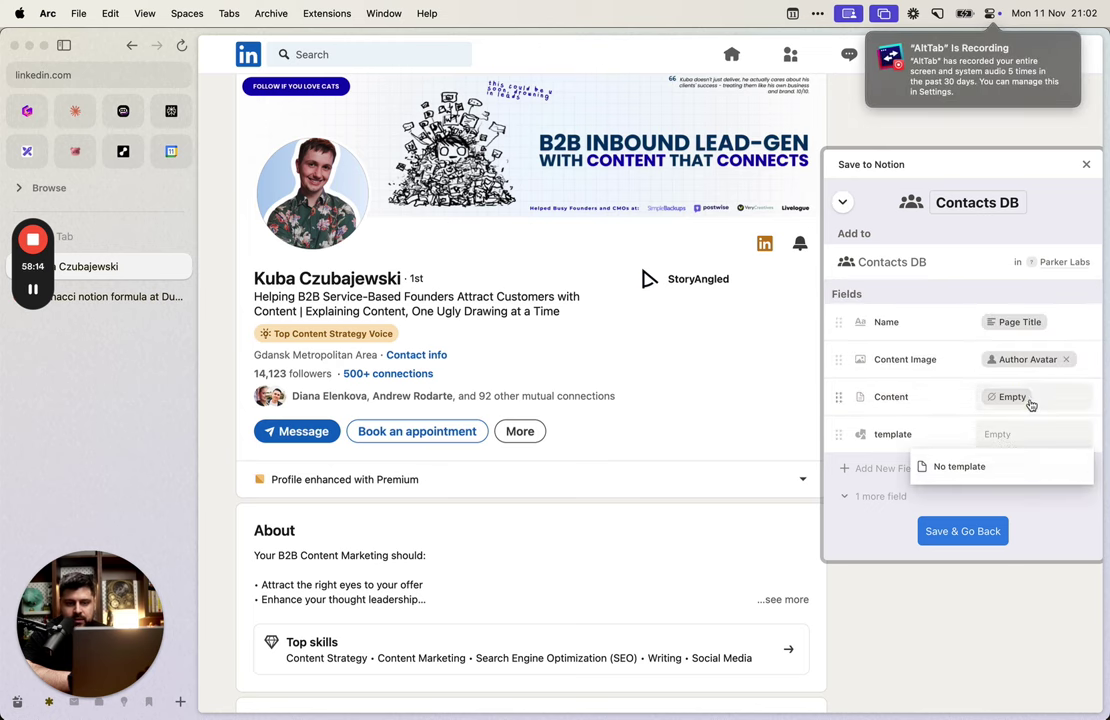
{"action": "left_click", "coordinate": [1075, 528]}
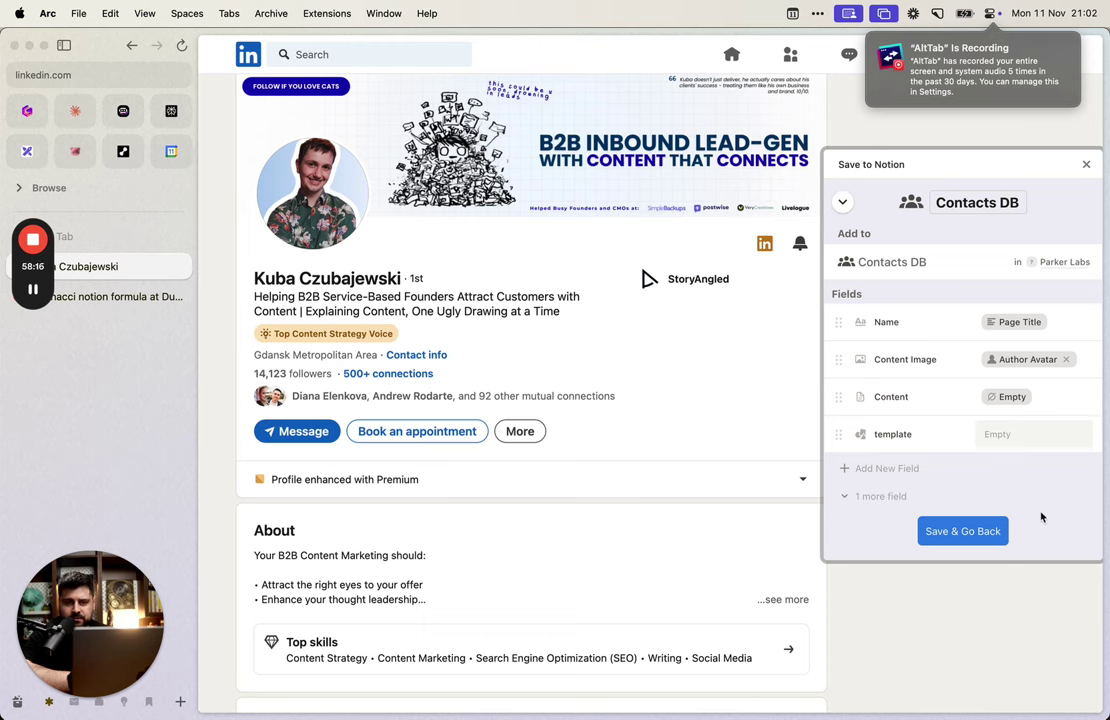
{"action": "left_click", "coordinate": [970, 535]}
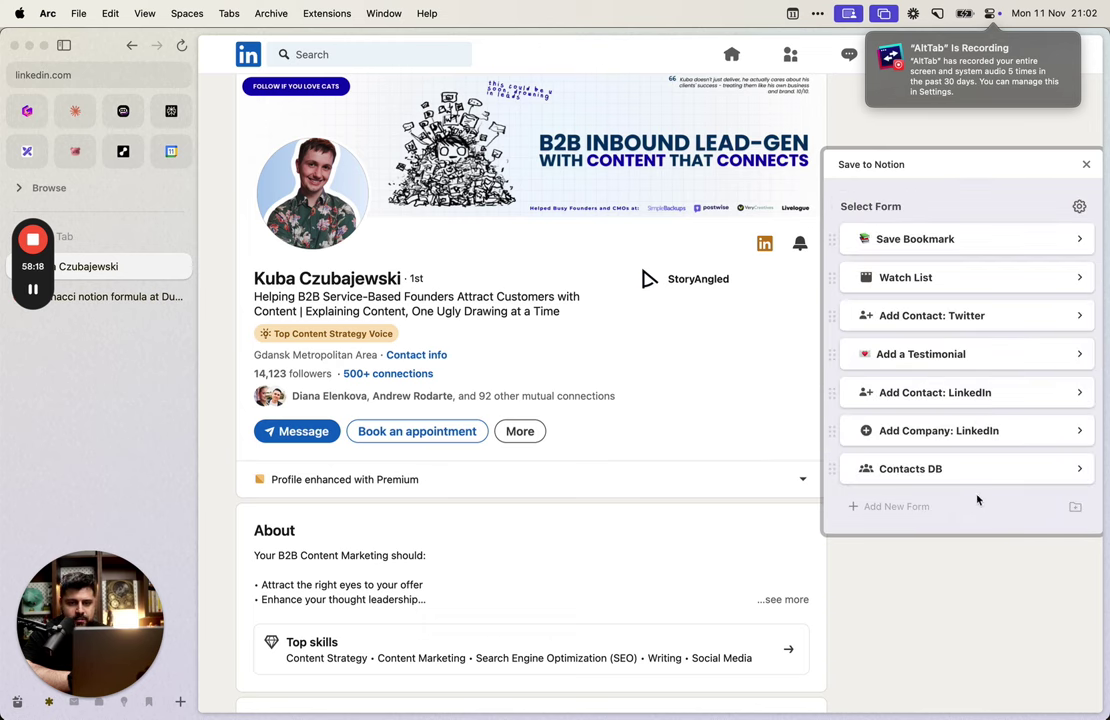
Step: Reopen the Contacts DB form and attach the profile photo as its content image
{"action": "left_click", "coordinate": [984, 467]}
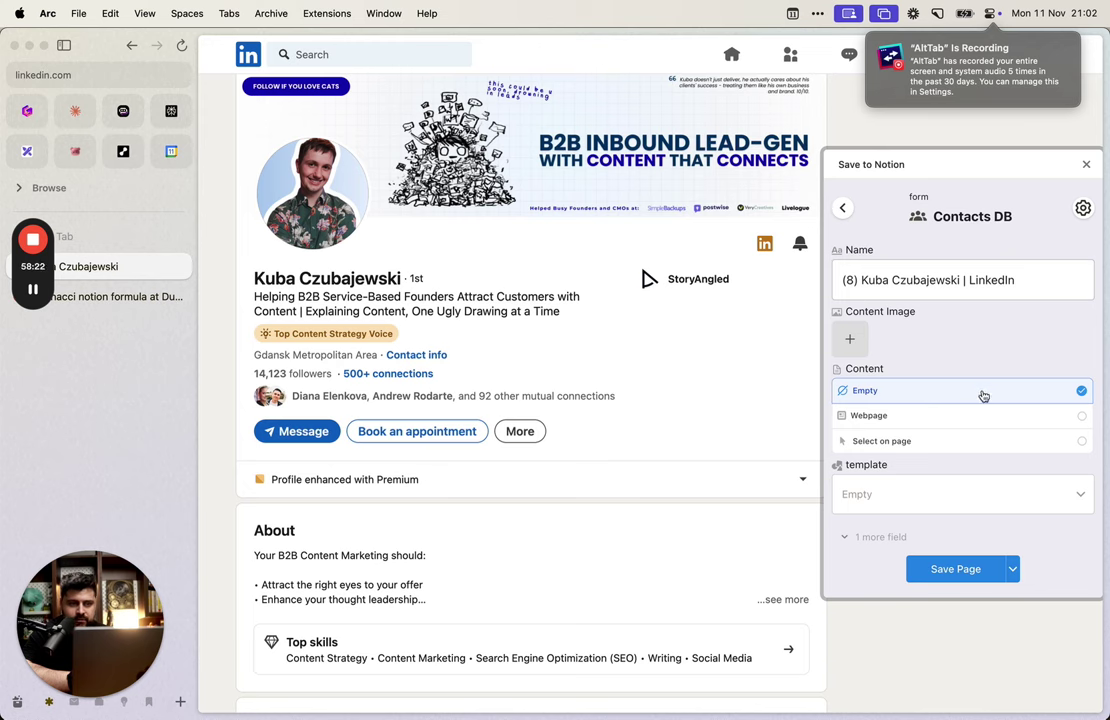
{"action": "left_click", "coordinate": [930, 283]}
{"action": "left_click_drag", "start_coordinate": [862, 279], "coordinate": [1093, 280]}
{"action": "left_click", "coordinate": [1020, 278]}
{"action": "left_click", "coordinate": [848, 342]}
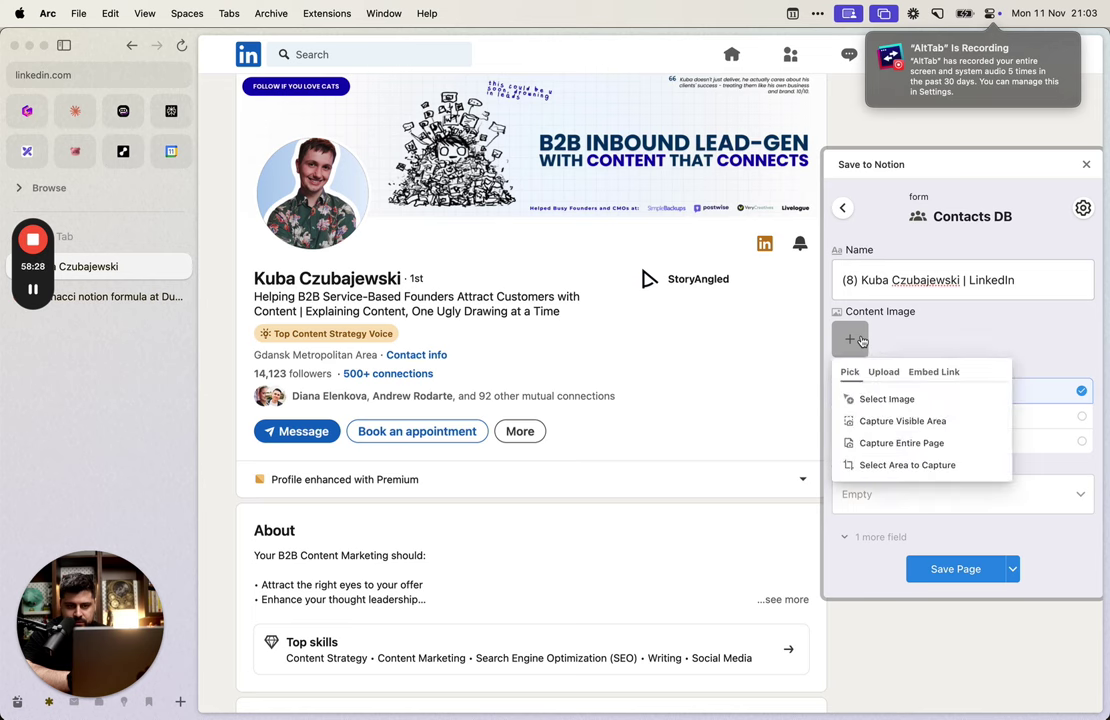
{"action": "left_click", "coordinate": [859, 398]}
{"action": "left_click", "coordinate": [341, 212]}
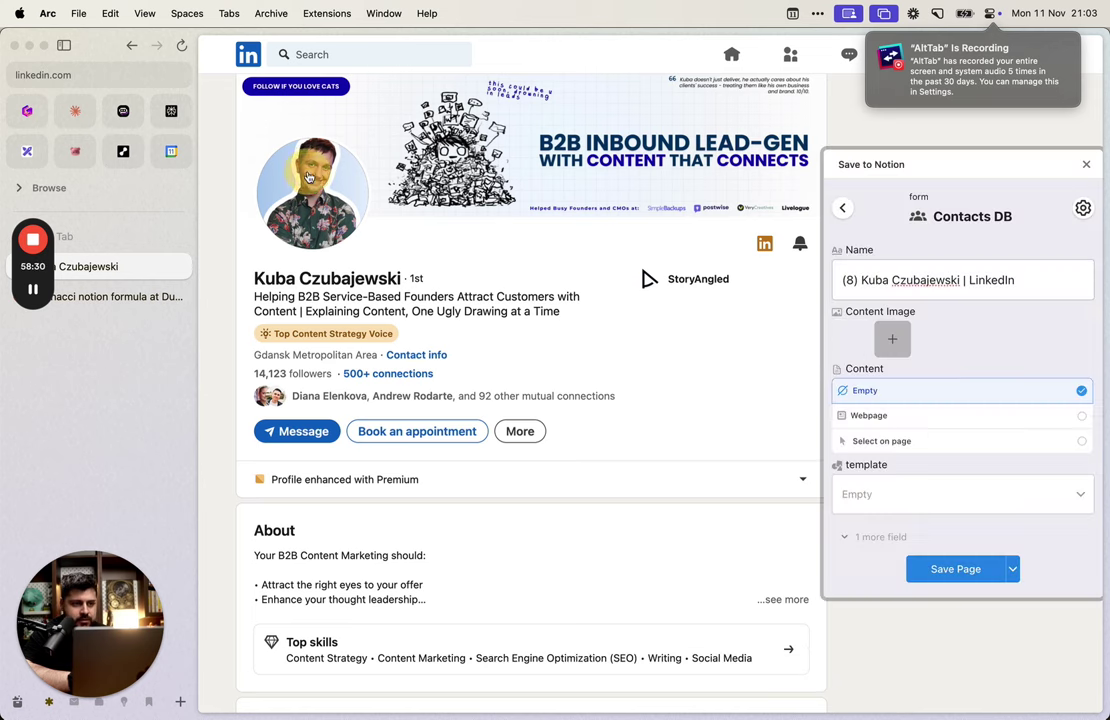
Step: Trim the page name to just the person's name by removing '(8) ' and ' | LinkedIn'
{"action": "left_click", "coordinate": [961, 280]}
{"action": "key", "text": "shift+super+Left"}
{"action": "left_click", "coordinate": [961, 280]}
{"action": "key", "text": "shift+super+Right"}
{"action": "key", "text": "BackSpace"}
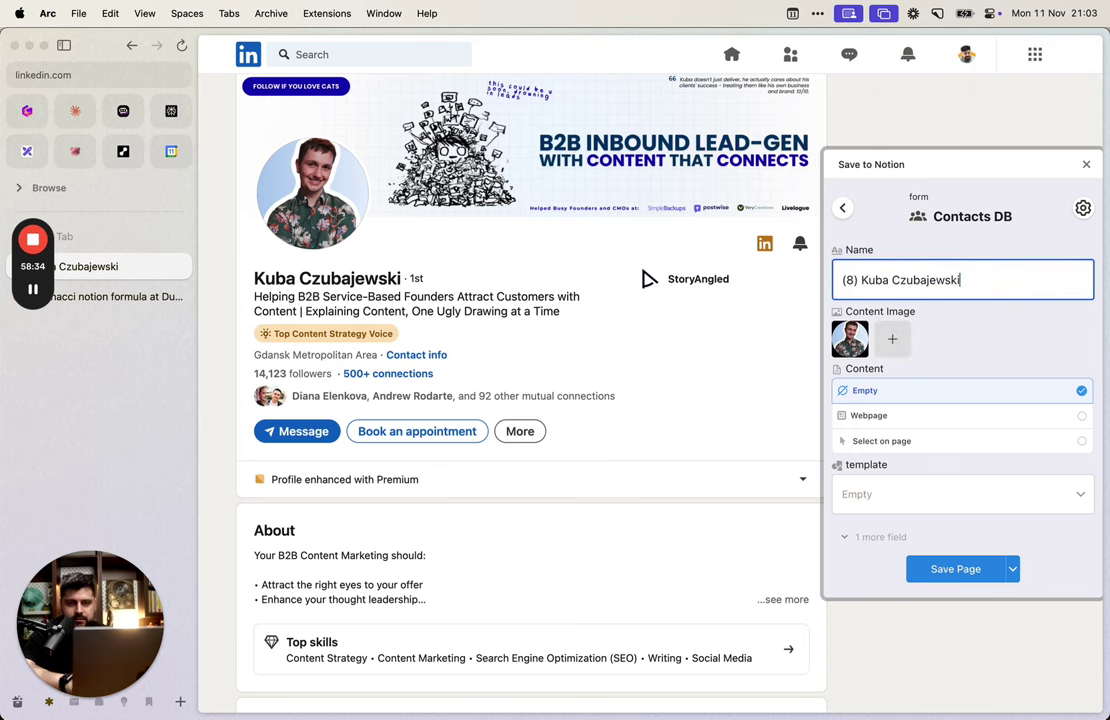
{"action": "key", "text": "super+Left"}
{"action": "key", "text": "shift+Right"}
{"action": "key", "text": "shift+Right"}
{"action": "key", "text": "shift+Right"}
{"action": "key", "text": "shift+Right"}
{"action": "key", "text": "BackSpace"}
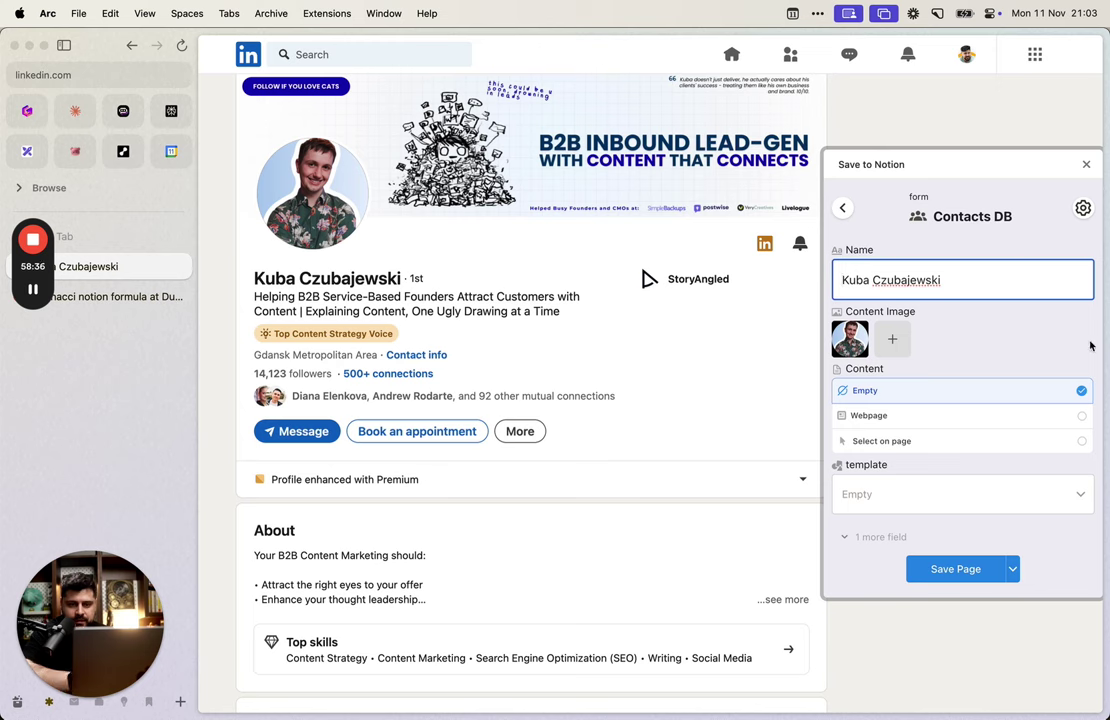
{"action": "left_click", "coordinate": [1003, 290]}
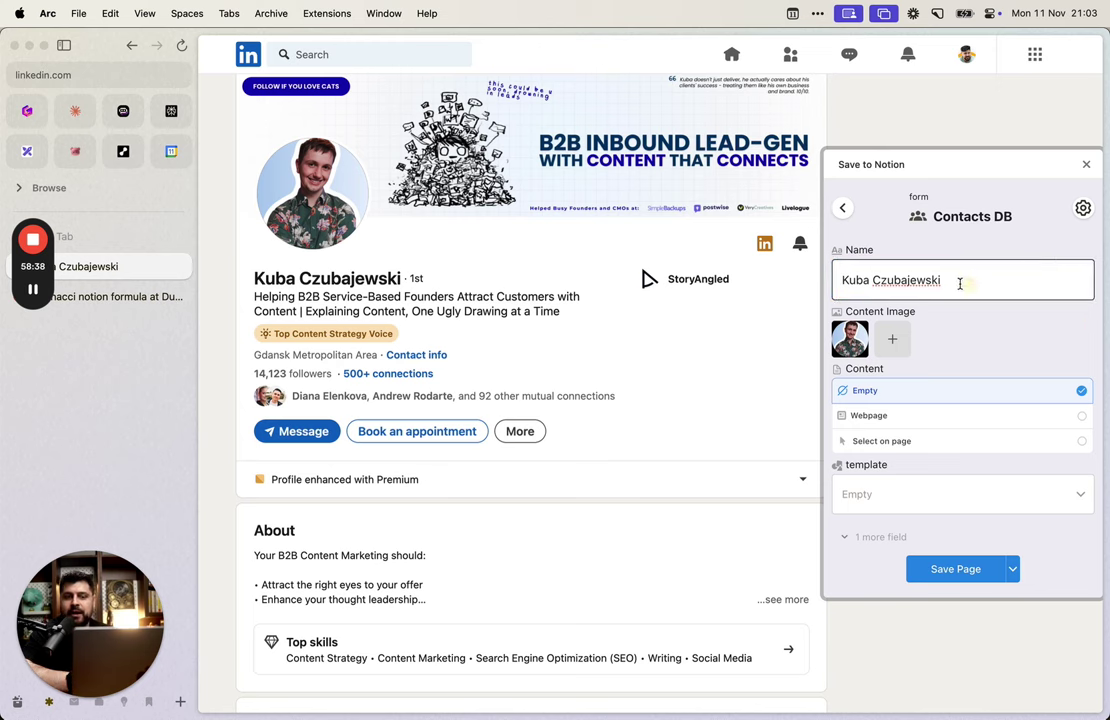
{"action": "left_click", "coordinate": [1092, 229]}
{"action": "left_click", "coordinate": [1082, 208]}
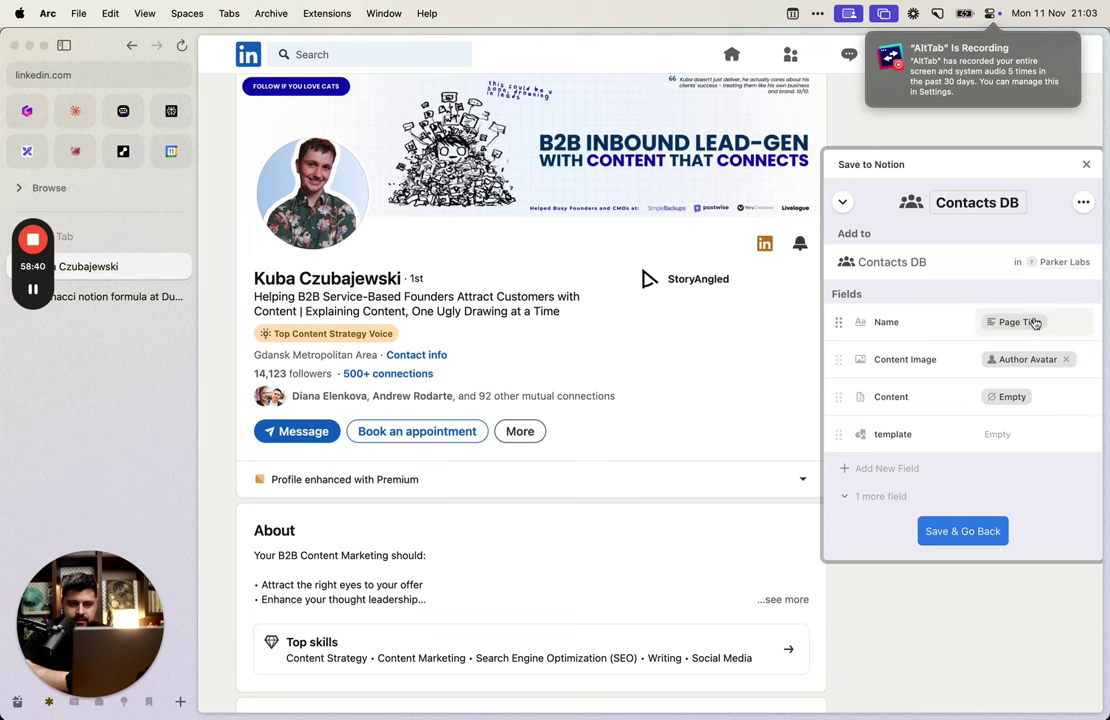
Step: Set Name to the page Author, keep Content Image as Author Avatar, and save the mapping
{"action": "left_click", "coordinate": [1033, 322]}
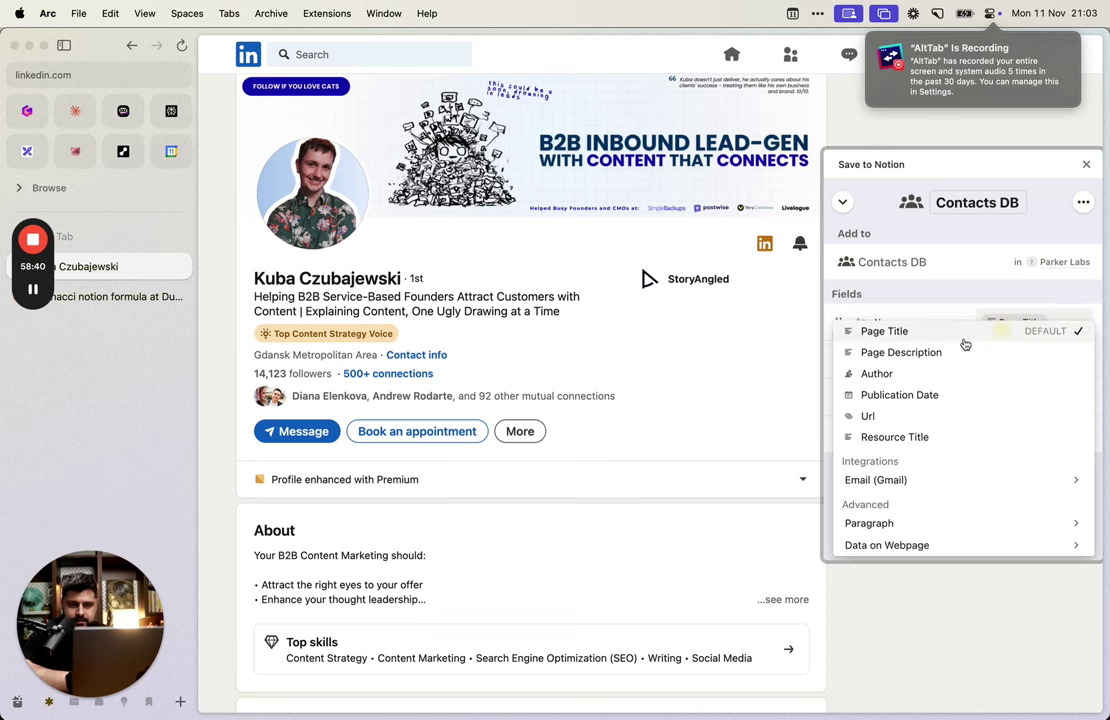
{"action": "left_click", "coordinate": [903, 376]}
{"action": "left_click", "coordinate": [1022, 359]}
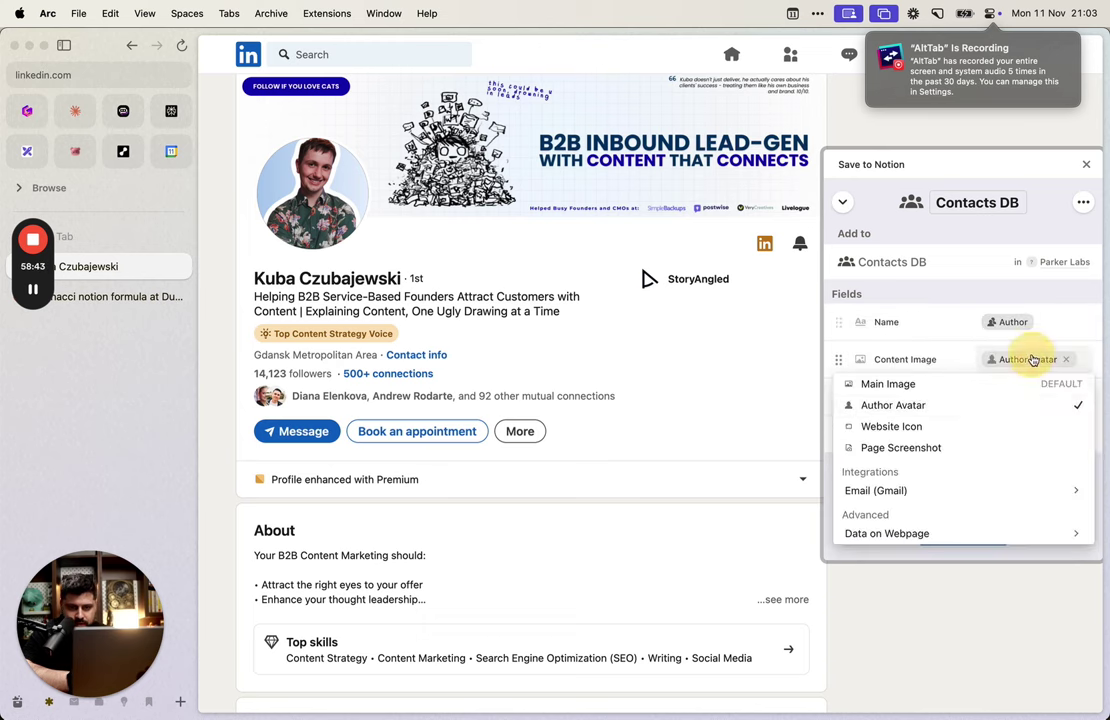
{"action": "left_click", "coordinate": [993, 410]}
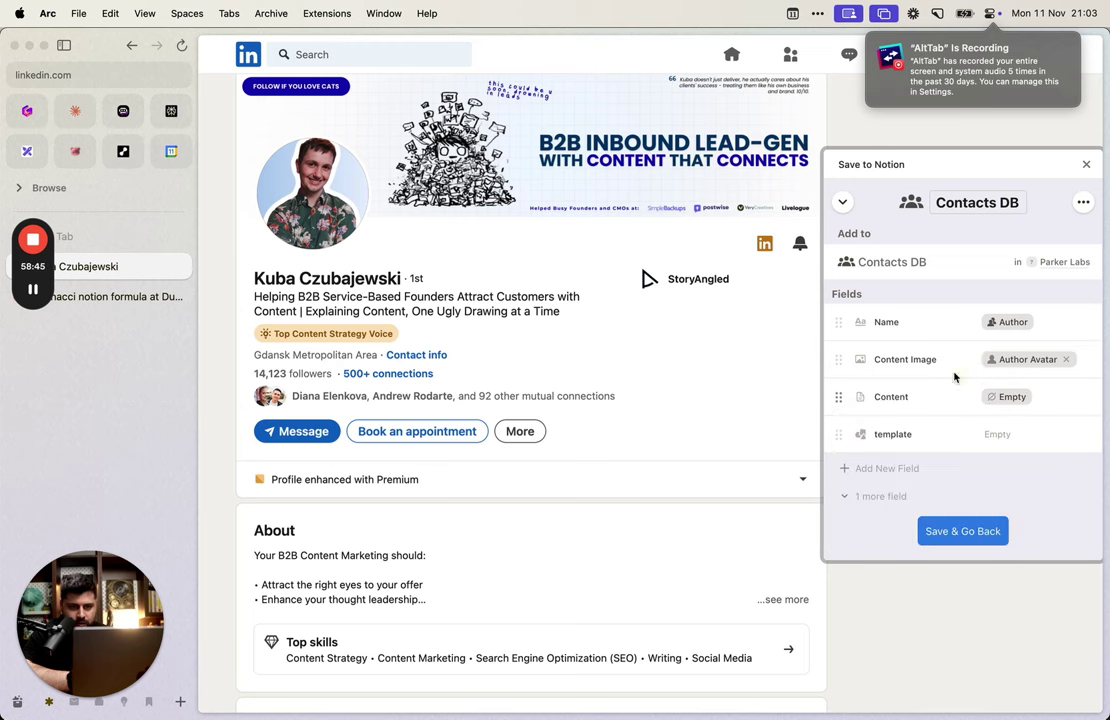
{"action": "left_click", "coordinate": [950, 522]}
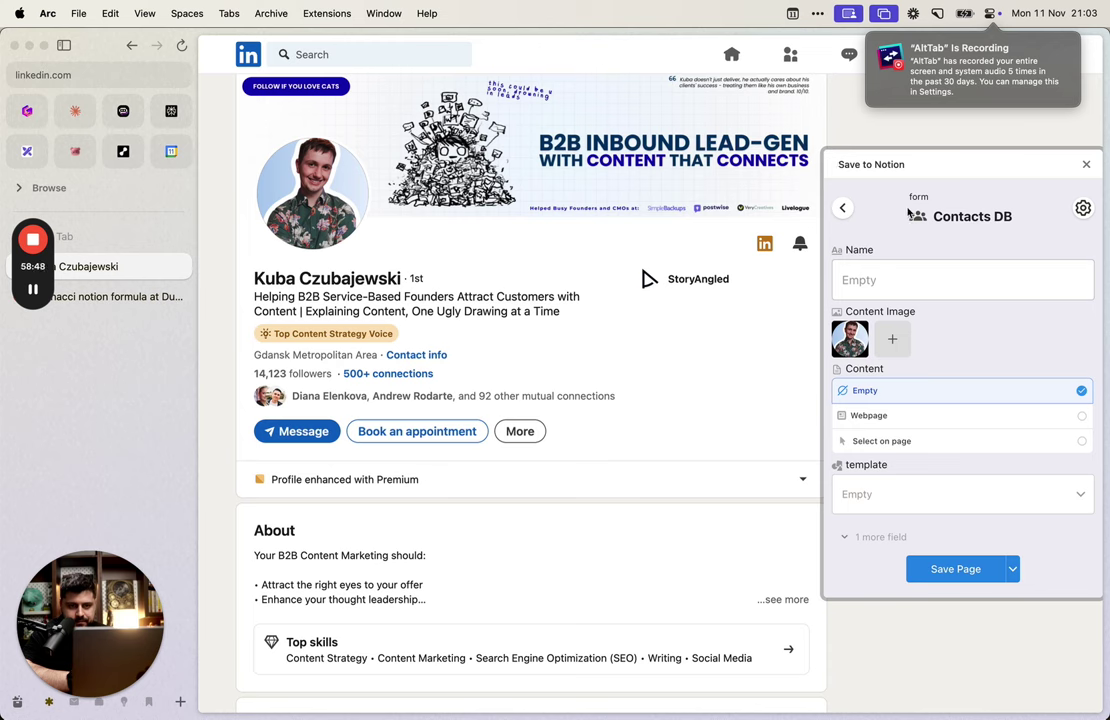
{"action": "left_click", "coordinate": [843, 210]}
{"action": "left_click", "coordinate": [951, 468]}
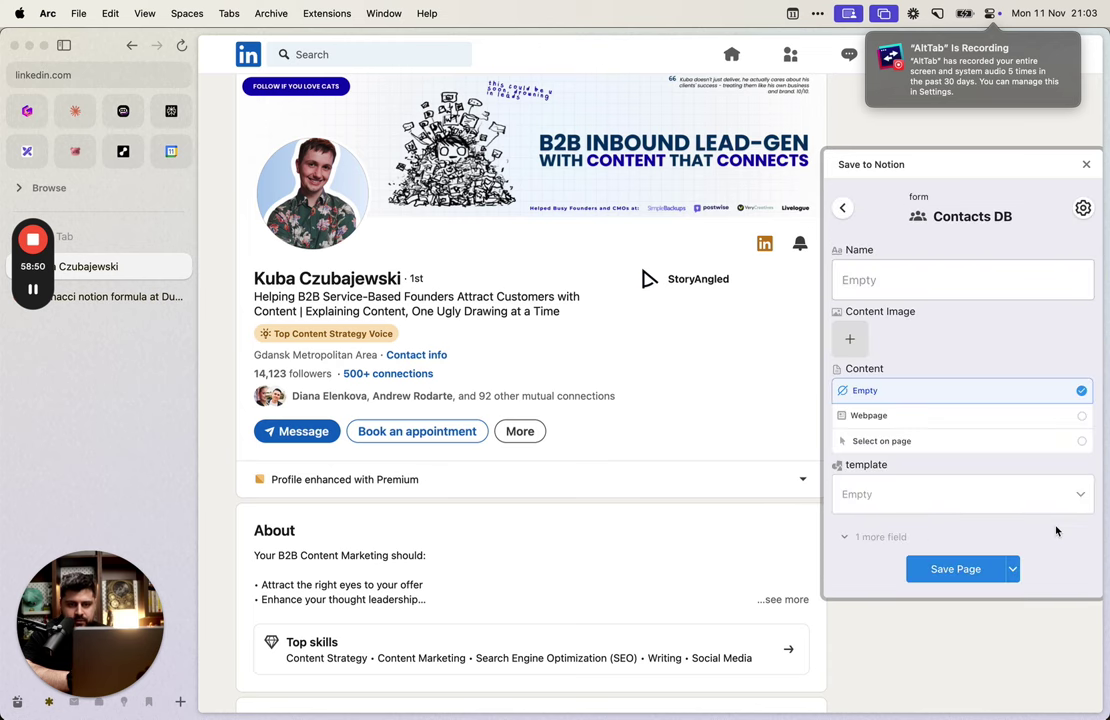
{"action": "left_click", "coordinate": [1083, 208]}
Step: Map Name to Data on Page by picking the profile name on the LinkedIn page
{"action": "left_click", "coordinate": [1008, 325]}
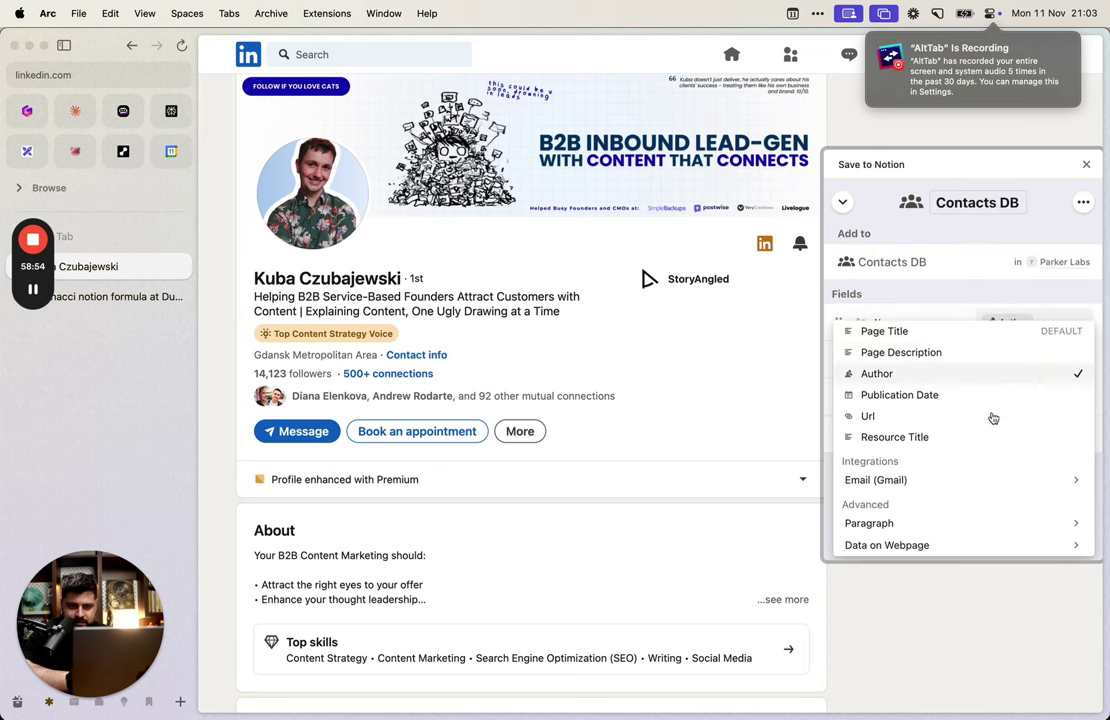
{"action": "left_click", "coordinate": [941, 542]}
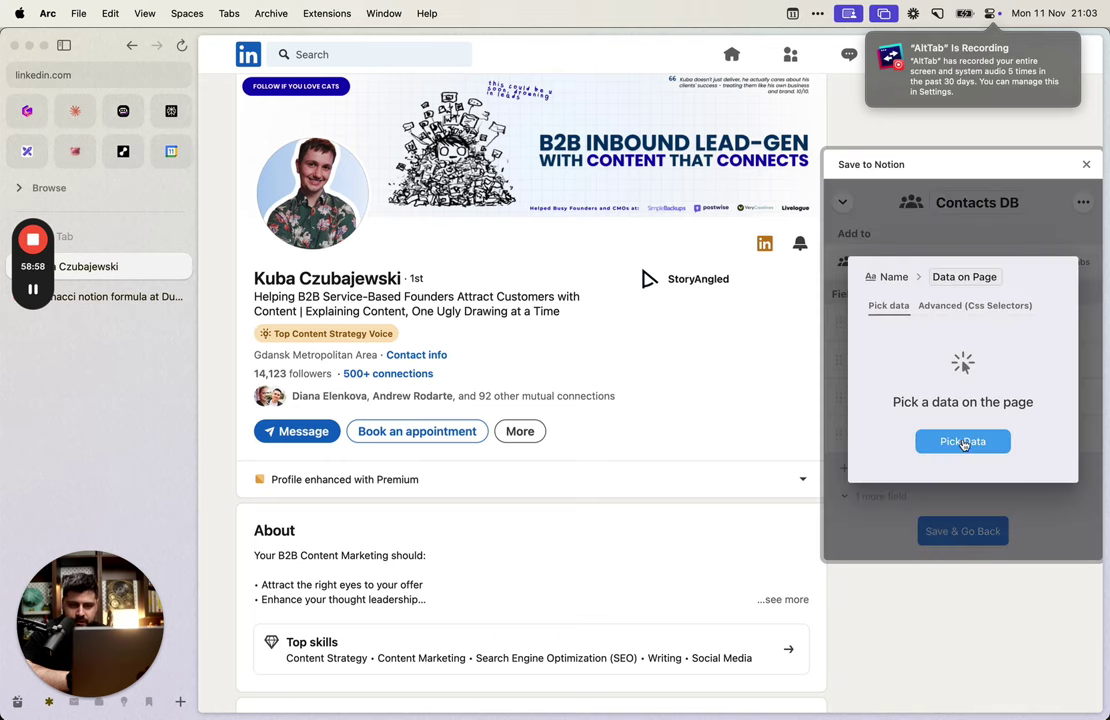
{"action": "left_click", "coordinate": [960, 441]}
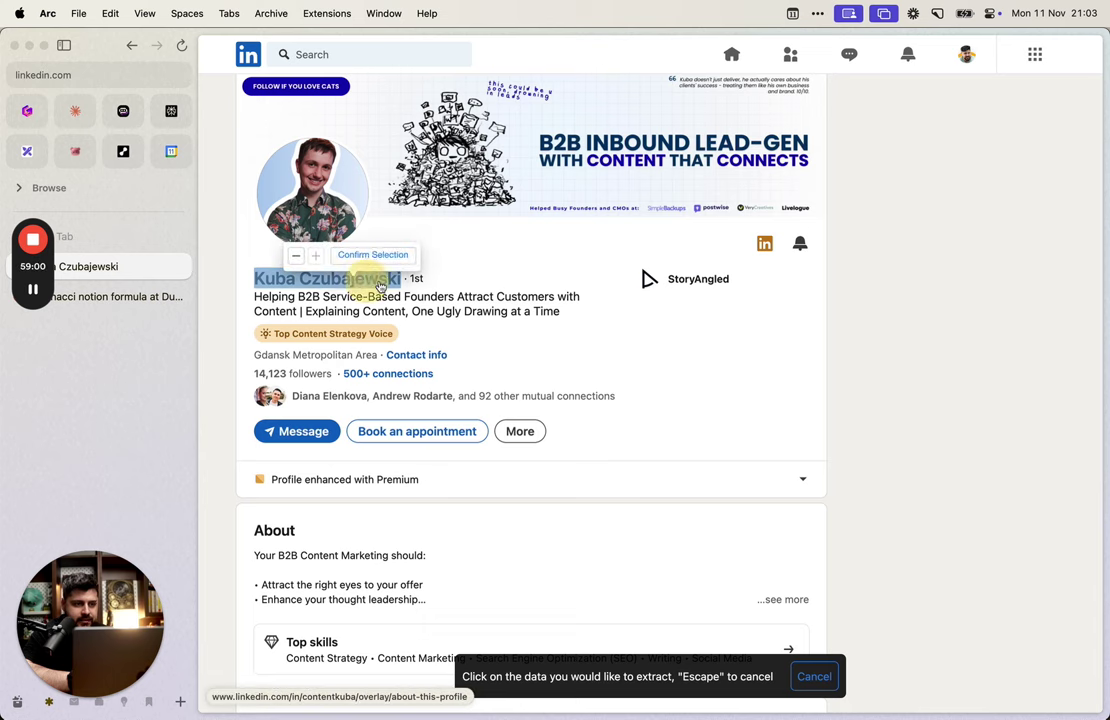
{"action": "left_click", "coordinate": [340, 279]}
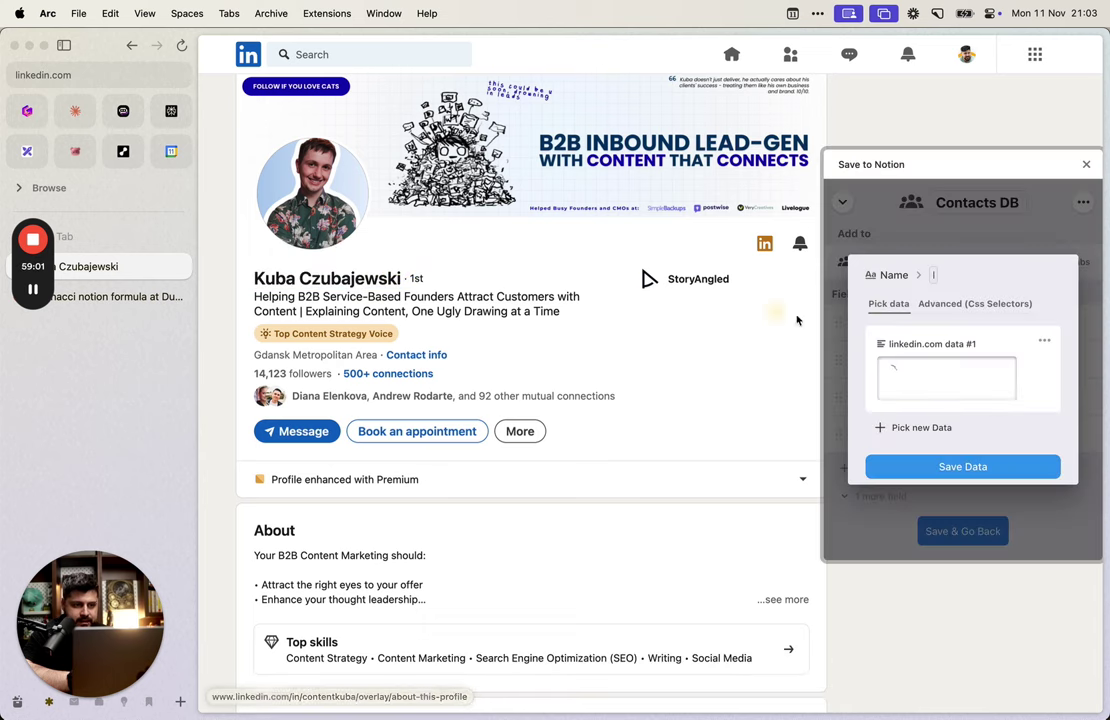
{"action": "left_click", "coordinate": [967, 470]}
Step: Map Content Image to the picked profile photo, save the mapping, and close the panel
{"action": "left_click", "coordinate": [1017, 361]}
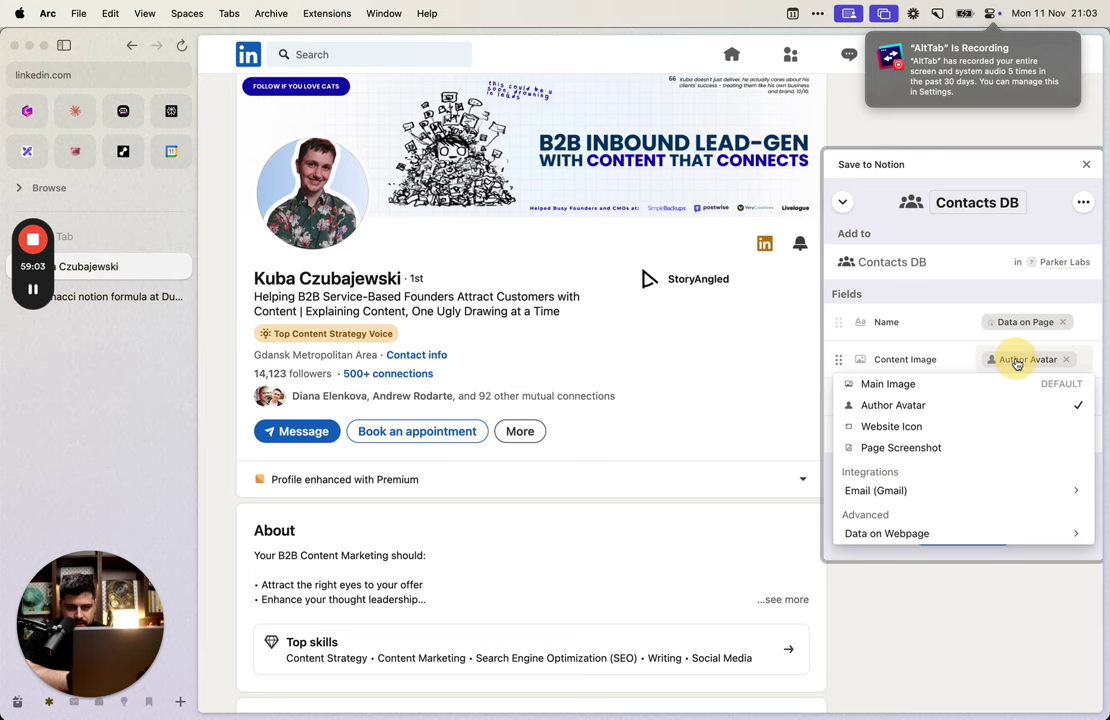
{"action": "left_click", "coordinate": [949, 536]}
{"action": "left_click", "coordinate": [964, 443]}
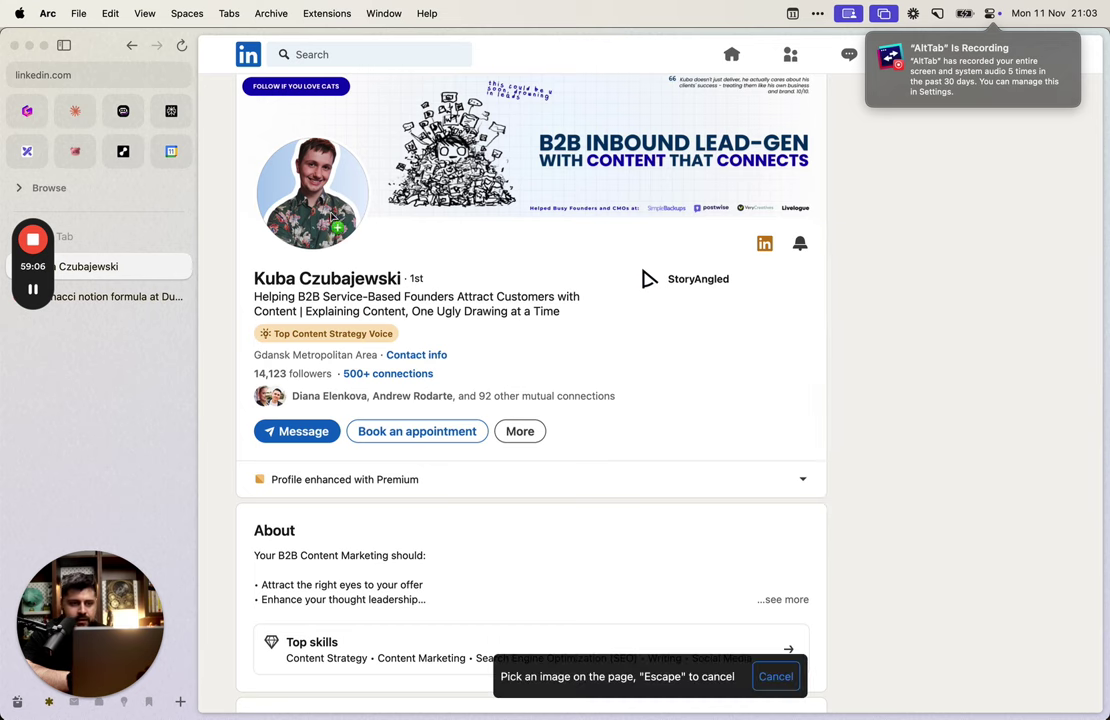
{"action": "left_click", "coordinate": [333, 218]}
{"action": "left_click", "coordinate": [945, 465]}
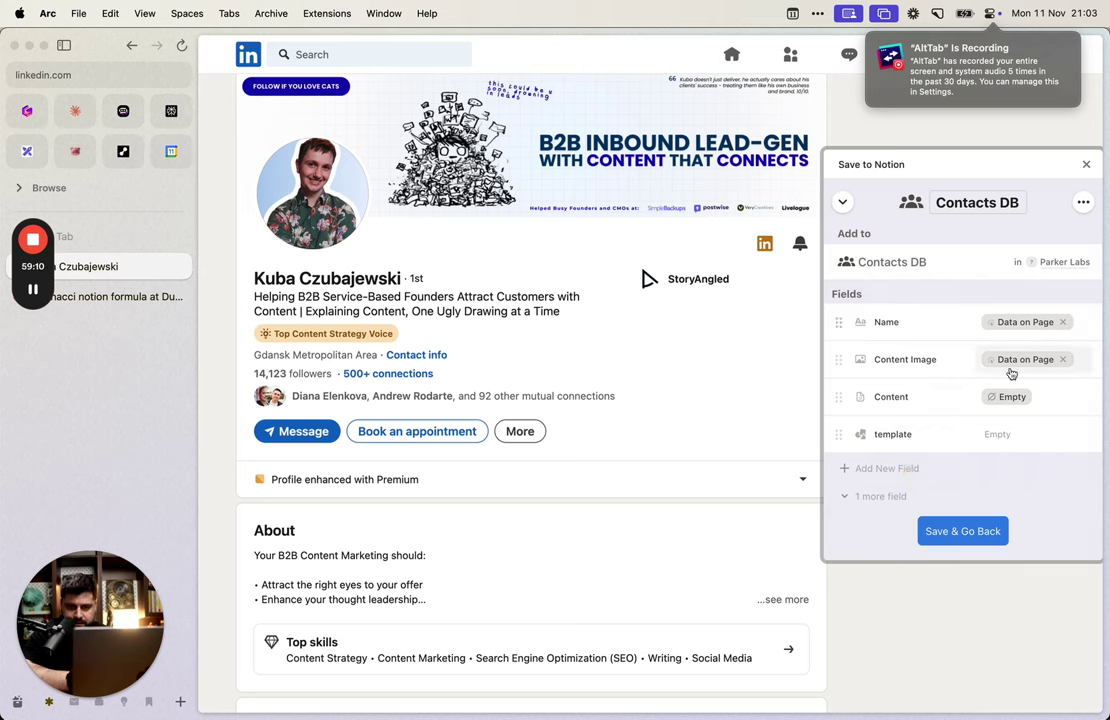
{"action": "left_click", "coordinate": [935, 531]}
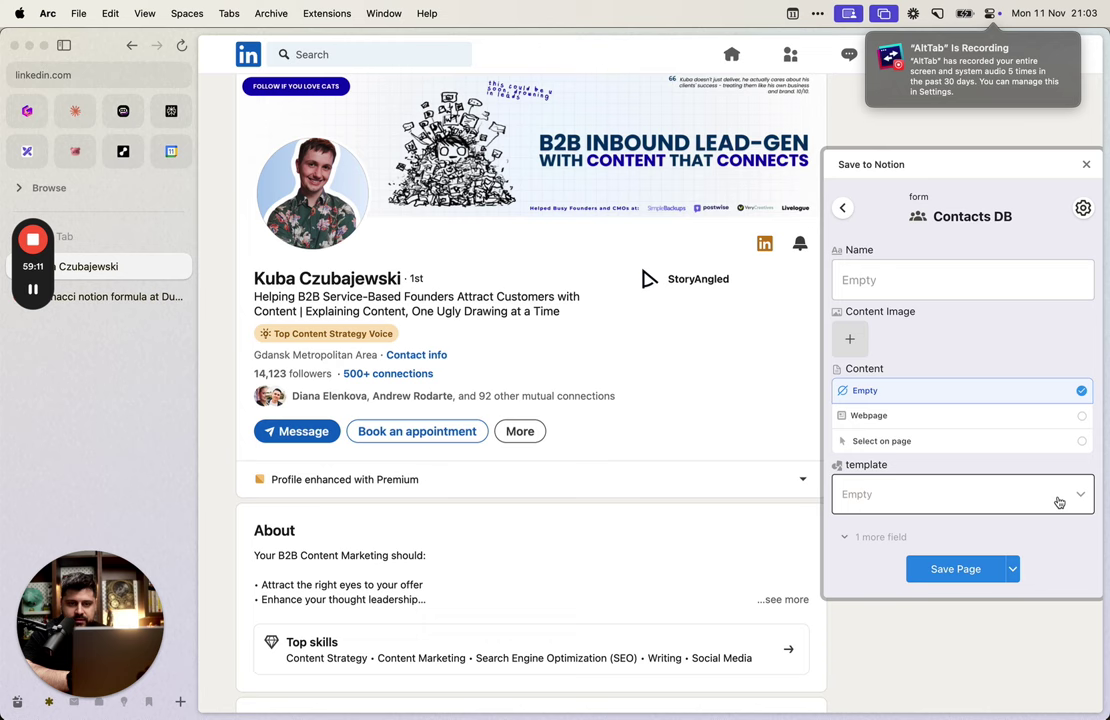
{"action": "left_click", "coordinate": [845, 208]}
{"action": "left_click", "coordinate": [972, 471]}
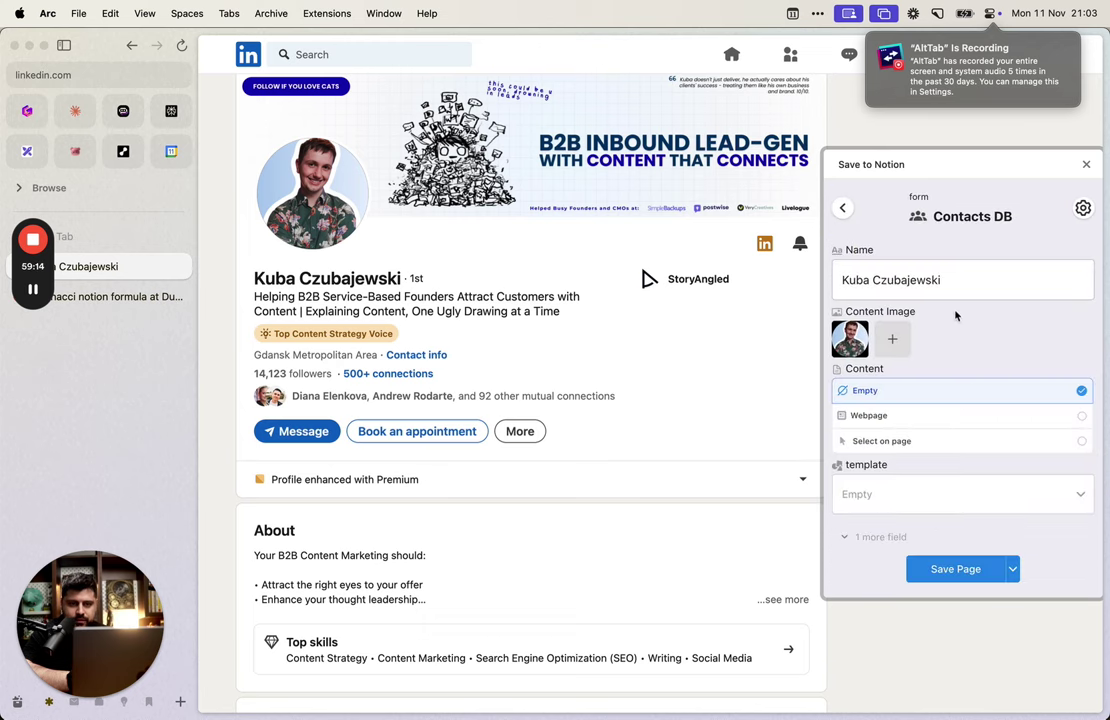
{"action": "left_click", "coordinate": [843, 208]}
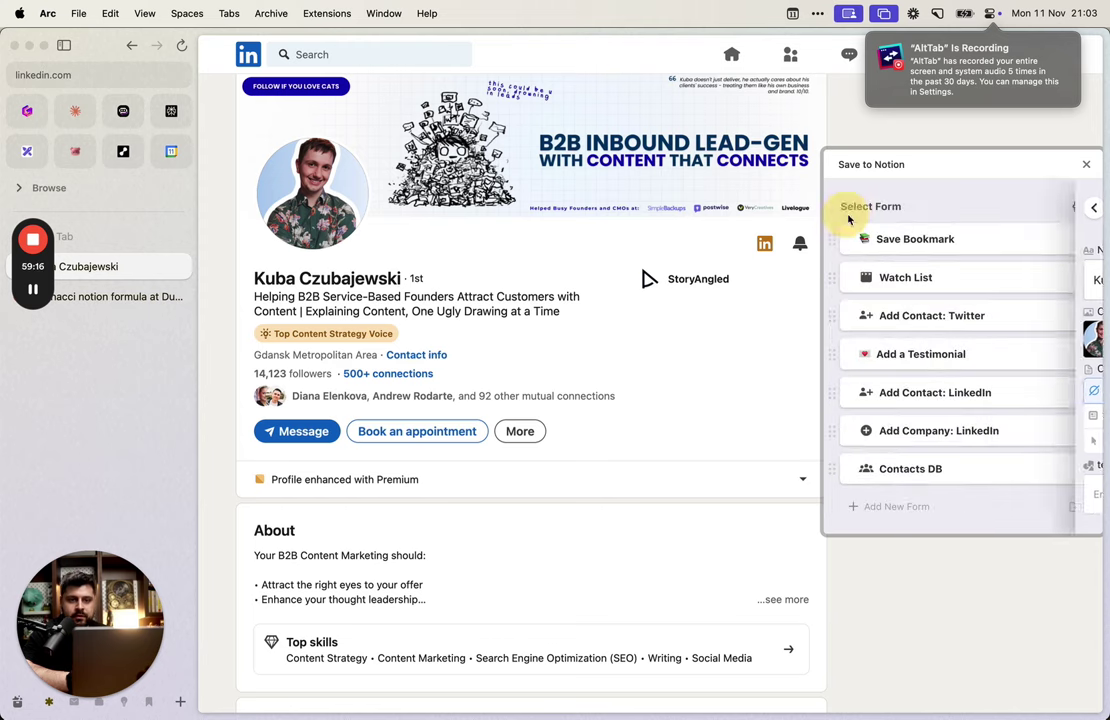
{"action": "left_click", "coordinate": [1086, 165]}
Step: Search LinkedIn for a recently viewed contact and open the Contacts DB form on it
{"action": "left_click", "coordinate": [400, 54]}
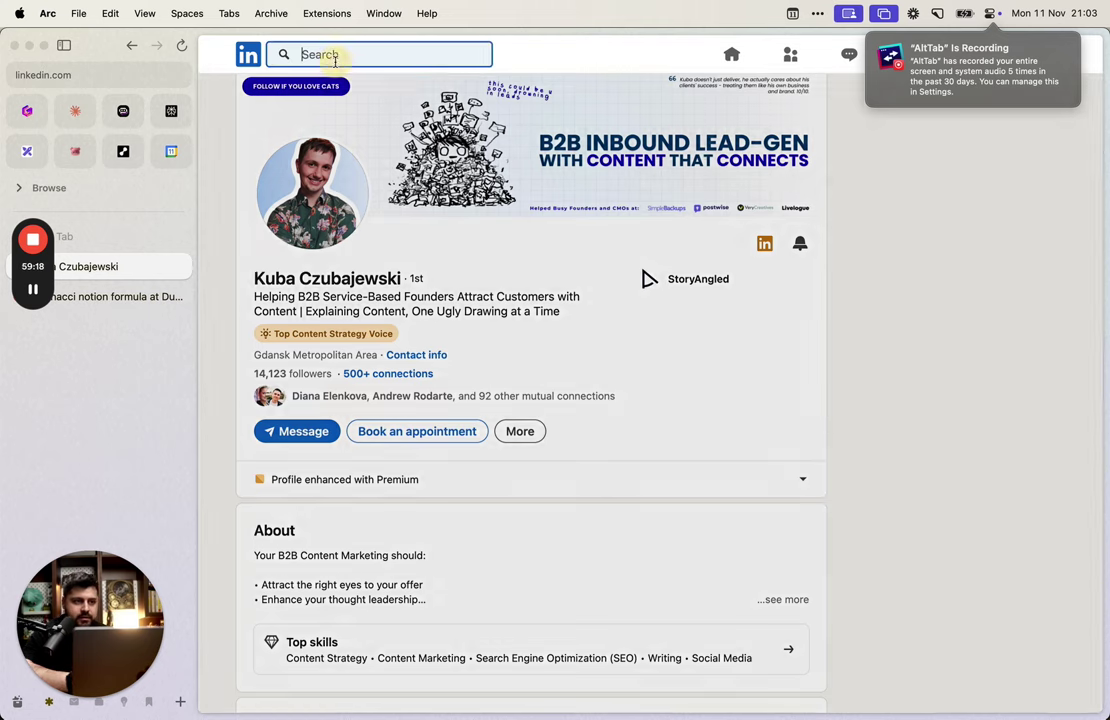
{"action": "left_click", "coordinate": [306, 125]}
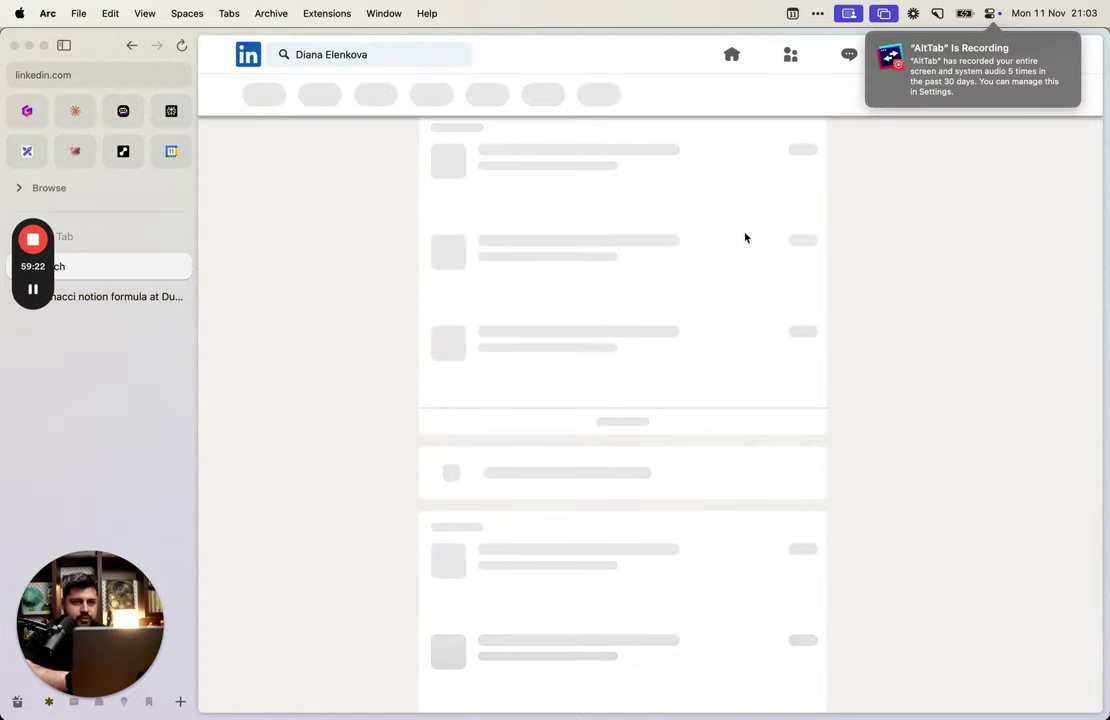
{"action": "left_click", "coordinate": [104, 68]}
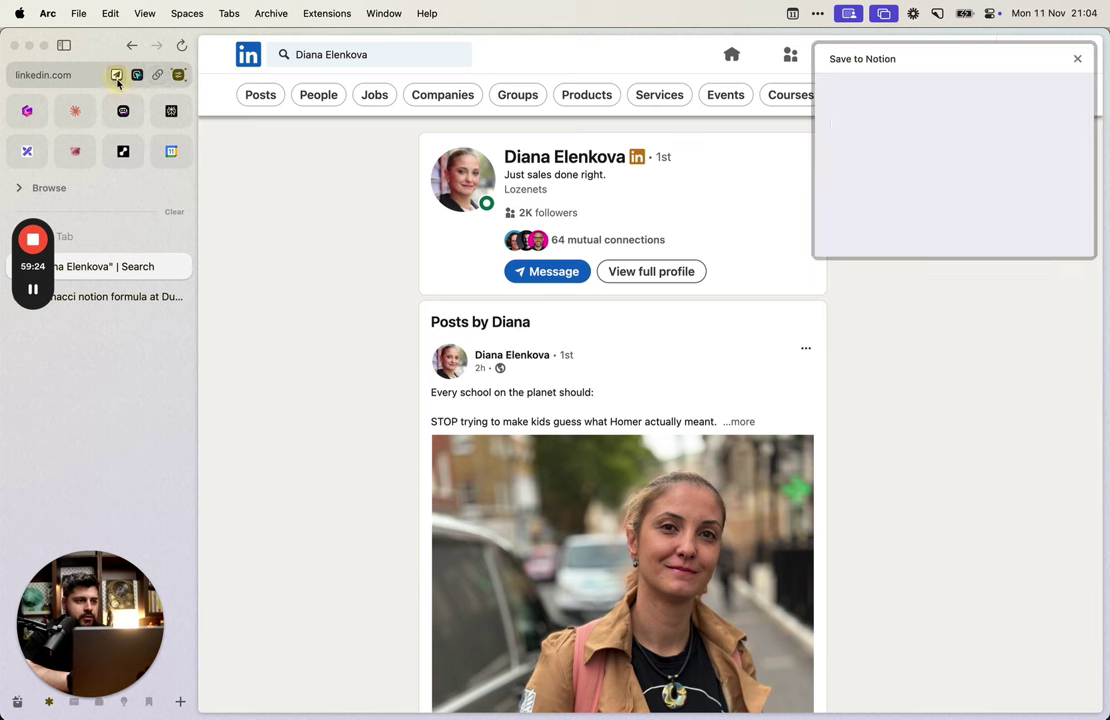
{"action": "left_click", "coordinate": [919, 366]}
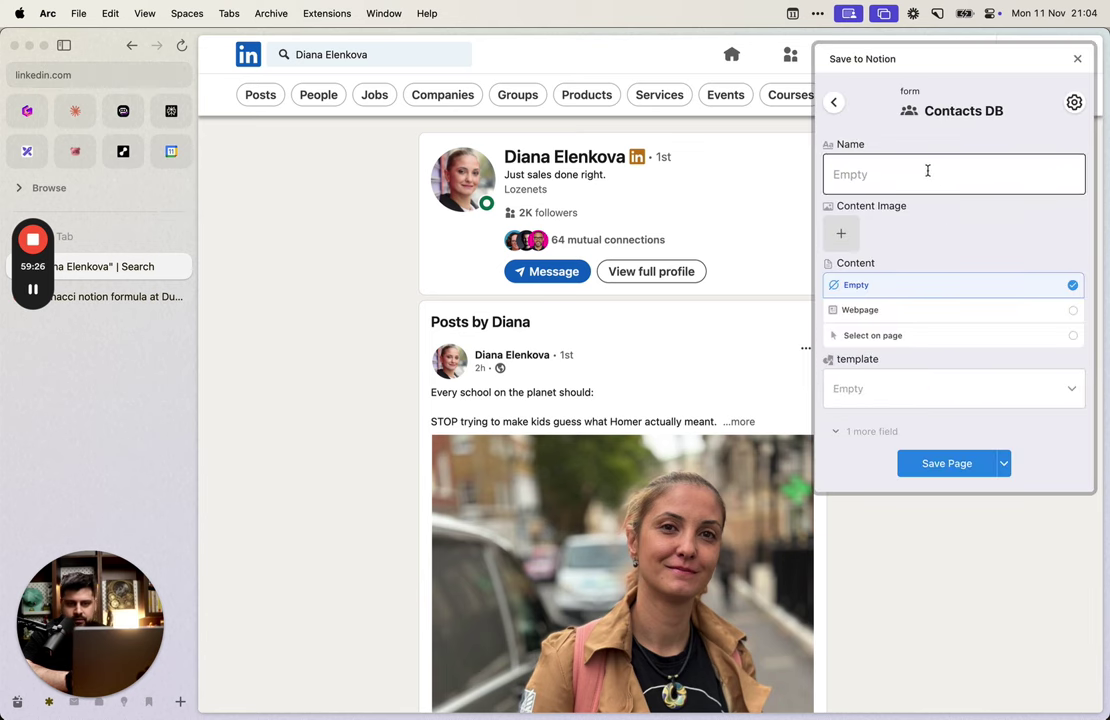
Step: Review the field sources, keeping Author Avatar for Content Image, and open the contact's full profile
{"action": "left_click", "coordinate": [1074, 102]}
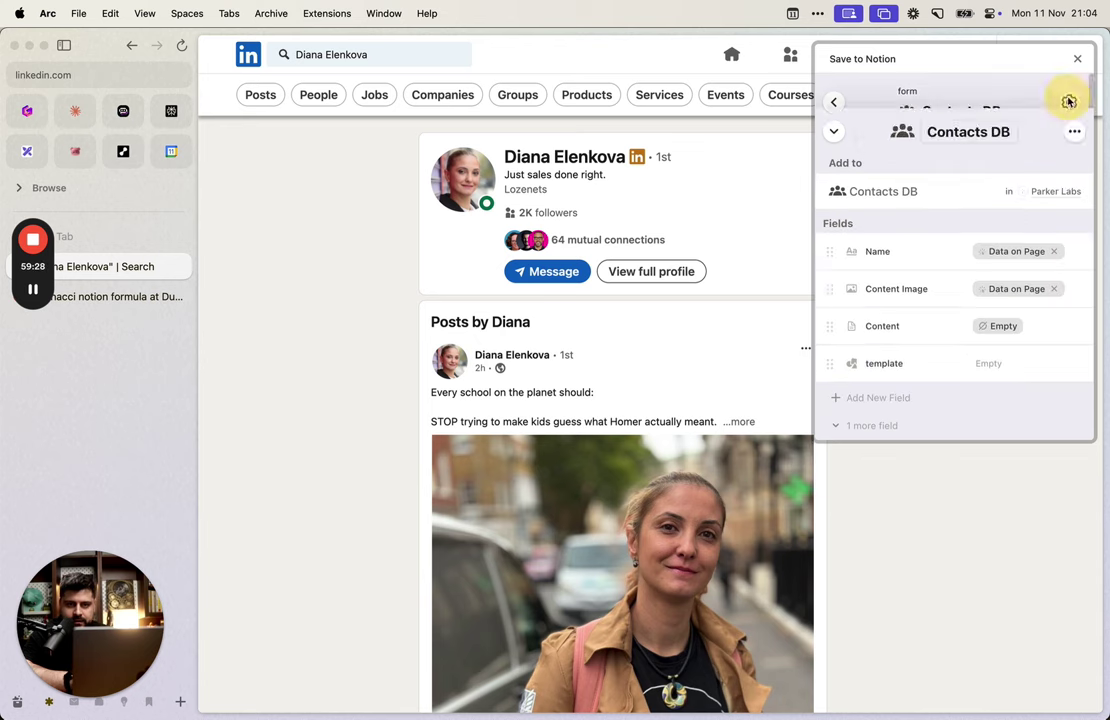
{"action": "left_click", "coordinate": [1019, 225]}
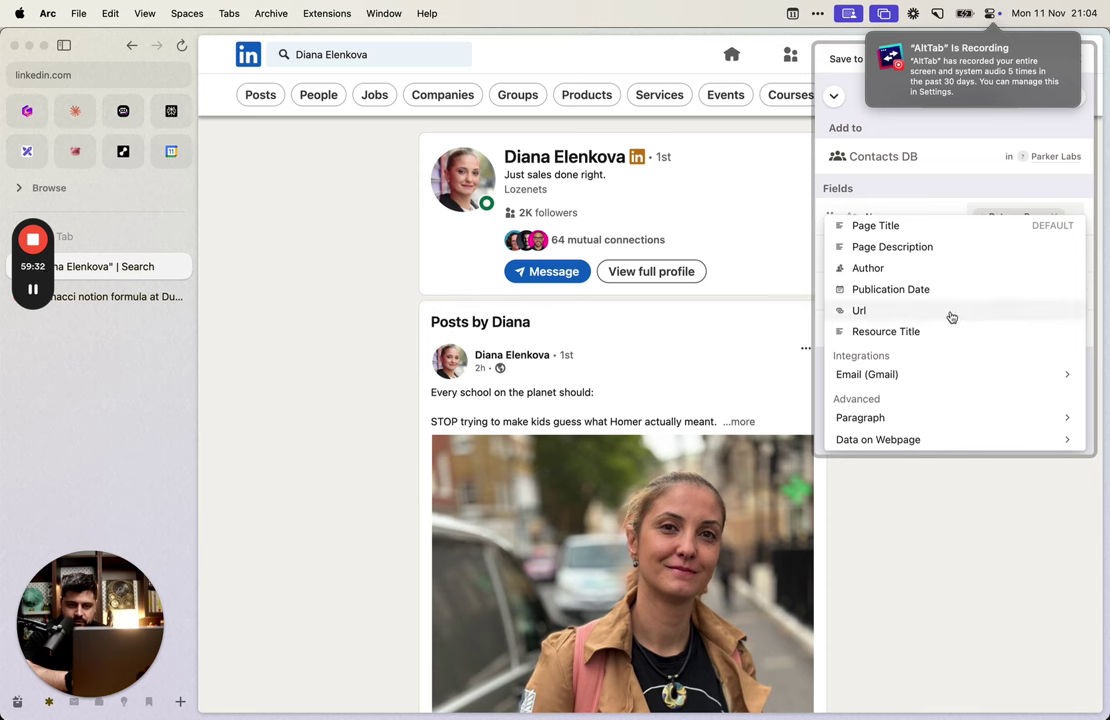
{"action": "left_click", "coordinate": [941, 217]}
{"action": "left_click", "coordinate": [1036, 218]}
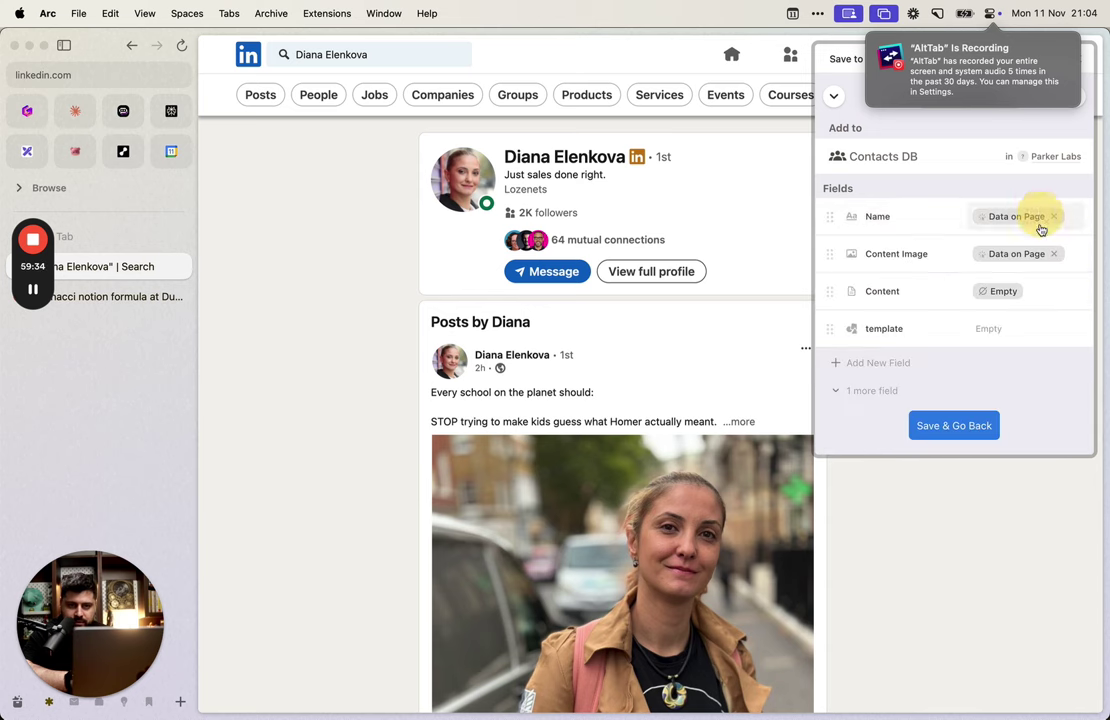
{"action": "left_click", "coordinate": [1060, 253]}
{"action": "left_click", "coordinate": [971, 306]}
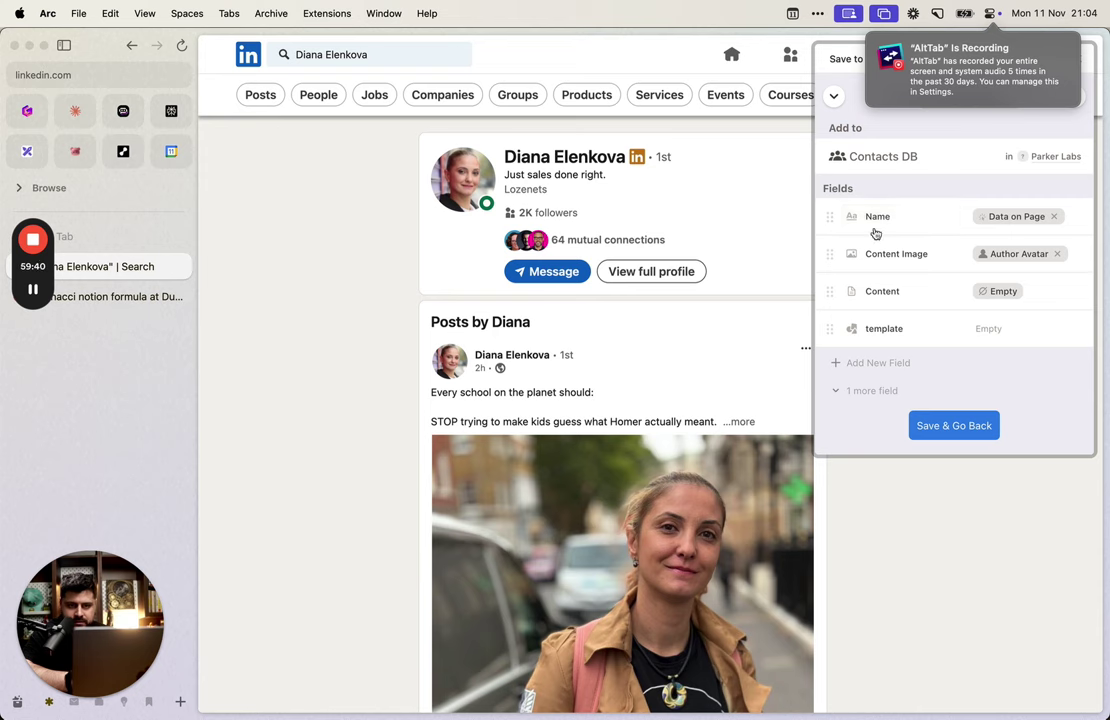
{"action": "left_click", "coordinate": [992, 260]}
{"action": "left_click", "coordinate": [672, 173]}
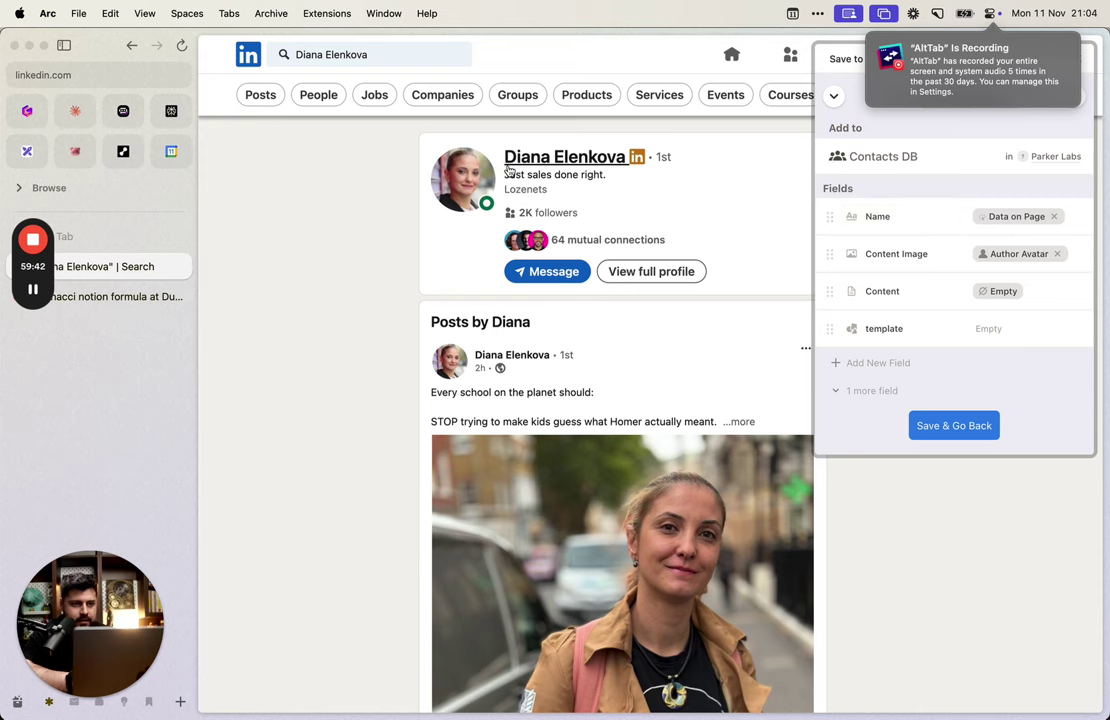
{"action": "left_click", "coordinate": [565, 157]}
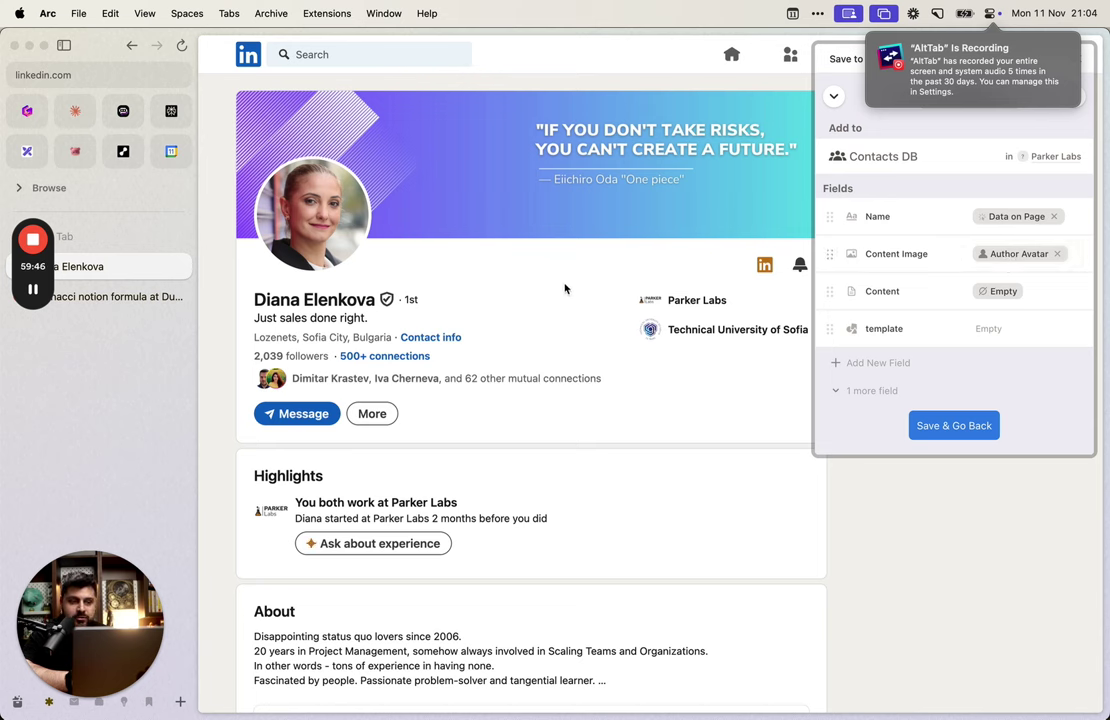
Step: Set Content Image to Data on Webpage, picking and saving the profile photo
{"action": "left_click", "coordinate": [1008, 256]}
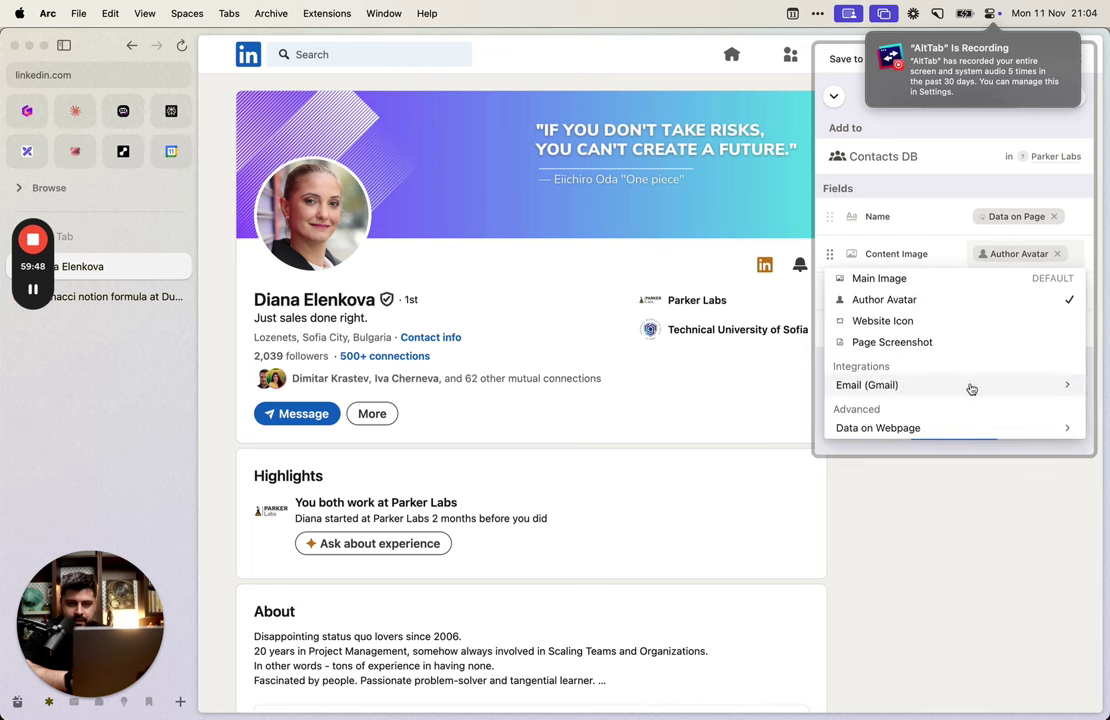
{"action": "left_click", "coordinate": [974, 426]}
{"action": "left_click", "coordinate": [954, 336]}
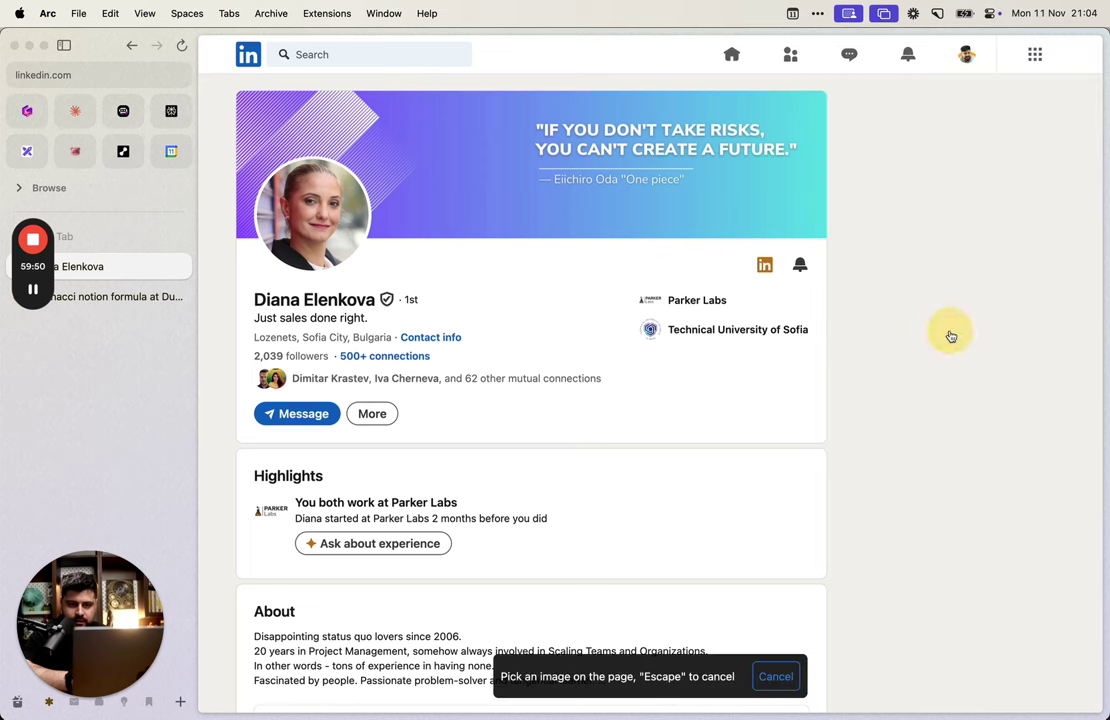
{"action": "left_click", "coordinate": [312, 222]}
{"action": "left_click", "coordinate": [967, 362]}
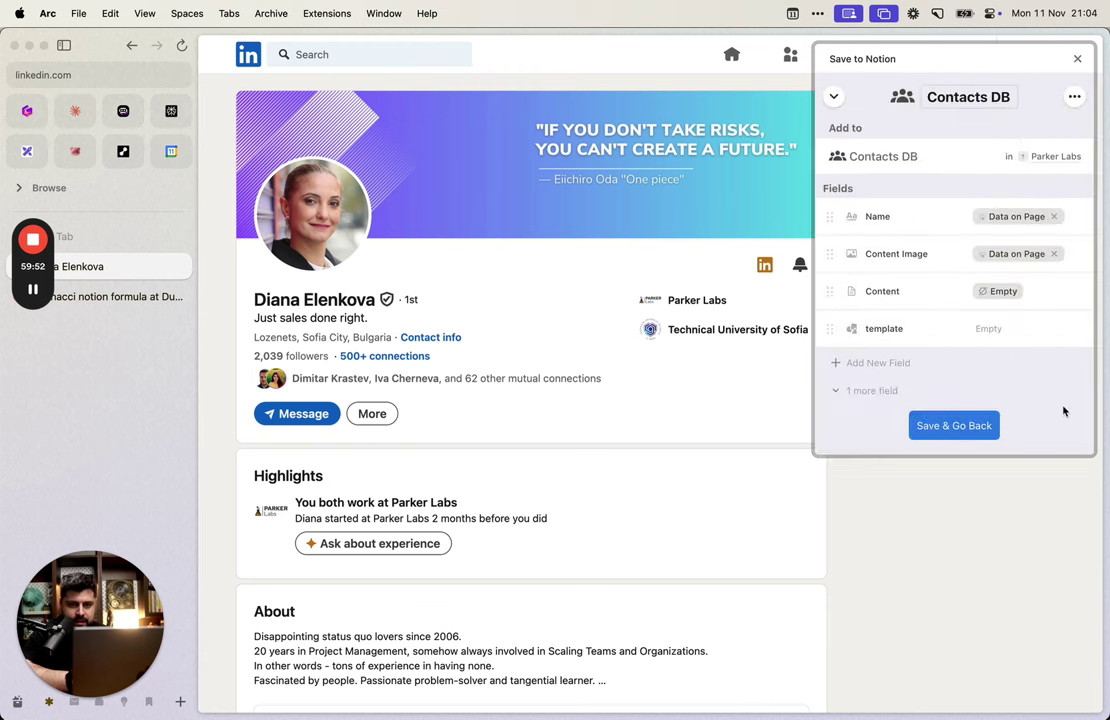
Step: Save the field settings, reload the LinkedIn profile, and open the Contacts DB form
{"action": "left_click", "coordinate": [930, 426]}
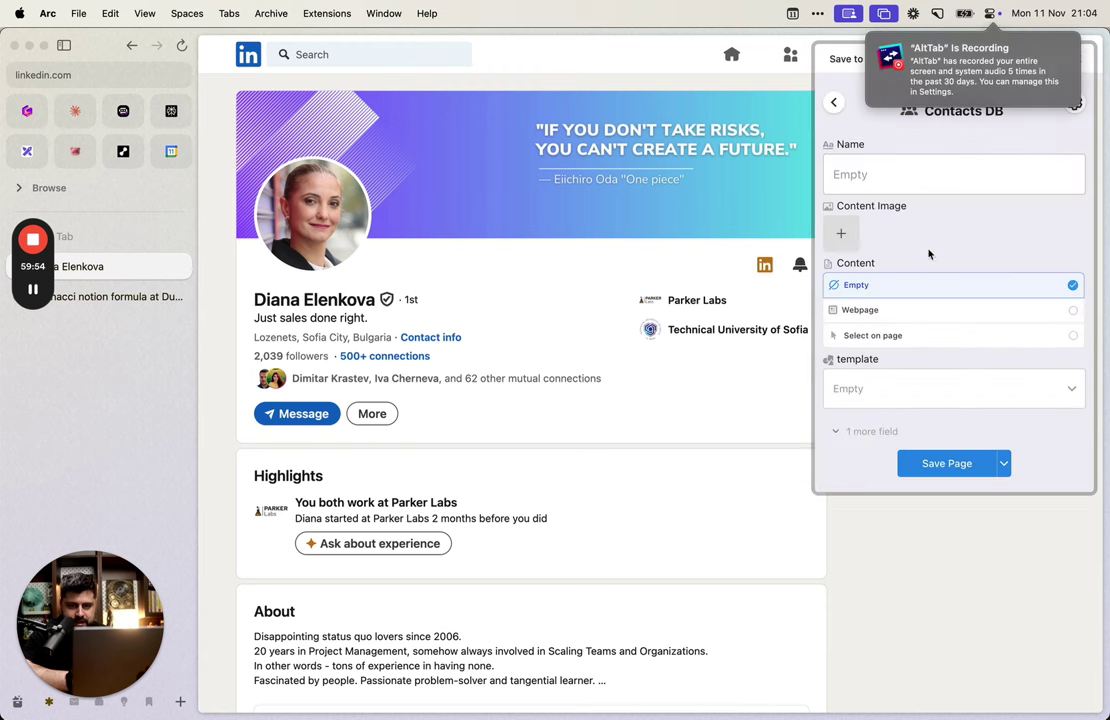
{"action": "left_click", "coordinate": [832, 105]}
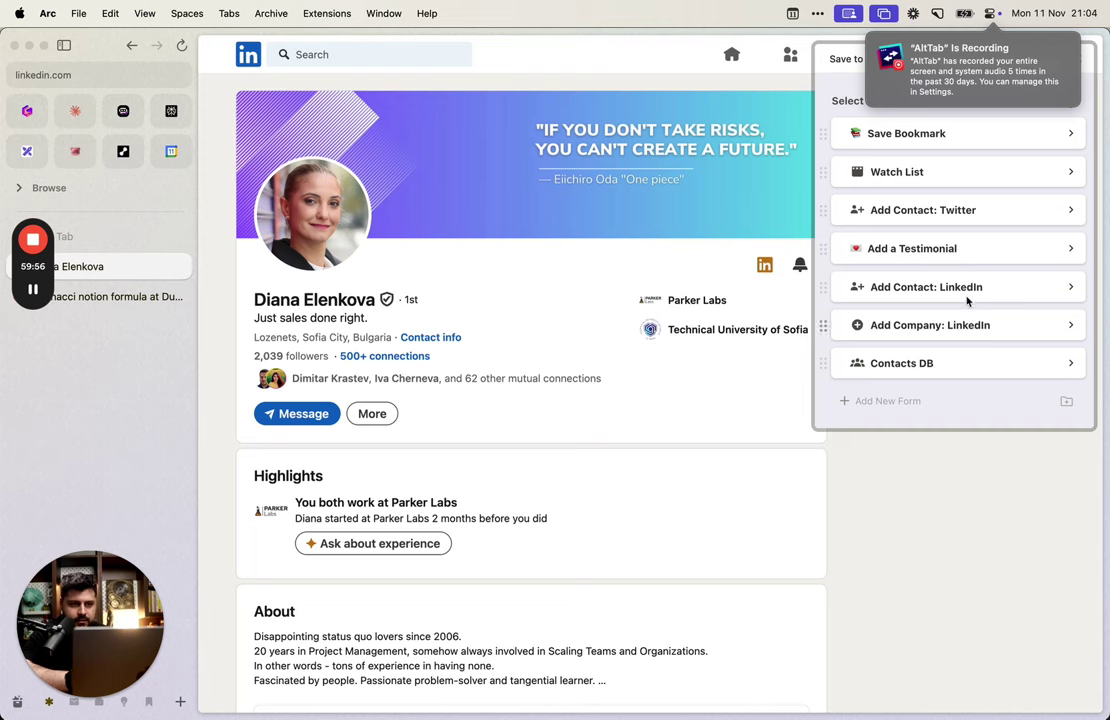
{"action": "key", "text": "super+r"}
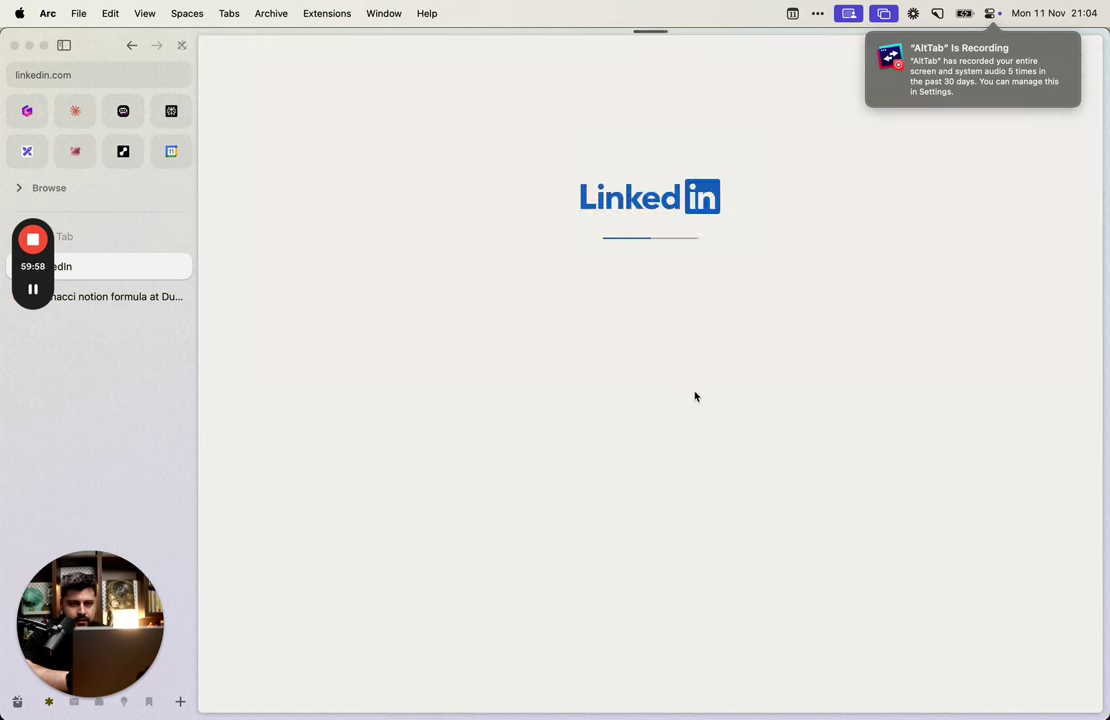
{"action": "key", "text": "super+shift+e"}
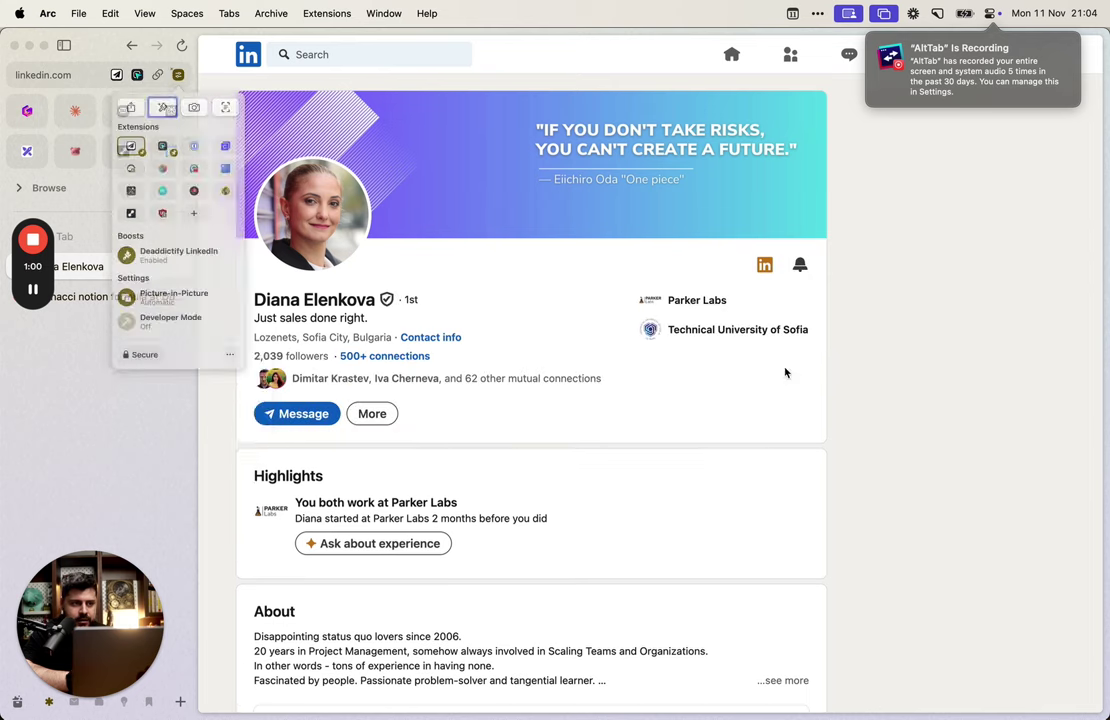
{"action": "left_click", "coordinate": [110, 165]}
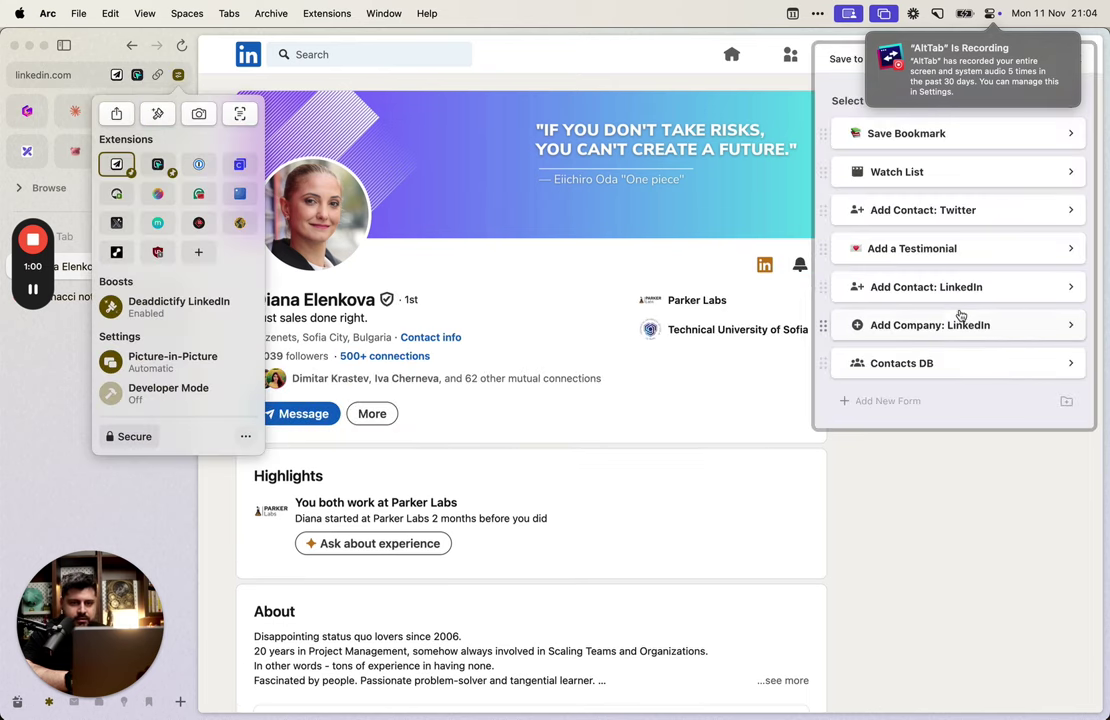
{"action": "left_click", "coordinate": [968, 364]}
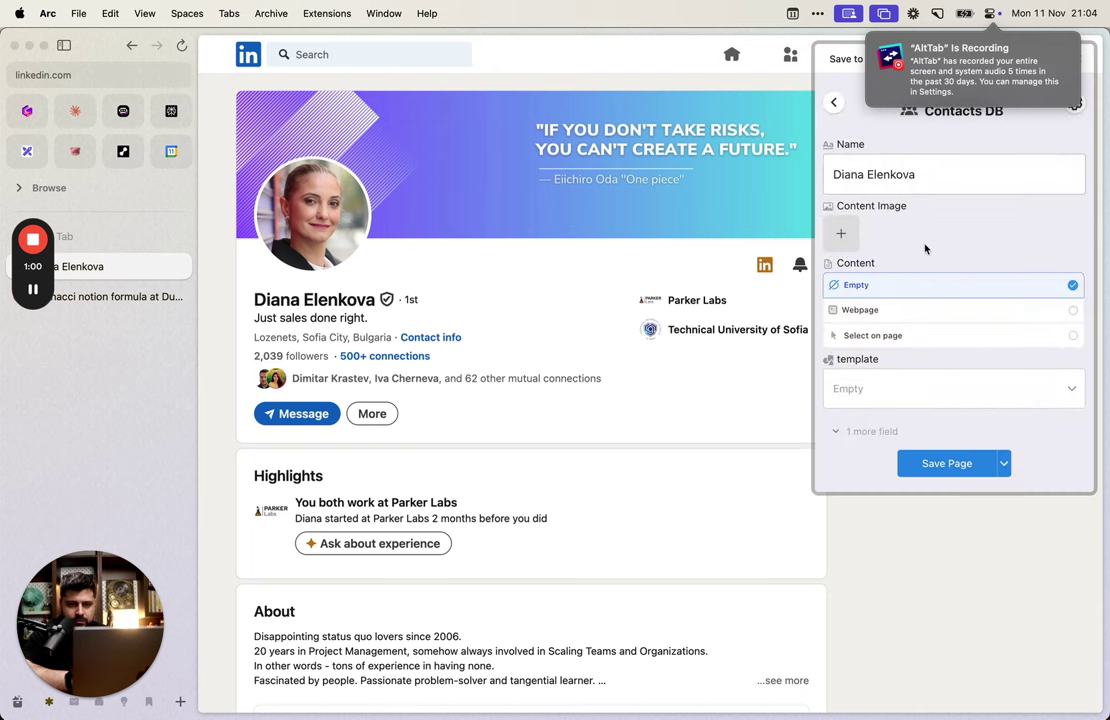
Step: Attach the profile photo as the content image and save the contact page to Notion
{"action": "left_click", "coordinate": [924, 174]}
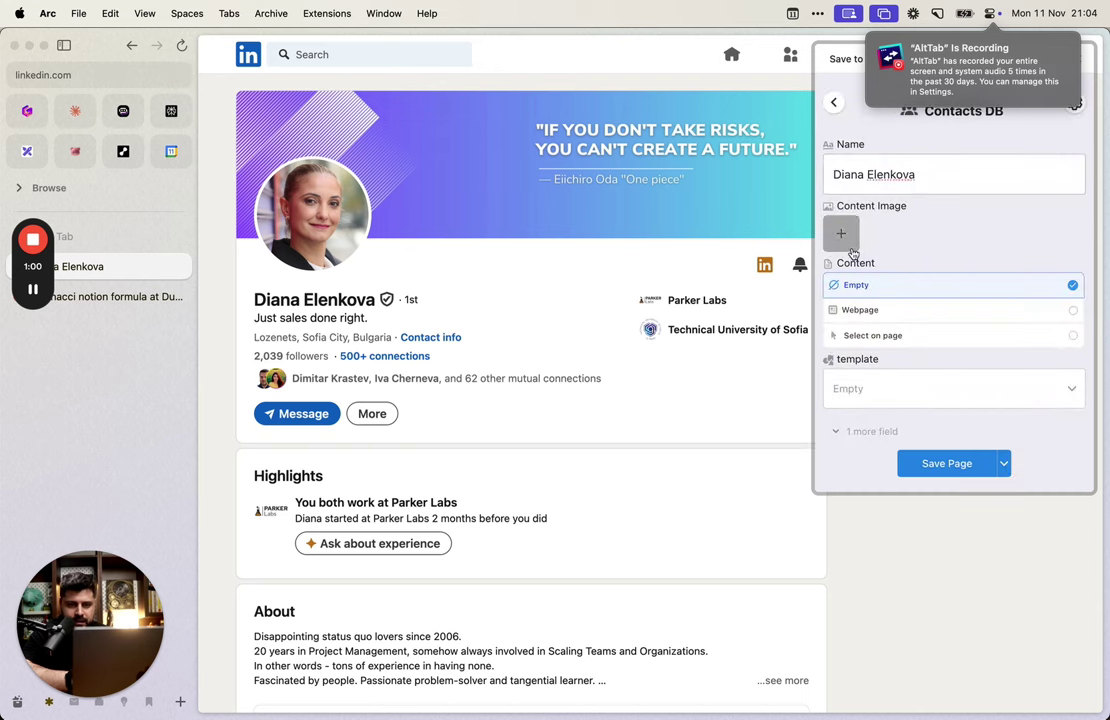
{"action": "left_click", "coordinate": [841, 234]}
{"action": "left_click", "coordinate": [875, 293]}
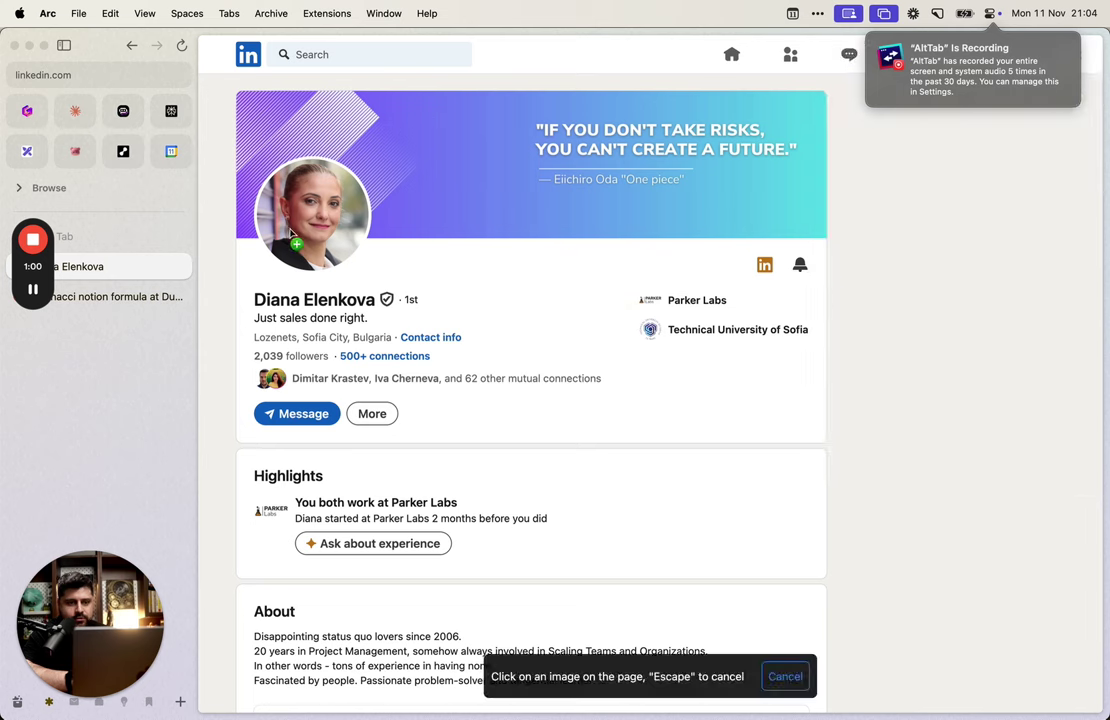
{"action": "left_click", "coordinate": [268, 205]}
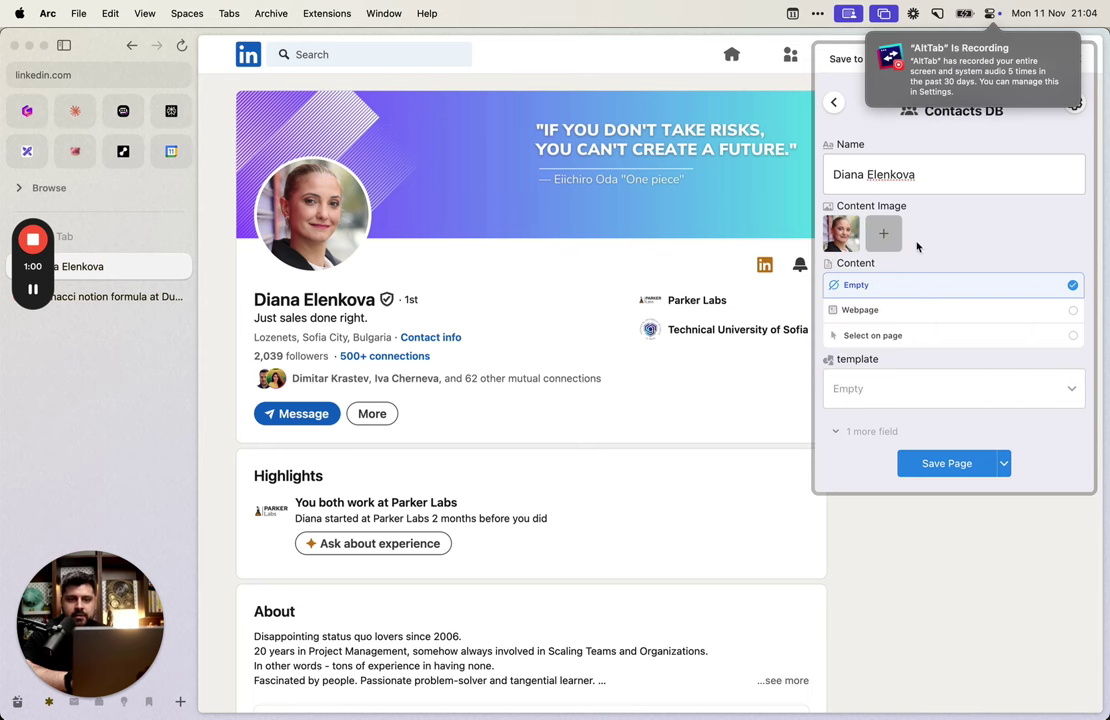
{"action": "left_click", "coordinate": [933, 468]}
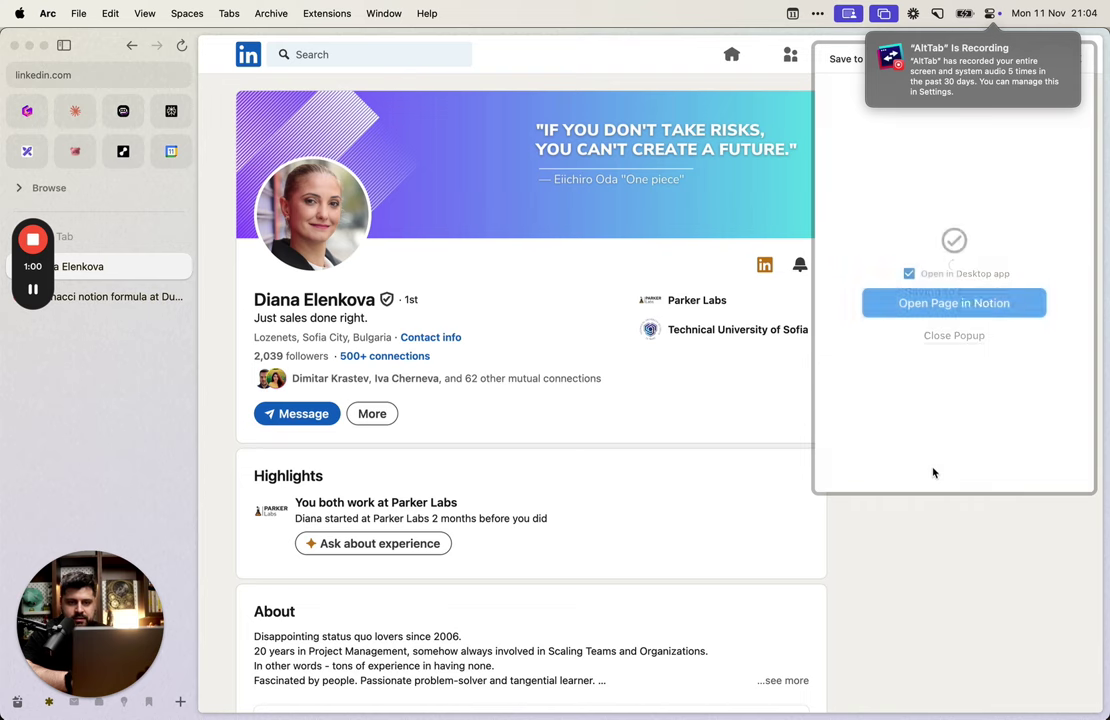
Step: Check the CRM's All Contacts view in the Notion app
{"action": "key", "text": "alt+Tab"}
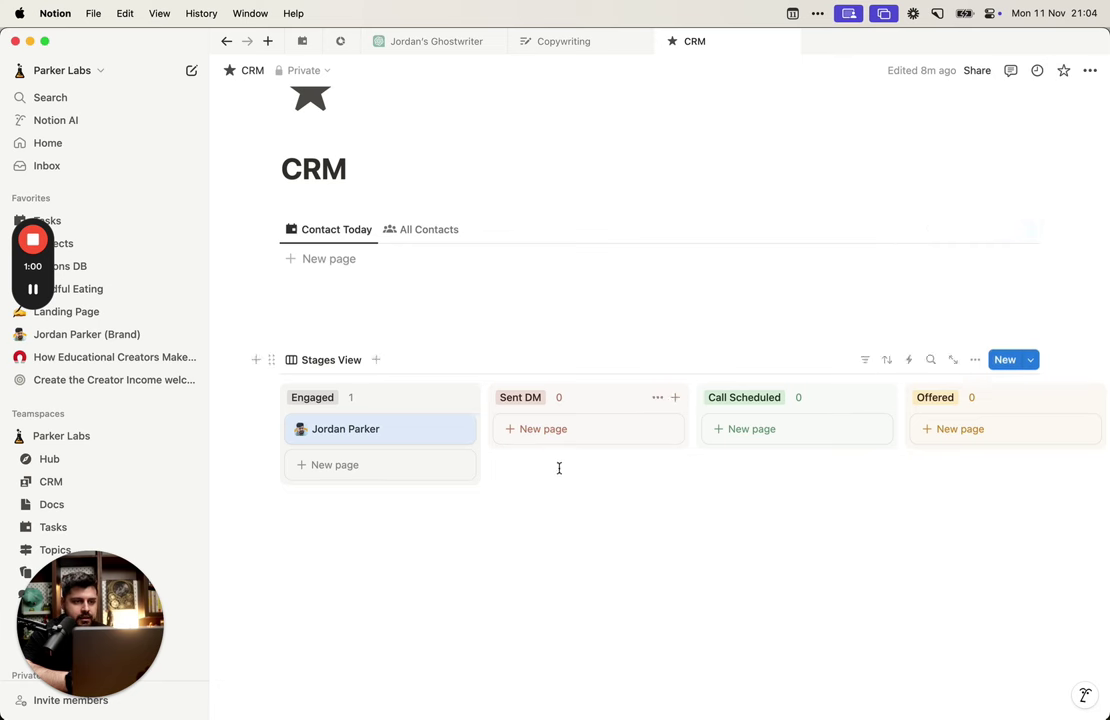
{"action": "left_click", "coordinate": [427, 228]}
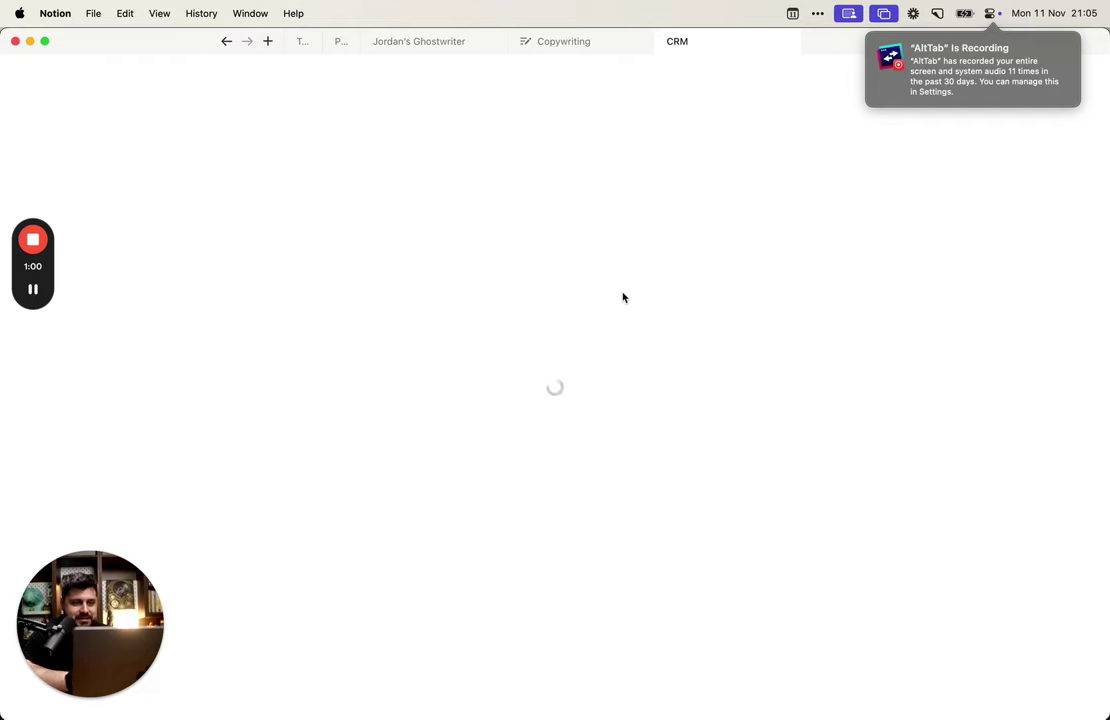
{"action": "key", "text": "super+Tab"}
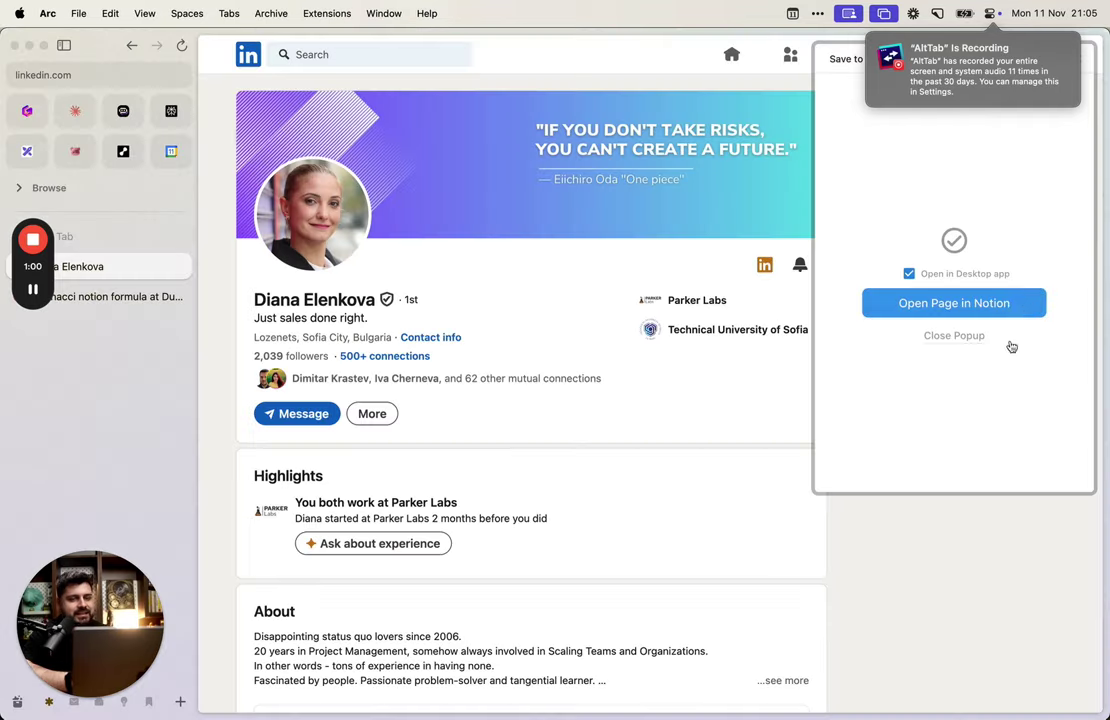
Step: Open the saved contact page in the Notion app, return to the CRM, then back to the browser
{"action": "left_click", "coordinate": [951, 302]}
{"action": "left_click", "coordinate": [594, 396]}
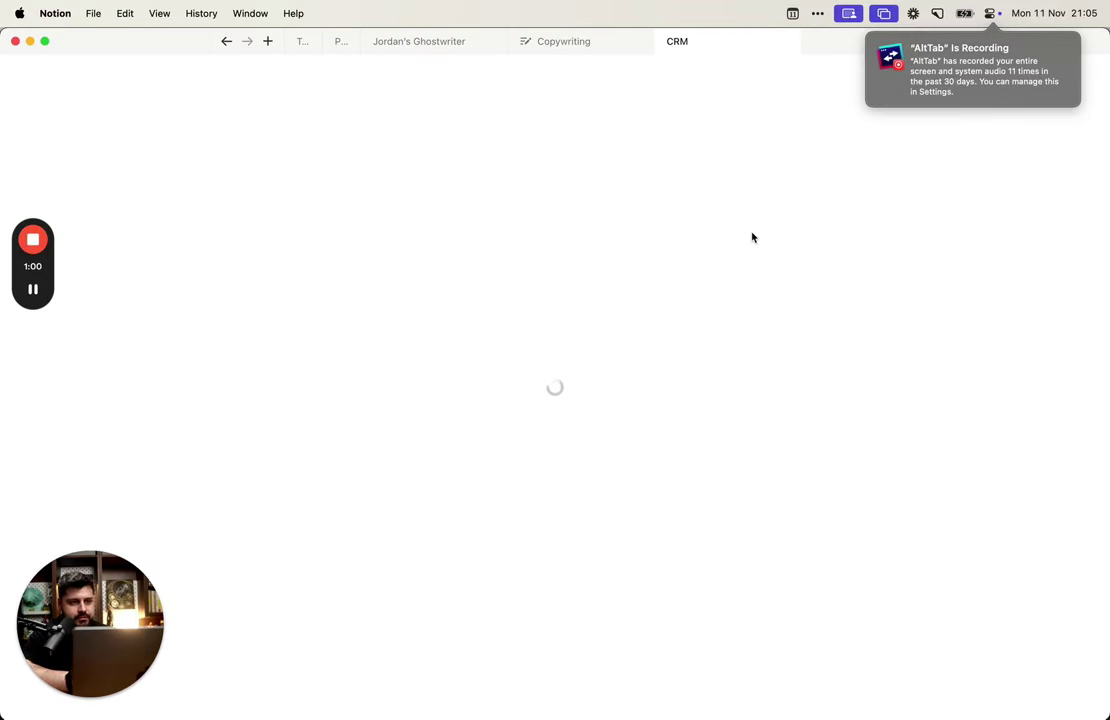
{"action": "left_click", "coordinate": [573, 40]}
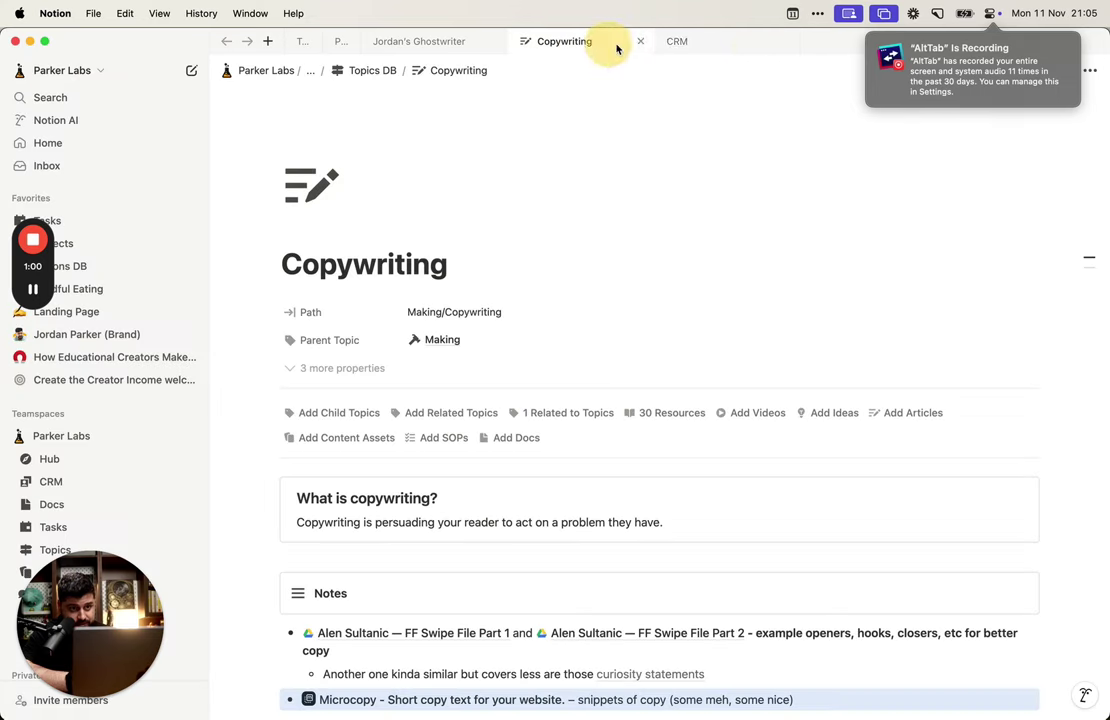
{"action": "left_click", "coordinate": [736, 45]}
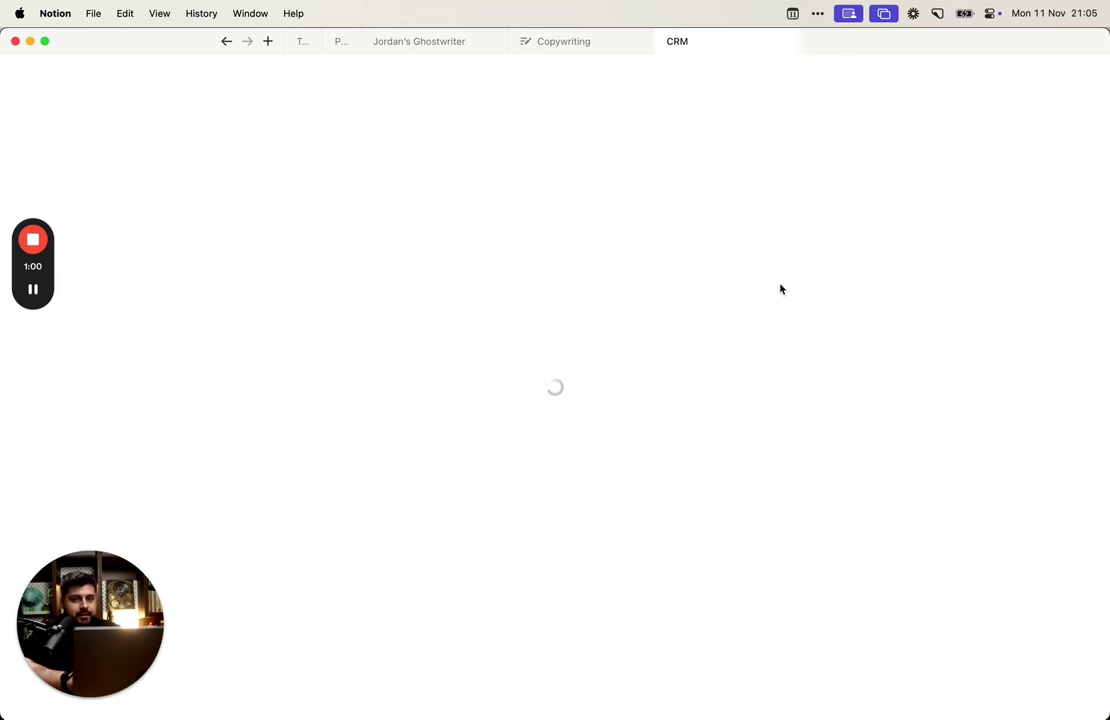
{"action": "left_click", "coordinate": [990, 14]}
{"action": "left_click", "coordinate": [804, 90]}
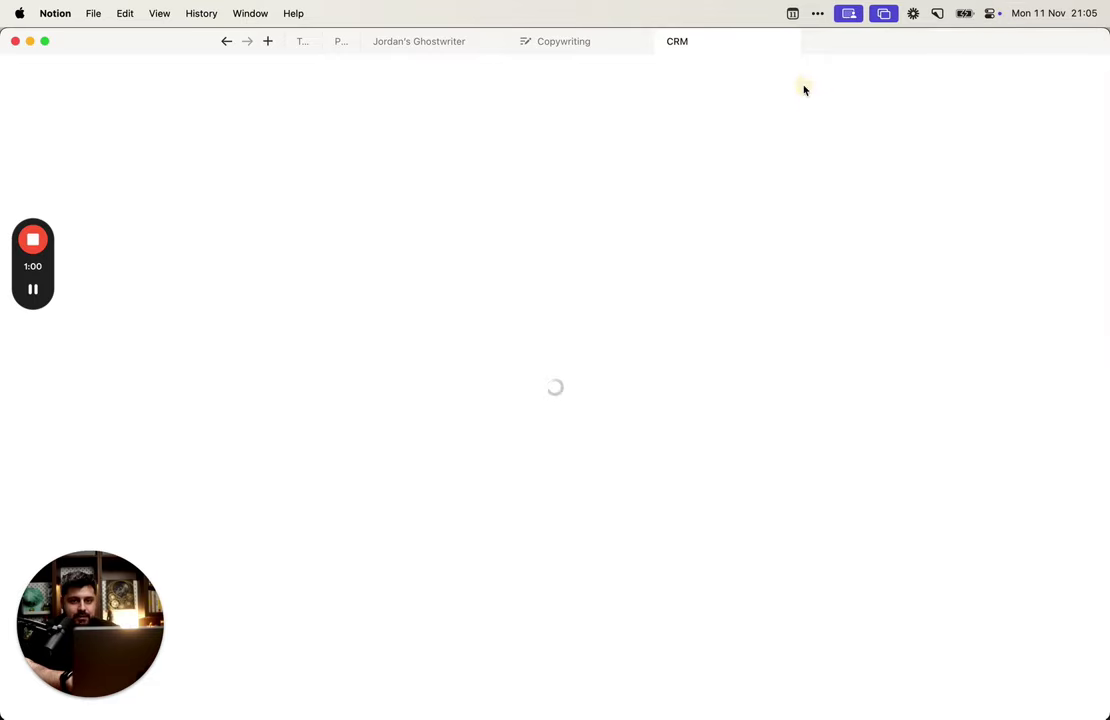
{"action": "key", "text": "alt+Tab"}
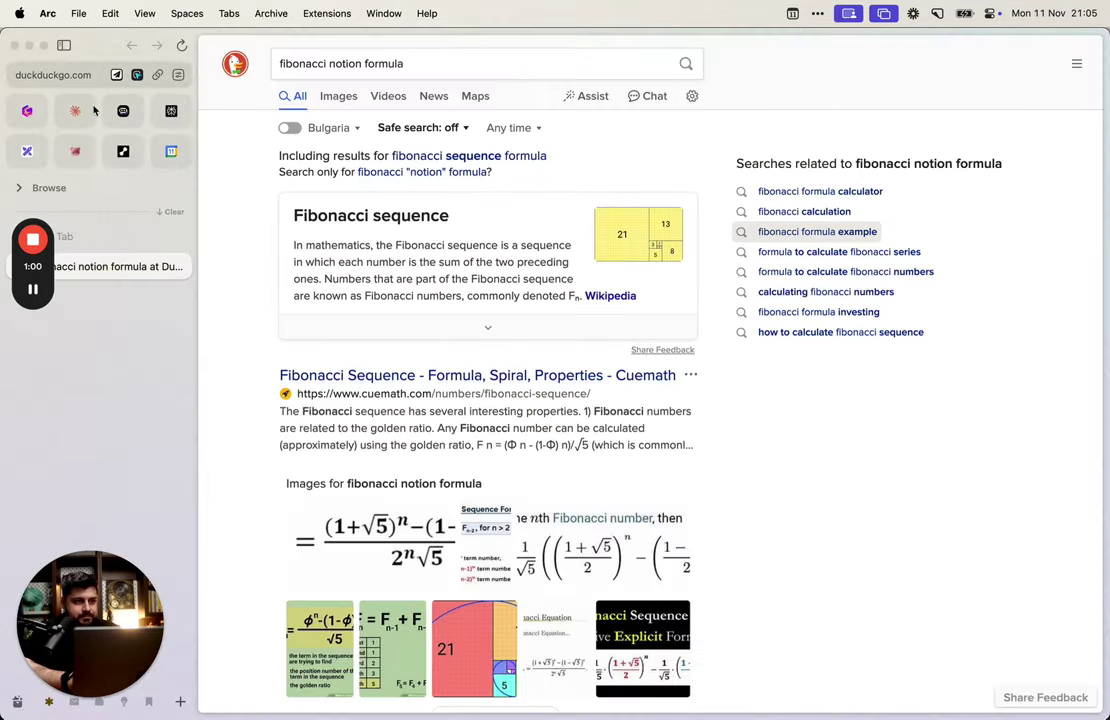
Step: Reopen the LinkedIn profile tab and open the Contacts DB form in Save to Notion
{"action": "left_click", "coordinate": [135, 199]}
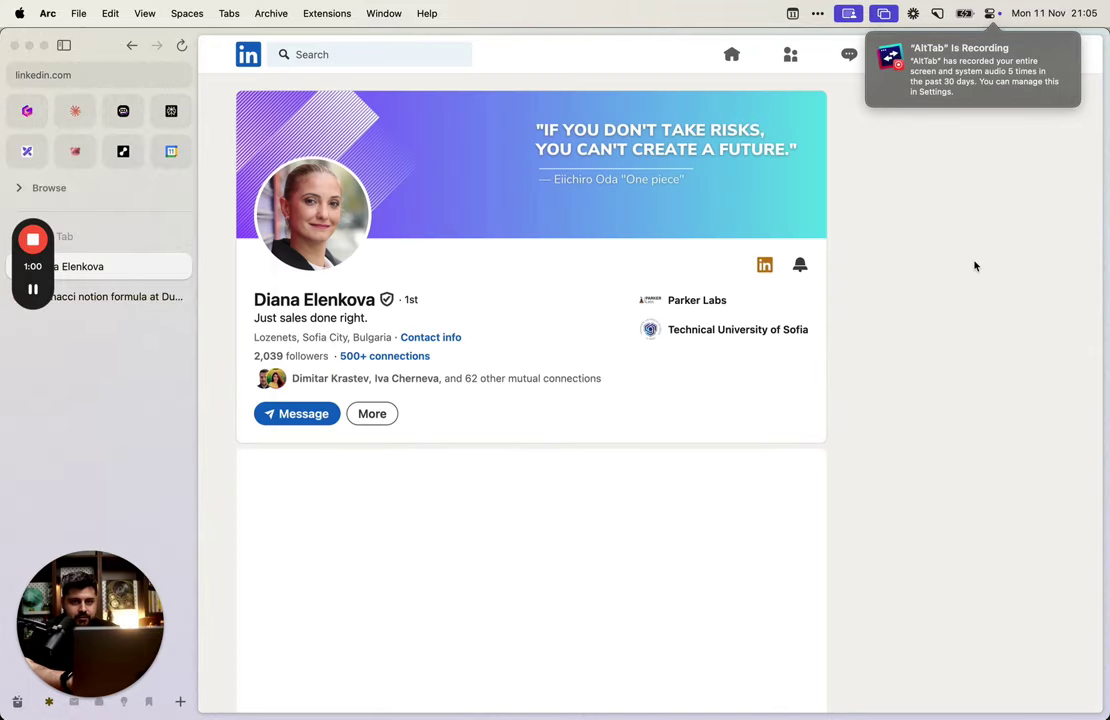
{"action": "left_click", "coordinate": [776, 266]}
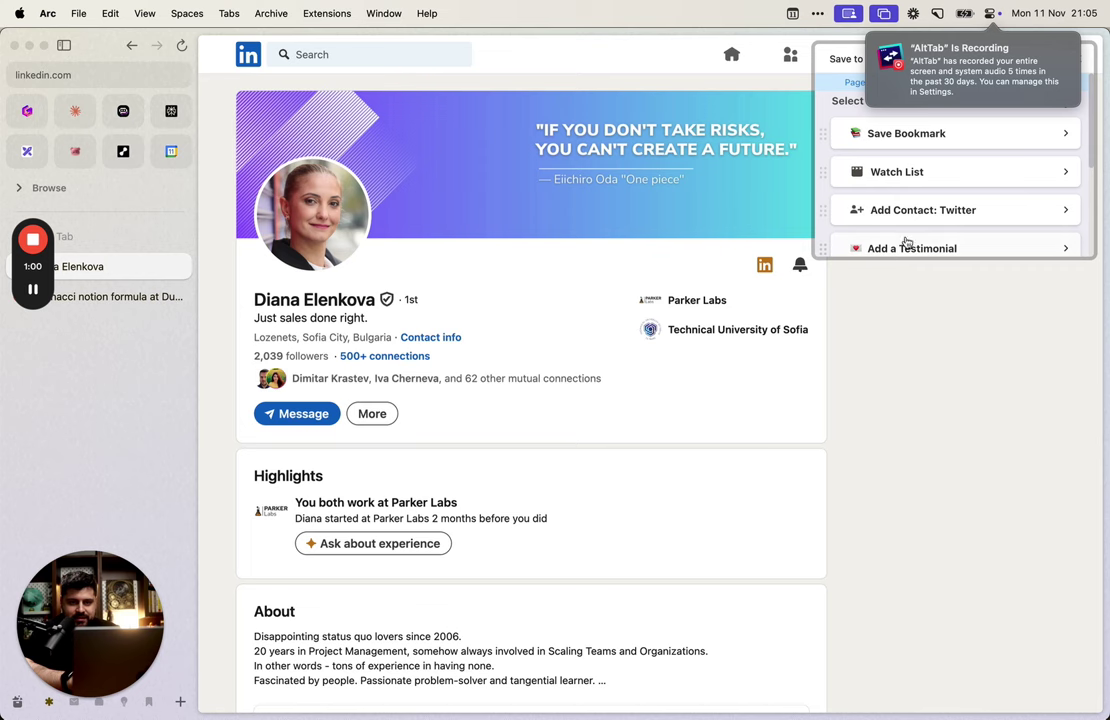
{"action": "scroll", "coordinate": [906, 240], "scroll_direction": "down", "scroll_amount": 5}
{"action": "left_click", "coordinate": [924, 192]}
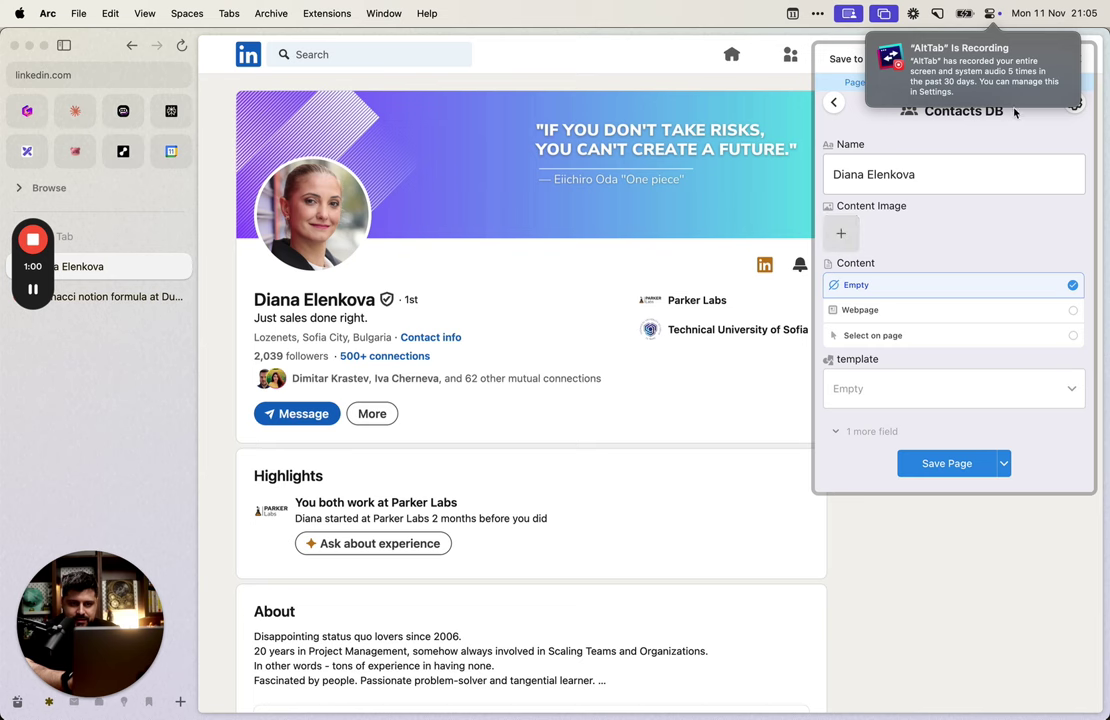
Step: Set the Content Image source to Author Avatar and reopen the Contacts DB form
{"action": "left_click", "coordinate": [1074, 106]}
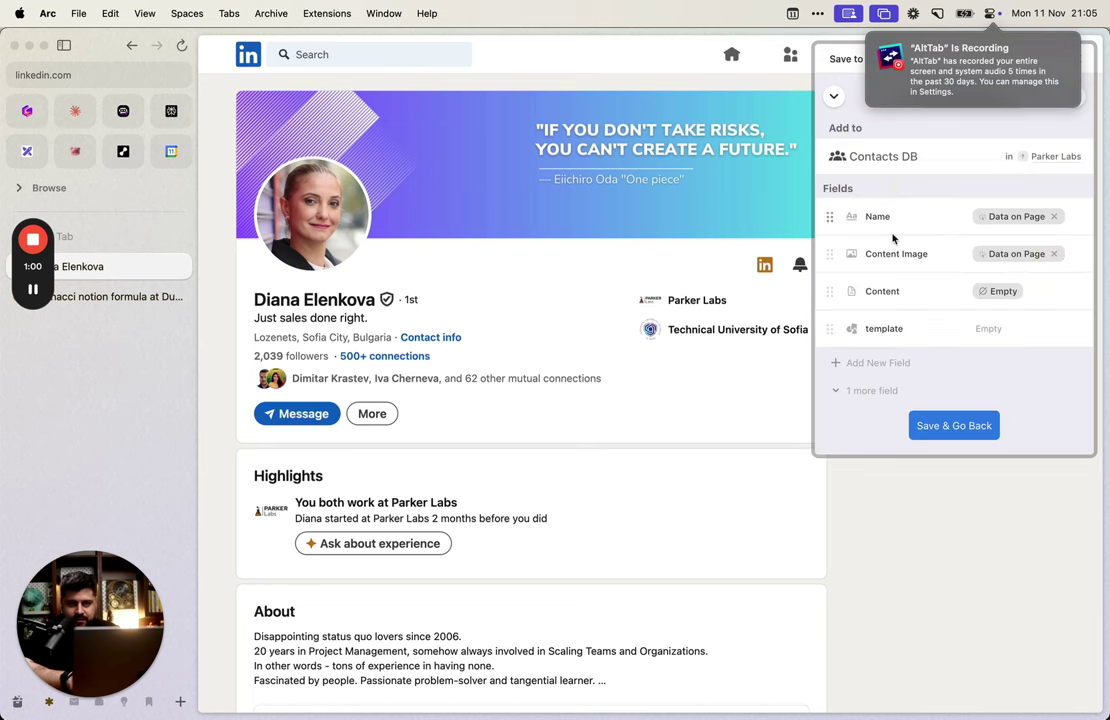
{"action": "left_click", "coordinate": [1055, 254]}
{"action": "left_click", "coordinate": [1022, 258]}
{"action": "left_click", "coordinate": [990, 301]}
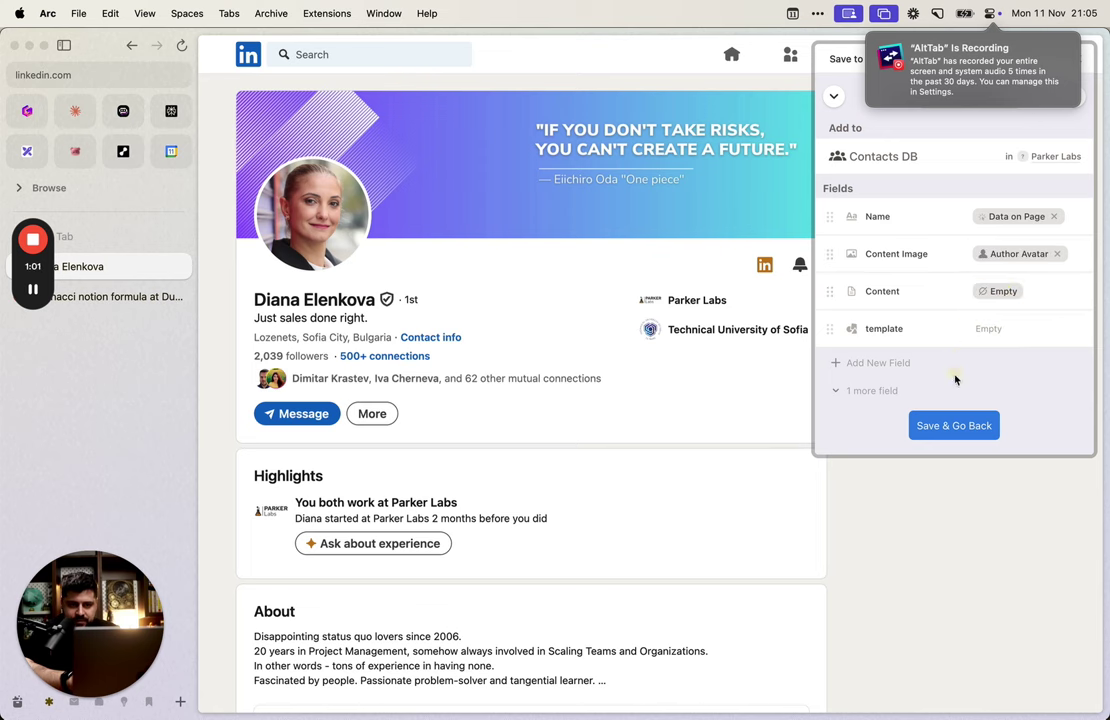
{"action": "left_click", "coordinate": [954, 425]}
{"action": "left_click", "coordinate": [1083, 123]}
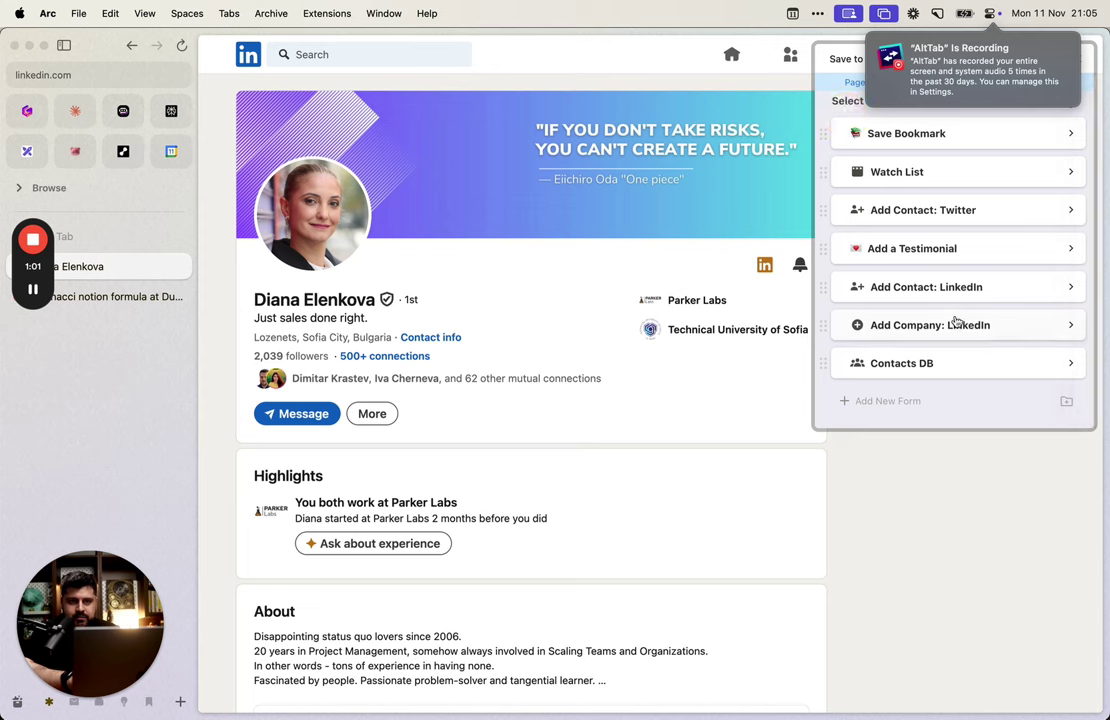
{"action": "left_click", "coordinate": [974, 366]}
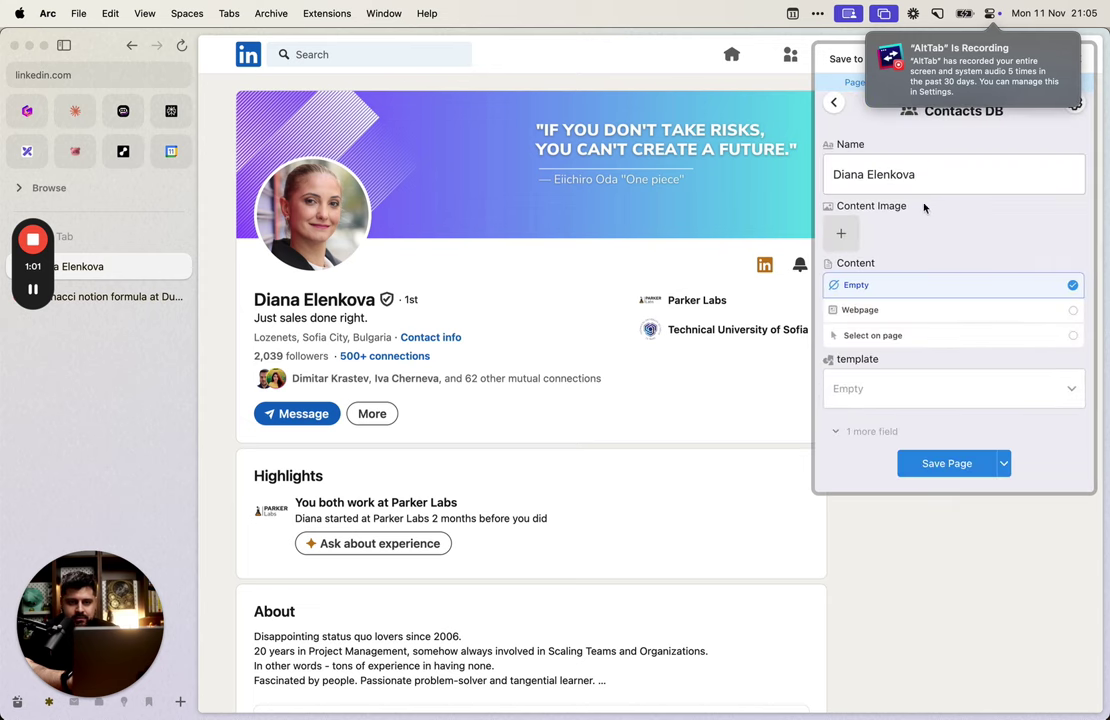
Step: Switch the Content Image source to Main Image and reopen the Contacts DB form
{"action": "left_click", "coordinate": [834, 102]}
{"action": "left_click", "coordinate": [1017, 358]}
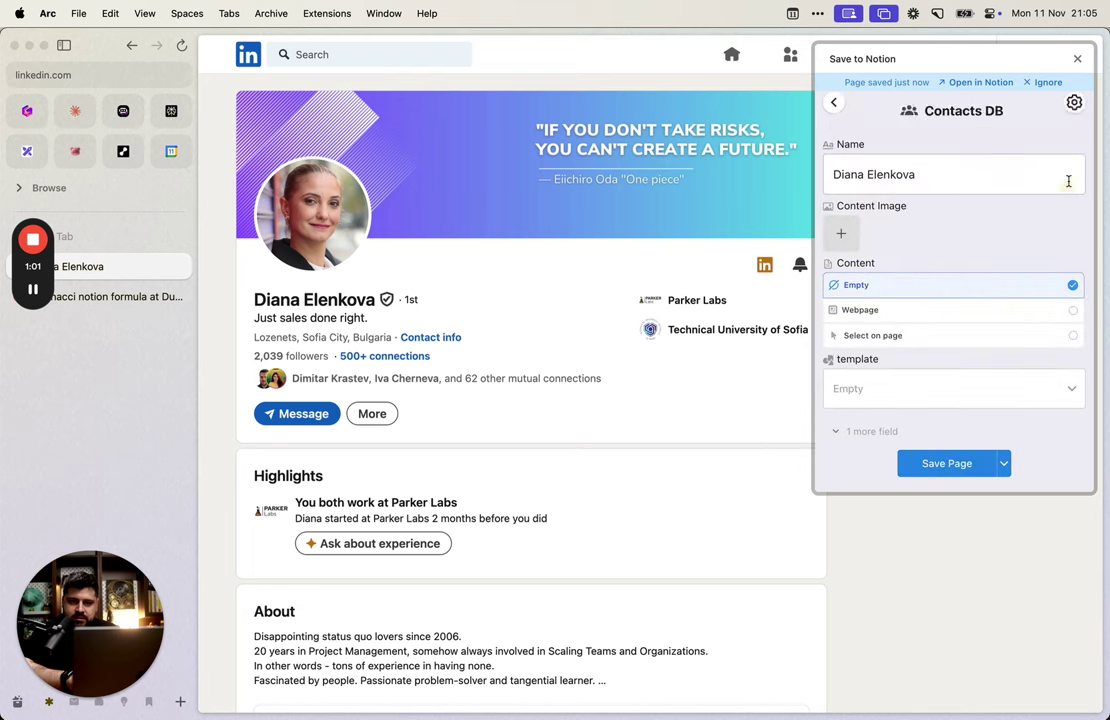
{"action": "left_click", "coordinate": [1070, 96]}
{"action": "left_click", "coordinate": [1025, 122]}
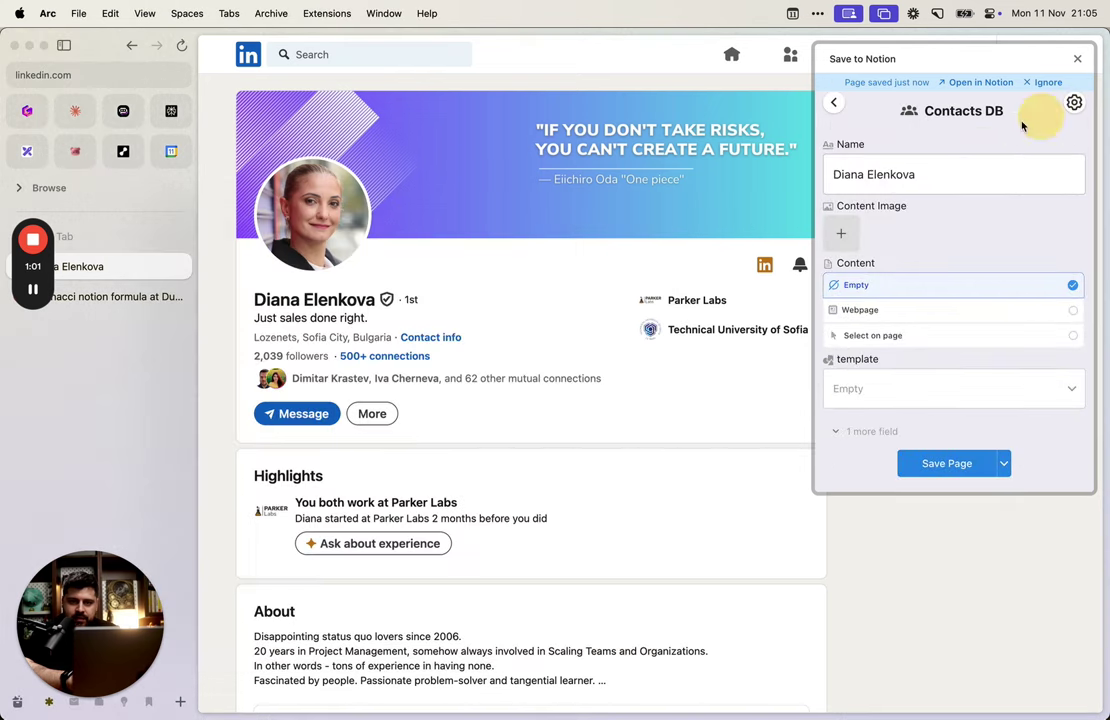
{"action": "left_click", "coordinate": [1074, 103]}
{"action": "left_click", "coordinate": [1031, 253]}
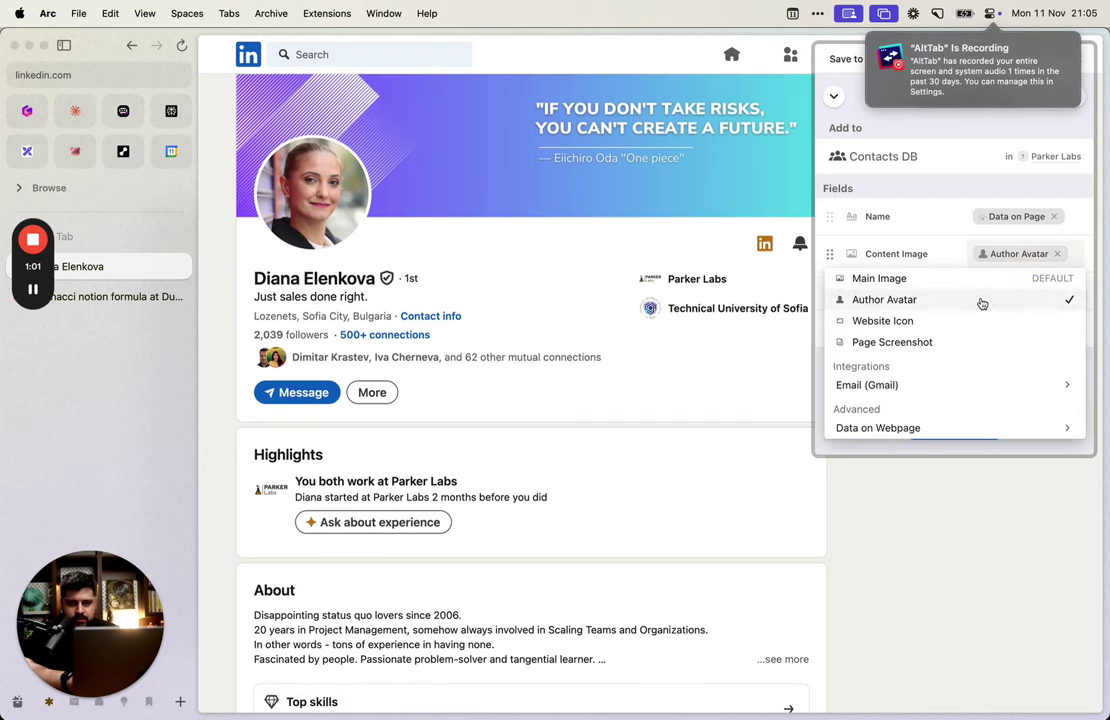
{"action": "left_click", "coordinate": [915, 287]}
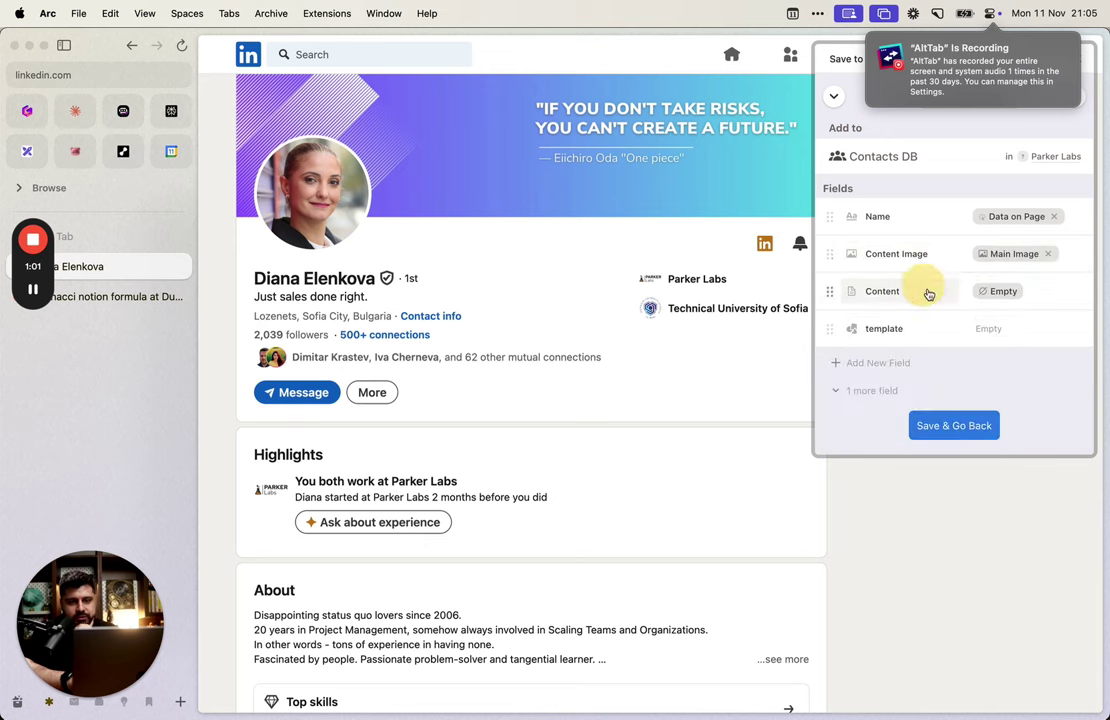
{"action": "left_click", "coordinate": [962, 428]}
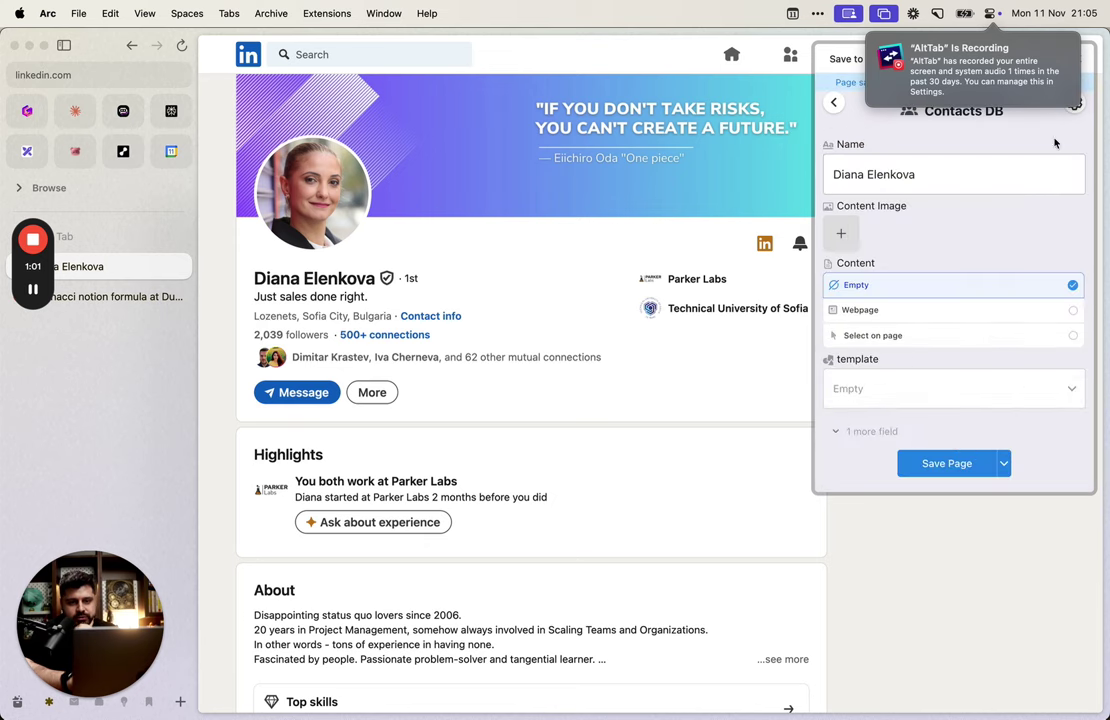
{"action": "left_click", "coordinate": [836, 103]}
{"action": "left_click", "coordinate": [944, 358]}
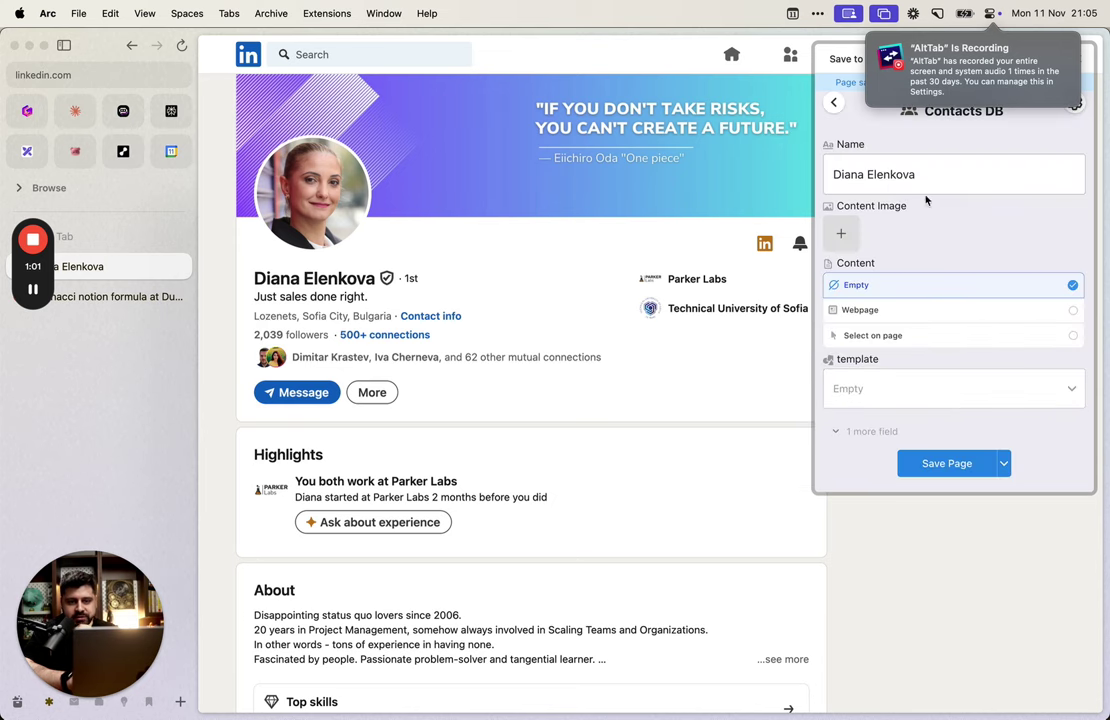
Step: Clear Content Image and fill it with the LinkedIn profile photo picked from page data
{"action": "left_click", "coordinate": [1076, 110]}
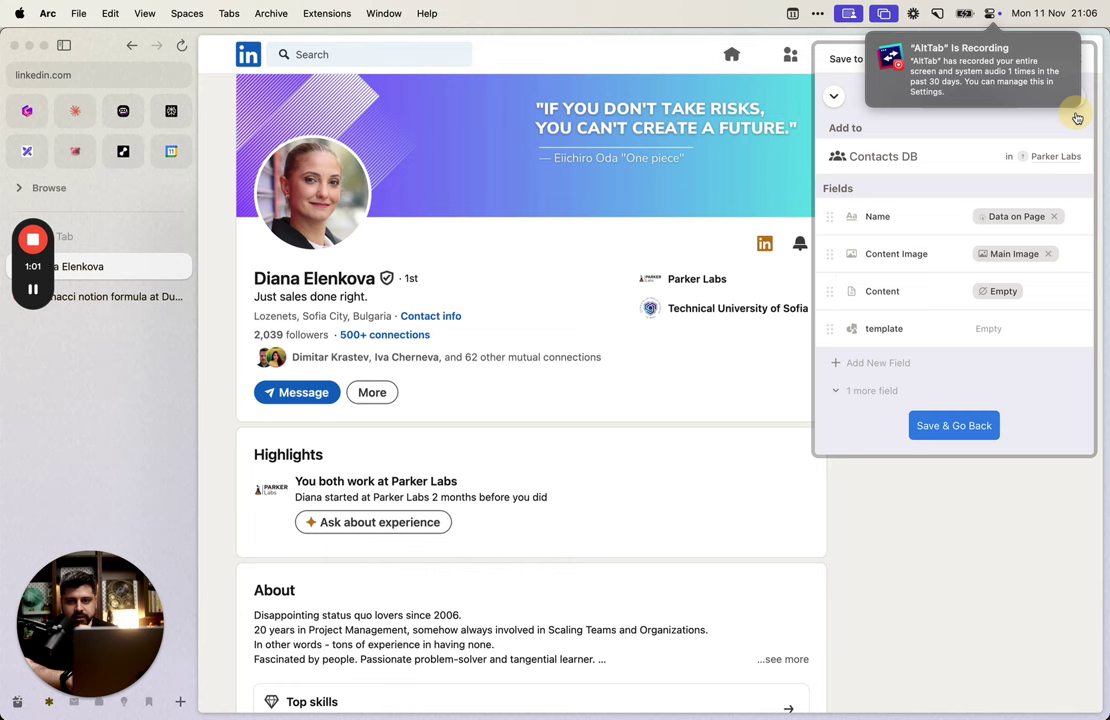
{"action": "left_click", "coordinate": [1015, 253]}
{"action": "left_click", "coordinate": [1048, 253]}
{"action": "left_click", "coordinate": [1048, 253]}
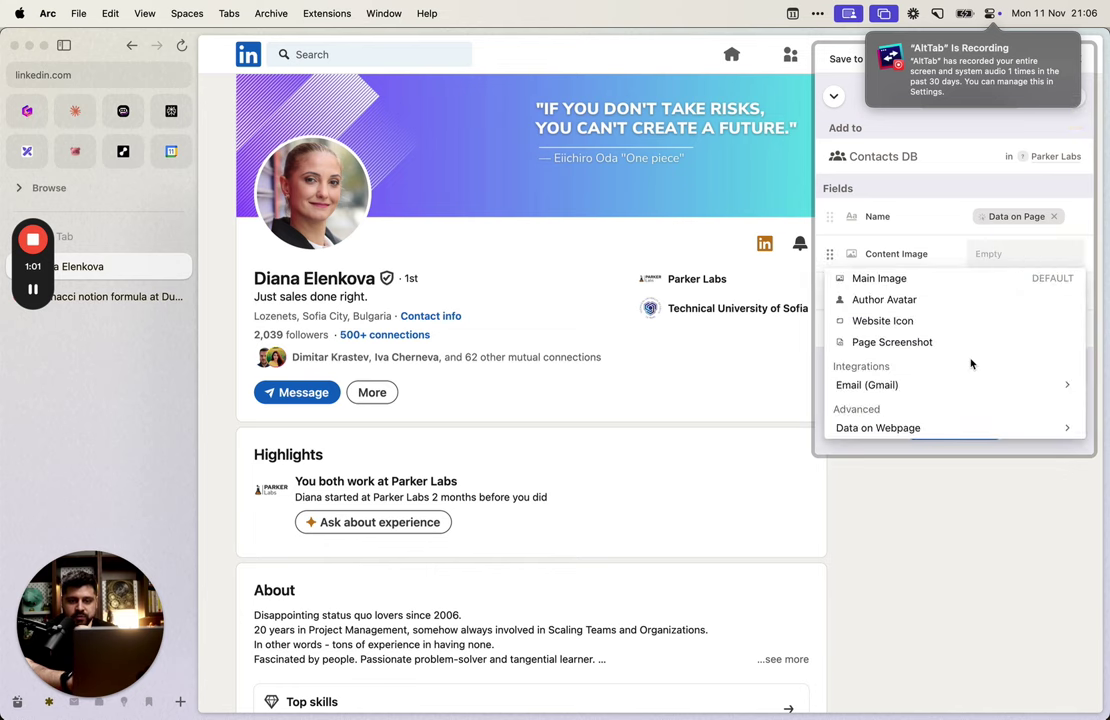
{"action": "scroll", "coordinate": [967, 362], "scroll_direction": "down", "scroll_amount": 1}
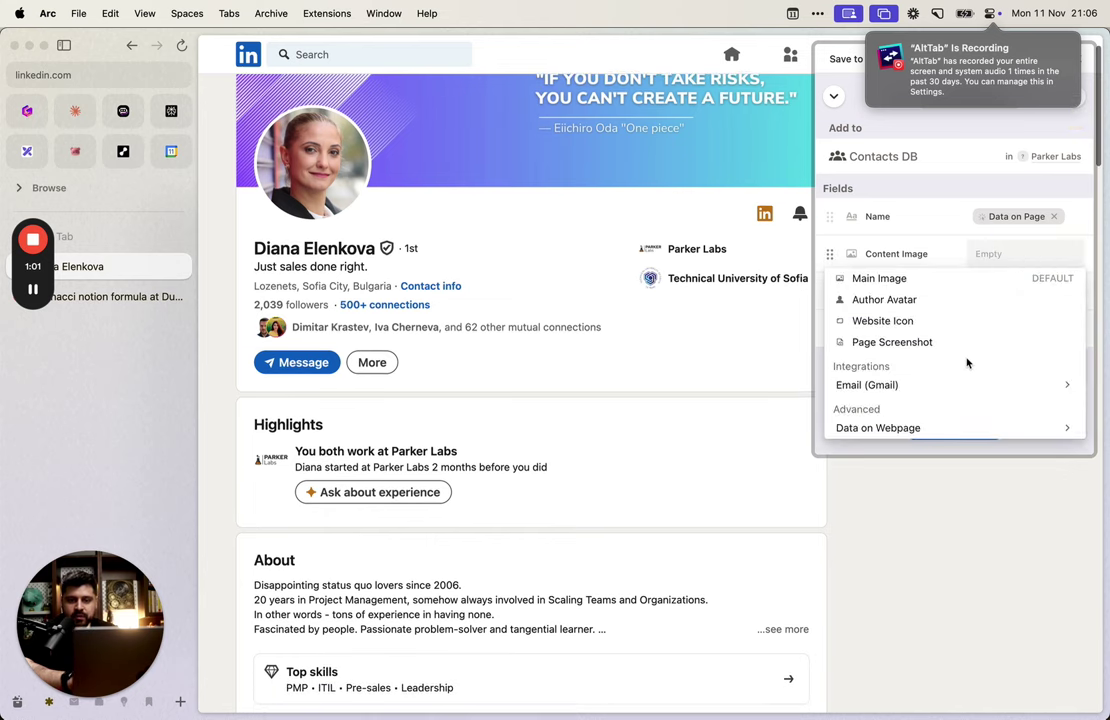
{"action": "left_click", "coordinate": [942, 427]}
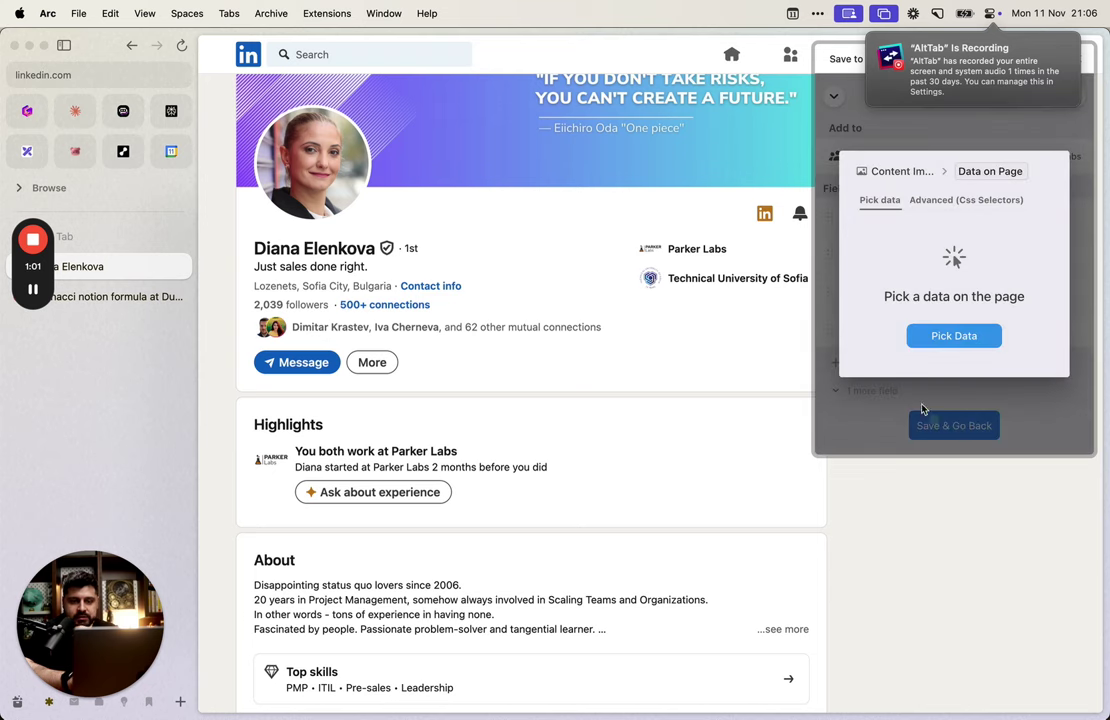
{"action": "left_click", "coordinate": [958, 337]}
{"action": "left_click", "coordinate": [300, 145]}
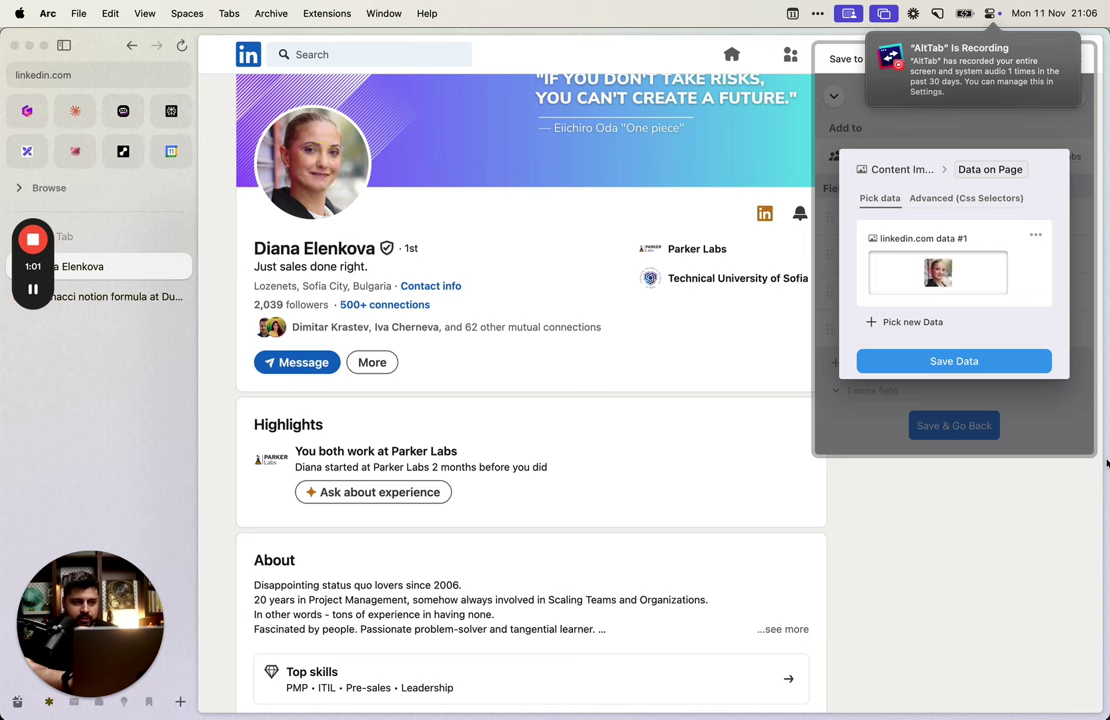
{"action": "left_click", "coordinate": [994, 361]}
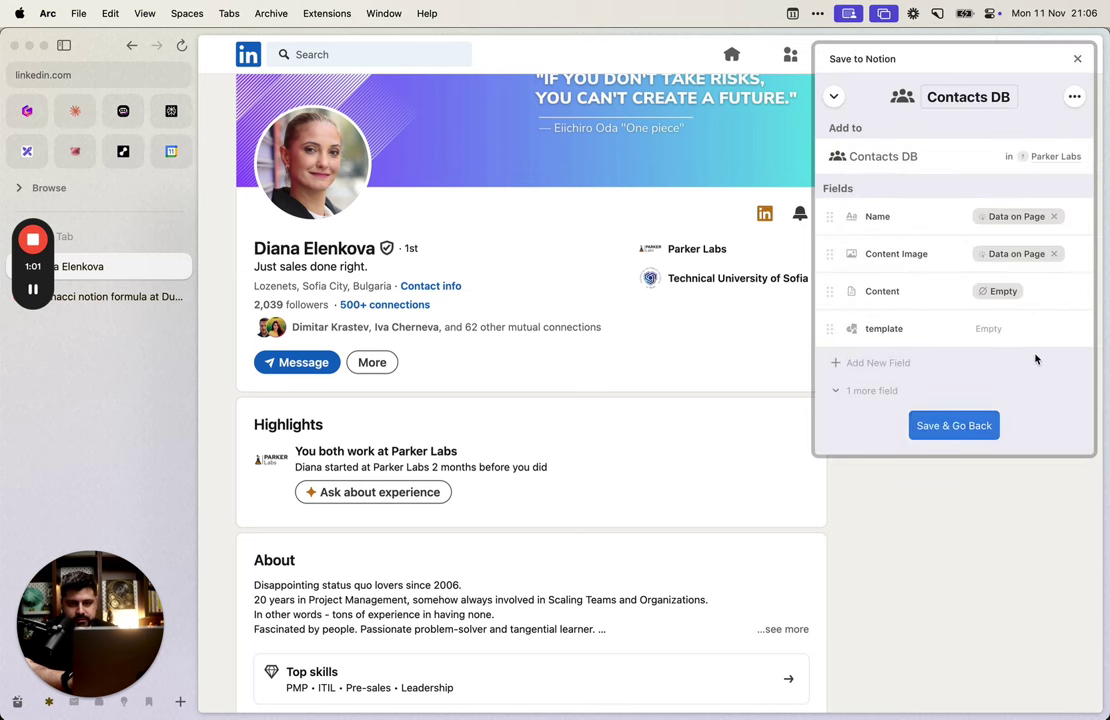
{"action": "left_click", "coordinate": [994, 430]}
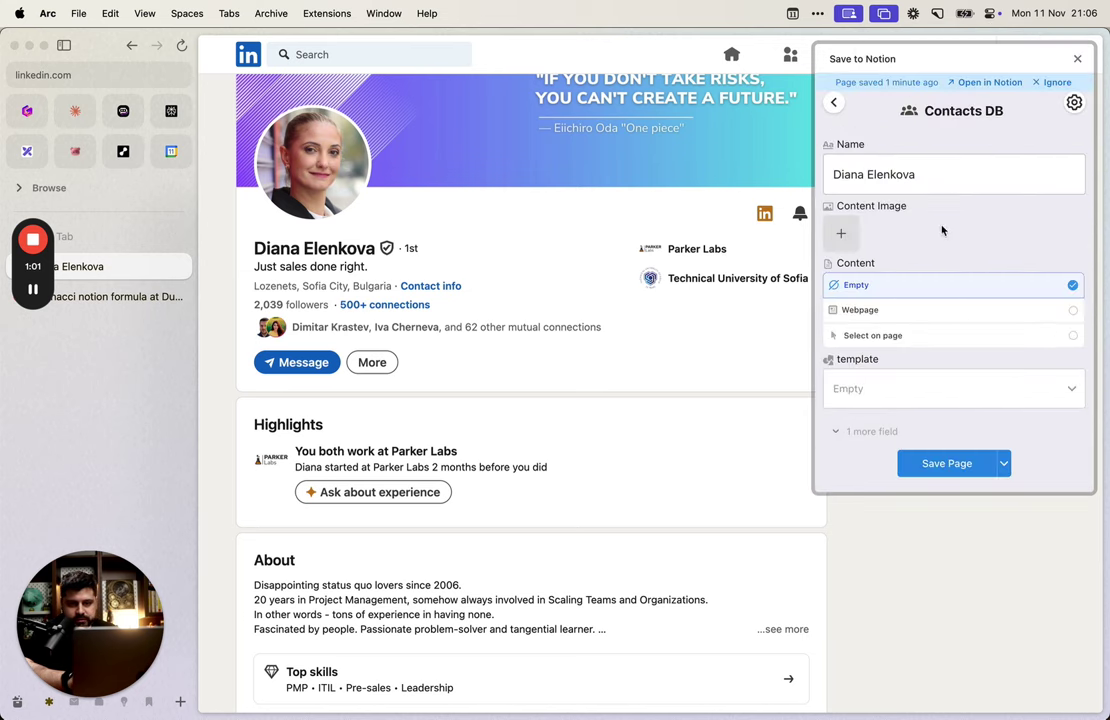
{"action": "left_click", "coordinate": [834, 103]}
{"action": "left_click", "coordinate": [954, 361]}
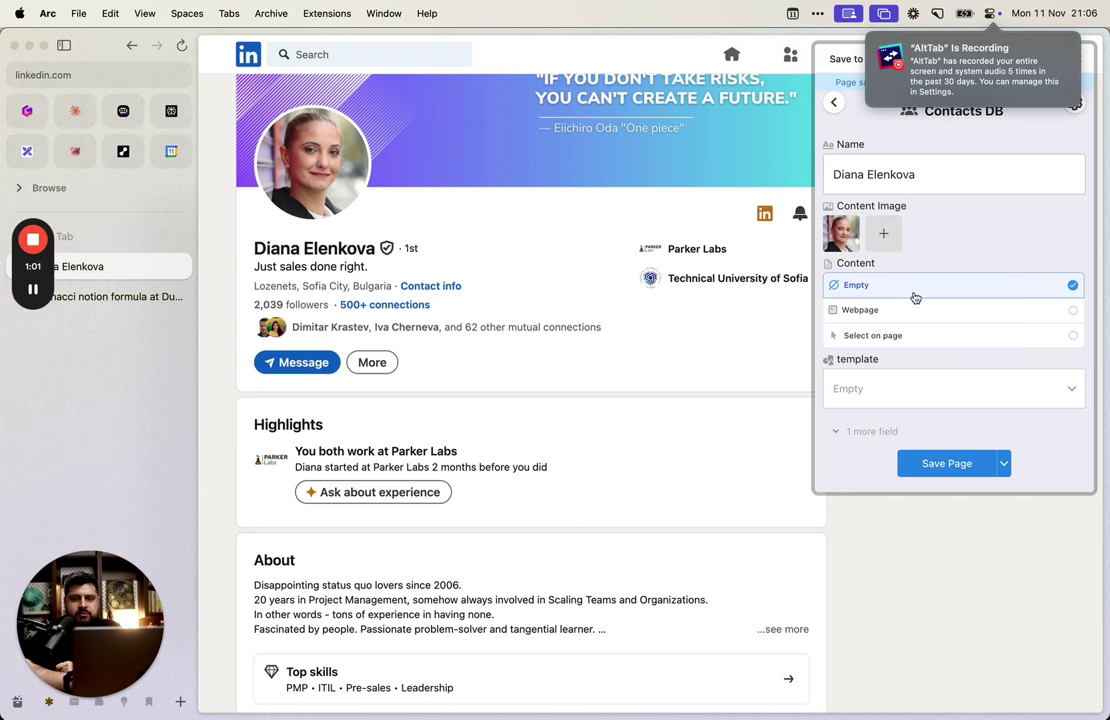
{"action": "scroll", "coordinate": [678, 224], "scroll_direction": "up", "scroll_amount": 2}
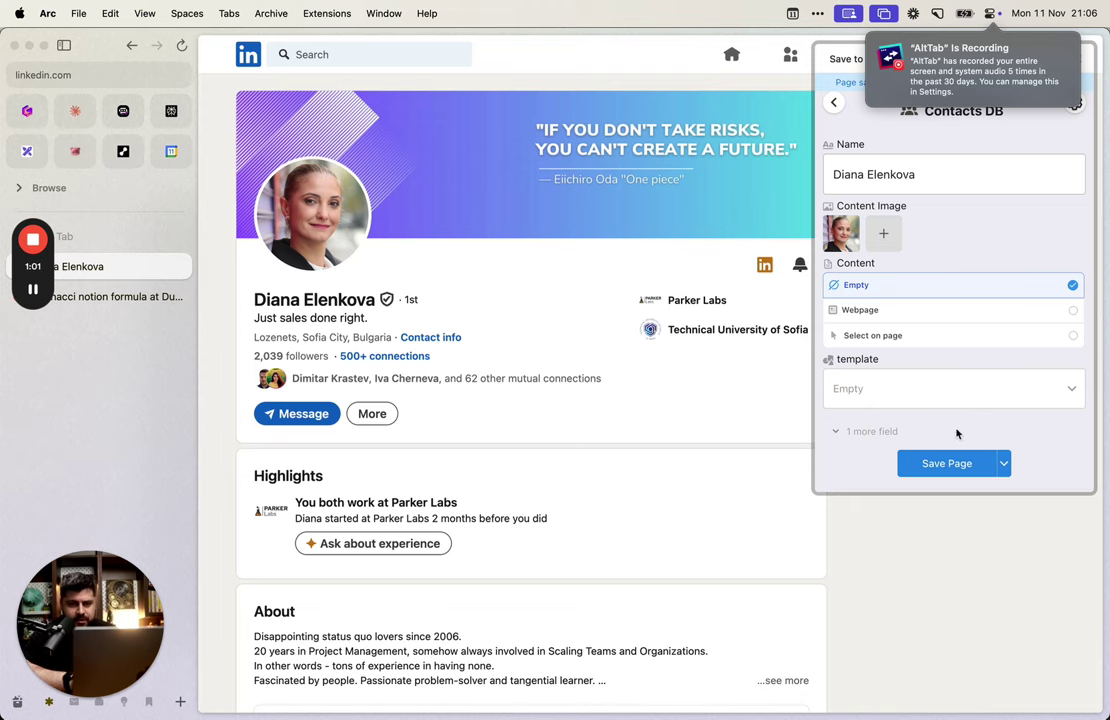
{"action": "key", "text": "alt+Tab"}
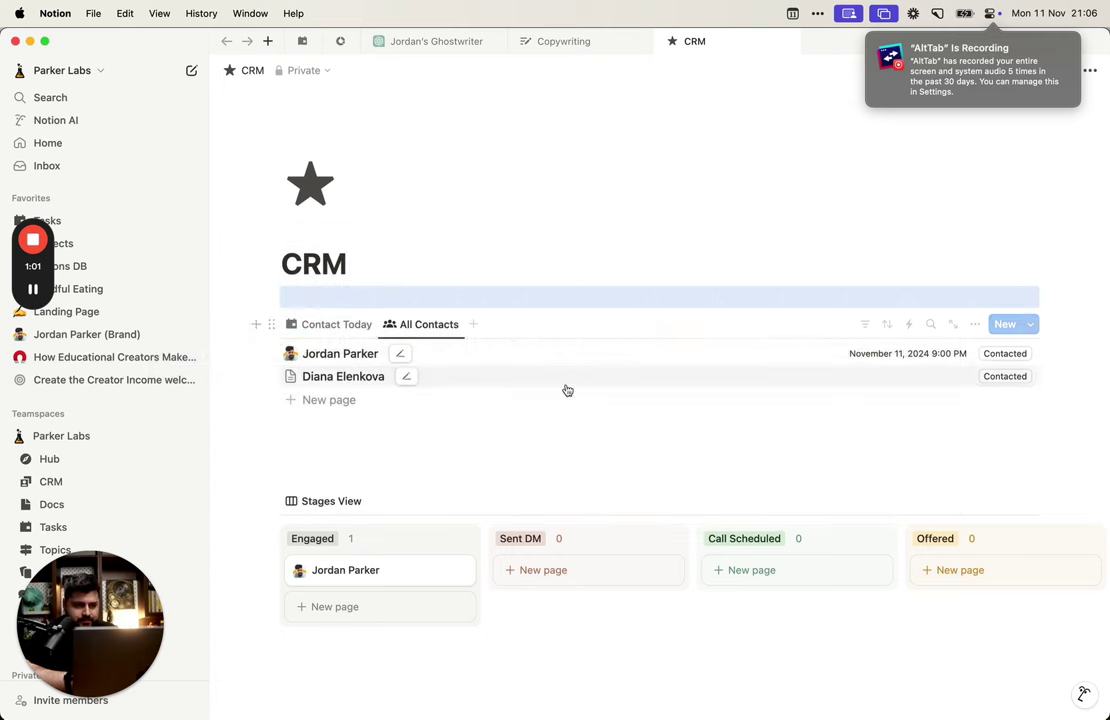
{"action": "left_click", "coordinate": [505, 378]}
{"action": "key", "text": "super+v"}
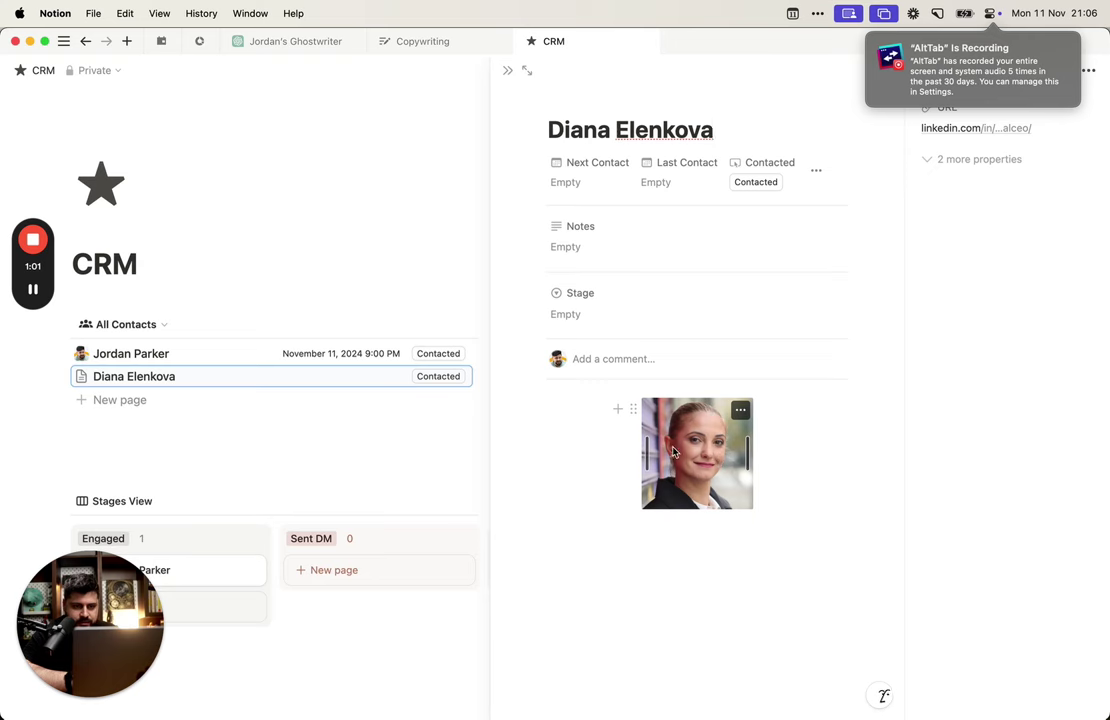
{"action": "key", "text": "alt+Tab"}
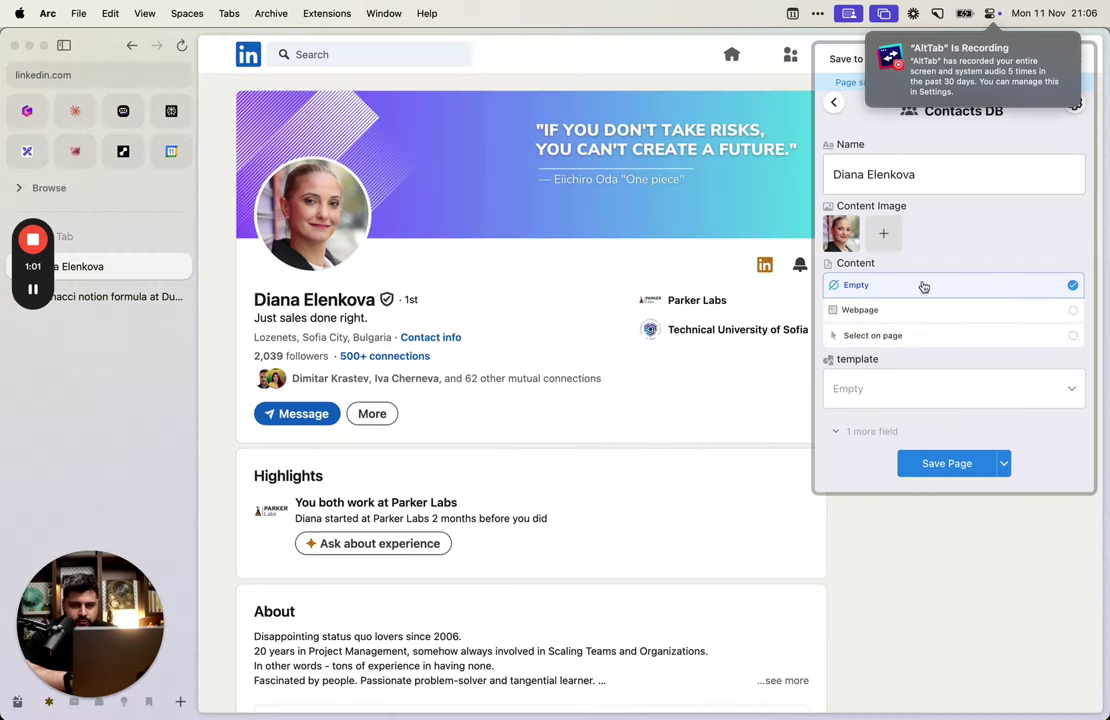
Step: Show the URL field and add an Icon field placed directly under Name
{"action": "left_click", "coordinate": [887, 431]}
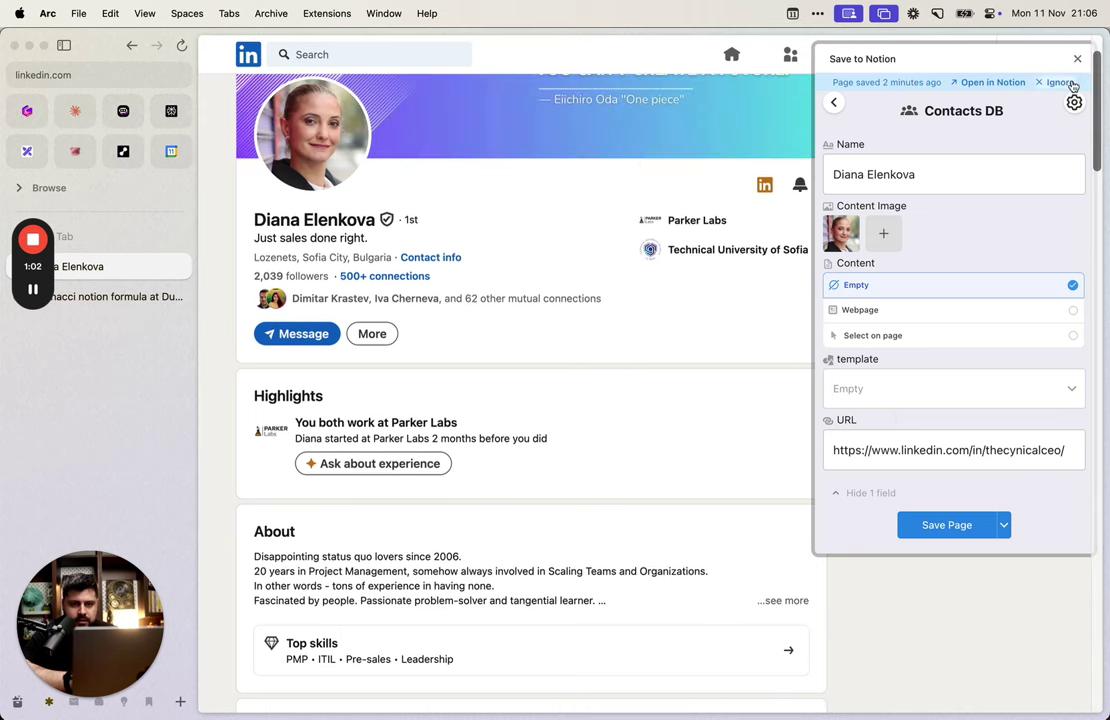
{"action": "left_click", "coordinate": [1074, 102]}
{"action": "left_click", "coordinate": [876, 363]}
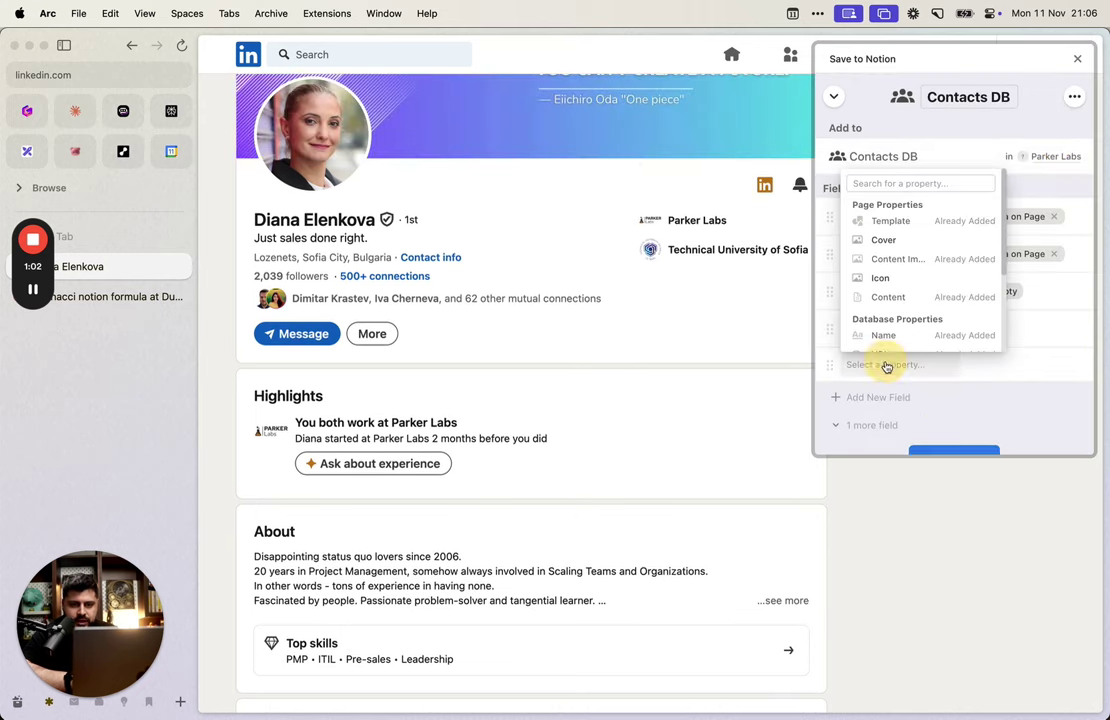
{"action": "scroll", "coordinate": [893, 318], "scroll_direction": "down", "scroll_amount": 2}
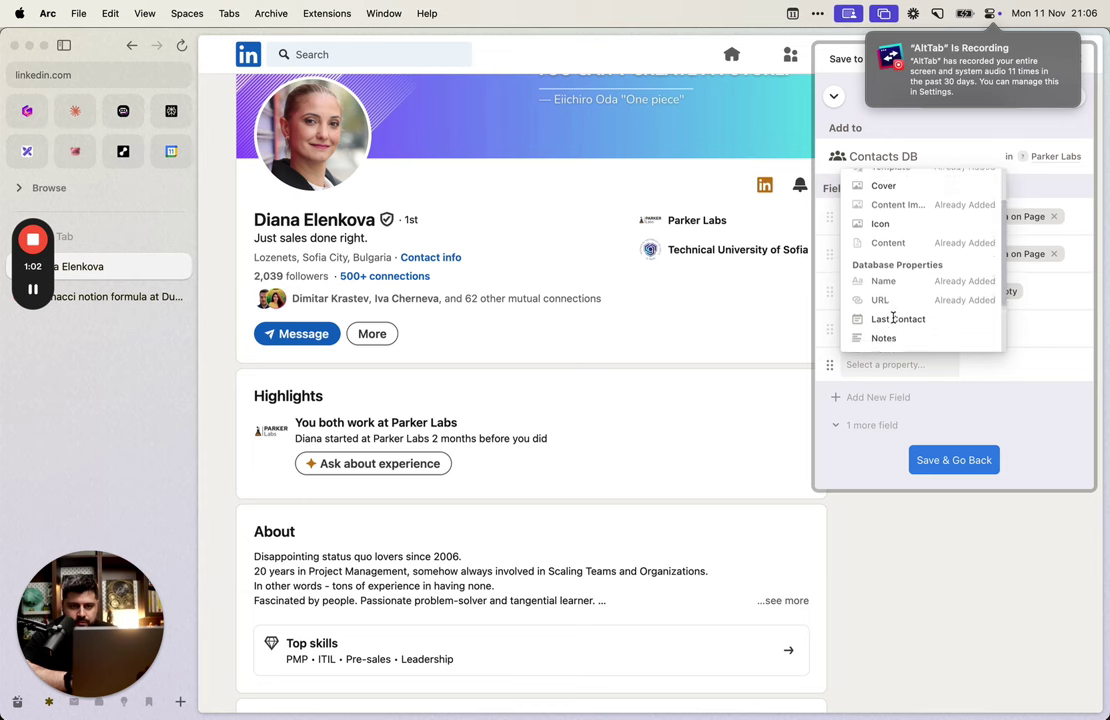
{"action": "scroll", "coordinate": [893, 318], "scroll_direction": "up", "scroll_amount": 3}
{"action": "left_click", "coordinate": [907, 280]}
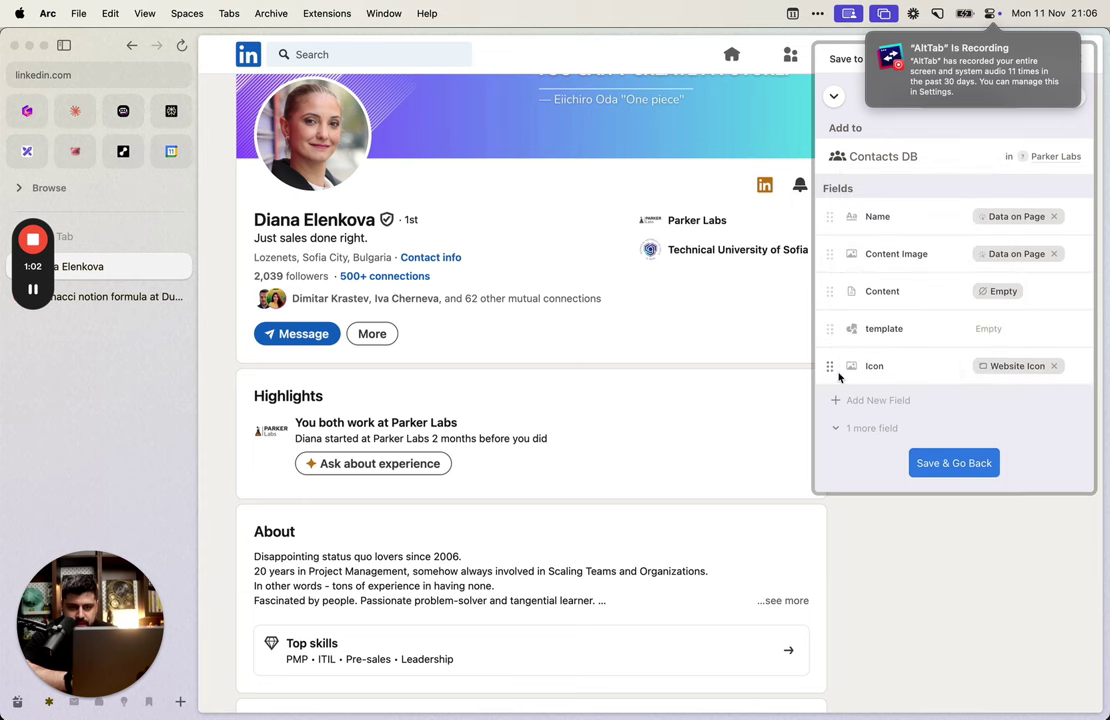
{"action": "left_click_drag", "start_coordinate": [830, 366], "coordinate": [830, 252]}
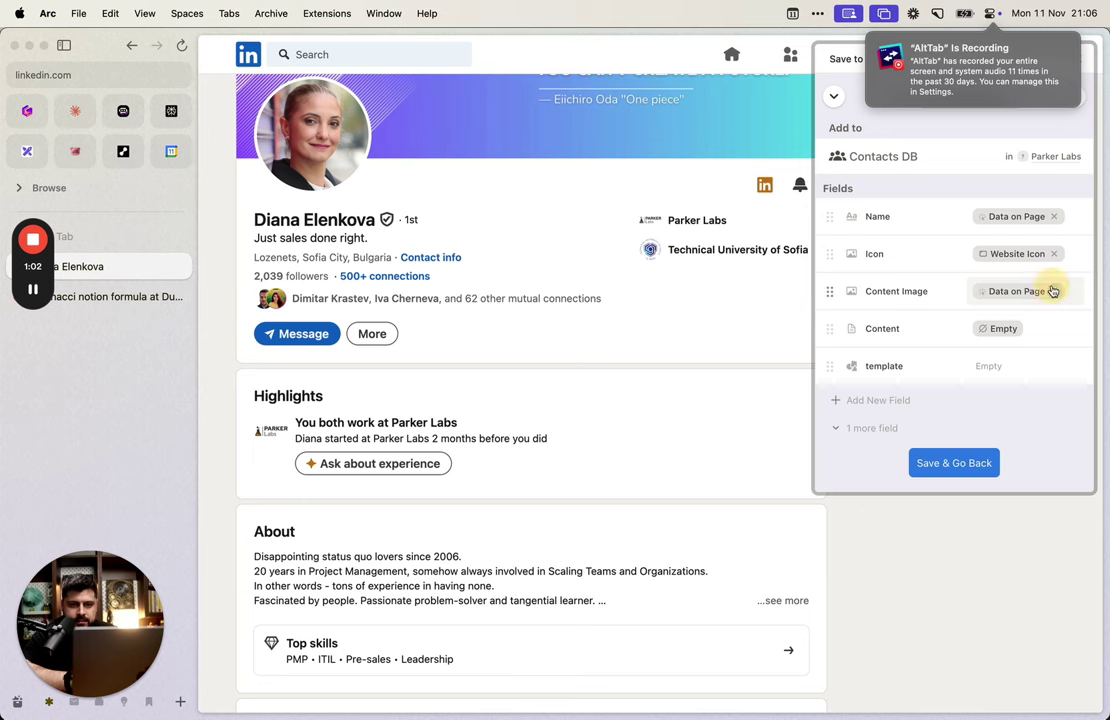
Step: Remove the Content Image field and set the Icon source to Author Avatar
{"action": "left_click", "coordinate": [1052, 291]}
{"action": "left_click", "coordinate": [830, 291]}
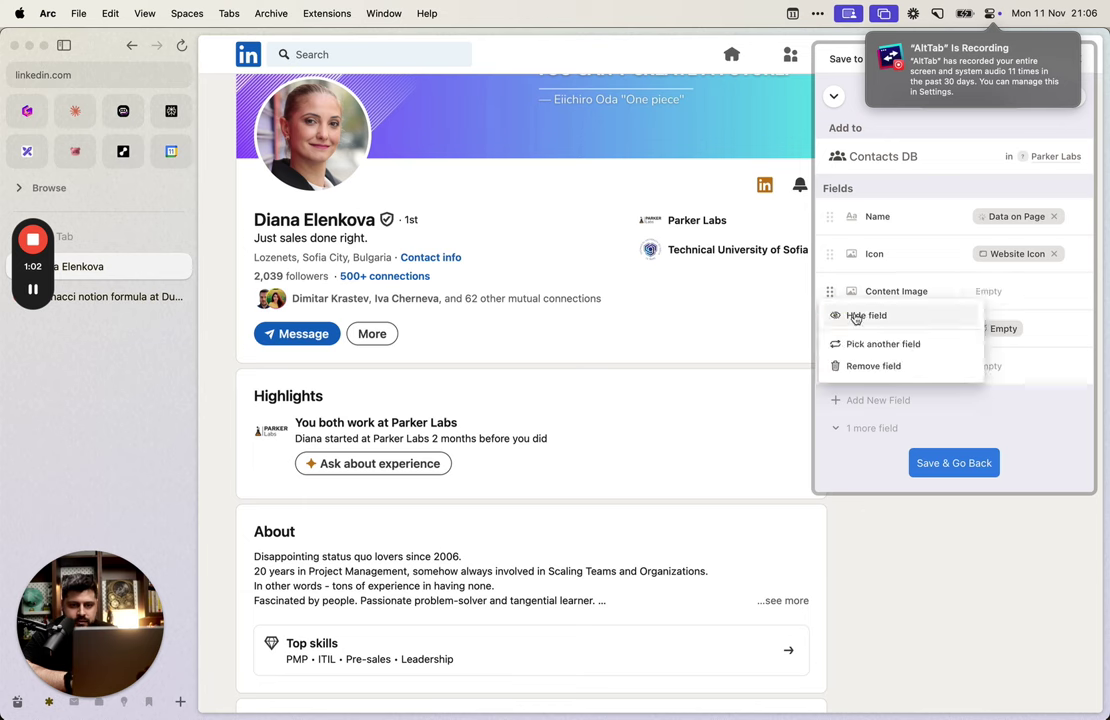
{"action": "left_click", "coordinate": [873, 365]}
{"action": "left_click", "coordinate": [1049, 254]}
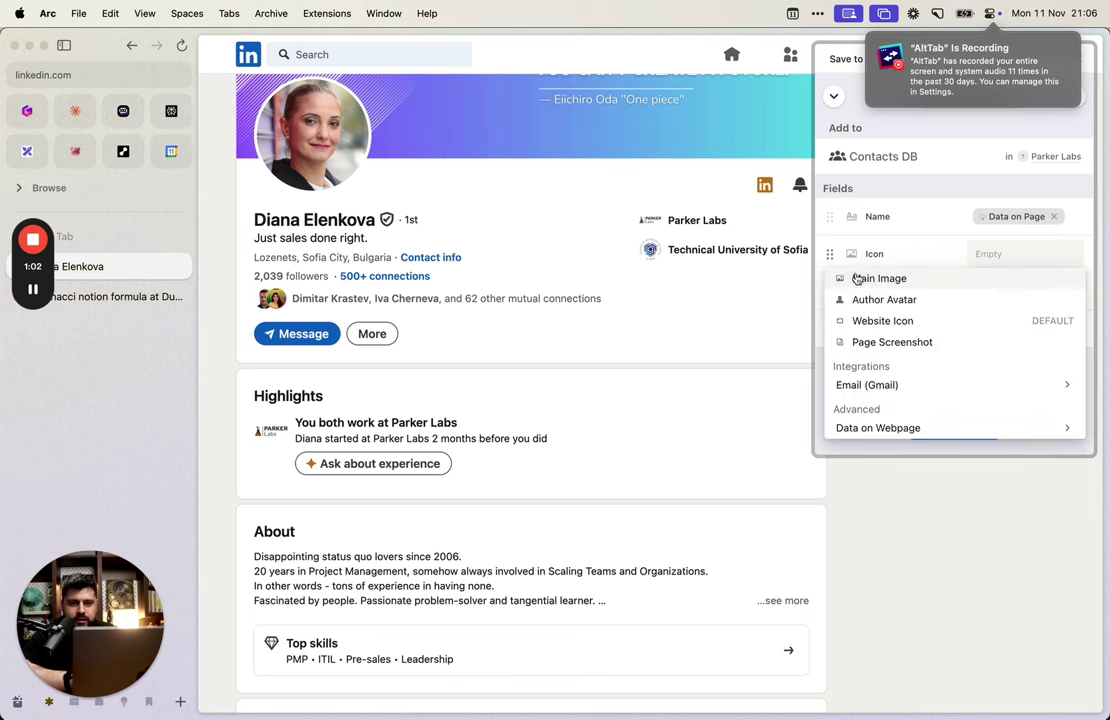
{"action": "left_click", "coordinate": [904, 301]}
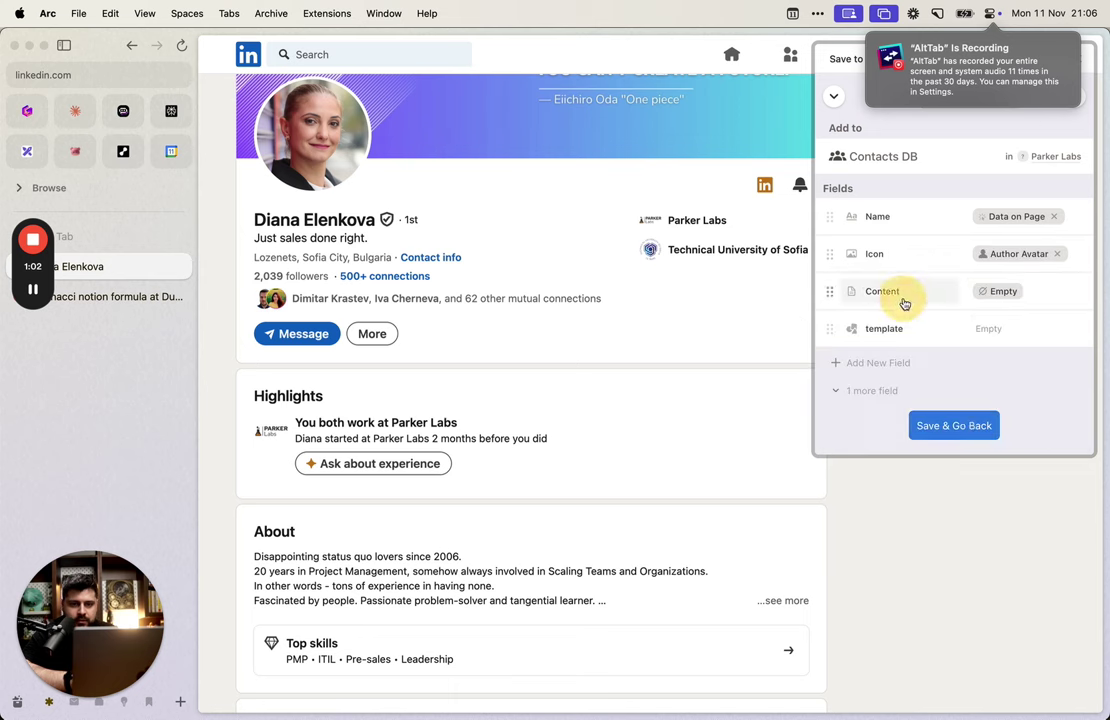
{"action": "left_click", "coordinate": [958, 426]}
{"action": "left_click", "coordinate": [989, 441]}
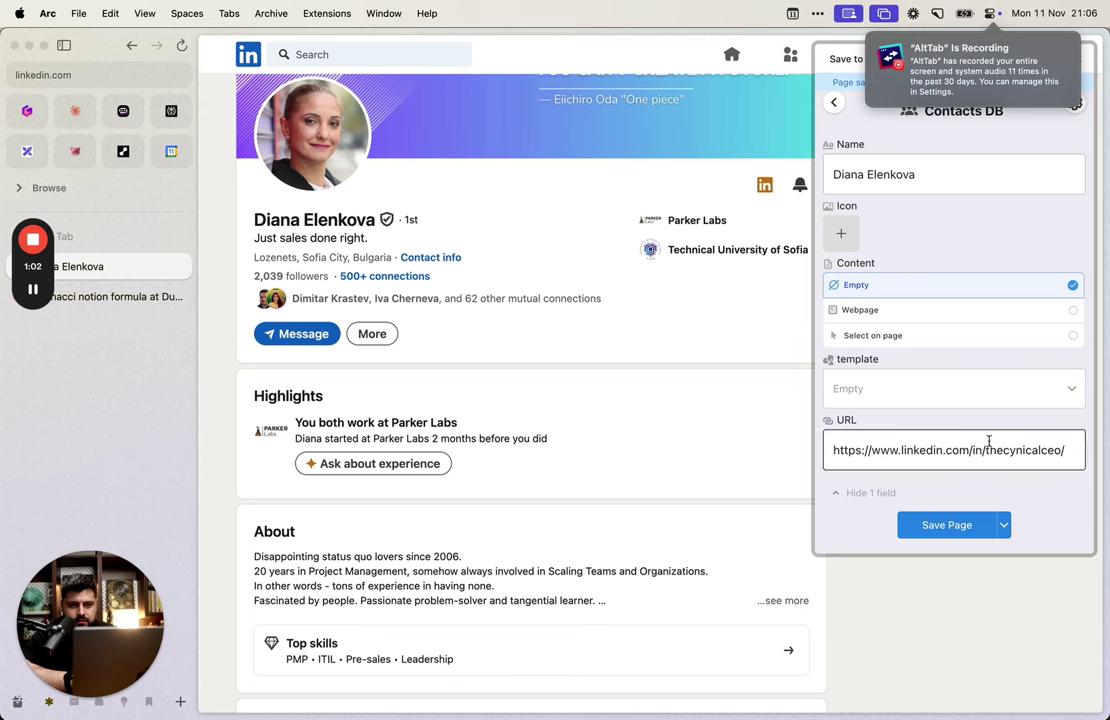
Step: Fill the Icon with the profile photo picked from the page, then return to Notion CRM
{"action": "left_click", "coordinate": [1077, 108]}
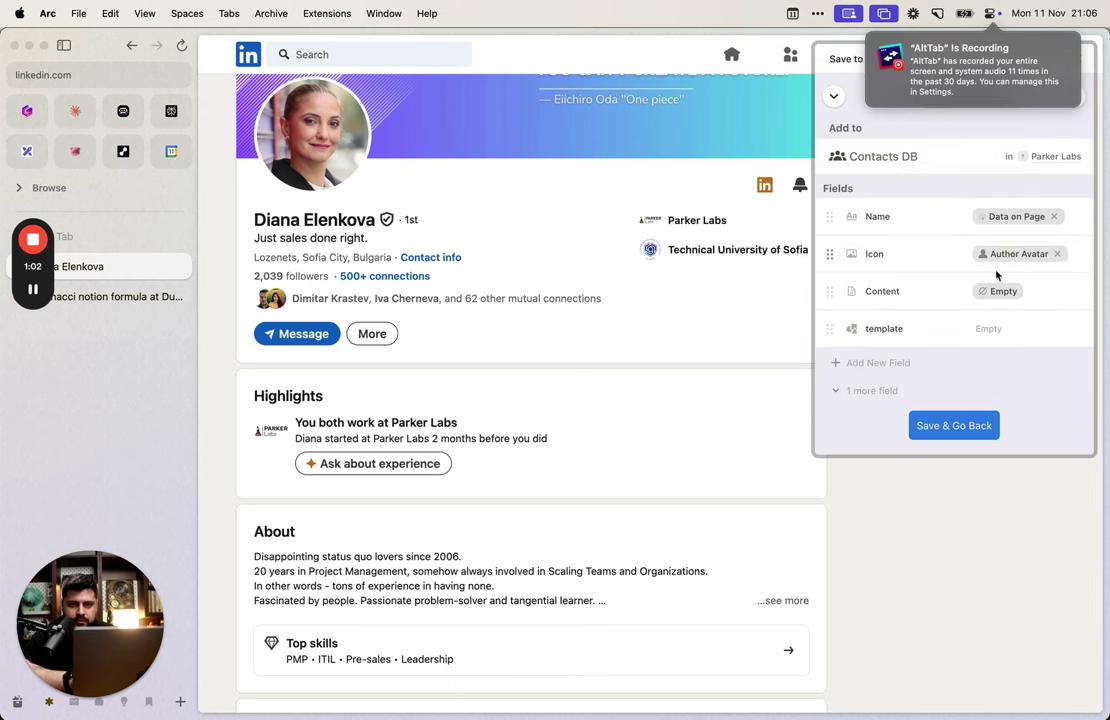
{"action": "left_click", "coordinate": [1034, 254]}
{"action": "left_click", "coordinate": [955, 432]}
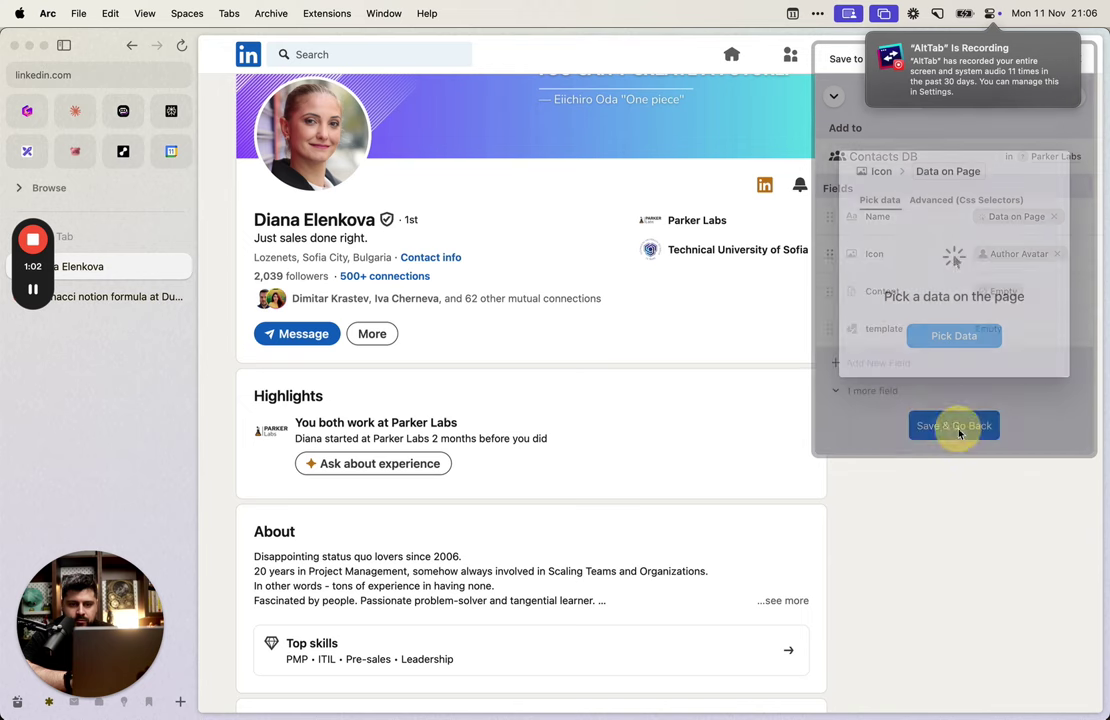
{"action": "left_click", "coordinate": [955, 336]}
{"action": "mouse_move", "coordinate": [310, 124]}
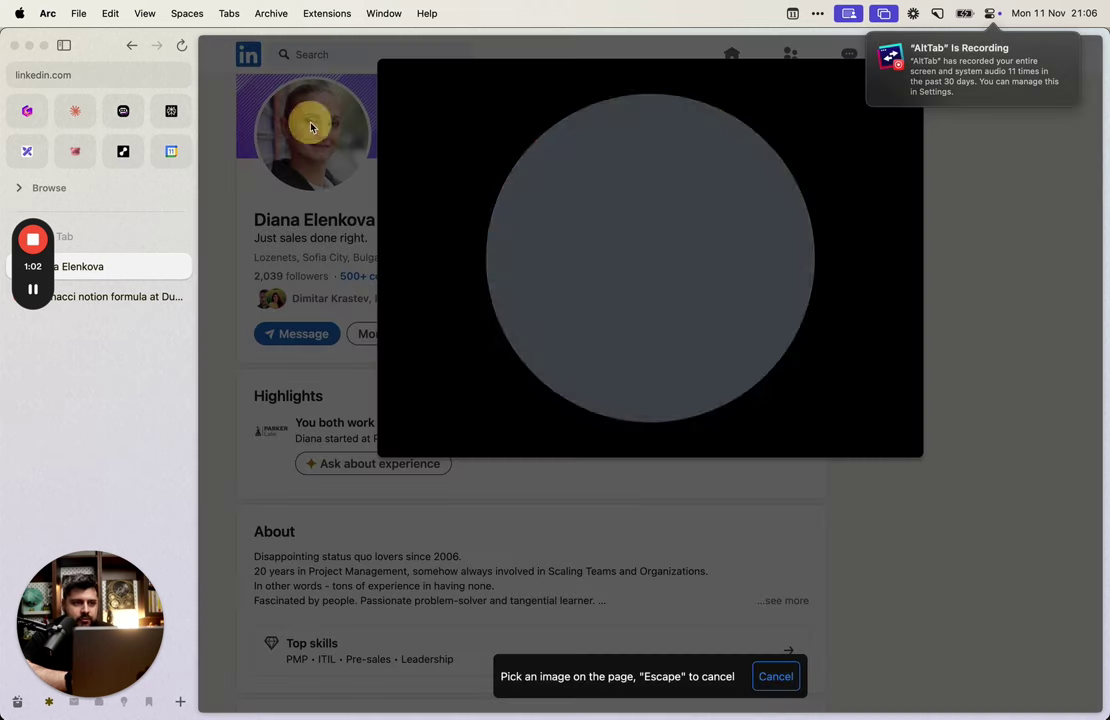
{"action": "left_click", "coordinate": [598, 228]}
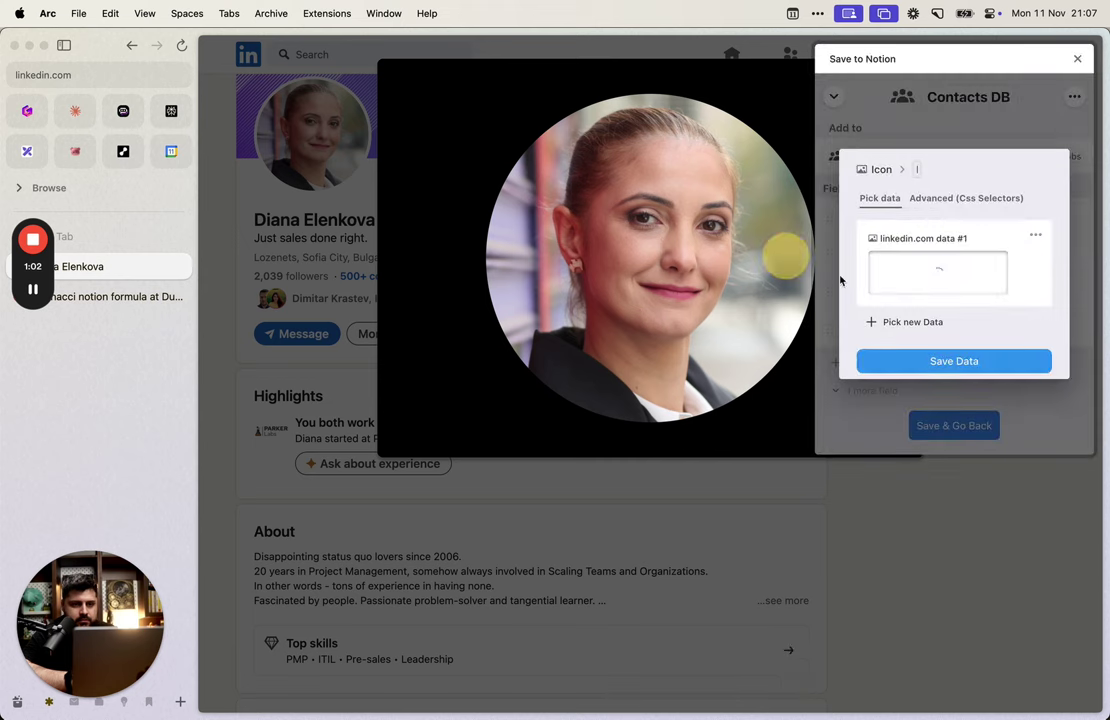
{"action": "left_click", "coordinate": [998, 362]}
{"action": "left_click", "coordinate": [966, 436]}
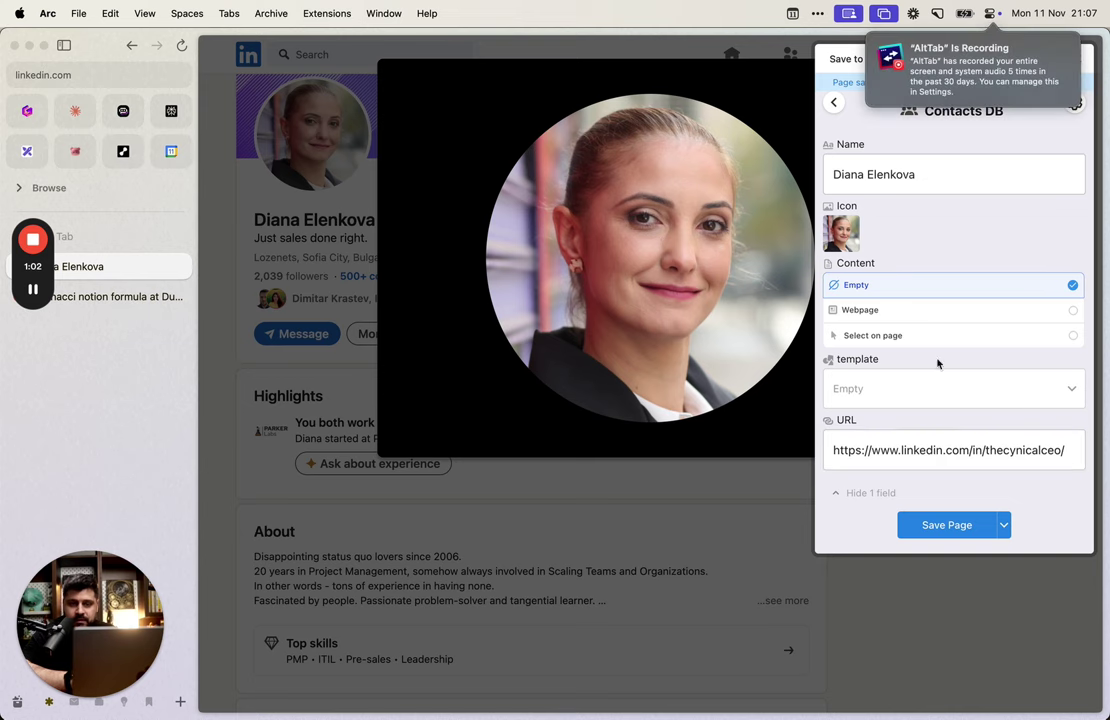
{"action": "key", "text": "alt+Tab"}
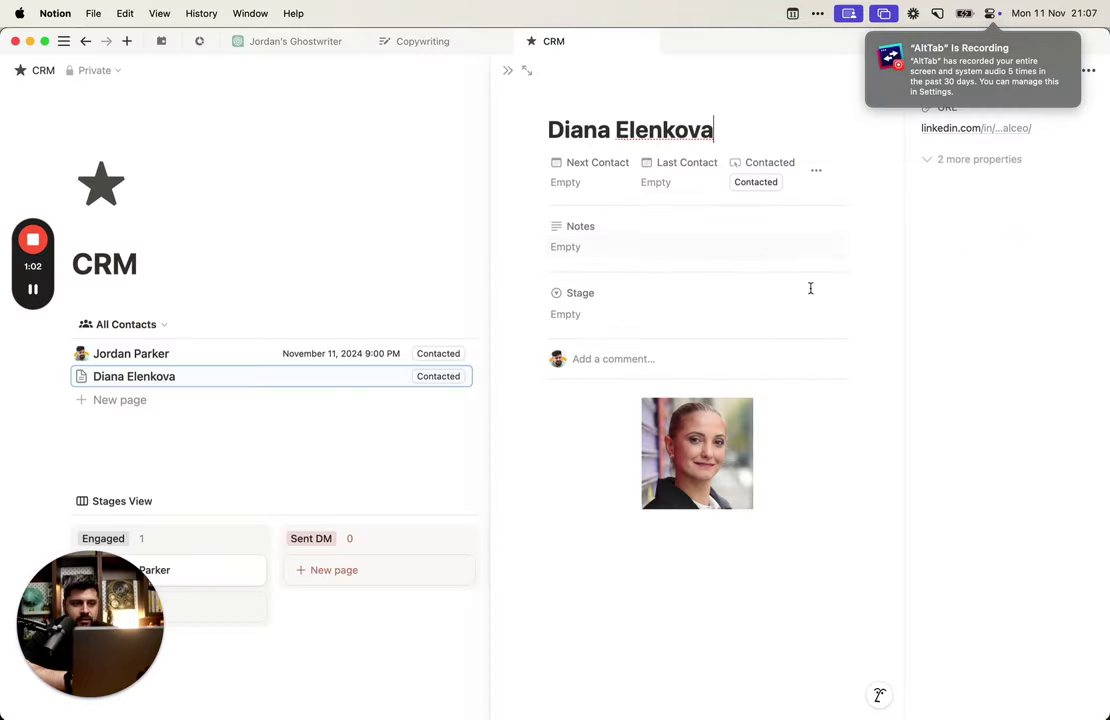
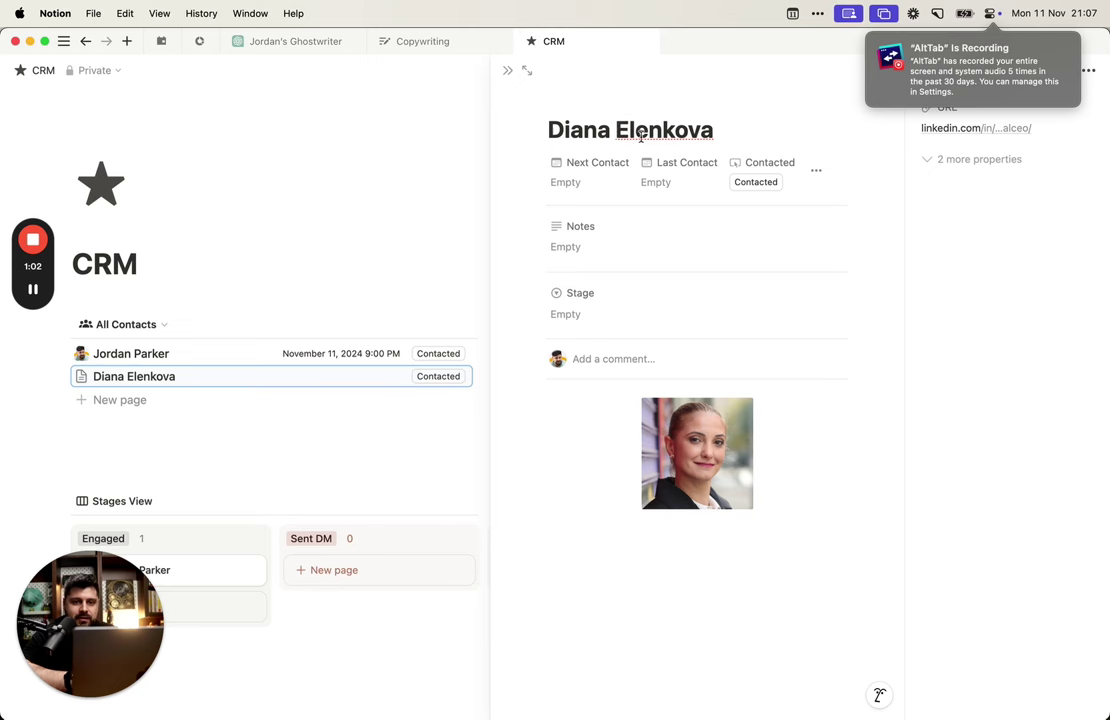
Step: Add a new URL property named Linkedin to the contact records
{"action": "left_click", "coordinate": [952, 161]}
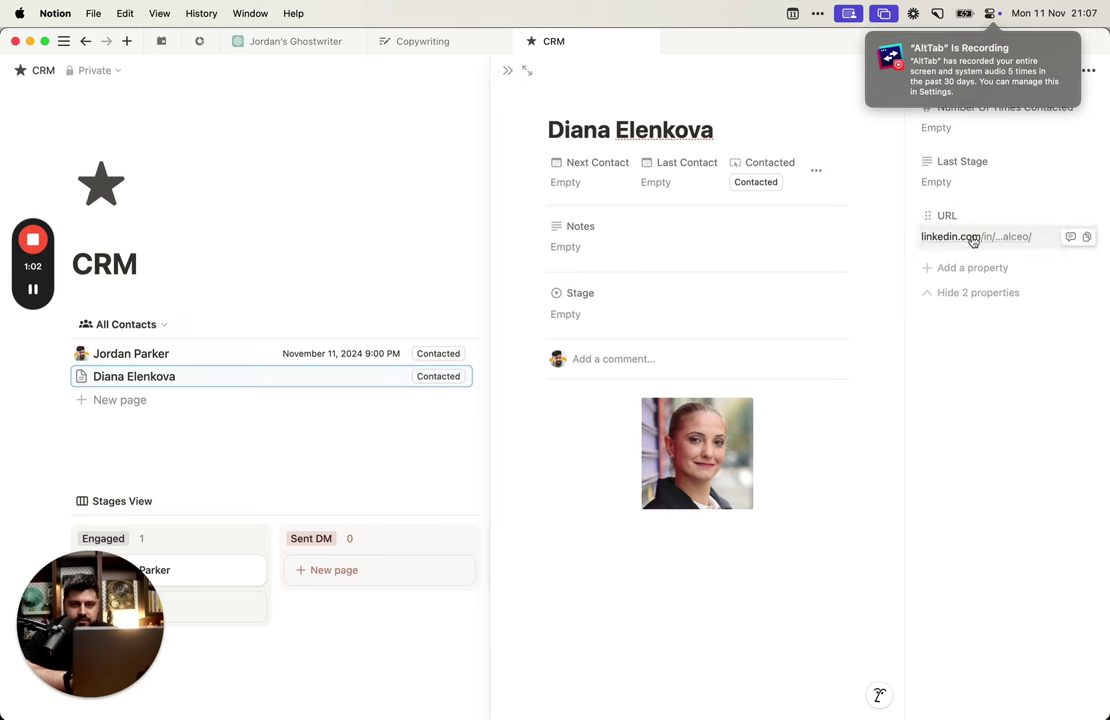
{"action": "left_click", "coordinate": [972, 267]}
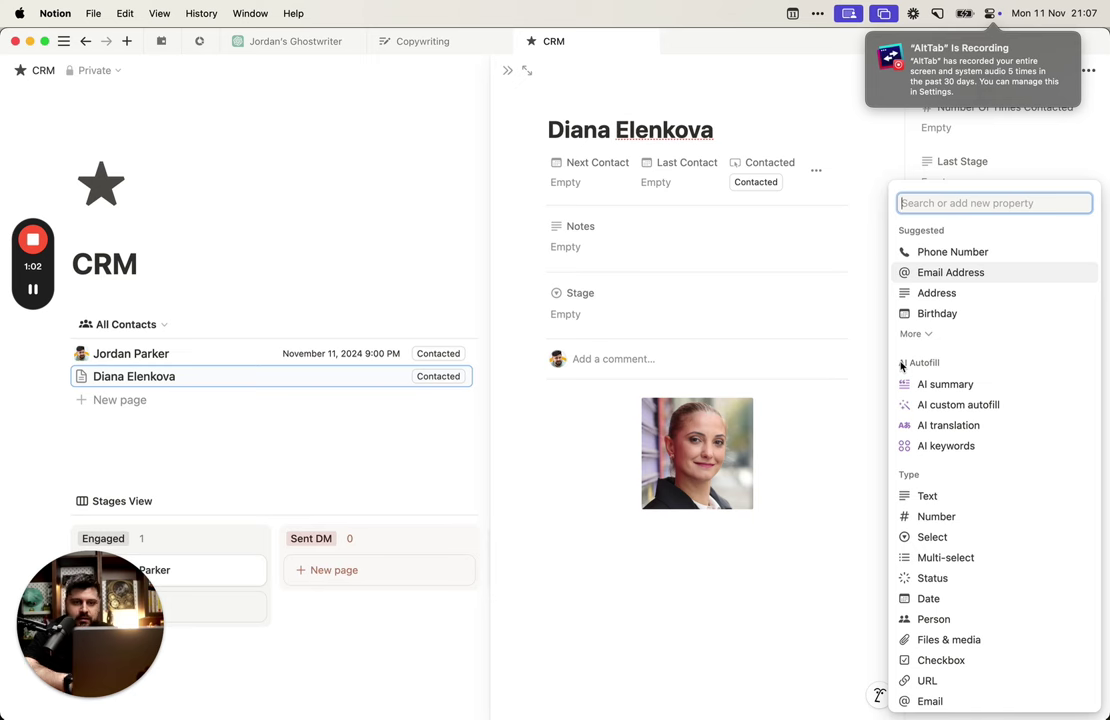
{"action": "type", "text": "url"}
{"action": "left_click", "coordinate": [938, 353]}
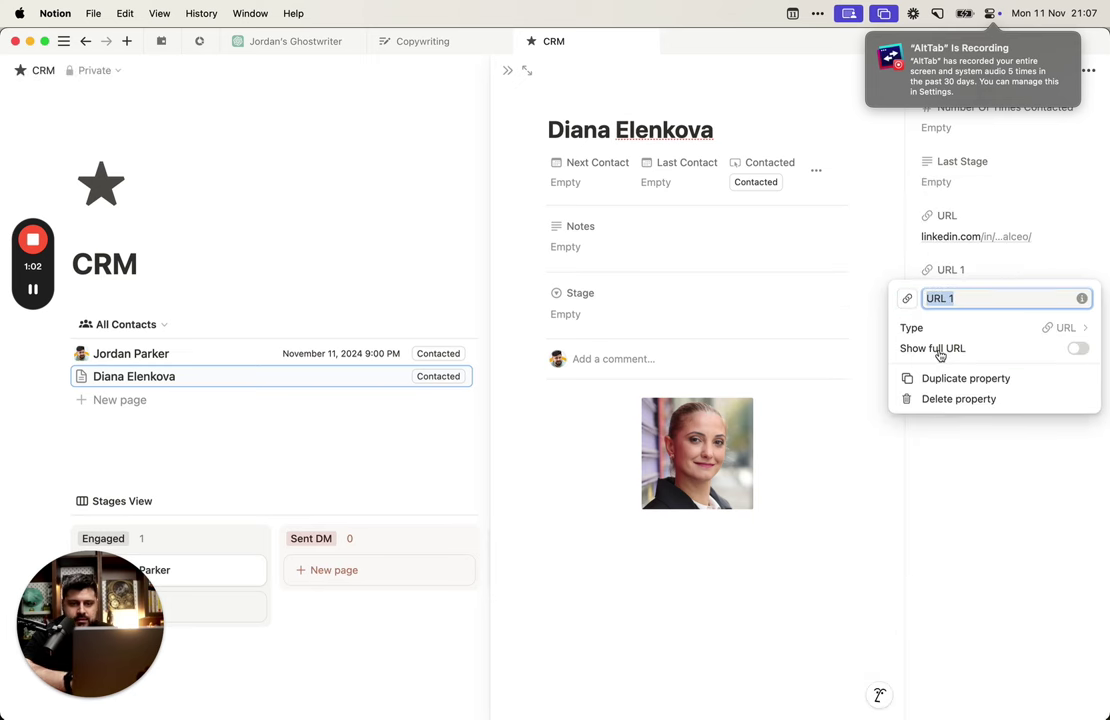
{"action": "left_click", "coordinate": [974, 218]}
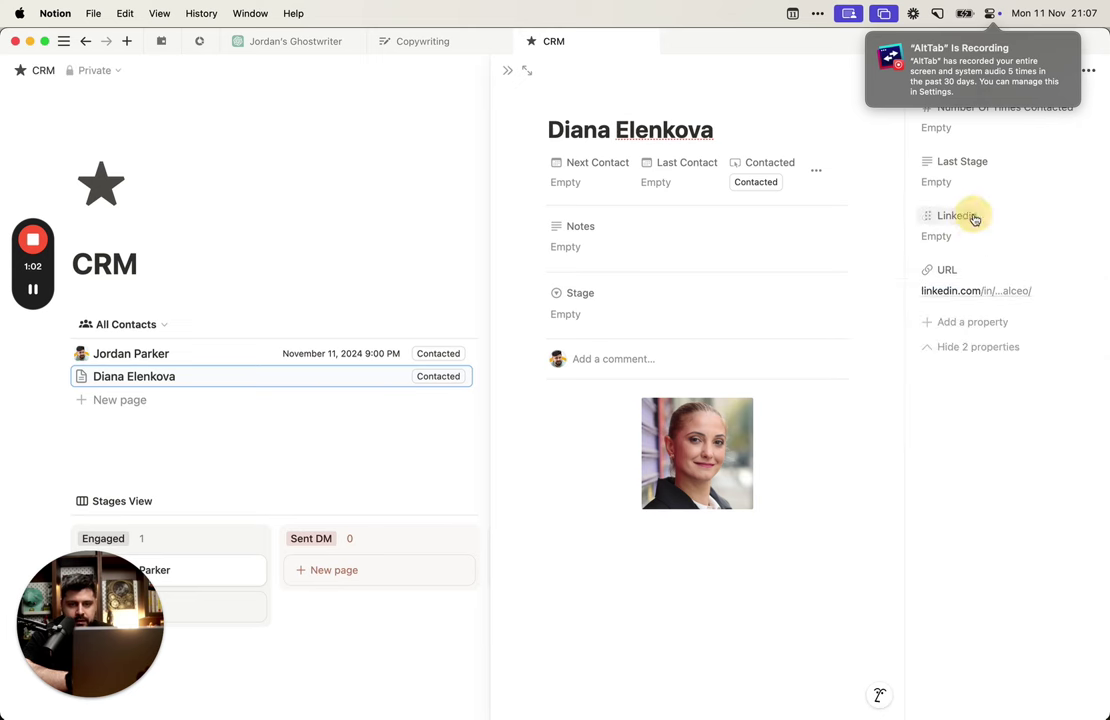
Step: Add a second URL property named Twitter
{"action": "left_click", "coordinate": [996, 329]}
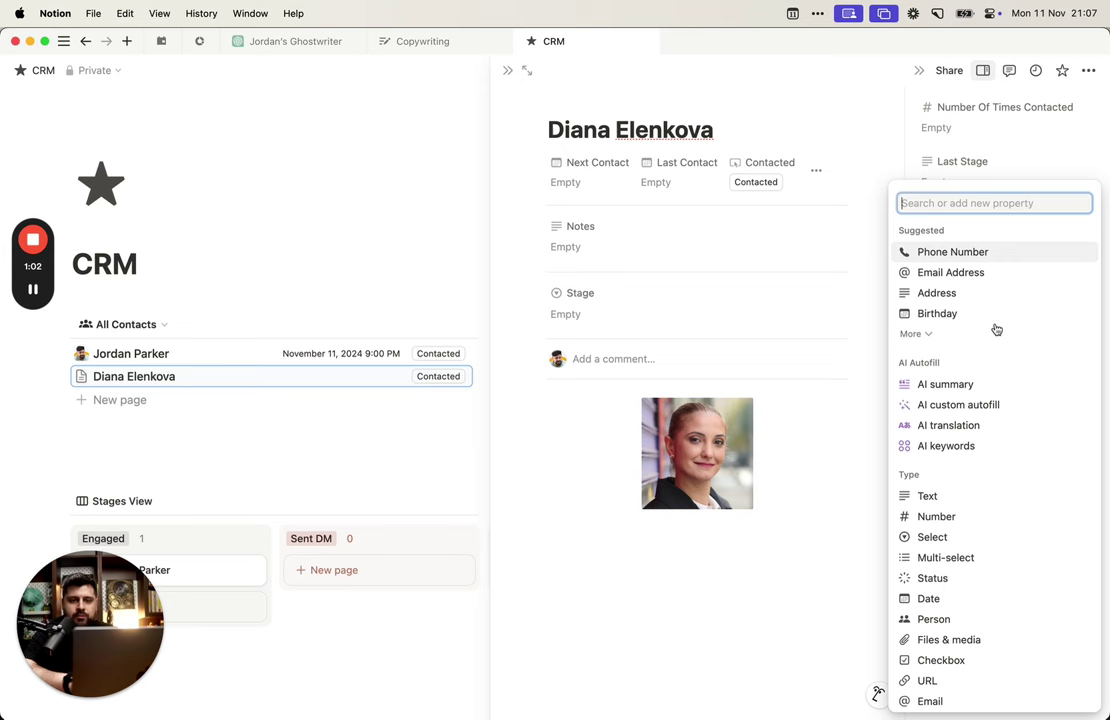
{"action": "type", "text": "Twi"}
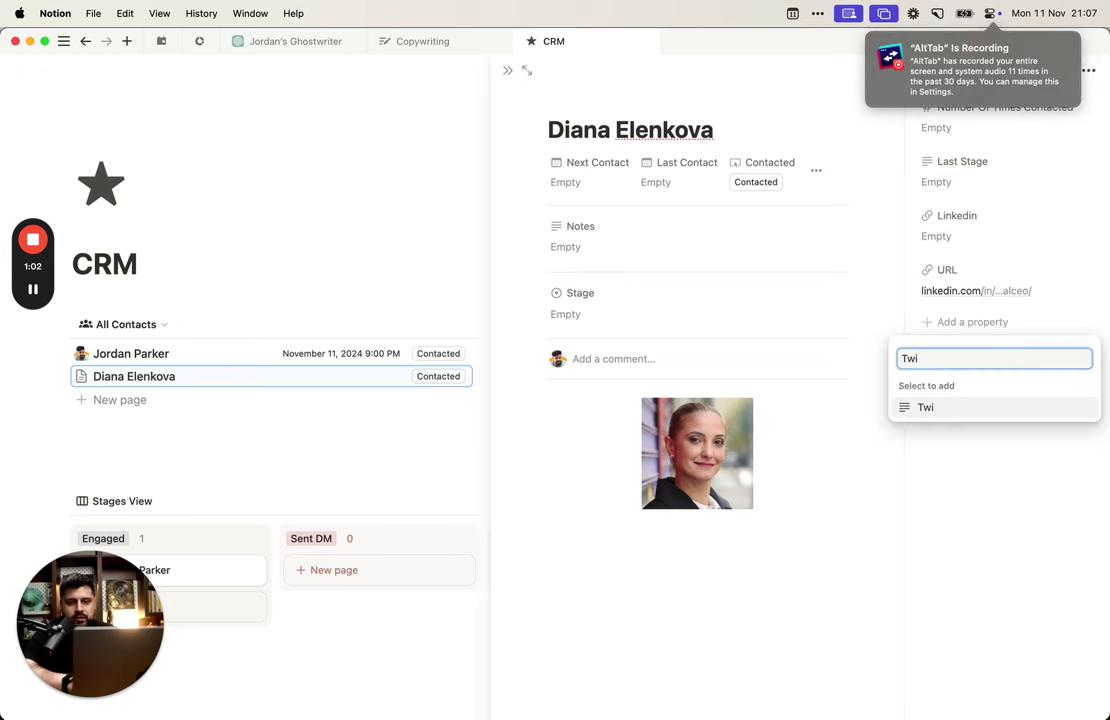
{"action": "key", "text": "BackSpace"}
{"action": "key", "text": "BackSpace"}
{"action": "key", "text": "BackSpace"}
{"action": "type", "text": "url"}
{"action": "key", "text": "Return"}
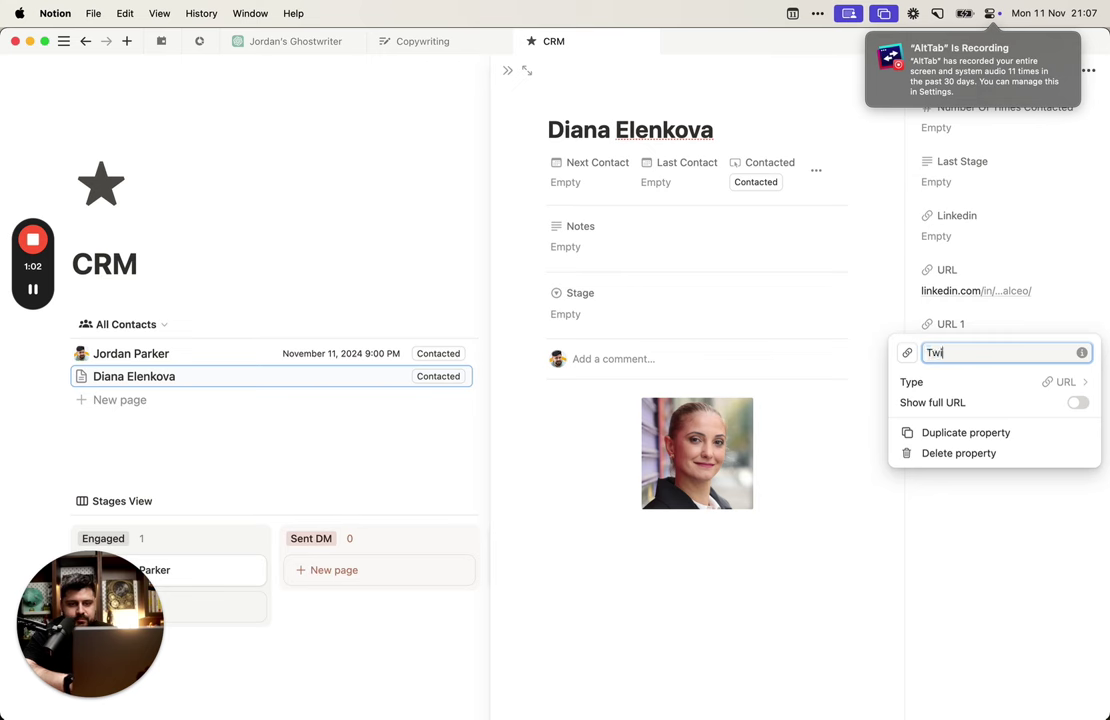
{"action": "key", "text": "Escape"}
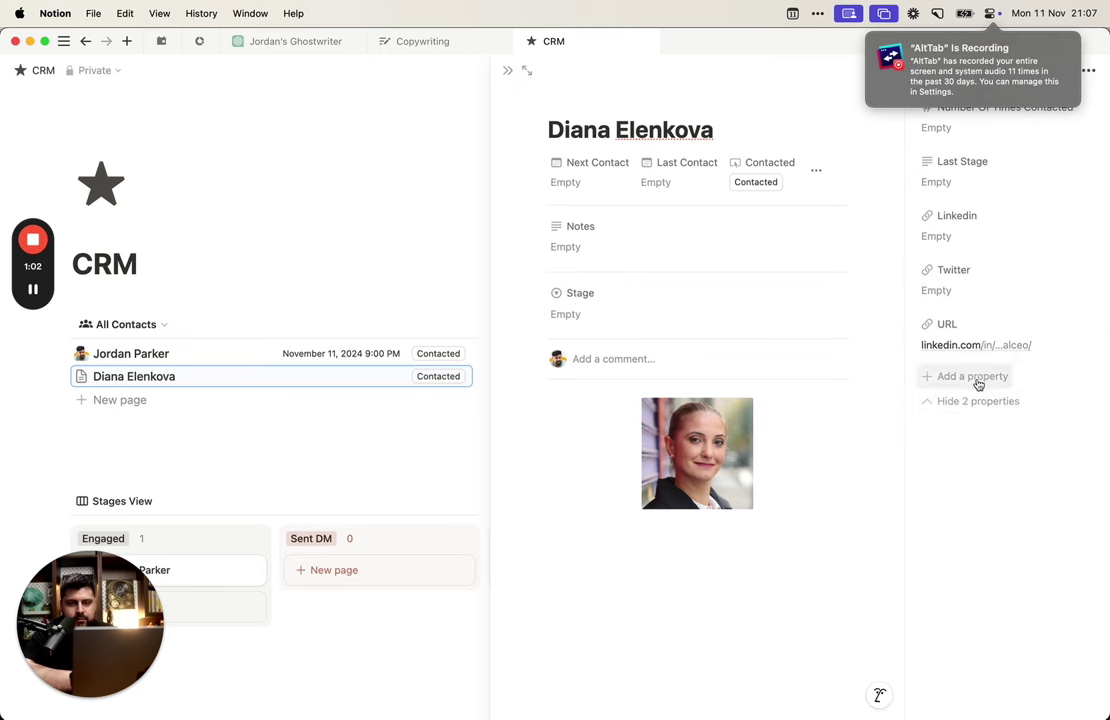
Step: Add a third URL property named Website
{"action": "left_click", "coordinate": [979, 384]}
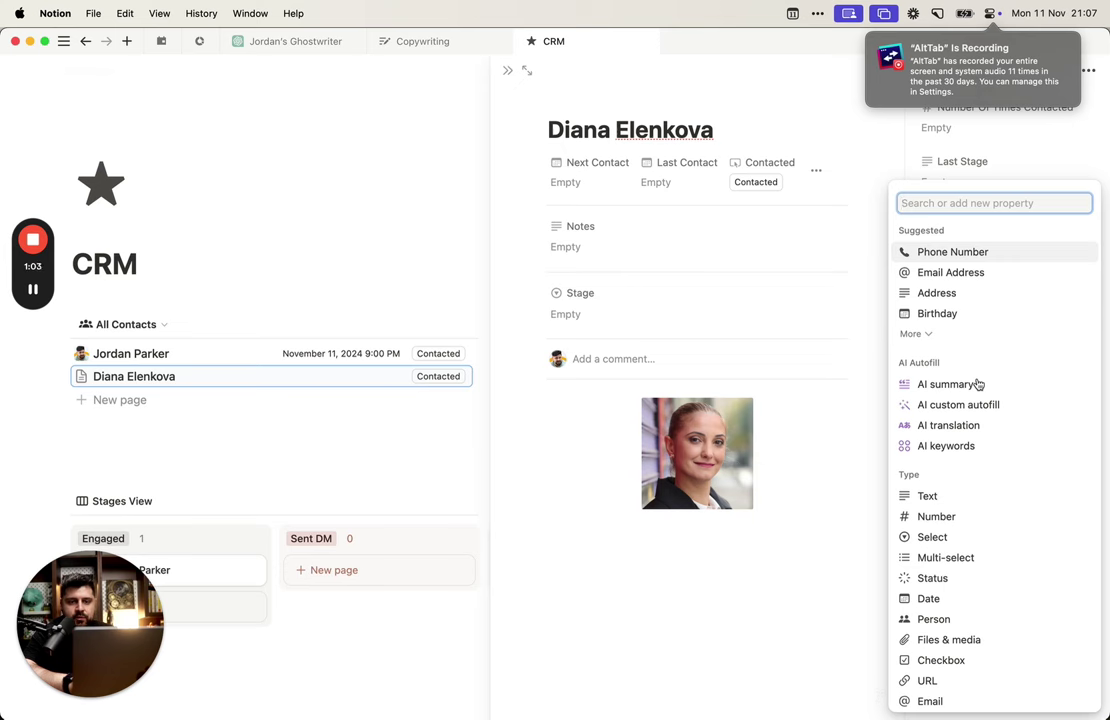
{"action": "type", "text": "url"}
{"action": "key", "text": "Return"}
{"action": "type", "text": "Webs"}
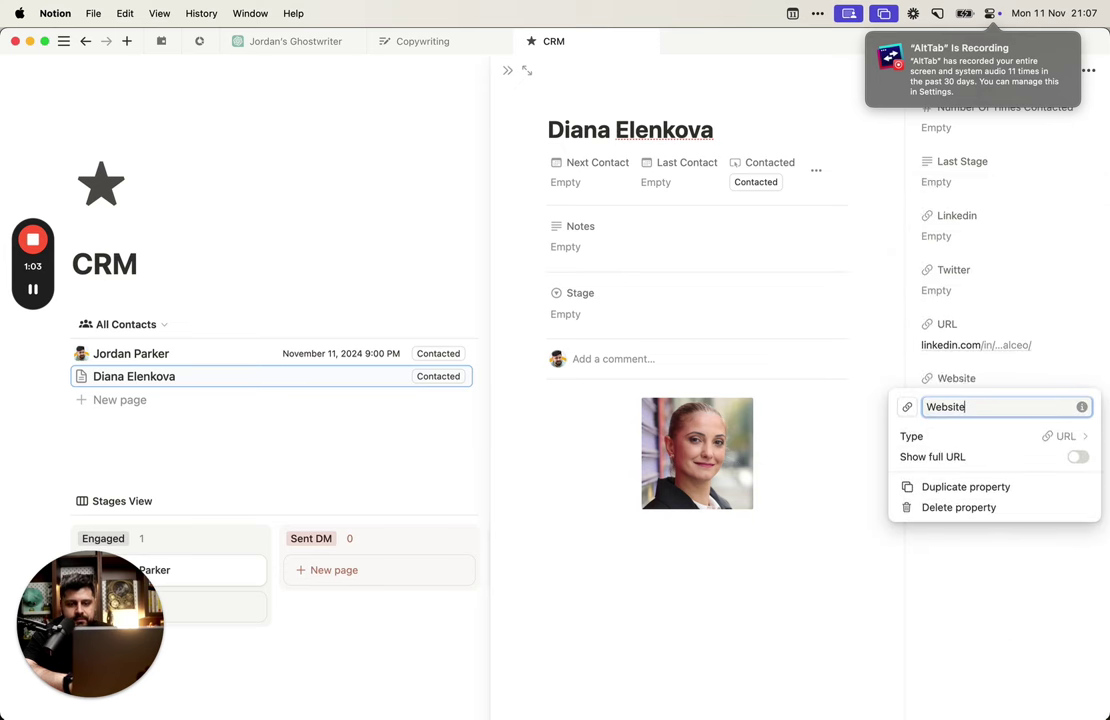
{"action": "type", "text": "ite"}
{"action": "key", "text": "Escape"}
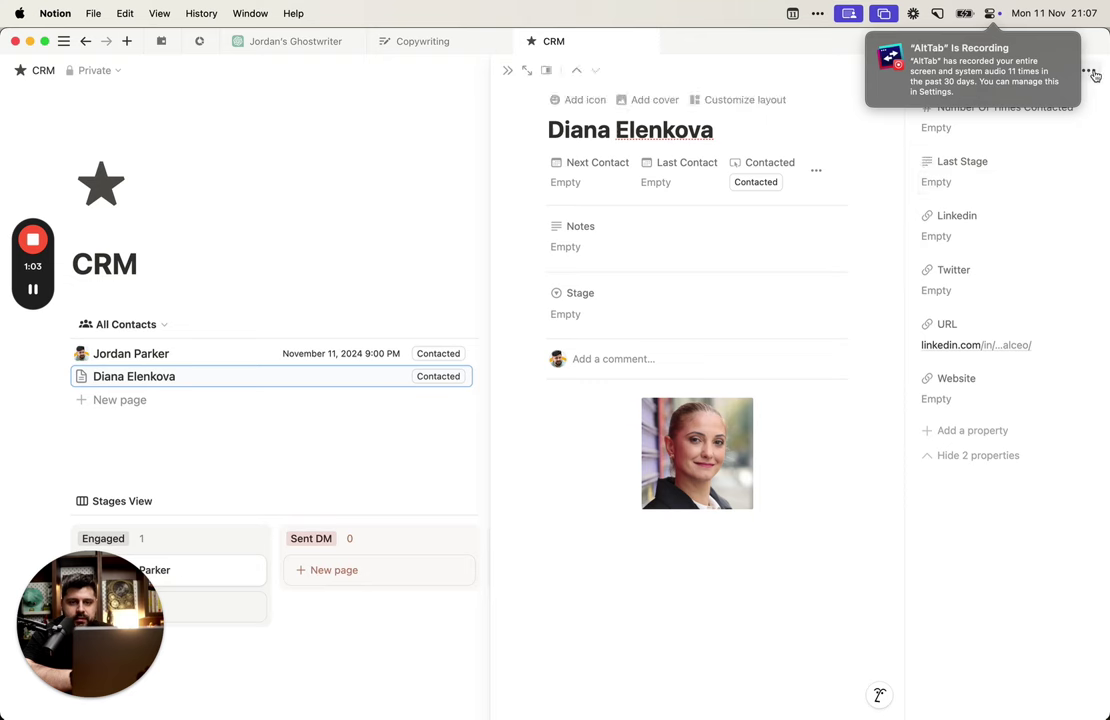
{"action": "left_click", "coordinate": [1089, 70]}
Step: In the page layout editor, add a Linkedin section below Stage, discarding extra empty sections
{"action": "left_click", "coordinate": [728, 99]}
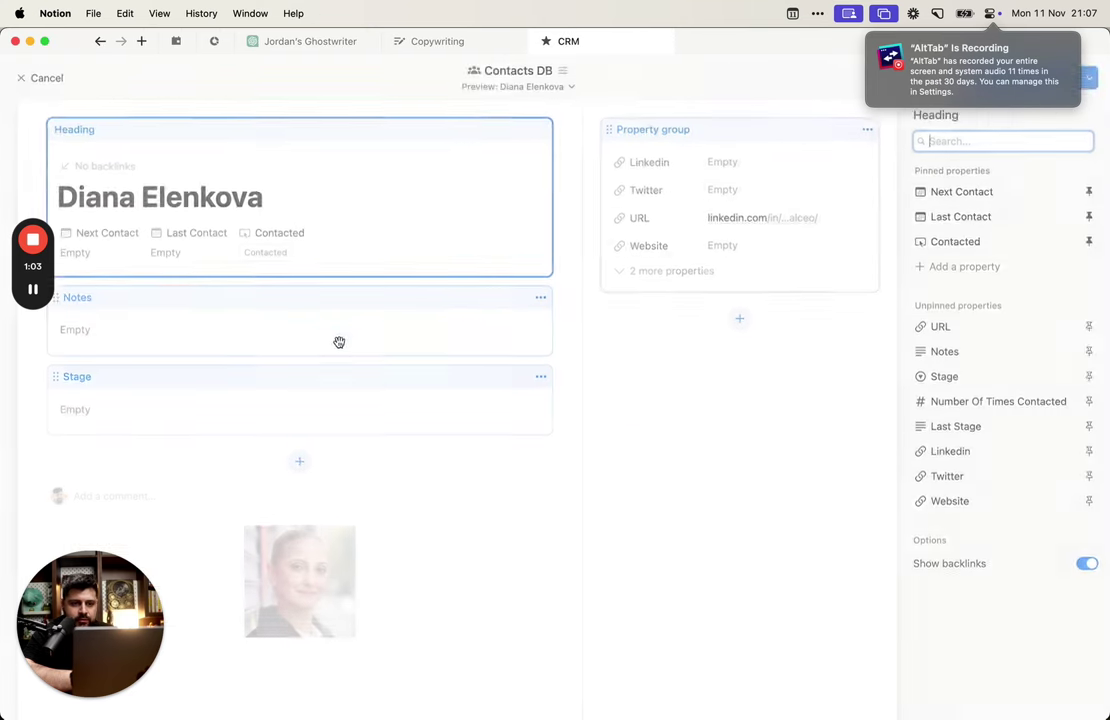
{"action": "left_click", "coordinate": [299, 460]}
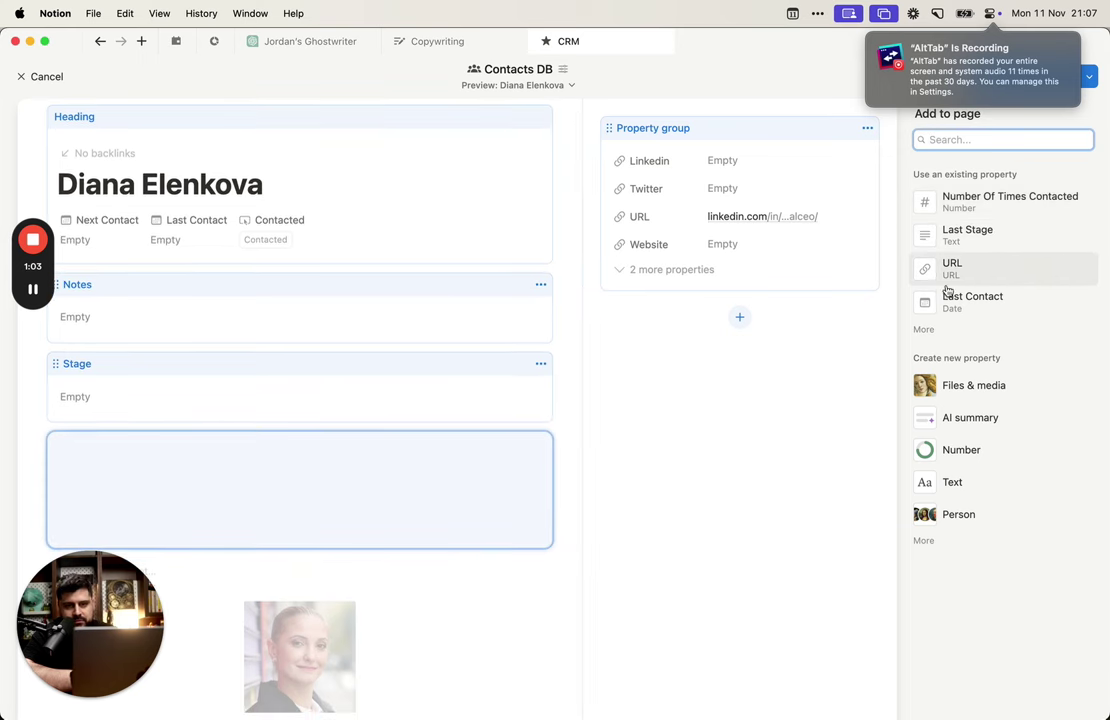
{"action": "left_click", "coordinate": [930, 330]}
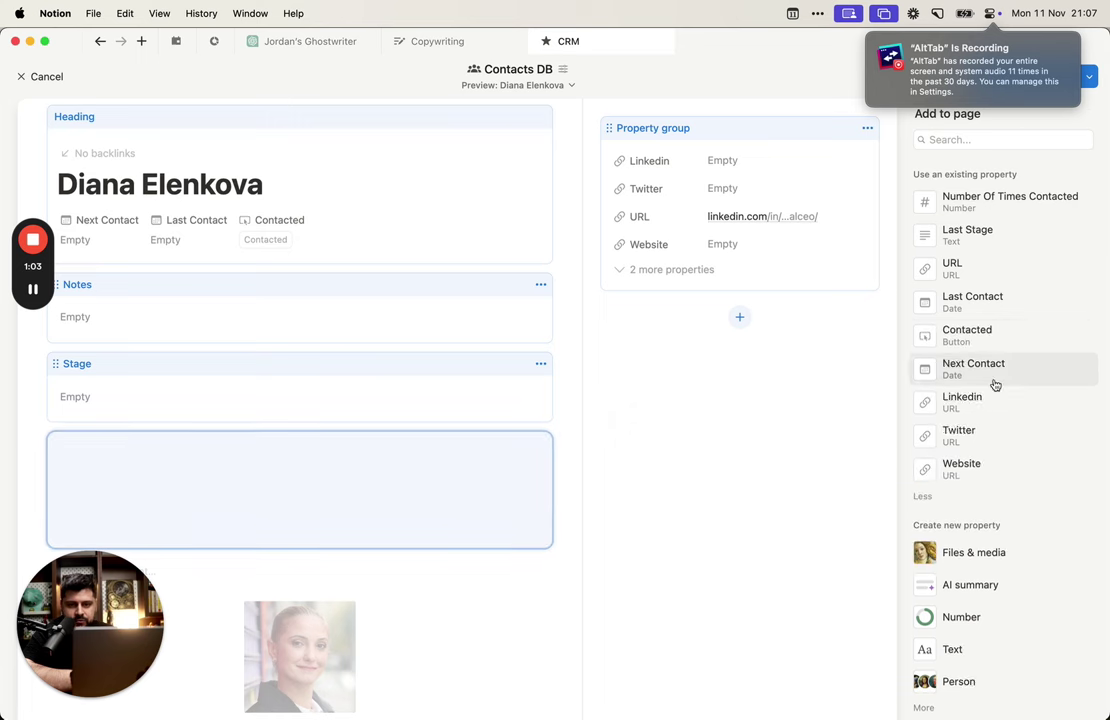
{"action": "left_click", "coordinate": [985, 390]}
{"action": "left_click", "coordinate": [299, 536]}
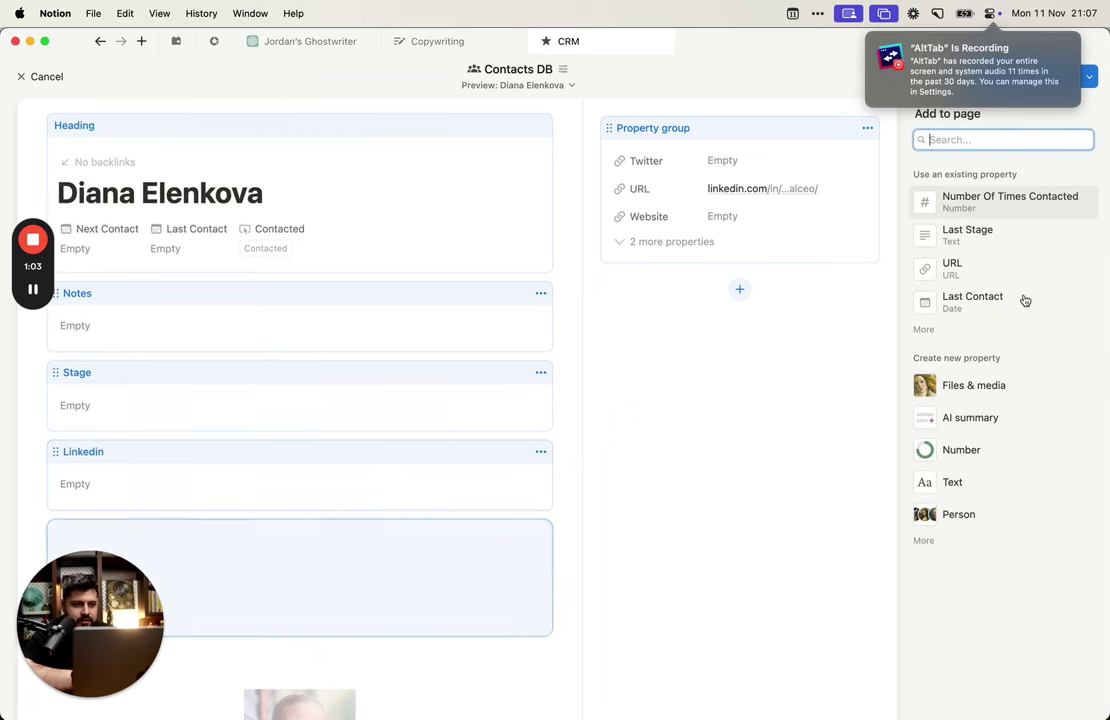
{"action": "left_click", "coordinate": [929, 330]}
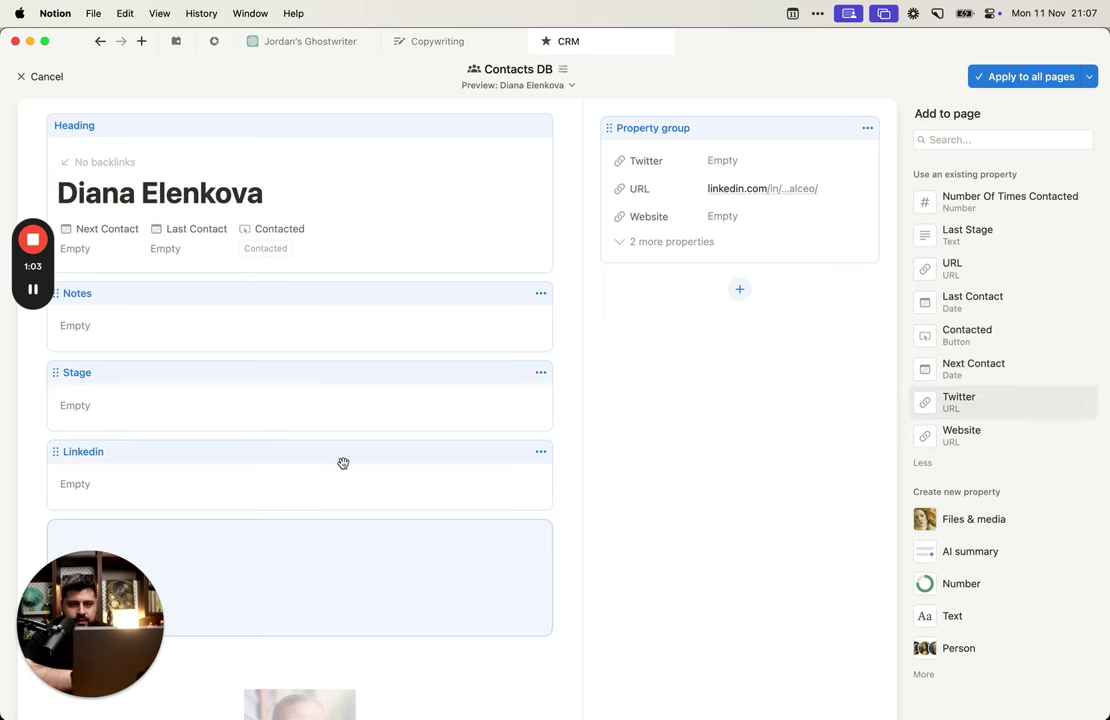
{"action": "left_click", "coordinate": [515, 513]}
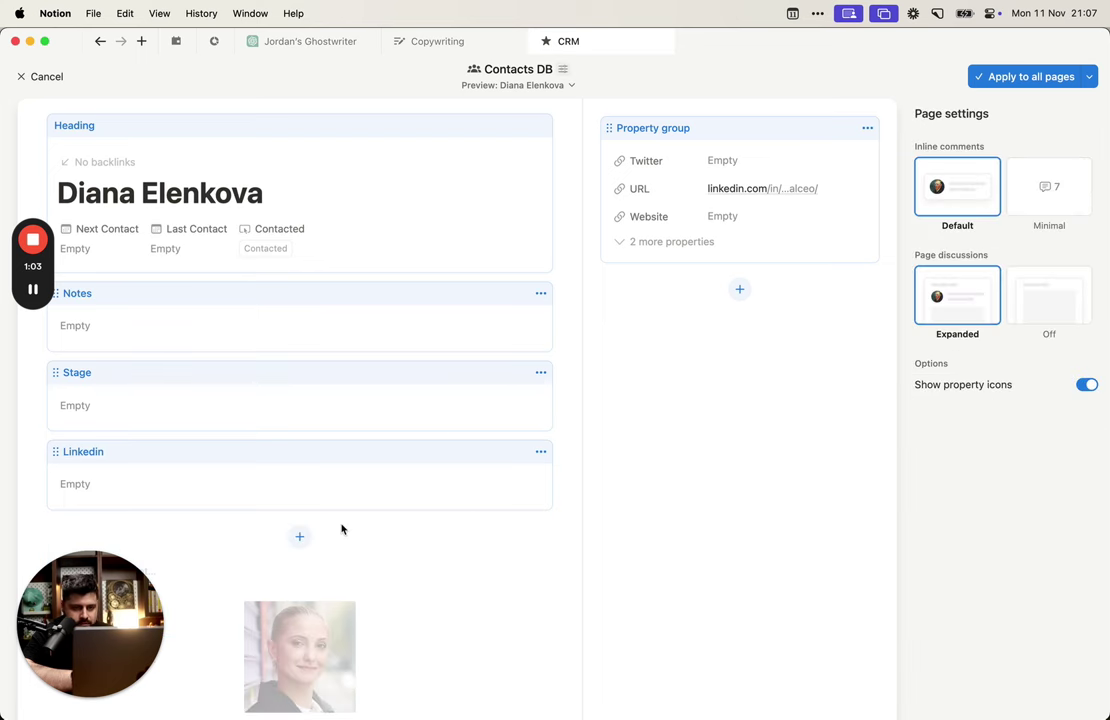
{"action": "left_click", "coordinate": [299, 536]}
{"action": "left_click", "coordinate": [597, 515]}
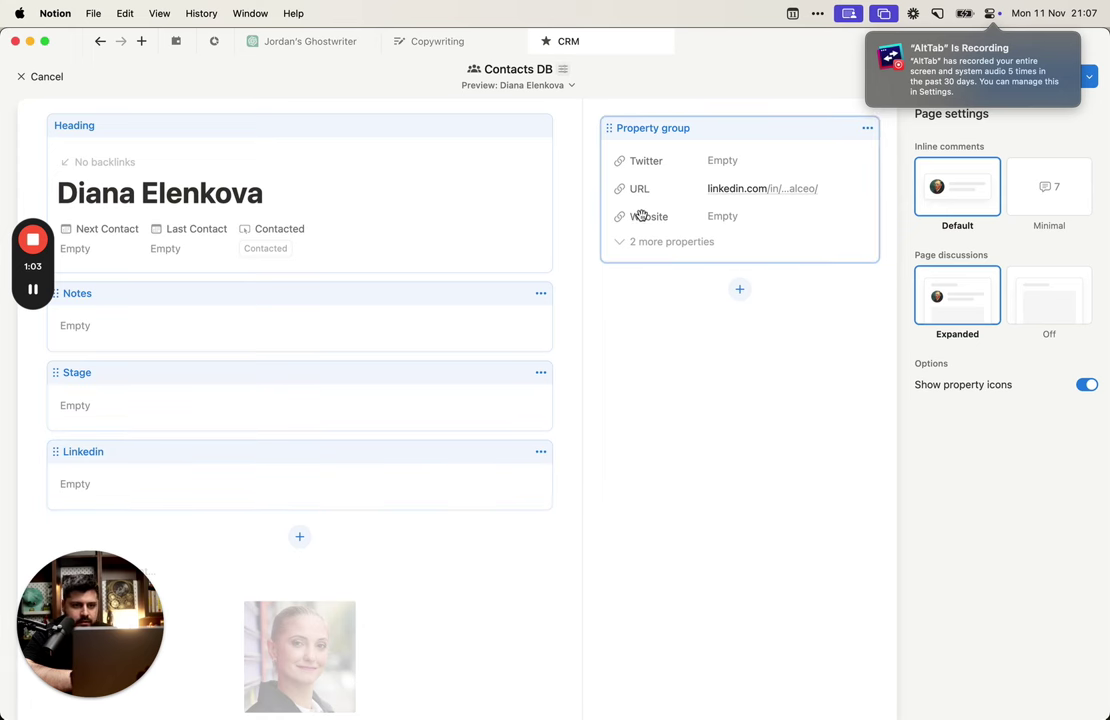
Step: Set the URL property in the property group to always show
{"action": "left_click_drag", "start_coordinate": [641, 216], "coordinate": [711, 188]}
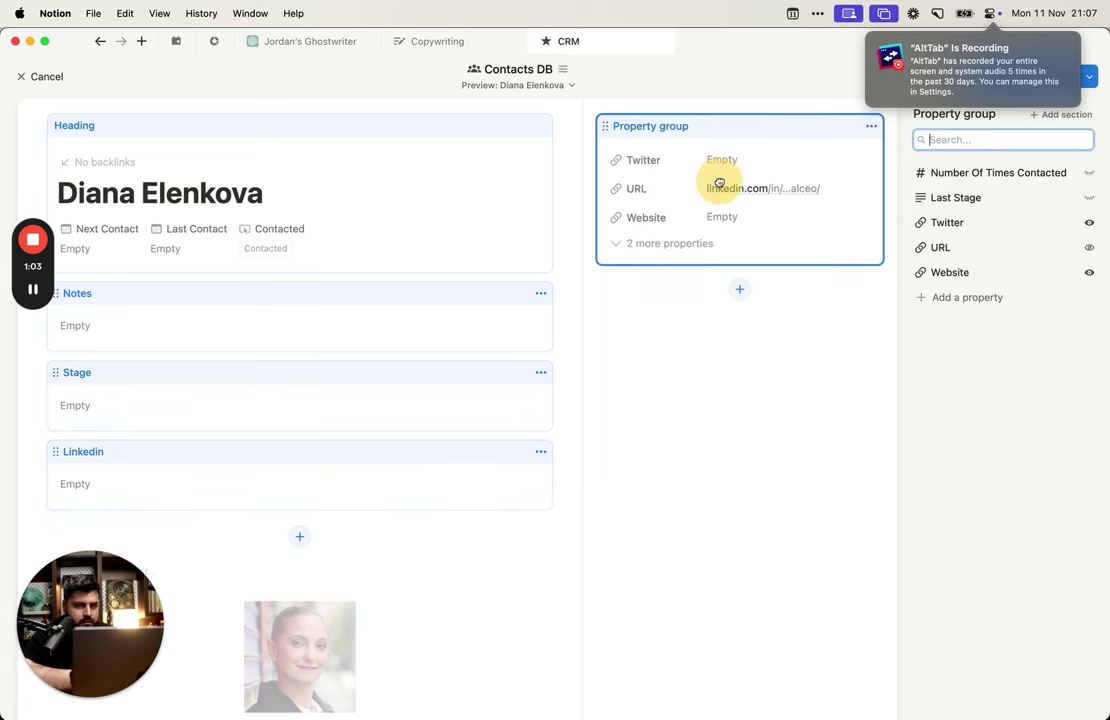
{"action": "left_click", "coordinate": [1090, 248]}
{"action": "left_click", "coordinate": [1077, 278]}
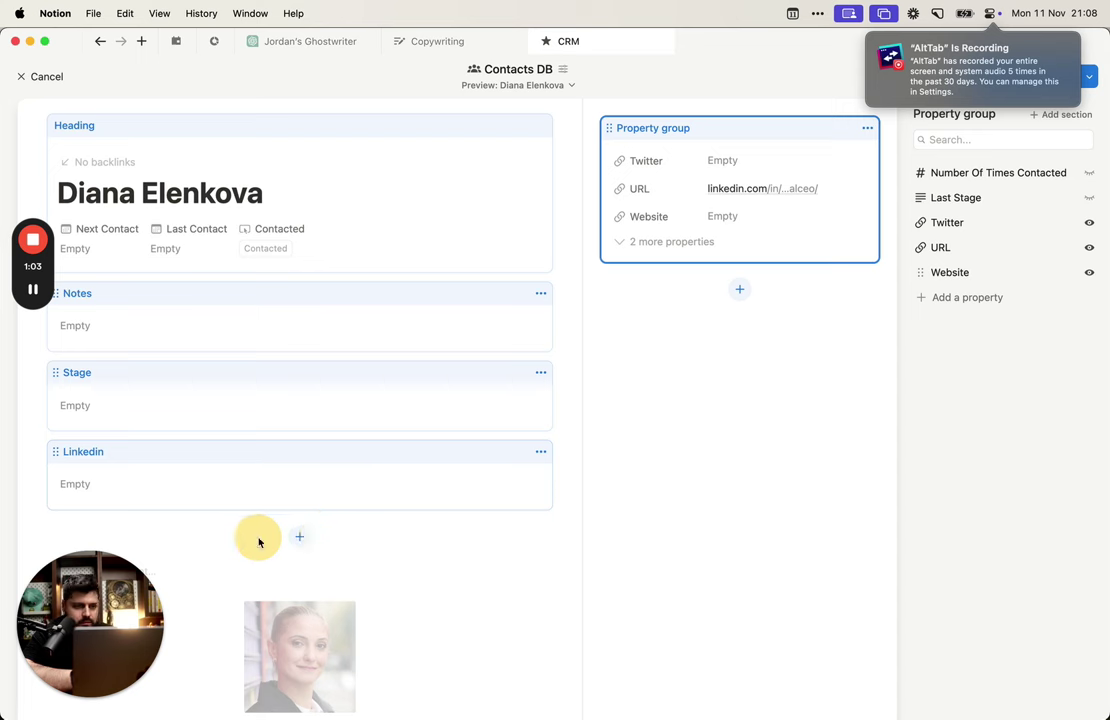
{"action": "left_click", "coordinate": [434, 521]}
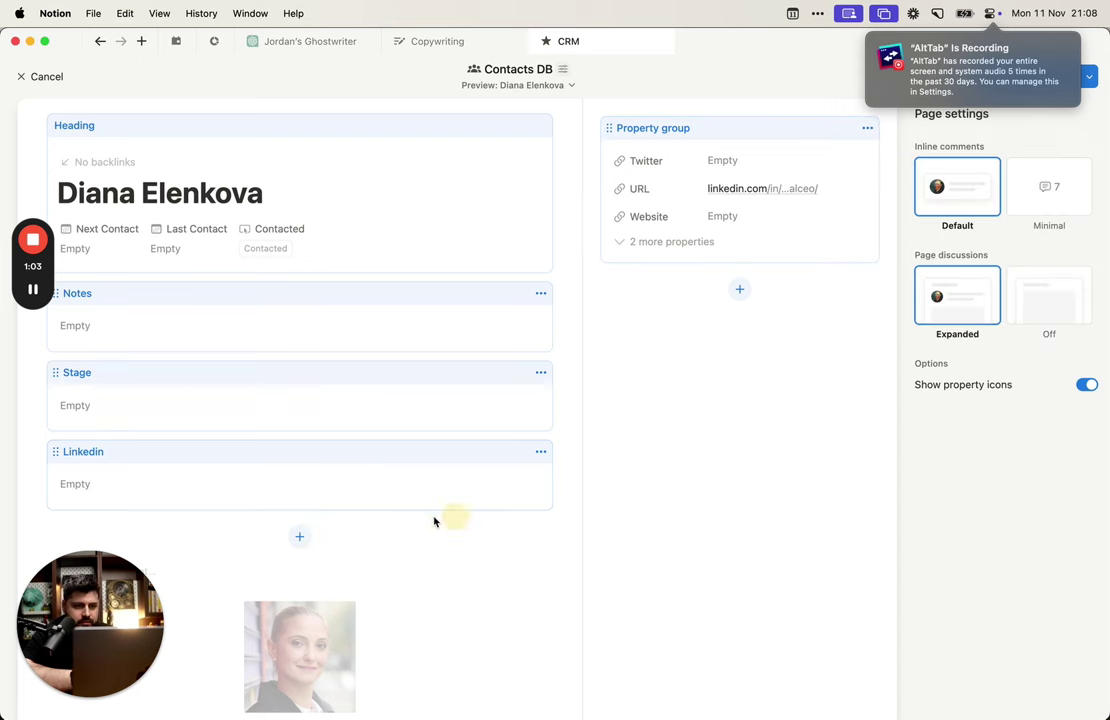
Step: Add Twitter and Website sections below Linkedin
{"action": "left_click", "coordinate": [300, 540]}
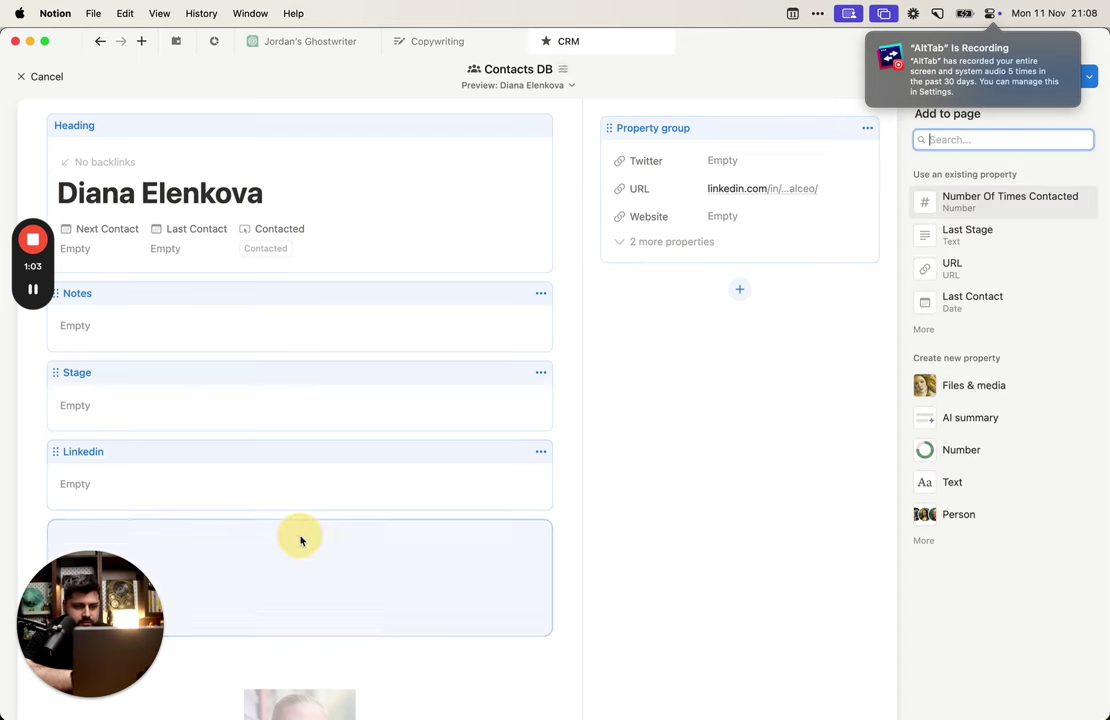
{"action": "left_click", "coordinate": [924, 332]}
{"action": "left_click", "coordinate": [987, 402]}
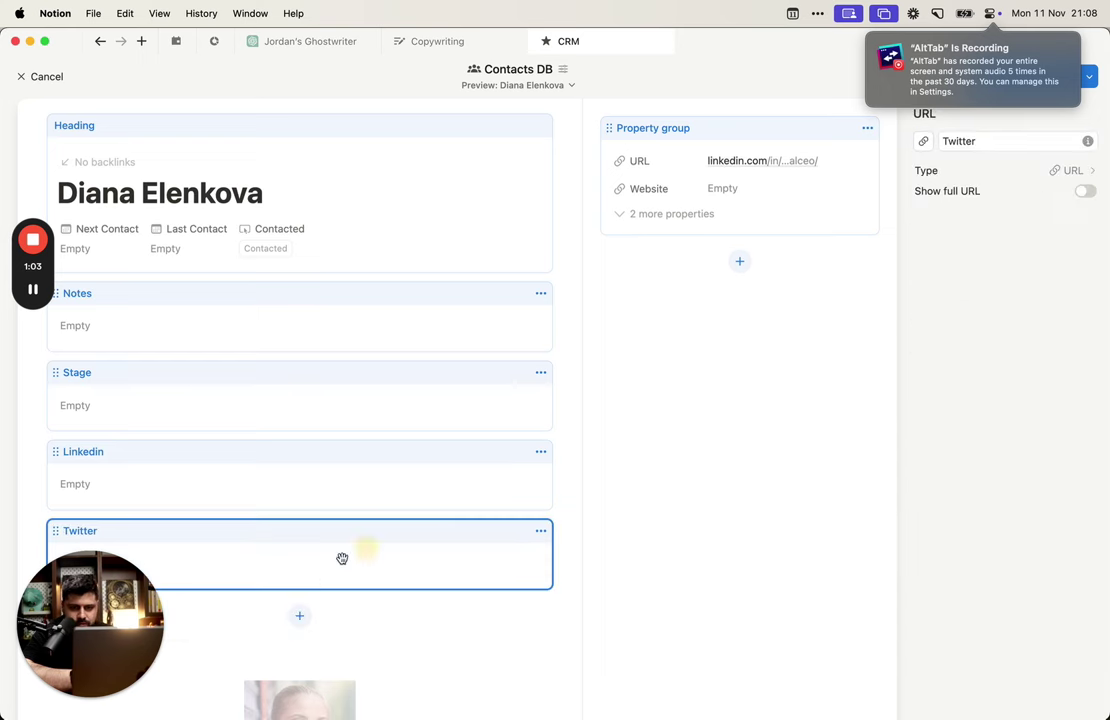
{"action": "left_click", "coordinate": [303, 616]}
{"action": "left_click", "coordinate": [922, 330]}
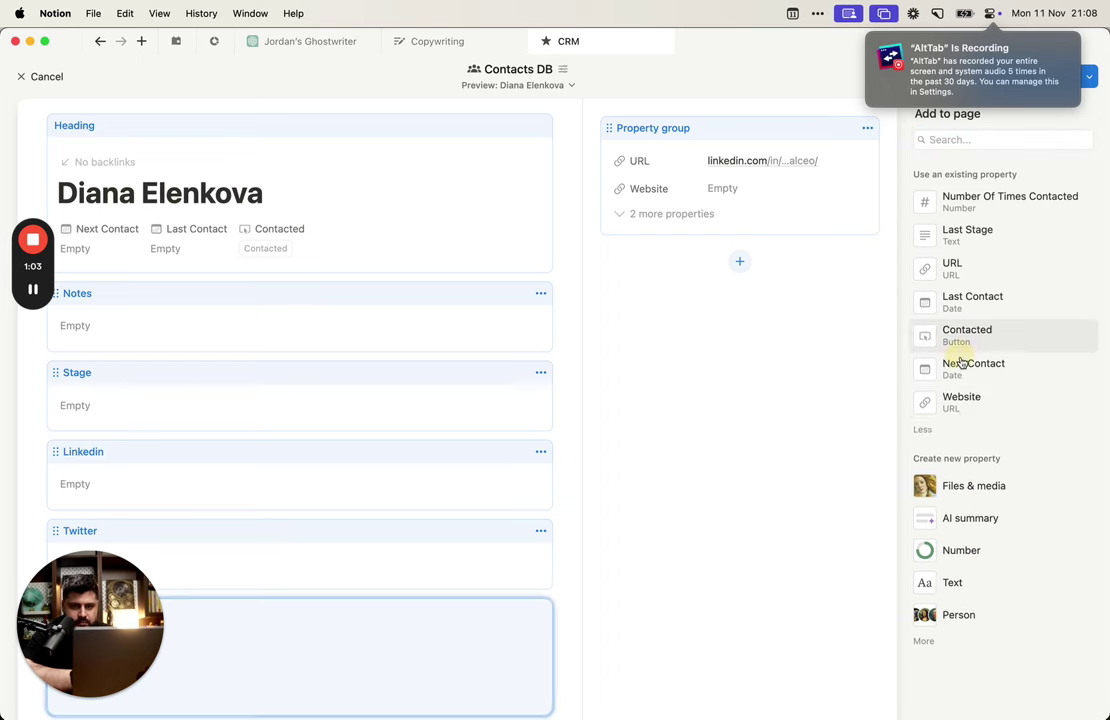
{"action": "left_click", "coordinate": [953, 410]}
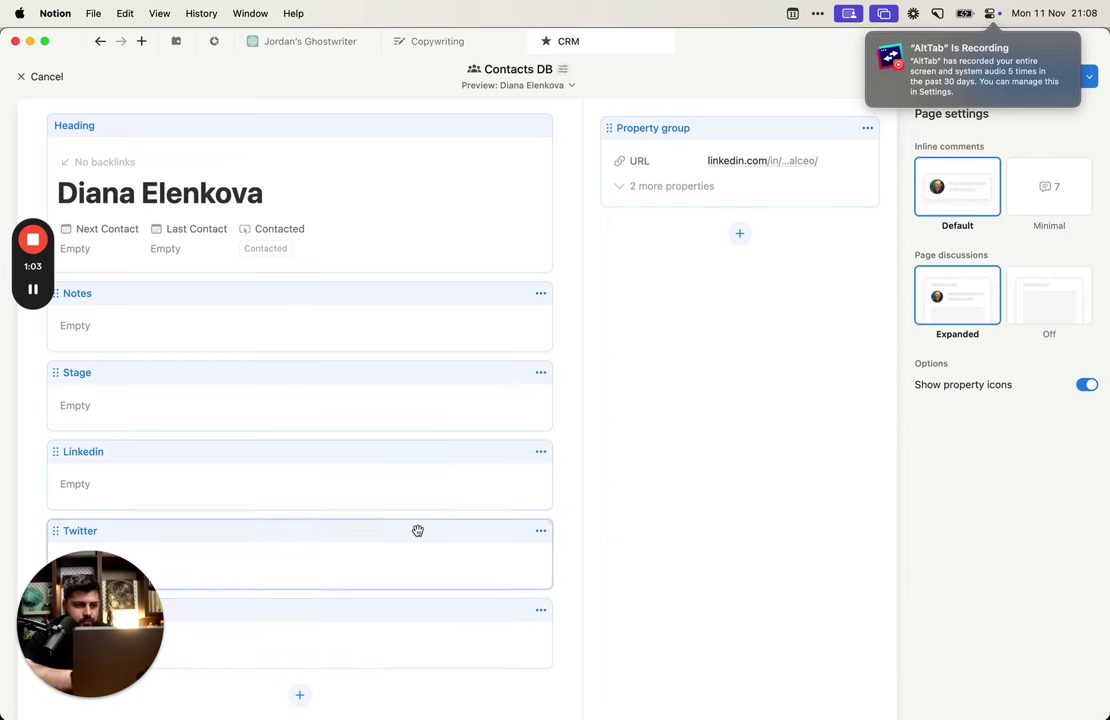
{"action": "scroll", "coordinate": [390, 450], "scroll_direction": "down", "scroll_amount": 3}
{"action": "scroll", "coordinate": [367, 364], "scroll_direction": "up", "scroll_amount": 3}
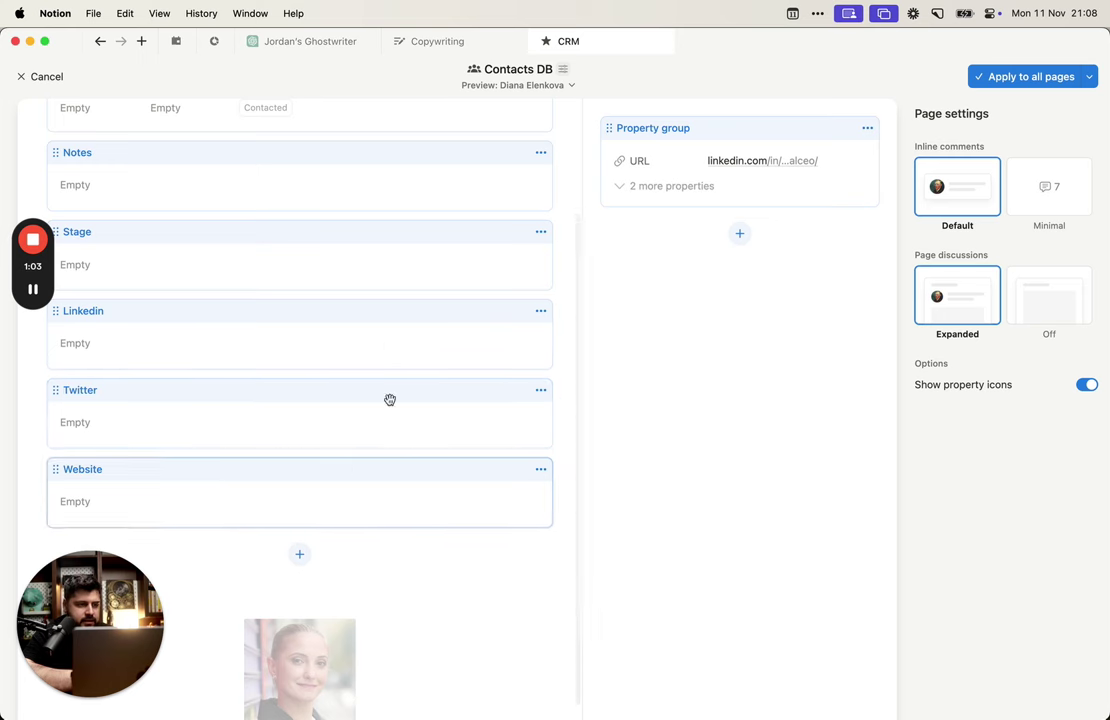
Step: Move Stage below Website and the property group into the main column beneath it
{"action": "left_click", "coordinate": [718, 188]}
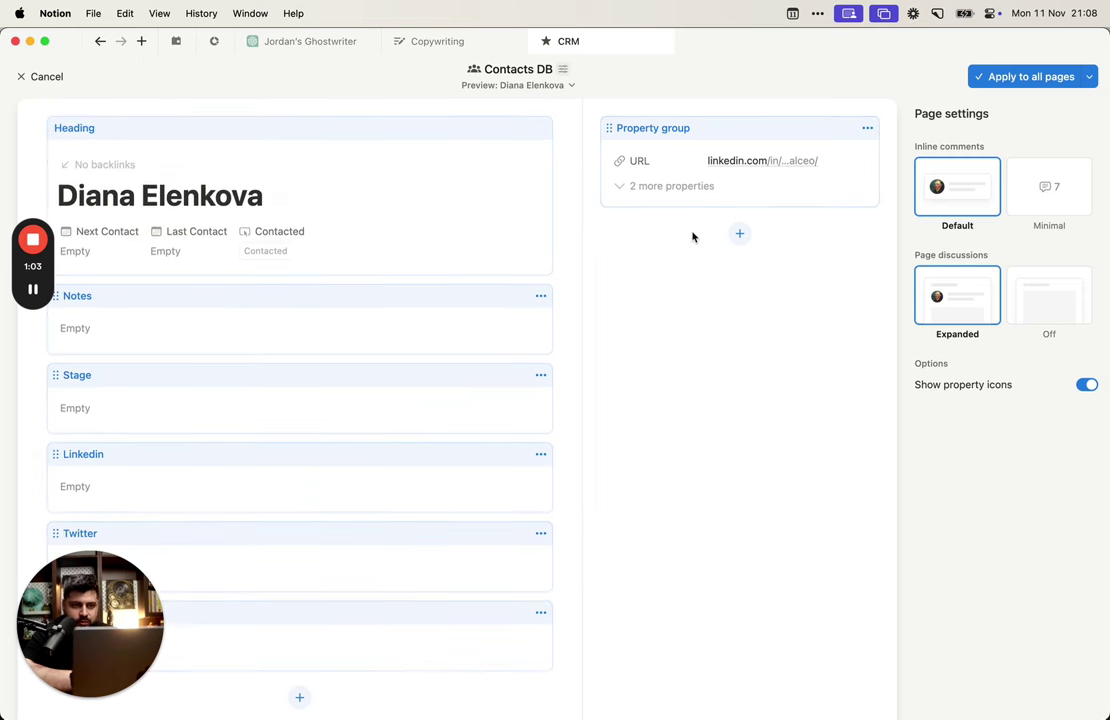
{"action": "scroll", "coordinate": [395, 453], "scroll_direction": "down", "scroll_amount": 3}
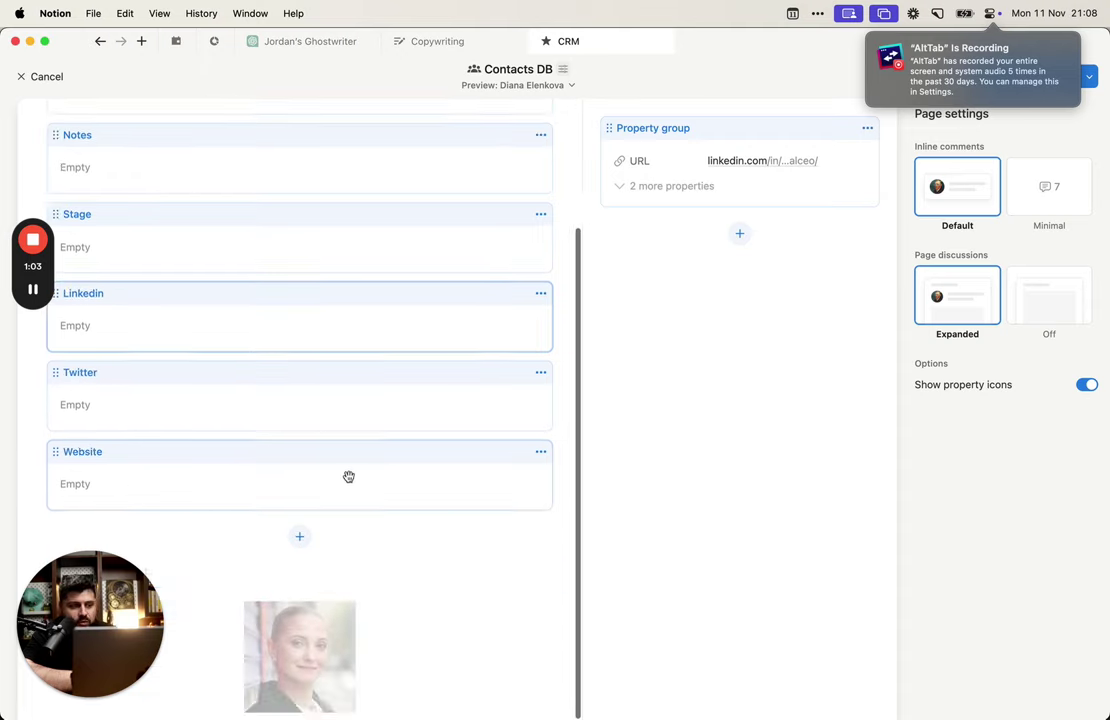
{"action": "left_click_drag", "start_coordinate": [166, 277], "coordinate": [215, 509]}
{"action": "scroll", "coordinate": [325, 429], "scroll_direction": "up", "scroll_amount": 2}
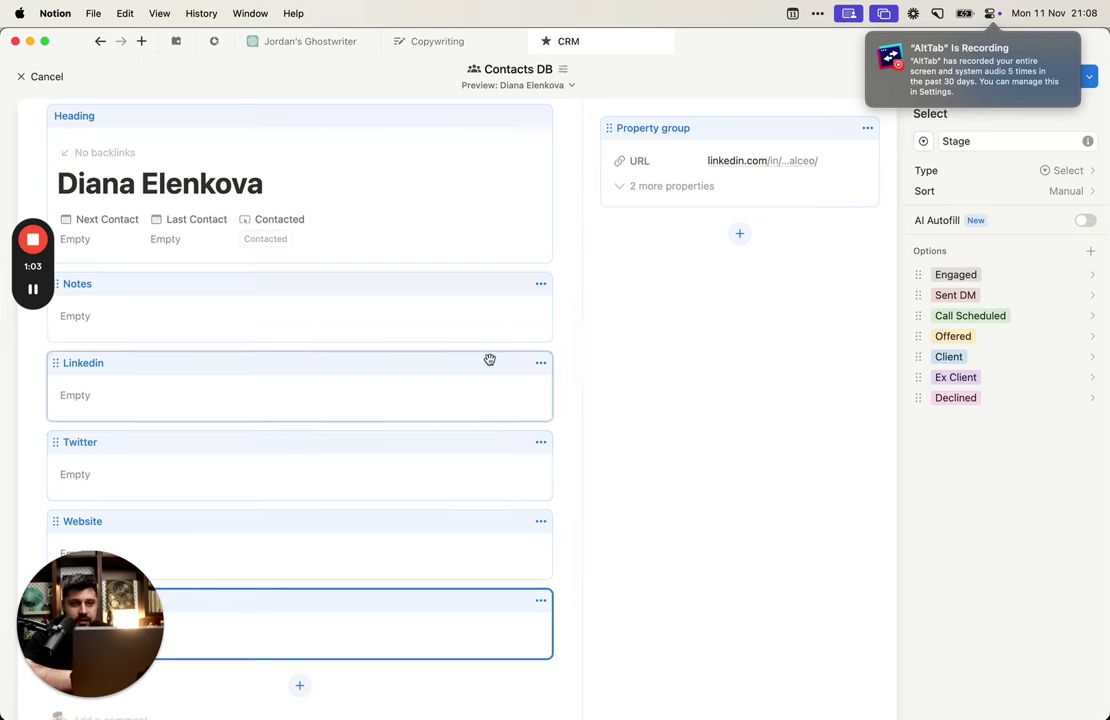
{"action": "left_click_drag", "start_coordinate": [721, 200], "coordinate": [507, 481]}
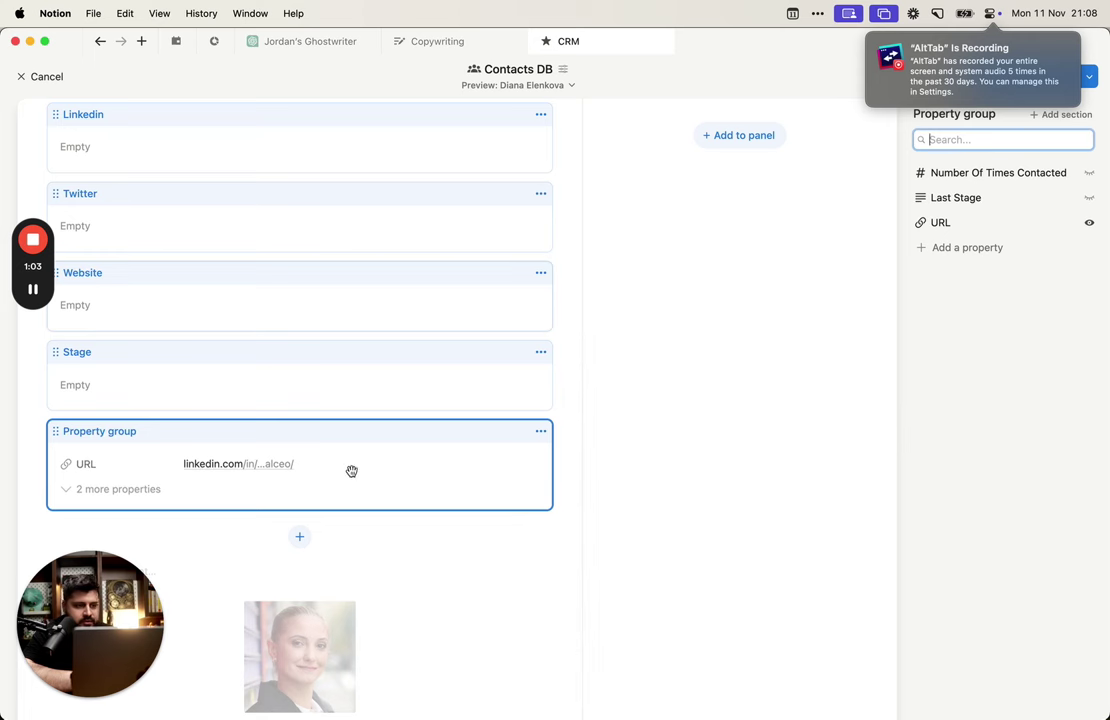
Step: Remove the Stage and Website blocks from the page layout
{"action": "left_click", "coordinate": [540, 352]}
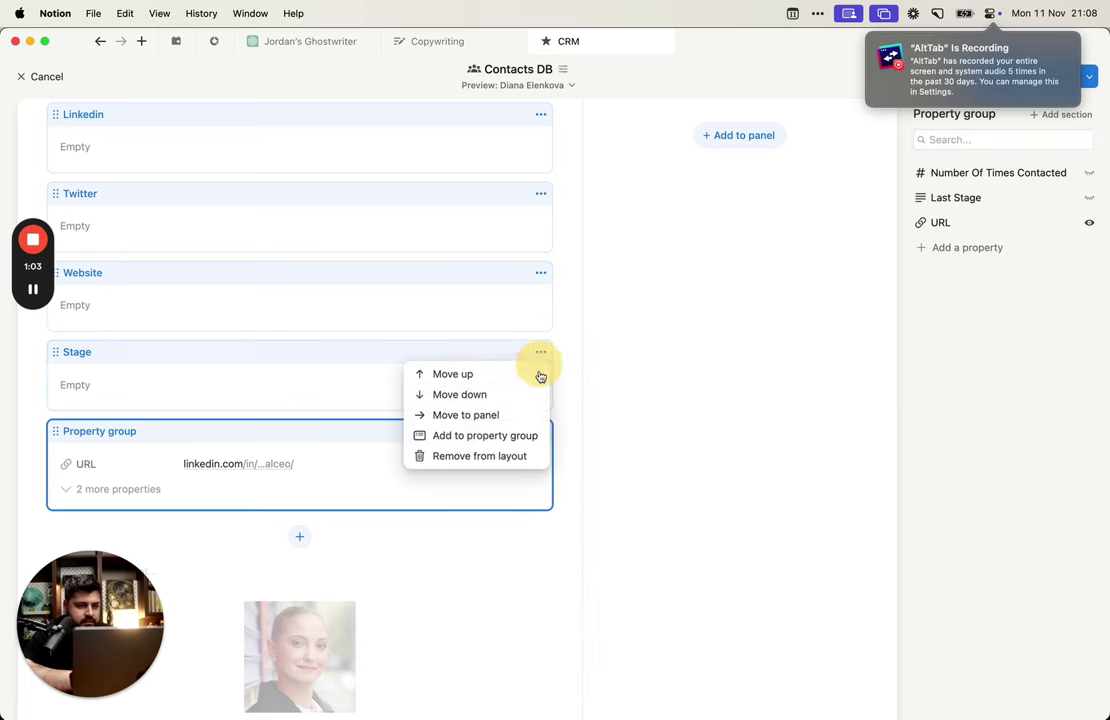
{"action": "left_click", "coordinate": [385, 355]}
{"action": "left_click", "coordinate": [541, 352]}
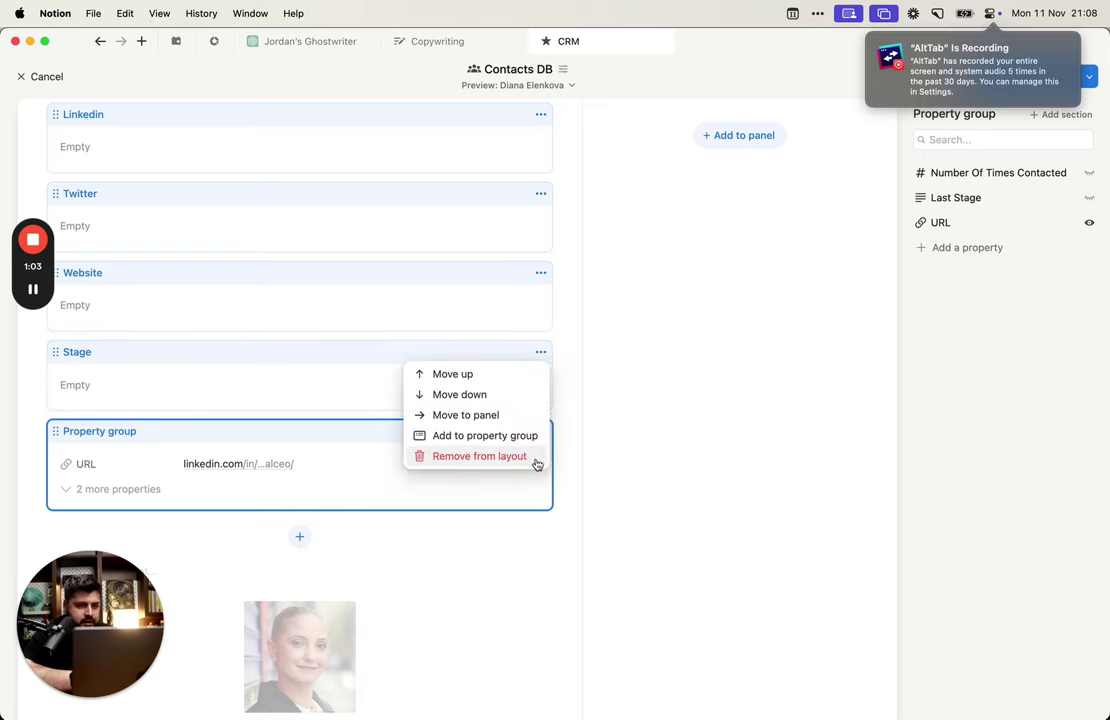
{"action": "left_click", "coordinate": [533, 456]}
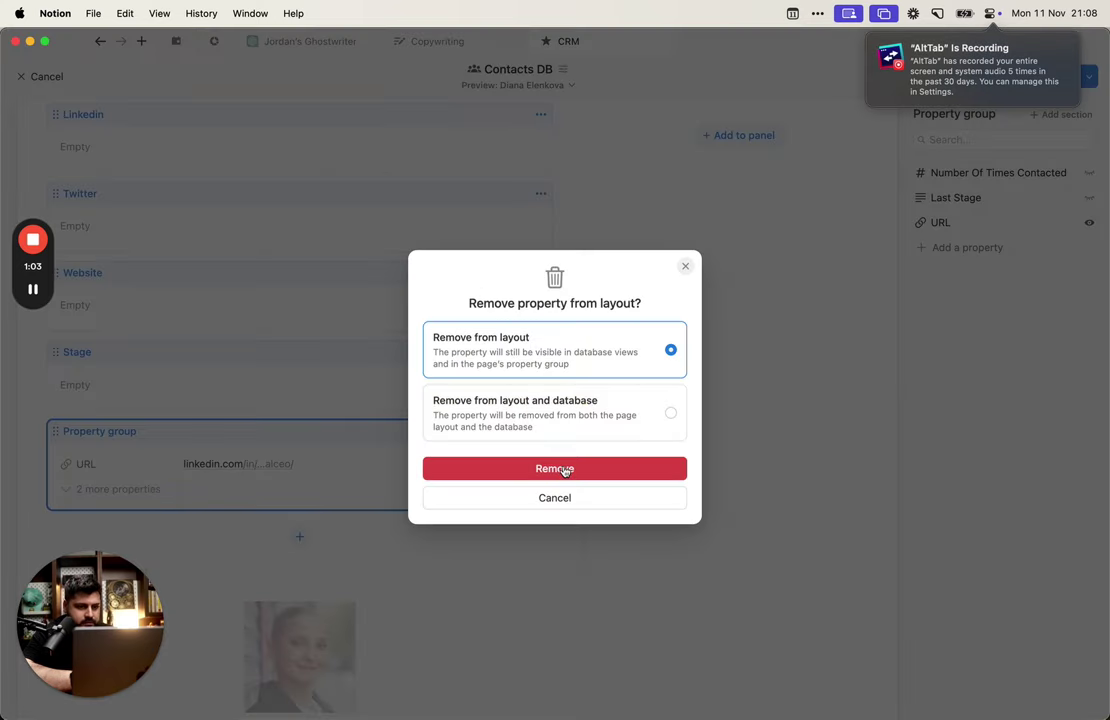
{"action": "left_click", "coordinate": [555, 469]}
{"action": "left_click", "coordinate": [540, 325]}
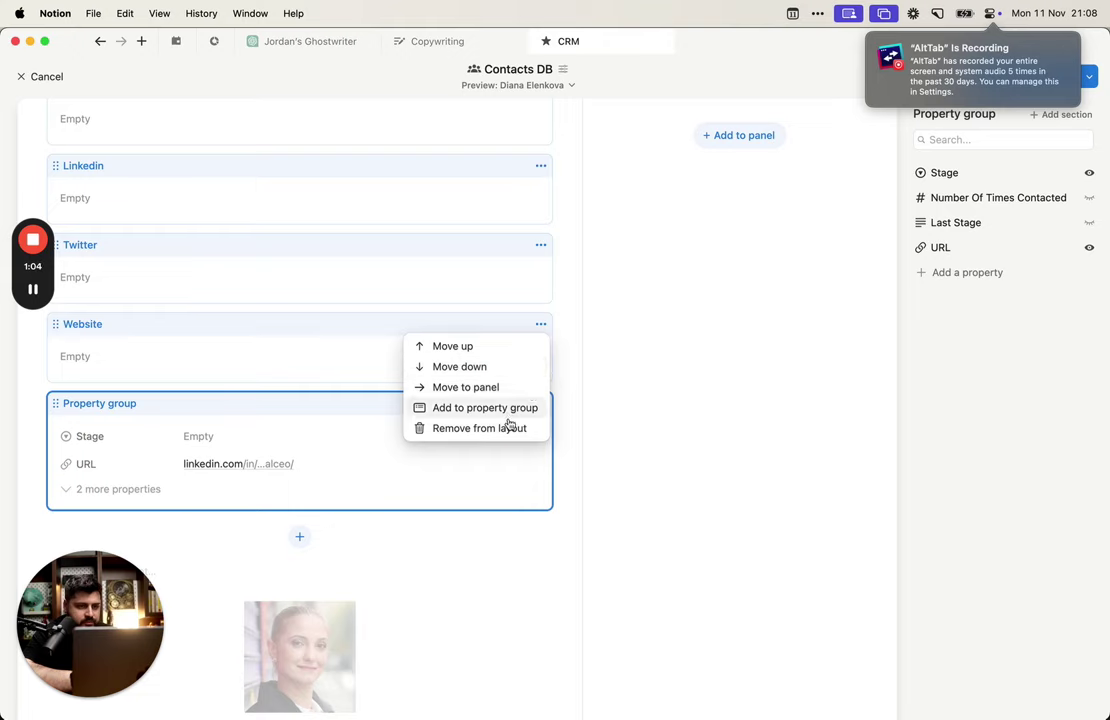
{"action": "left_click", "coordinate": [508, 426]}
{"action": "left_click", "coordinate": [554, 470]}
Step: Remove the Twitter and Linkedin blocks from the layout into the property group
{"action": "left_click", "coordinate": [540, 298]}
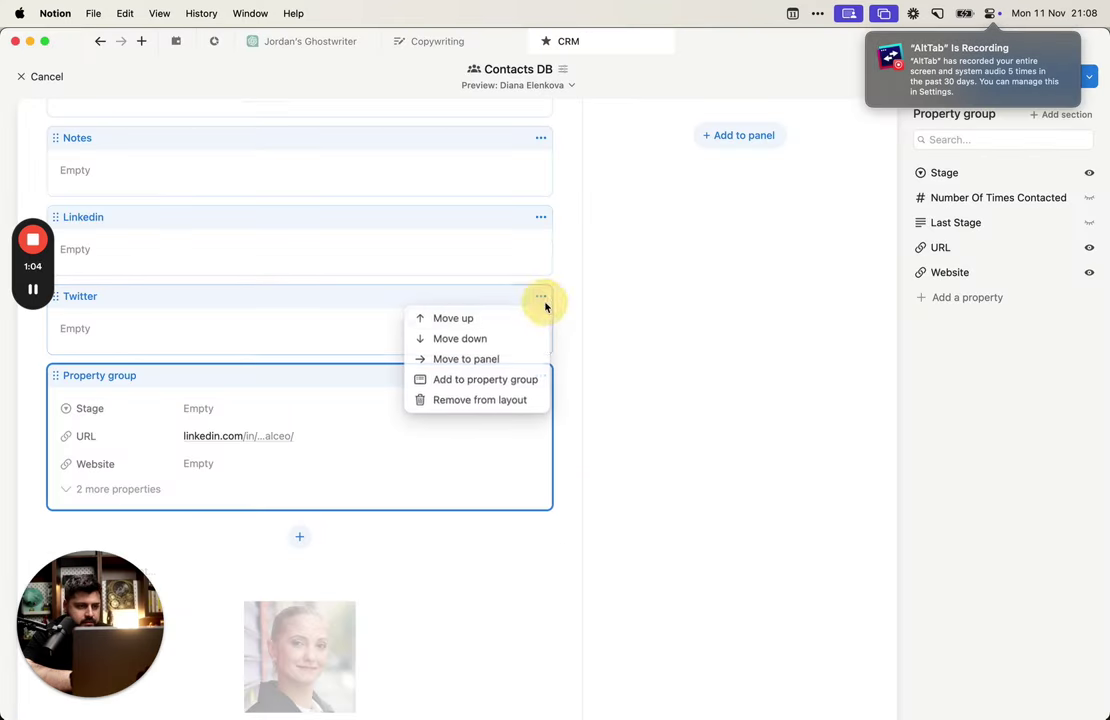
{"action": "left_click", "coordinate": [533, 398]}
{"action": "left_click", "coordinate": [552, 468]}
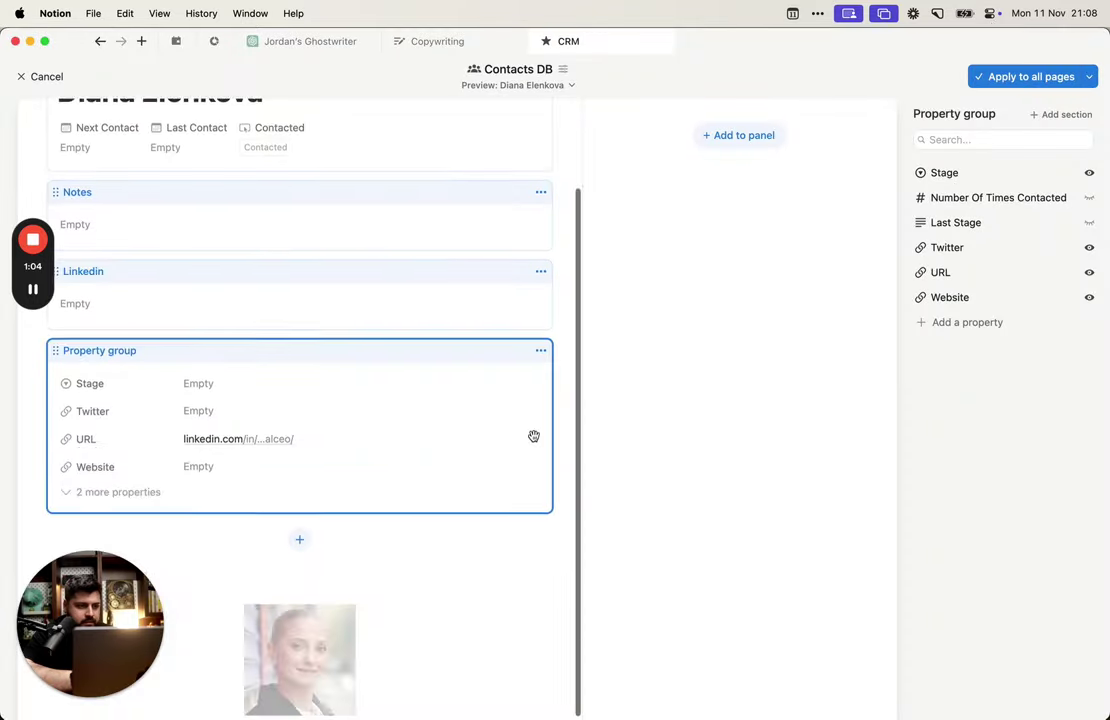
{"action": "left_click", "coordinate": [541, 377]}
{"action": "left_click", "coordinate": [540, 480]}
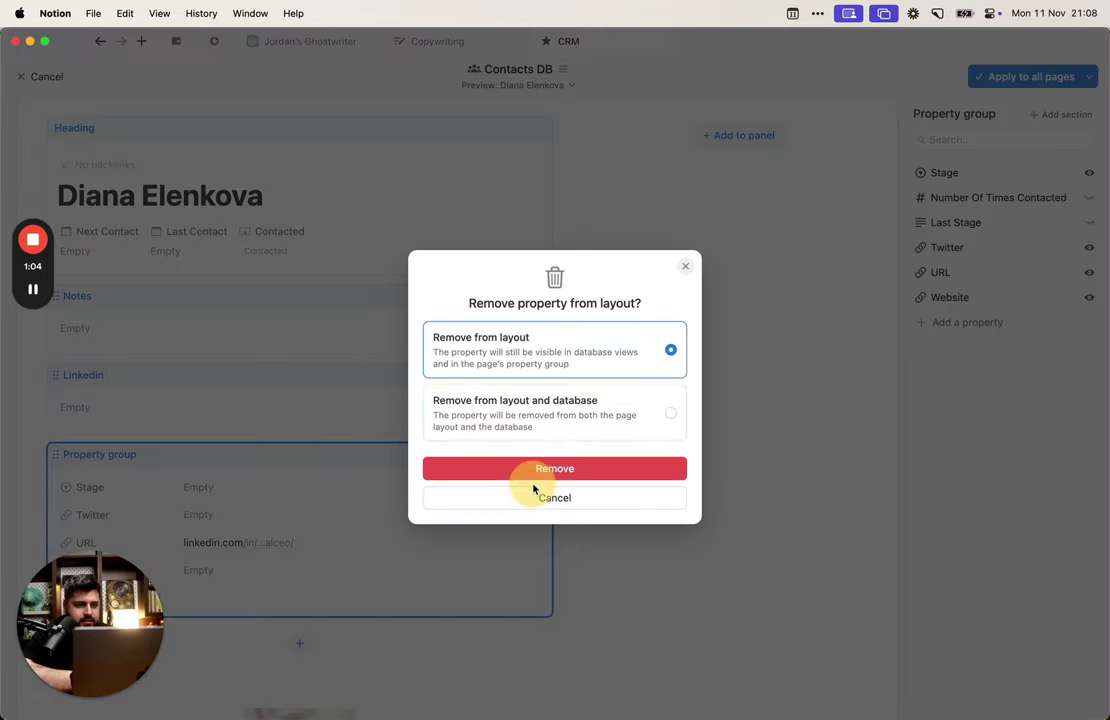
{"action": "left_click", "coordinate": [555, 467]}
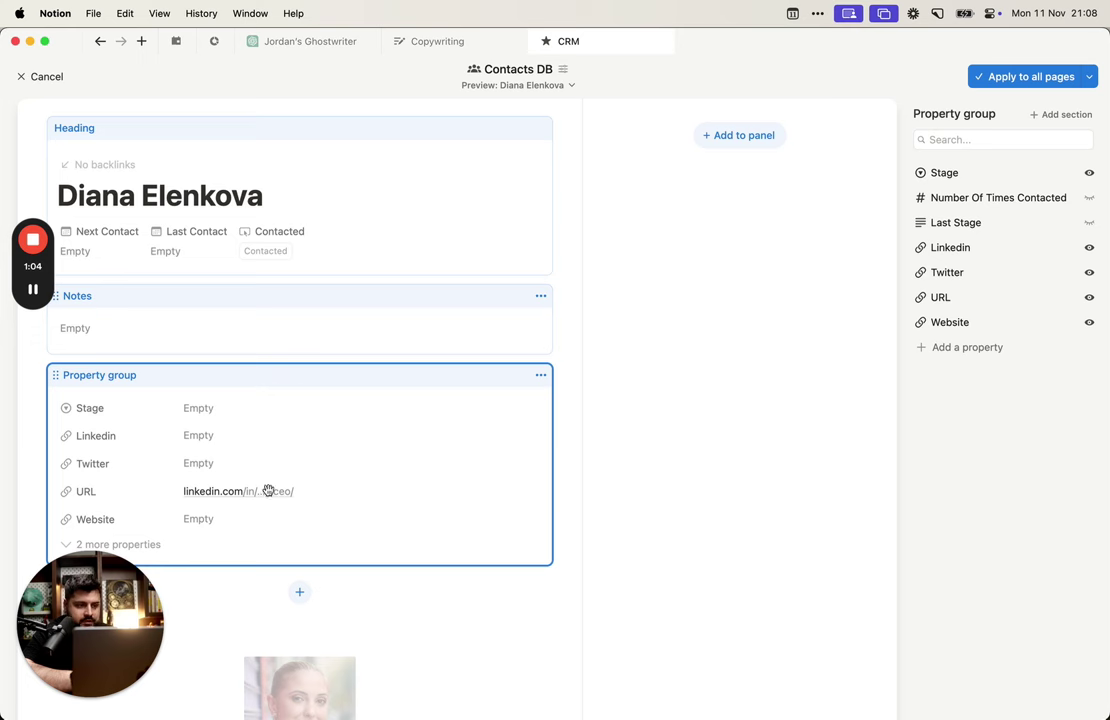
Step: Delete the URL property from Contacts DB
{"action": "scroll", "coordinate": [268, 491], "scroll_direction": "down", "scroll_amount": 2}
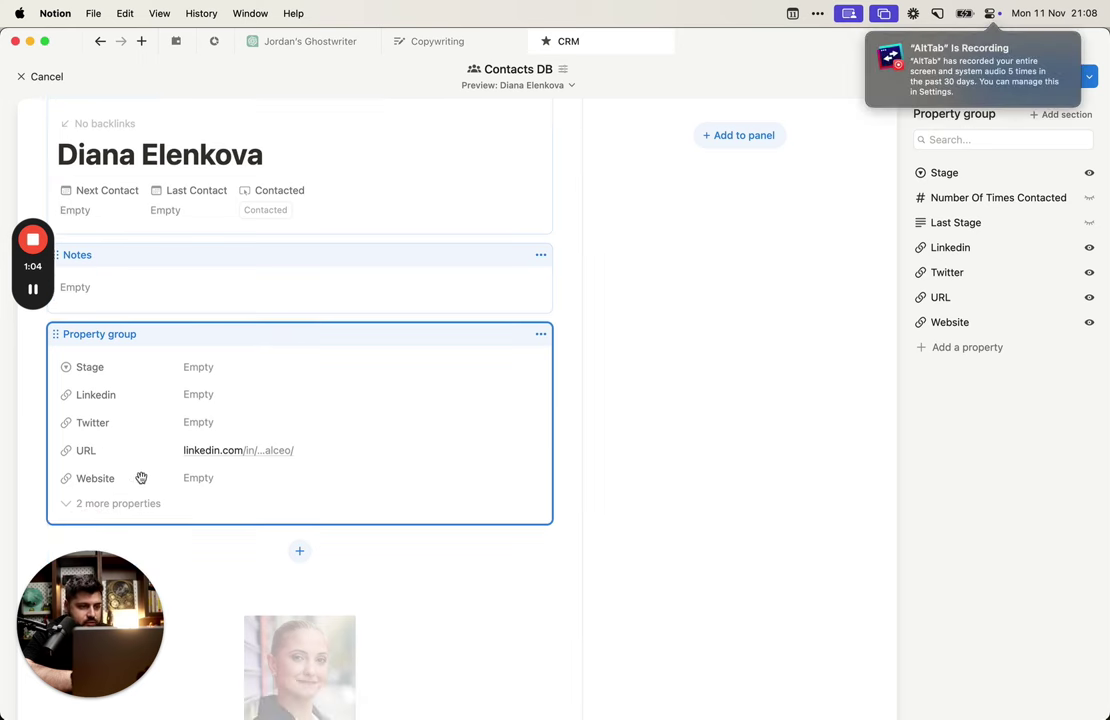
{"action": "left_click", "coordinate": [538, 334]}
{"action": "left_click", "coordinate": [763, 263]}
{"action": "left_click", "coordinate": [1008, 300]}
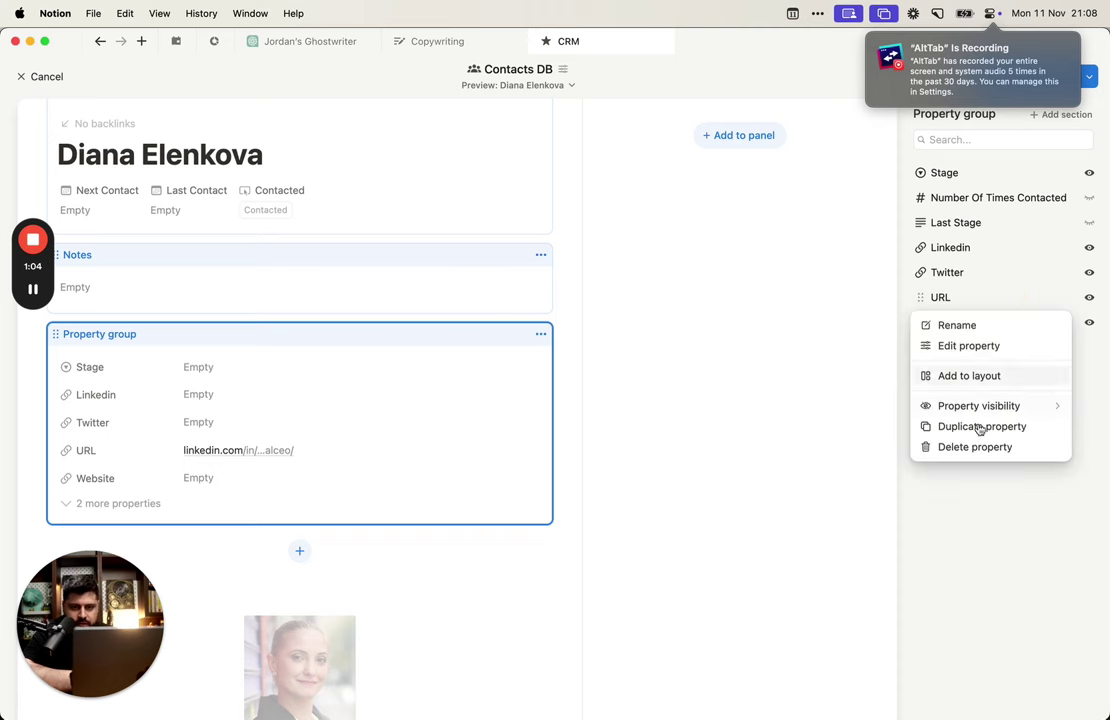
{"action": "left_click", "coordinate": [977, 447]}
{"action": "left_click", "coordinate": [606, 391]}
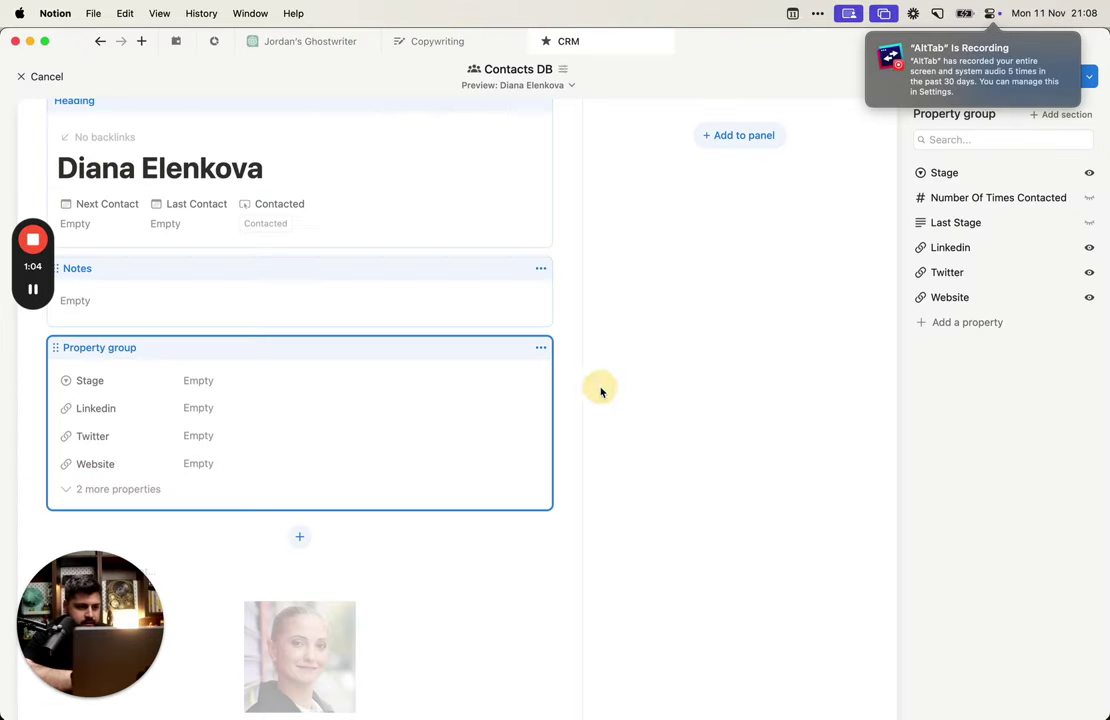
Step: Exit the layout editor and return the window to full screen
{"action": "left_click", "coordinate": [768, 299]}
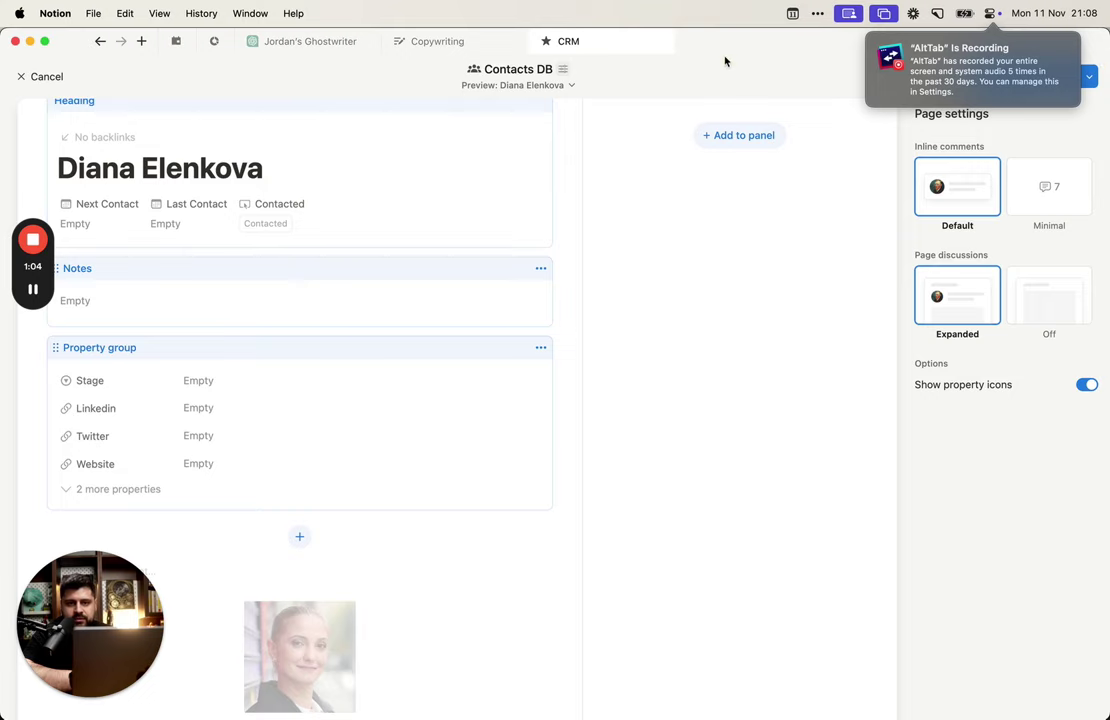
{"action": "double_click", "coordinate": [597, 59]}
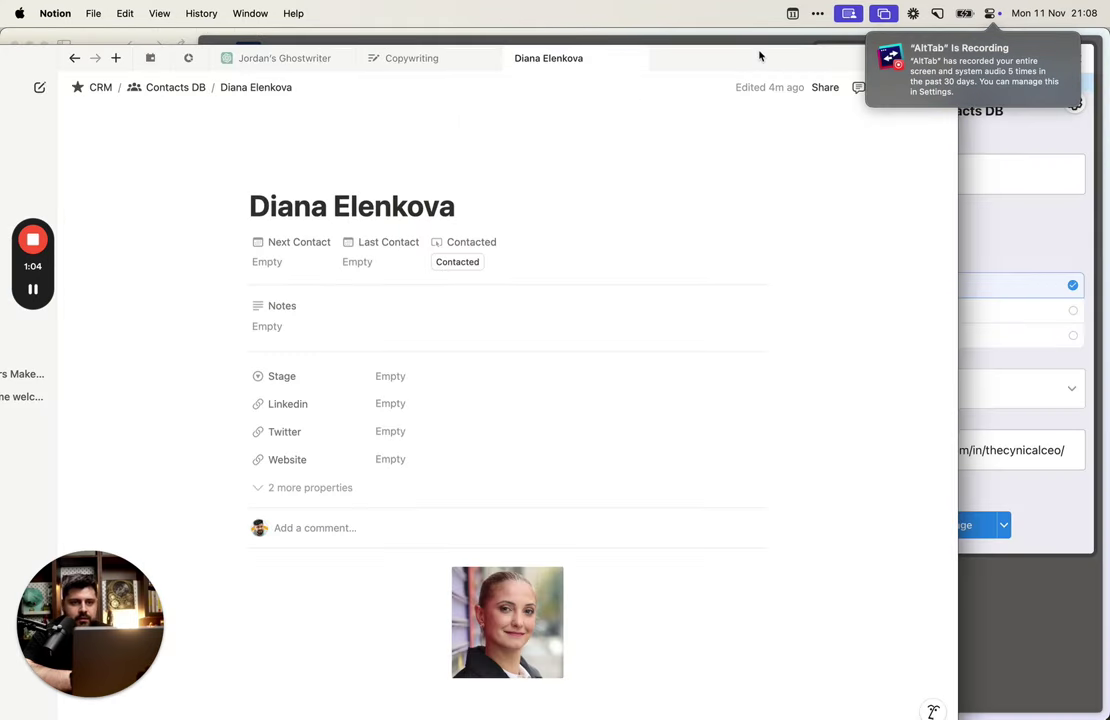
{"action": "double_click", "coordinate": [760, 56]}
Step: Add a Linkedin field to the clipper form, placed above the template field
{"action": "left_click", "coordinate": [245, 72]}
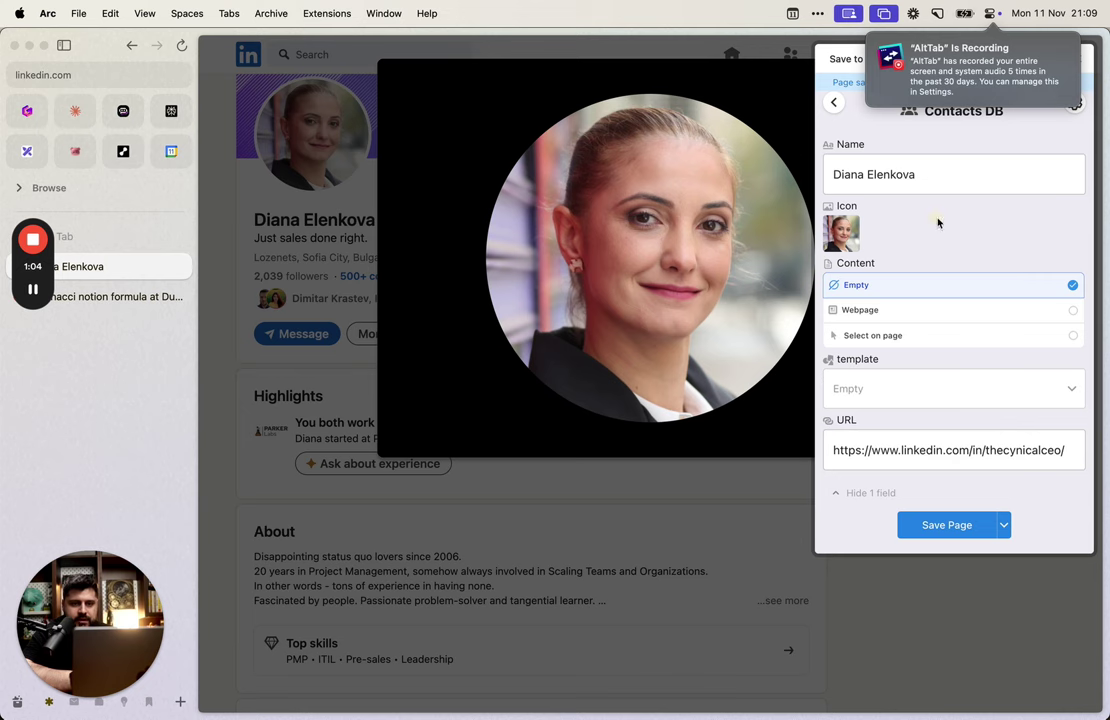
{"action": "left_click", "coordinate": [1074, 104]}
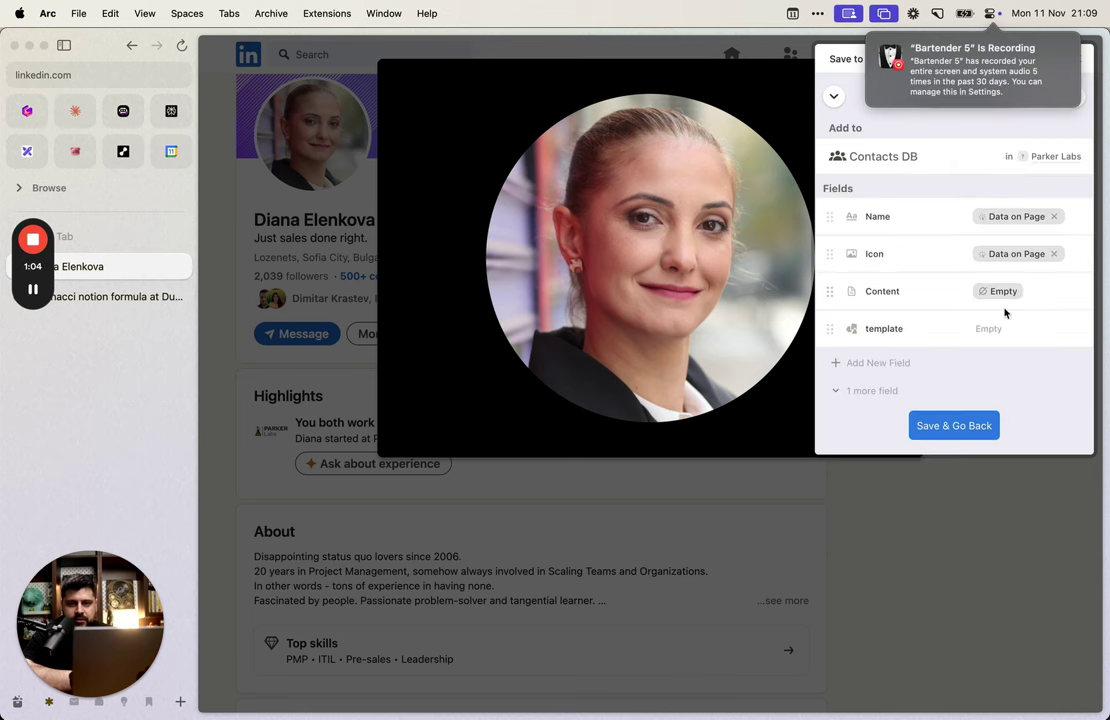
{"action": "left_click", "coordinate": [878, 363]}
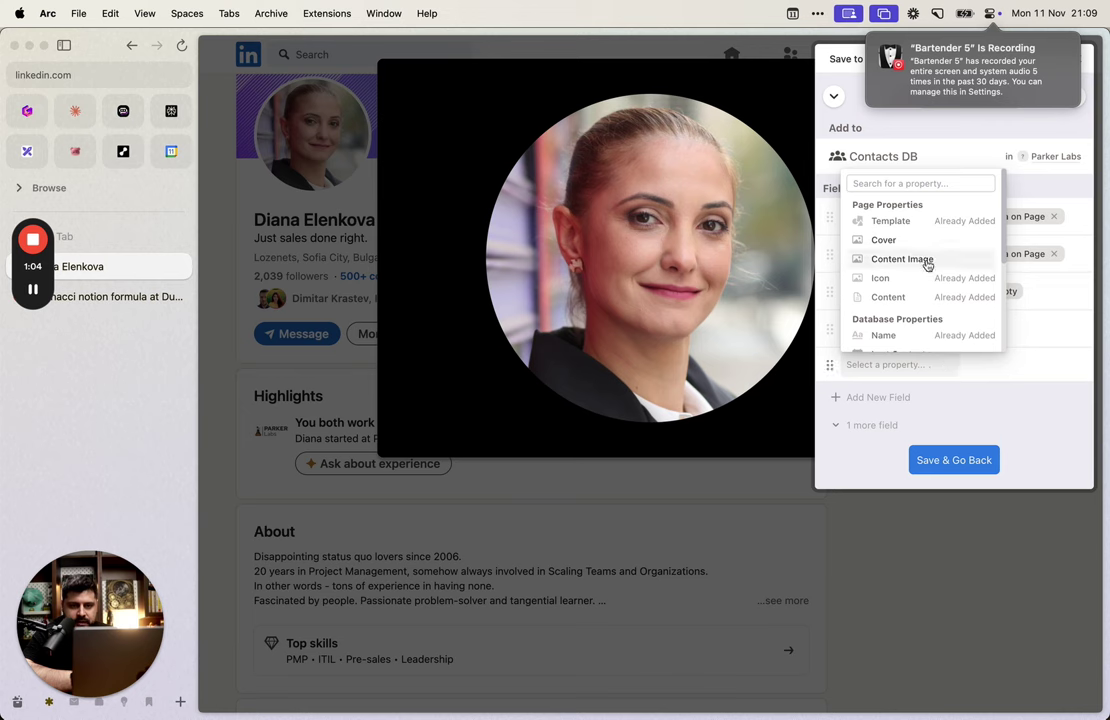
{"action": "scroll", "coordinate": [927, 265], "scroll_direction": "down", "scroll_amount": 5}
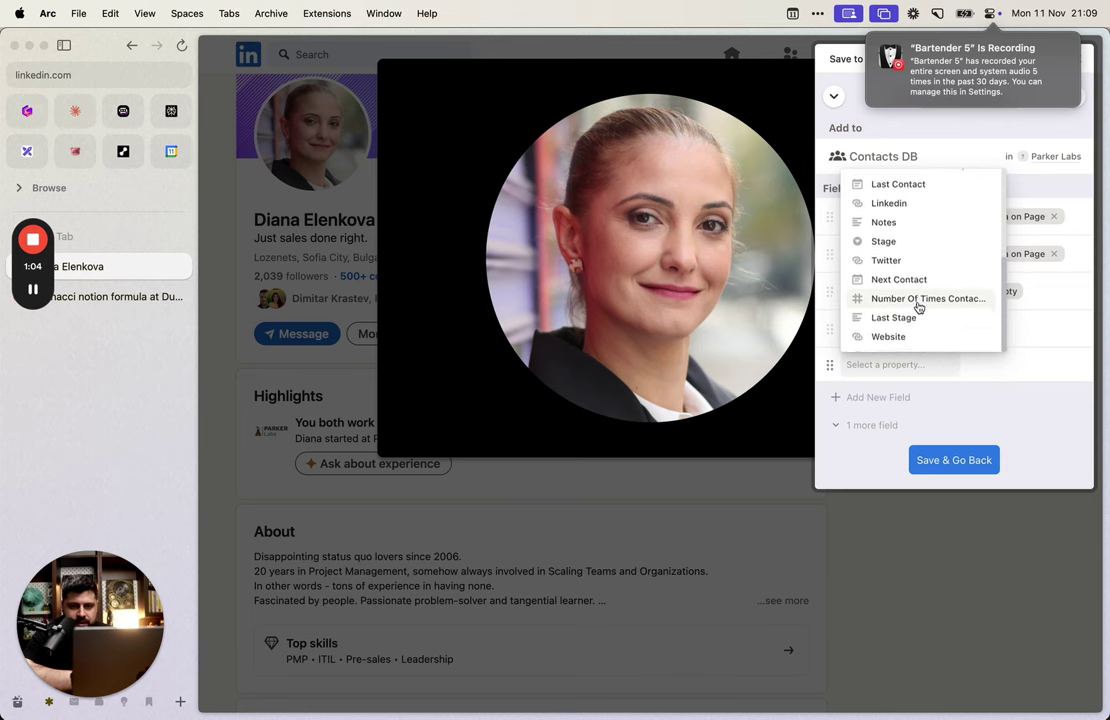
{"action": "scroll", "coordinate": [917, 307], "scroll_direction": "up", "scroll_amount": 3}
{"action": "left_click", "coordinate": [914, 240]}
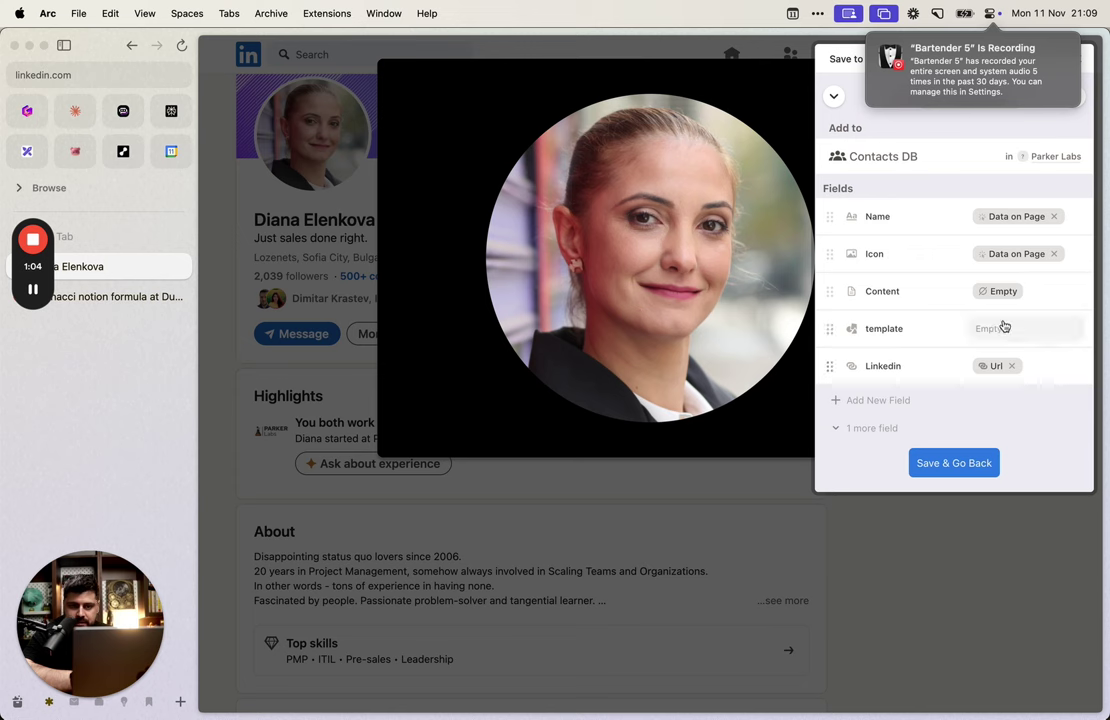
{"action": "left_click_drag", "start_coordinate": [834, 340], "coordinate": [830, 325]}
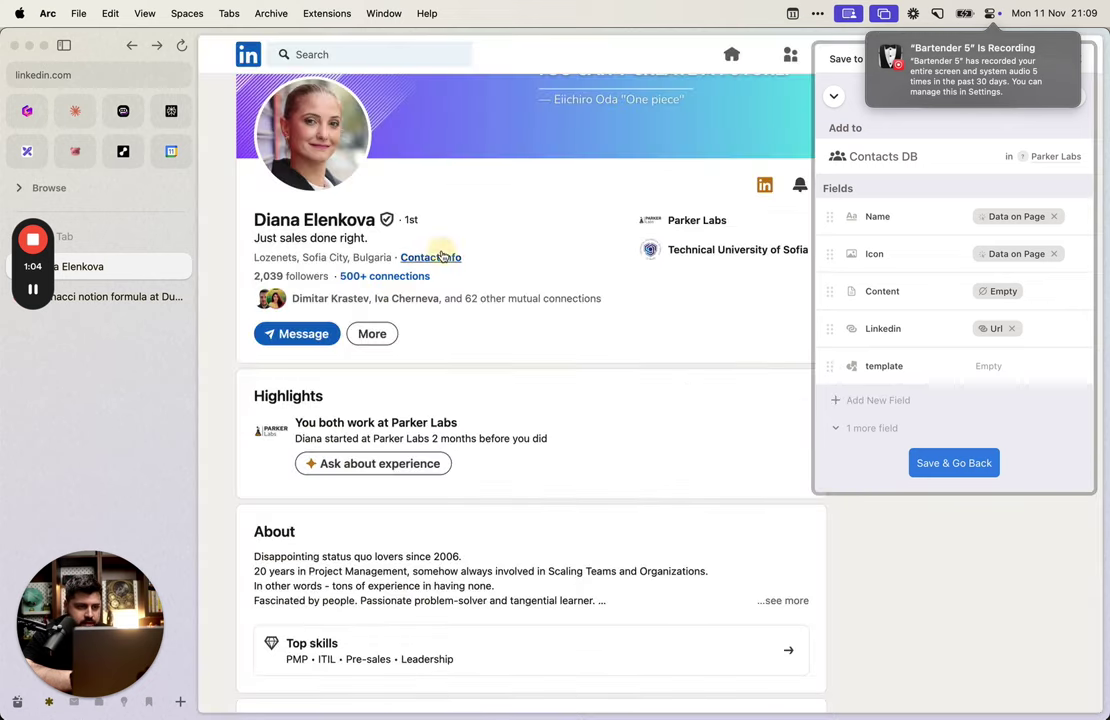
Step: Add a Website field filled from the profile's website link picked on the page
{"action": "left_click", "coordinate": [442, 257]}
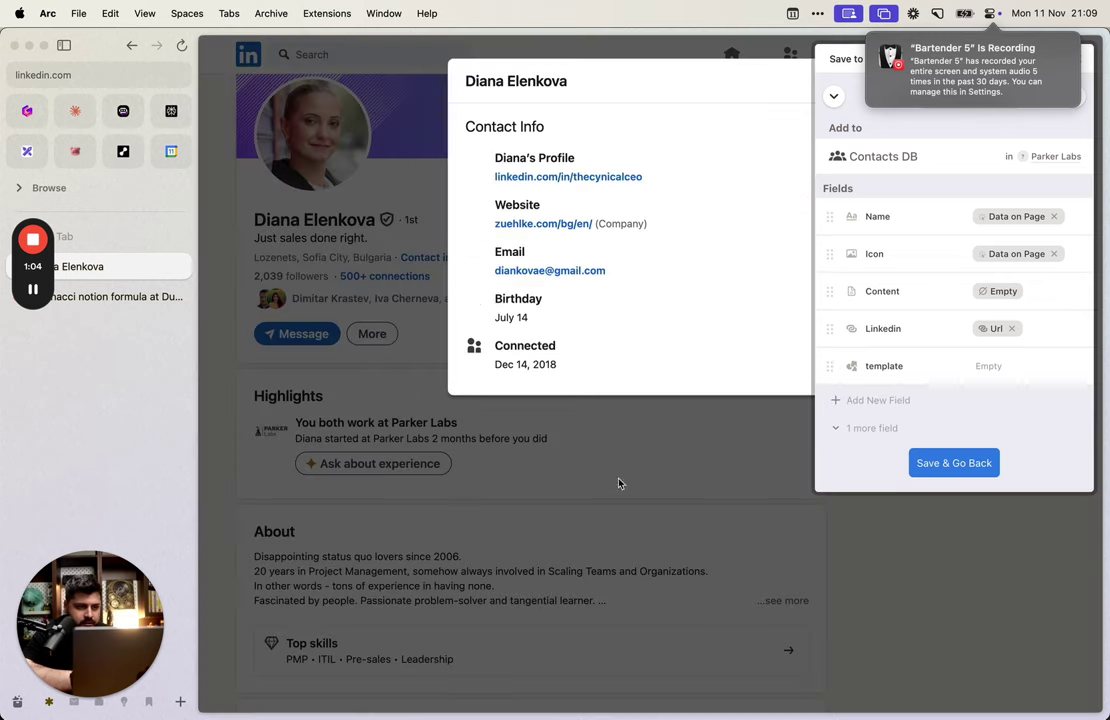
{"action": "left_click", "coordinate": [862, 400]}
{"action": "scroll", "coordinate": [909, 323], "scroll_direction": "down", "scroll_amount": 5}
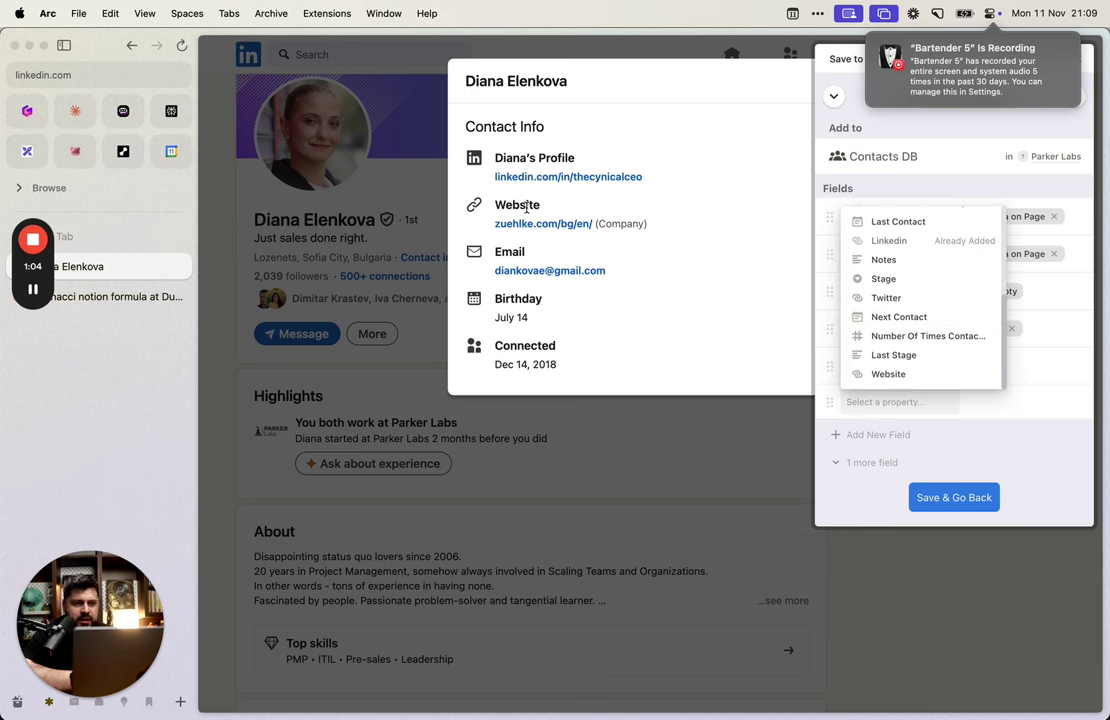
{"action": "left_click", "coordinate": [928, 378]}
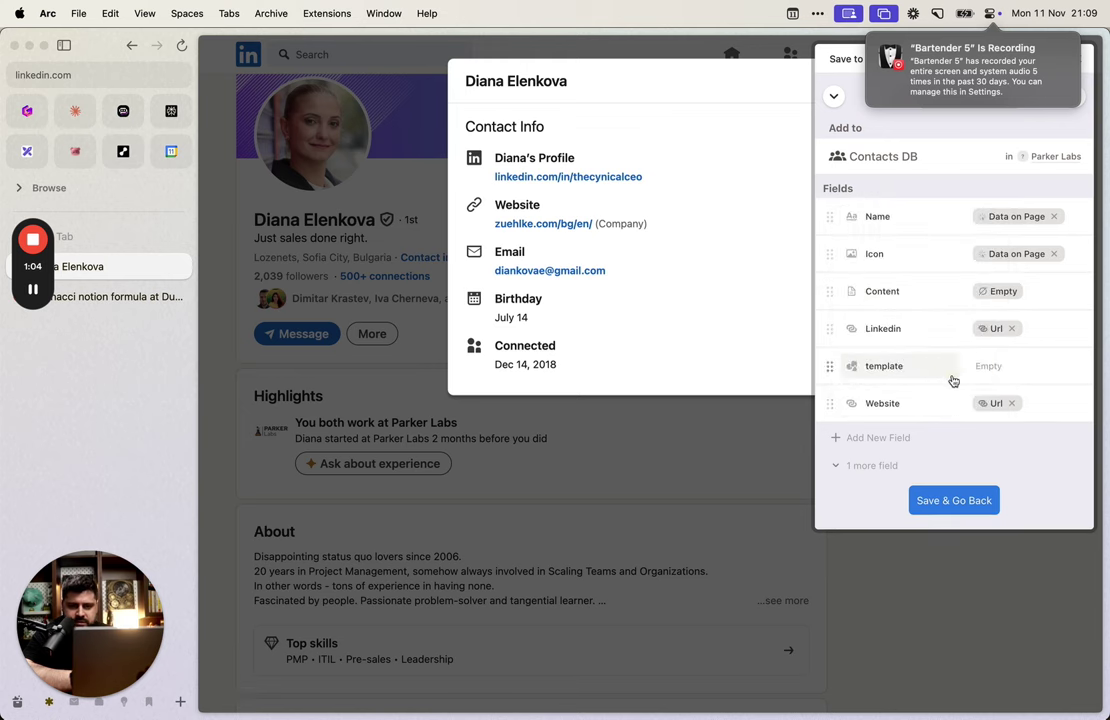
{"action": "left_click", "coordinate": [1008, 403]}
{"action": "left_click", "coordinate": [1008, 378]}
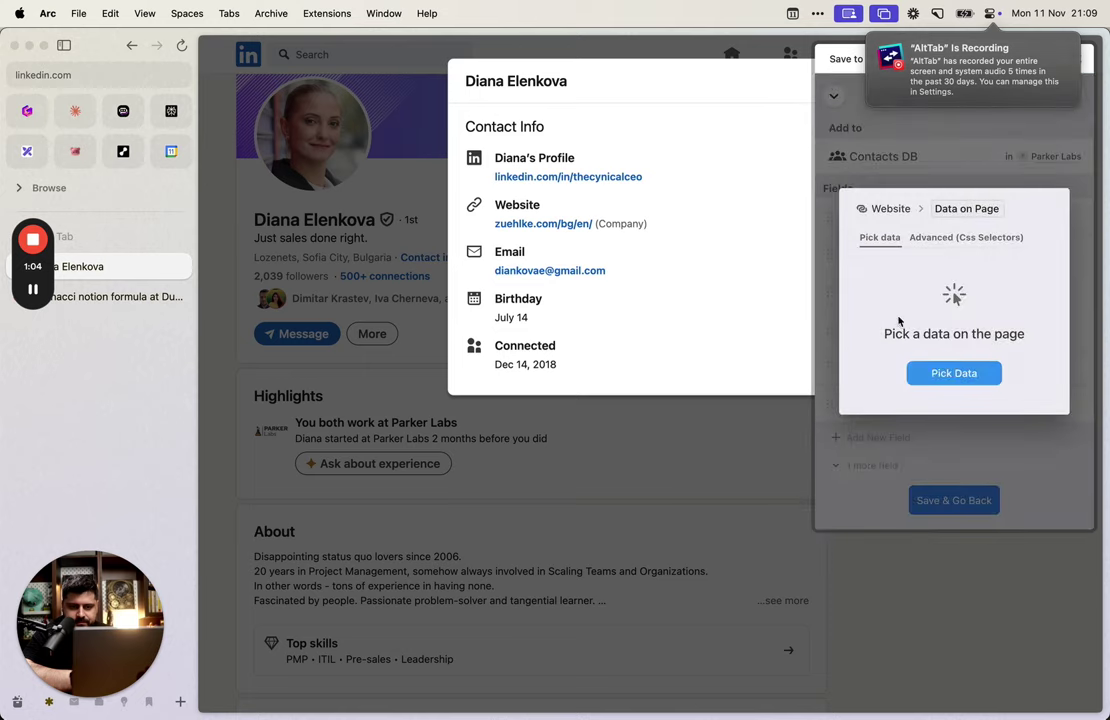
{"action": "left_click", "coordinate": [952, 373]}
{"action": "left_click", "coordinate": [543, 226]}
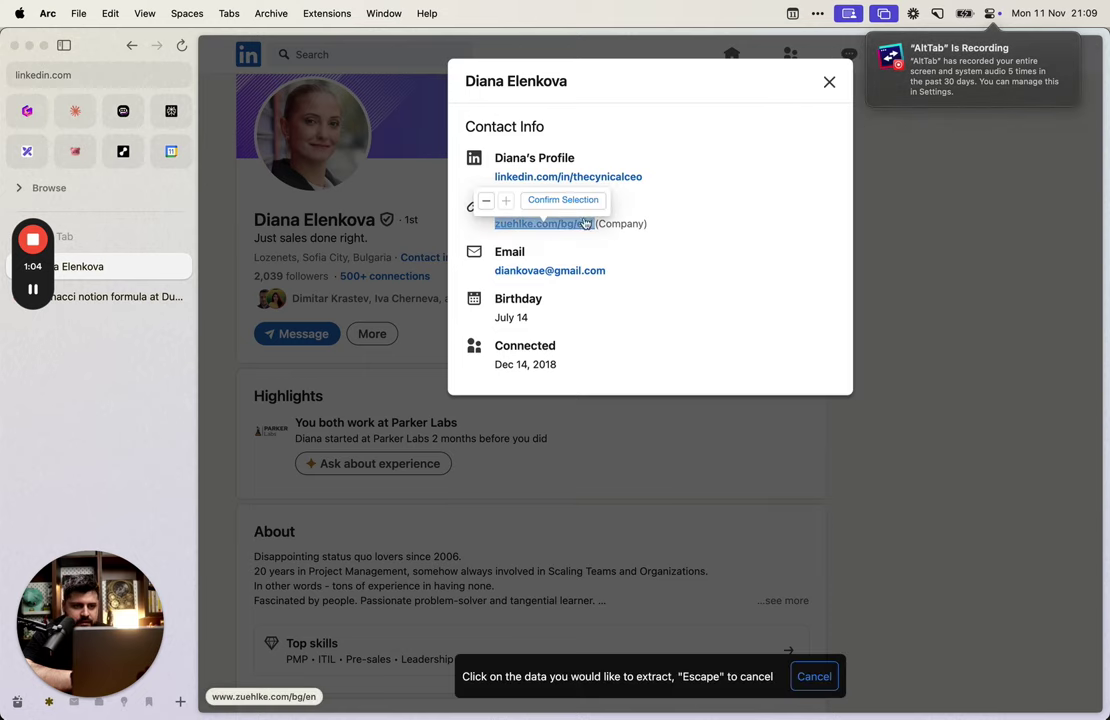
{"action": "left_click", "coordinate": [562, 199]}
{"action": "left_click", "coordinate": [995, 395]}
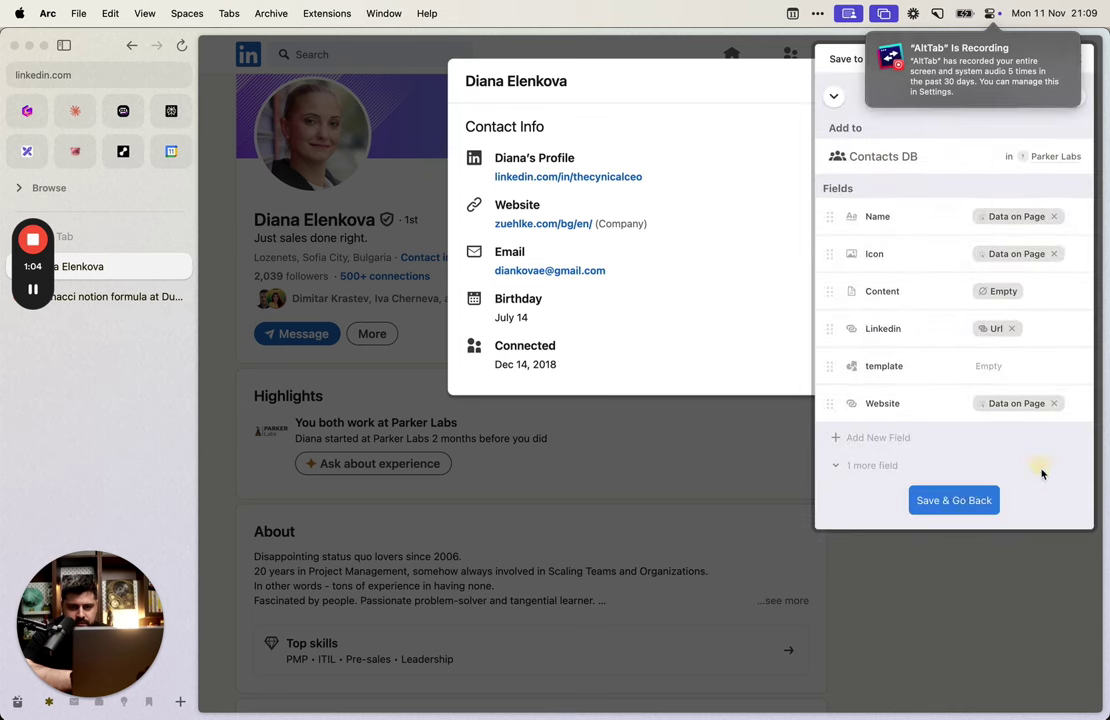
{"action": "left_click", "coordinate": [961, 490]}
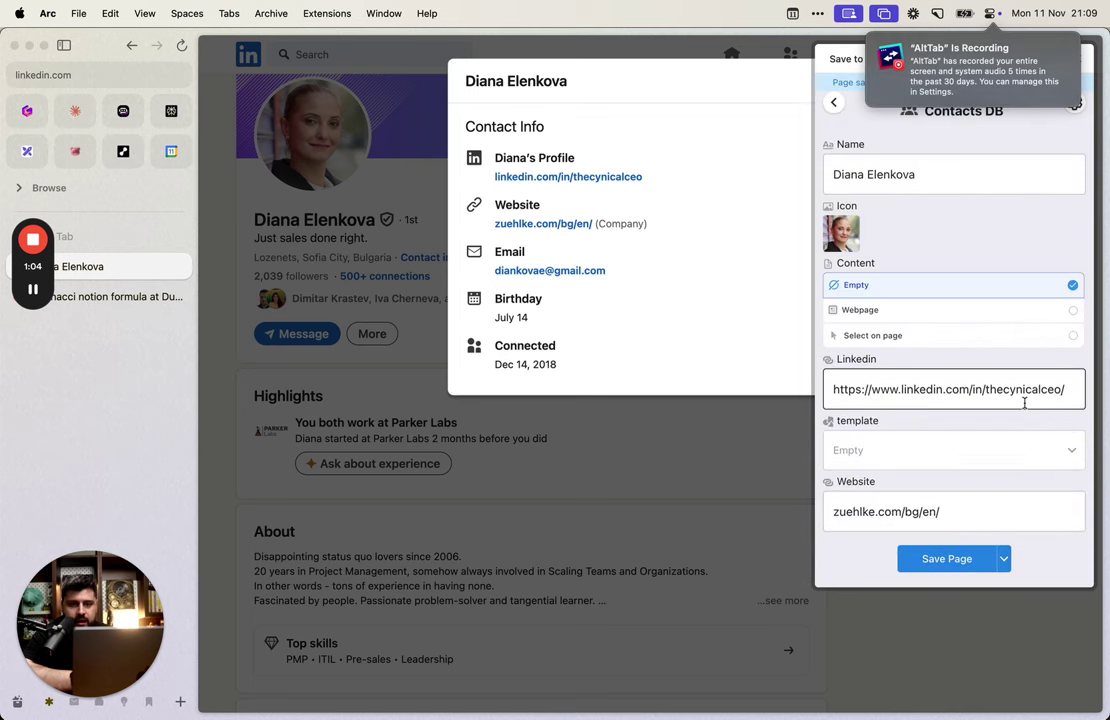
{"action": "key", "text": "alt+Tab"}
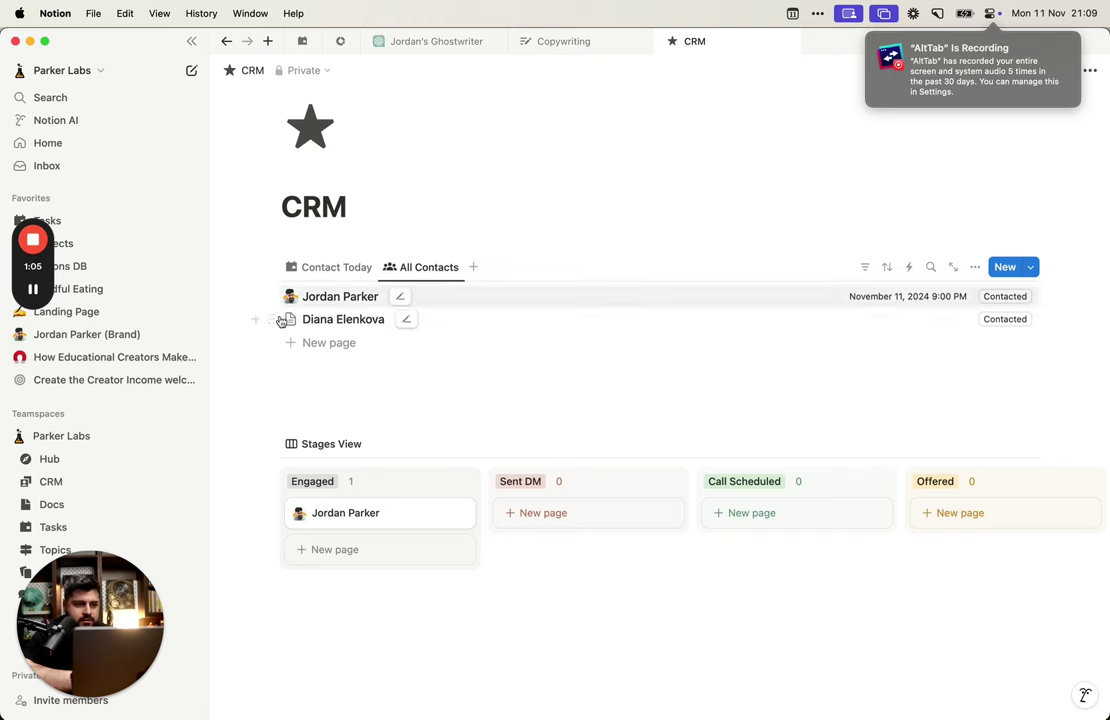
Step: Delete the old contact row and save the LinkedIn profile to Notion via the clipper
{"action": "left_click", "coordinate": [274, 319]}
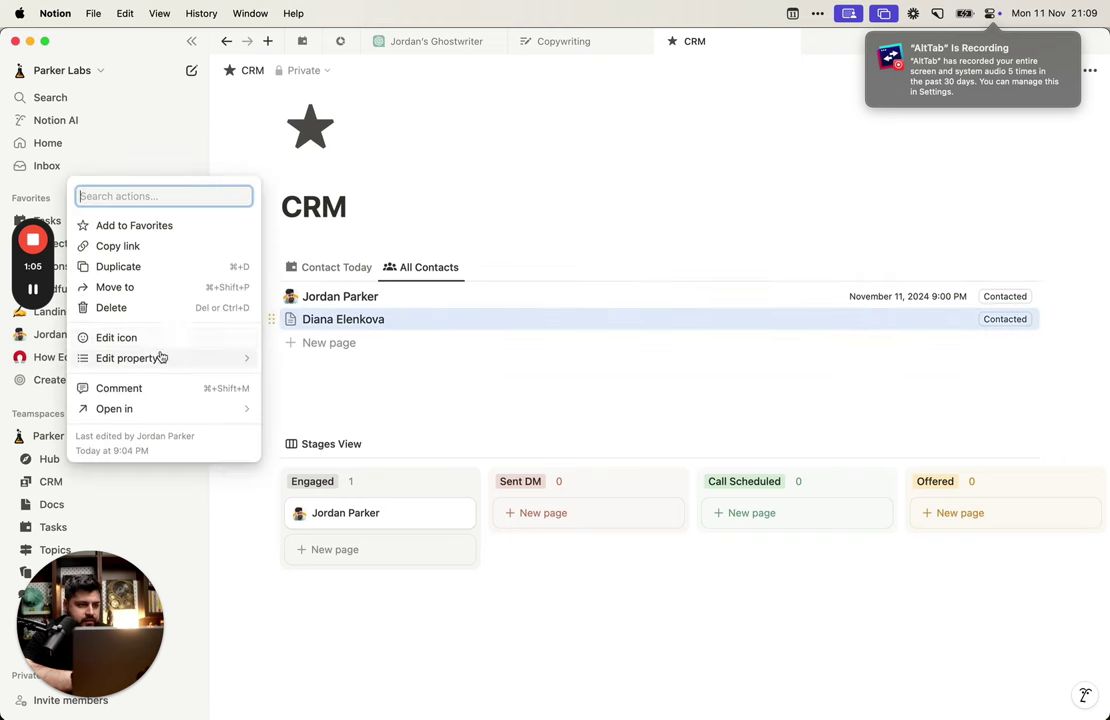
{"action": "left_click", "coordinate": [167, 313]}
{"action": "key", "text": "alt+Tab"}
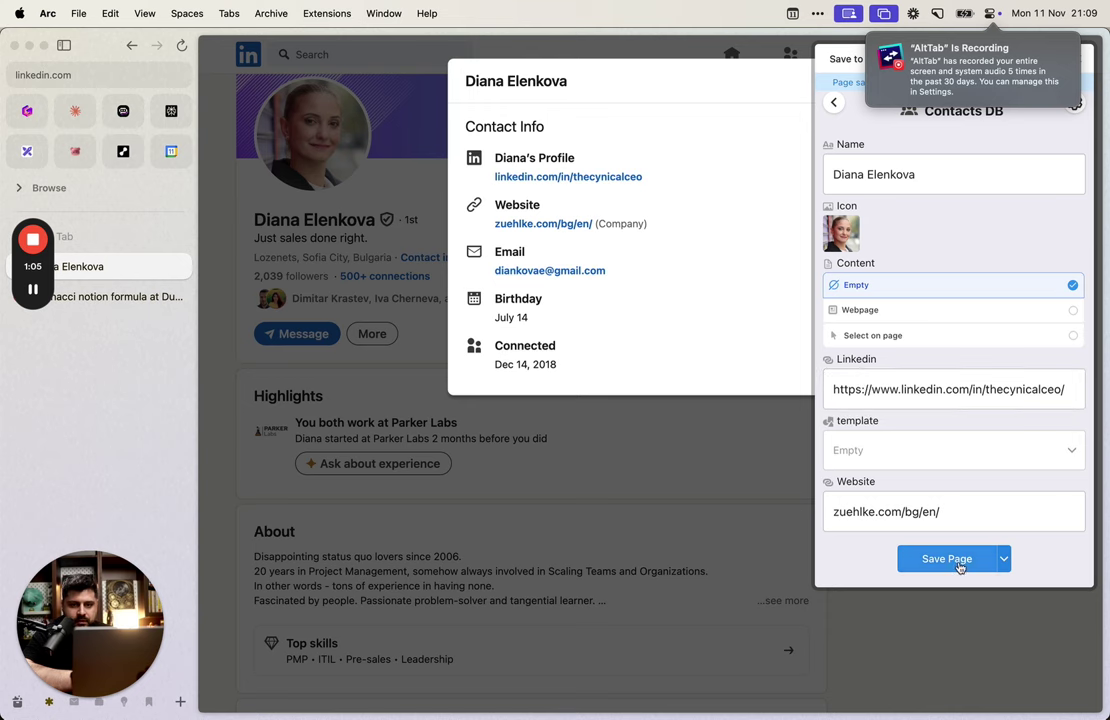
{"action": "left_click", "coordinate": [958, 564]}
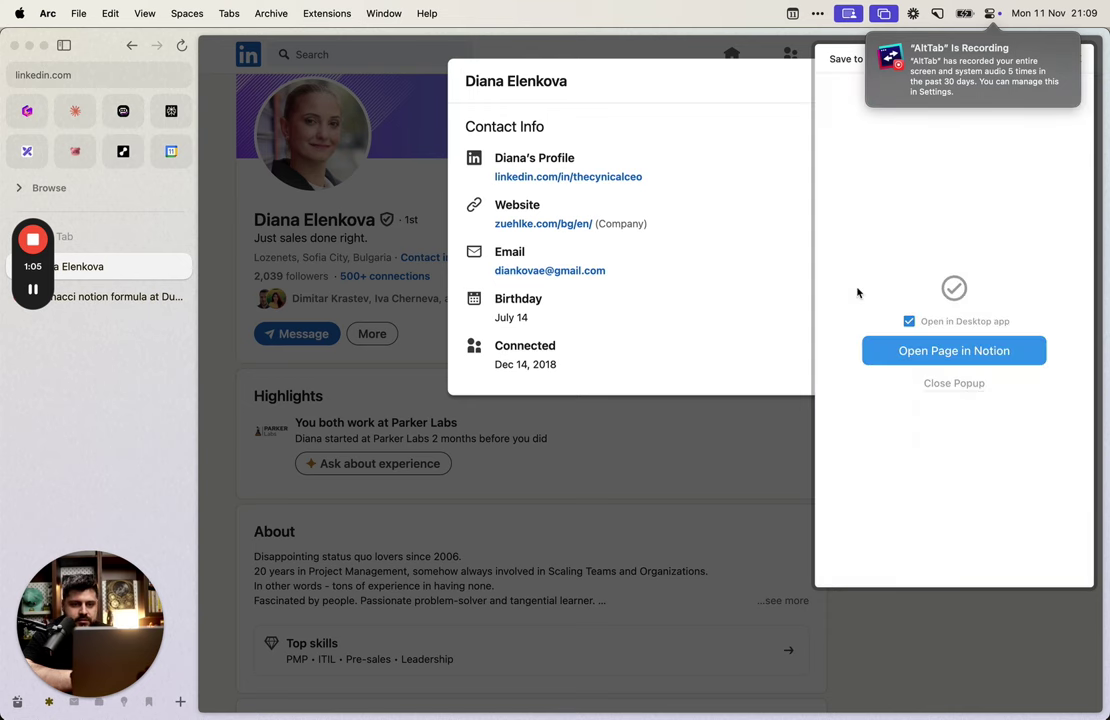
{"action": "left_click", "coordinate": [958, 386]}
{"action": "key", "text": "alt+Tab"}
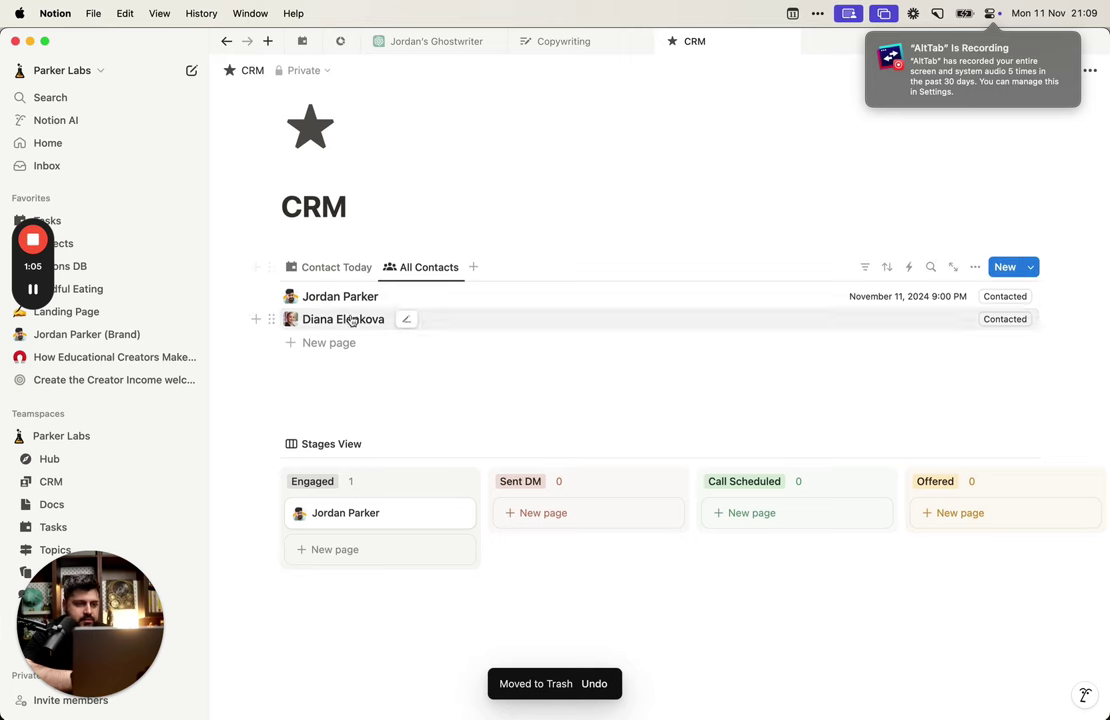
Step: Open the new contact entry and add an empty block below the contacts list
{"action": "left_click", "coordinate": [398, 320]}
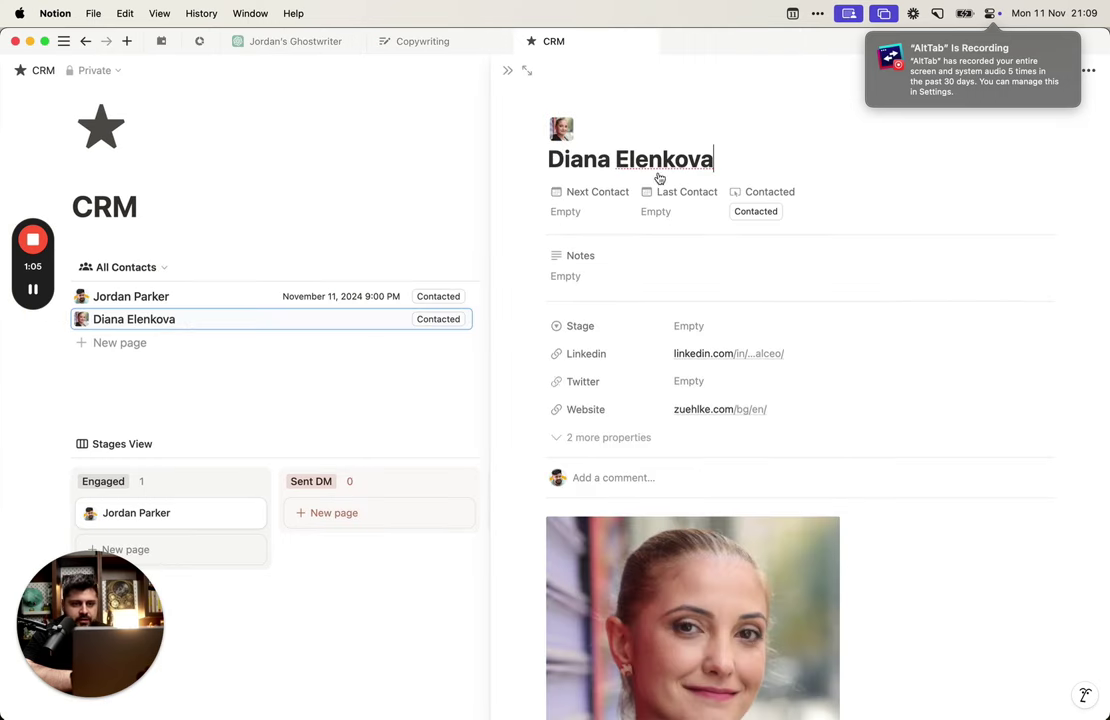
{"action": "left_click", "coordinate": [365, 400]}
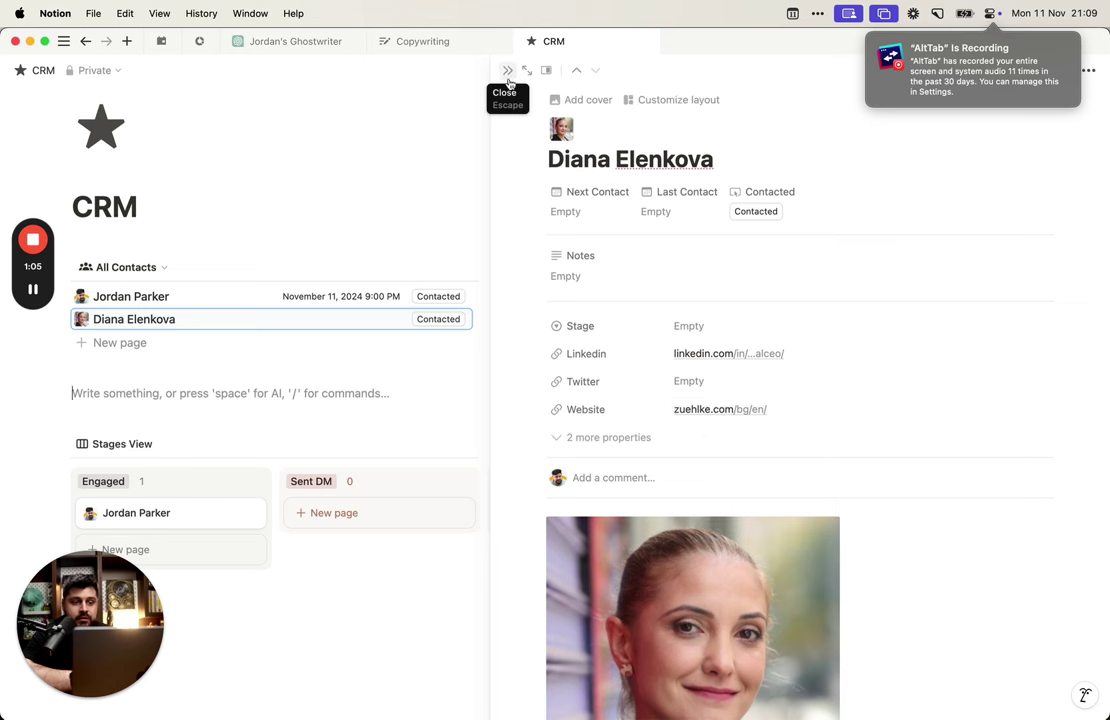
{"action": "scroll", "coordinate": [370, 434], "scroll_direction": "down", "scroll_amount": 2}
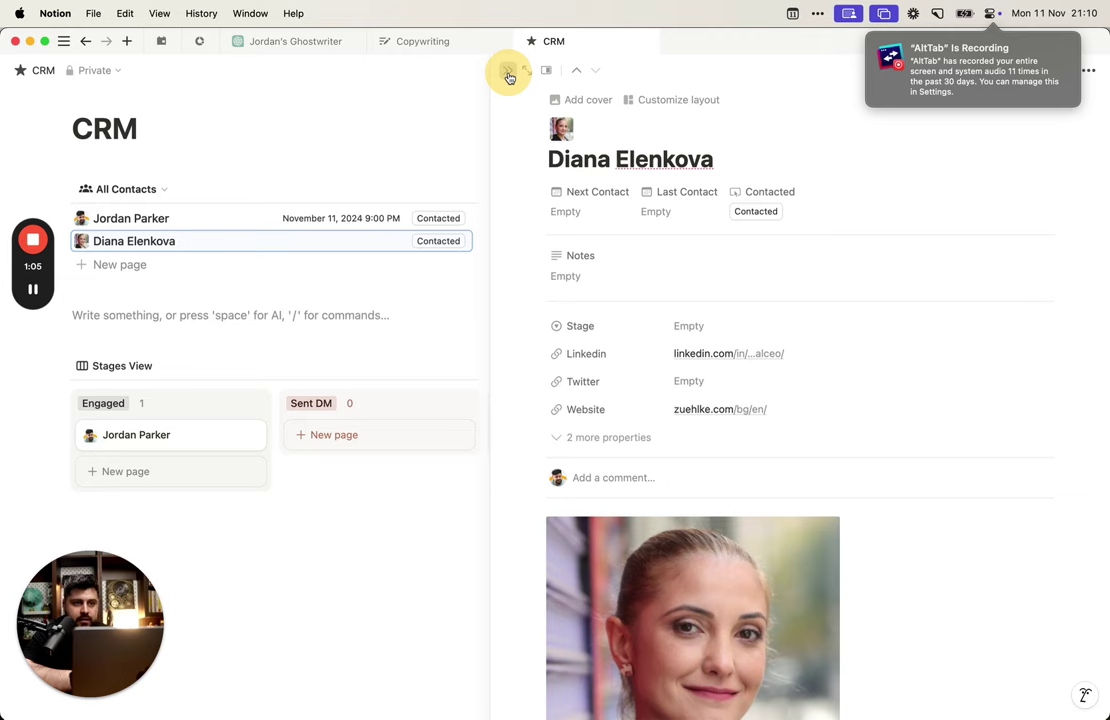
{"action": "key", "text": "super+Tab"}
Step: Bring up Save to Notion with the Contacts DB form selected
{"action": "left_click", "coordinate": [984, 307]}
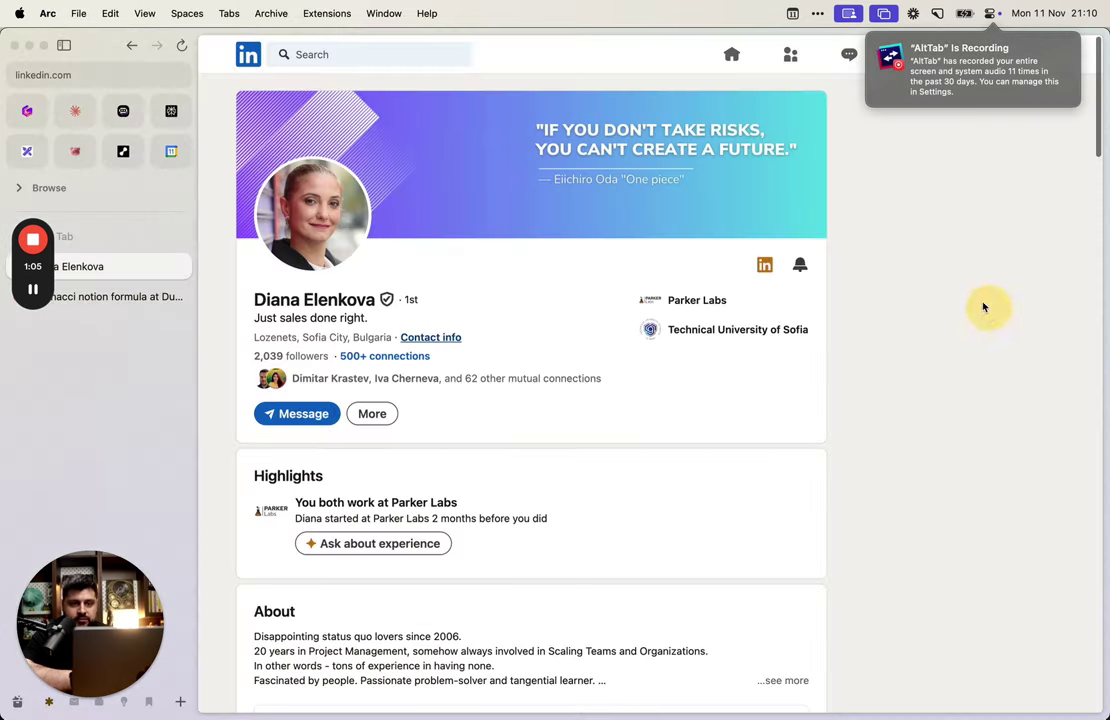
{"action": "key", "text": "ctrl+shift+s"}
{"action": "left_click", "coordinate": [937, 378]}
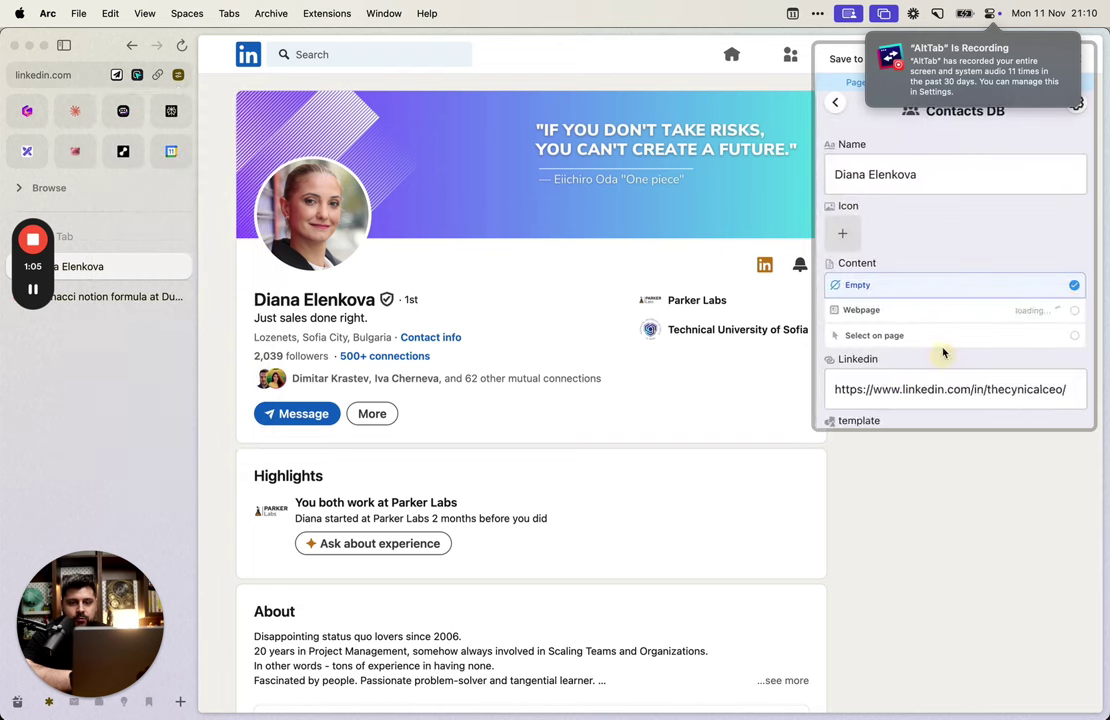
{"action": "scroll", "coordinate": [889, 475], "scroll_direction": "down", "scroll_amount": 3}
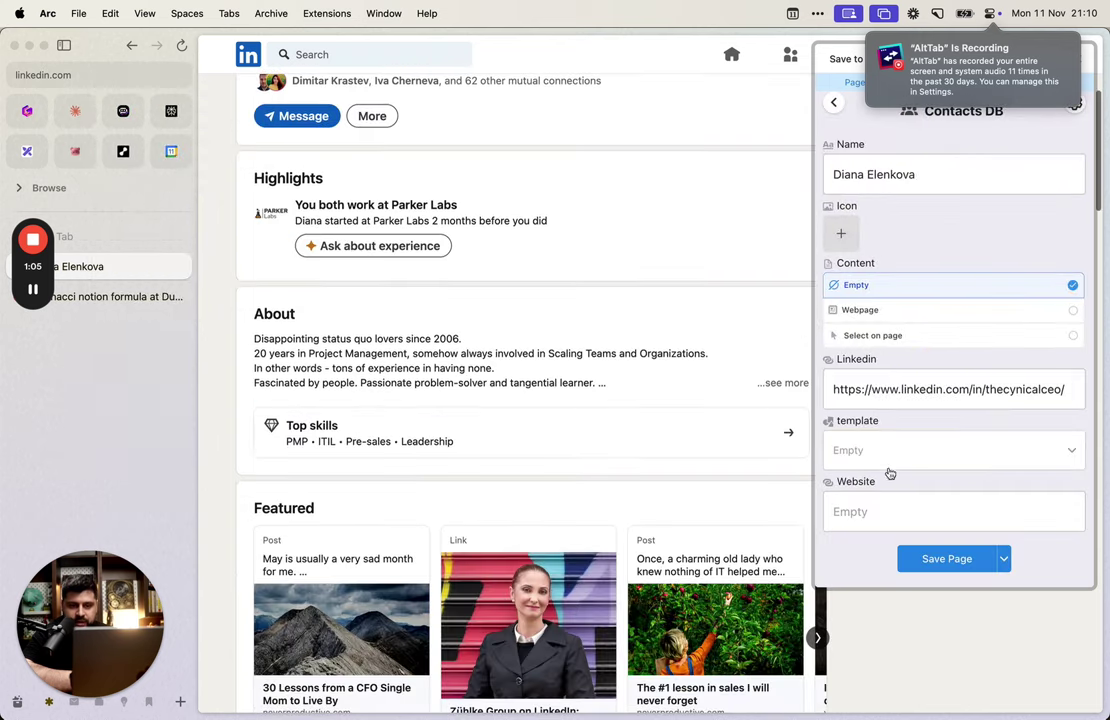
{"action": "left_click", "coordinate": [1078, 110]}
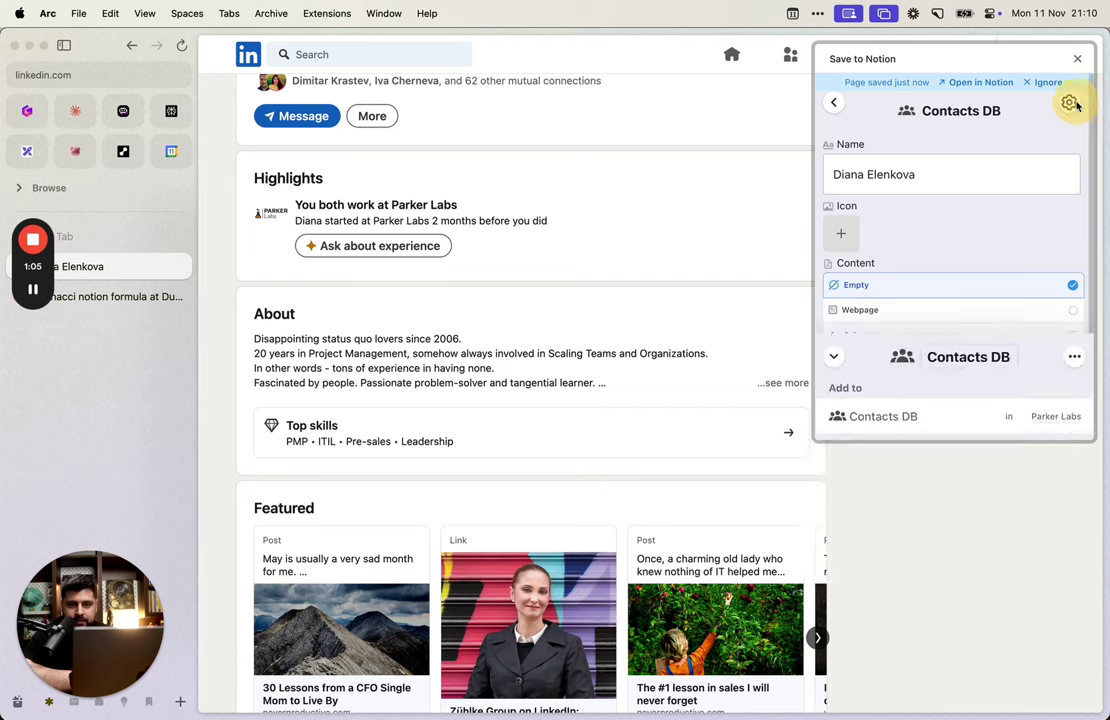
Step: Add a Stage field to the clipper form defaulting to Engaged
{"action": "left_click", "coordinate": [1074, 102]}
{"action": "scroll", "coordinate": [991, 325], "scroll_direction": "down", "scroll_amount": 5}
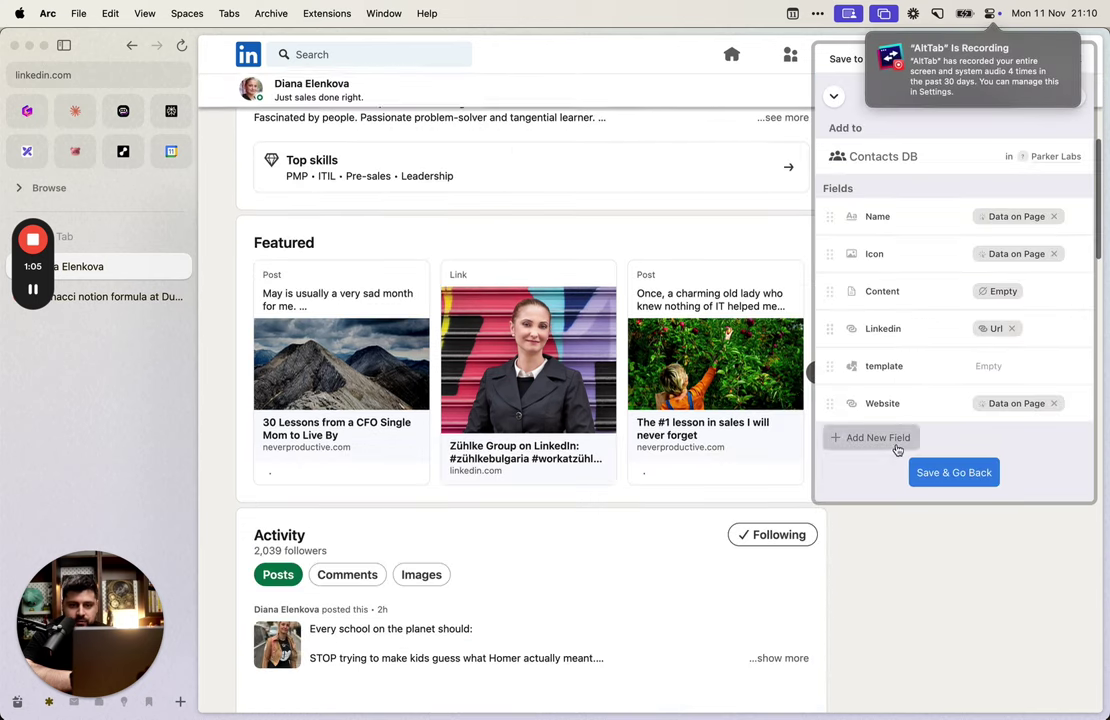
{"action": "left_click", "coordinate": [890, 442]}
{"action": "scroll", "coordinate": [906, 380], "scroll_direction": "down", "scroll_amount": 3}
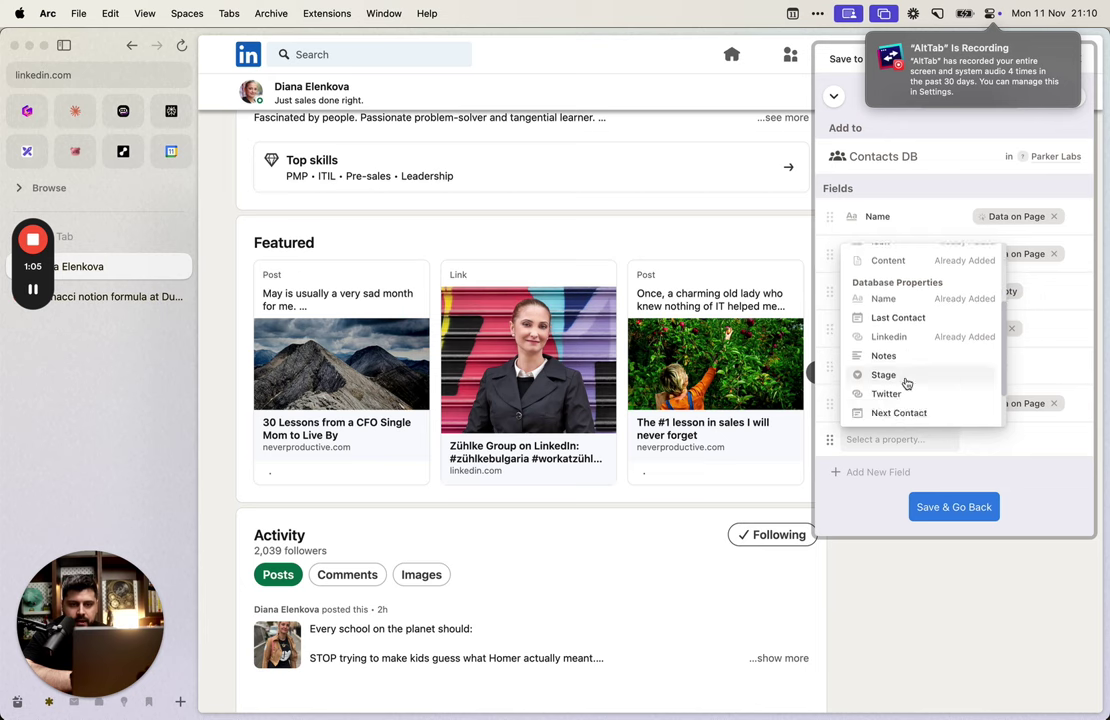
{"action": "left_click", "coordinate": [907, 383]}
{"action": "left_click", "coordinate": [1042, 443]}
{"action": "left_click", "coordinate": [966, 277]}
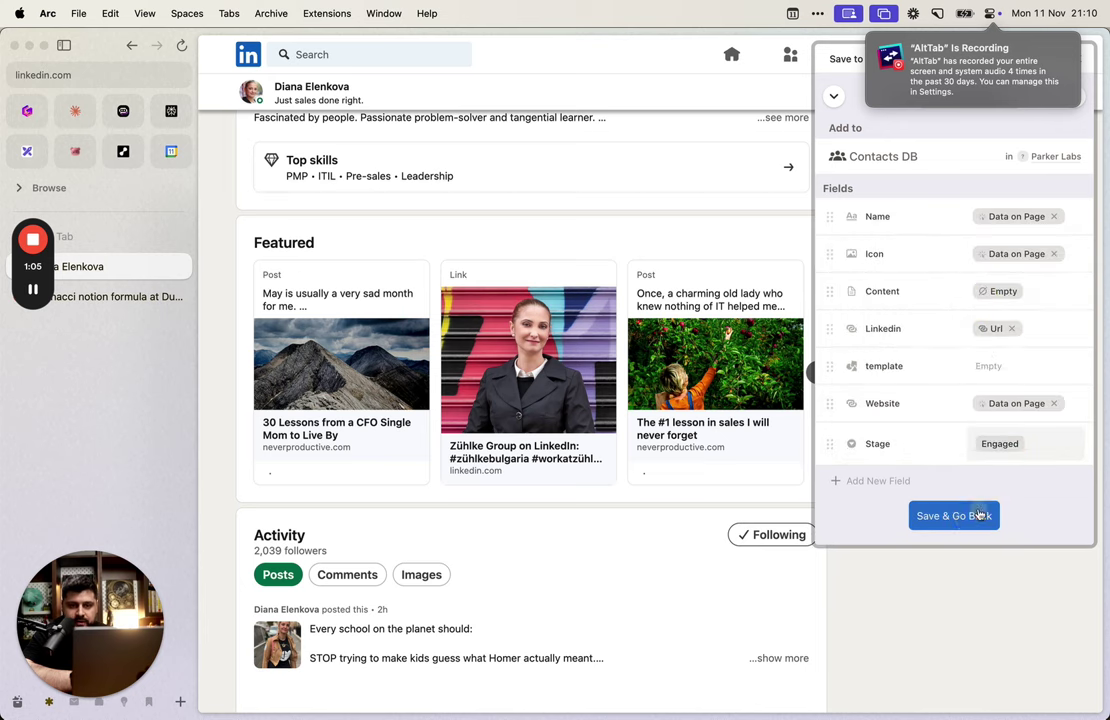
{"action": "left_click", "coordinate": [984, 512]}
Step: Set the saved page's icon to the profile photo
{"action": "scroll", "coordinate": [818, 240], "scroll_direction": "up", "scroll_amount": 8}
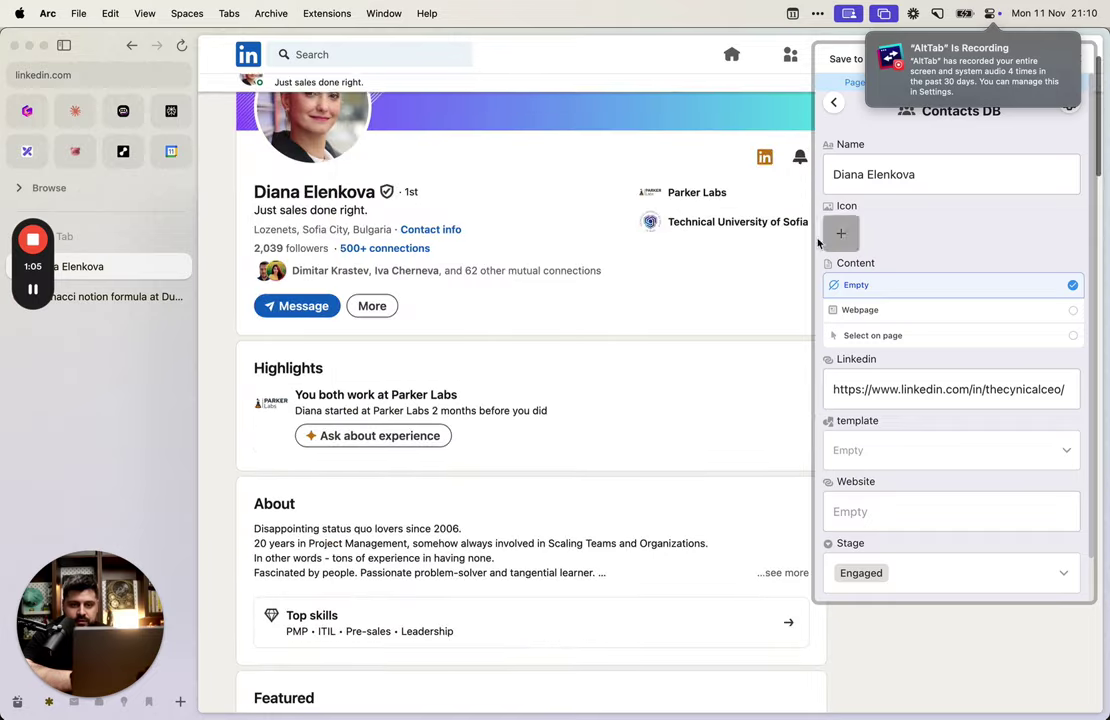
{"action": "left_click", "coordinate": [841, 234]}
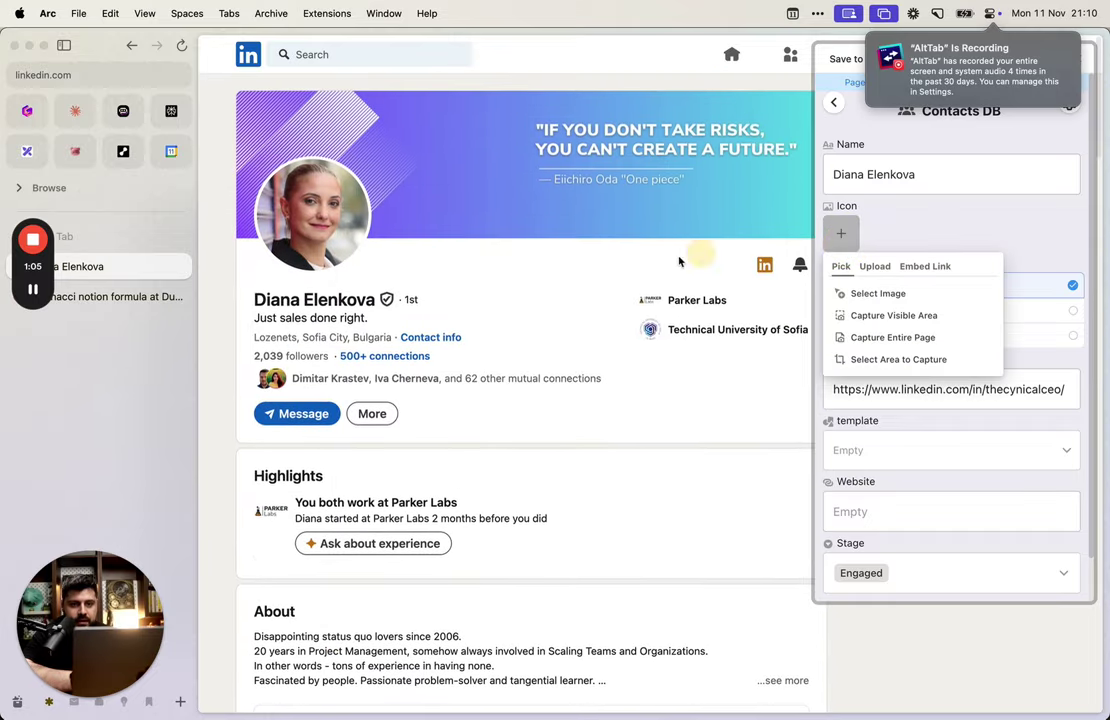
{"action": "left_click", "coordinate": [886, 293]}
{"action": "left_click", "coordinate": [300, 215]}
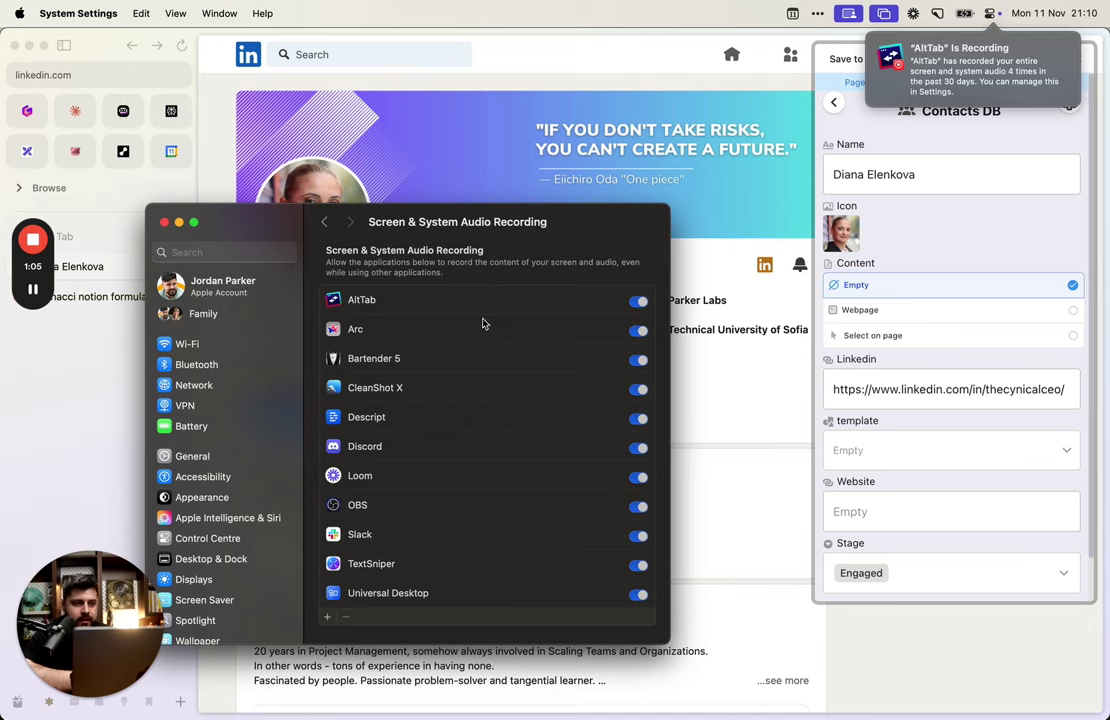
Step: Delete the existing contact row from the Notion CRM
{"action": "key", "text": "super+w"}
{"action": "key", "text": "alt+Tab"}
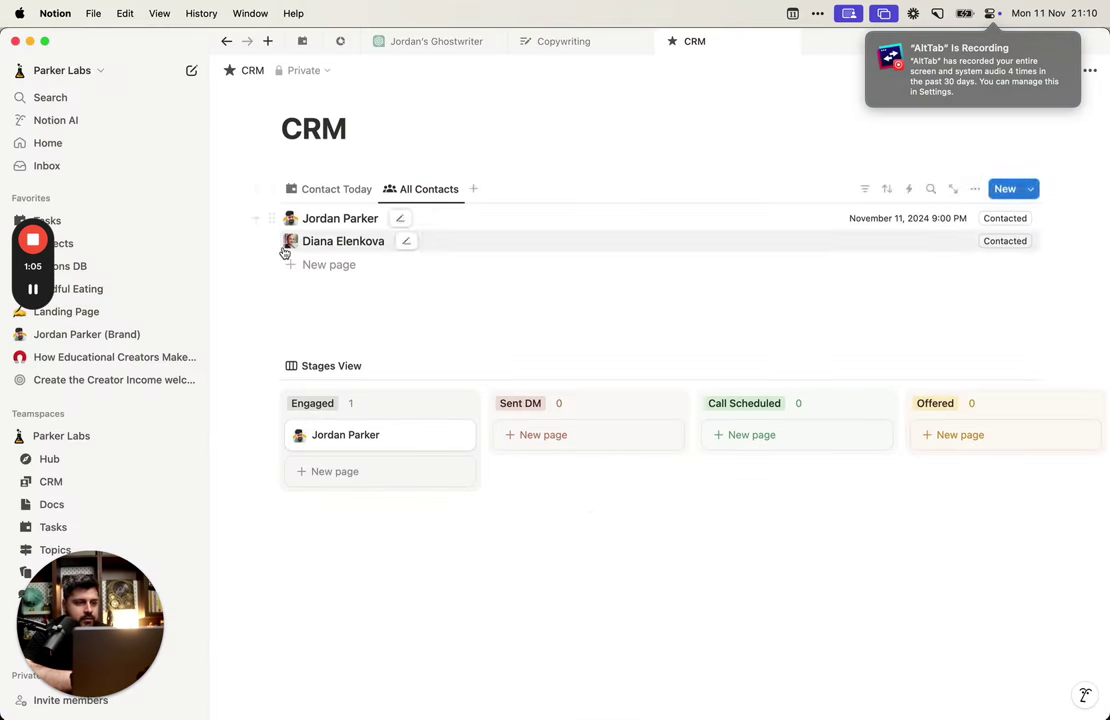
{"action": "left_click", "coordinate": [272, 242]}
{"action": "left_click", "coordinate": [112, 228]}
{"action": "key", "text": "alt+Tab"}
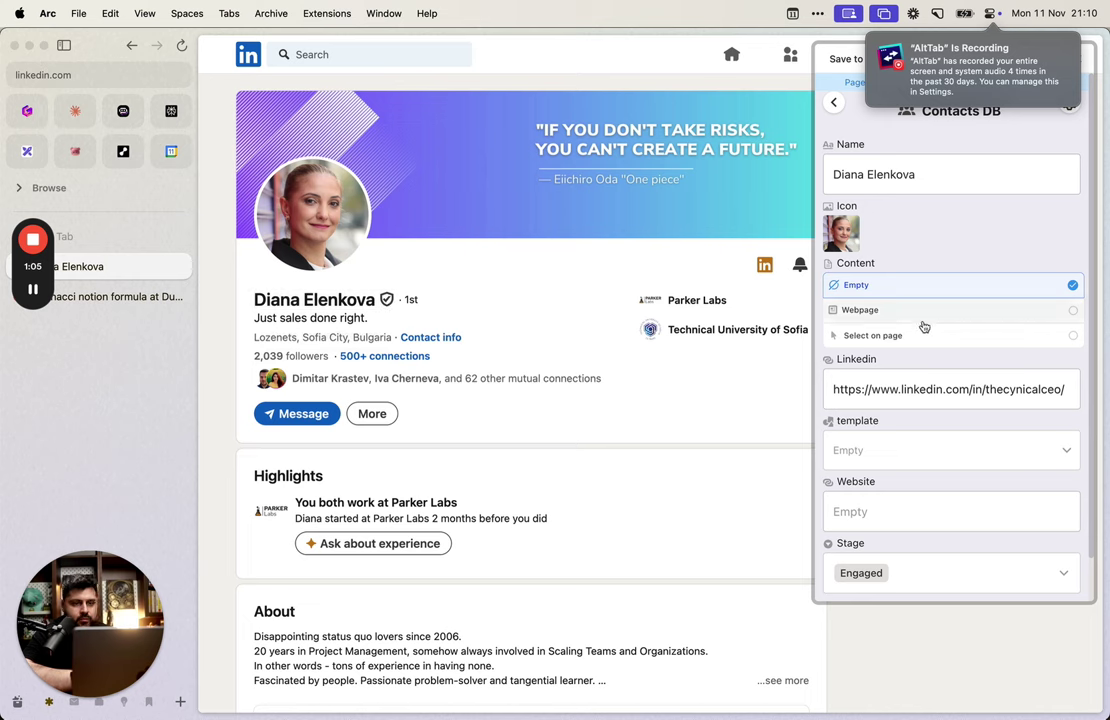
{"action": "scroll", "coordinate": [924, 327], "scroll_direction": "down", "scroll_amount": 1}
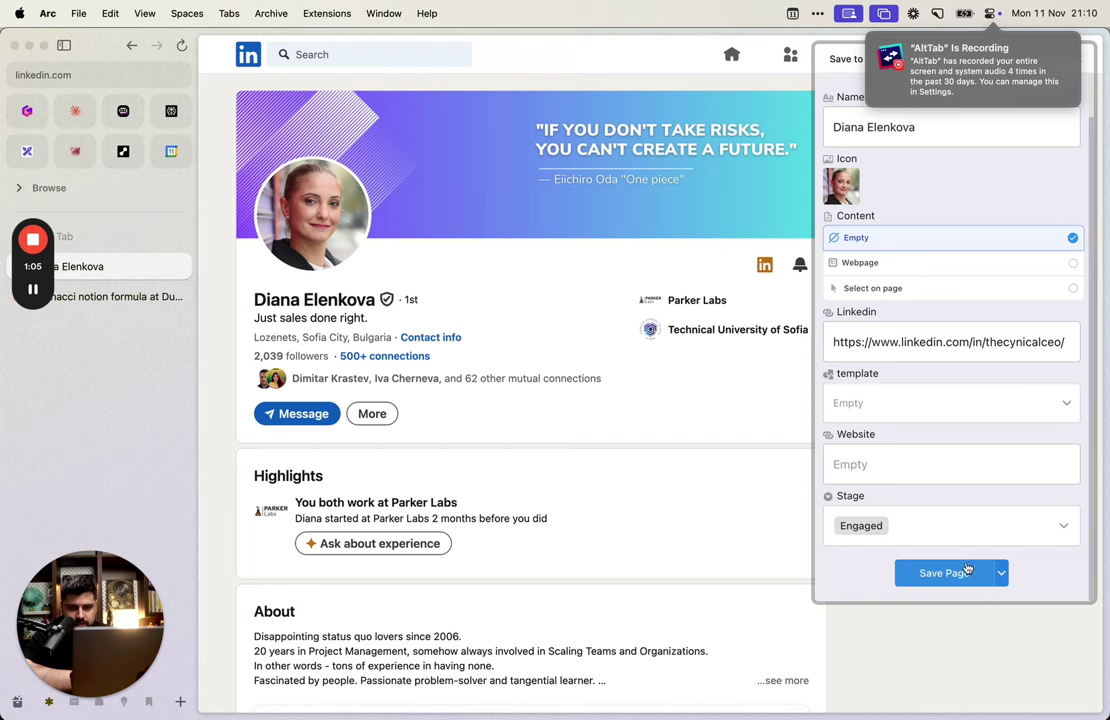
{"action": "scroll", "coordinate": [971, 453], "scroll_direction": "up", "scroll_amount": 1}
{"action": "scroll", "coordinate": [971, 453], "scroll_direction": "down", "scroll_amount": 3}
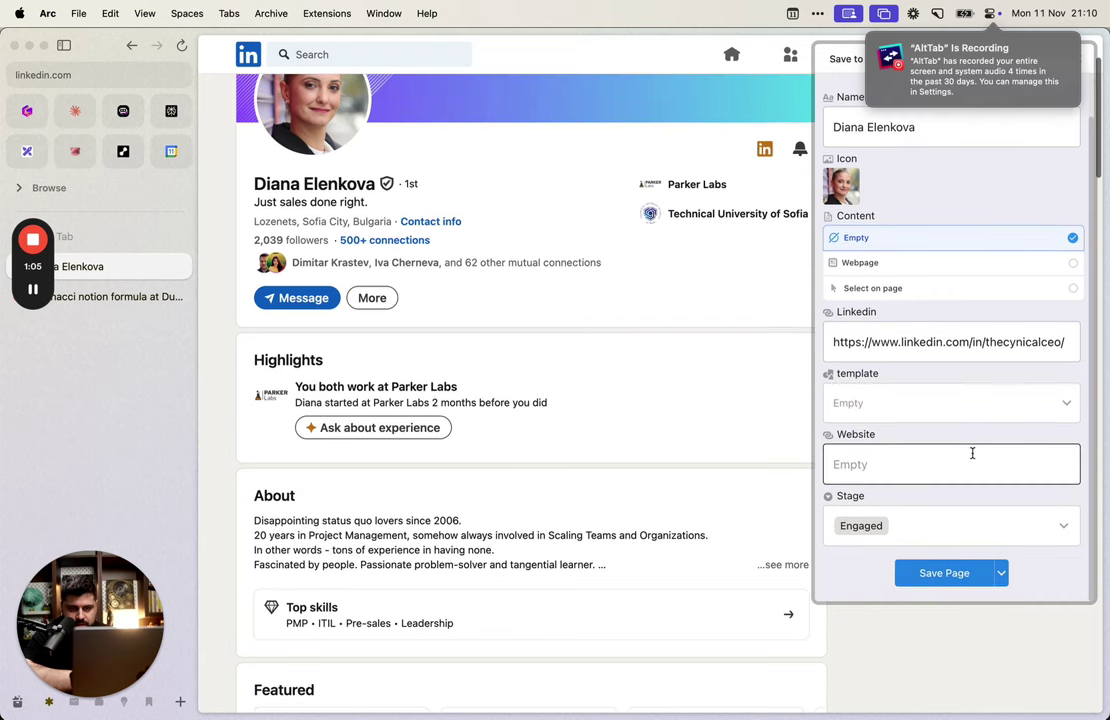
{"action": "left_click", "coordinate": [961, 466]}
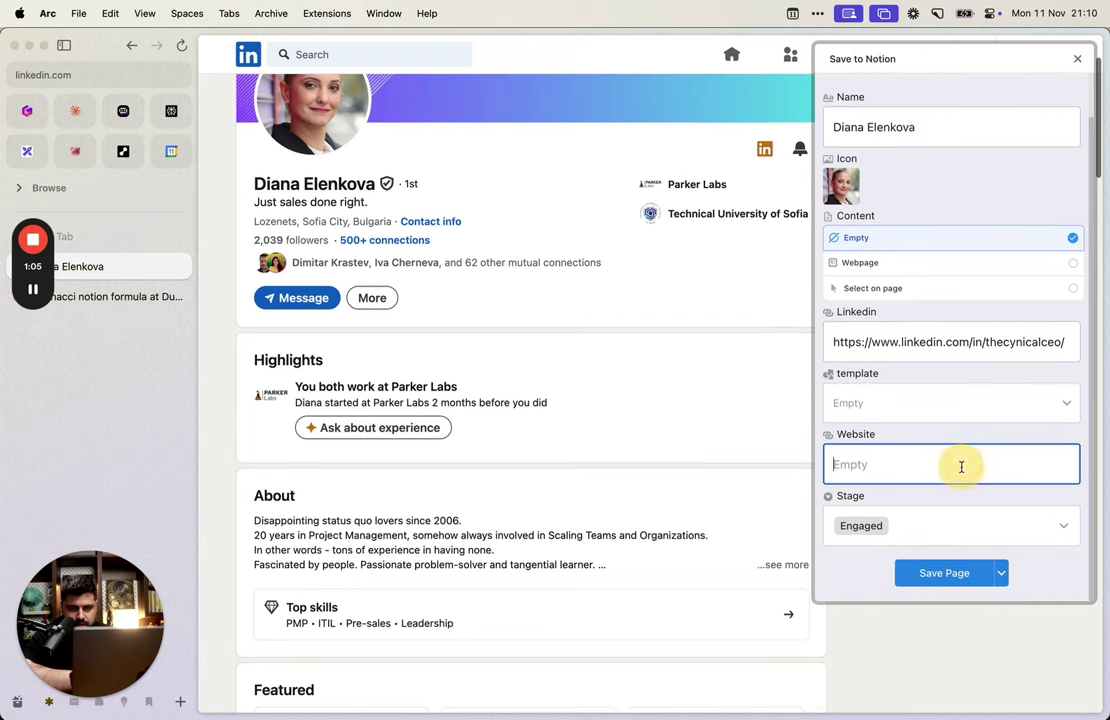
{"action": "left_click", "coordinate": [443, 221]}
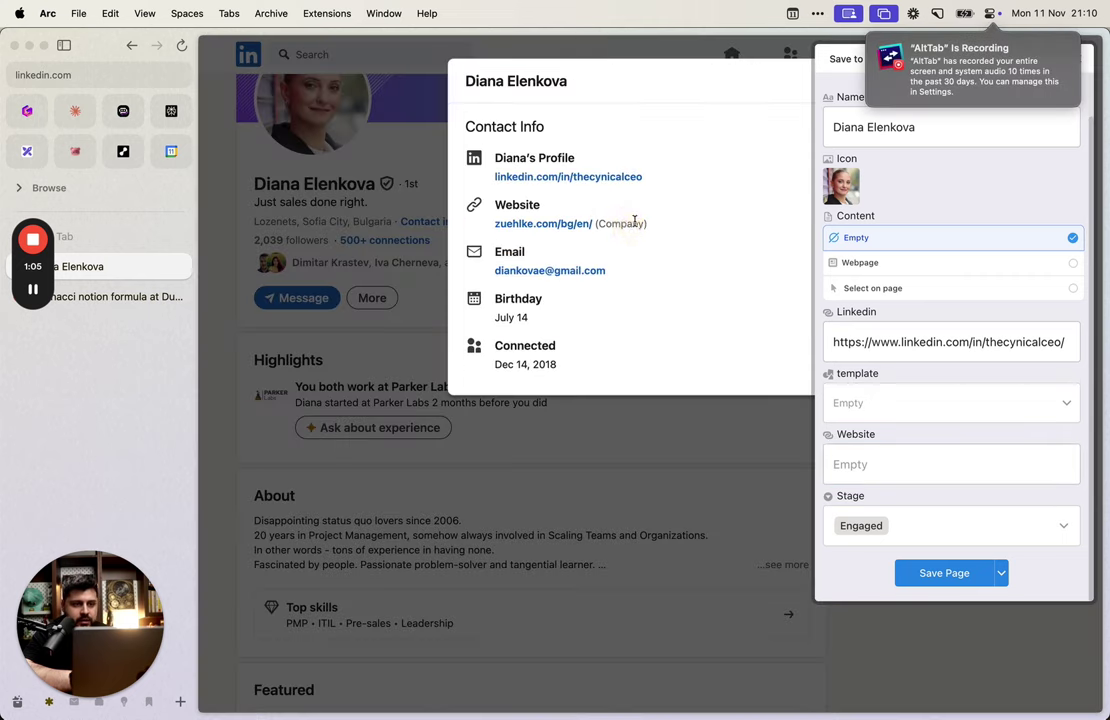
{"action": "left_click", "coordinate": [662, 441]}
{"action": "left_click", "coordinate": [926, 451]}
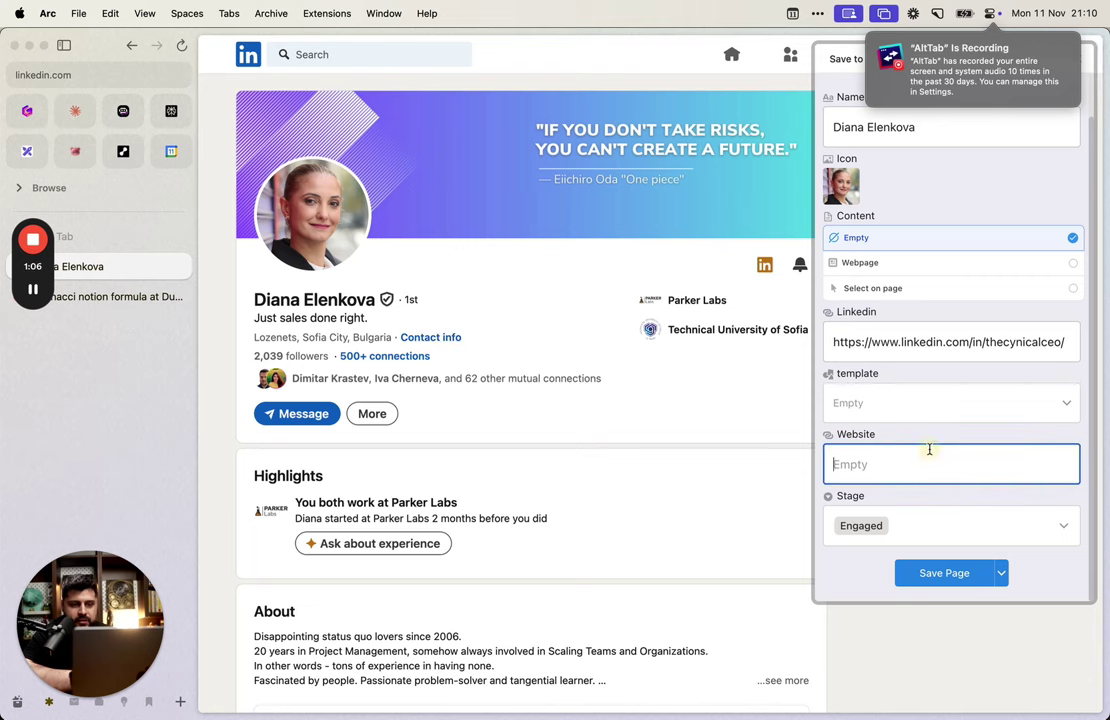
{"action": "key", "text": "super+t"}
{"action": "type", "text": "h"}
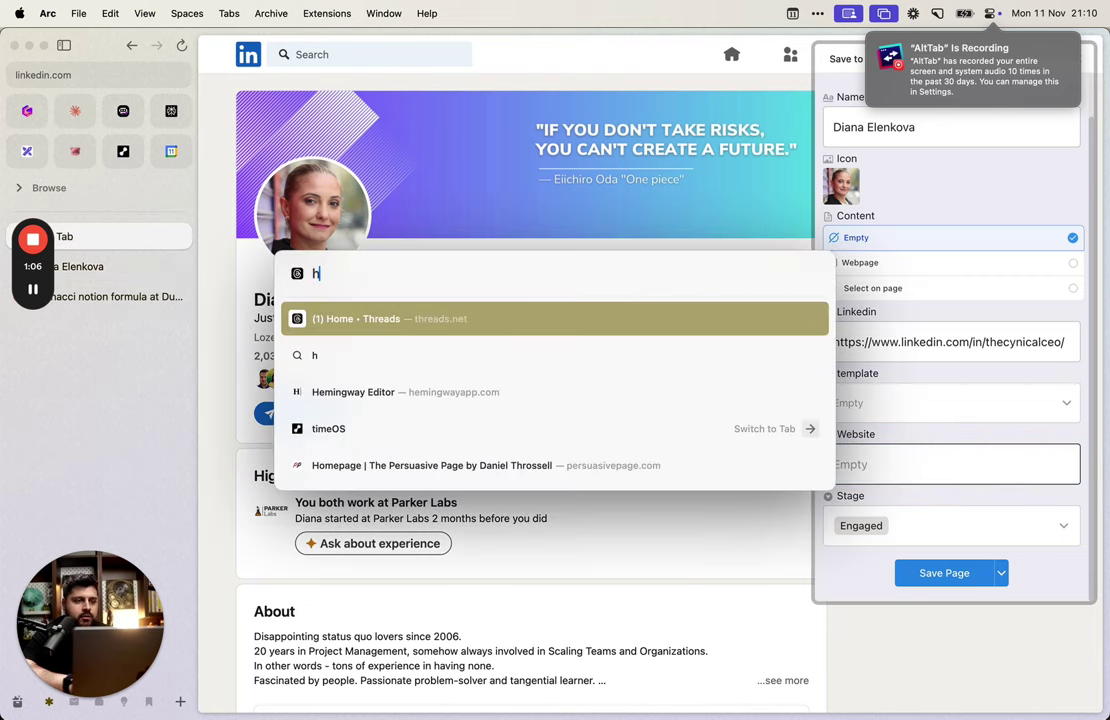
{"action": "key", "text": "BackSpace"}
{"action": "type", "text": "parker"}
{"action": "key", "text": "Return"}
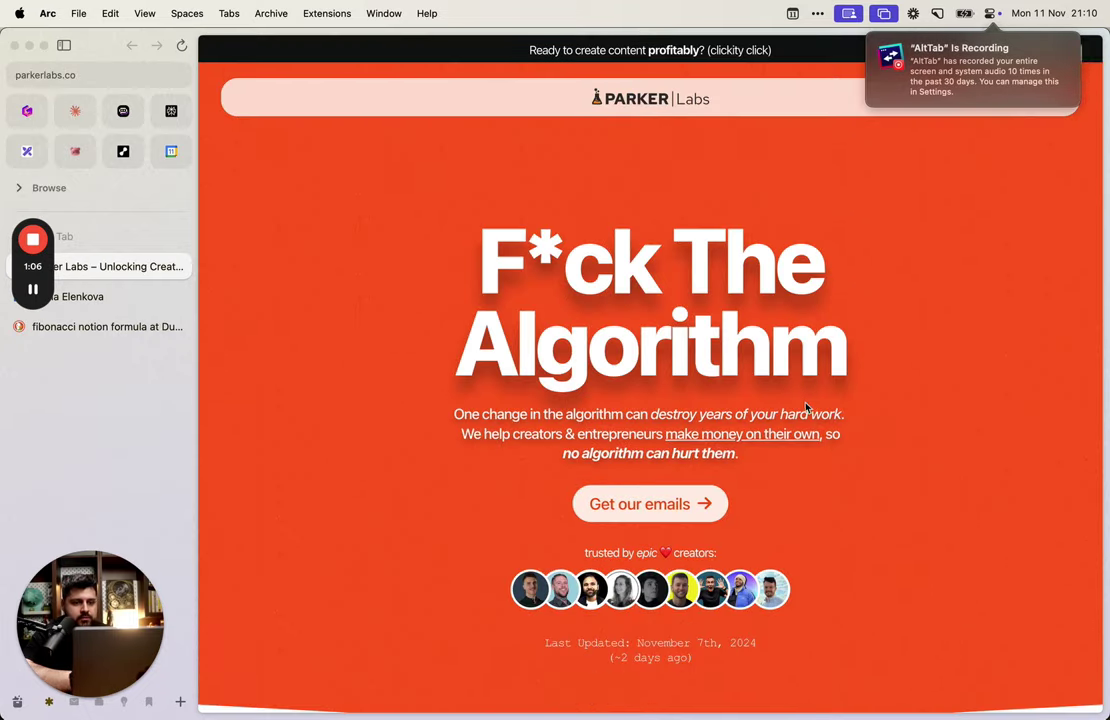
{"action": "key", "text": "super+shift+c"}
{"action": "key", "text": "super+w"}
{"action": "key", "text": "super+v"}
{"action": "left_click", "coordinate": [1047, 560]}
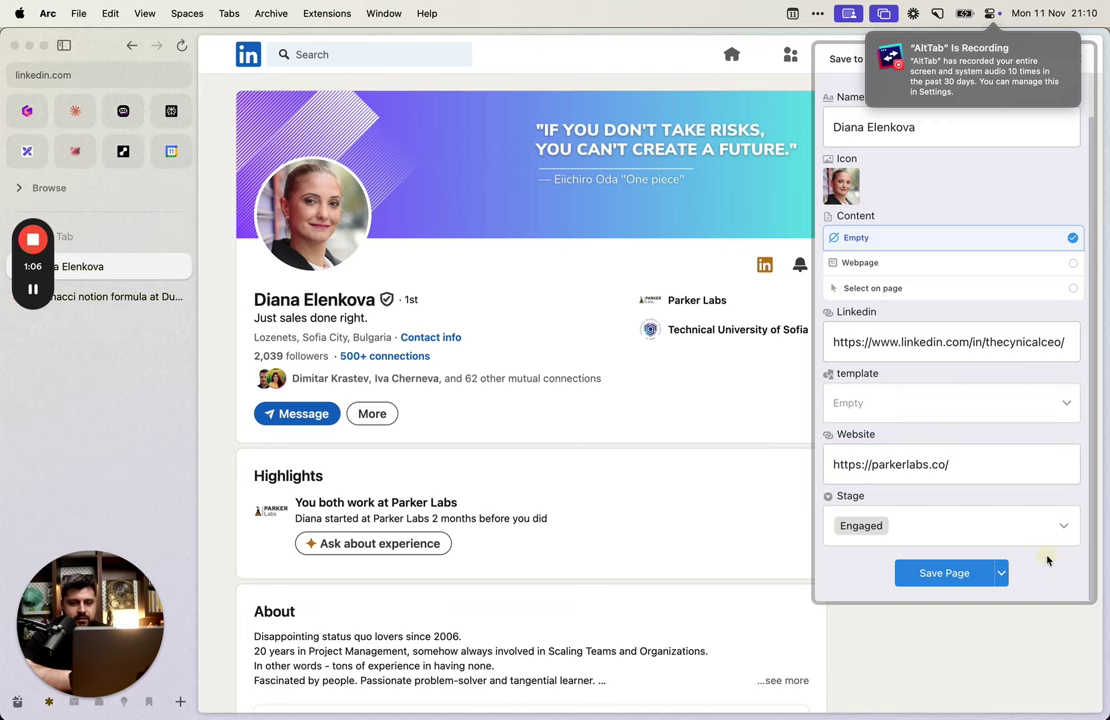
{"action": "left_click", "coordinate": [935, 574]}
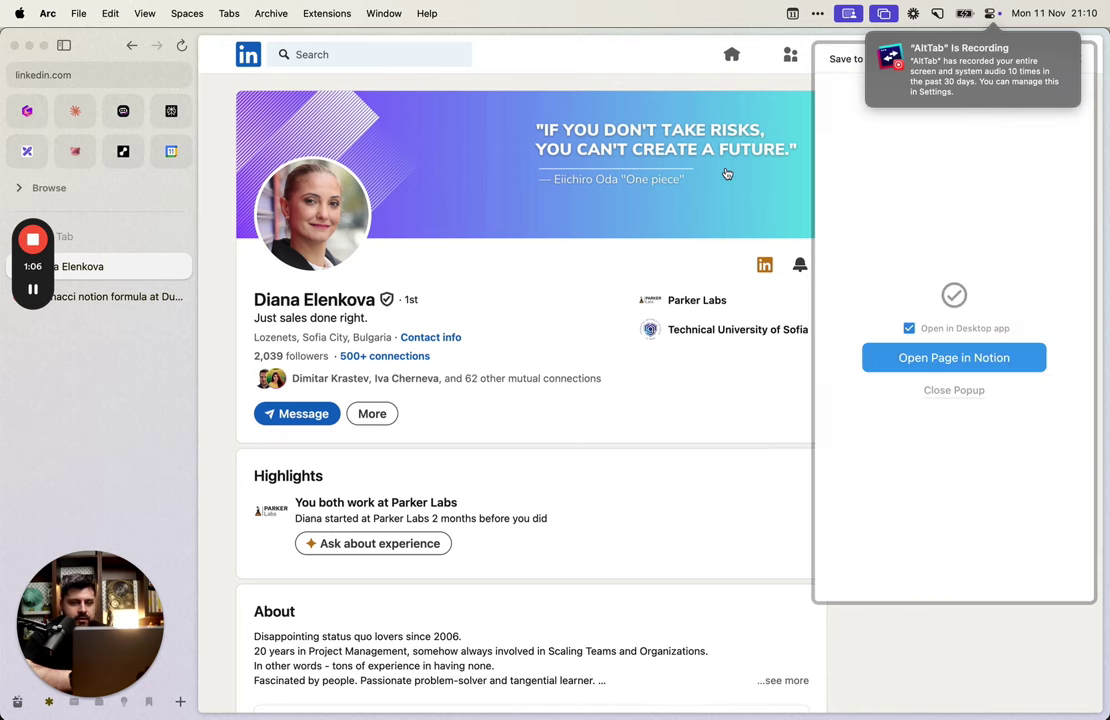
{"action": "left_click", "coordinate": [942, 360]}
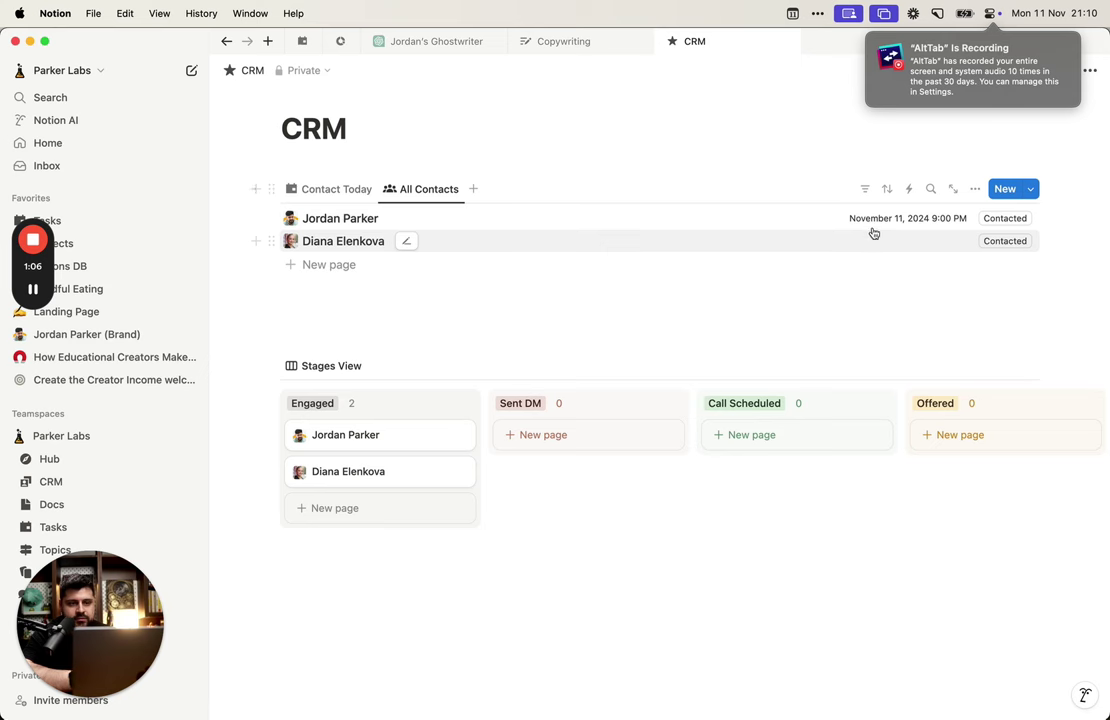
Step: In the Contact Today view, review the board's layout and Last Stage filter options
{"action": "left_click", "coordinate": [355, 196]}
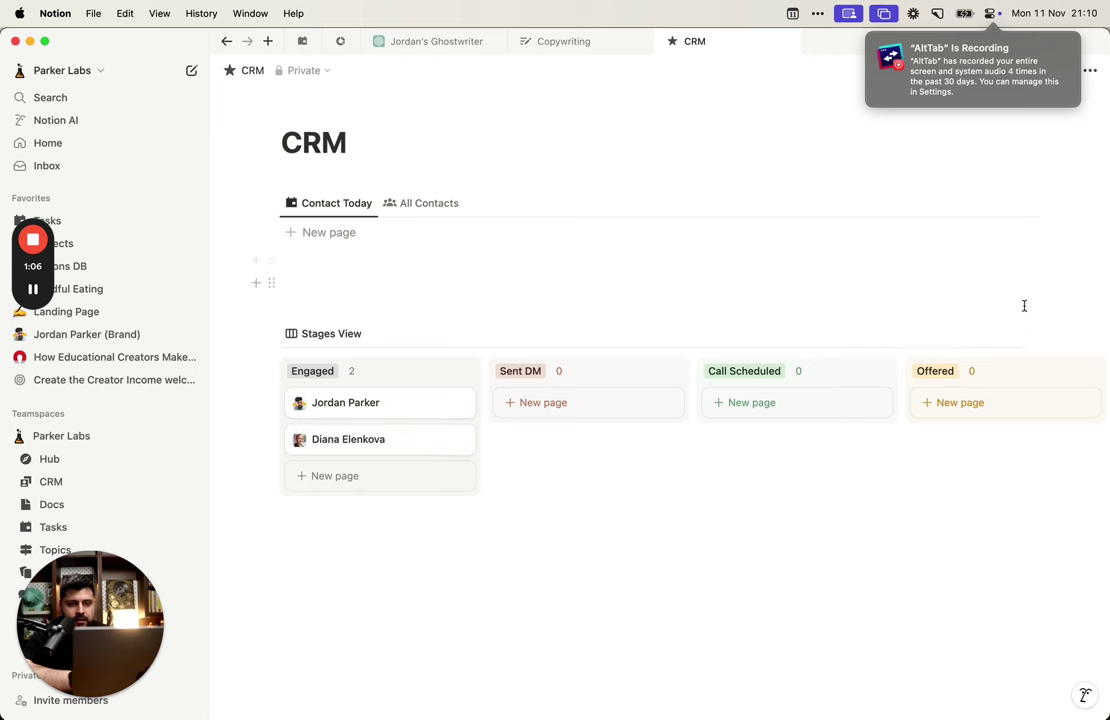
{"action": "left_click", "coordinate": [975, 335]}
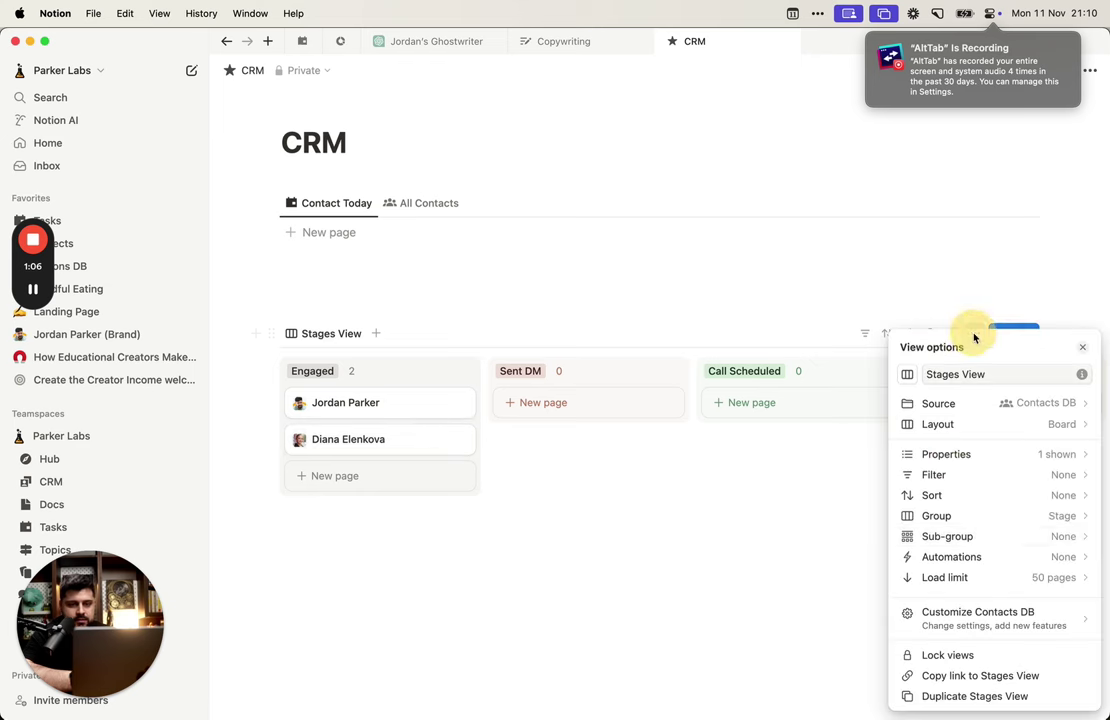
{"action": "left_click", "coordinate": [994, 436]}
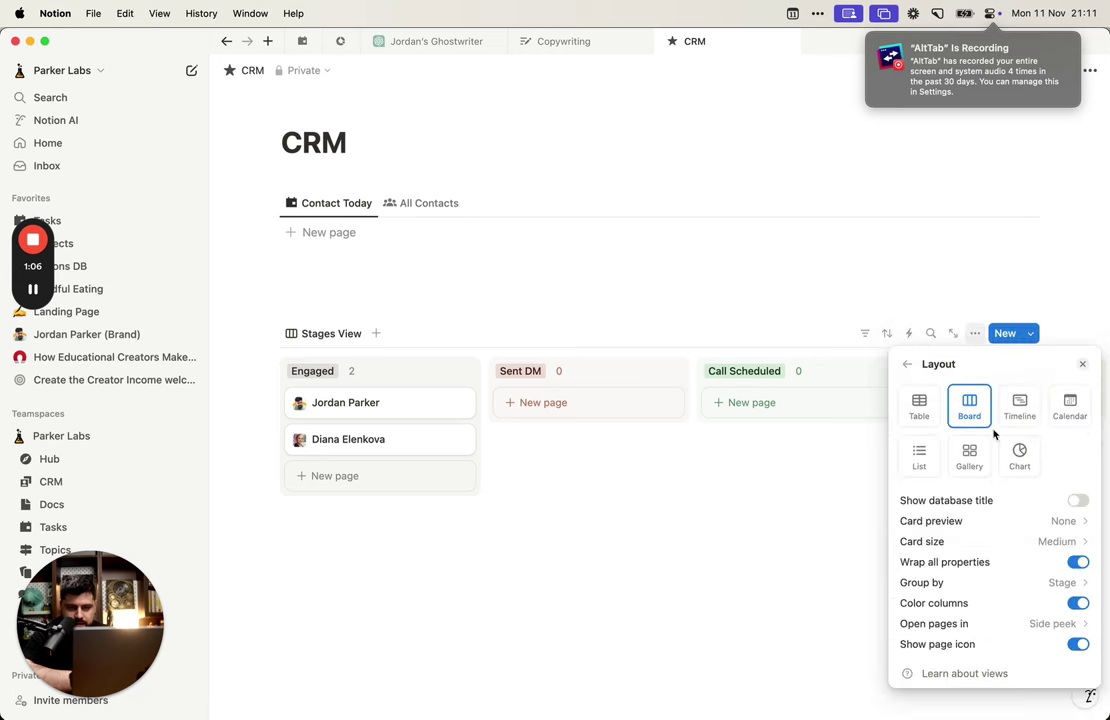
{"action": "left_click", "coordinate": [907, 364]}
{"action": "left_click", "coordinate": [1013, 473]}
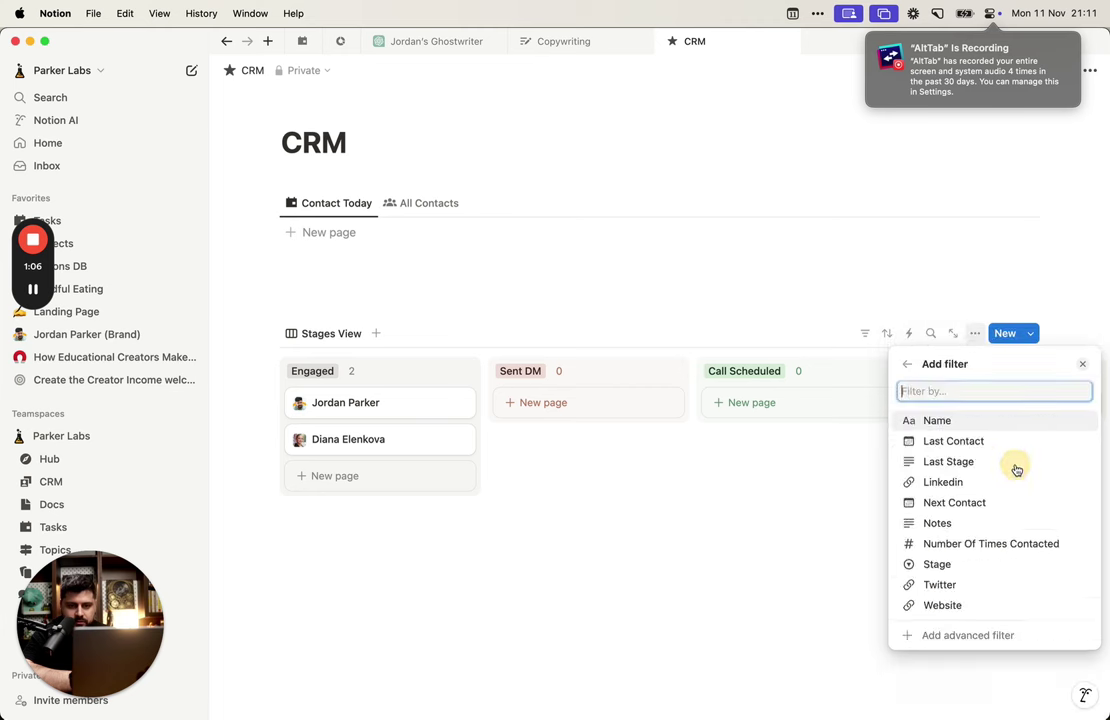
{"action": "left_click", "coordinate": [1013, 463]}
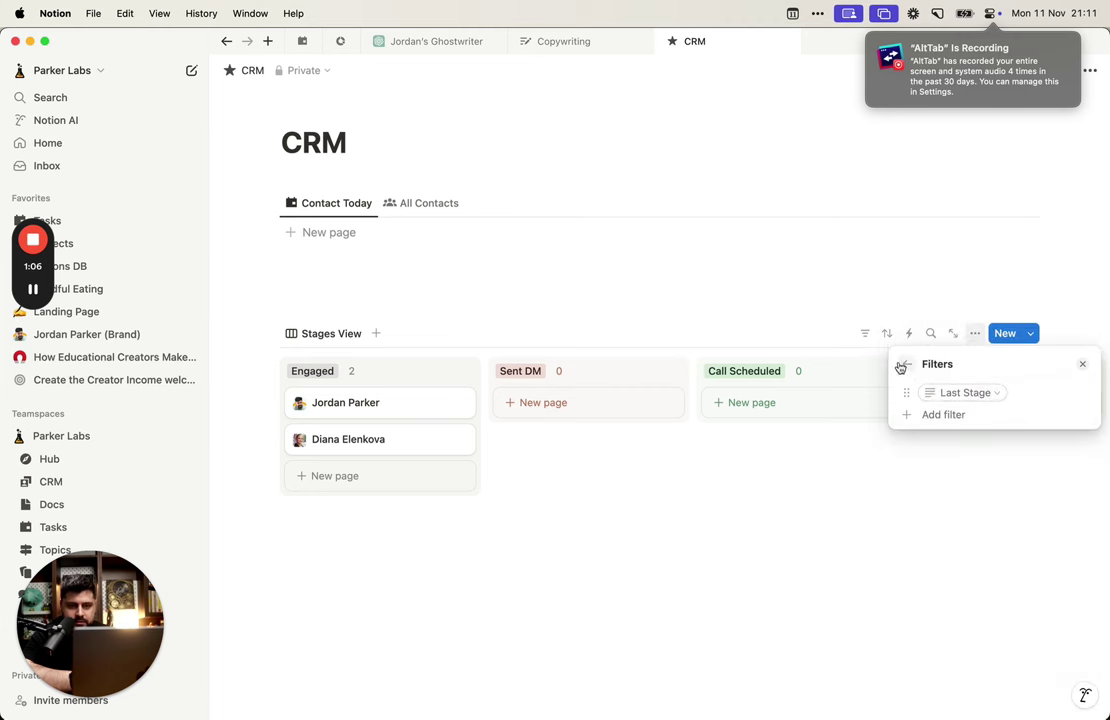
{"action": "left_click", "coordinate": [906, 364]}
Step: Delete the Last Stage filter from the board
{"action": "left_click", "coordinate": [1034, 477]}
{"action": "left_click", "coordinate": [984, 392]}
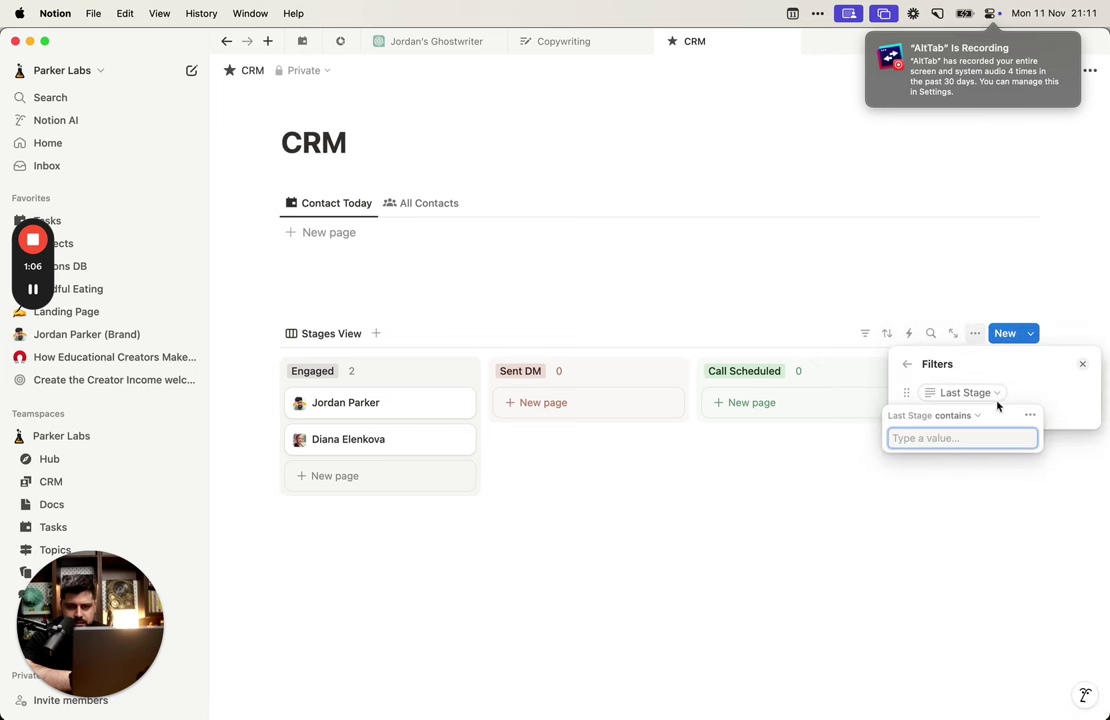
{"action": "left_click", "coordinate": [974, 418]}
{"action": "left_click", "coordinate": [1027, 414]}
{"action": "left_click", "coordinate": [1030, 415]}
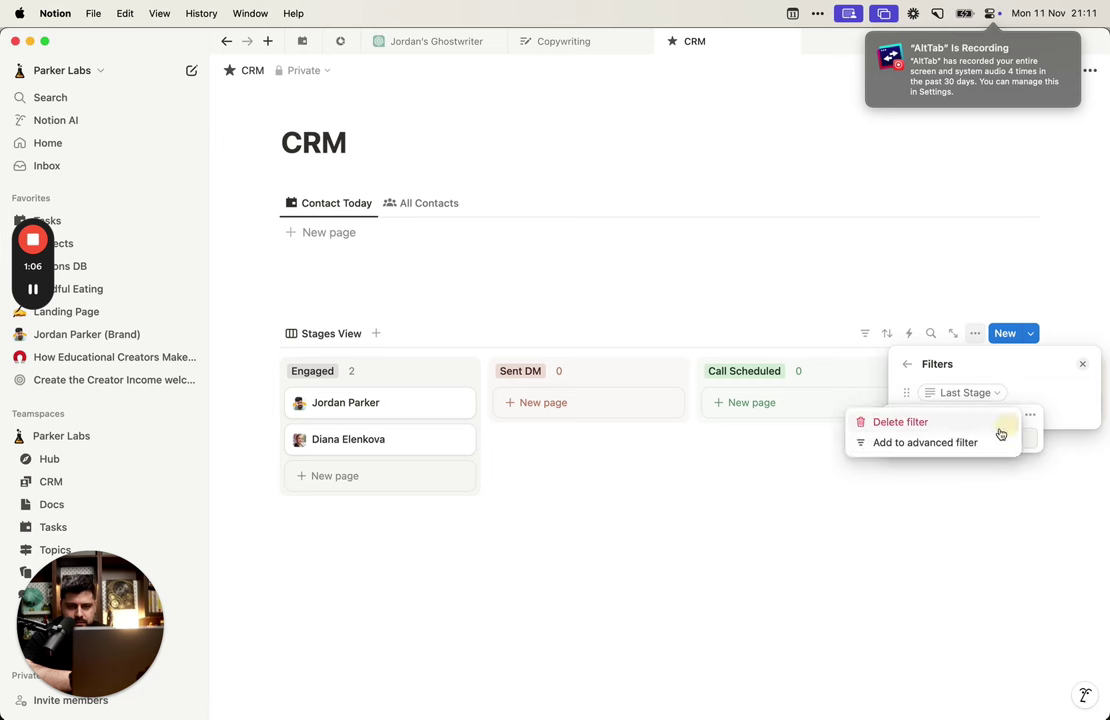
{"action": "left_click", "coordinate": [943, 422]}
Step: Show the Contacted button on the board cards
{"action": "left_click", "coordinate": [908, 366]}
{"action": "left_click", "coordinate": [940, 455]}
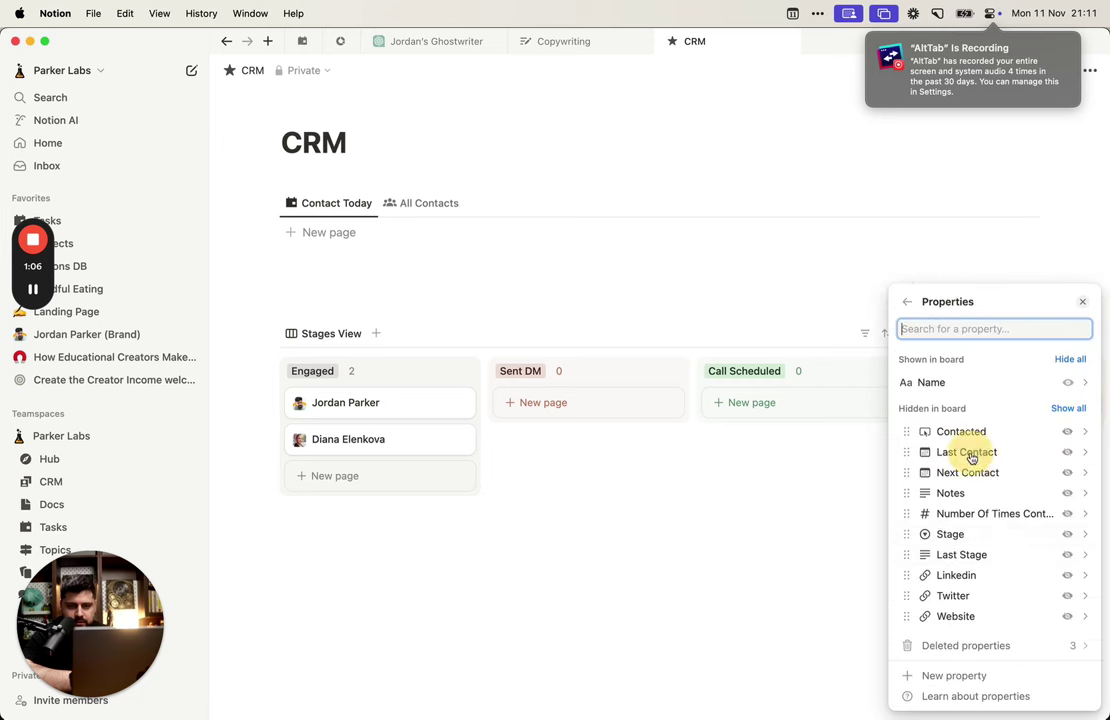
{"action": "left_click", "coordinate": [1068, 432]}
{"action": "left_click", "coordinate": [686, 565]}
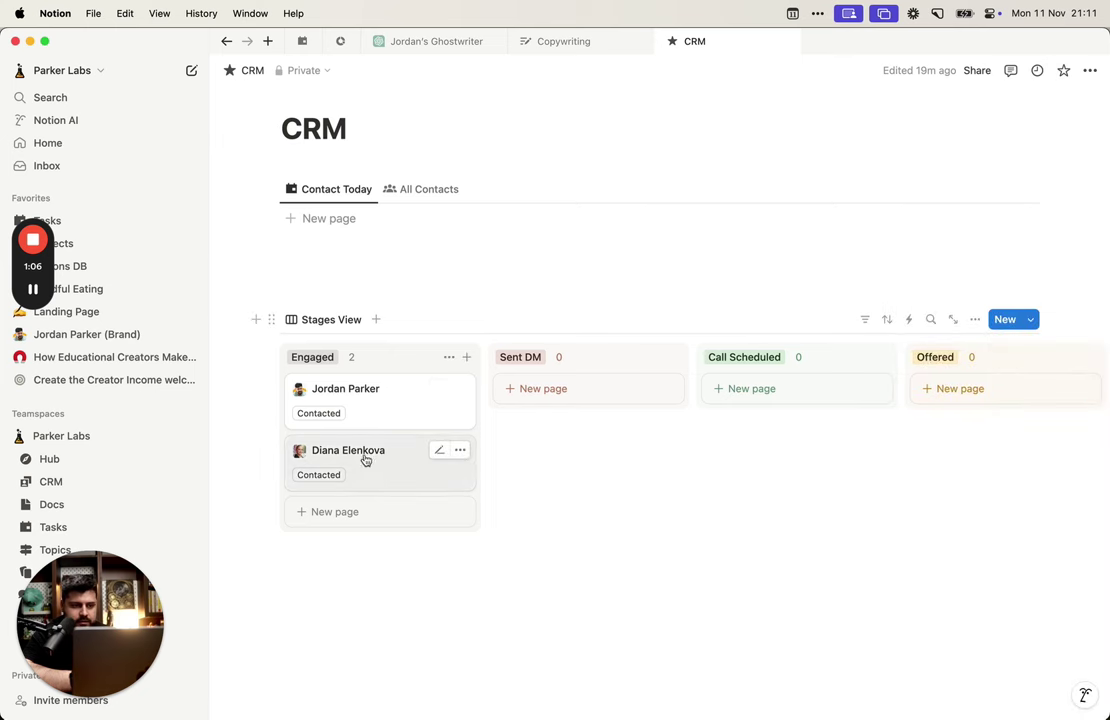
Step: Move the second contact to Sent DM; in All Contacts hide Last Contact and show Next Contact
{"action": "left_click_drag", "start_coordinate": [381, 474], "coordinate": [555, 378]}
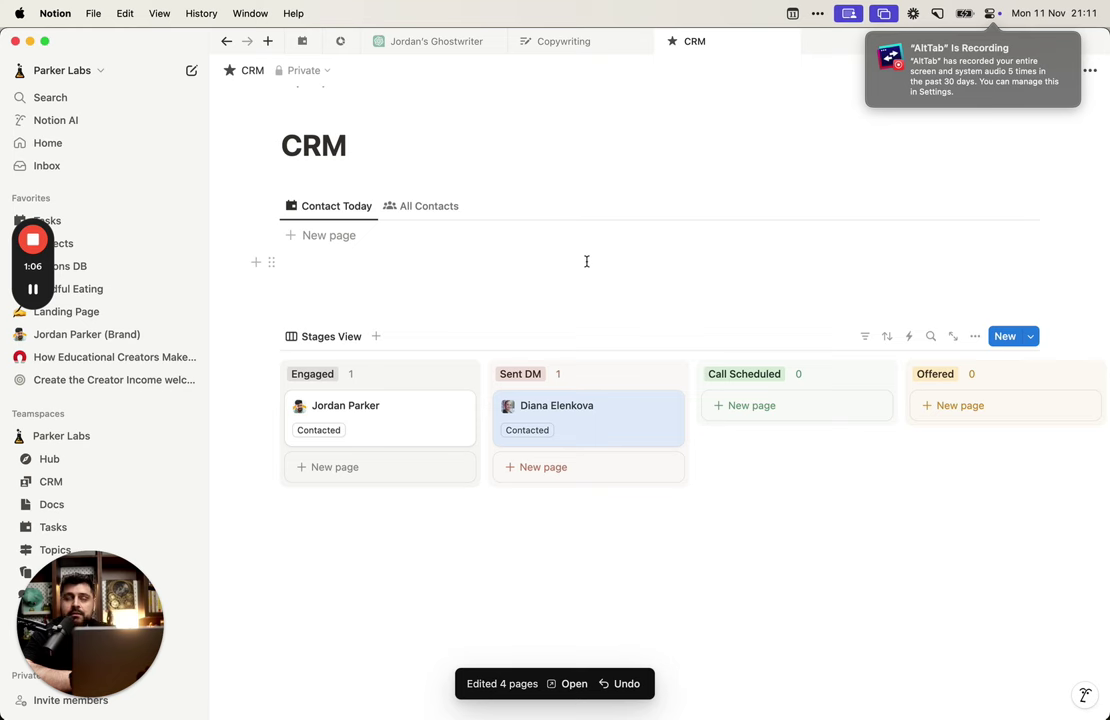
{"action": "left_click", "coordinate": [419, 207]}
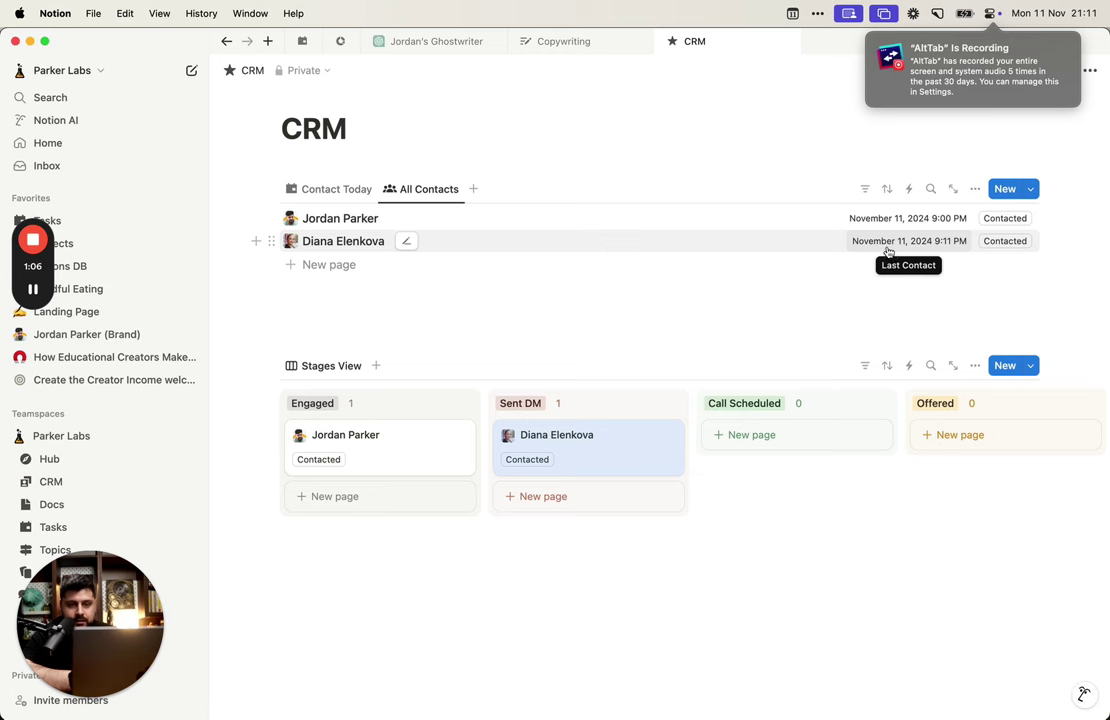
{"action": "left_click", "coordinate": [975, 188]}
{"action": "left_click", "coordinate": [1000, 306]}
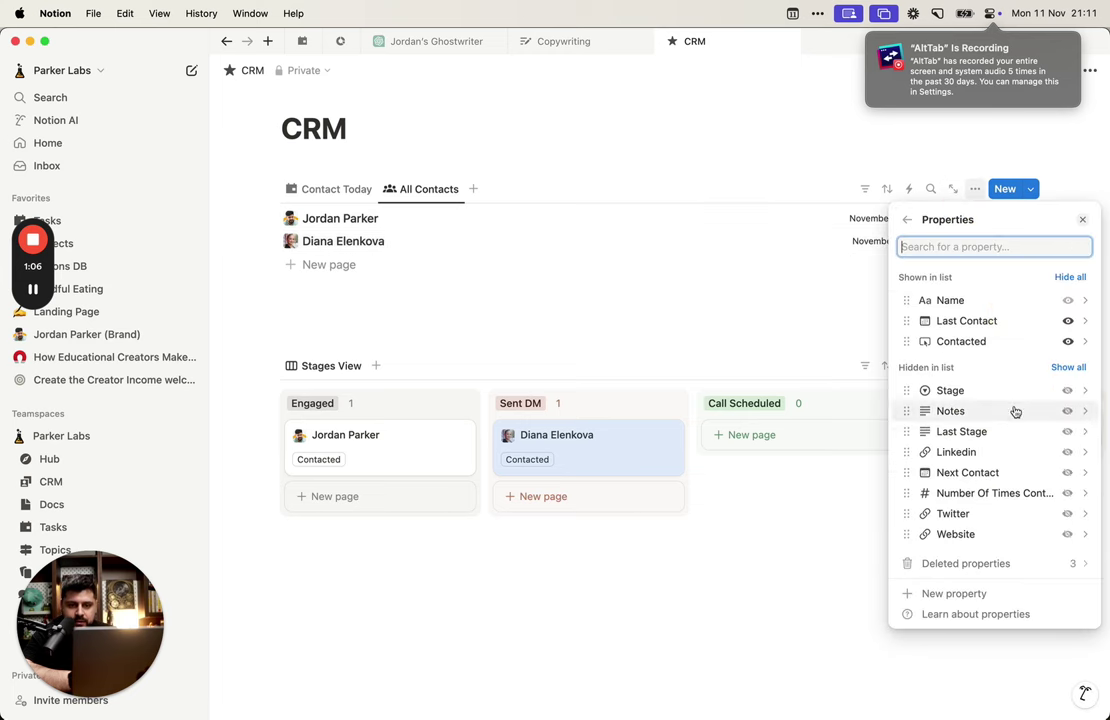
{"action": "left_click", "coordinate": [1067, 320]}
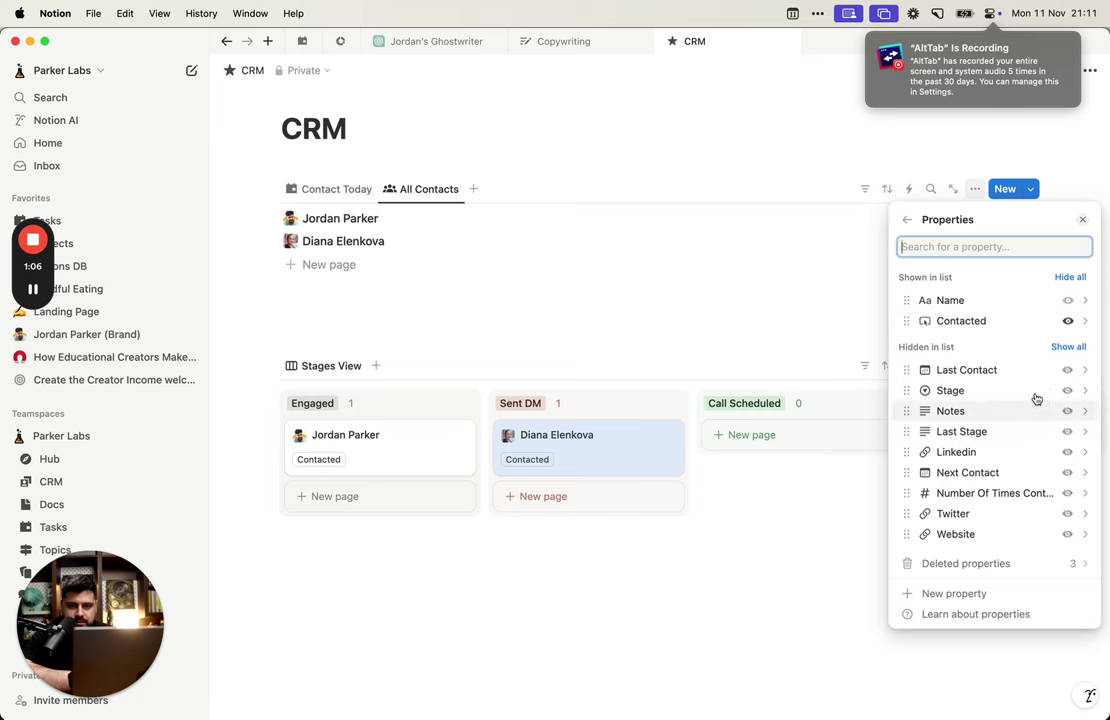
{"action": "left_click", "coordinate": [1067, 474]}
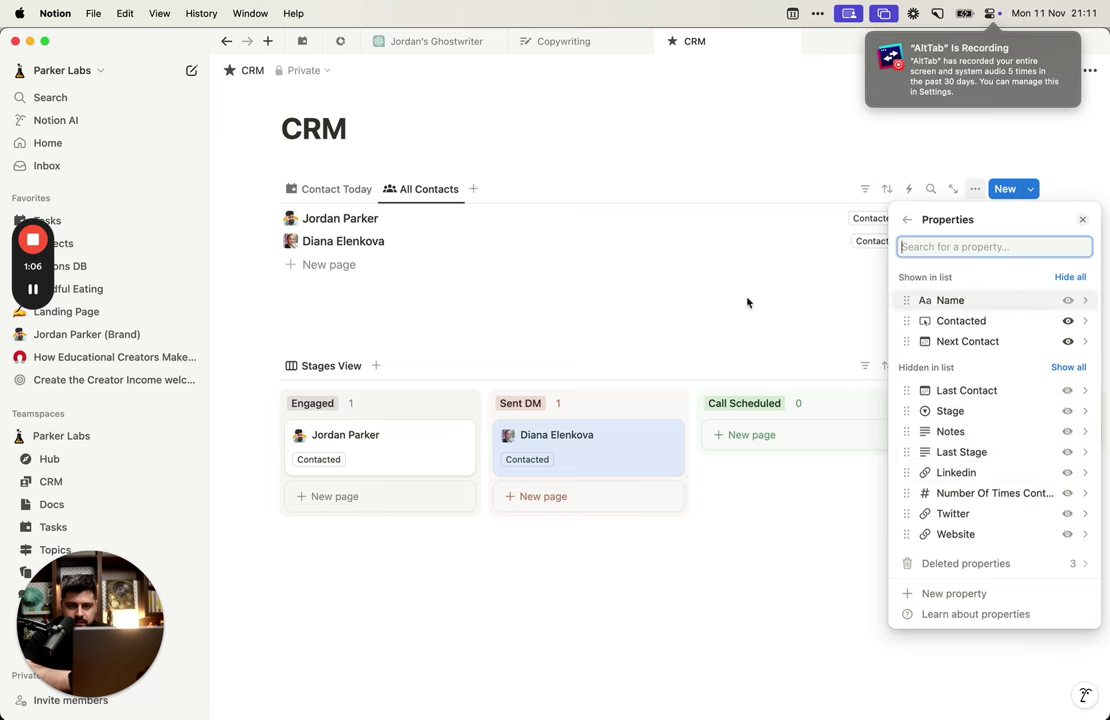
{"action": "left_click", "coordinate": [748, 302]}
Step: Place Next Contact above Contacted in the All Contacts list, then return to Contact Today
{"action": "left_click", "coordinate": [975, 188]}
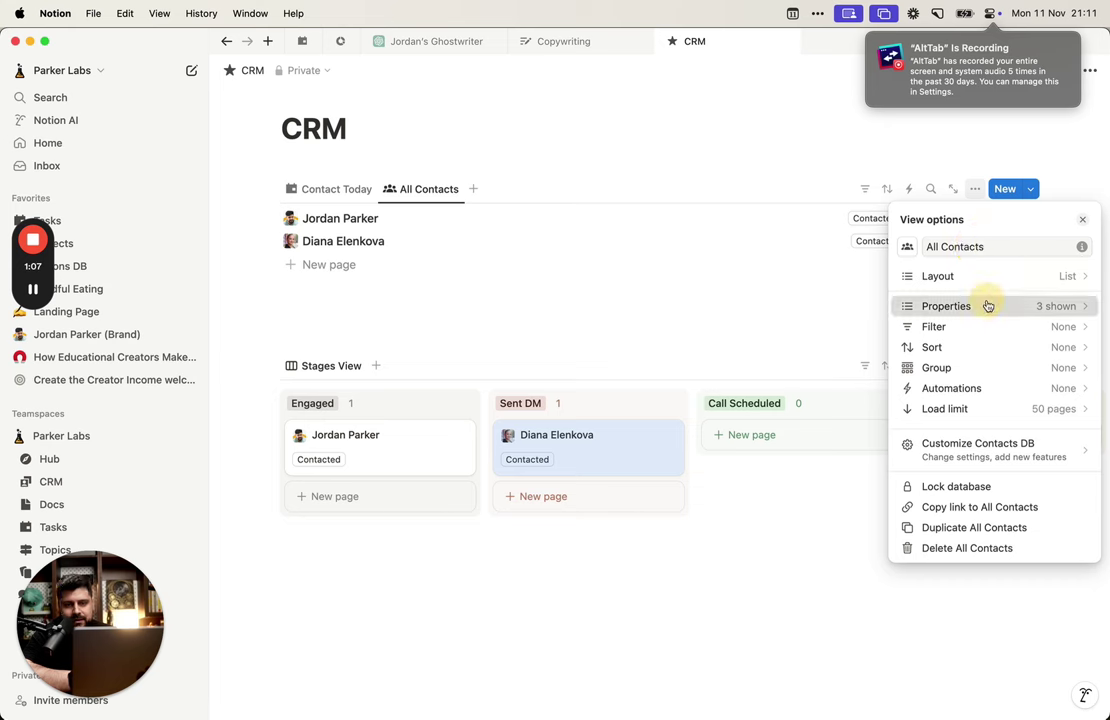
{"action": "left_click", "coordinate": [984, 302]}
{"action": "left_click_drag", "start_coordinate": [984, 352], "coordinate": [981, 322]}
{"action": "left_click", "coordinate": [817, 303]}
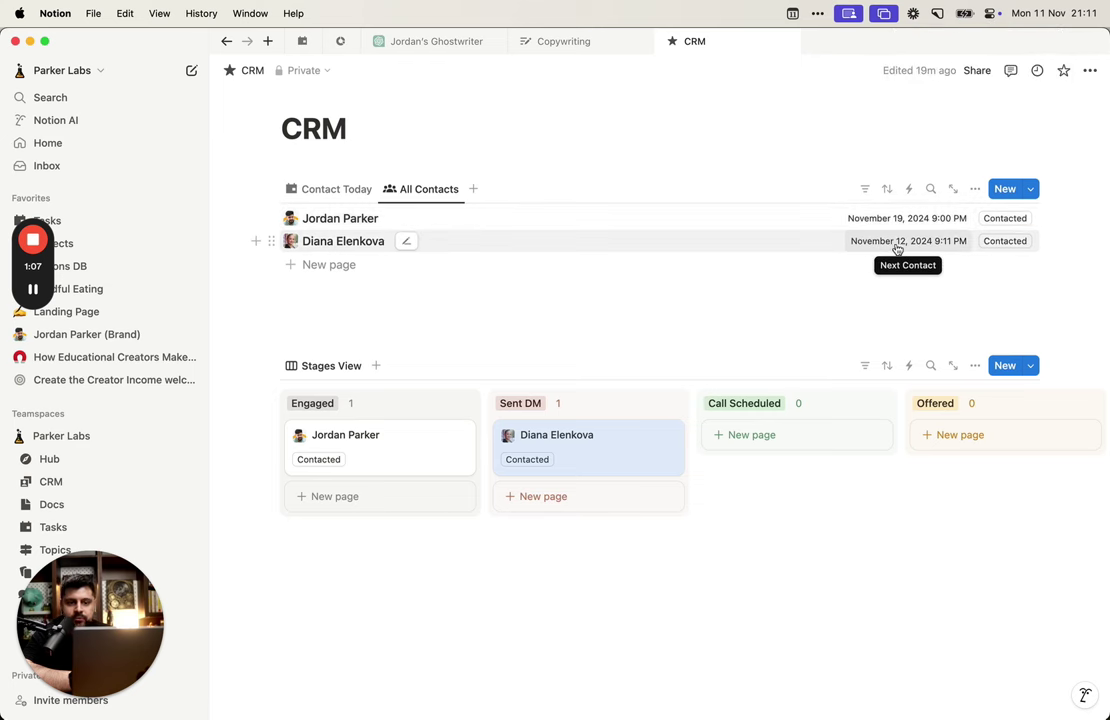
{"action": "left_click", "coordinate": [338, 190]}
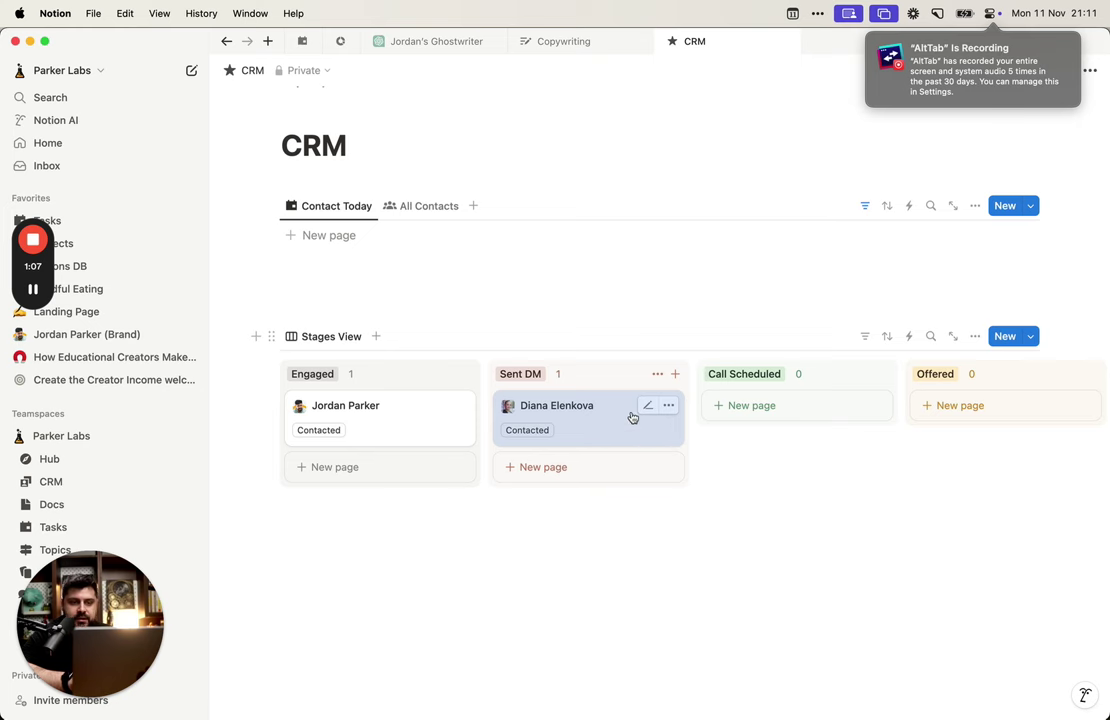
Step: Drag the contact through Call Scheduled into Declined, keeping the Declined group hidden
{"action": "left_click_drag", "start_coordinate": [632, 417], "coordinate": [818, 411]}
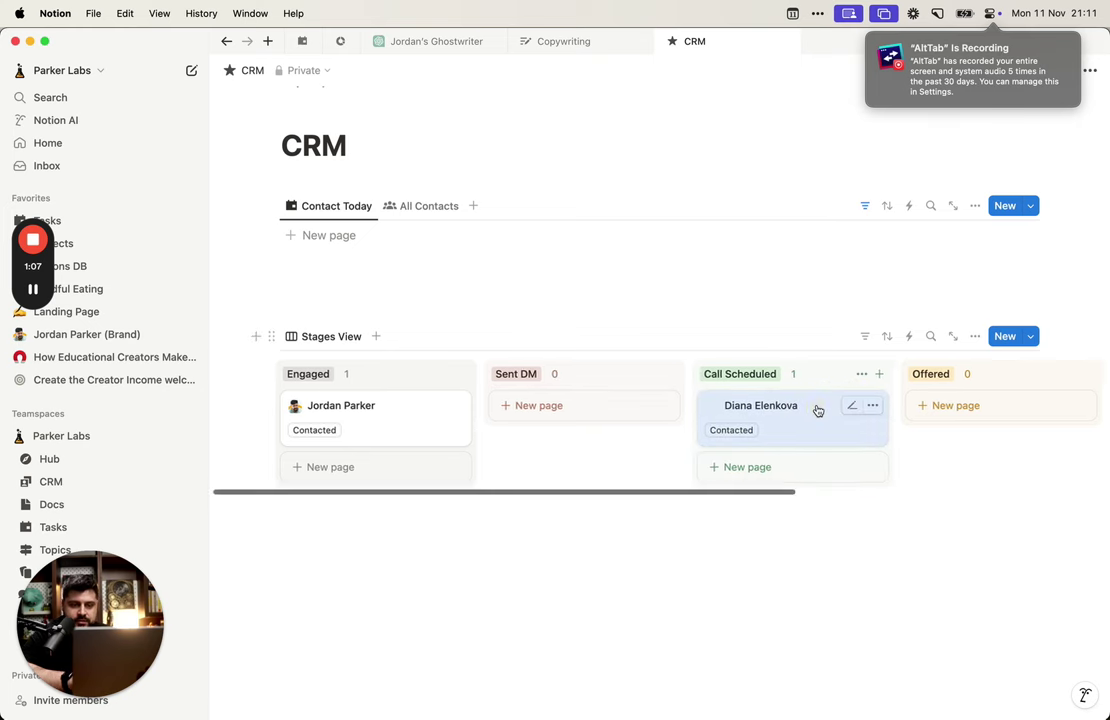
{"action": "scroll", "coordinate": [818, 411], "scroll_direction": "right", "scroll_amount": 5}
{"action": "scroll", "coordinate": [642, 406], "scroll_direction": "left", "scroll_amount": 2}
{"action": "left_click_drag", "start_coordinate": [447, 409], "coordinate": [820, 400]}
{"action": "scroll", "coordinate": [800, 404], "scroll_direction": "right", "scroll_amount": 3}
{"action": "left_click_drag", "start_coordinate": [743, 419], "coordinate": [942, 448]}
{"action": "scroll", "coordinate": [1012, 448], "scroll_direction": "right", "scroll_amount": 3}
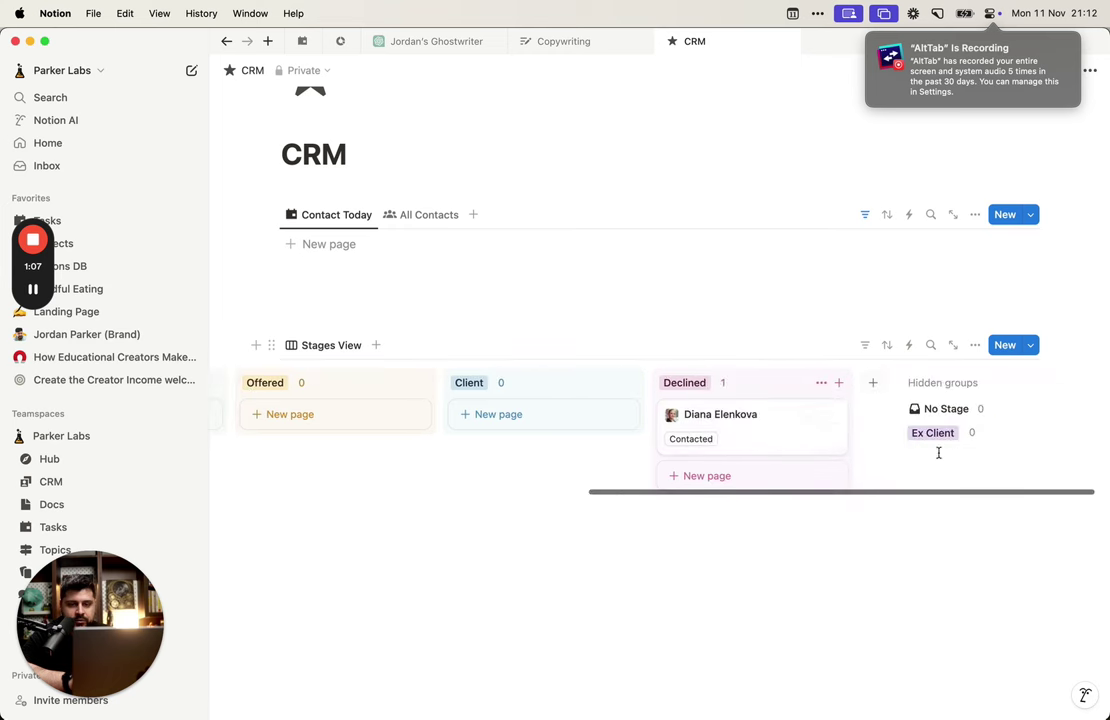
{"action": "left_click", "coordinate": [822, 384]}
{"action": "left_click", "coordinate": [818, 405]}
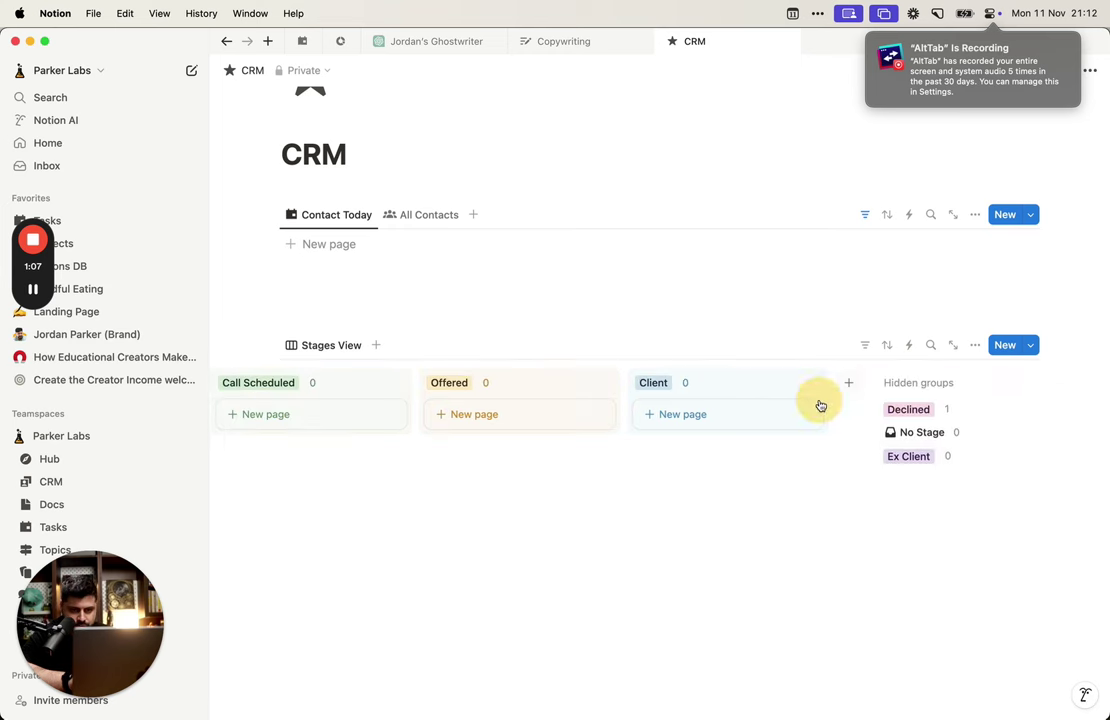
Step: Move the contact from Declined to Client, into hidden Ex Client, and back to Client
{"action": "left_click", "coordinate": [910, 409]}
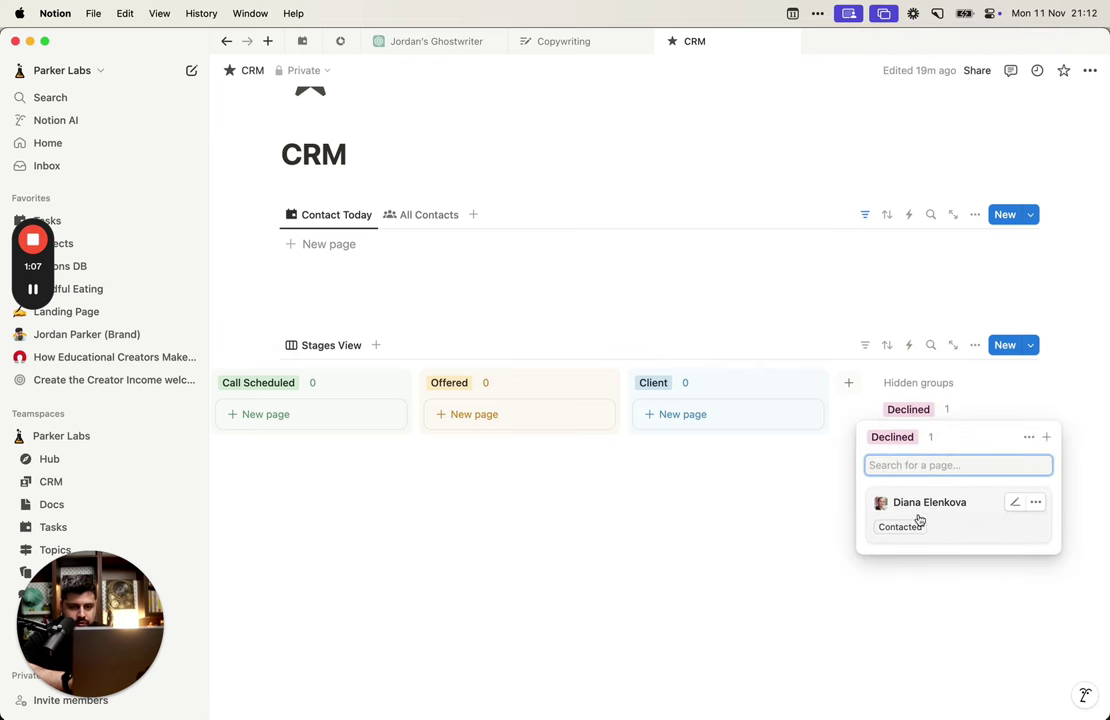
{"action": "left_click_drag", "start_coordinate": [919, 515], "coordinate": [715, 415]}
{"action": "left_click_drag", "start_coordinate": [820, 438], "coordinate": [922, 456]}
{"action": "left_click", "coordinate": [1010, 382]}
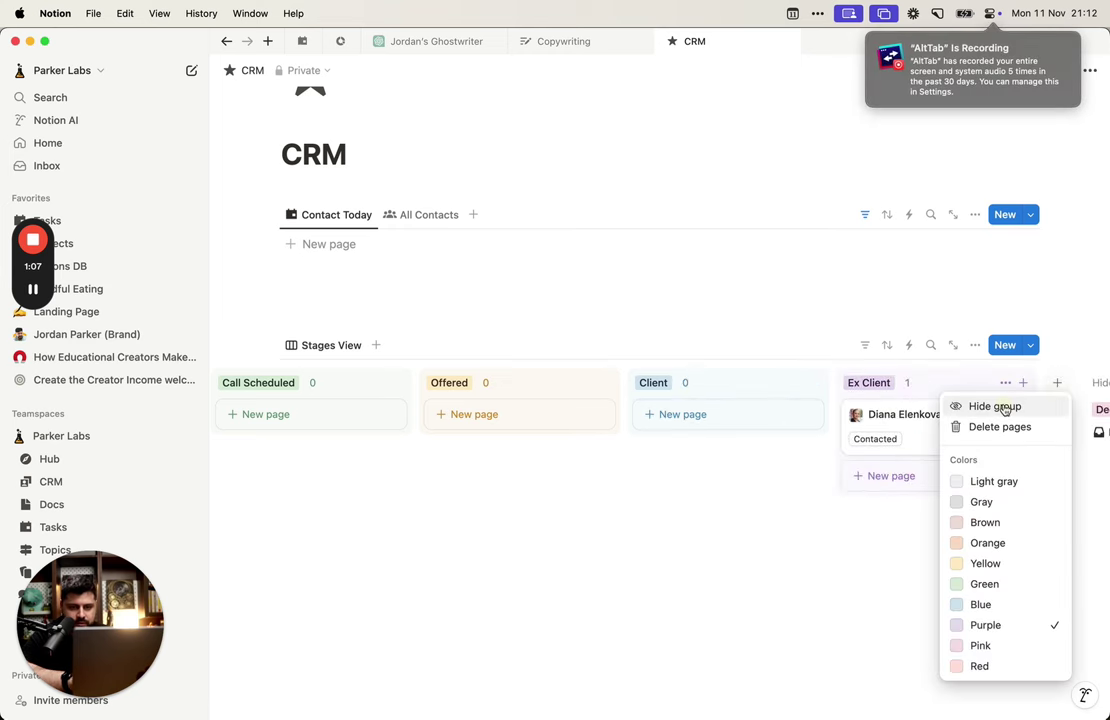
{"action": "left_click", "coordinate": [971, 404]}
{"action": "left_click", "coordinate": [910, 409]}
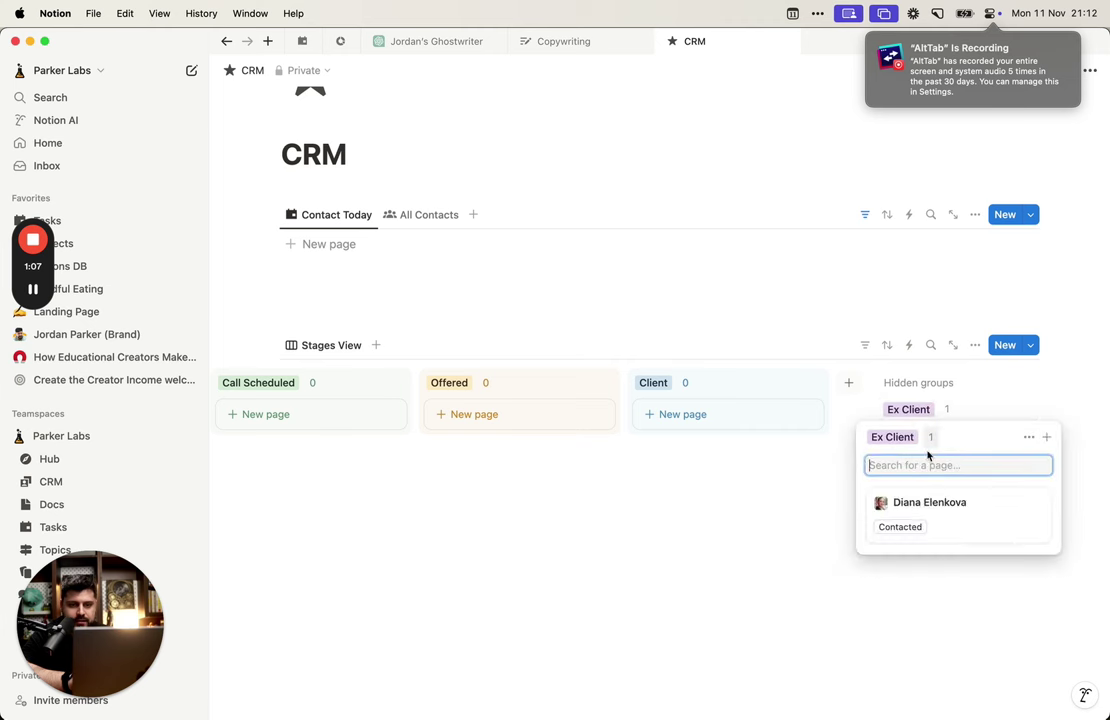
{"action": "left_click_drag", "start_coordinate": [887, 508], "coordinate": [743, 412]}
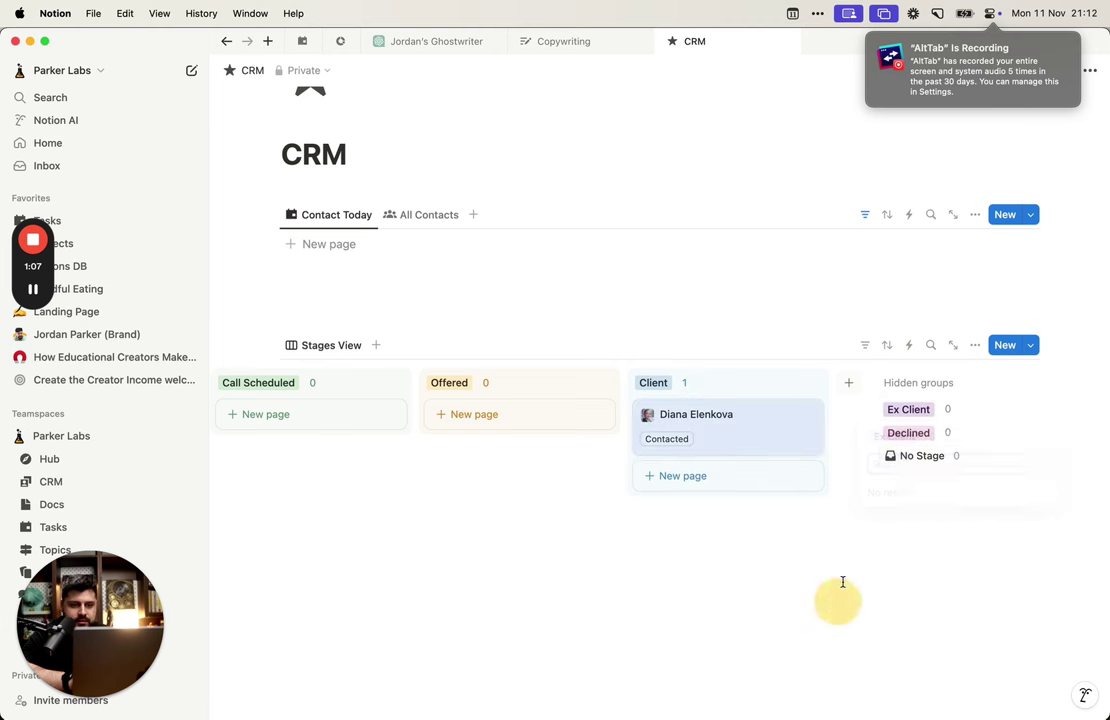
Step: Move the contact into No Stage, make No Stage the first column, and hide it
{"action": "left_click", "coordinate": [941, 457]}
{"action": "left_click", "coordinate": [1029, 487]}
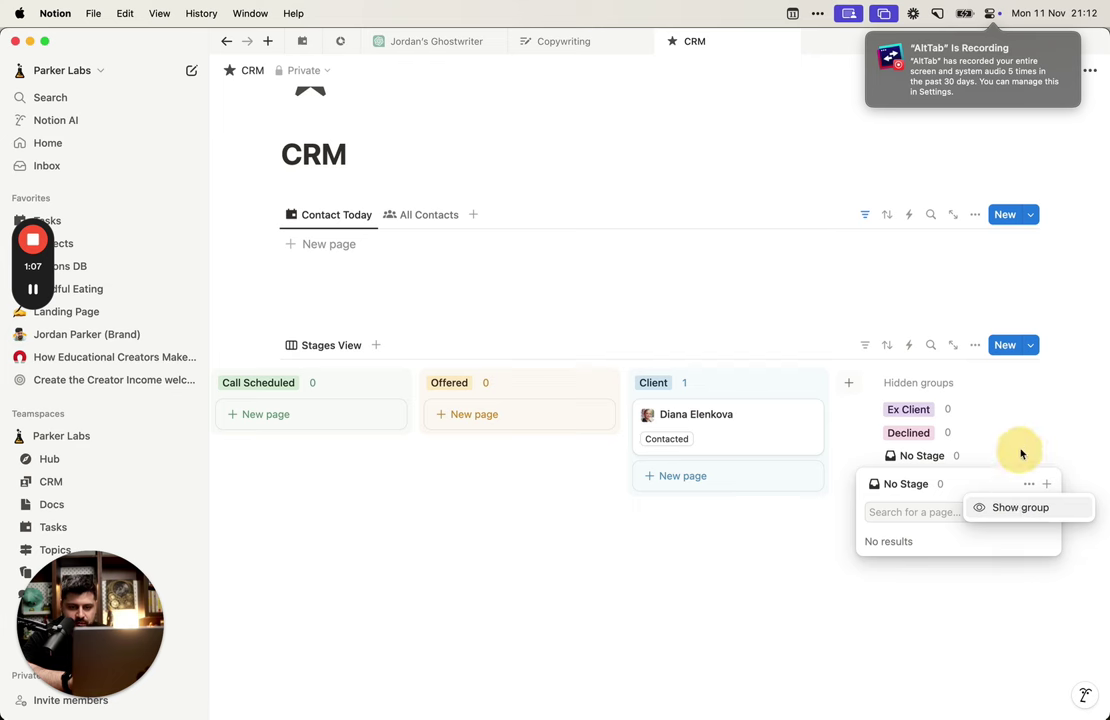
{"action": "key", "text": "Escape"}
{"action": "left_click_drag", "start_coordinate": [719, 421], "coordinate": [924, 455]}
{"action": "left_click_drag", "start_coordinate": [976, 385], "coordinate": [310, 384]}
{"action": "scroll", "coordinate": [692, 399], "scroll_direction": "left", "scroll_amount": 5}
{"action": "left_click_drag", "start_coordinate": [700, 383], "coordinate": [285, 383]}
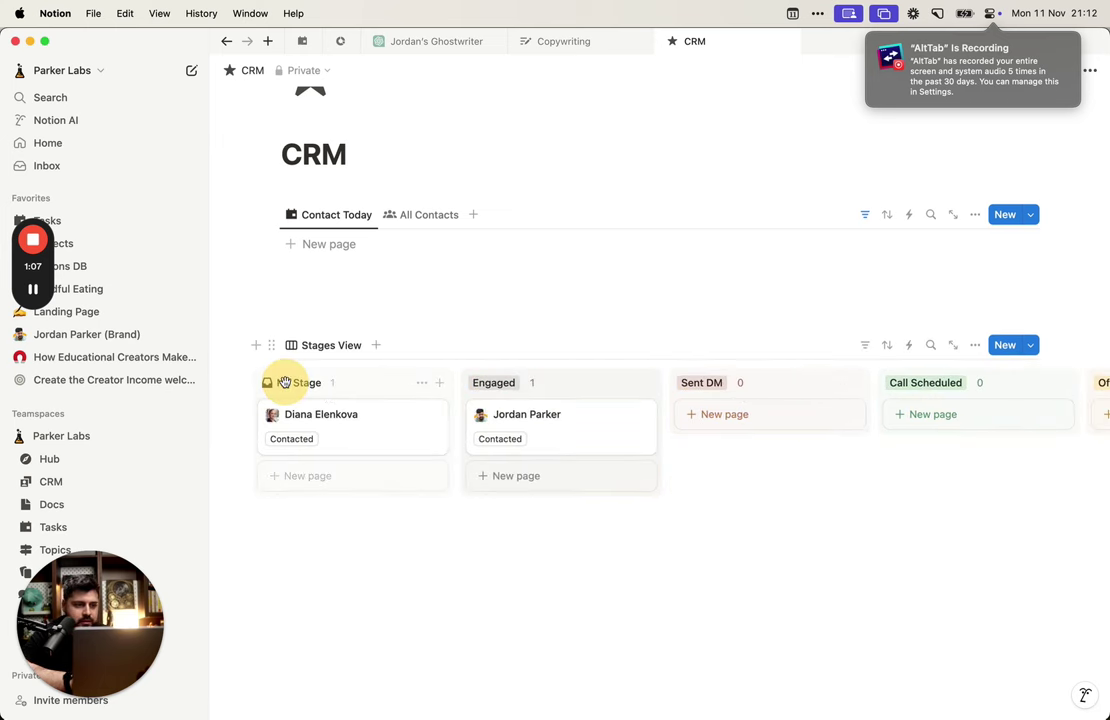
{"action": "left_click", "coordinate": [420, 387]}
{"action": "left_click", "coordinate": [410, 404]}
Step: Pull the contact out of the hidden No Stage and Declined groups back into Engaged
{"action": "scroll", "coordinate": [421, 404], "scroll_direction": "right", "scroll_amount": 5}
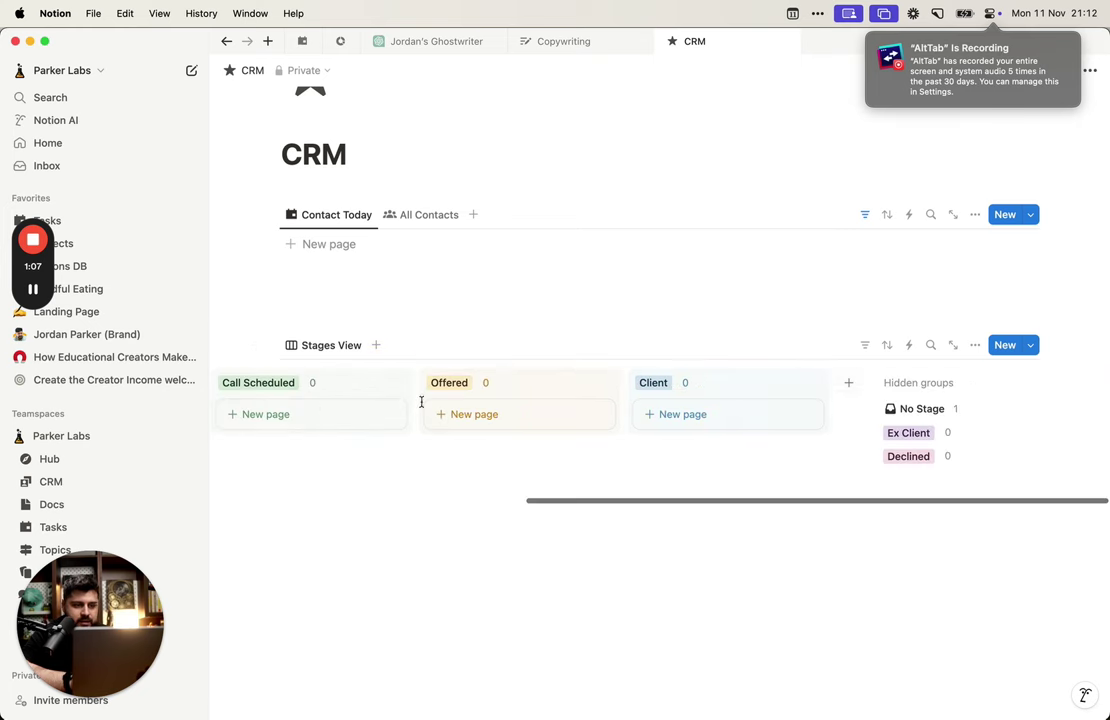
{"action": "left_click", "coordinate": [925, 420]}
{"action": "left_click_drag", "start_coordinate": [756, 428], "coordinate": [760, 440]}
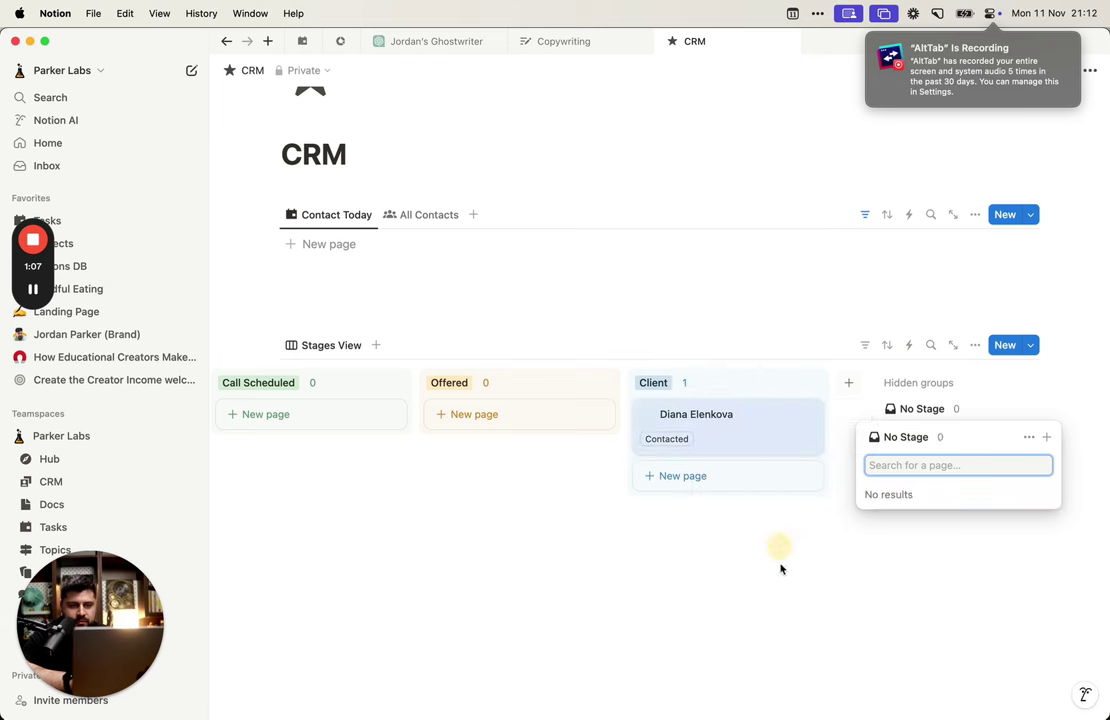
{"action": "left_click", "coordinate": [780, 570]}
{"action": "left_click_drag", "start_coordinate": [695, 418], "coordinate": [893, 456]}
{"action": "left_click", "coordinate": [930, 458]}
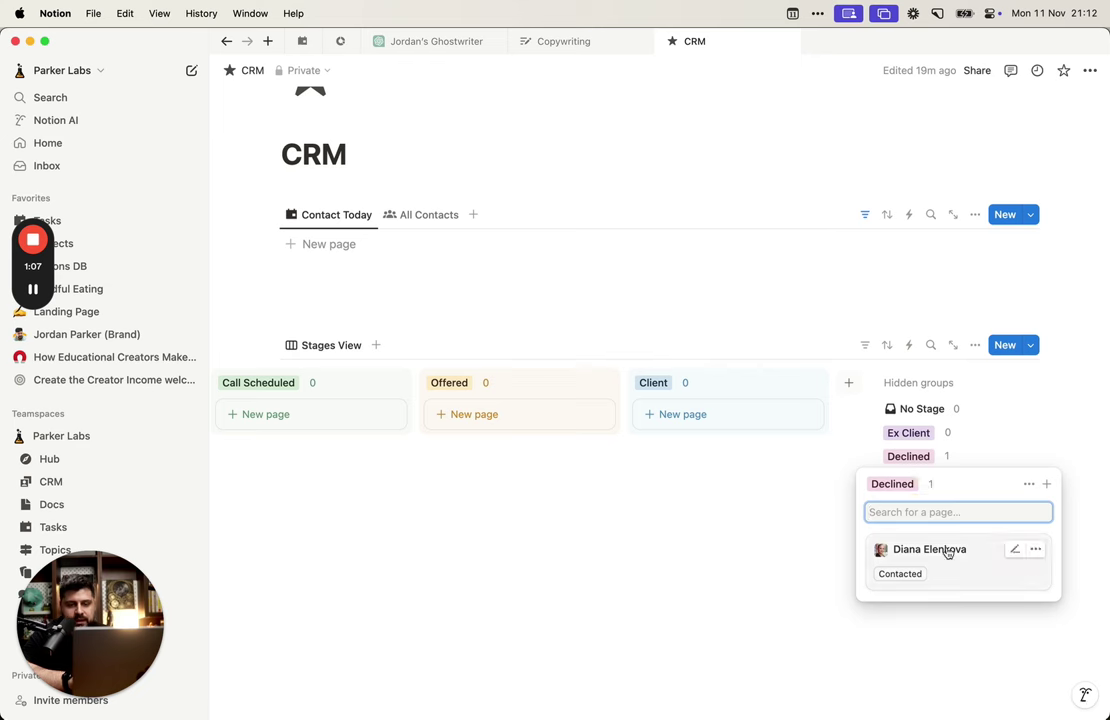
{"action": "left_click_drag", "start_coordinate": [944, 553], "coordinate": [448, 389]}
{"action": "left_click", "coordinate": [948, 460]}
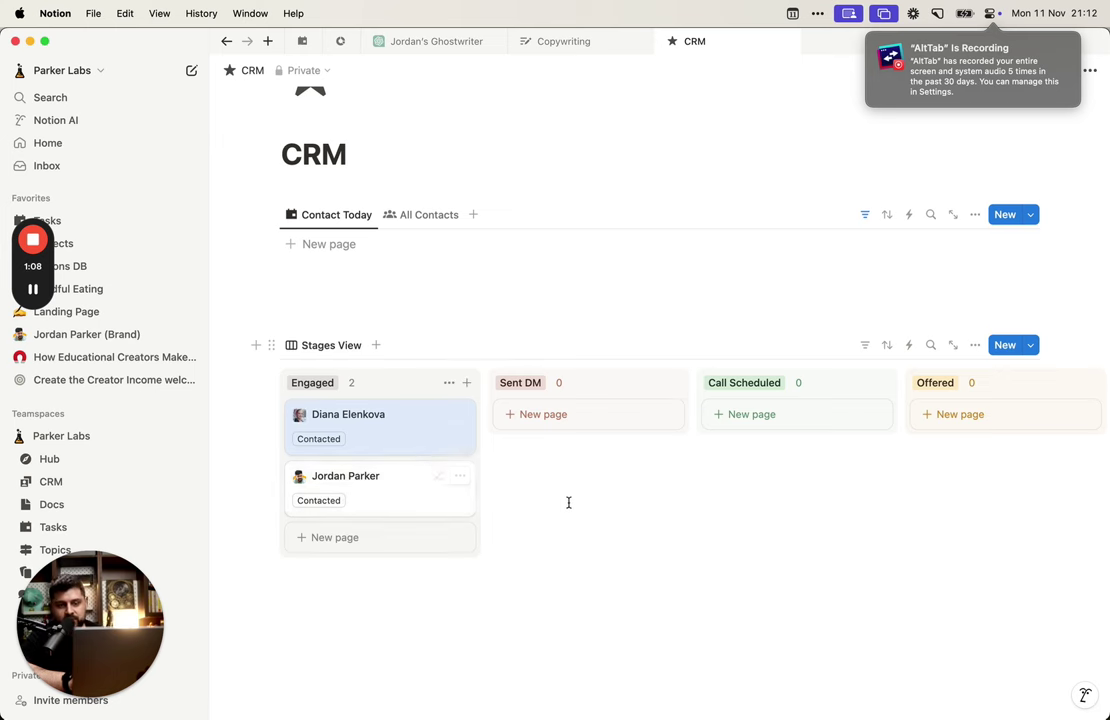
Step: Show the Next Contact dates on the board cards
{"action": "scroll", "coordinate": [567, 503], "scroll_direction": "right", "scroll_amount": 6}
{"action": "scroll", "coordinate": [567, 503], "scroll_direction": "left", "scroll_amount": 5}
{"action": "scroll", "coordinate": [568, 503], "scroll_direction": "left", "scroll_amount": 1}
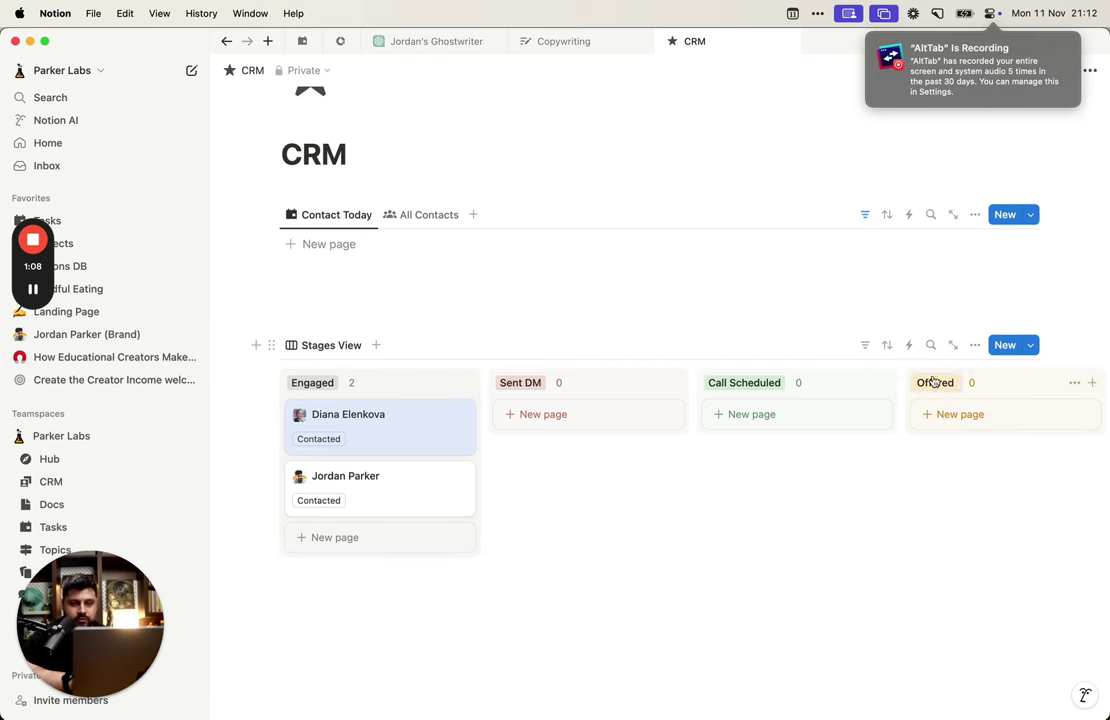
{"action": "left_click", "coordinate": [975, 345]}
{"action": "left_click", "coordinate": [998, 450]}
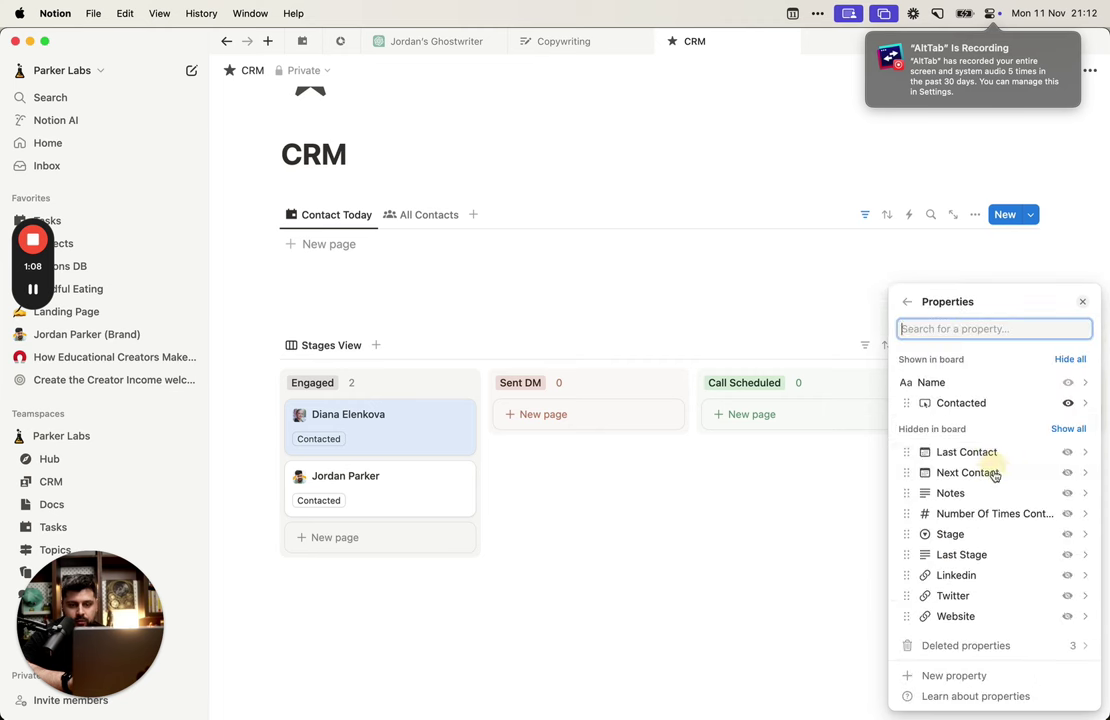
{"action": "left_click", "coordinate": [1067, 472]}
{"action": "left_click", "coordinate": [664, 530]}
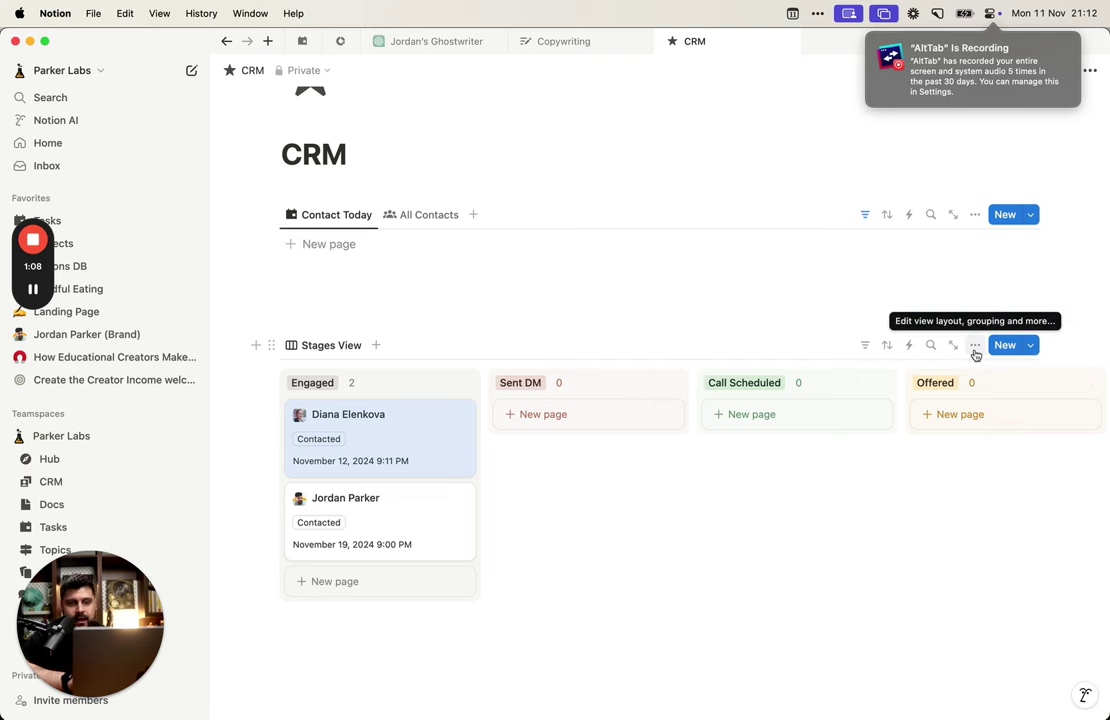
Step: Open the first contact's page beside the board and expand its hidden properties
{"action": "left_click", "coordinate": [416, 434]}
{"action": "left_click", "coordinate": [640, 436]}
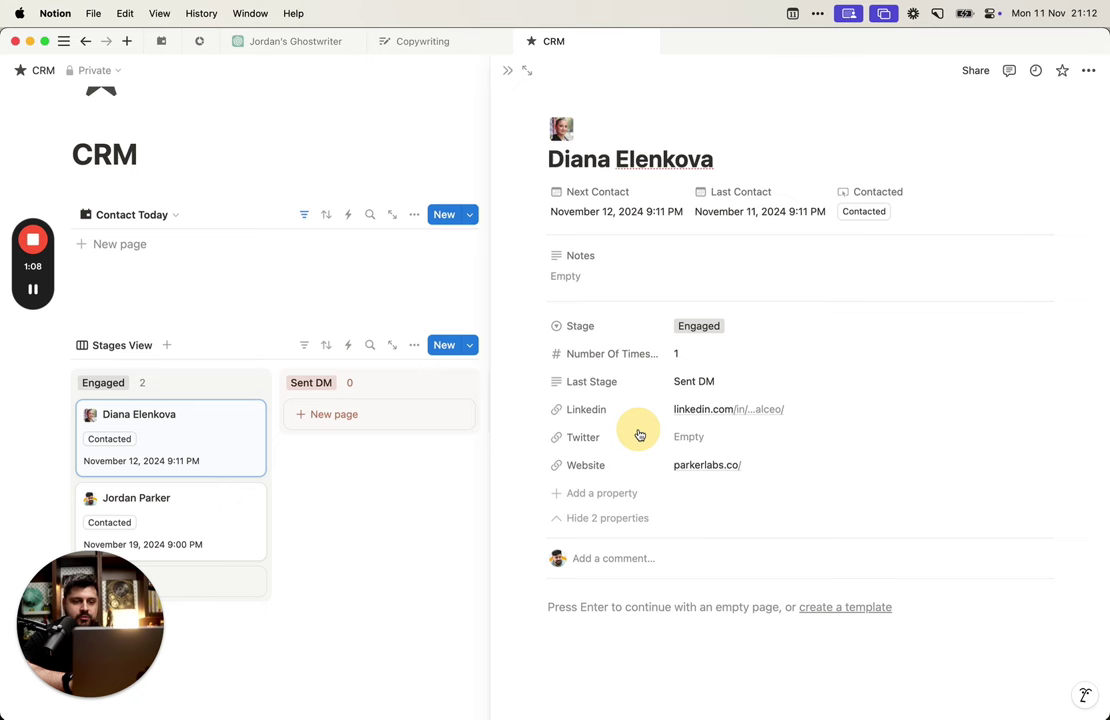
{"action": "left_click", "coordinate": [625, 495]}
{"action": "left_click", "coordinate": [966, 483]}
{"action": "left_click", "coordinate": [625, 515]}
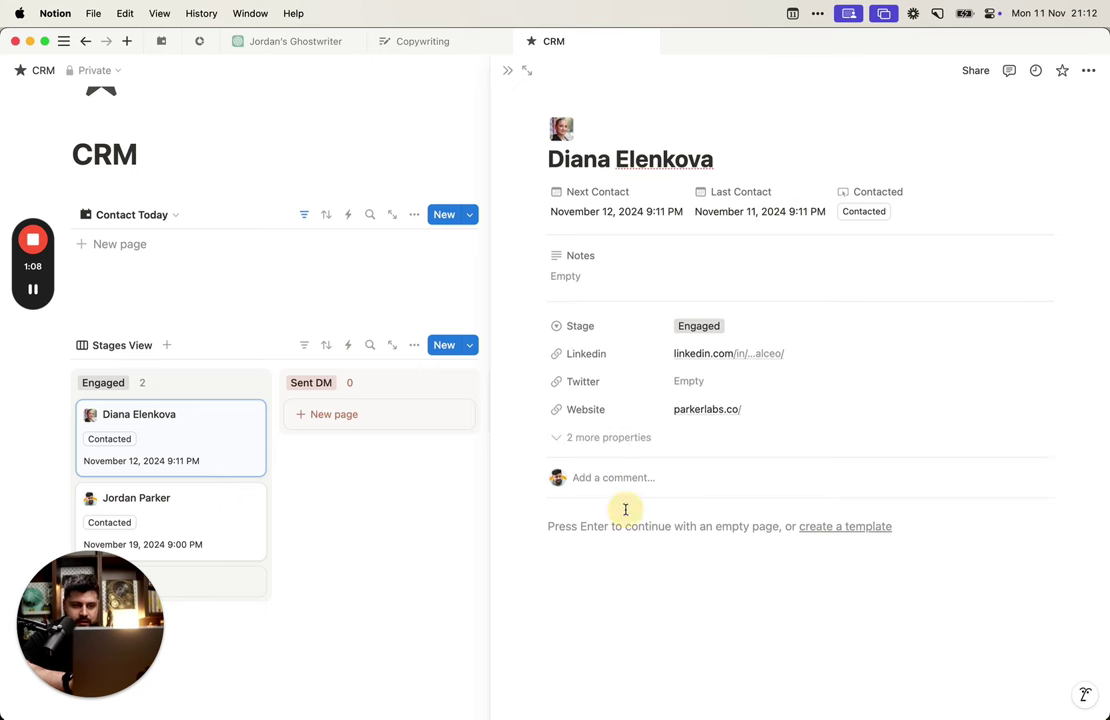
{"action": "left_click", "coordinate": [618, 440]}
Step: Move Linkedin, Twitter and Website directly under Stage on the contact's page
{"action": "left_click_drag", "start_coordinate": [595, 410], "coordinate": [596, 352]}
{"action": "left_click_drag", "start_coordinate": [590, 438], "coordinate": [591, 396]}
{"action": "left_click_drag", "start_coordinate": [590, 464], "coordinate": [592, 420]}
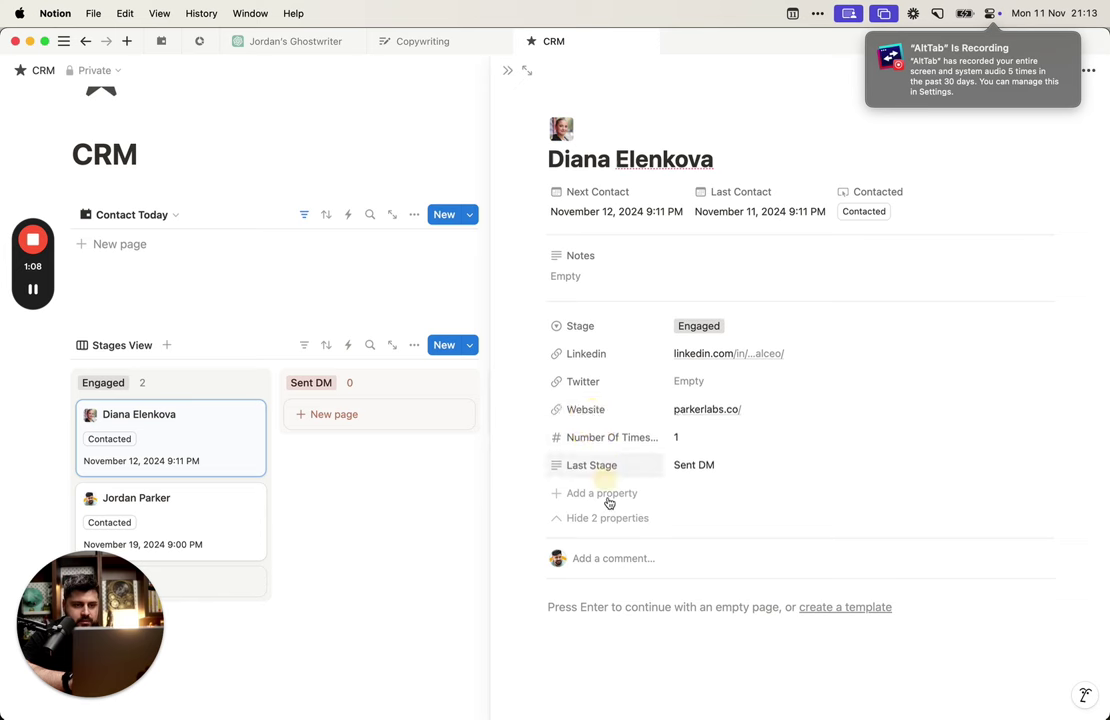
{"action": "left_click", "coordinate": [614, 499]}
Step: Create a Formula property named 'Next Contact Label' and open its formula editor
{"action": "type", "text": "for"}
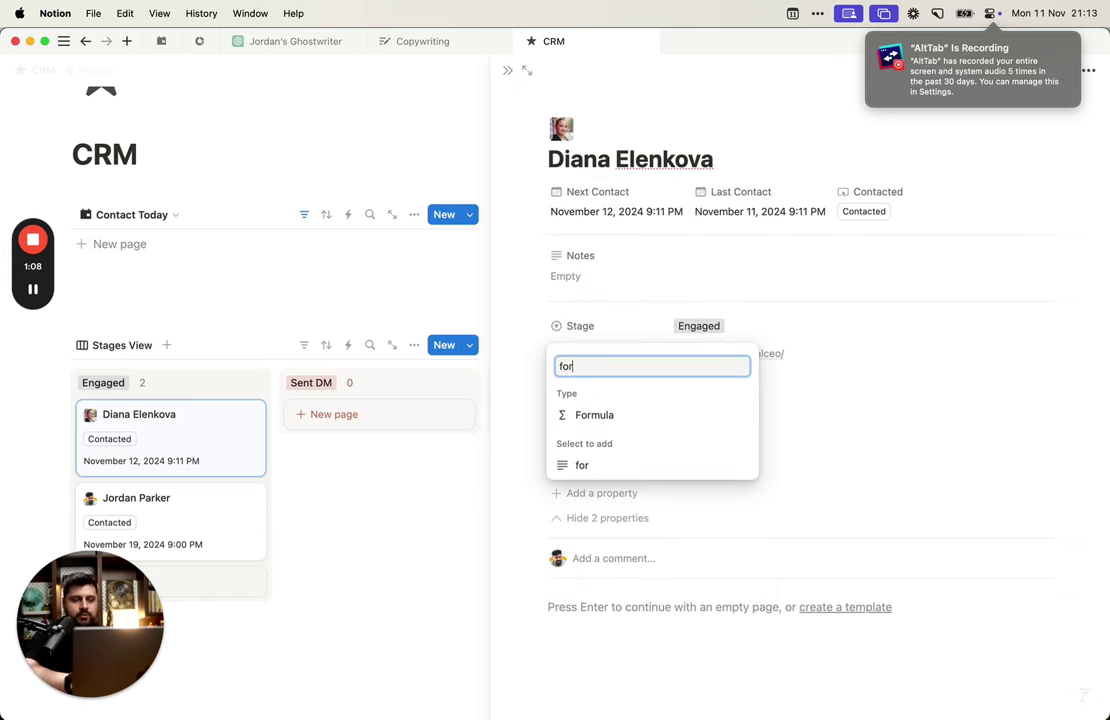
{"action": "key", "text": "Return"}
{"action": "type", "text": "Con"}
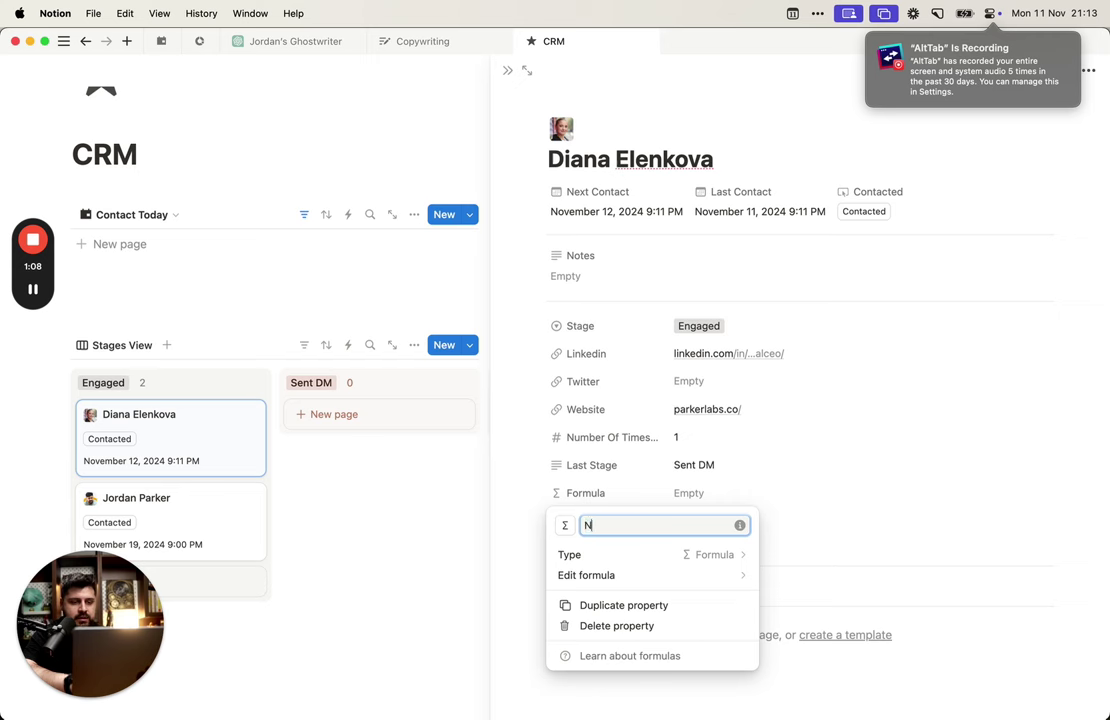
{"action": "type", "text": "tact"}
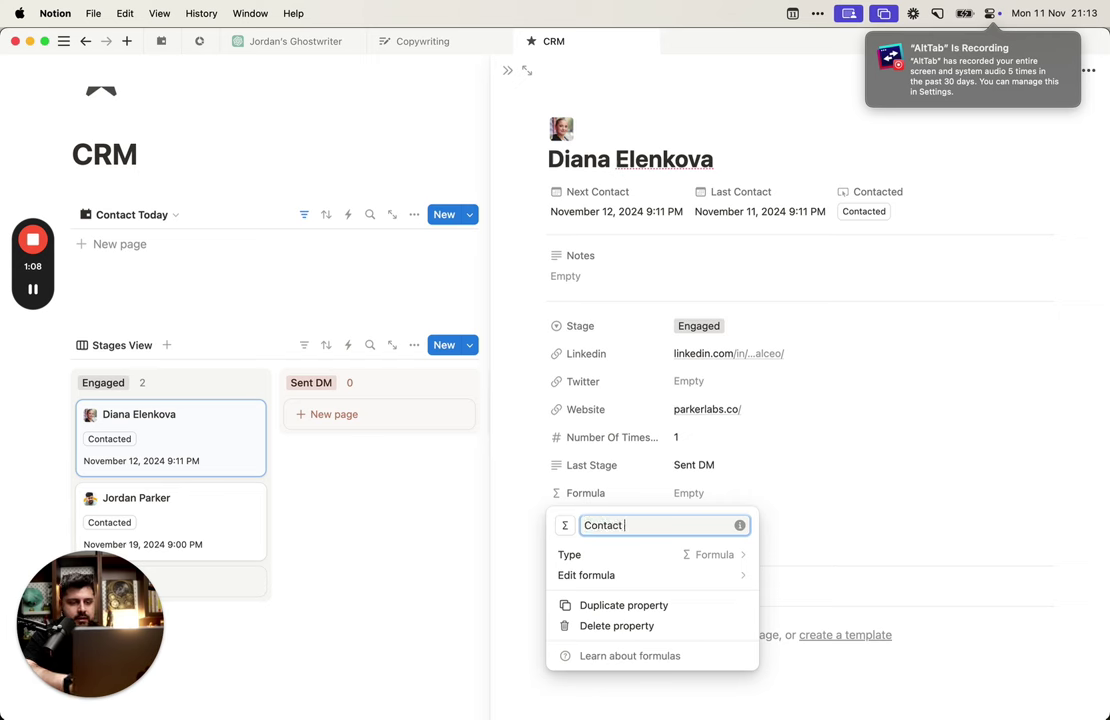
{"action": "key", "text": "BackSpace"}
{"action": "key", "text": "BackSpace"}
{"action": "key", "text": "BackSpace"}
{"action": "key", "text": "BackSpace"}
{"action": "key", "text": "BackSpace"}
{"action": "key", "text": "BackSpace"}
{"action": "key", "text": "BackSpace"}
{"action": "key", "text": "BackSpace"}
{"action": "type", "text": "Next Contact Label"}
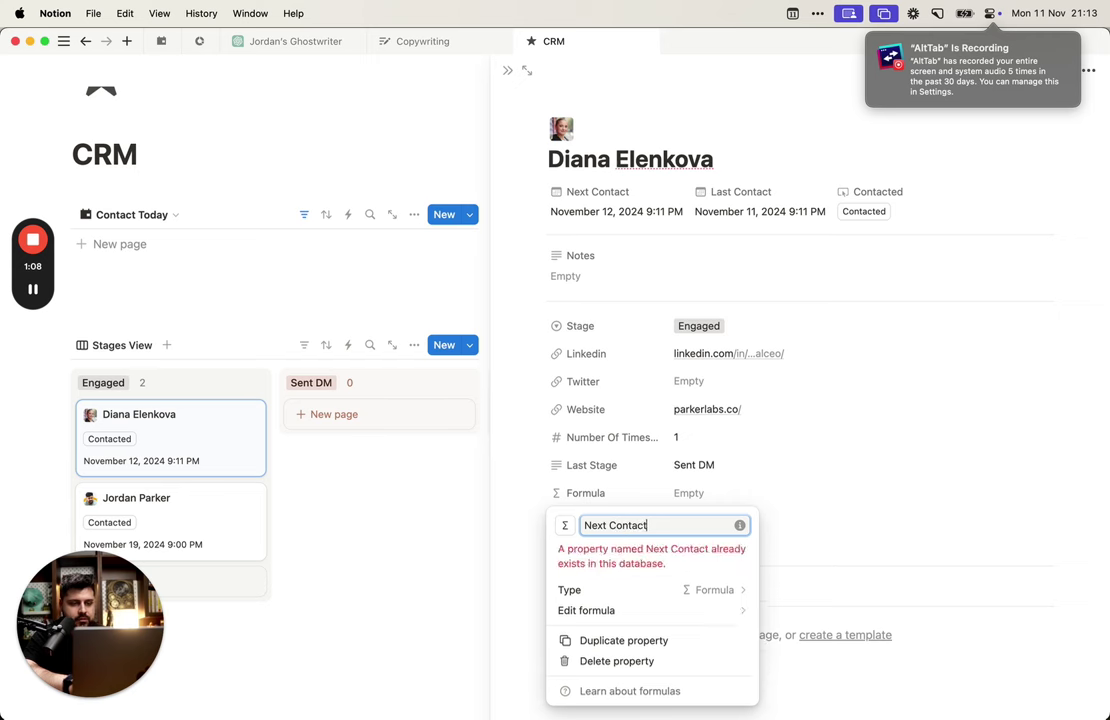
{"action": "key", "text": "Return"}
{"action": "left_click", "coordinate": [683, 503]}
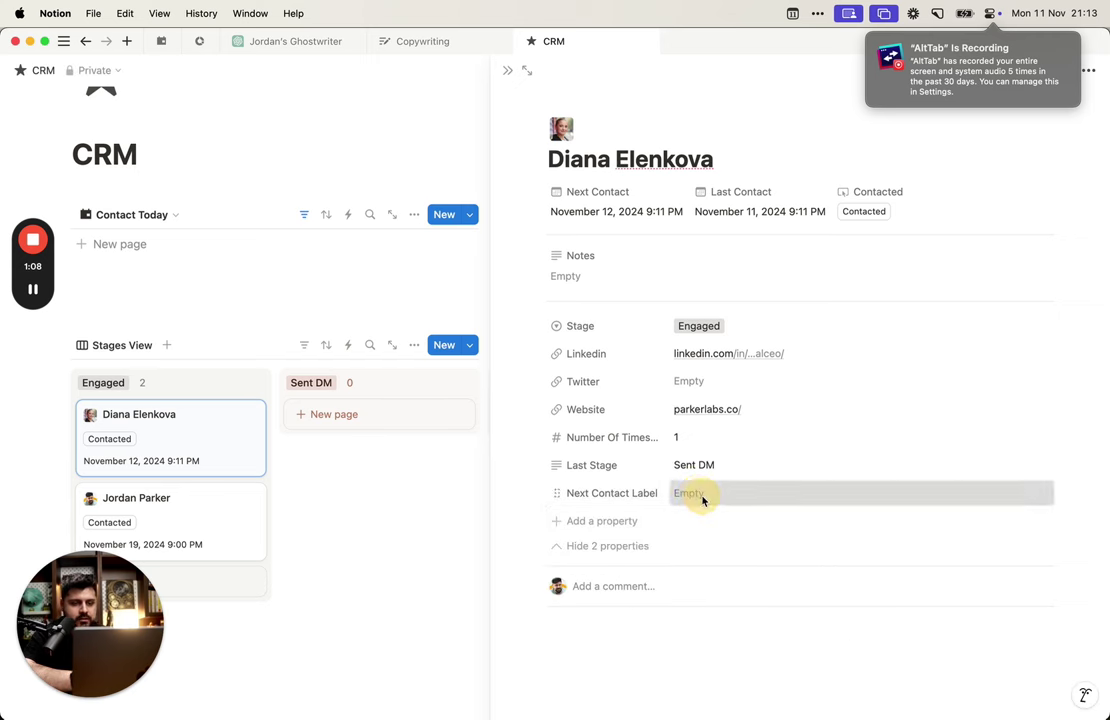
{"action": "left_click", "coordinate": [688, 493]}
Step: Write the formula "Contact again in " + dateBetween(now(), Next Contact, "days")
{"action": "type", "text": "\"Contact again in"}
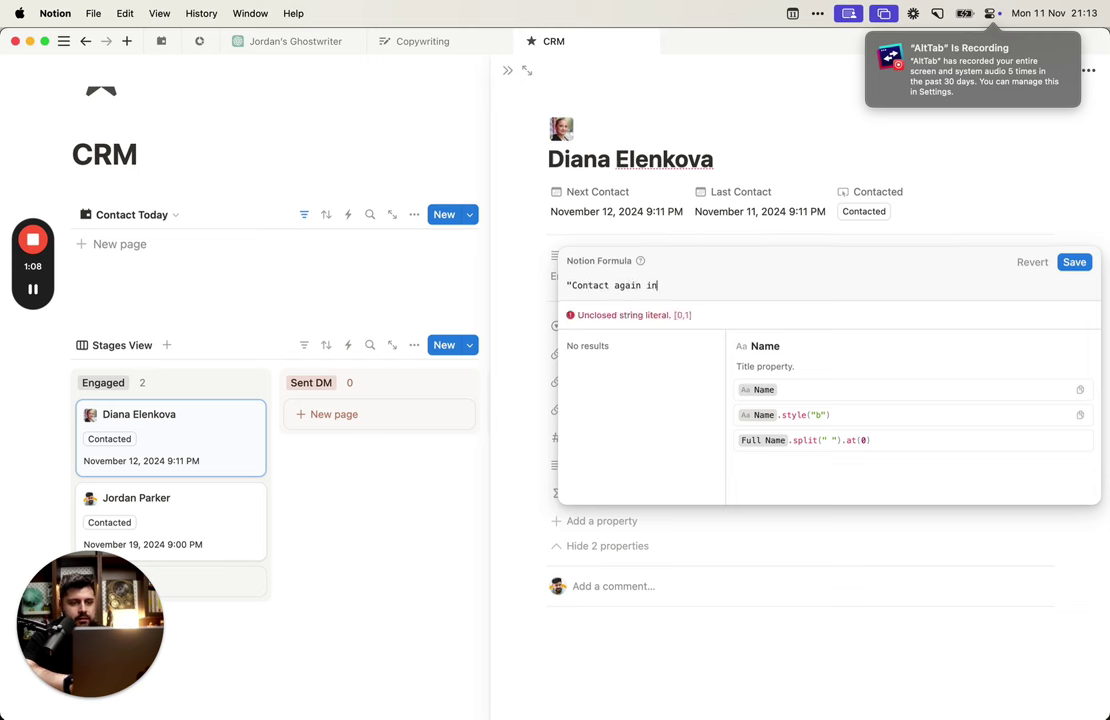
{"action": "type", "text": " \" +"}
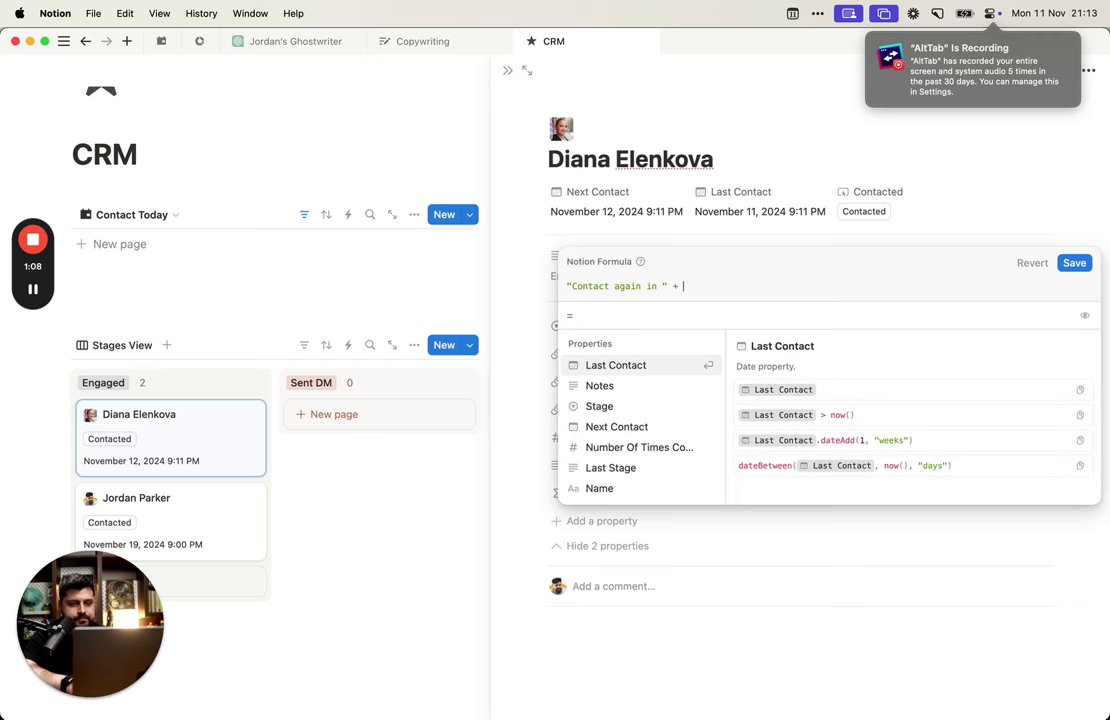
{"action": "type", "text": "nex"}
{"action": "key", "text": "Return"}
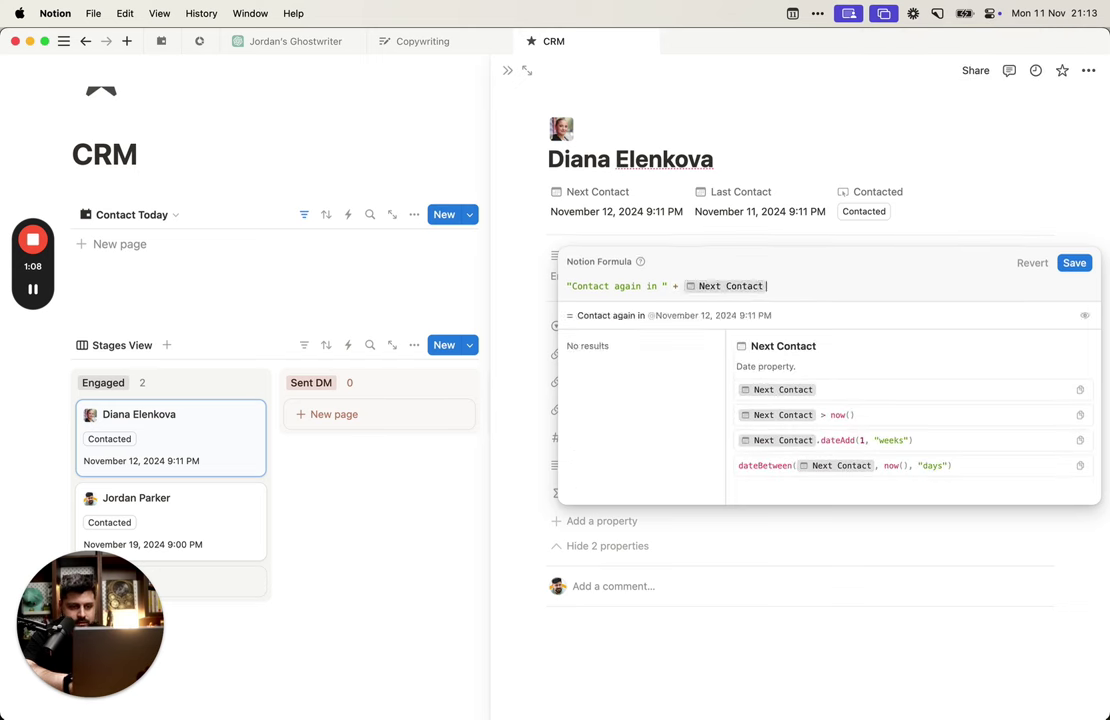
{"action": "key", "text": "shift+alt+Left"}
{"action": "key", "text": "shift+alt+Left"}
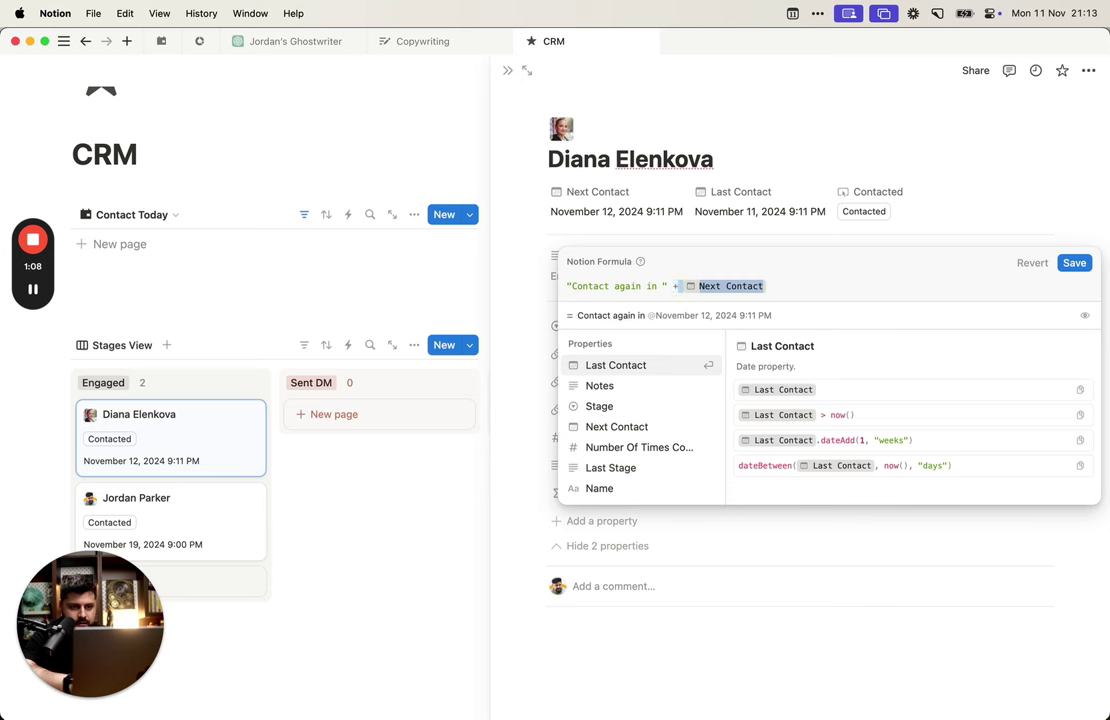
{"action": "key", "text": "shift+alt+Right"}
{"action": "key", "text": "BackSpace"}
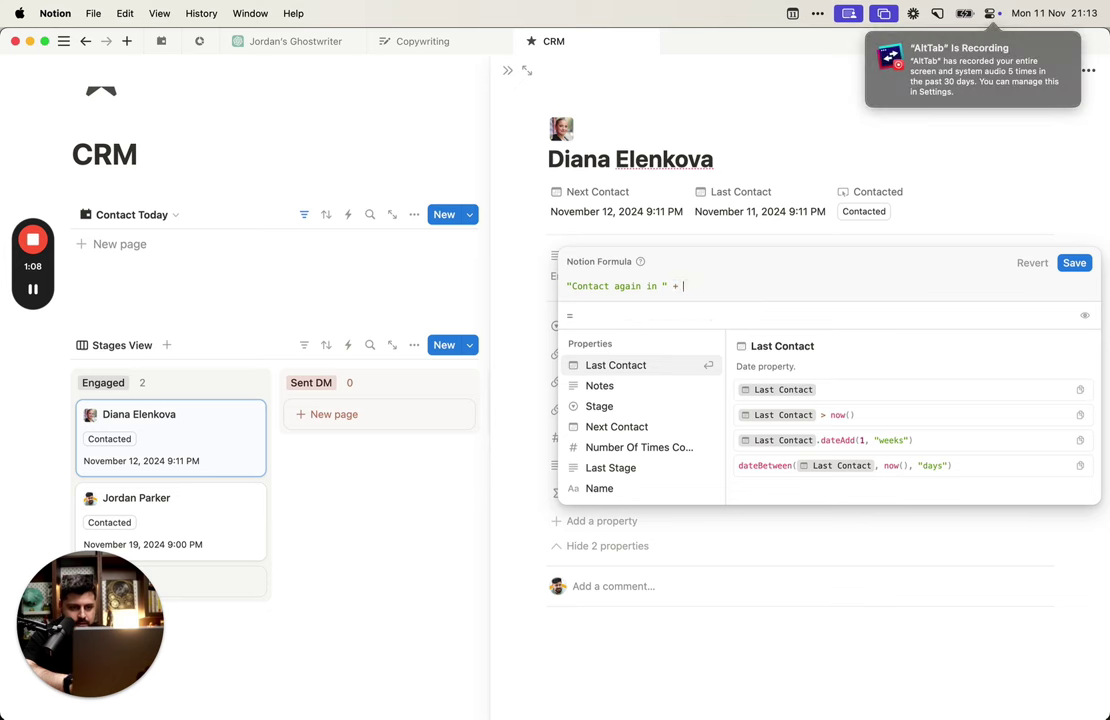
{"action": "type", "text": "dates"}
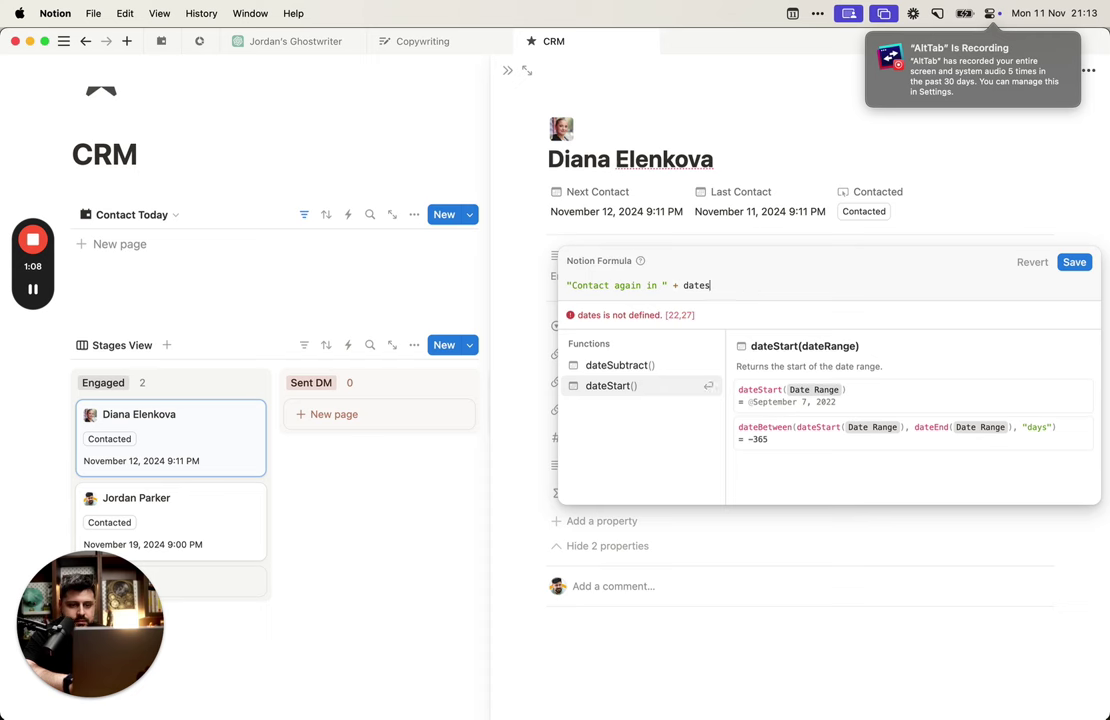
{"action": "key", "text": "alt+BackSpace"}
{"action": "type", "text": "range"}
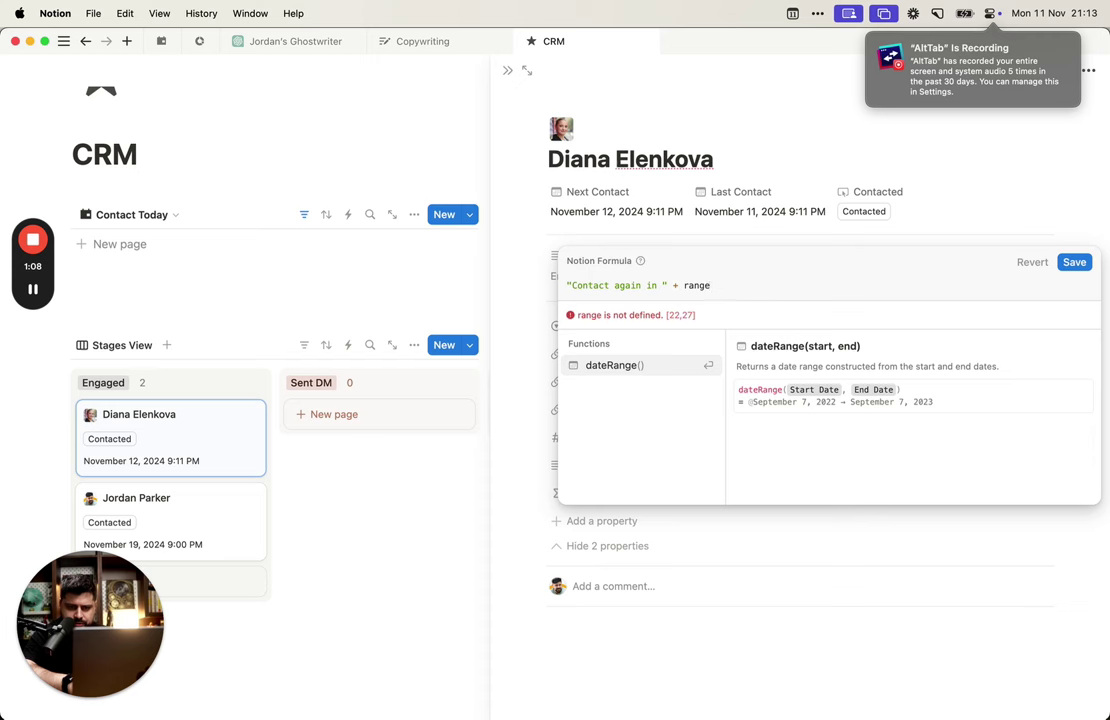
{"action": "key", "text": "alt+BackSpace"}
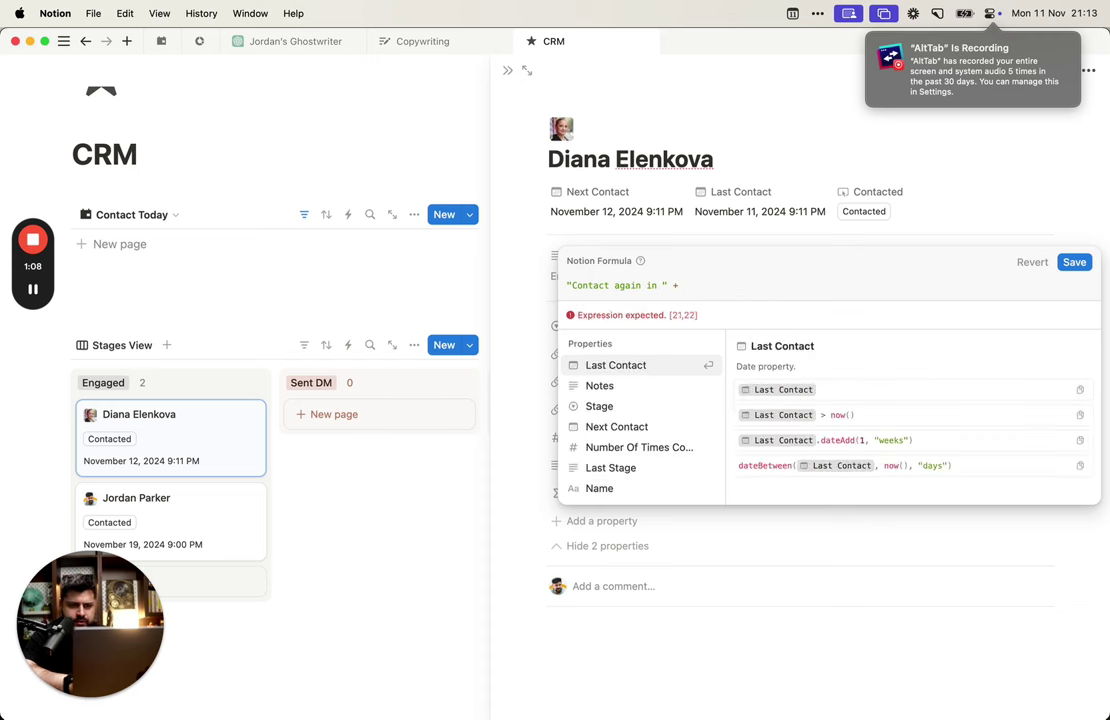
{"action": "type", "text": "date"}
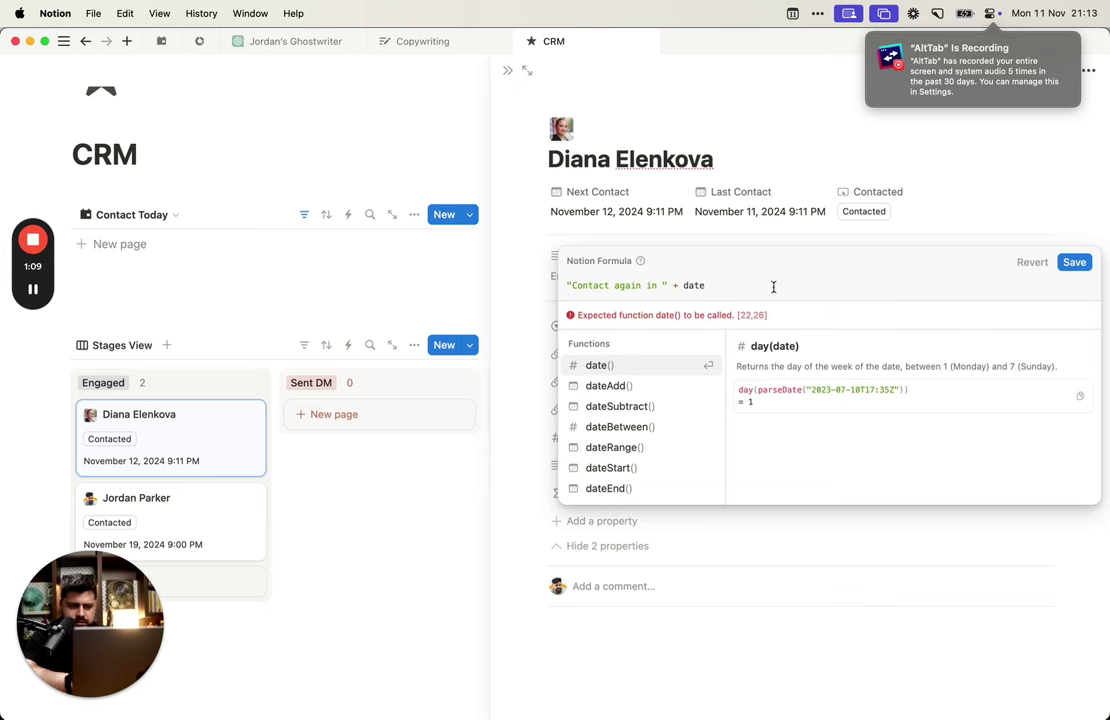
{"action": "left_click", "coordinate": [660, 428]}
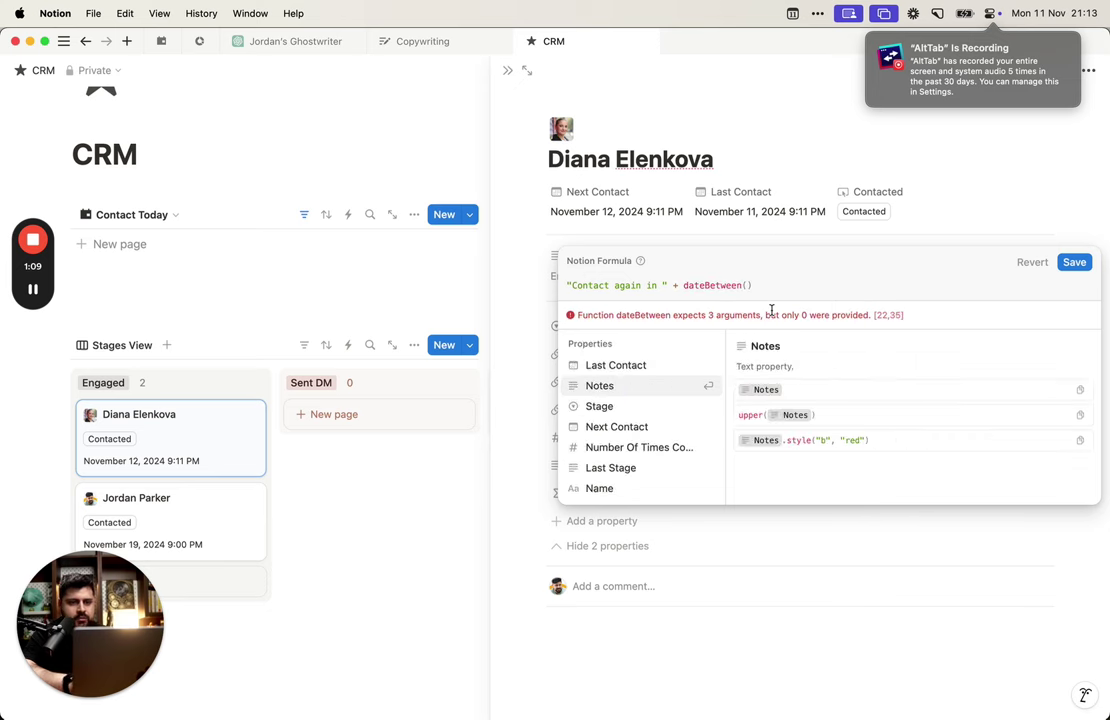
{"action": "type", "text": "now"}
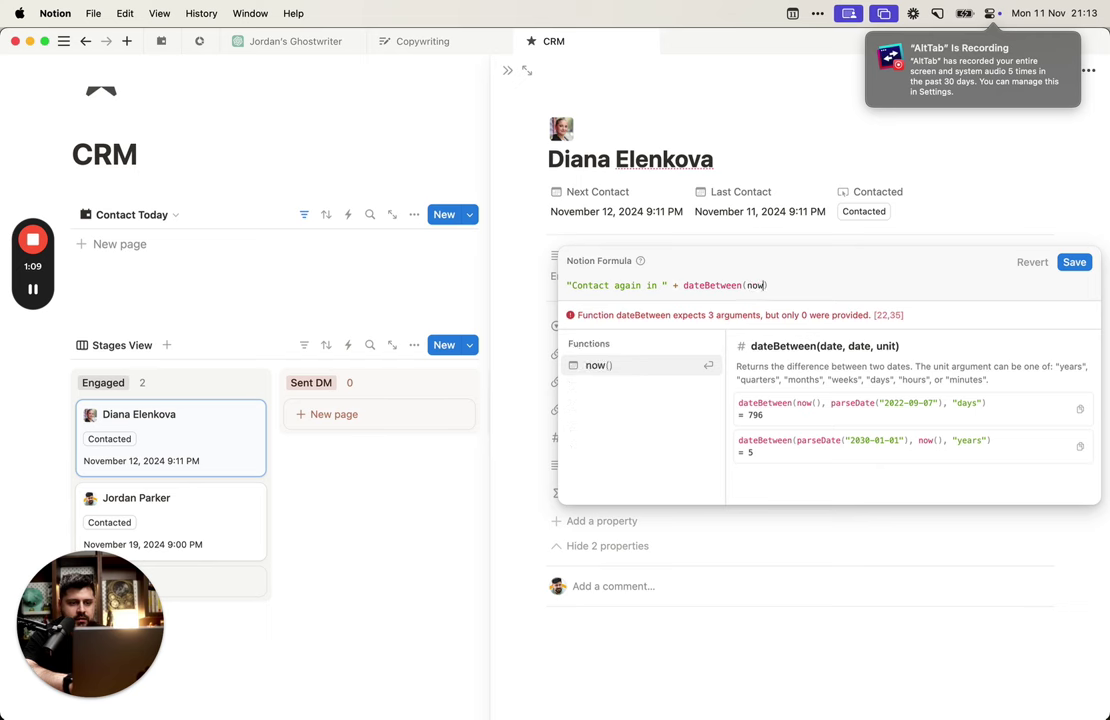
{"action": "key", "text": "Return"}
{"action": "type", "text": ", Next Contact"}
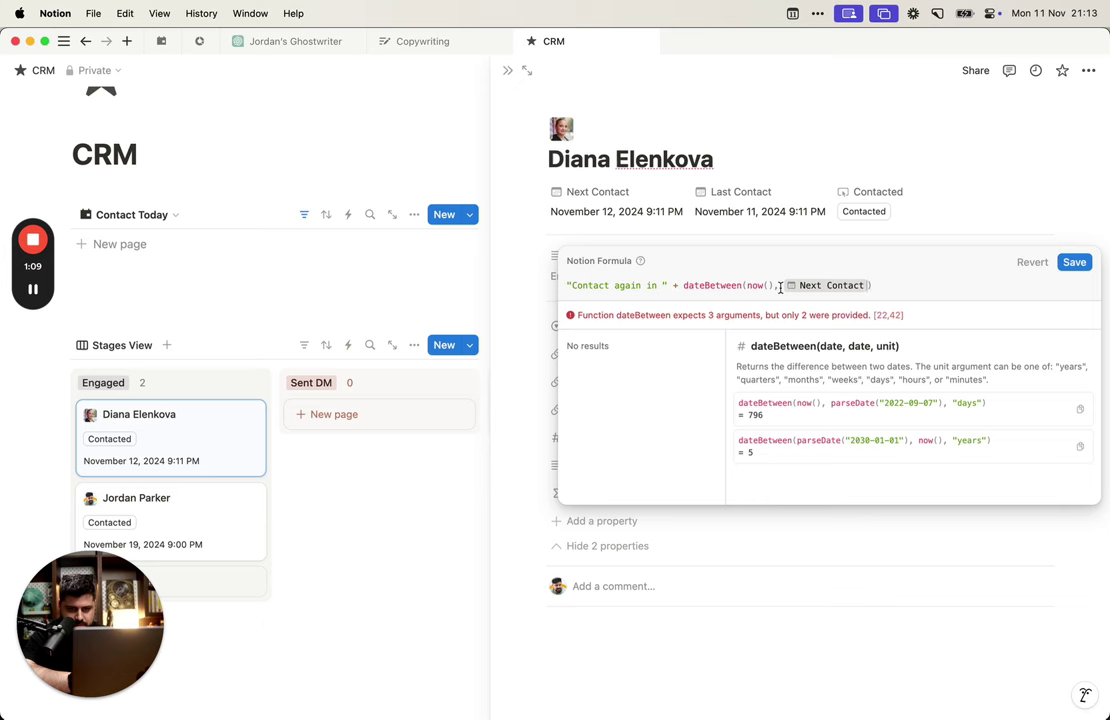
{"action": "type", "text": ", \"days"}
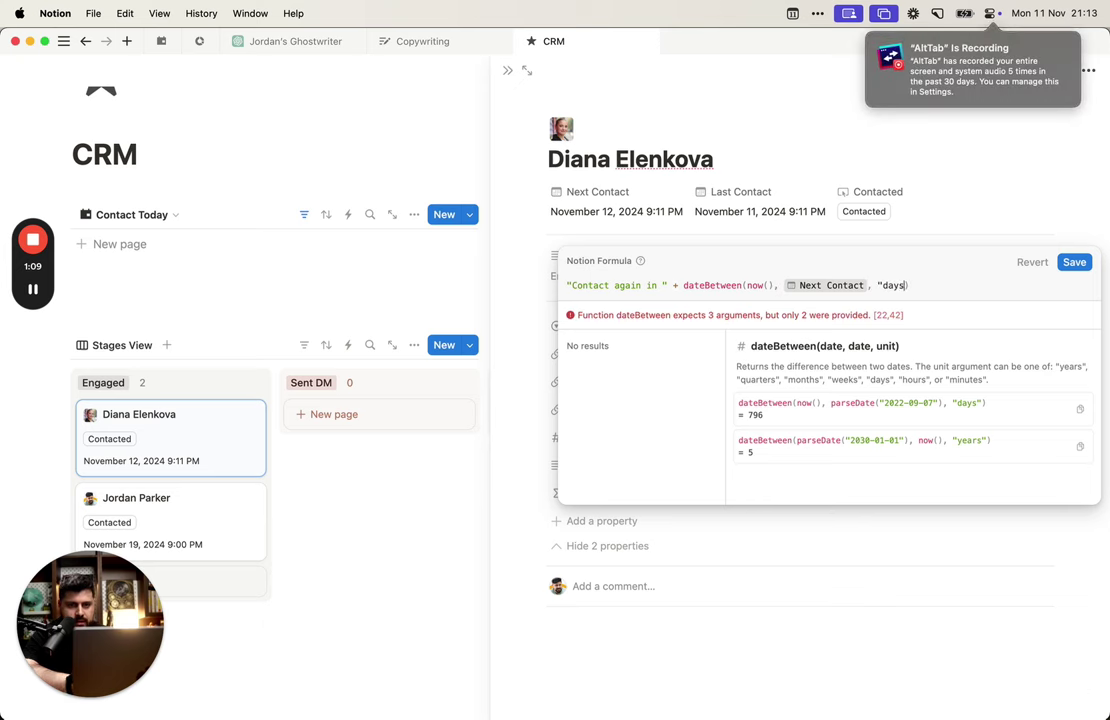
{"action": "type", "text": "\")"}
Step: Wrap the dateBetween call in if(... == 0, "Today" to show 'Today' when zero
{"action": "left_click", "coordinate": [927, 287]}
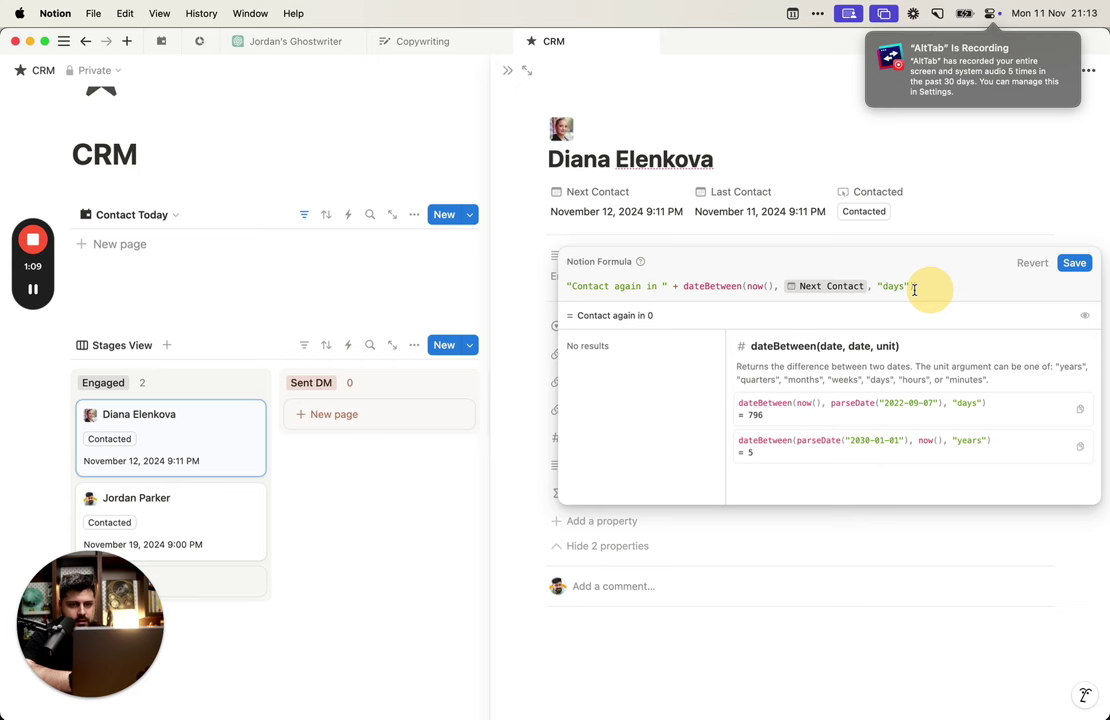
{"action": "left_click", "coordinate": [684, 287]}
{"action": "key", "text": "shift+super+Right"}
{"action": "key", "text": "BackSpace"}
{"action": "type", "text": "if"}
{"action": "key", "text": "BackSpace"}
{"action": "key", "text": "BackSpace"}
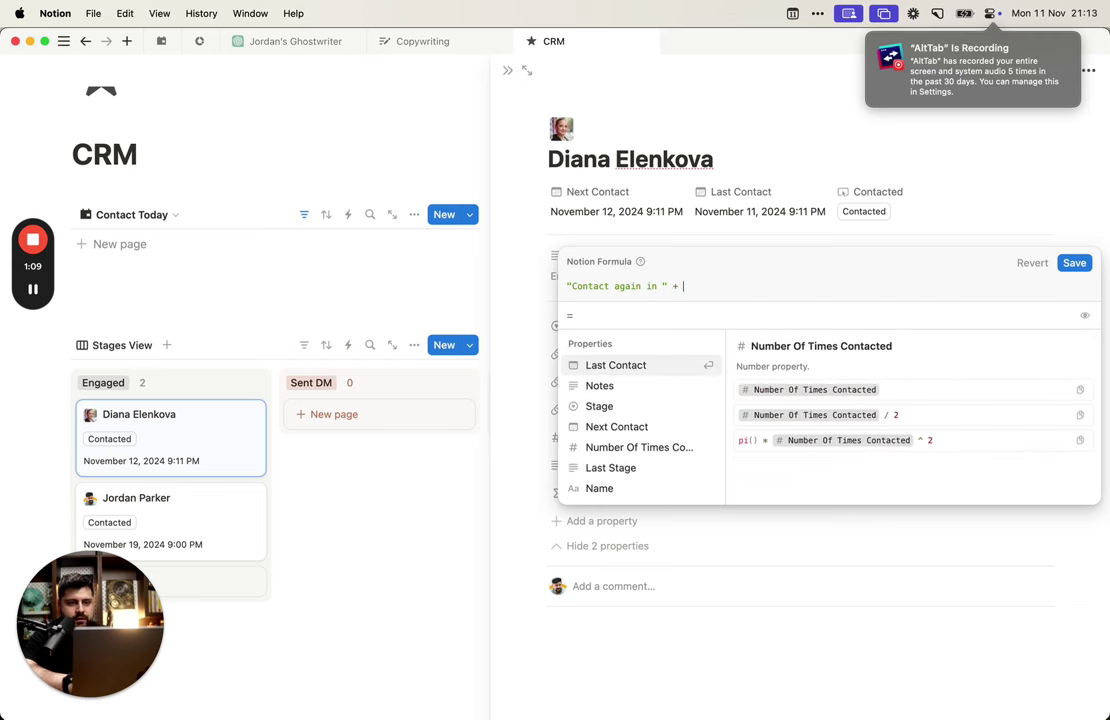
{"action": "type", "text": "if("}
{"action": "type", "text": "dateBetween(now(), Next Contact, \"days\")"}
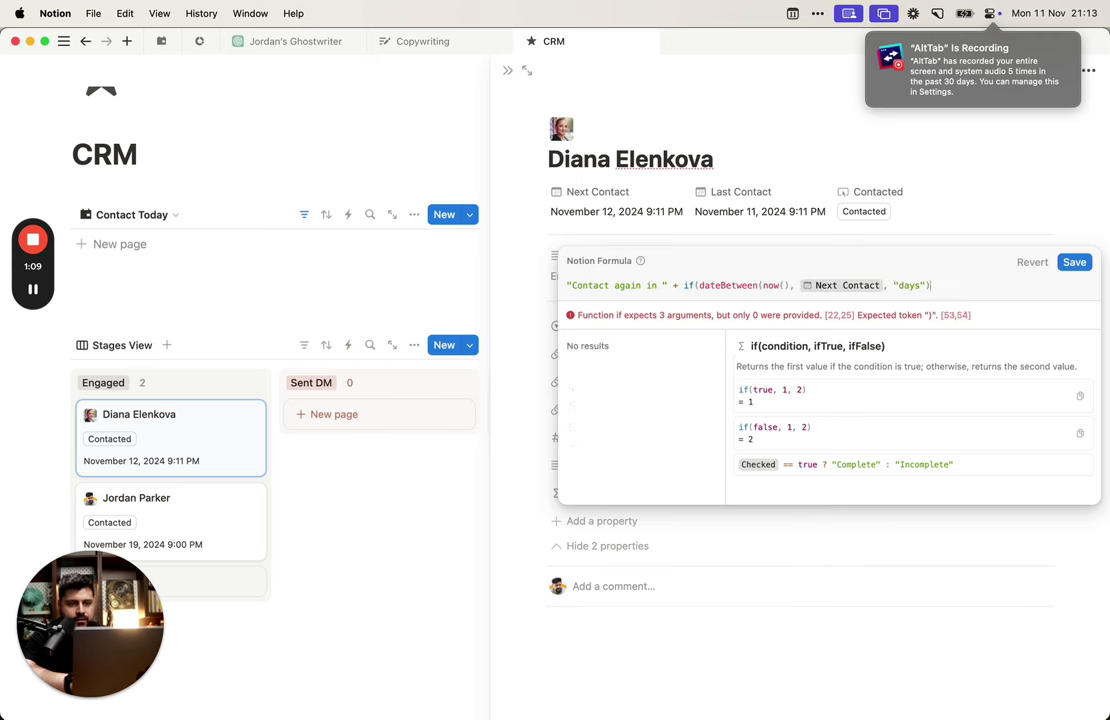
{"action": "type", "text": "== 0,"}
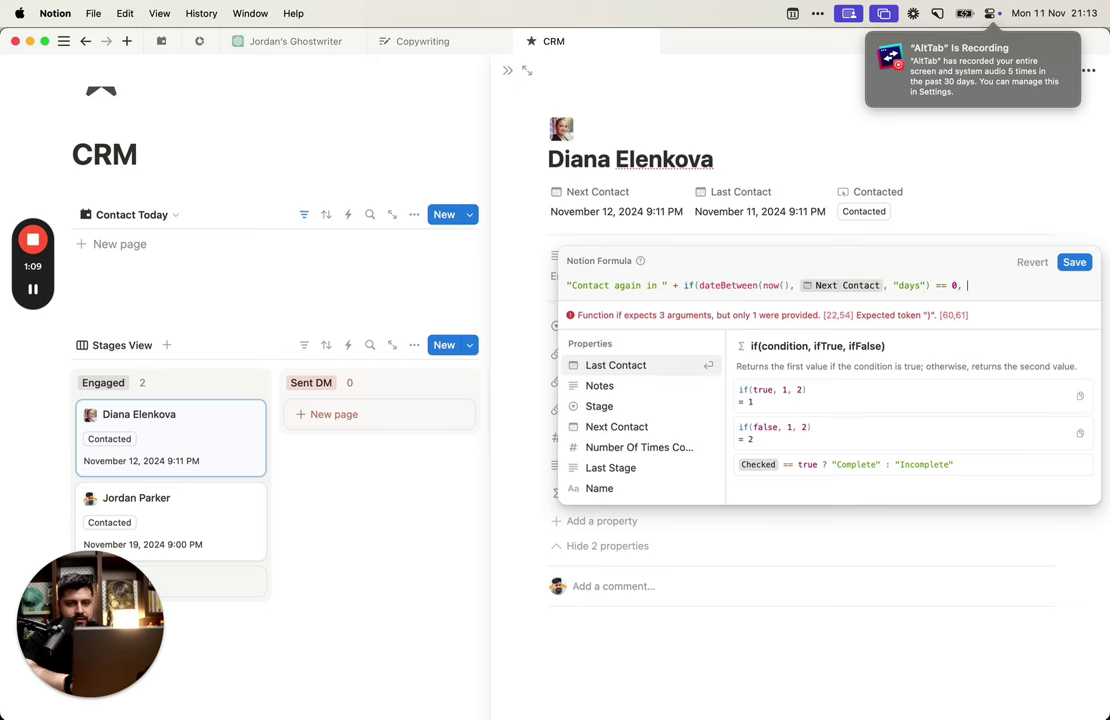
{"action": "type", "text": " \"Today\""}
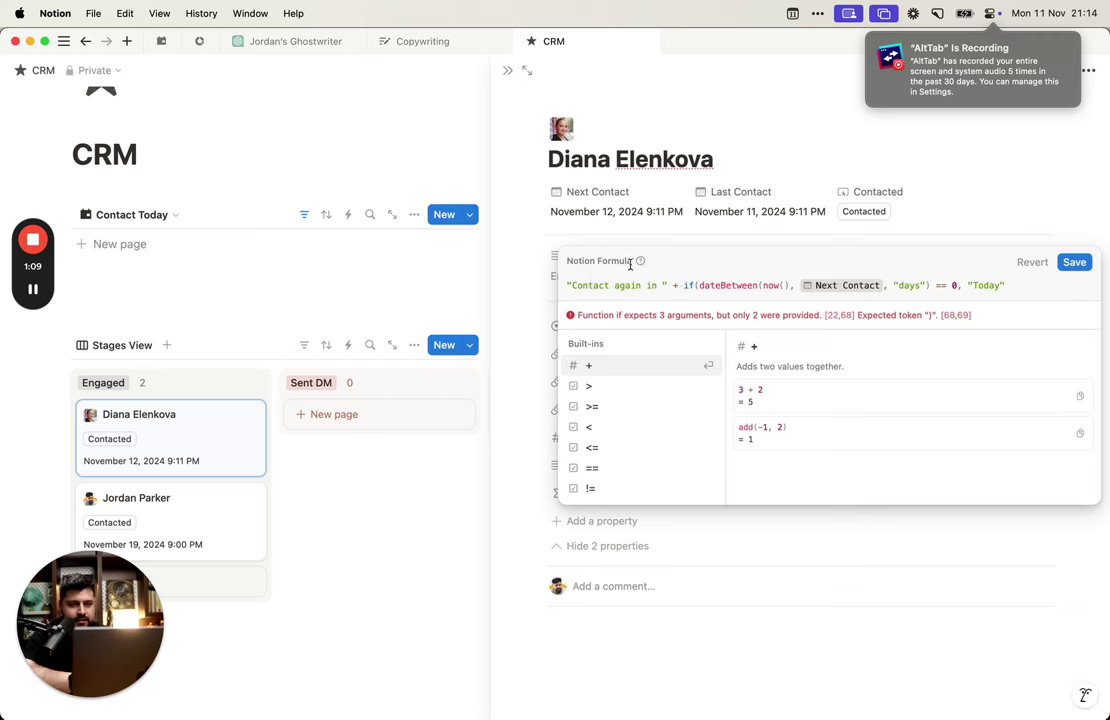
{"action": "left_click", "coordinate": [684, 286]}
Step: Wrap the dateBetween calculation in let(nextContact, …) so the formula stores the days remaining
{"action": "type", "text": "P"}
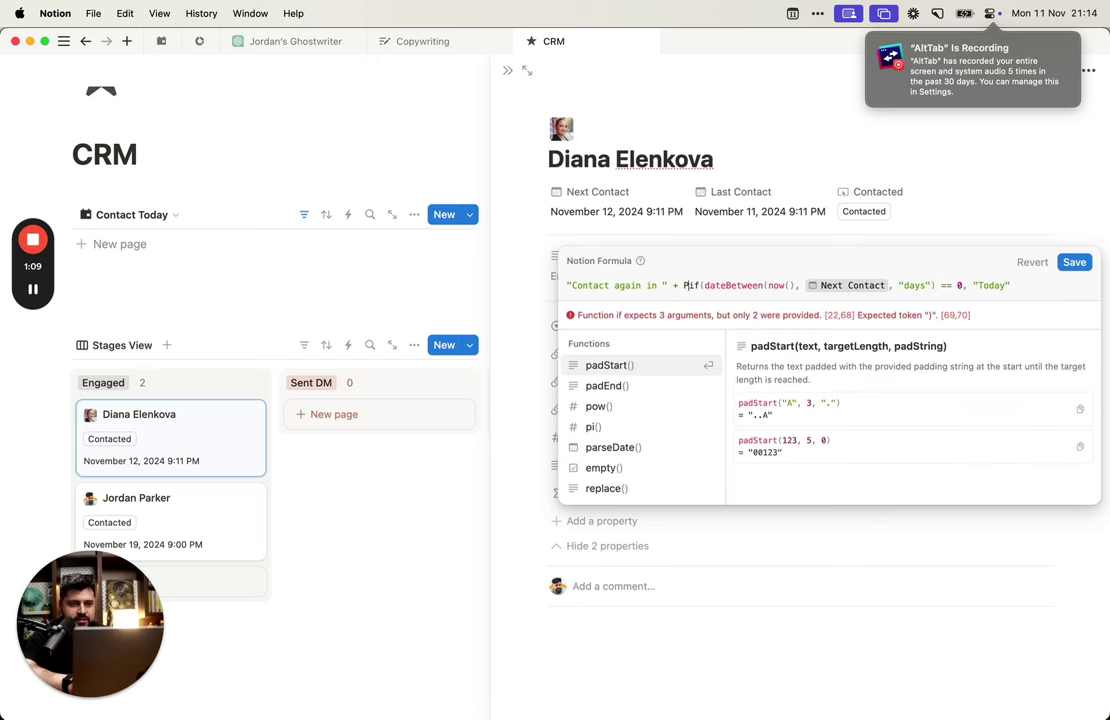
{"action": "key", "text": "BackSpace"}
{"action": "key", "text": "shift+End"}
{"action": "key", "text": "cmd+c"}
{"action": "key", "text": "BackSpace"}
{"action": "key", "text": "Up"}
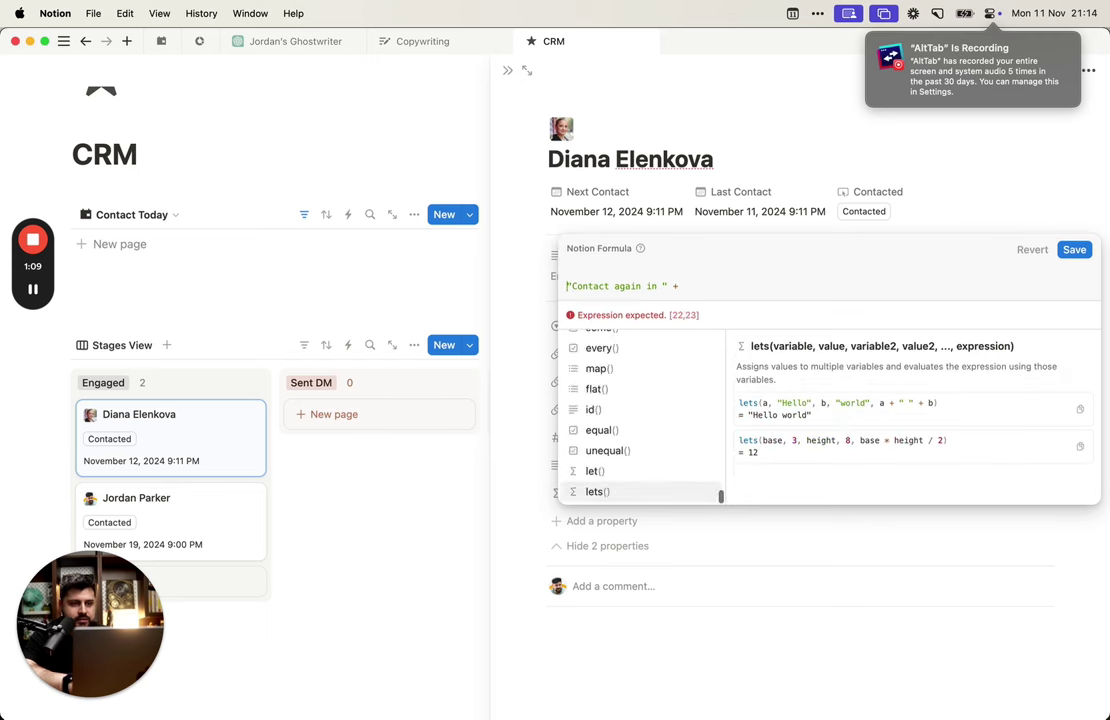
{"action": "key", "text": "BackSpace"}
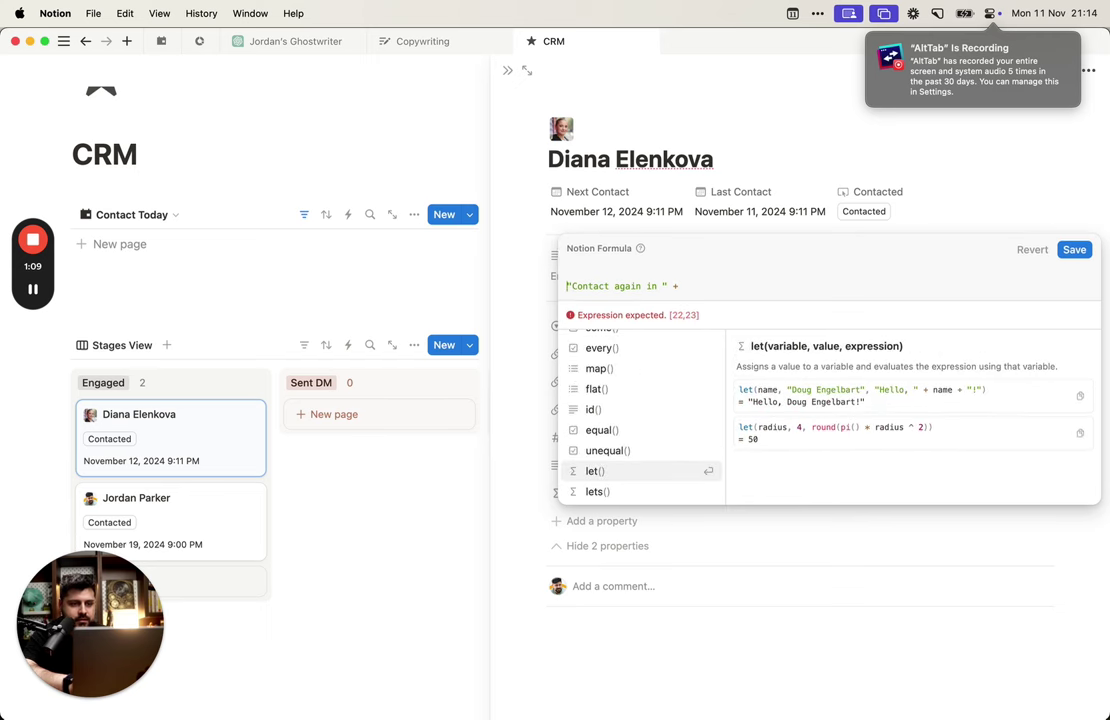
{"action": "type", "text": "let("}
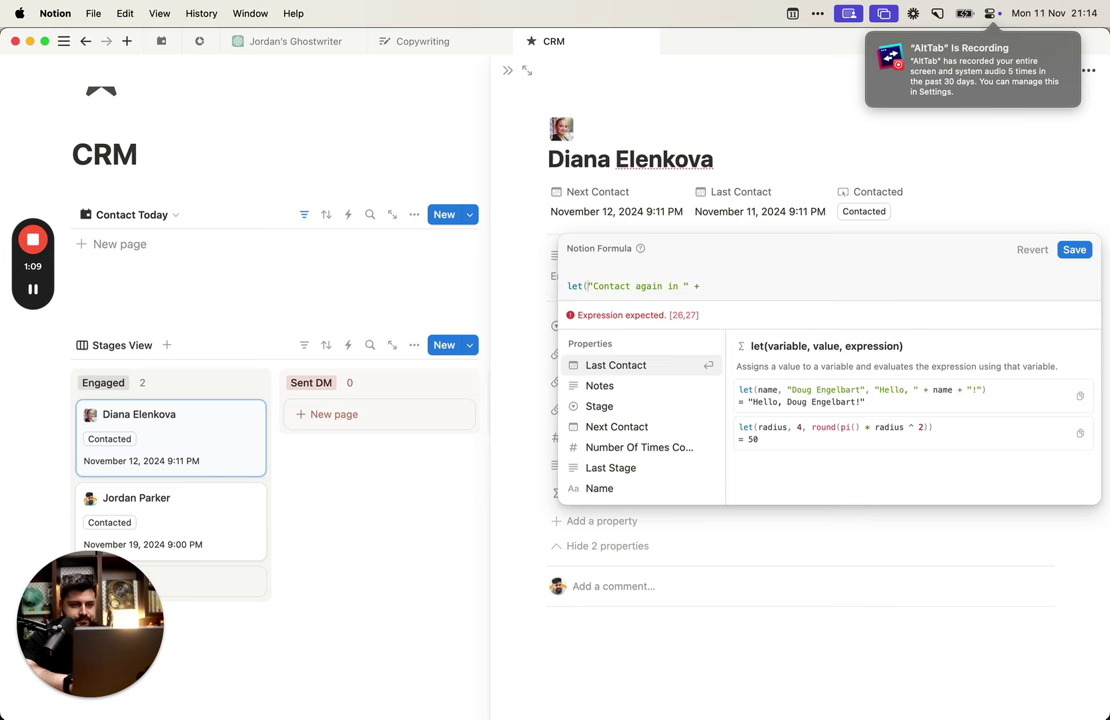
{"action": "type", "text": "nextCont"}
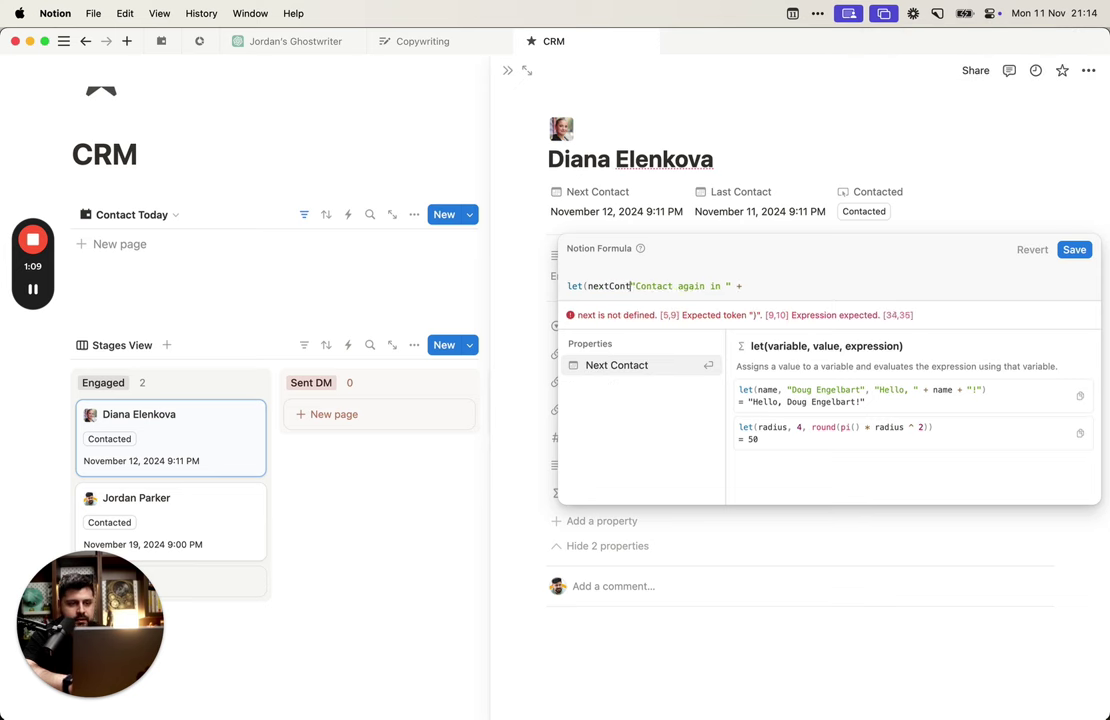
{"action": "type", "text": "act,"}
{"action": "key", "text": "cmd+v"}
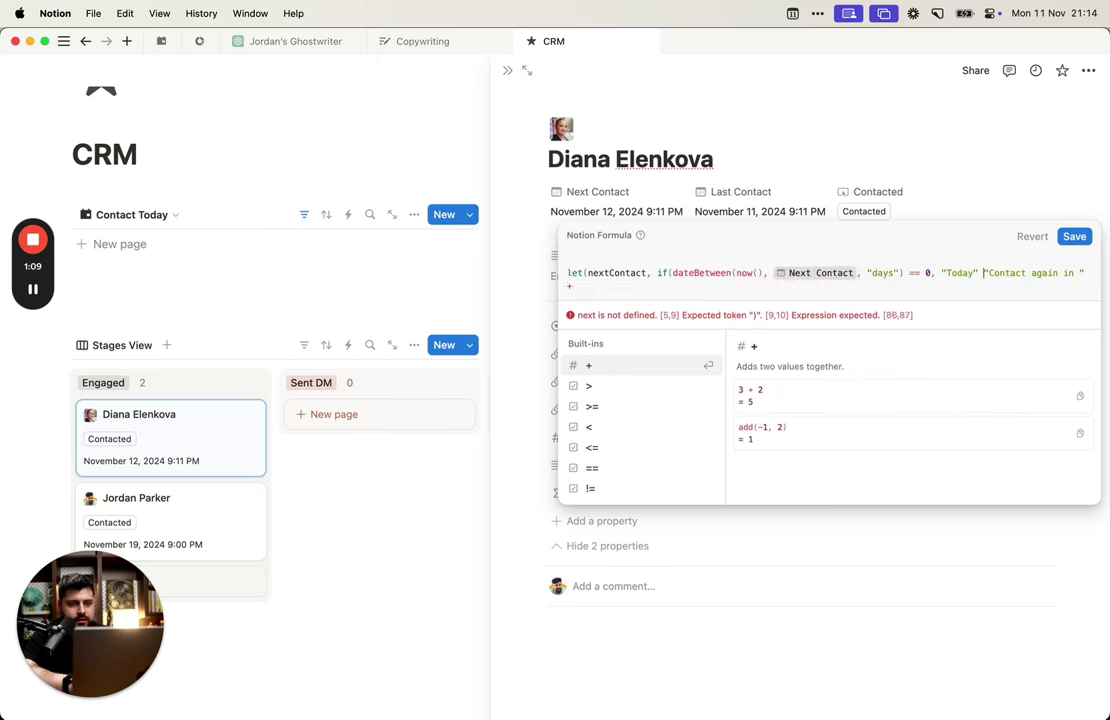
{"action": "key", "text": "BackSpace"}
{"action": "key", "text": "Delete"}
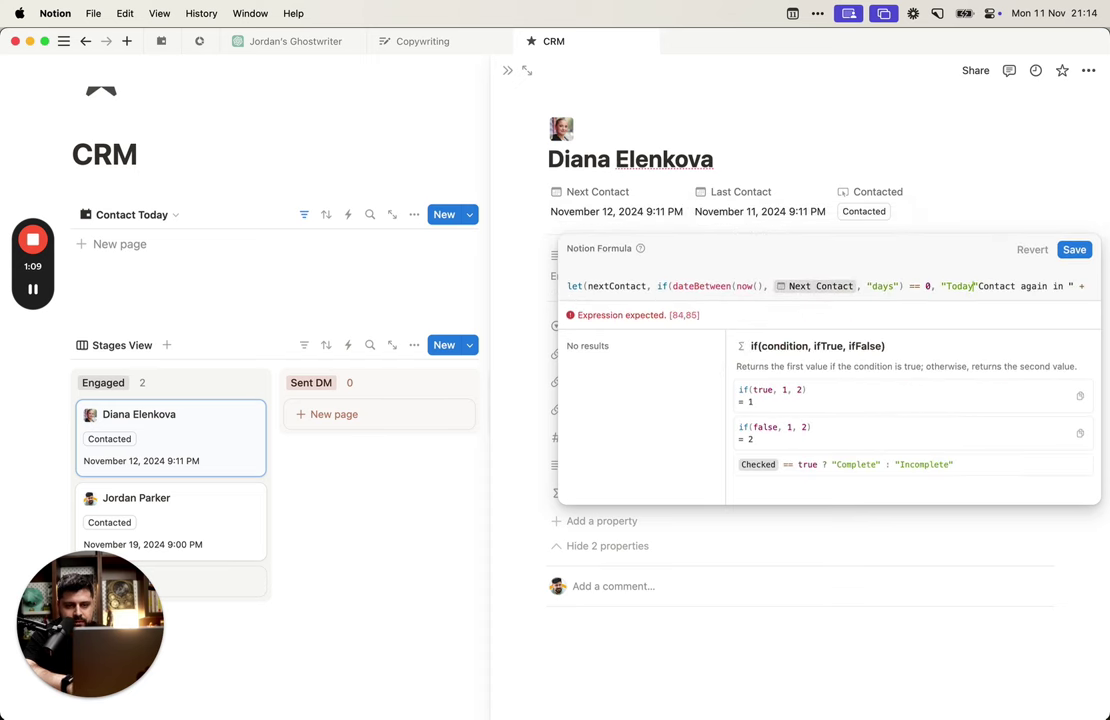
{"action": "type", "text": ", "}
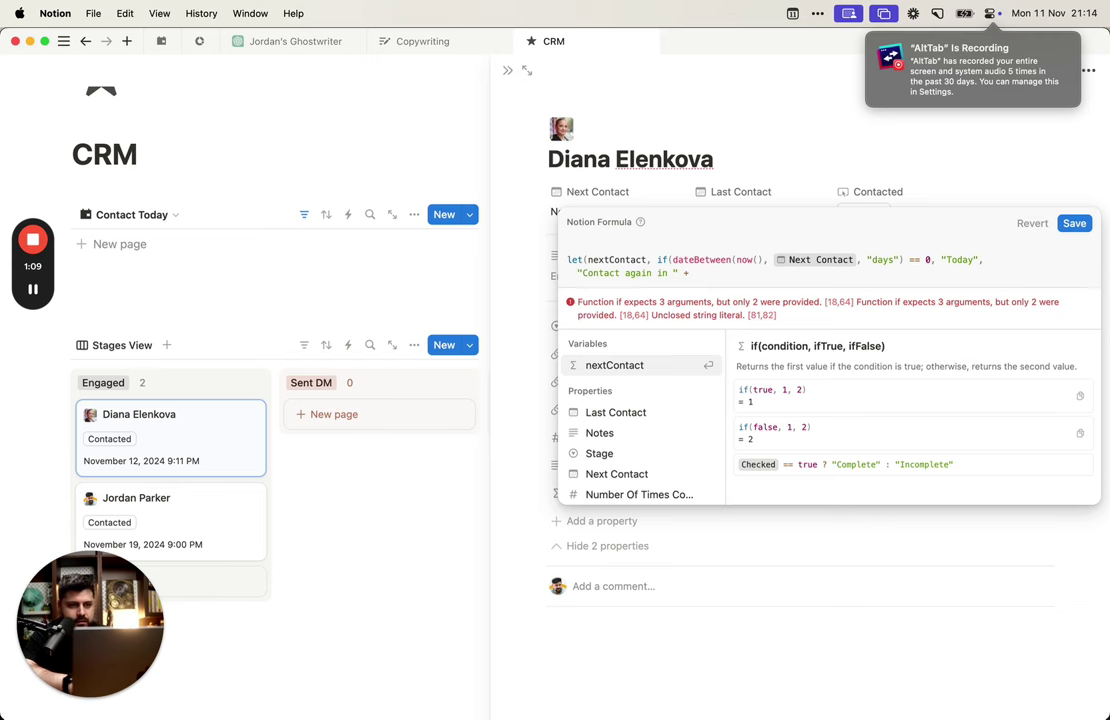
{"action": "type", "text": "\""}
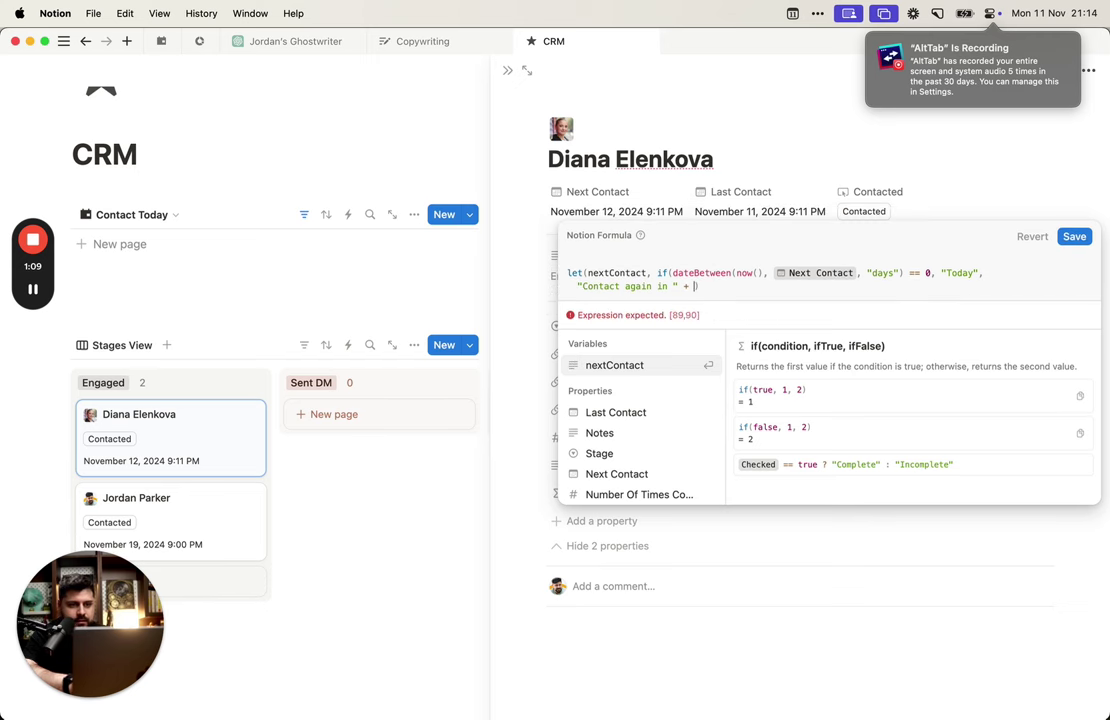
{"action": "type", "text": " nextC"}
{"action": "key", "text": "Return"}
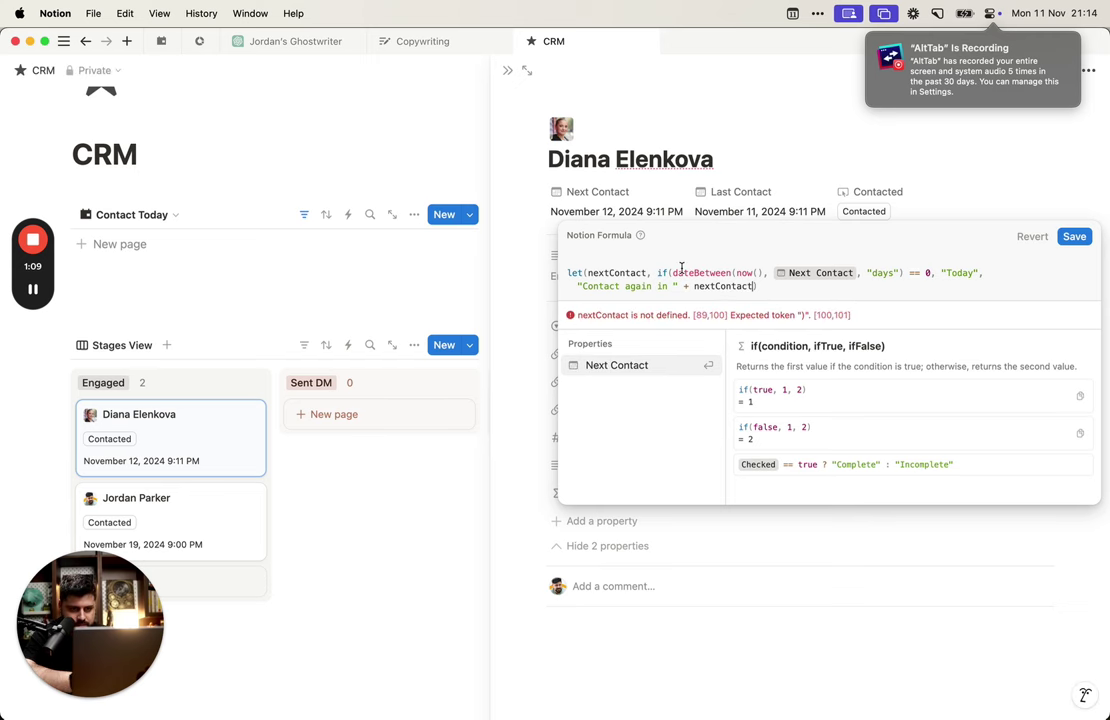
Step: Strip the old if( wrapper, the '== 0, "Today"' part and the trailing nextContact reference
{"action": "double_click", "coordinate": [617, 272]}
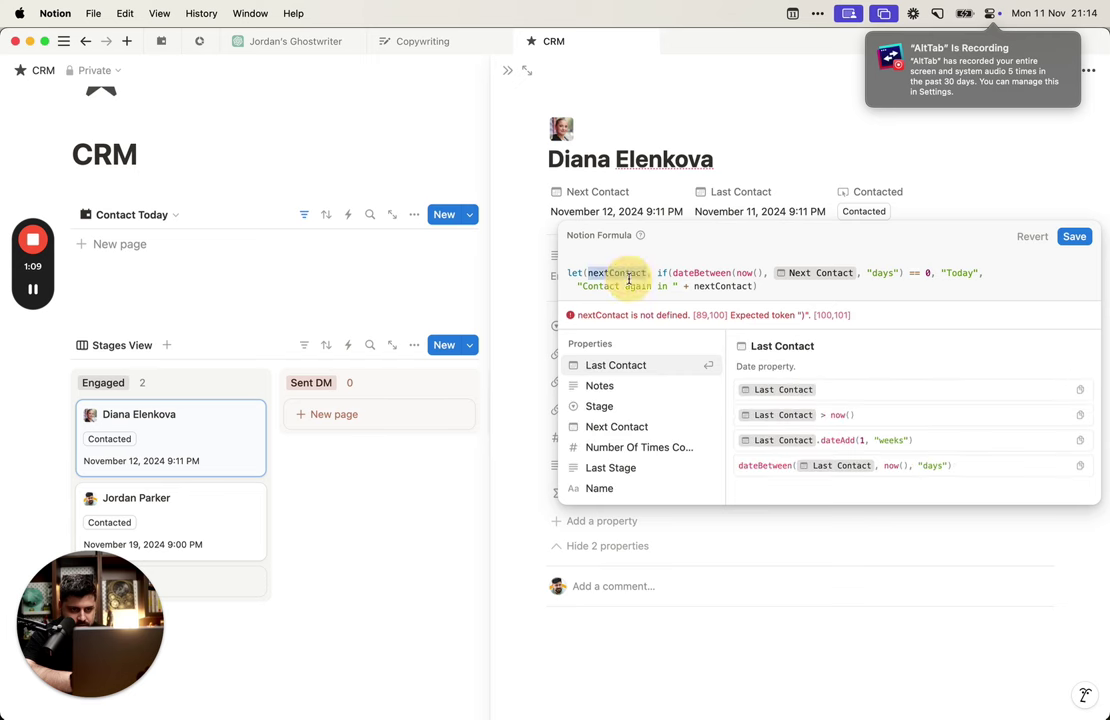
{"action": "left_click", "coordinate": [625, 272]}
{"action": "left_click", "coordinate": [644, 272]}
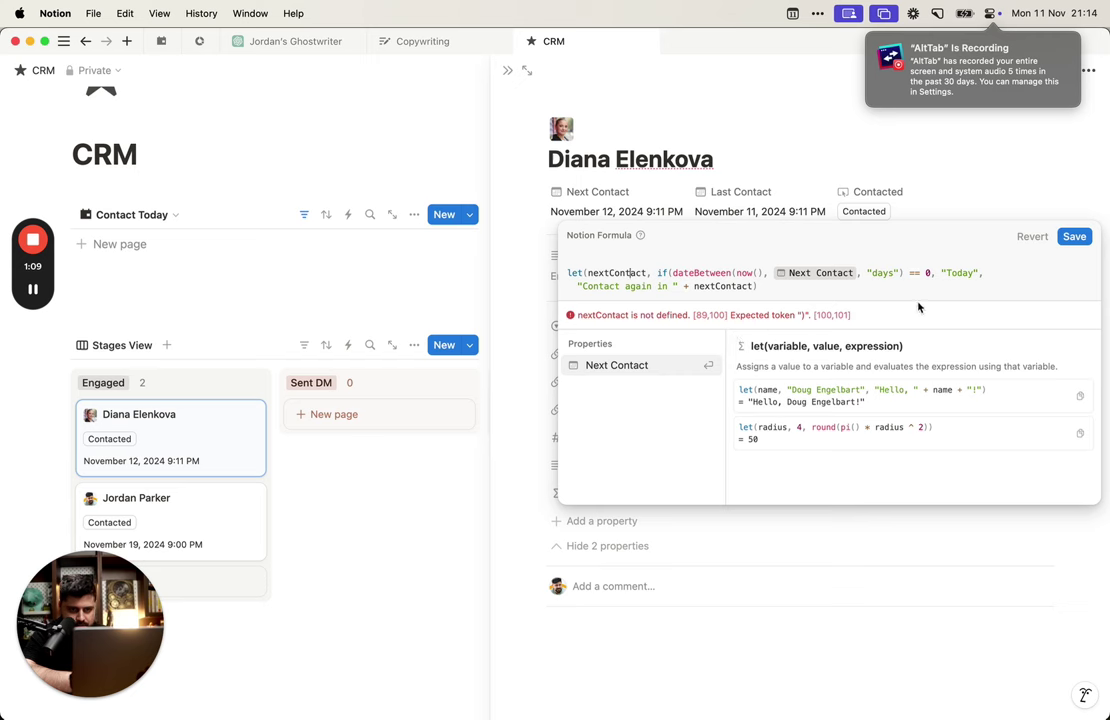
{"action": "double_click", "coordinate": [662, 272]}
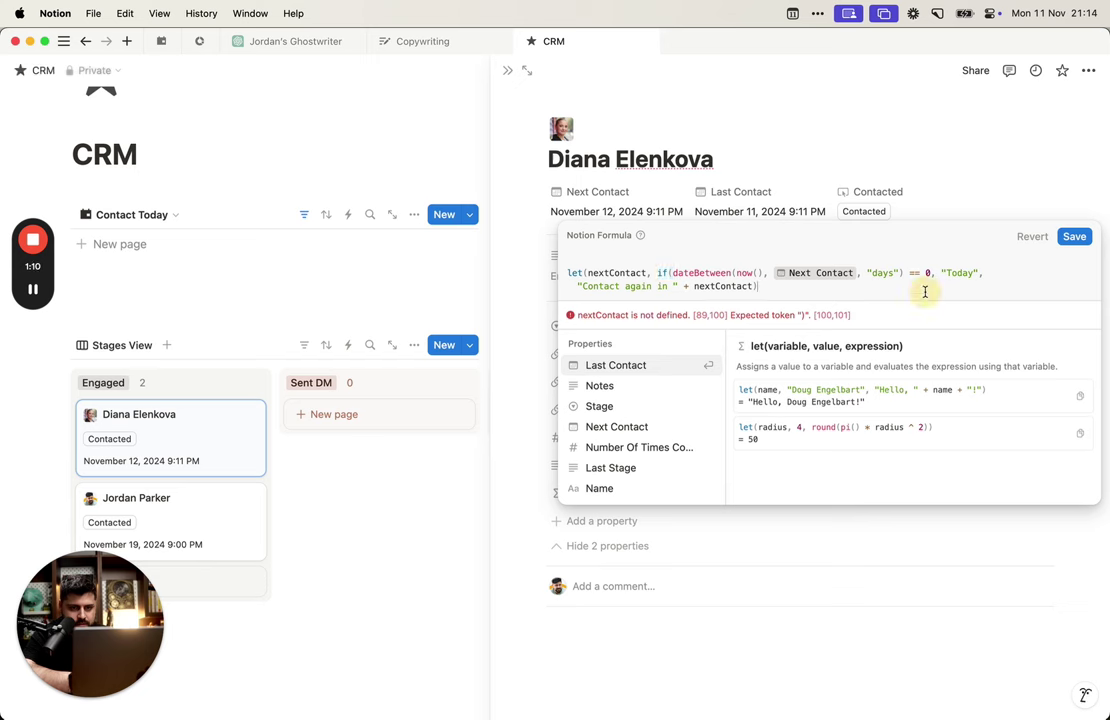
{"action": "left_click", "coordinate": [828, 300]}
{"action": "left_click", "coordinate": [669, 273]}
{"action": "type", "text": "("}
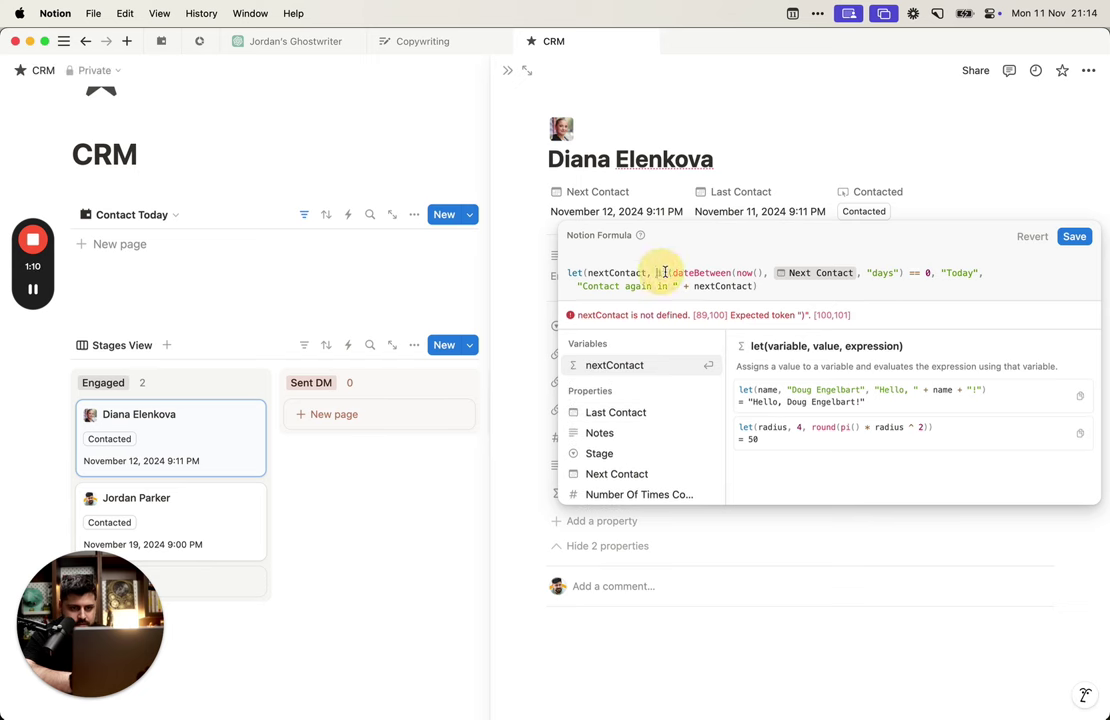
{"action": "key", "text": "BackSpace"}
{"action": "key", "text": "BackSpace"}
{"action": "key", "text": "BackSpace"}
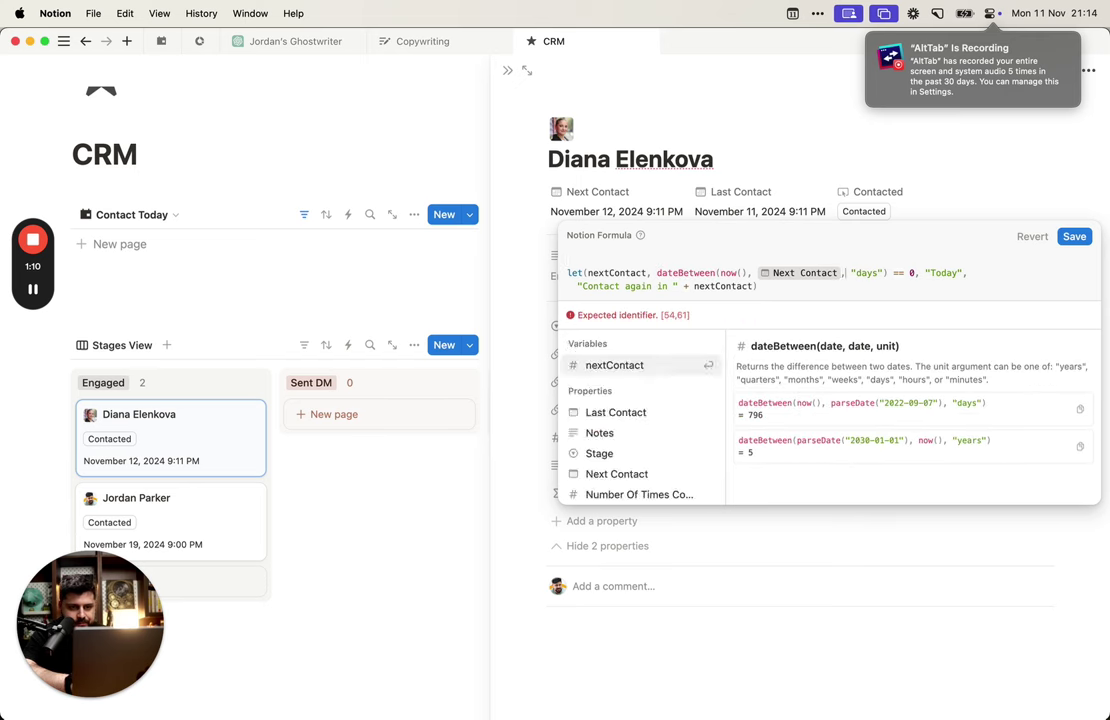
{"action": "left_click", "coordinate": [879, 273]}
{"action": "left_click_drag", "start_coordinate": [884, 273], "coordinate": [962, 273]}
{"action": "type", "text": ")"}
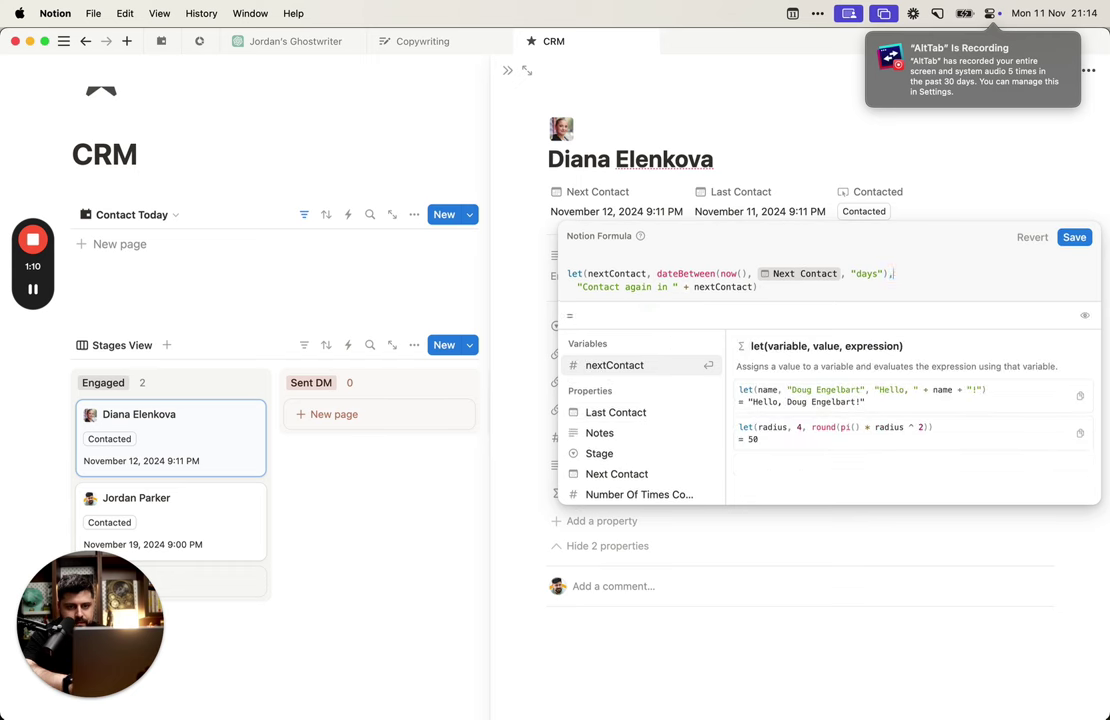
{"action": "left_click", "coordinate": [723, 277]}
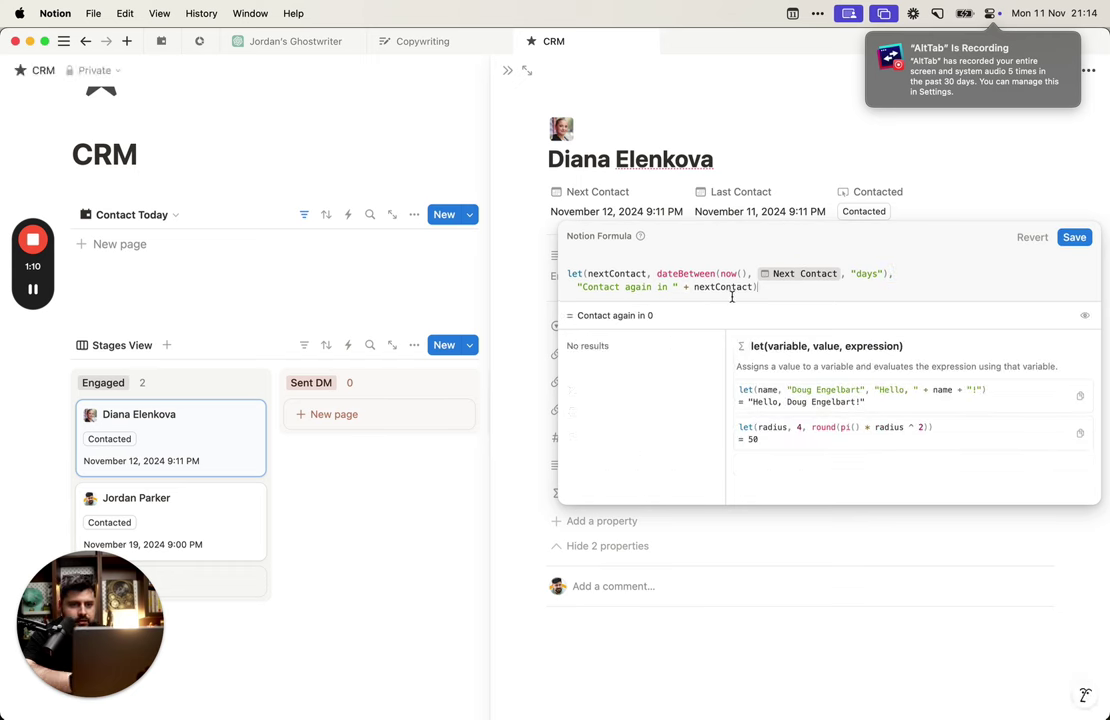
{"action": "double_click", "coordinate": [724, 287]}
{"action": "key", "text": "BackSpace"}
Step: Add if(nextContact == 0, "Contact today.", "Contact again in " + nextContact + " days.") and save
{"action": "type", "text": "i"}
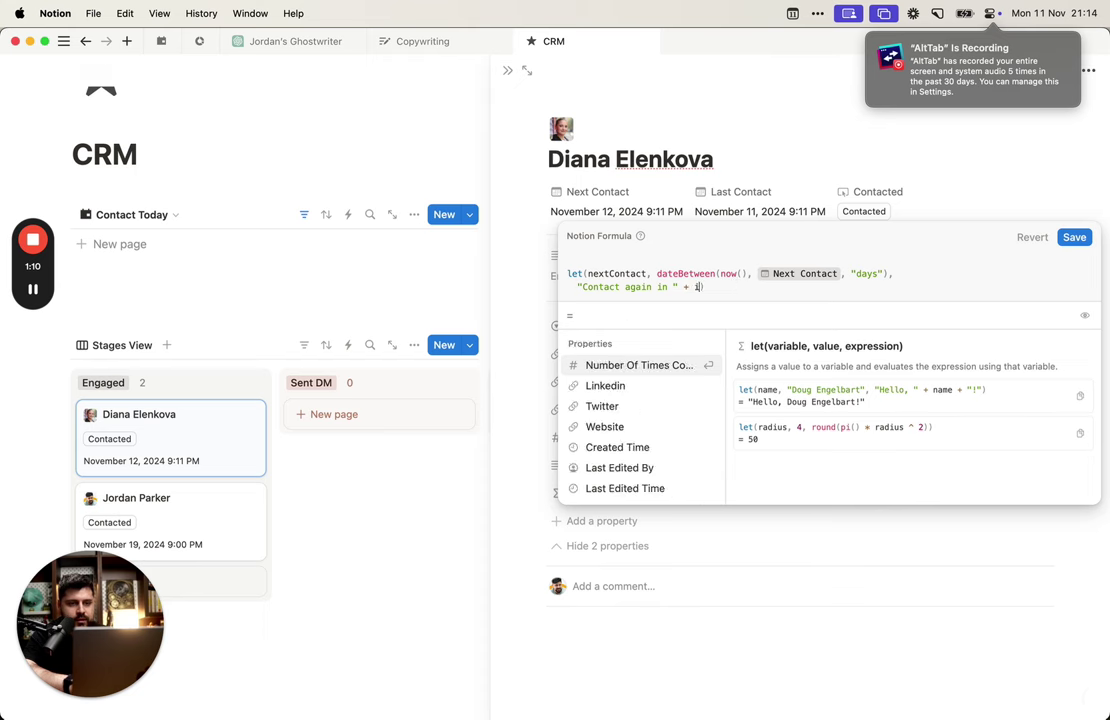
{"action": "type", "text": "f(nextContact == "}
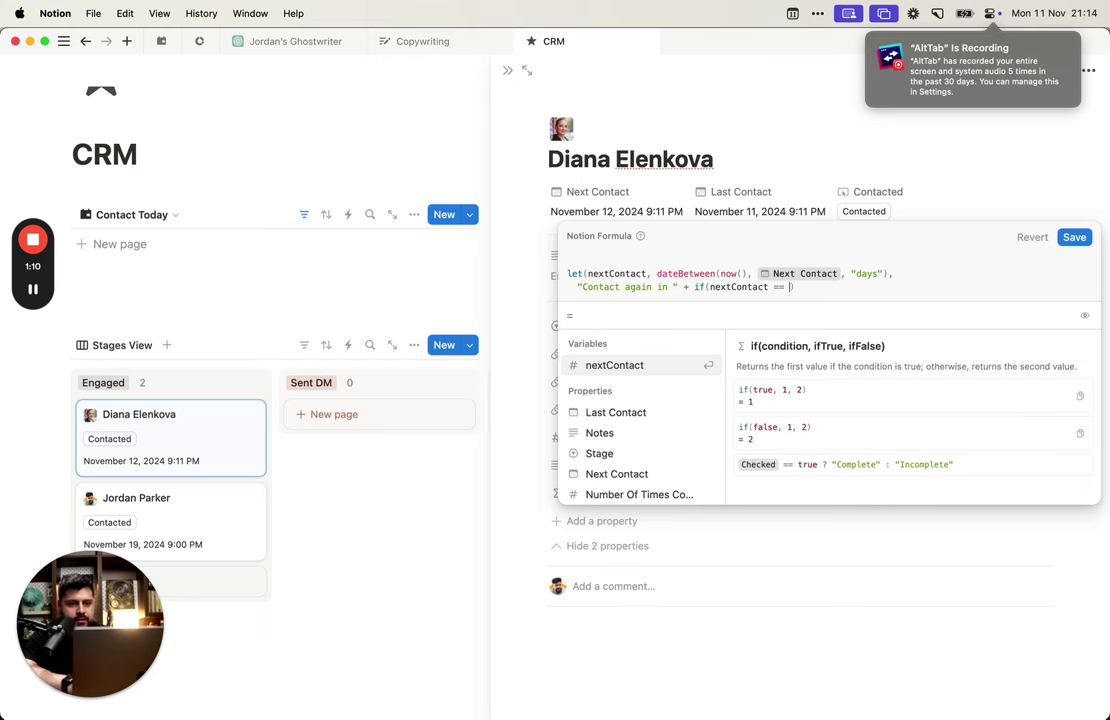
{"action": "type", "text": "0, \""}
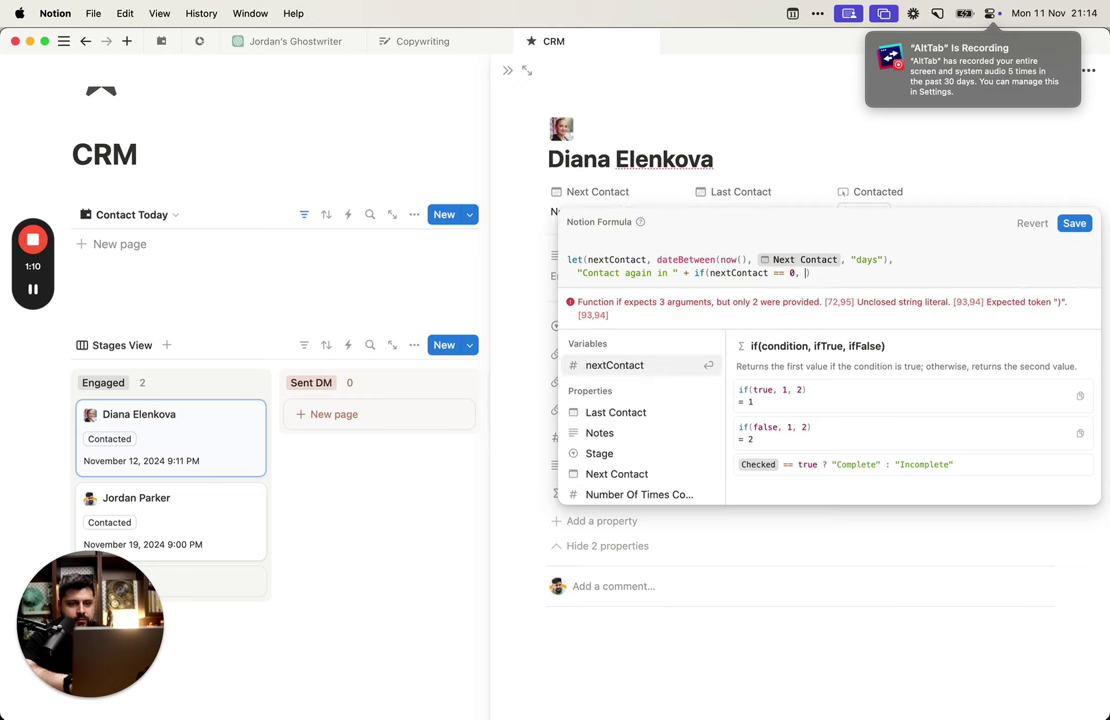
{"action": "type", "text": "T"}
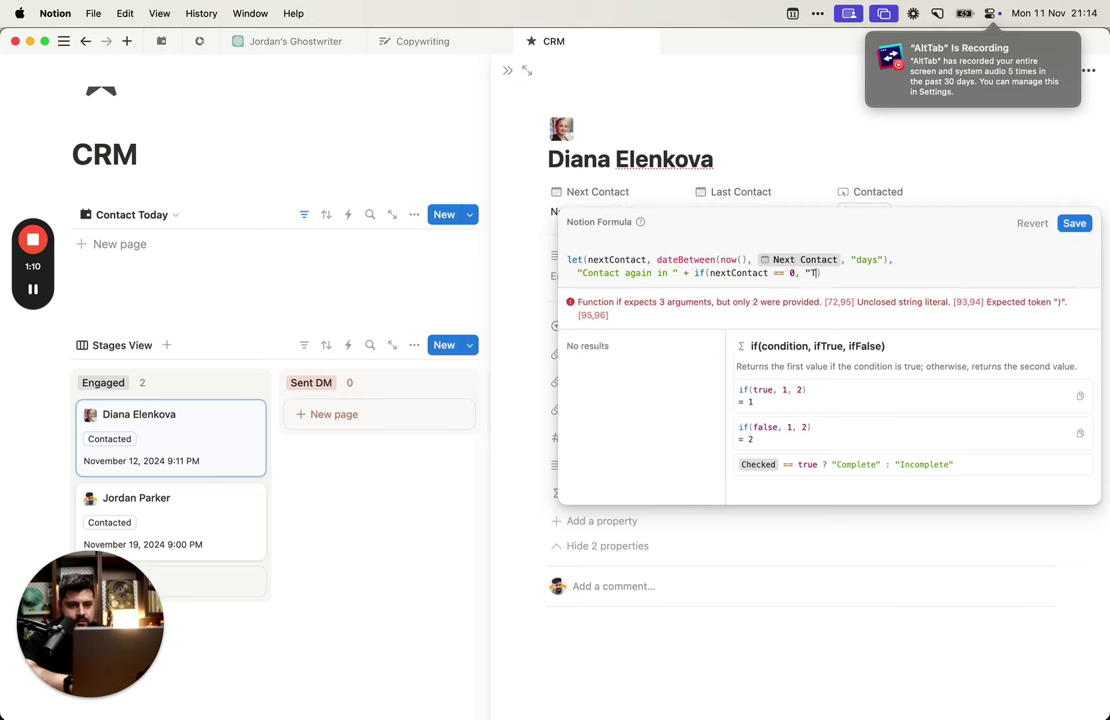
{"action": "type", "text": "ontact "}
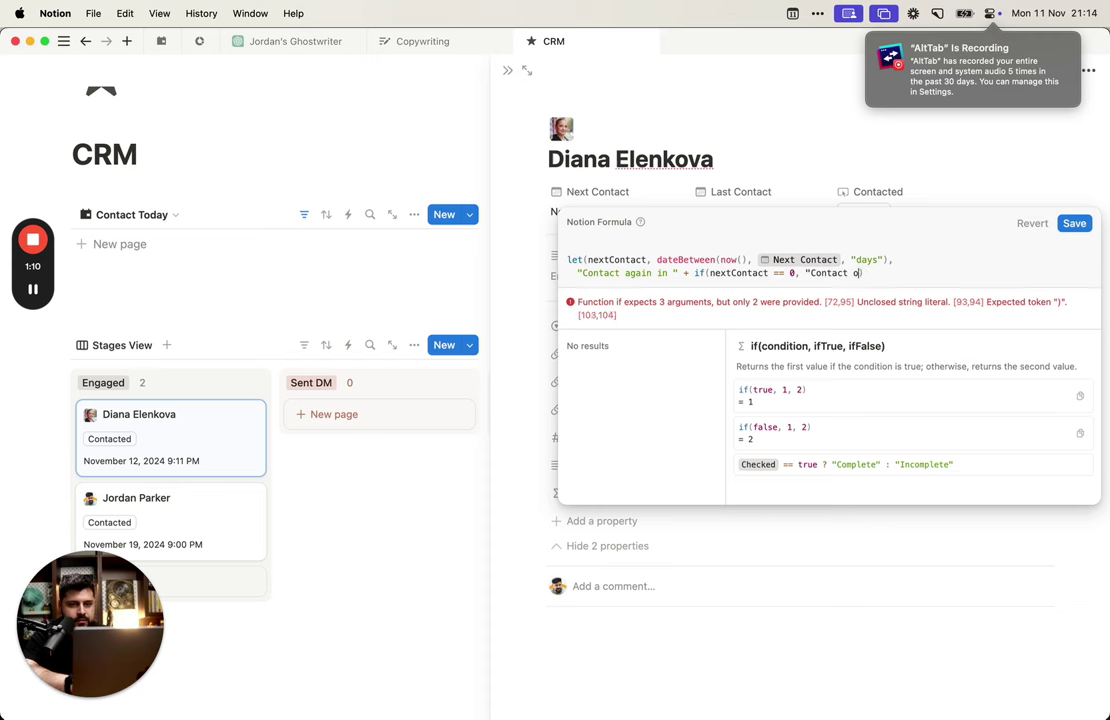
{"action": "type", "text": "todya/"}
{"action": "key", "text": "BackSpace"}
{"action": "key", "text": "BackSpace"}
{"action": "key", "text": "BackSpace"}
{"action": "type", "text": "ay."}
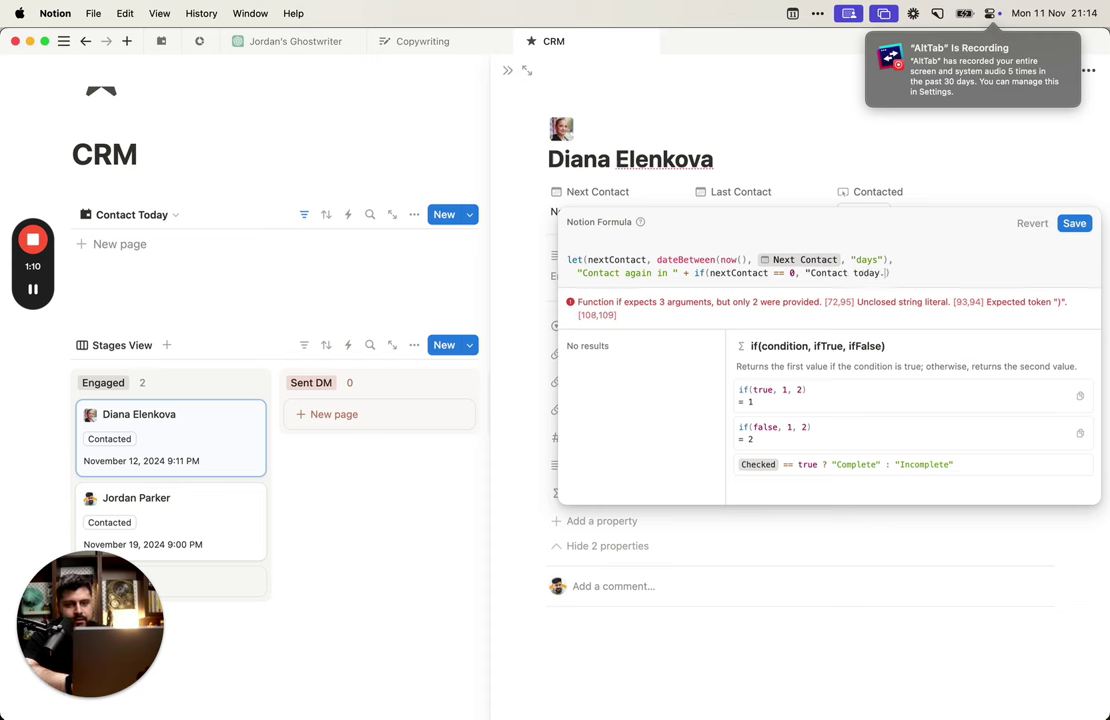
{"action": "type", "text": "\","}
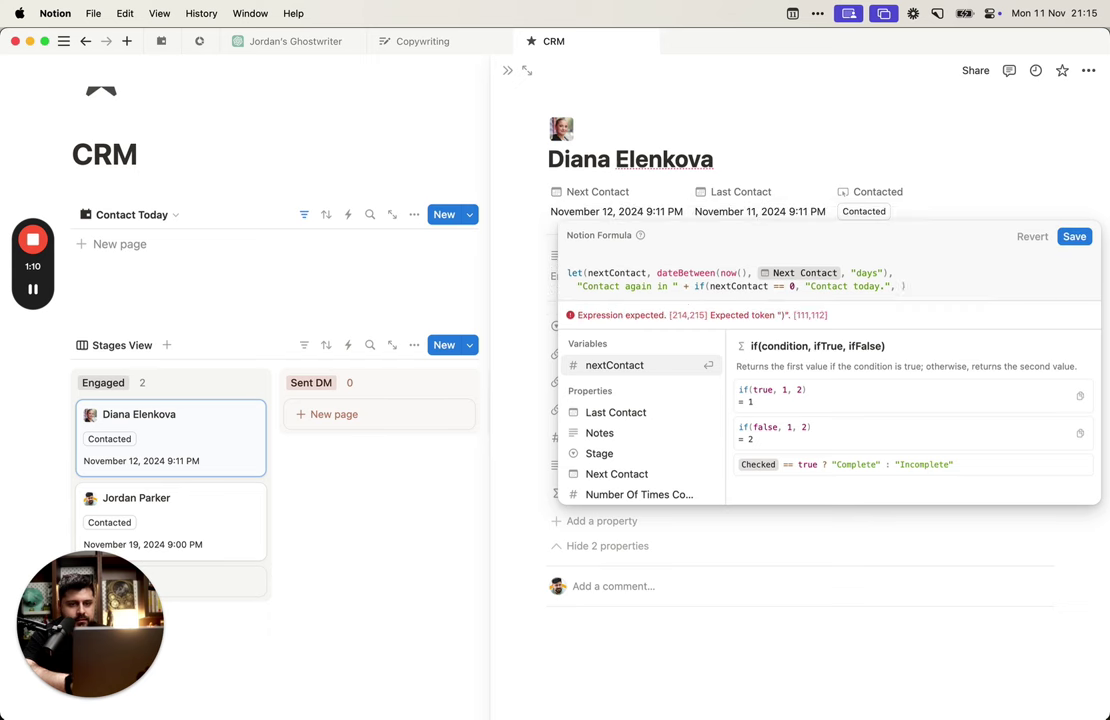
{"action": "left_click_drag", "start_coordinate": [694, 286], "coordinate": [580, 286]}
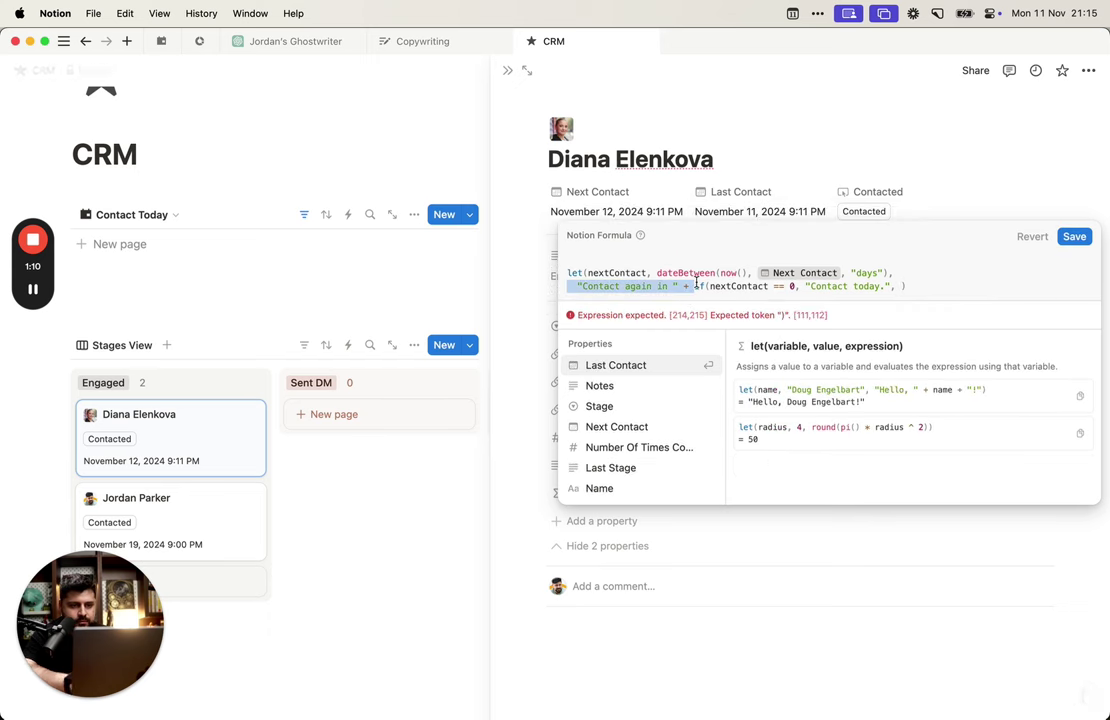
{"action": "key", "text": "super+x"}
{"action": "left_click", "coordinate": [784, 286]}
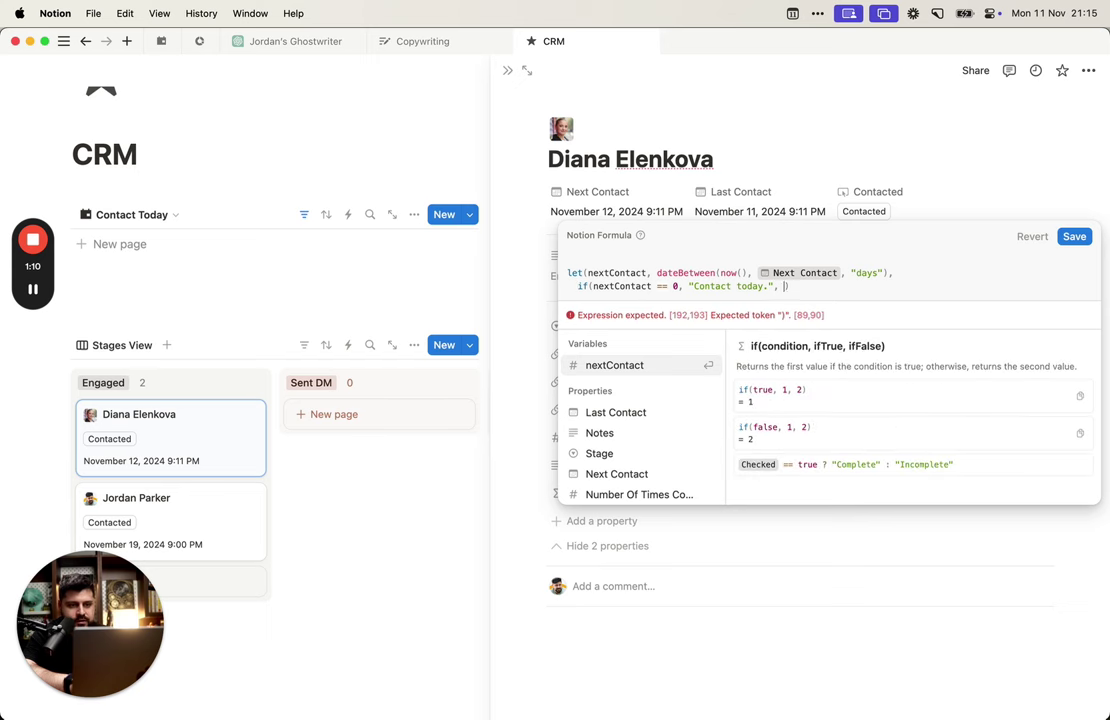
{"action": "key", "text": "super+v"}
{"action": "type", "text": "nextContact +"}
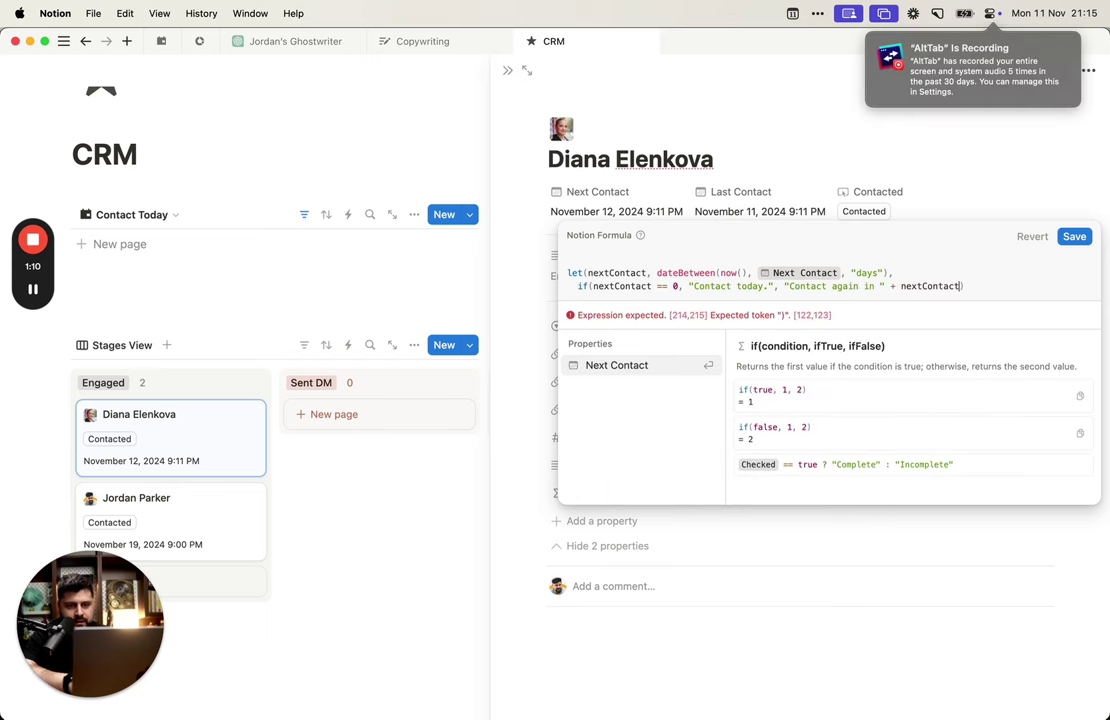
{"action": "type", "text": " \" "}
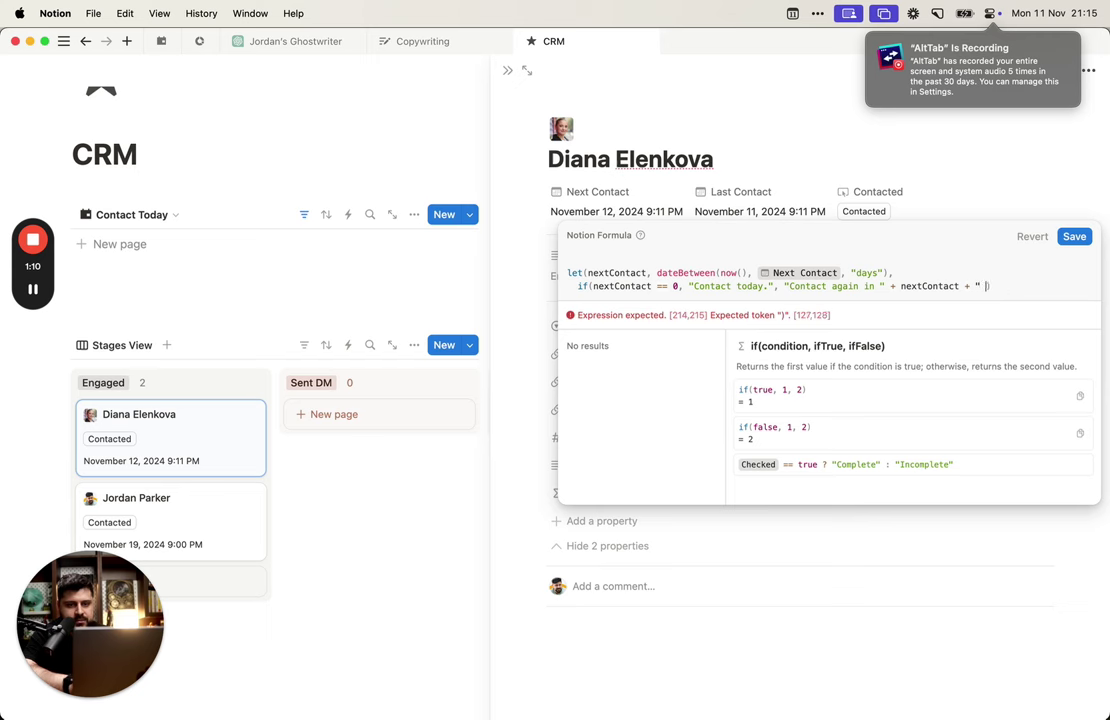
{"action": "type", "text": "days.\")"}
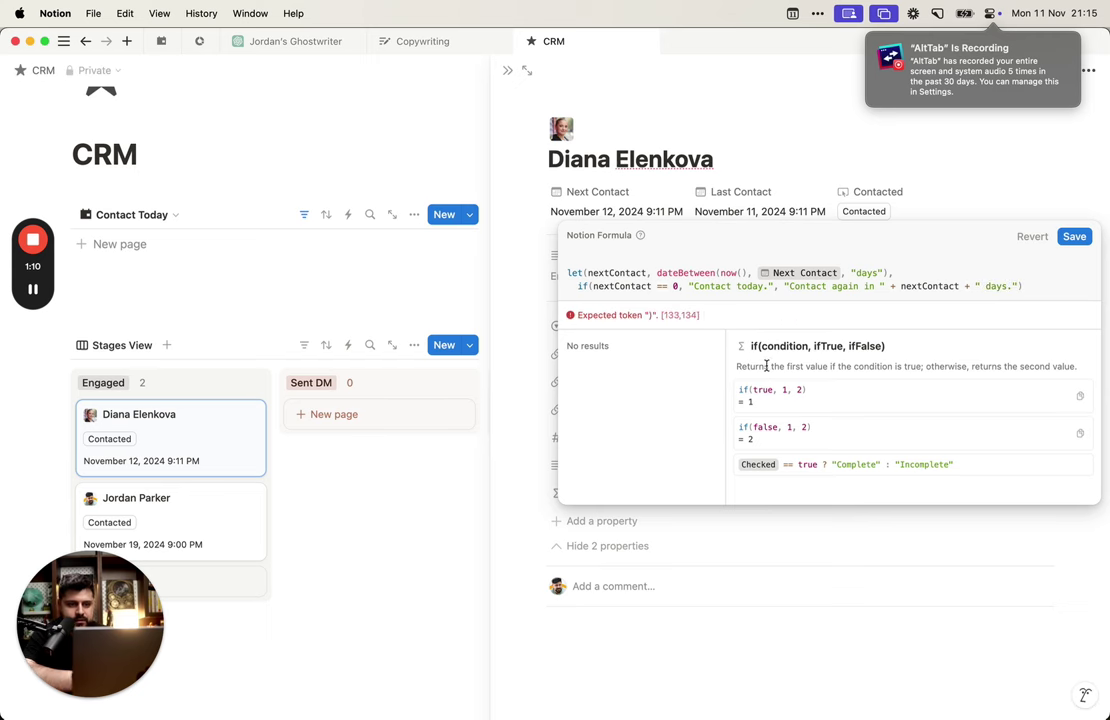
{"action": "left_click", "coordinate": [785, 289]}
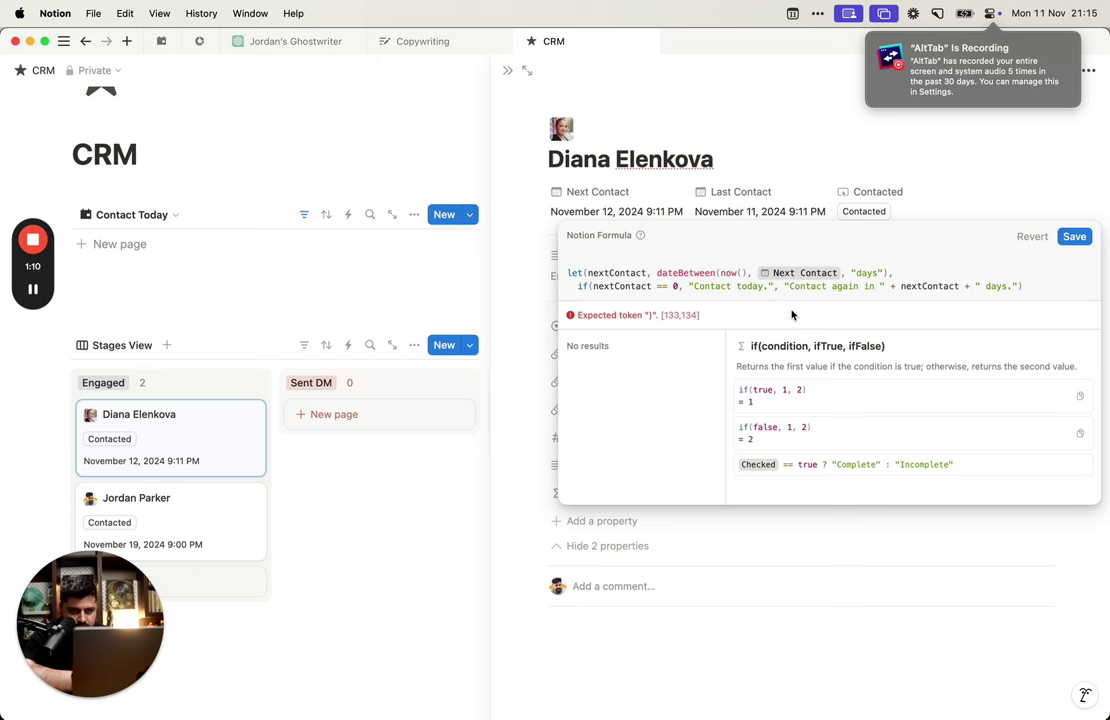
{"action": "type", "text": ")"}
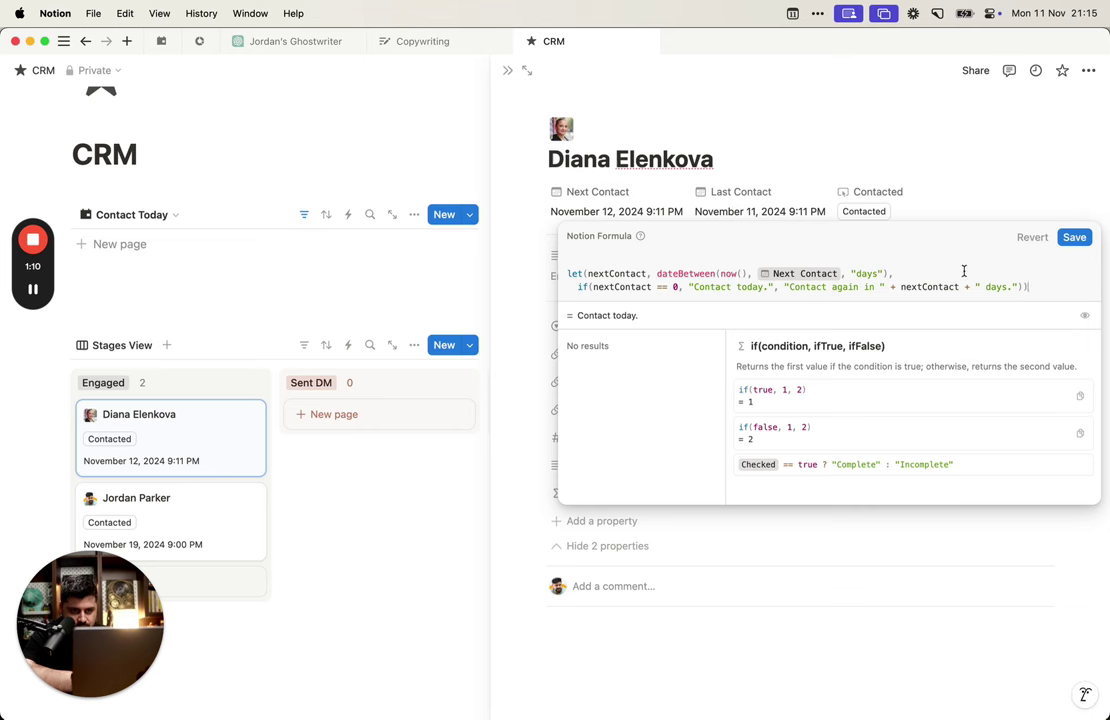
{"action": "key", "text": "Escape"}
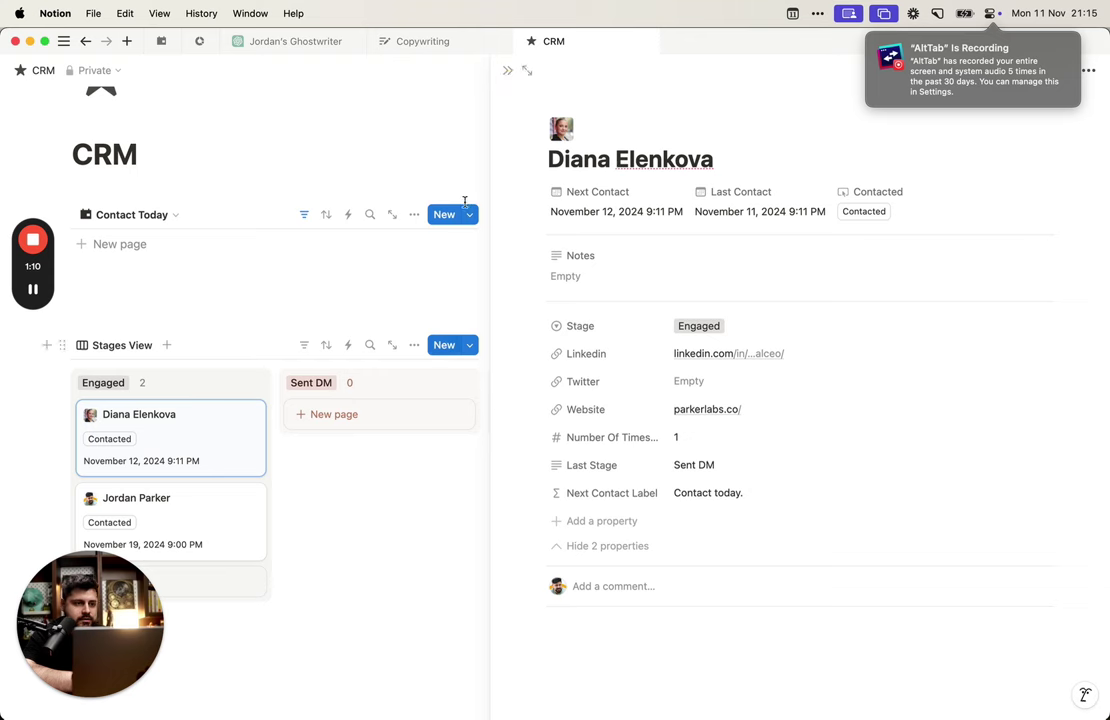
Step: Hide Next Contact and show Next Contact Label on the board cards, then open the second contact
{"action": "left_click", "coordinate": [509, 80]}
{"action": "scroll", "coordinate": [429, 349], "scroll_direction": "down", "scroll_amount": 1}
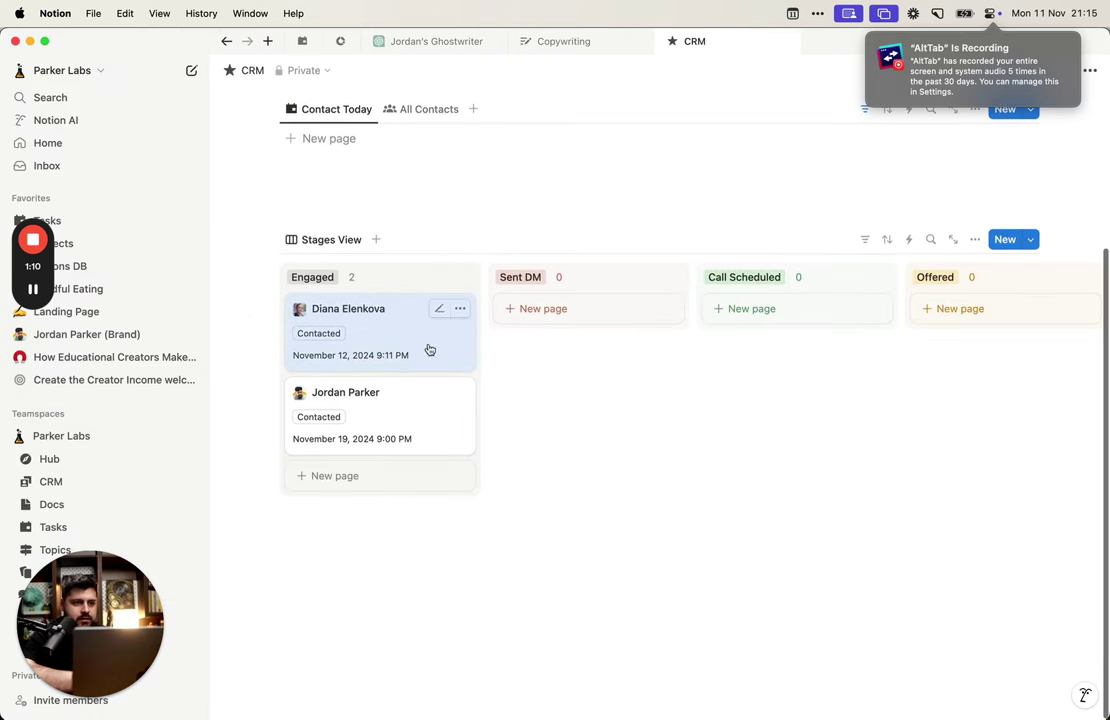
{"action": "left_click", "coordinate": [974, 240]}
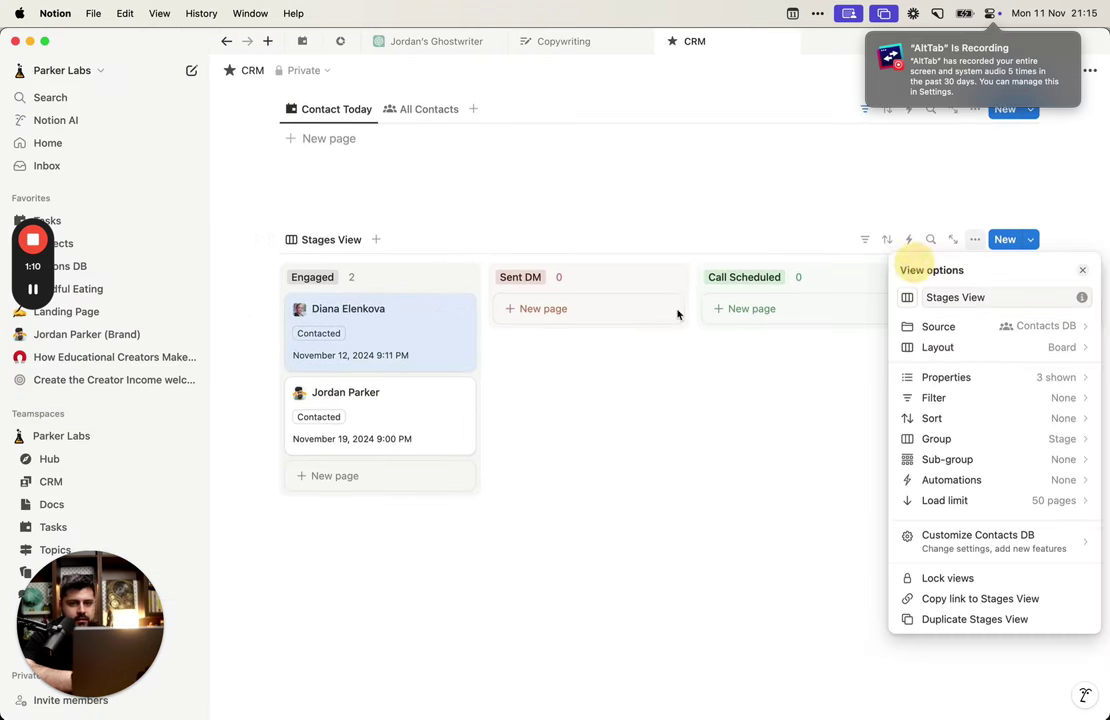
{"action": "left_click", "coordinate": [1026, 375]}
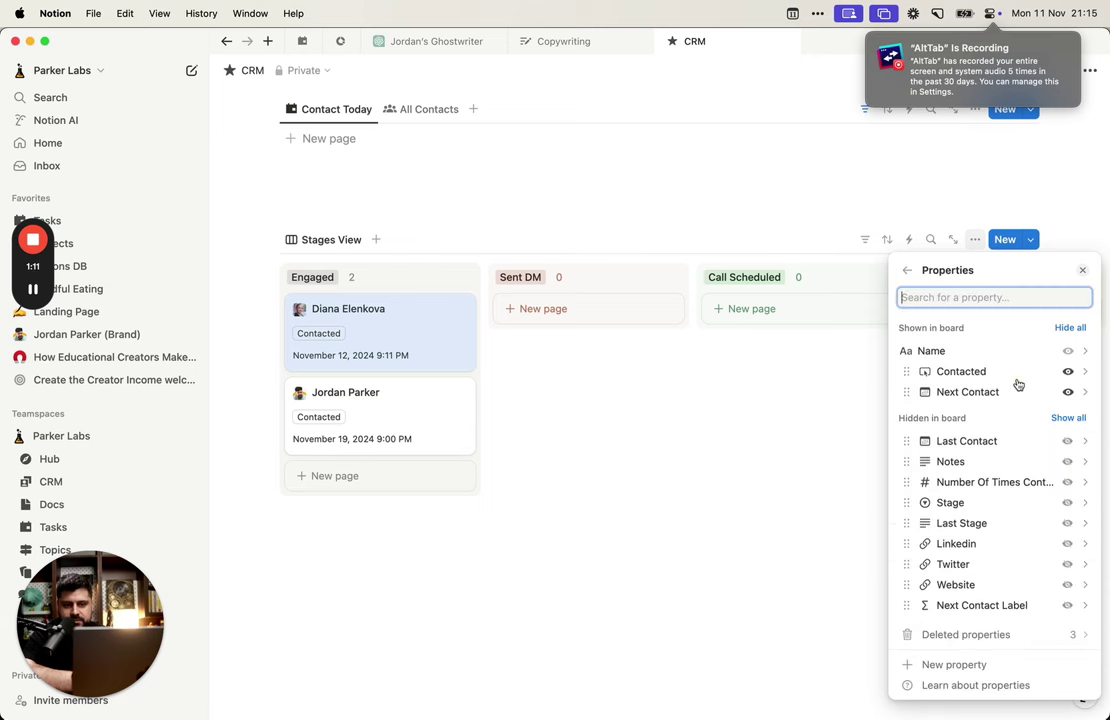
{"action": "left_click", "coordinate": [1064, 400]}
{"action": "left_click", "coordinate": [907, 270]}
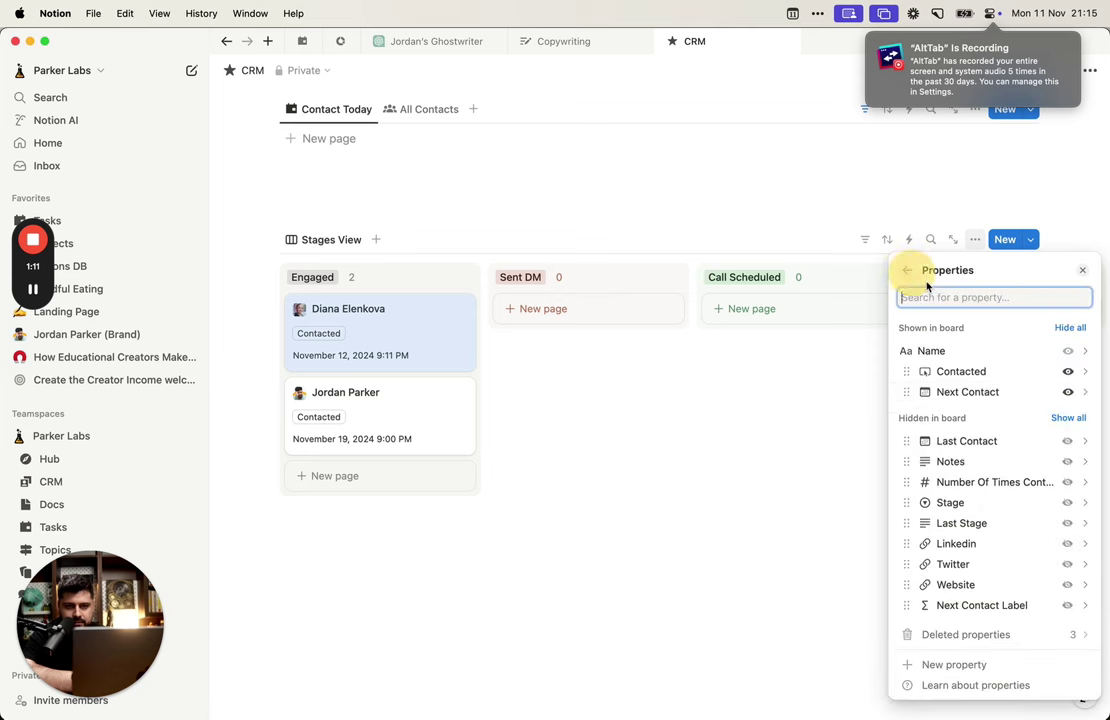
{"action": "left_click", "coordinate": [1068, 392]}
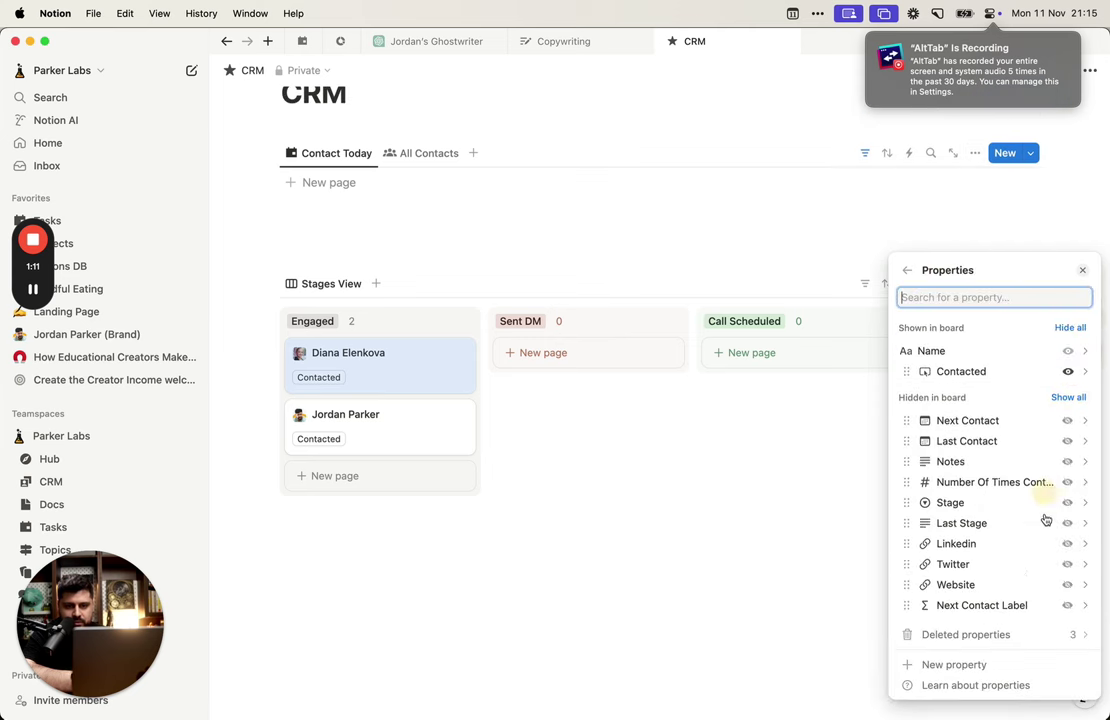
{"action": "left_click", "coordinate": [1068, 605]}
{"action": "left_click", "coordinate": [721, 458]}
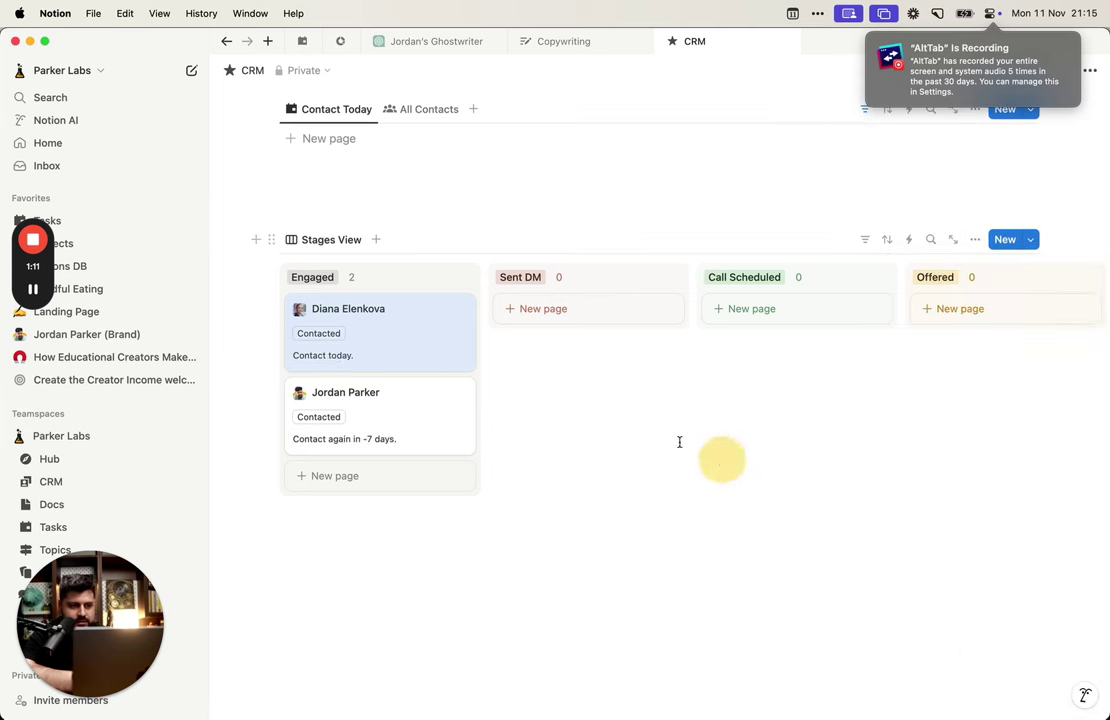
{"action": "left_click", "coordinate": [420, 436]}
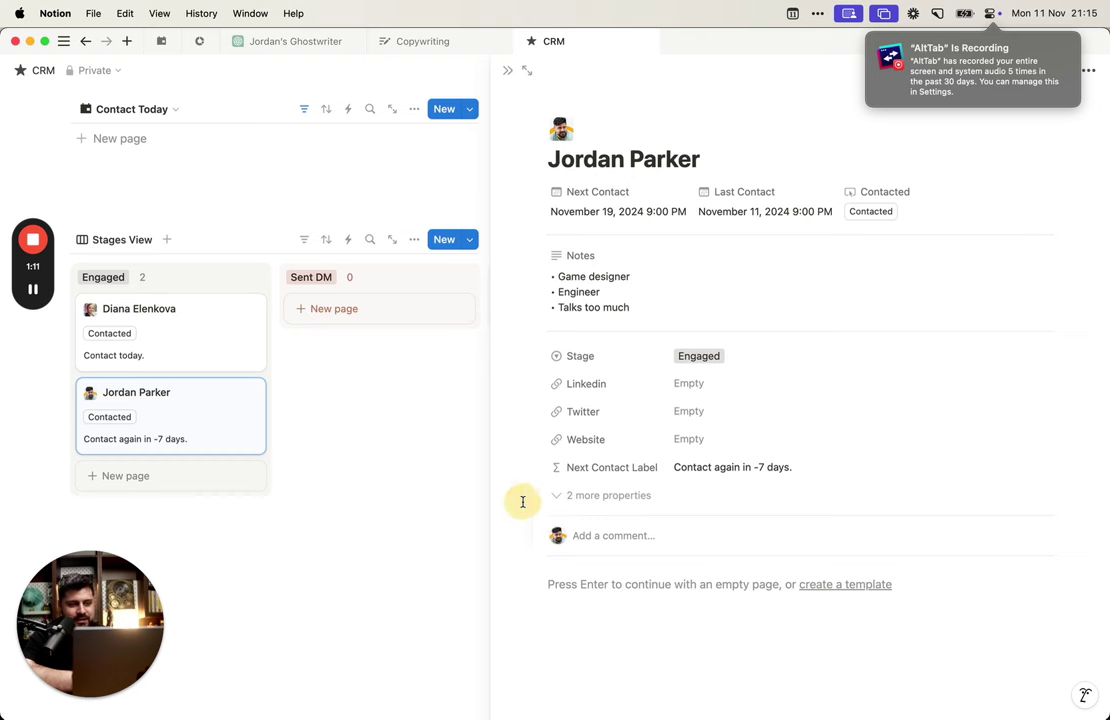
Step: Reopen the second contact's page and its Next Contact Label formula editor
{"action": "left_click_drag", "start_coordinate": [463, 486], "coordinate": [456, 409]}
{"action": "left_click", "coordinate": [507, 70]}
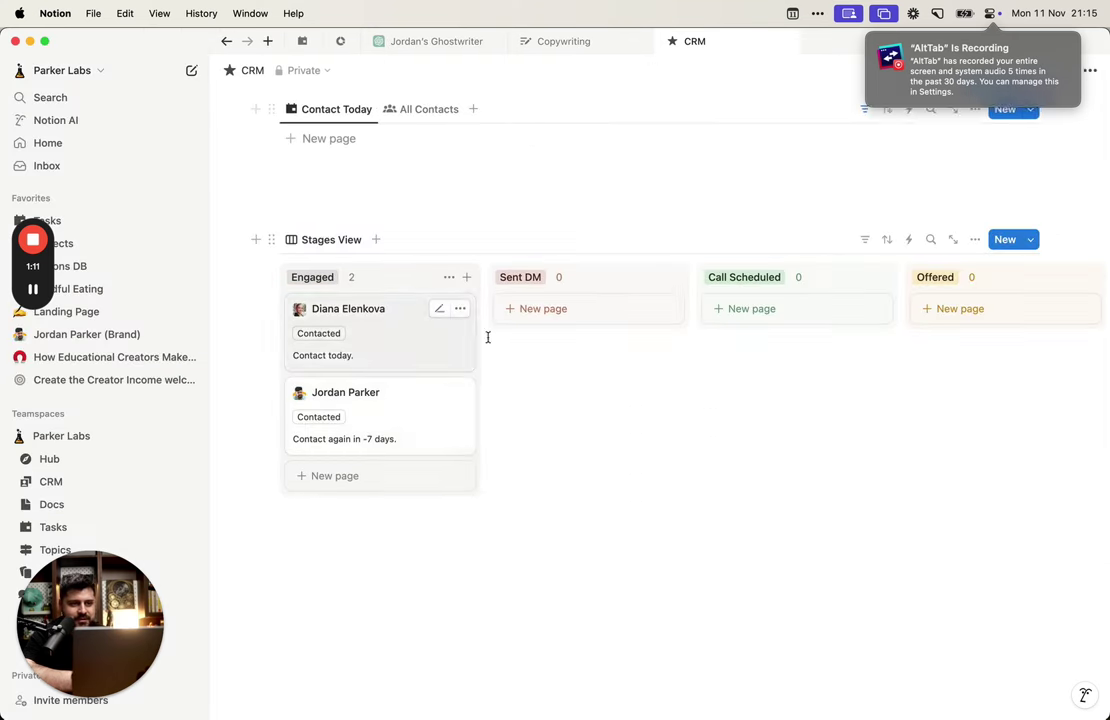
{"action": "left_click", "coordinate": [436, 426]}
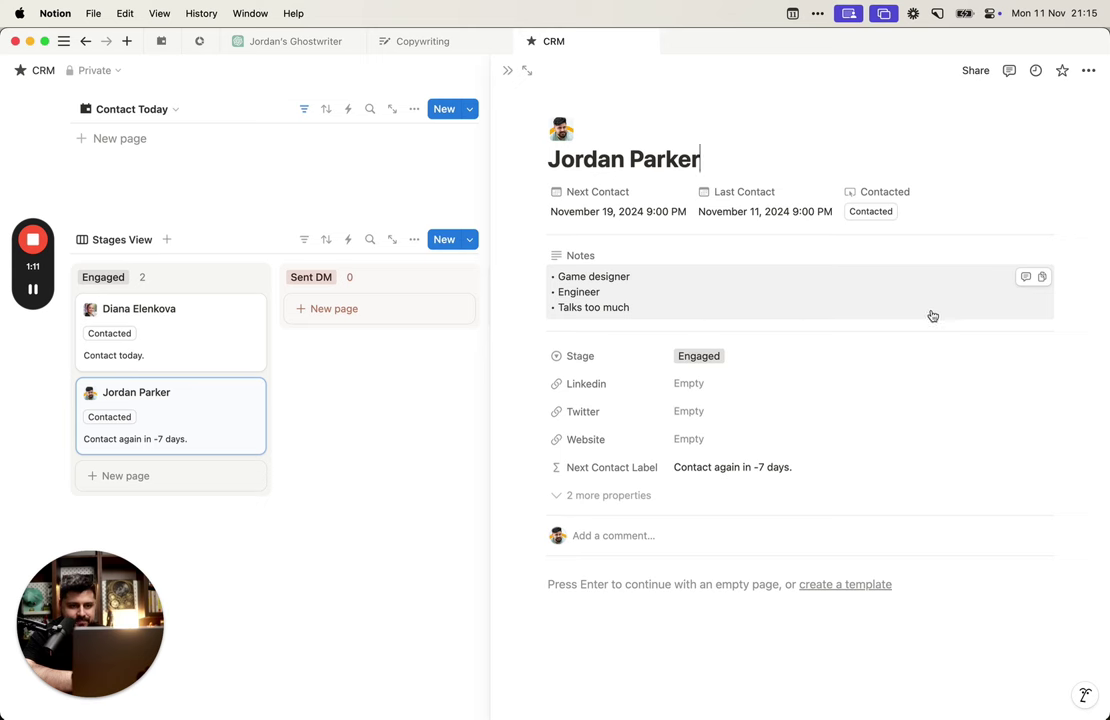
{"action": "left_click", "coordinate": [756, 450]}
{"action": "left_click", "coordinate": [745, 469]}
{"action": "left_click", "coordinate": [745, 469]}
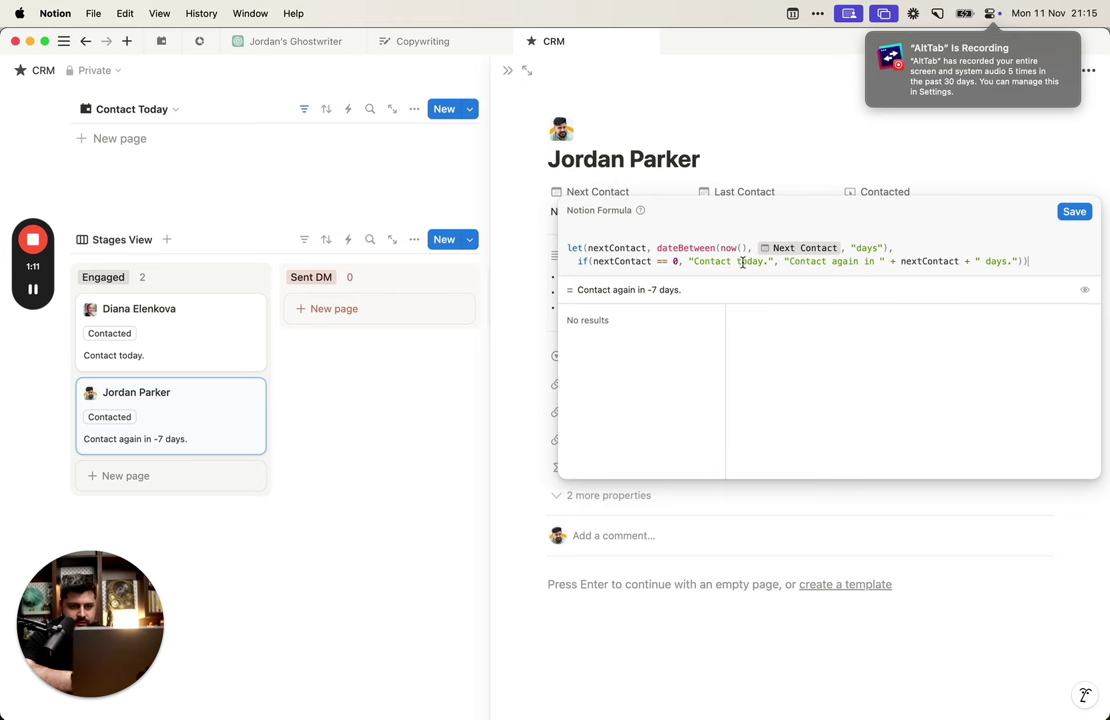
Step: Change the today condition from '== 0' to a less-than check and save the formula
{"action": "double_click", "coordinate": [674, 261]}
{"action": "key", "text": "BackSpace"}
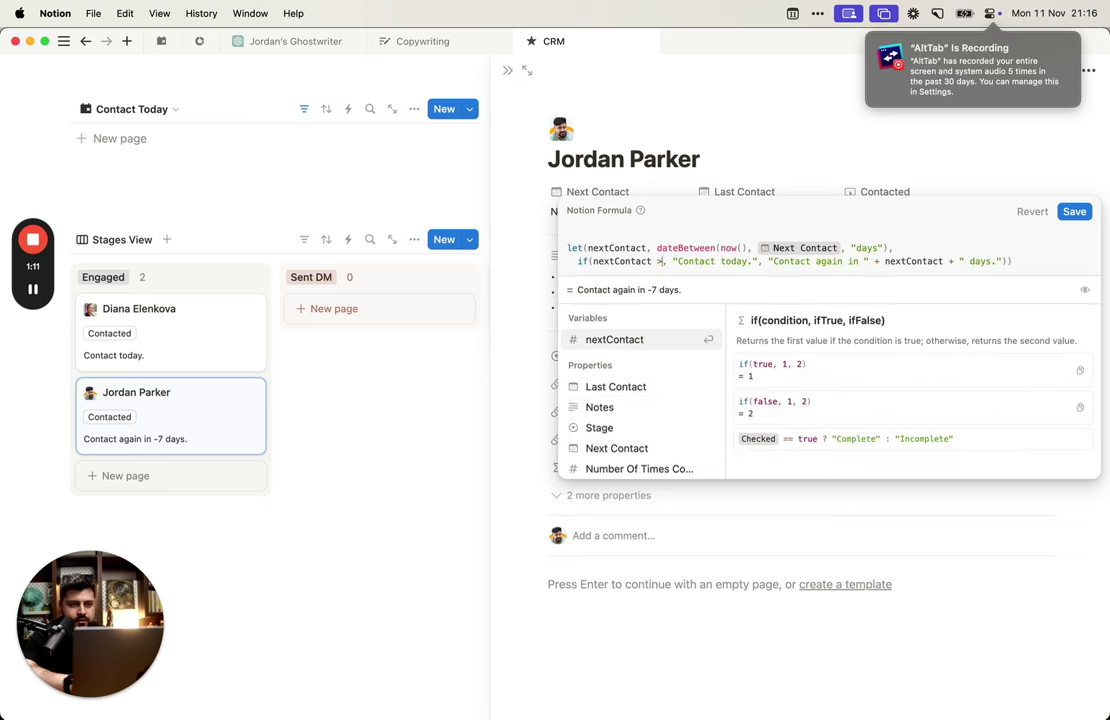
{"action": "type", "text": ">"}
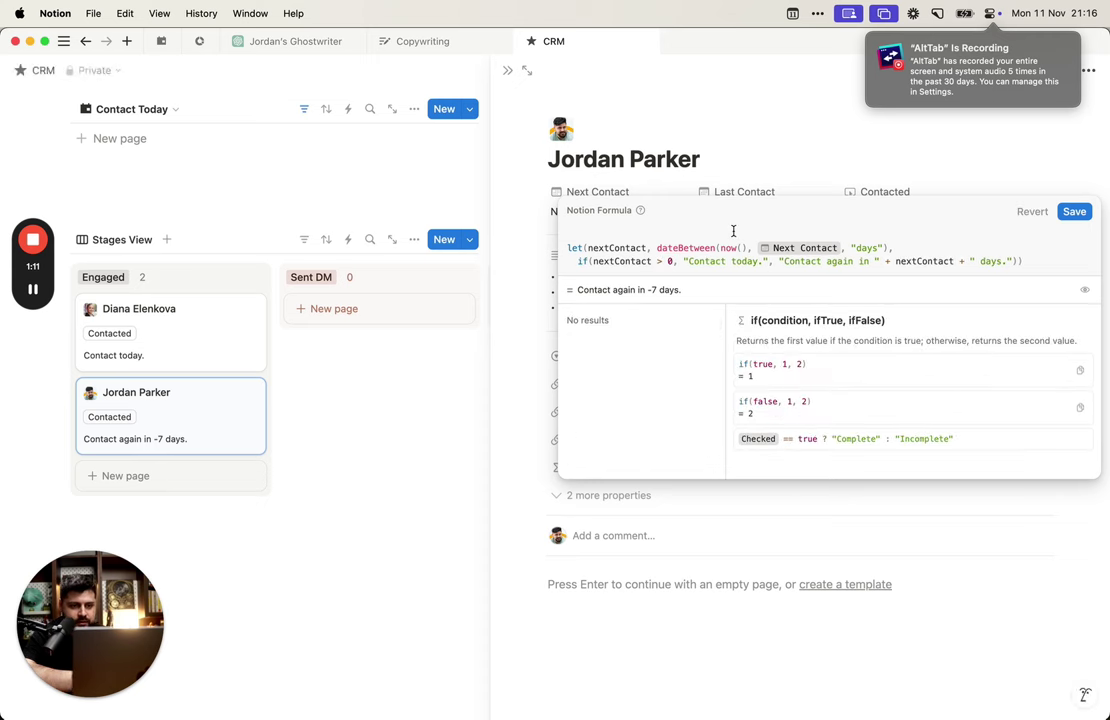
{"action": "left_click", "coordinate": [660, 261]}
{"action": "key", "text": "BackSpace"}
{"action": "type", "text": "<"}
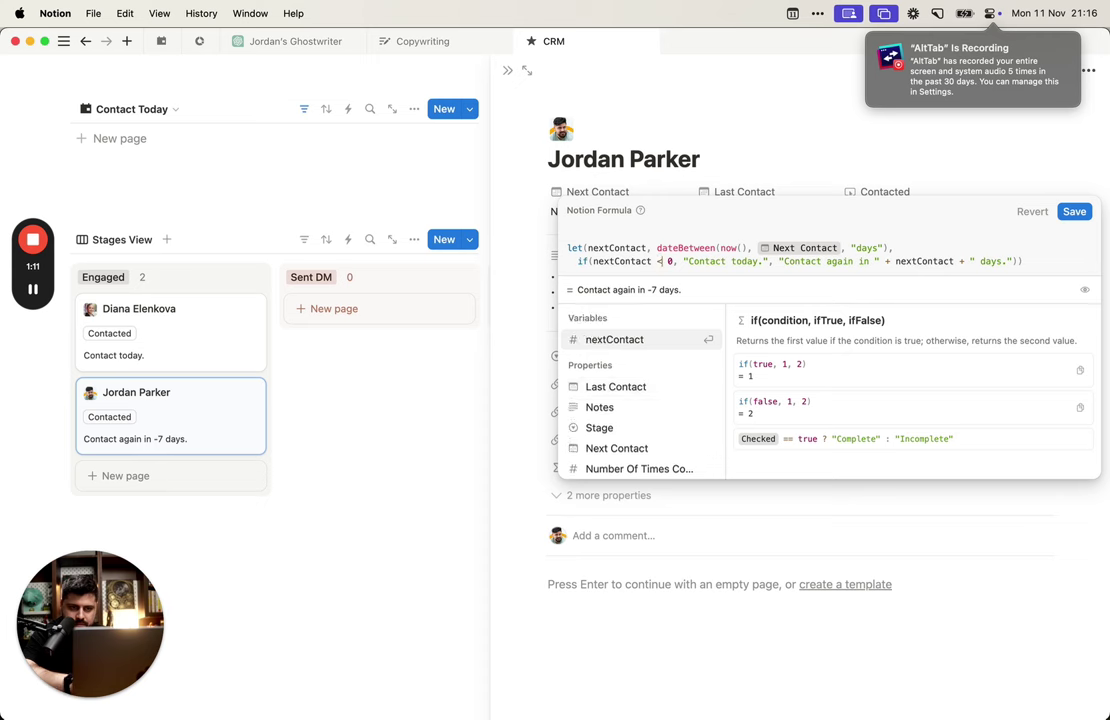
{"action": "key", "text": "Right"}
{"action": "key", "text": "Right"}
{"action": "key", "text": "BackSpace"}
{"action": "type", "text": "0"}
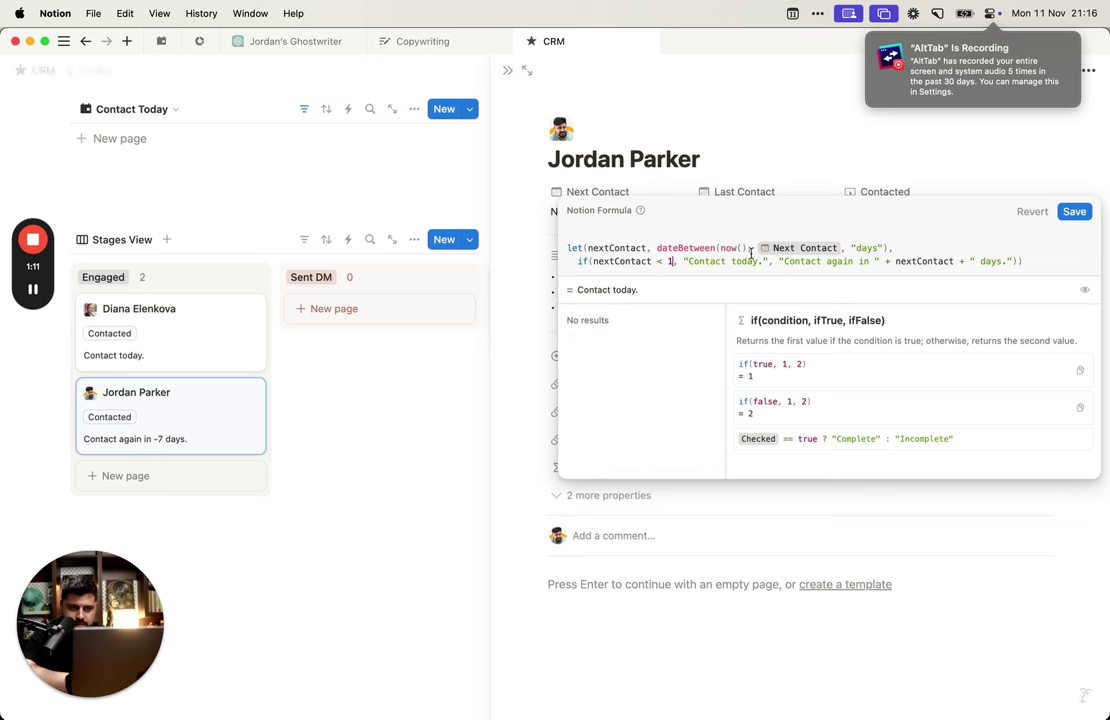
{"action": "left_click", "coordinate": [1074, 211]}
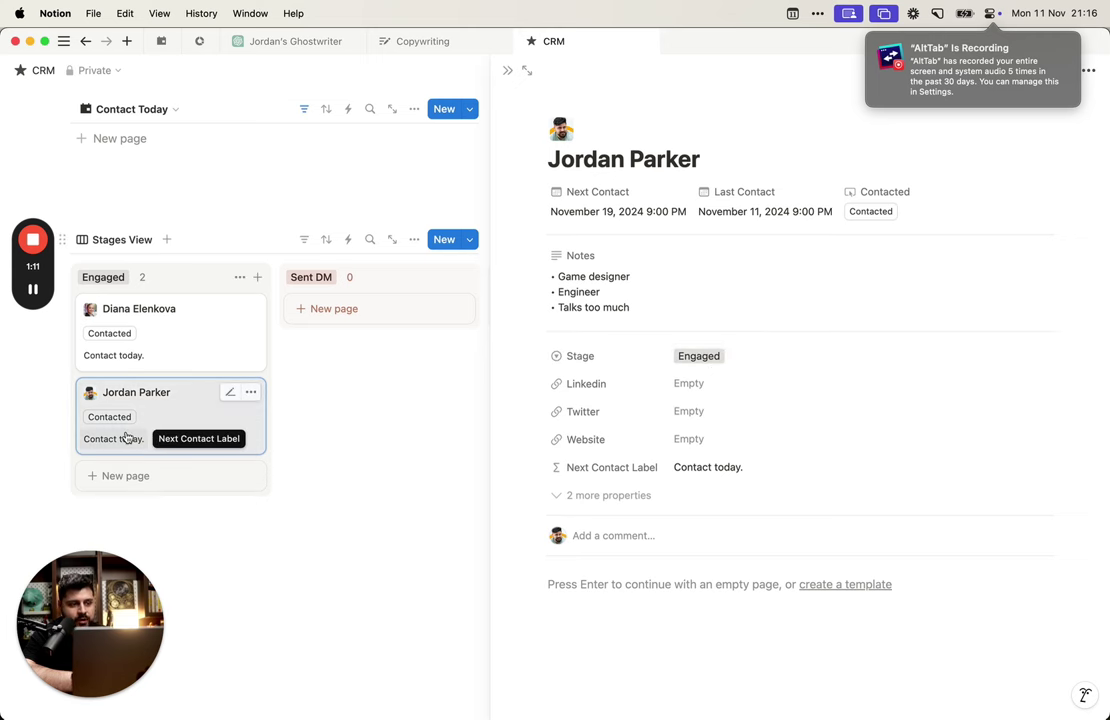
Step: Log a contact, then swap the dateBetween arguments so now() comes last
{"action": "left_click", "coordinate": [866, 211]}
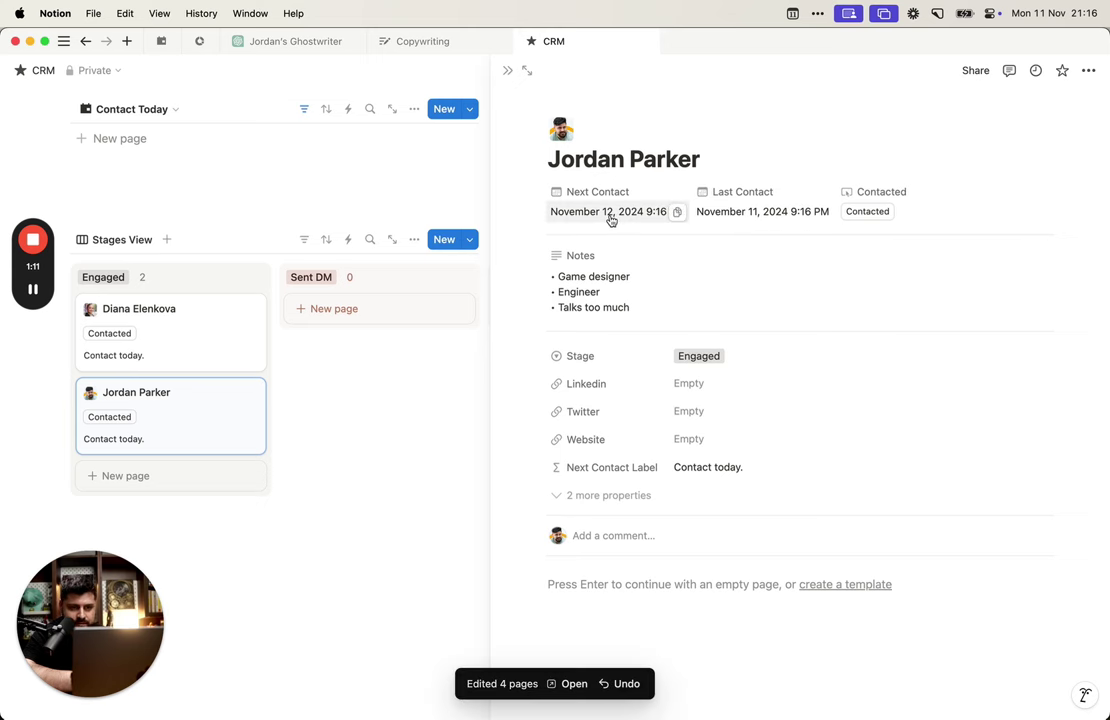
{"action": "left_click", "coordinate": [714, 467]}
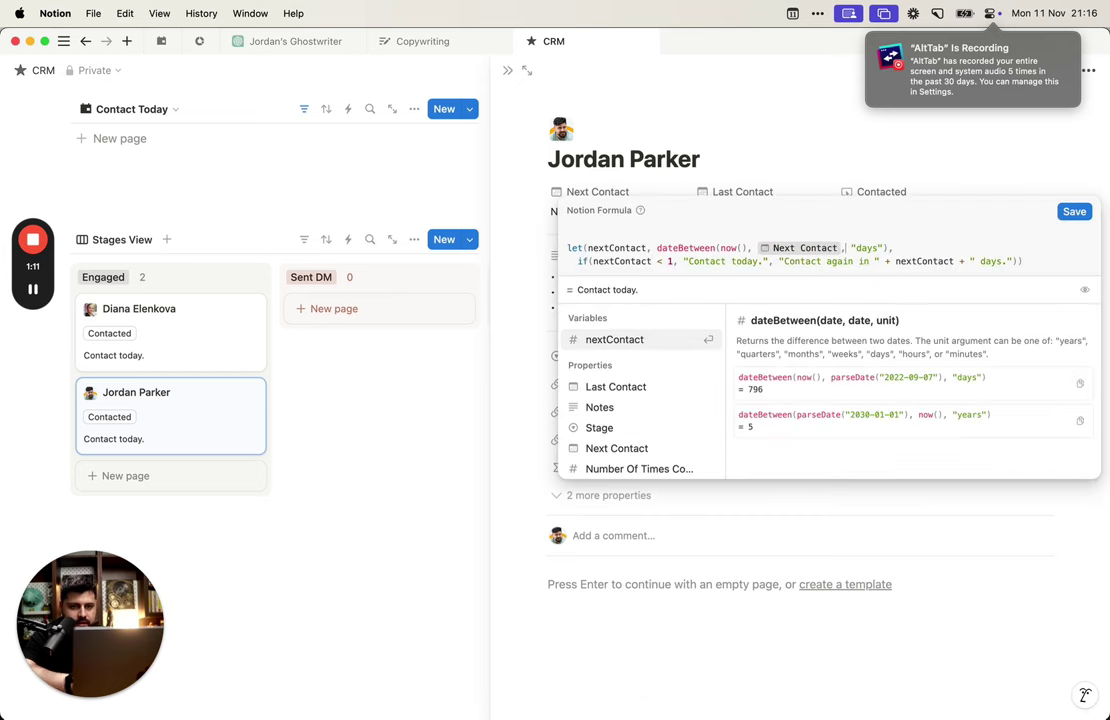
{"action": "left_click", "coordinate": [752, 248]}
{"action": "left_click_drag", "start_coordinate": [757, 248], "coordinate": [719, 248]}
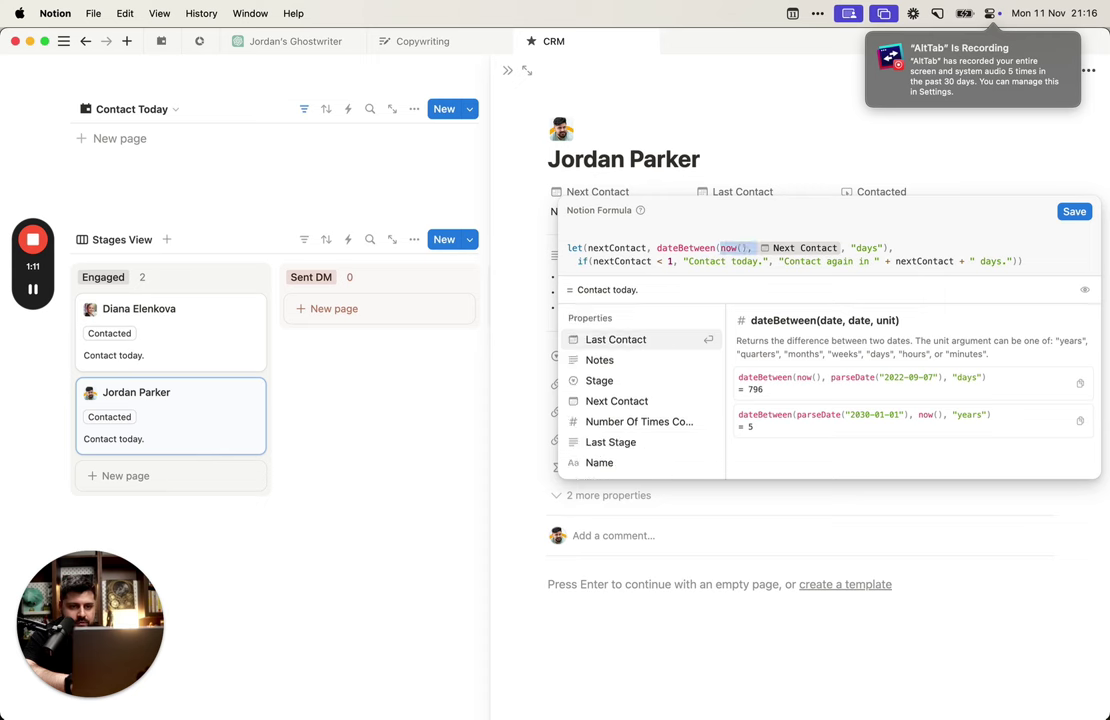
{"action": "key", "text": "BackSpace"}
{"action": "key", "text": "Right"}
{"action": "type", "text": ", now()"}
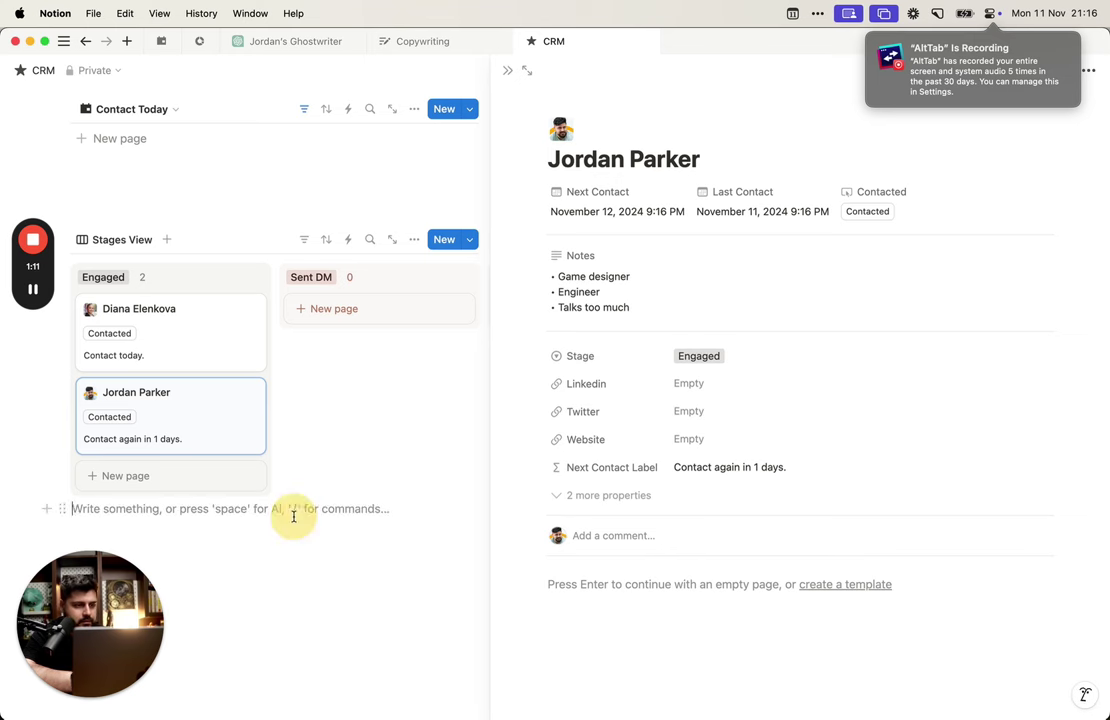
{"action": "left_click", "coordinate": [235, 342]}
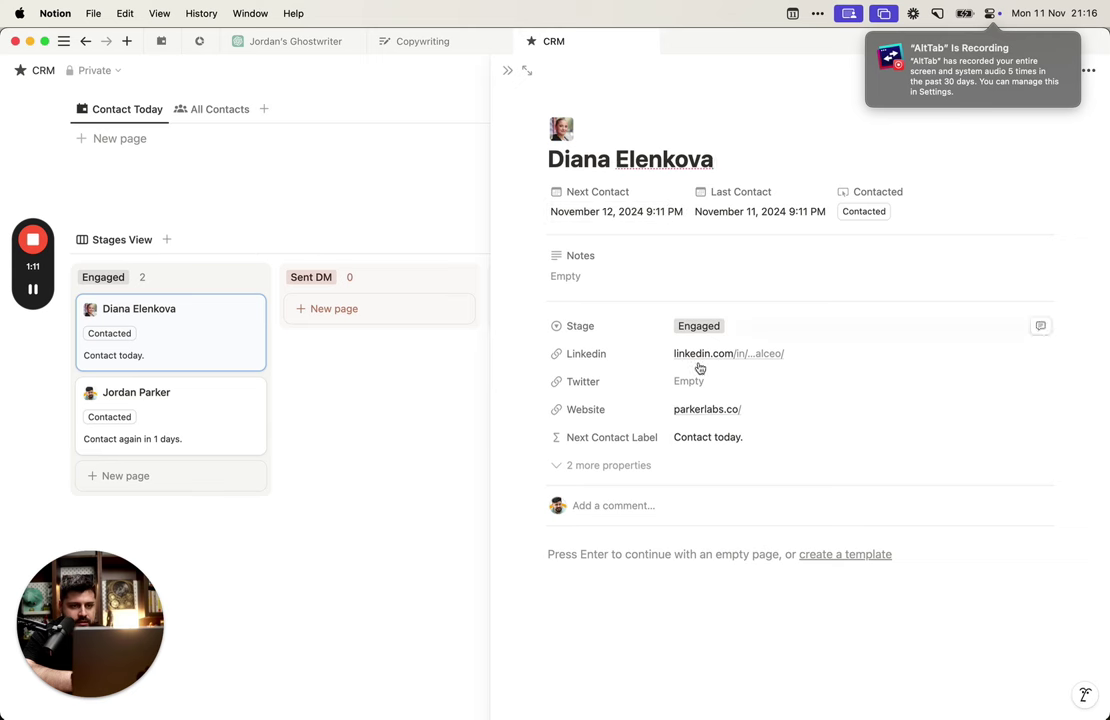
Step: Switch the dateBetween unit from days to hours and change the today threshold
{"action": "left_click", "coordinate": [712, 438]}
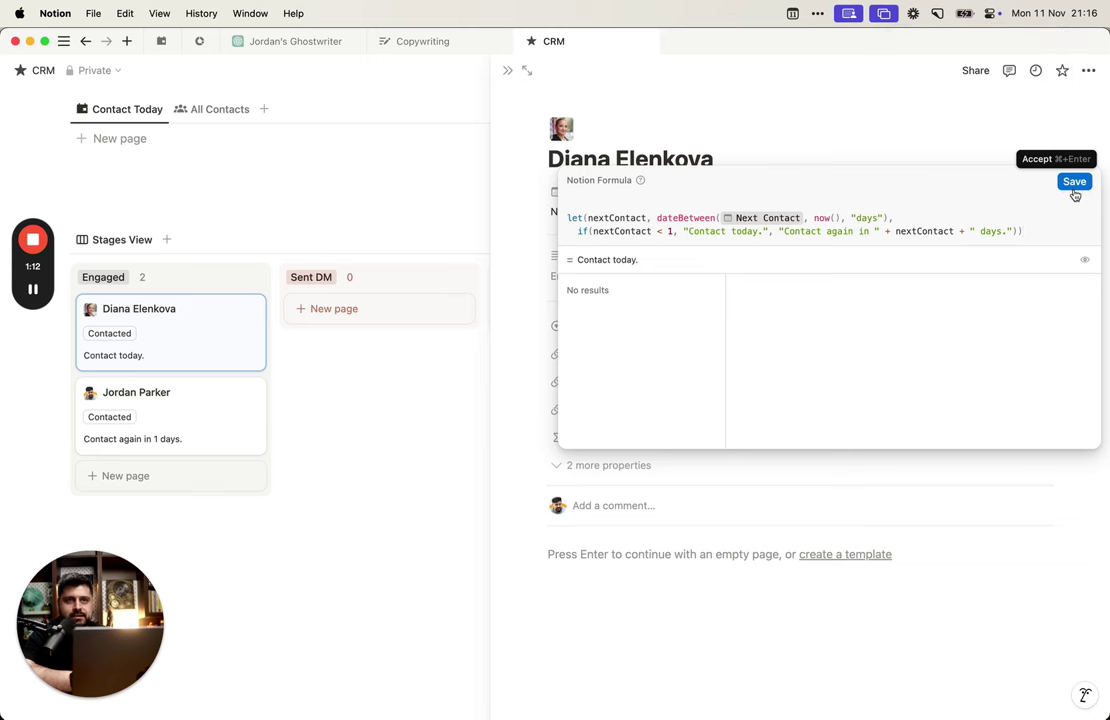
{"action": "double_click", "coordinate": [864, 218]}
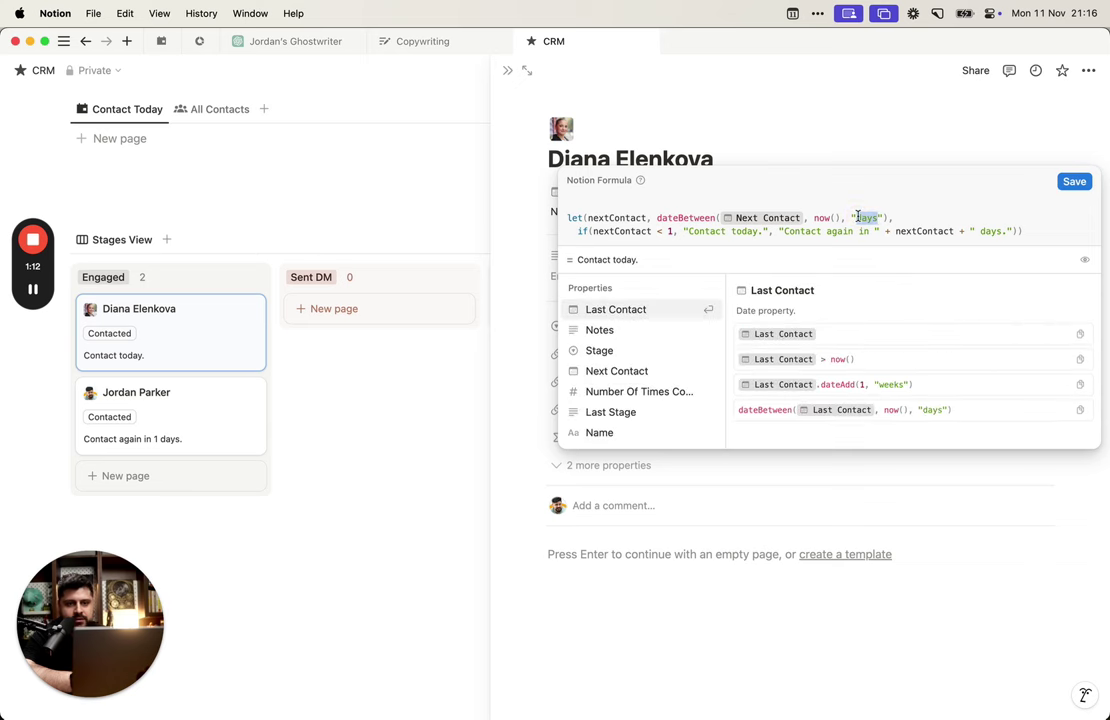
{"action": "type", "text": "hours"}
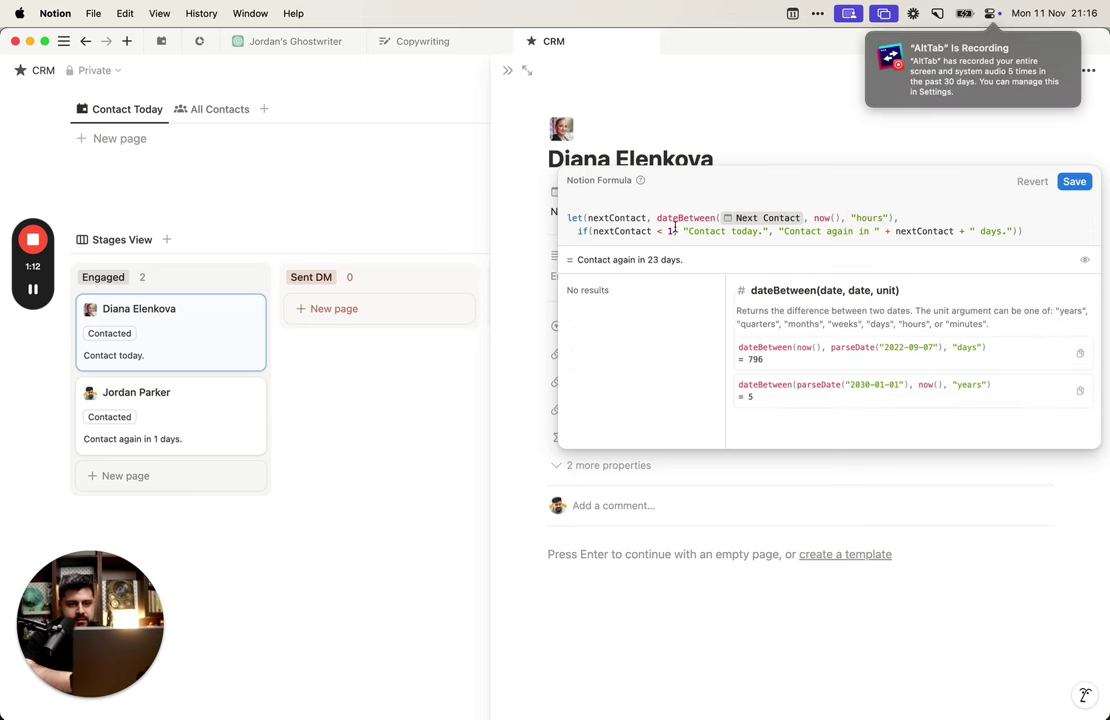
{"action": "left_click", "coordinate": [672, 230]}
{"action": "key", "text": "BackSpace"}
{"action": "type", "text": "2"}
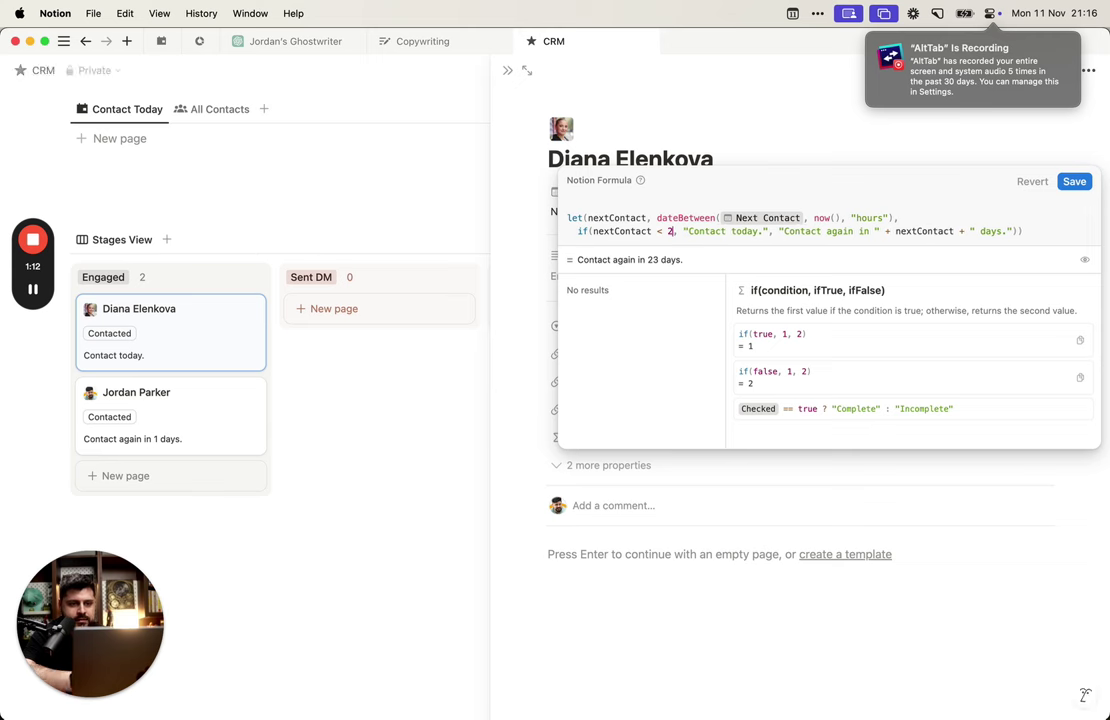
{"action": "type", "text": "4"}
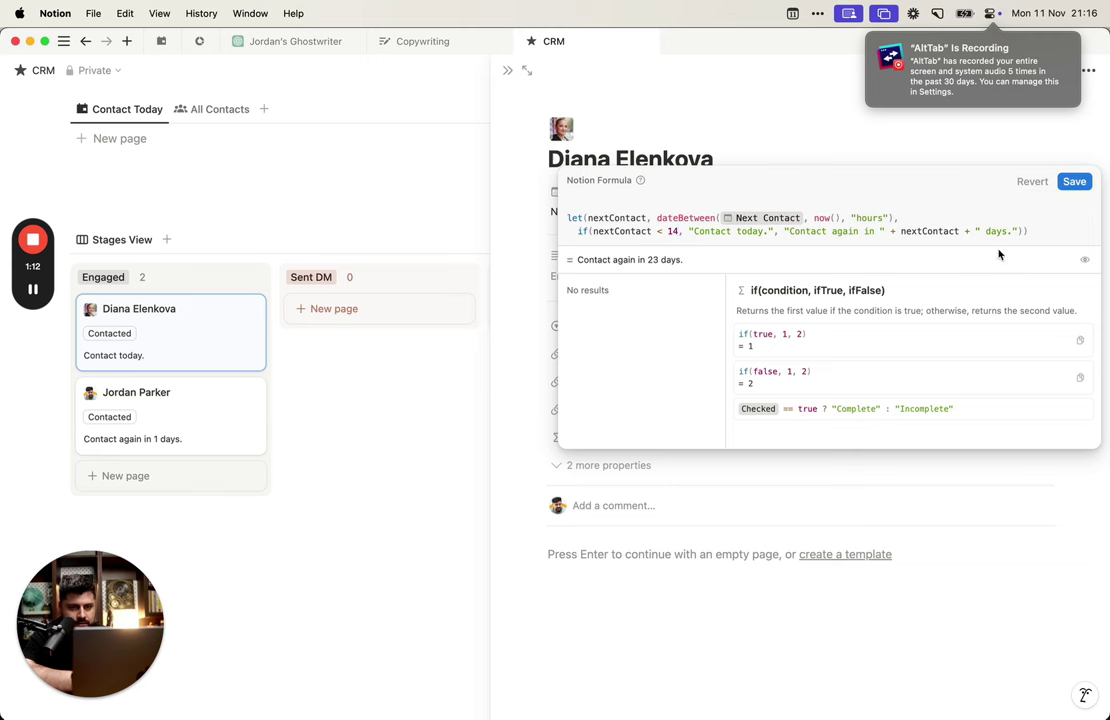
Step: Display the day count as round(nextContact / 24) in the label text
{"action": "left_click", "coordinate": [956, 231]}
{"action": "type", "text": "/ 24"}
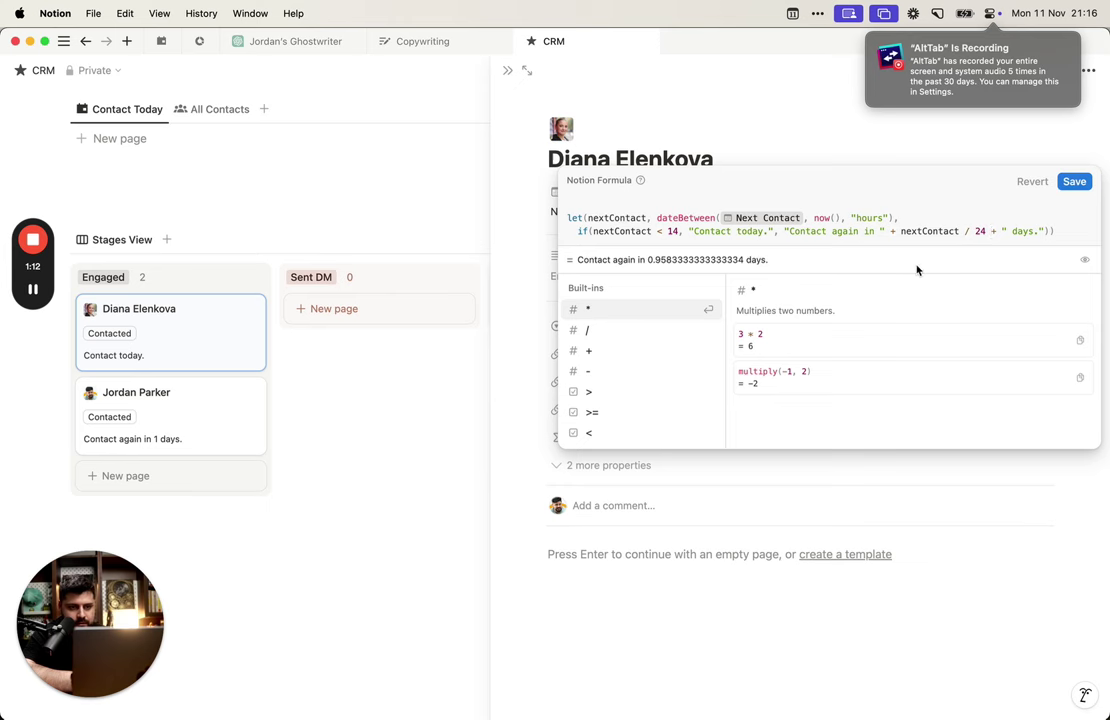
{"action": "key", "text": "shift+alt+Left"}
{"action": "key", "text": "shift+alt+Left"}
{"action": "key", "text": "shift+alt+Left"}
{"action": "key", "text": "shift+alt+Left"}
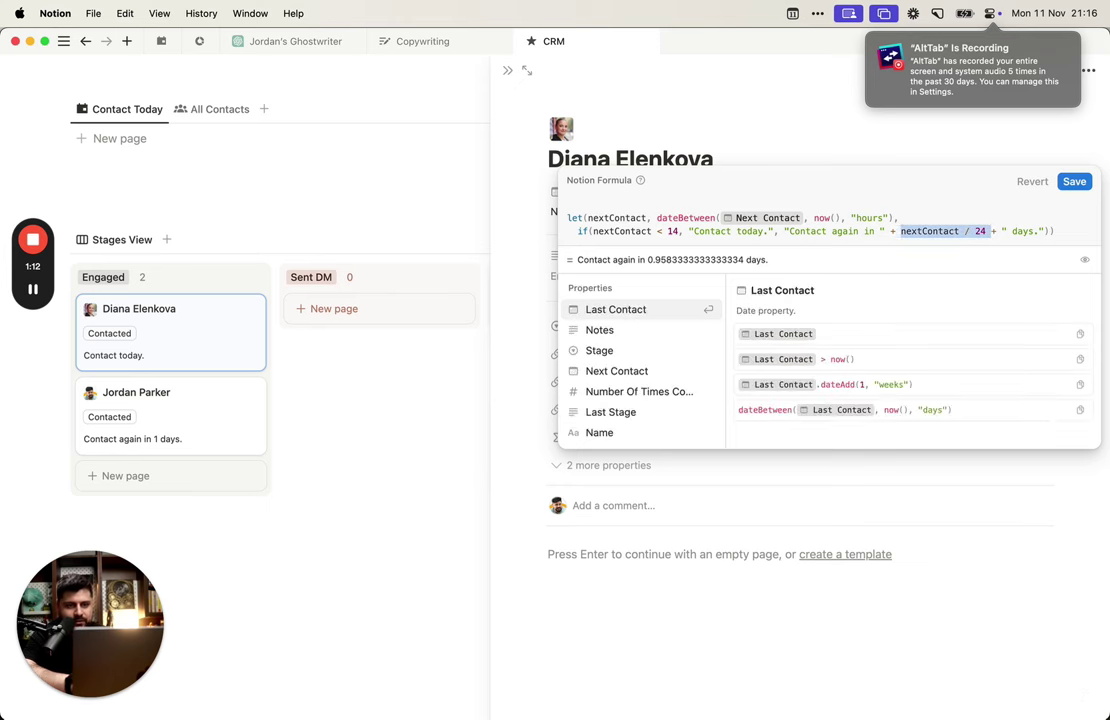
{"action": "key", "text": "cmd+x"}
{"action": "type", "text": "round"}
{"action": "type", "text": "("}
{"action": "key", "text": "cmd+v"}
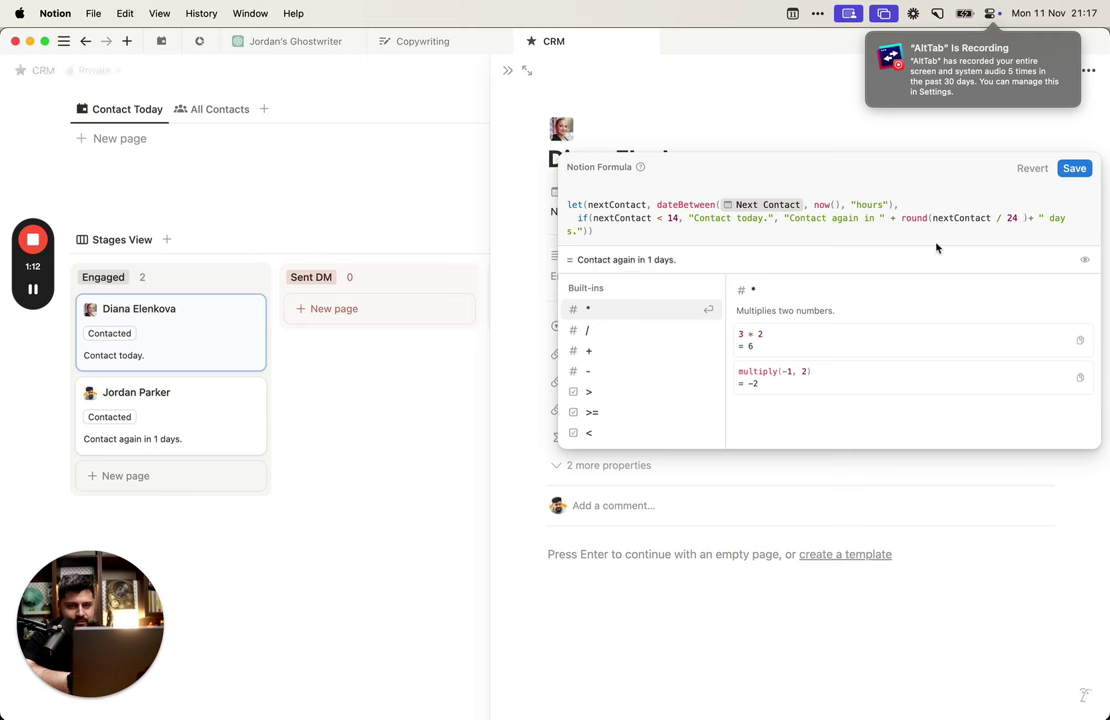
{"action": "type", "text": "+"}
{"action": "left_click", "coordinate": [1042, 236]}
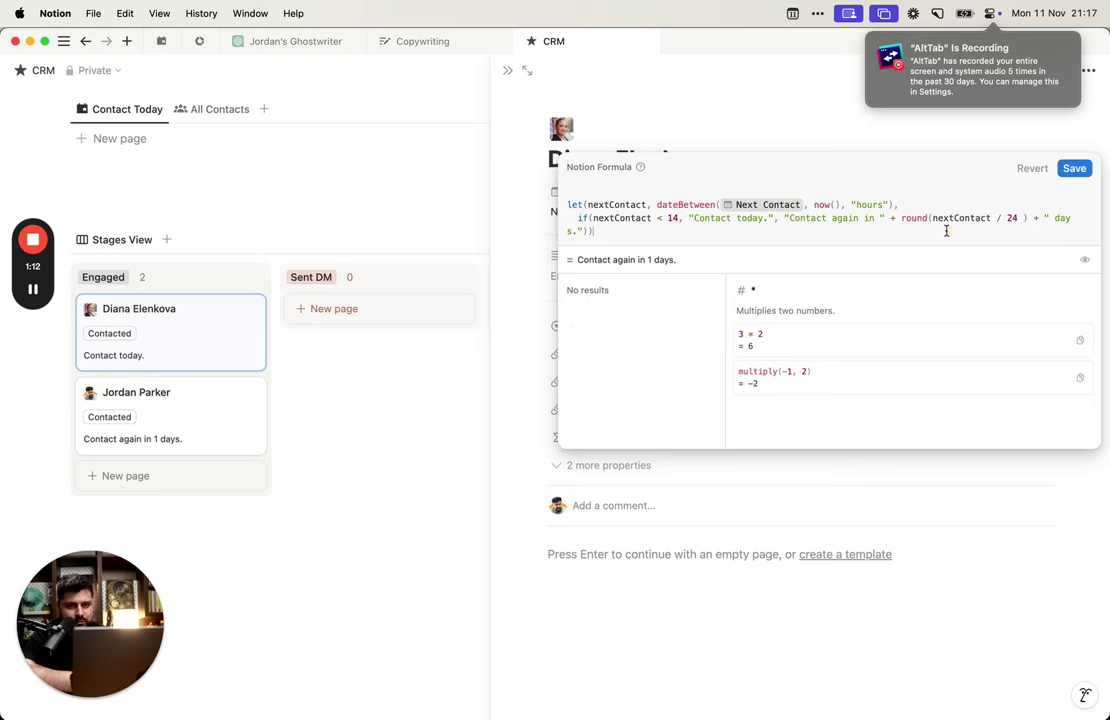
Step: Save the rounded-days formula and log two contacts on an opened contact page
{"action": "left_click", "coordinate": [1072, 174]}
{"action": "left_click", "coordinate": [382, 466]}
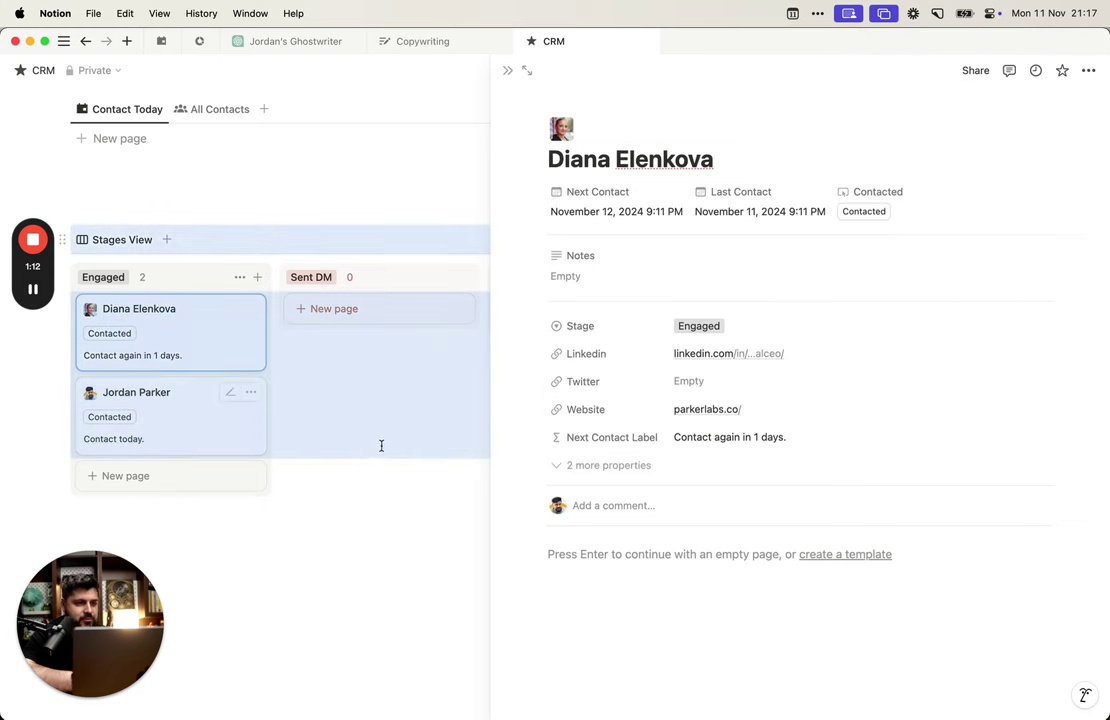
{"action": "left_click", "coordinate": [861, 212]}
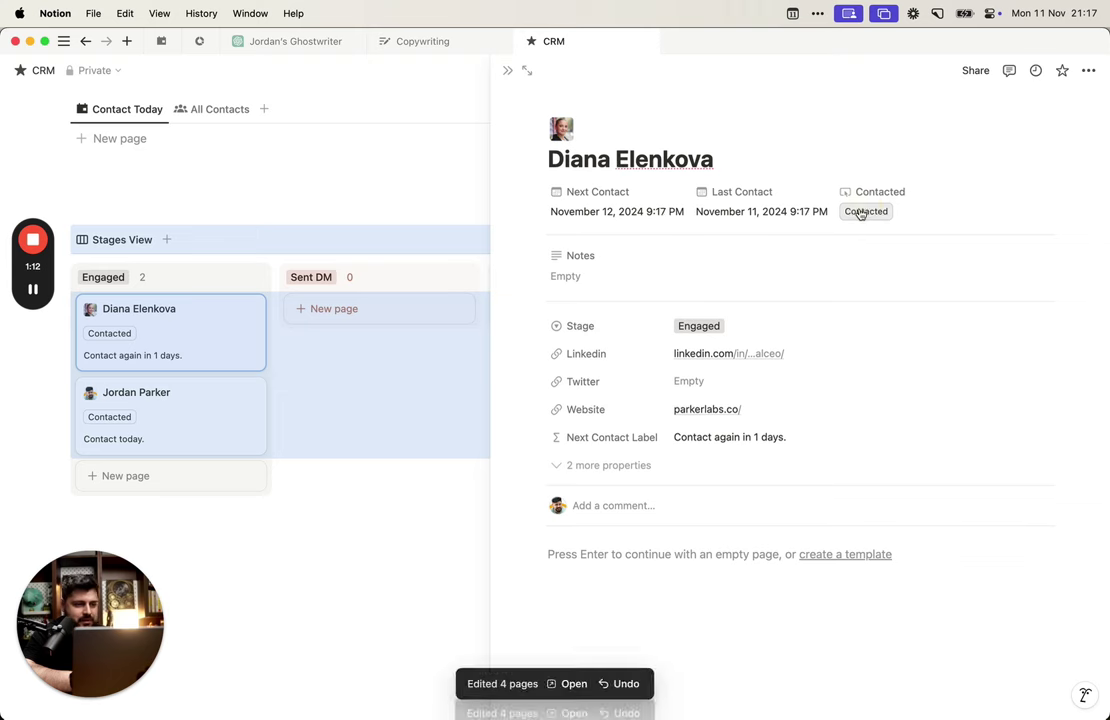
{"action": "left_click", "coordinate": [861, 212]}
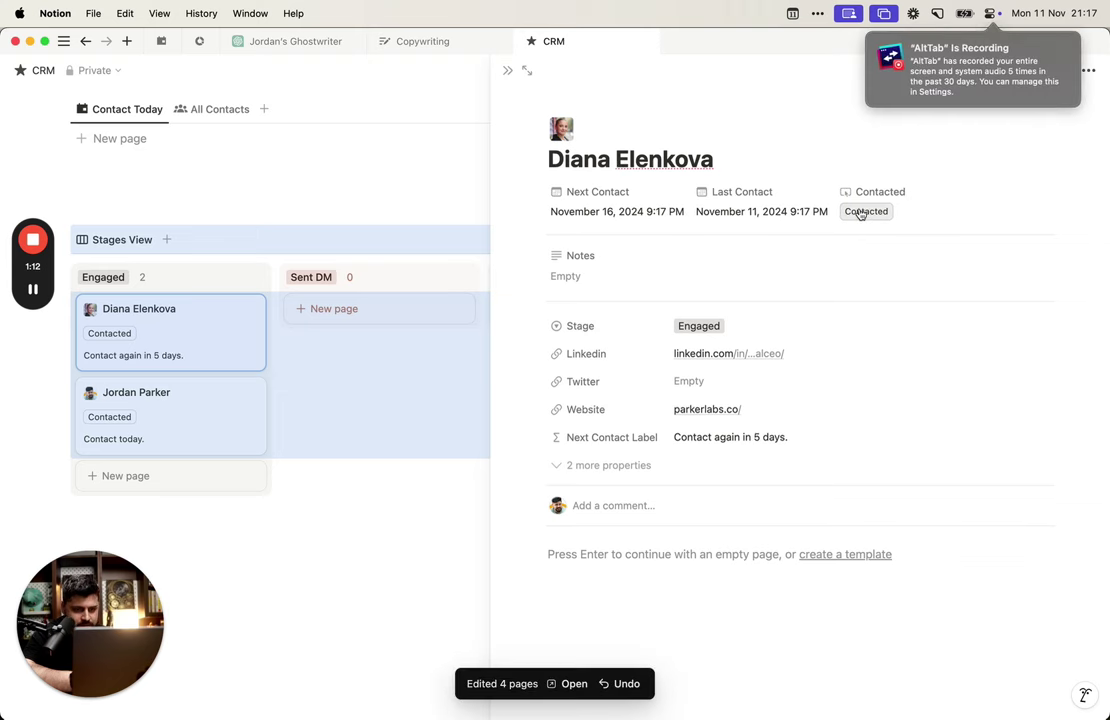
Step: Reopen the first contact's page and log five more contacts
{"action": "left_click", "coordinate": [462, 598]}
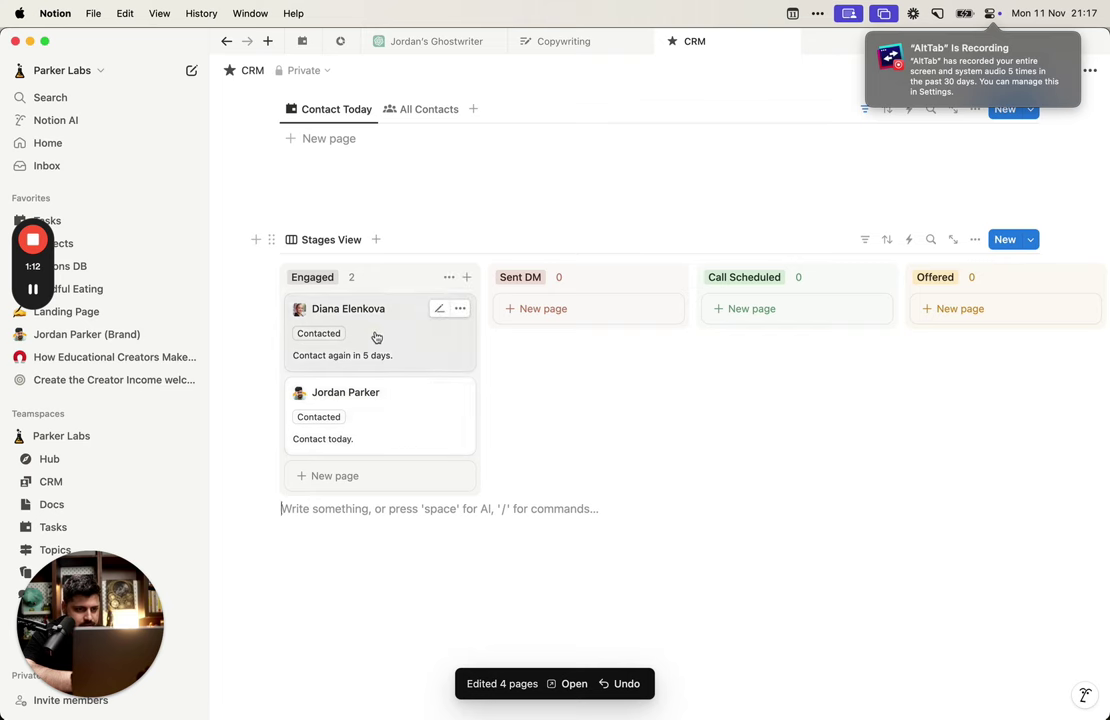
{"action": "left_click", "coordinate": [381, 337]}
{"action": "left_click", "coordinate": [855, 211]}
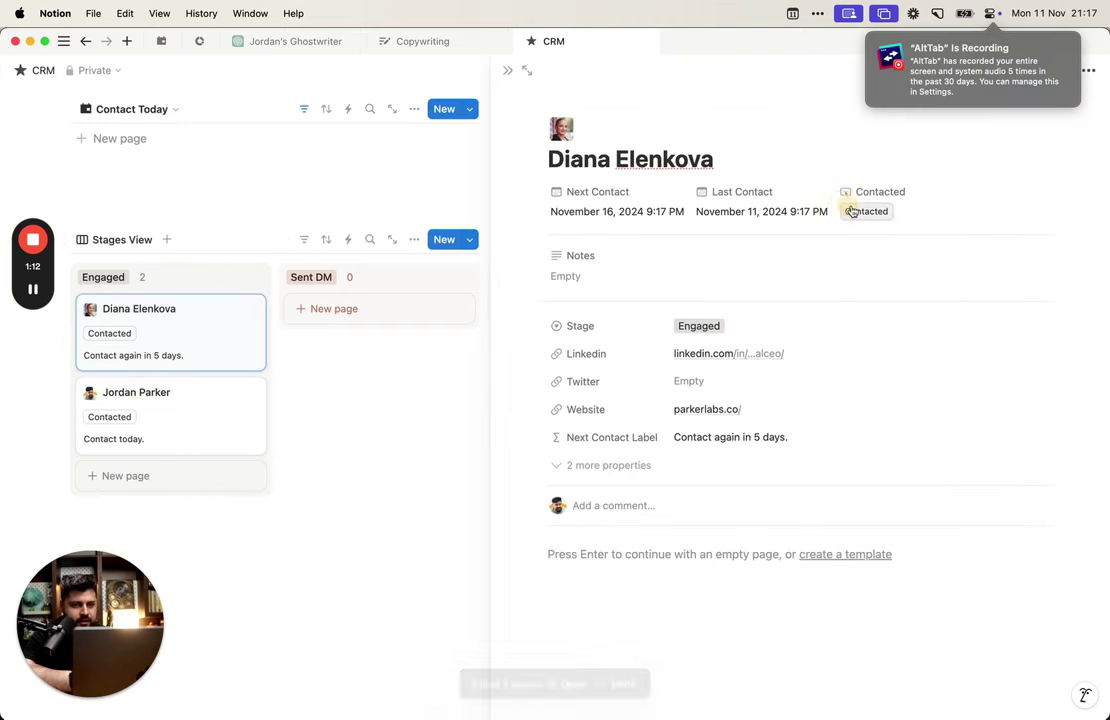
{"action": "left_click", "coordinate": [855, 211]}
{"action": "left_click", "coordinate": [855, 211]}
{"action": "left_click", "coordinate": [855, 211]}
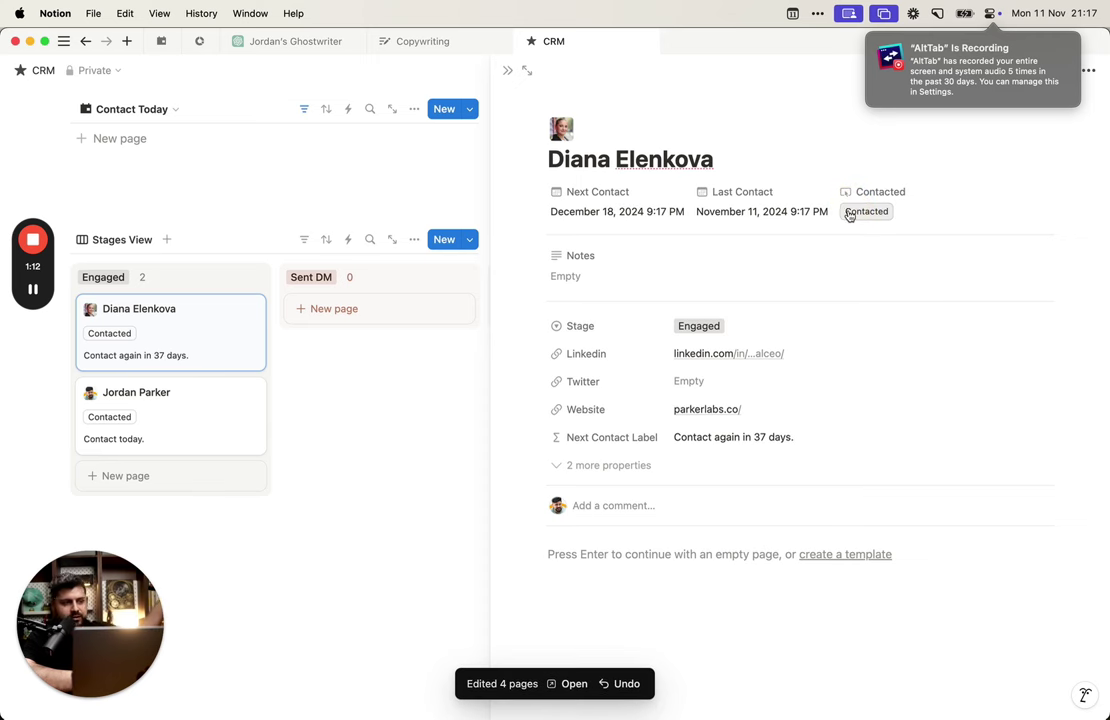
{"action": "left_click", "coordinate": [857, 211]}
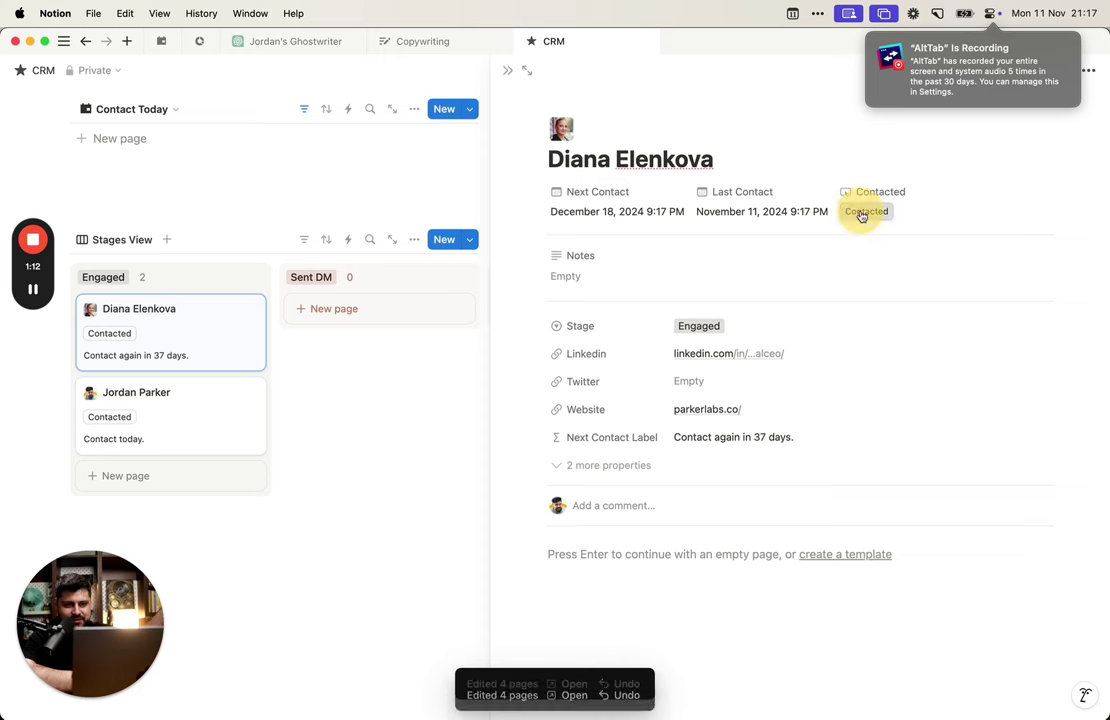
Step: Log five contacts from the second contact's card until it reads 'Contact again in 34 days.'
{"action": "left_click", "coordinate": [208, 449]}
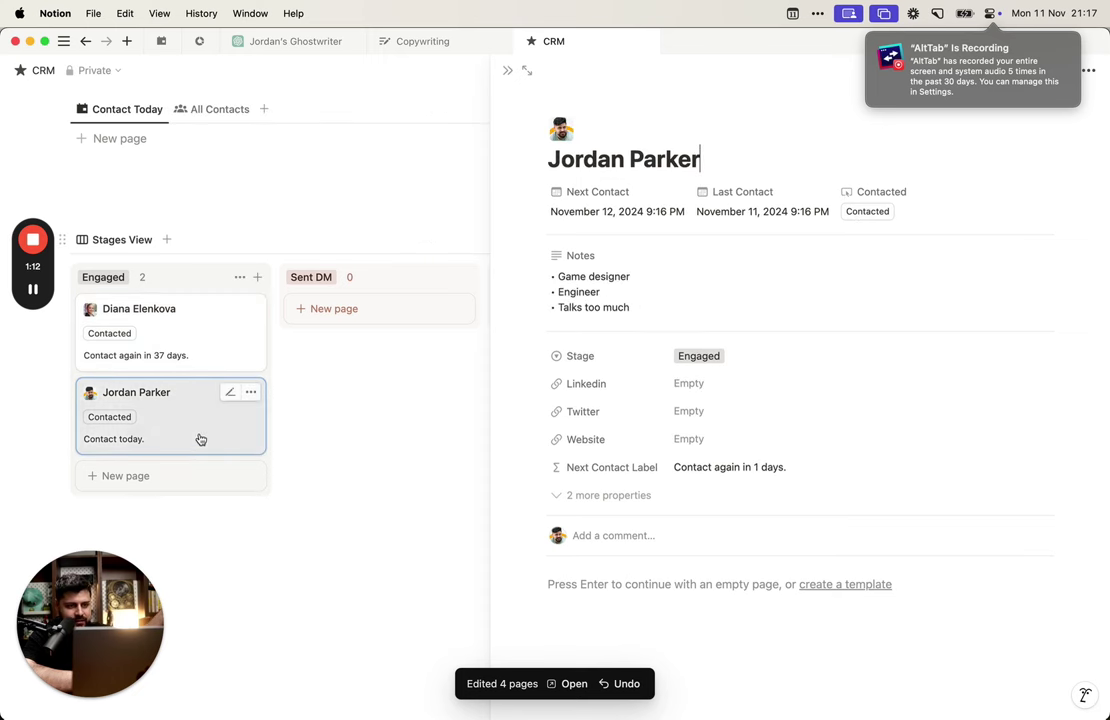
{"action": "left_click", "coordinate": [100, 417]}
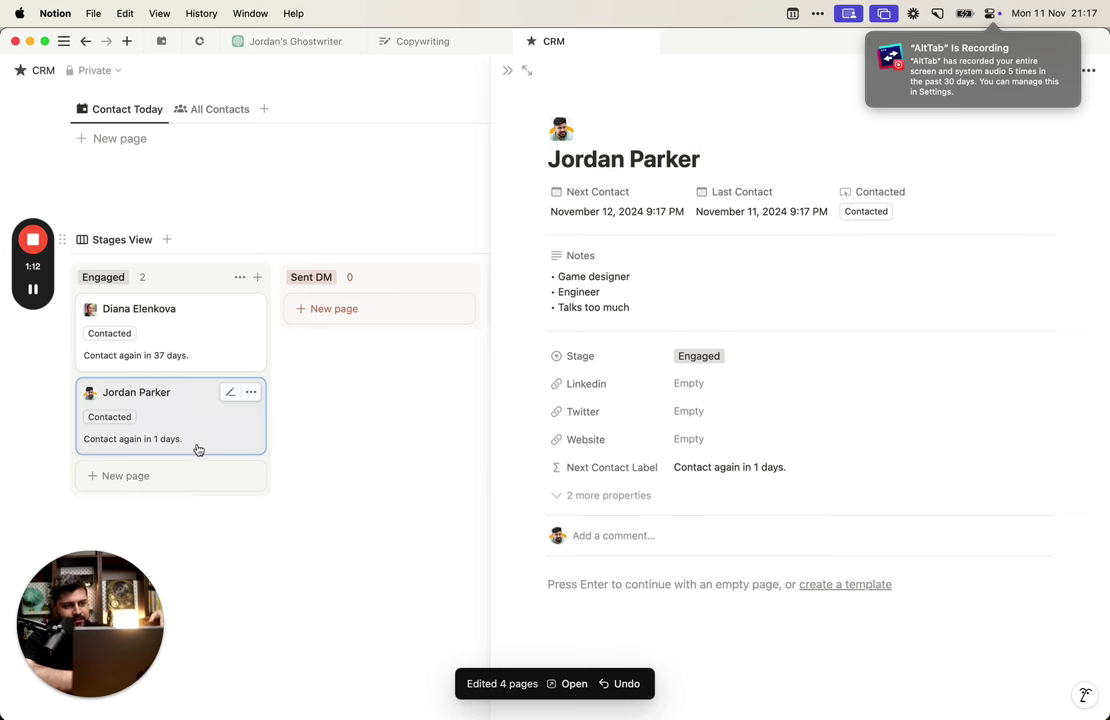
{"action": "left_click", "coordinate": [118, 420]}
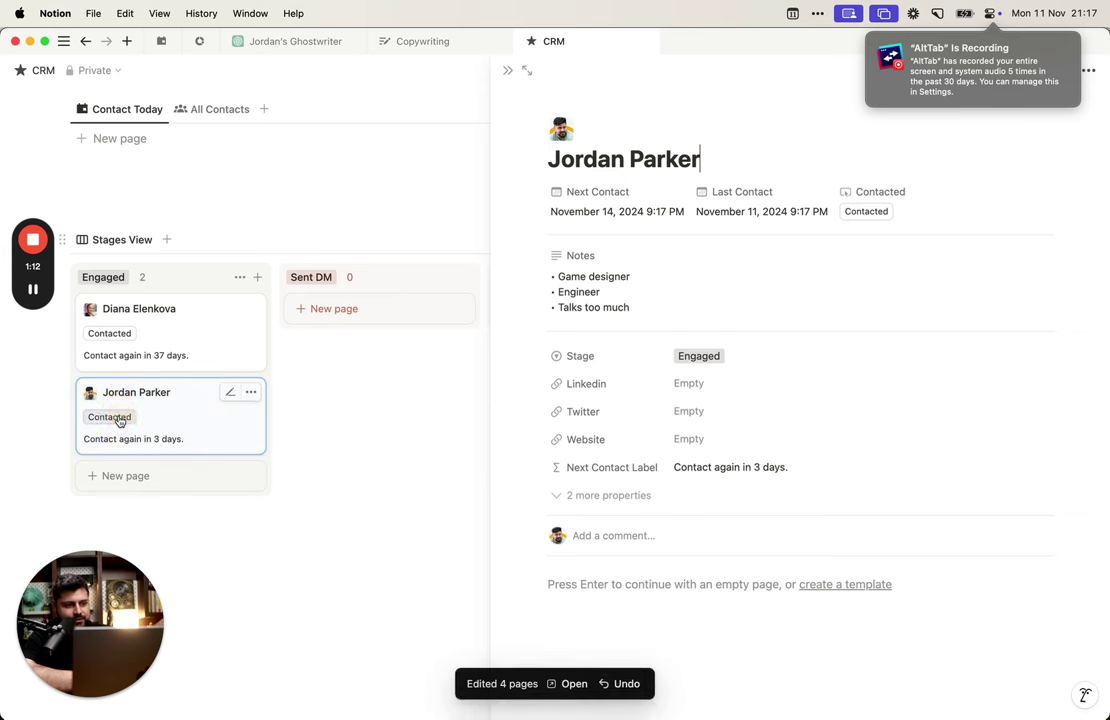
{"action": "left_click", "coordinate": [118, 420]}
{"action": "left_click", "coordinate": [118, 420]}
{"action": "left_click", "coordinate": [118, 420]}
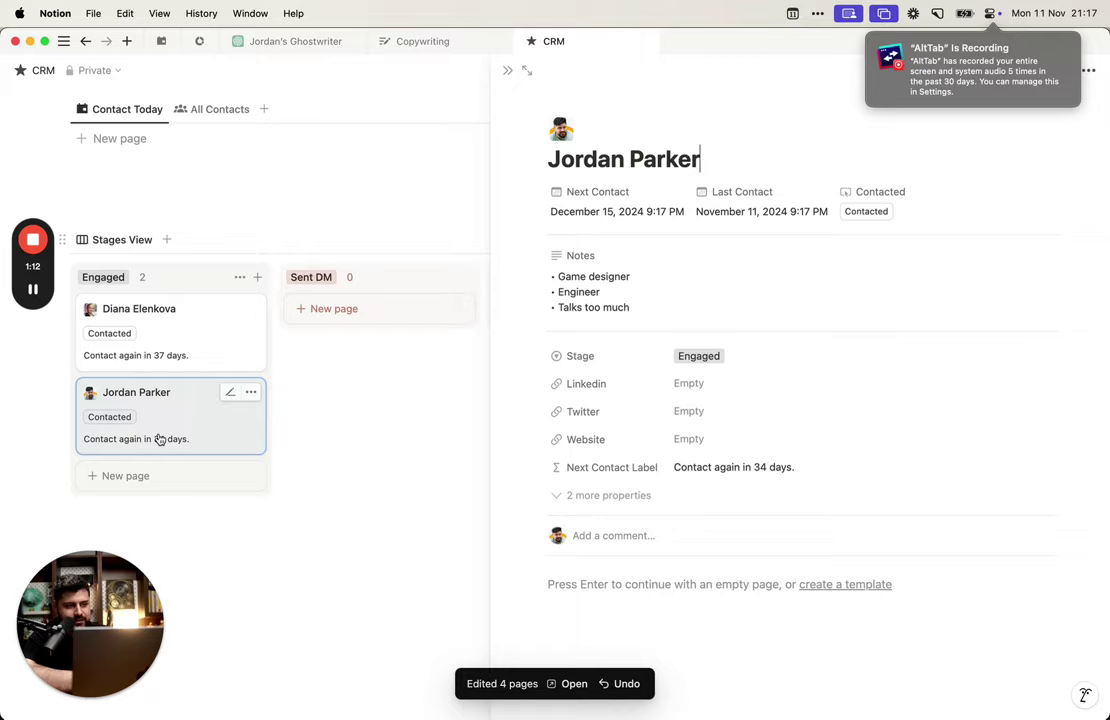
{"action": "left_click", "coordinate": [305, 549]}
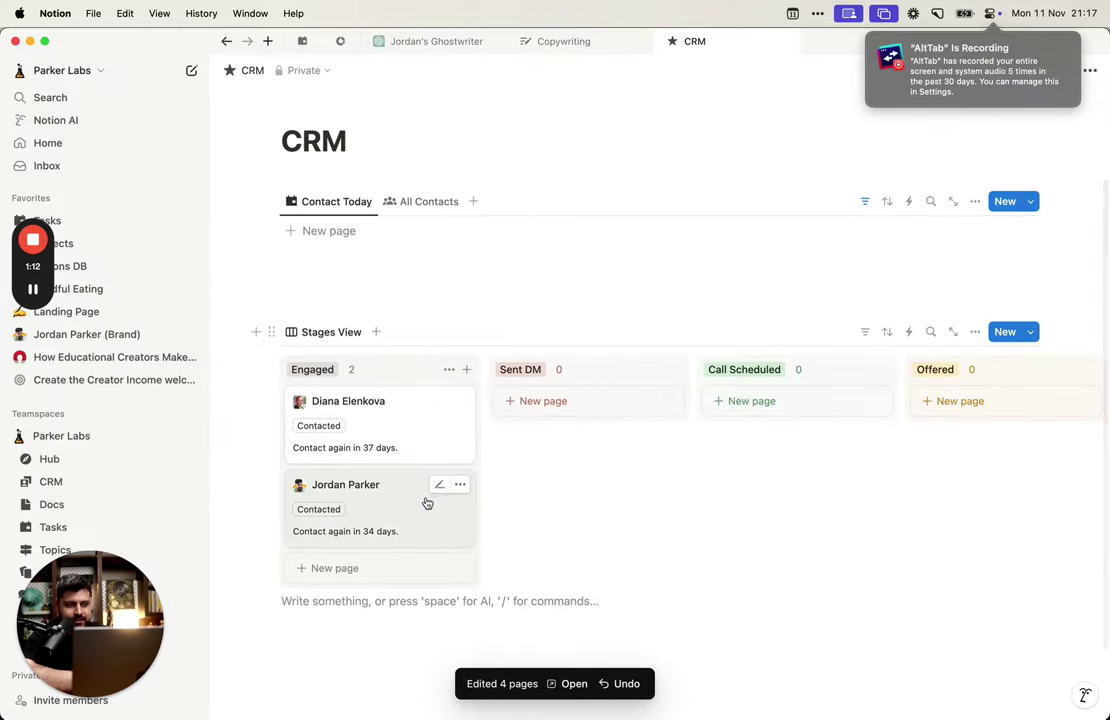
{"action": "left_click", "coordinate": [426, 502]}
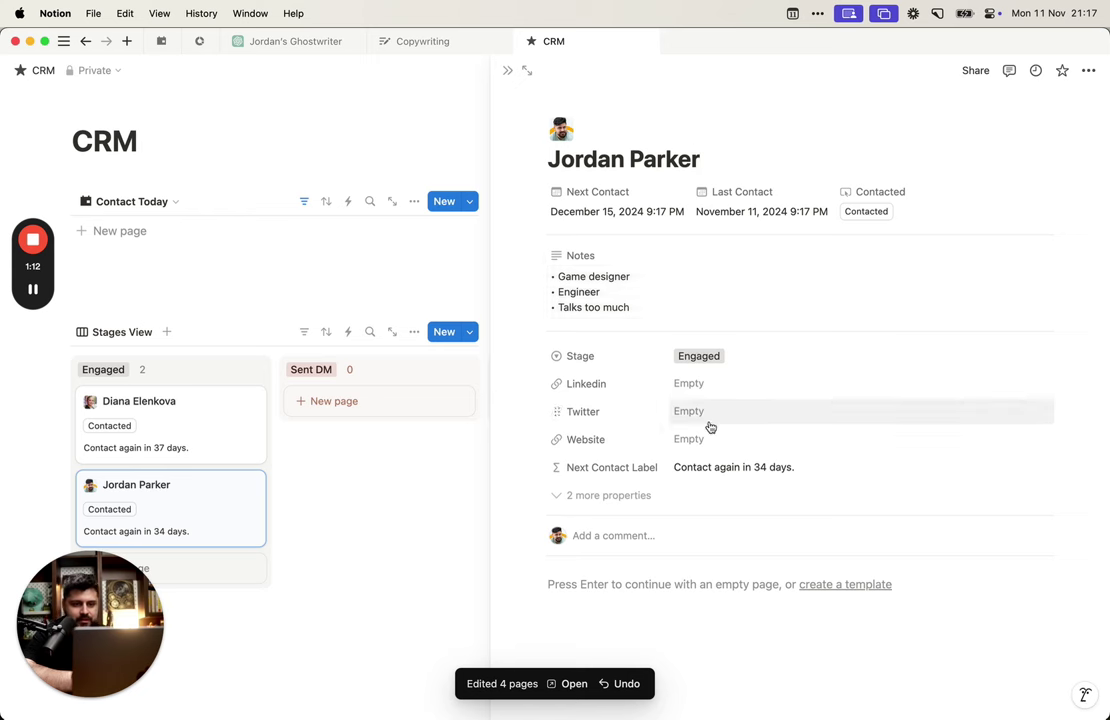
Step: Review the label formula and the Last Contact and Next Contact dates without changing them
{"action": "left_click", "coordinate": [735, 467]}
{"action": "left_click", "coordinate": [878, 586]}
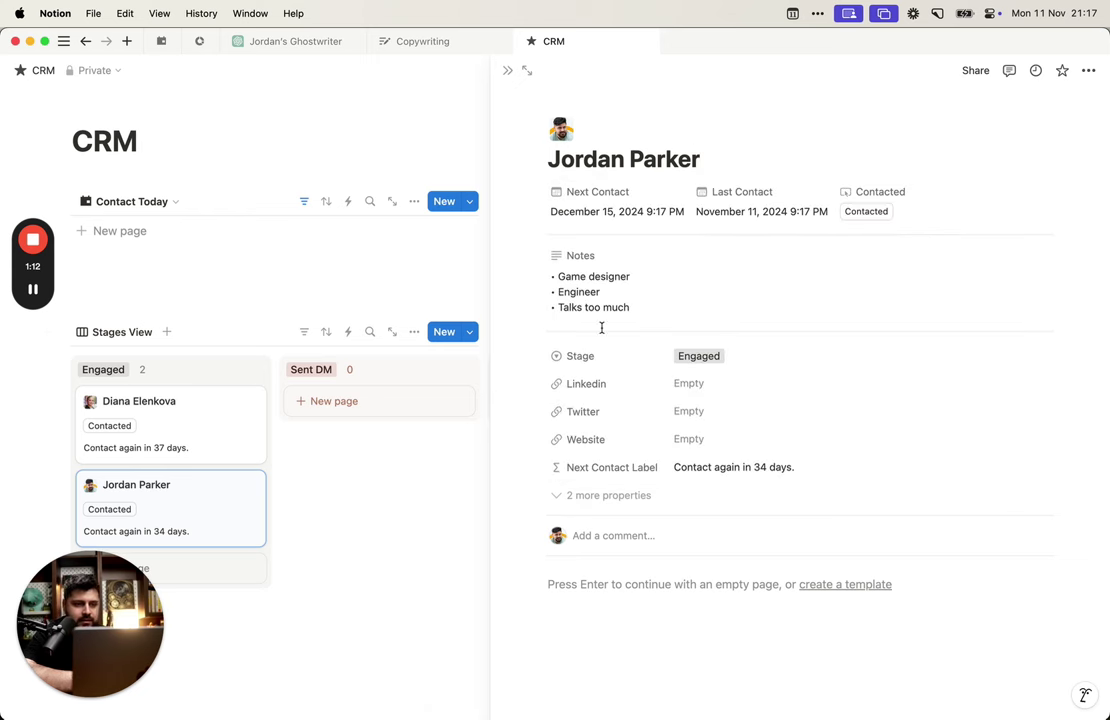
{"action": "left_click", "coordinate": [742, 212]}
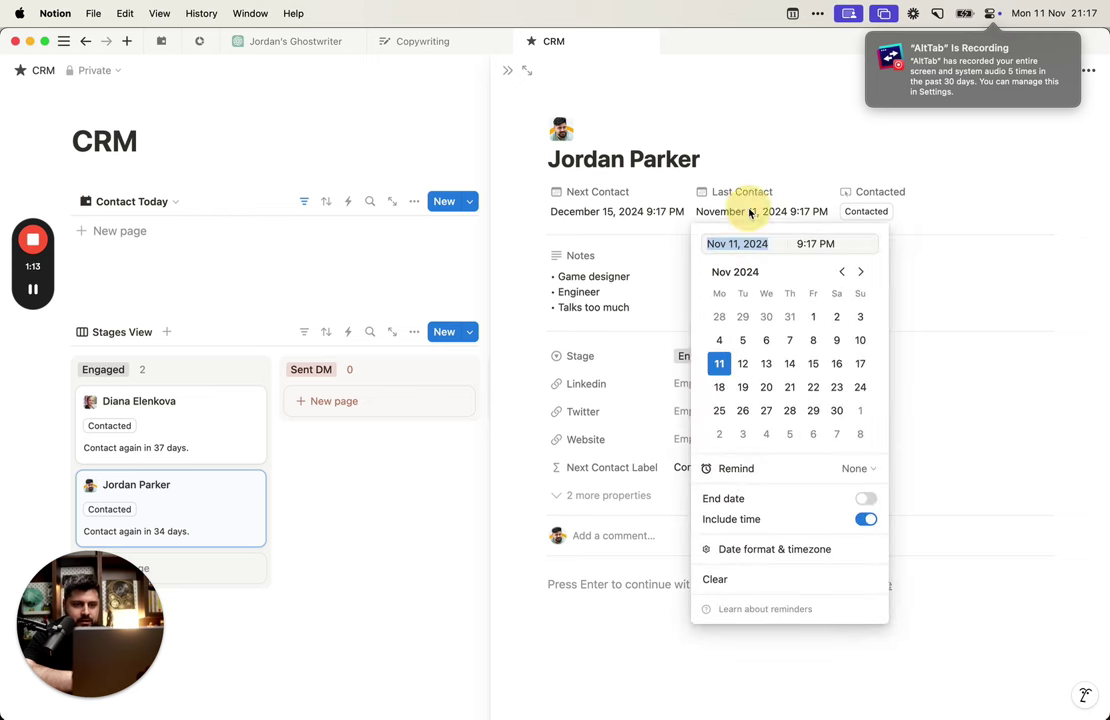
{"action": "left_click", "coordinate": [656, 213]}
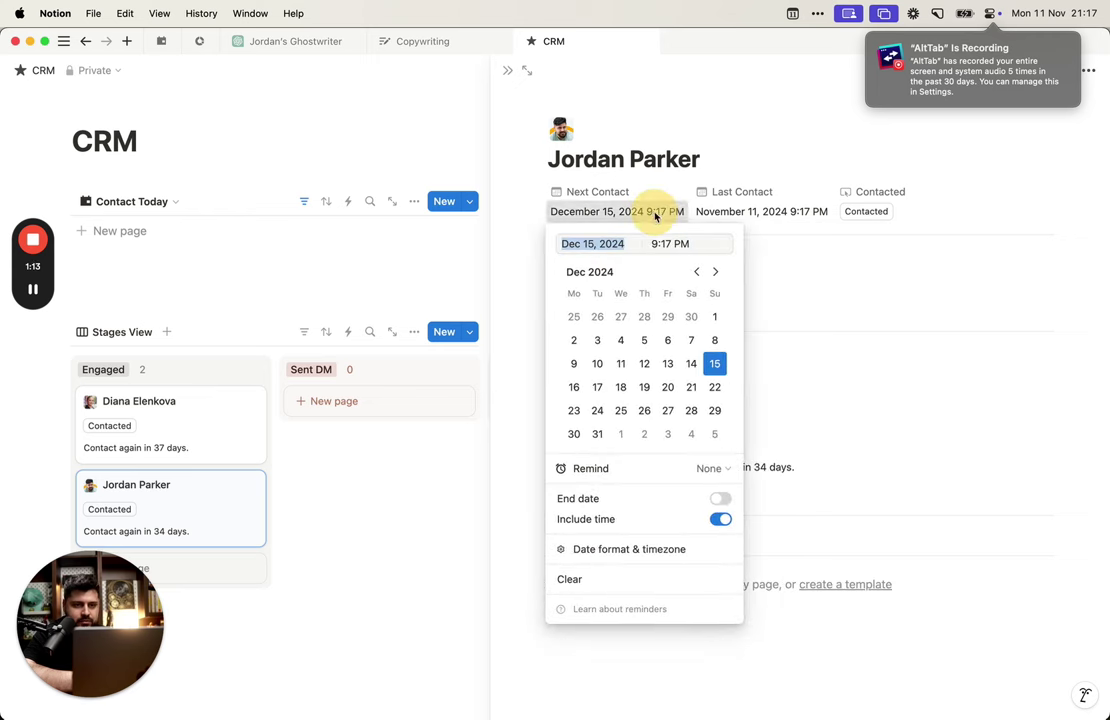
{"action": "left_click", "coordinate": [763, 214]}
{"action": "left_click", "coordinate": [770, 222]}
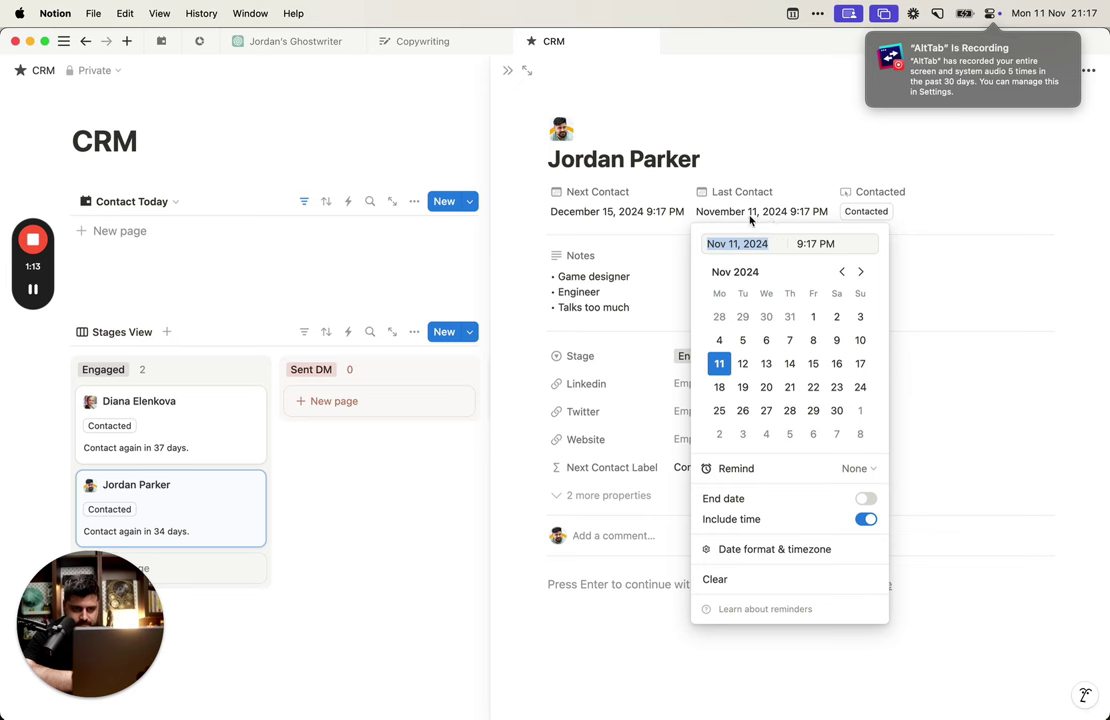
{"action": "left_click", "coordinate": [657, 214]}
{"action": "left_click", "coordinate": [818, 263]}
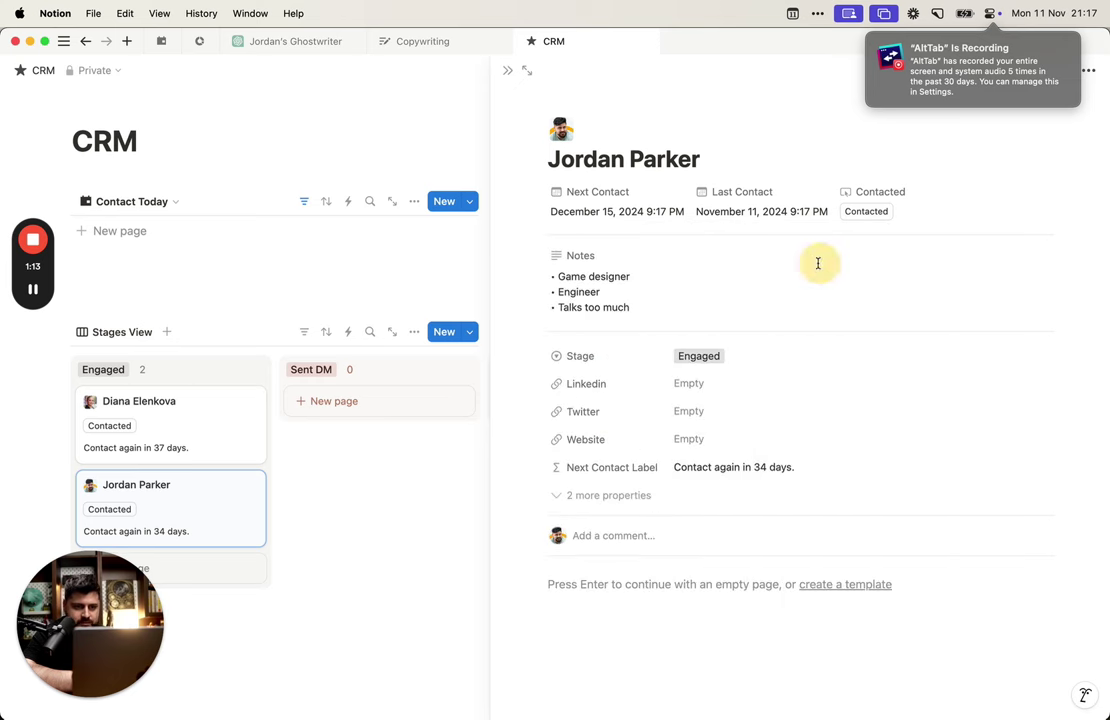
Step: Move Number Of Times below Next Contact Label, set the label to Always hide, and collapse
{"action": "left_click", "coordinate": [640, 497]}
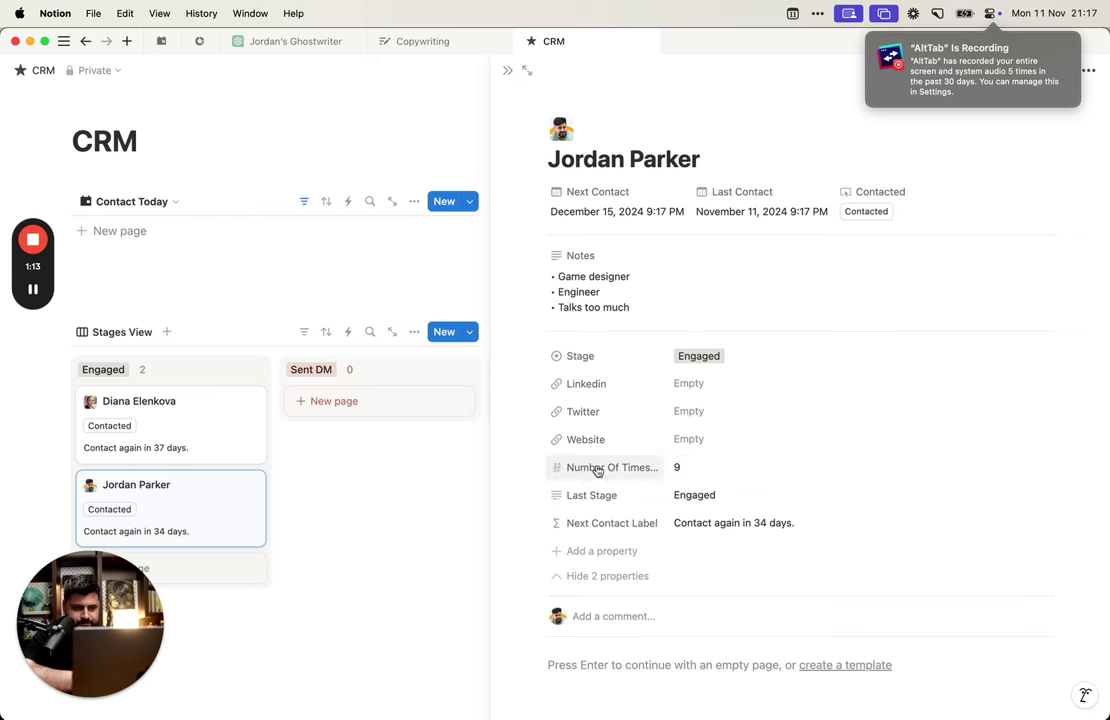
{"action": "left_click_drag", "start_coordinate": [597, 471], "coordinate": [629, 528]}
{"action": "left_click", "coordinate": [654, 500]}
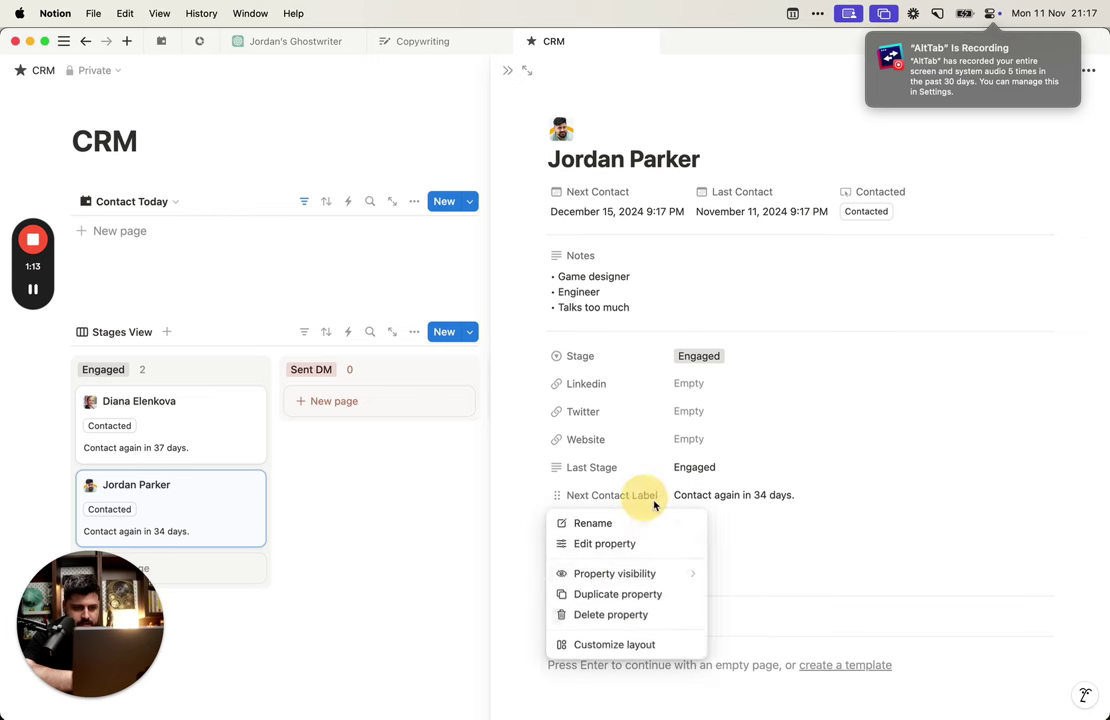
{"action": "mouse_move", "coordinate": [689, 576]}
{"action": "left_click", "coordinate": [745, 593]}
{"action": "left_click", "coordinate": [602, 550]}
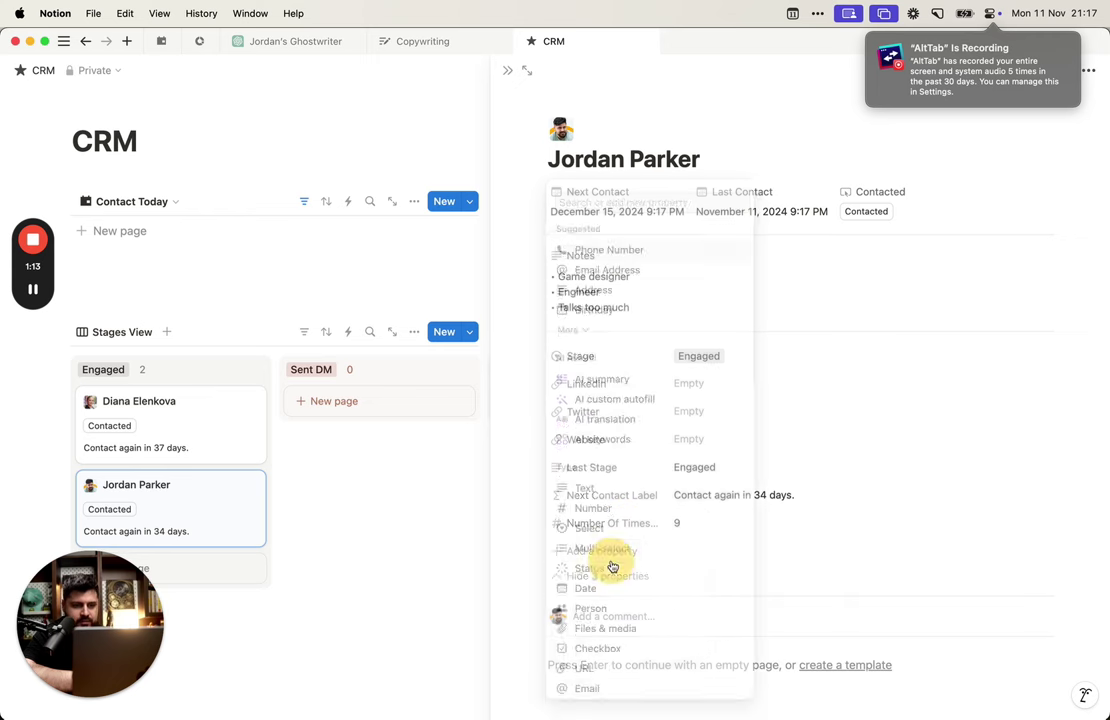
{"action": "left_click", "coordinate": [986, 538]}
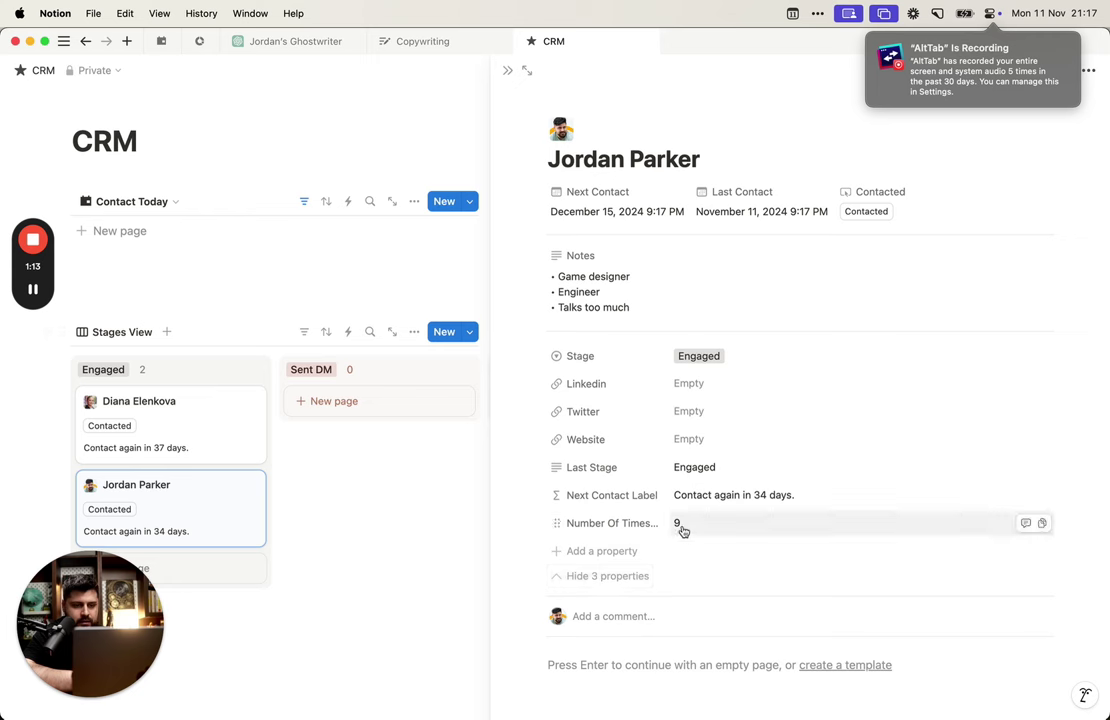
{"action": "left_click", "coordinate": [683, 528]}
{"action": "key", "text": "Escape"}
{"action": "left_click", "coordinate": [608, 576]}
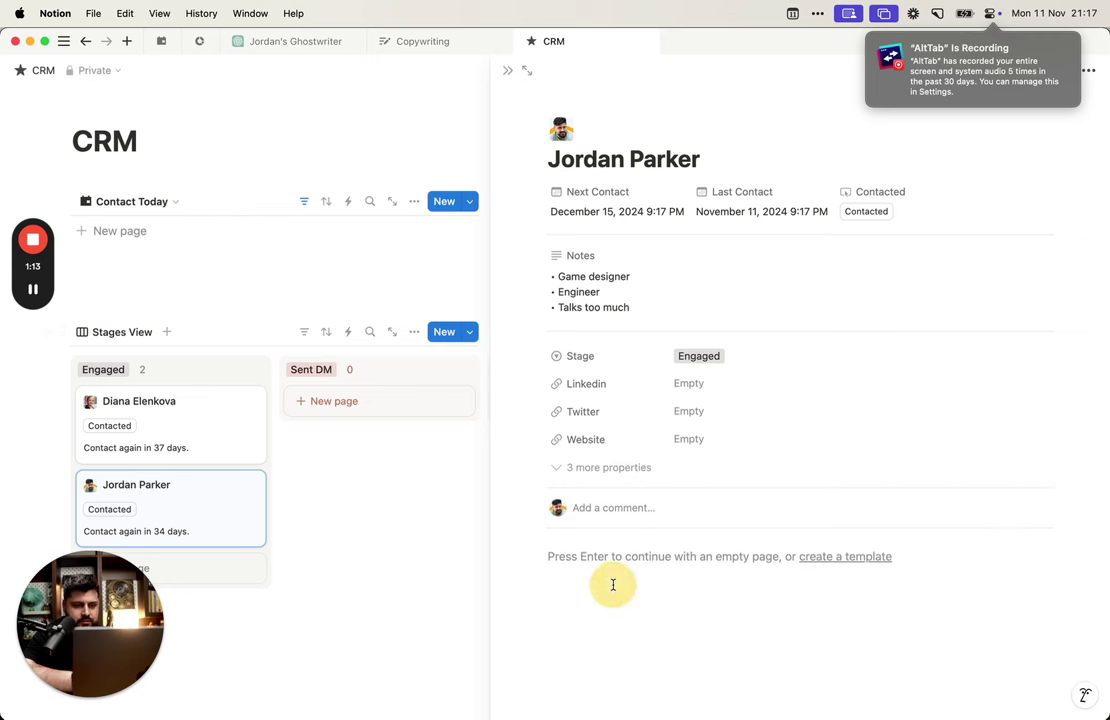
Step: Set the second contact's Next Contact date to November 12, 2024
{"action": "left_click", "coordinate": [640, 211]}
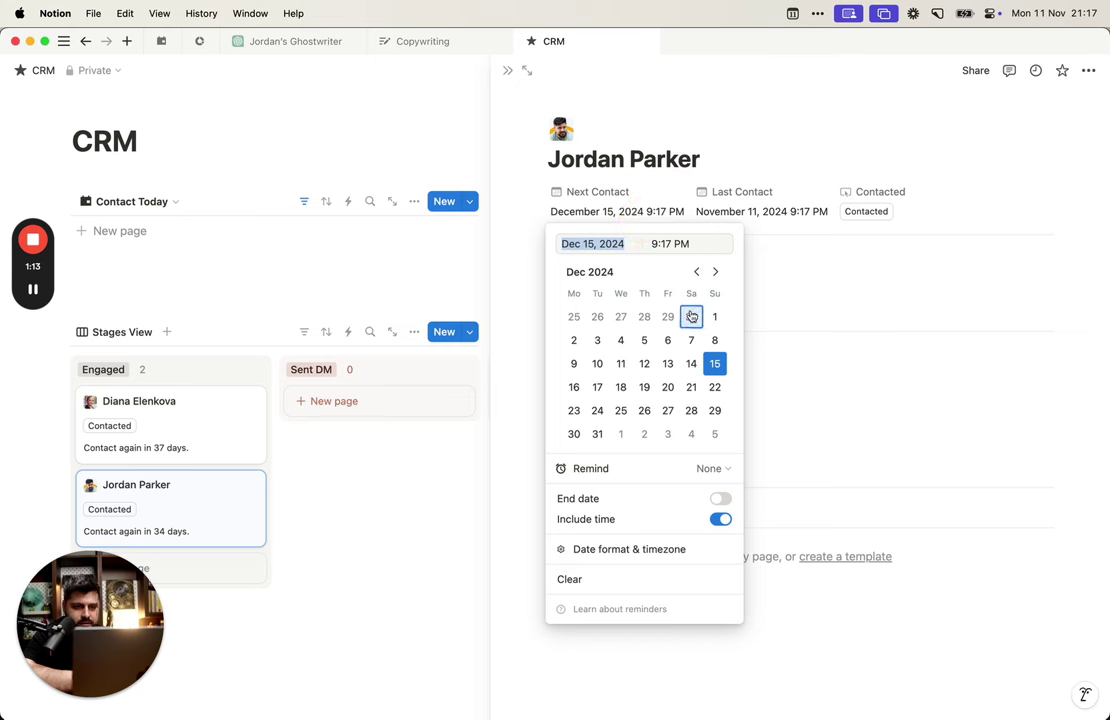
{"action": "left_click", "coordinate": [697, 272]}
{"action": "left_click", "coordinate": [597, 363]}
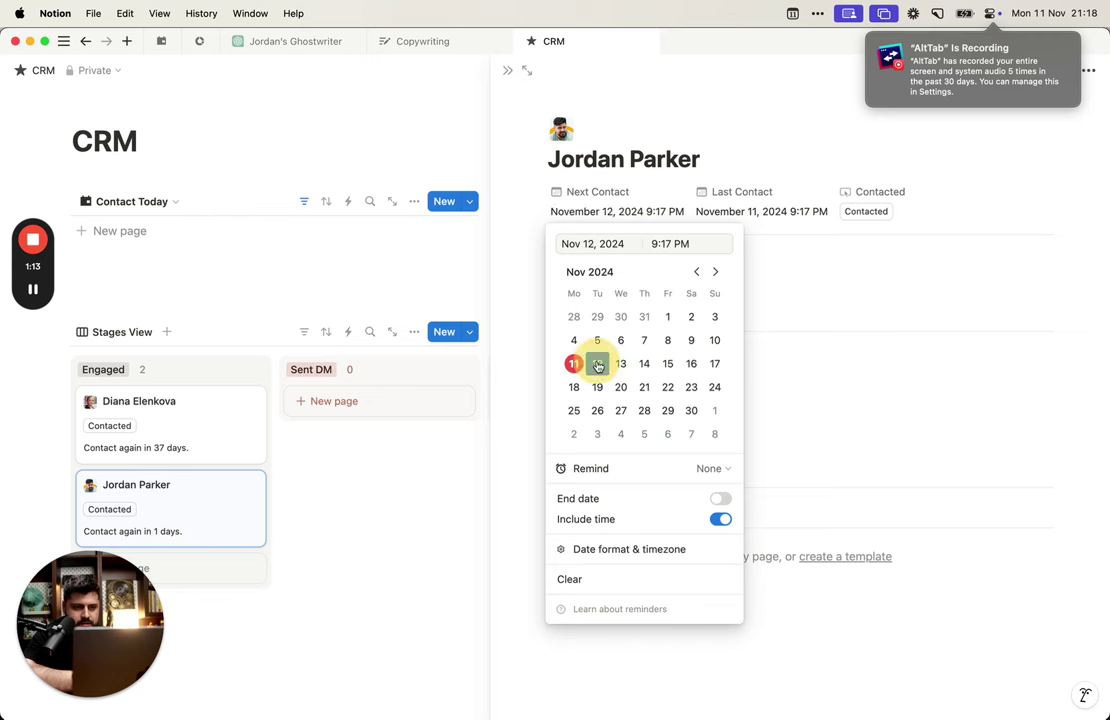
{"action": "left_click", "coordinate": [1063, 379]}
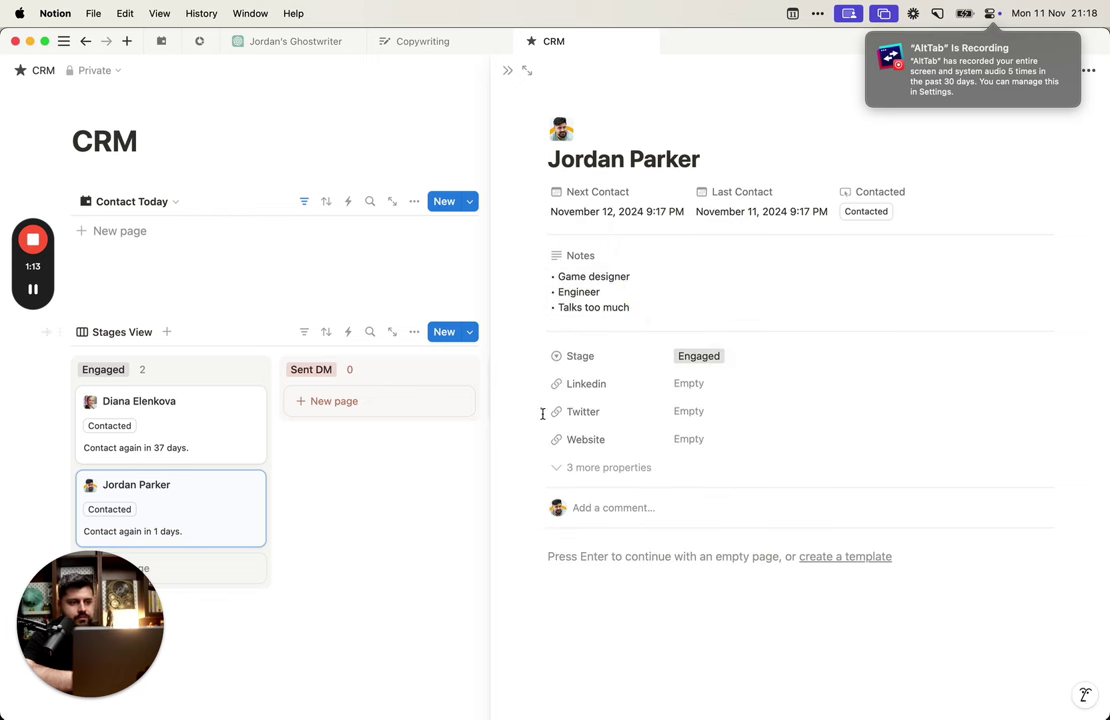
Step: Back on the board, mark both Engaged contacts as contacted
{"action": "left_click", "coordinate": [510, 71]}
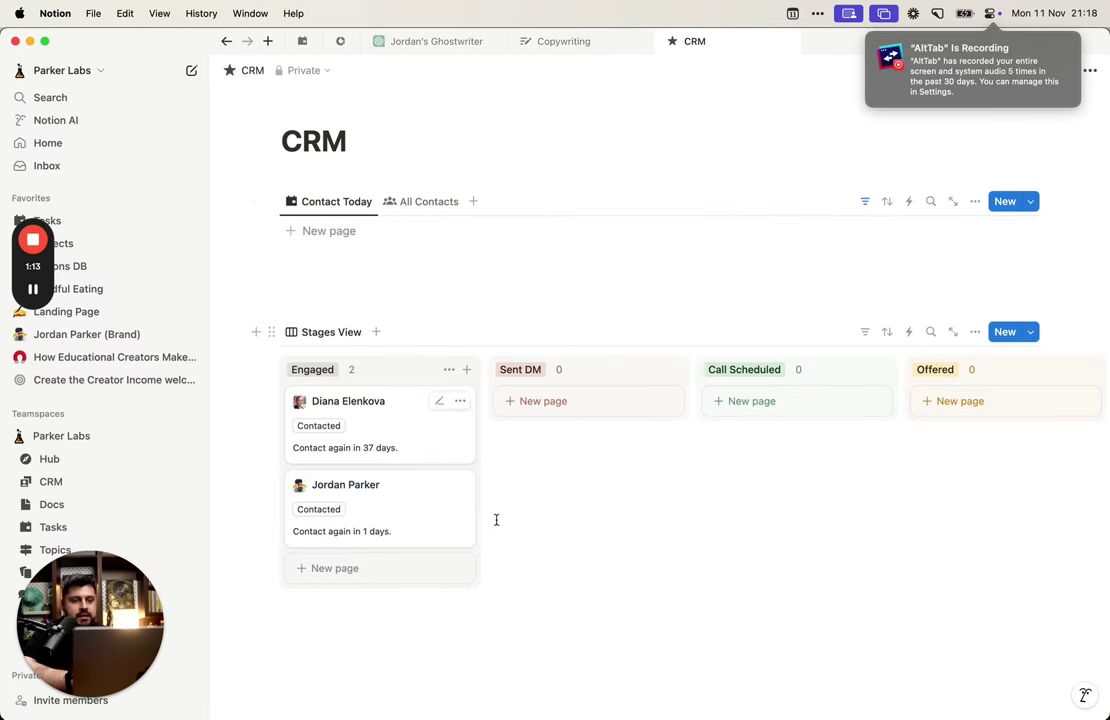
{"action": "left_click", "coordinate": [333, 510]}
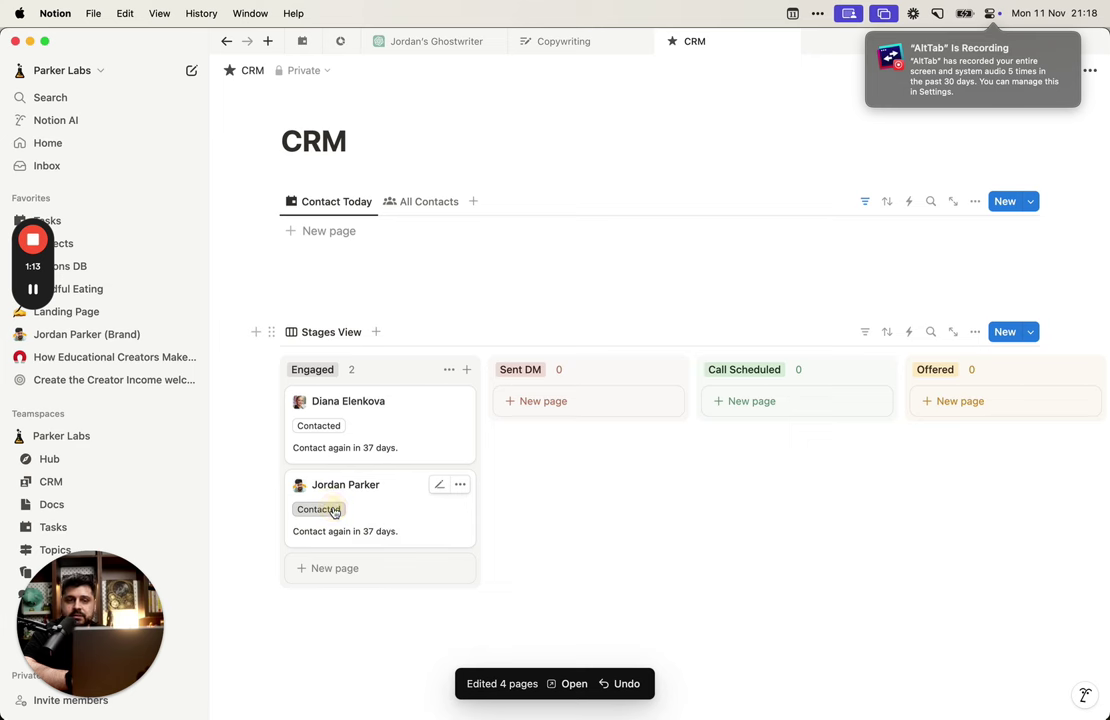
{"action": "left_click", "coordinate": [331, 426]}
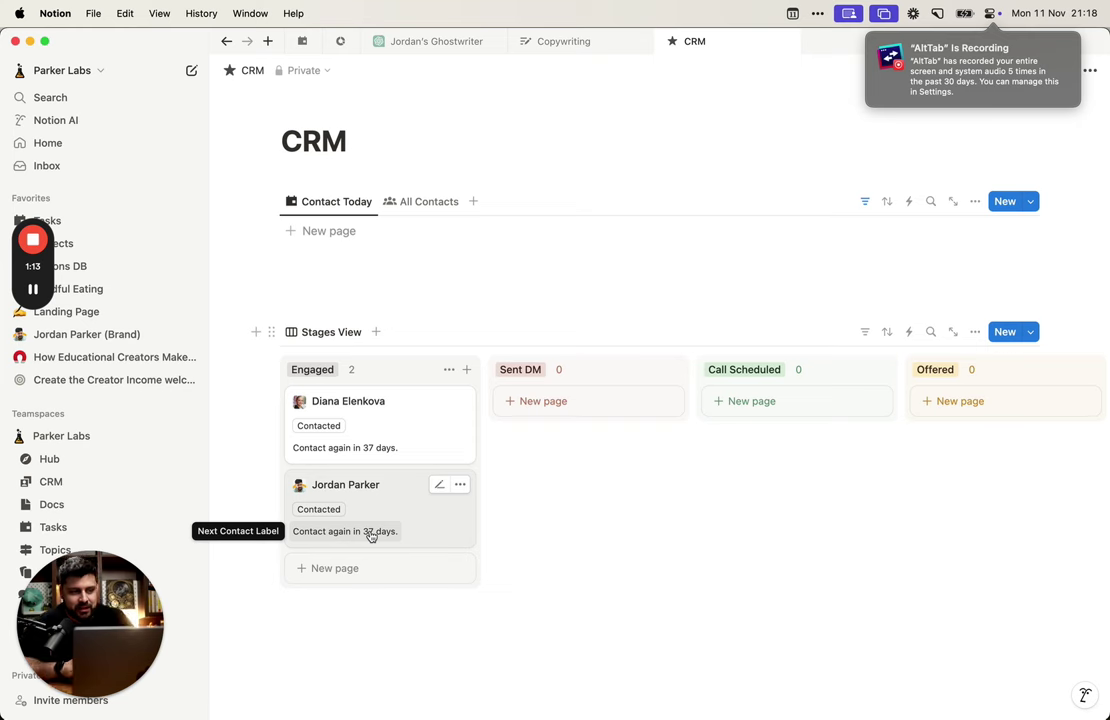
Step: Move the second contact's card into Sent DM and log a contact so it reads 'Contact again in 1 days.'
{"action": "scroll", "coordinate": [634, 510], "scroll_direction": "right", "scroll_amount": 3}
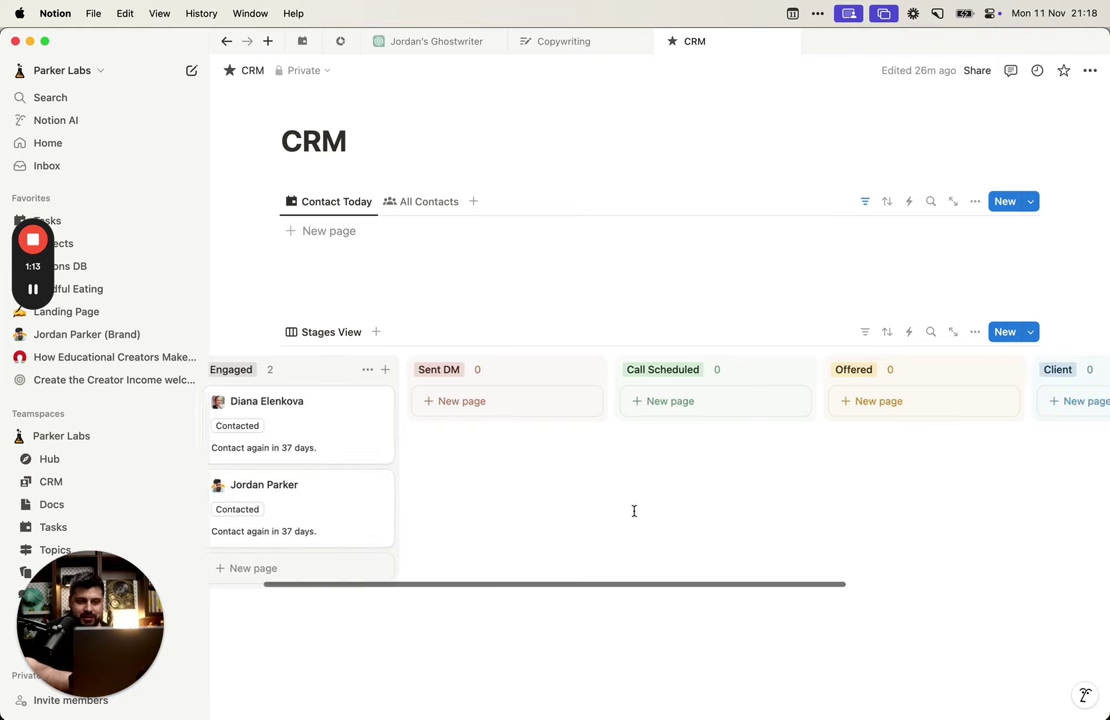
{"action": "scroll", "coordinate": [634, 510], "scroll_direction": "left", "scroll_amount": 3}
{"action": "left_click_drag", "start_coordinate": [406, 498], "coordinate": [605, 405]}
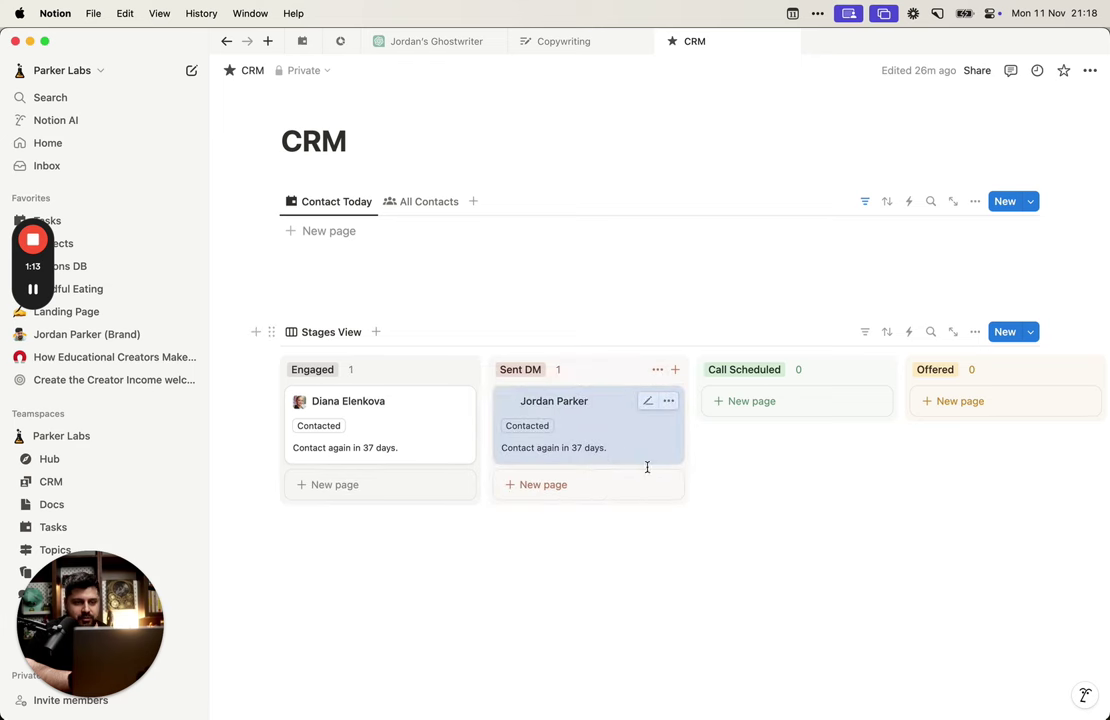
{"action": "left_click", "coordinate": [546, 427]}
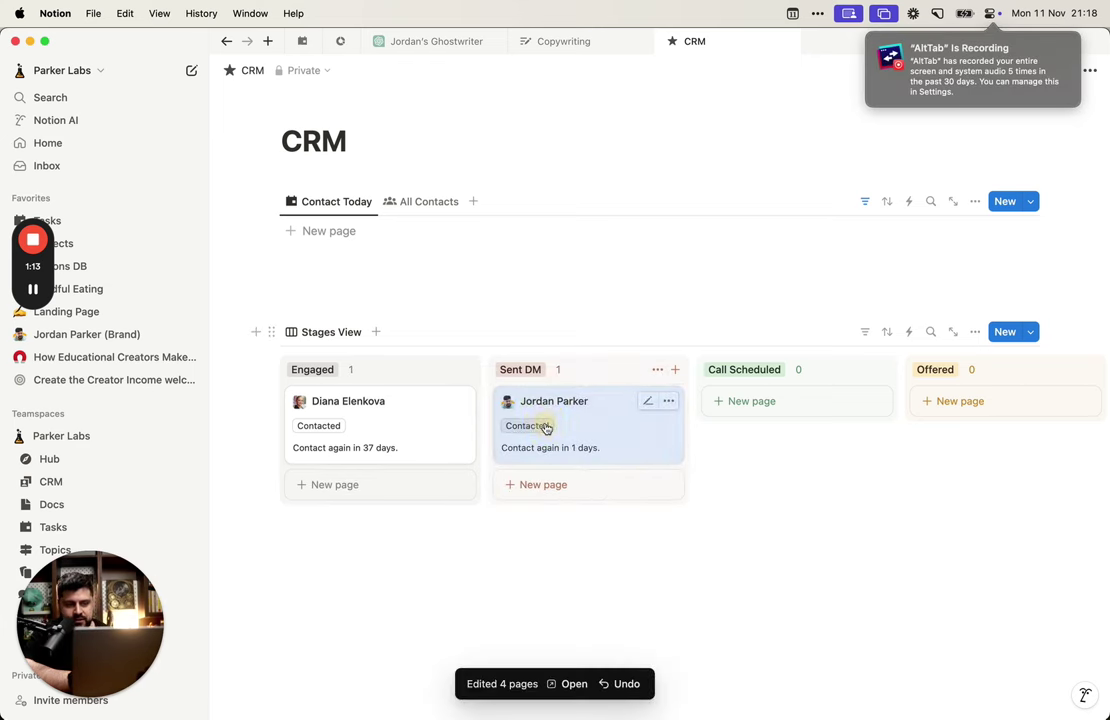
{"action": "left_click", "coordinate": [610, 434]}
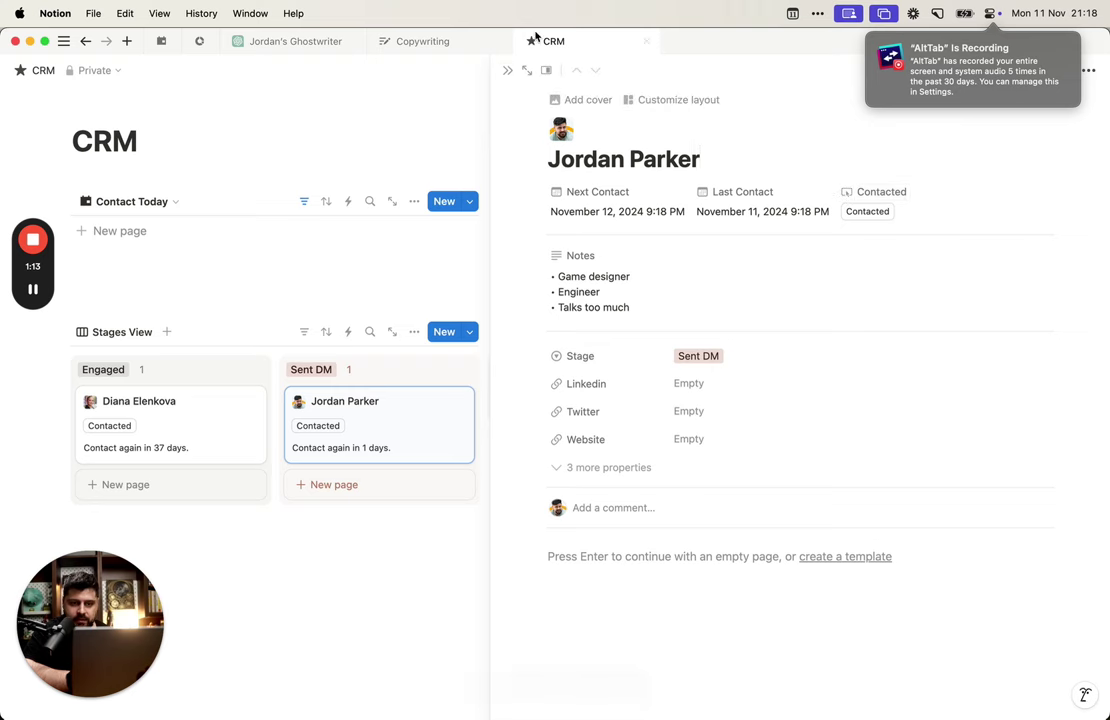
{"action": "left_click", "coordinate": [509, 71]}
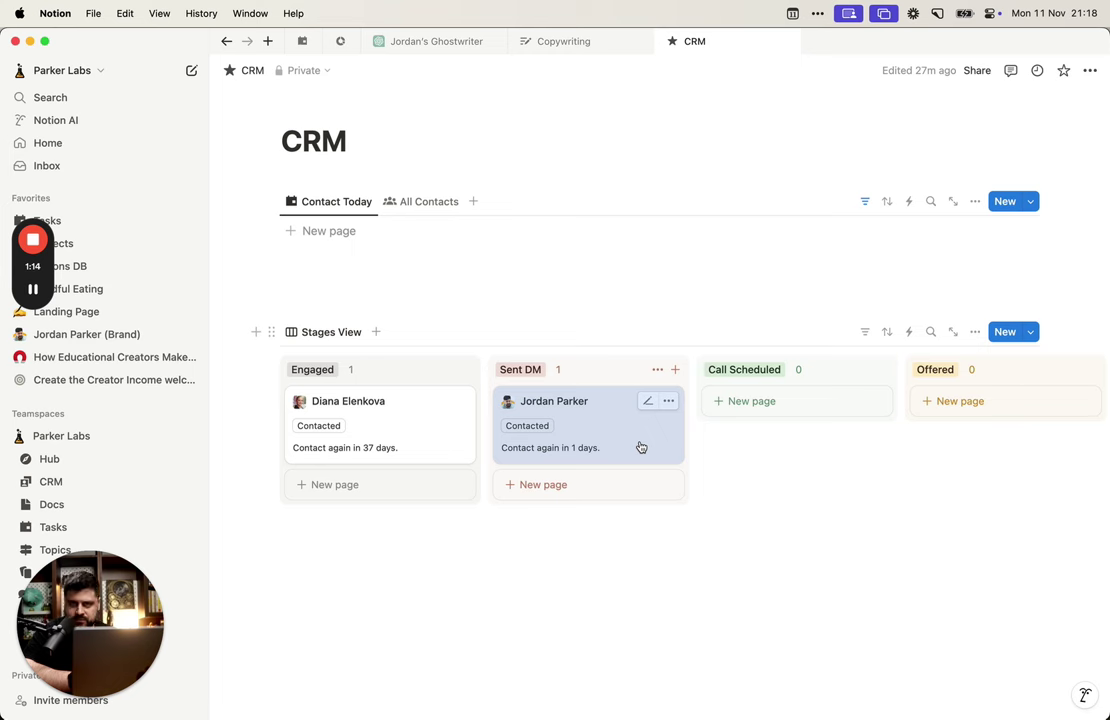
Step: Add an empty block below the board
{"action": "scroll", "coordinate": [640, 455], "scroll_direction": "up", "scroll_amount": 2}
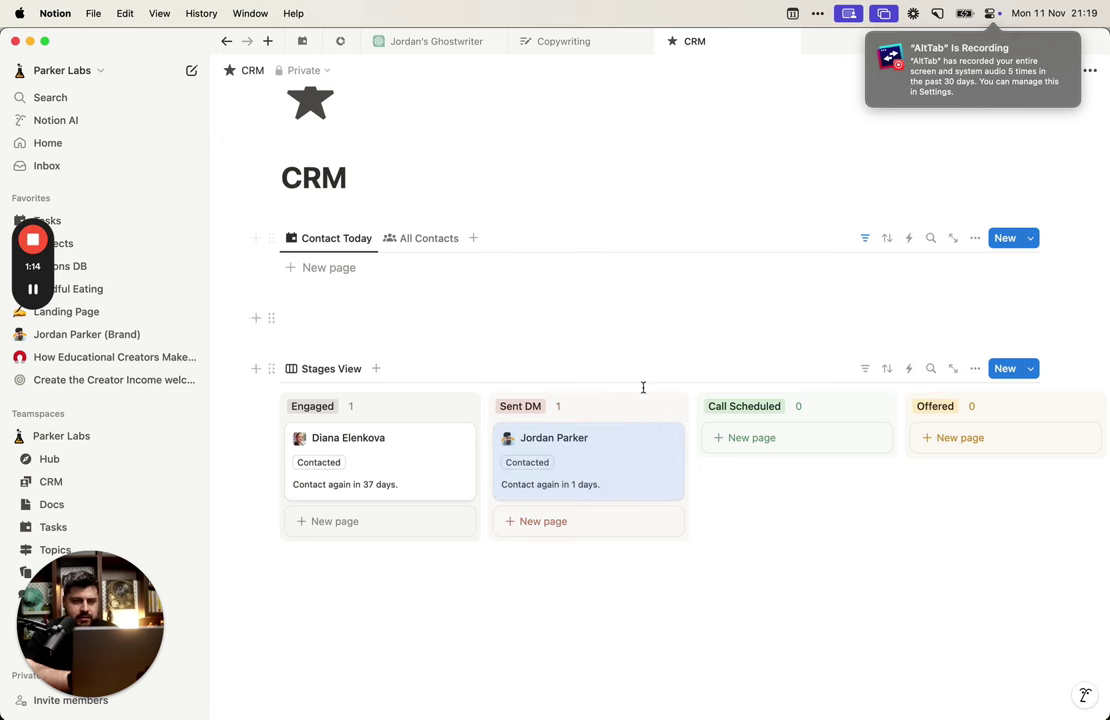
{"action": "left_click", "coordinate": [810, 622]}
{"action": "scroll", "coordinate": [793, 553], "scroll_direction": "up", "scroll_amount": 1}
{"action": "scroll", "coordinate": [793, 551], "scroll_direction": "down", "scroll_amount": 2}
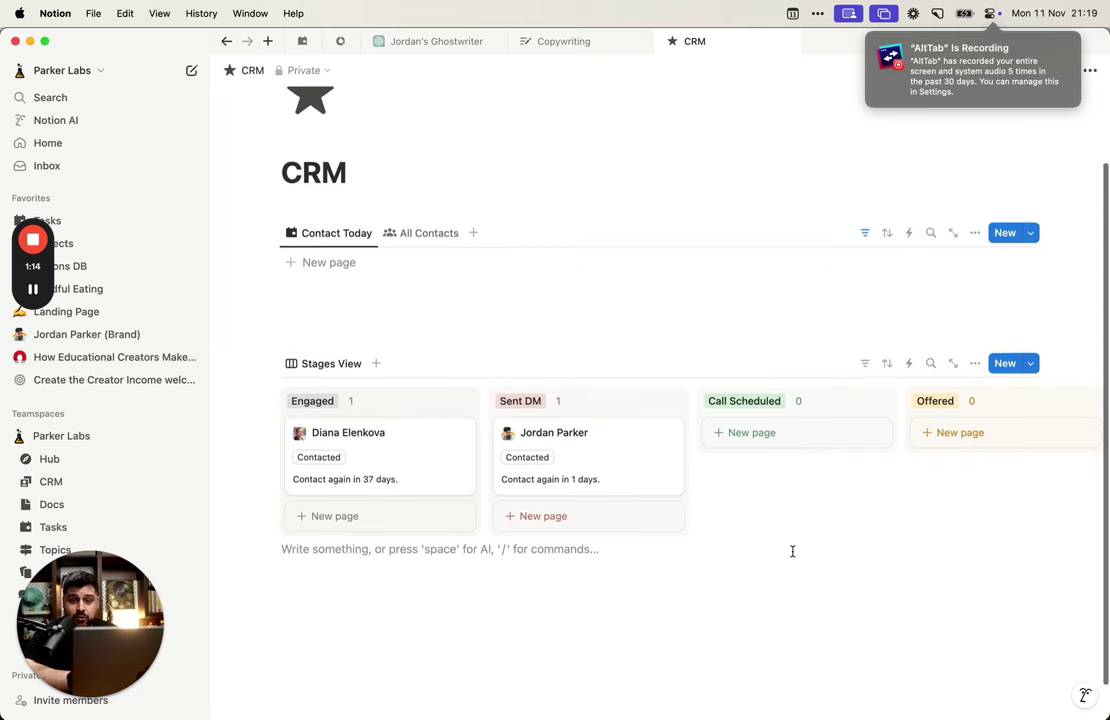